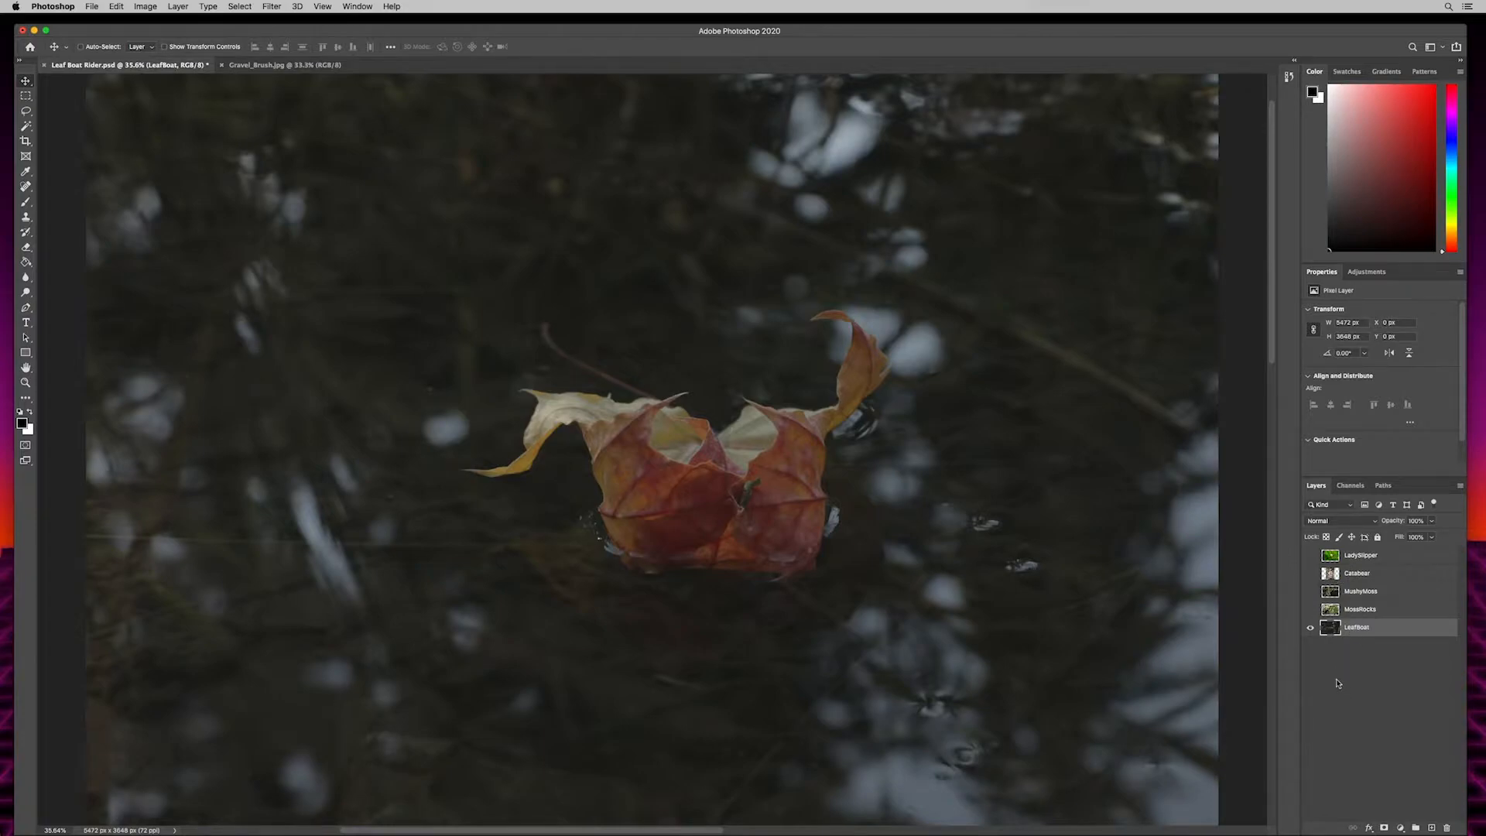
- Preview the MossRocks, MushyMoss, Catabear and LadySlipper layers in turn and hide them again, leaving only LeafBoat visible
left_click(1311, 629)
left_click(1311, 628)
left_click(1311, 611)
left_click(1311, 610)
left_click(1310, 610)
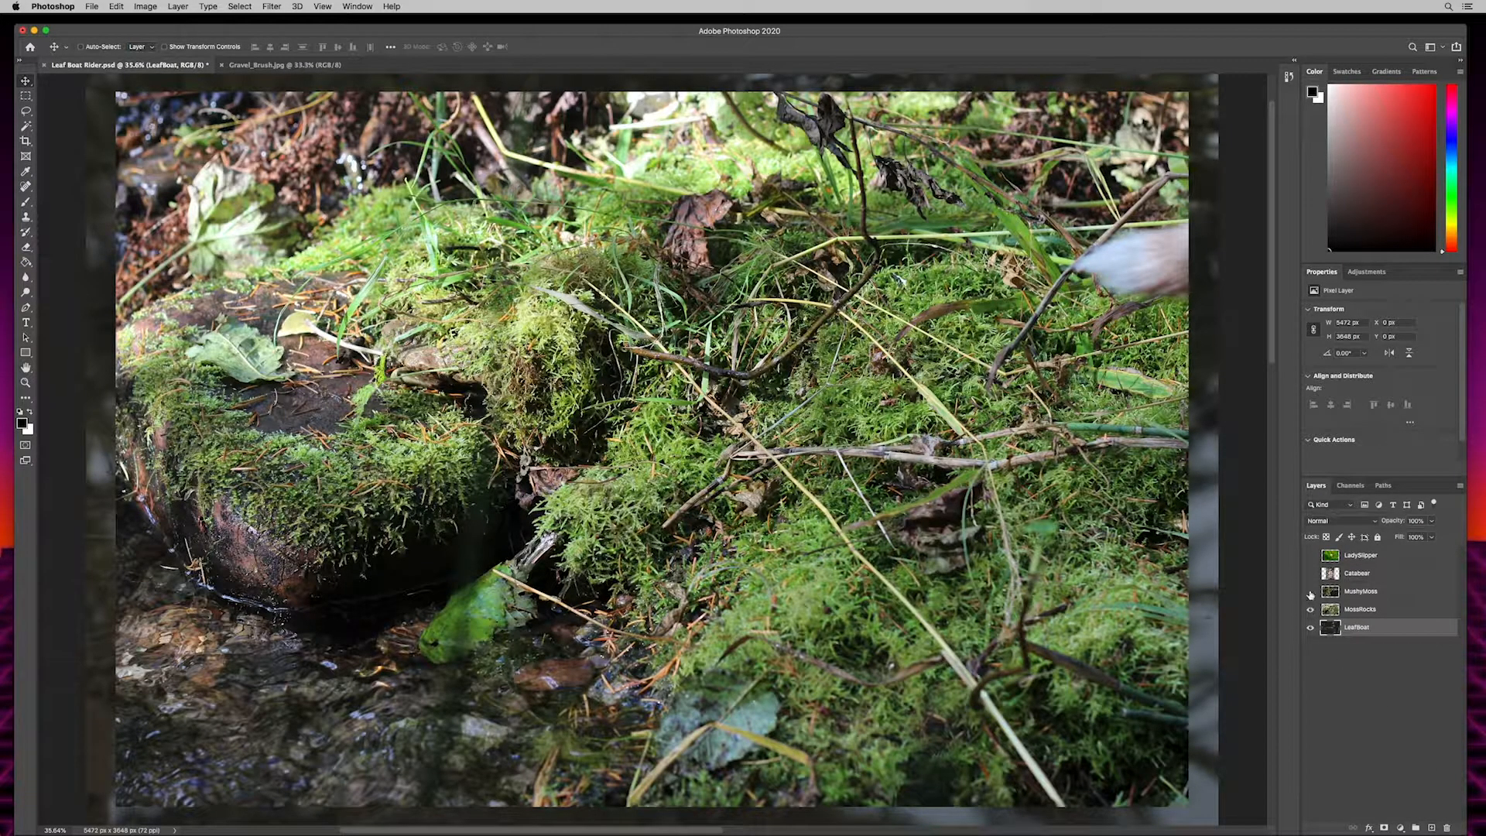
left_click(1310, 593)
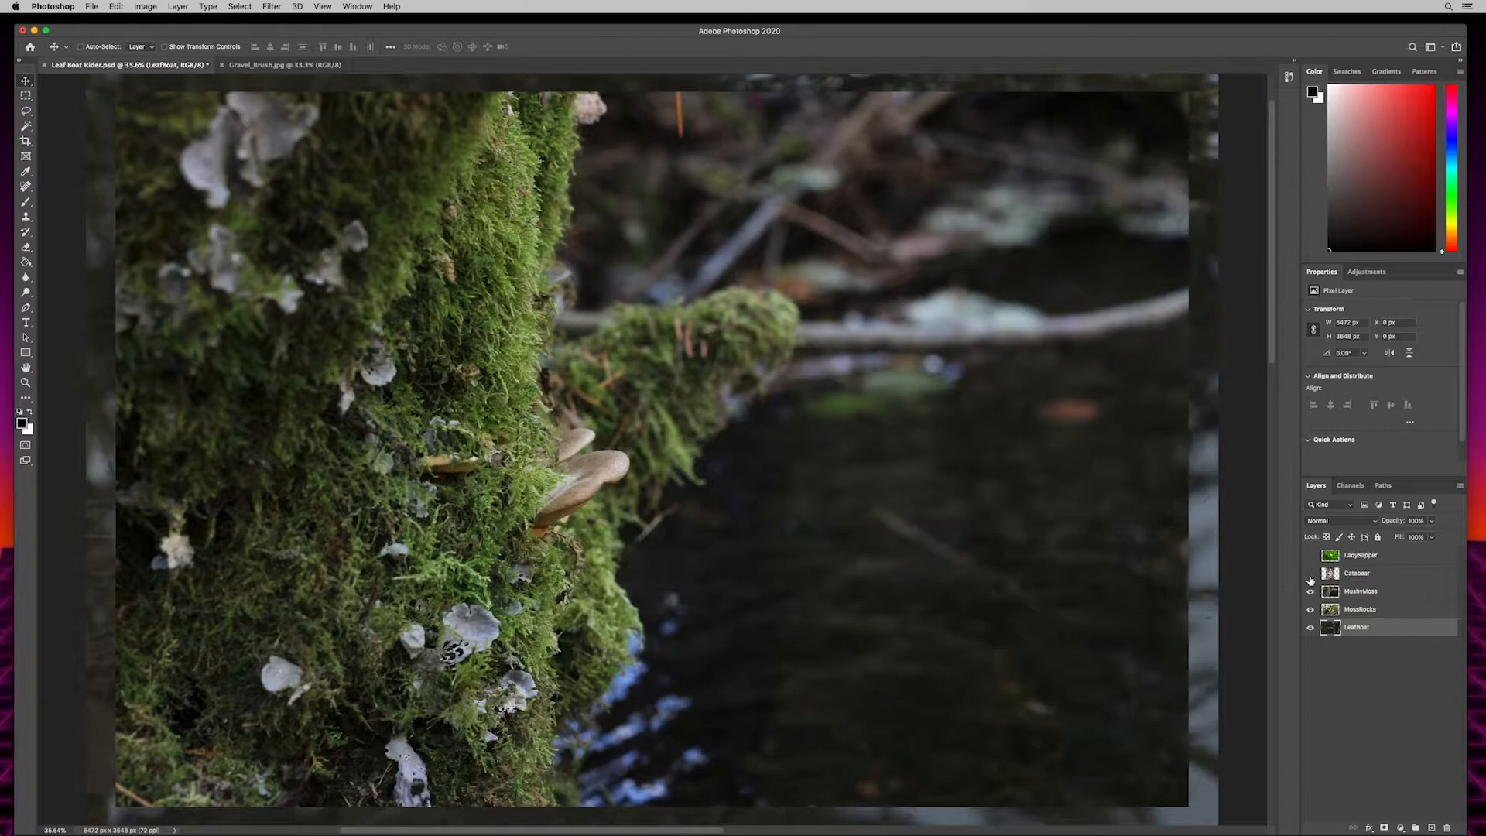
left_click(1311, 573)
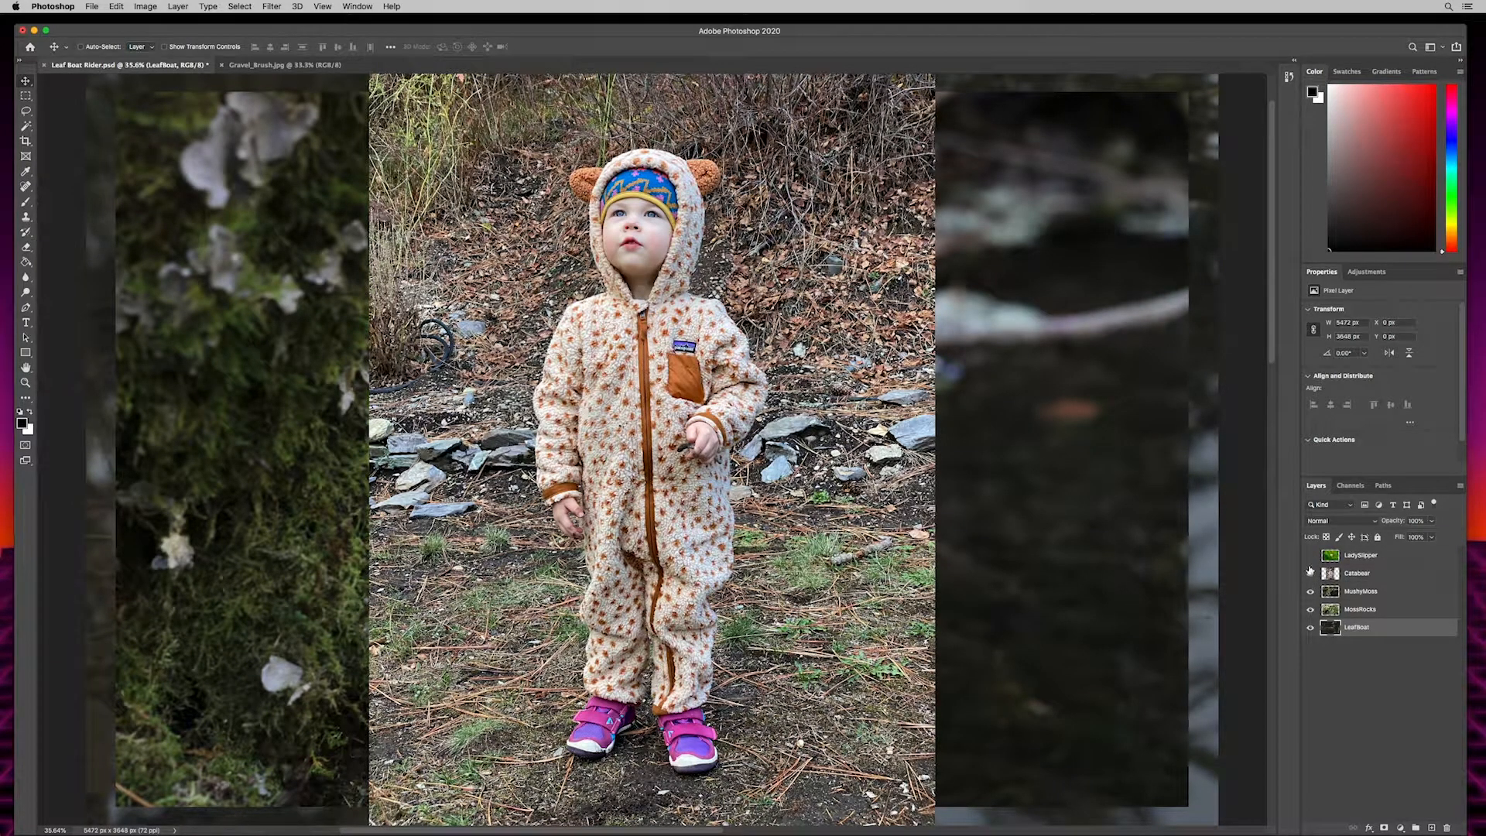
left_click(1311, 556)
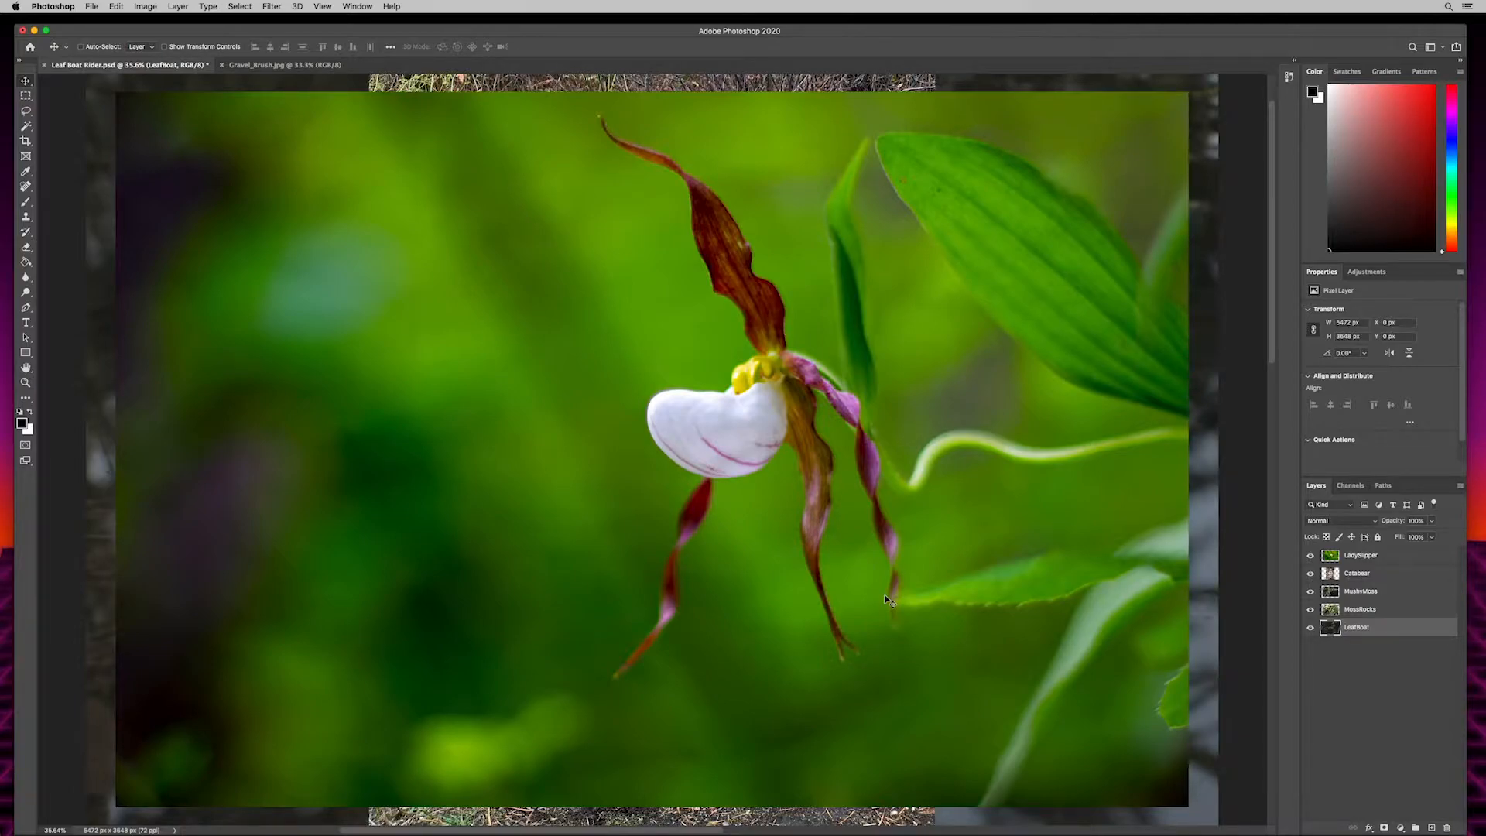
left_click(1310, 555)
left_click(1310, 574)
left_click(1311, 591)
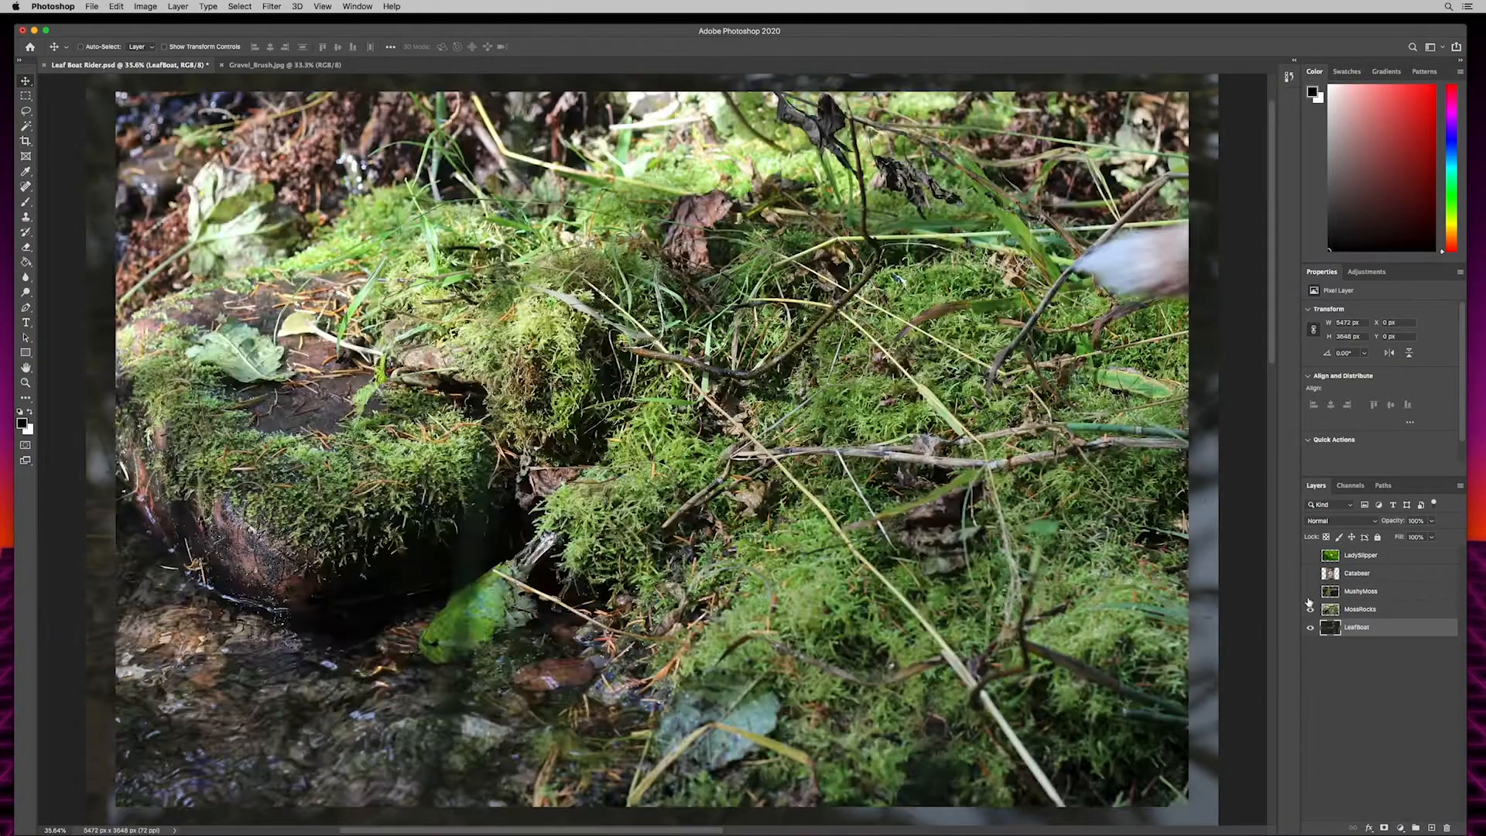
left_click(1311, 610)
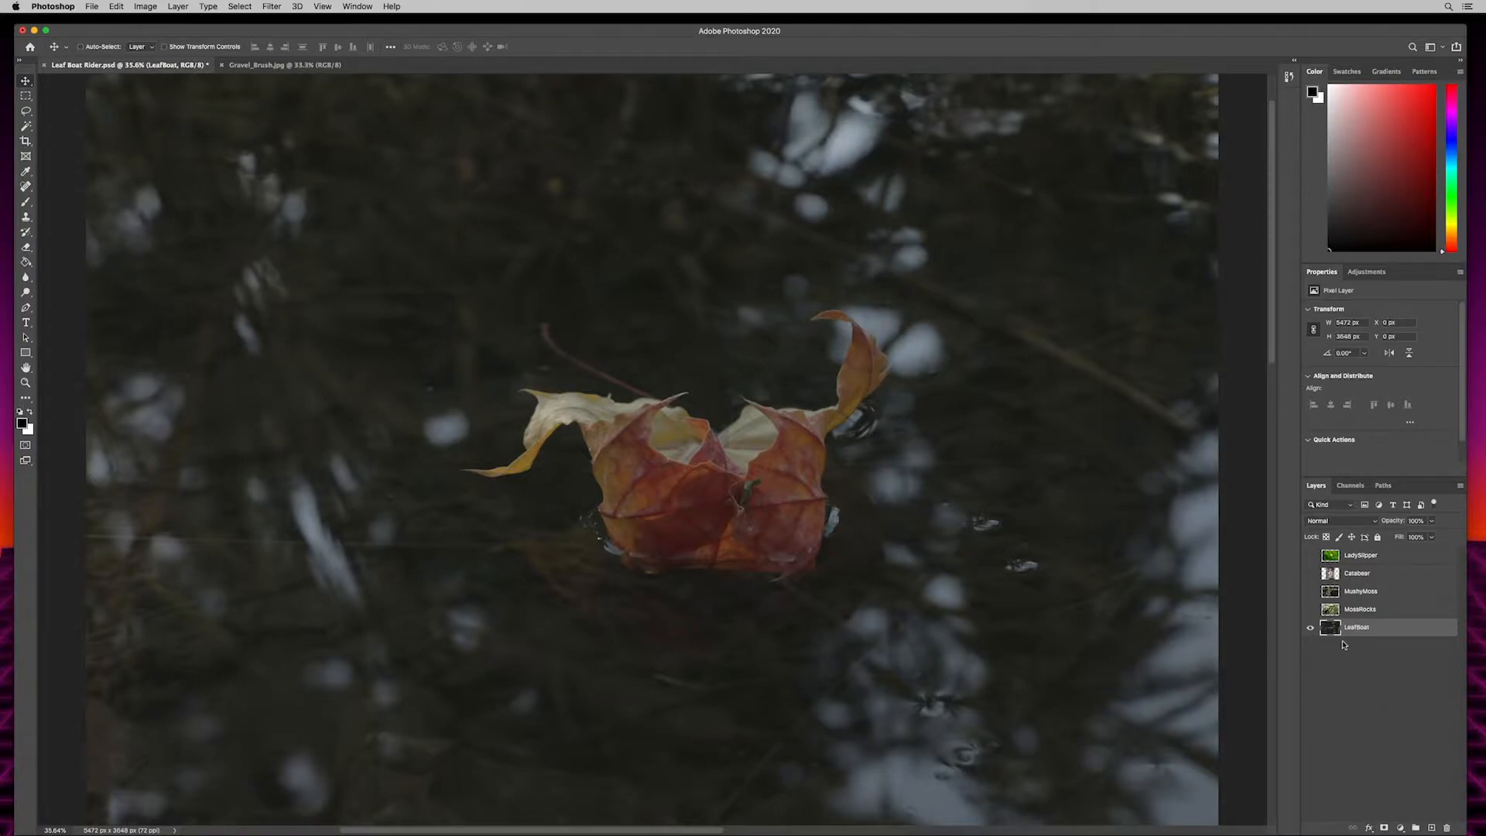
left_click(1376, 611)
left_click(1375, 592)
left_click(1374, 574)
left_click(1368, 557)
left_click(1369, 574)
left_click(1374, 592)
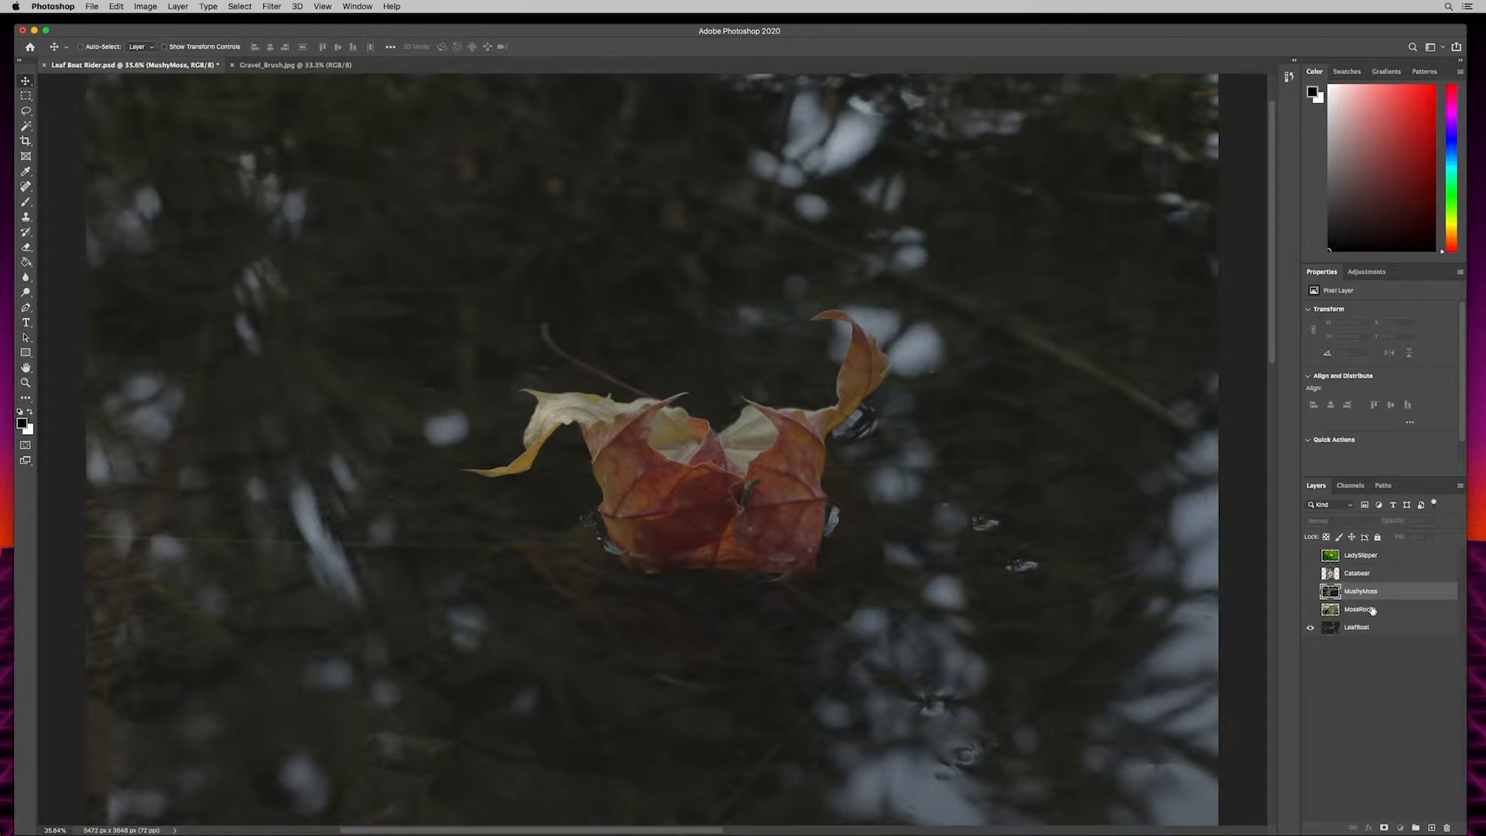
left_click(1373, 611)
- Duplicate the LeafBoat layer and rename the original underneath to LeafBoat BG
left_click(1374, 629)
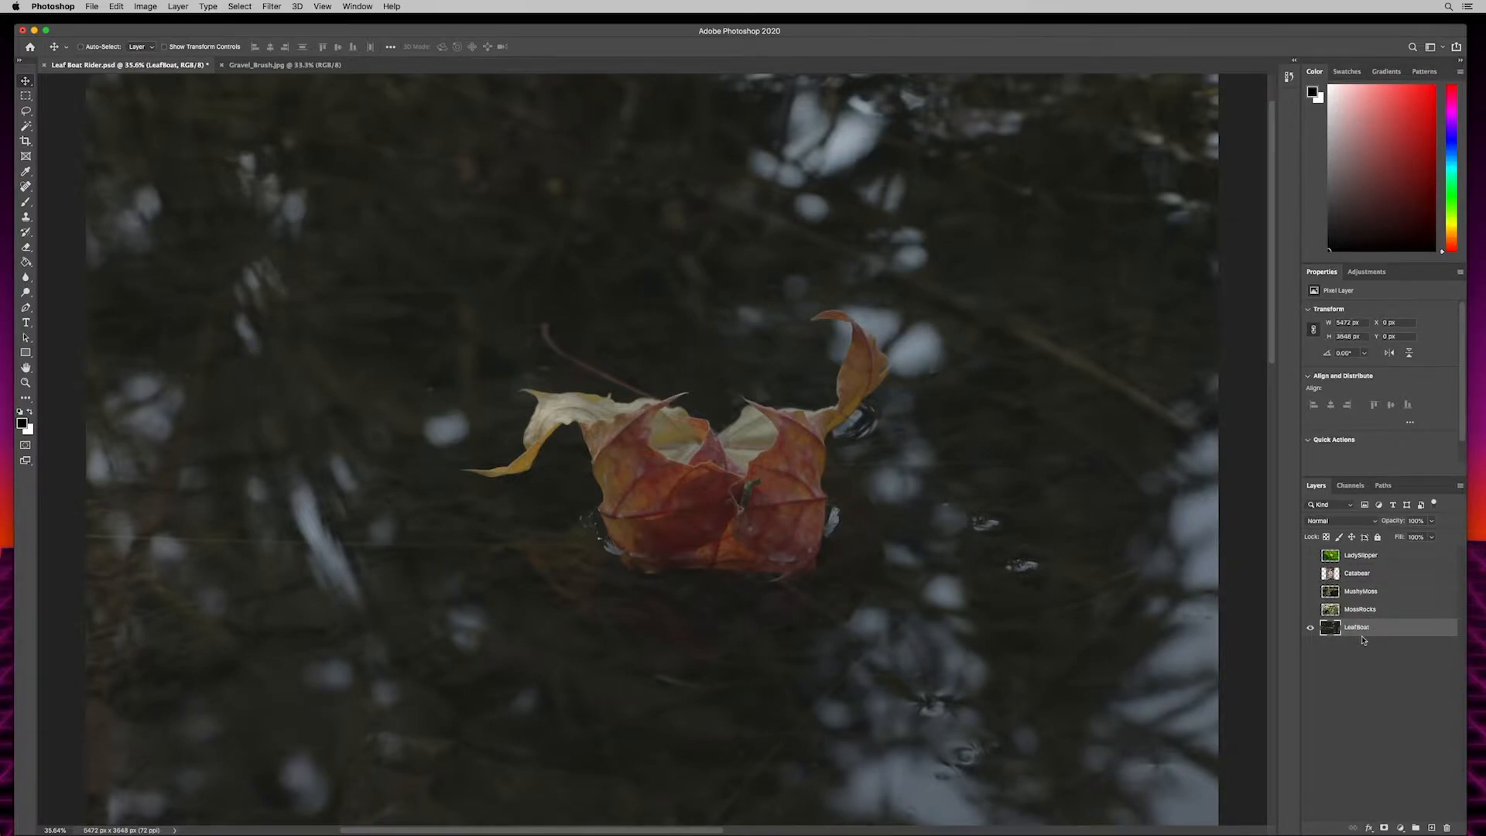
key("super+j")
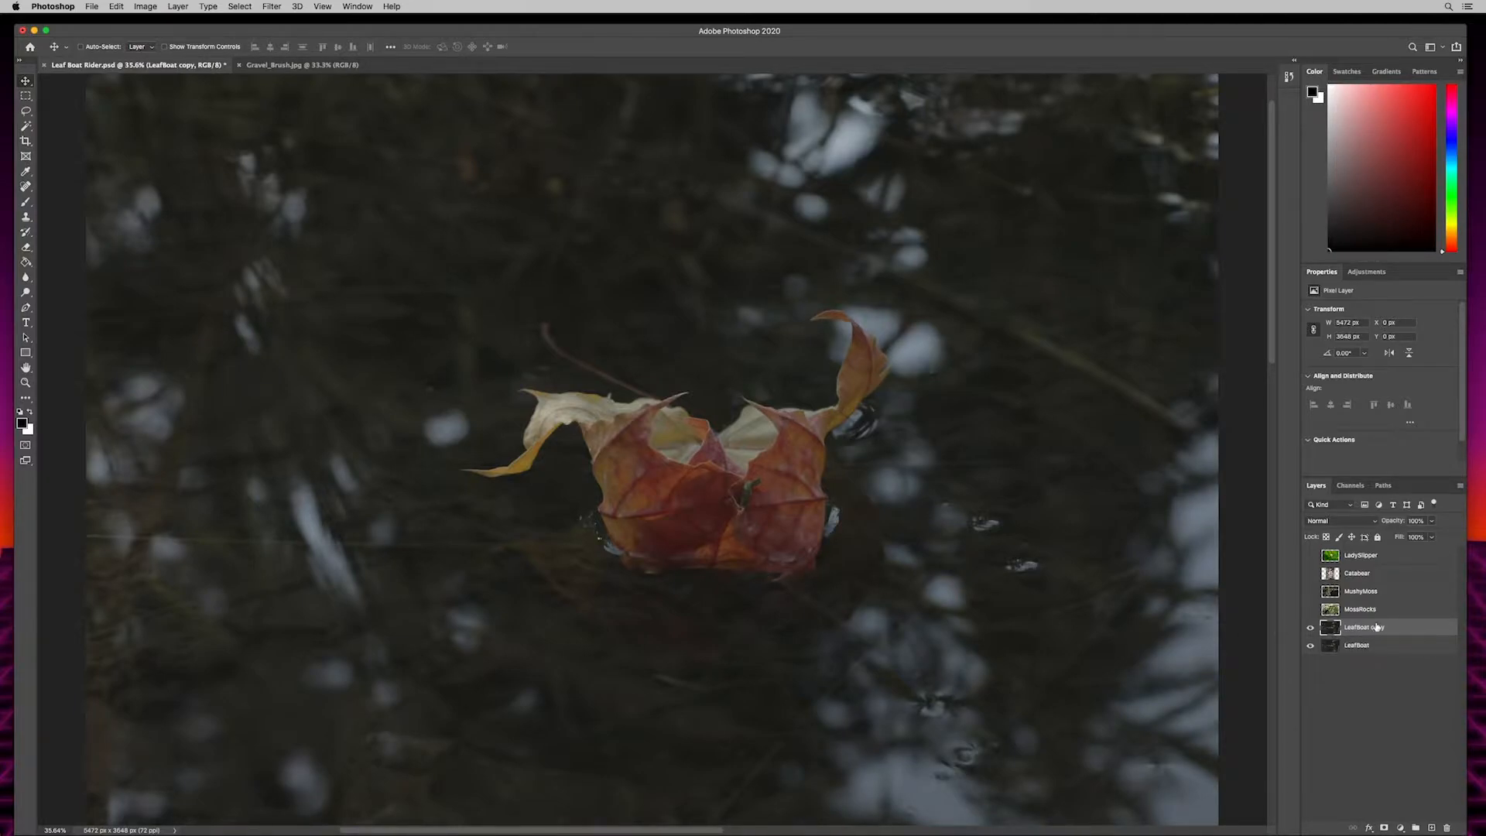
left_click(1361, 648)
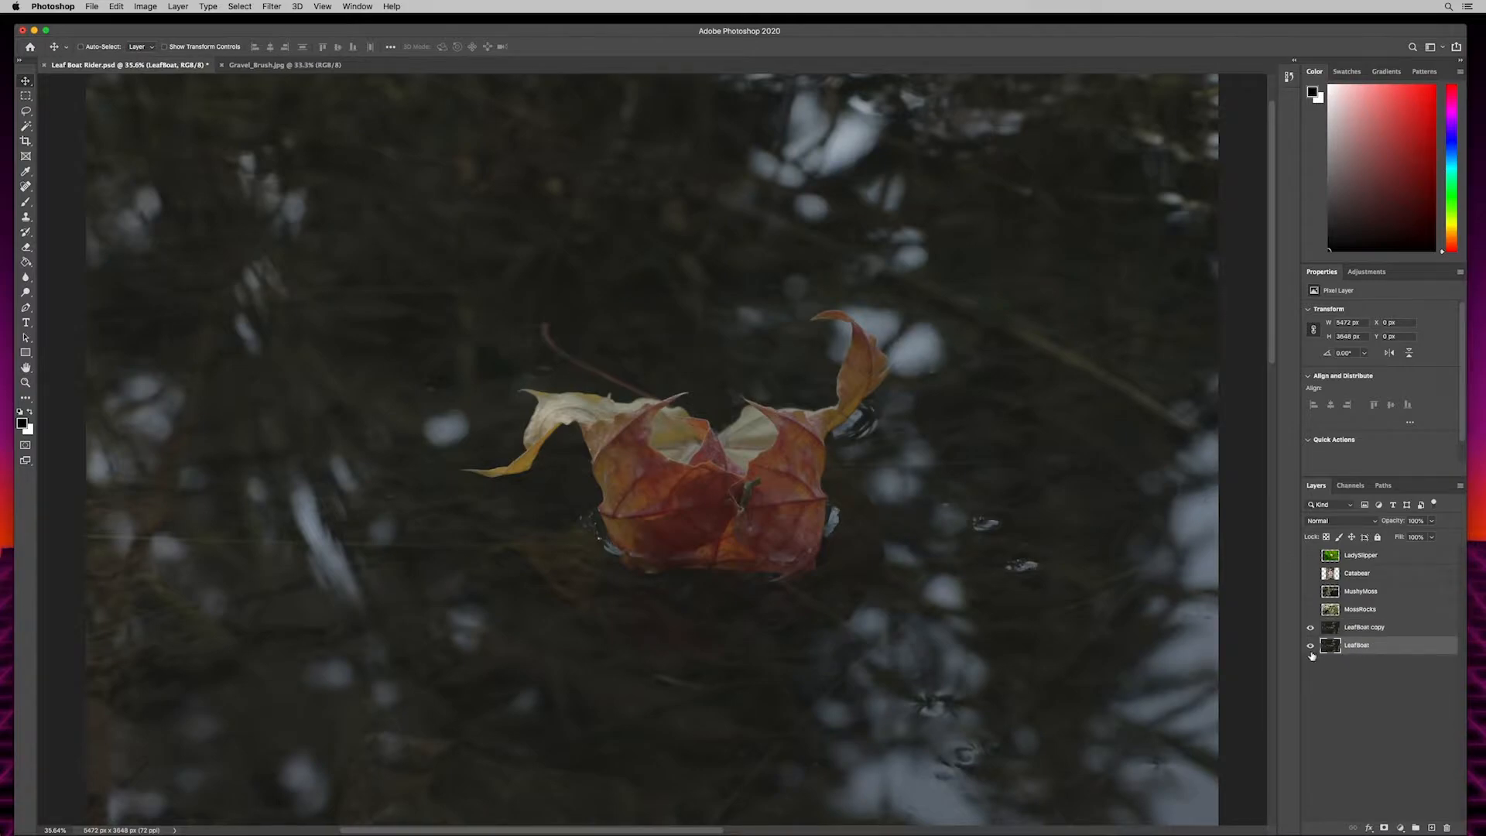
double_click(1361, 648)
key("Right")
type("BG")
key("Return")
- Rename the duplicated layer to LeafBoat by removing the copy suffix
left_click(1360, 631)
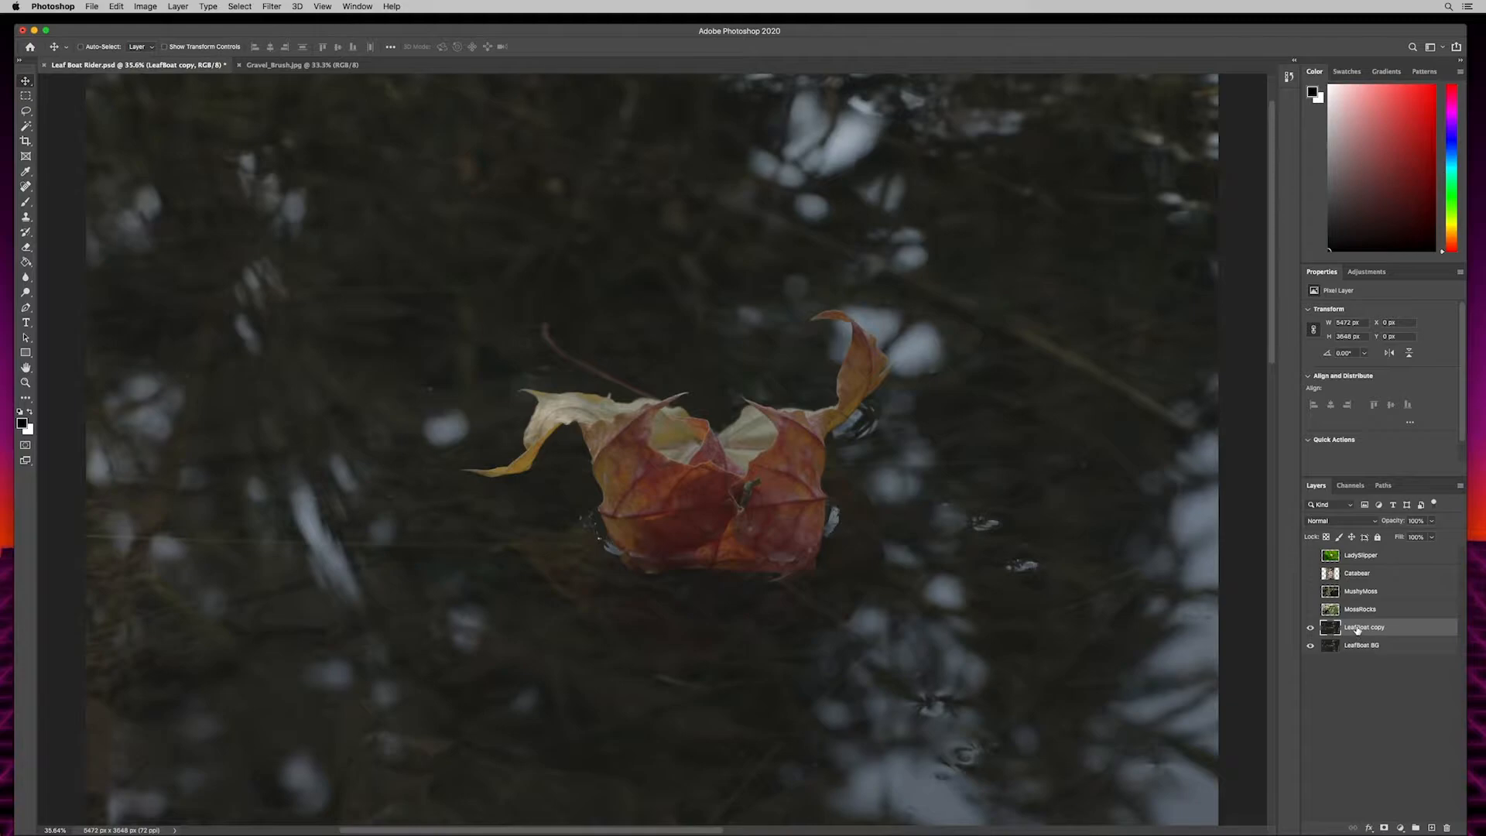
double_click(1358, 629)
key("Right")
key("BackSpace")
key("BackSpace")
key("BackSpace")
key("Return")
- Start a Pen tool path on the LeafBoat layer at the outer tip of the leaf's tall curled point
key("p")
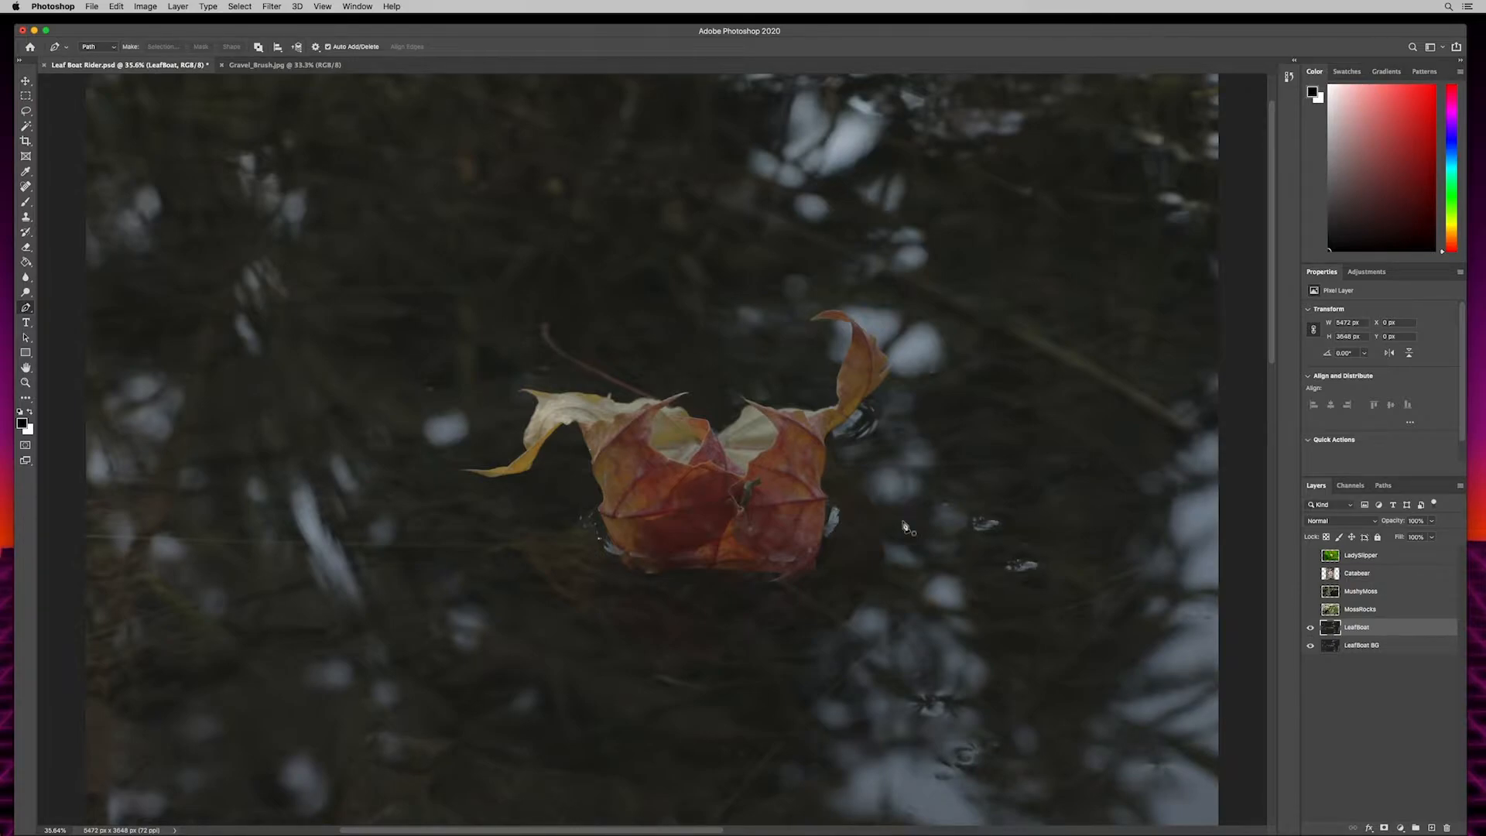
key("super+equal")
key("super+equal")
key("super+equal")
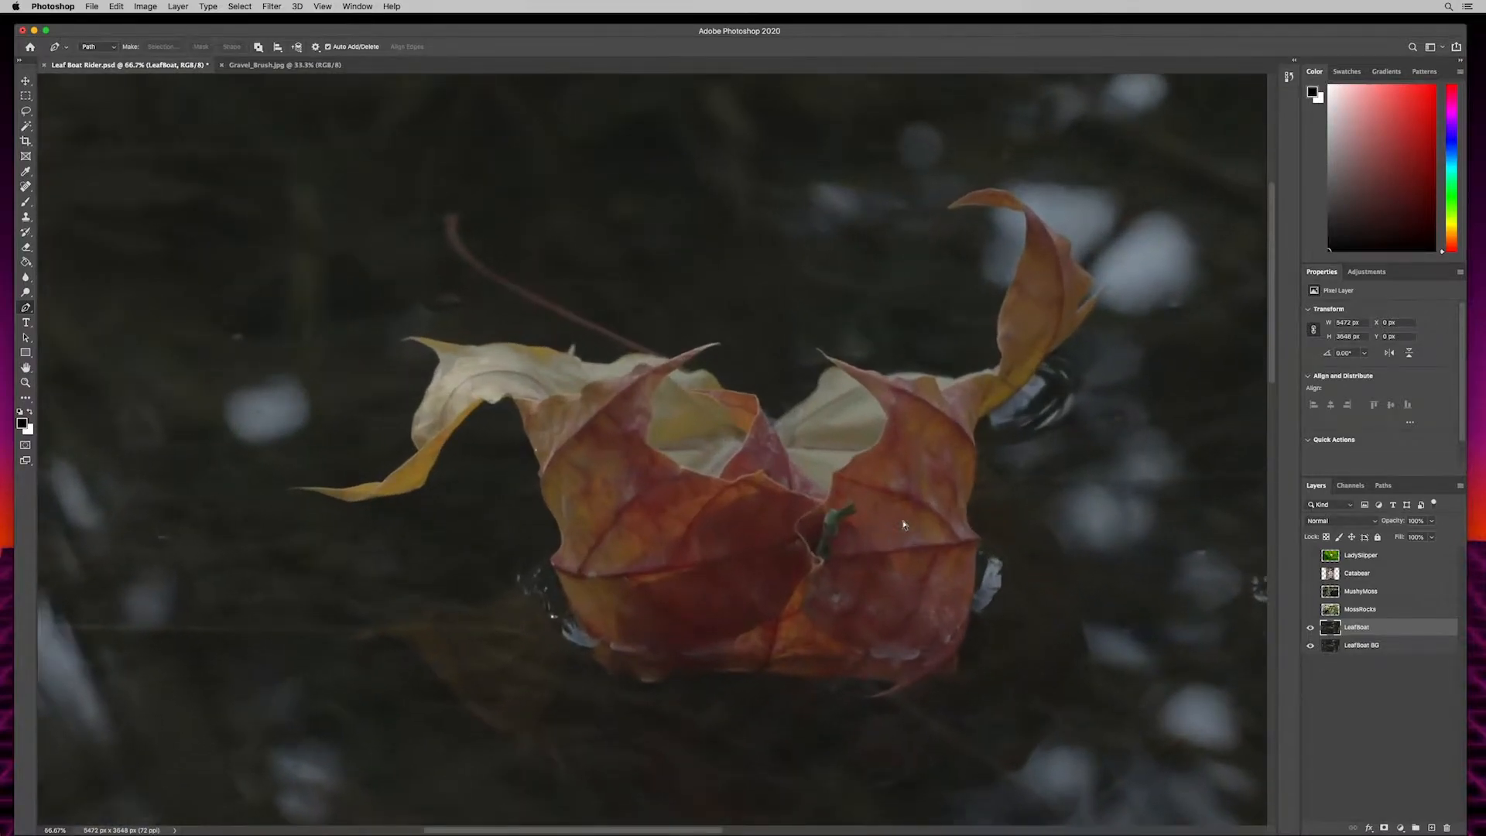
key("super+equal")
key("super+equal")
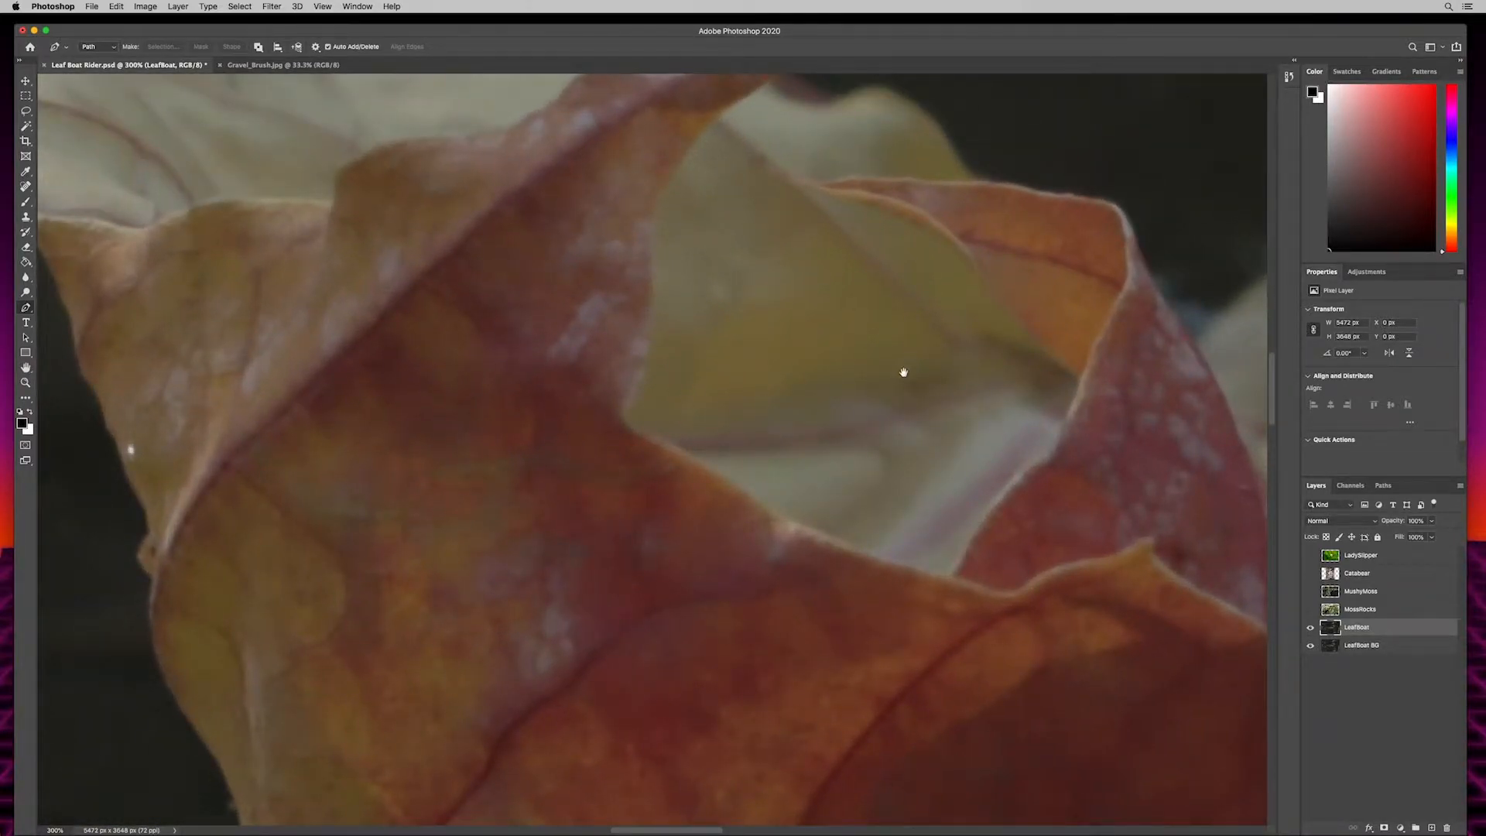
left_click_drag(1072, 292, 563, 579)
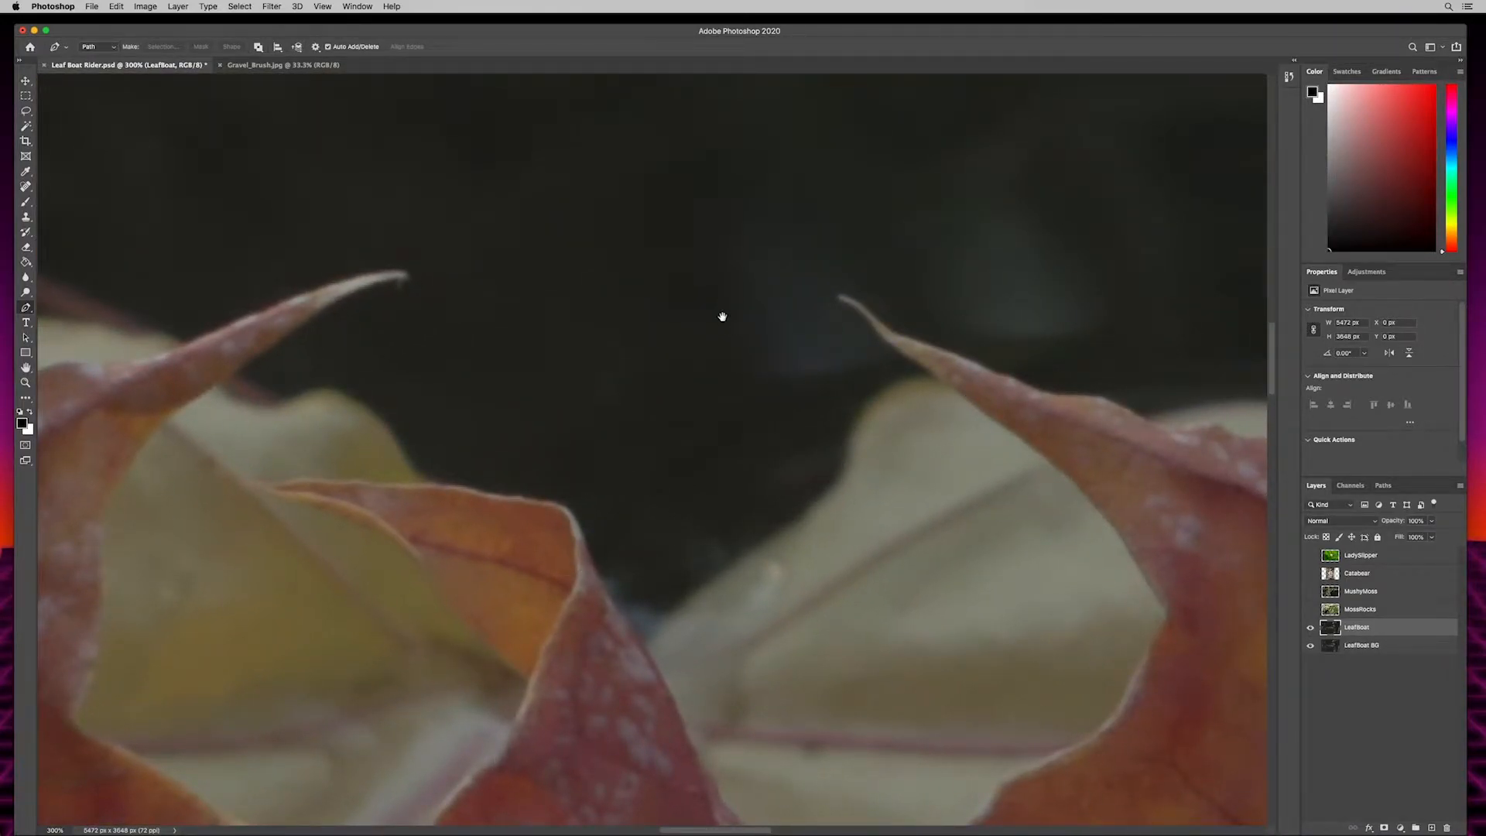
key("space")
left_click_drag(1090, 301, 392, 661)
left_click_drag(973, 296, 496, 469)
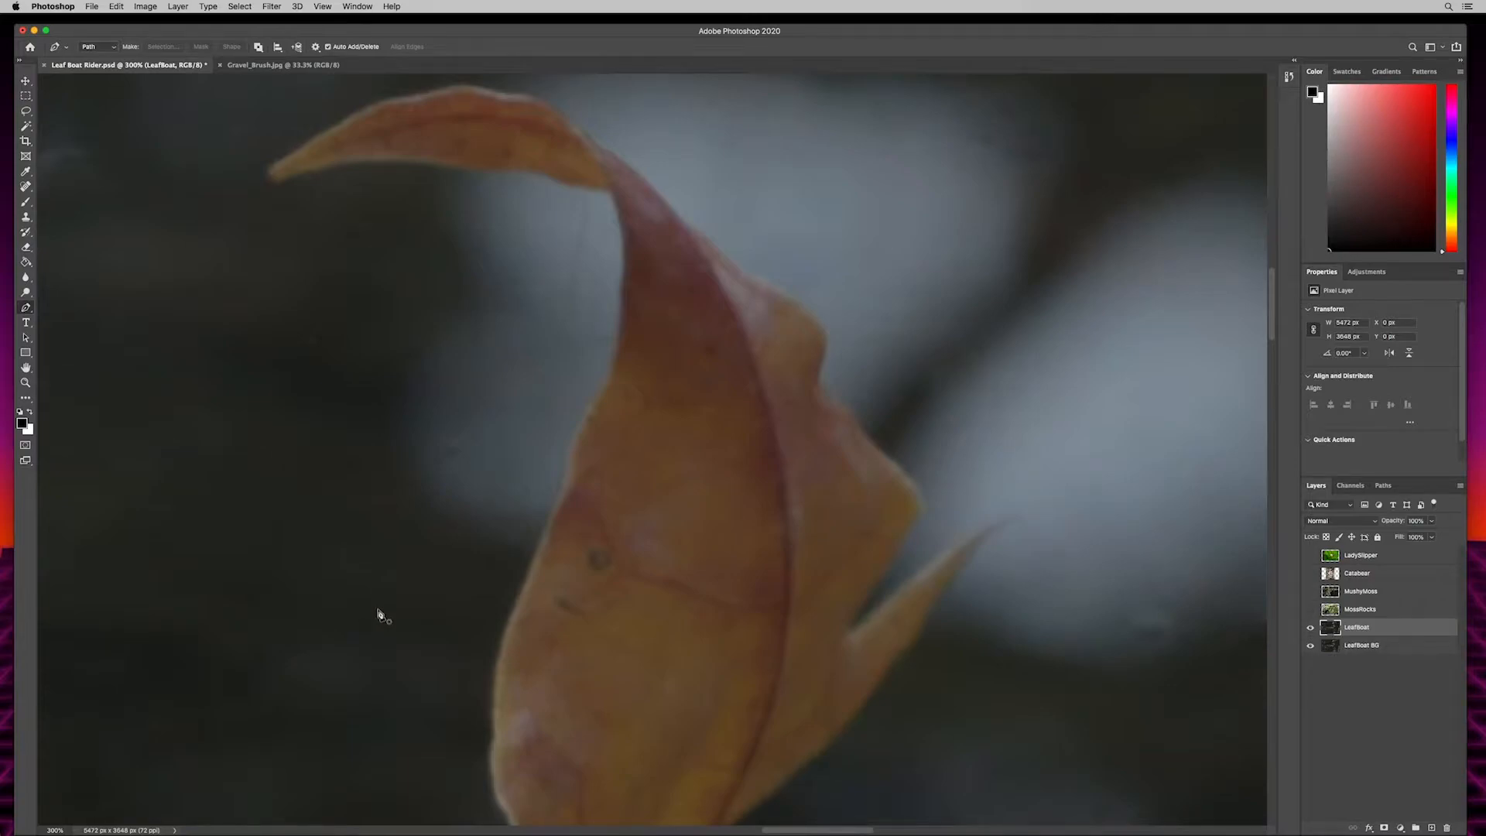
left_click_drag(533, 279, 524, 335)
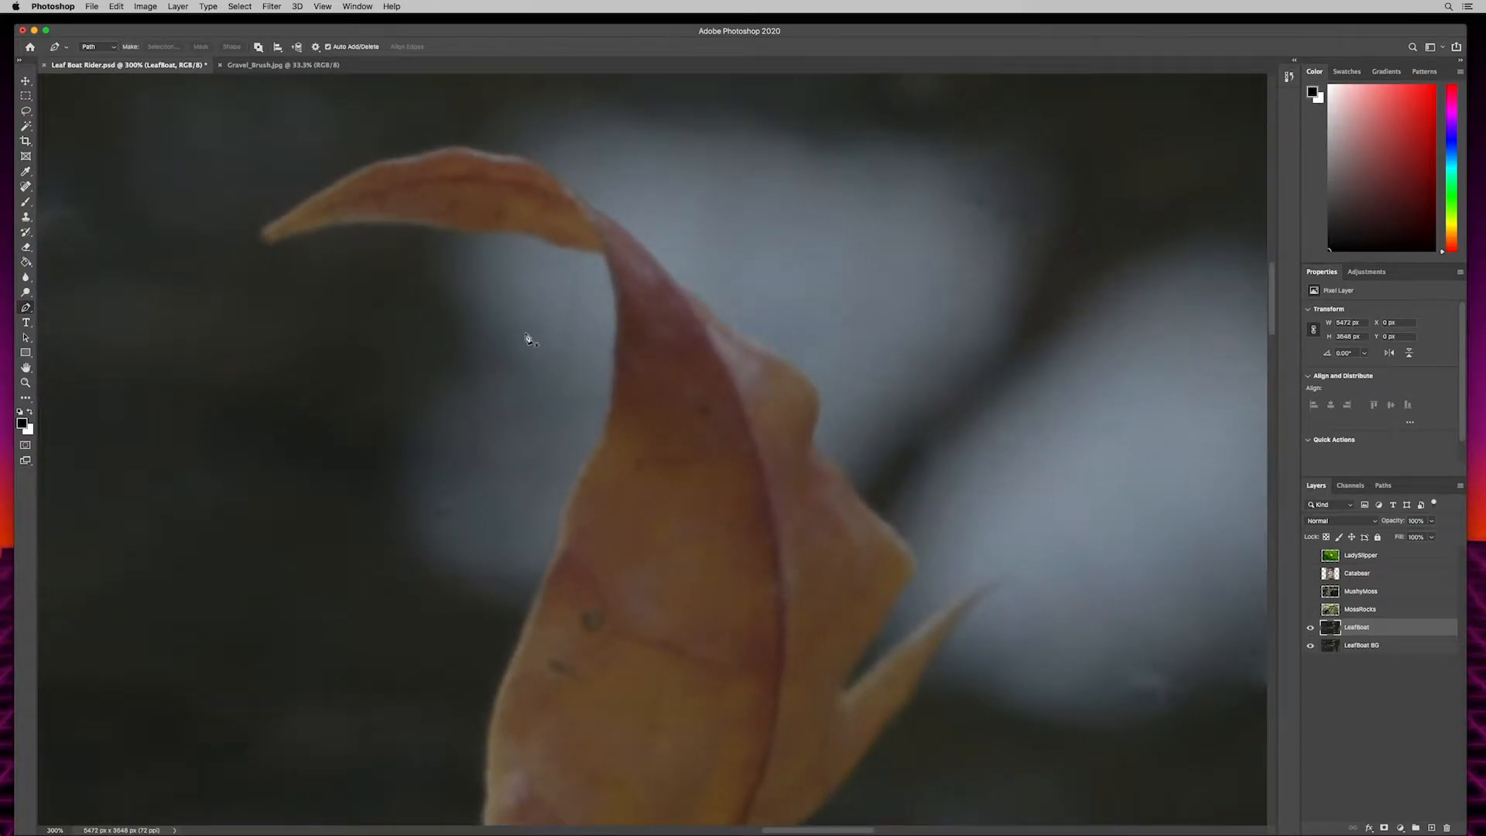
left_click(263, 227)
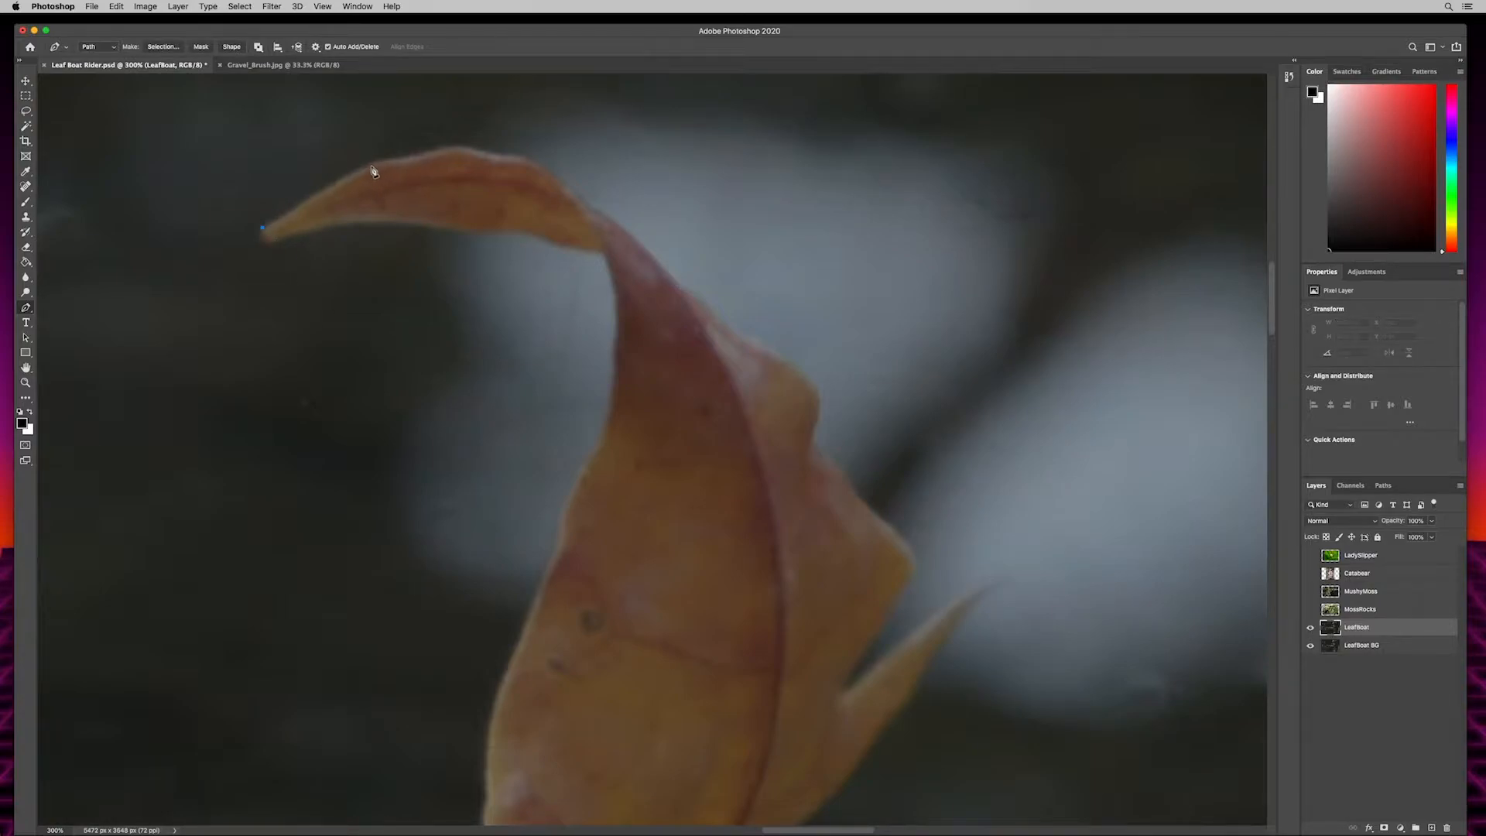
left_click_drag(361, 167, 376, 164)
left_click_drag(376, 162, 399, 106)
left_click_drag(426, 227, 379, 135)
left_click_drag(408, 226, 403, 328)
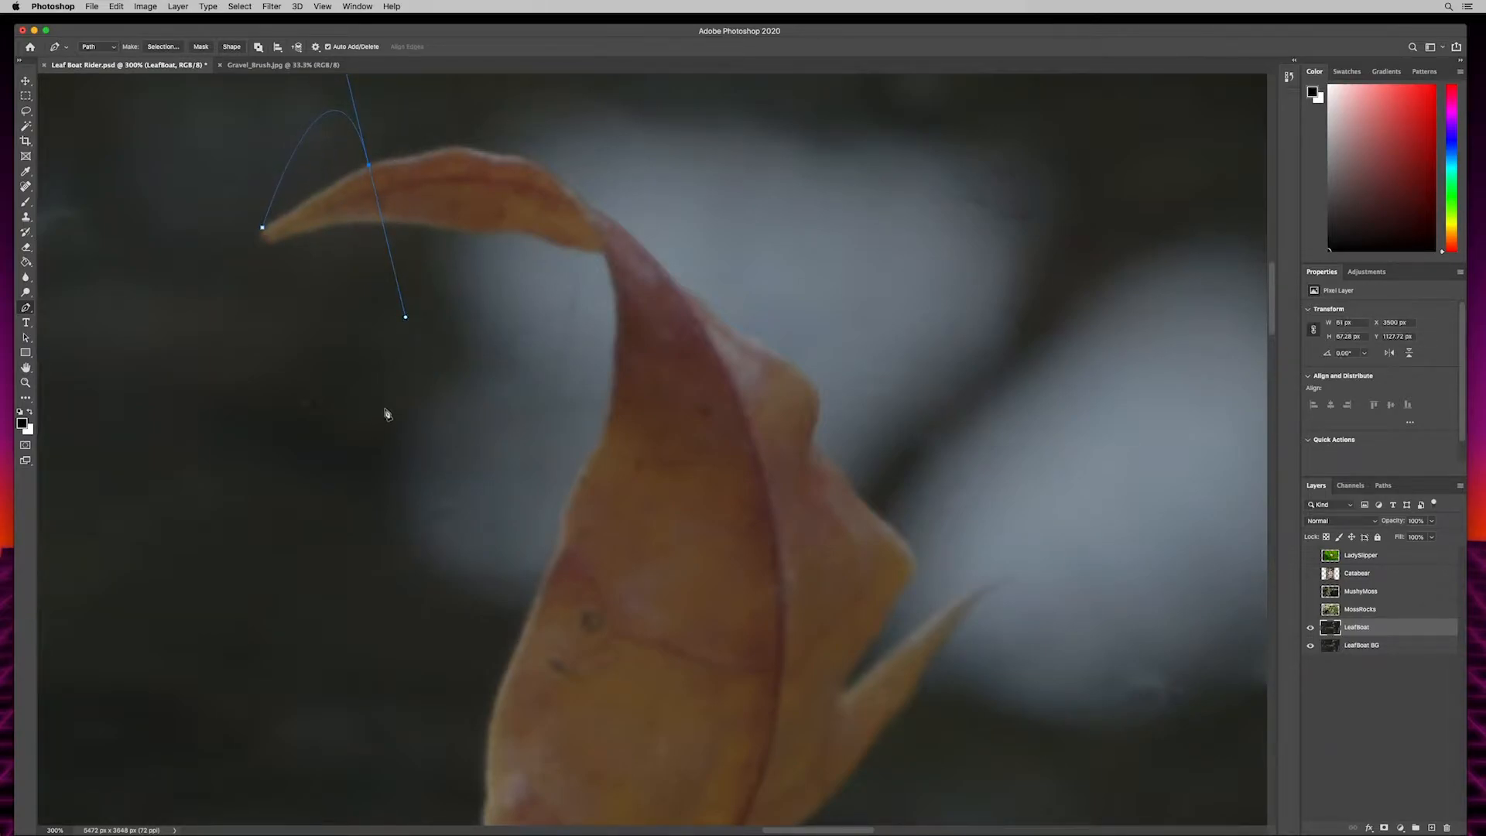
left_click(474, 264)
key("super+z")
left_click(369, 167, "alt")
left_click(457, 176)
key("super+z")
key("super+z")
key("super+z")
- Trace the path along the upper outer edge of the tall curl, placing anchor points from the tip onward around the leaf
key("x")
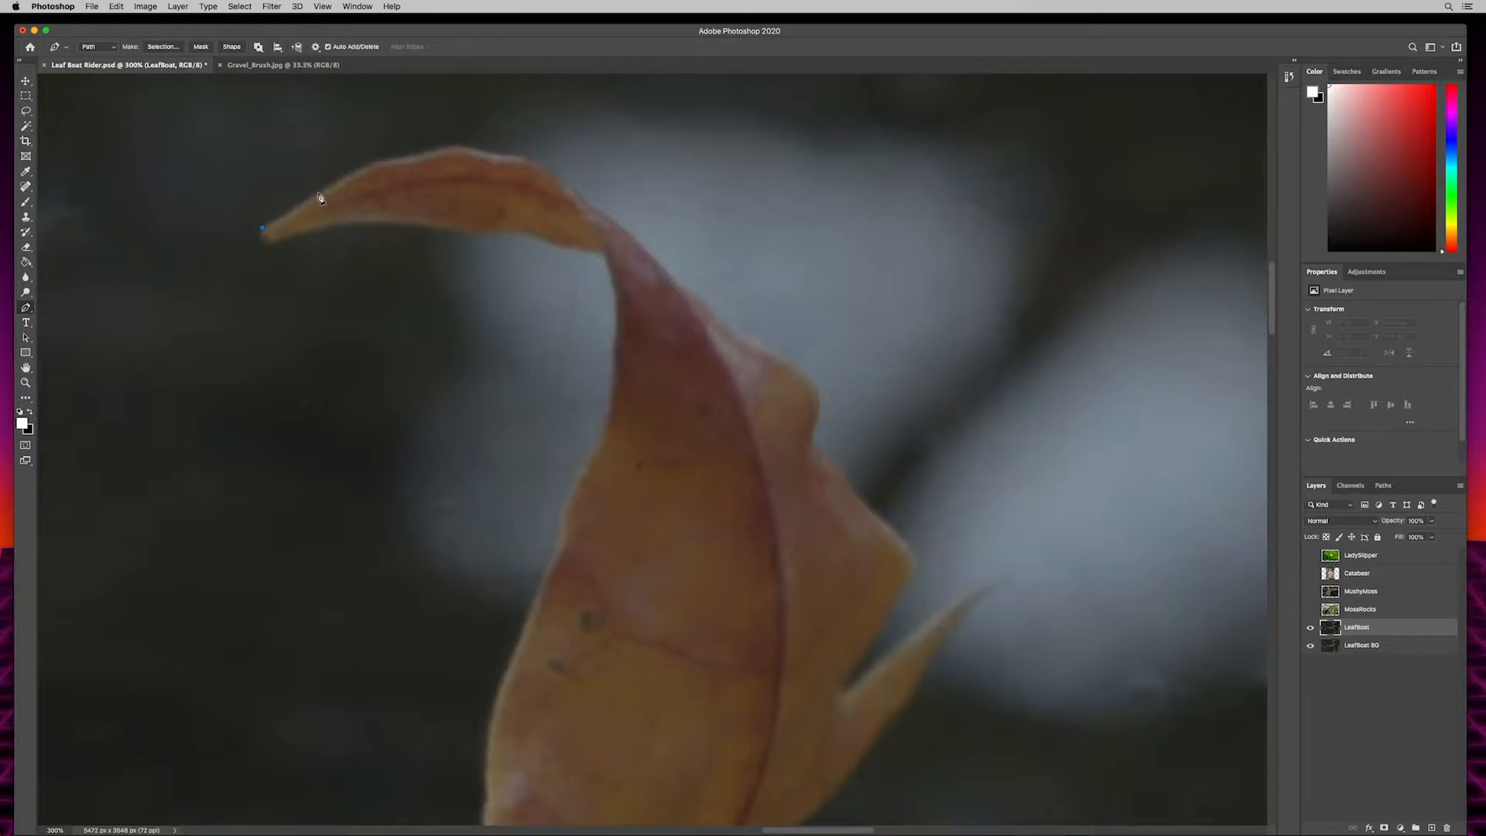
left_click_drag(322, 193, 392, 162)
left_click_drag(418, 156, 428, 154)
left_click_drag(495, 155, 559, 170)
left_click(559, 170)
left_click(498, 156, "alt")
left_click(514, 156)
left_click(526, 156)
left_click_drag(577, 193, 609, 221)
left_click_drag(656, 272, 663, 280)
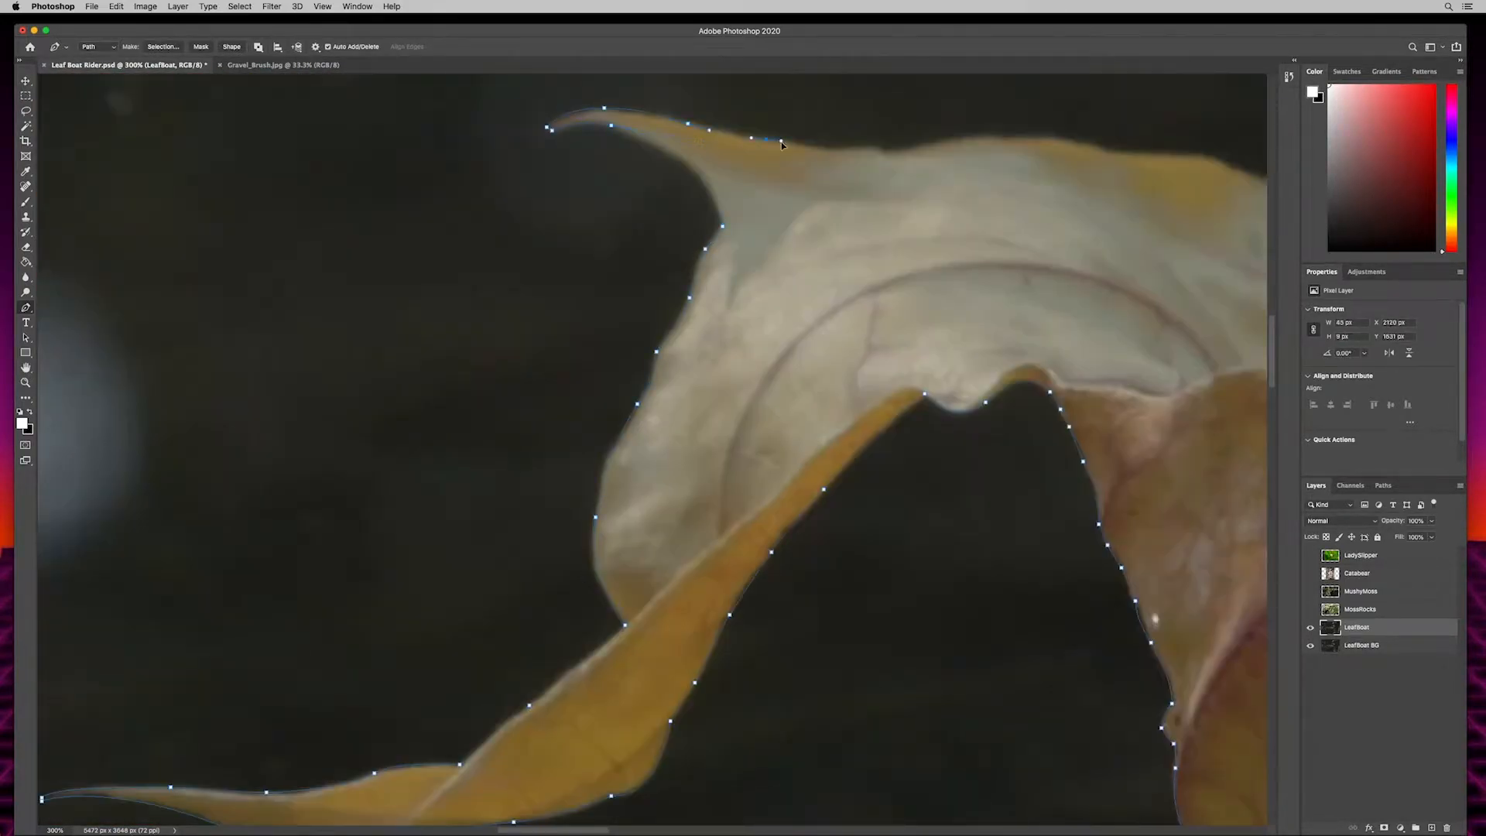
- Trace the inner and lower edge of the tall curl and close the path at its starting point on the tip
left_click_drag(795, 511, 794, 498)
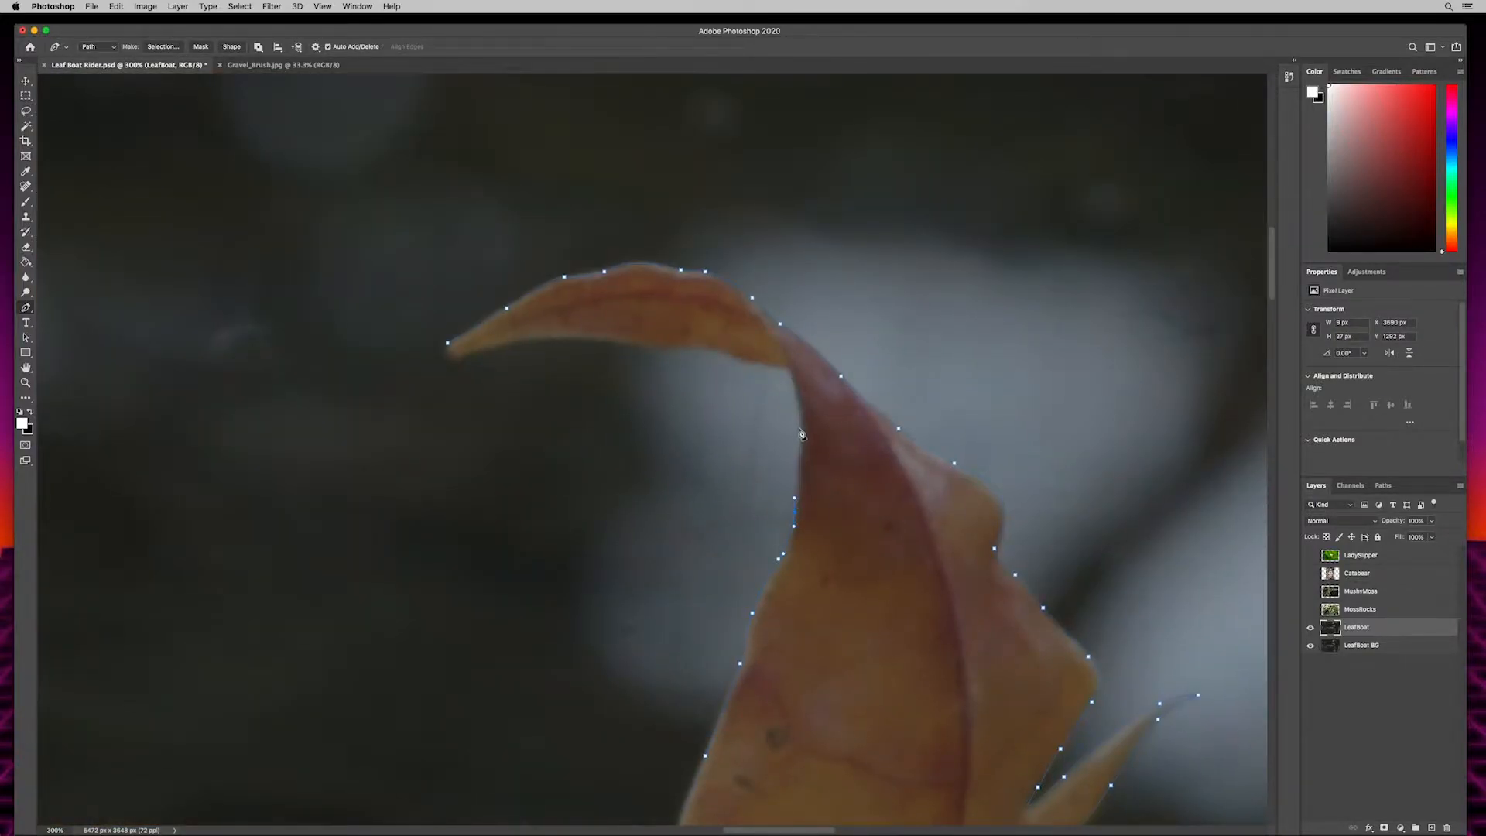
left_click_drag(799, 437, 799, 401)
left_click(789, 368)
left_click_drag(732, 355, 467, 354)
left_click_drag(447, 344, 459, 313)
- Convert the closed leaf path into a new anti-aliased selection with 0 px feather and add it as a layer mask on LeafBoat
key("super+0")
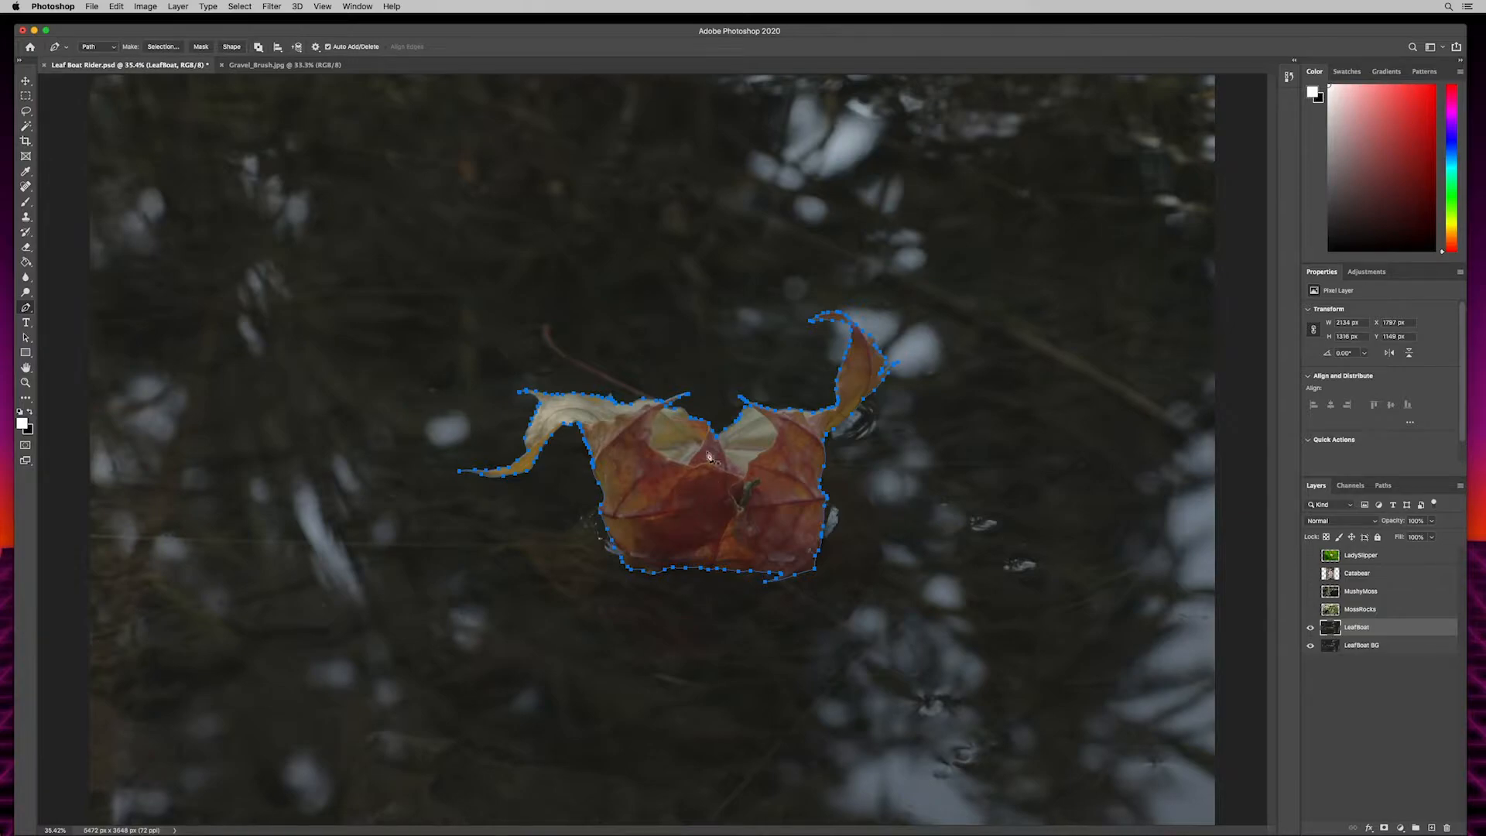
right_click(690, 472)
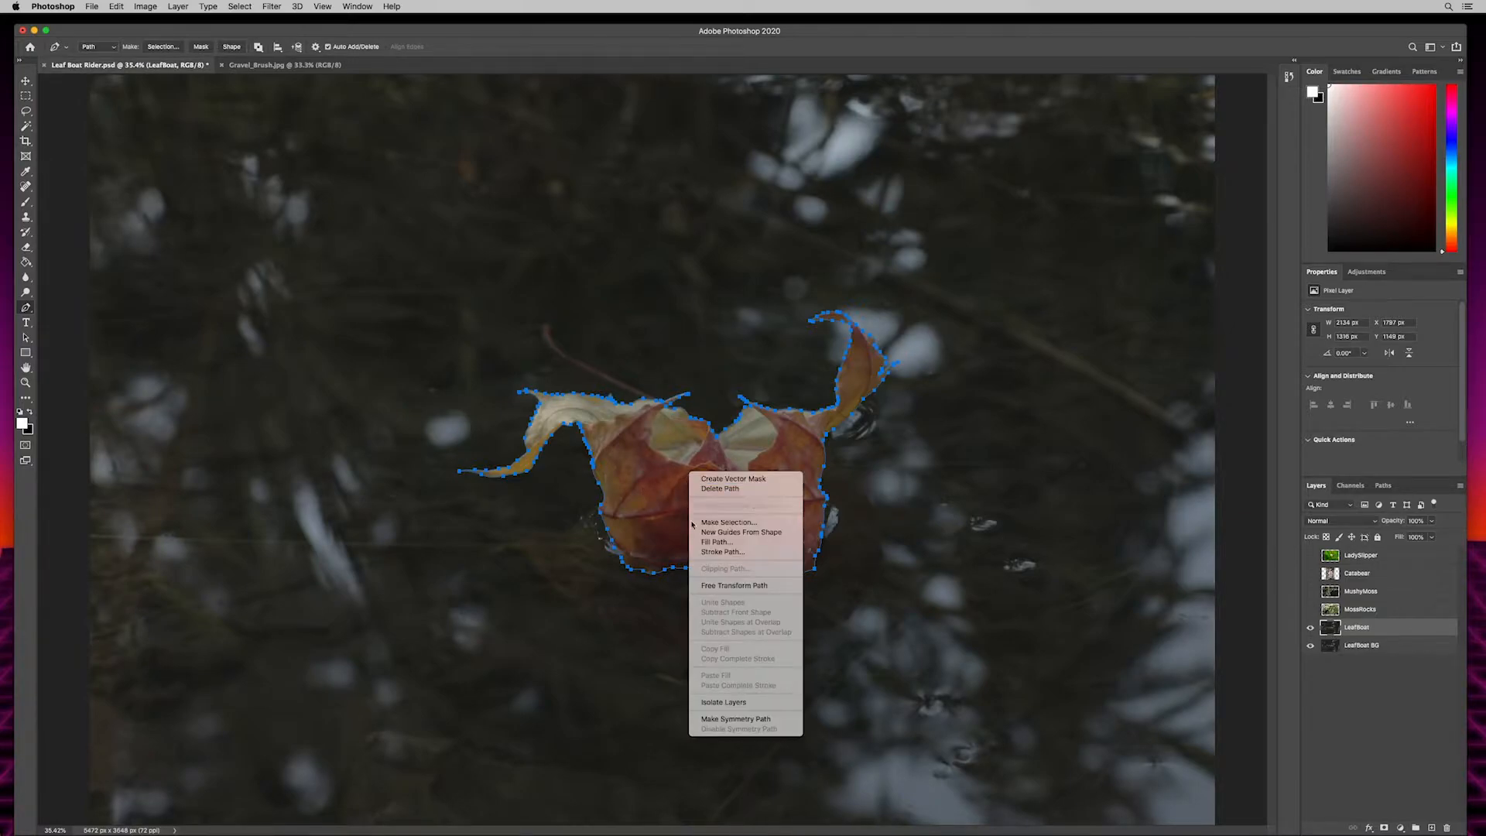
left_click(719, 523)
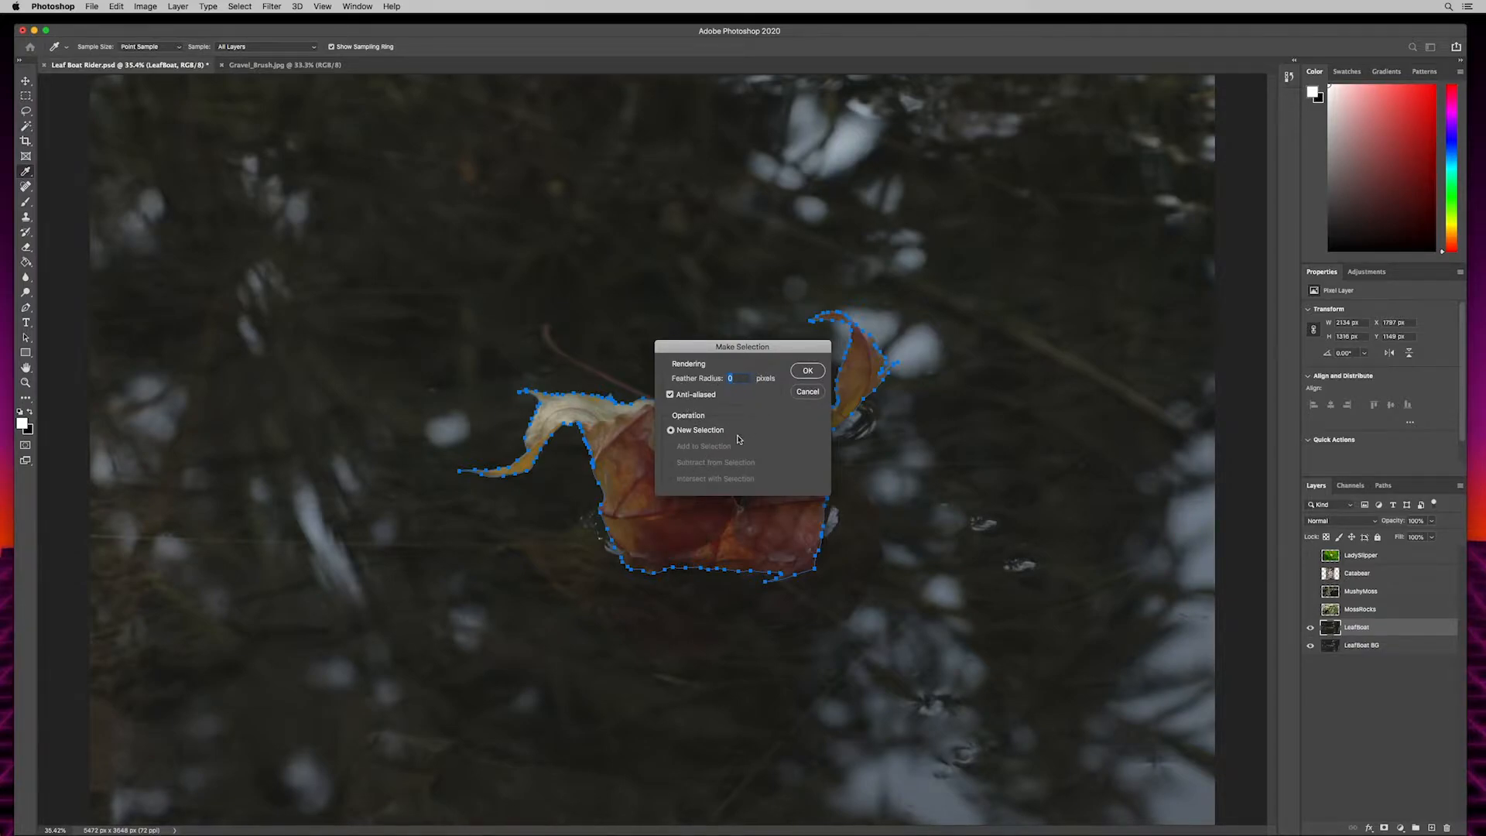
left_click(808, 370)
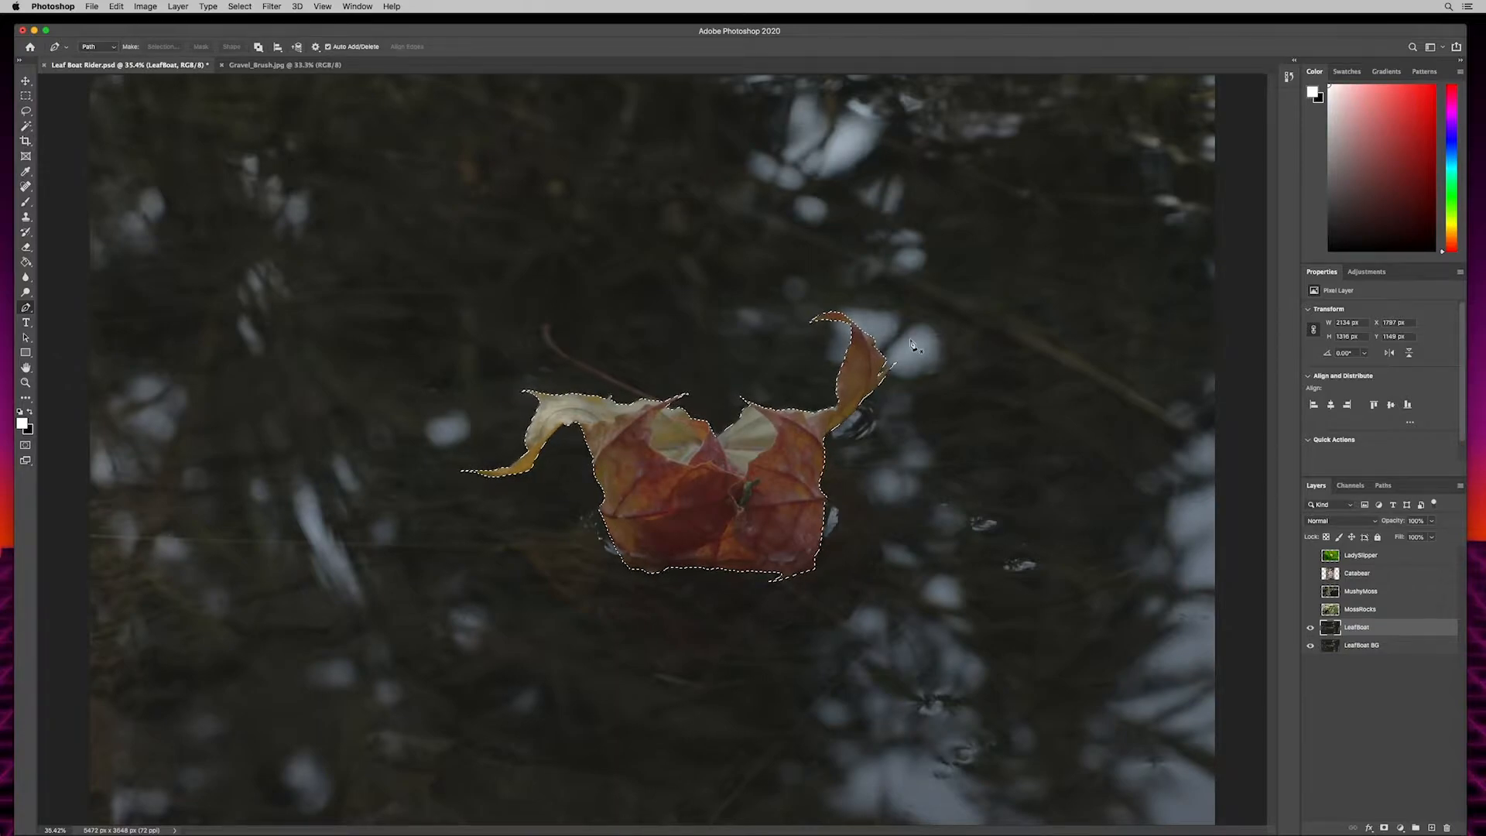
left_click(1384, 828)
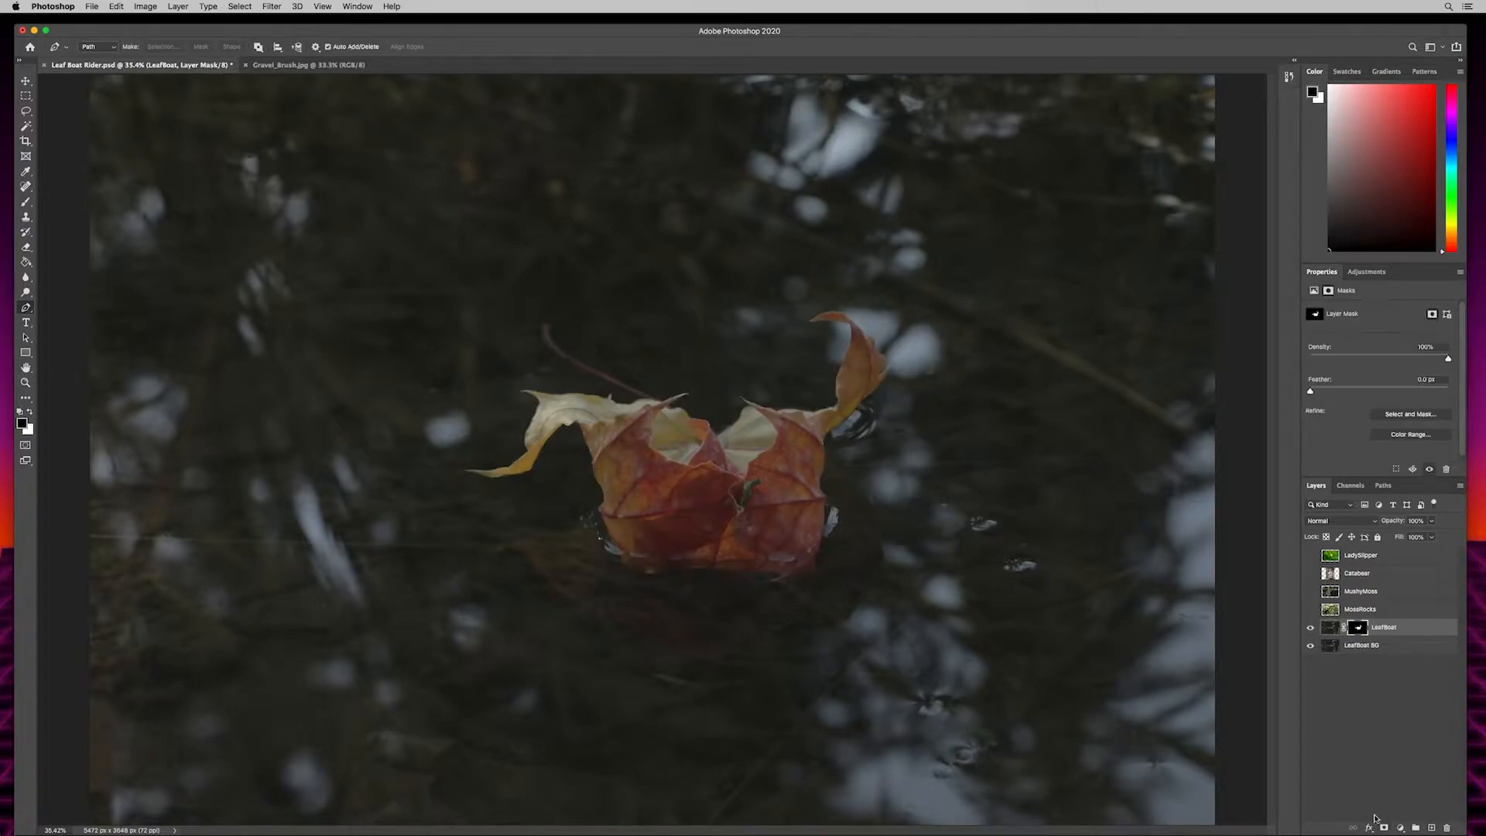
- Hide the LeafBoat BG layer and make the LeafBoat layer mask the active target
left_click(1311, 646)
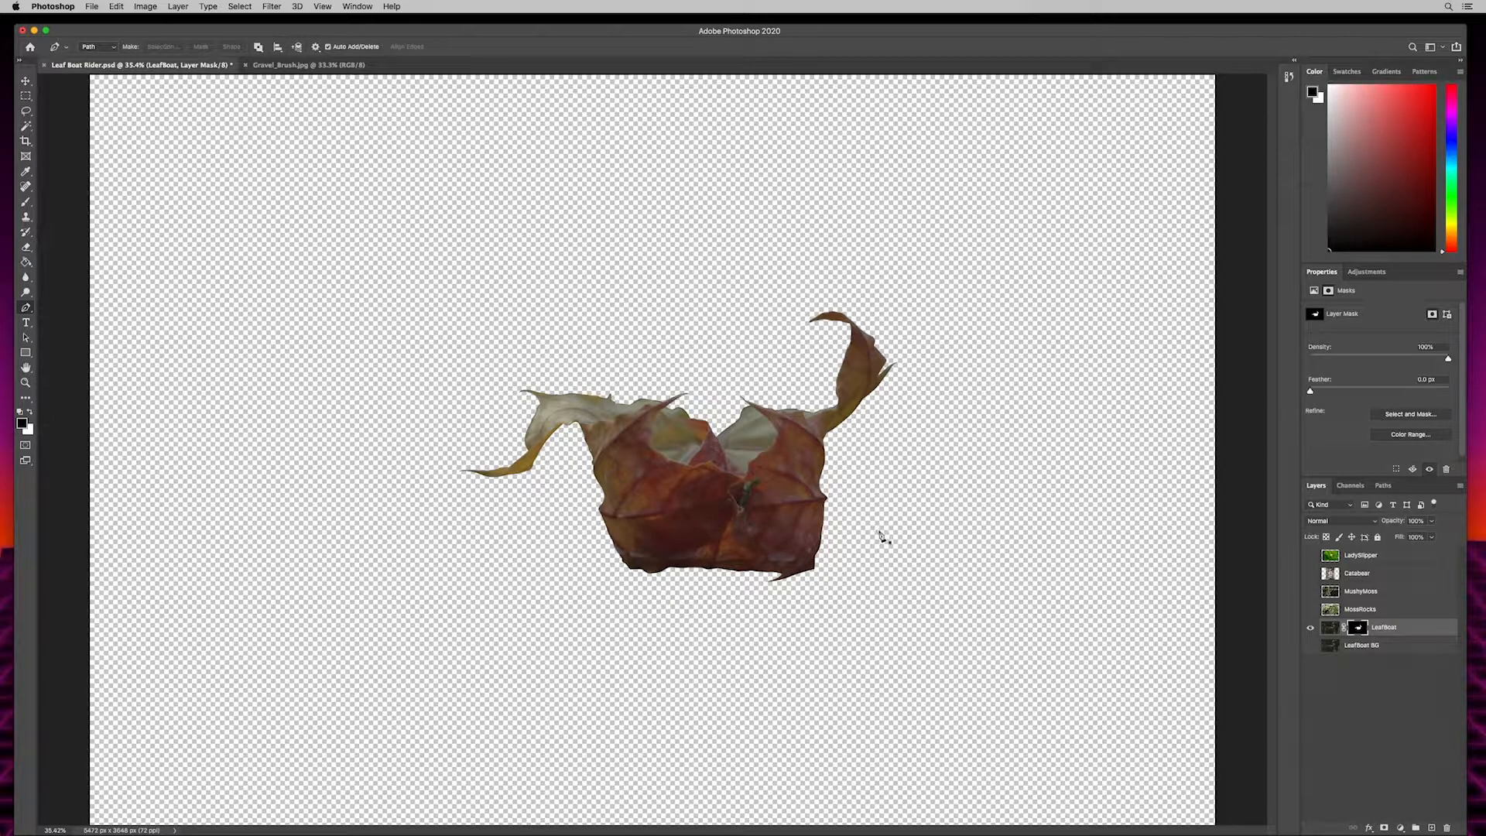
left_click(1330, 633)
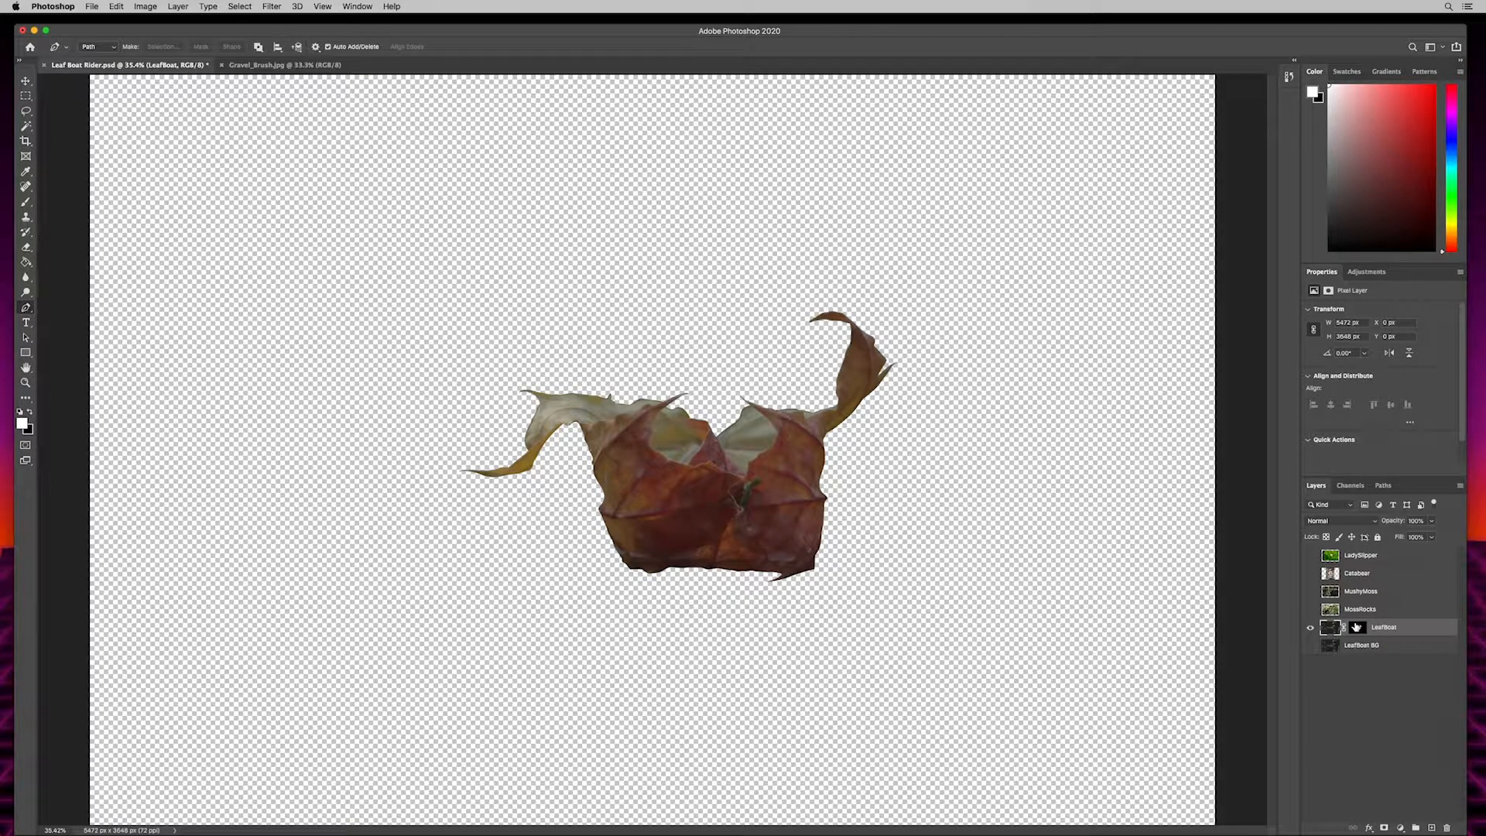
left_click(1356, 628)
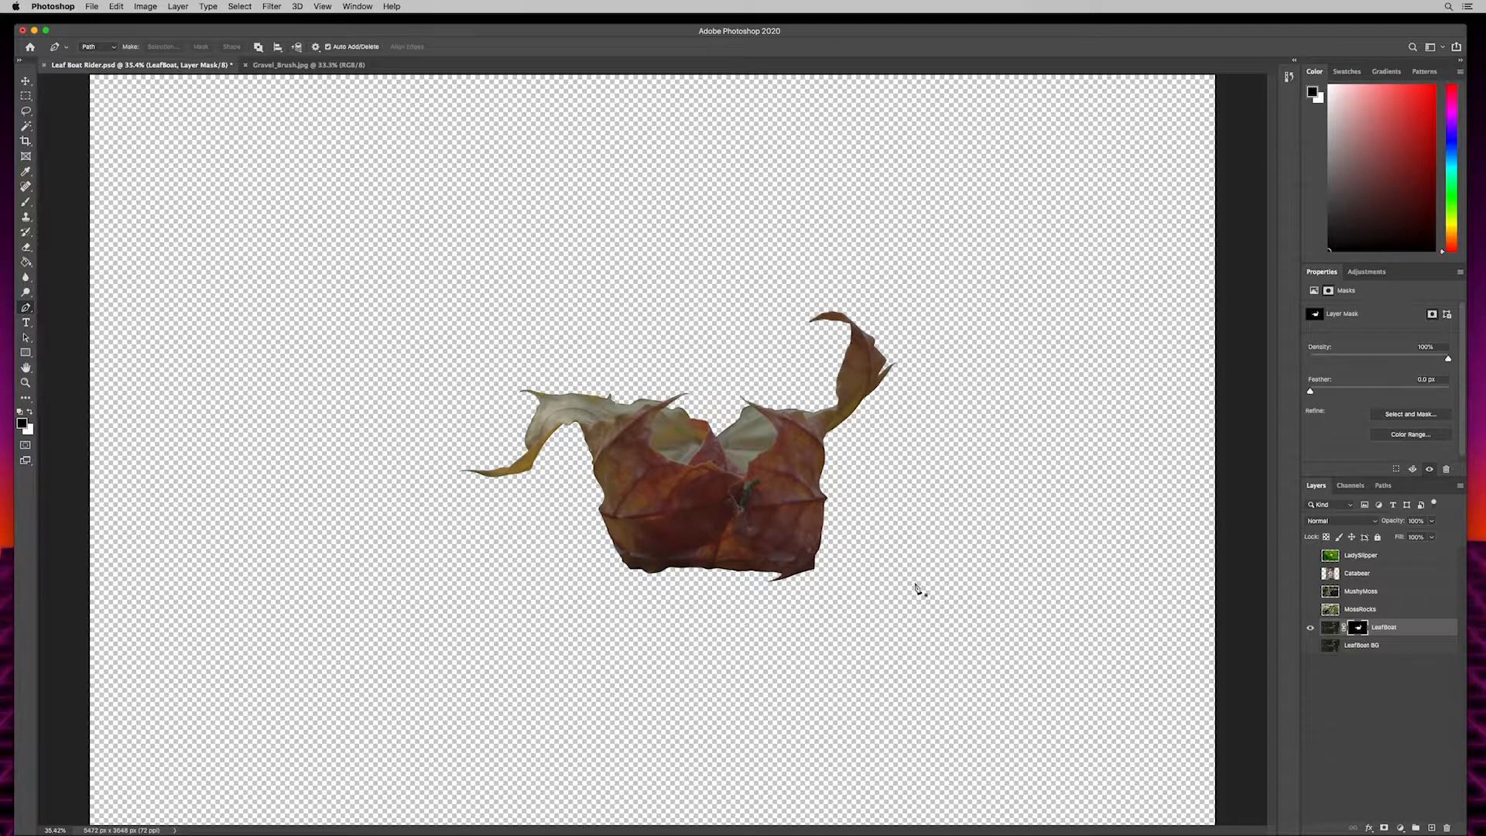
- Set up the Brush tool with a 250 px size for painting on the leaf mask
key("b")
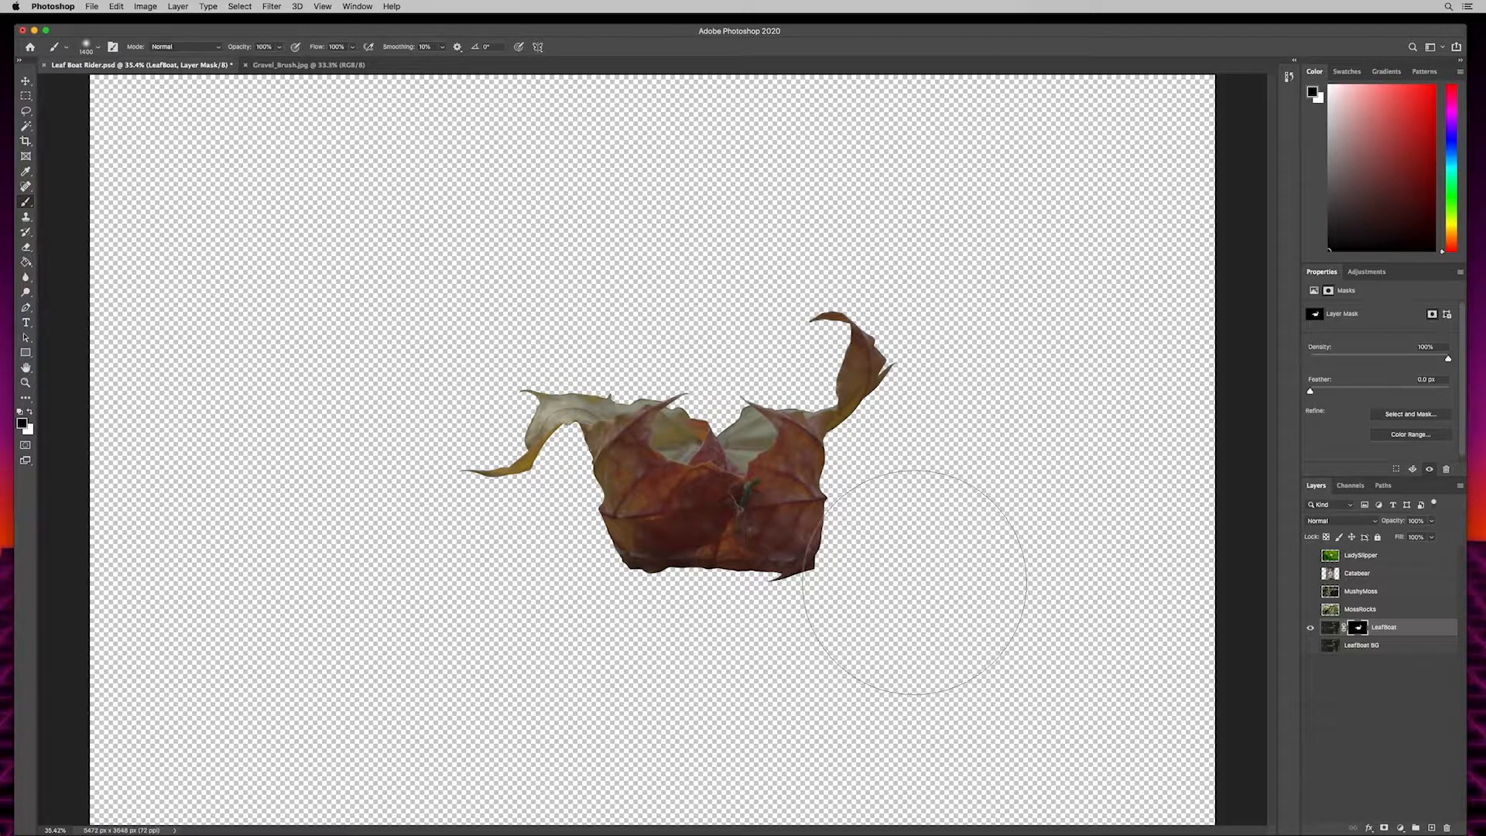
key("bracketleft")
key("bracketleft")
key("bracketleft")
key("bracketleft")
key("bracketleft")
key("bracketleft")
key("bracketleft")
key("bracketleft")
key("bracketleft")
left_click(87, 47)
left_click_drag(138, 86, 127, 87)
left_click(197, 31)
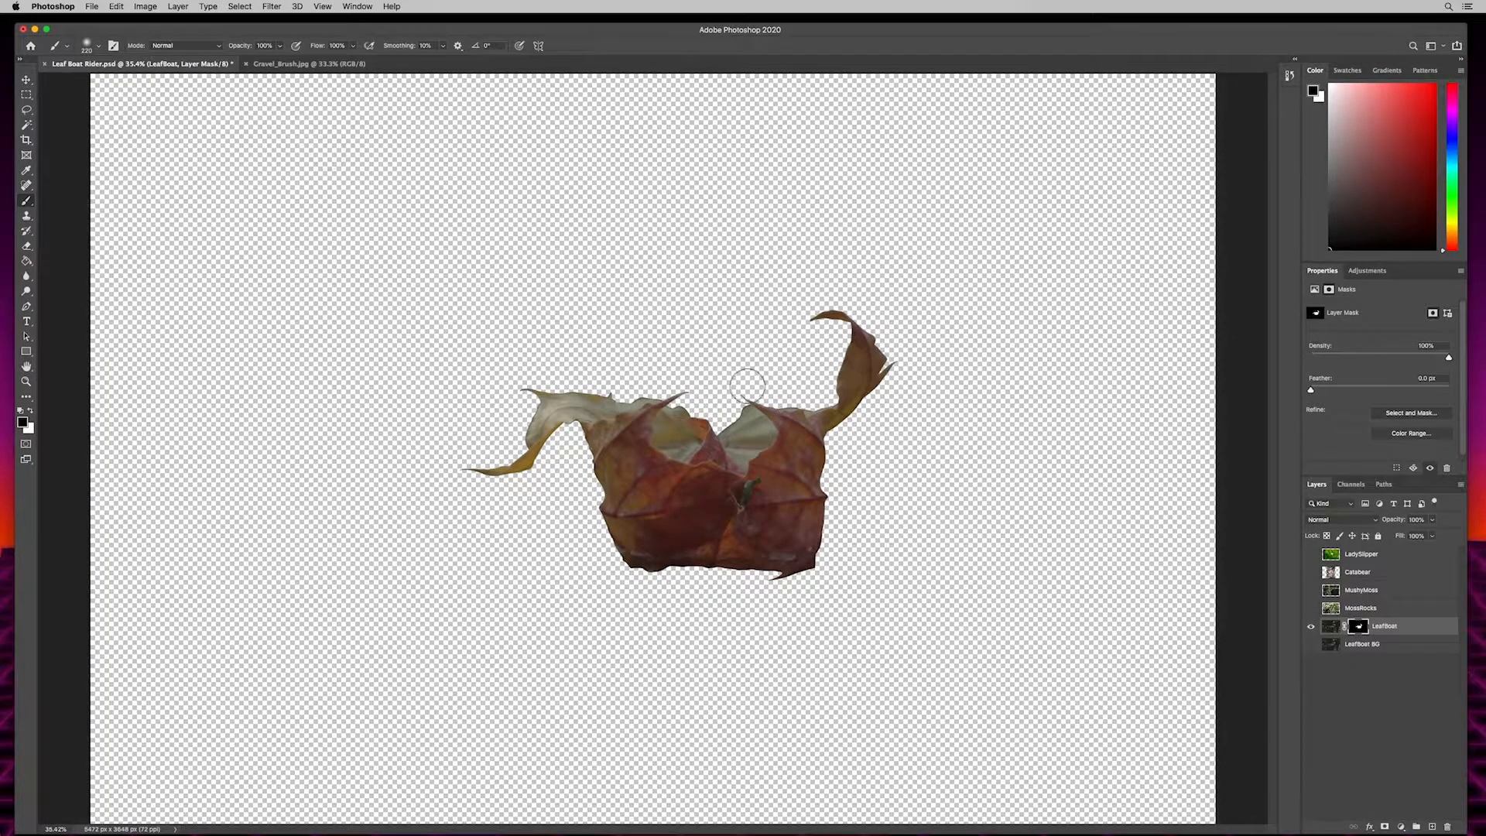
key("bracketright")
key("bracketright")
key("bracketleft")
- Hide a spot in the middle of the leaf by painting black on the mask, and restore it by painting white
left_click_drag(662, 488, 677, 489)
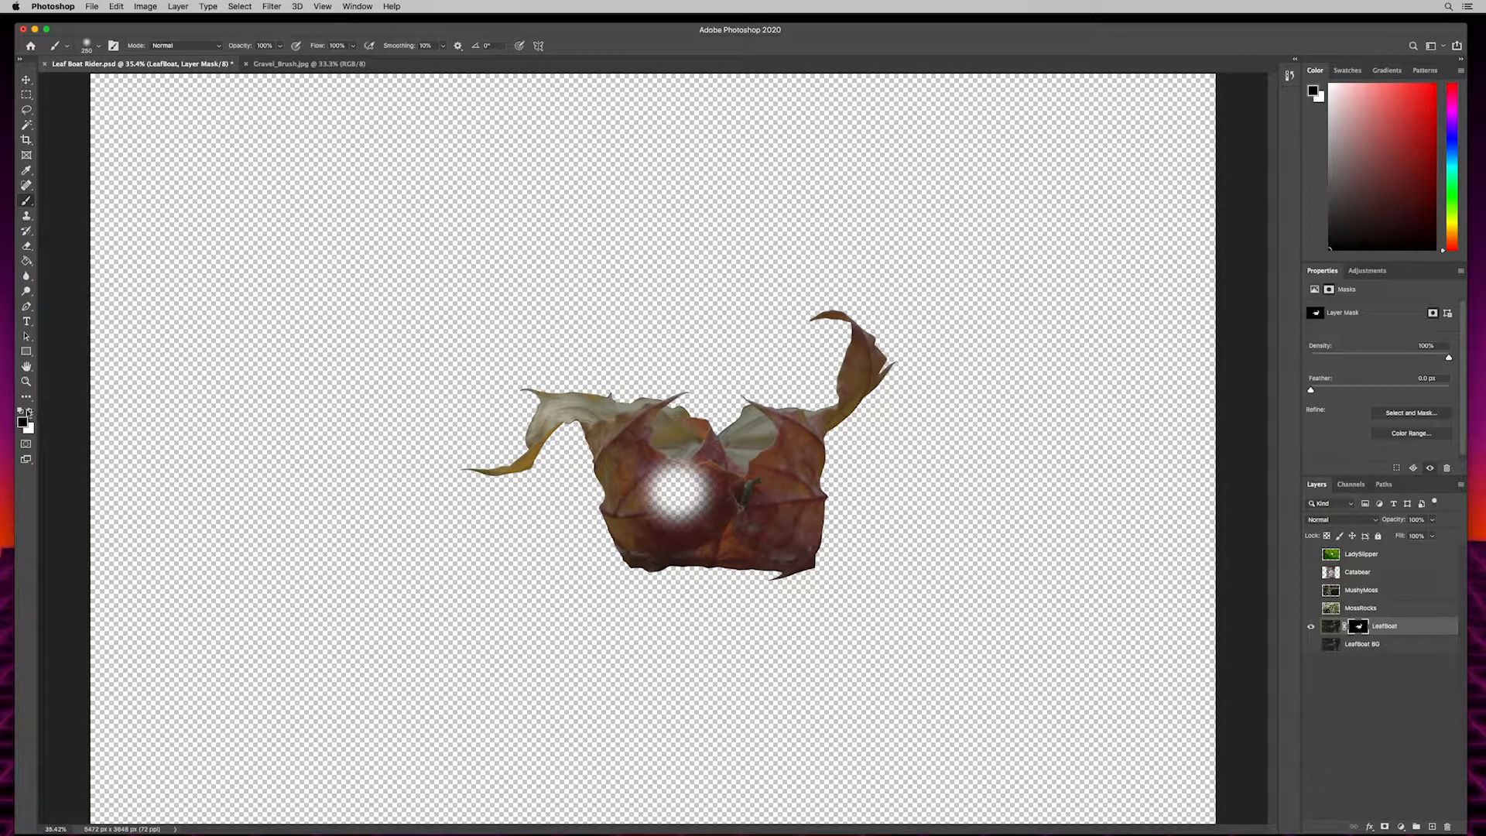
left_click(31, 411)
left_click(31, 412)
key("x")
key("x")
key("x")
key("x")
key("x")
key("x")
key("x")
key("x")
left_click(679, 484)
mouse_move(679, 484)
left_mouse_down()
mouse_move(675, 502)
mouse_move(706, 499)
left_mouse_up()
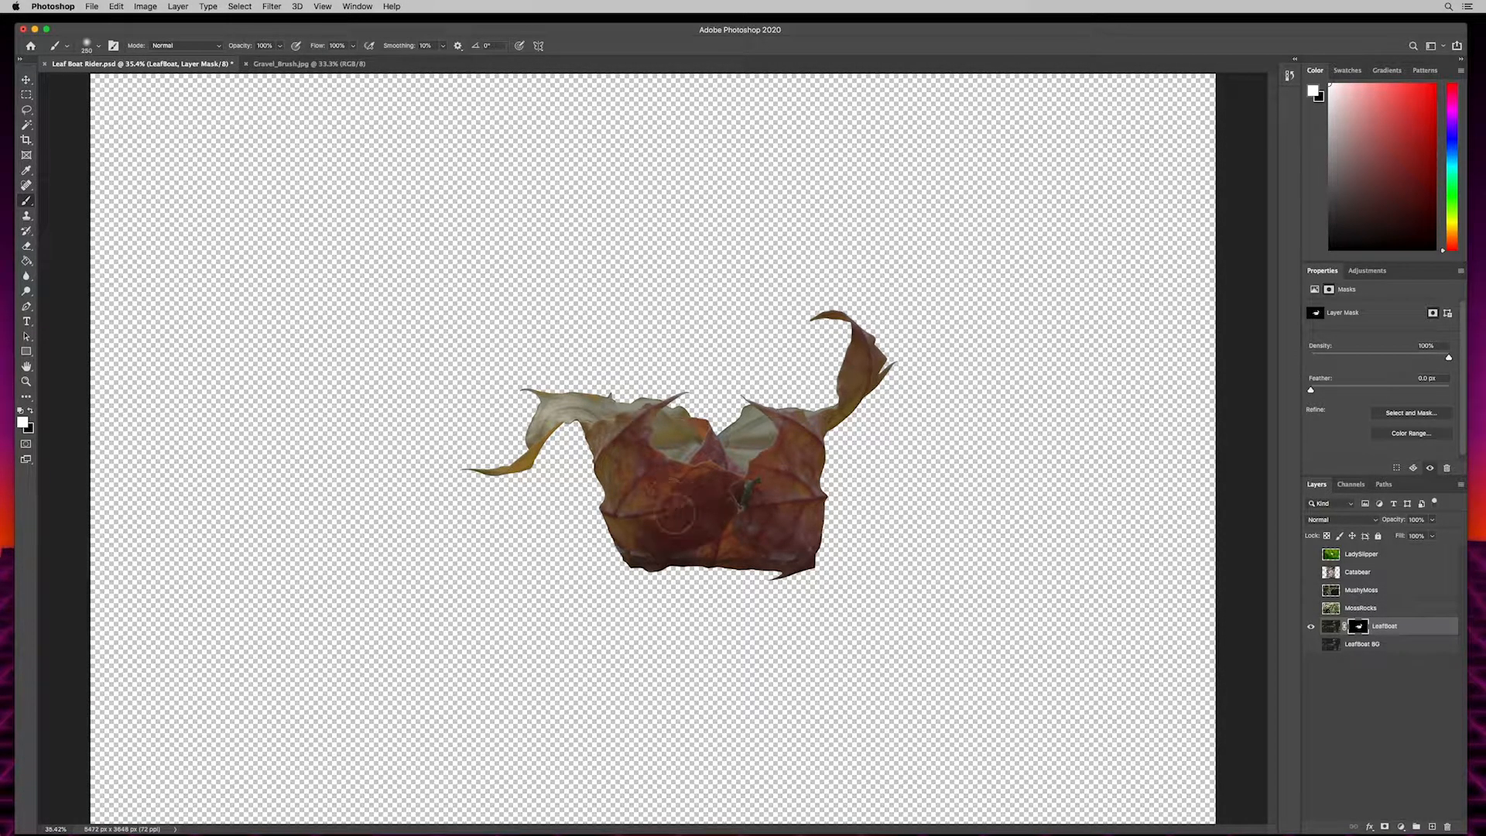
- Using a much smaller brush, paint black on the LeafBoat mask to hide a bit of the pale rim behind the right-hand fold
scroll(694, 502, "up", 6)
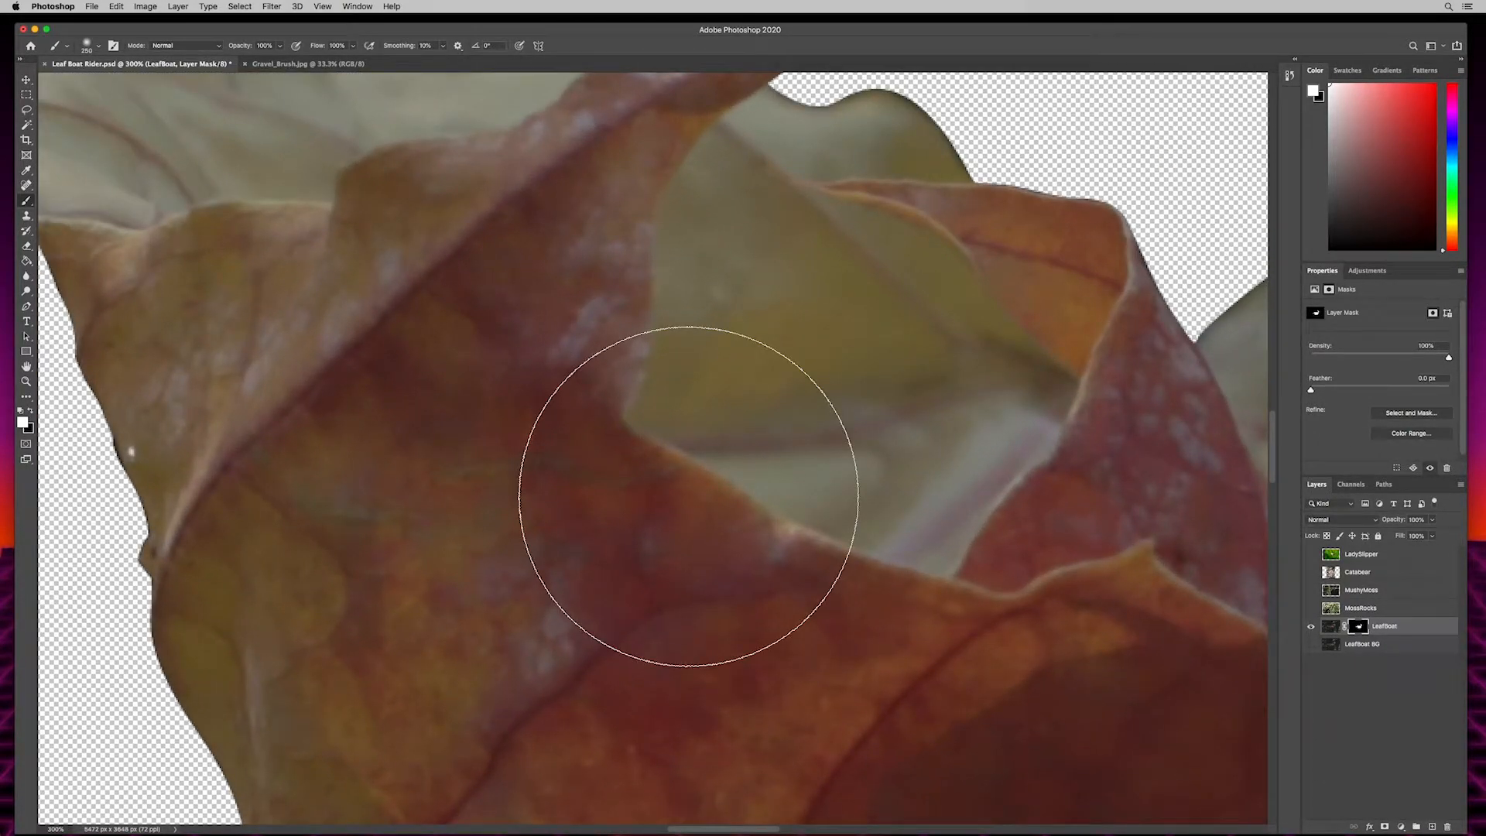
key("bracketleft")
key("bracketleft")
key("bracketleft")
key("bracketleft")
key("bracketleft")
key("bracketleft")
key("bracketleft")
key("bracketleft")
key("bracketleft")
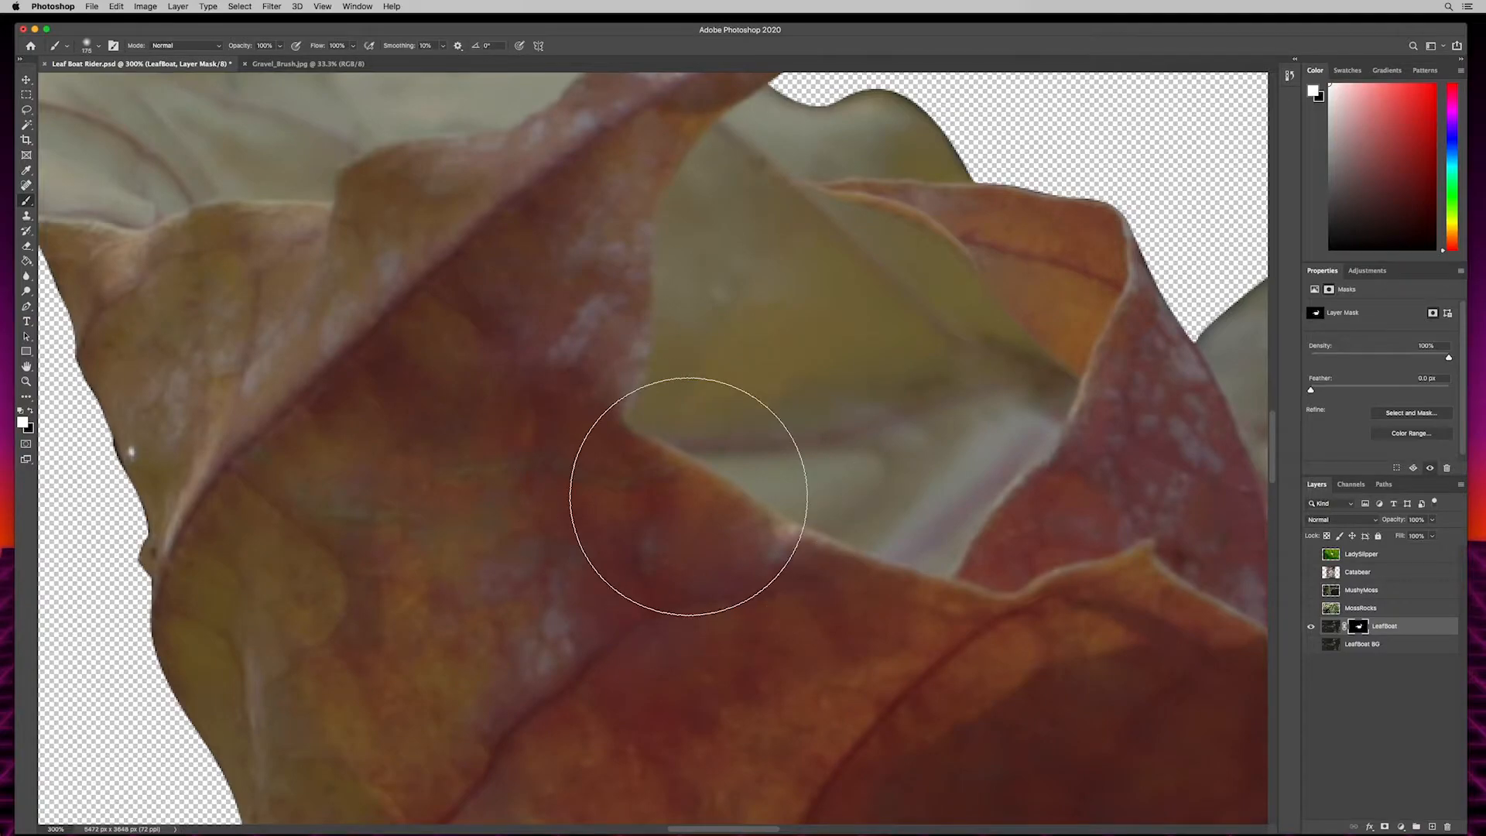
key("bracketleft")
key("bracketleft")
key("bracketleft")
key("bracketleft")
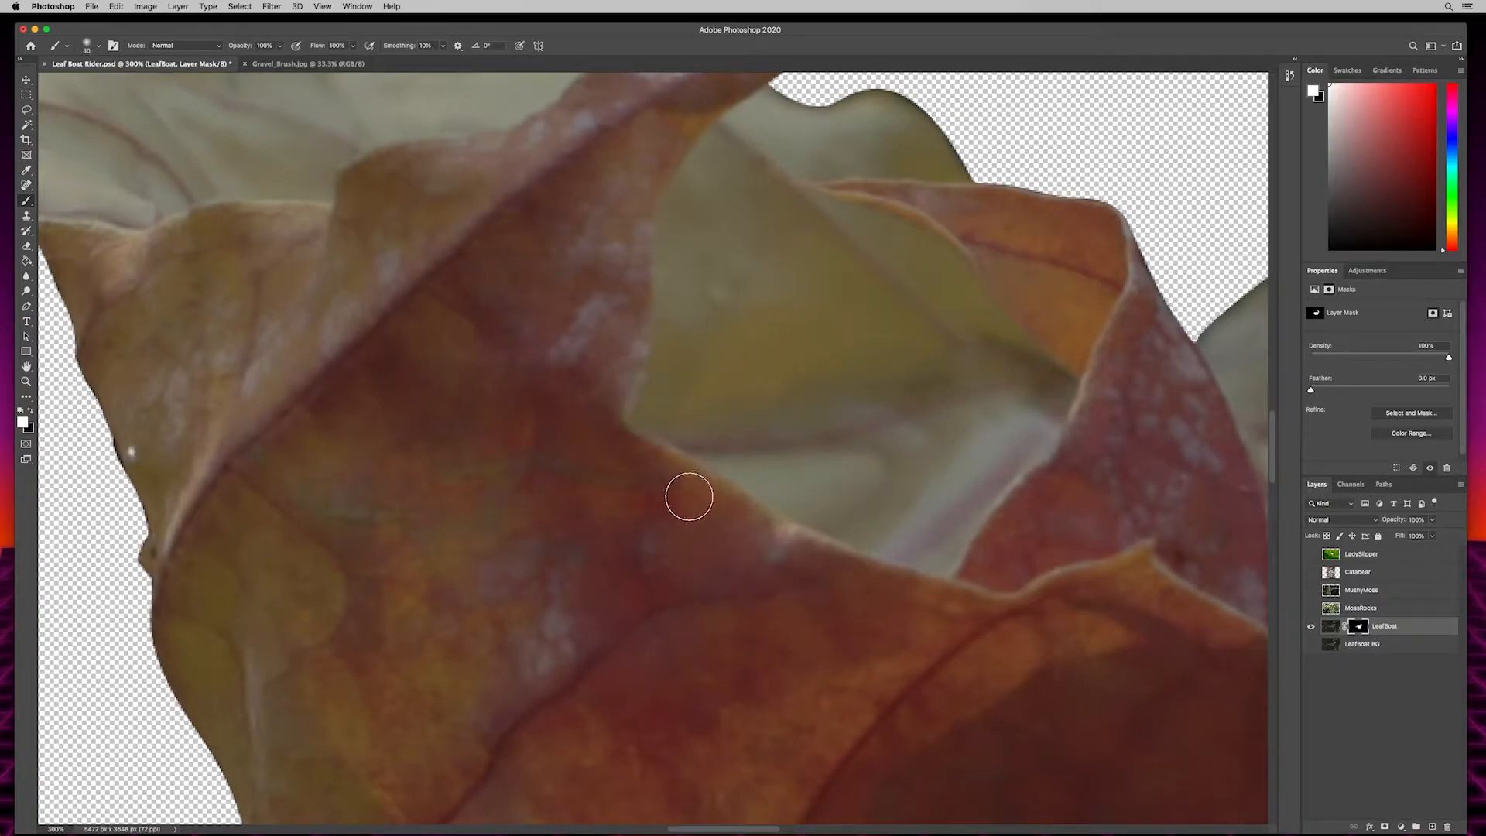
left_click_drag(823, 325, 634, 612)
mouse_move(766, 490)
left_mouse_down()
mouse_move(654, 428)
mouse_move(557, 630)
mouse_move(487, 681)
mouse_move(438, 673)
mouse_move(578, 660)
mouse_move(607, 588)
mouse_move(532, 656)
mouse_move(524, 648)
left_mouse_up()
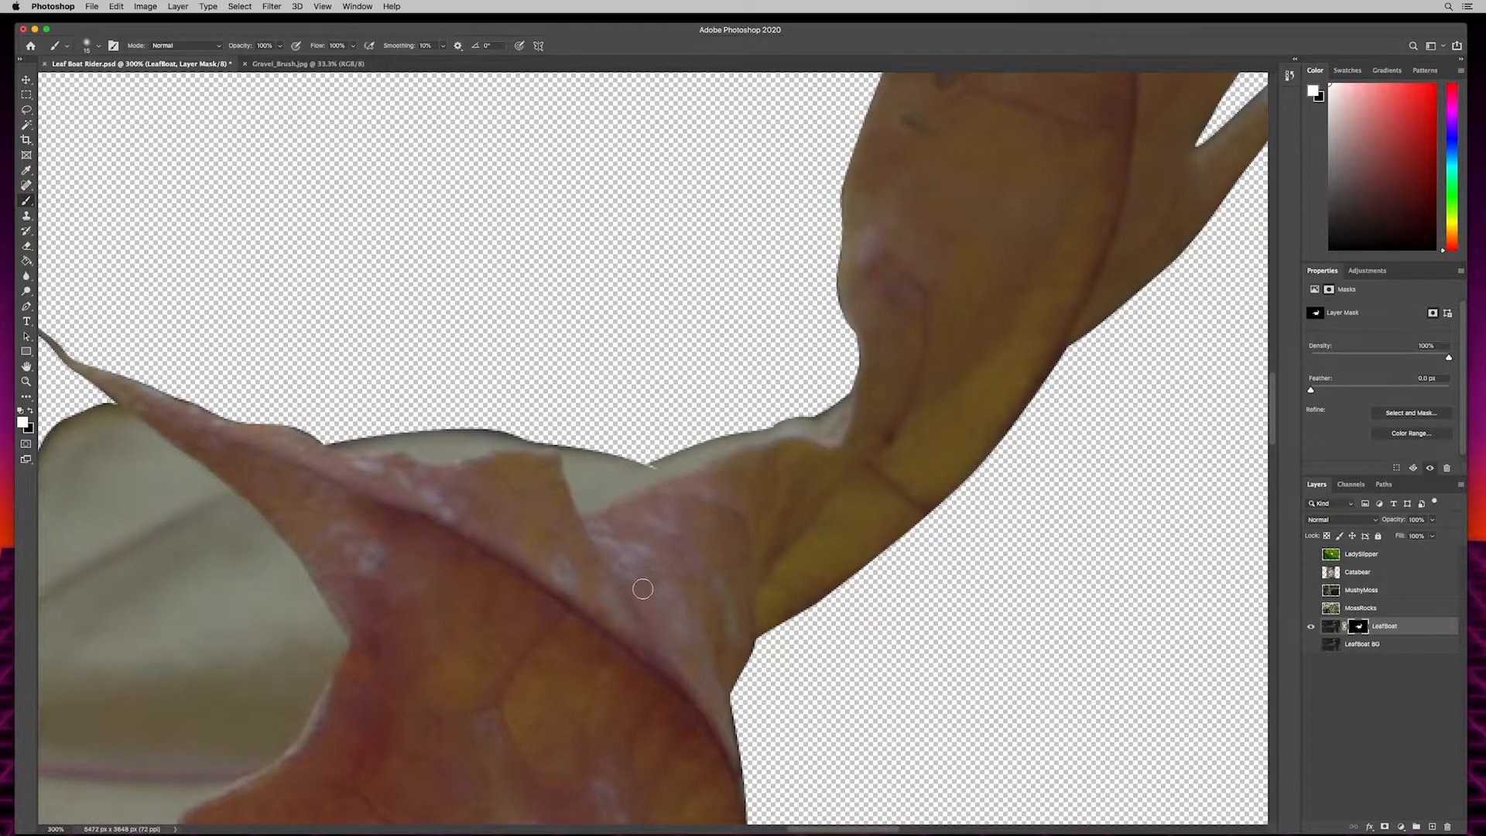
key("super+equal")
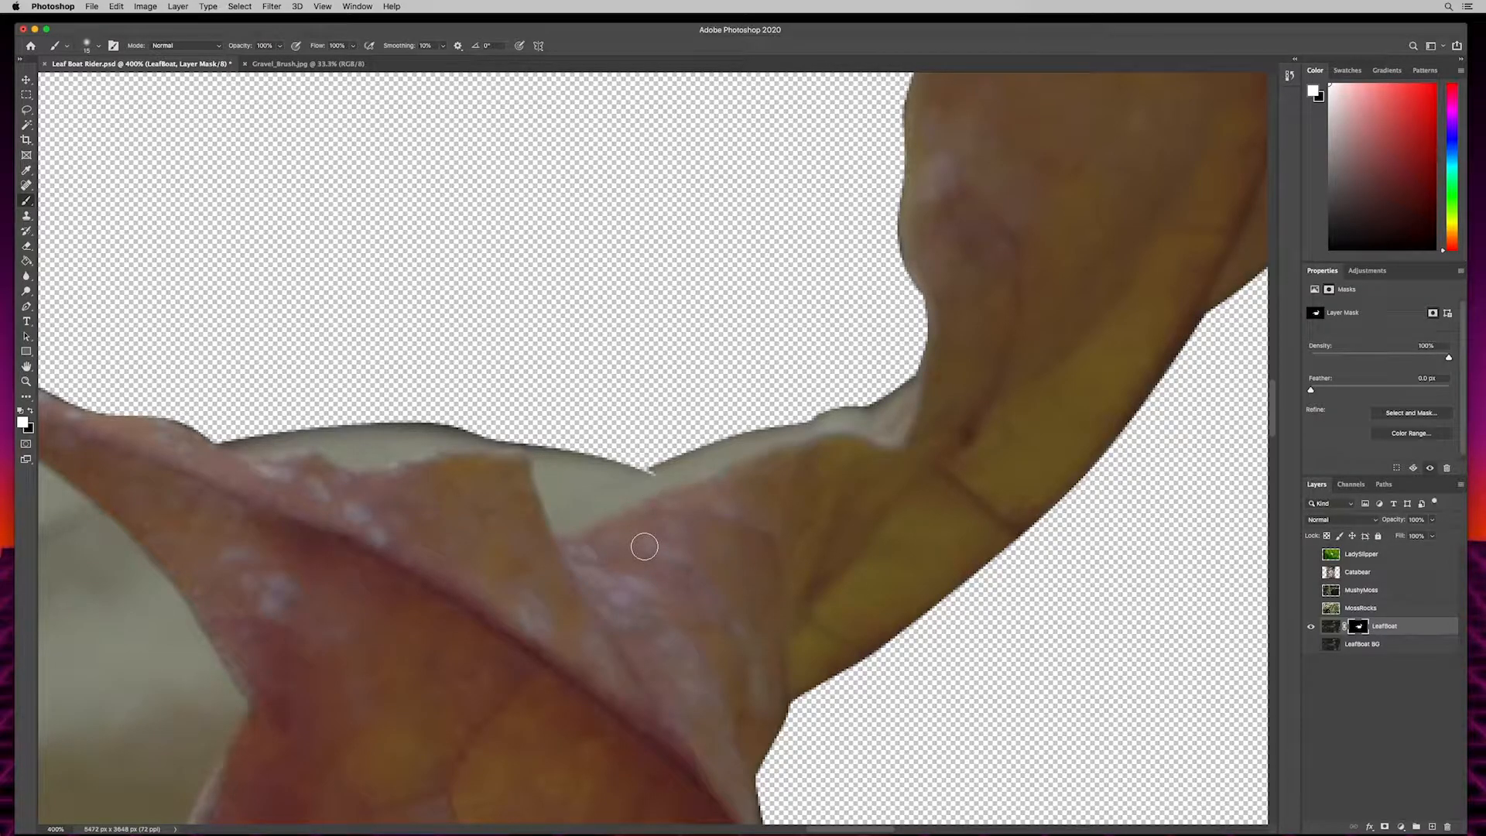
key("bracketleft")
key("x")
mouse_move(464, 423)
left_mouse_down()
mouse_move(385, 407)
mouse_move(392, 440)
mouse_move(372, 453)
left_mouse_up()
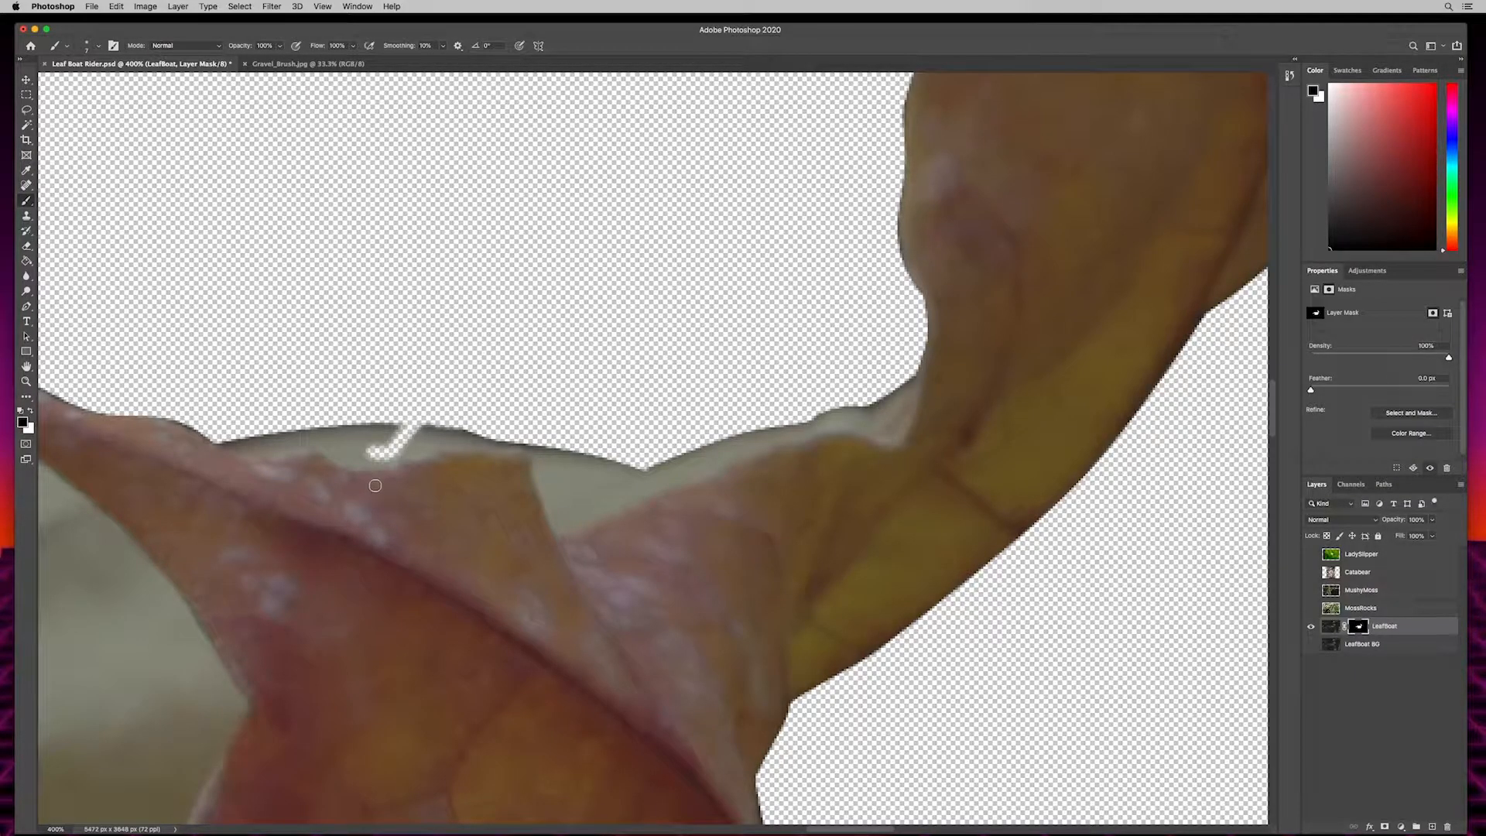
- Restore the hidden bit of pale rim by painting white over it on the LeafBoat mask
key("x")
left_click(22, 422)
left_click(856, 333)
left_click_drag(381, 459, 408, 434)
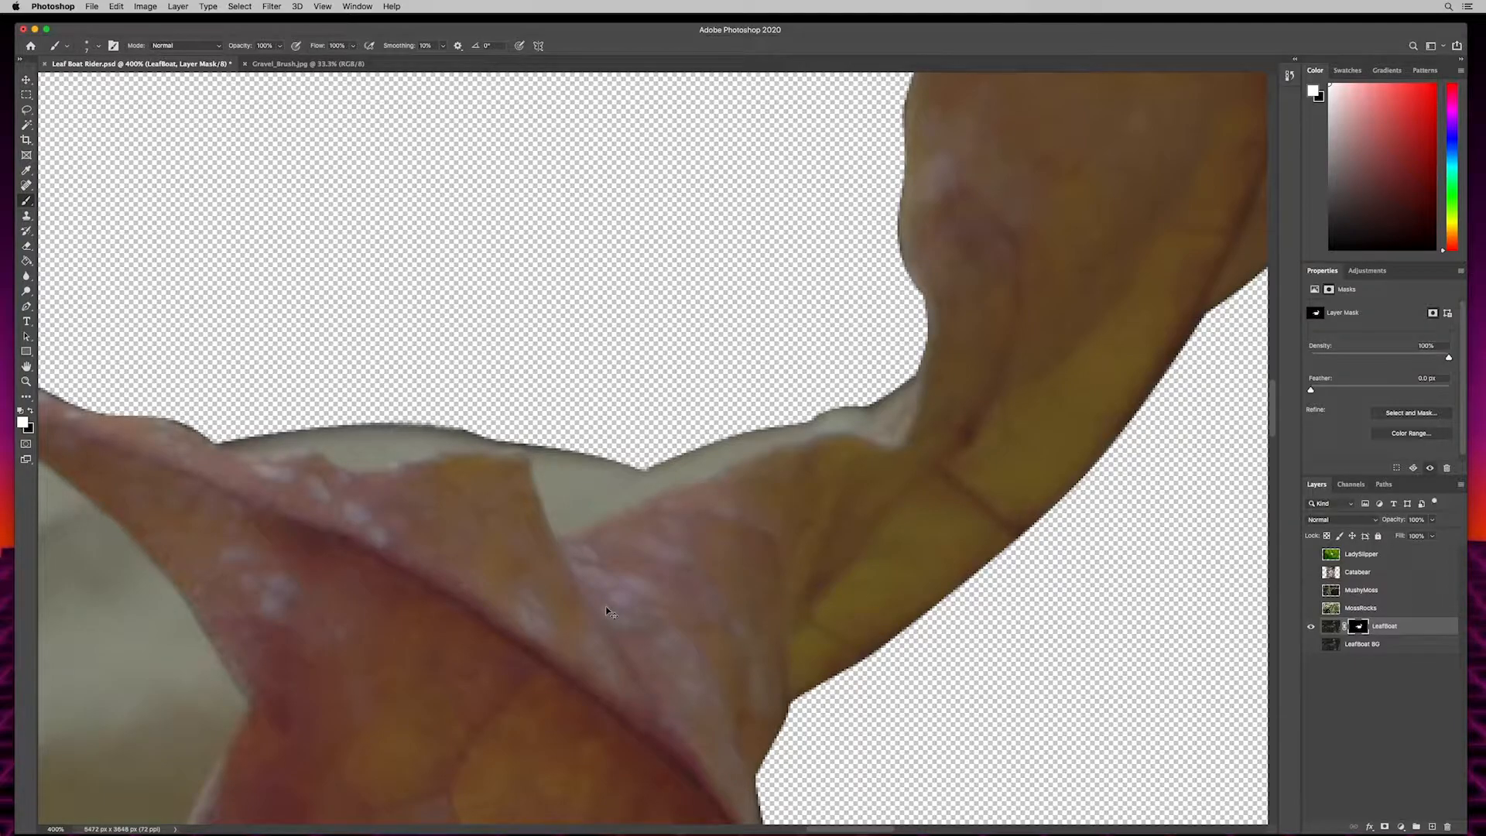
- Duplicate the masked LeafBoat layer and rename the copy LeafBoat Front
key("super+0")
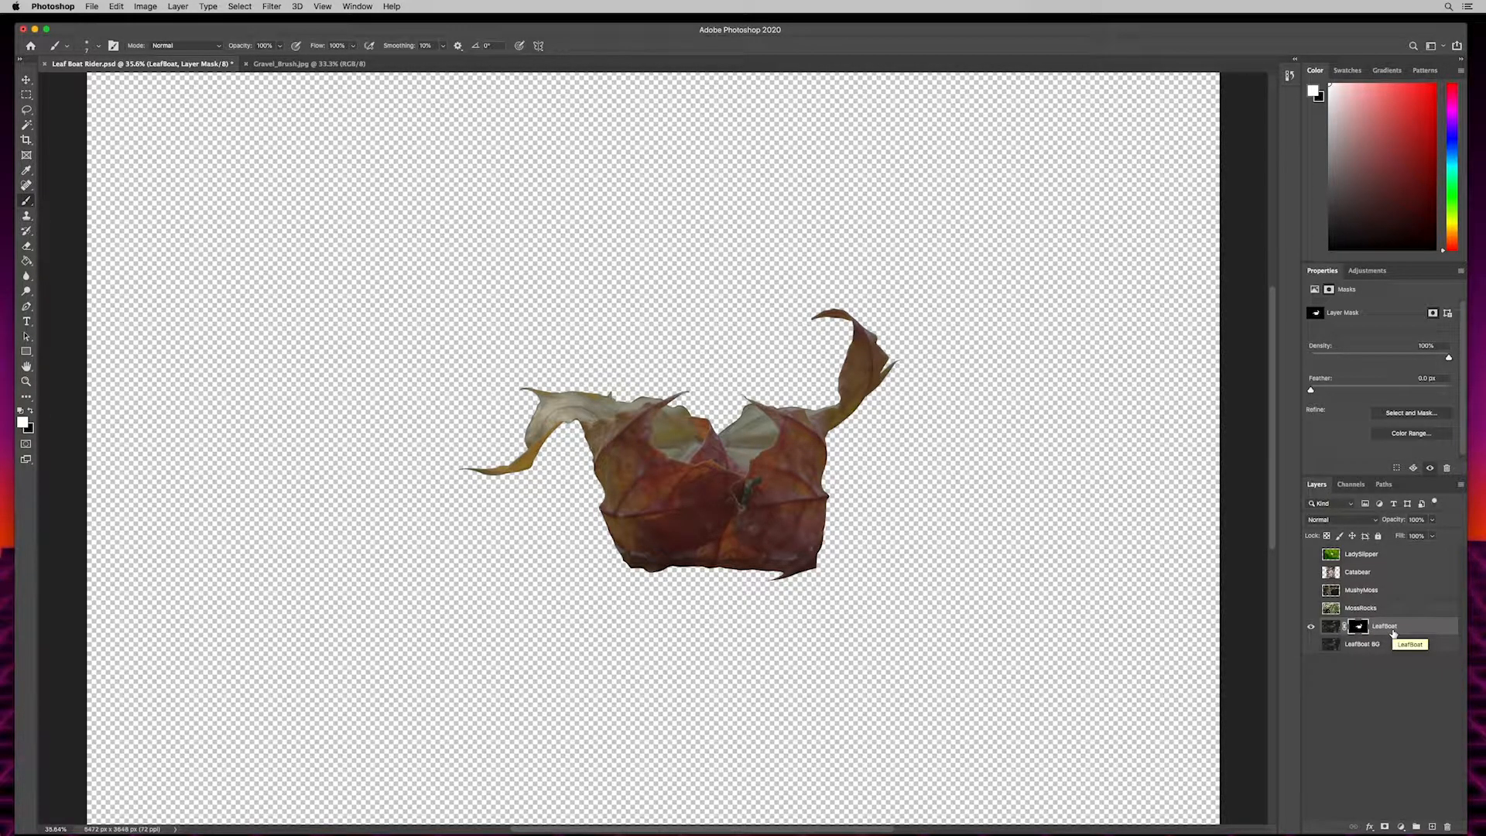
key("super+j")
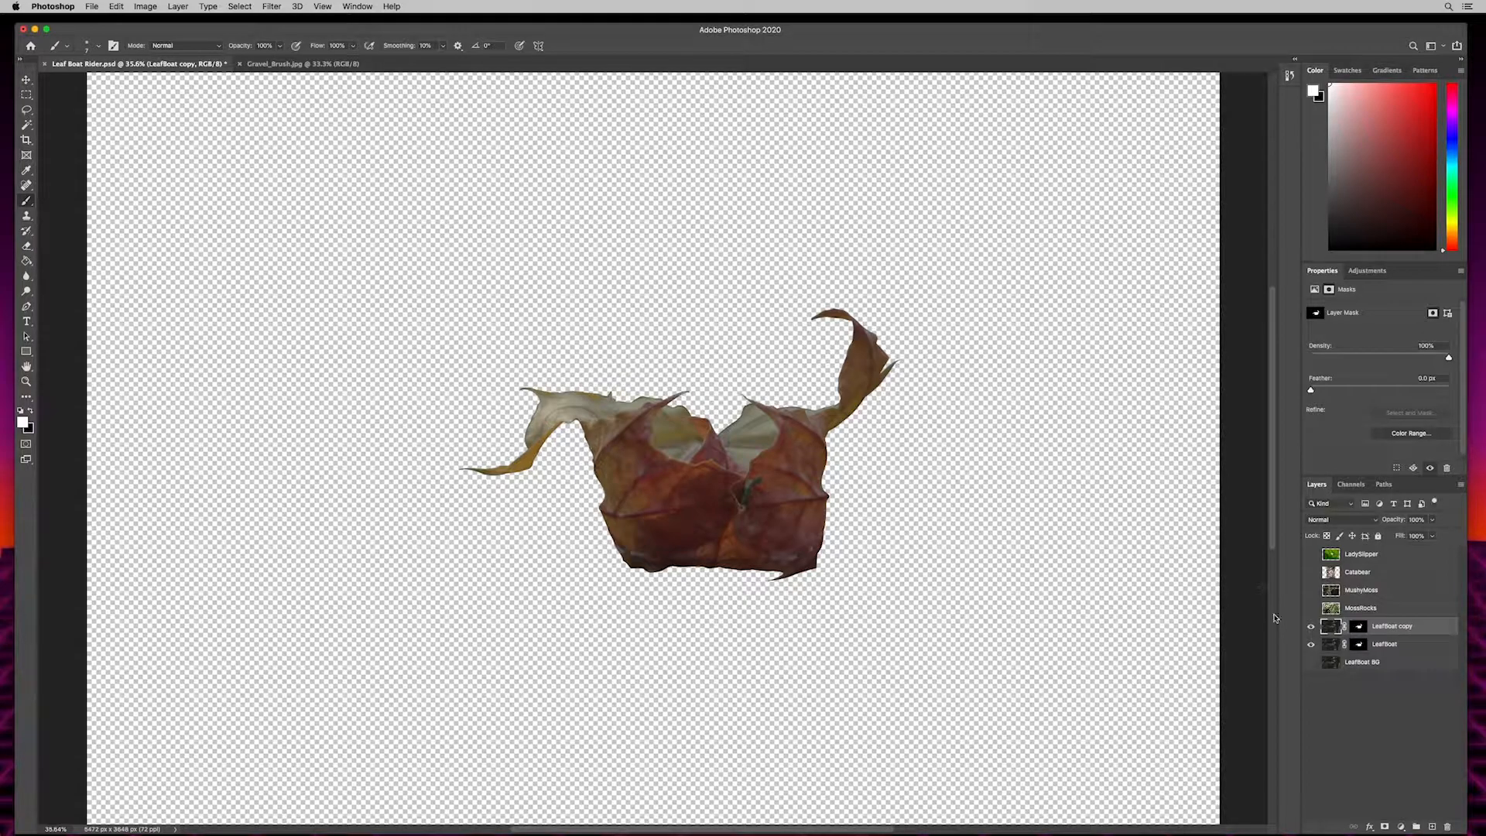
double_click(1391, 626)
key("Right")
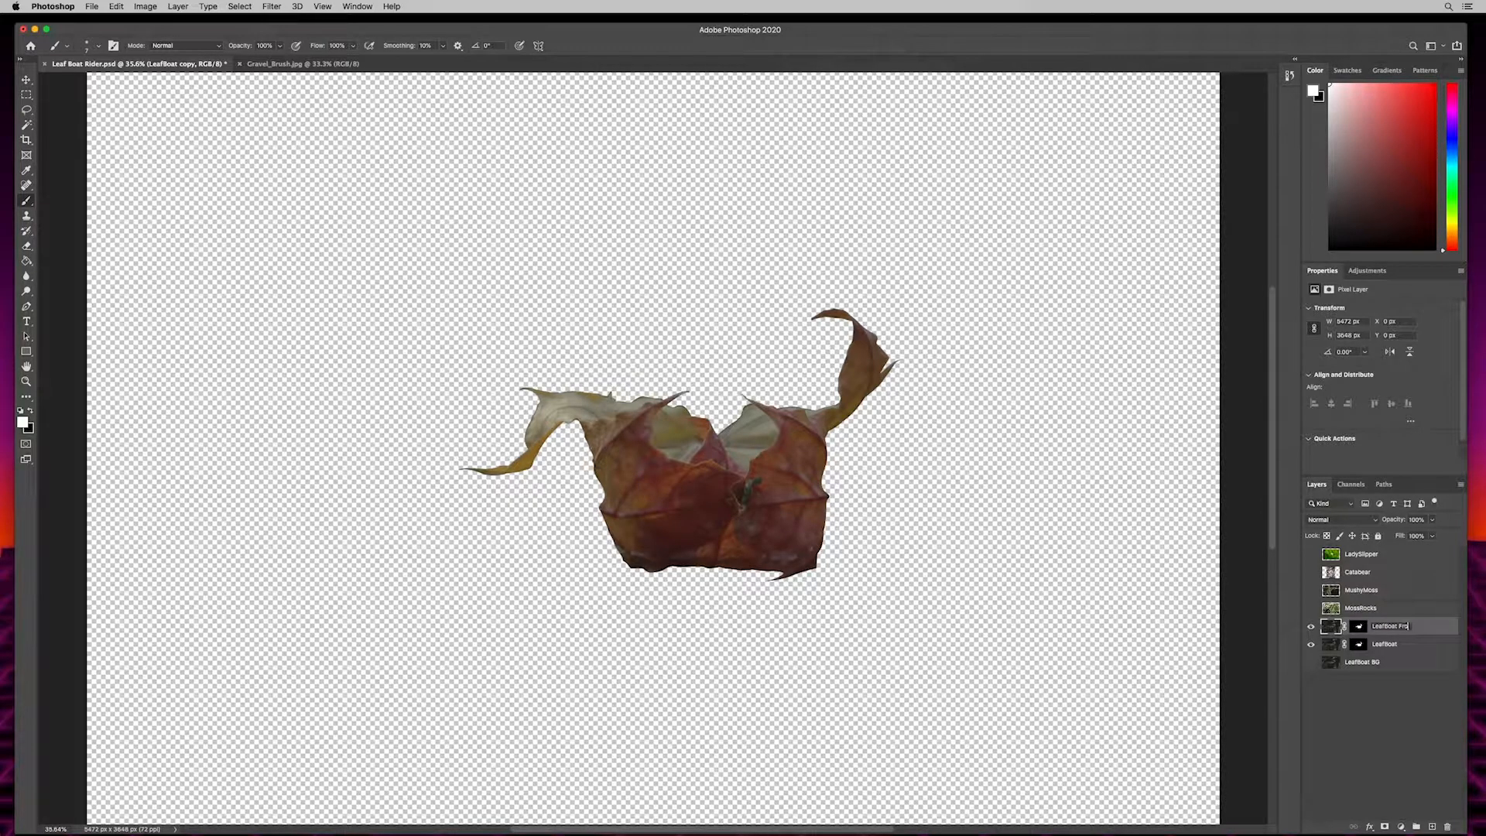
key("Return")
- Switch to the Pen tool and examine up close where the leaf's front edges overlap its pale back sections
key("p")
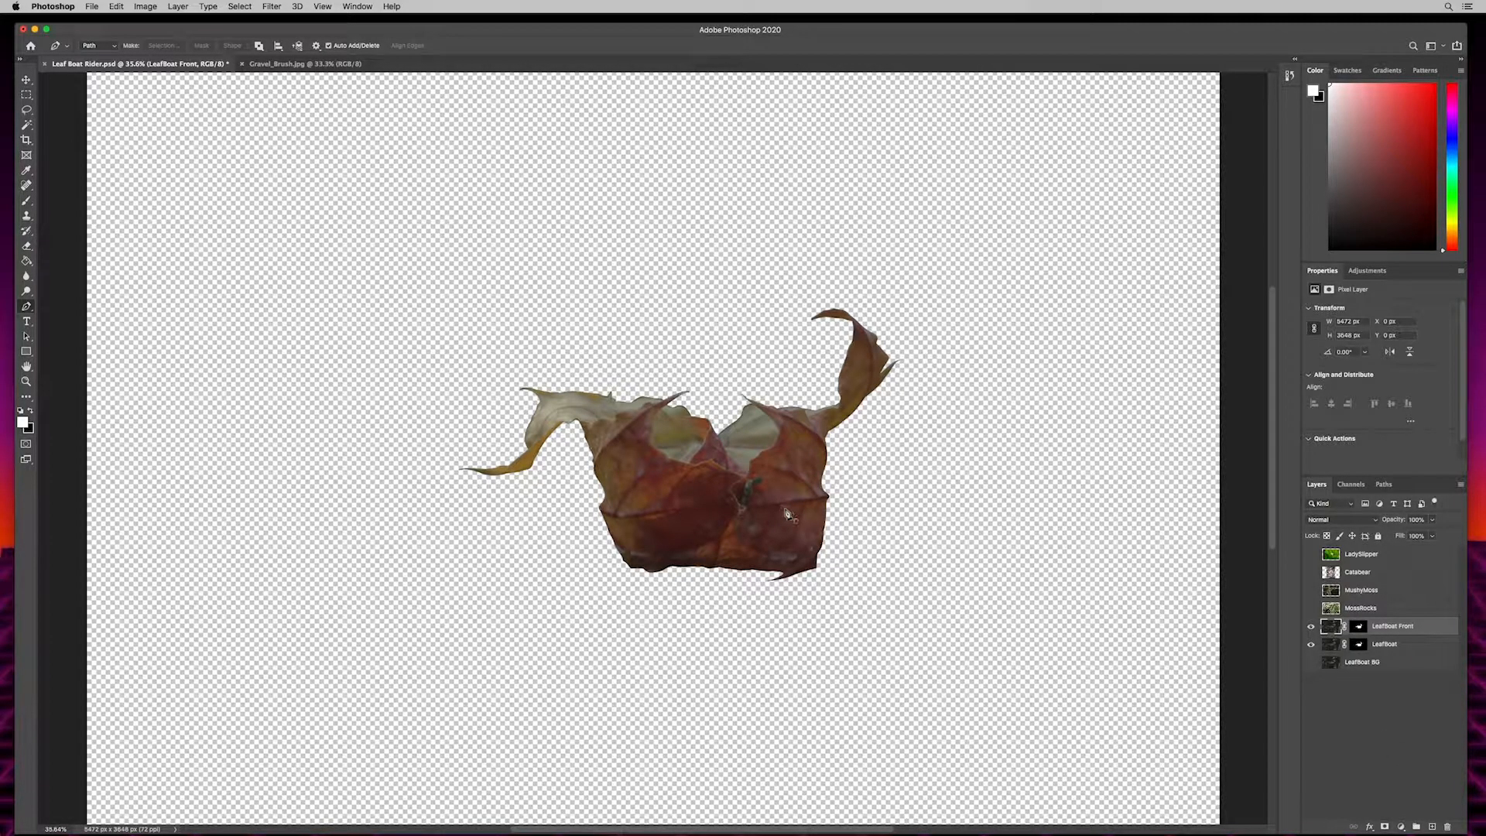
key("super+plus")
key("super+plus")
key("super+plus")
key("super+plus")
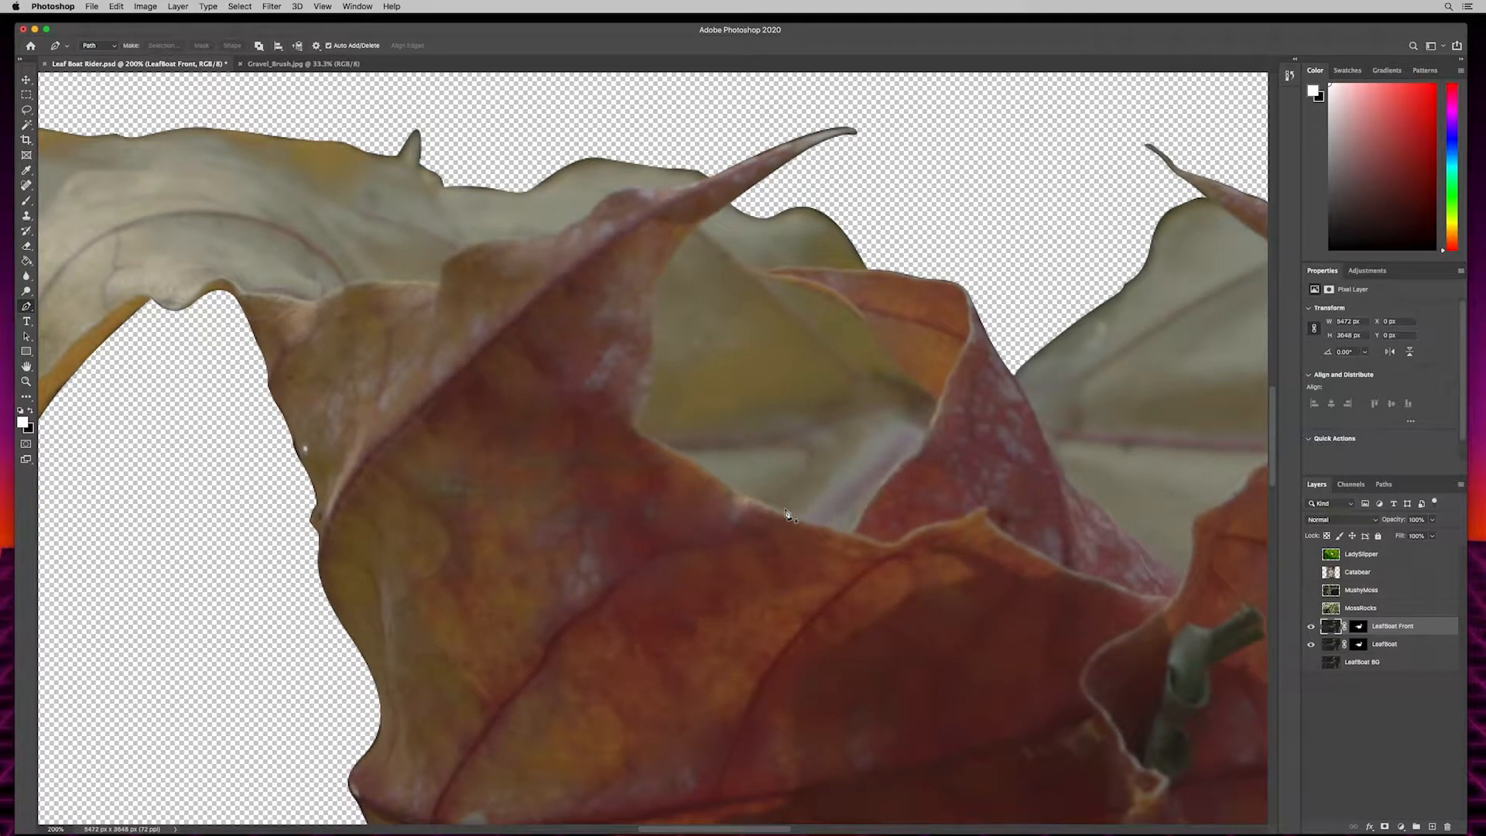
left_click_drag(1179, 396, 727, 408)
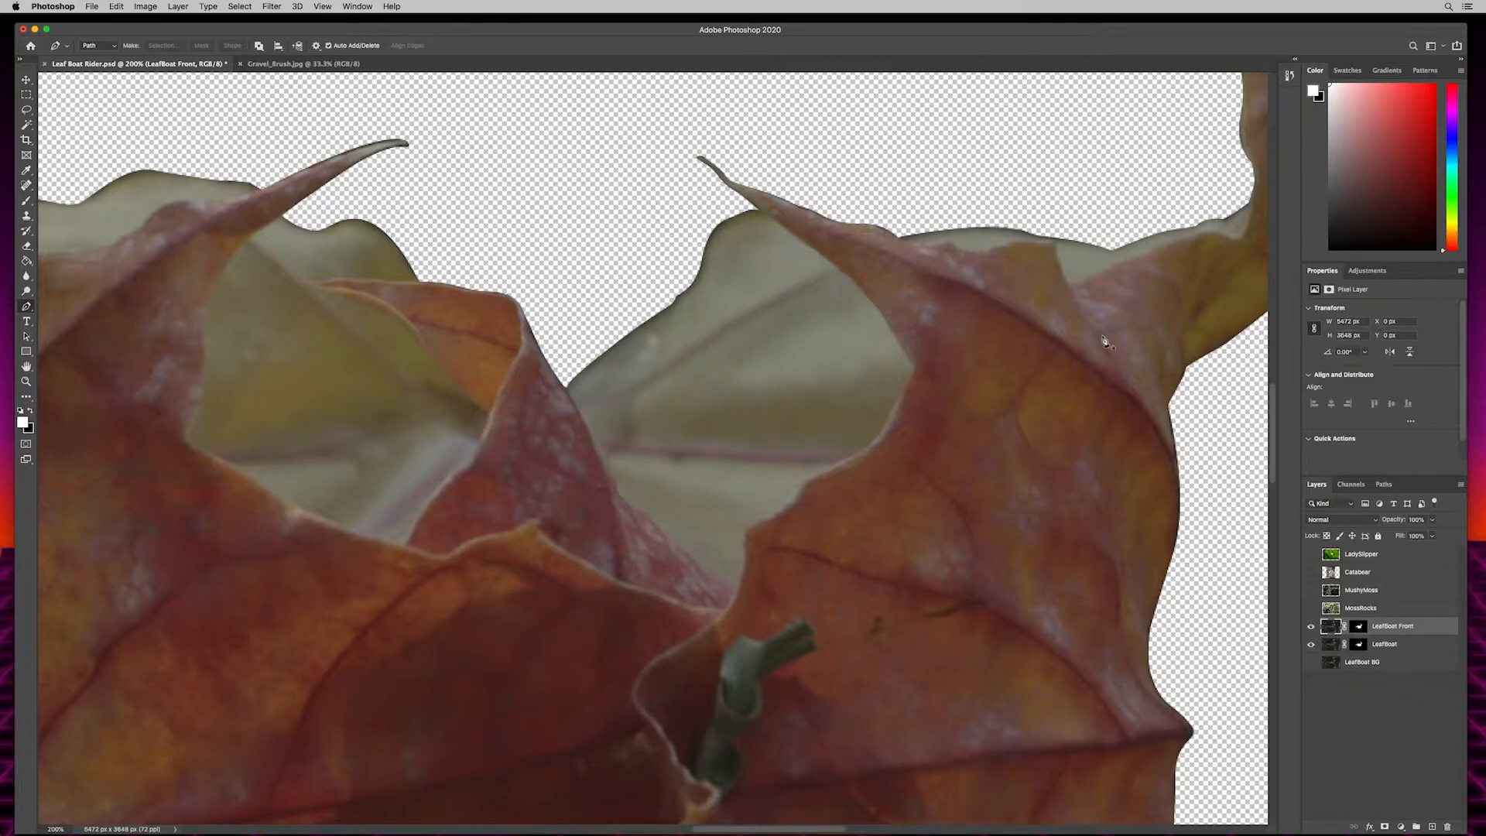
left_click_drag(1105, 332, 796, 541)
left_click_drag(343, 586, 975, 427)
left_click_drag(740, 198, 773, 251)
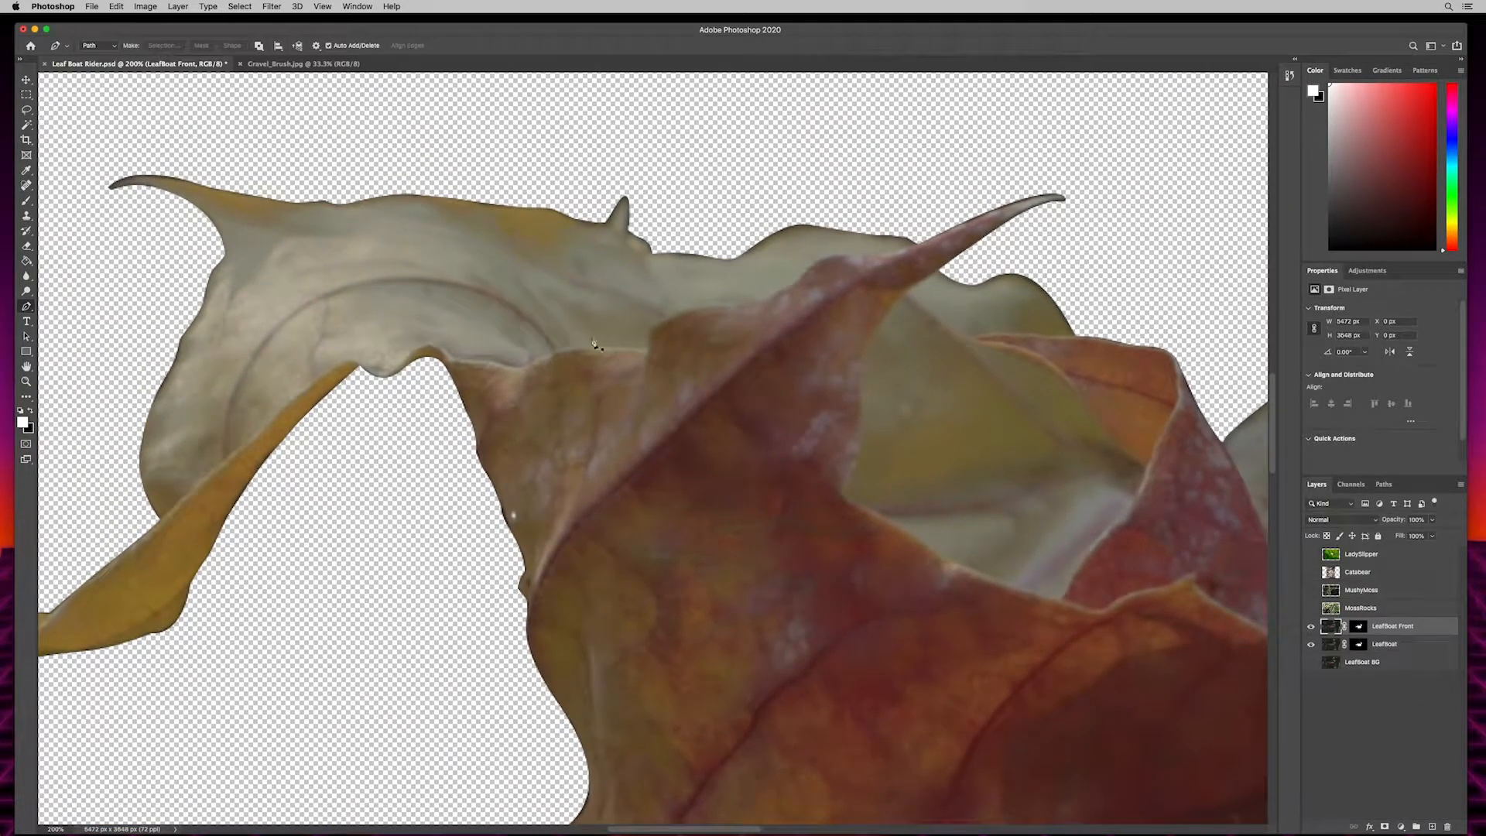
left_click_drag(315, 295, 579, 253)
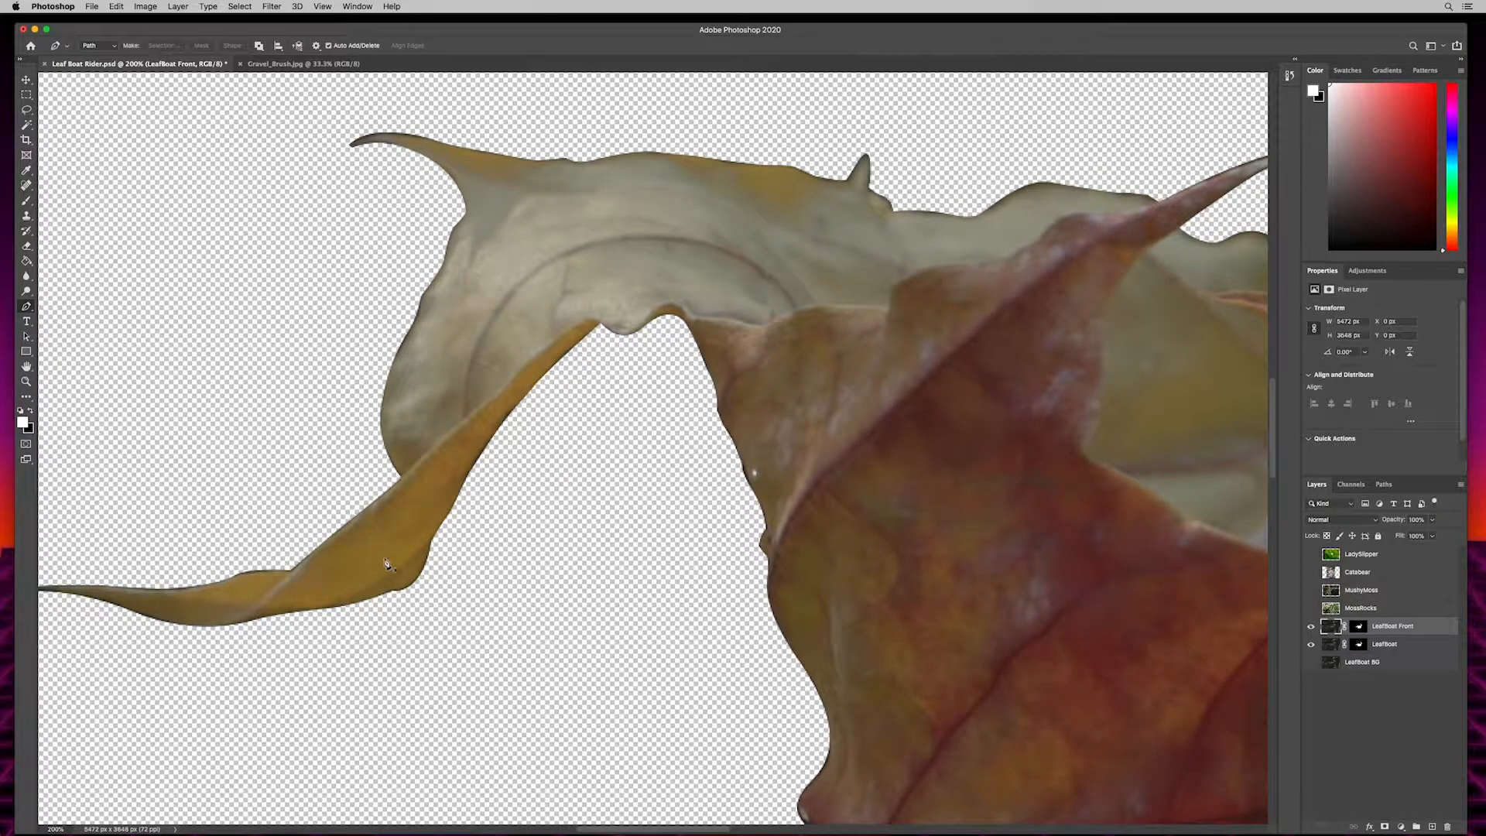
left_click_drag(557, 604, 790, 475)
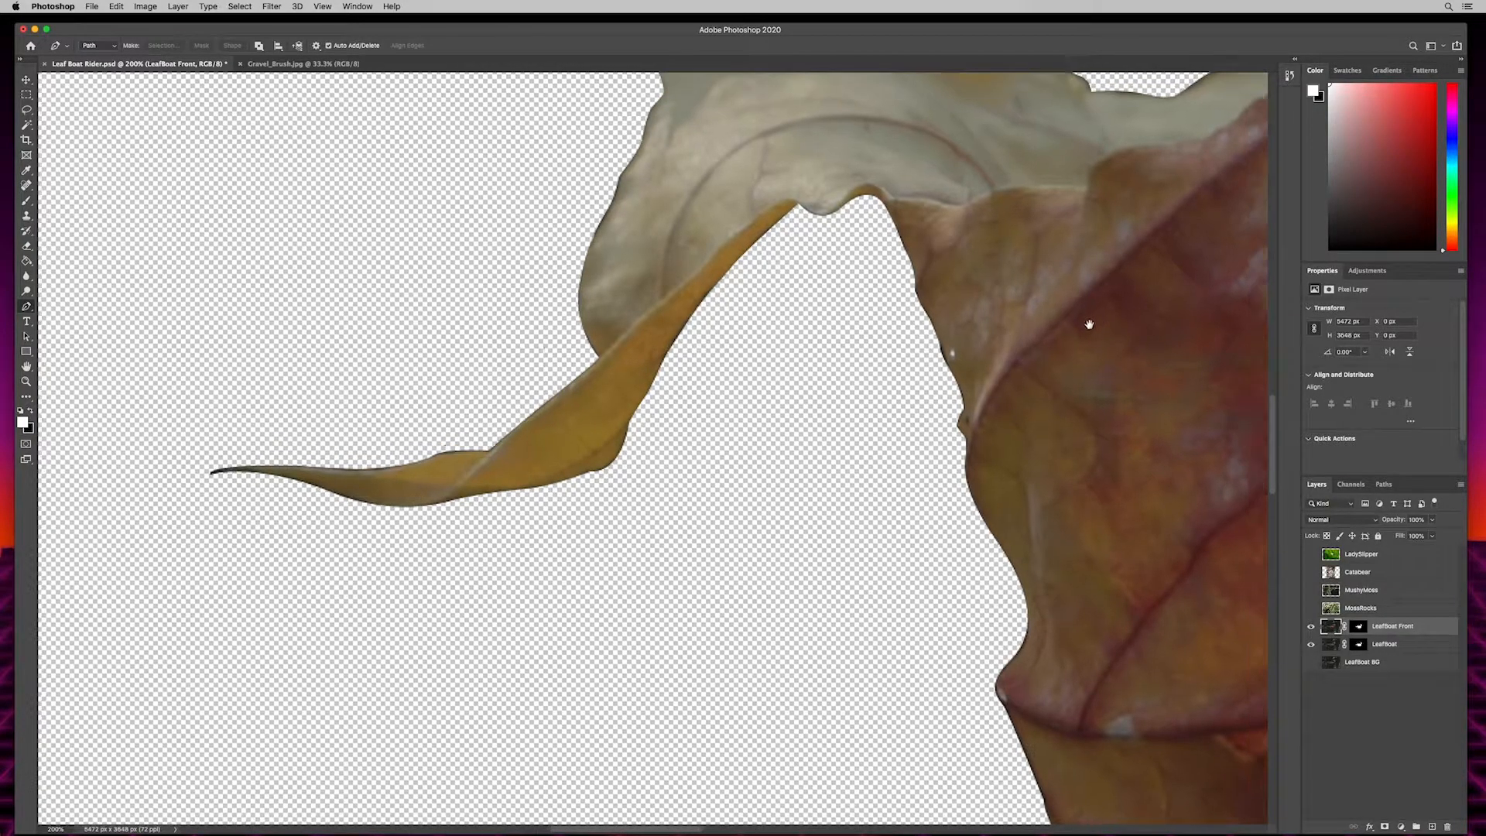
left_click_drag(1089, 322, 736, 501)
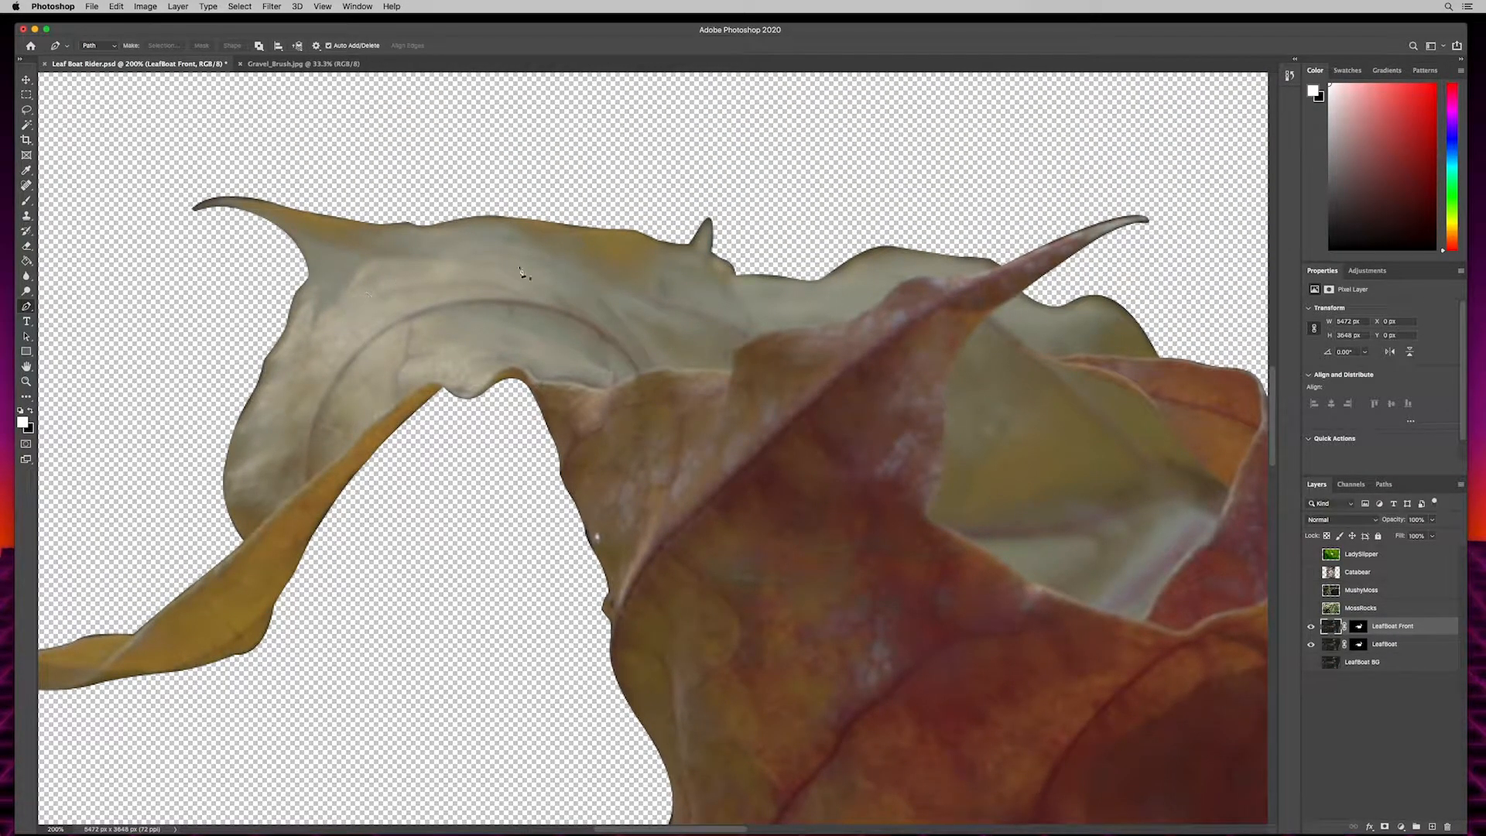
left_click_drag(1079, 426, 621, 361)
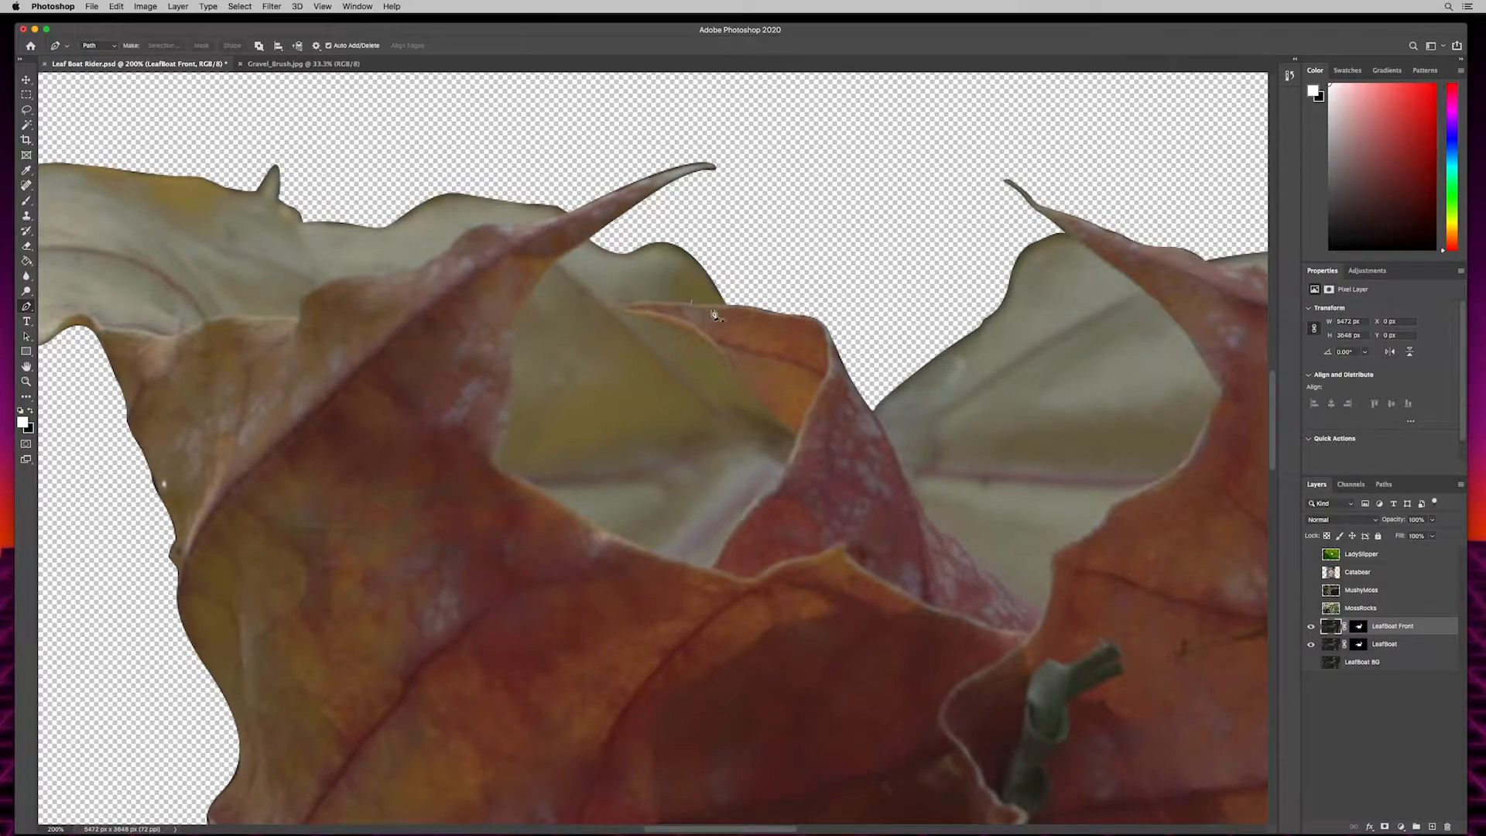
- Trace a closed path around the pale back section in the left-centre opening and make it a new anti-aliased selection with 0 px feather
left_click(584, 292)
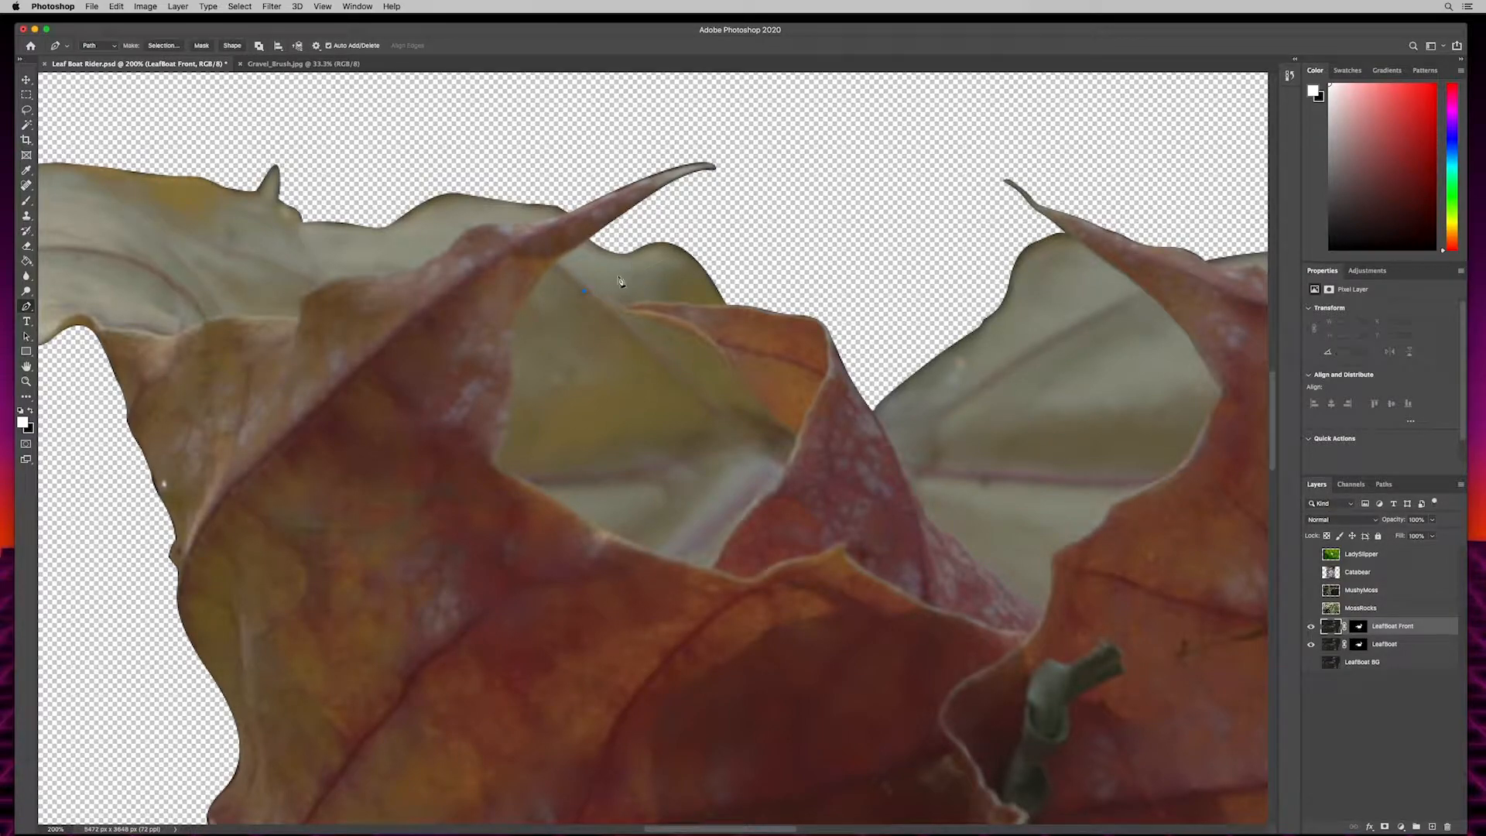
left_click_drag(647, 300, 724, 310)
left_click(728, 304)
left_click(784, 230)
left_click(657, 219)
left_click(590, 238)
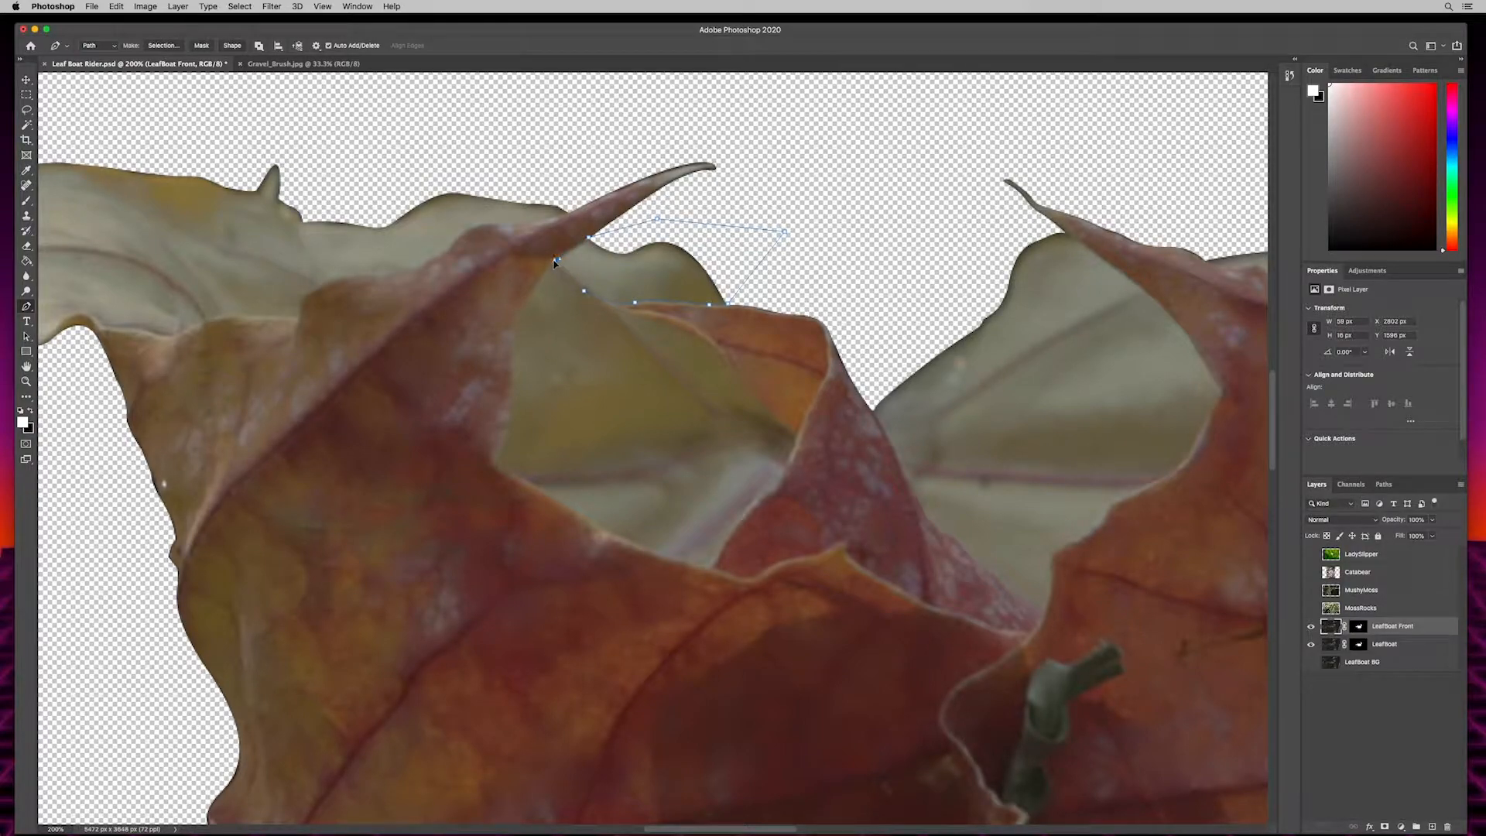
left_click(549, 268)
left_click(517, 314)
left_click(161, 47)
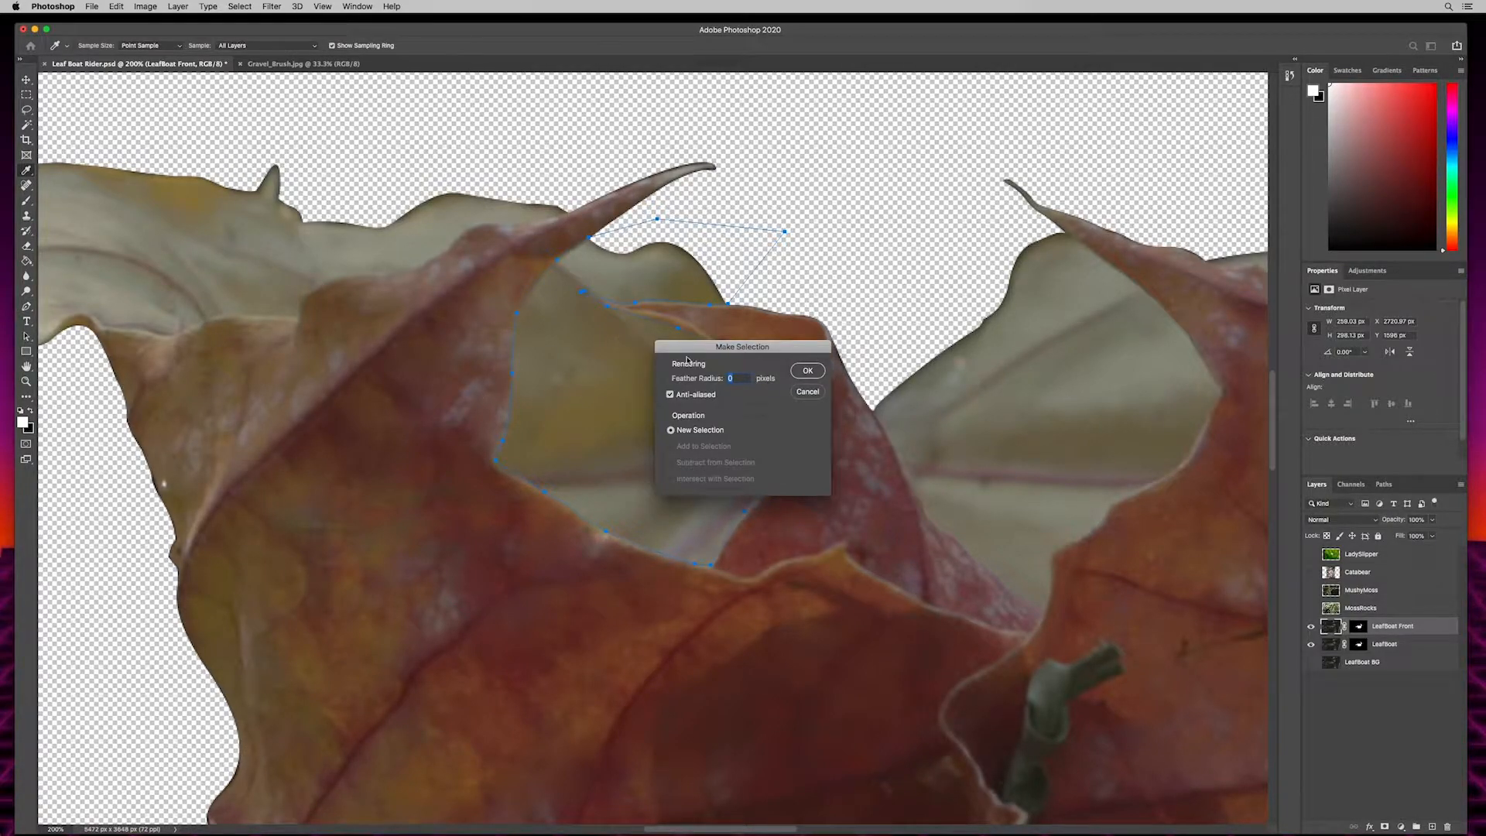
left_click(808, 371)
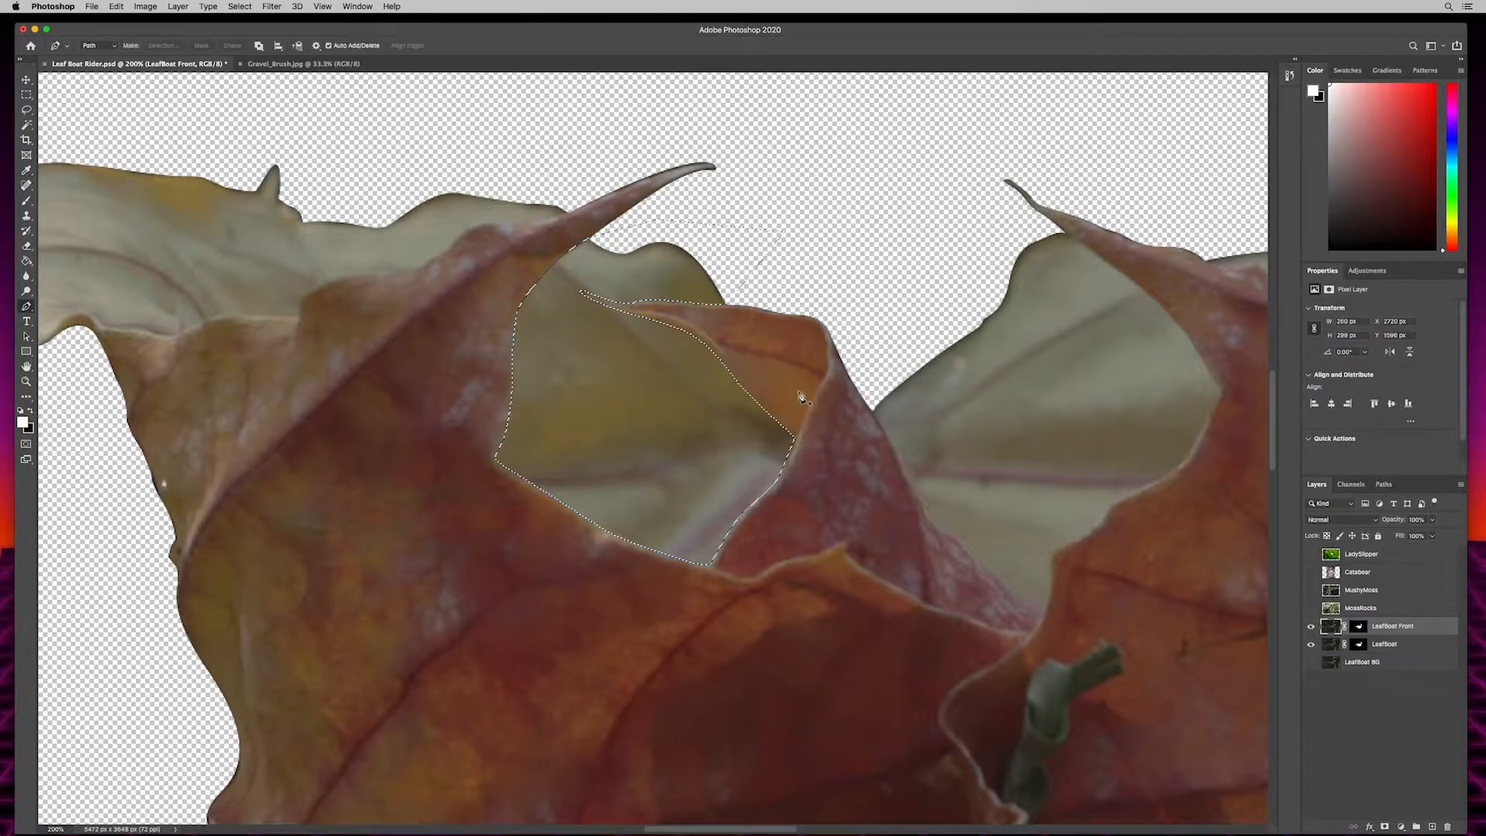
- Hide the LeafBoat layer and make the LeafBoat Front layer mask the active target
left_click(1360, 631)
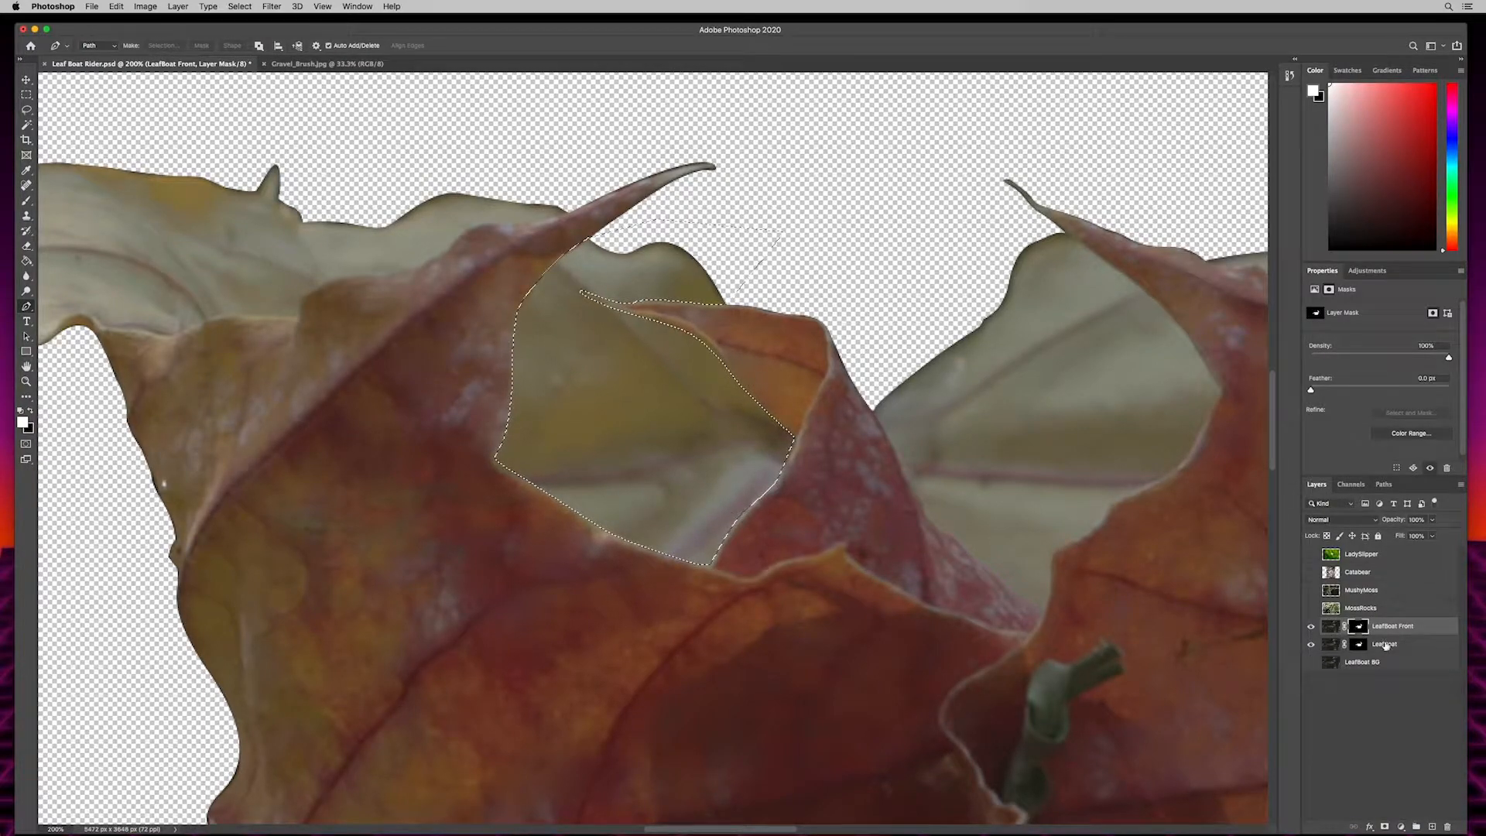
left_click(1312, 645)
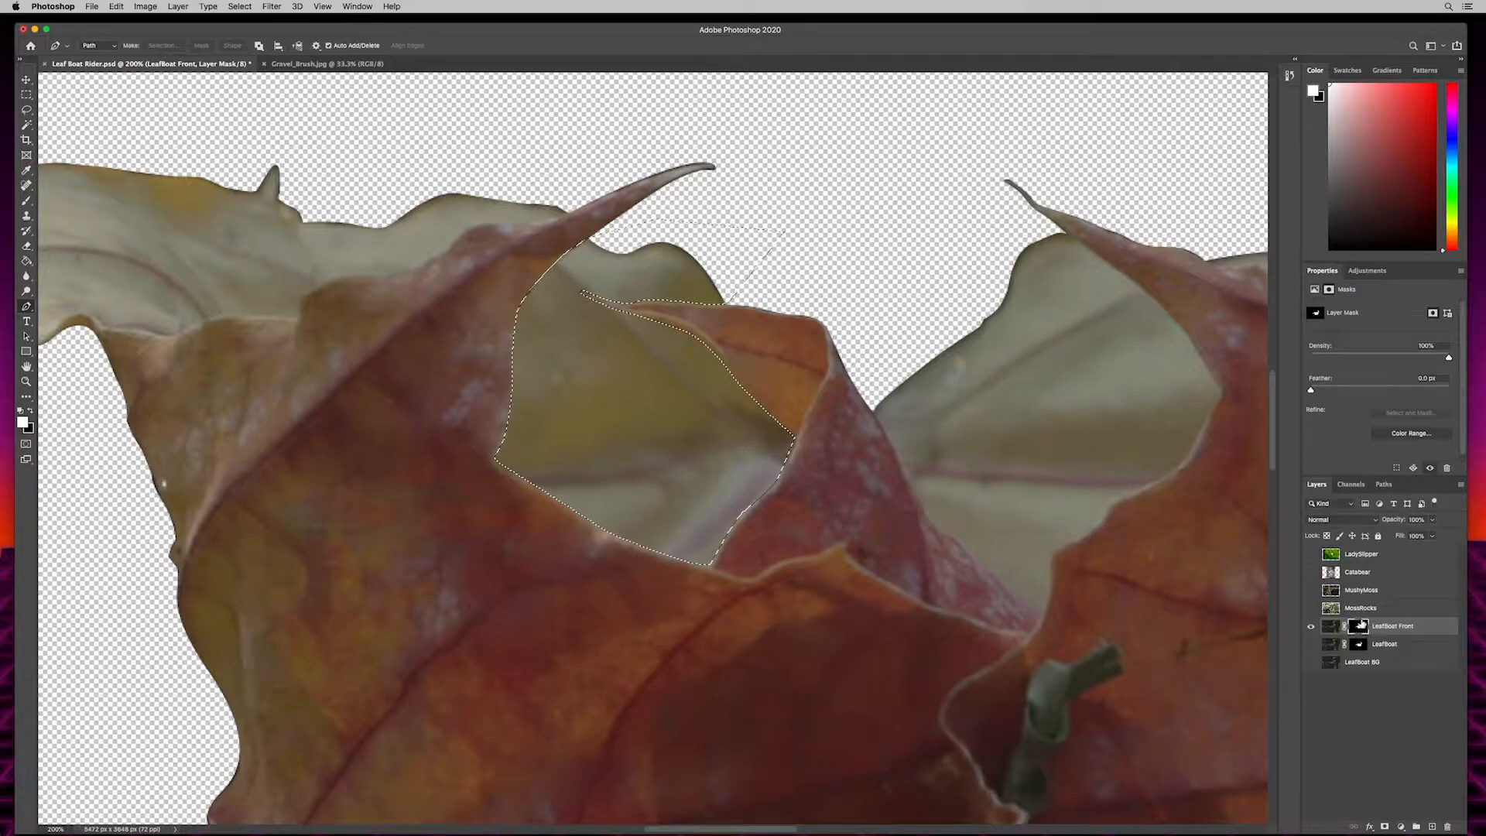
left_click(1332, 631)
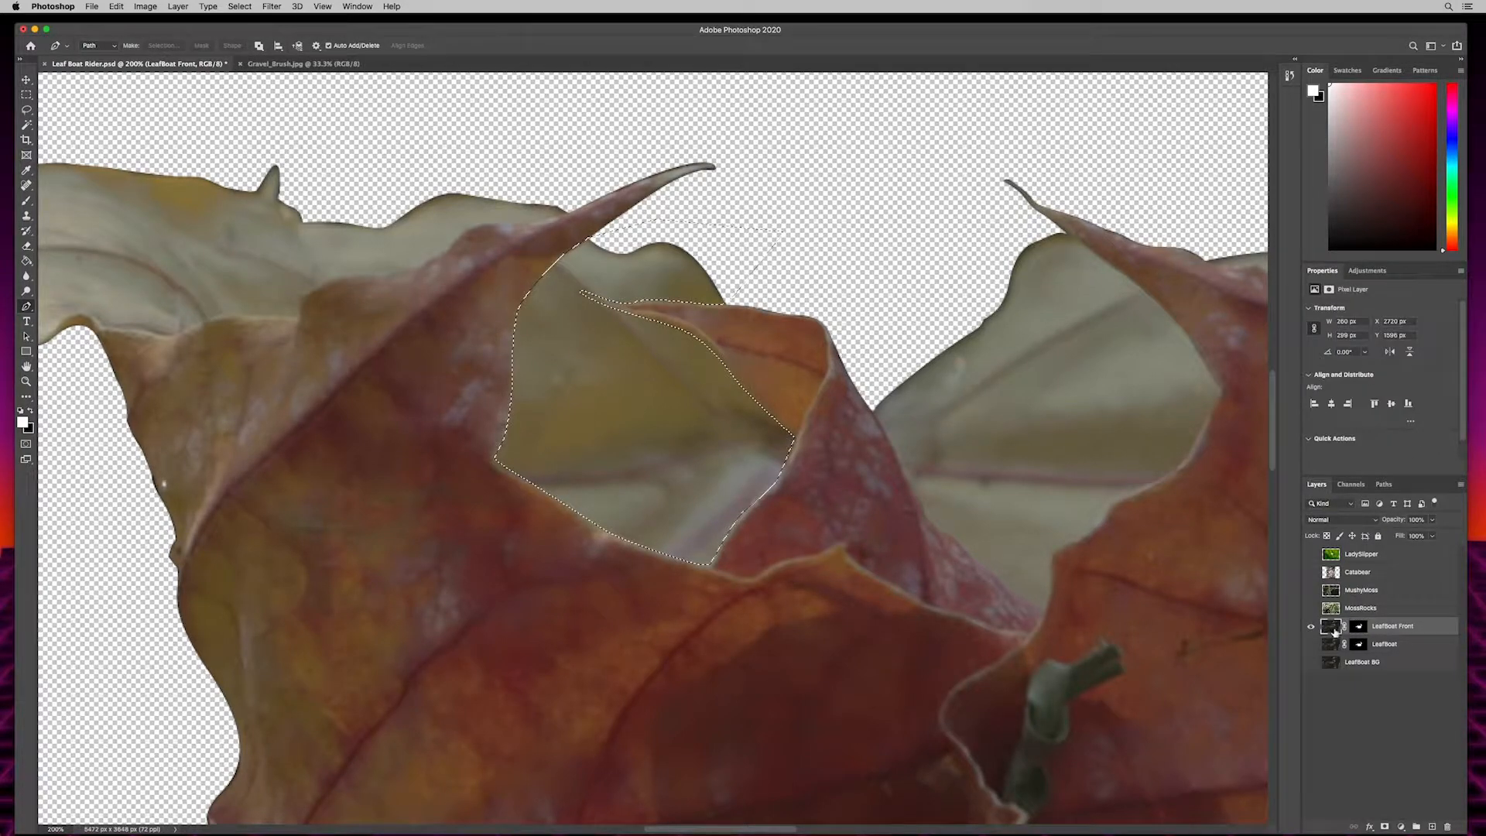
left_click(1359, 628)
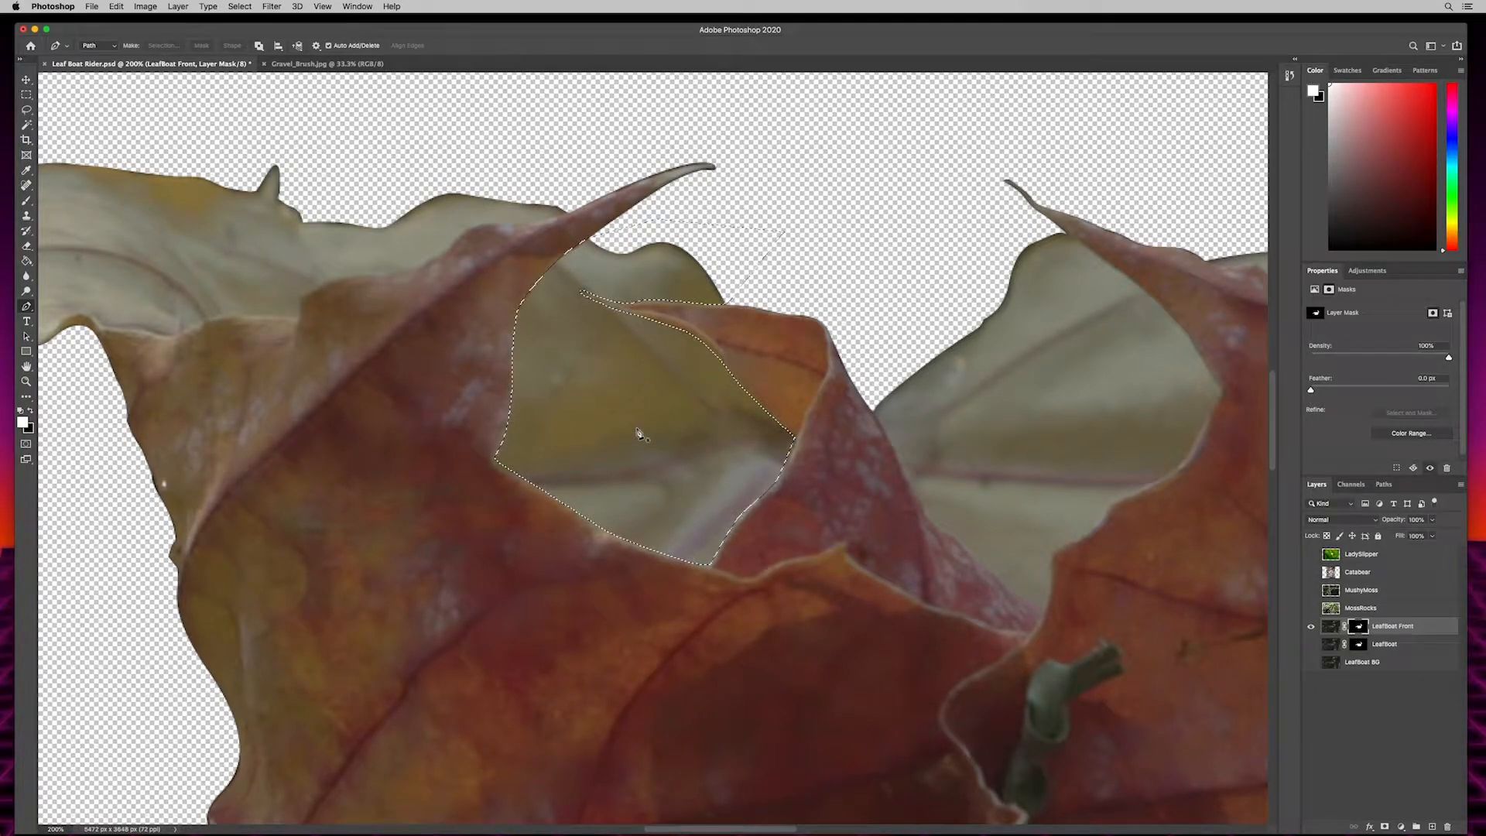
- Brush black inside the selection on the LeafBoat Front mask to hide the pale back section, and deselect
key("b")
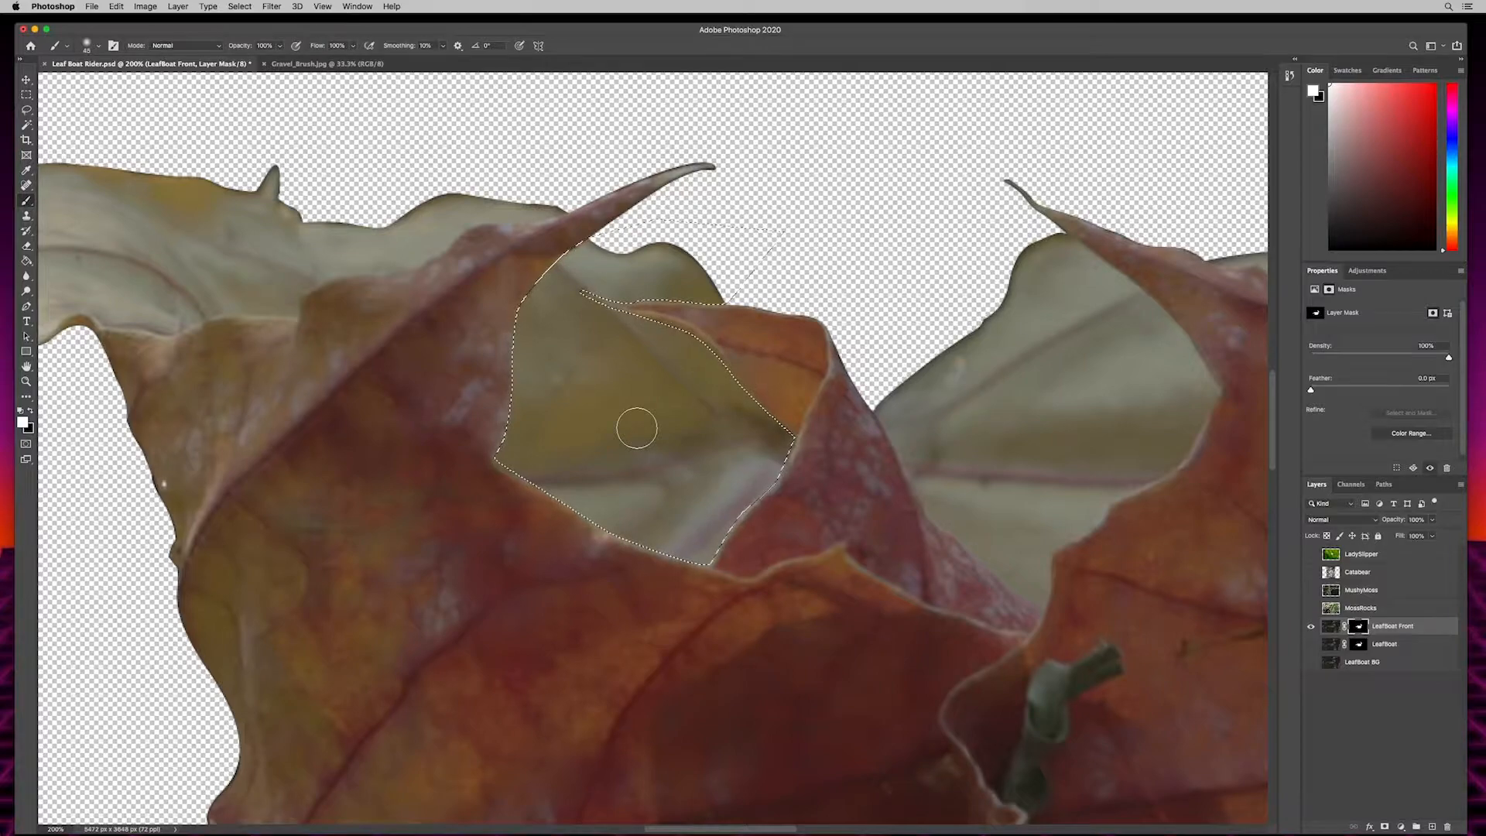
left_click(30, 411)
key("x")
key("x")
key("x")
key("x")
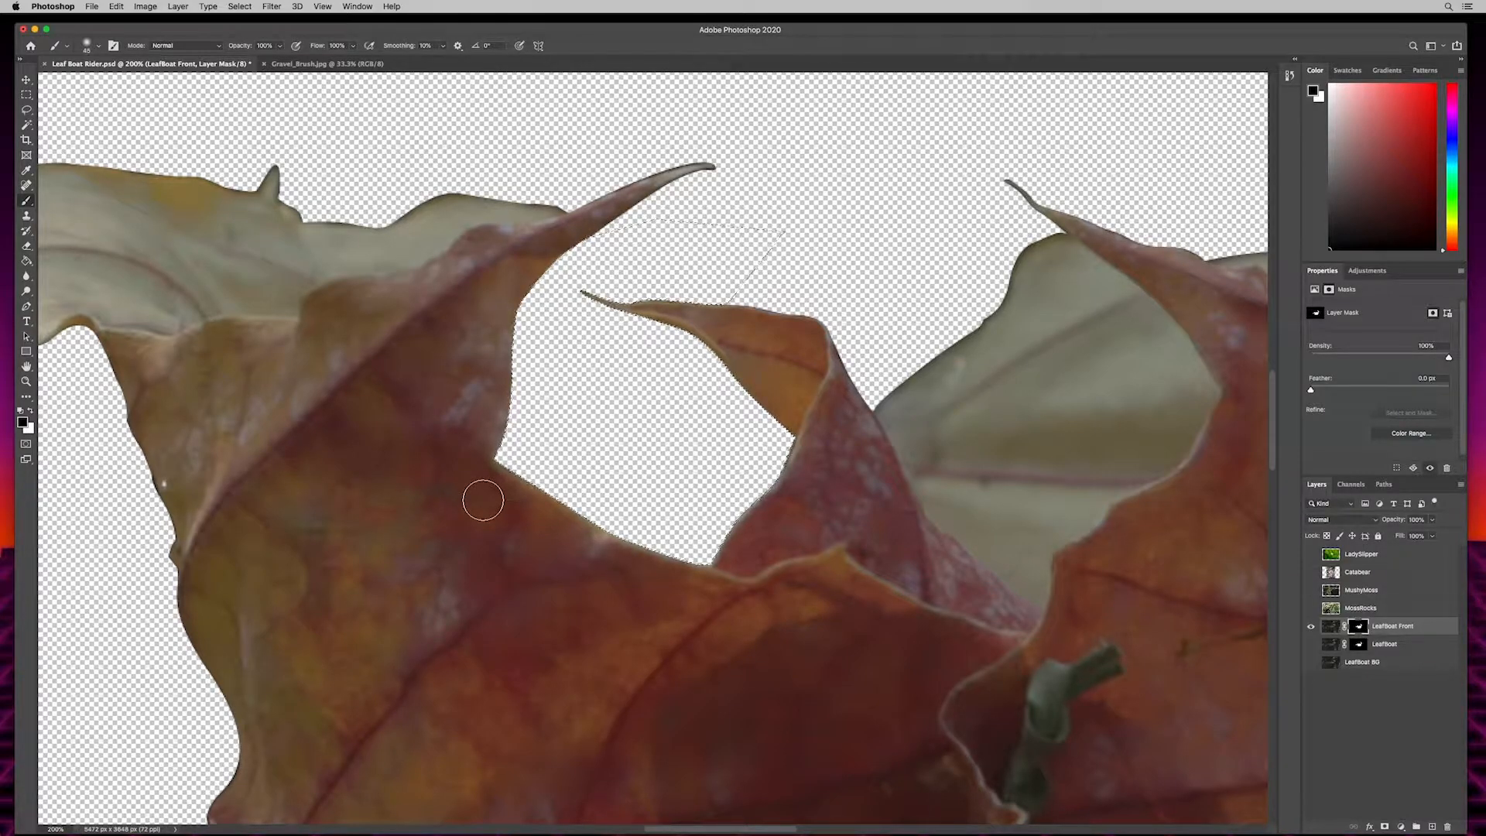
key("super+d")
- Trace a Pen path along the front fold's upper edge, from the left-centre spike toward the yellow tail of the leaf
left_click_drag(371, 312, 894, 405)
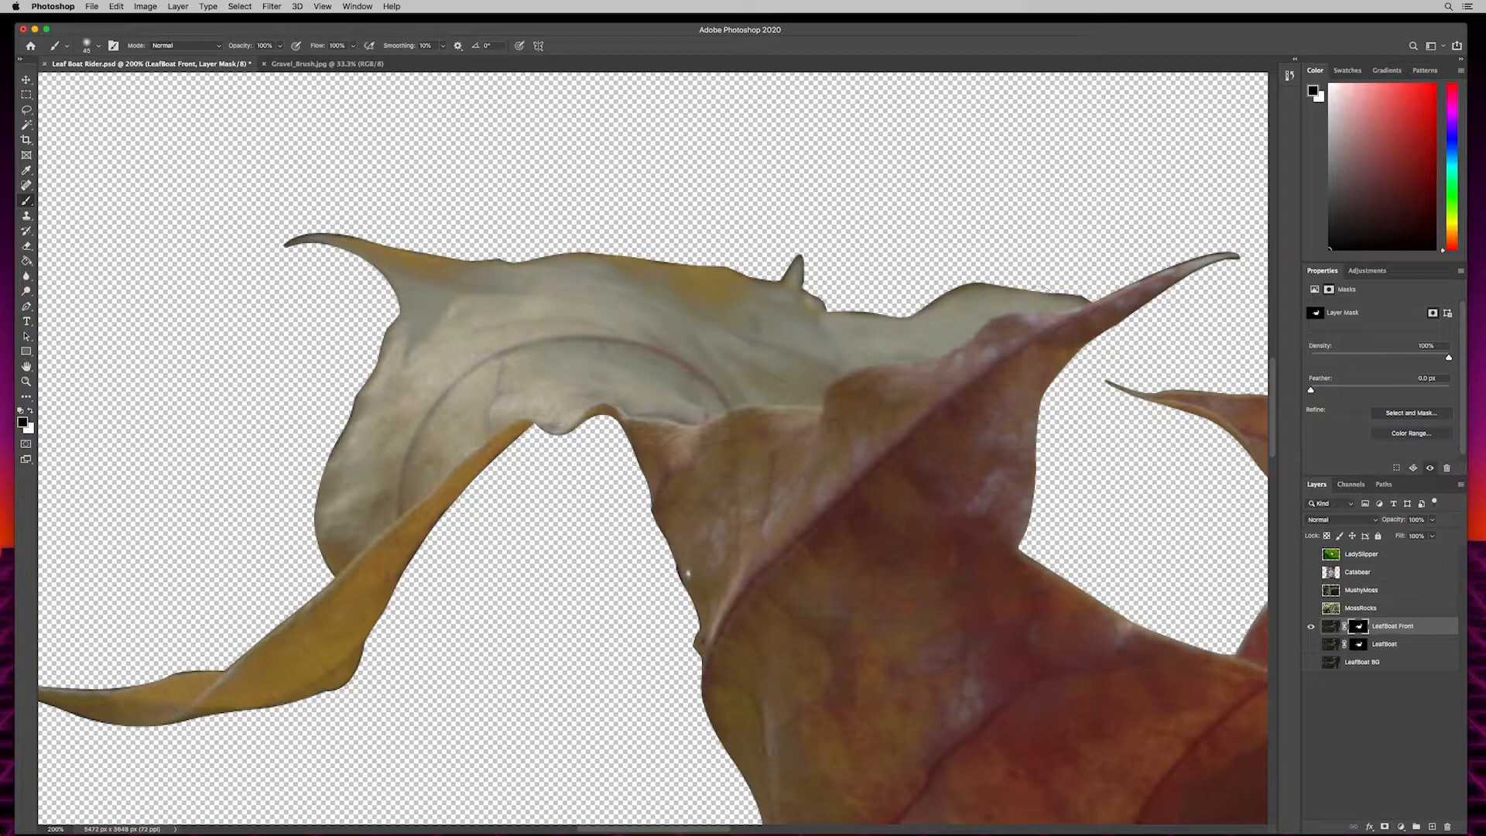
key("p")
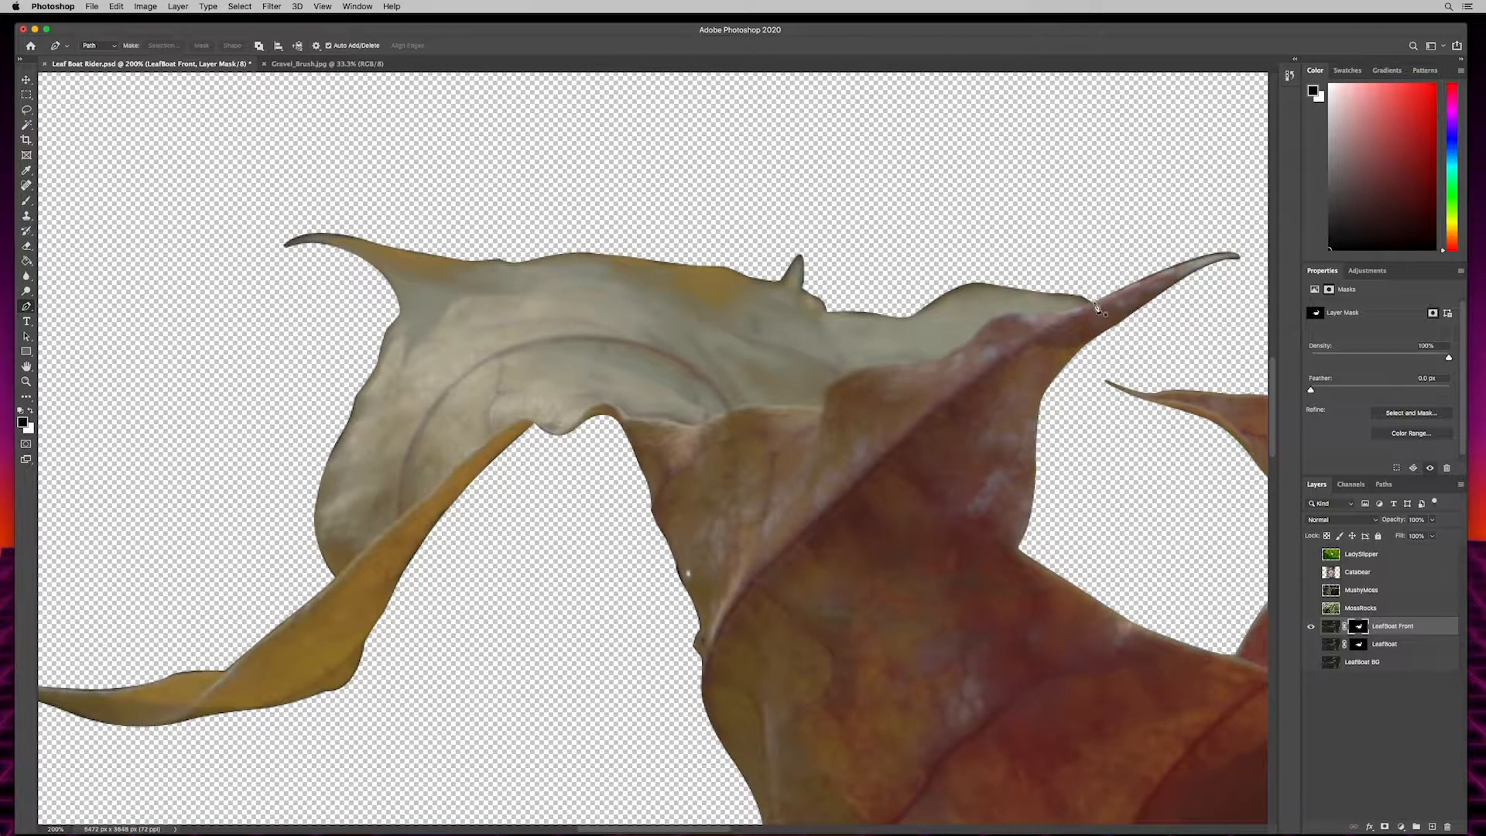
left_click(1099, 287)
left_click(1093, 302)
left_click_drag(1046, 315, 948, 362)
left_click_drag(898, 365, 868, 367)
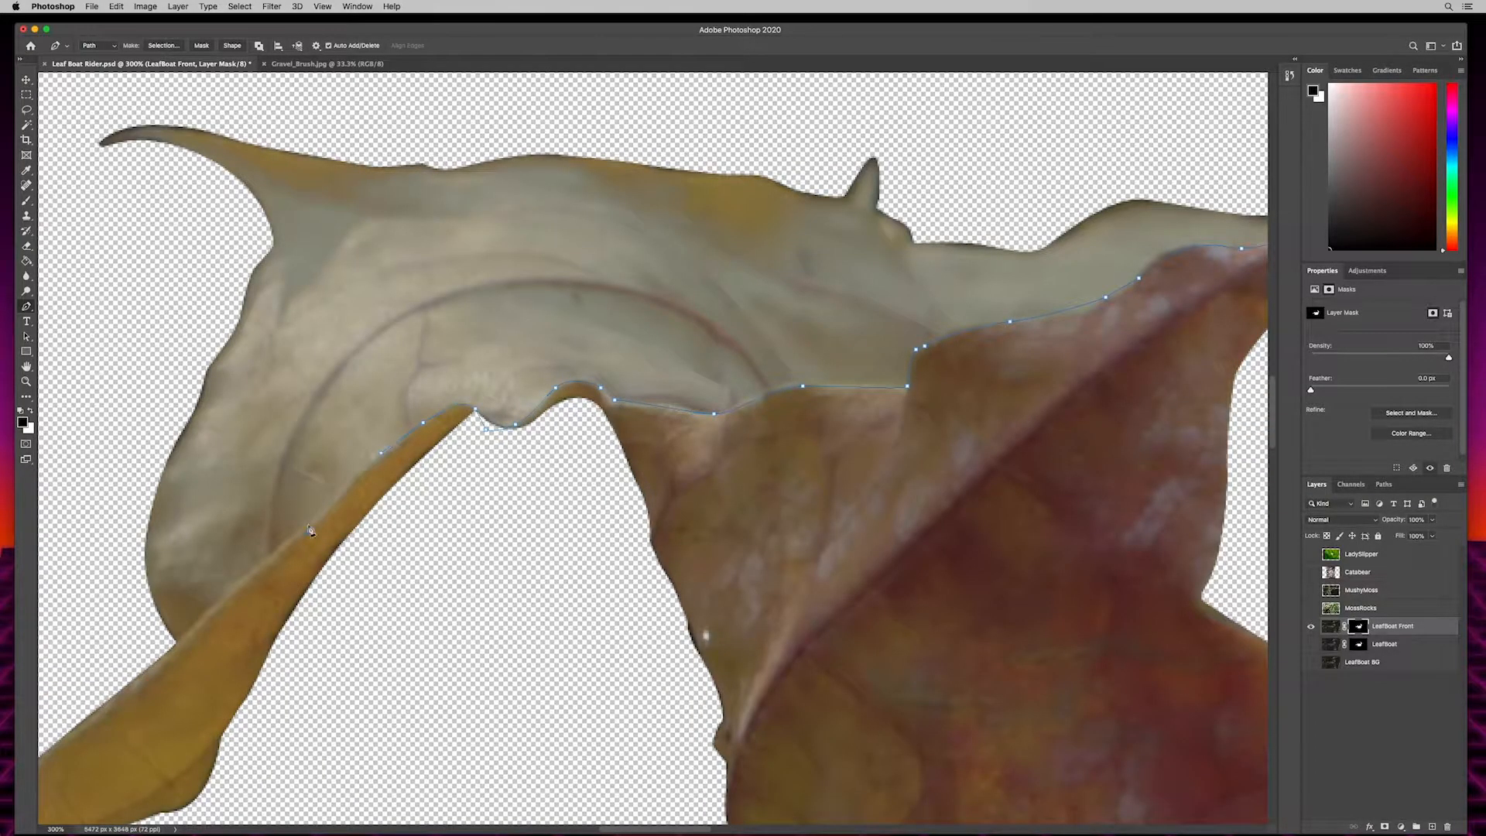
left_click_drag(496, 424, 1108, 451)
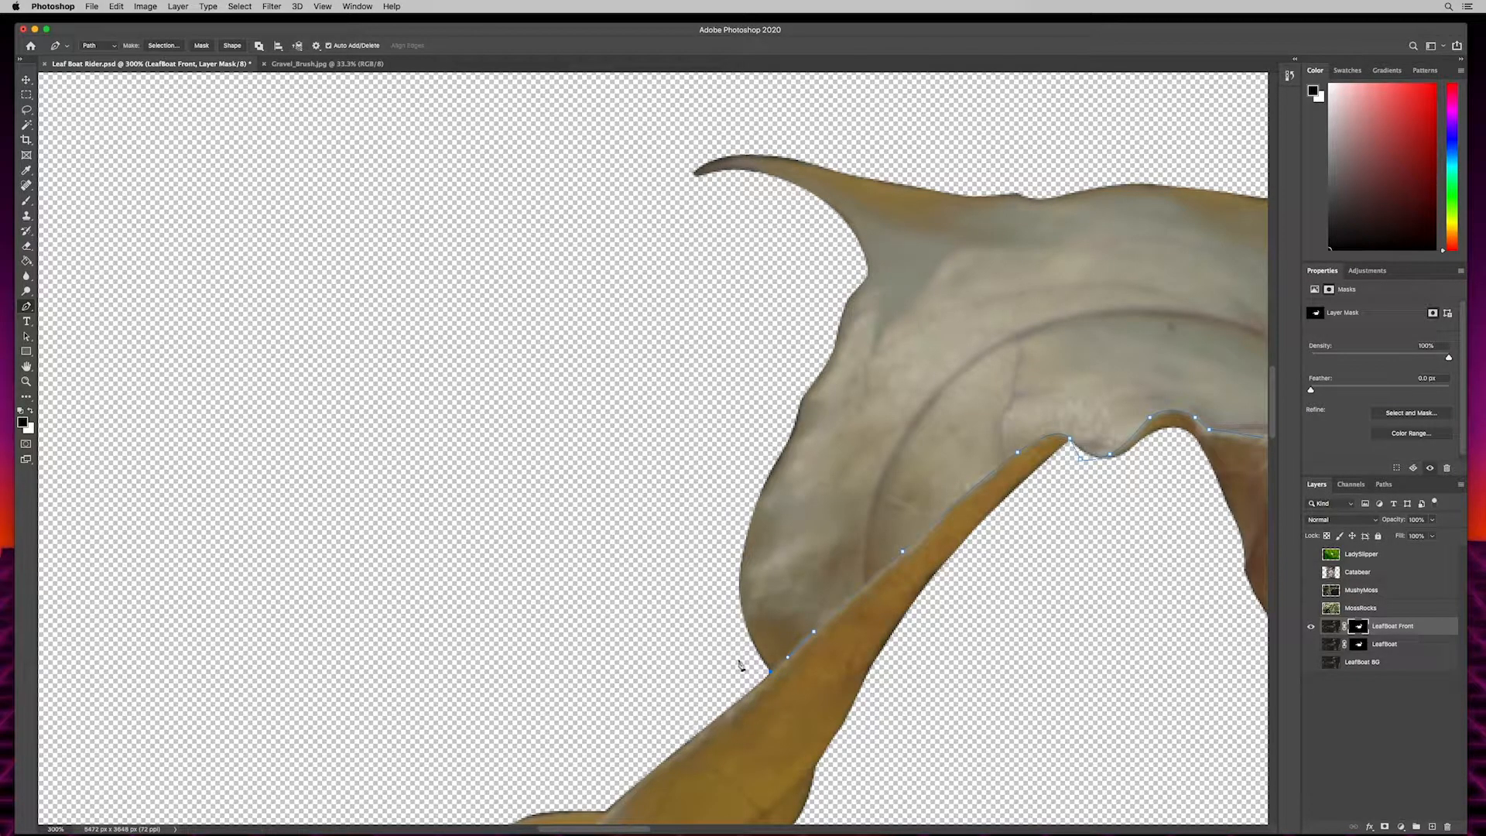
- Close the path loosely around the outside of the pale upper-left back section and convert it to a selection
left_click(507, 302)
left_click_drag(650, 116, 325, 358)
left_click(597, 193)
left_click_drag(1095, 239, 455, 172)
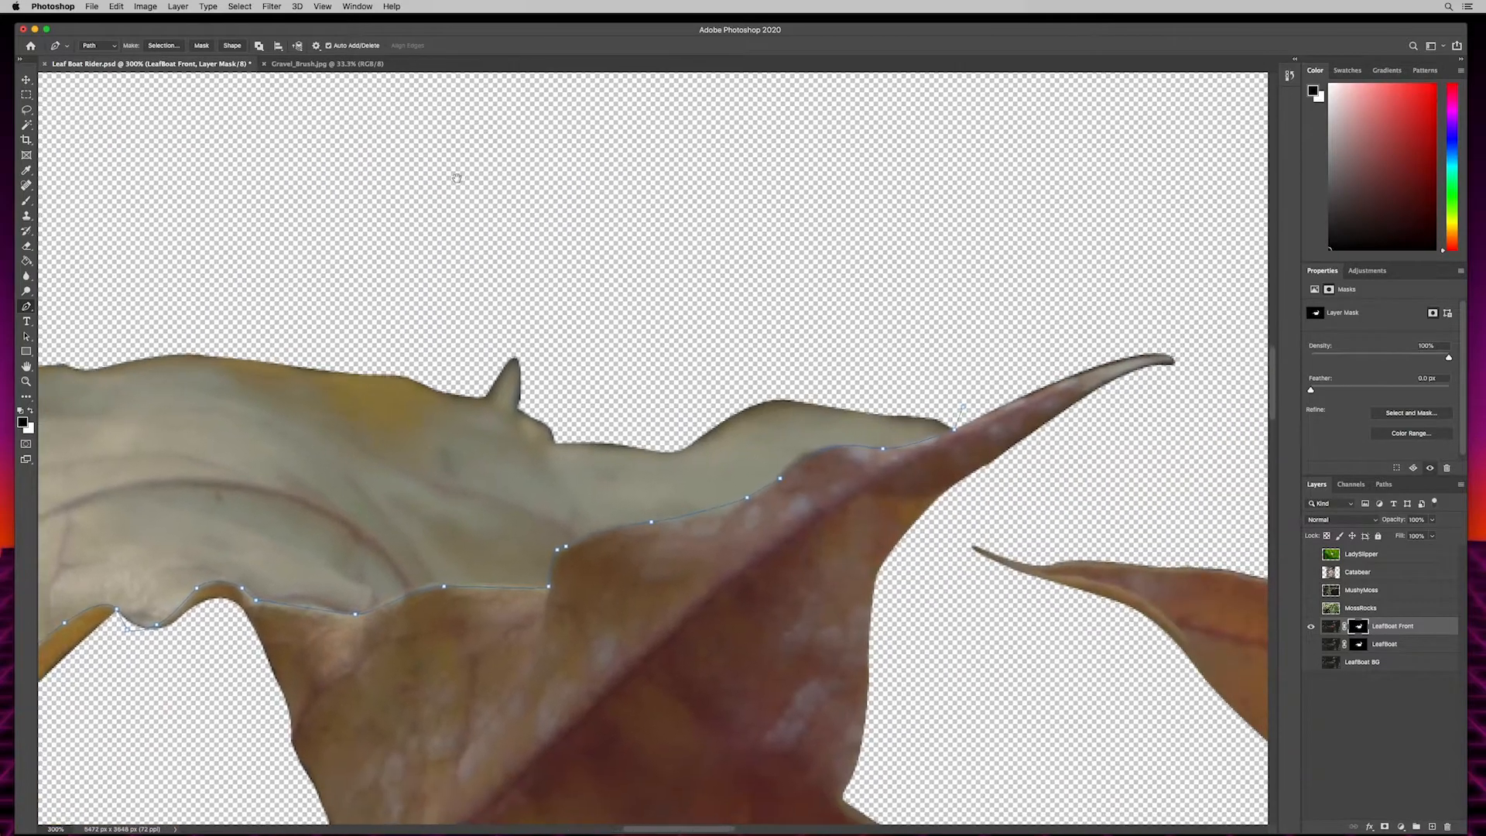
left_click(792, 199)
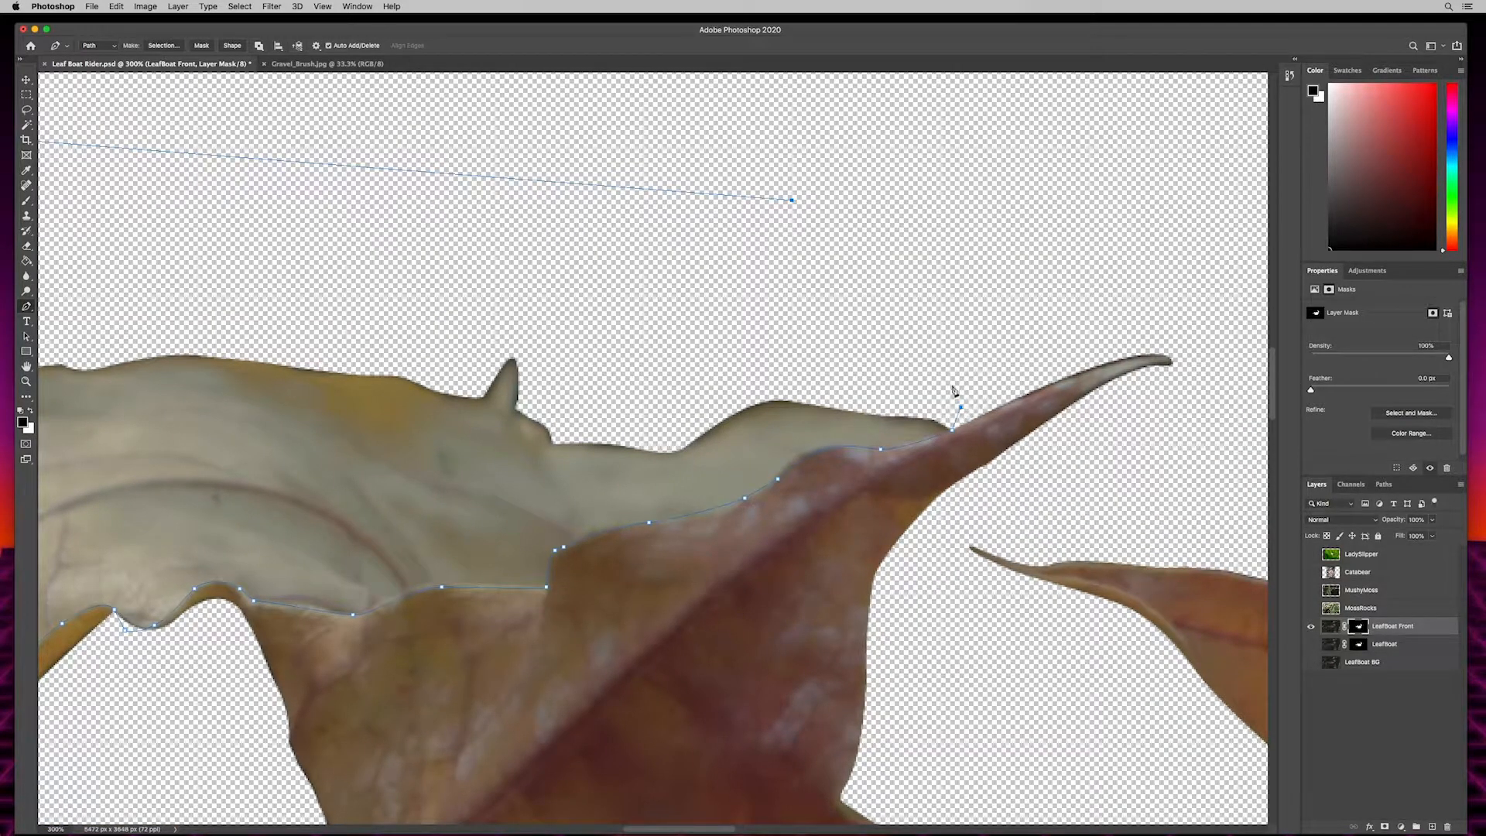
left_click(961, 408)
left_click(162, 46)
left_click(810, 372)
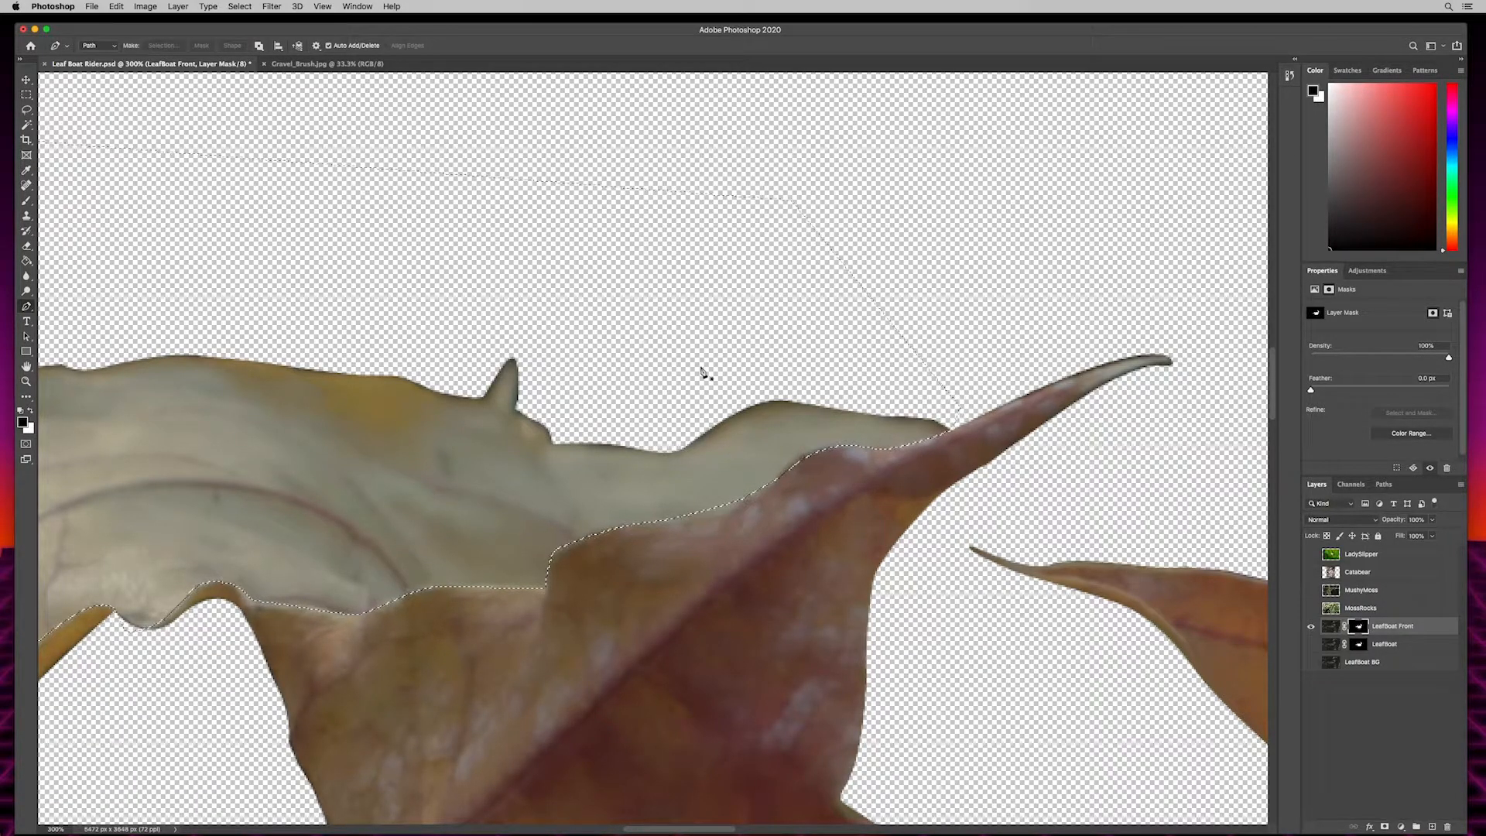
- Fill the selection with black on the LeafBoat Front mask to hide the pale upper-left back section, and deselect
key("alt+BackSpace")
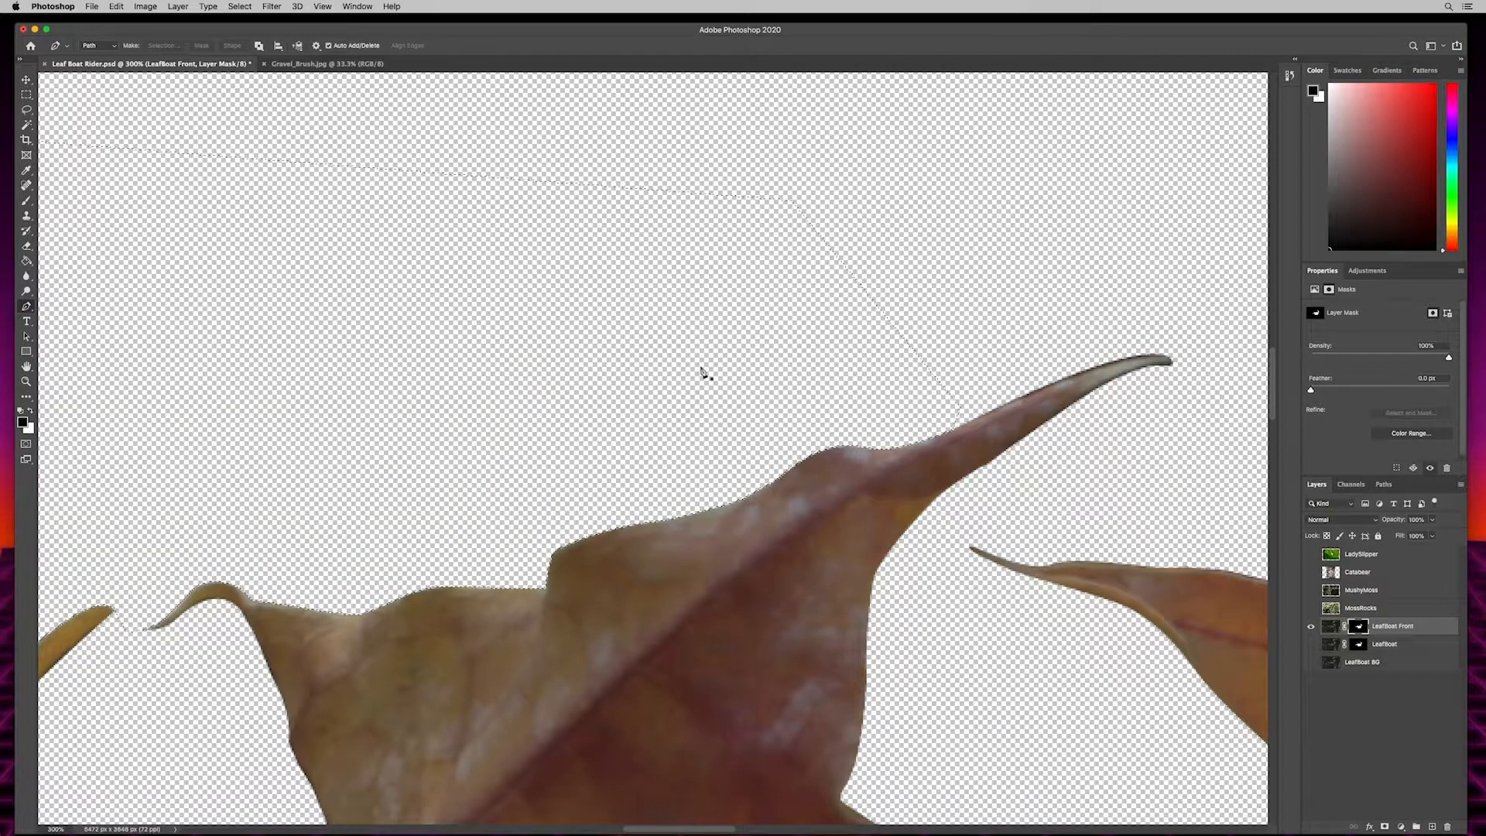
key("super+d")
key("super+0")
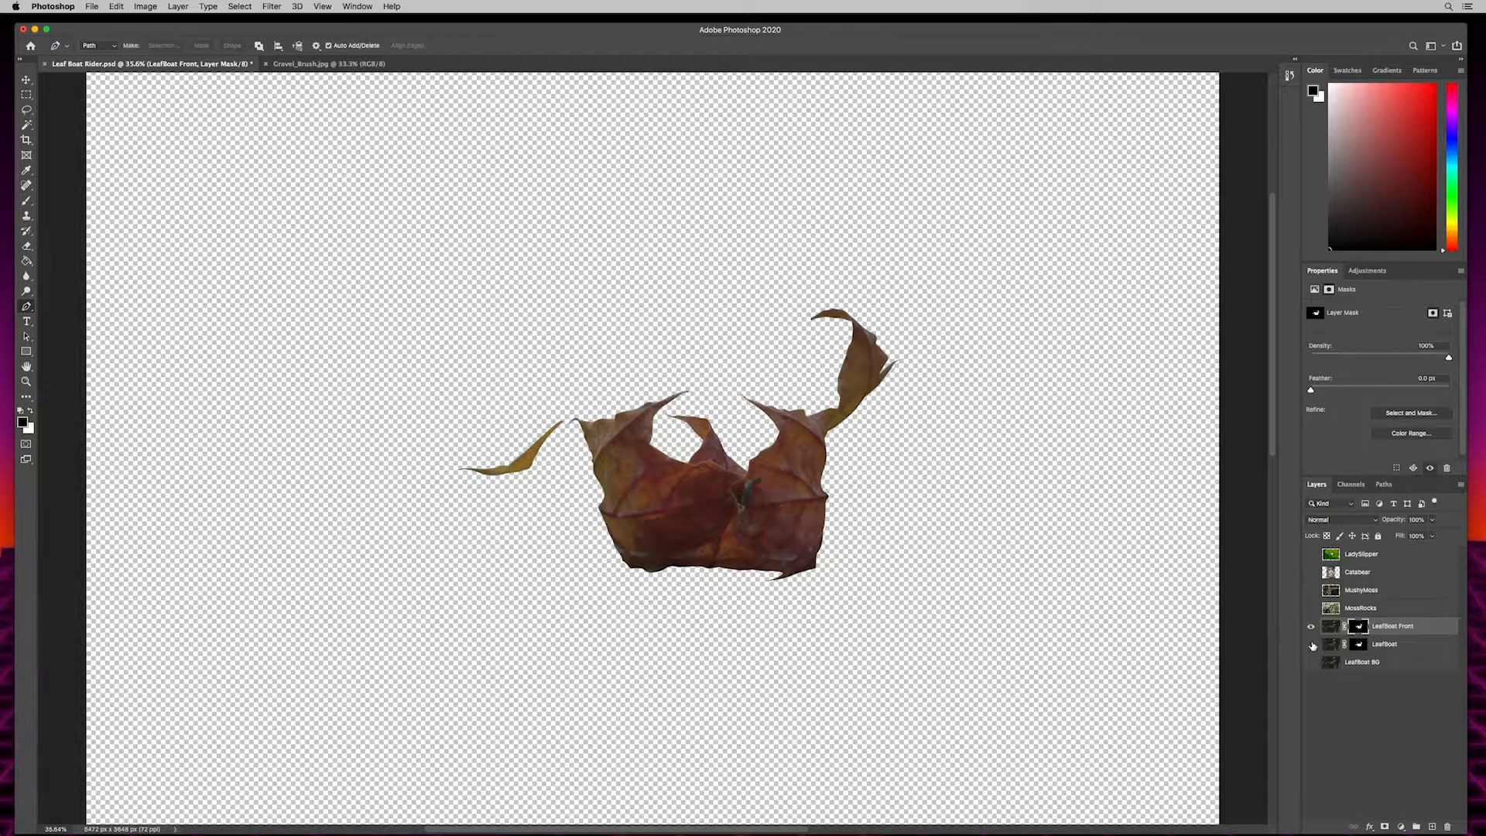
- Make the LeafBoat, LeafBoat BG and Catabear layers visible, with the Catabear layer selected
left_click(1312, 644)
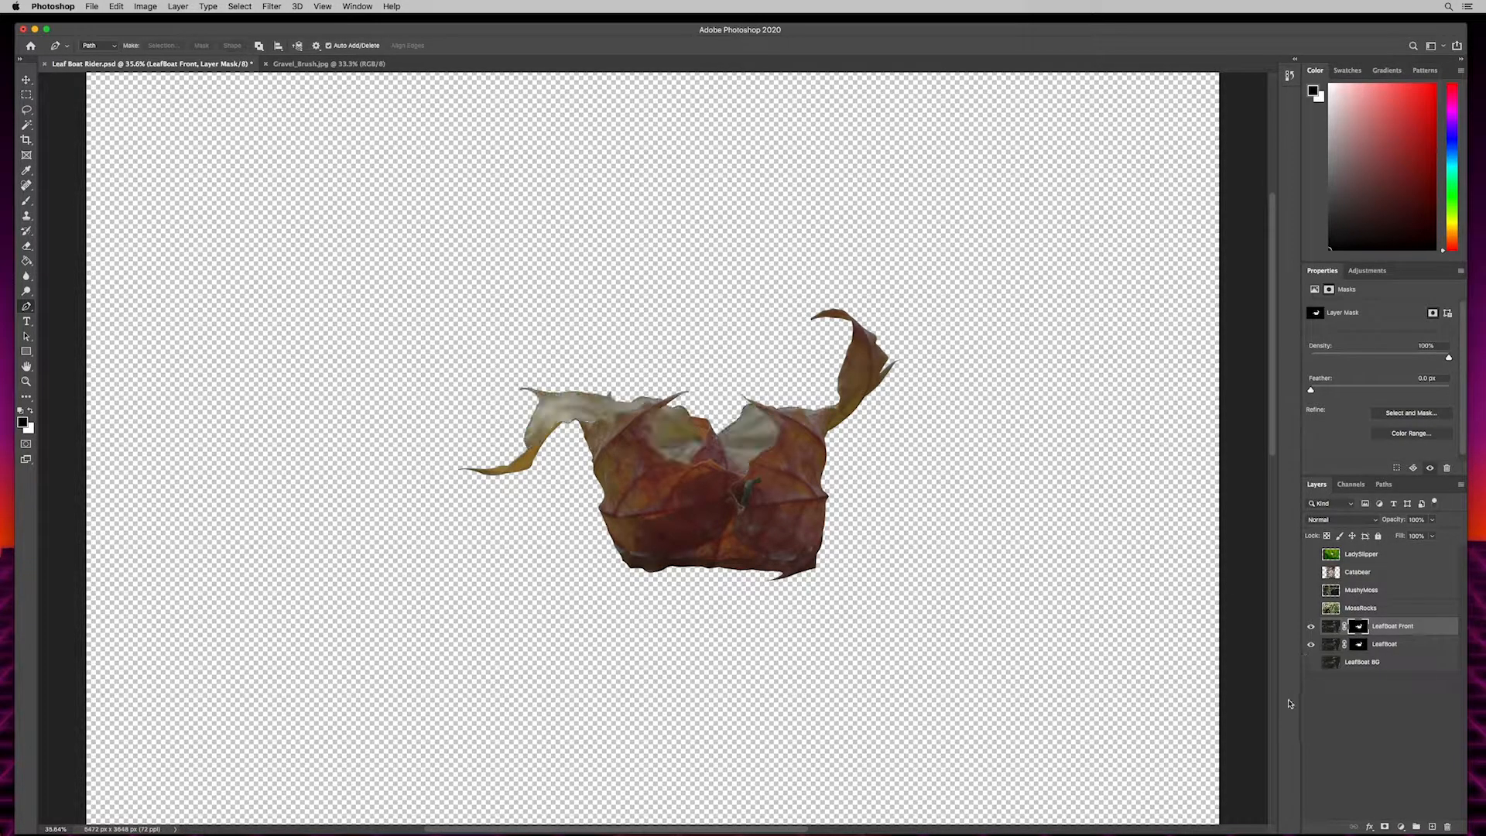
left_click(1311, 663)
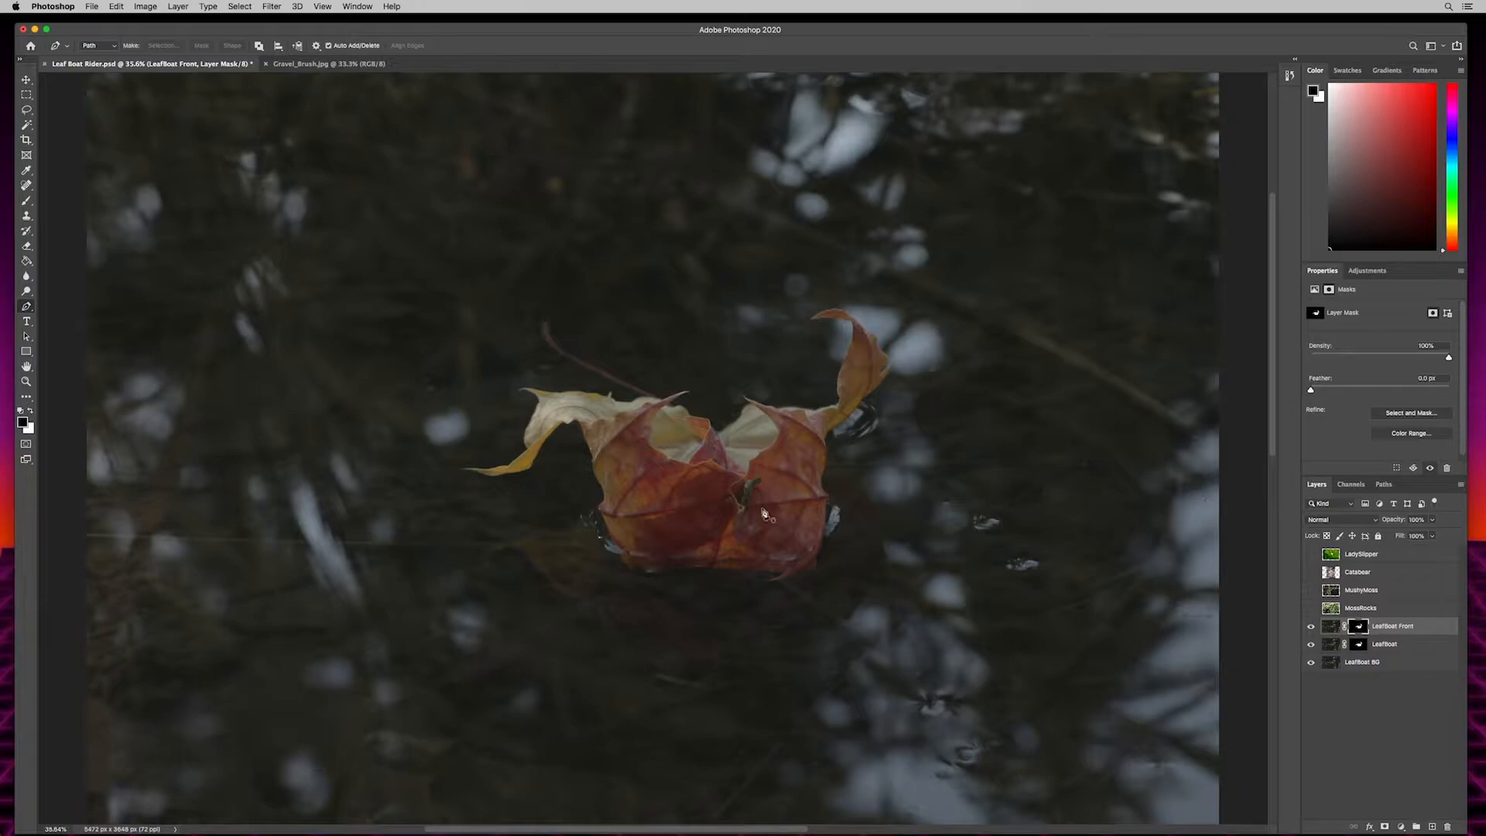
left_click(1362, 573)
left_click(1312, 574)
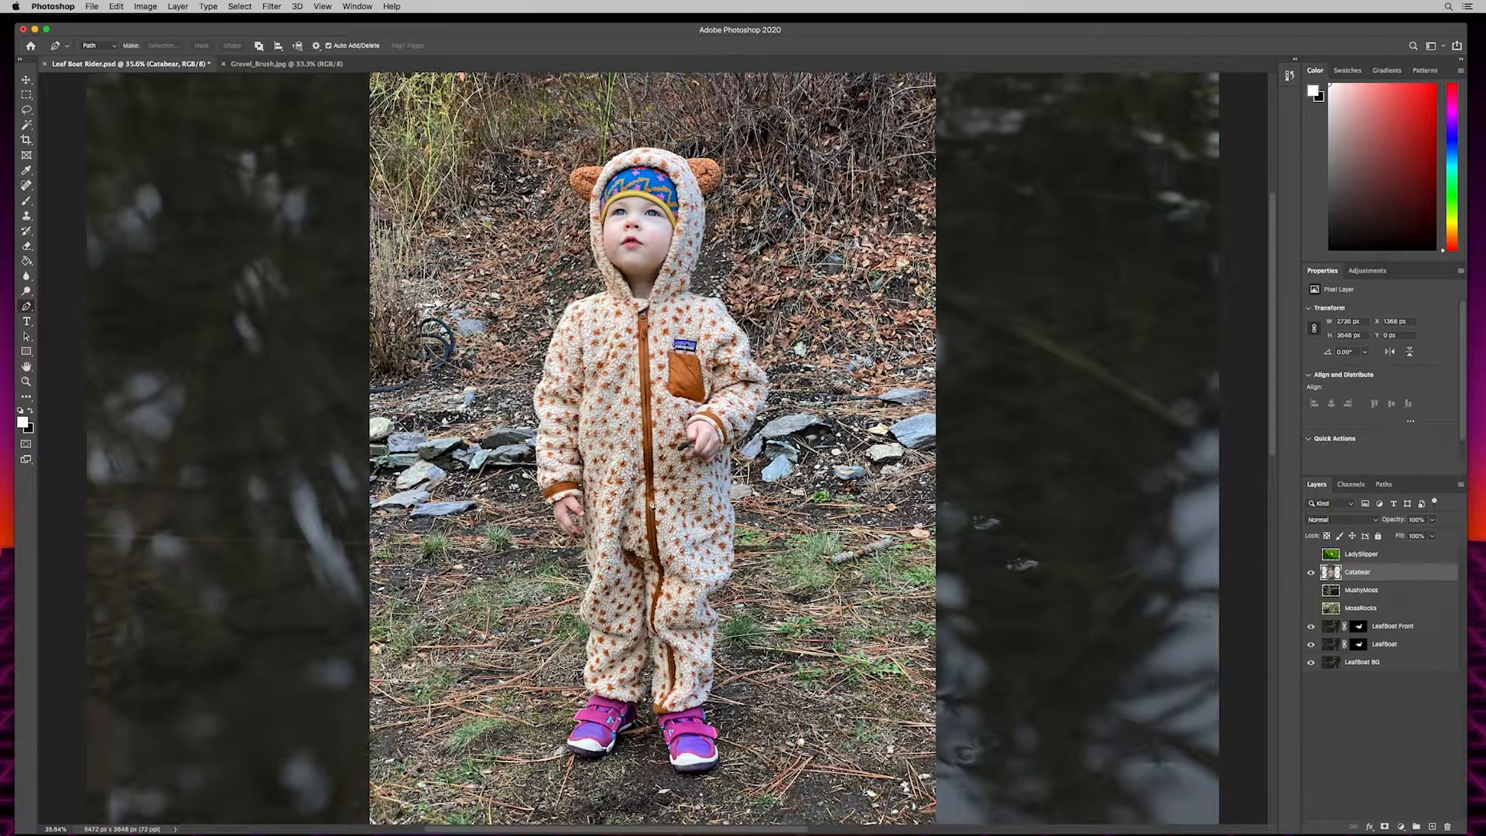
- Start a Pen path where the child's hood meets the suit and trace it along the top of the shoulder beside the logo patch
key("super+plus")
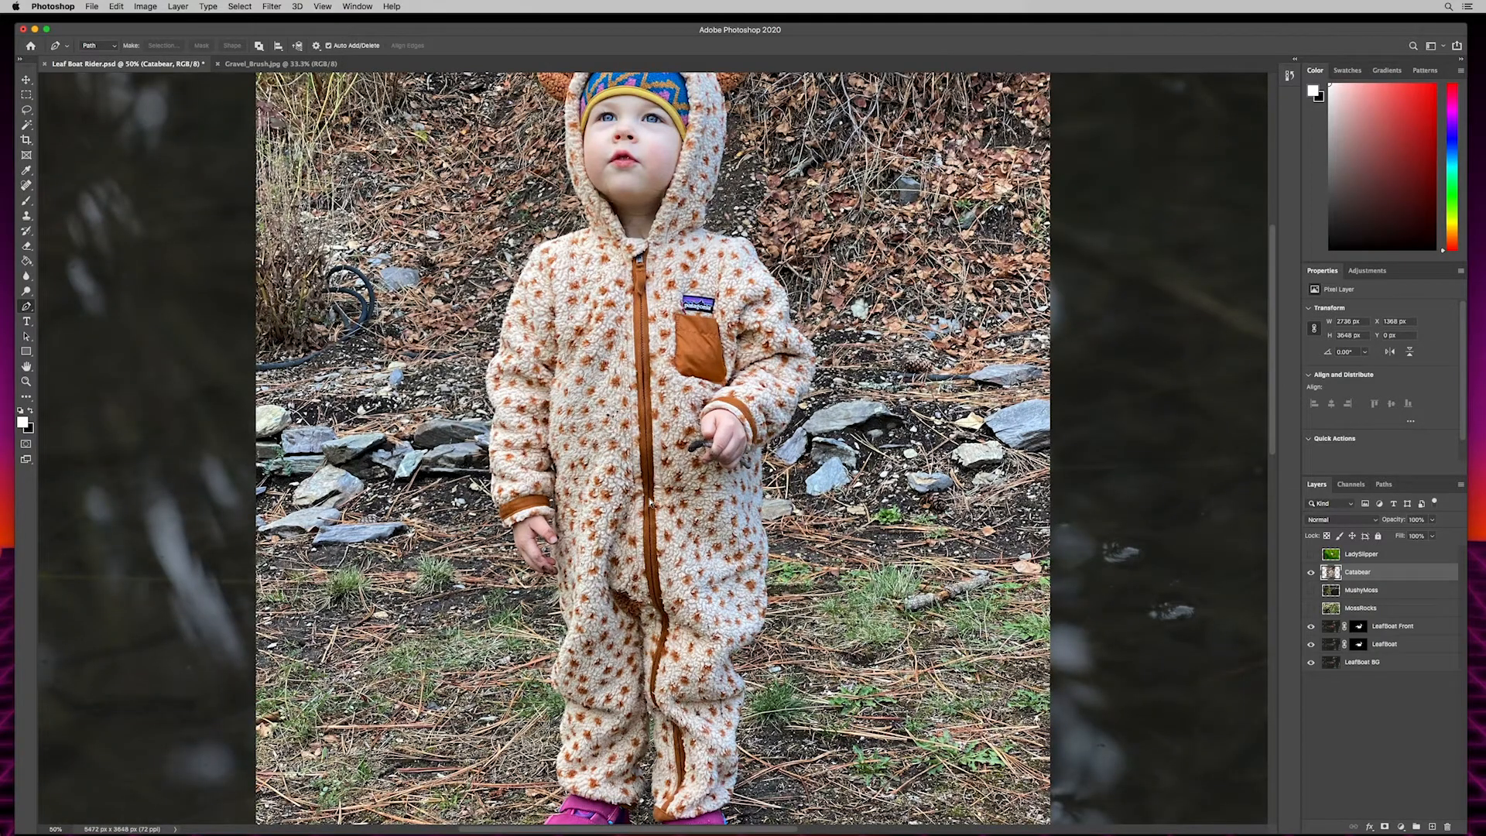
key("super+plus")
key("super+plus")
key("super+plus")
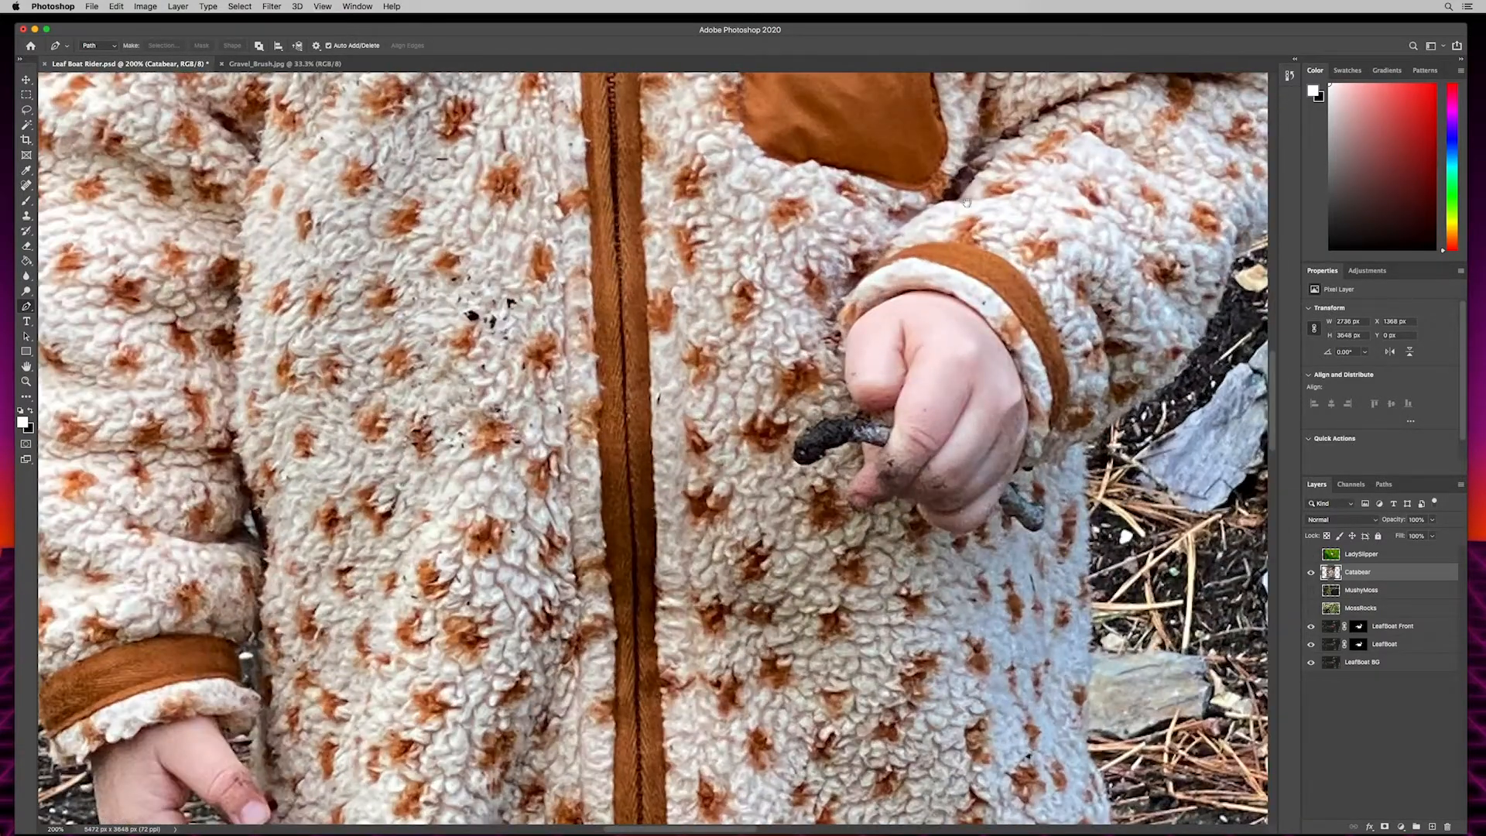
left_click_drag(1067, 175, 834, 300)
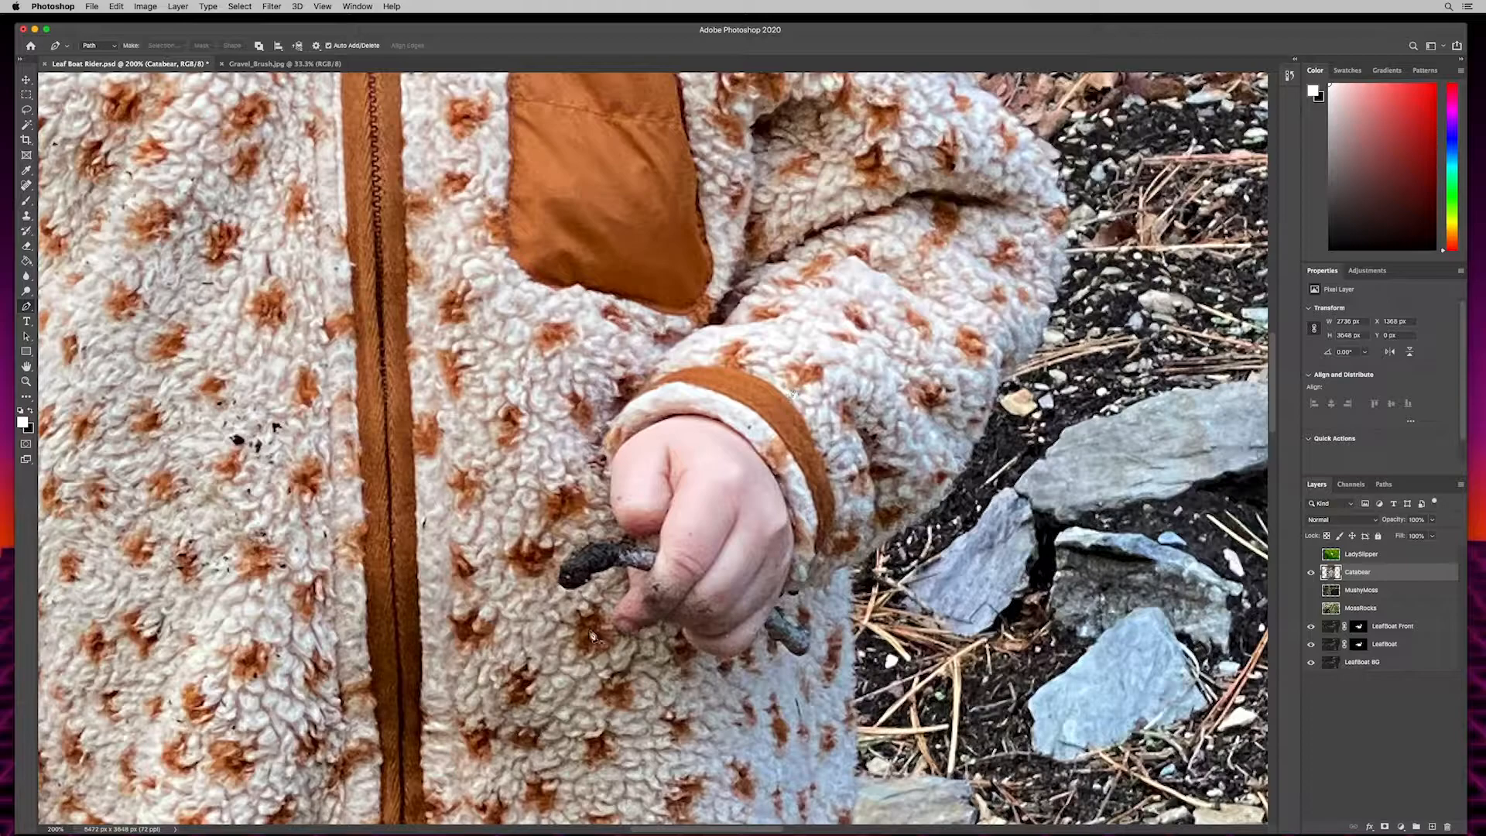
left_click_drag(906, 242, 723, 589)
left_click_drag(523, 324, 570, 544)
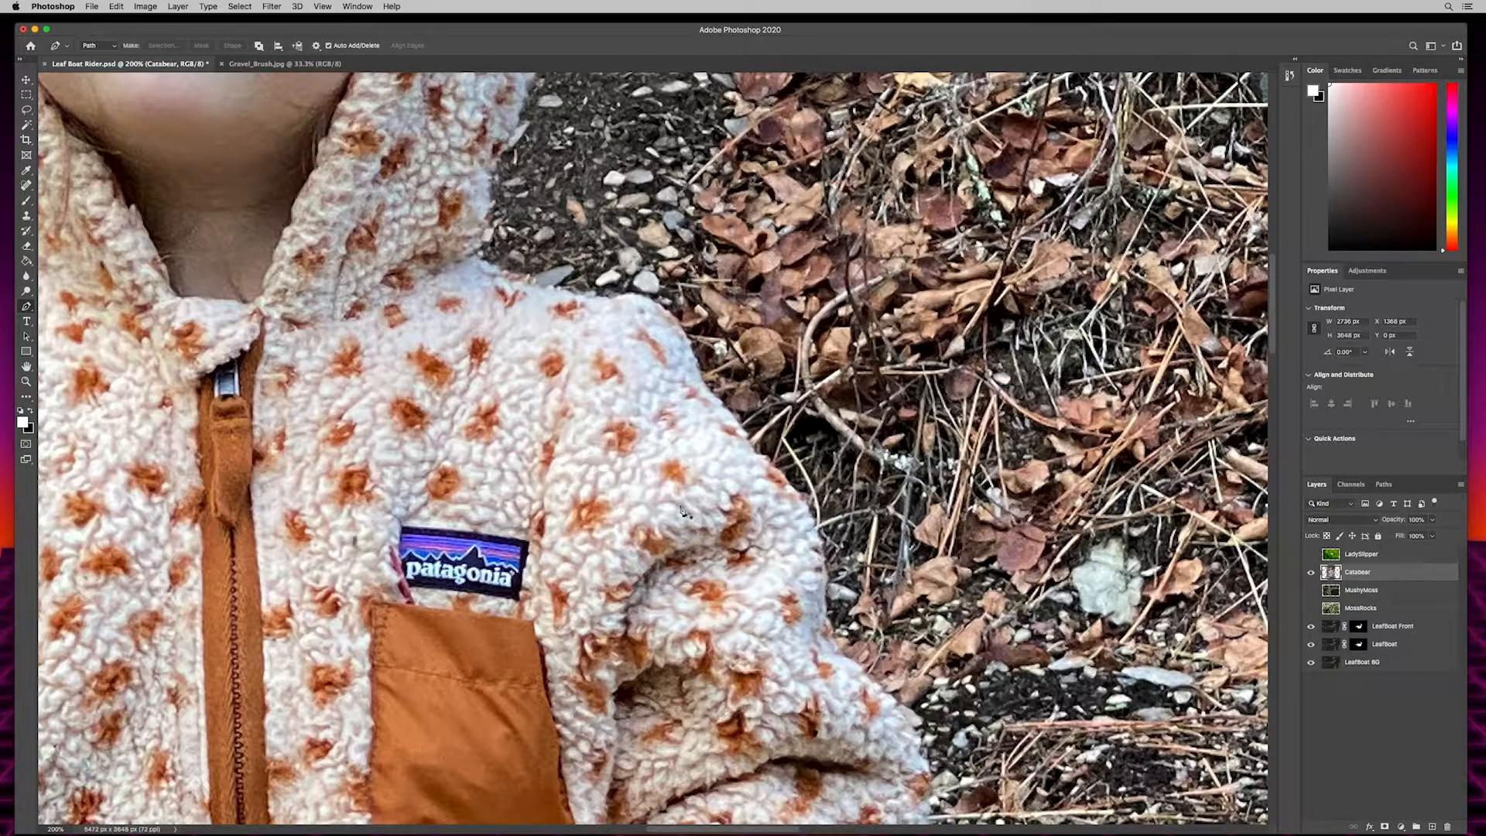
left_click(473, 254)
left_click(514, 273)
left_click(546, 288)
left_click(587, 298)
left_click(619, 300)
- Continue the path around the shoulder's outer corner and down the outside of the upper sleeve
left_click(654, 301)
left_click(671, 311)
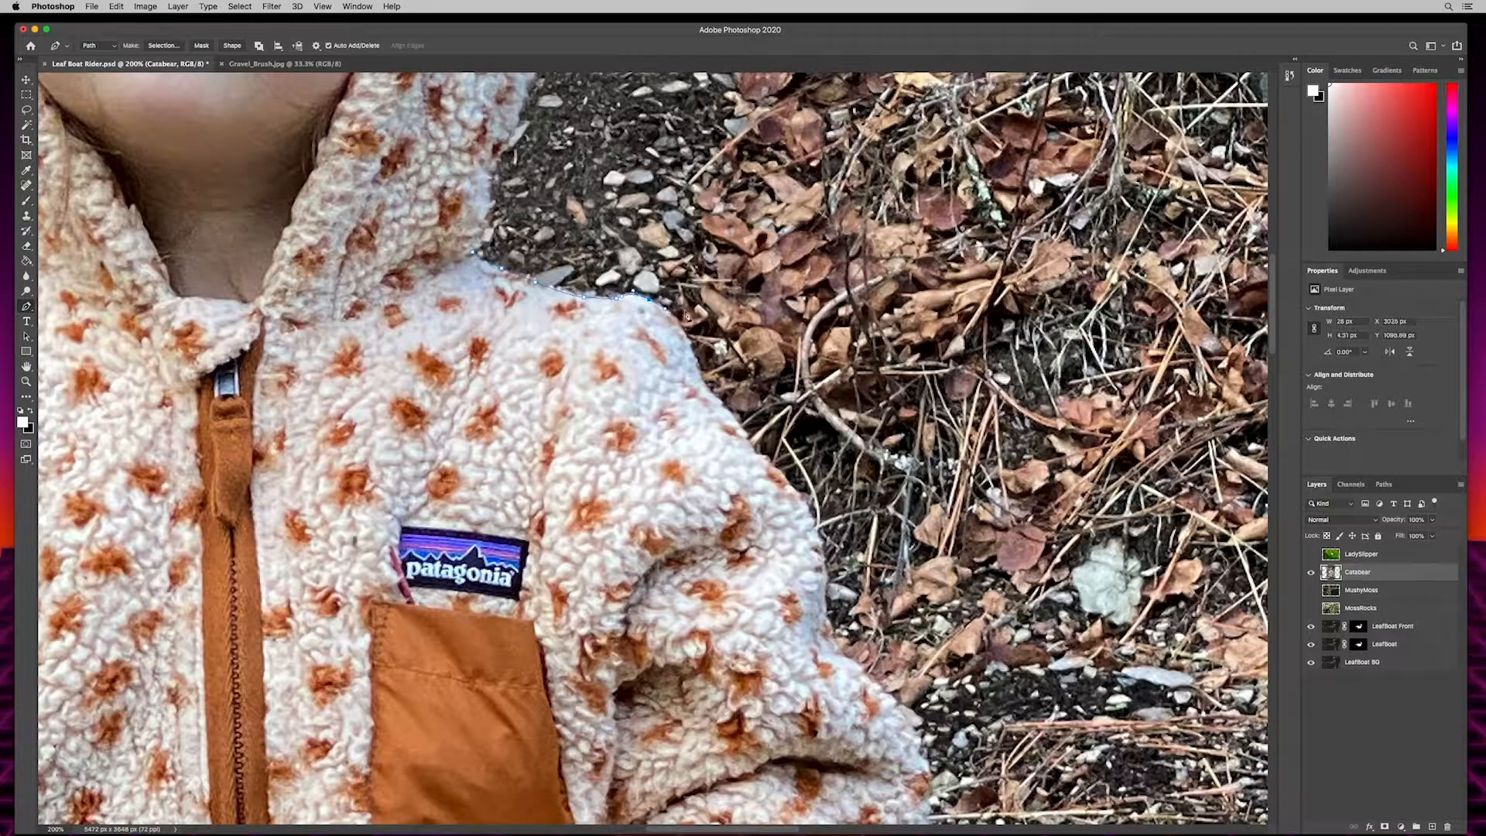
left_click(692, 352)
left_click(709, 399)
left_click(751, 446)
left_click(758, 458)
left_click(778, 474)
left_click(812, 518)
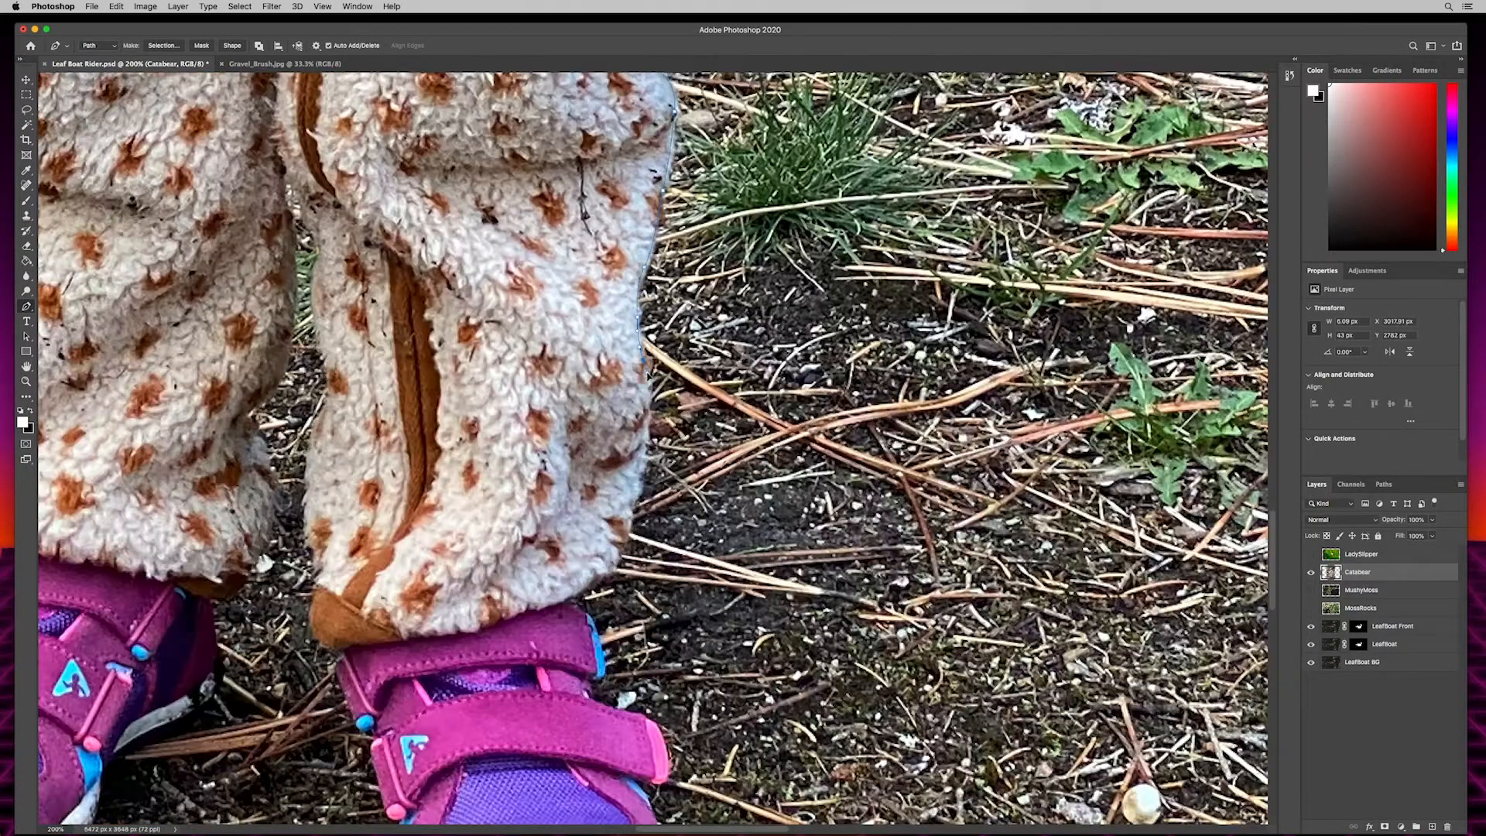
- Continue the path down the outside of the lower trouser leg and loosely around the ground beneath the nearer shoe
left_click_drag(585, 445, 641, 271)
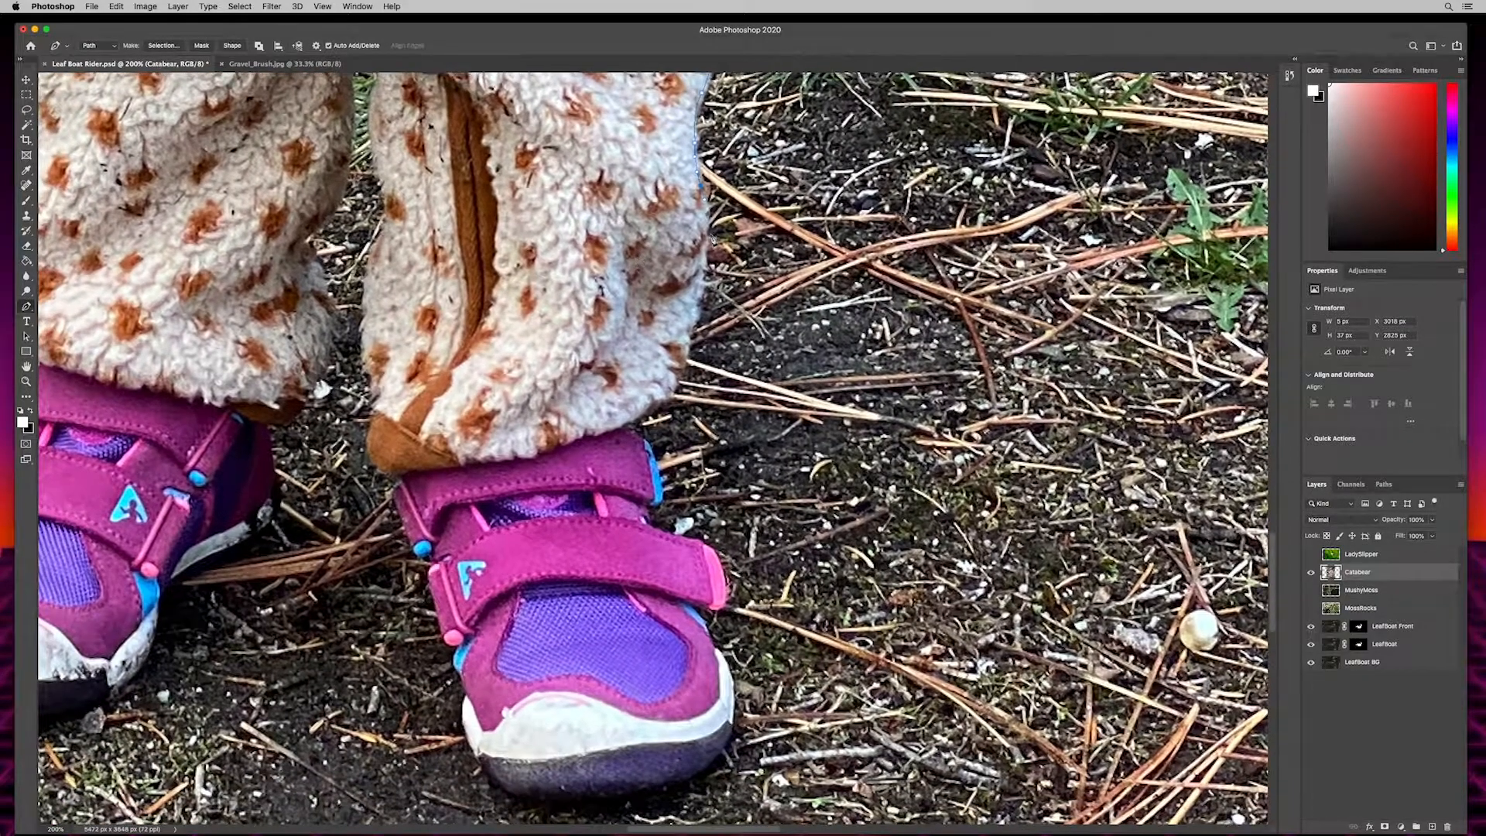
left_click(704, 233)
left_click(703, 260)
left_click(704, 386)
scroll(716, 470, "down", 5)
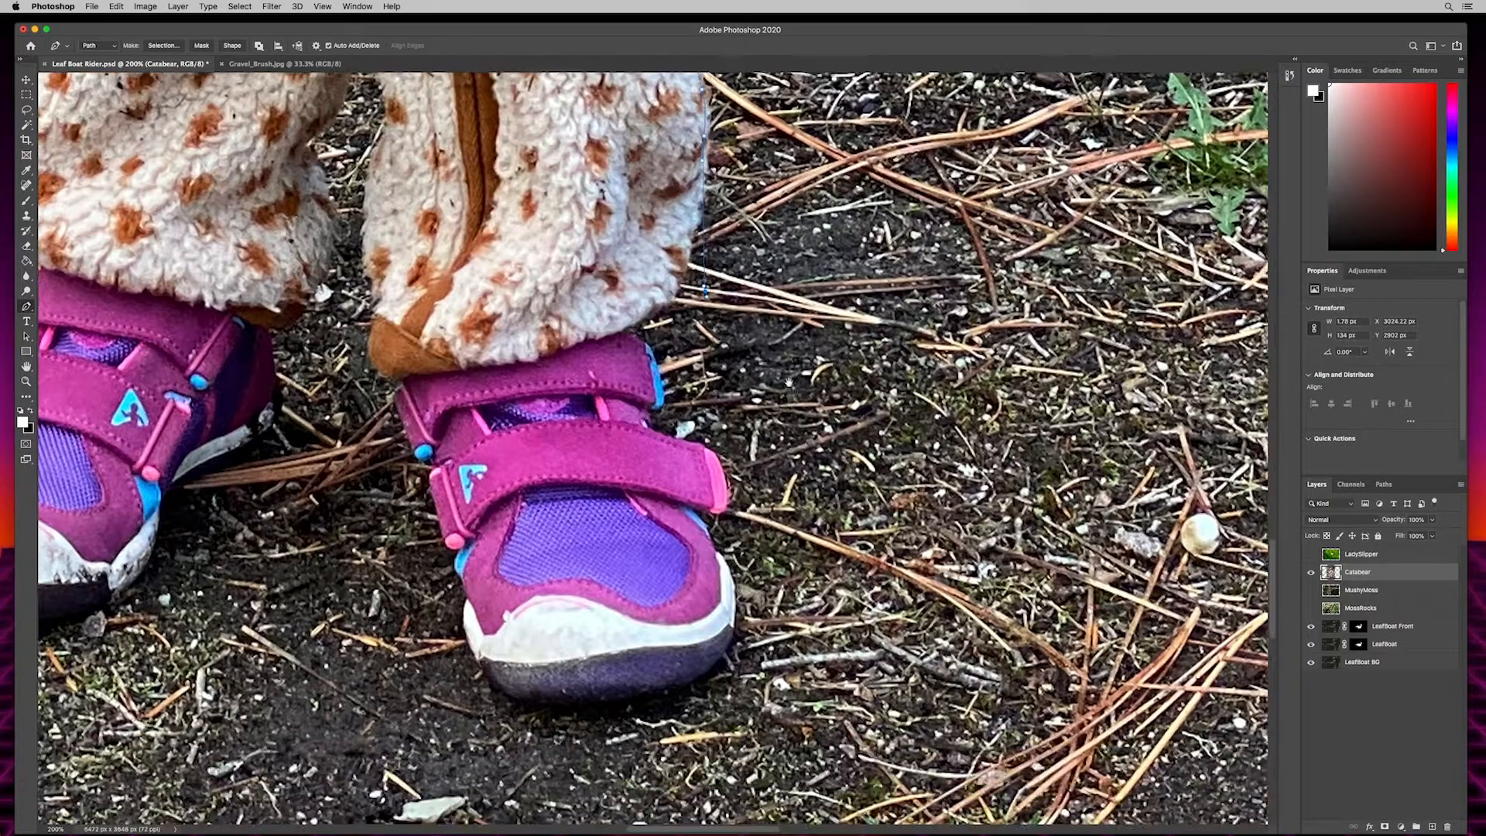
left_click(423, 594)
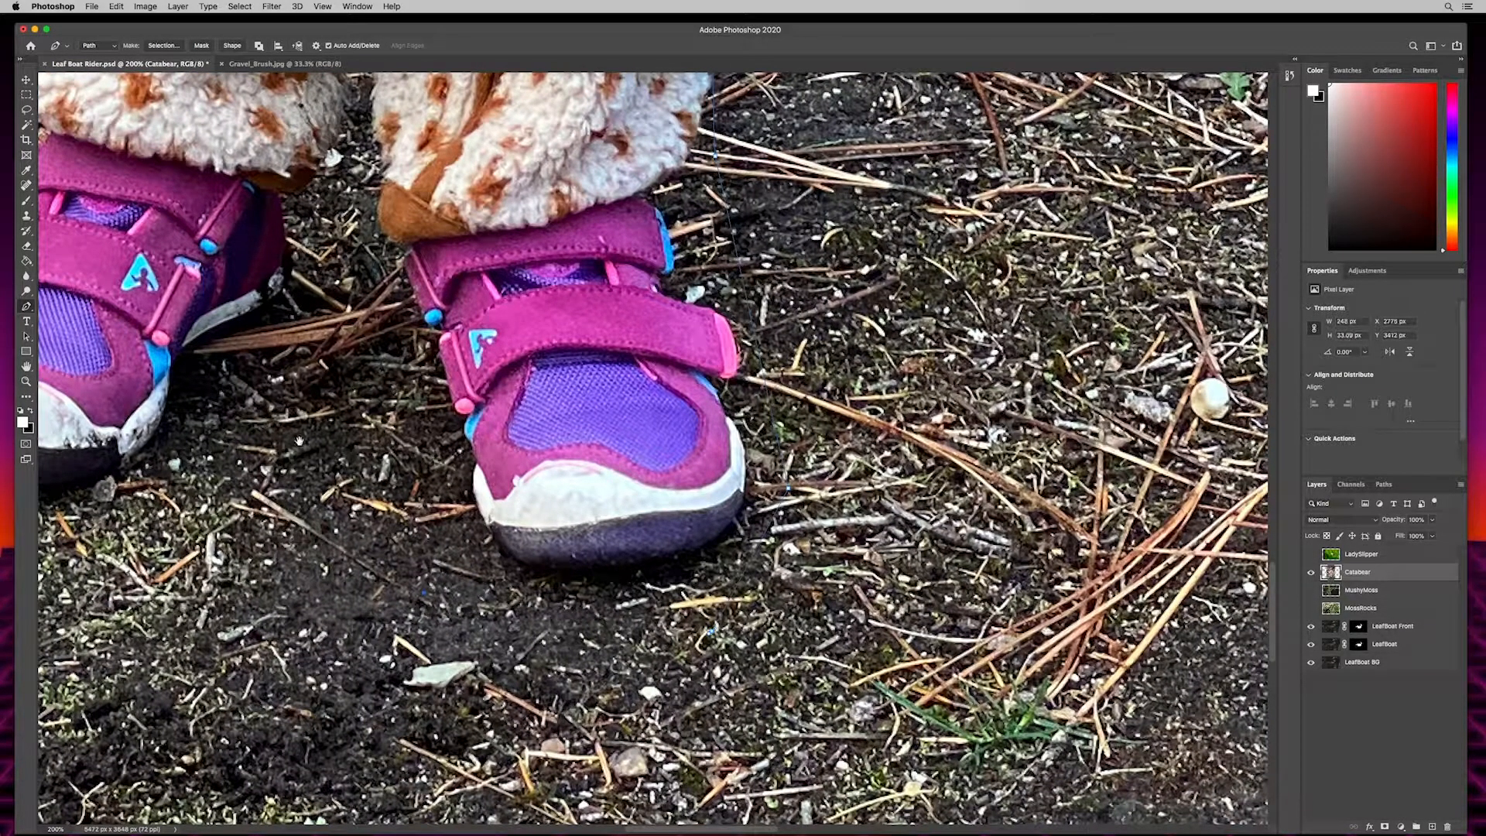
- Carry the path loosely past the other shoe and up the outer edge of that leg's trouser cuff
scroll(422, 345, "left", 5)
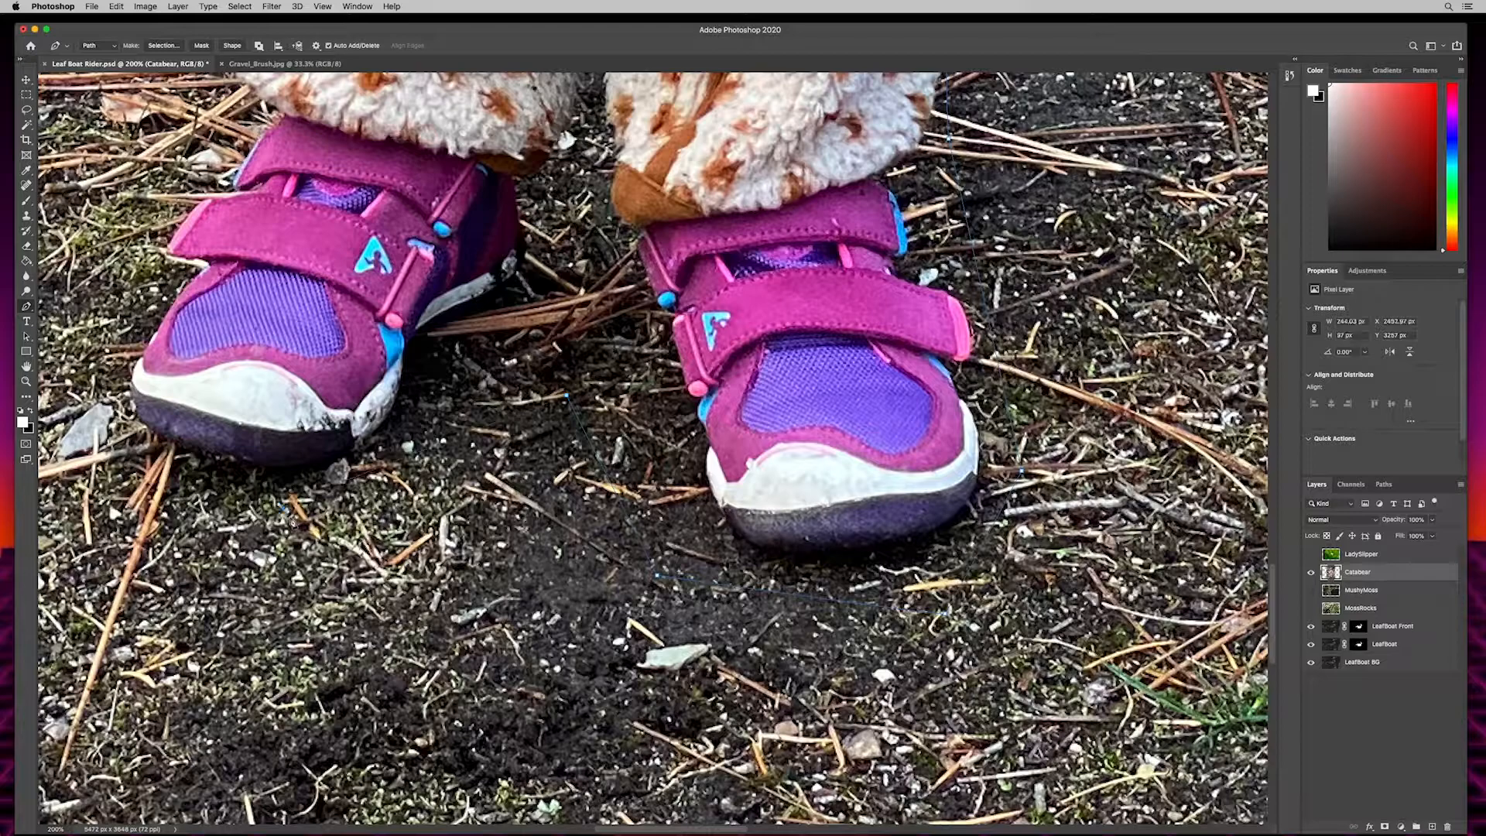
scroll(282, 519, "left", 5)
scroll(283, 519, "up", 2)
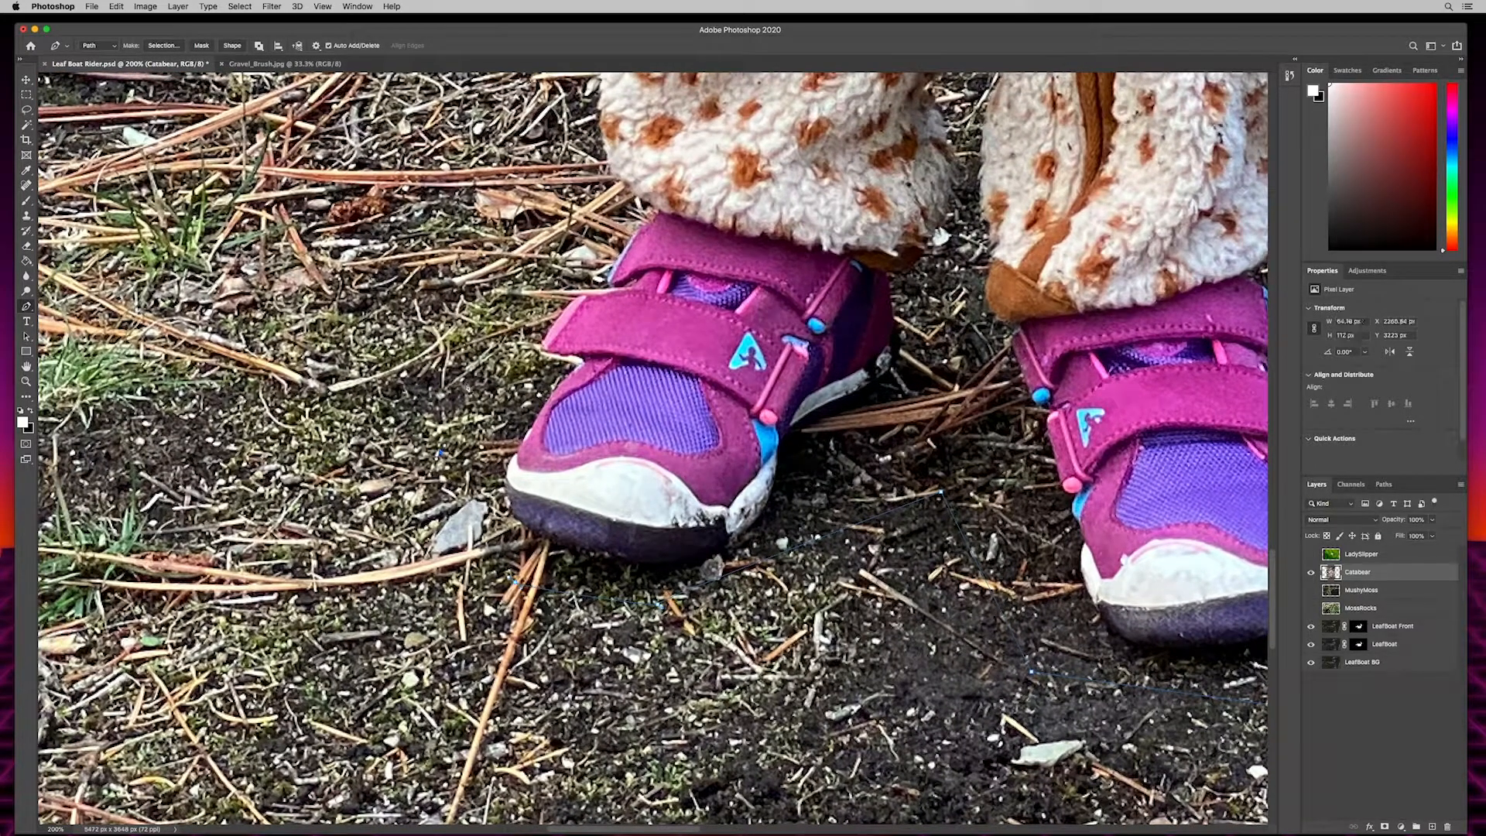
scroll(501, 331, "up", 3)
left_click(562, 409)
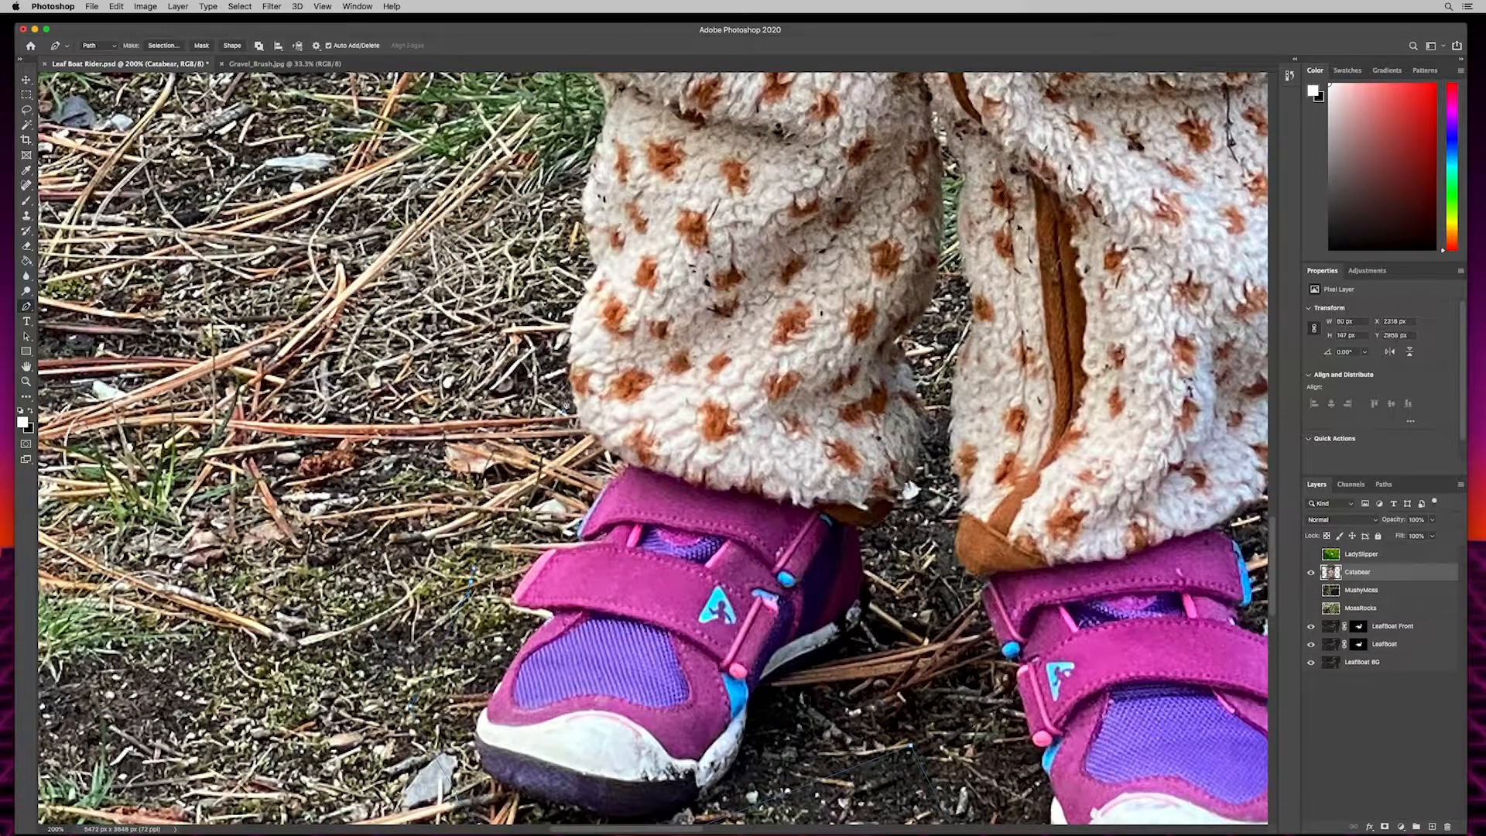
left_click(570, 346)
left_click(593, 270)
- Trace the path up the outer edge of the same trouser leg, following the folds around the knee
scroll(620, 267, "up", 2)
scroll(637, 267, "up", 5)
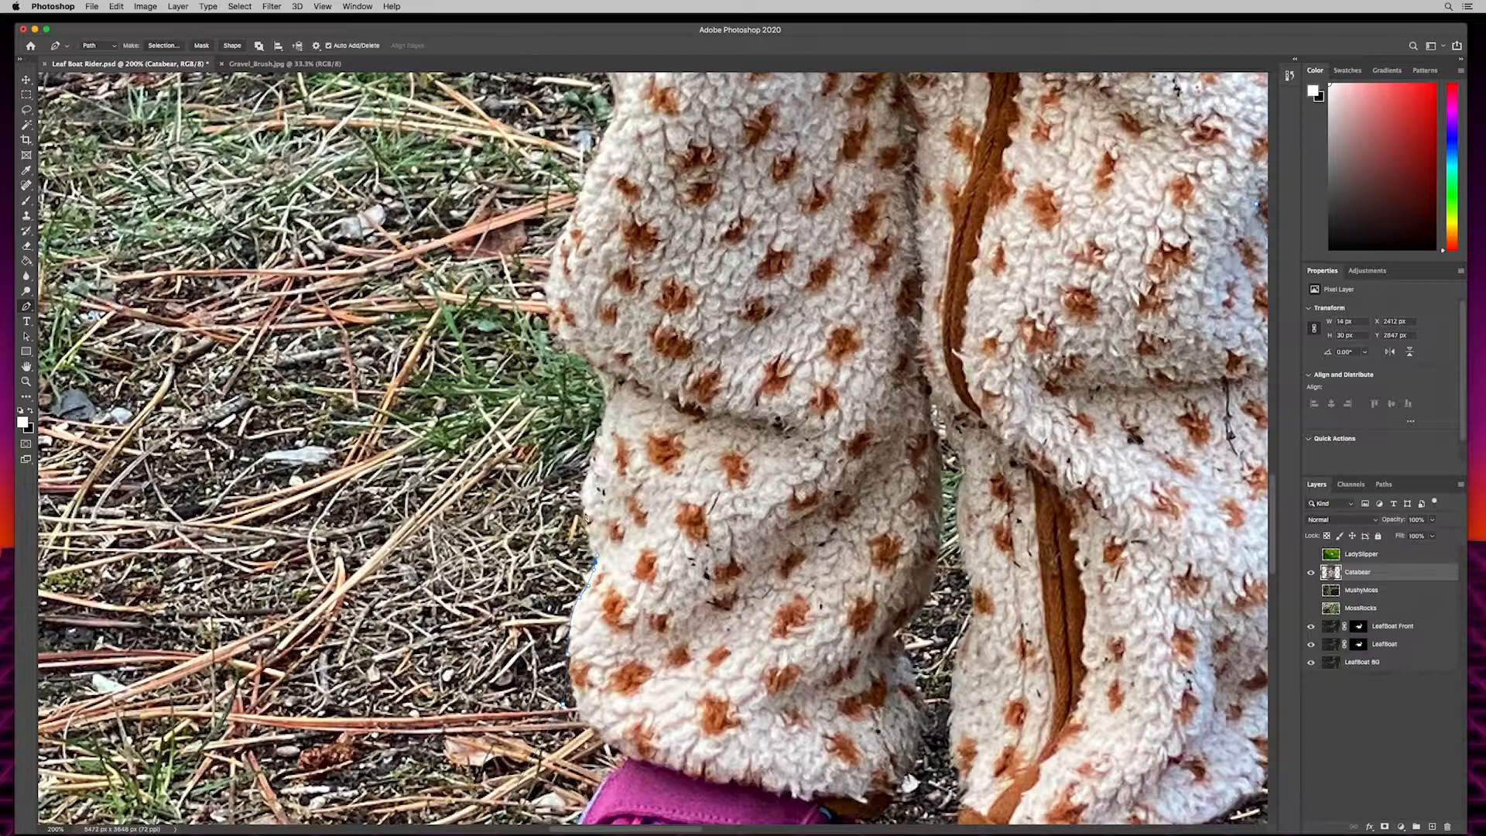
left_click(601, 436)
left_click(608, 389)
left_click(565, 338)
scroll(563, 338, "up", 3)
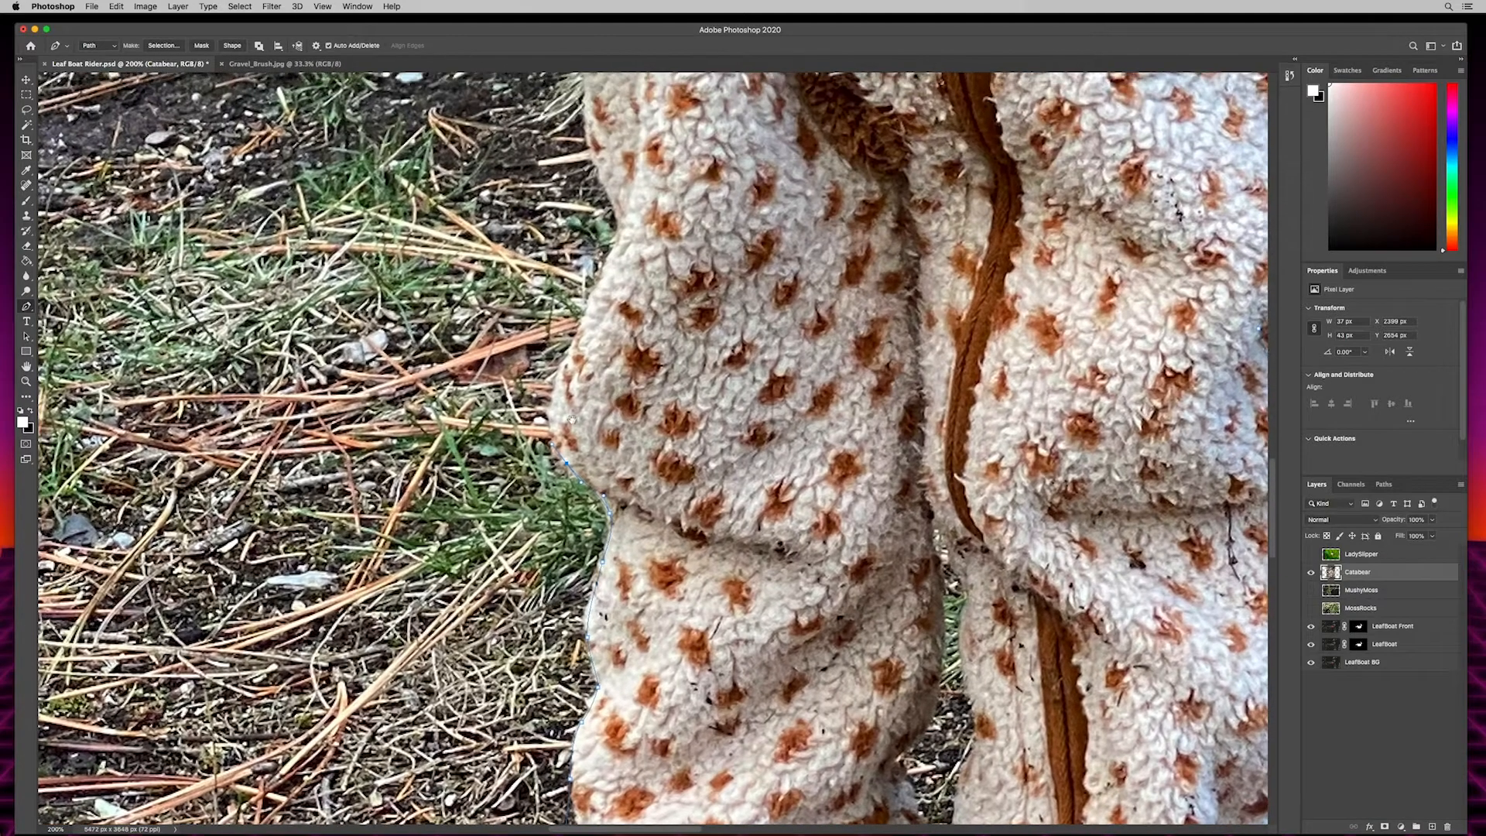
left_click(558, 378)
scroll(600, 540, "up", 6)
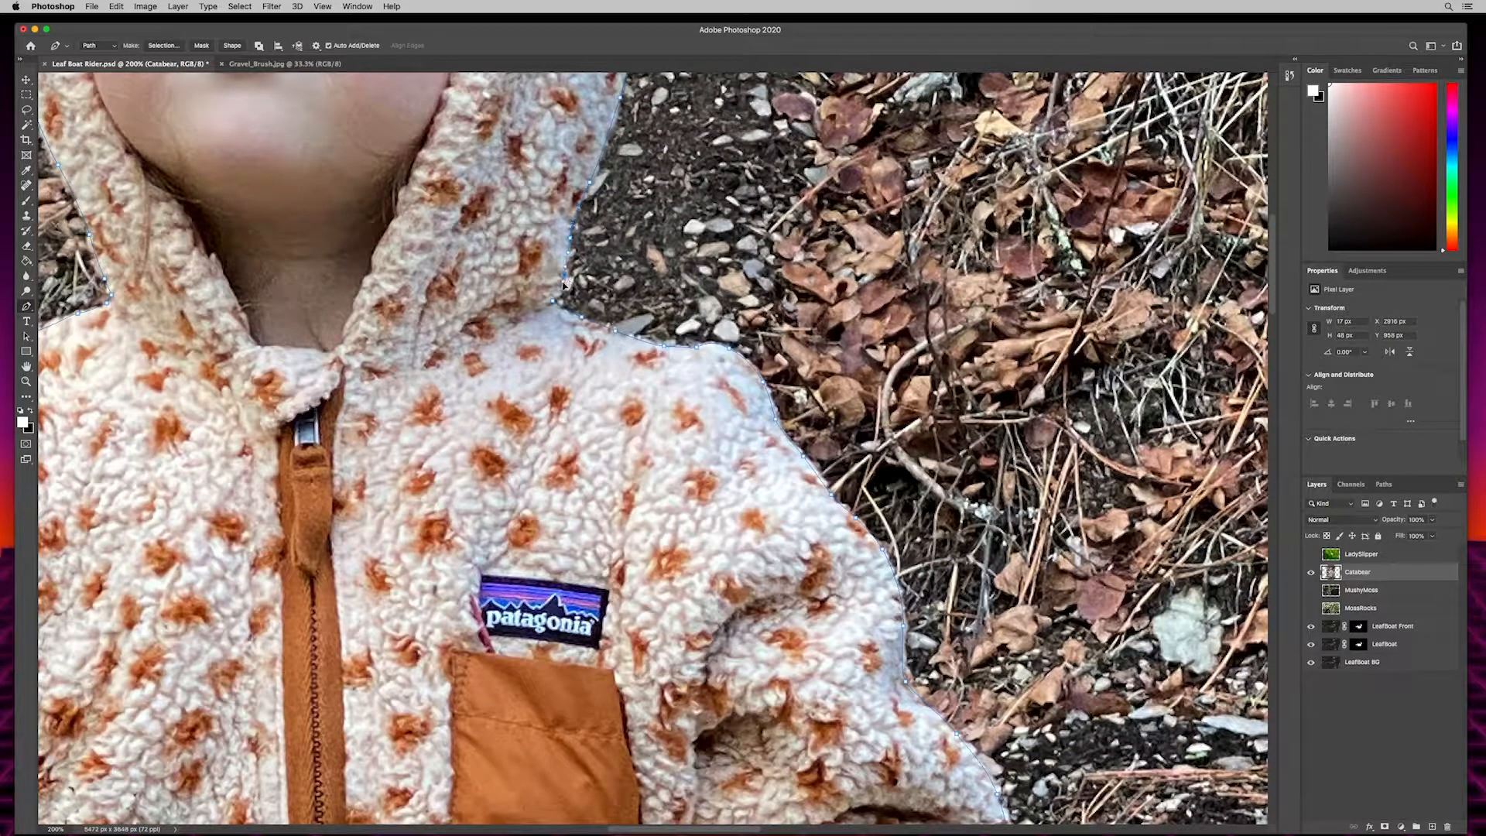
- Close the path around the child, convert it to a selection with 0-pixel feather, and use it as the Catabear layer mask
left_click(554, 306)
left_click(157, 46)
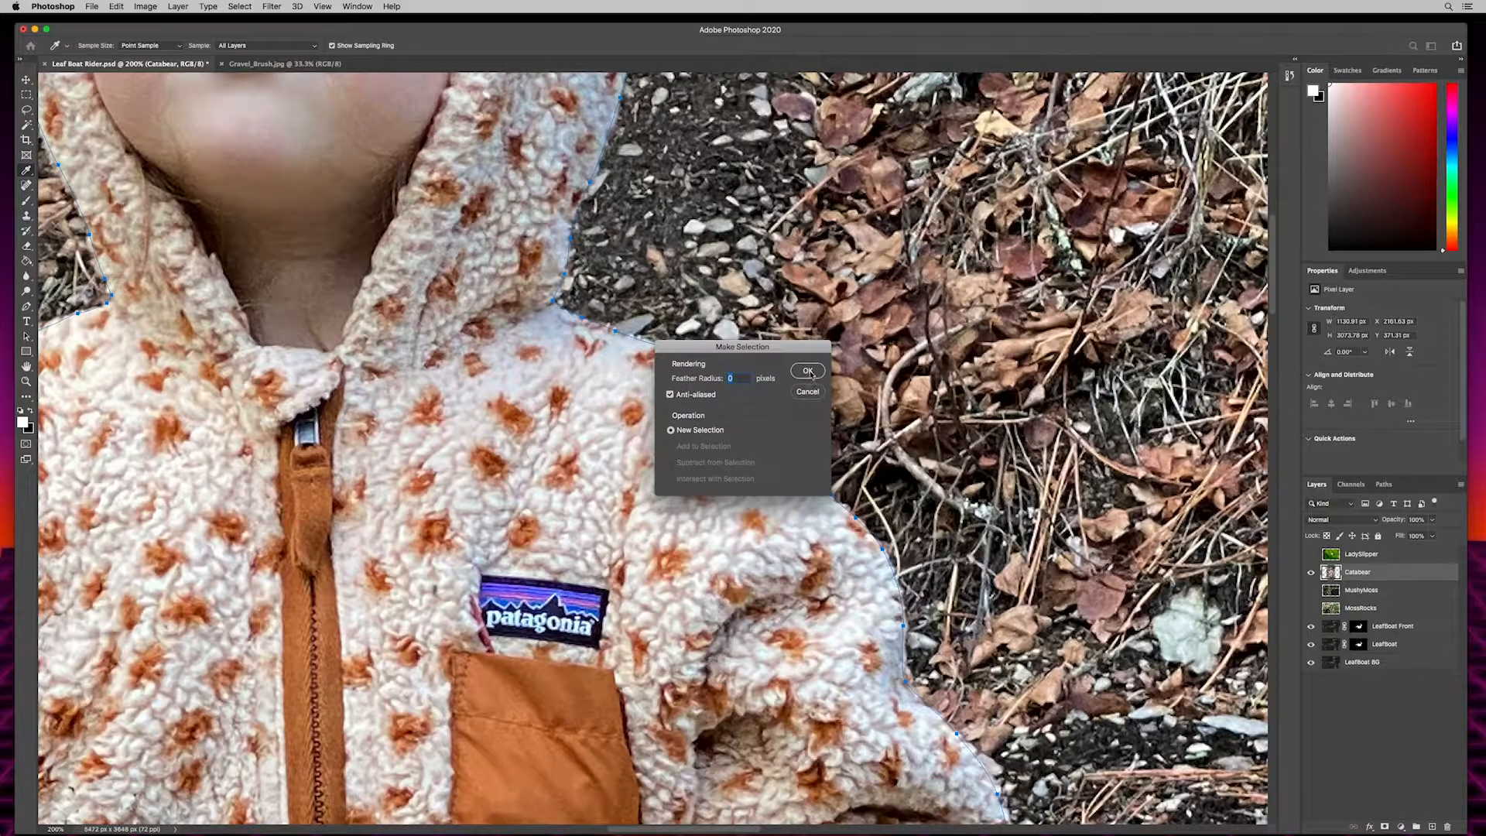
left_click(808, 371)
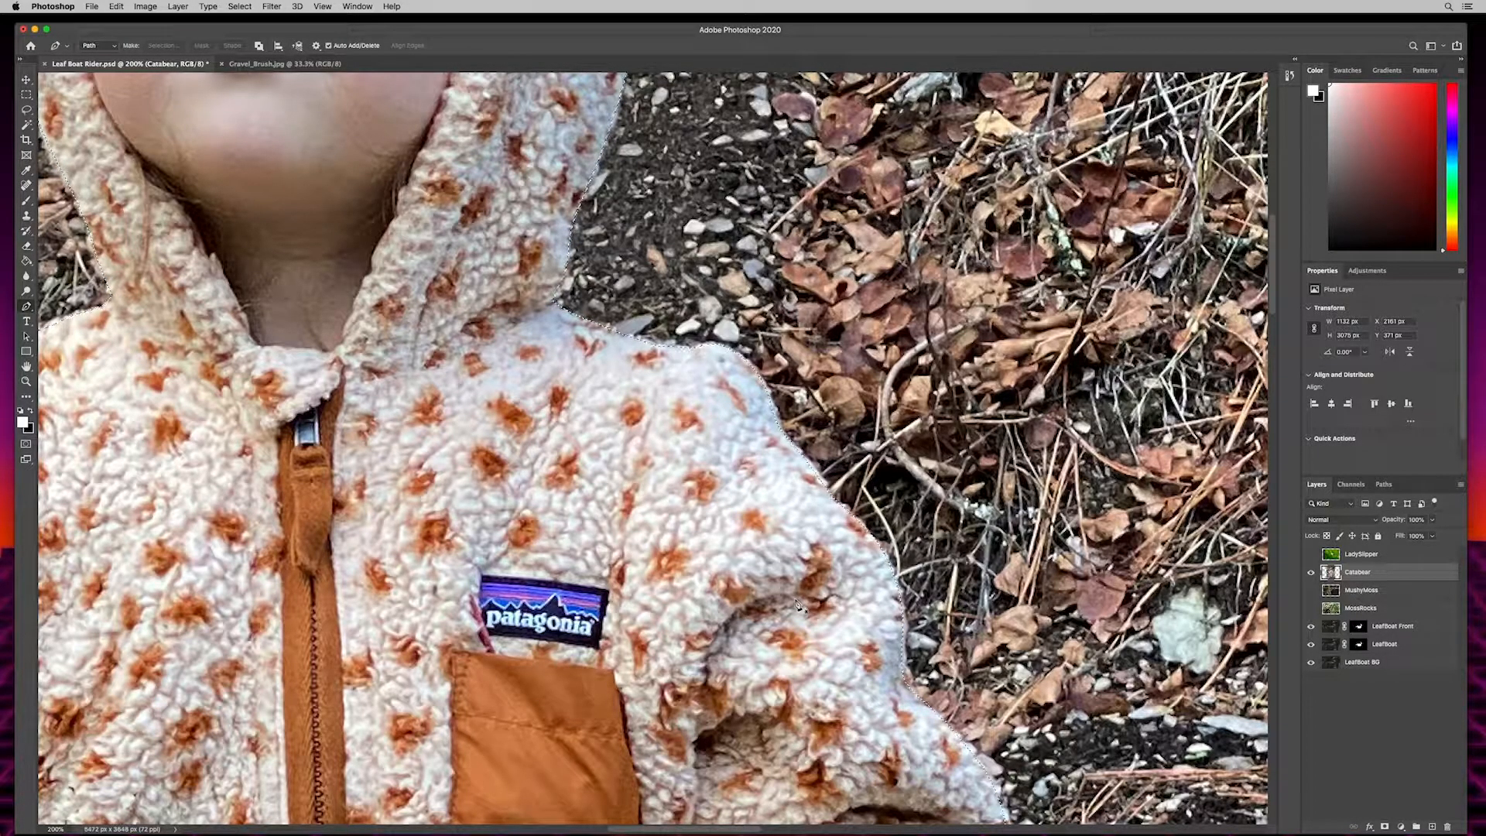
key("super+0")
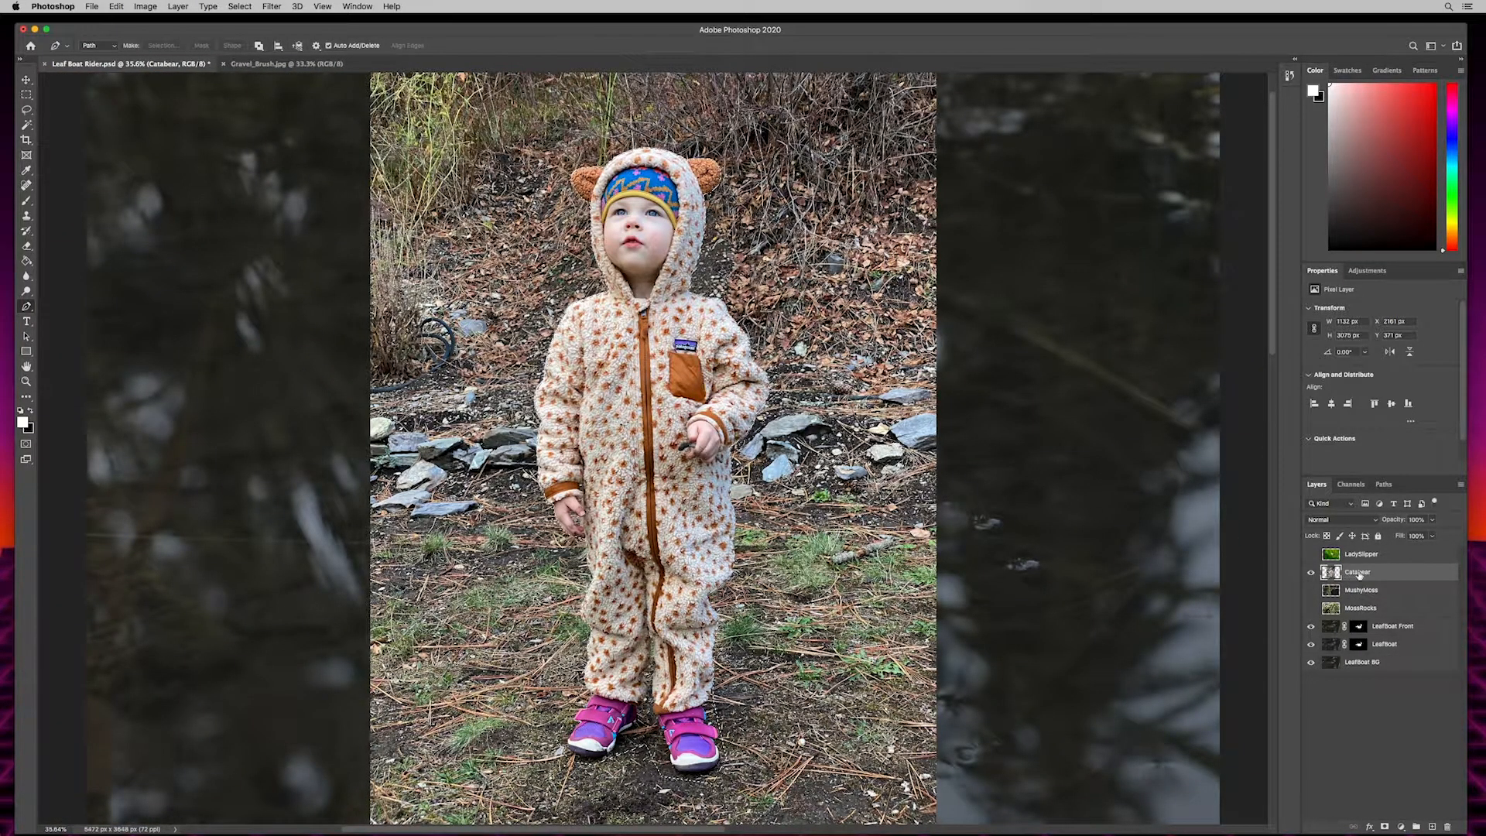
left_click(1385, 827)
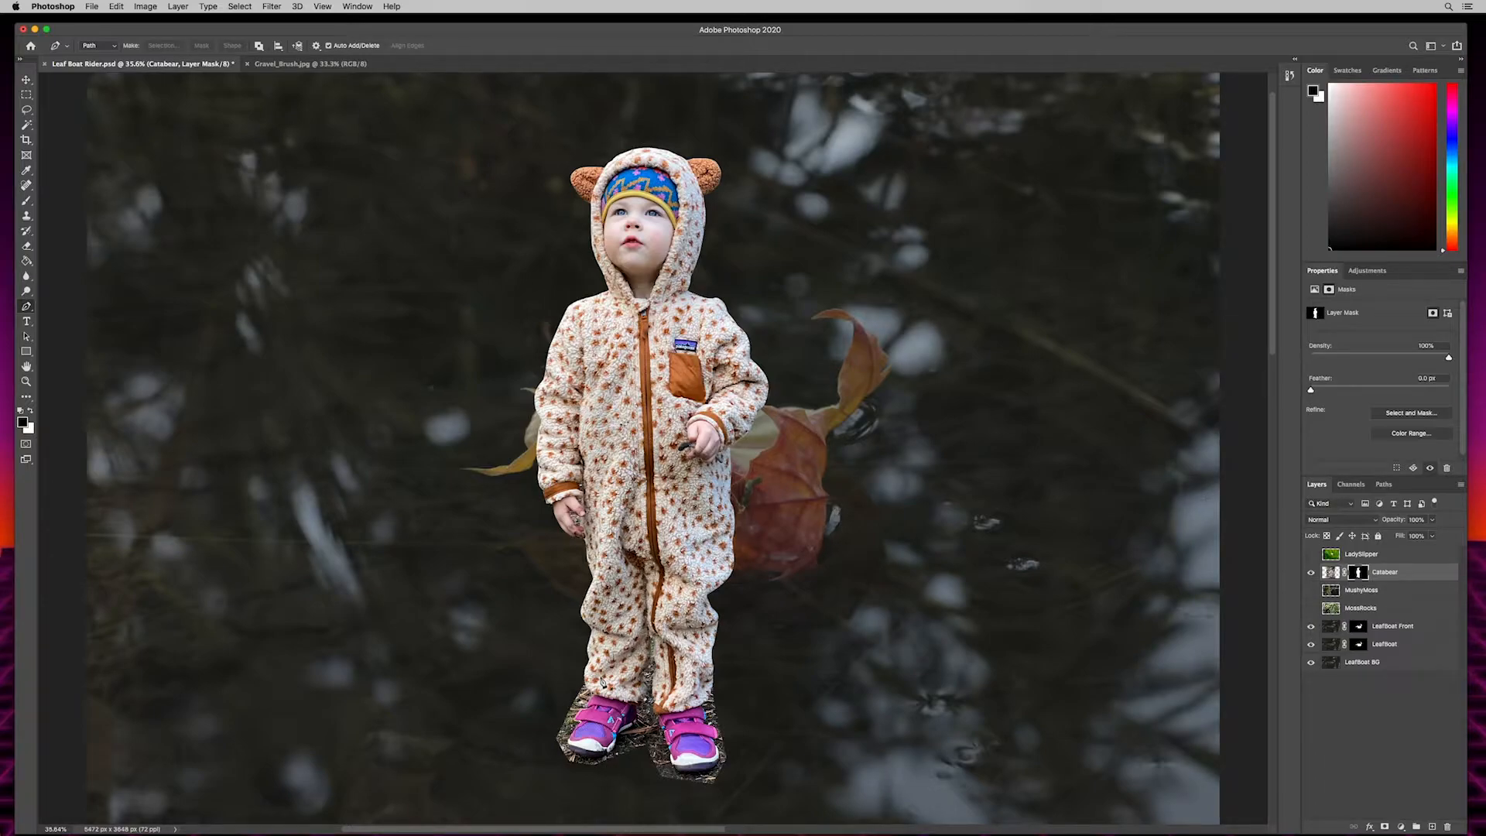
- Switch to the Brush tool and reduce the brush to a very small size for detail work around the child's lowered hand
key("super+equal")
key("super+equal")
key("super+equal")
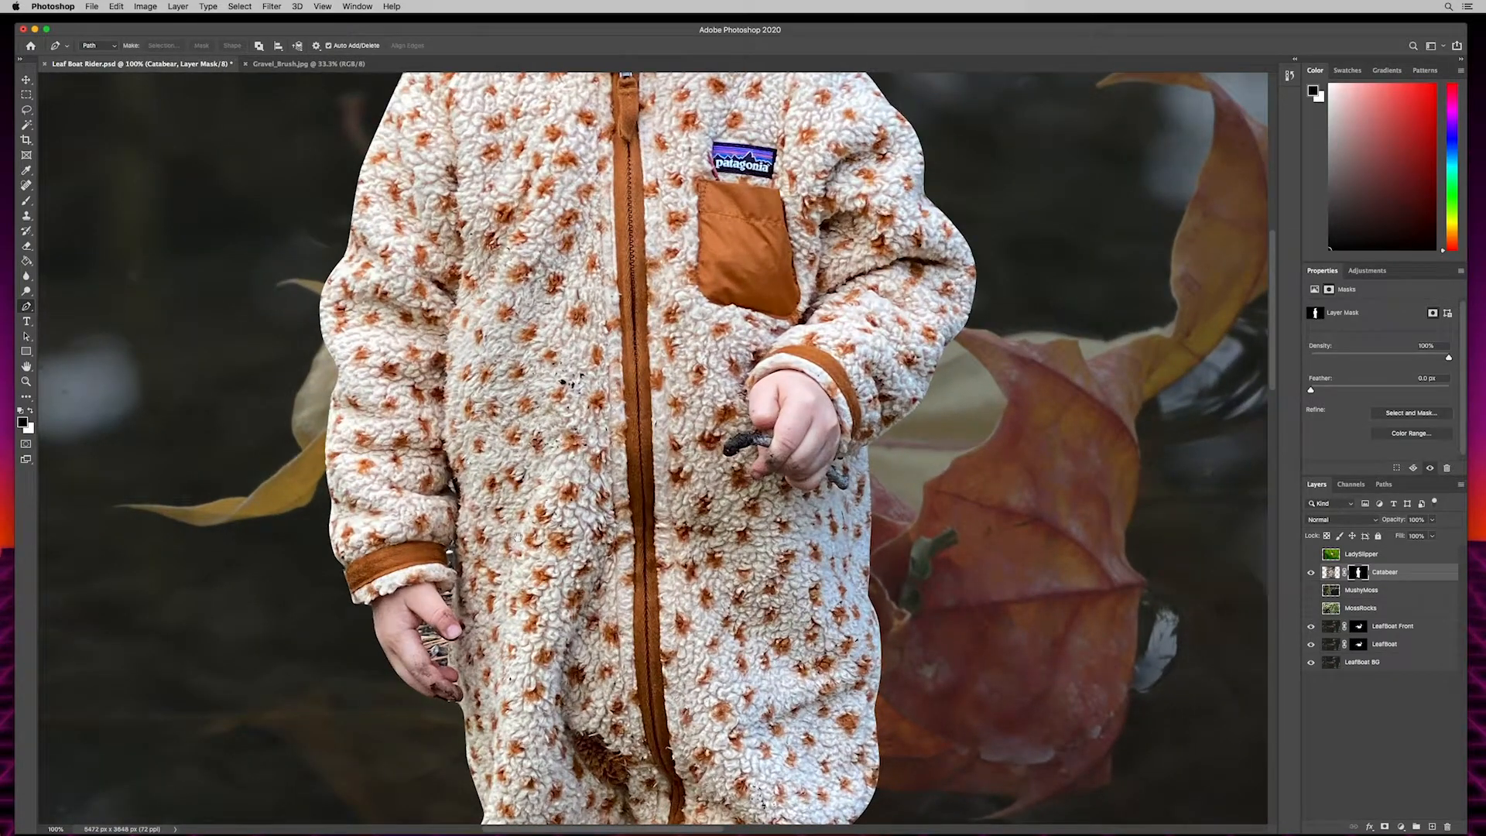
left_click_drag(517, 536, 696, 350)
key("super+equal")
key("super+equal")
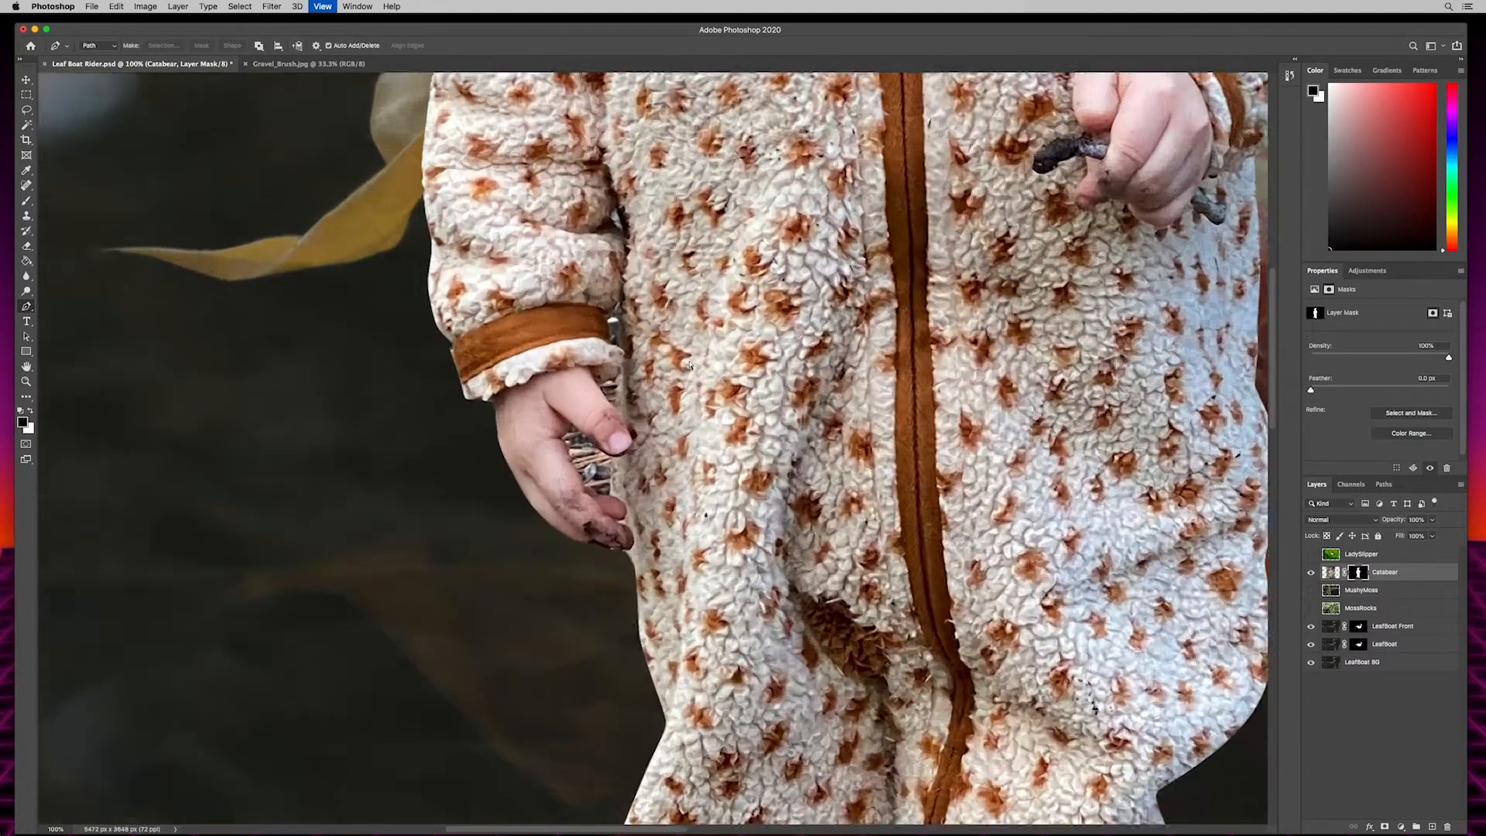
left_click_drag(731, 299, 764, 350)
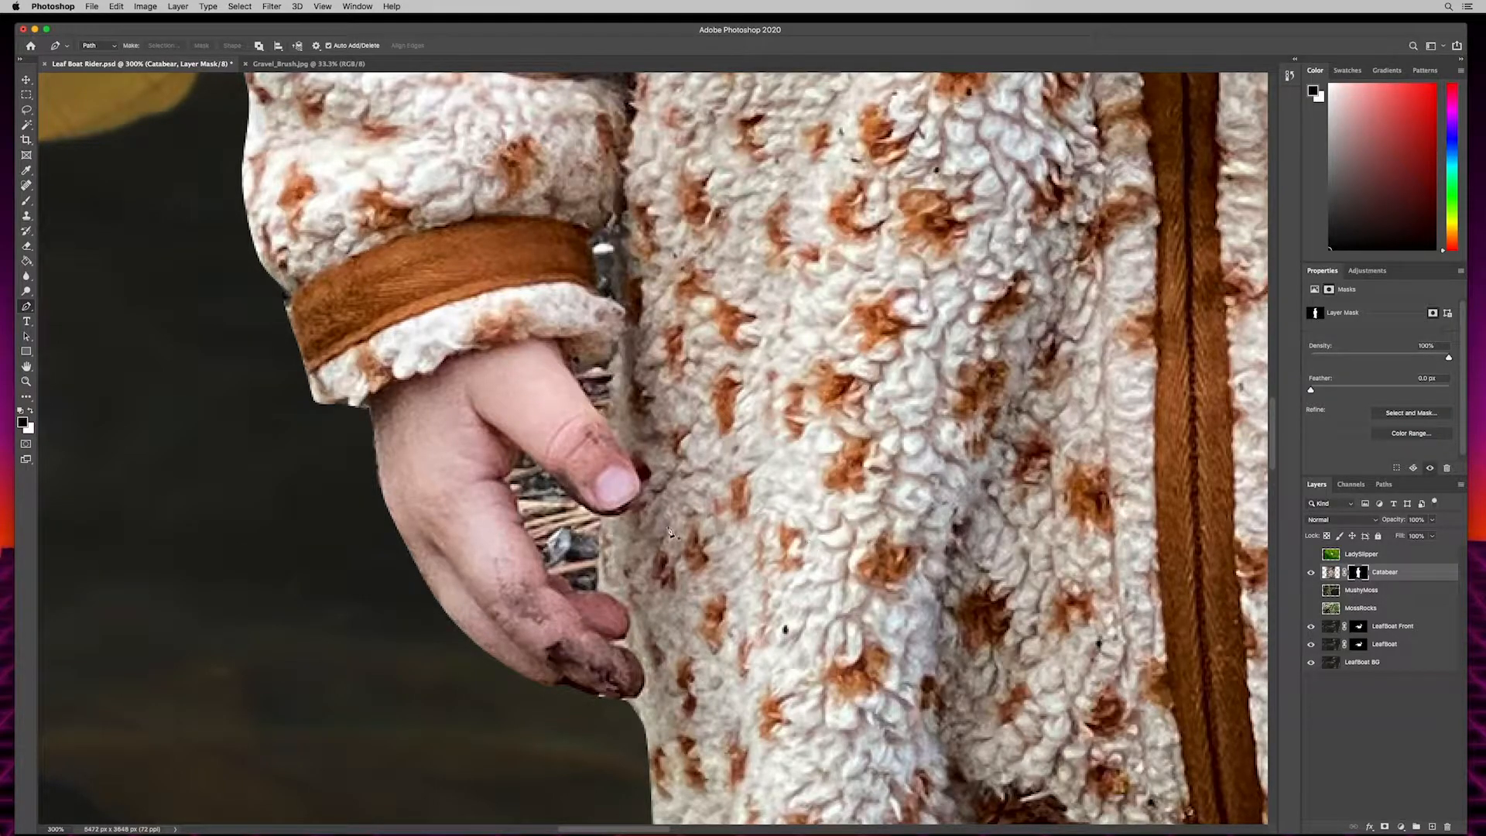
key("b")
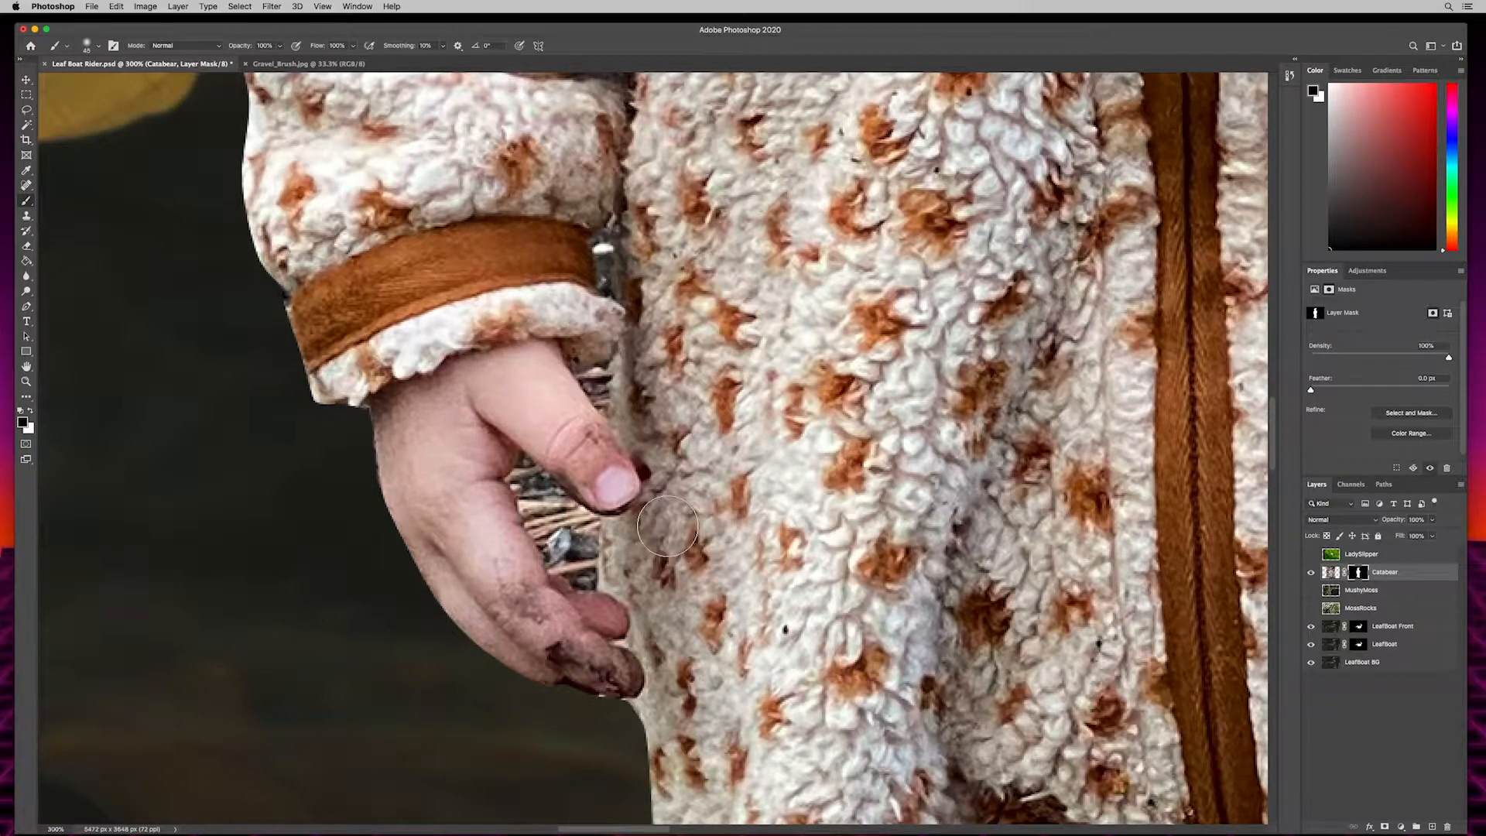
key("bracketleft")
key("bracketleft")
key("bracketleft")
key("bracketleft")
left_click(91, 48)
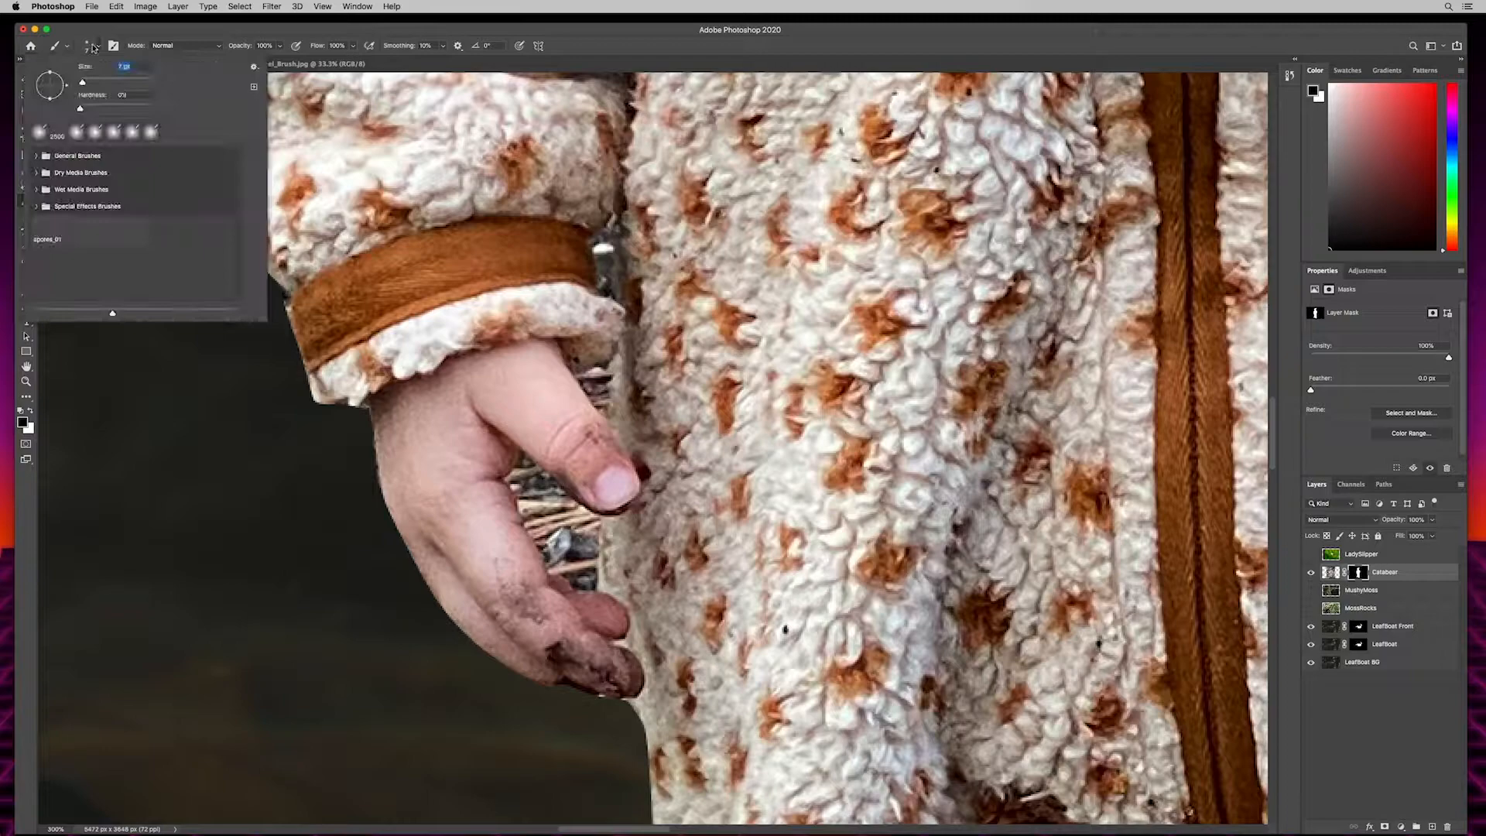
mouse_move(87, 81)
left_mouse_down()
mouse_move(116, 80)
mouse_move(70, 86)
left_mouse_up()
left_click(389, 25)
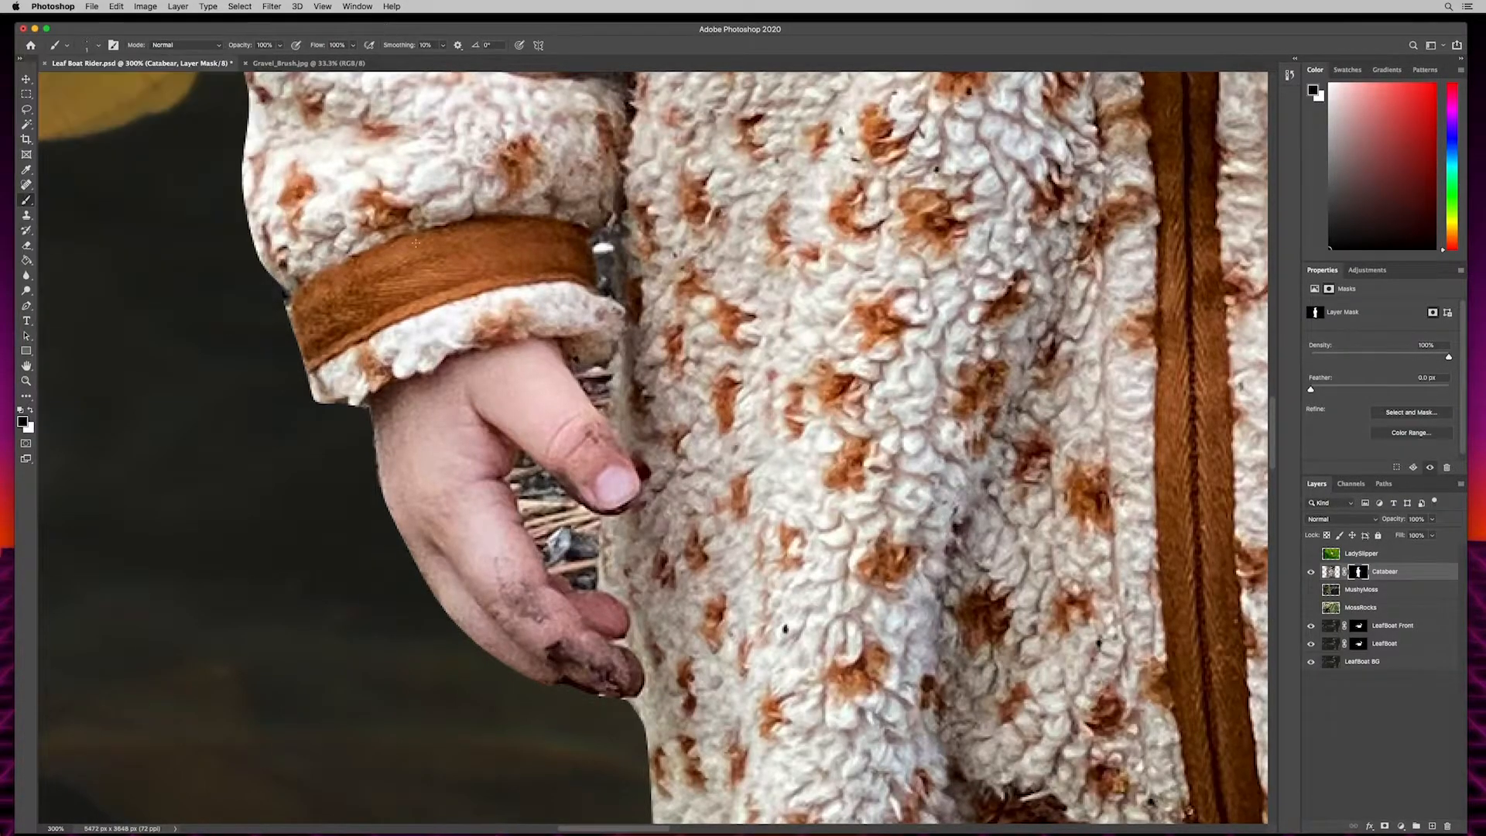
- Paint black on the Catabear mask to remove the background in the gaps between the child's thumb, fingers and suit
key("super+equal")
key("super+equal")
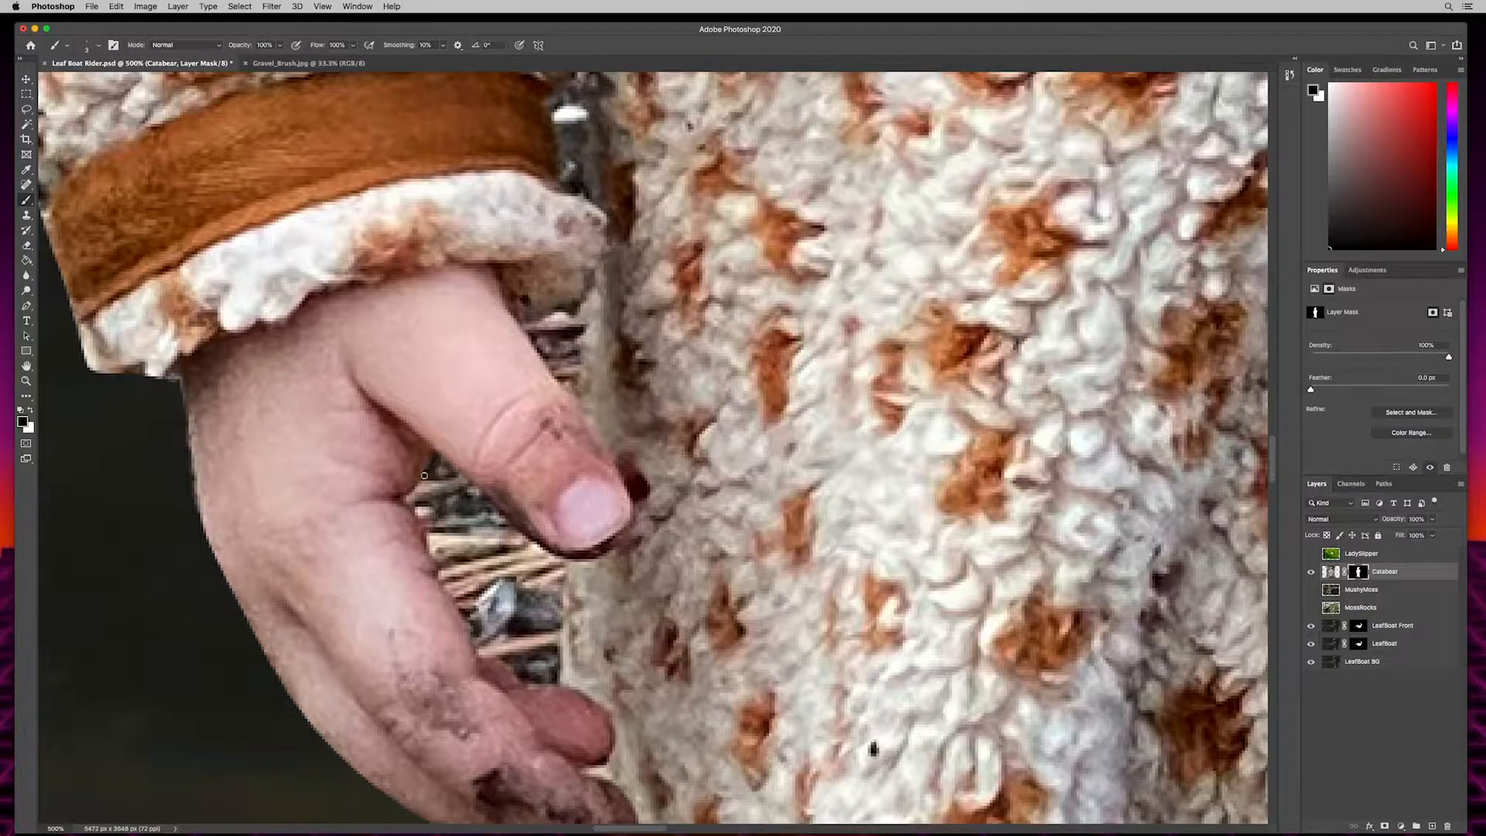
left_click_drag(404, 503, 444, 580)
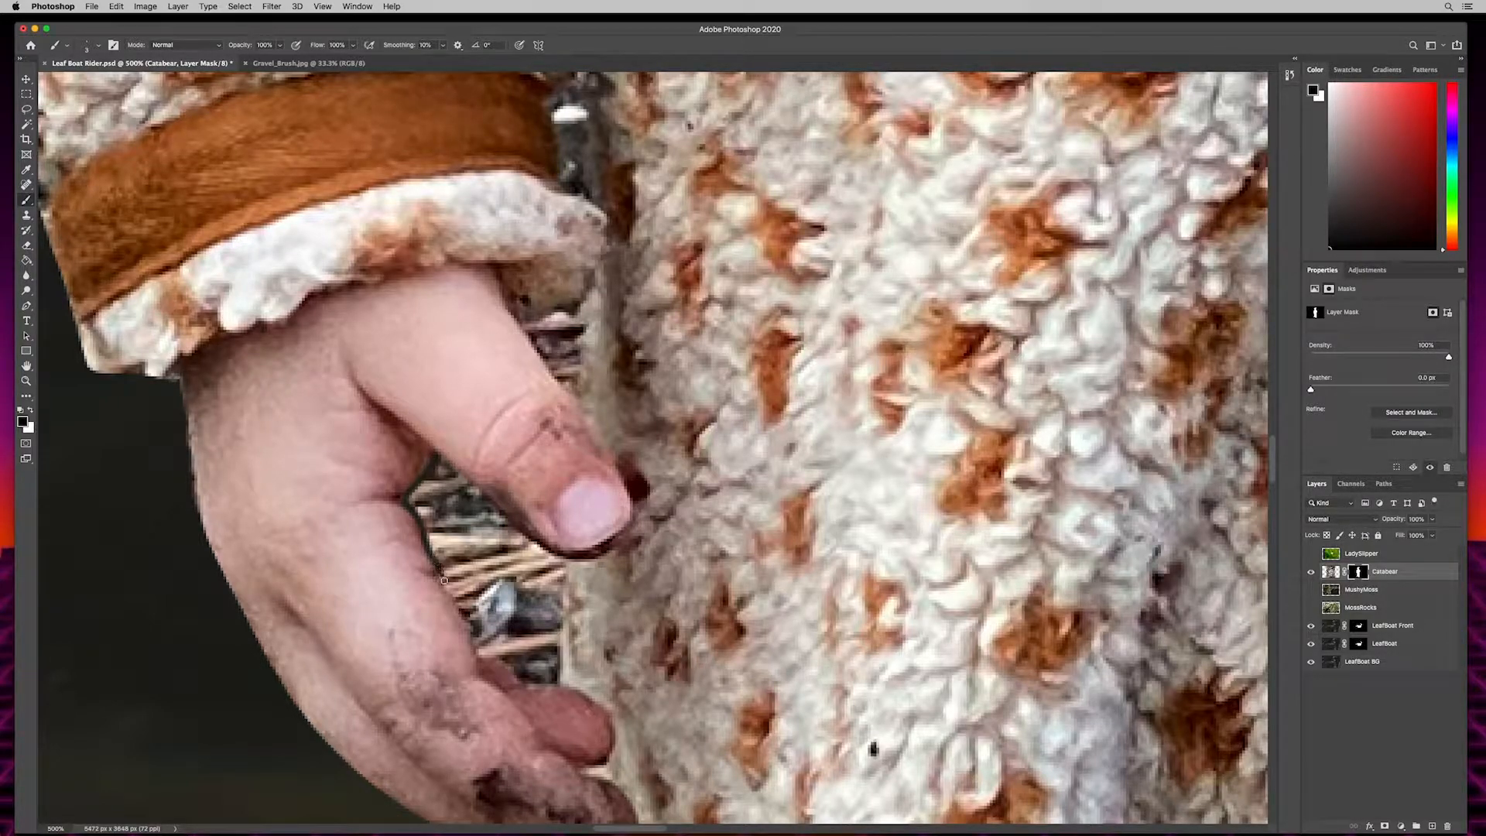
mouse_move(439, 460)
left_mouse_down()
mouse_move(563, 566)
mouse_move(556, 672)
left_mouse_up()
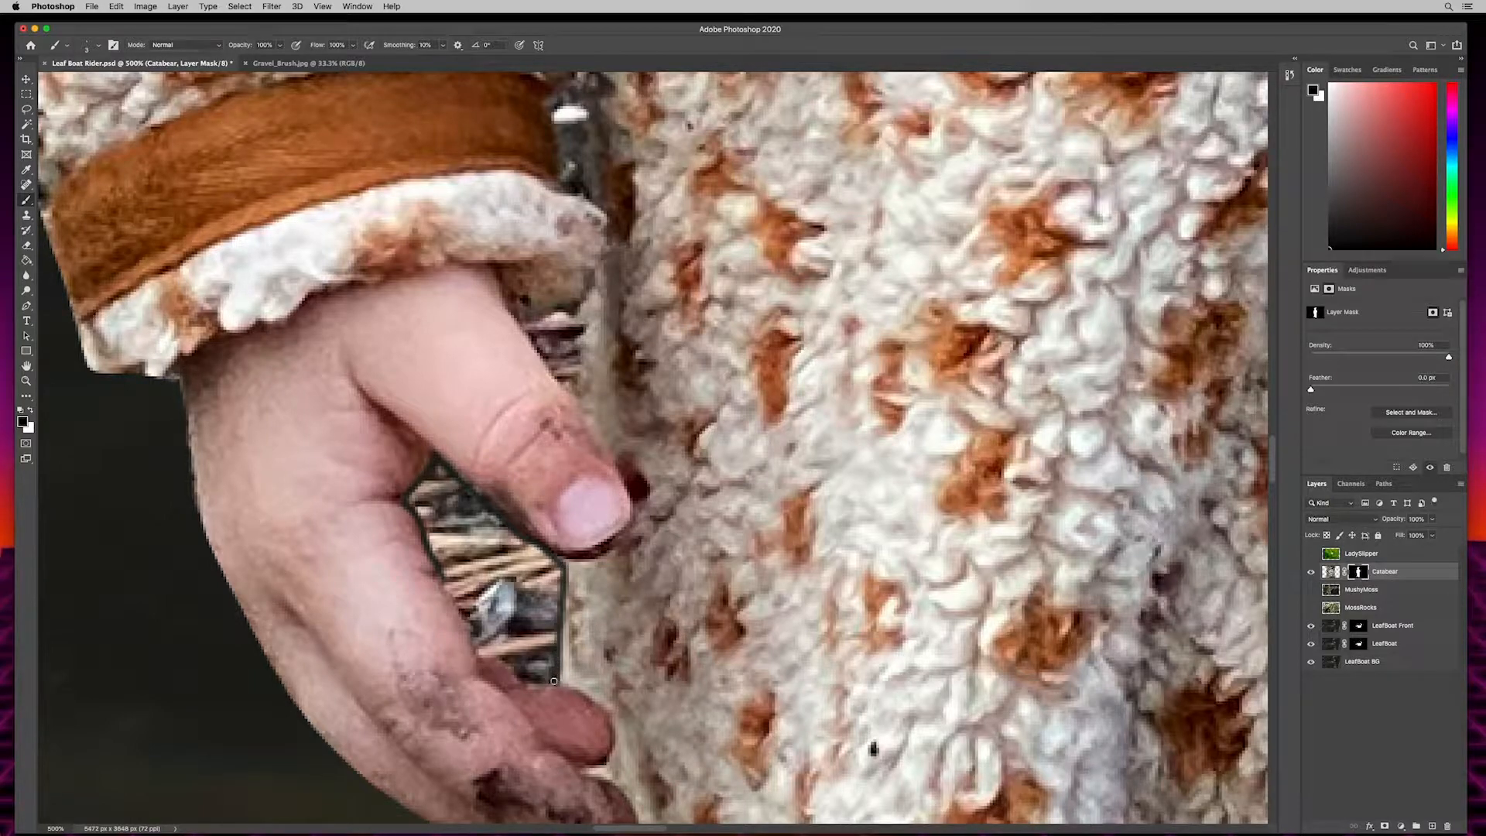
mouse_move(447, 582)
left_mouse_down()
mouse_move(478, 651)
mouse_move(529, 684)
mouse_move(554, 676)
left_mouse_up()
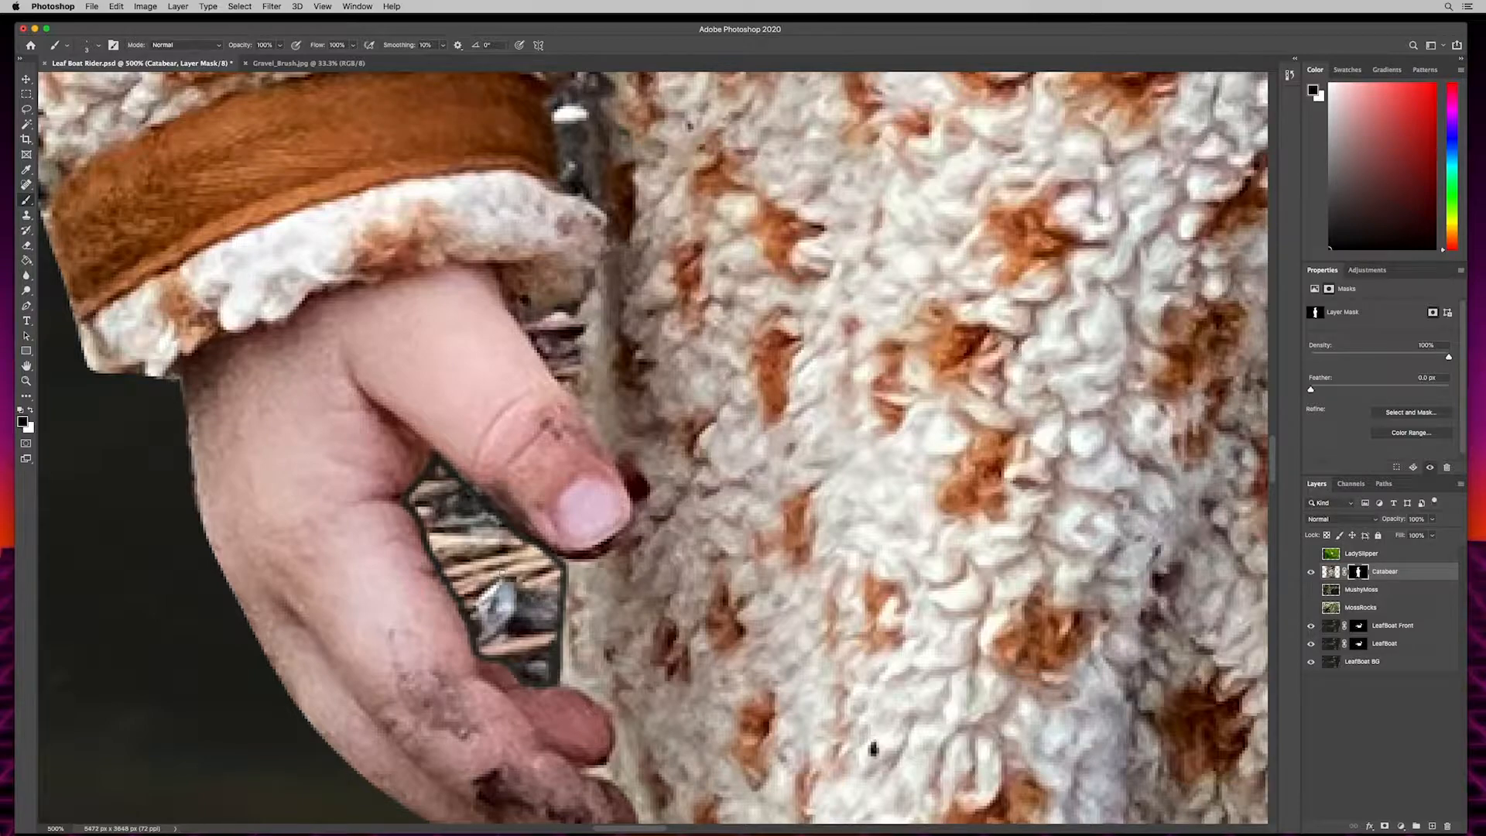
mouse_move(469, 549)
left_mouse_down()
mouse_move(410, 502)
mouse_move(435, 474)
mouse_move(474, 502)
mouse_move(550, 646)
mouse_move(503, 638)
mouse_move(430, 503)
mouse_move(447, 566)
mouse_move(538, 659)
mouse_move(493, 577)
mouse_move(494, 536)
mouse_move(550, 573)
mouse_move(489, 540)
mouse_move(483, 641)
mouse_move(518, 550)
mouse_move(444, 552)
mouse_move(458, 510)
mouse_move(548, 668)
left_mouse_up()
mouse_move(562, 371)
left_mouse_down()
mouse_move(511, 523)
mouse_move(532, 475)
mouse_move(521, 425)
mouse_move(514, 448)
mouse_move(534, 475)
mouse_move(518, 457)
left_mouse_up()
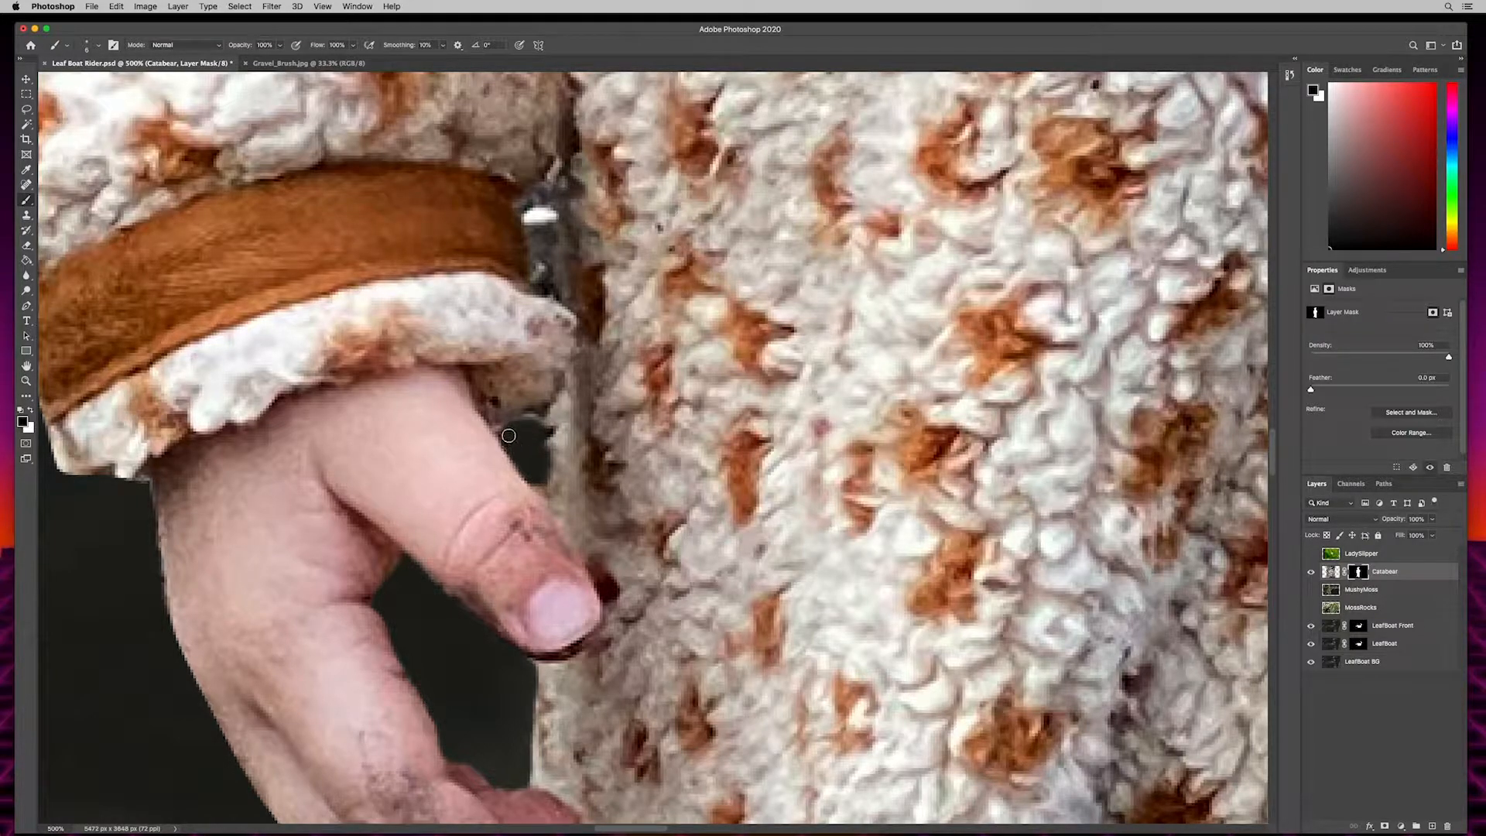
- Paint black on the Catabear mask to remove the background showing between the child's sleeve and body, up to the inner elbow
left_click_drag(658, 348, 628, 549)
mouse_move(503, 453)
left_mouse_down()
mouse_move(513, 490)
mouse_move(498, 426)
mouse_move(521, 495)
mouse_move(508, 422)
mouse_move(493, 426)
mouse_move(513, 424)
mouse_move(497, 421)
mouse_move(514, 399)
mouse_move(501, 408)
mouse_move(515, 415)
mouse_move(521, 496)
mouse_move(507, 469)
left_mouse_up()
scroll(495, 467, "up", 8)
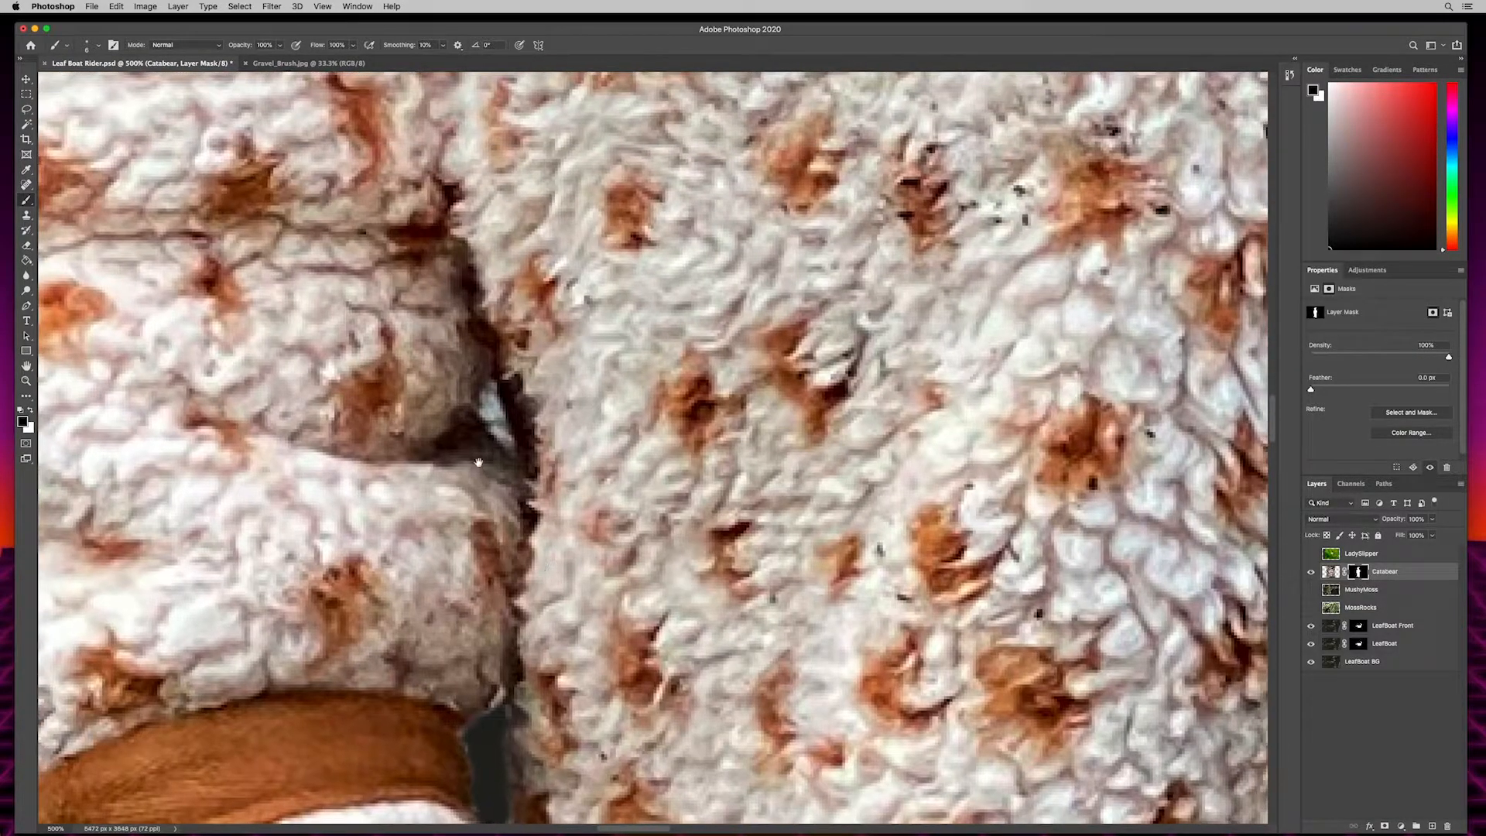
mouse_move(497, 390)
left_mouse_down()
mouse_move(488, 413)
mouse_move(503, 441)
mouse_move(503, 414)
mouse_move(485, 410)
mouse_move(507, 445)
mouse_move(493, 424)
left_mouse_up()
scroll(494, 424, "down", 10)
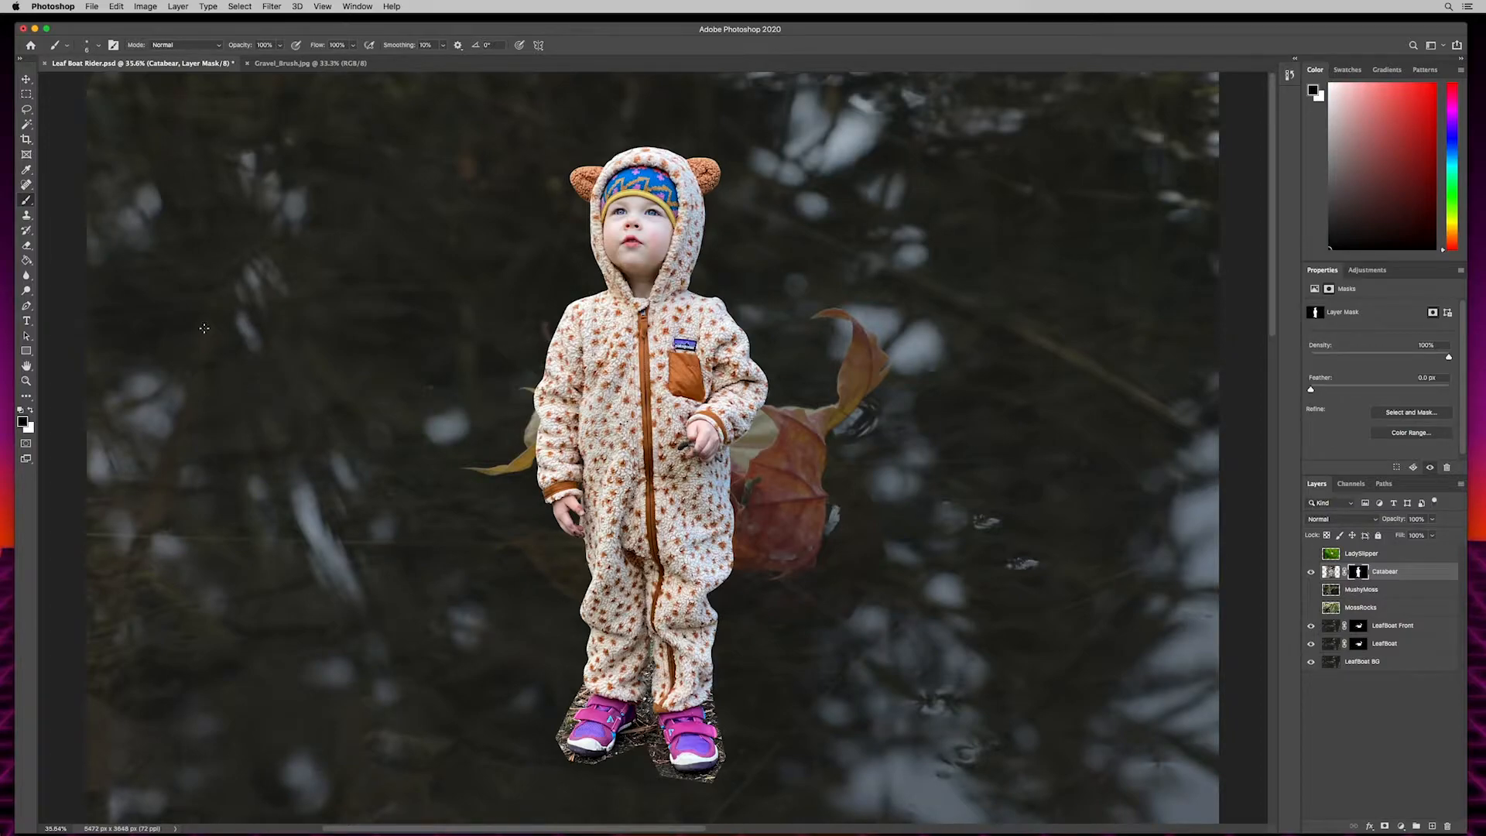
- Scale the Catabear layer down to about 42% using transform controls and position the child over the middle of the leaf boat
left_click(26, 79)
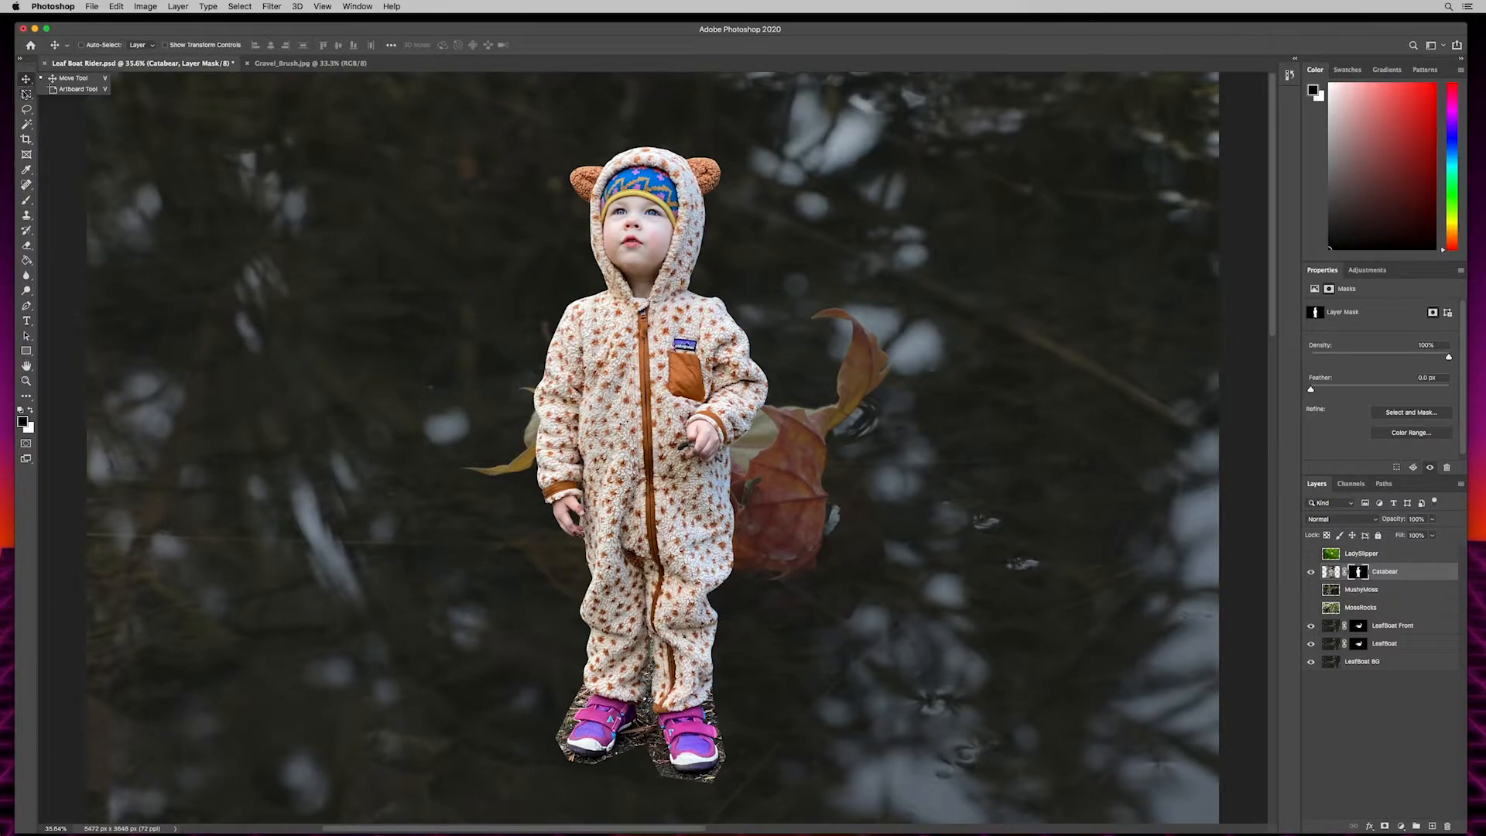
left_click(380, 306)
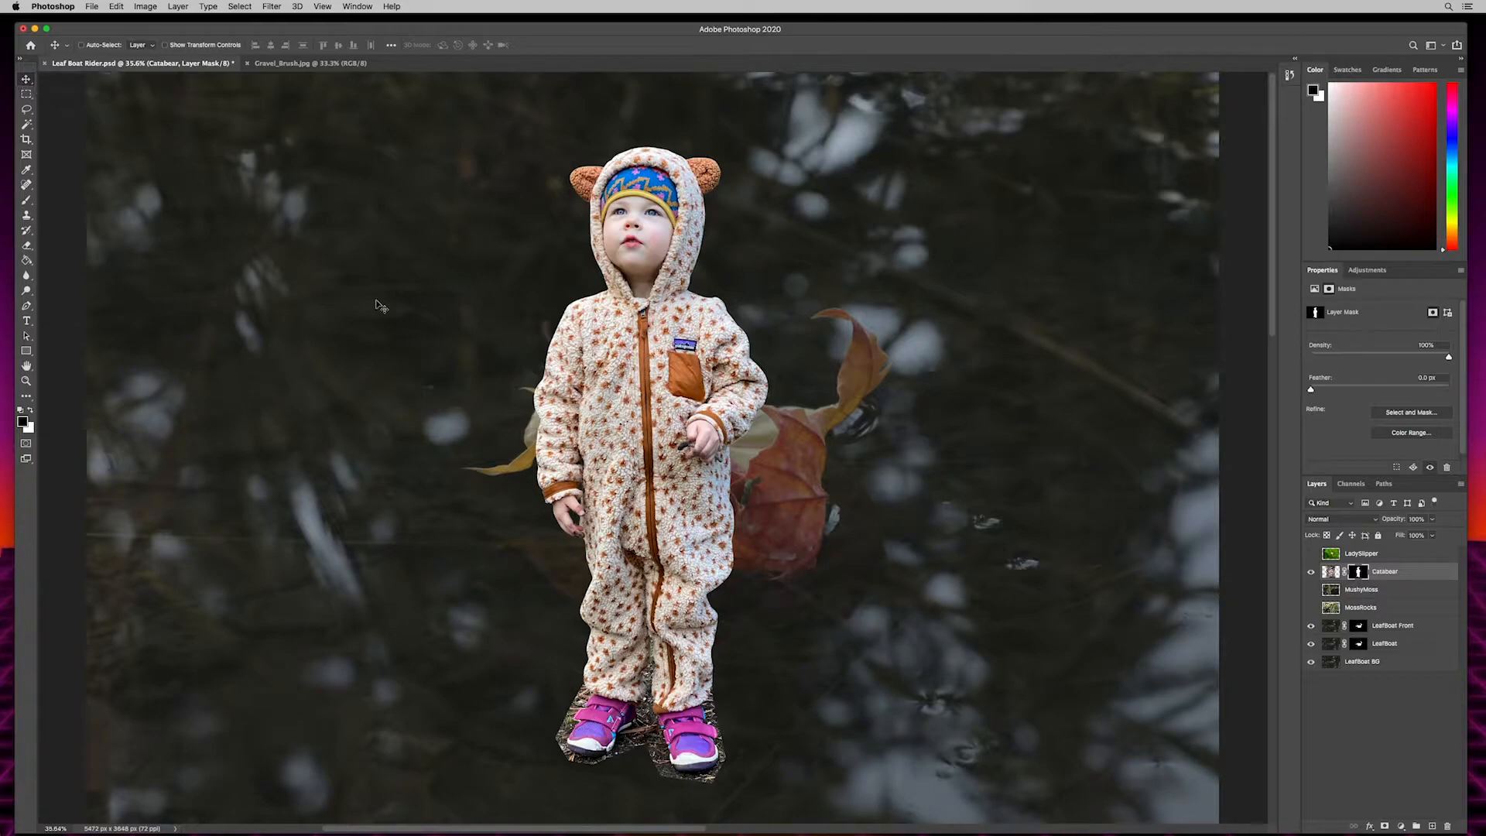
left_click(166, 45)
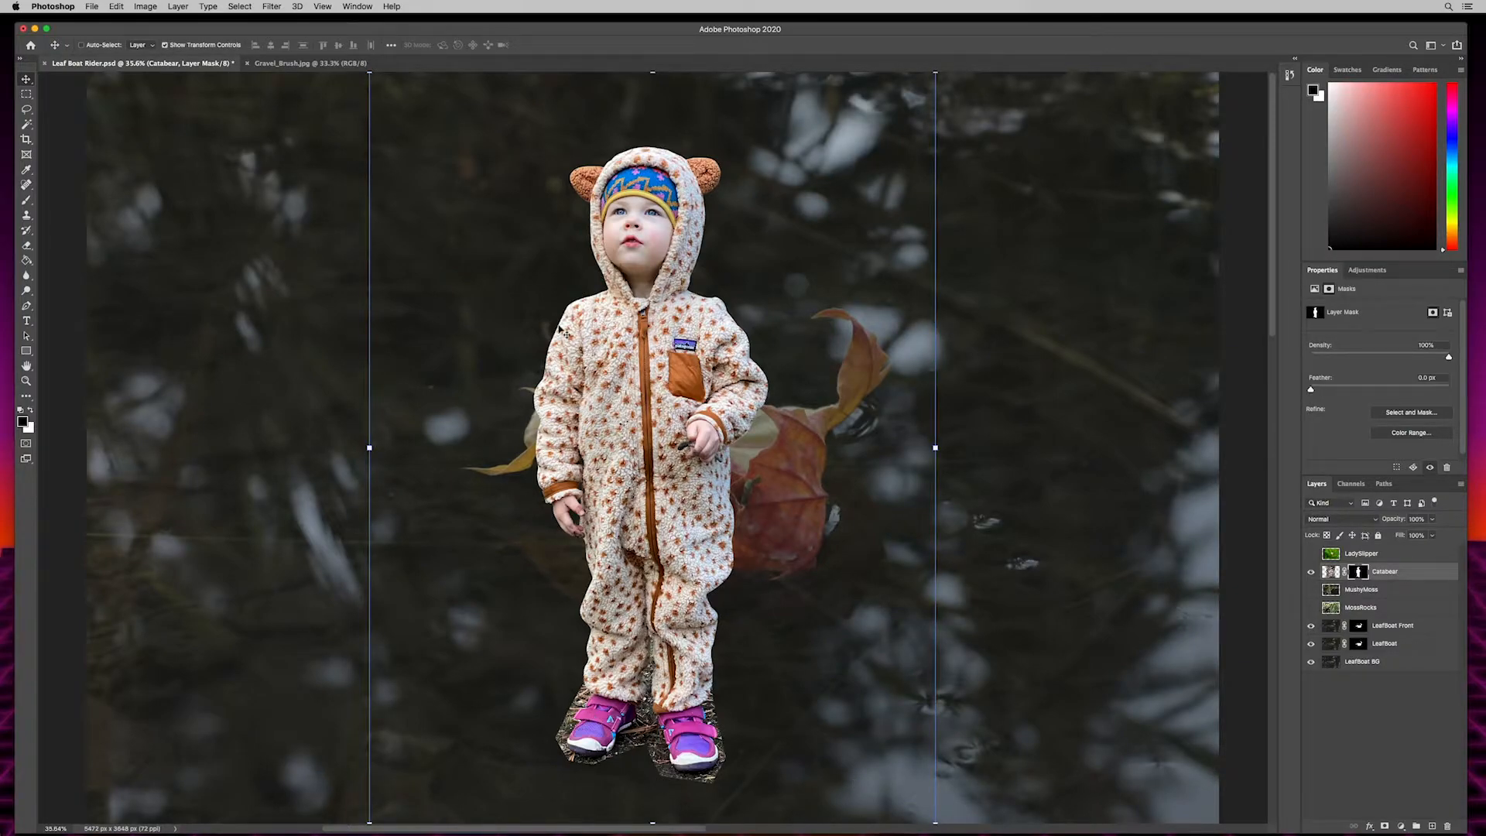
key("super+minus")
key("super+minus")
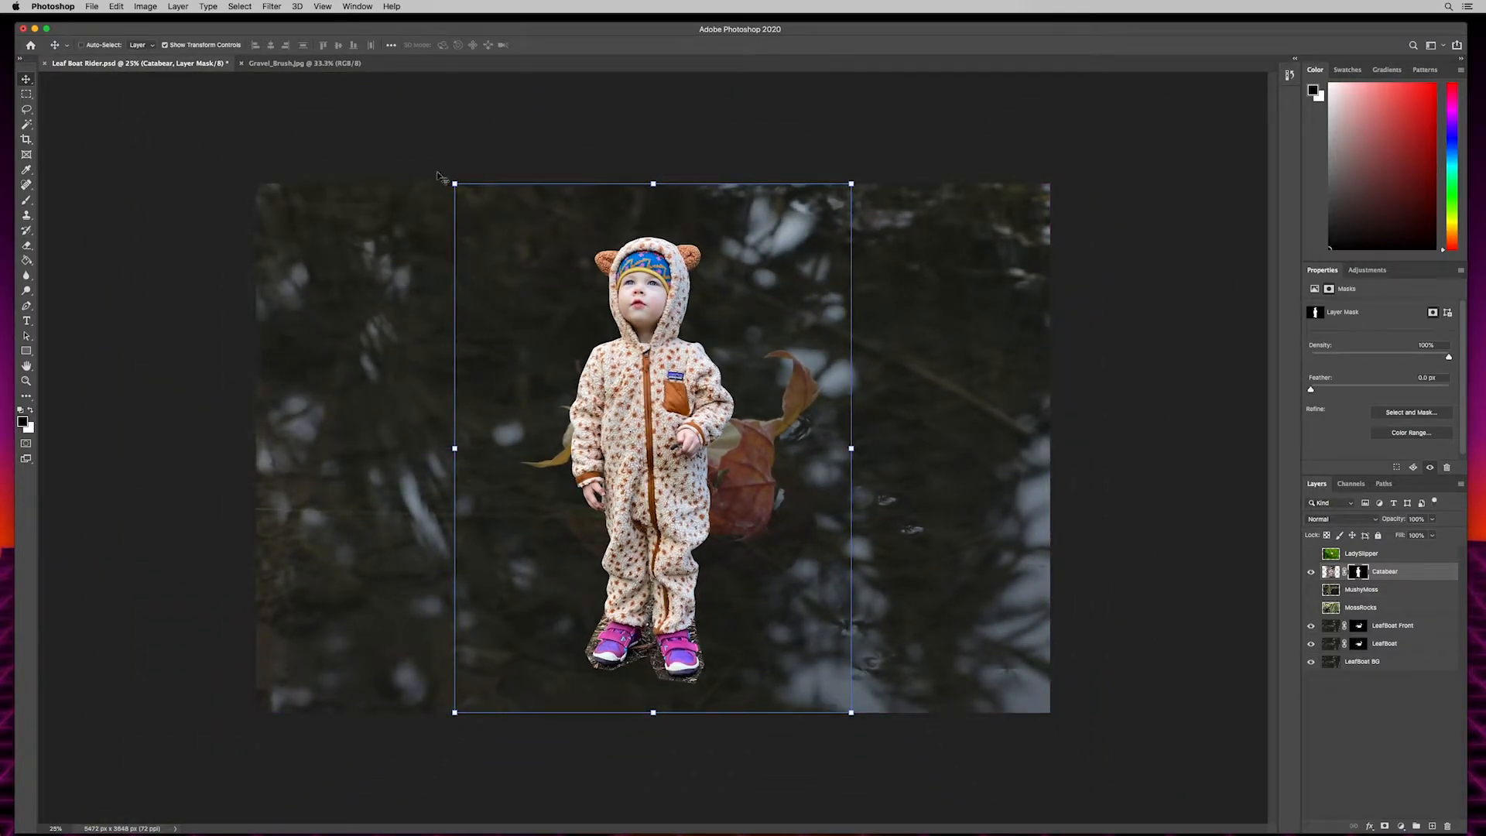
left_click_drag(455, 187, 659, 455)
left_click_drag(739, 593, 703, 413)
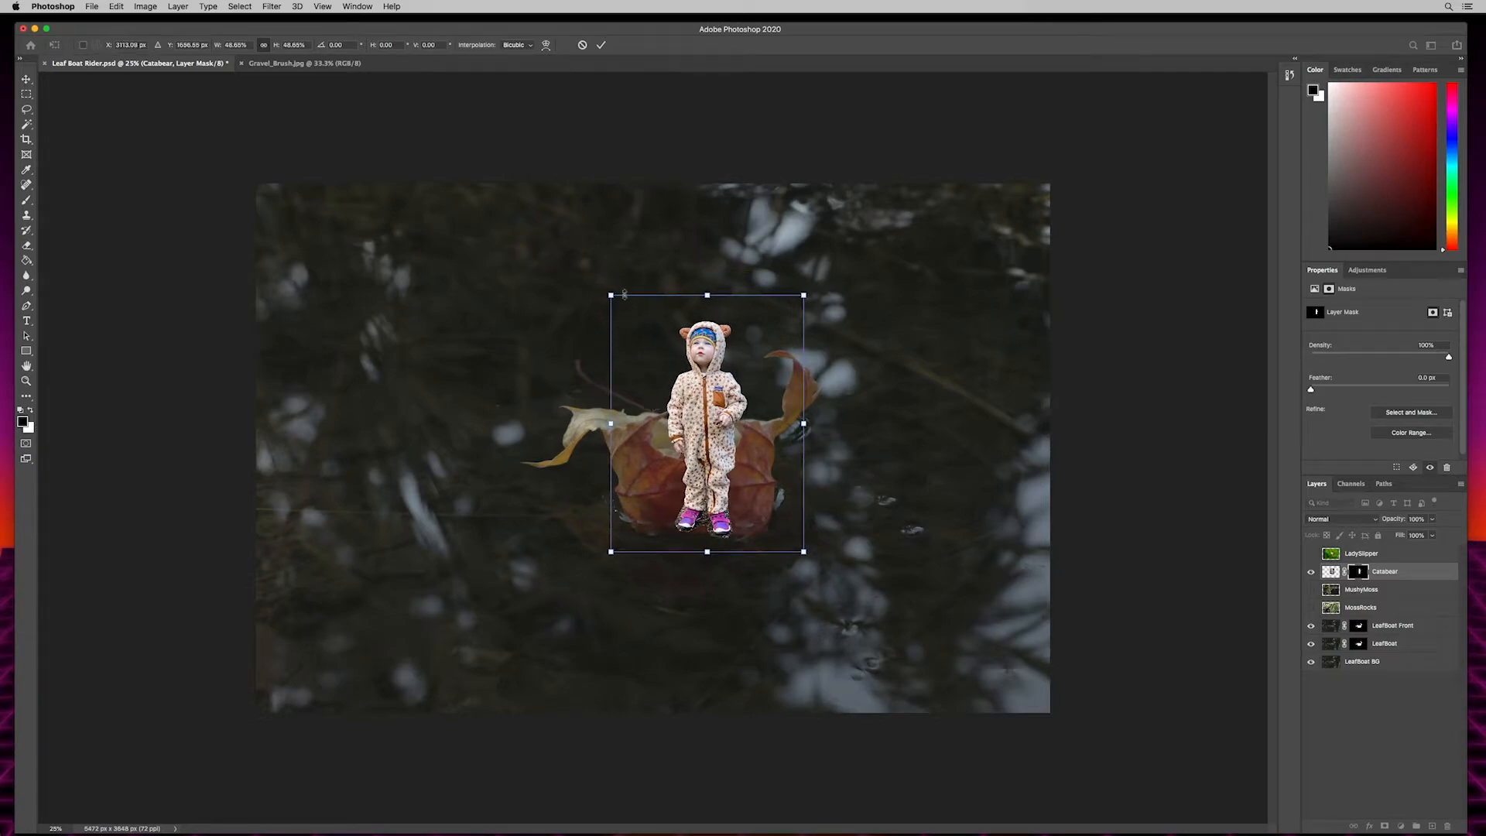
left_click_drag(611, 295, 638, 325)
left_click_drag(718, 454, 696, 448)
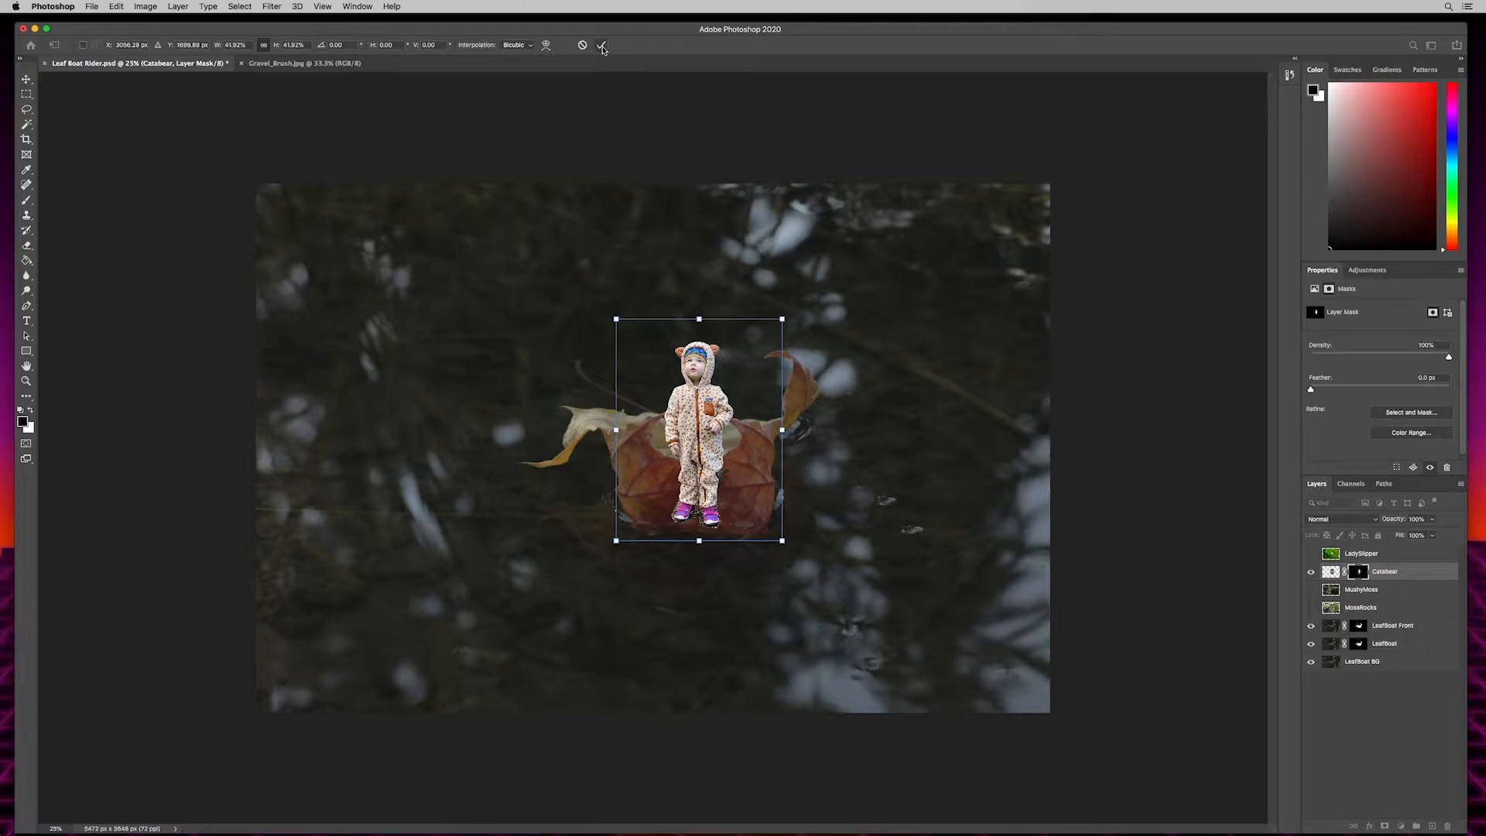
key("Return")
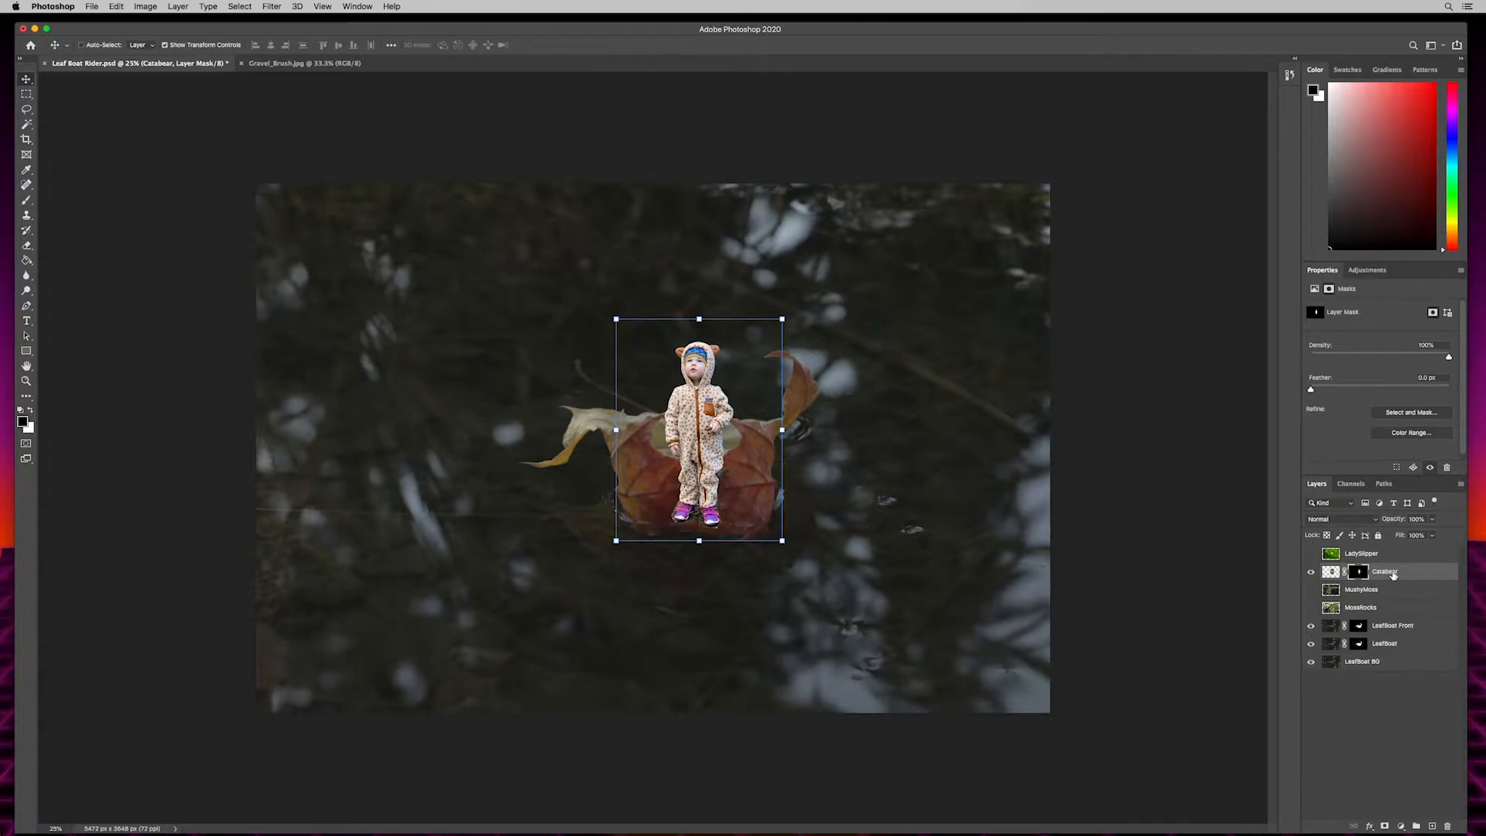
- Place the Catabear layer between LeafBoat Front and LeafBoat, and nudge the child slightly left and up inside the leaf
left_click_drag(1392, 573, 1385, 637)
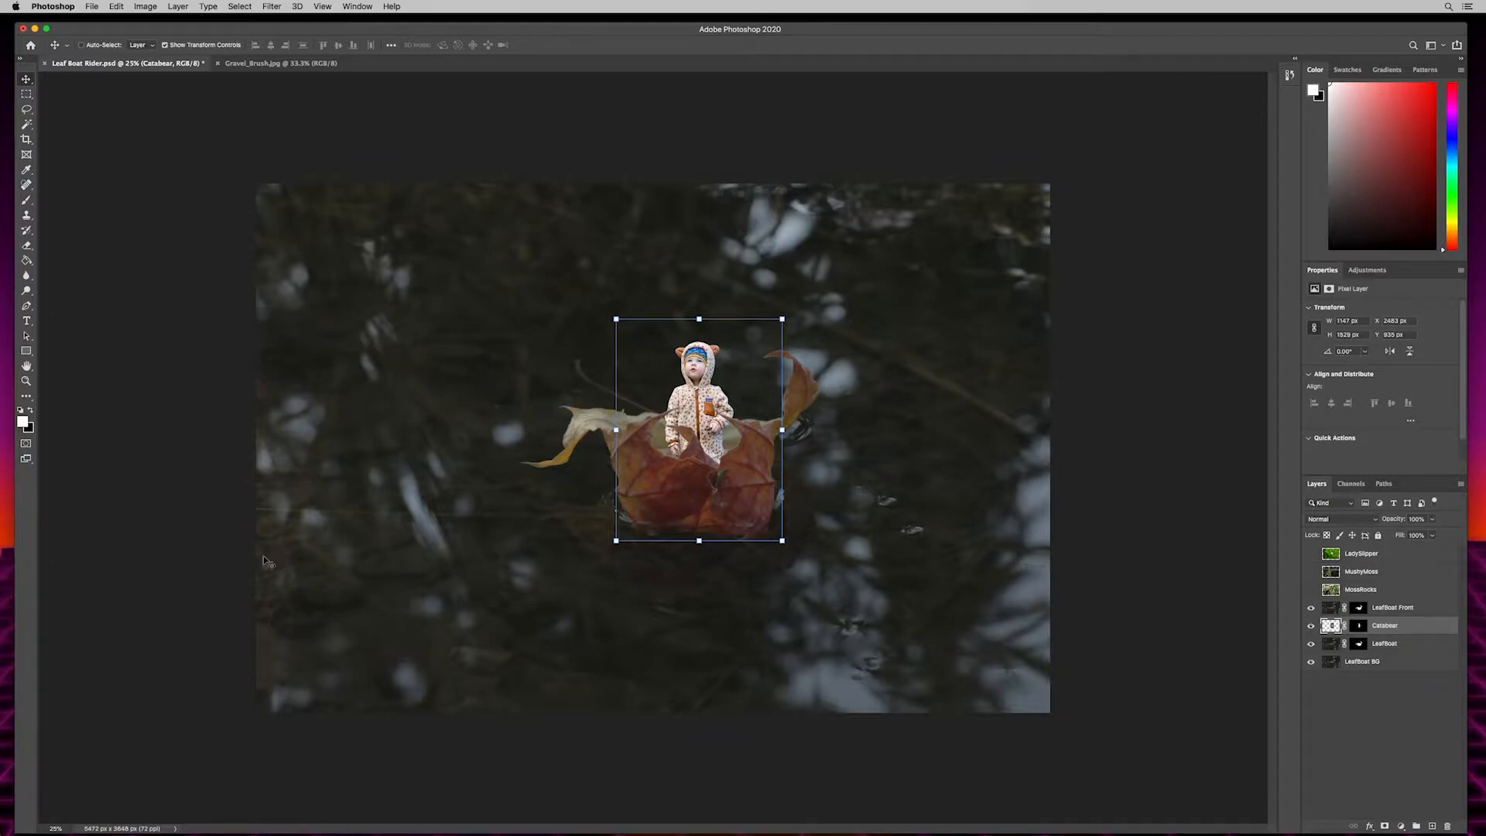
key("super+plus")
key("super+plus")
key("super+plus")
key("super+minus")
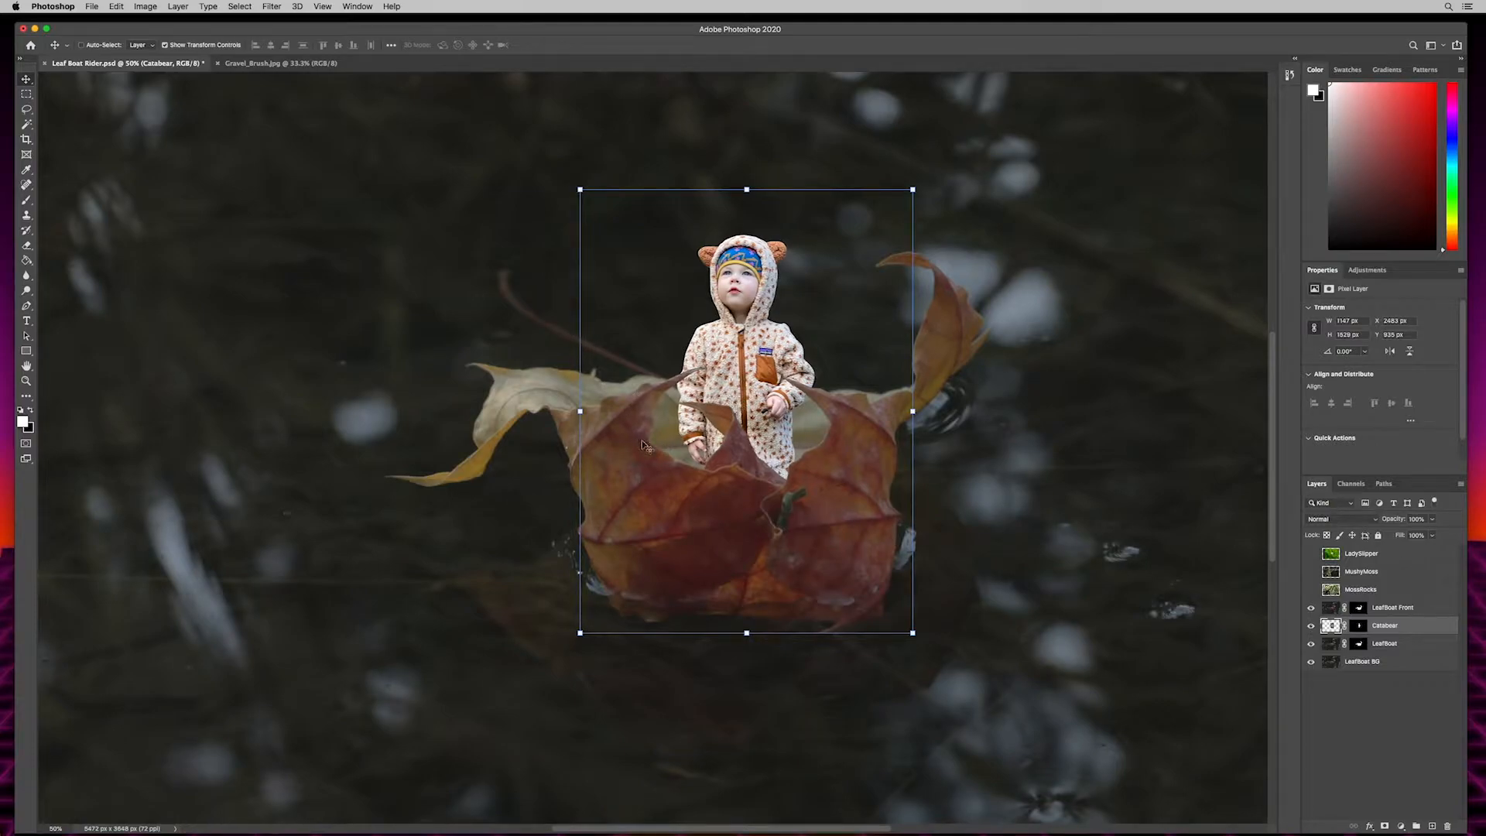
key("Left")
key("Left")
key("Left")
key("Left")
key("Left")
key("Left")
key("Left")
key("Left")
key("Left")
key("Left")
key("Left")
key("Left")
key("Up")
key("Up")
key("Up")
key("Up")
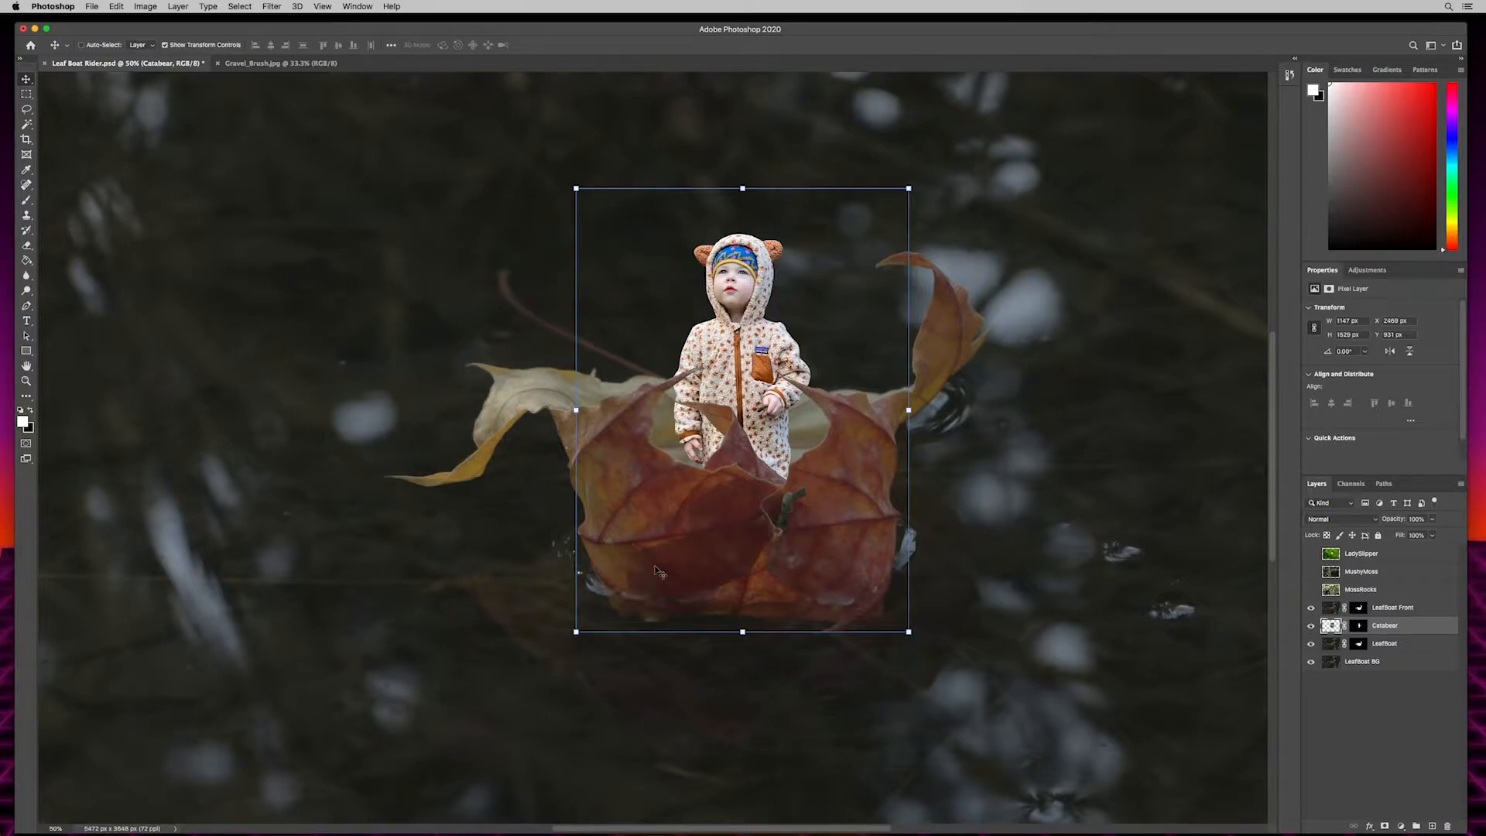
- Turn off the transform controls, and show and select the MossRocks layer
key("super+minus")
key("super+minus")
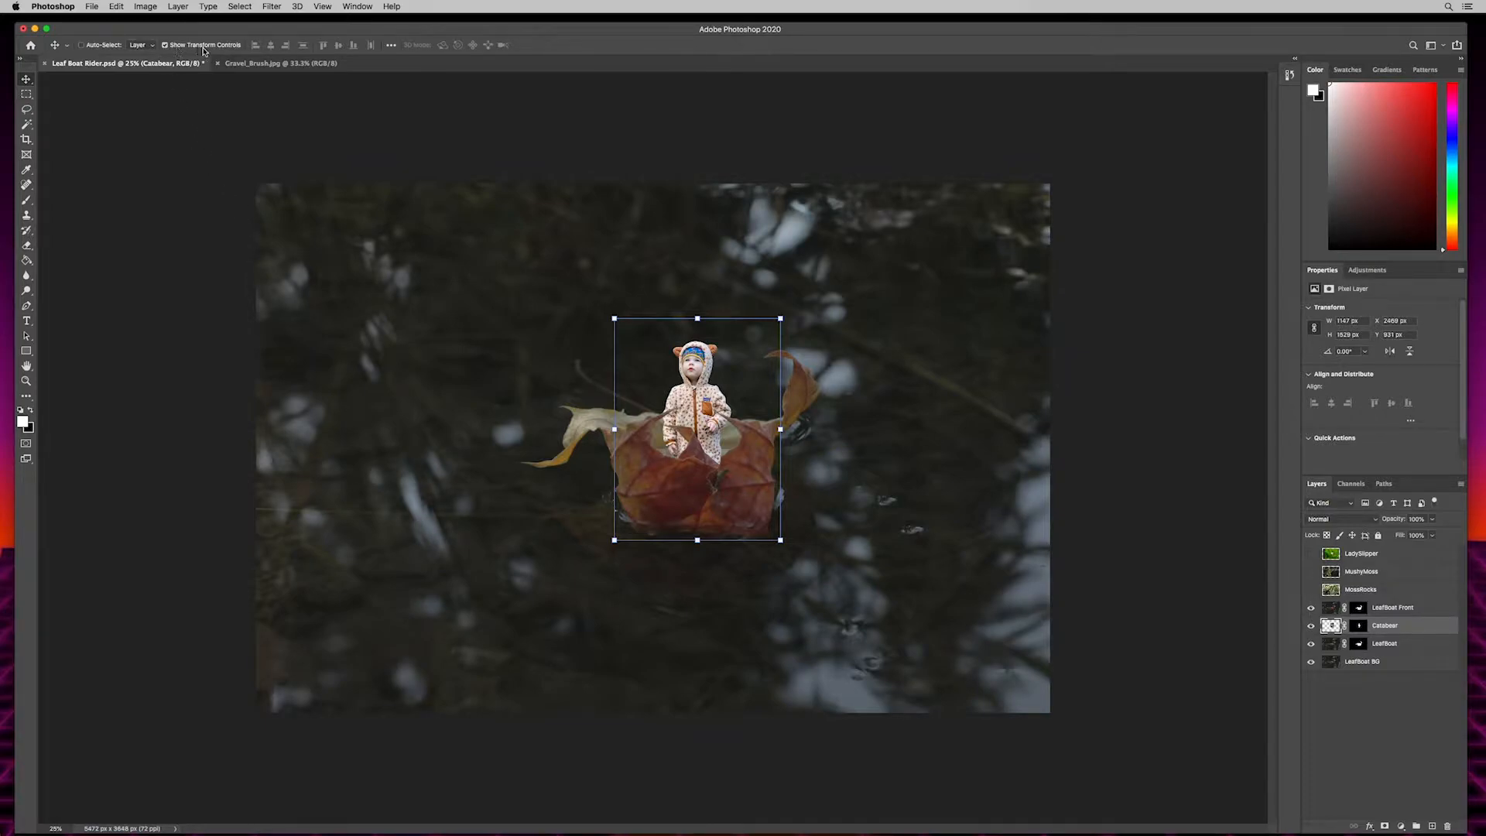
left_click(165, 46)
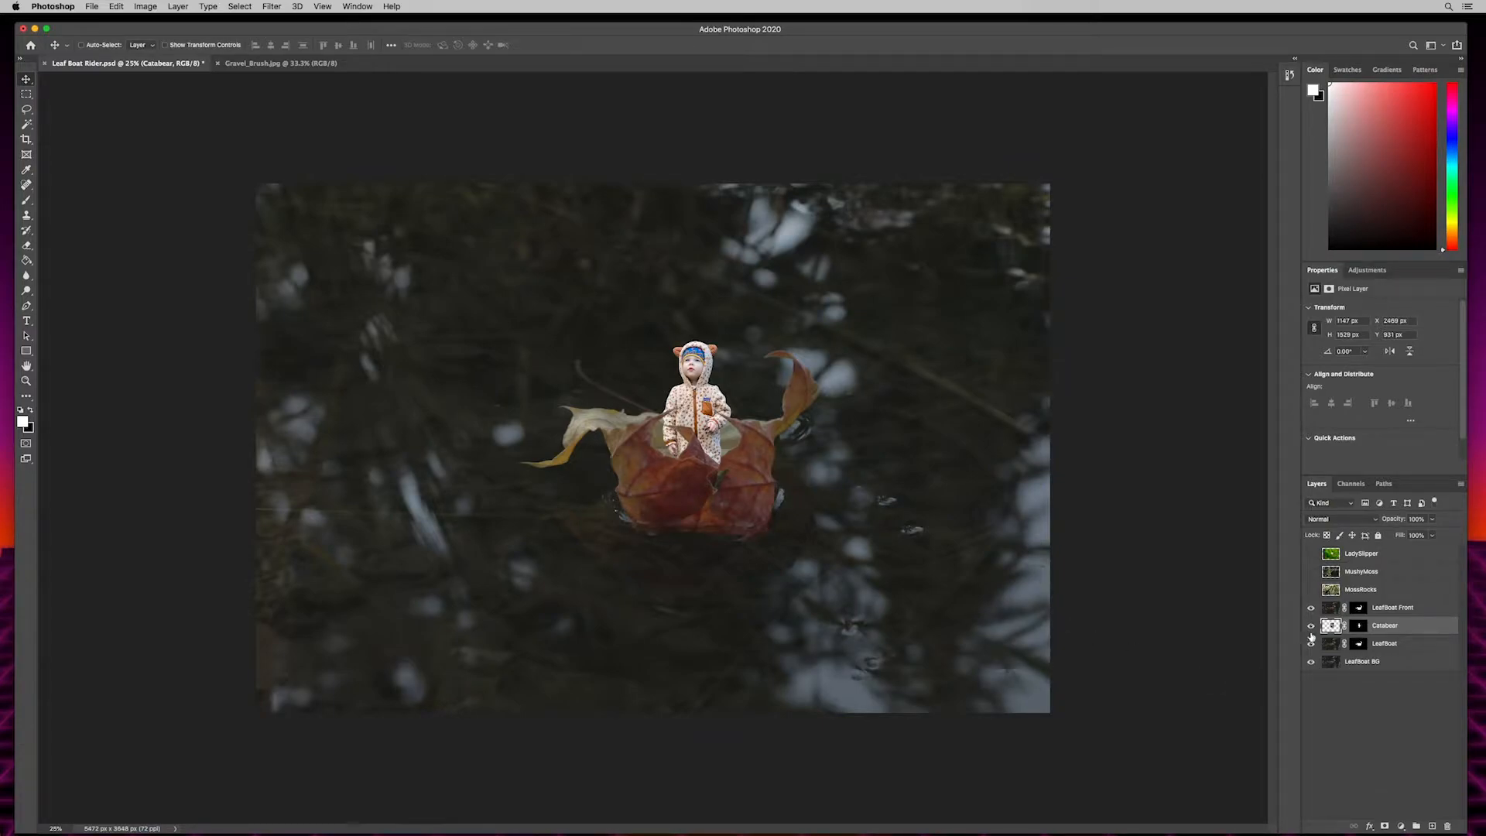
left_click(1310, 590)
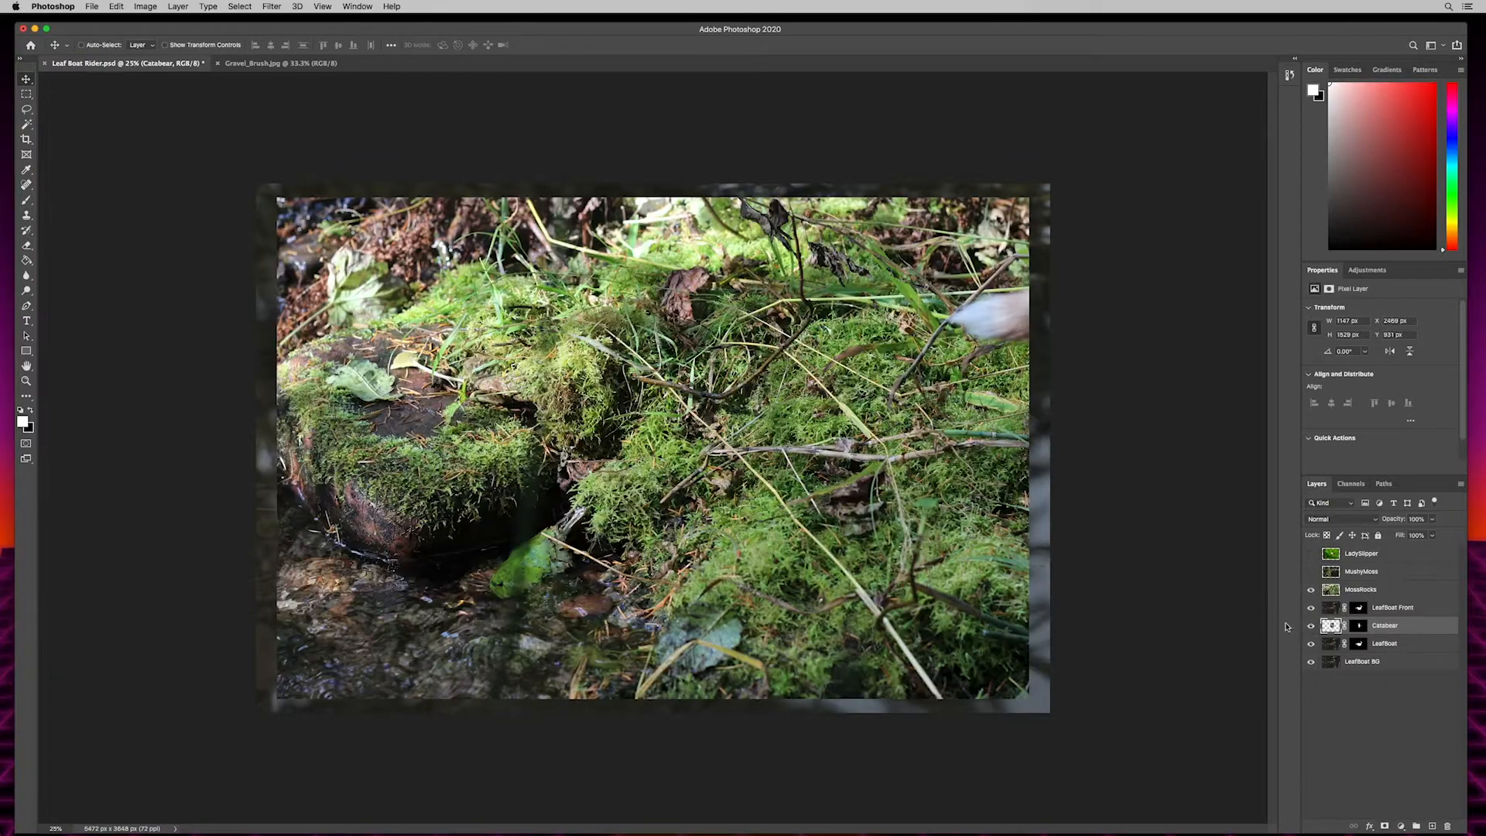
left_click(1360, 592)
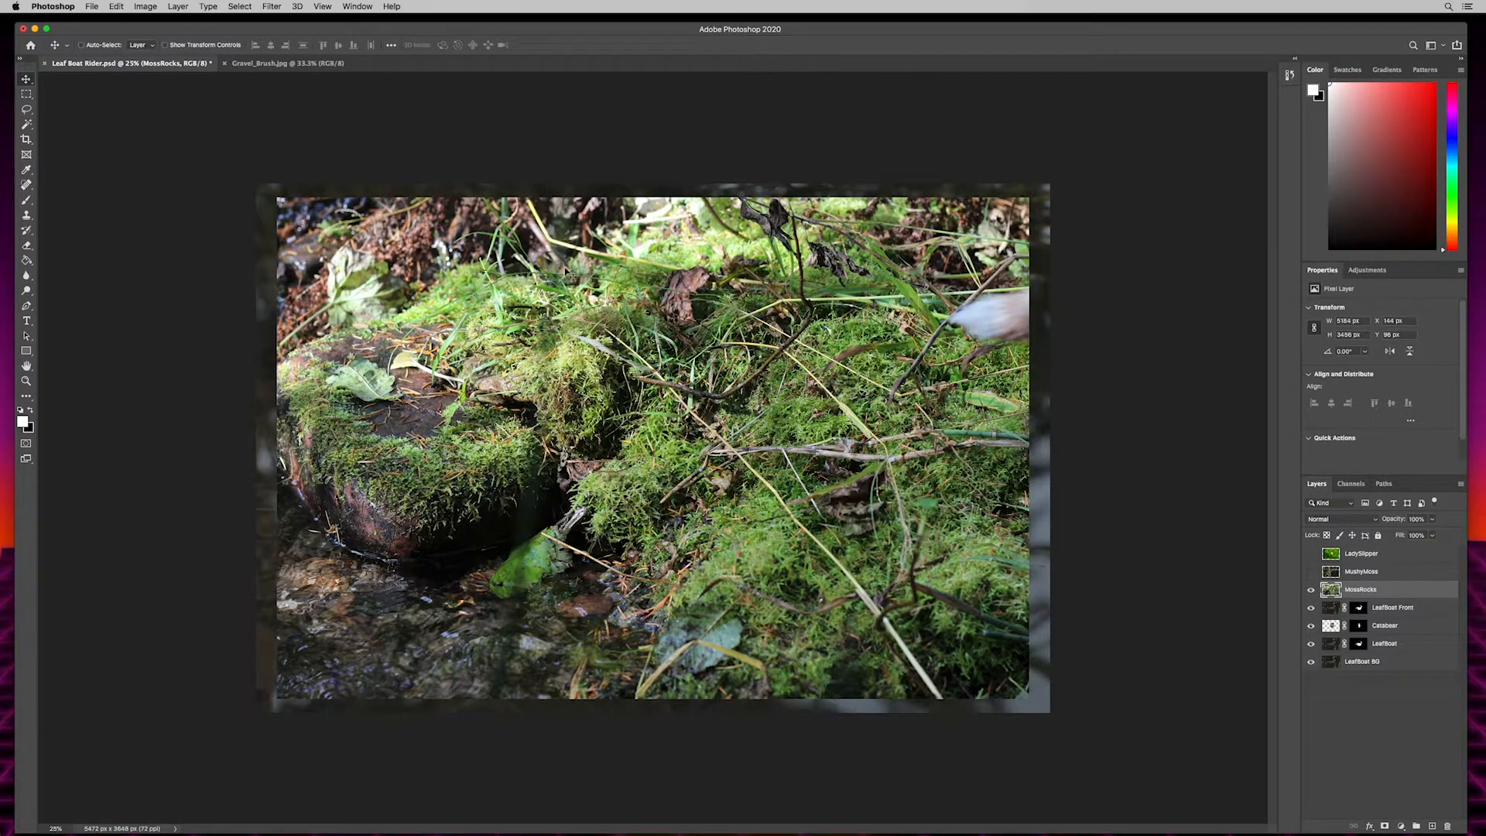
- Try moving MossRocks down and picking the child's layer on the canvas with Auto-Select, and reselect MossRocks
left_click_drag(685, 274, 631, 534)
left_click(82, 45)
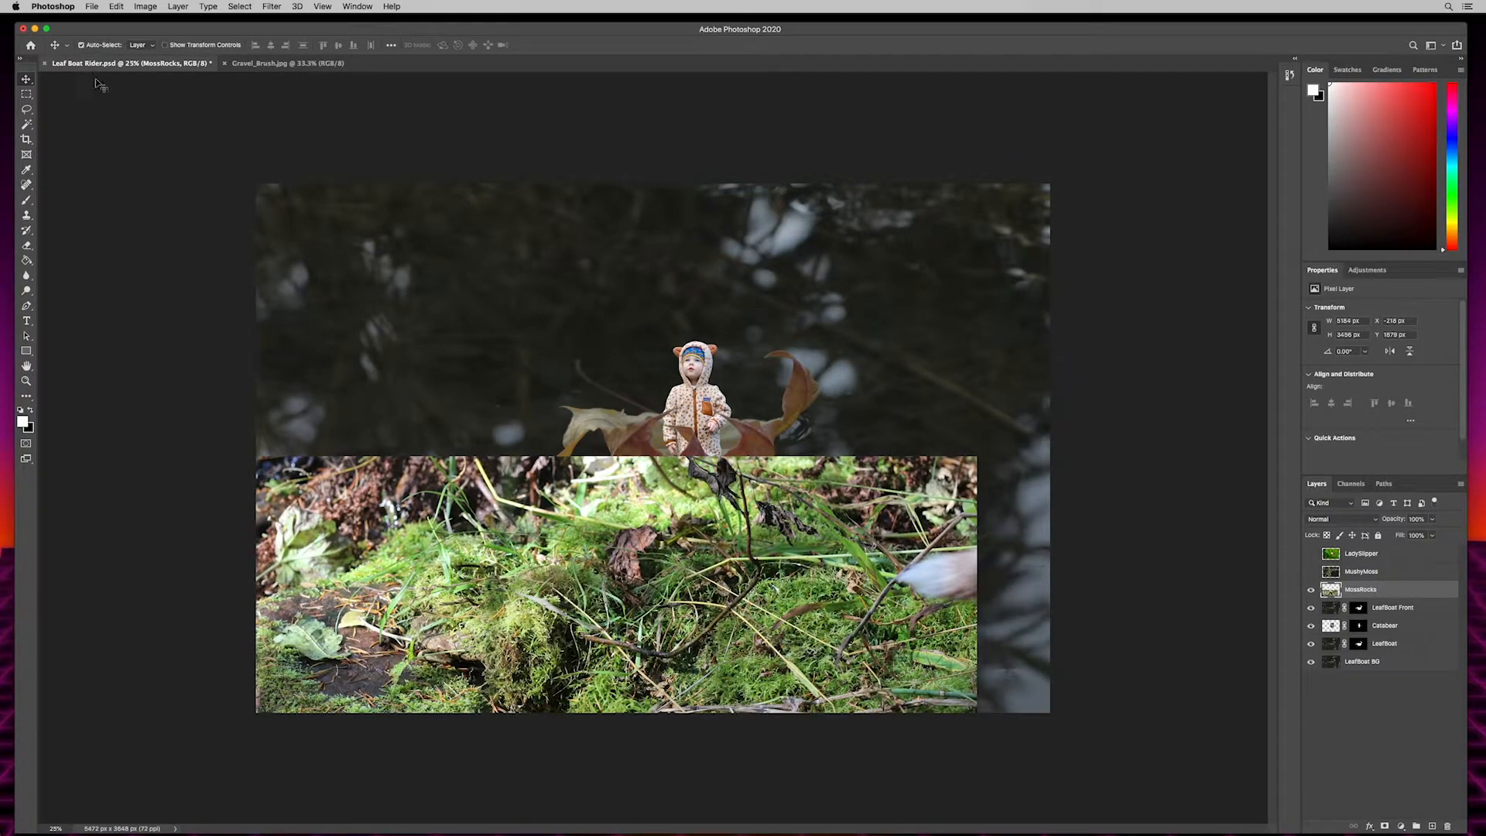
left_click(699, 352)
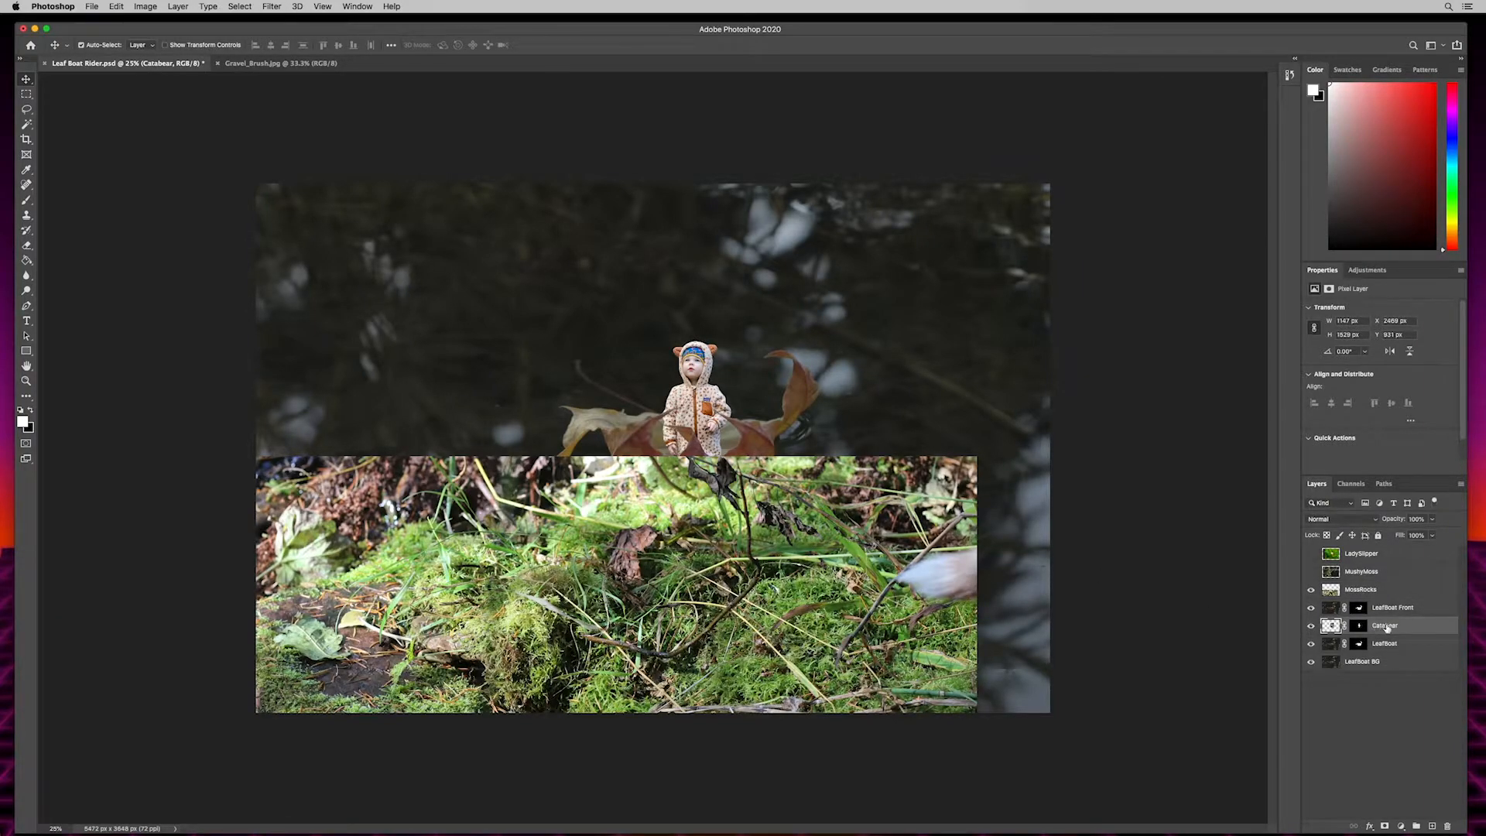
left_click(1376, 590)
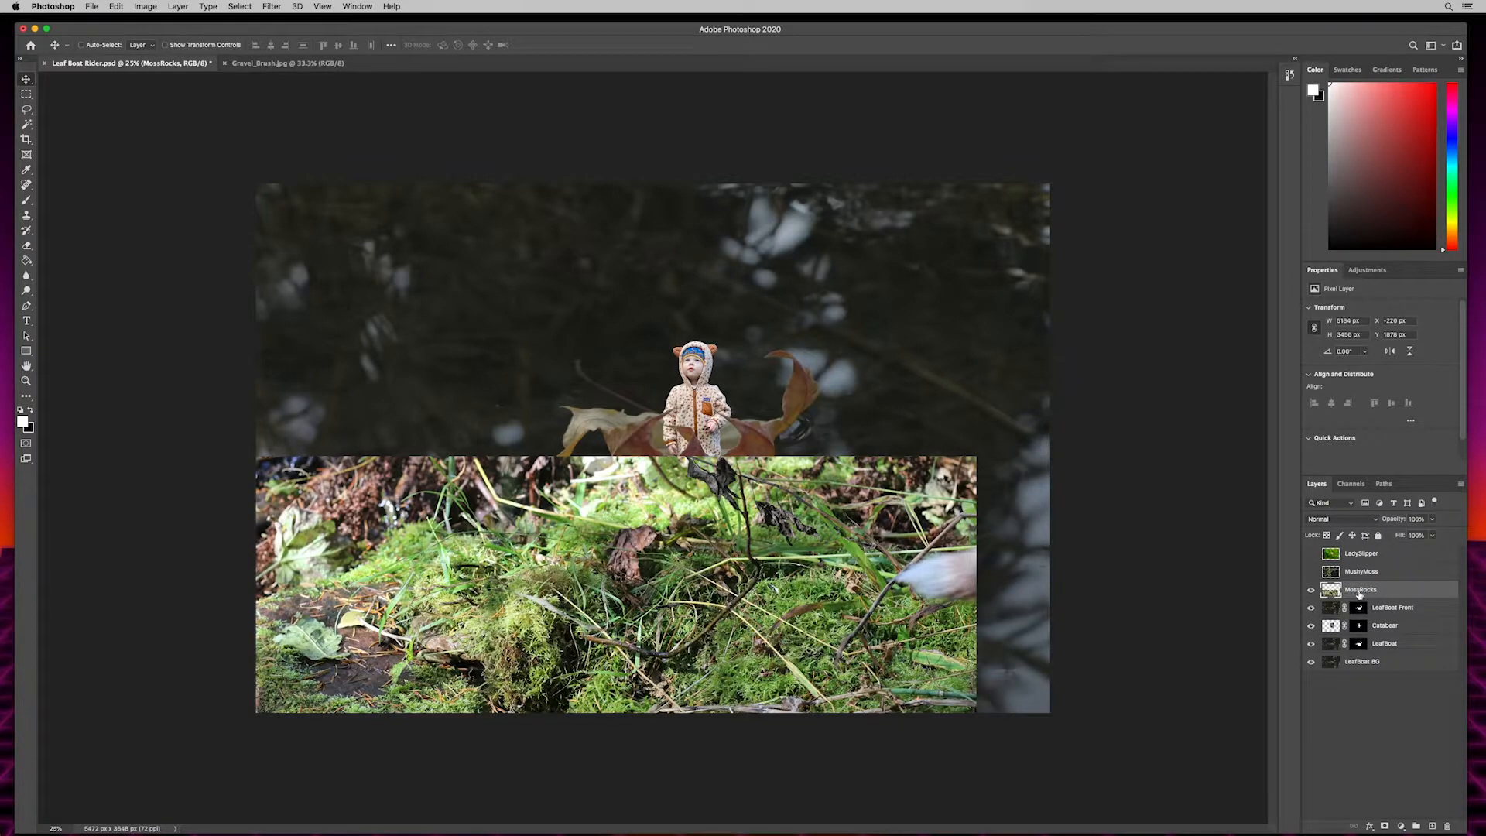
- Move the MossRocks layer so the mossy rock and its water fill the image's upper-right corner
left_click_drag(364, 650, 580, 414)
left_click_drag(506, 599, 680, 418)
left_click_drag(682, 511, 776, 402)
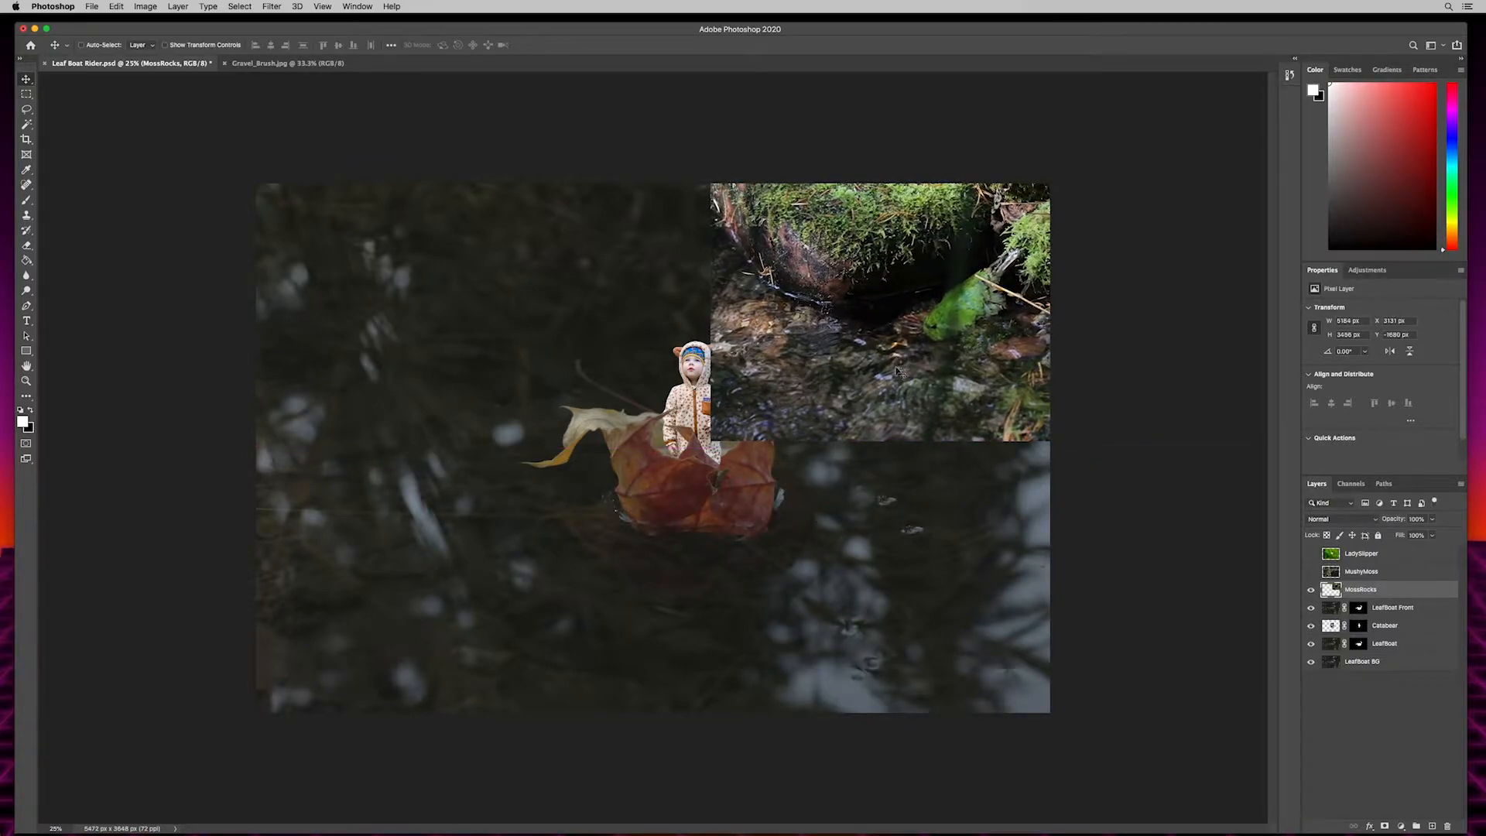
left_click_drag(922, 325, 902, 332)
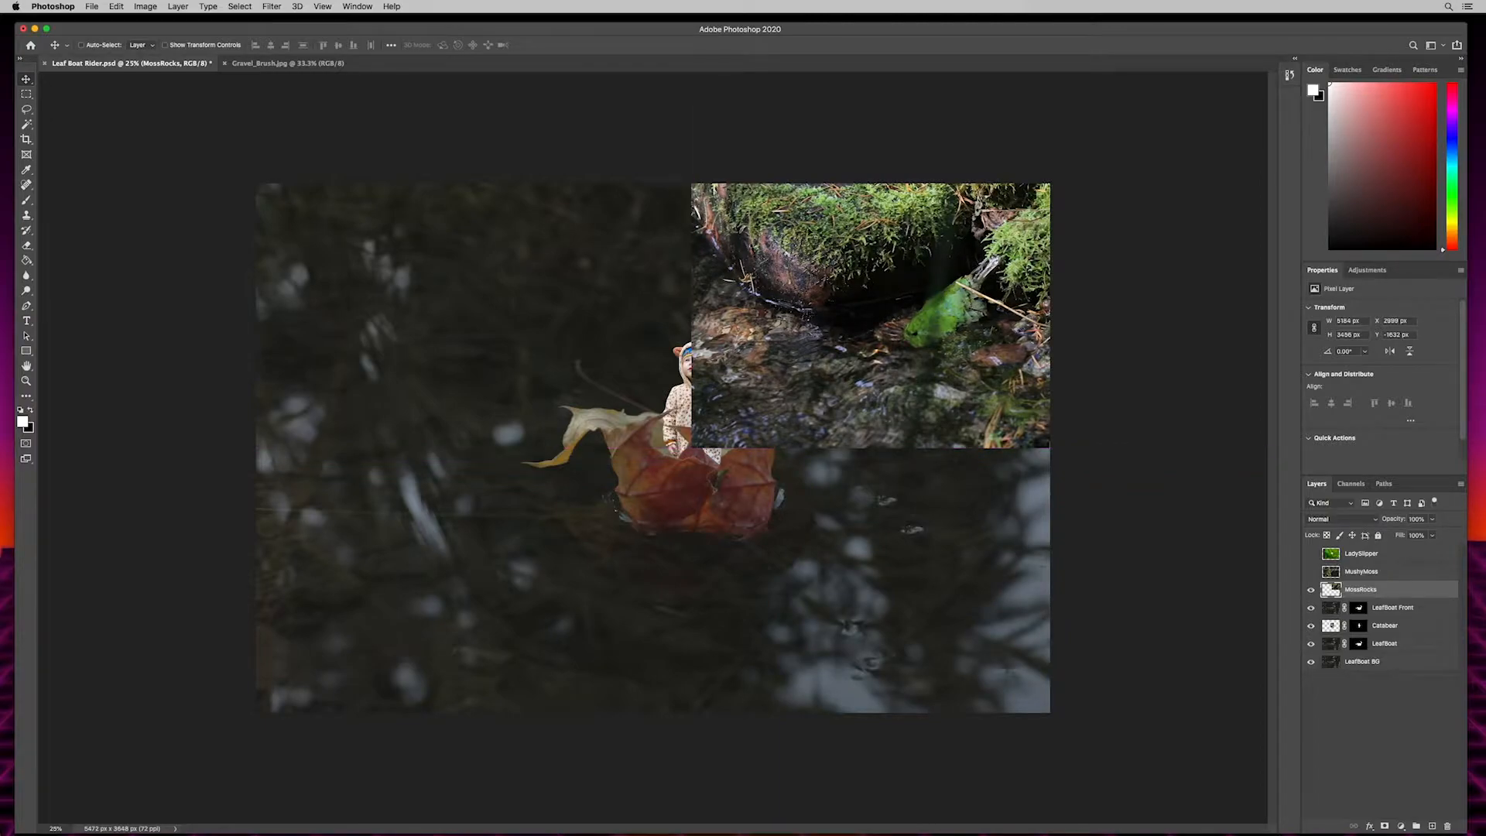
mouse_move(840, 288)
left_mouse_down()
mouse_move(822, 288)
mouse_move(862, 286)
mouse_move(864, 272)
left_mouse_up()
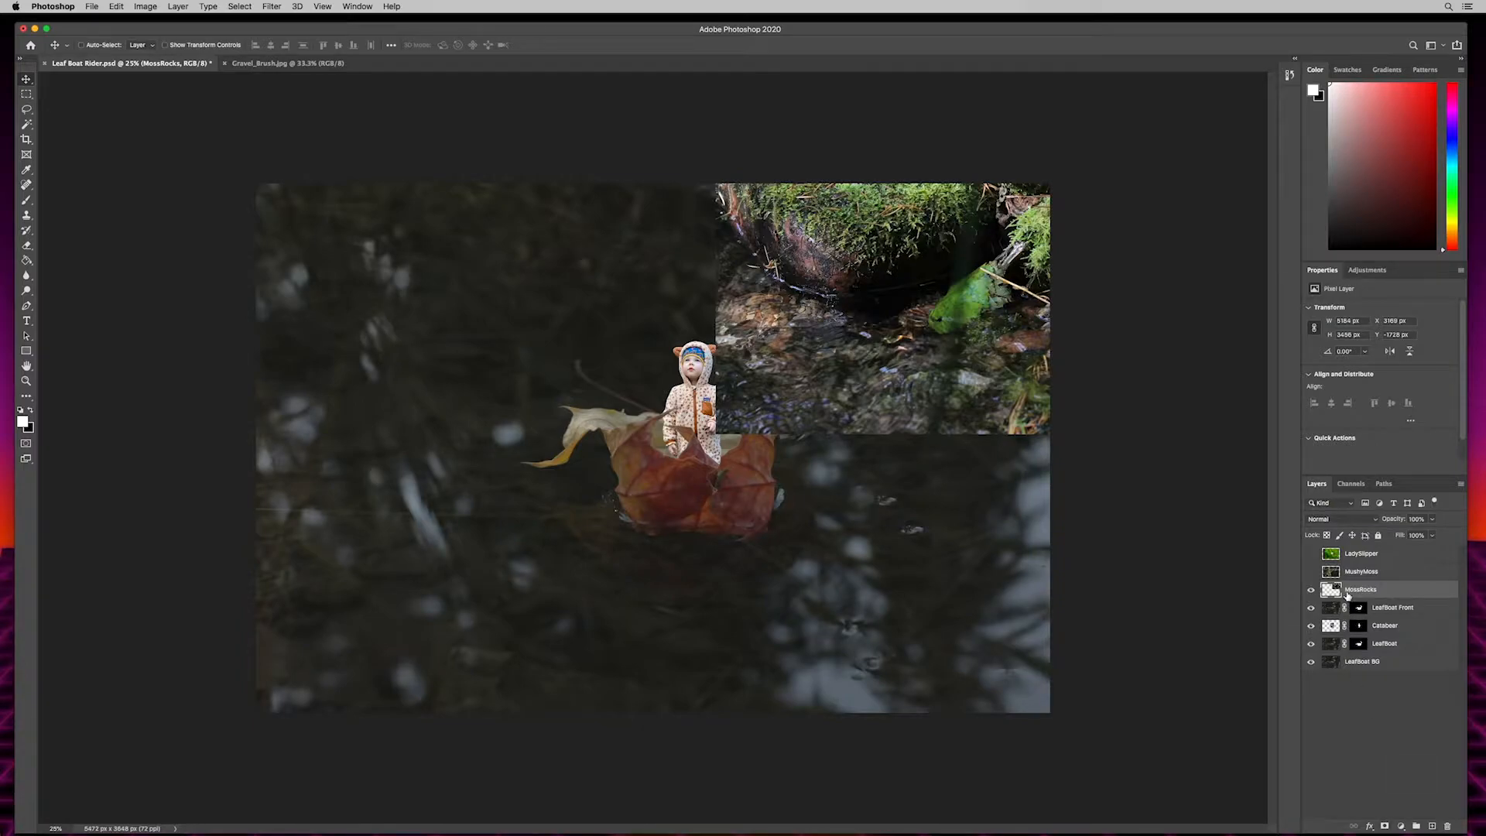
- Add a layer mask to MossRocks and paint its lower water edge black with a soft 700 px brush
left_click(1386, 827)
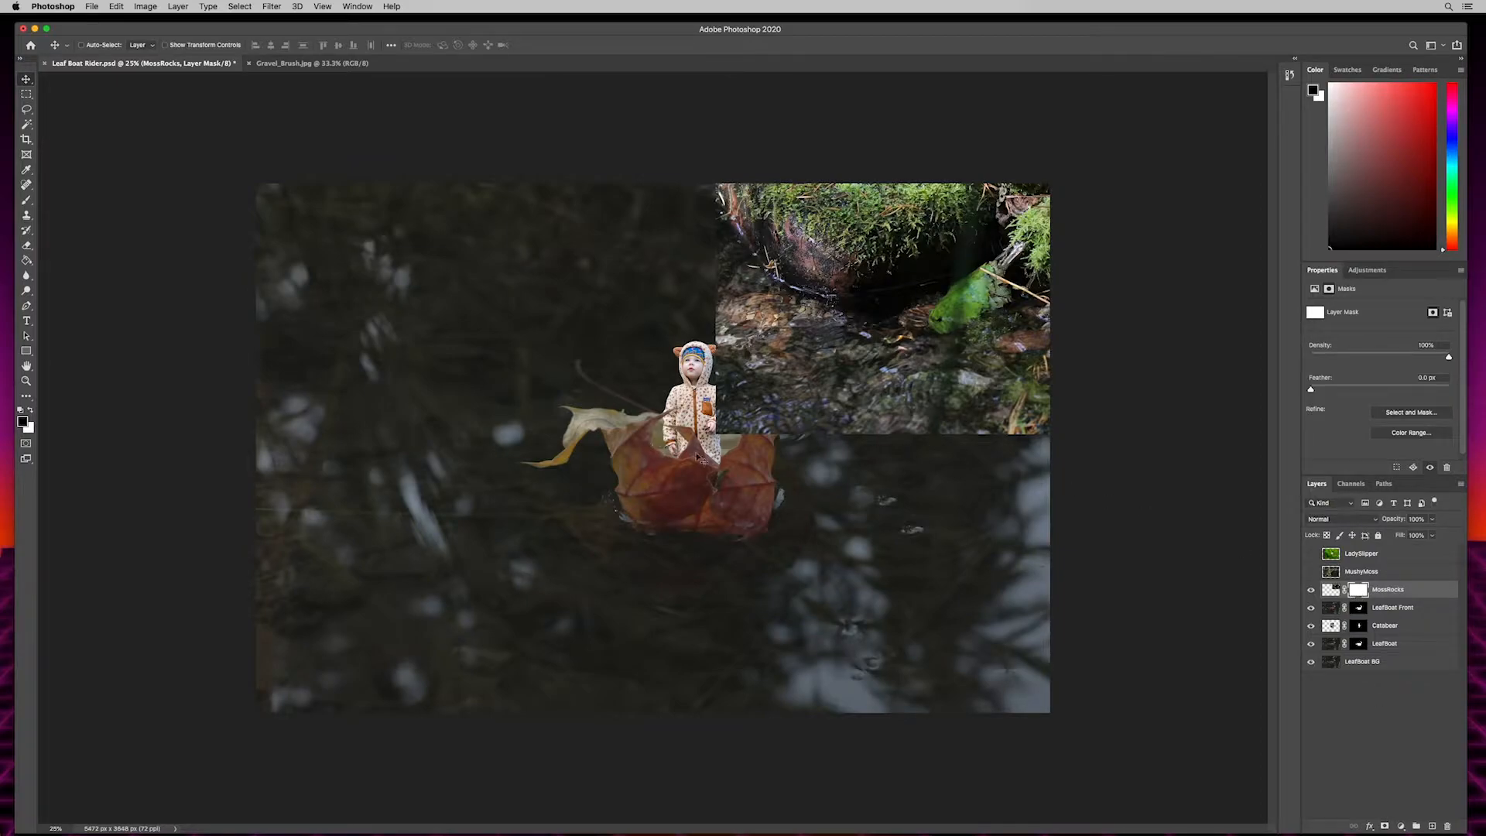
key("b")
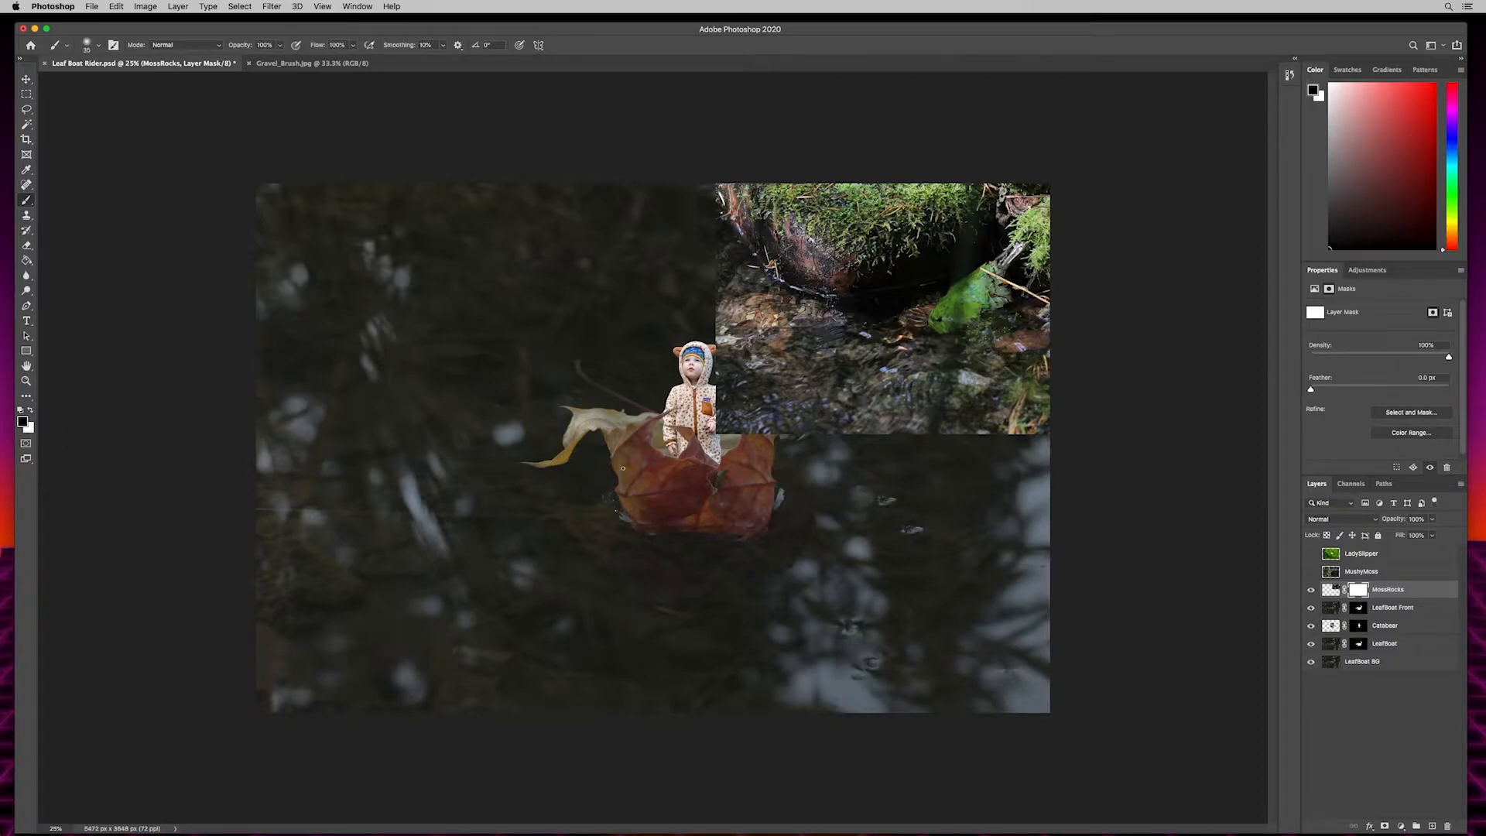
key("bracketright")
key("bracketright")
key("bracketright")
key("bracketright")
key("bracketright")
key("bracketright")
key("bracketright")
key("bracketright")
key("bracketright")
key("bracketright")
key("bracketright")
key("bracketright")
left_click(86, 45)
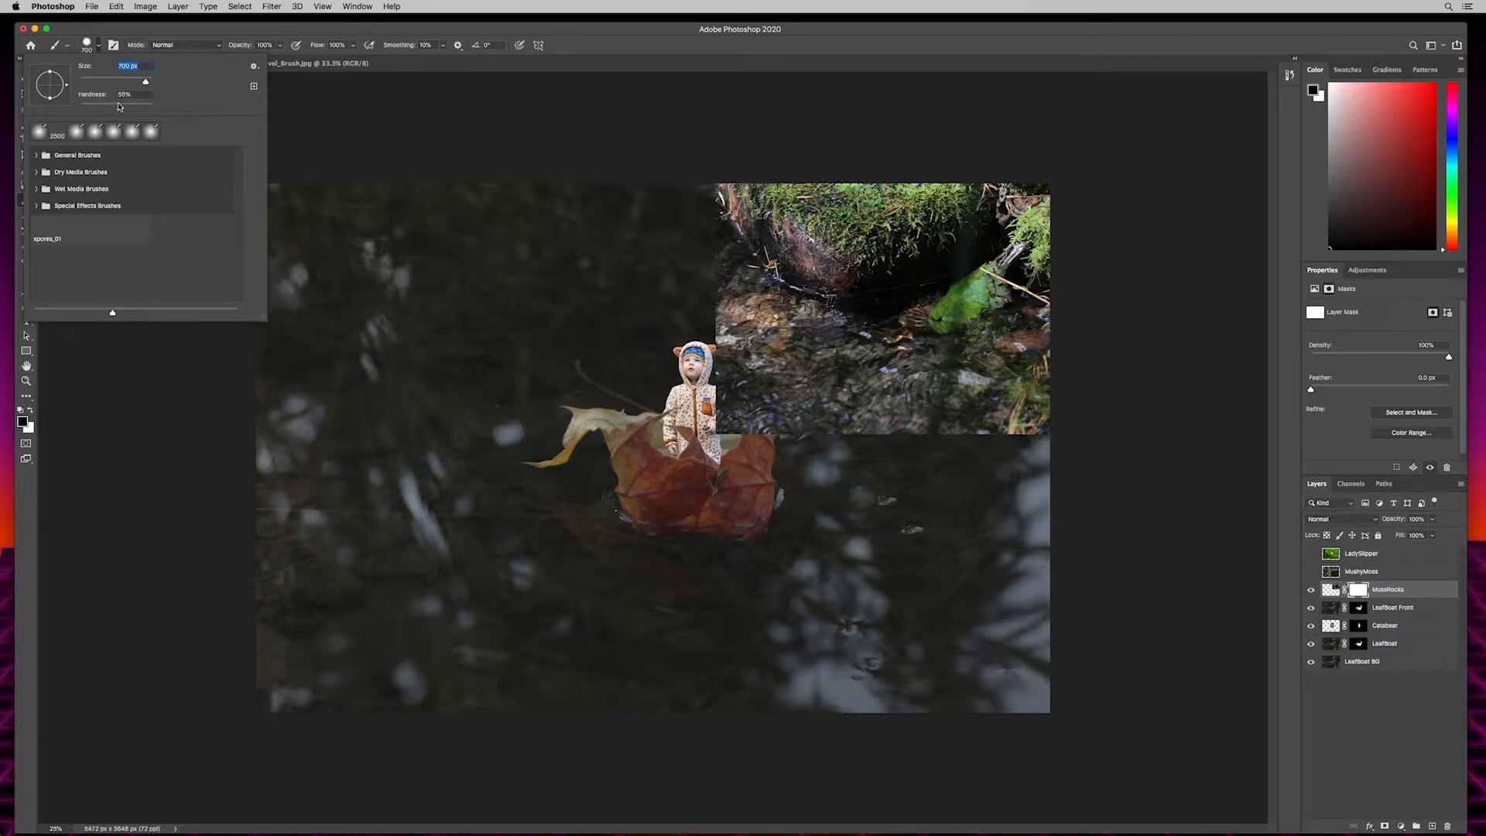
key("Tab")
key("Return")
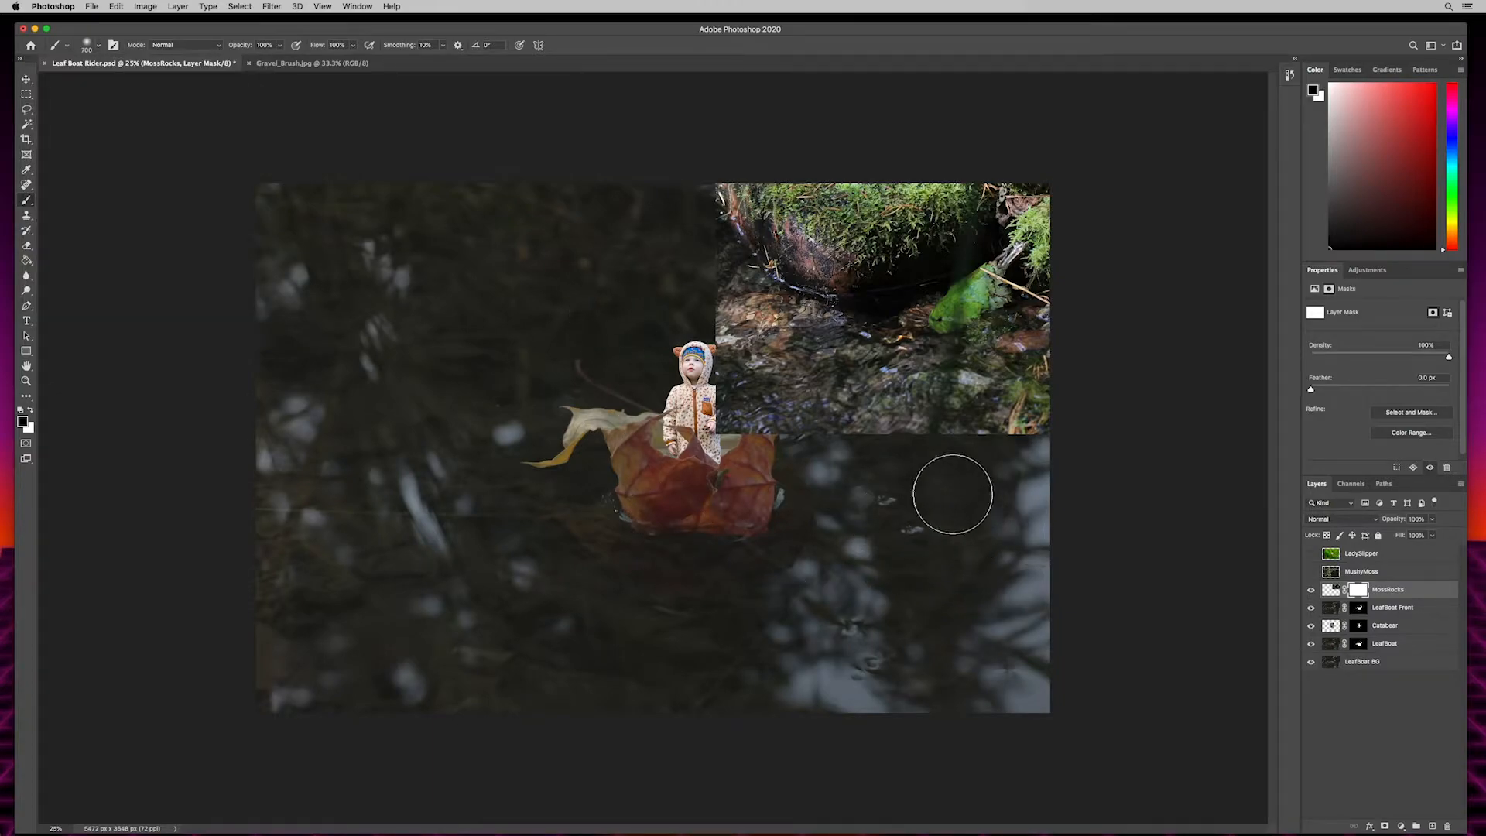
mouse_move(869, 454)
left_mouse_down()
mouse_move(926, 490)
mouse_move(874, 443)
mouse_move(834, 441)
mouse_move(909, 459)
mouse_move(896, 447)
mouse_move(829, 449)
left_mouse_up()
- Try masking the lower edge of MossRocks with a harder brush, and undo the stroke
left_click(89, 53)
left_click_drag(91, 105, 147, 107)
key("Return")
mouse_move(896, 438)
left_mouse_down()
mouse_move(953, 493)
mouse_move(916, 422)
left_mouse_up()
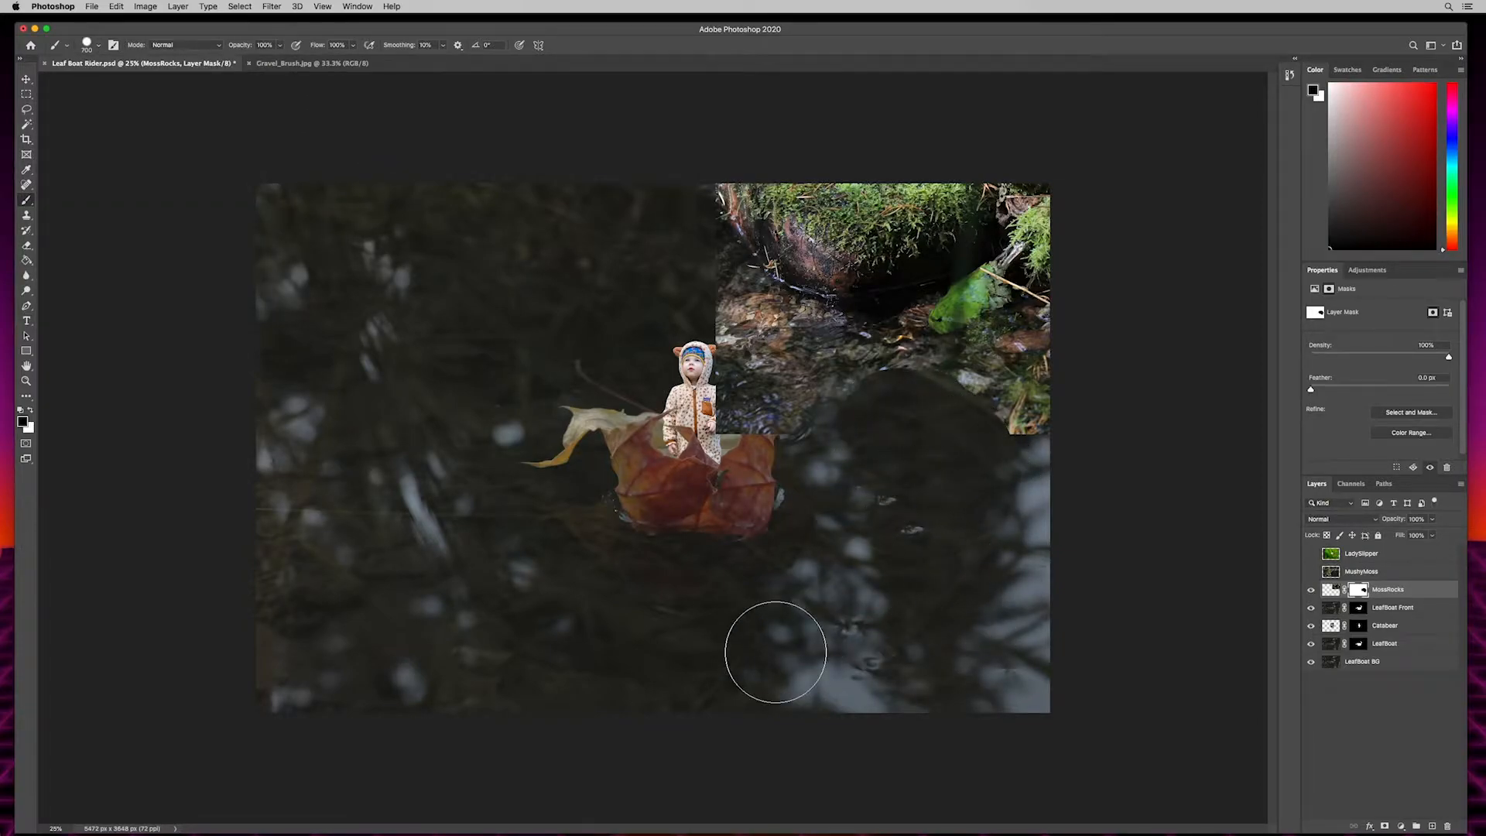
key("super+z")
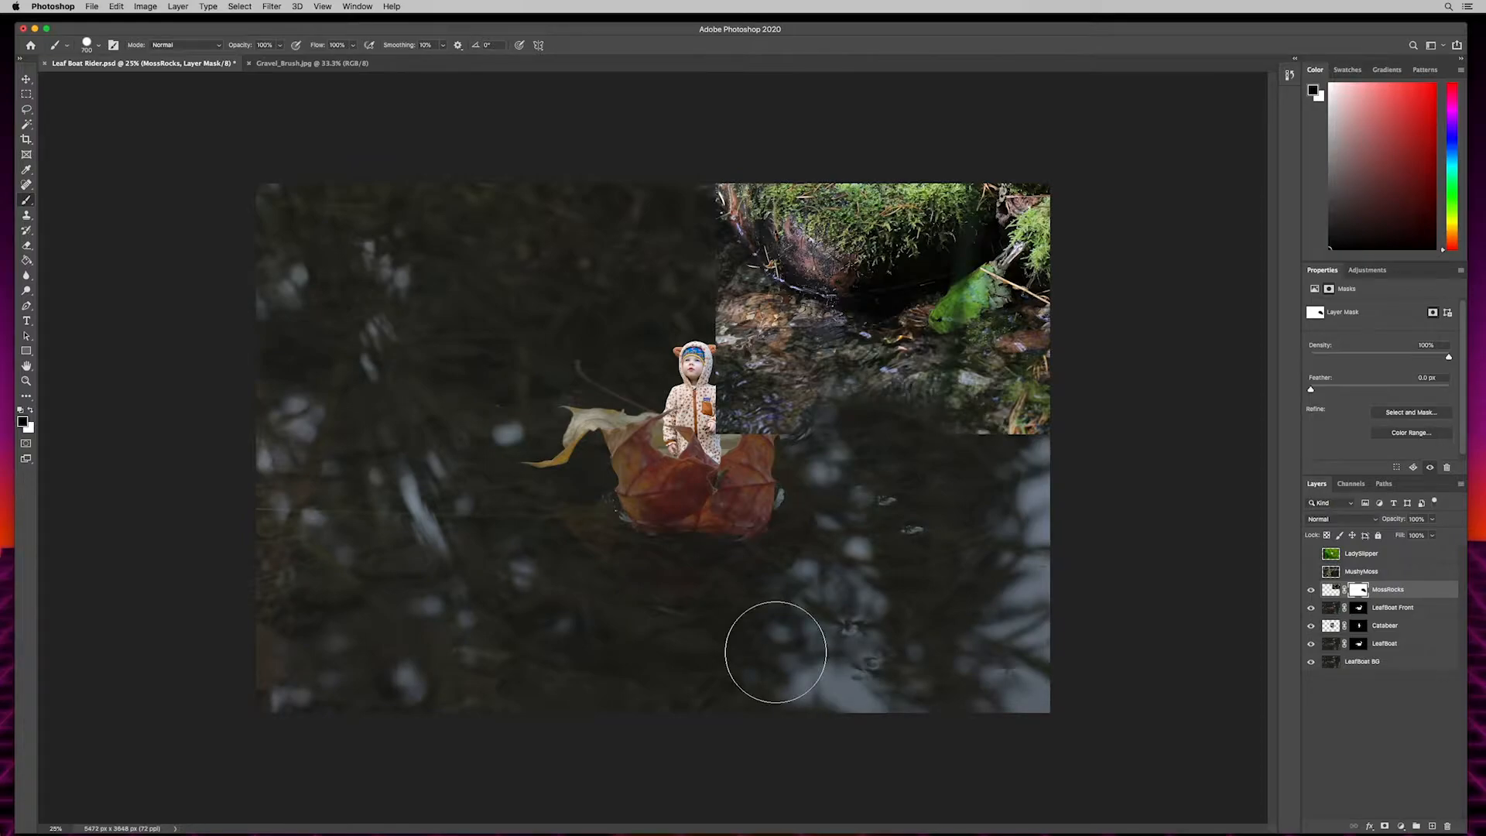
- Soften the brush again and paint black on the MossRocks mask, blending its left and lower edges into the pond
left_click(99, 47)
left_click_drag(103, 106, 53, 100)
left_click(373, 165)
mouse_move(1028, 488)
left_mouse_down()
mouse_move(1005, 452)
mouse_move(975, 468)
mouse_move(962, 441)
mouse_move(886, 465)
mouse_move(861, 431)
mouse_move(782, 457)
mouse_move(775, 415)
mouse_move(720, 424)
mouse_move(722, 396)
mouse_move(811, 441)
mouse_move(808, 400)
mouse_move(771, 408)
mouse_move(702, 315)
mouse_move(687, 320)
mouse_move(692, 253)
mouse_move(675, 276)
mouse_move(665, 231)
mouse_move(669, 192)
mouse_move(677, 234)
mouse_move(684, 161)
mouse_move(664, 223)
mouse_move(668, 210)
mouse_move(699, 332)
mouse_move(734, 379)
mouse_move(666, 184)
mouse_move(714, 343)
mouse_move(795, 425)
left_mouse_up()
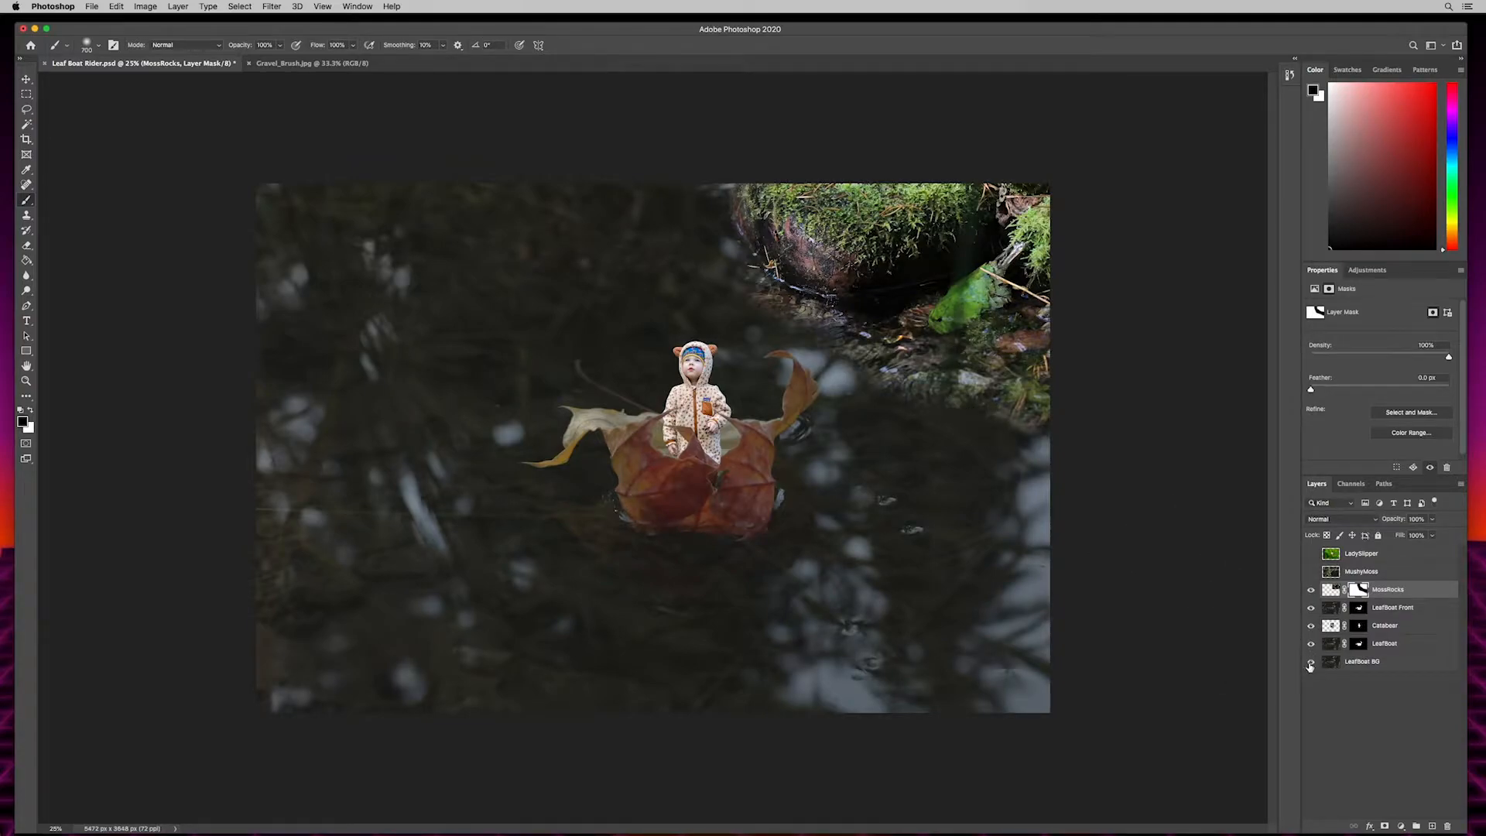
- Show and select the MushyMoss layer and move it against the top and left edges of the image
left_click(1363, 572)
left_click(1311, 573)
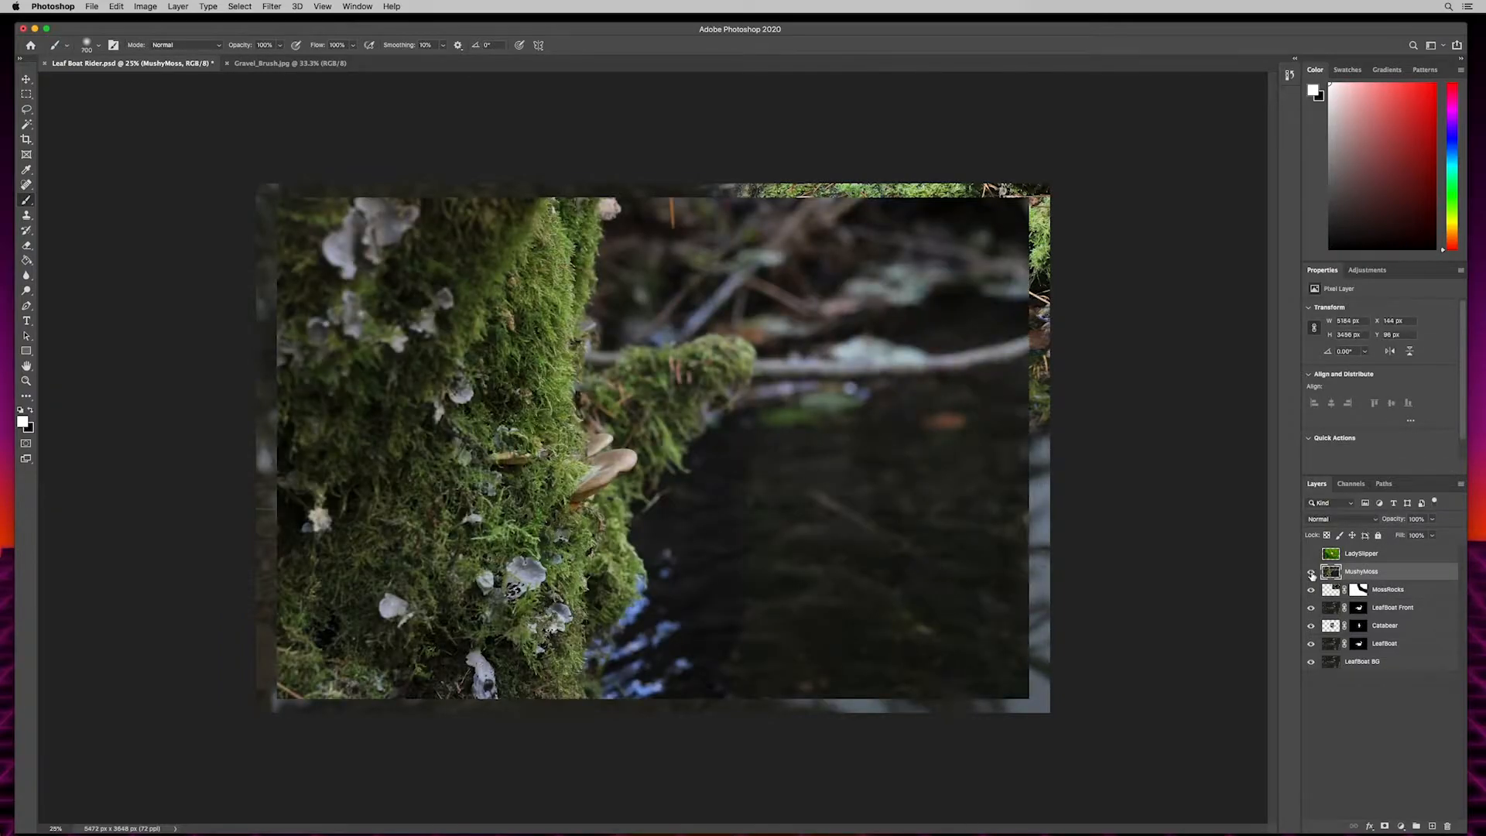
key("v")
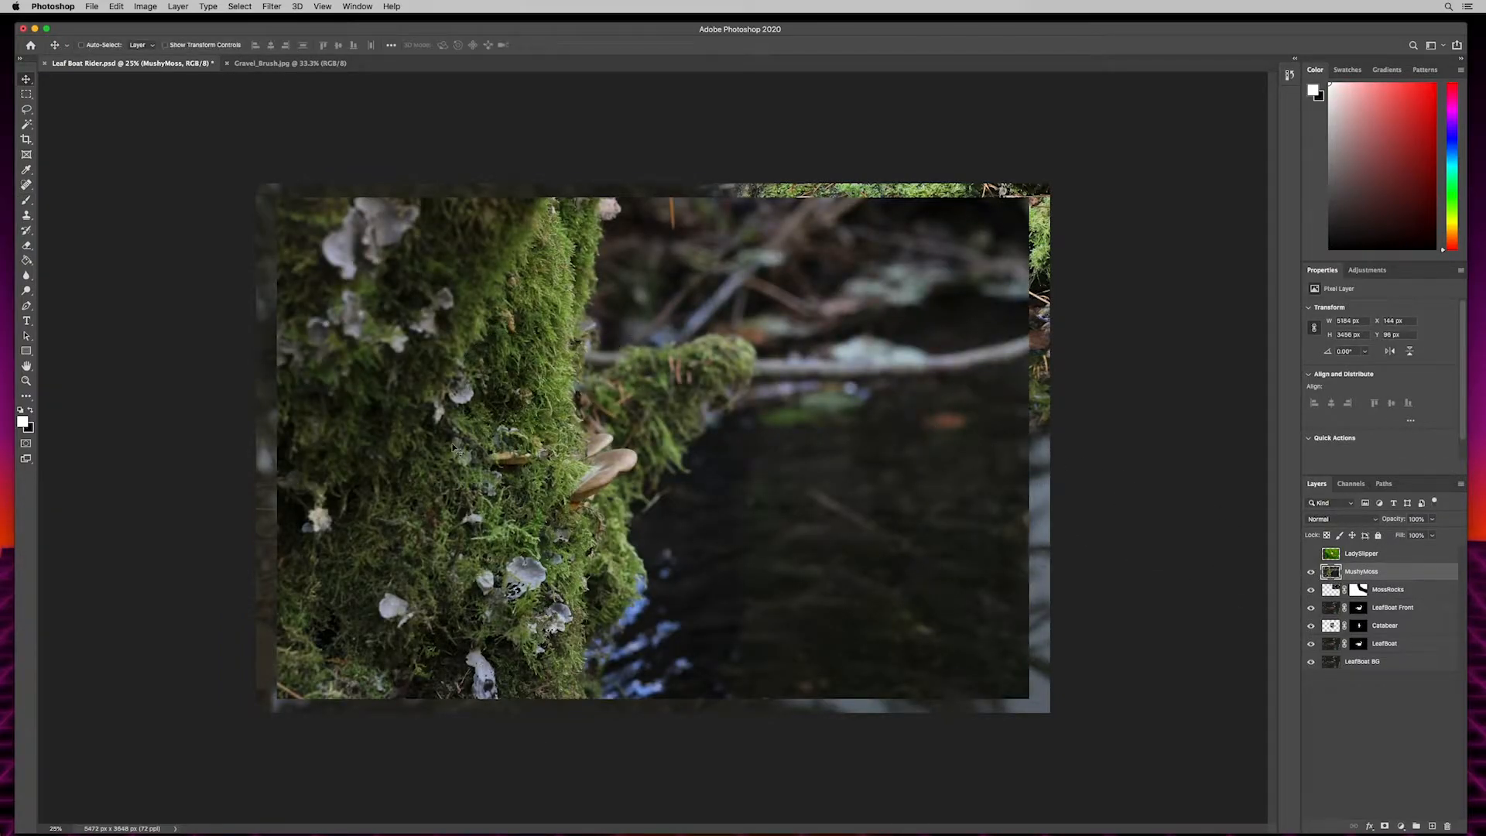
mouse_move(525, 378)
left_mouse_down()
mouse_move(507, 364)
mouse_move(504, 378)
left_mouse_up()
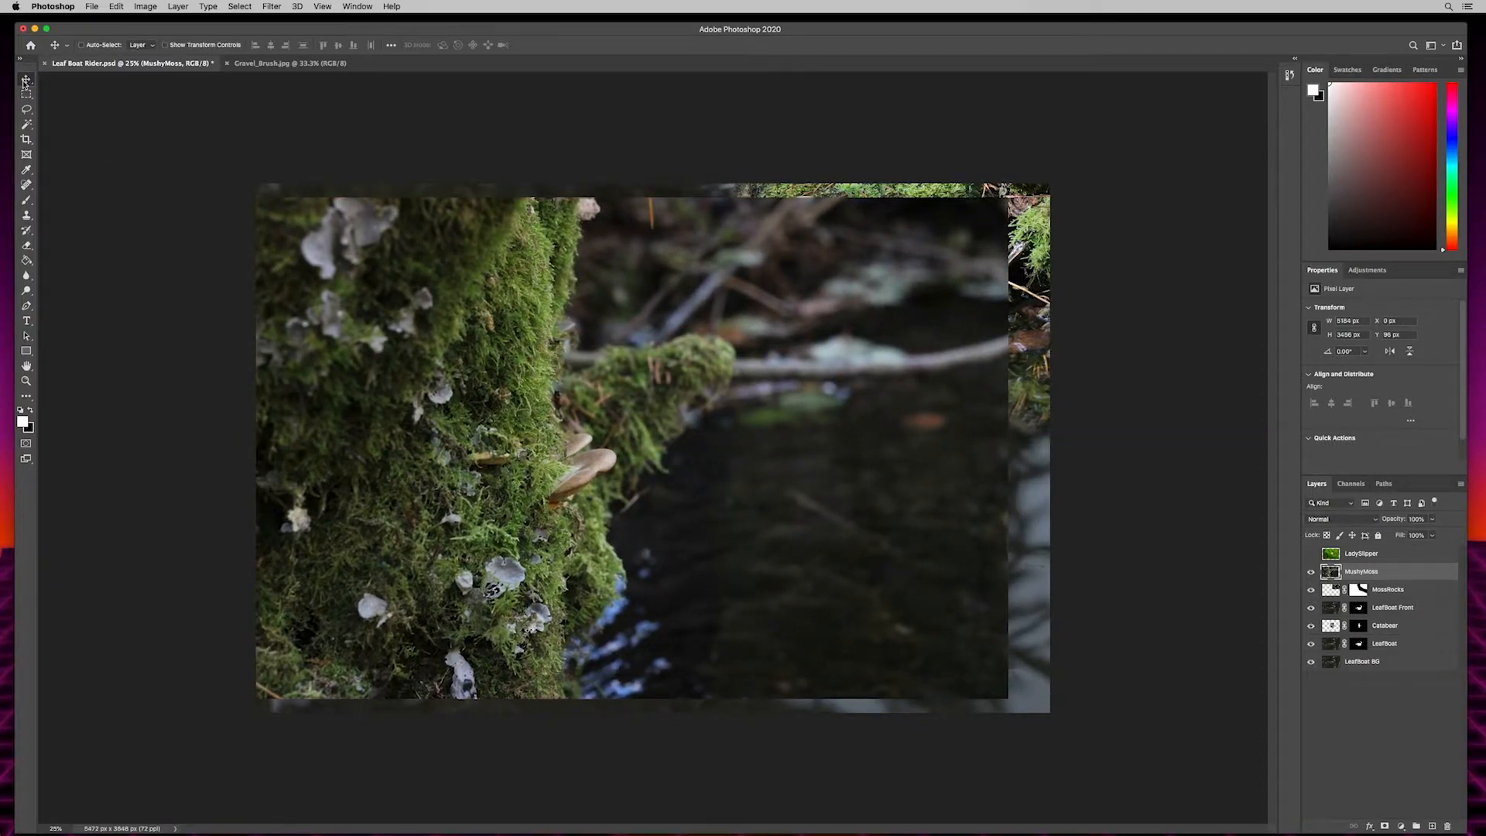
left_click_drag(793, 545, 782, 521)
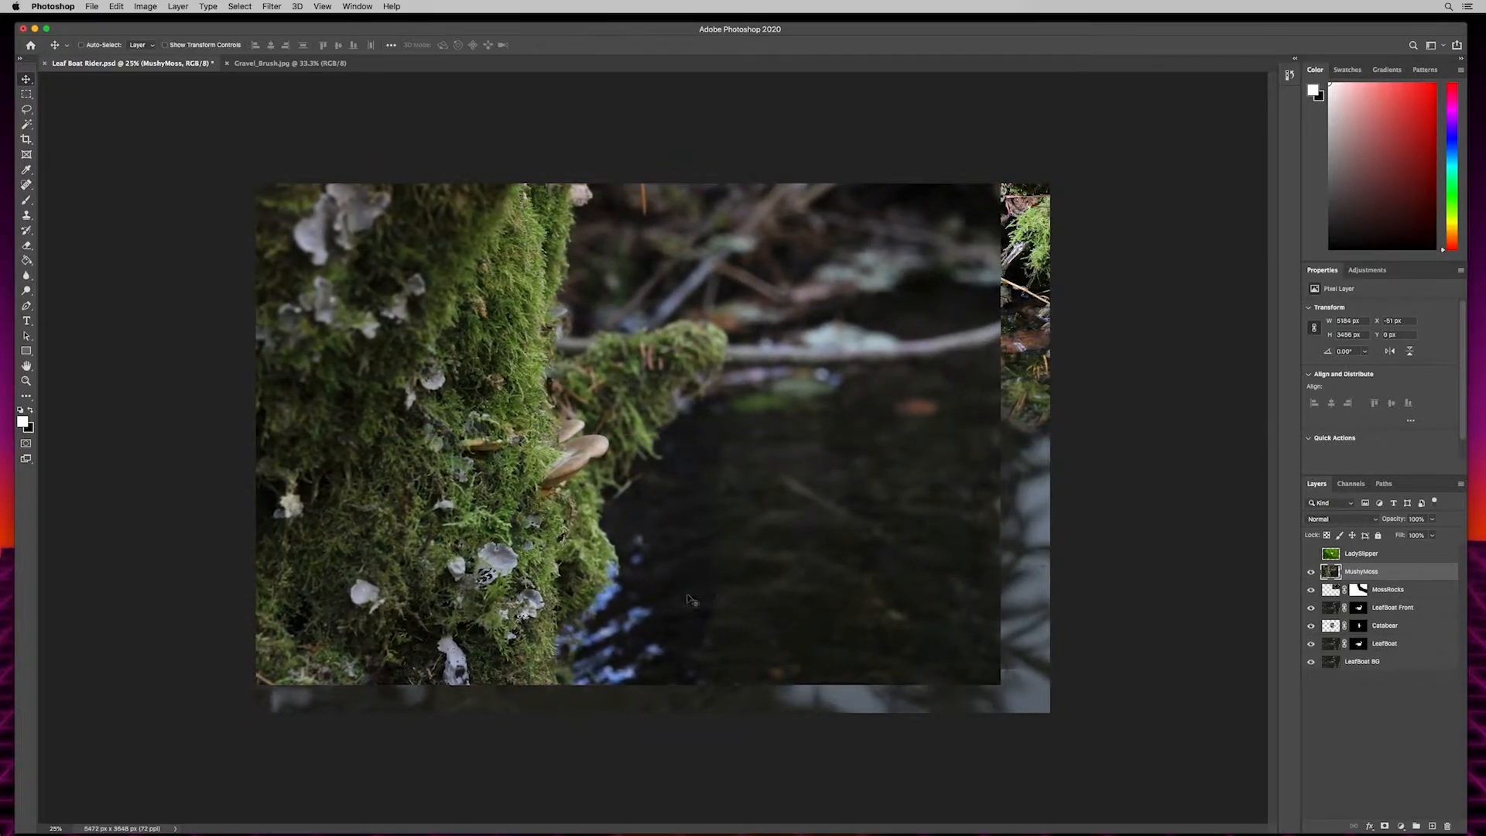
- Turn on the transform controls, scale MushyMoss up proportionally to cover the full canvas, and nudge it slightly upward
left_click(165, 45)
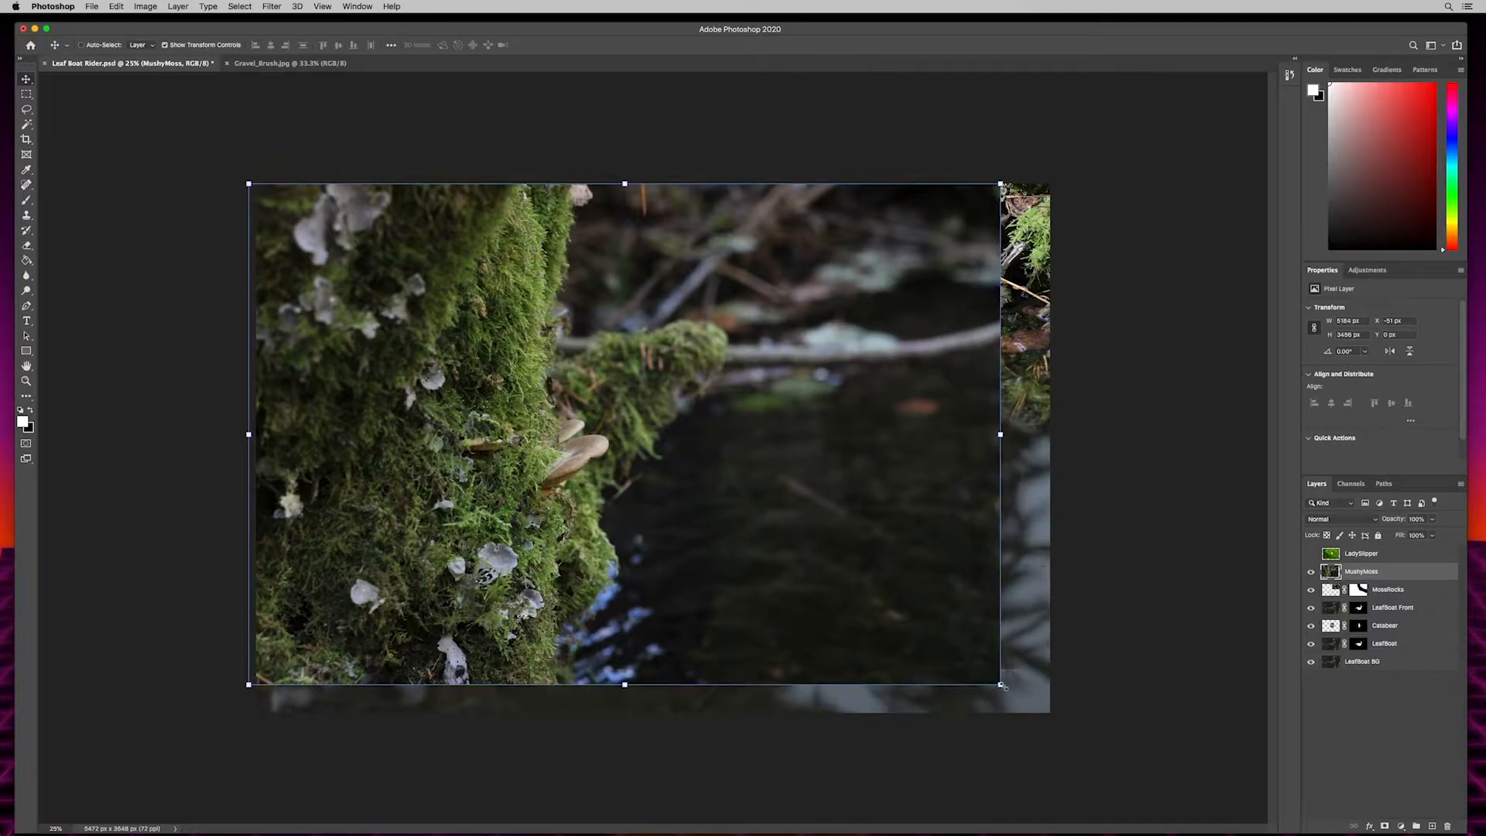
left_click_drag(1001, 684, 1050, 729)
left_click_drag(1045, 719, 1050, 717)
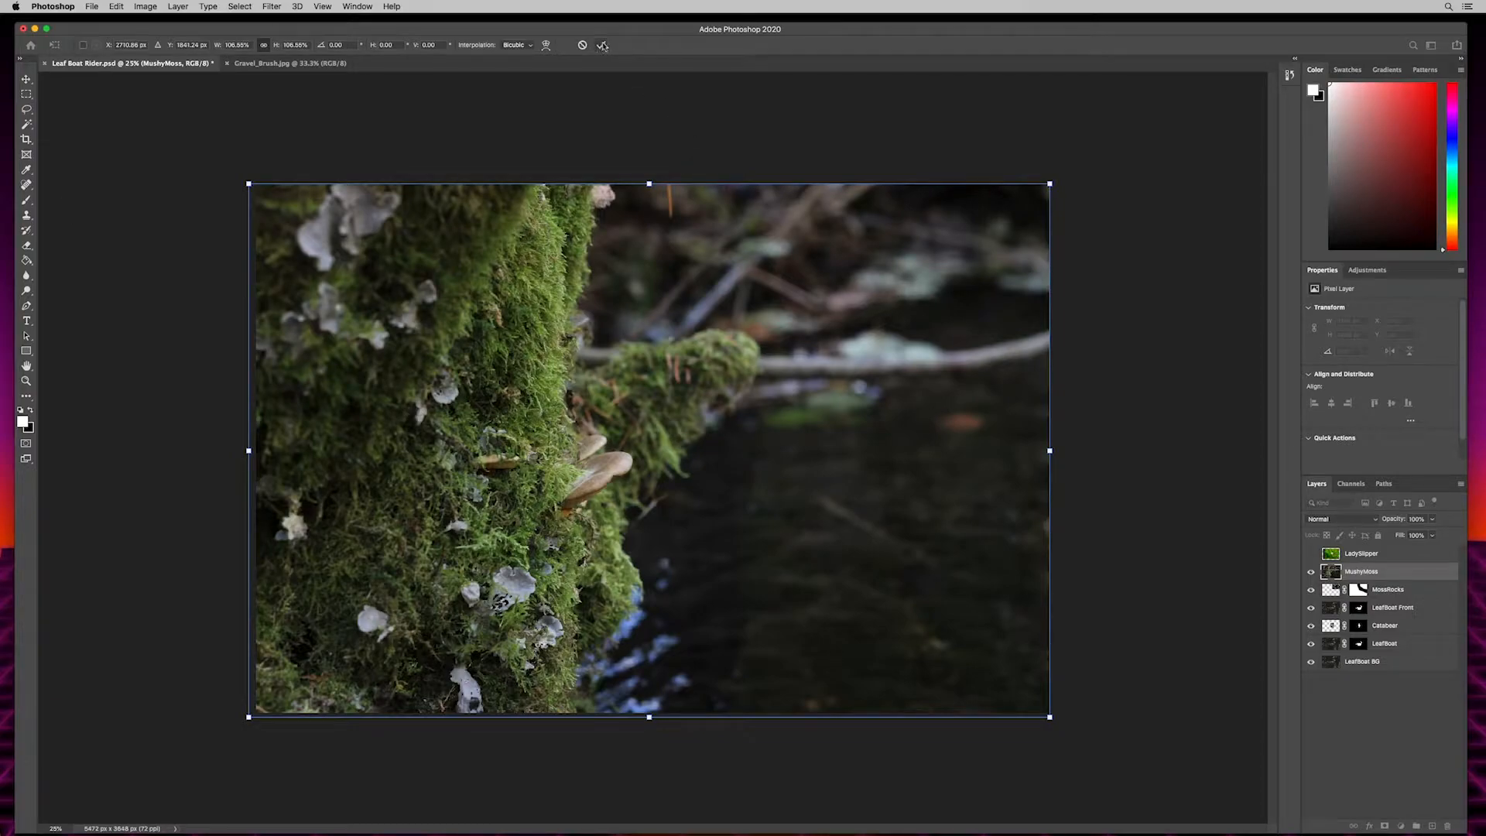
key("Return")
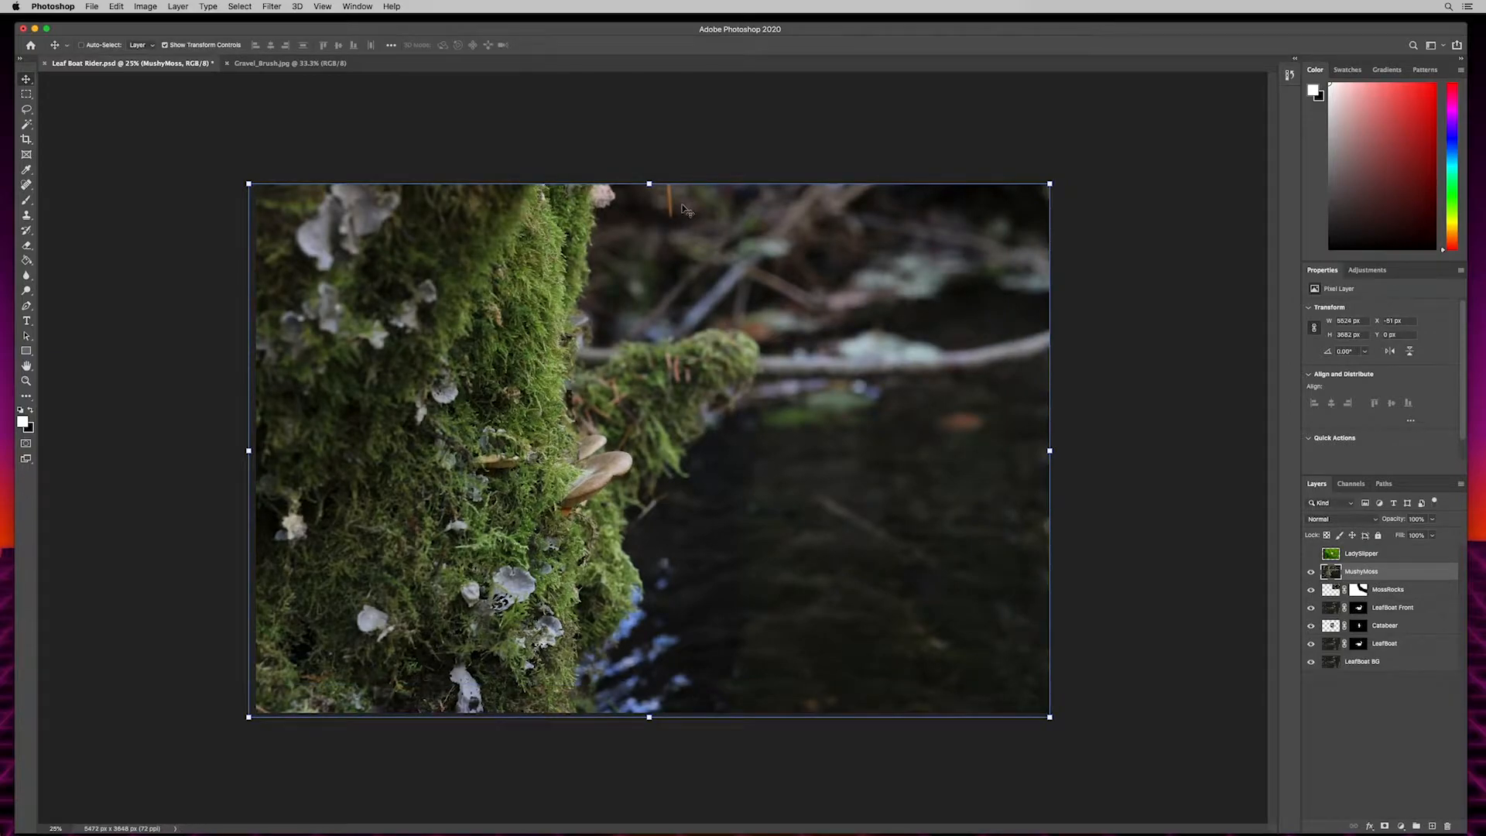
key("Up")
key("Up")
key("Up")
key("Up")
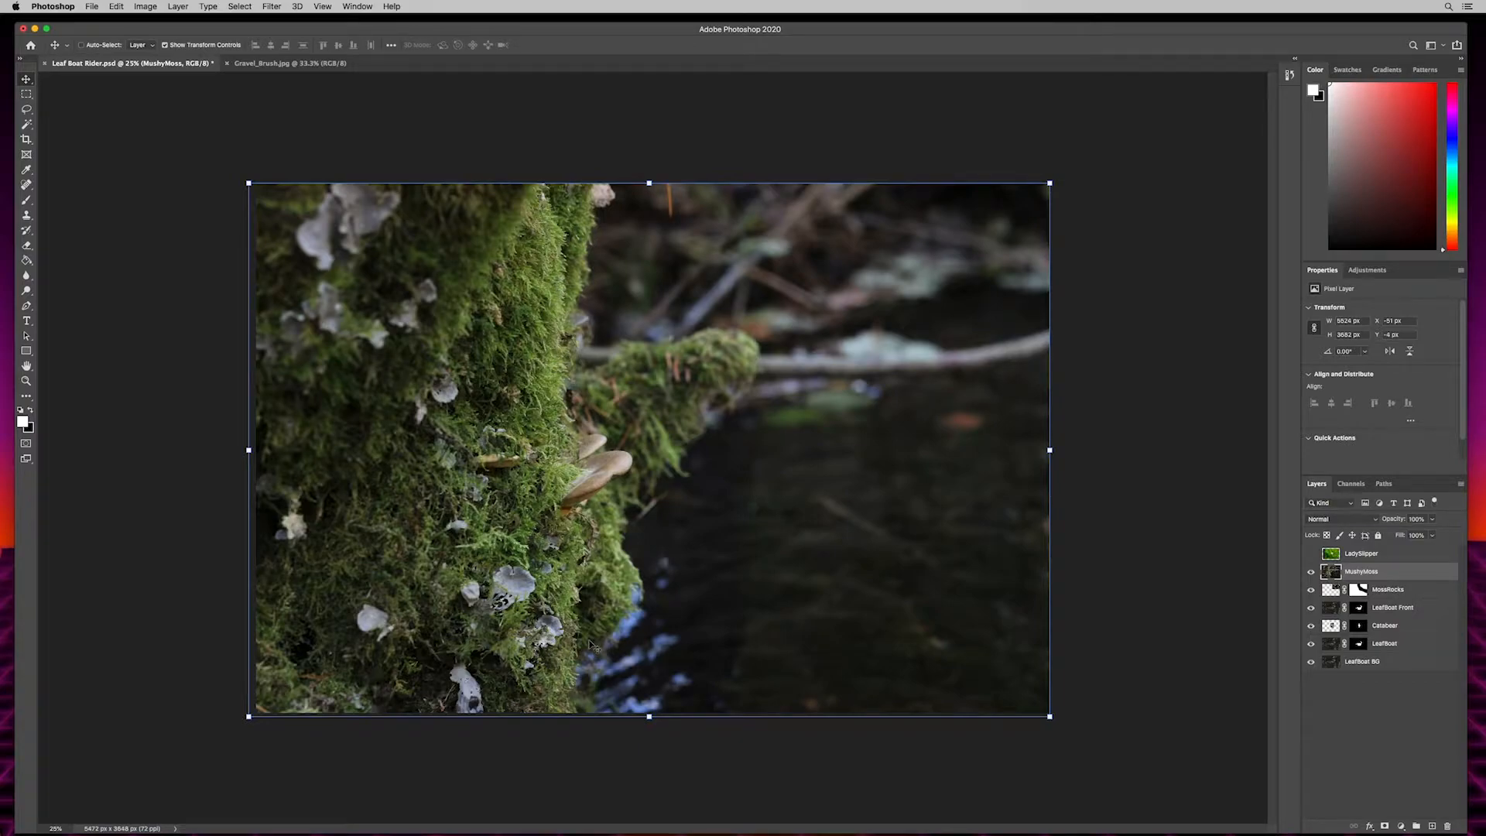
- Draw a closed Pen path around the mossy trunk and its mushrooms, looping outside the canvas to enclose the trunk side
key("p")
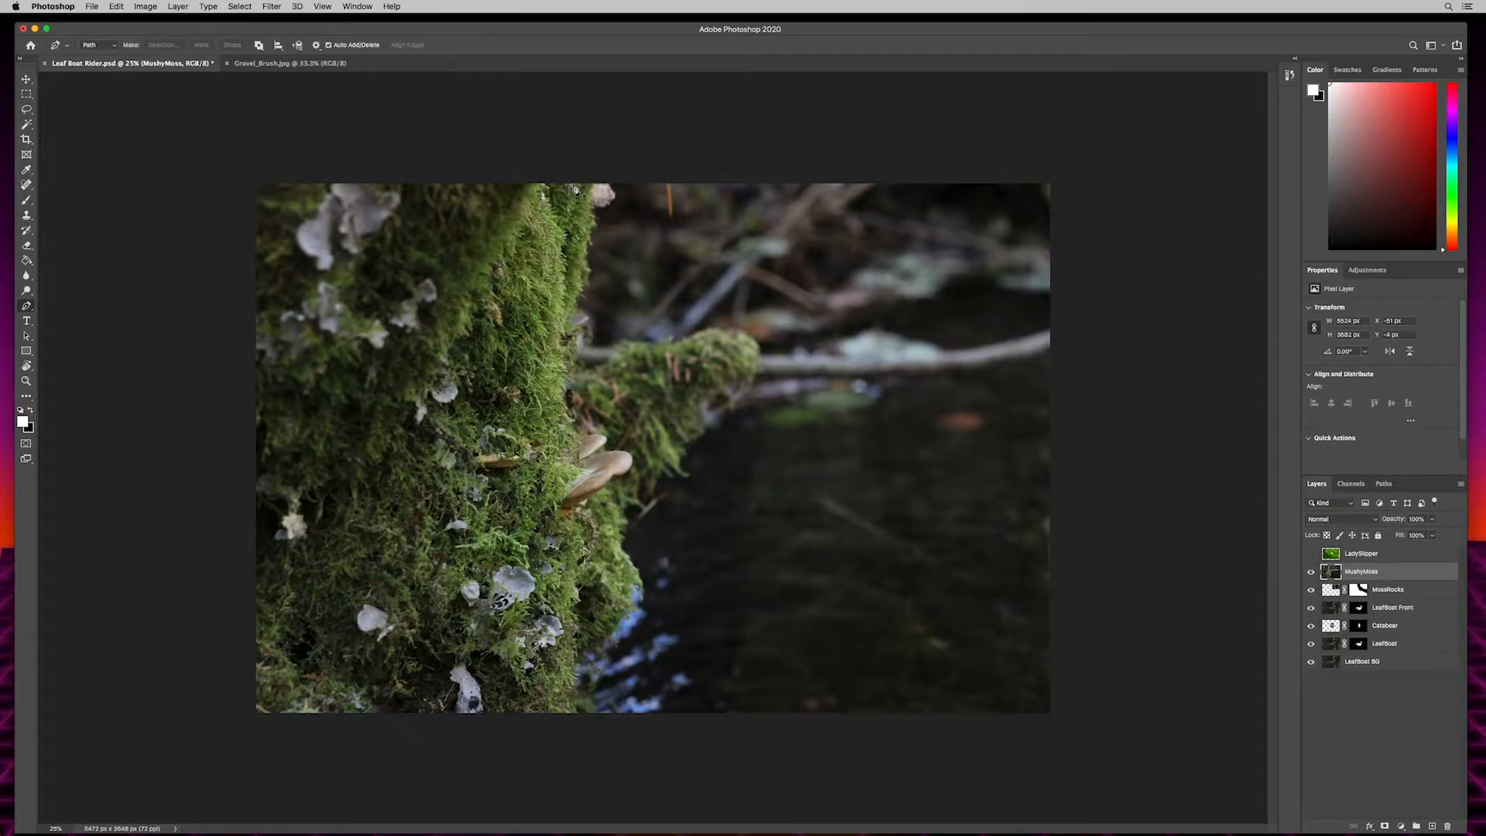
left_click(590, 164)
left_click(586, 196)
left_click_drag(586, 212, 572, 441)
left_click(573, 438)
left_click_drag(599, 419, 602, 422)
left_click(638, 447)
left_click(633, 504)
left_click(585, 516)
left_click(570, 524)
left_click_drag(571, 556, 570, 646)
left_click(571, 656)
left_click(571, 719)
left_click(193, 757)
left_click(105, 185)
left_click_drag(370, 116, 377, 116)
left_click(576, 134)
left_click(589, 135)
left_click(590, 165)
- Convert the trunk path into a new anti-aliased selection with 0 px feather and add it as MushyMoss's layer mask
left_click(165, 45)
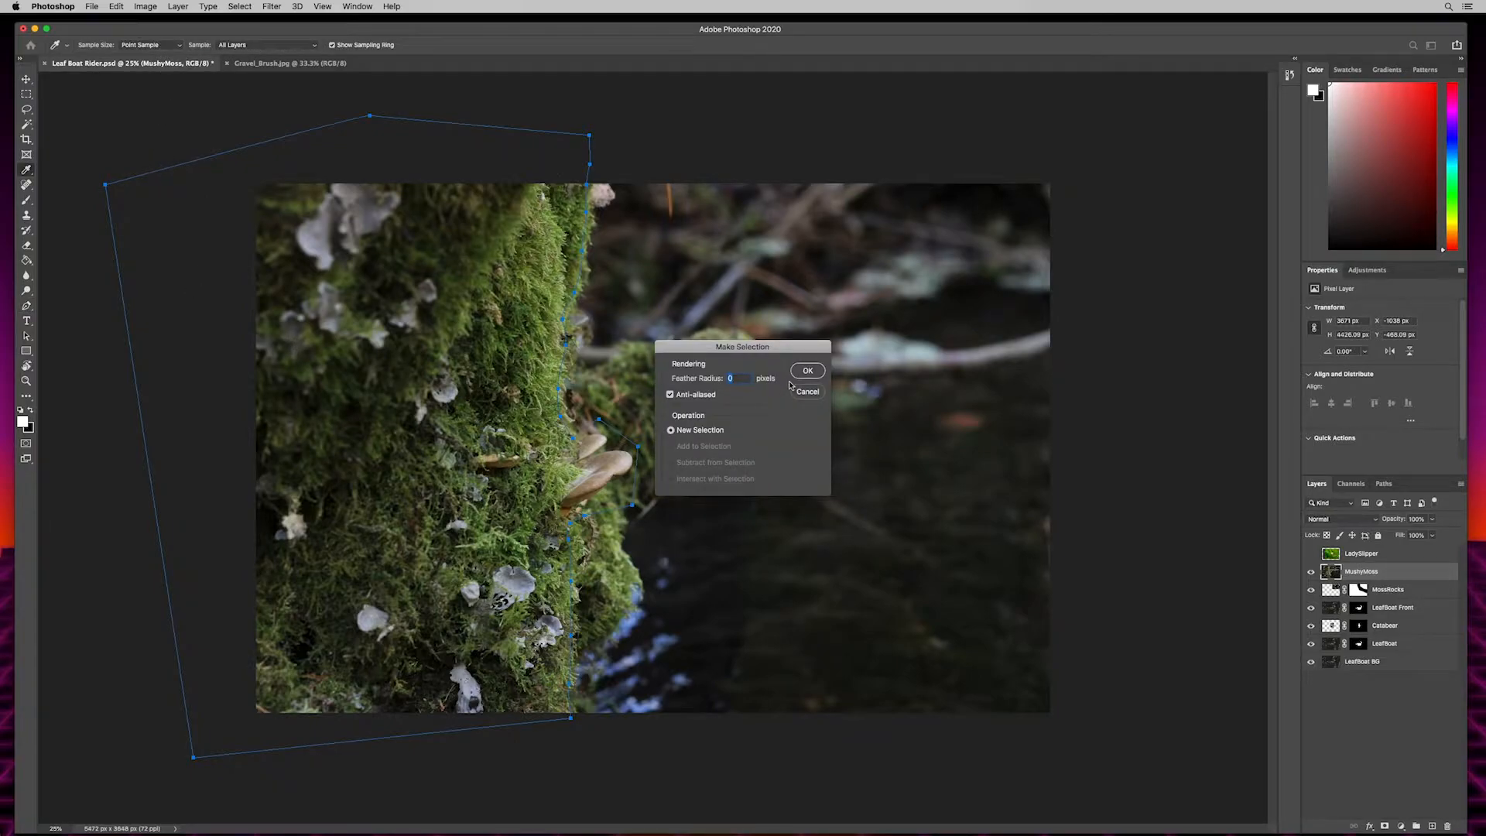
left_click(807, 371)
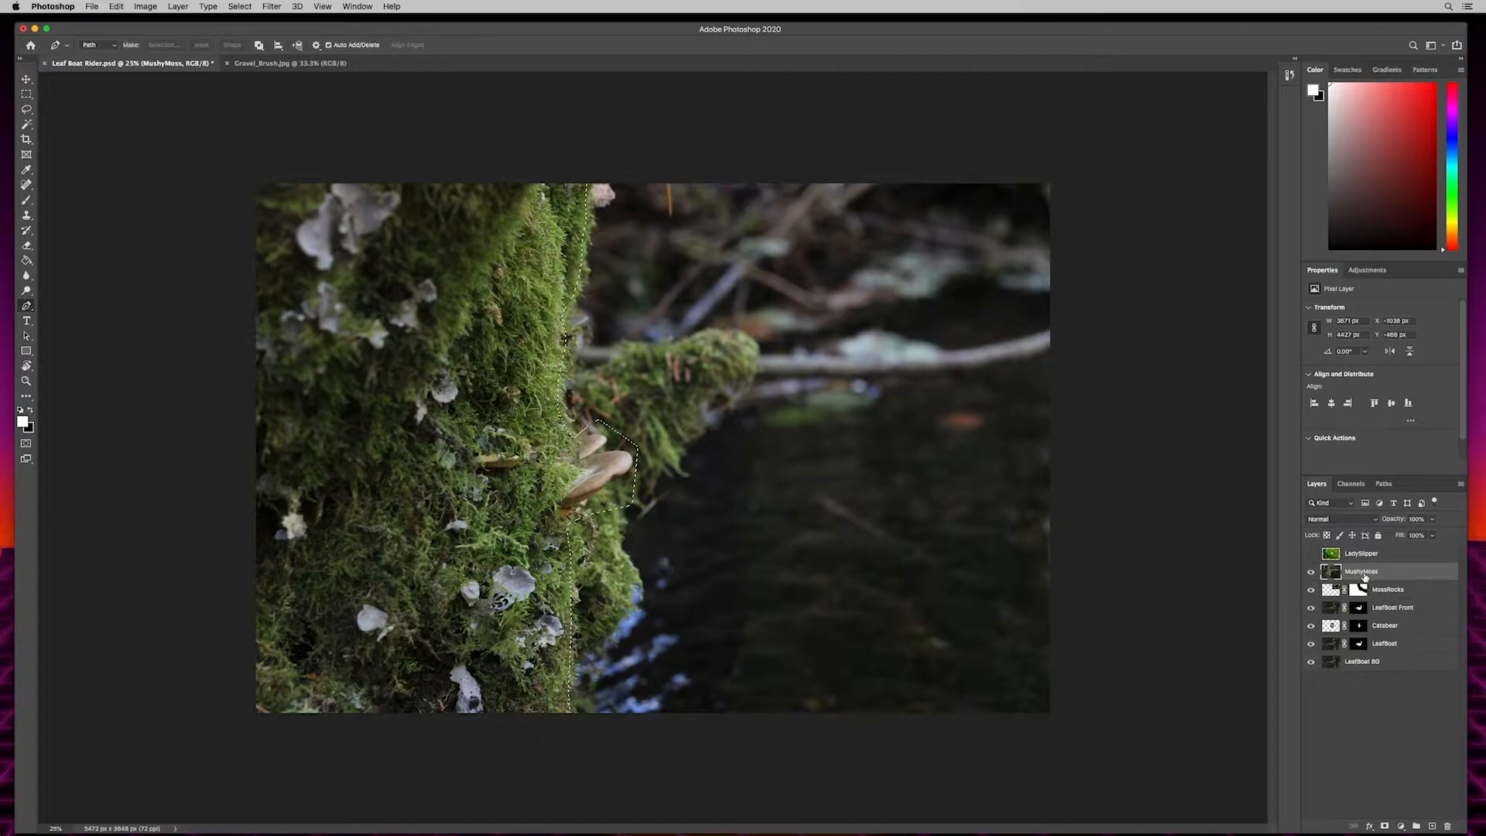
left_click(1385, 827)
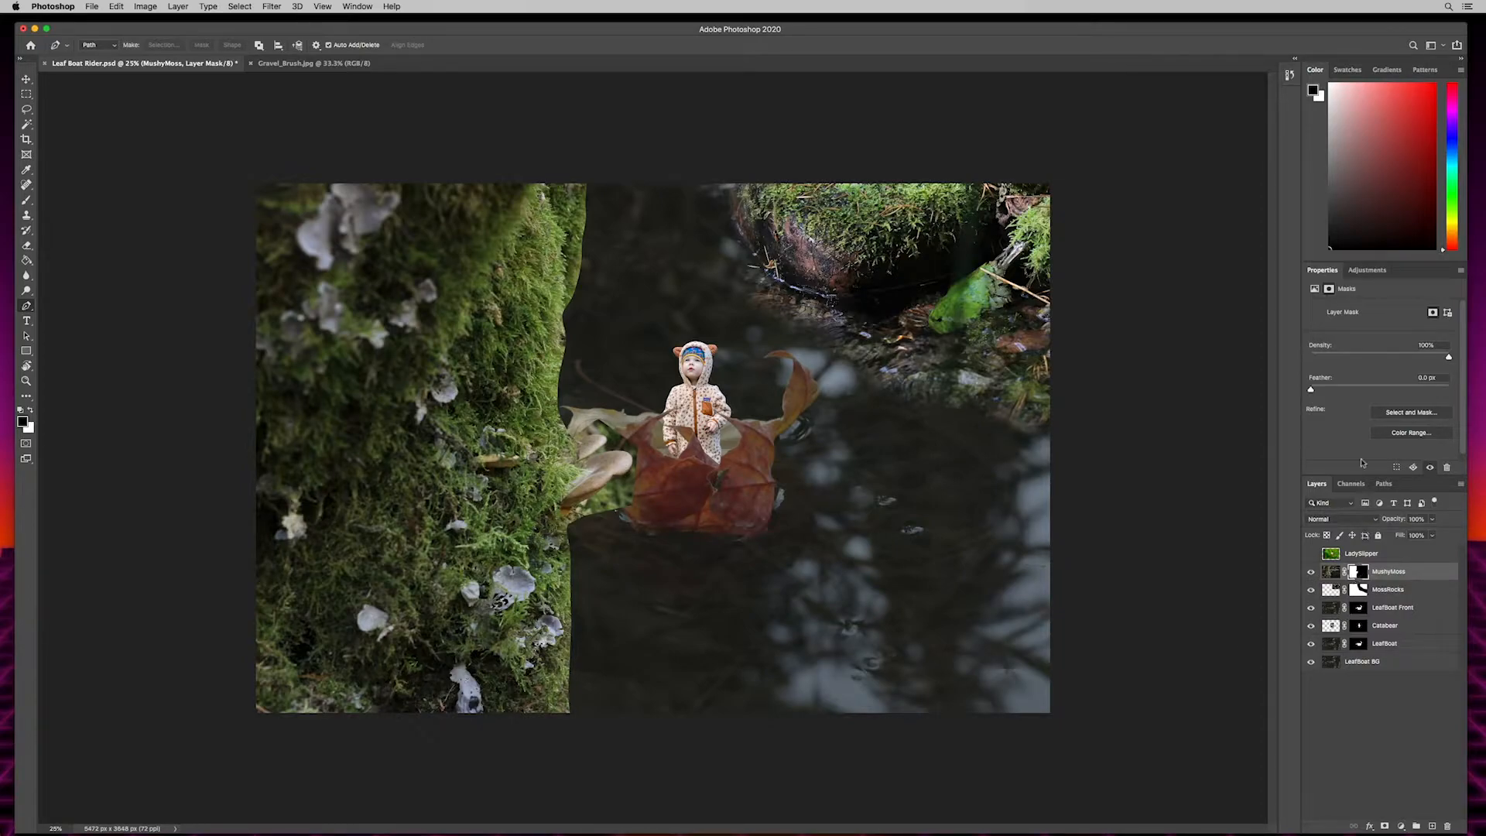
- Open Select and Mask for the MushyMoss mask, preview the Onion Skin and Marching Ants views, and set the view to Overlay
left_click(1412, 414)
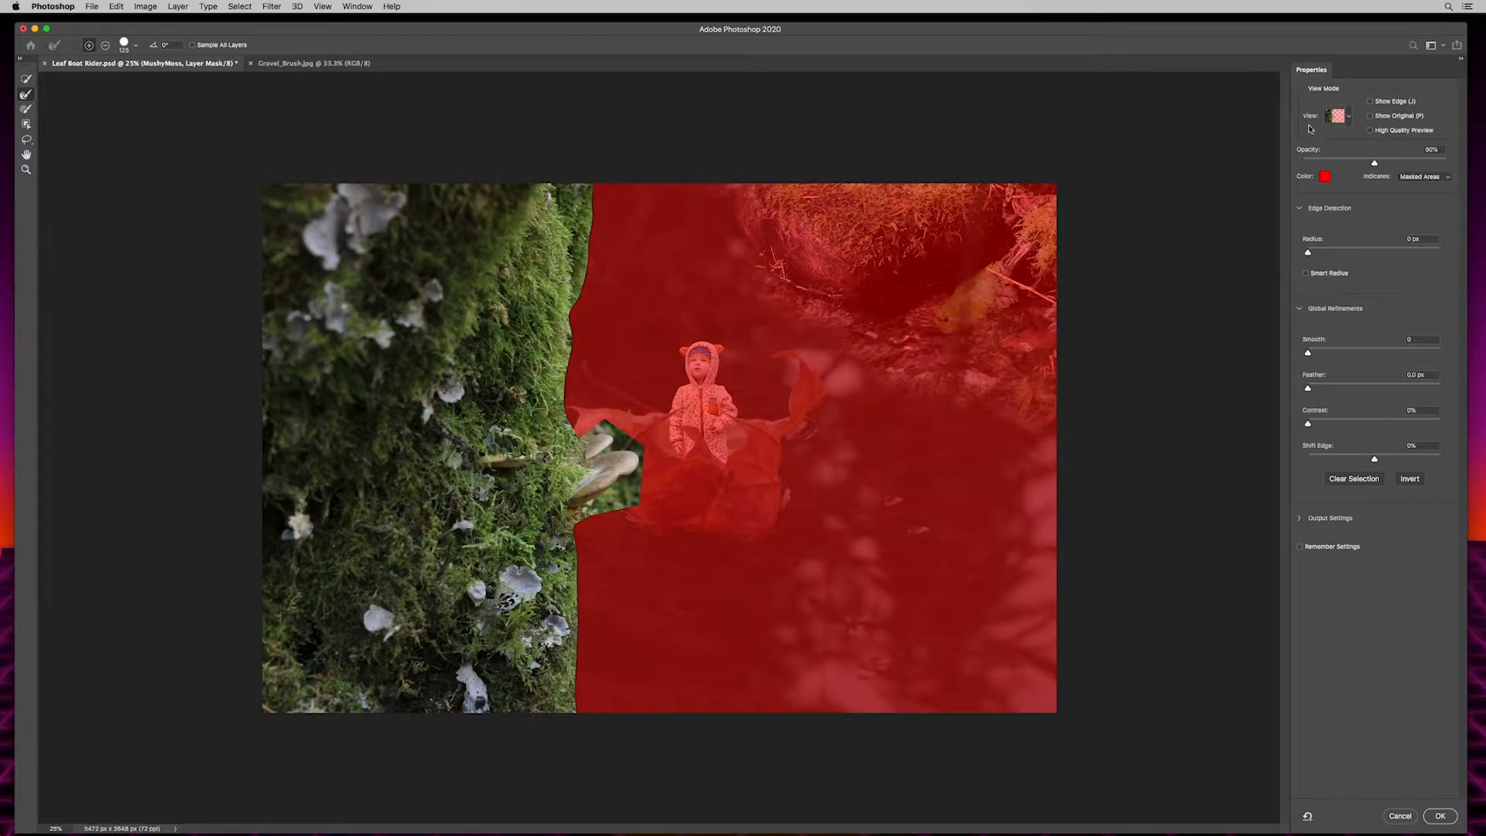
left_click(1346, 115)
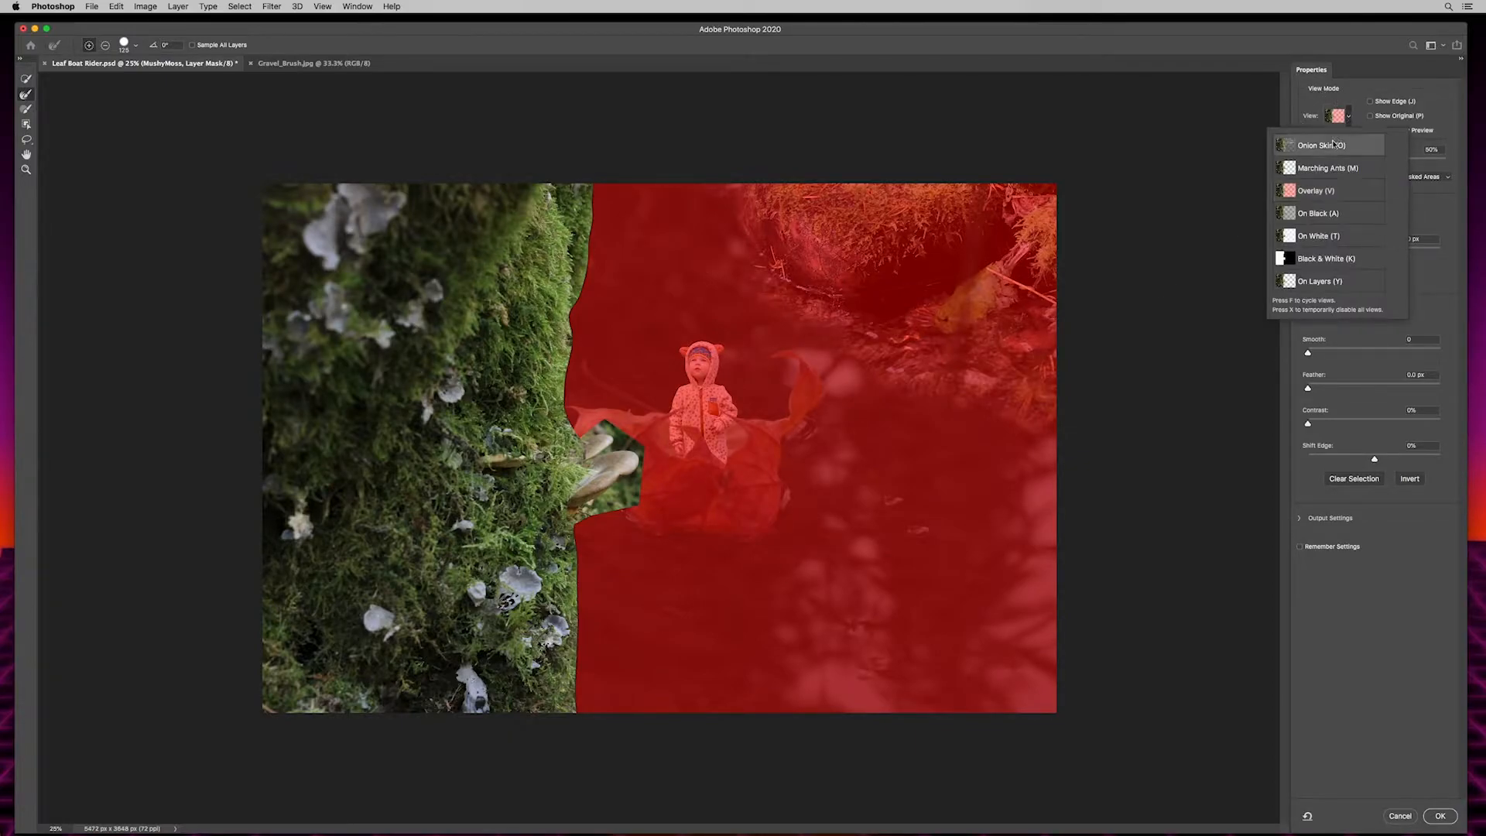
left_click(1330, 144)
left_click(1352, 116)
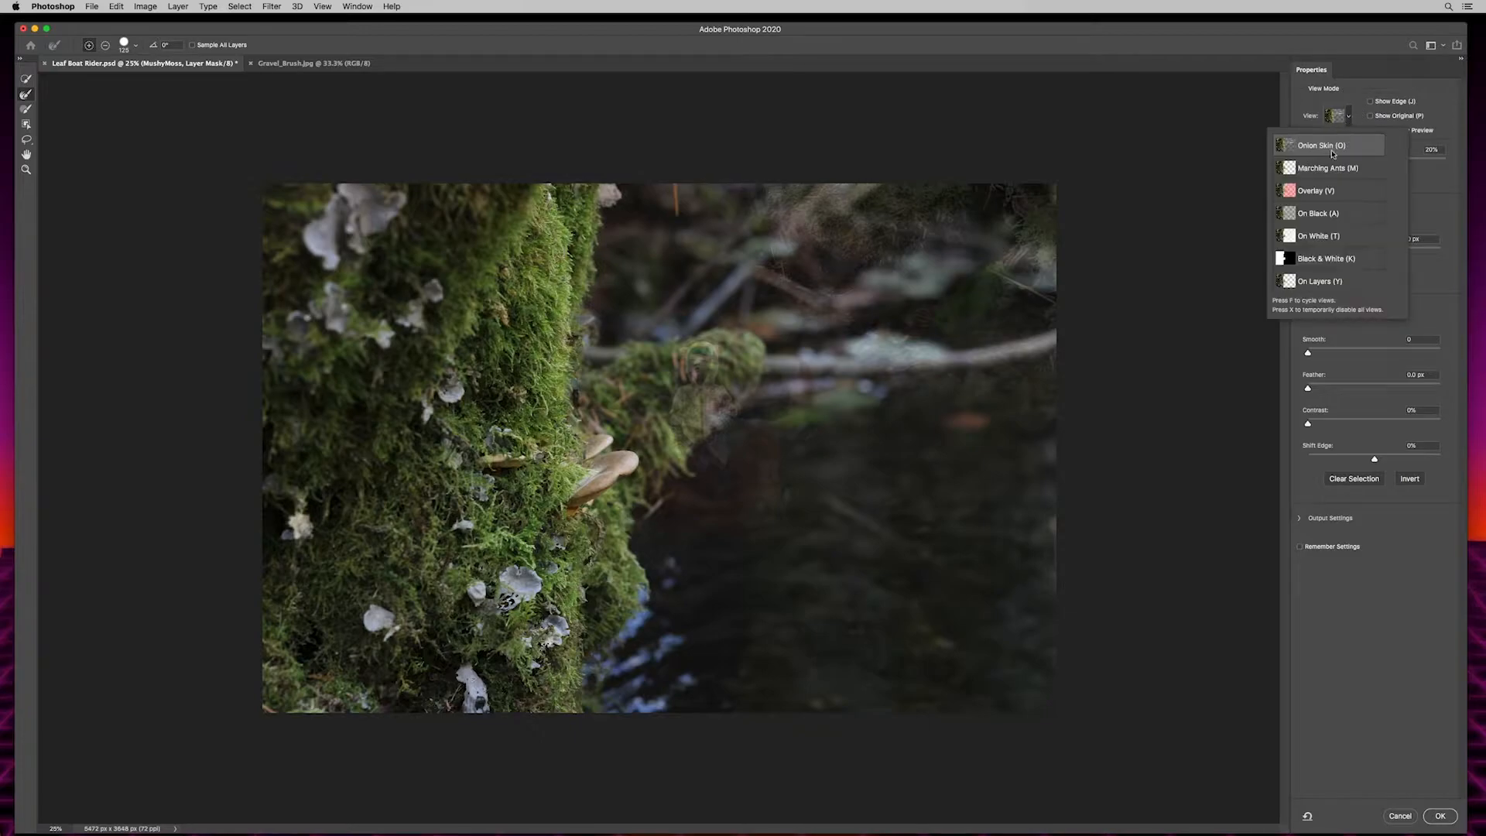
left_click(1351, 166)
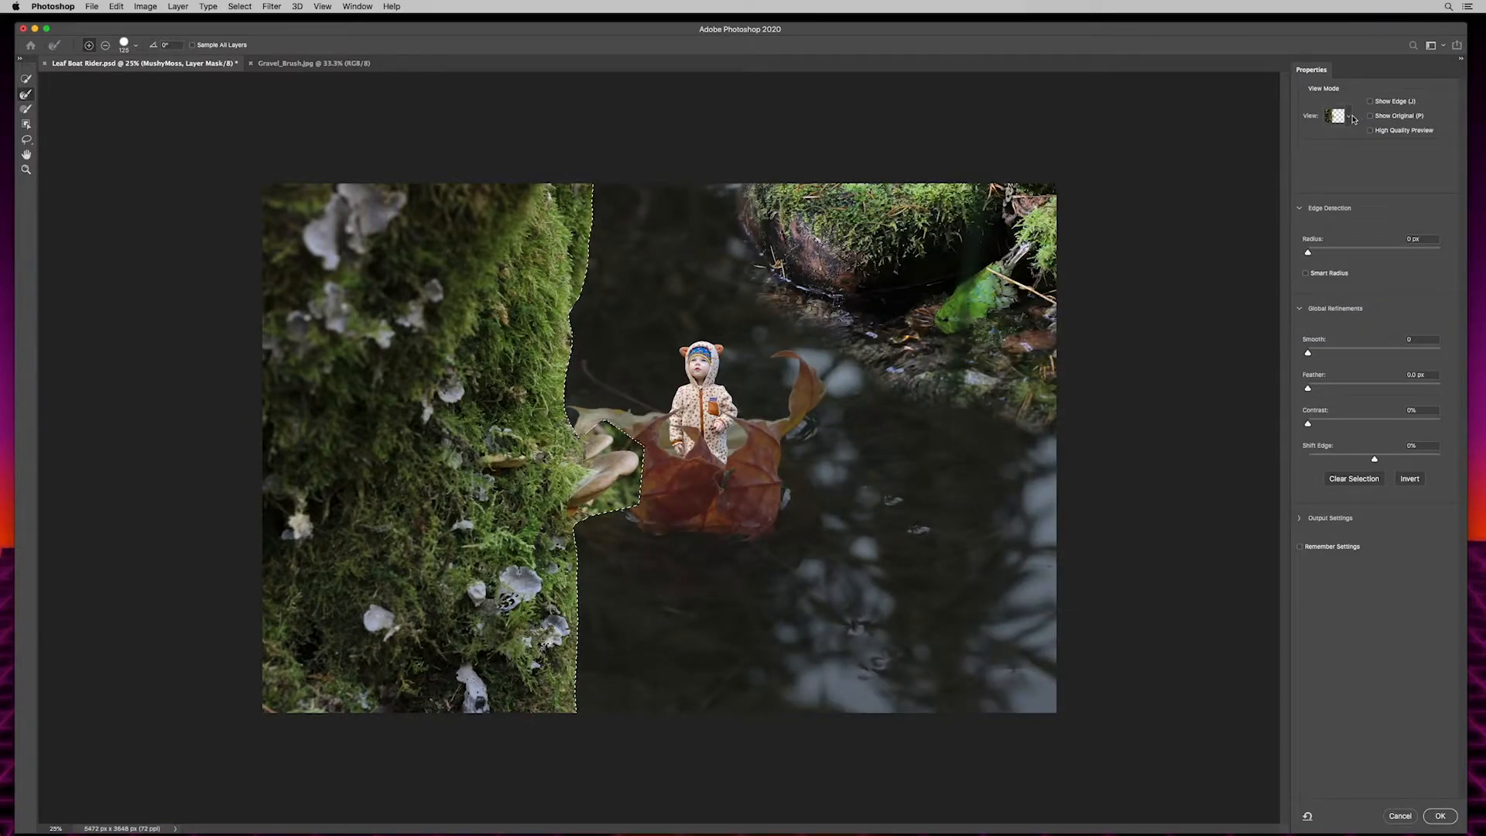
left_click(1351, 116)
left_click(1309, 190)
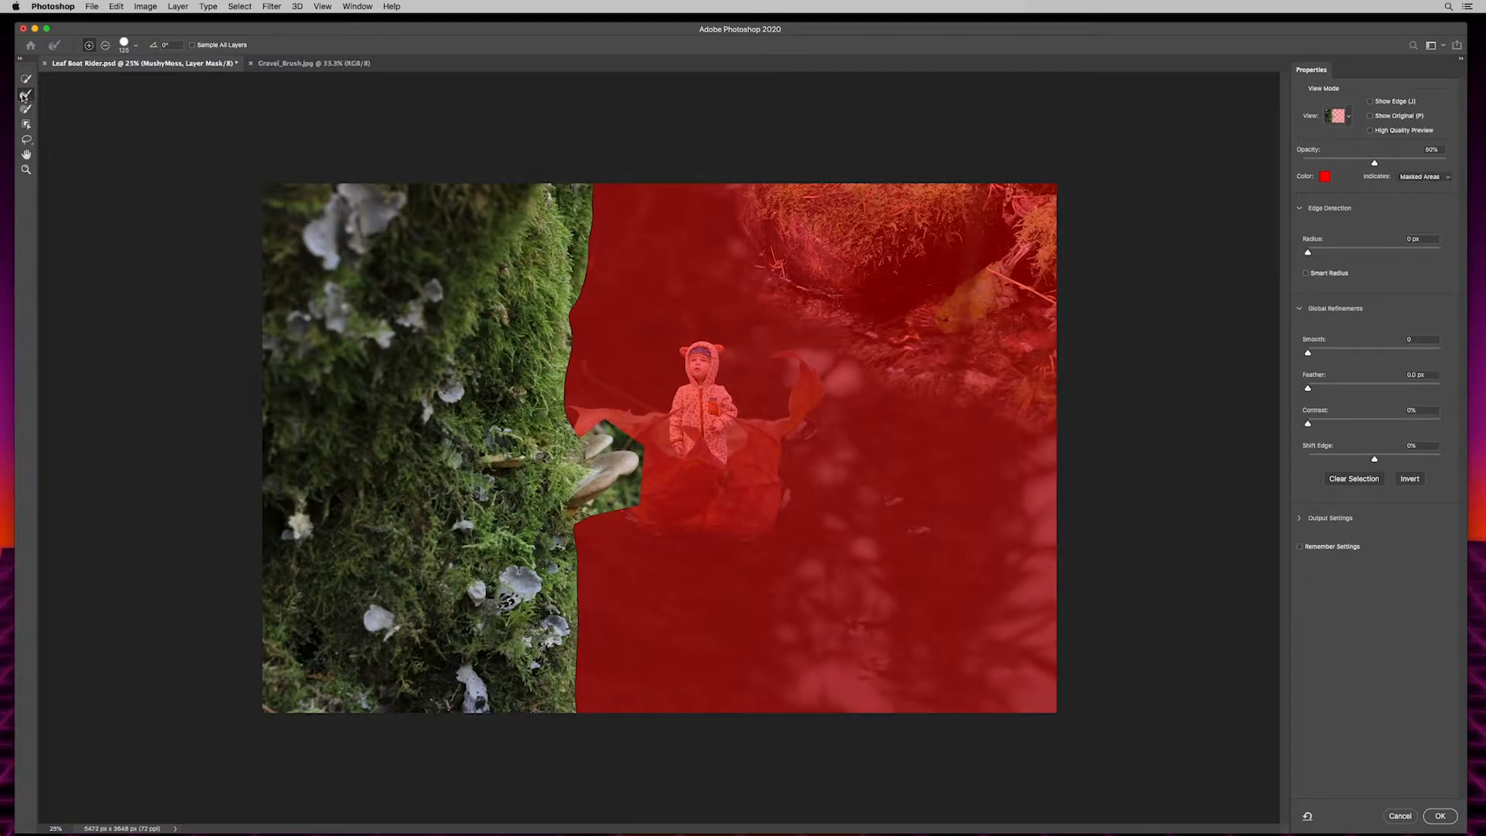
- Brush with the Refine Edge Brush along the trunk's mossy edge above and below the mushrooms, and apply the refinement
left_click(88, 45)
key("alt")
key("alt")
key("alt")
key("alt")
left_click_drag(591, 183, 570, 447)
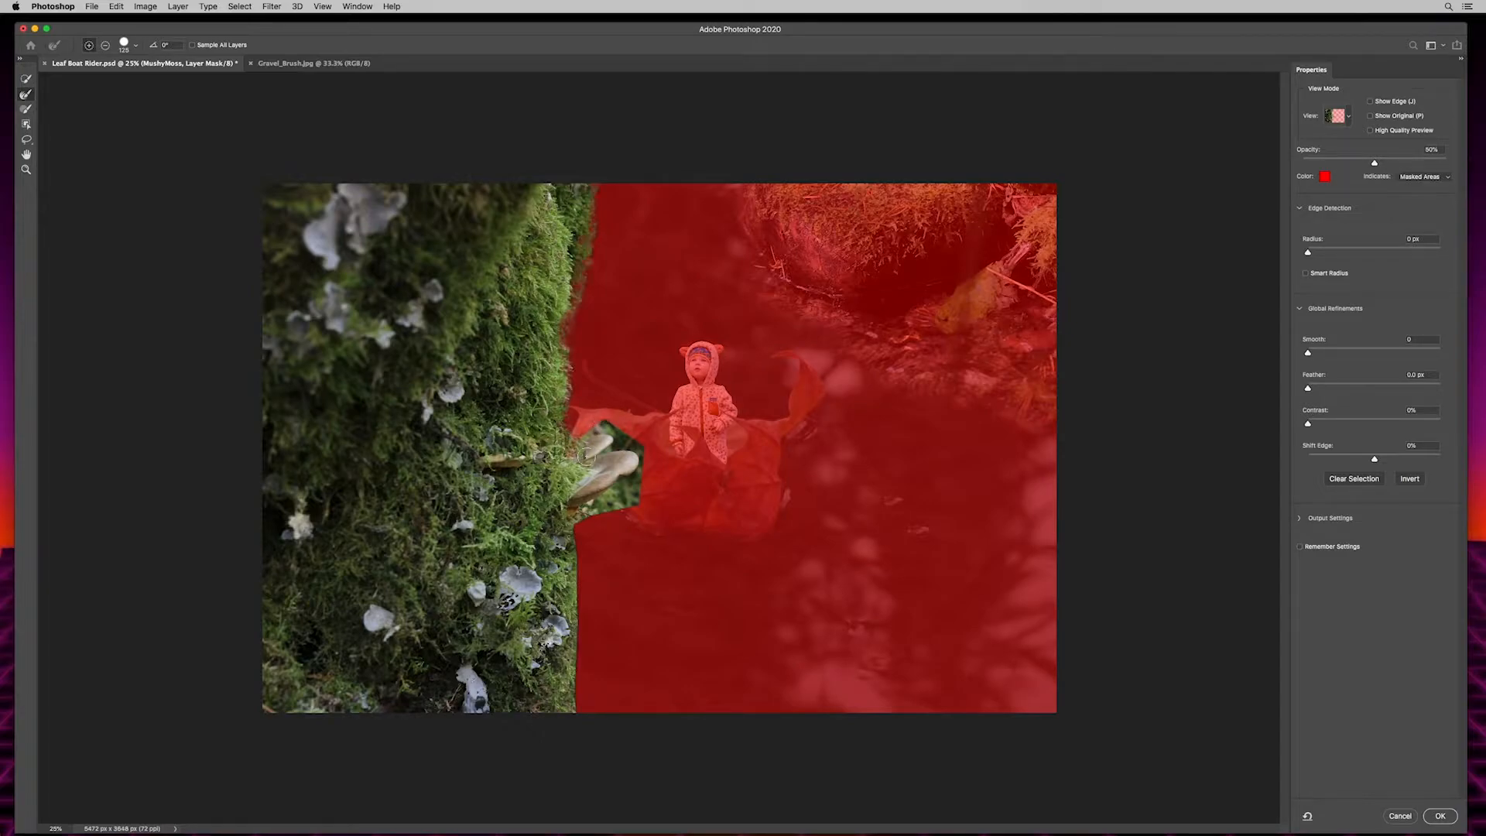
left_click_drag(575, 541, 575, 799)
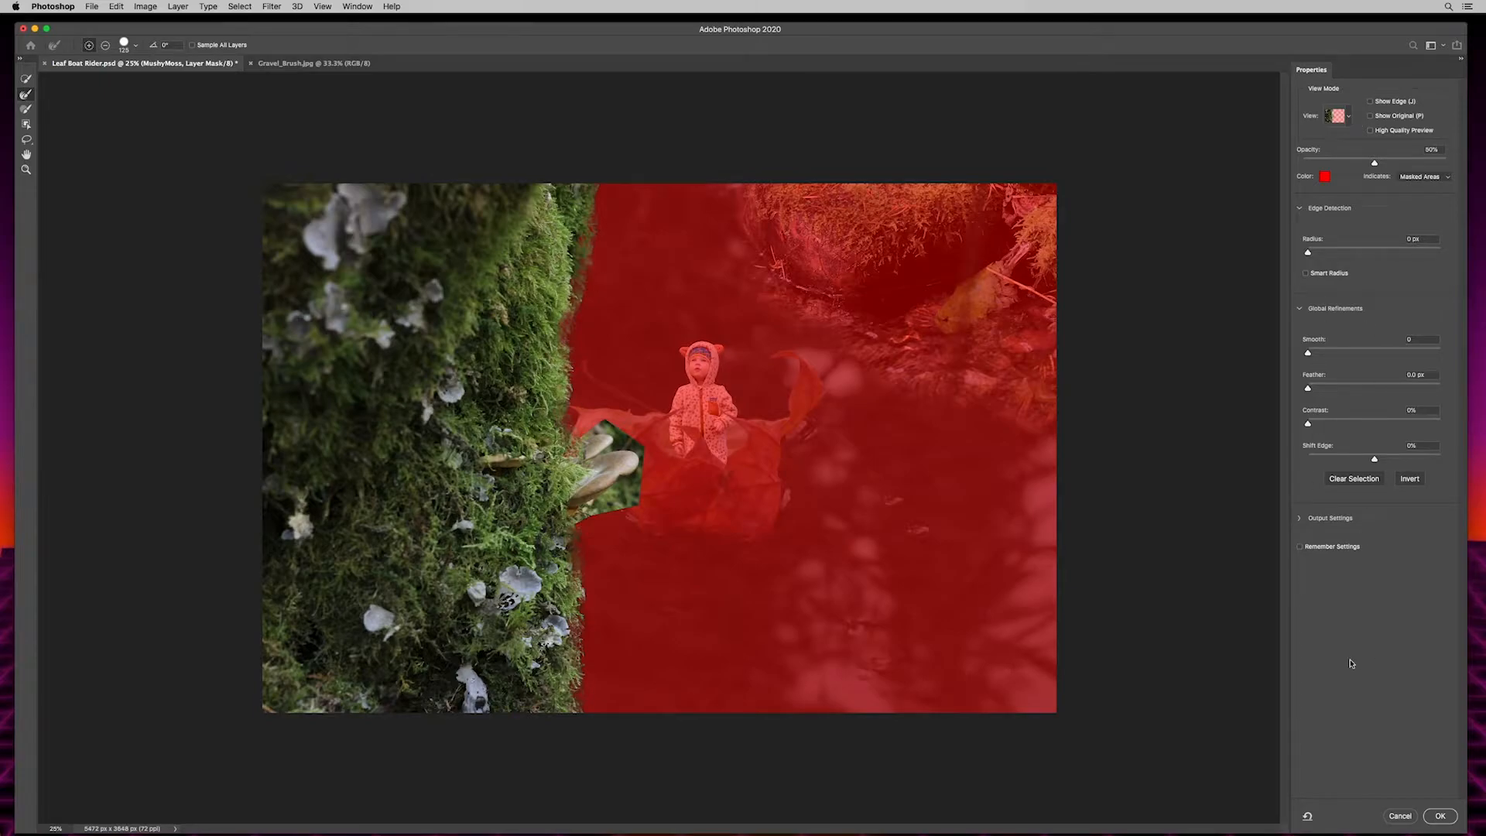
left_click(1441, 817)
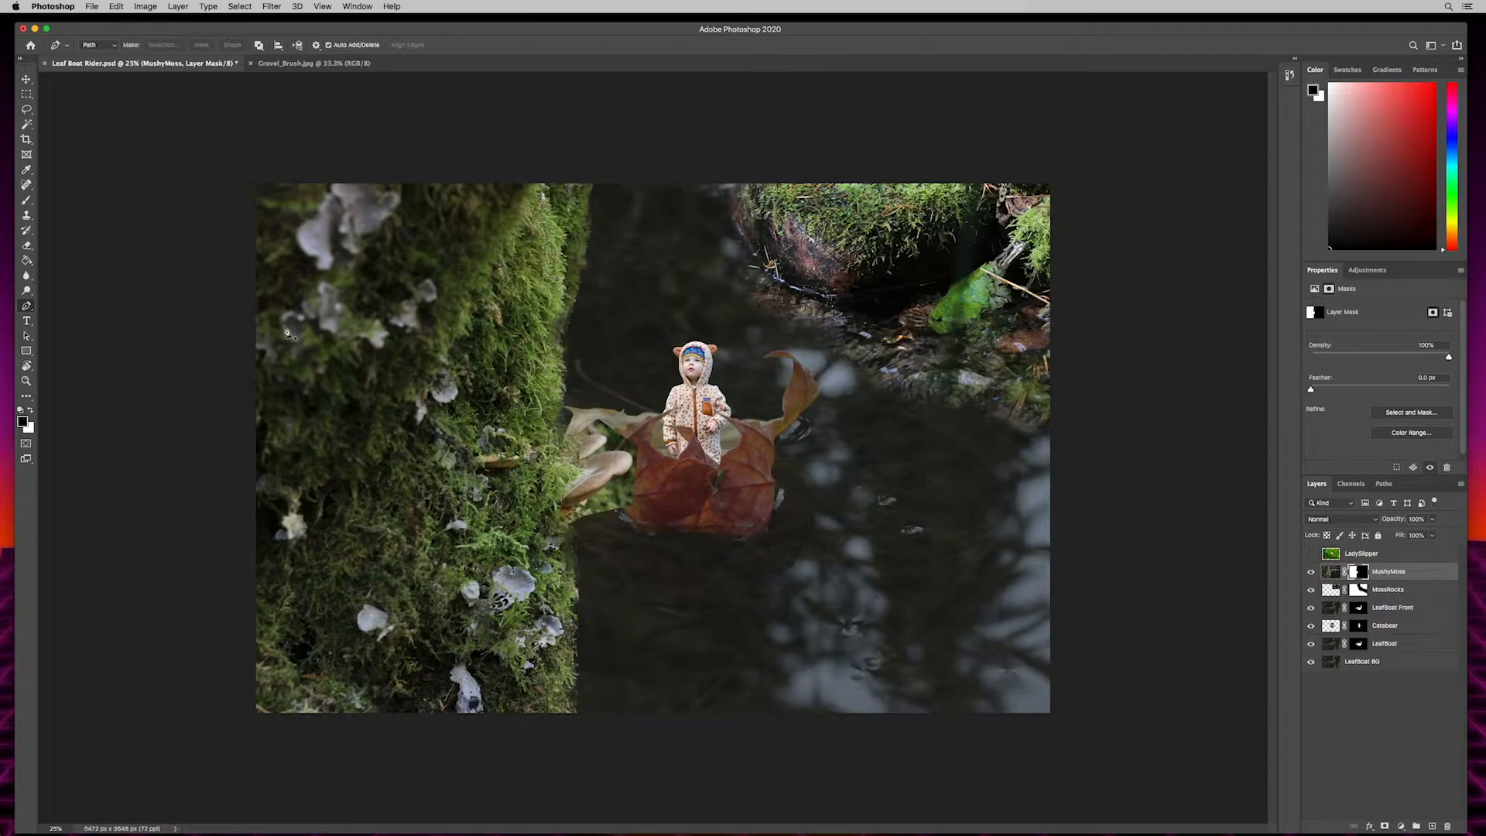
- Move MushyMoss left so the trunk clears the leaf boat and covers only the image's left edge
key("v")
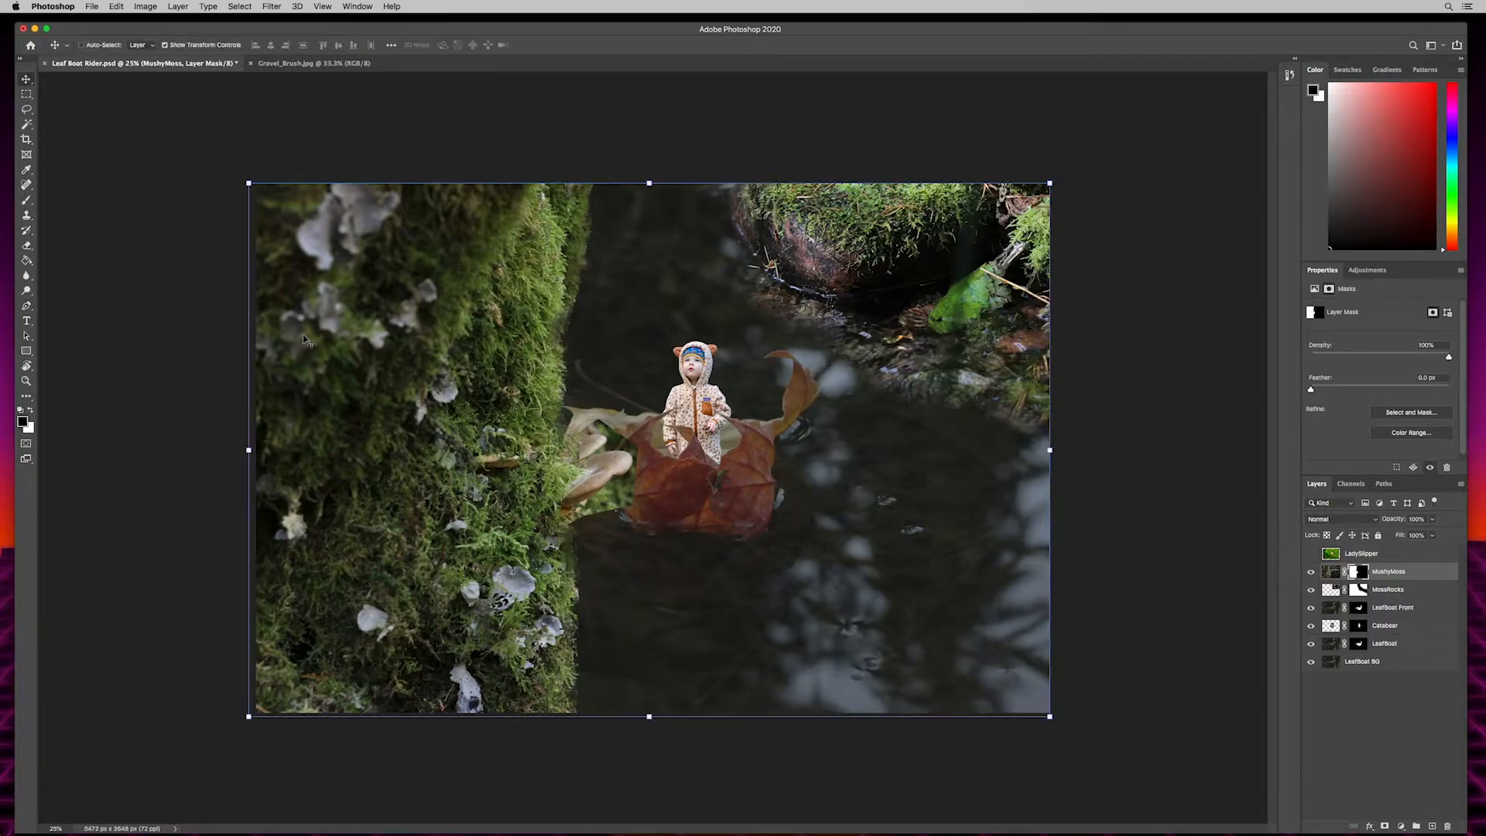
left_click_drag(505, 340, 354, 331)
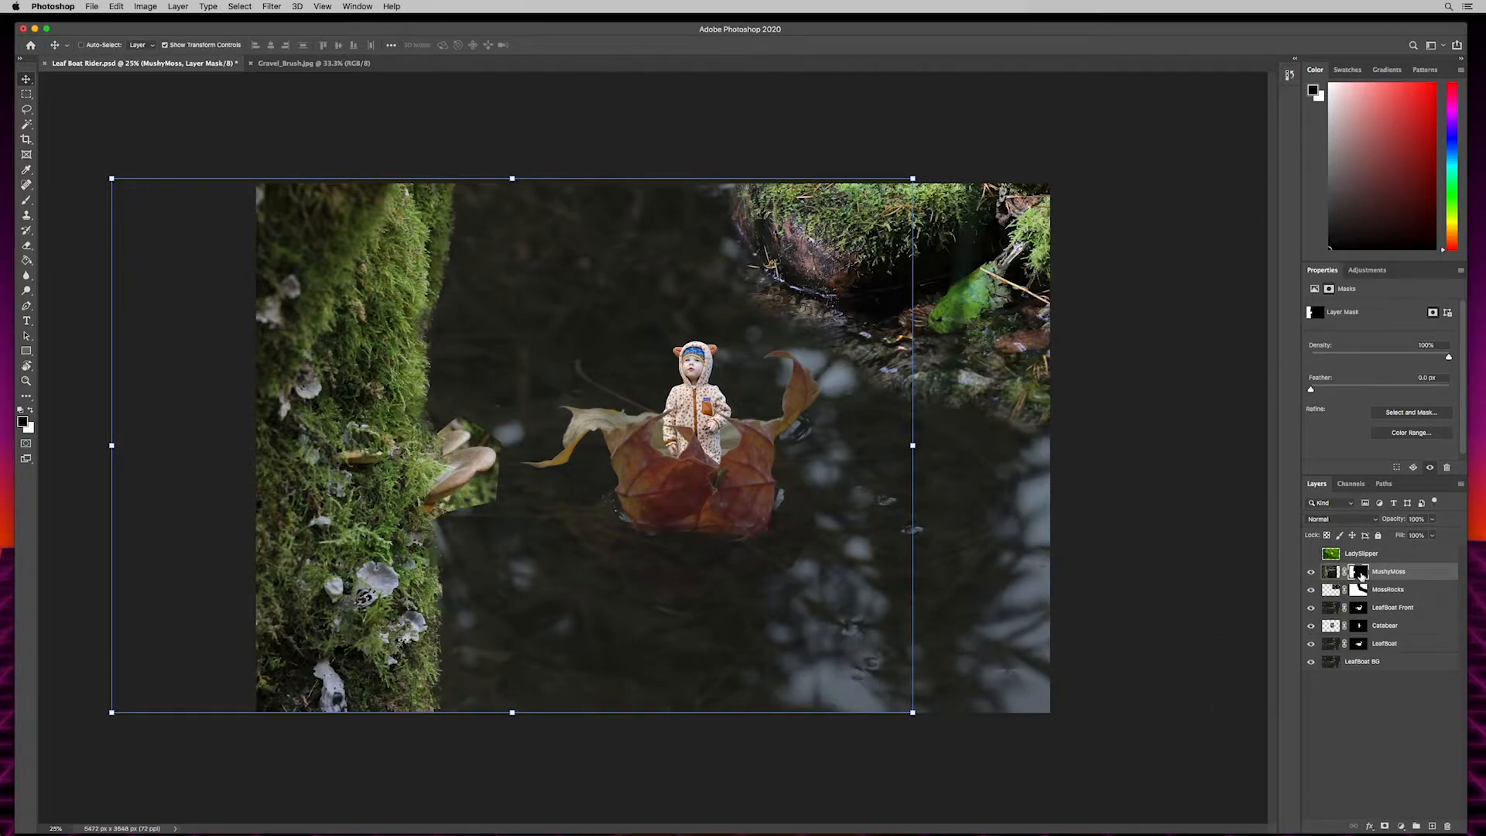
- Set up a smaller, slightly harder brush for the MushyMoss mask, working at 100% on the trunk's edge
key("b")
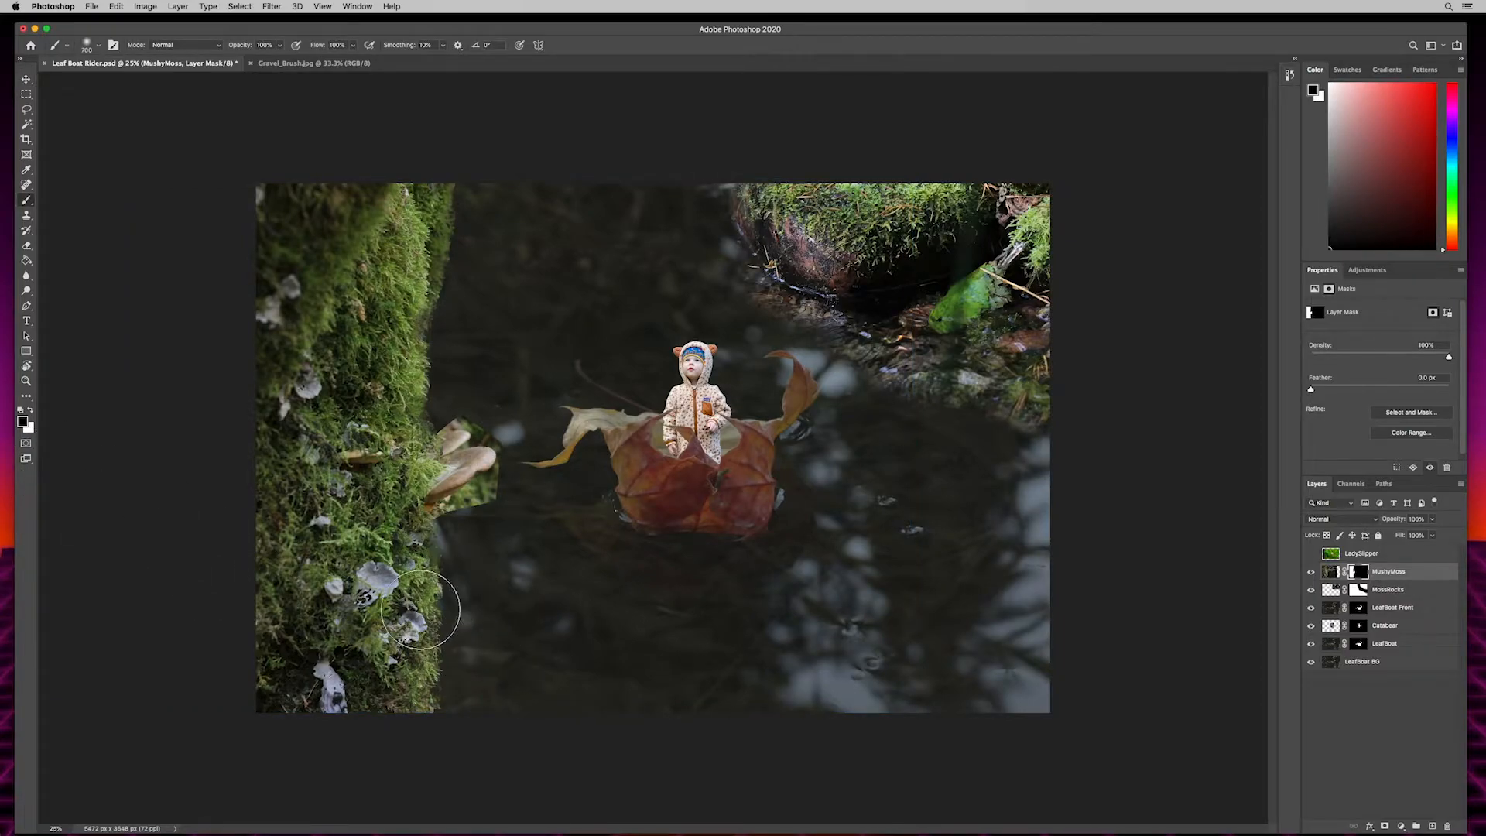
key("bracketleft")
key("bracketleft")
key("bracketleft")
key("bracketleft")
key("bracketleft")
key("bracketleft")
key("bracketleft")
key("bracketleft")
key("bracketleft")
key("super+equal")
key("super+equal")
key("super+equal")
left_click_drag(185, 592, 547, 299)
key("super+equal")
left_click_drag(561, 573, 682, 515)
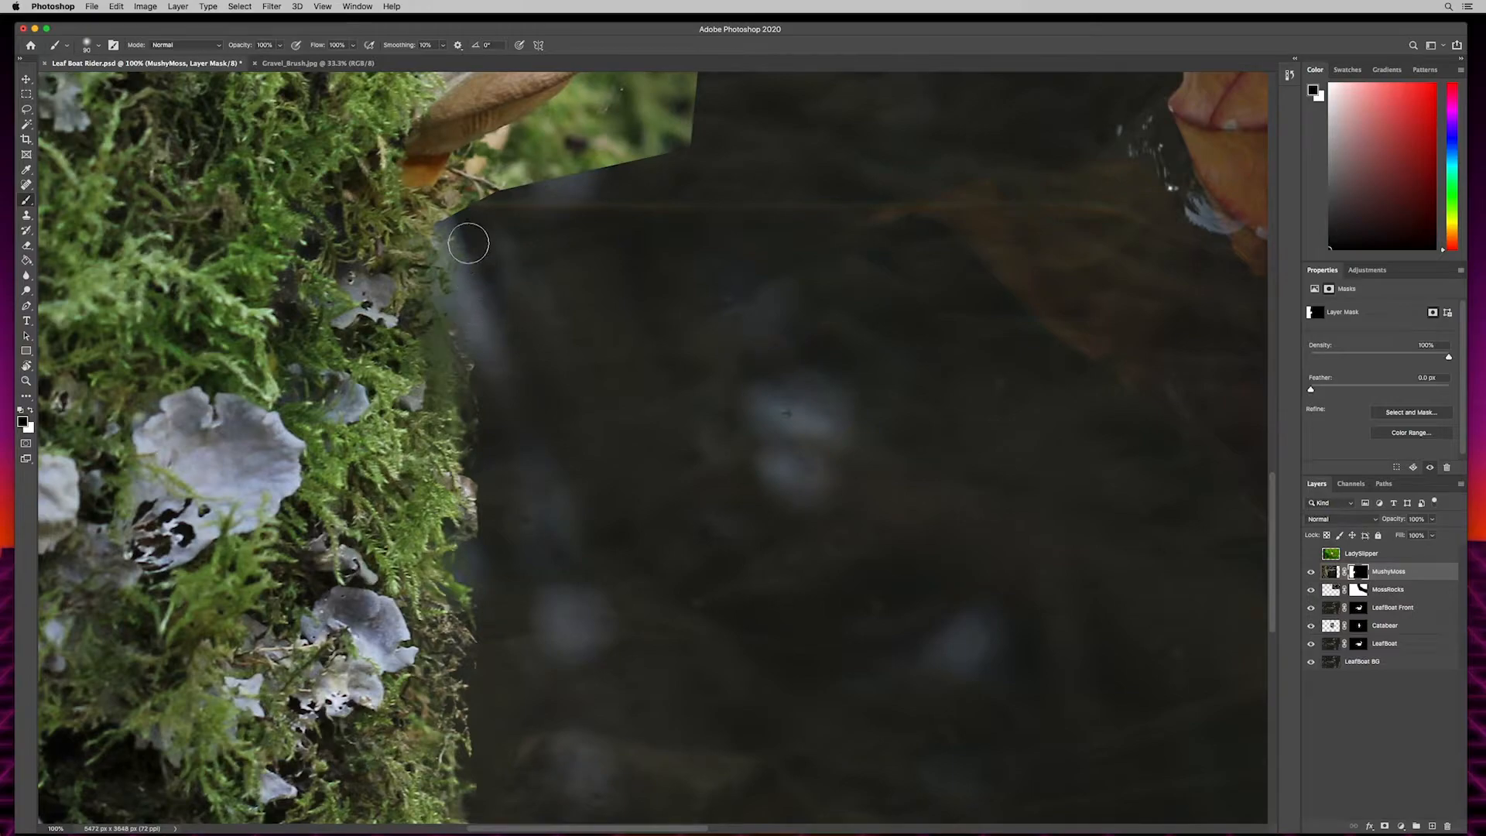
left_click(93, 48)
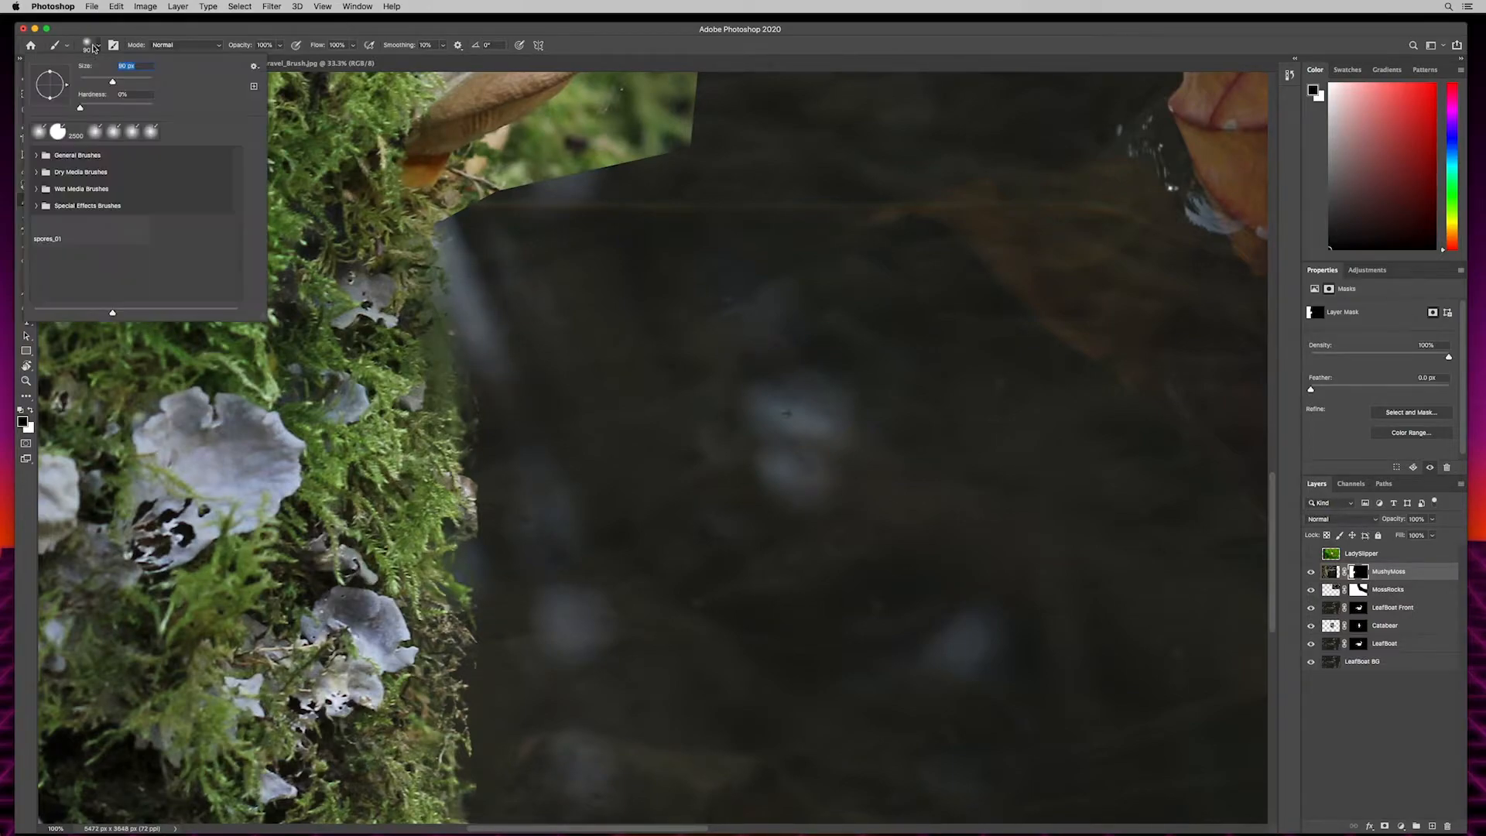
left_click_drag(81, 109, 99, 110)
left_click_drag(257, 29, 256, 31)
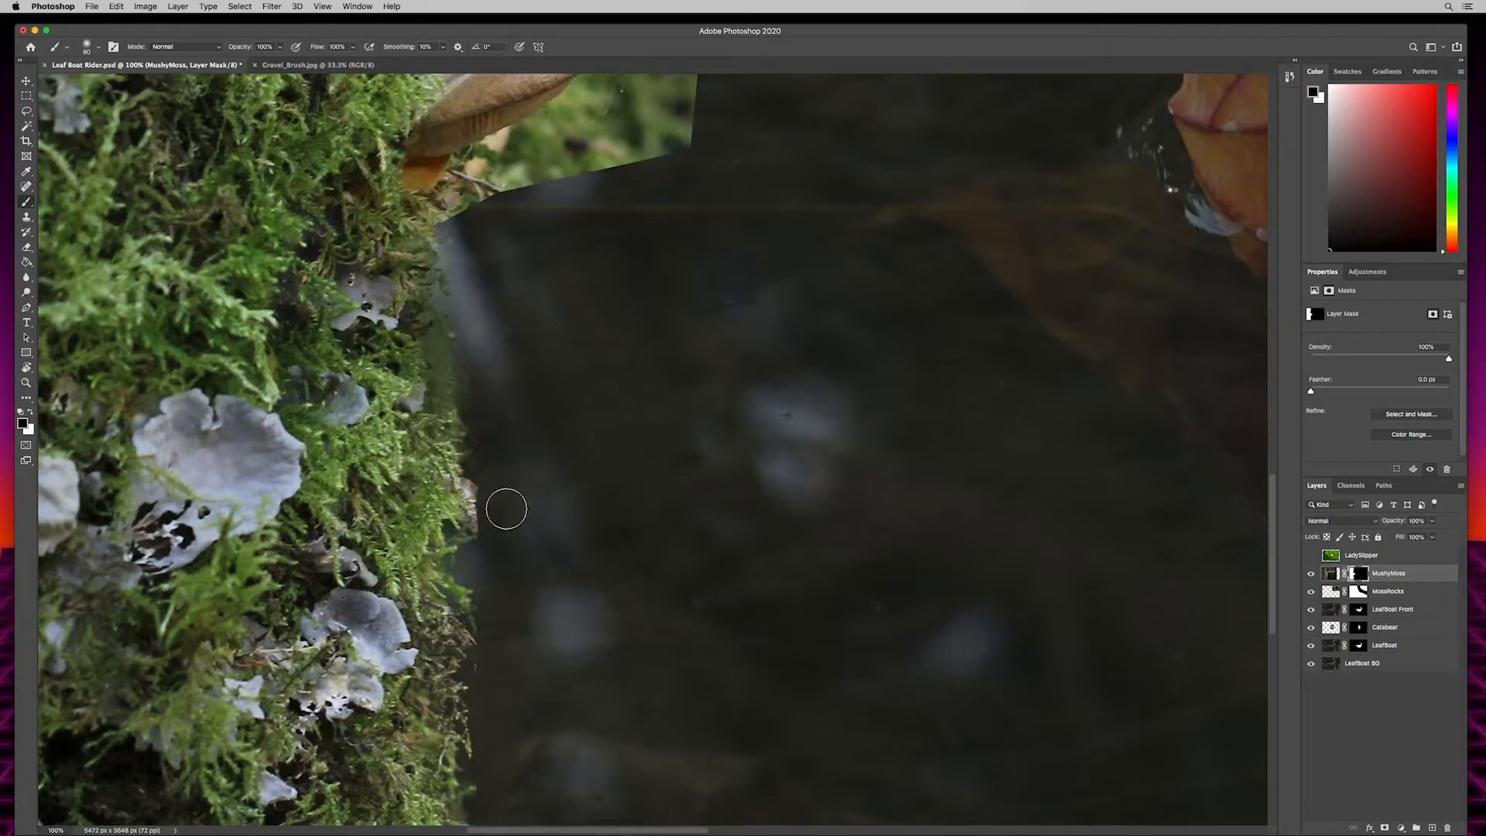
- Paint black on the MushyMoss mask to clean up the trunk's edge, working from the bottom corner upward
left_click_drag(554, 730, 637, 425)
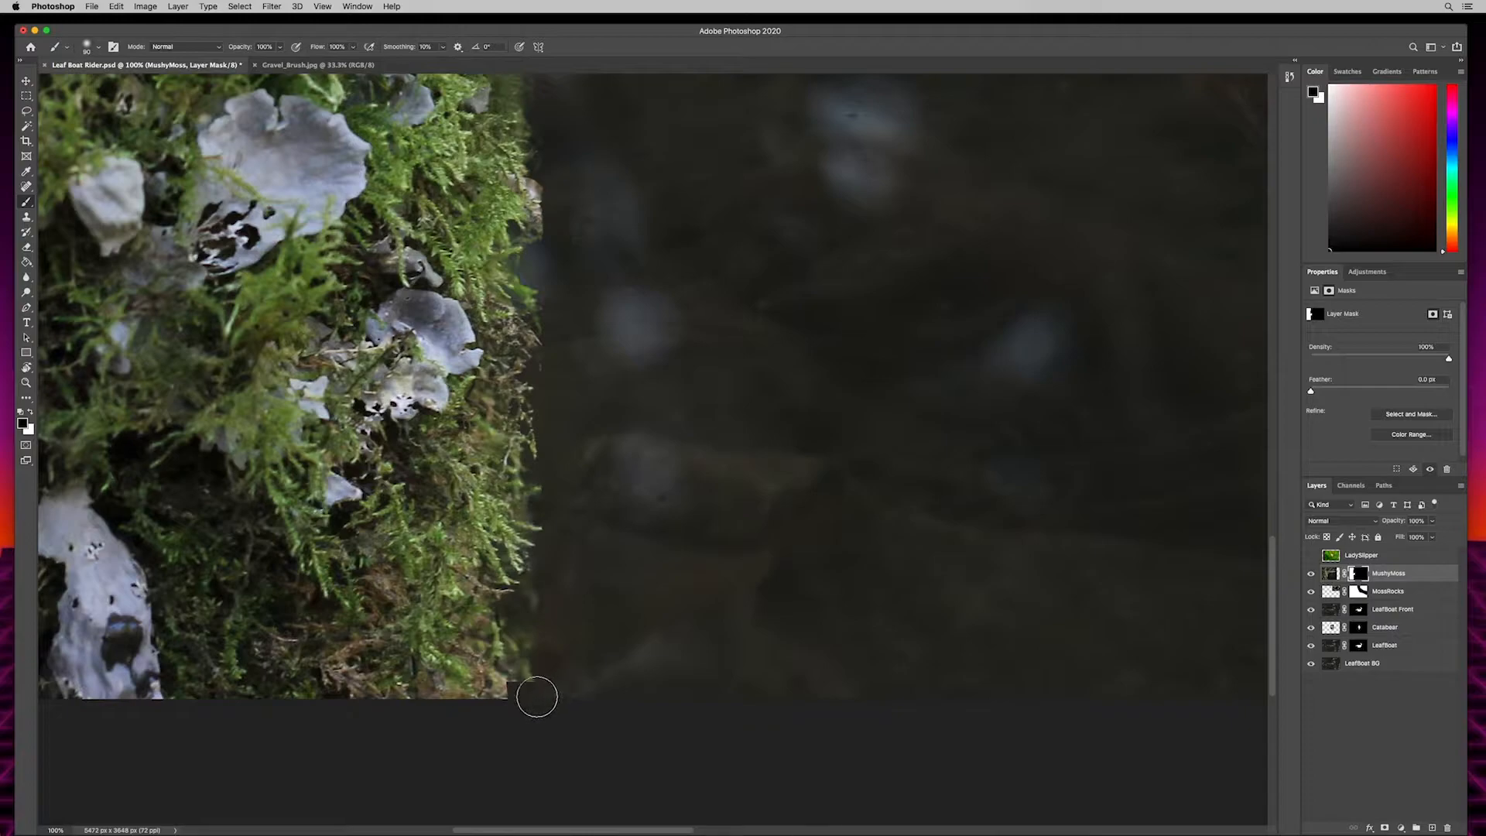
left_click_drag(515, 707, 539, 679)
left_click_drag(719, 435, 697, 688)
left_click_drag(703, 365, 697, 797)
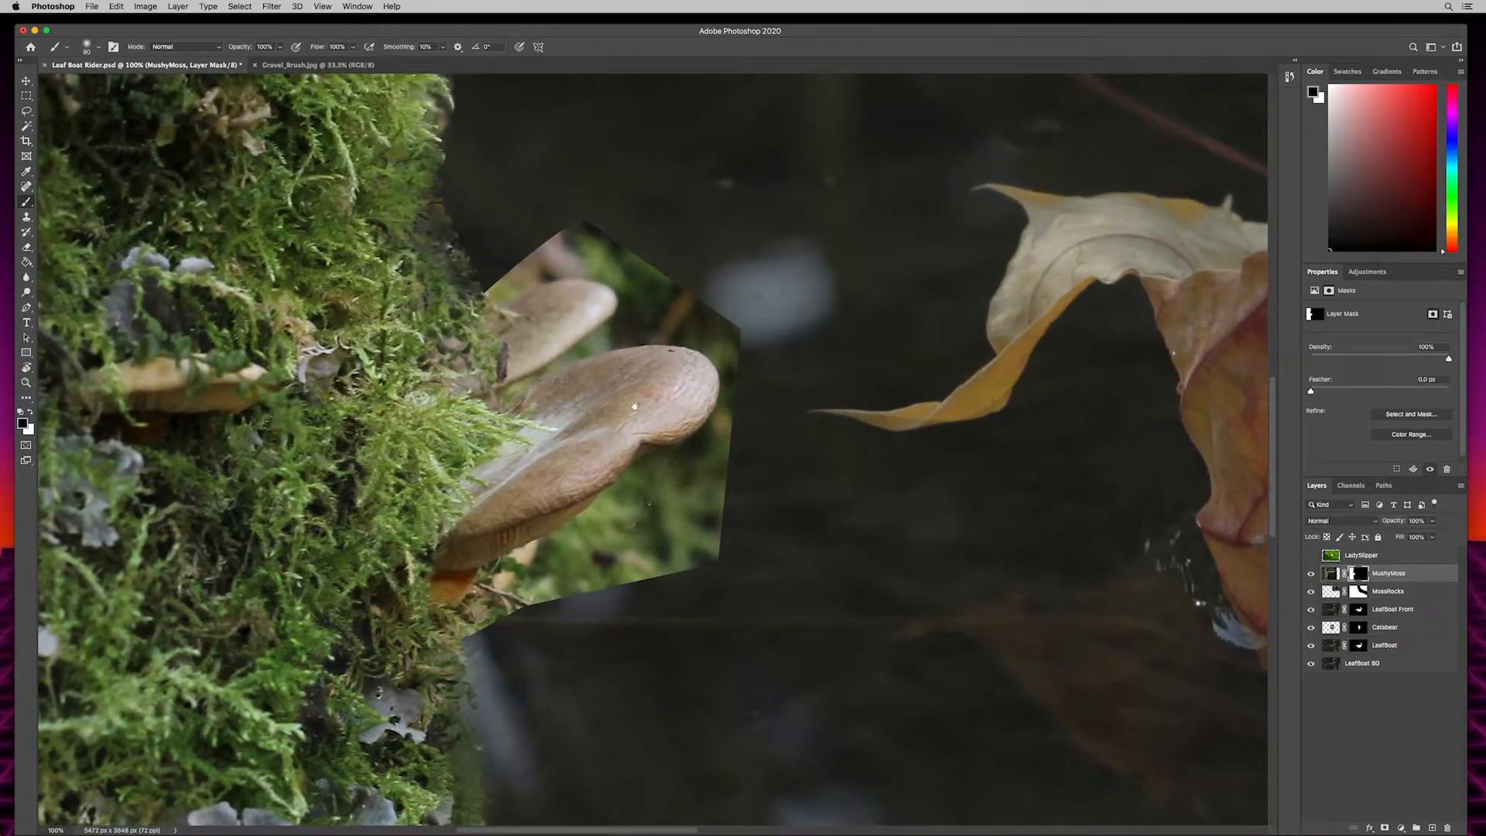
left_click_drag(846, 345, 894, 774)
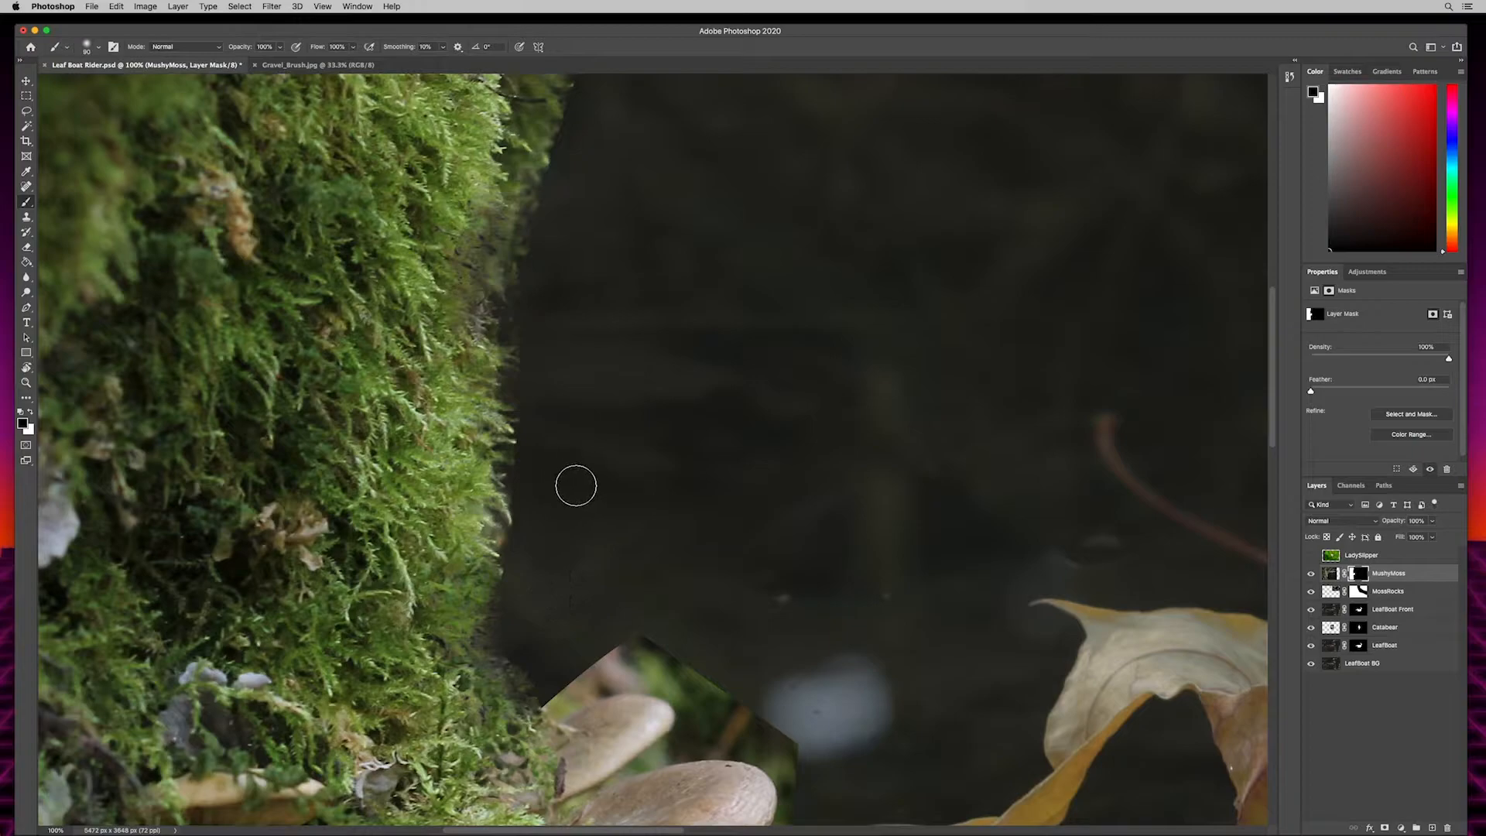
left_click_drag(644, 415, 634, 533)
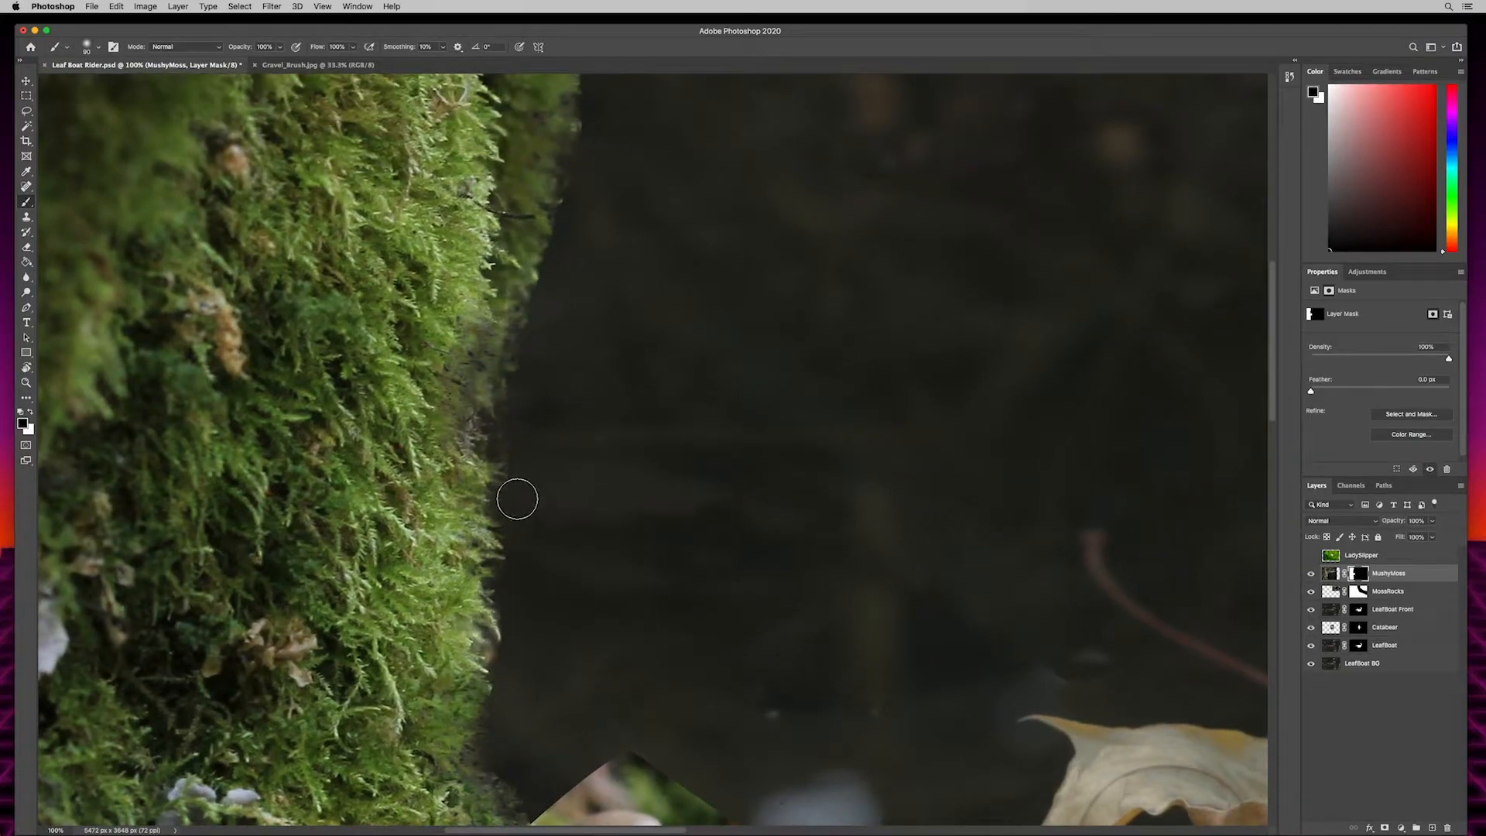
left_click_drag(694, 428, 637, 607)
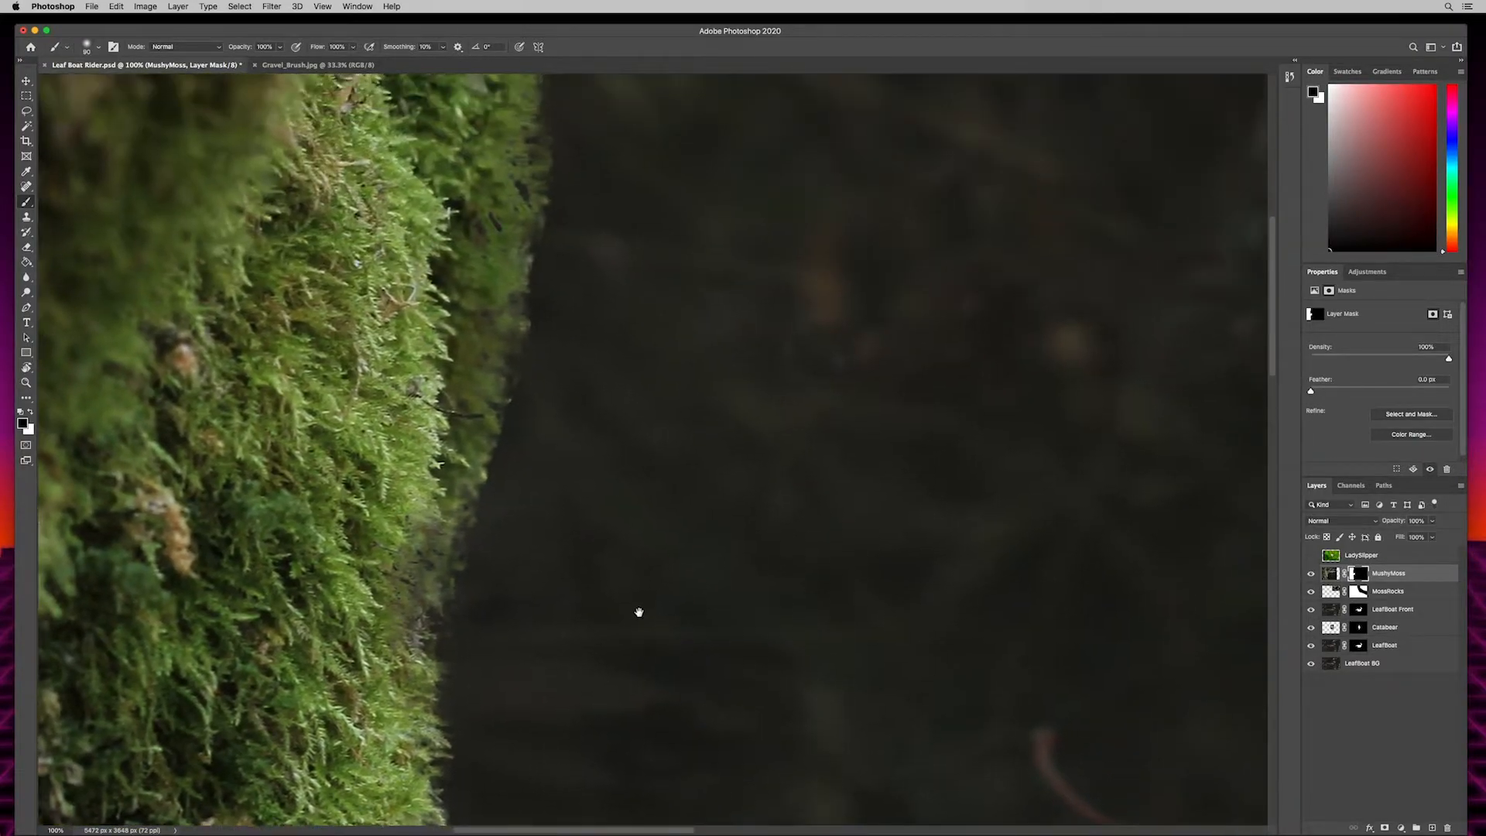
mouse_move(675, 403)
left_mouse_down()
mouse_move(611, 524)
mouse_move(725, 366)
mouse_move(674, 213)
left_mouse_up()
left_click_drag(774, 267, 776, 199)
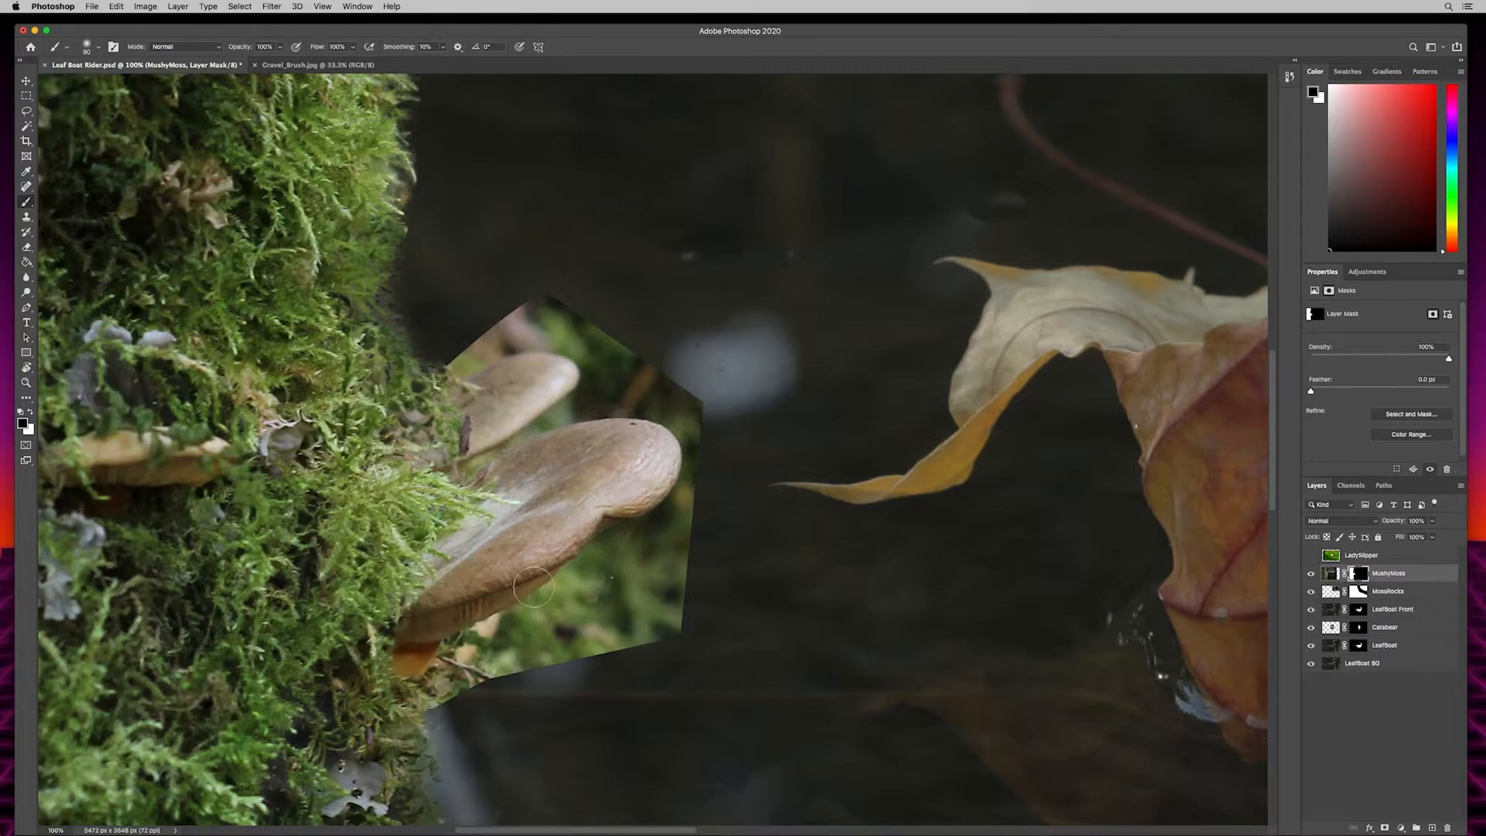
- Draw a closed Pen path tracing the two mushrooms' outer edges and enclosing the unwanted background beside them
key("p")
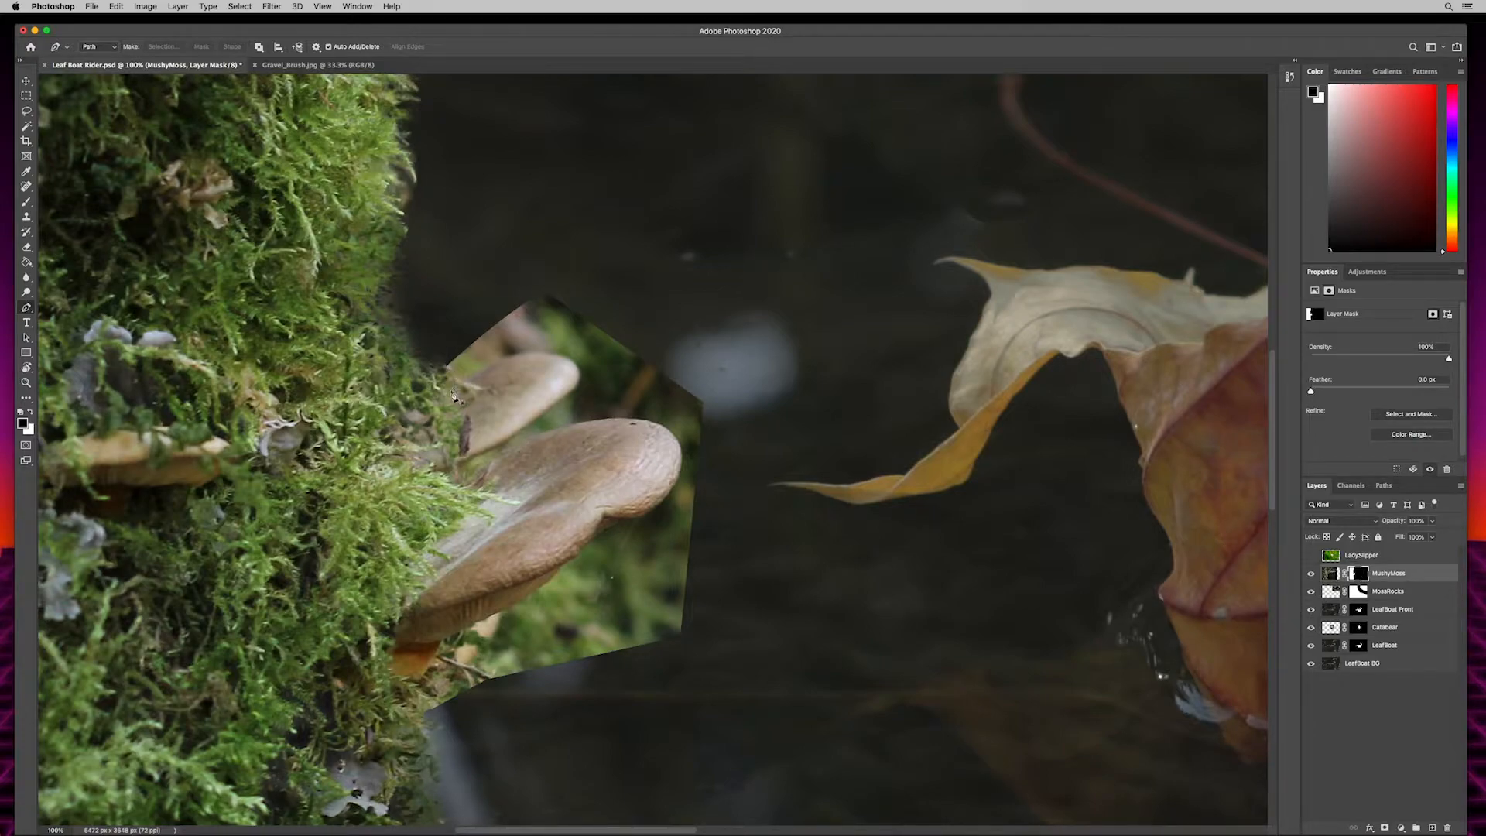
left_click(422, 355)
left_click(576, 364)
left_click_drag(551, 403, 508, 427)
left_click(552, 405, "alt")
left_click_drag(536, 421, 526, 426)
left_click(466, 460)
left_click_drag(475, 483, 492, 463)
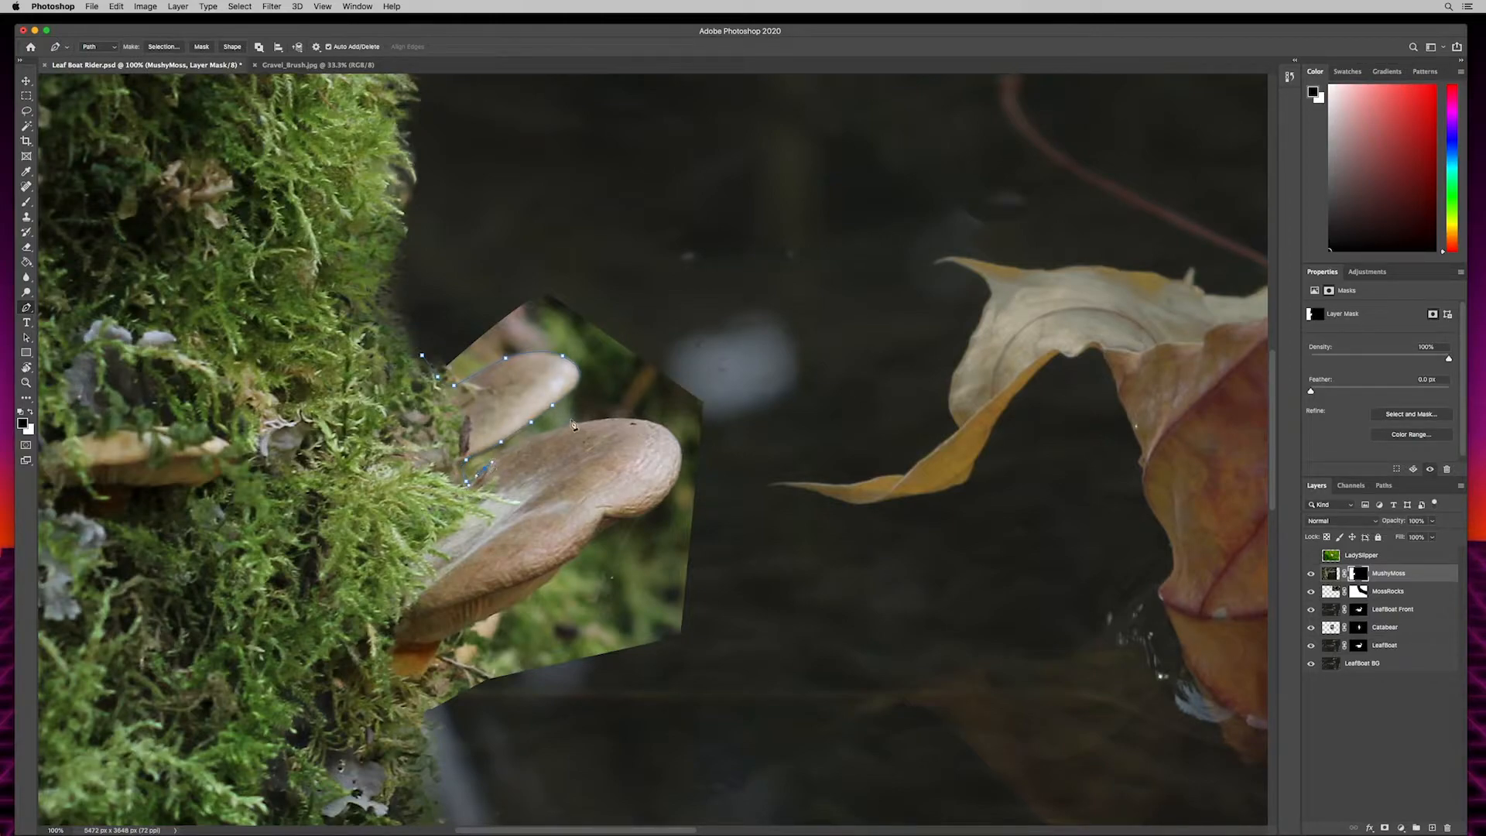
left_click(530, 438)
left_click_drag(624, 420, 636, 419)
left_click_drag(677, 447, 683, 443)
left_click_drag(680, 474, 659, 511)
left_click_drag(640, 517, 586, 545)
left_click(547, 585)
left_click(480, 619)
left_click(460, 629)
left_click(439, 644)
left_click_drag(436, 655, 425, 674)
left_click(421, 687)
left_click(453, 721)
left_click(782, 684)
left_click(824, 271)
left_click(583, 187)
left_click(459, 264)
left_click(422, 355)
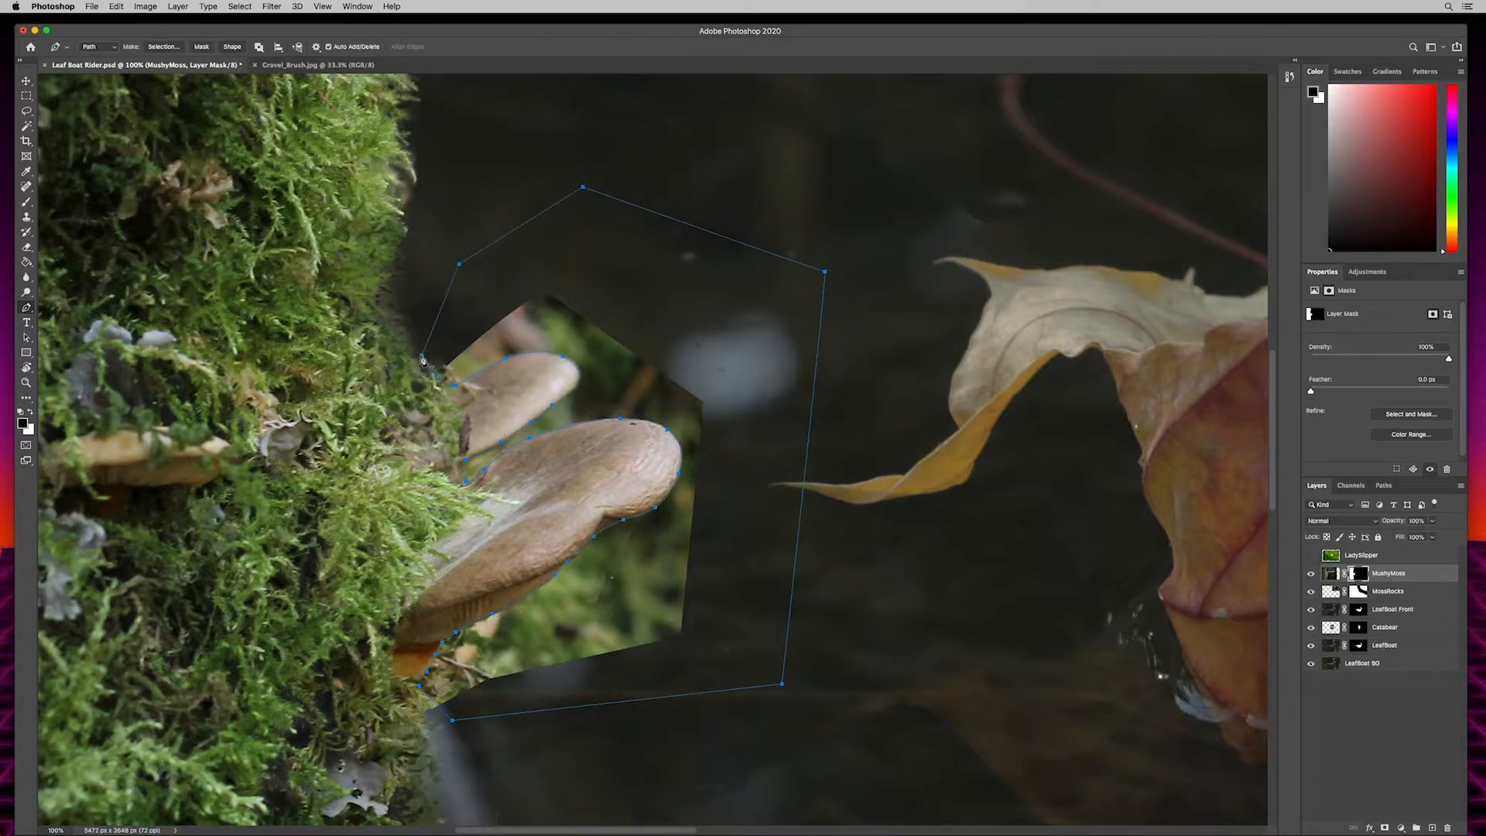
- Turn the path into a selection, fill it with black on the MushyMoss mask to hide the mushroom background, and deselect
left_click(164, 47)
left_click(808, 371)
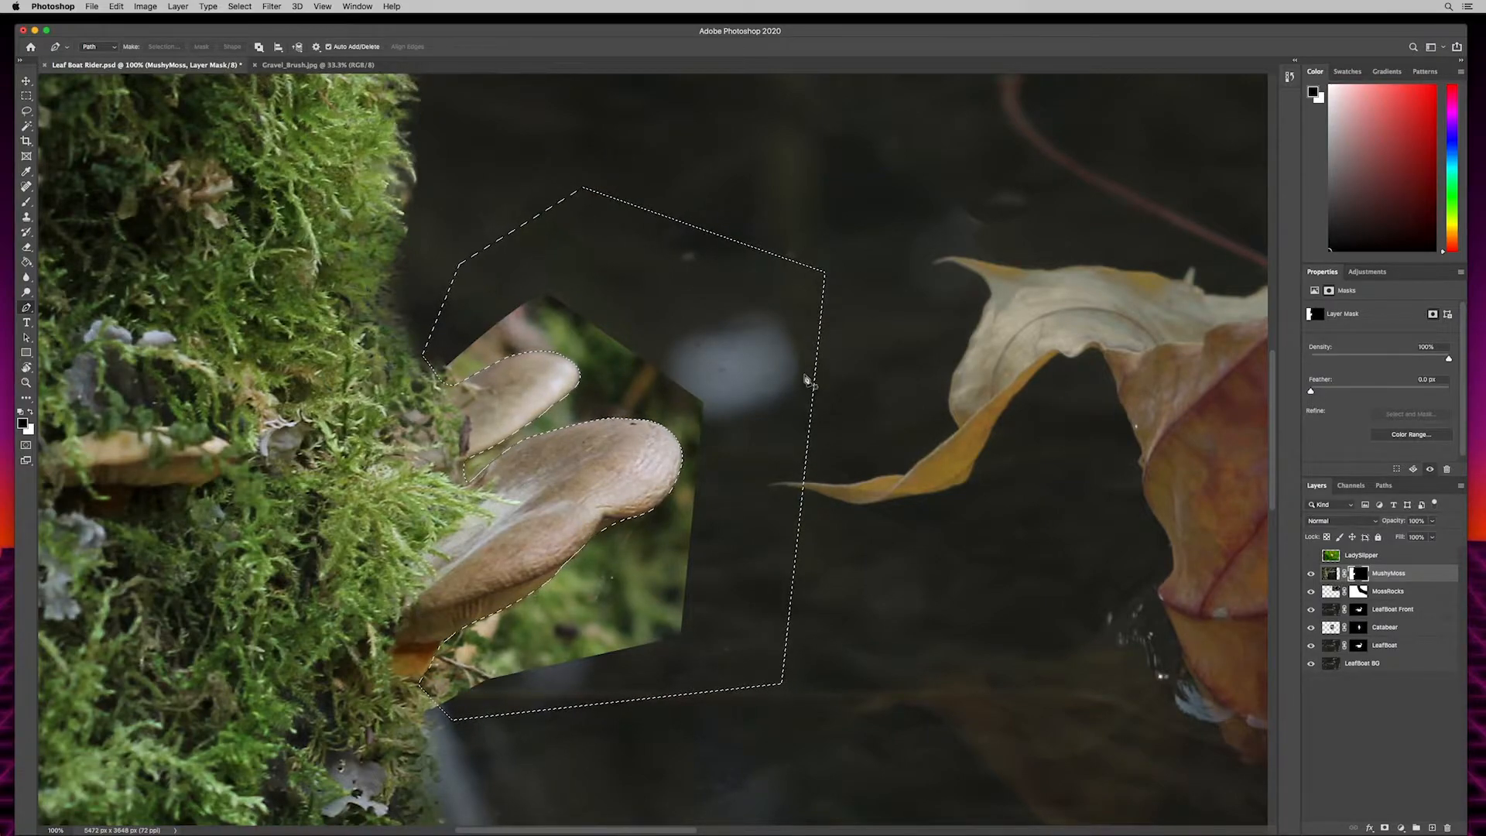
key("alt+BackSpace")
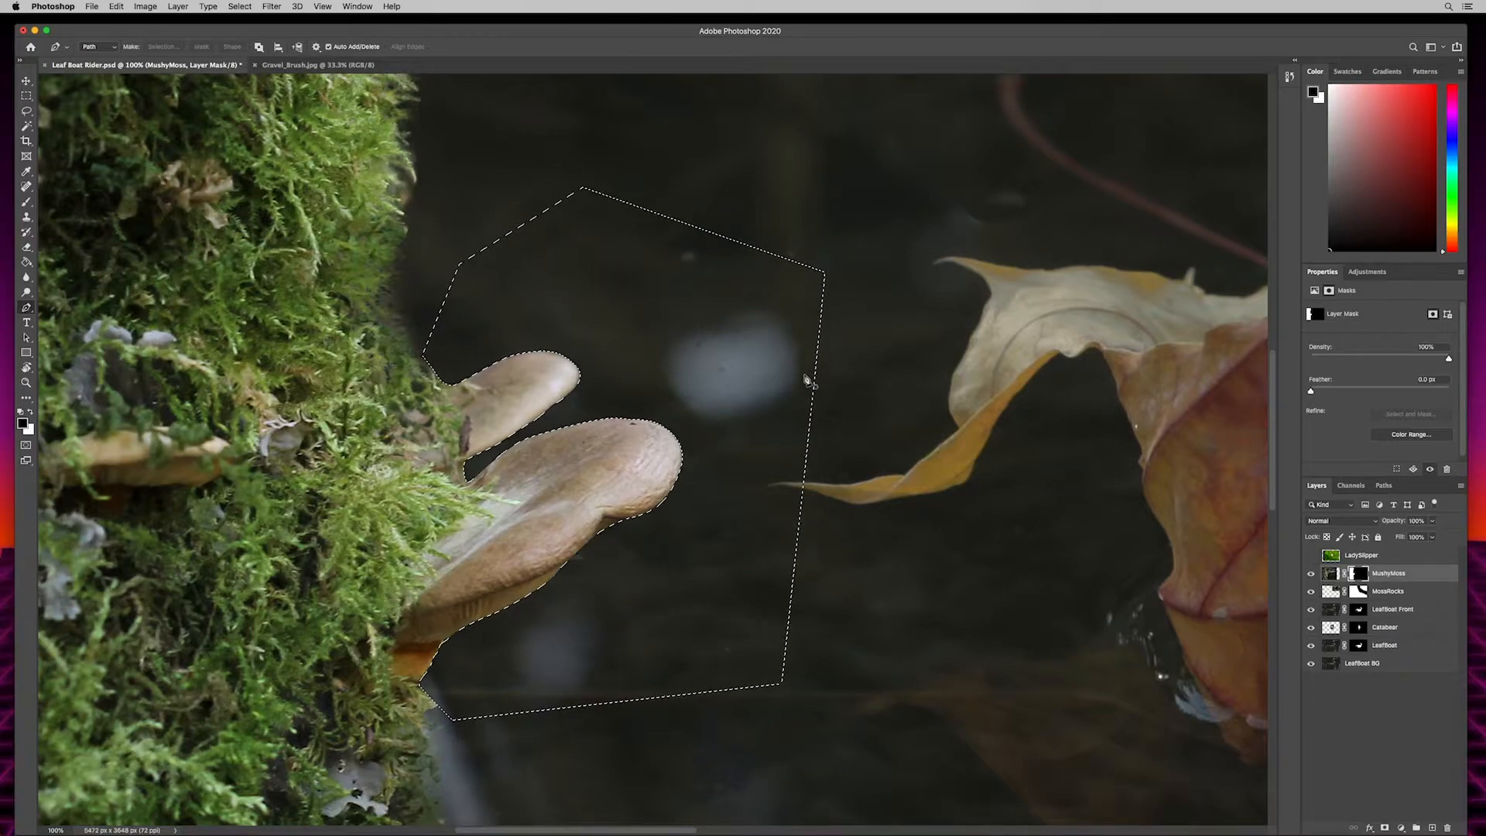
key("super+d")
- Shrink the brush to 20 px and touch up the MushyMoss mask around the mushrooms
key("b")
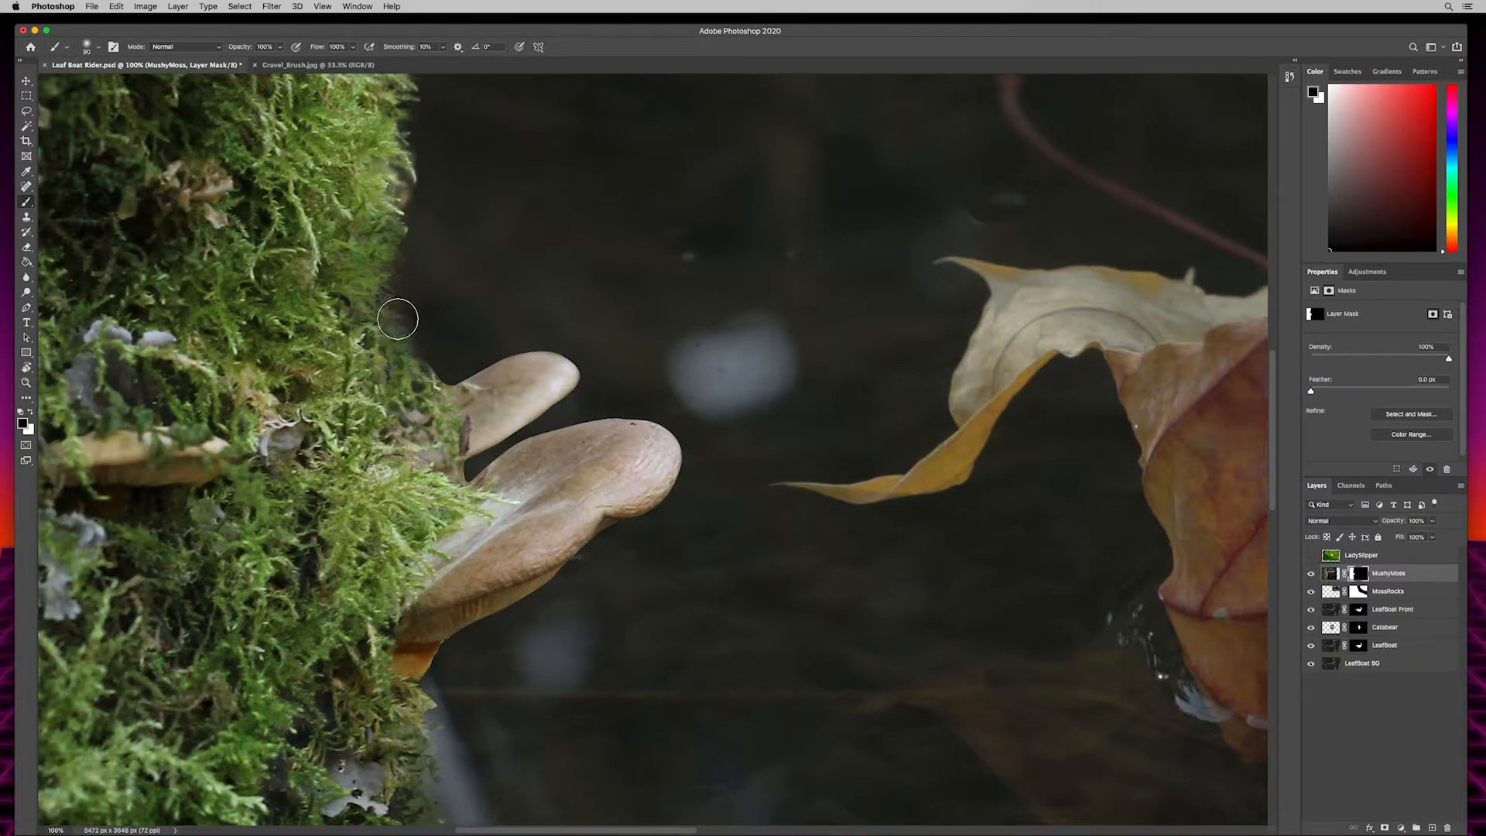
key("bracketleft")
key("bracketleft")
key("bracketleft")
key("bracketleft")
key("bracketleft")
key("bracketleft")
key("bracketleft")
key("bracketleft")
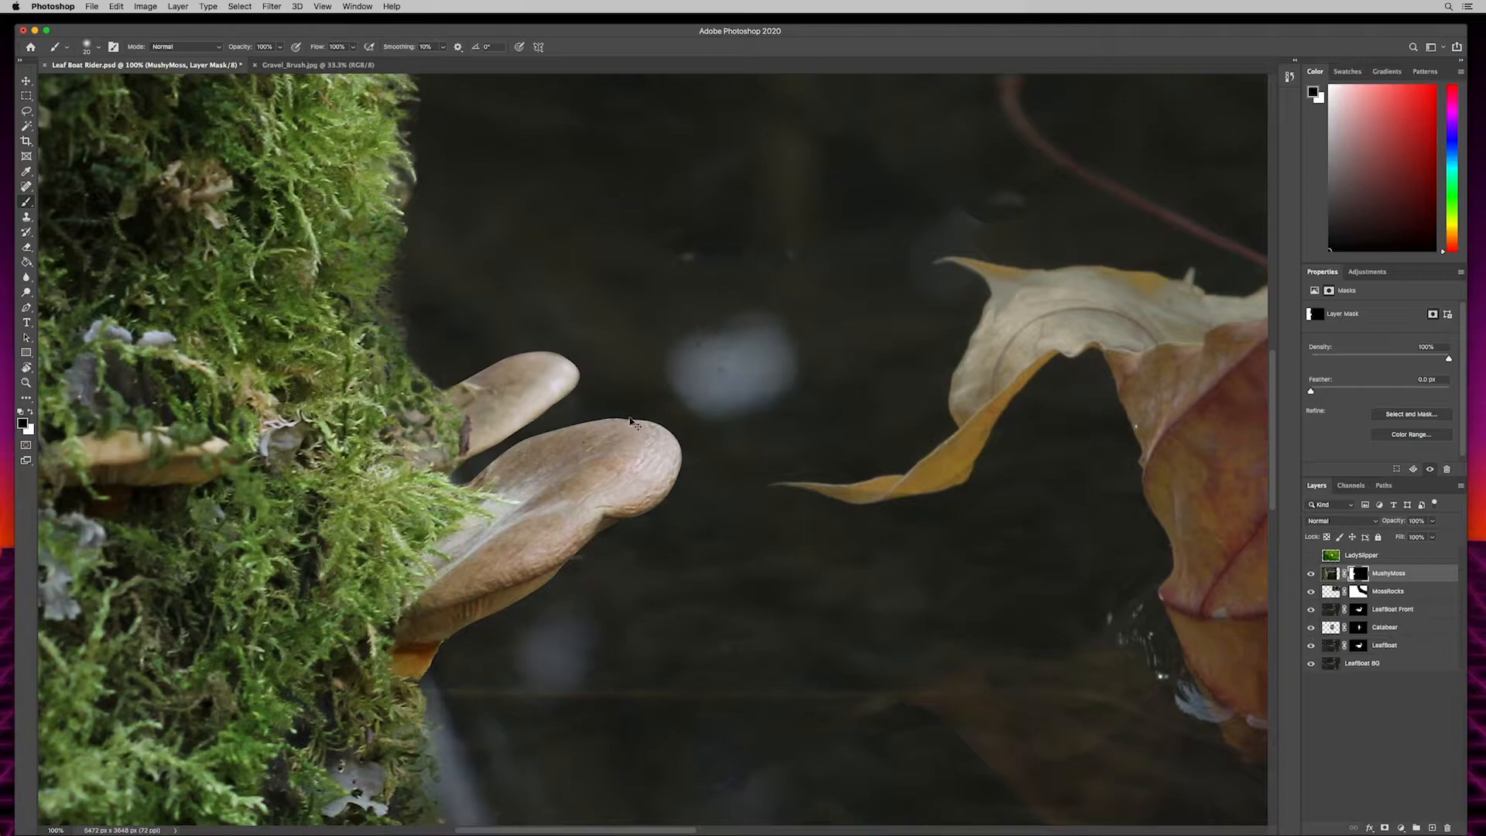
- Fit the image in view, then select the LadySlipper layer and make it visible
key("super+0")
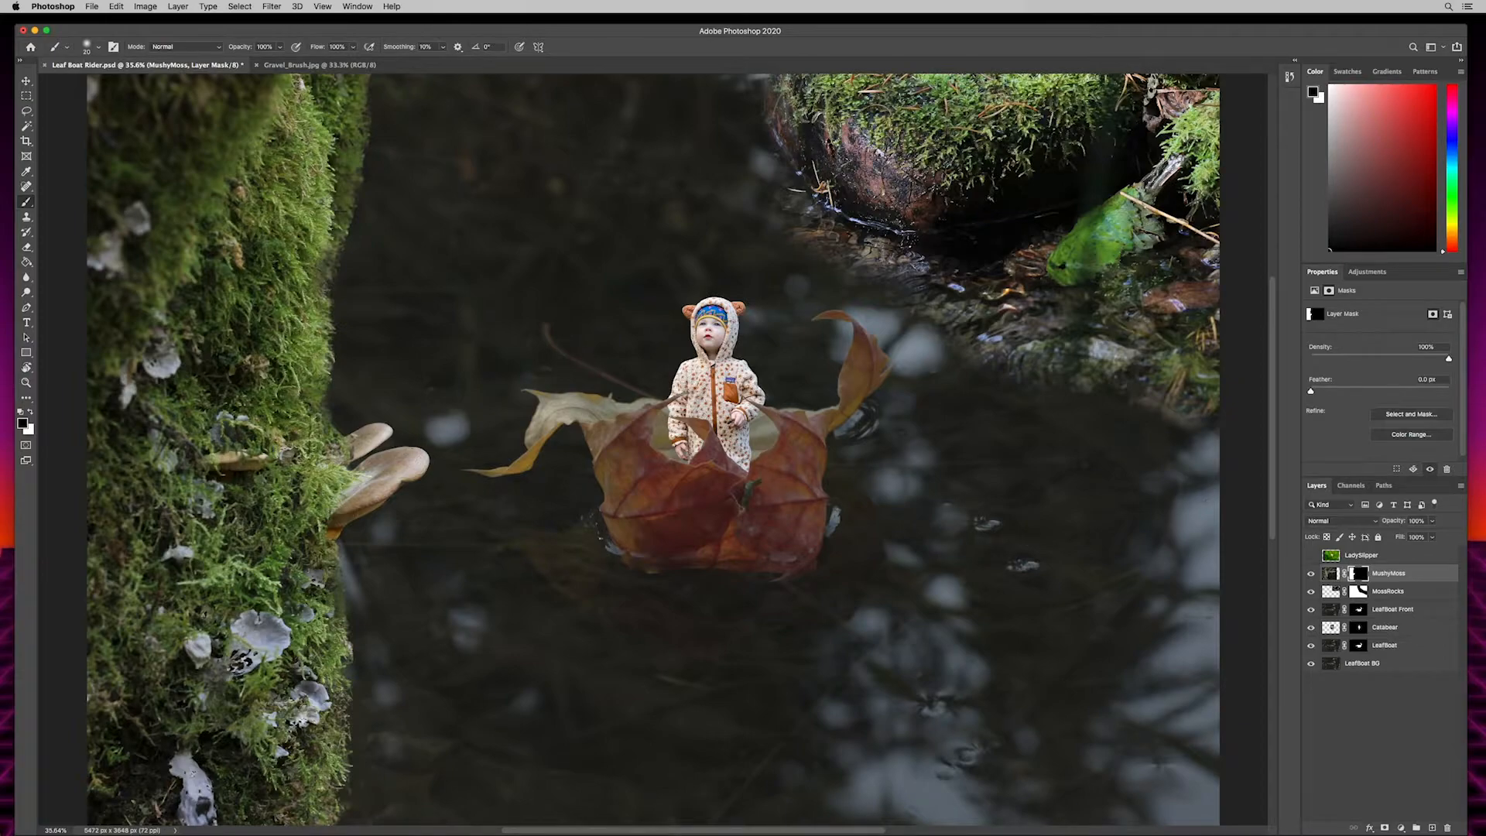
left_click(1366, 556)
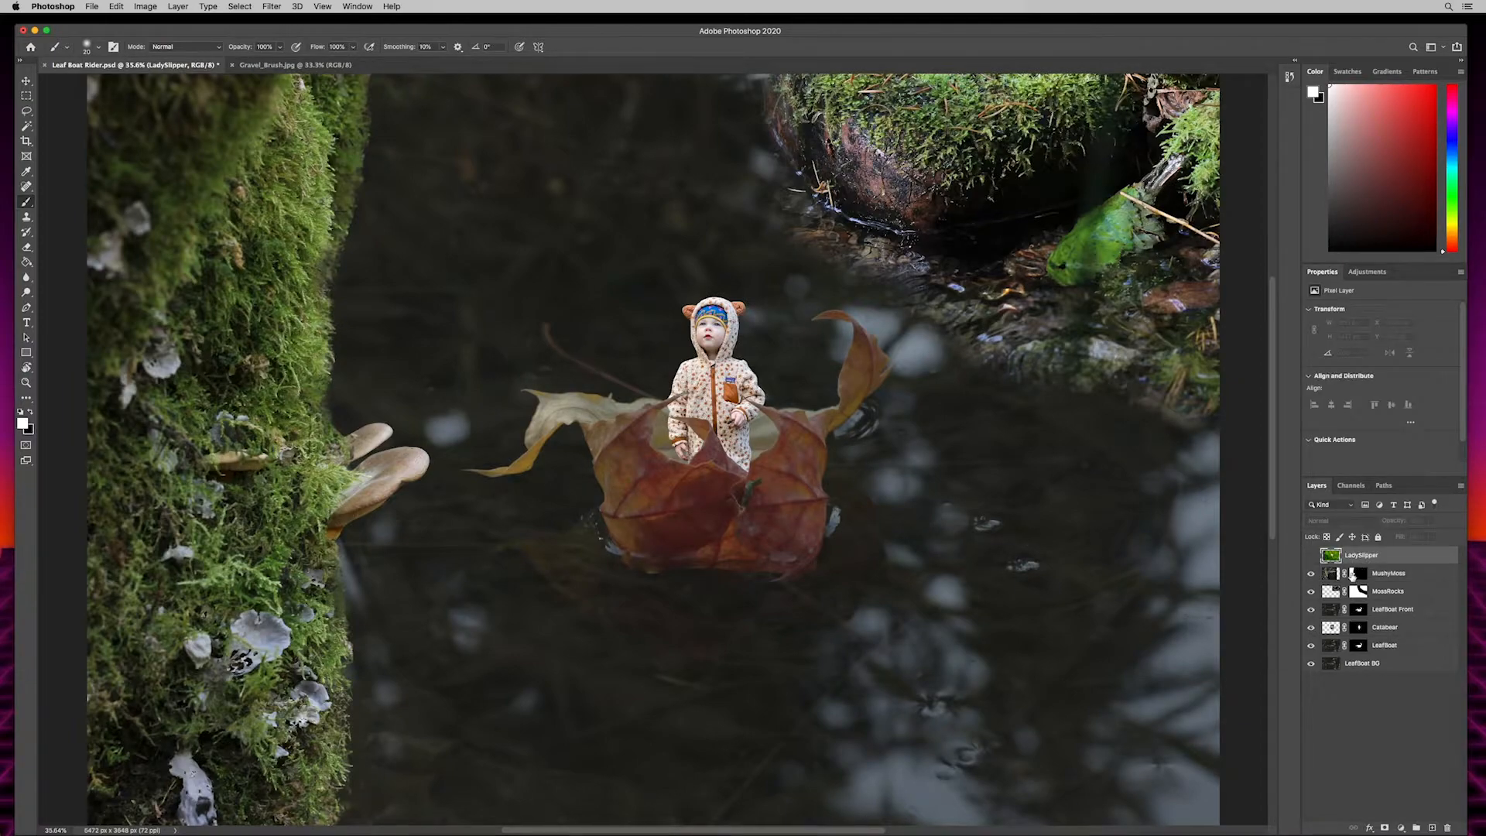
left_click(1311, 556)
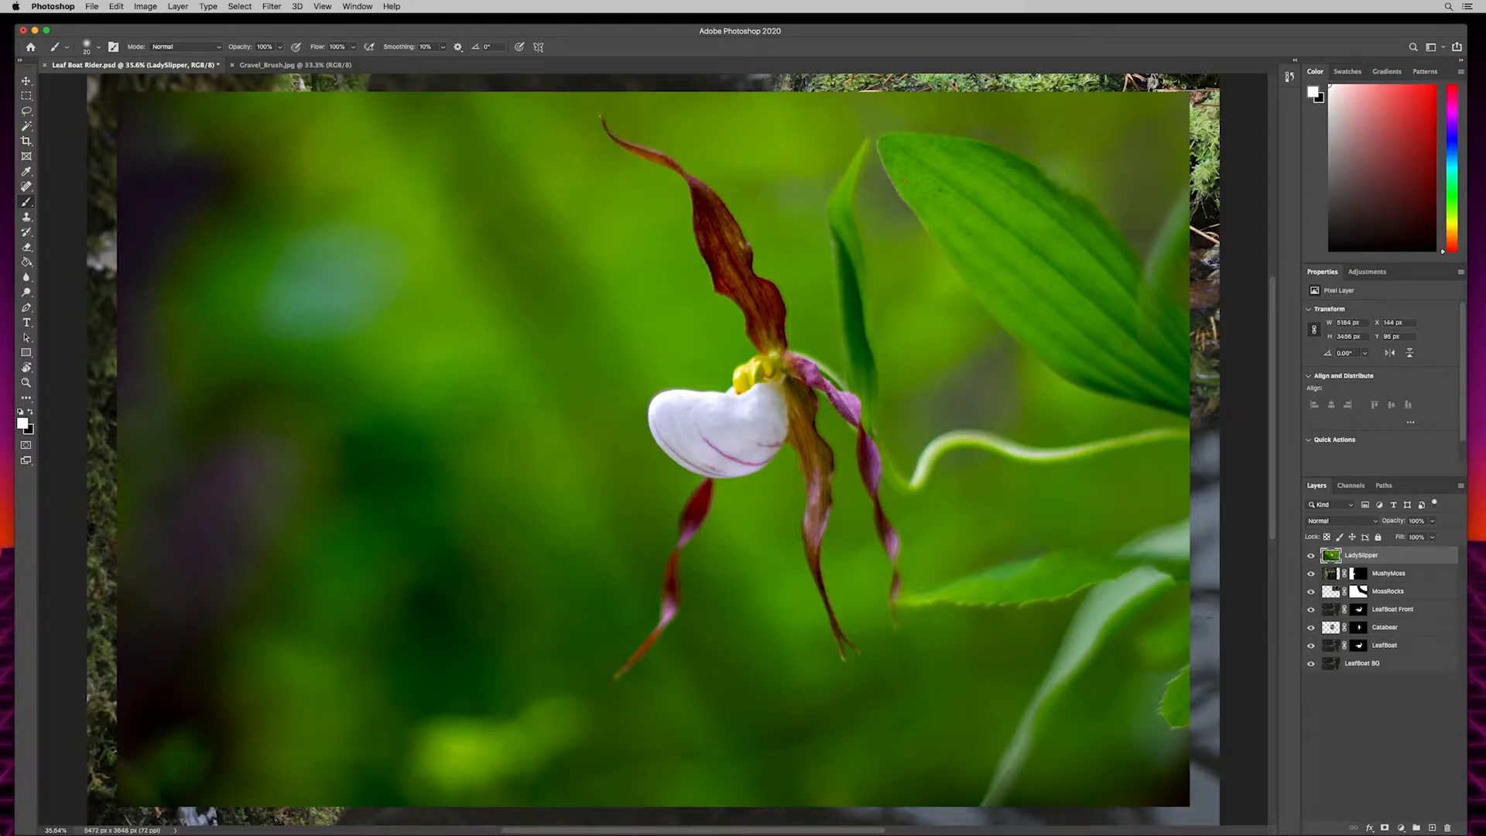
- Switch from the Brush to the Magic Wand tool group and choose the Object Selection tool
left_click(28, 125)
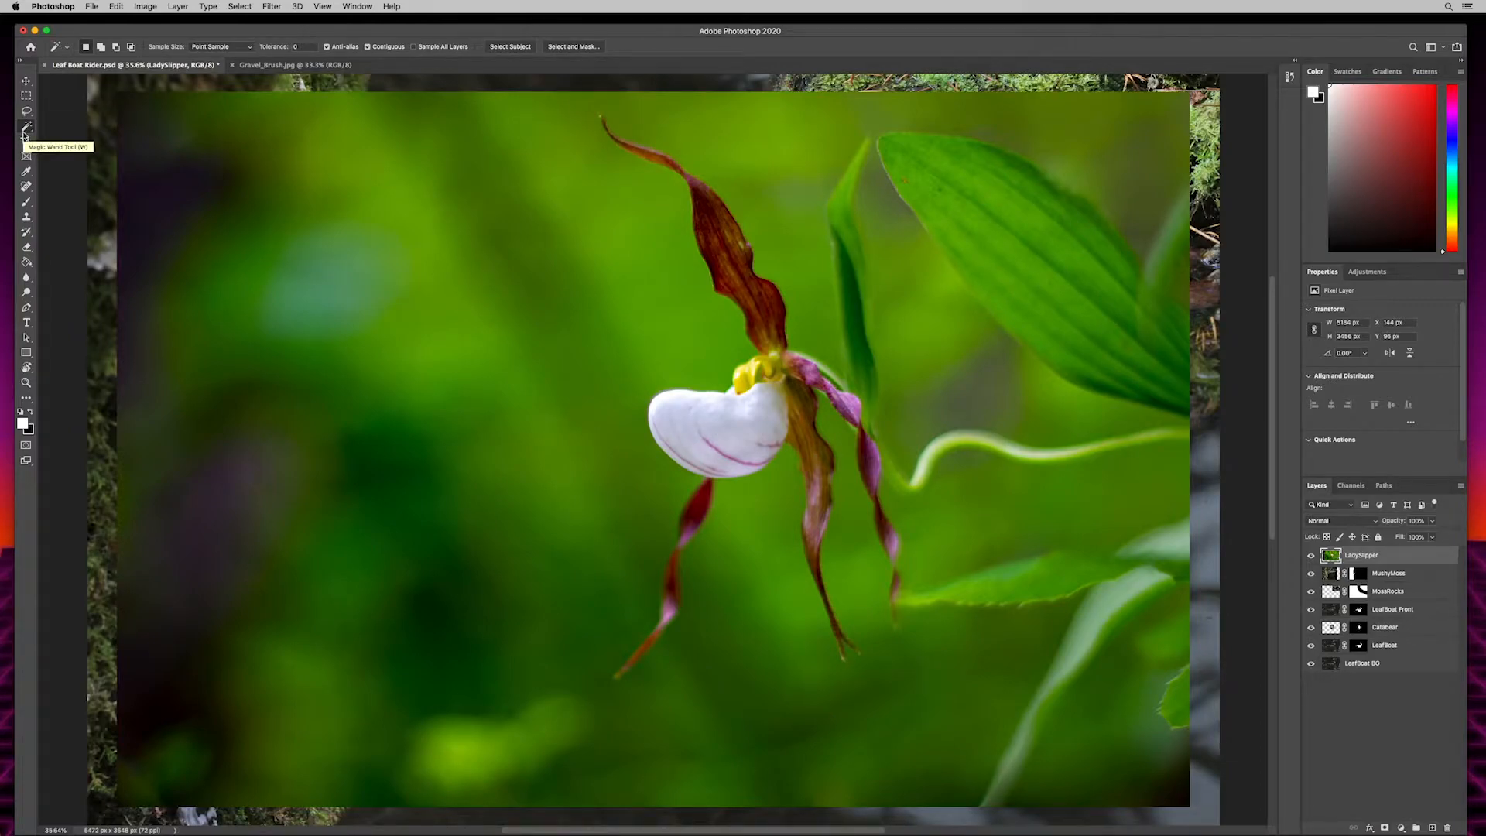
key("p")
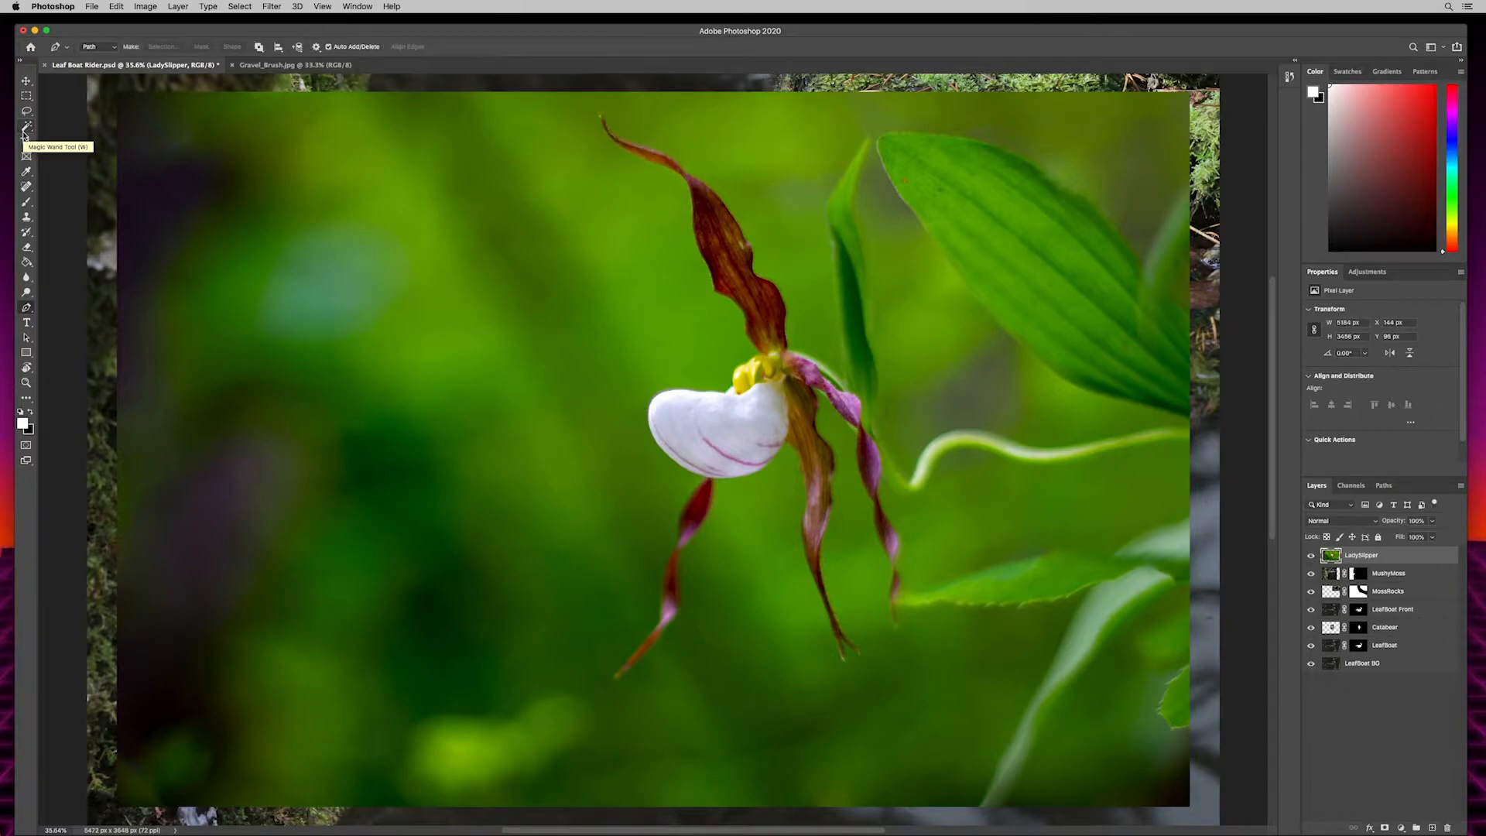
key("w")
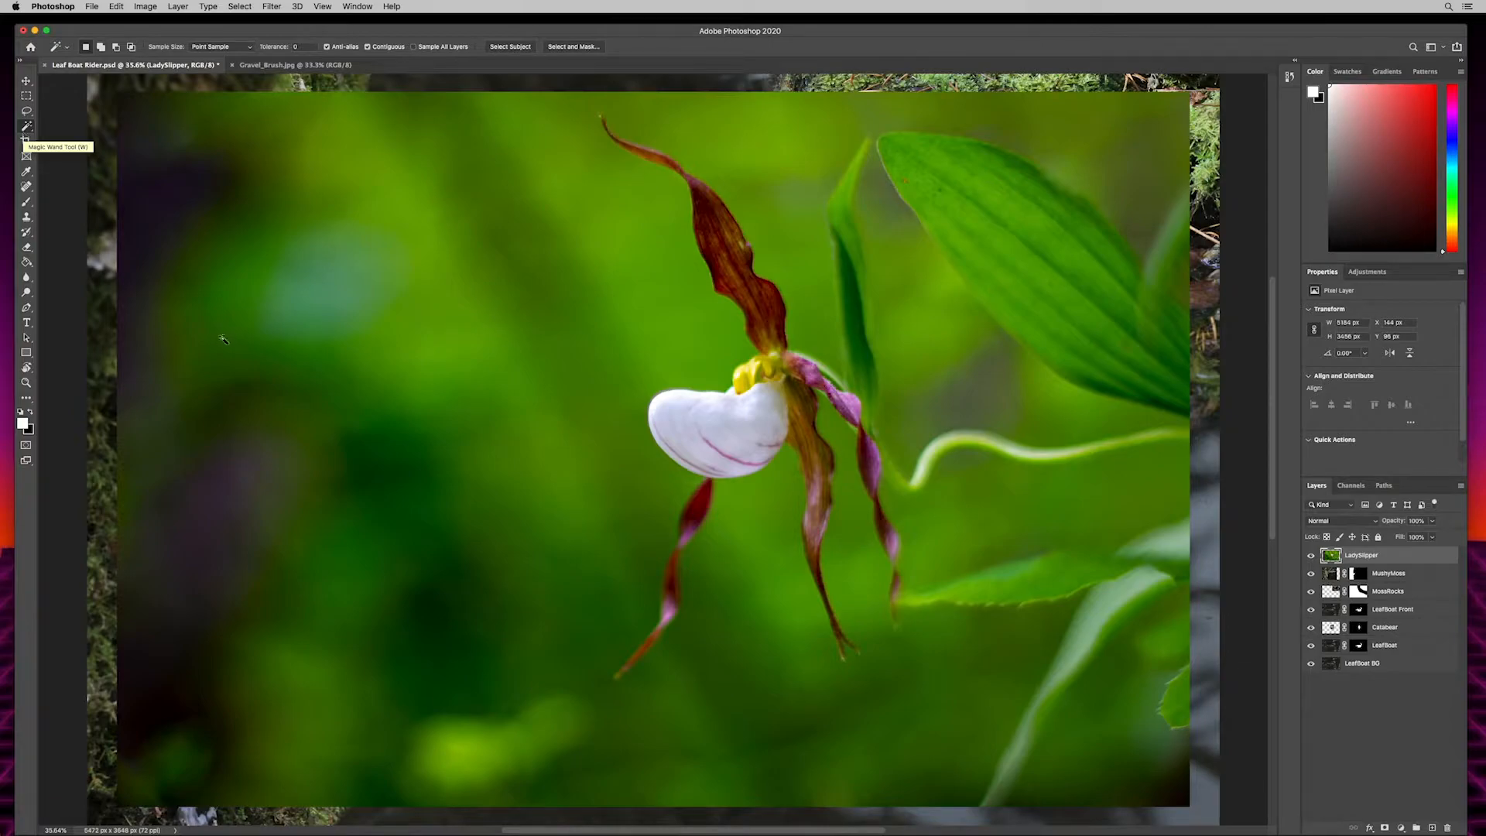
right_click(26, 127)
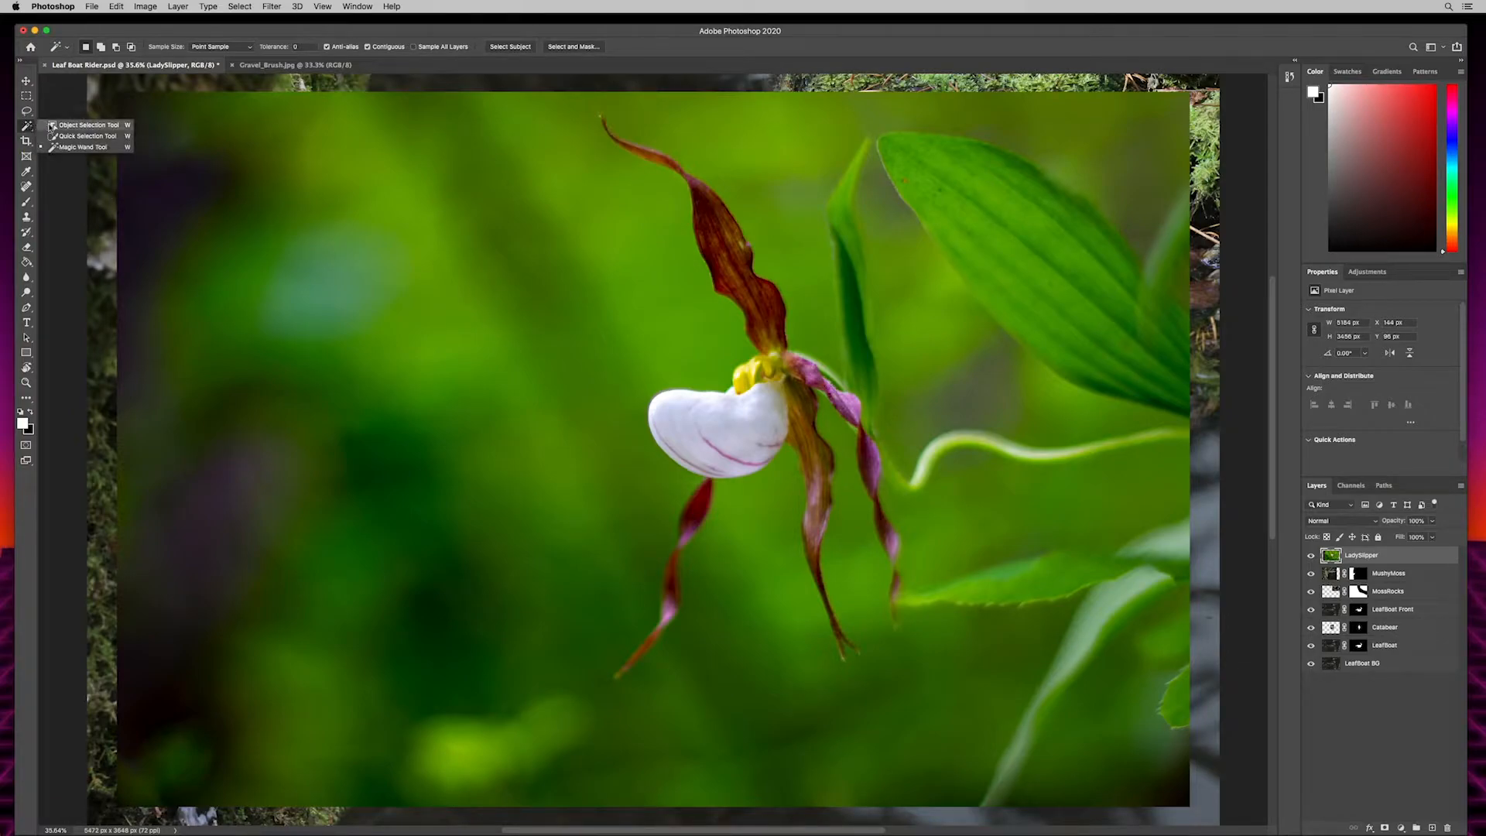
left_click(55, 126)
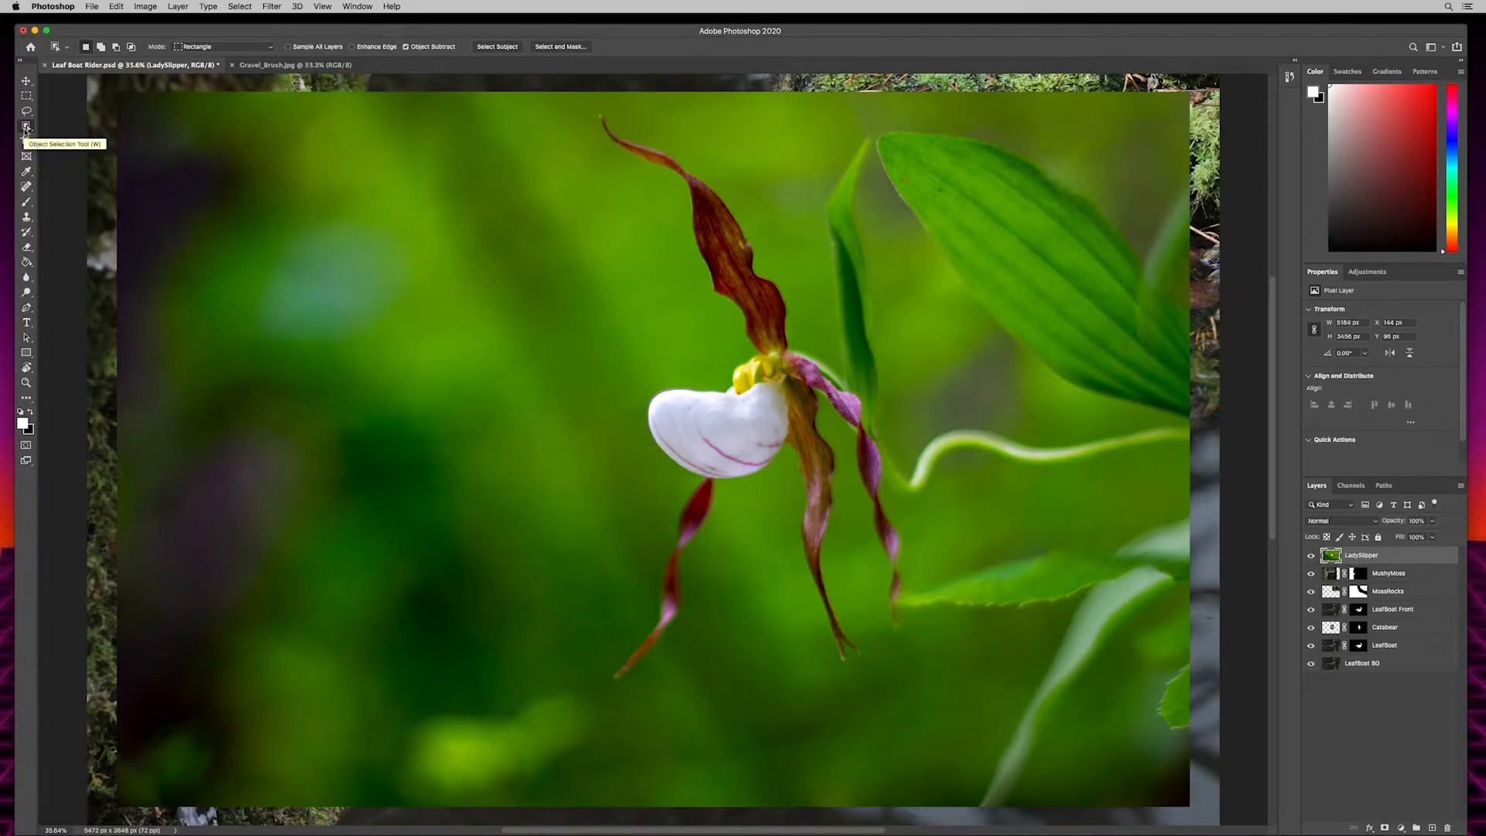
- Cycle through the Object Selection, Quick Selection and Magic Wand tools, ending on the Magic Wand
key("shift+w")
key("shift+w")
key("shift+w")
key("shift+w")
key("shift+w")
key("shift+w")
key("shift+w")
key("shift+w")
key("shift+w")
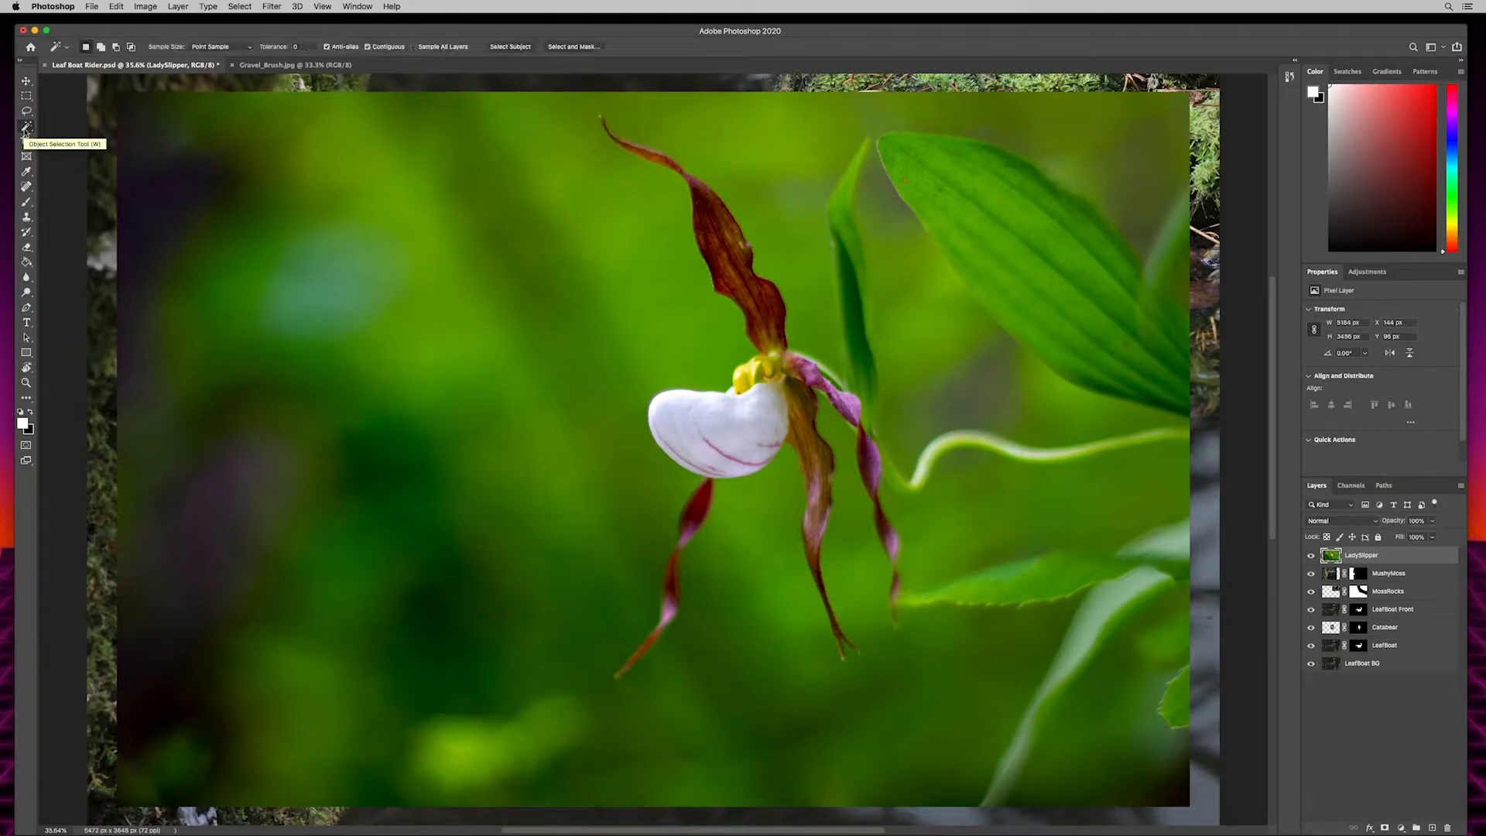
key("shift+w")
key("shift+w")
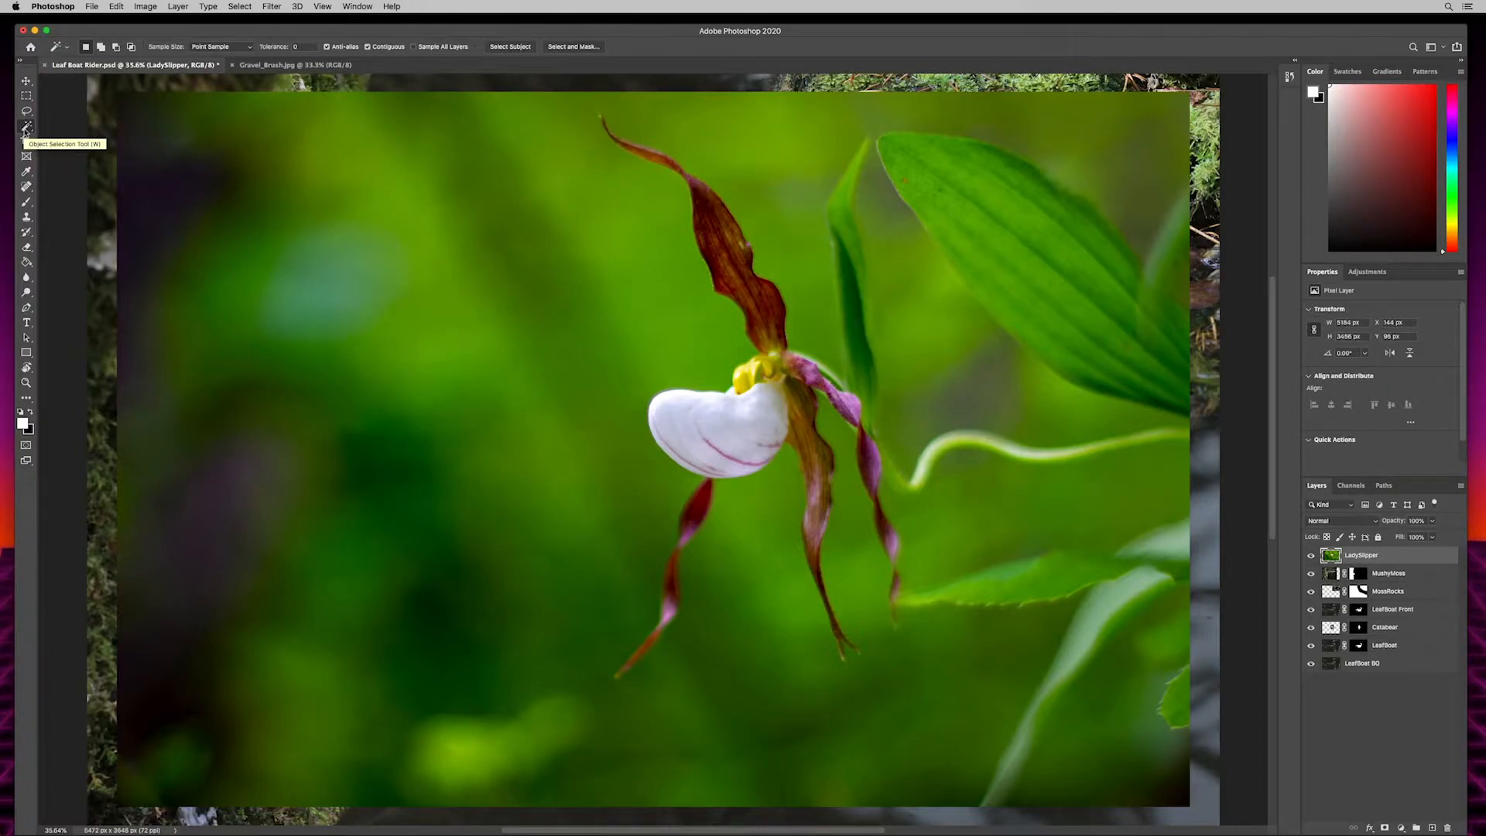
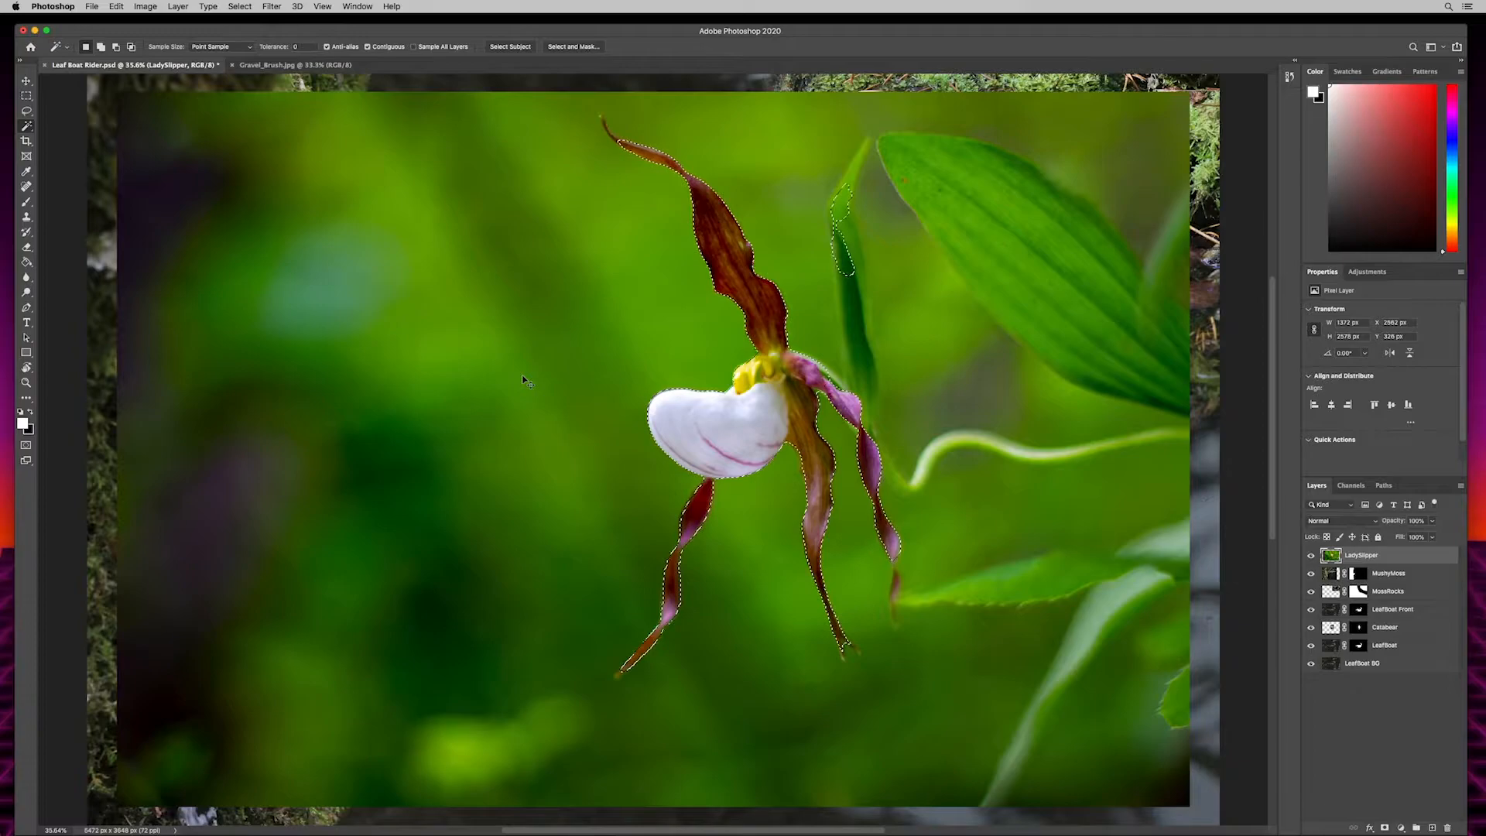
- Clear the current selection and inspect the lady slipper's petals, white pouch and curved stem up close
key("super+d")
key("super+equal")
key("super+equal")
key("super+equal")
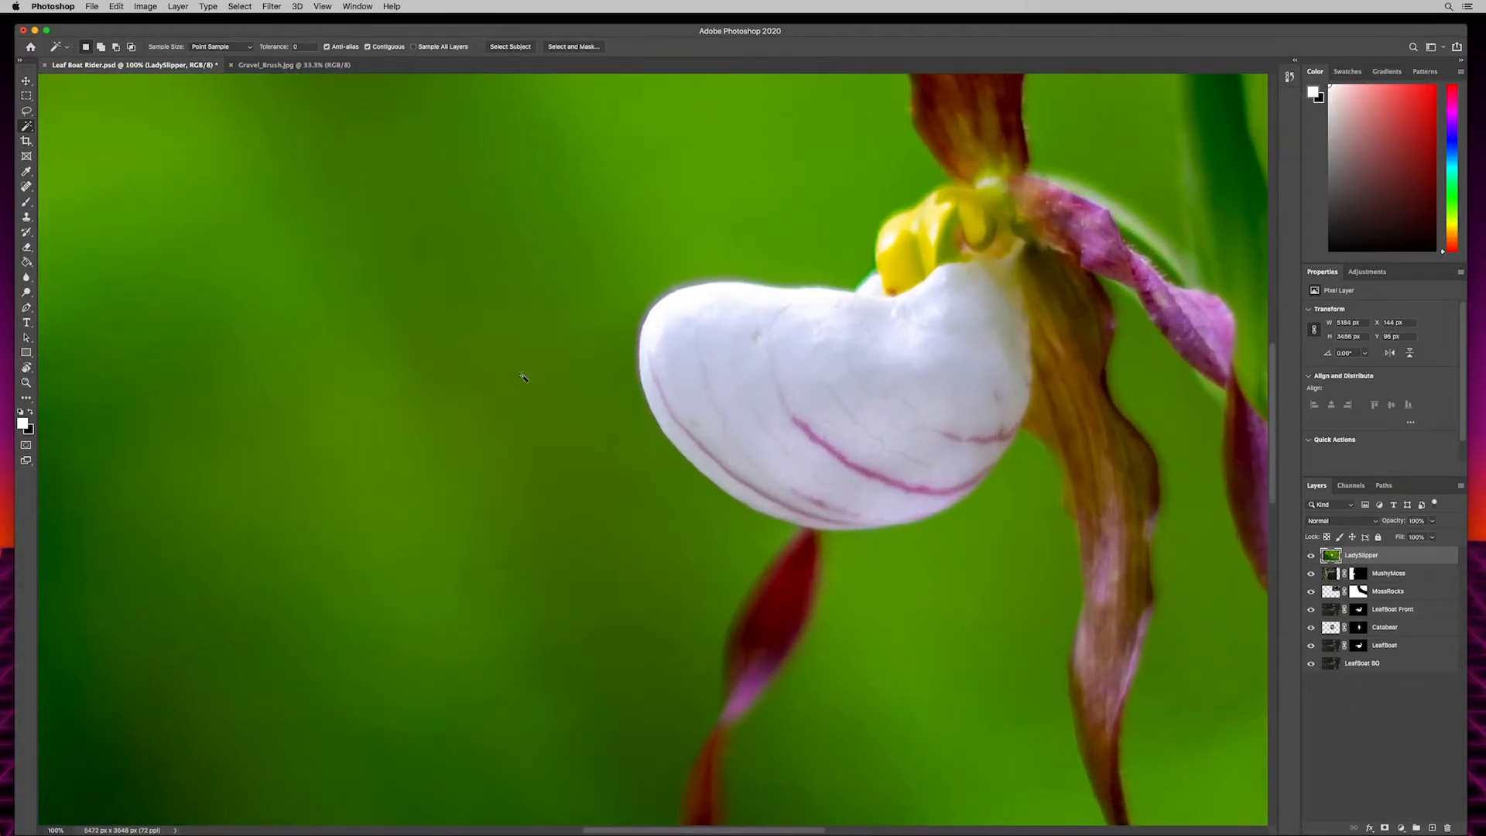
left_click_drag(998, 202, 619, 634)
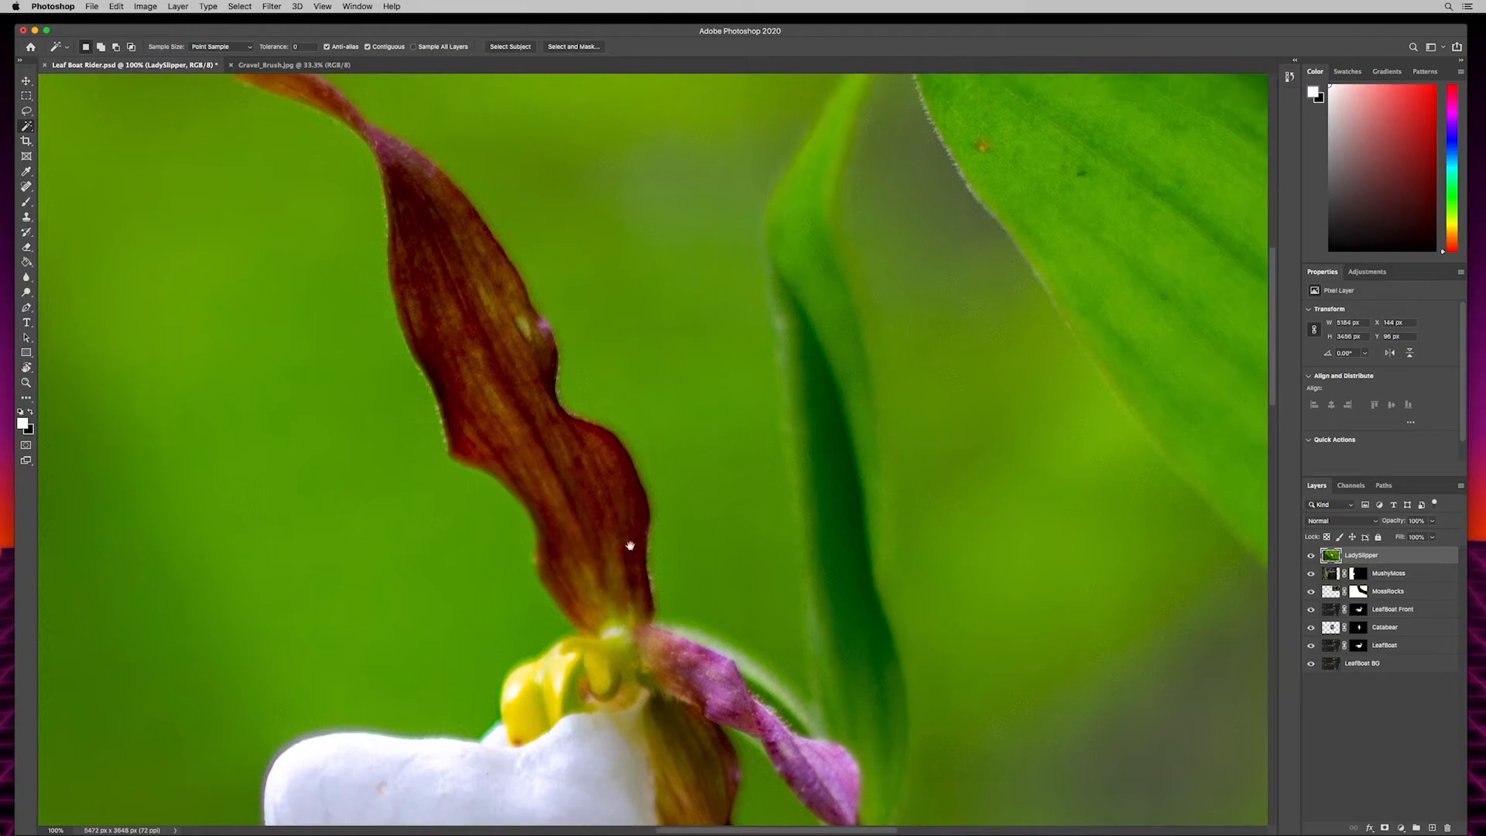
left_click_drag(562, 228, 681, 440)
left_click_drag(820, 759, 673, 364)
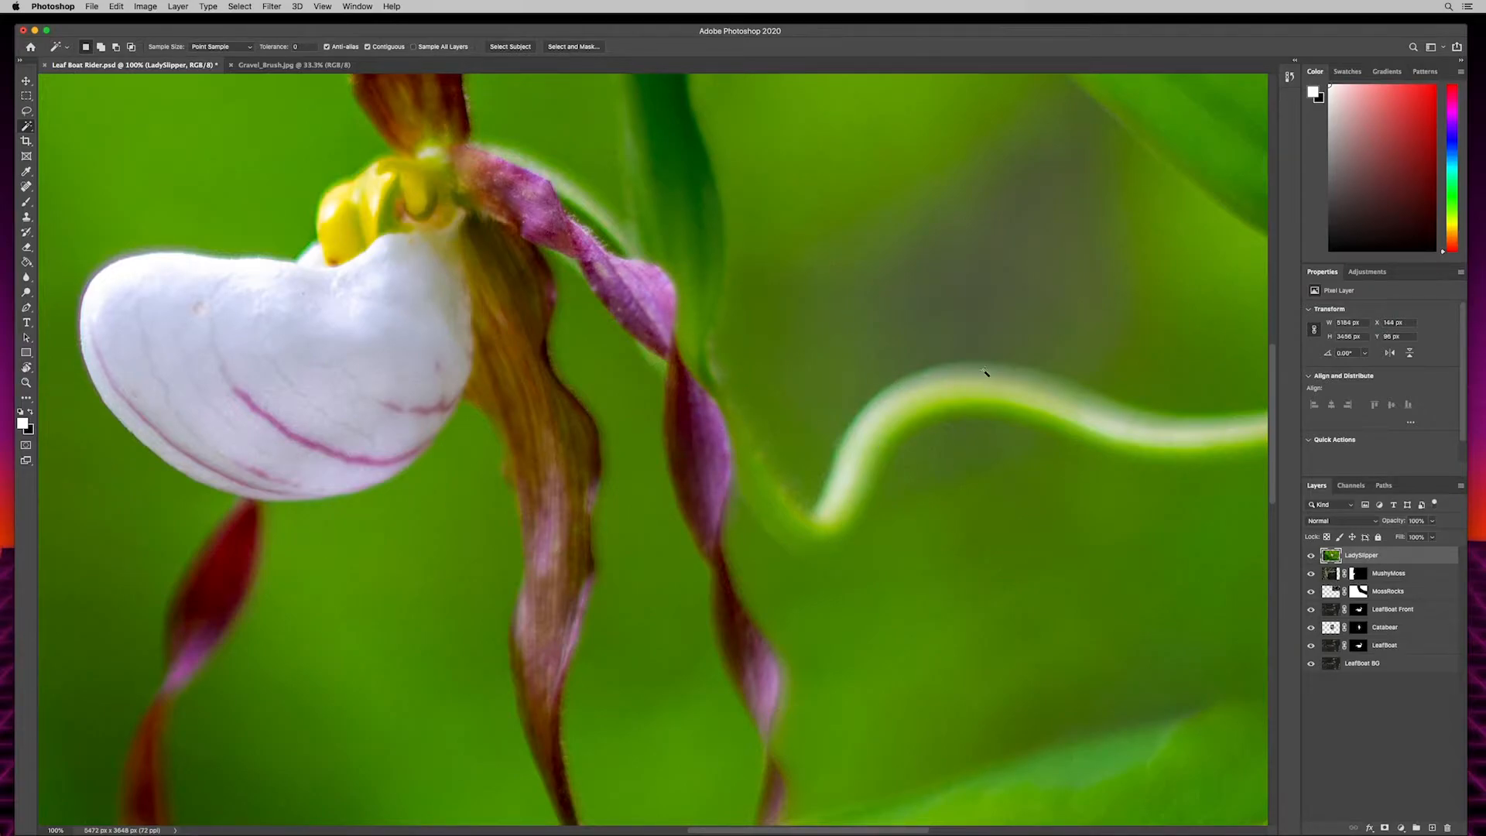
left_click_drag(696, 199, 995, 640)
left_click_drag(619, 93, 884, 364)
scroll(884, 364, "down", 2)
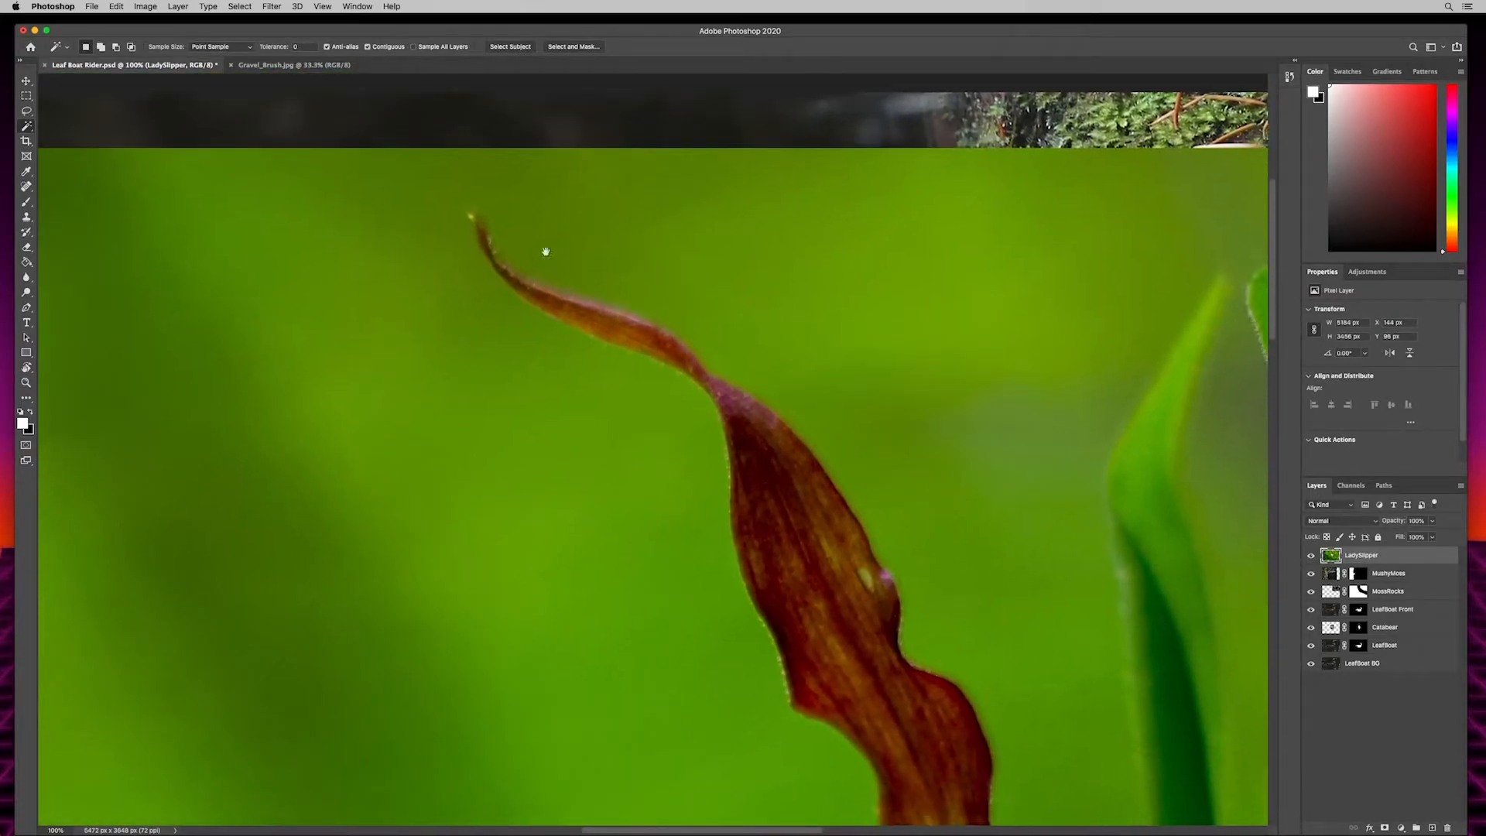
- With the Pen tool in Path mode, start a path at the upper petal's tip and trace along its upper edge
key("p")
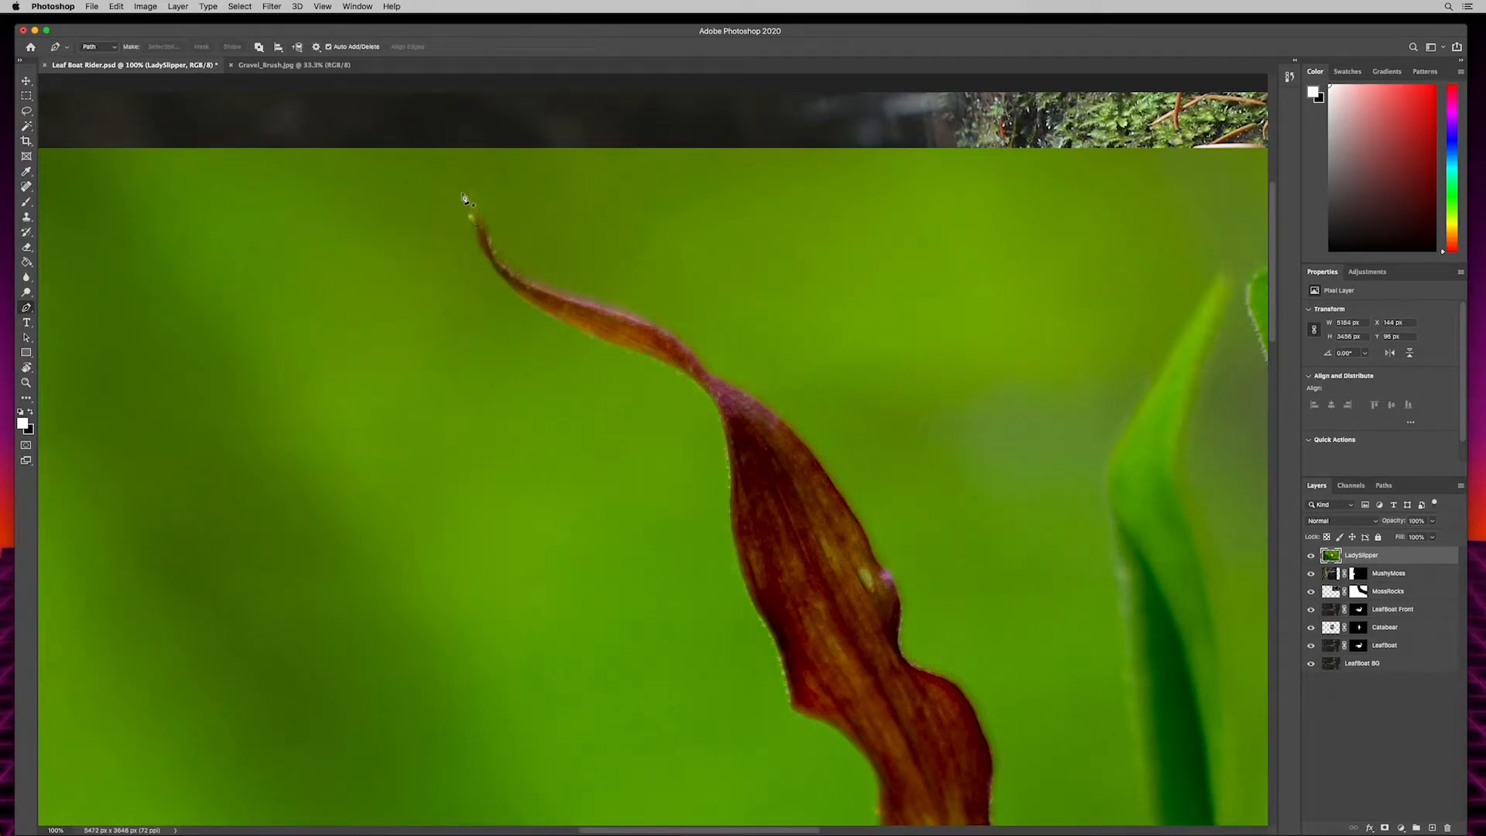
left_click(470, 215)
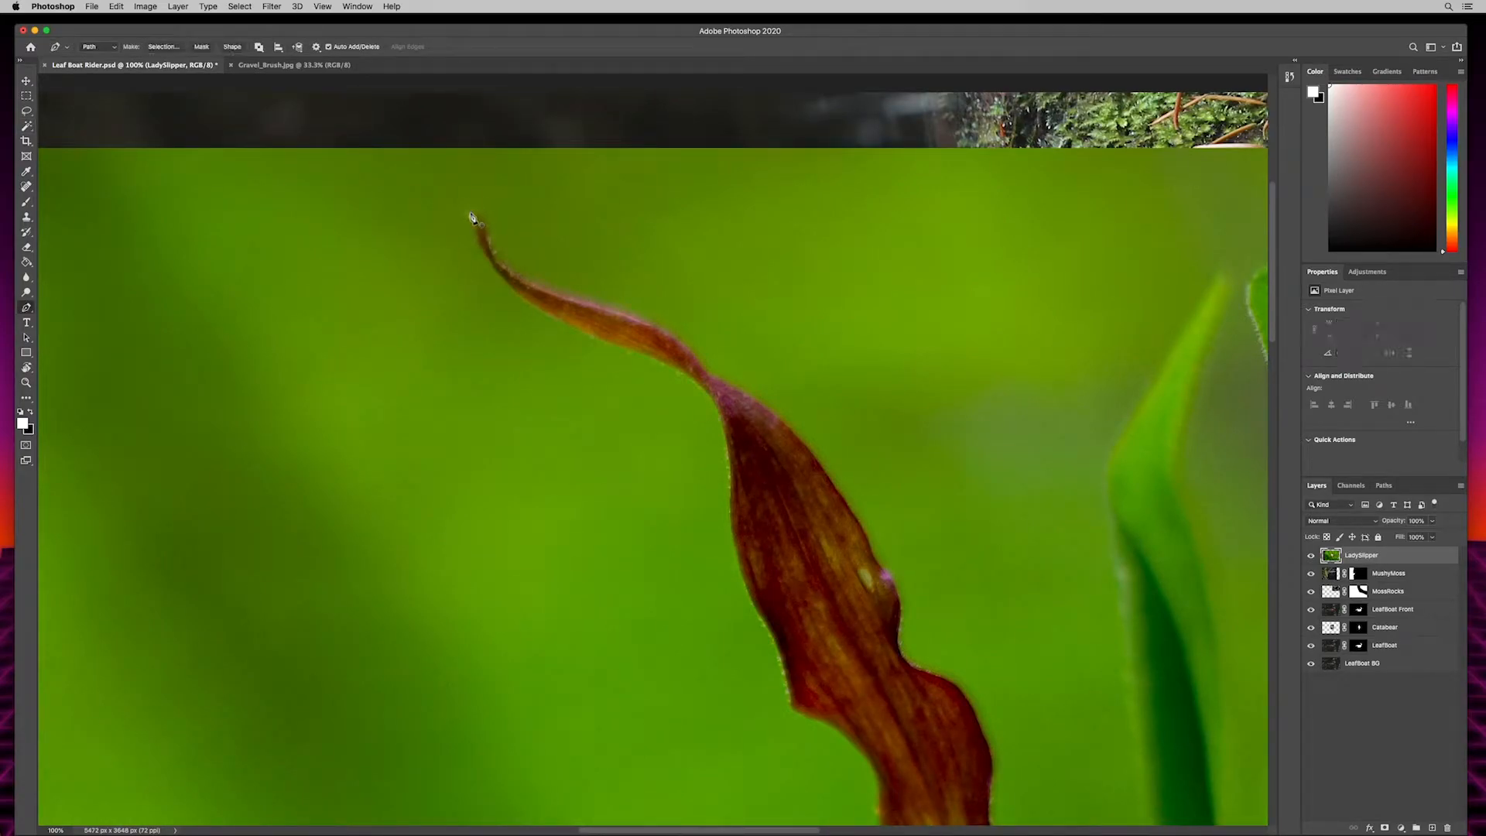
left_click(503, 267)
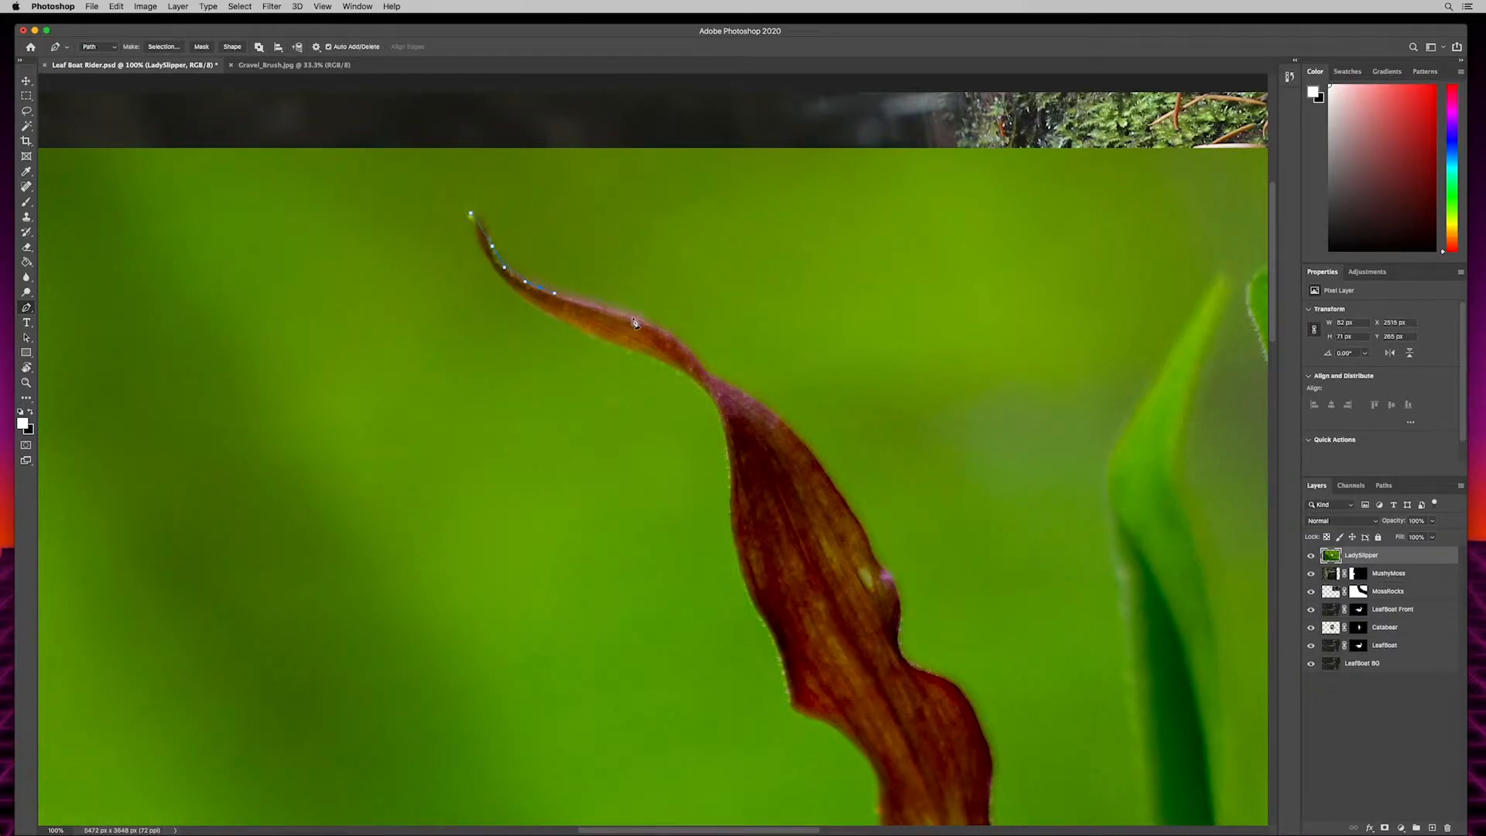
left_click_drag(641, 322, 654, 330)
left_click(721, 392)
left_click(471, 216)
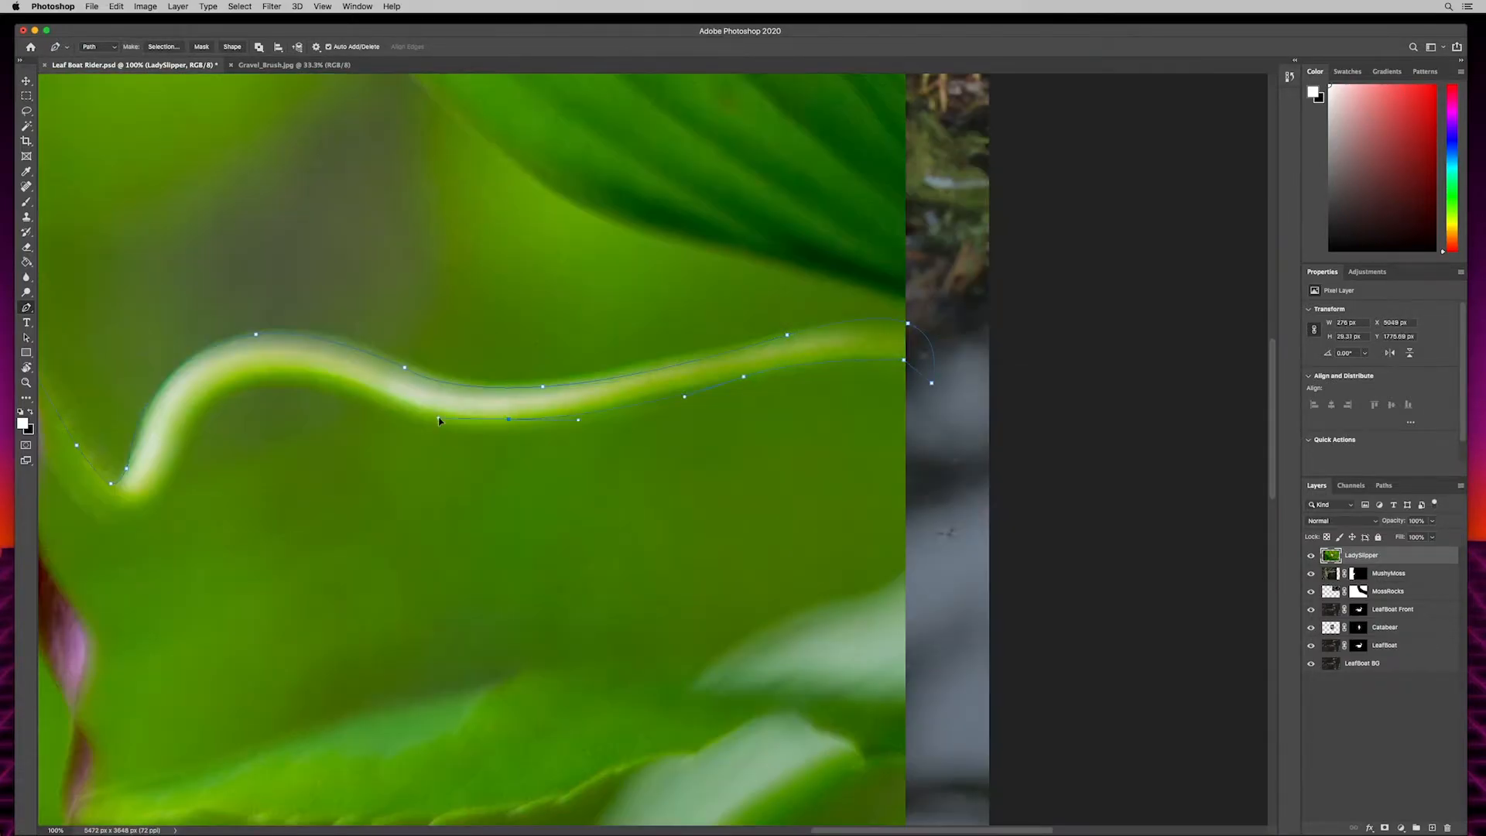
- Continue the path around the lower petals, white pouch and yellow centre, closing it at the upper petal's tip
left_click_drag(547, 418, 541, 443)
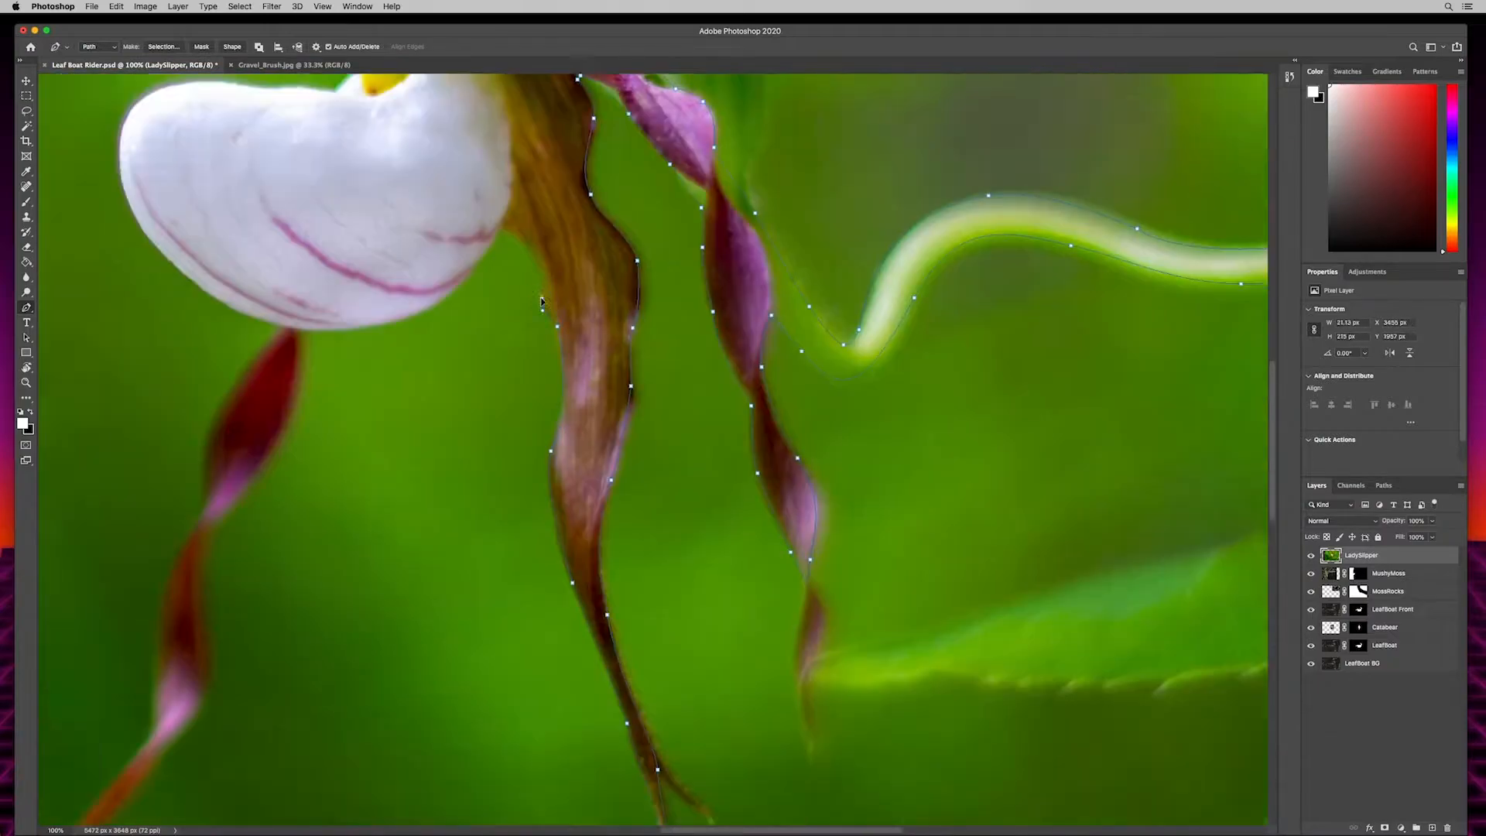
left_click_drag(660, 516, 597, 512)
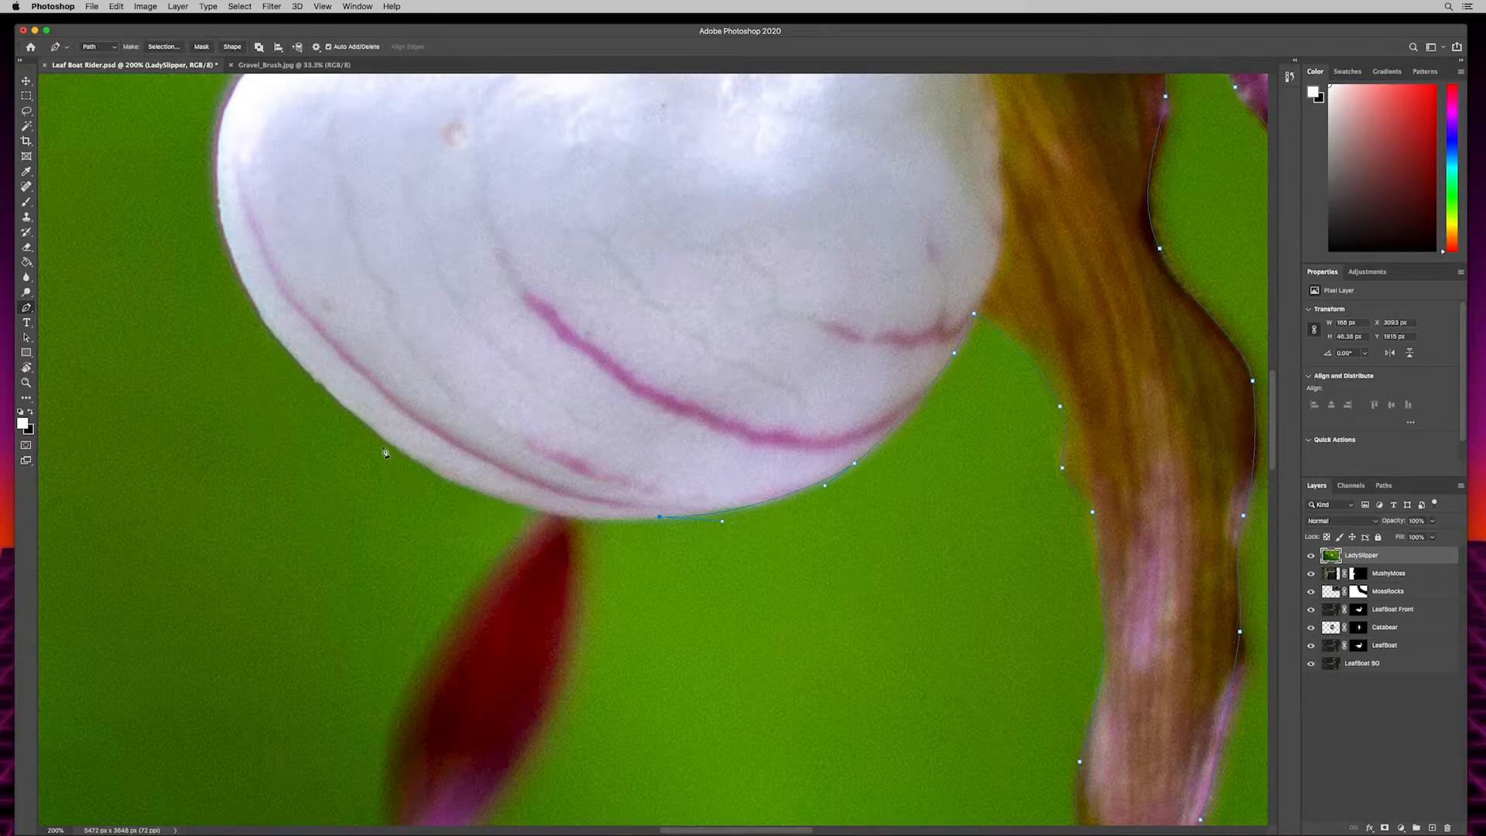
left_click_drag(388, 443, 276, 351)
left_click_drag(261, 347, 272, 375)
left_click_drag(360, 247, 515, 563)
left_click_drag(488, 349, 600, 347)
left_click_drag(774, 349, 456, 518)
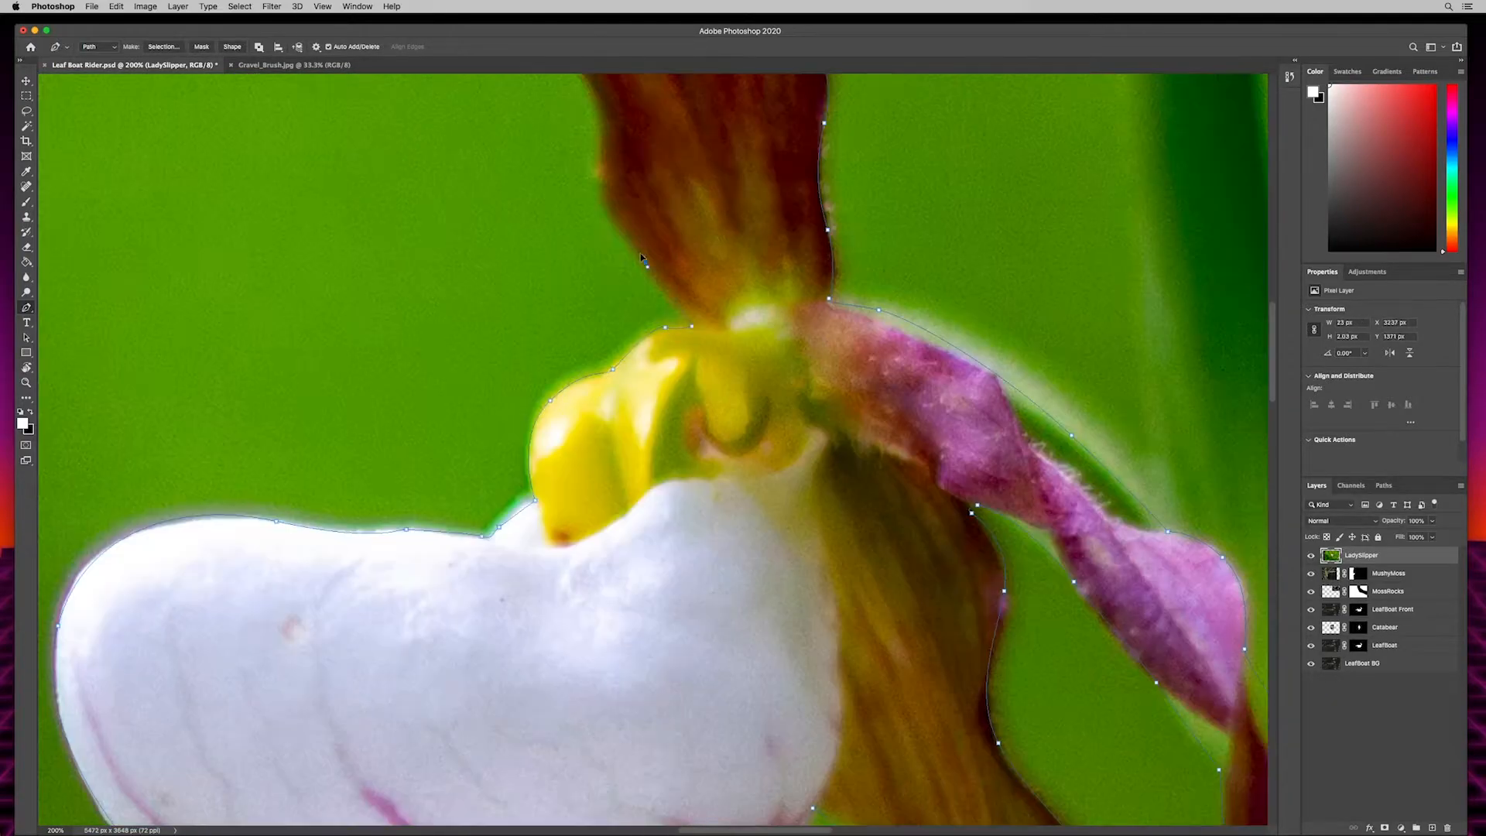
left_click_drag(434, 170, 579, 383)
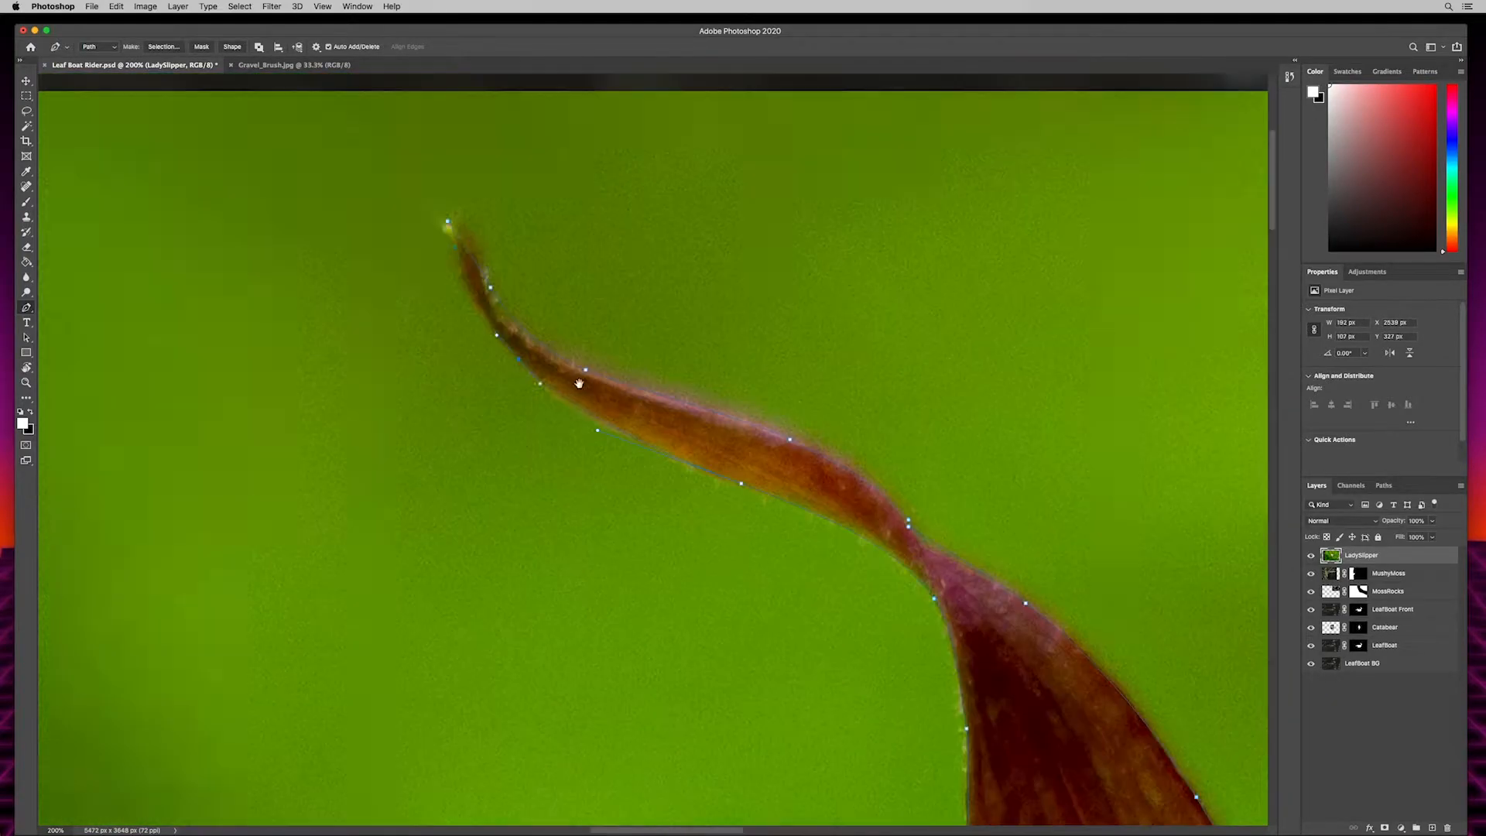
- Turn the flower path into a selection and add it as a layer mask on the LadySlipper layer
left_click(163, 48)
left_click(807, 373)
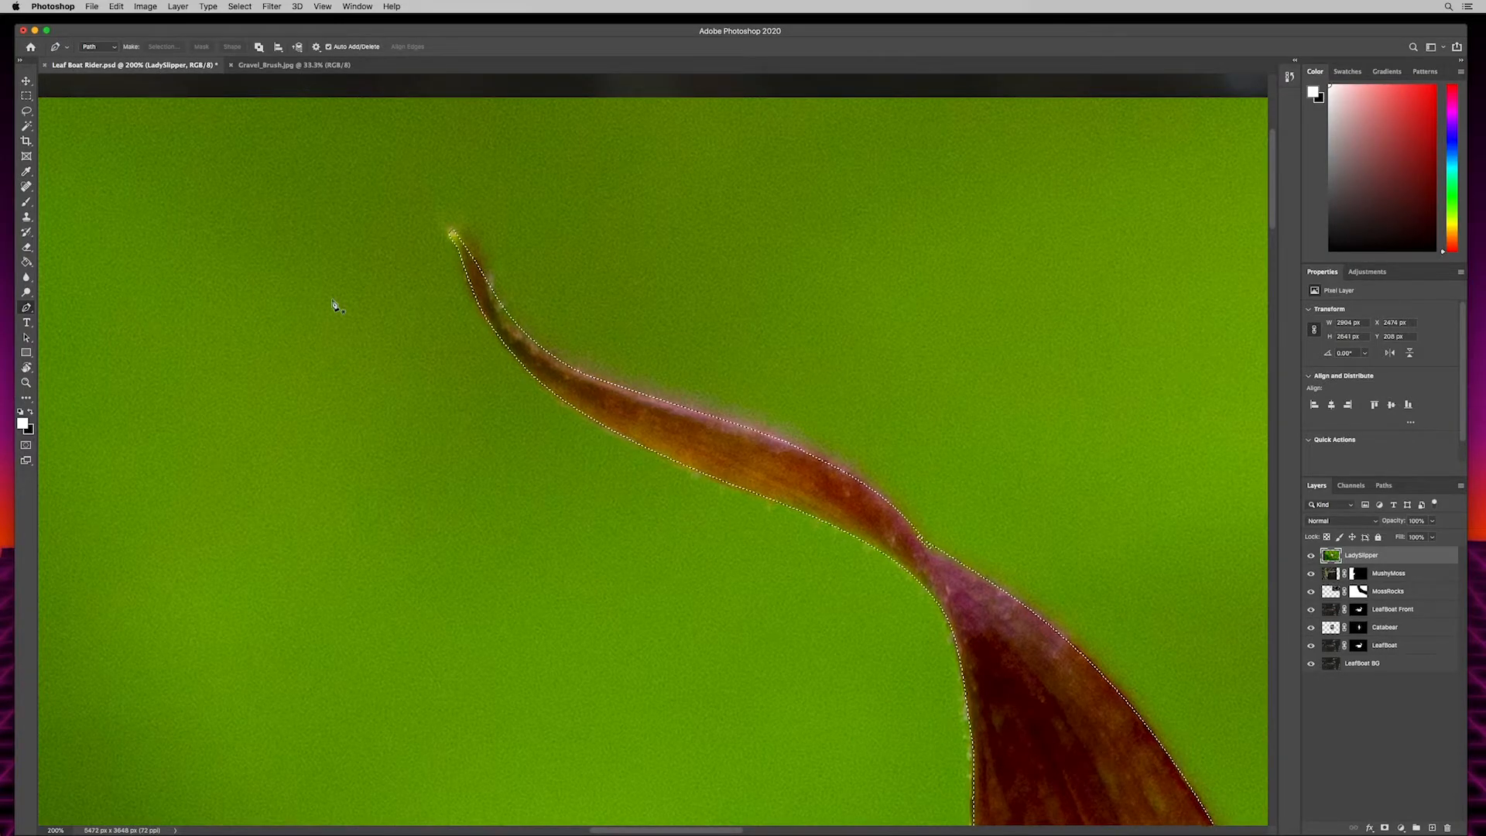
left_click(1385, 828)
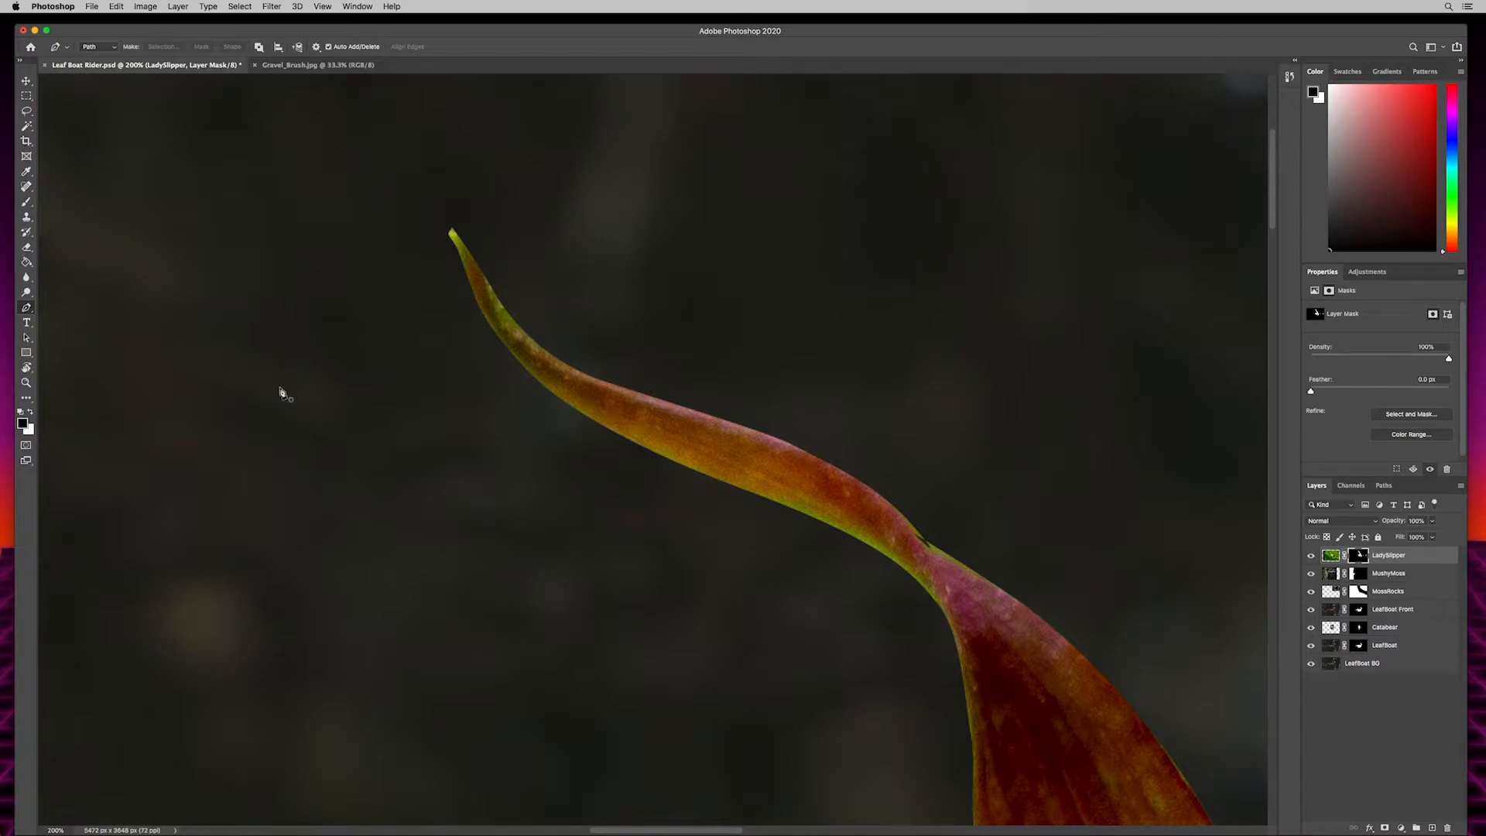
- With a small black brush, refine the LadySlipper mask at the upper petal's narrow twist and its tip
left_click_drag(1099, 600, 722, 424)
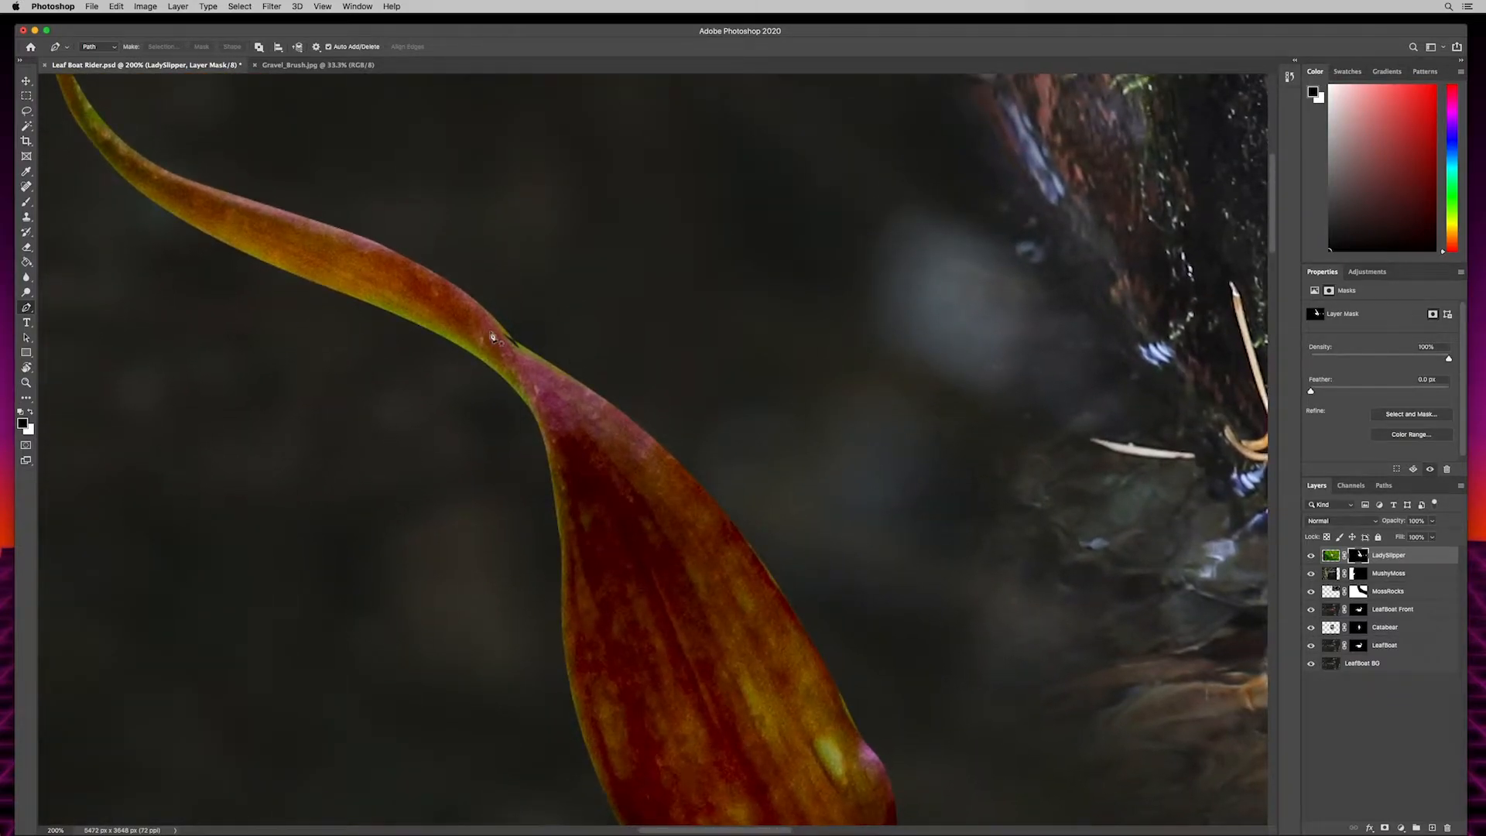
left_click_drag(562, 341, 787, 431)
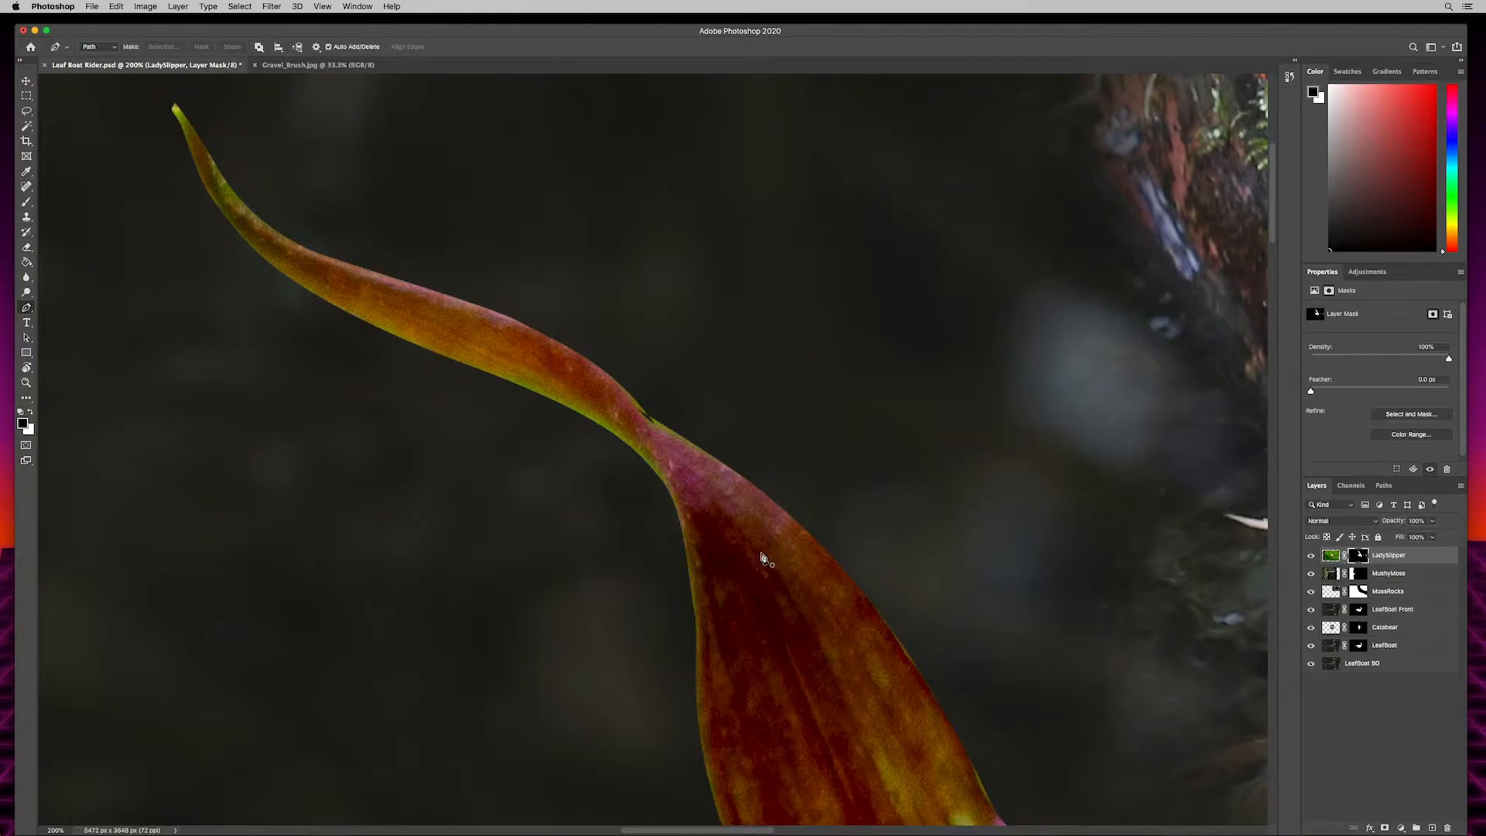
key("b")
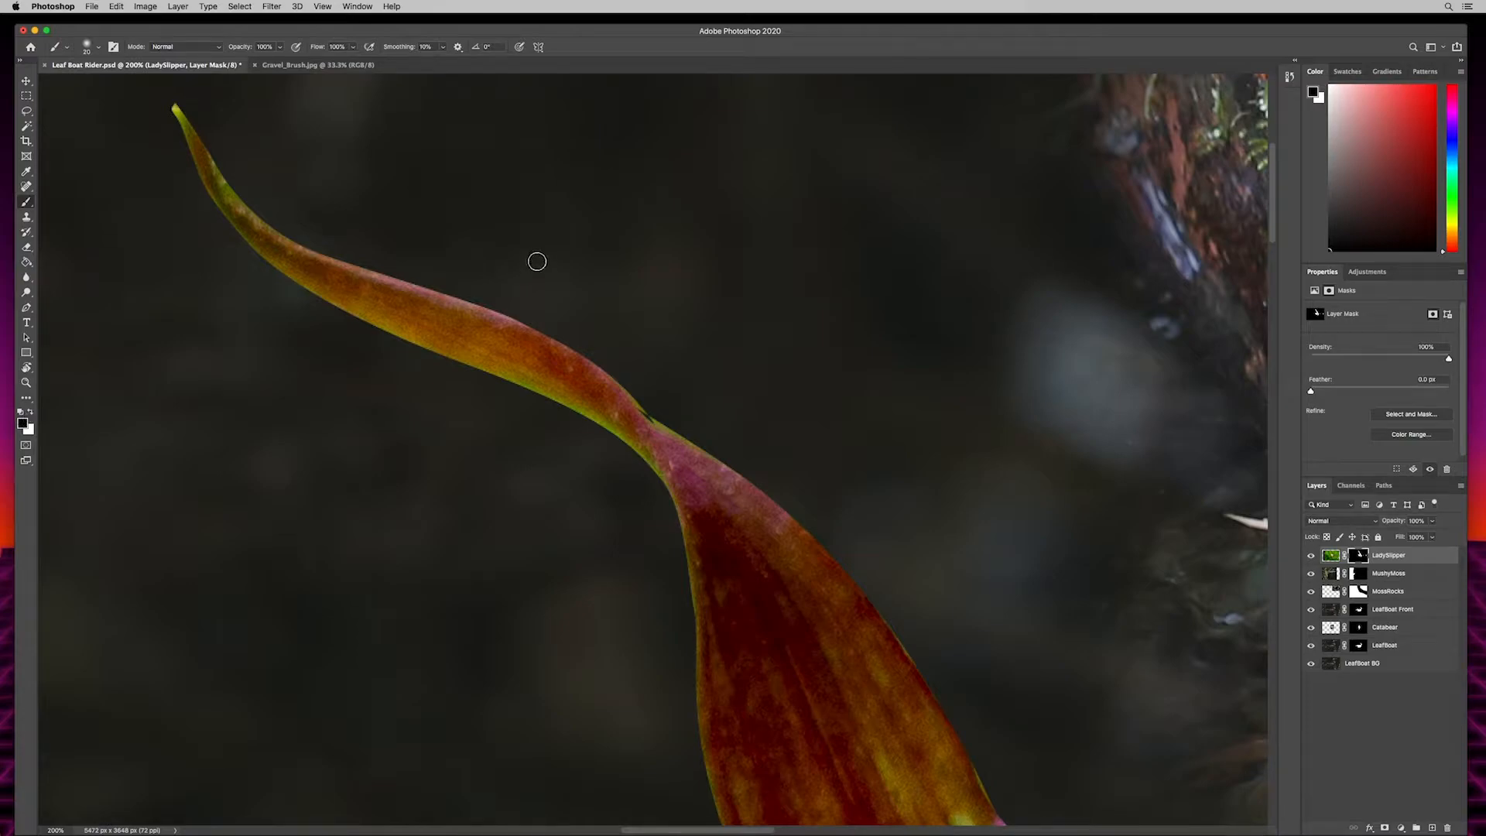
key("[")
key("bracketleft")
left_click_drag(644, 404, 646, 412)
left_click_drag(651, 418, 658, 418)
left_click_drag(612, 246, 835, 442)
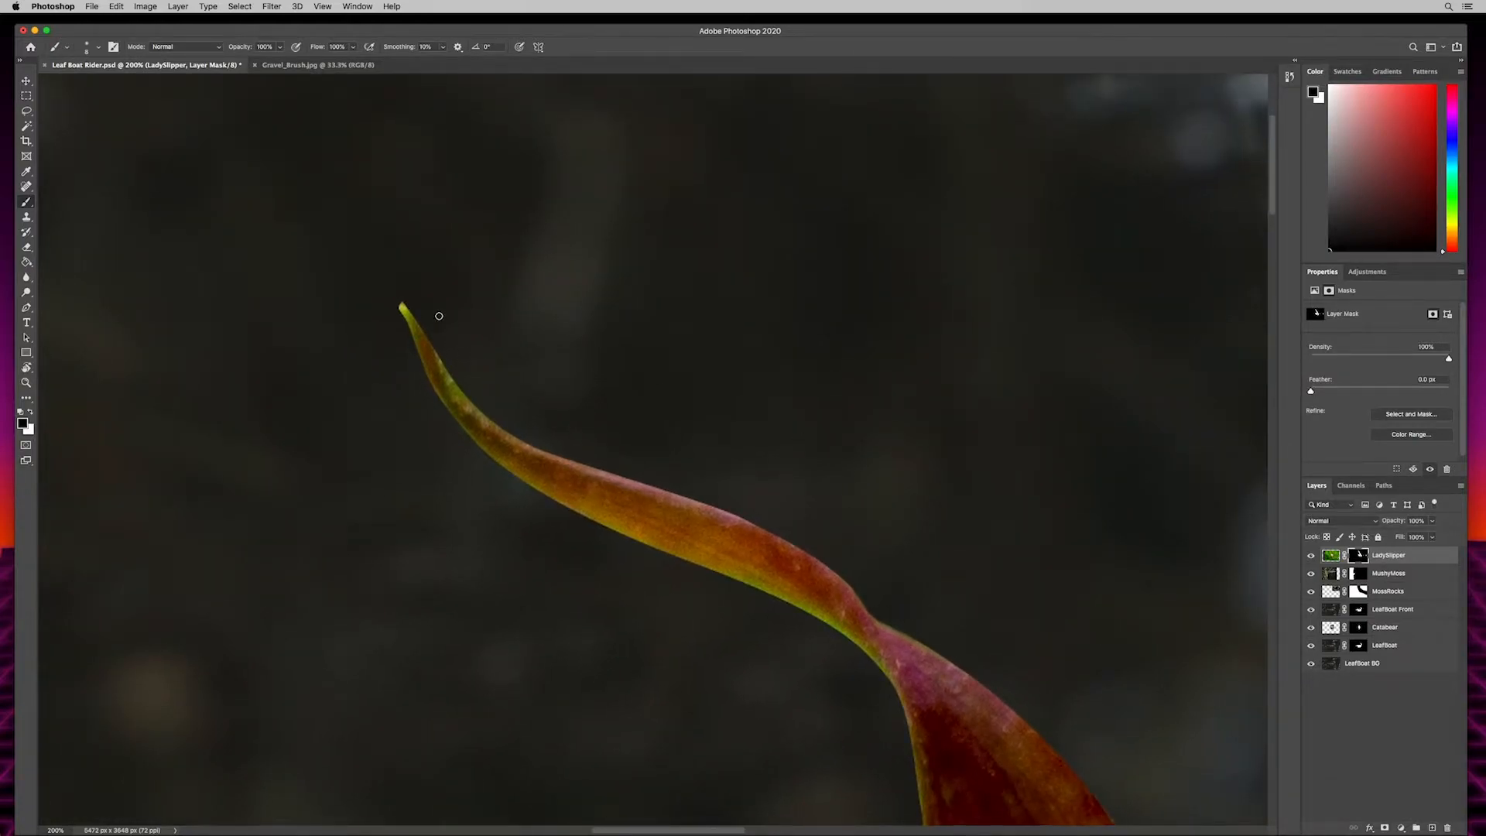
left_click_drag(406, 317, 400, 301)
- Enlarge the brush to 20 px and check and clean the LadySlipper mask along the petal edges and the stem's bend
left_click_drag(477, 719, 252, 421)
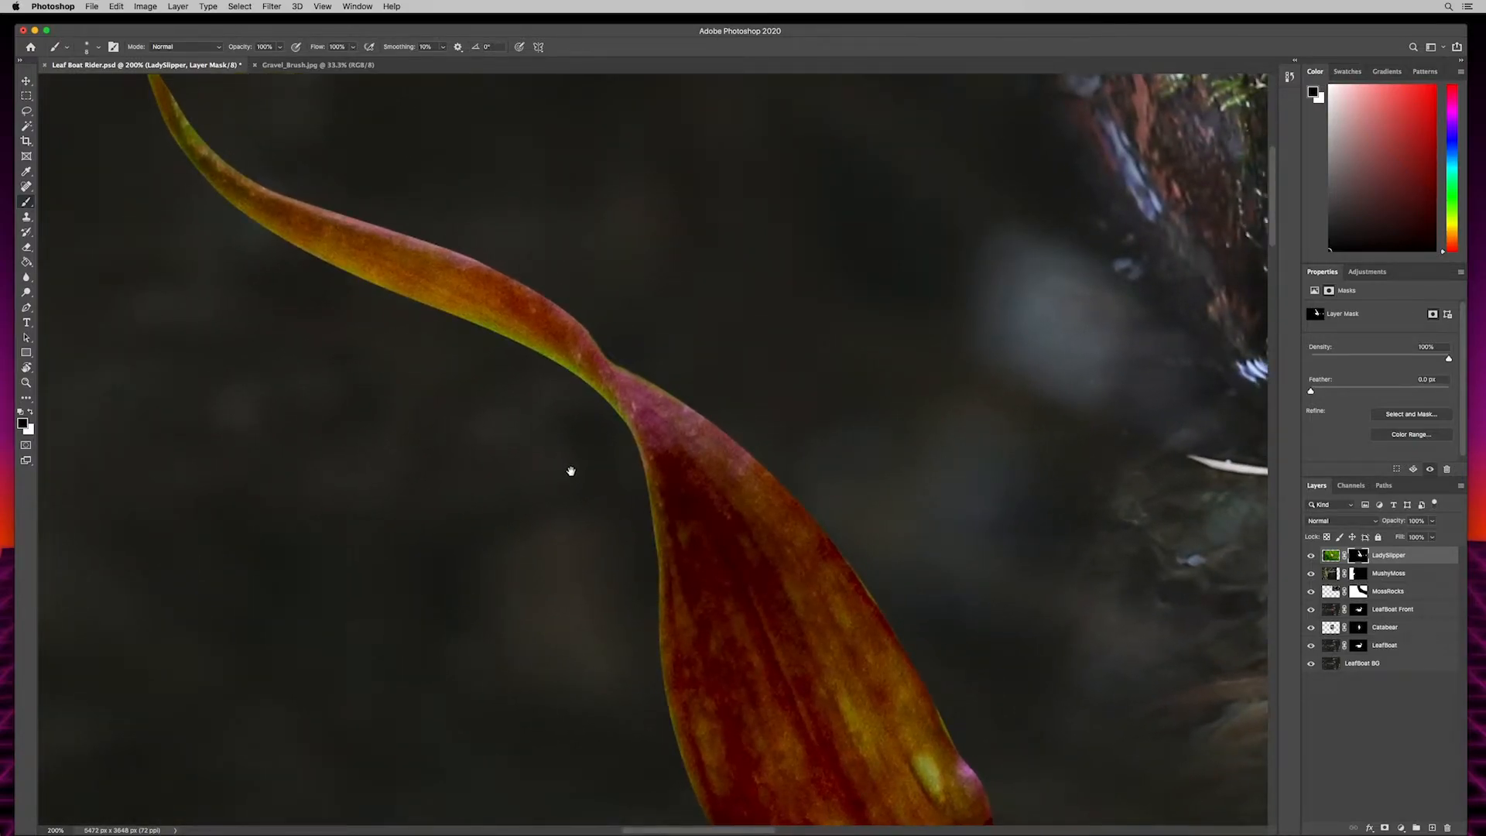
left_click_drag(569, 468, 533, 470)
key("bracketright")
key("bracketright")
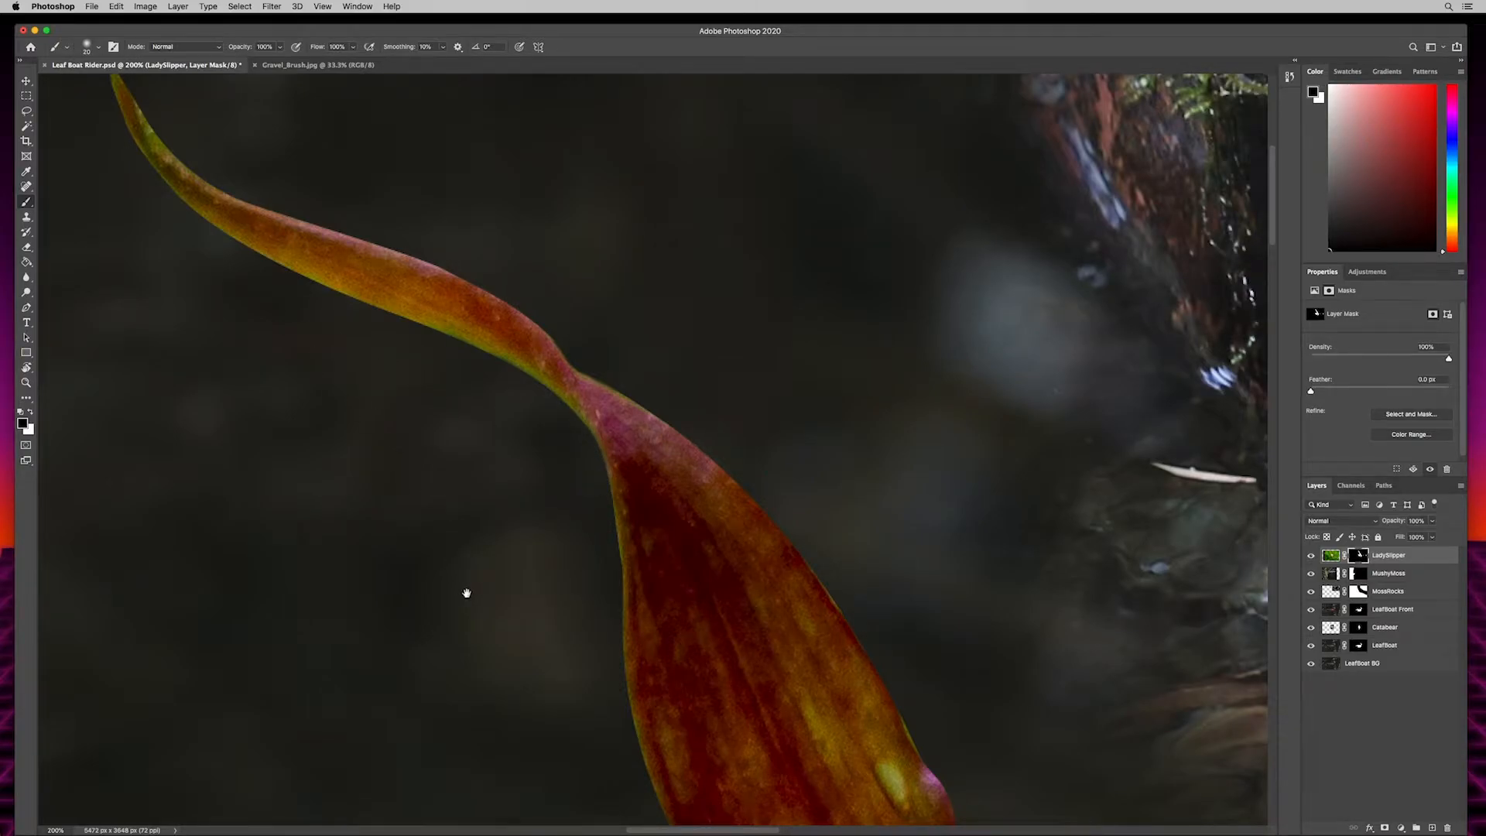
left_click_drag(465, 591, 415, 336)
mouse_move(940, 569)
left_mouse_down()
mouse_move(935, 493)
mouse_move(823, 411)
left_mouse_up()
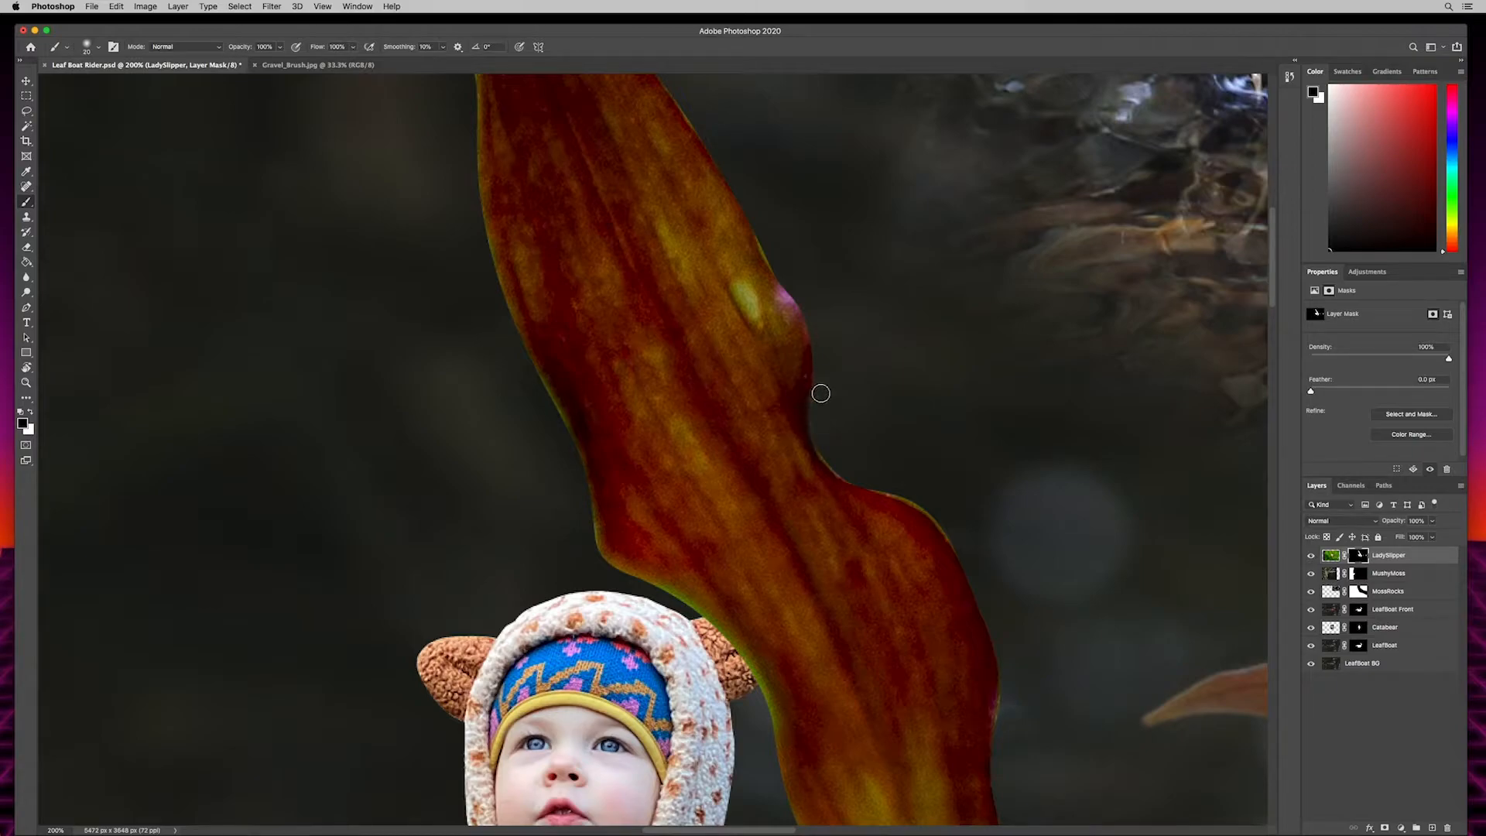
left_click_drag(891, 380, 878, 474)
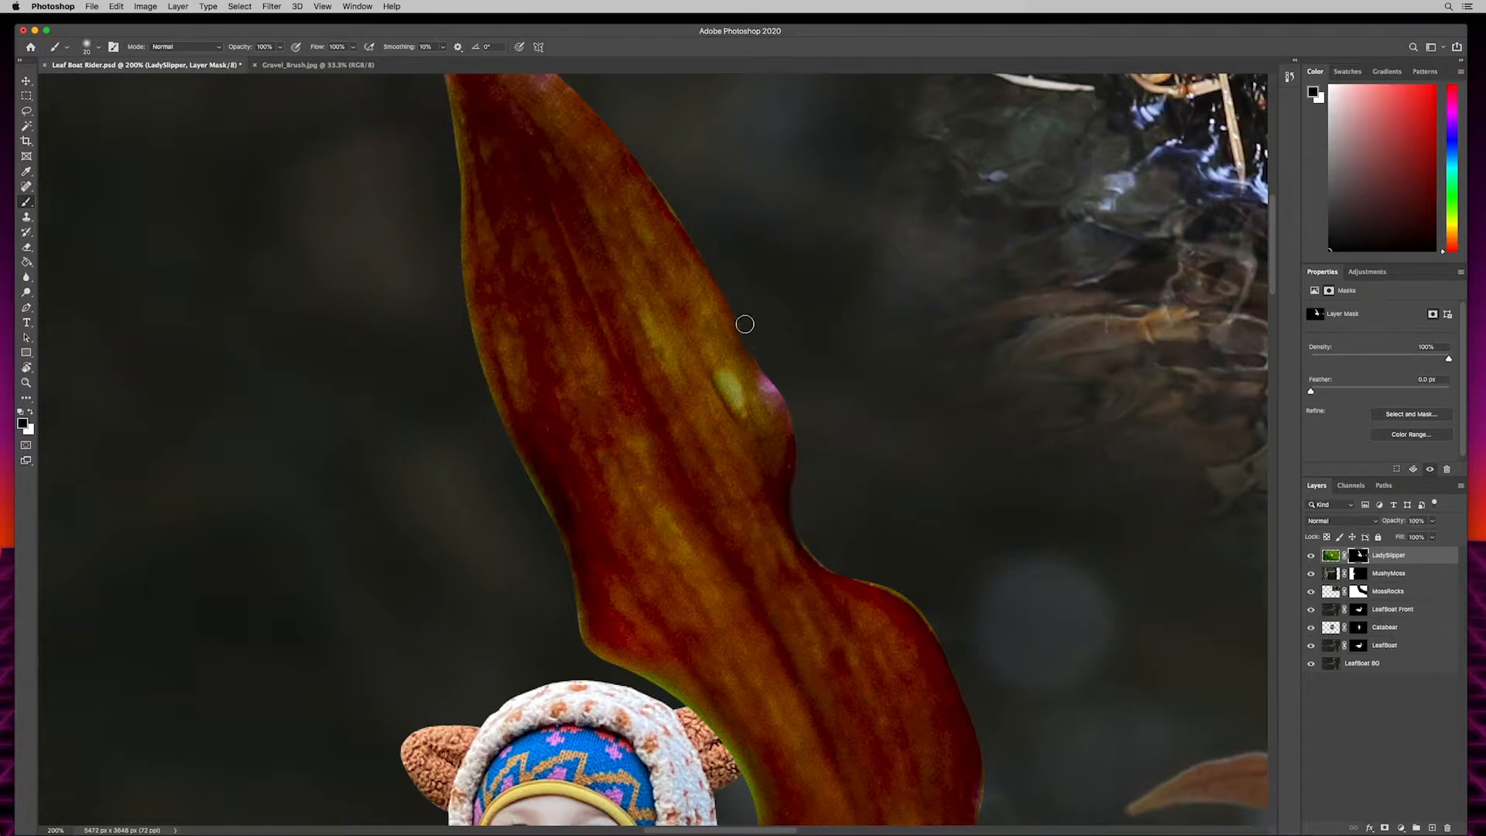
left_click_drag(1004, 512, 820, 216)
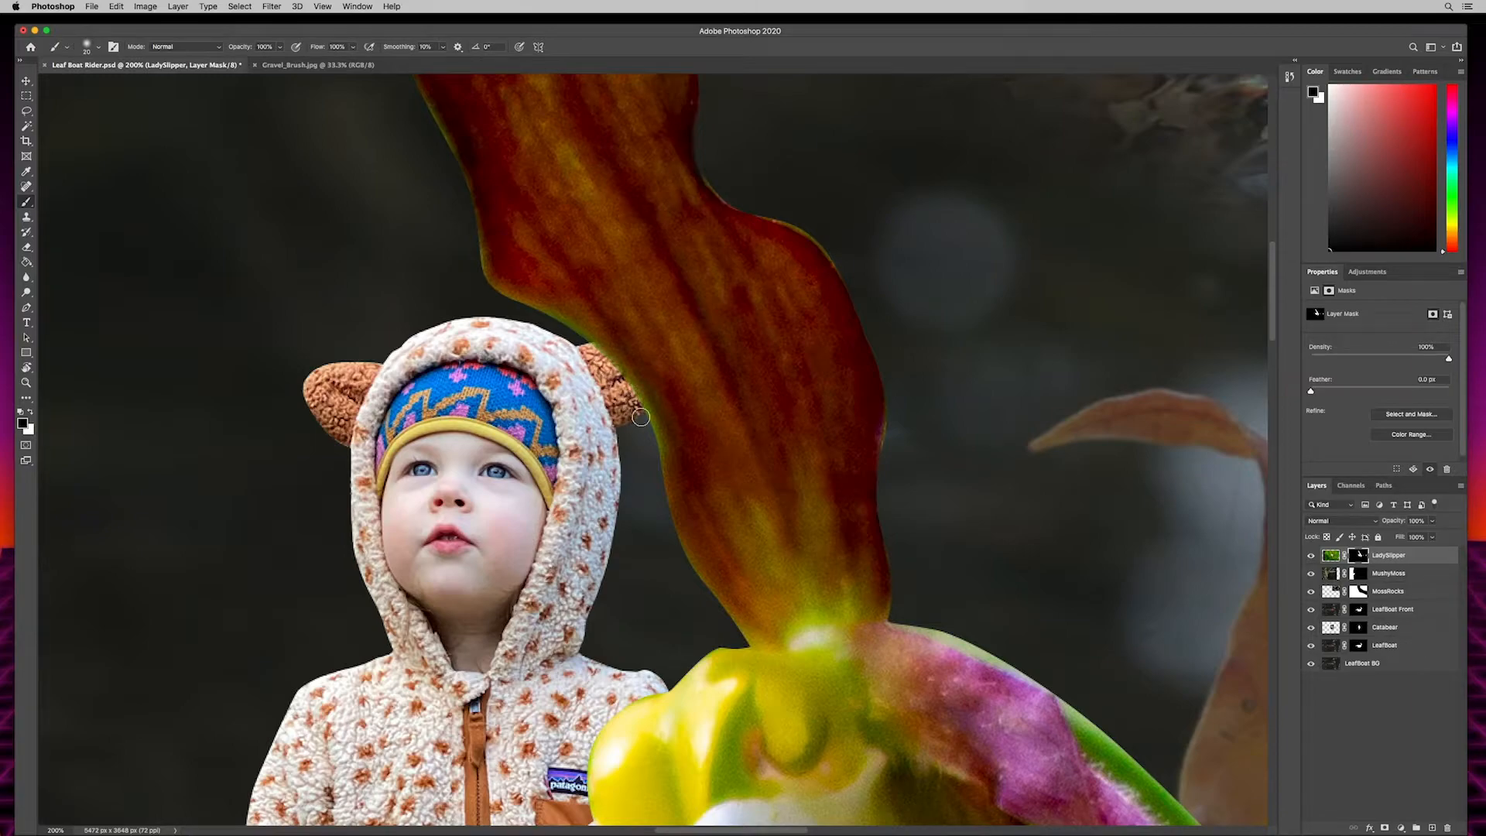
left_click_drag(1069, 582, 949, 185)
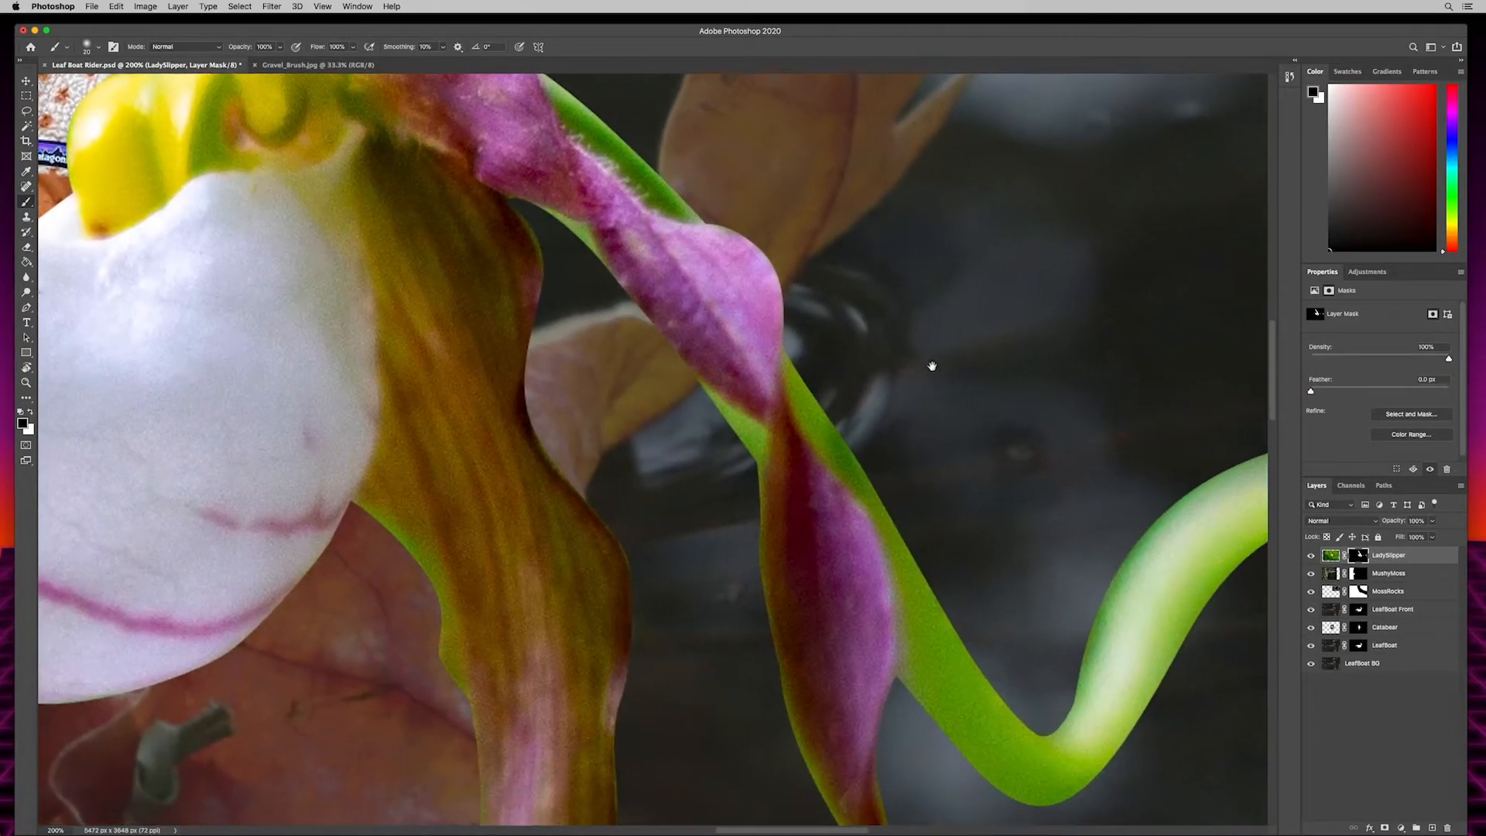
mouse_move(932, 364)
left_mouse_down()
mouse_move(705, 258)
mouse_move(680, 176)
left_mouse_up()
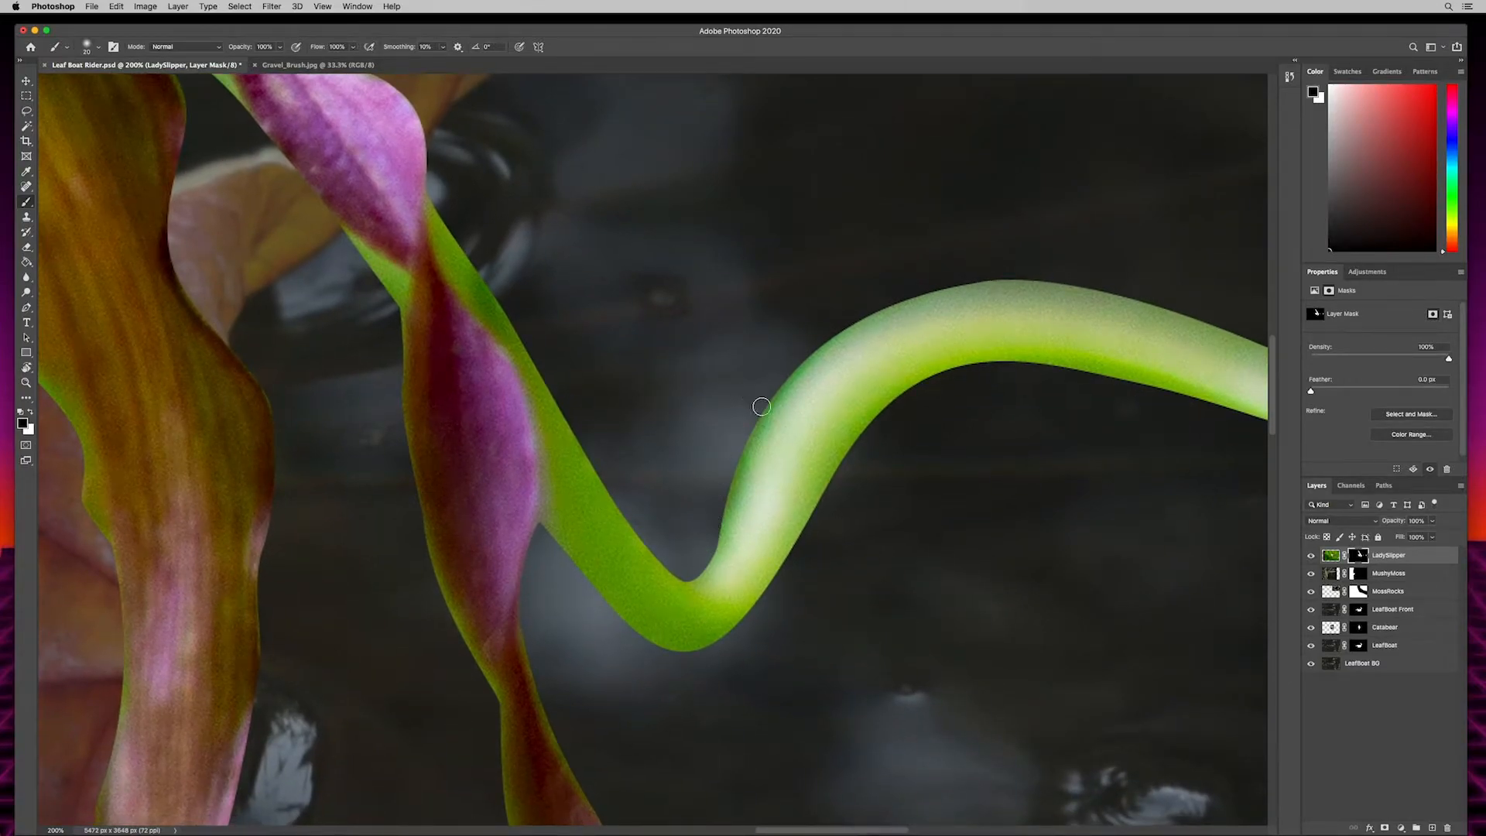
left_click_drag(694, 557, 719, 500)
key("super+0")
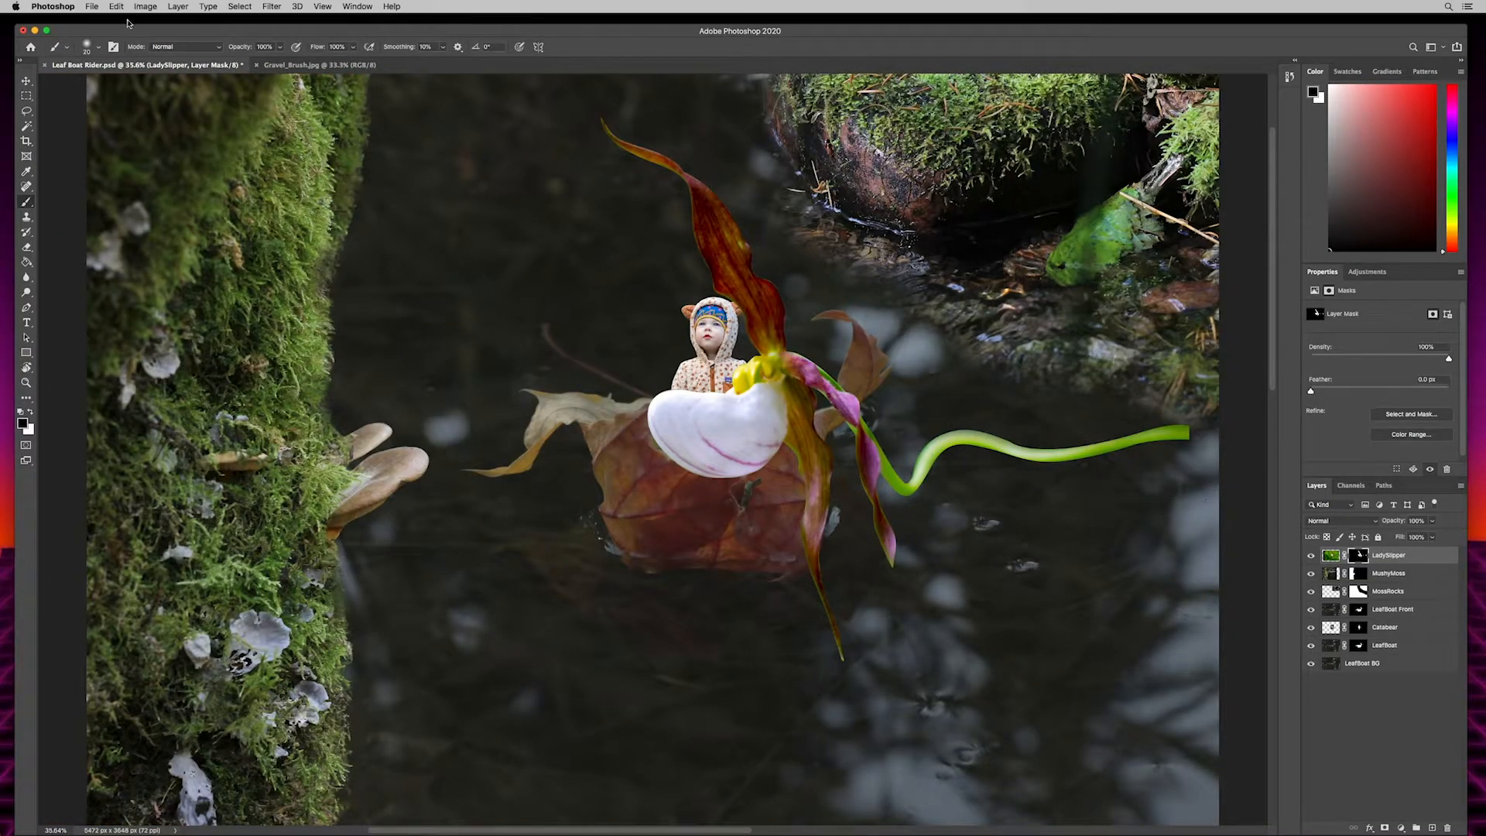
- Switch to the Move tool and toggle Show Transform Controls off and back on for the LadySlipper layer
left_click(27, 80)
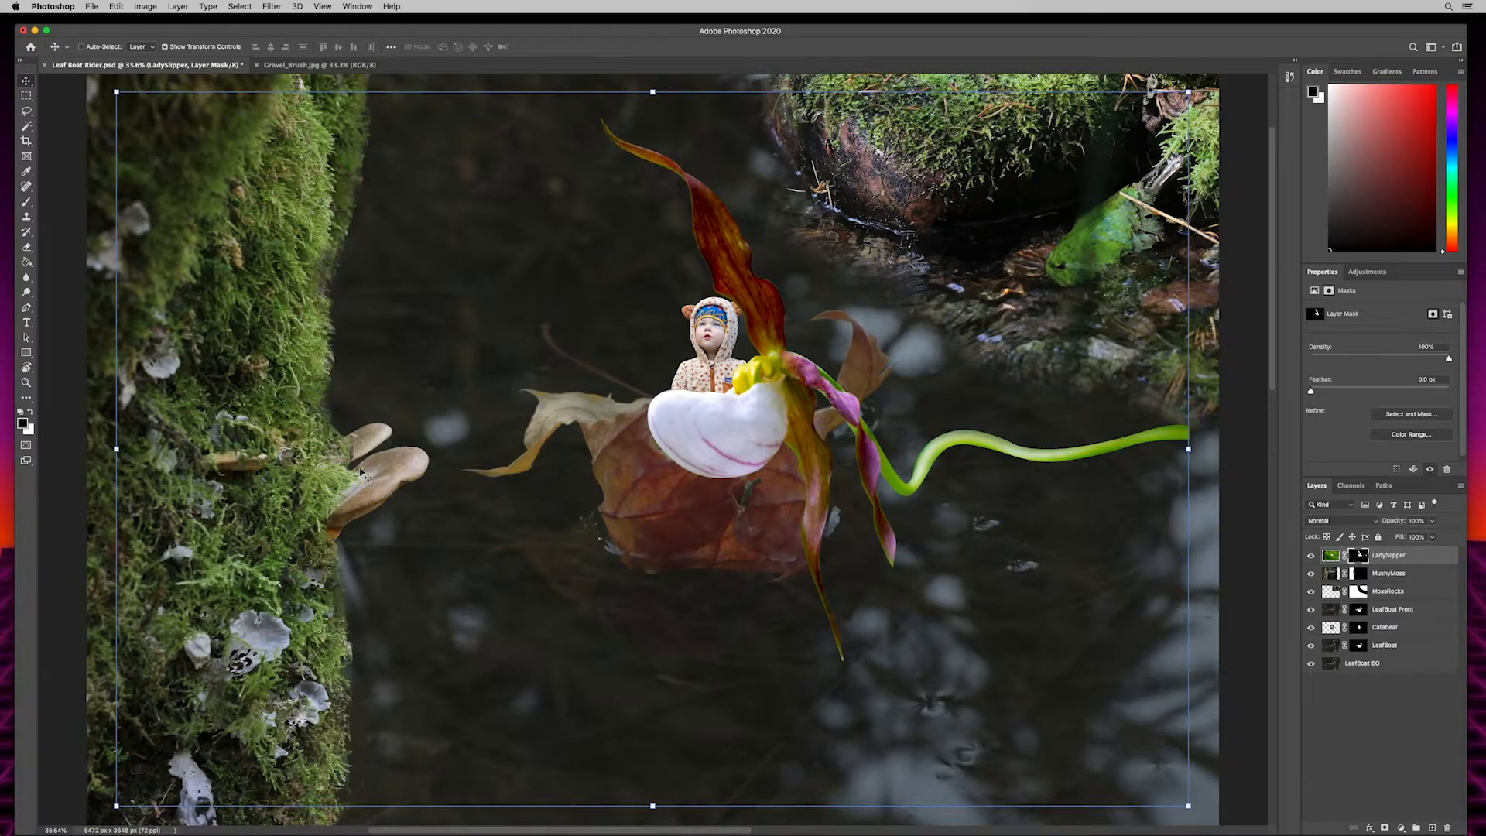
key("super+minus")
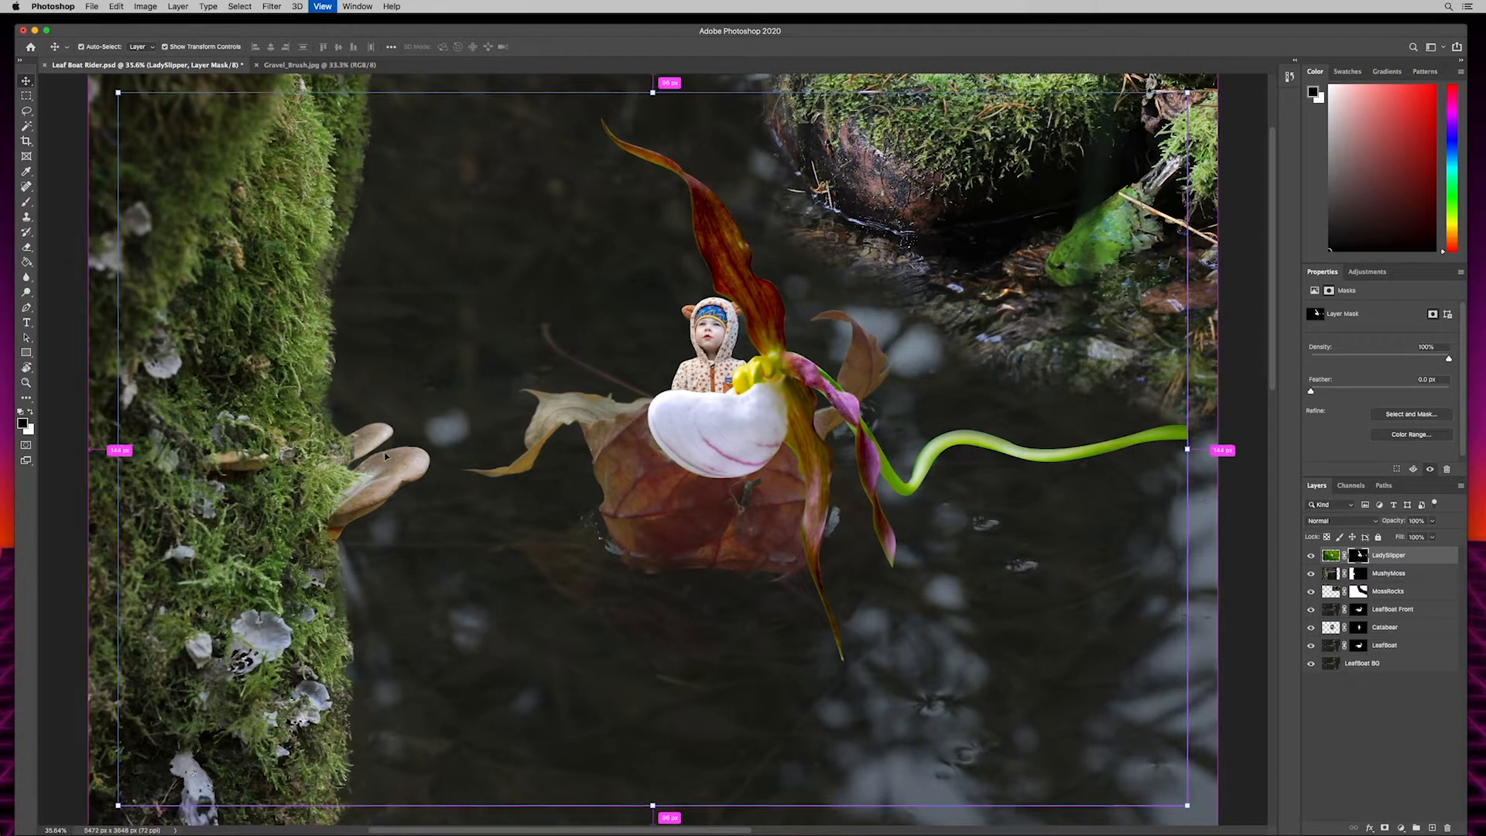
key("super+minus")
key("super+minus")
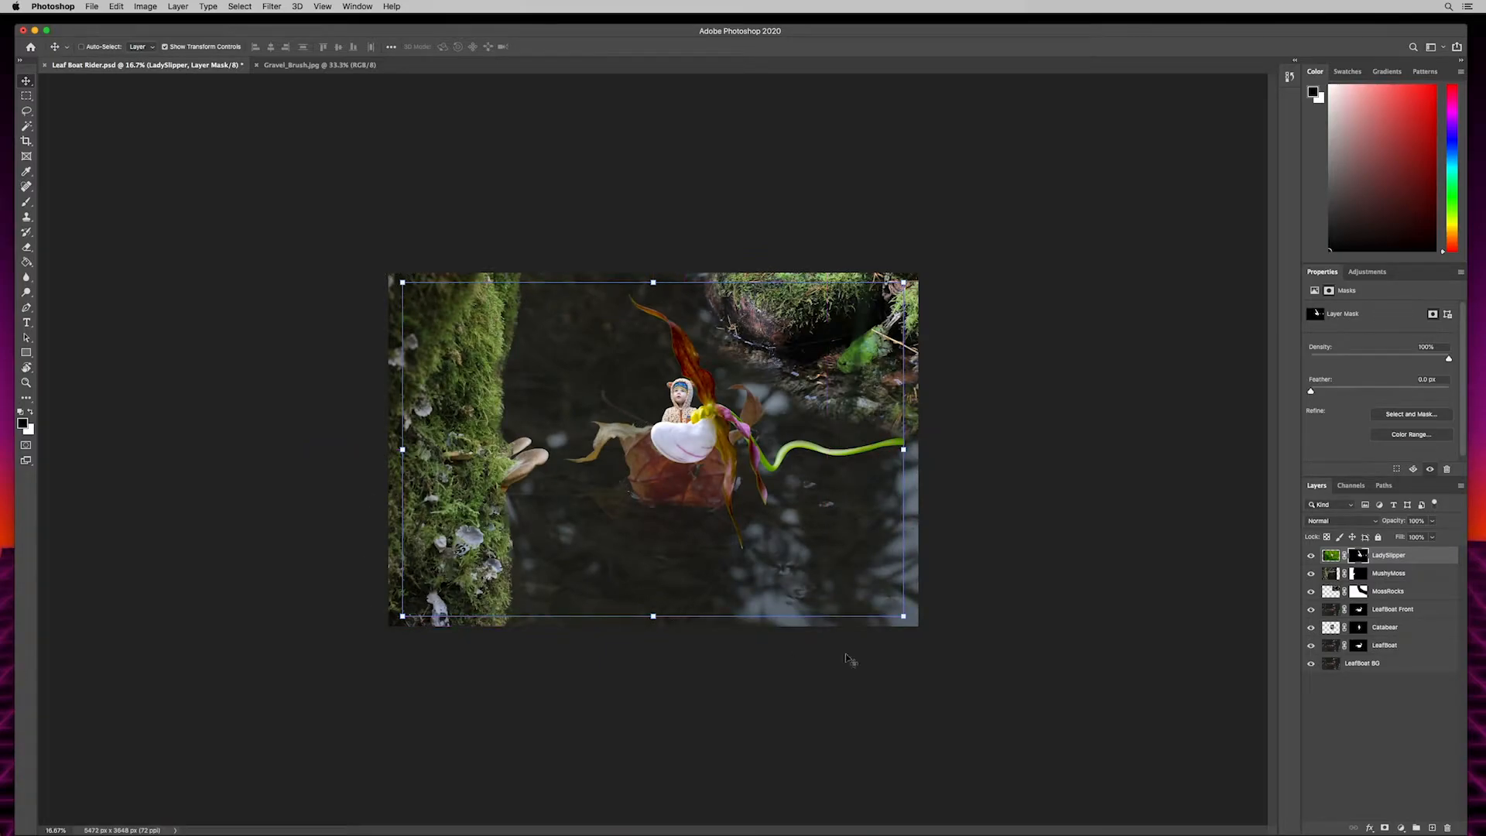
left_click(165, 47)
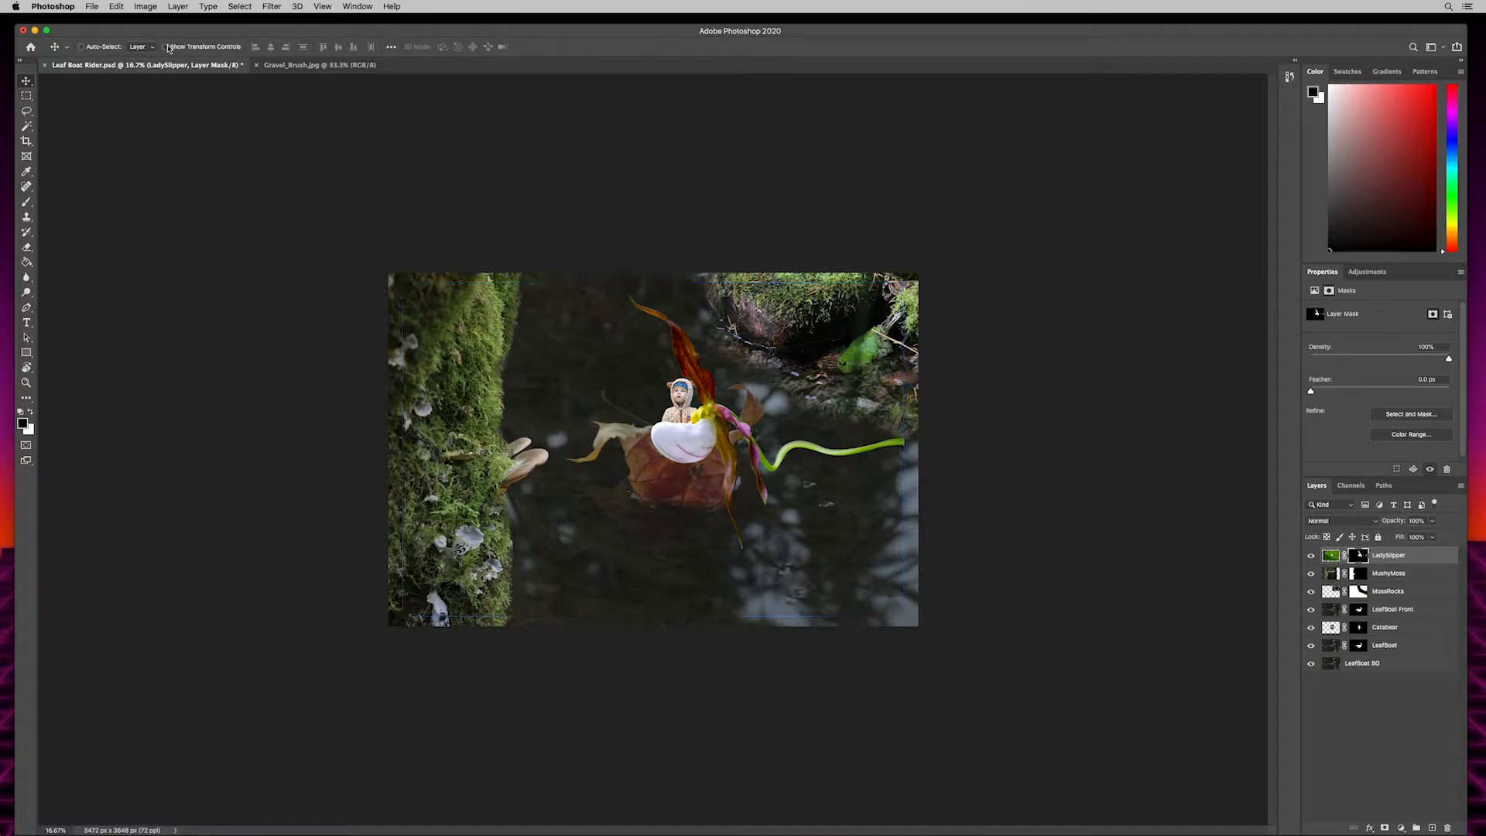
left_click(164, 47)
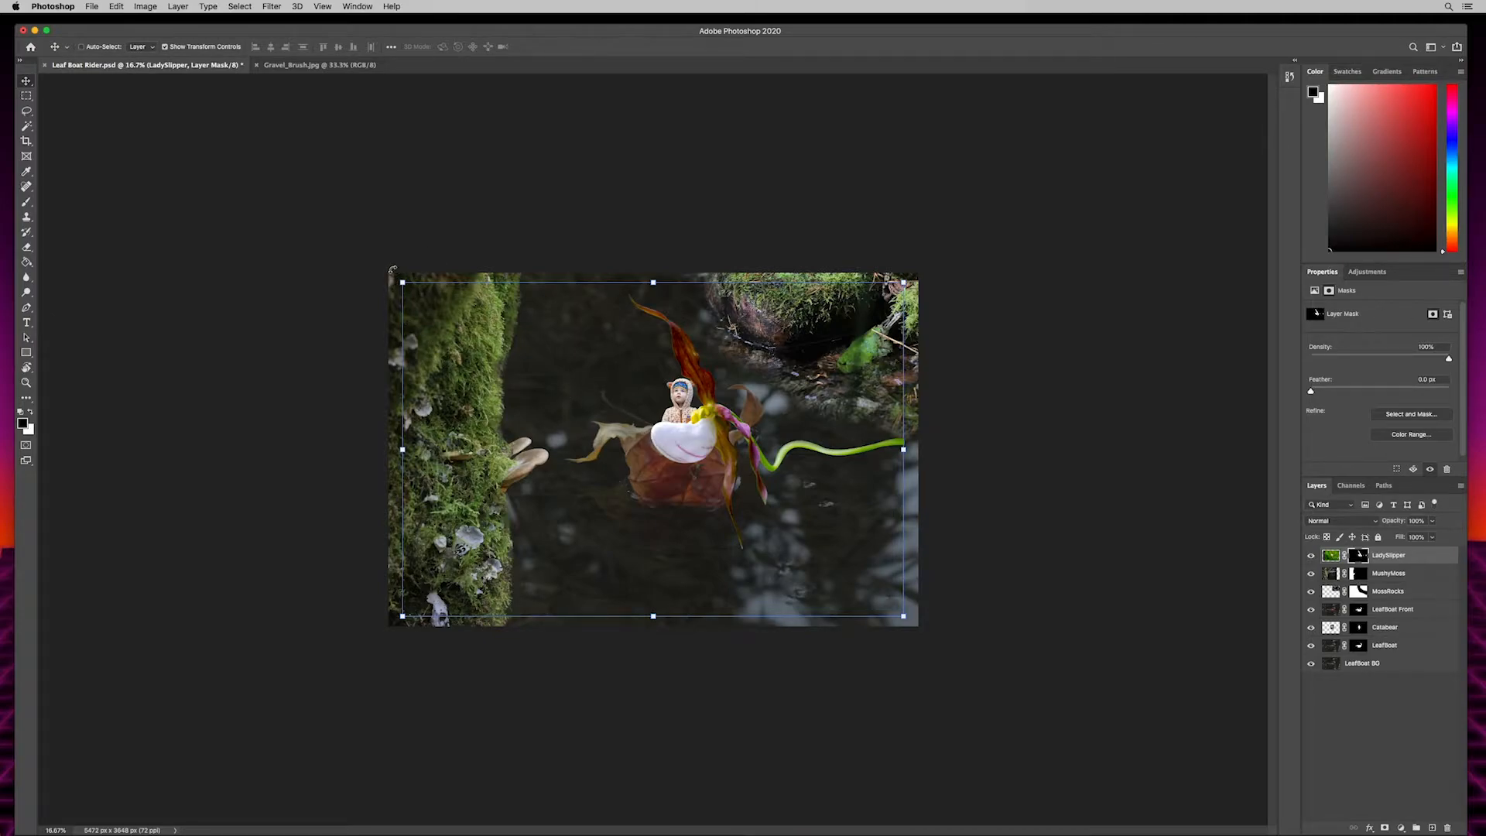
- Rotate the lady slipper about 86° clockwise, scale it to about 67%, and place it with its stem over the leaf boat beside the child
left_click_drag(390, 270, 734, 331)
left_click_drag(662, 480, 628, 389)
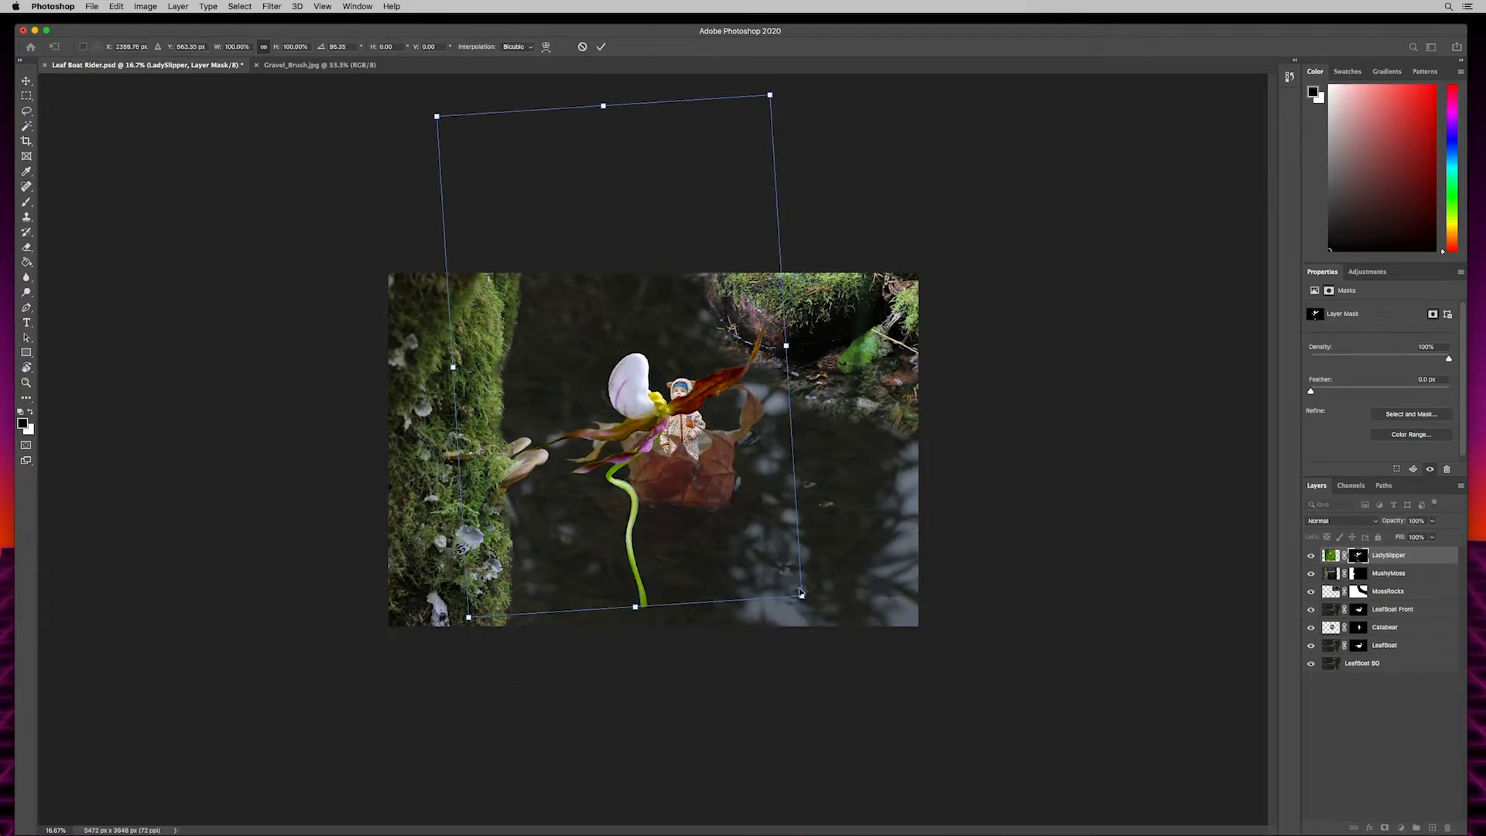
left_click_drag(802, 595, 720, 486)
left_click_drag(596, 311, 646, 316)
left_click_drag(769, 493, 733, 443)
left_click_drag(617, 297, 636, 338)
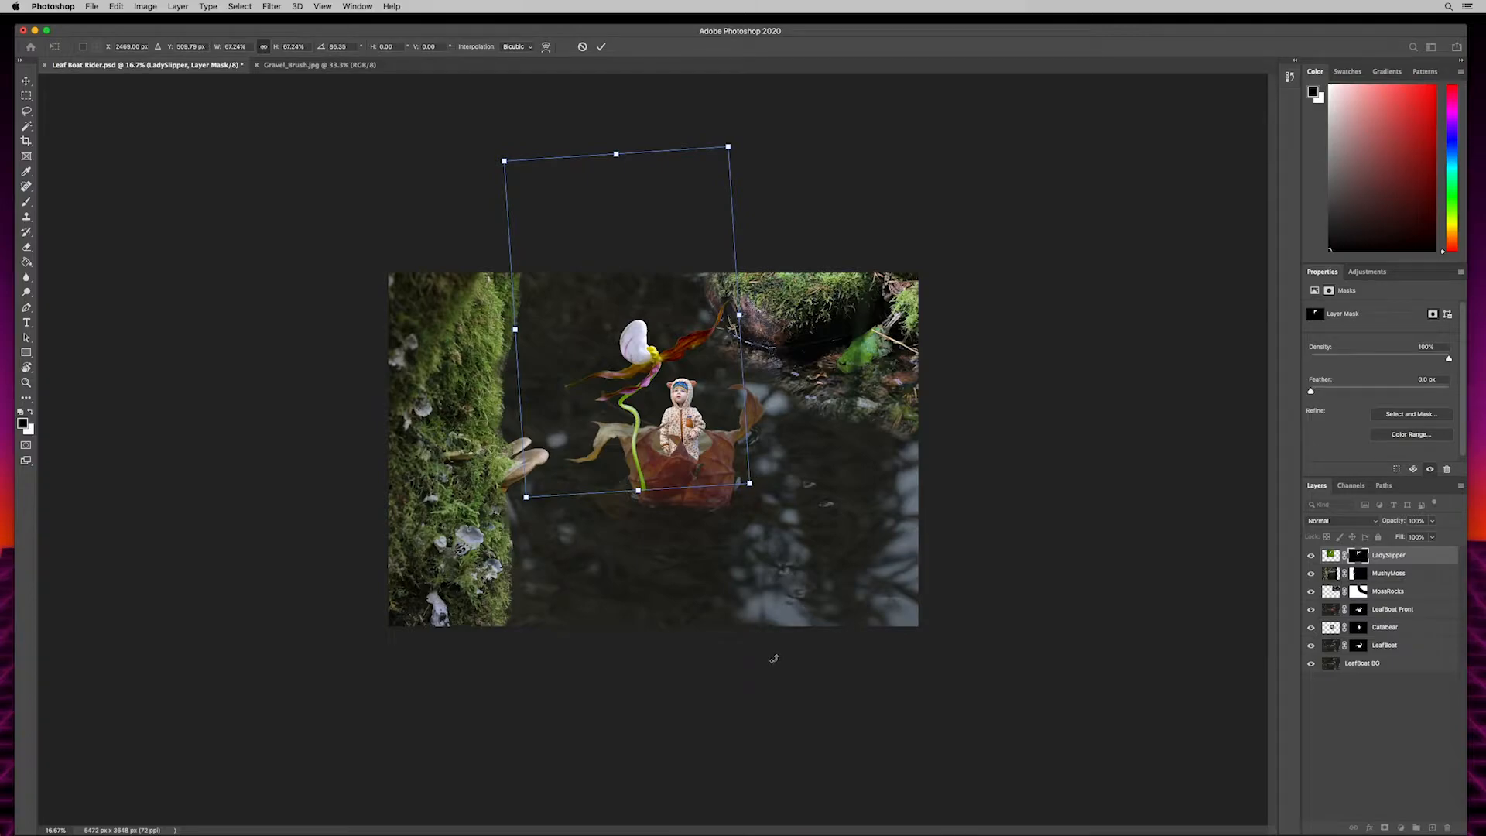
left_click(601, 46)
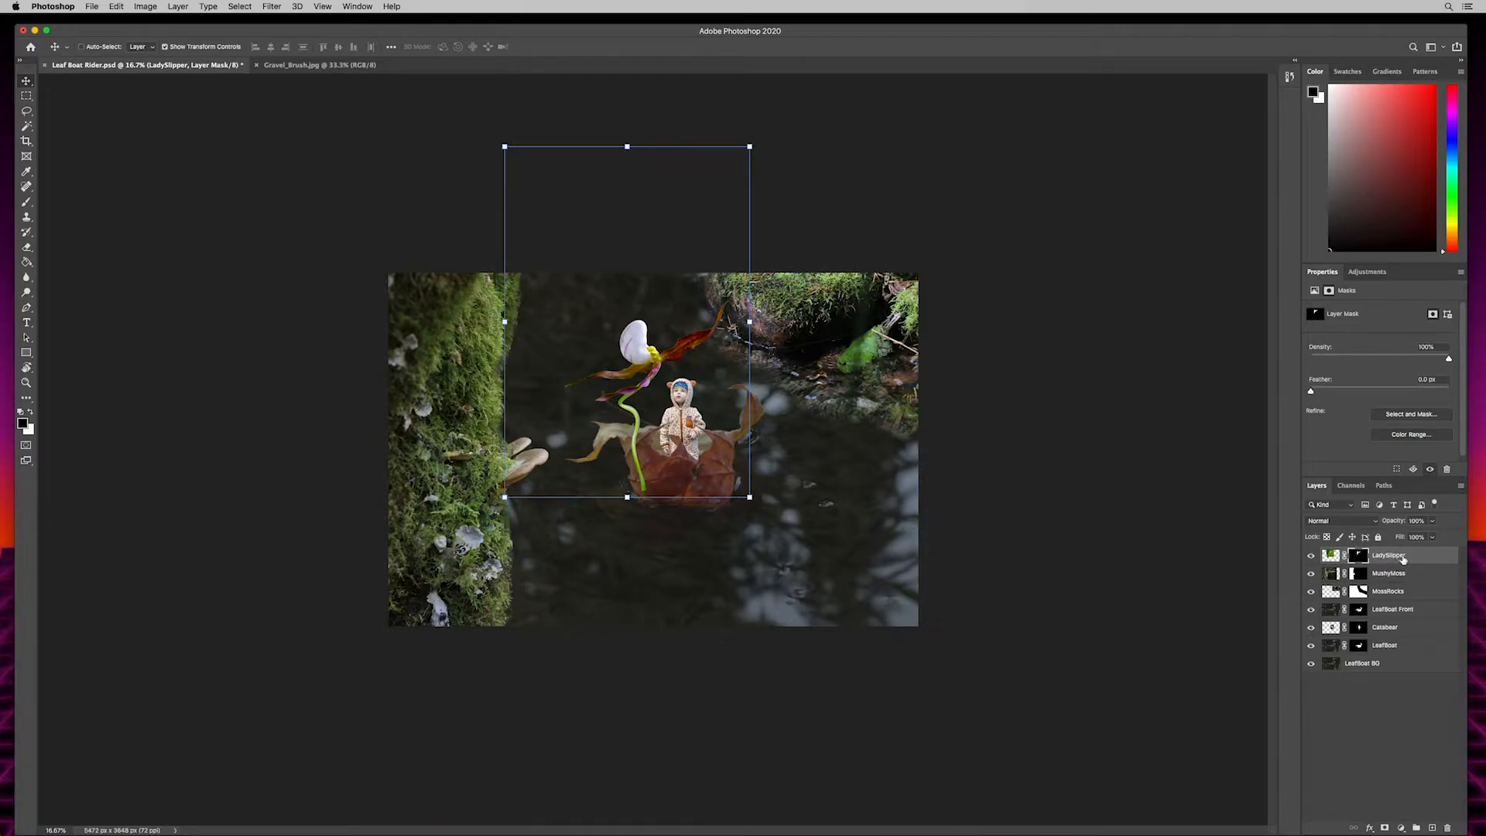
- Move the LadySlipper layer directly beneath LeafBoat Front so the stem tucks behind the boat's front leaf
left_click_drag(1401, 556, 1396, 625)
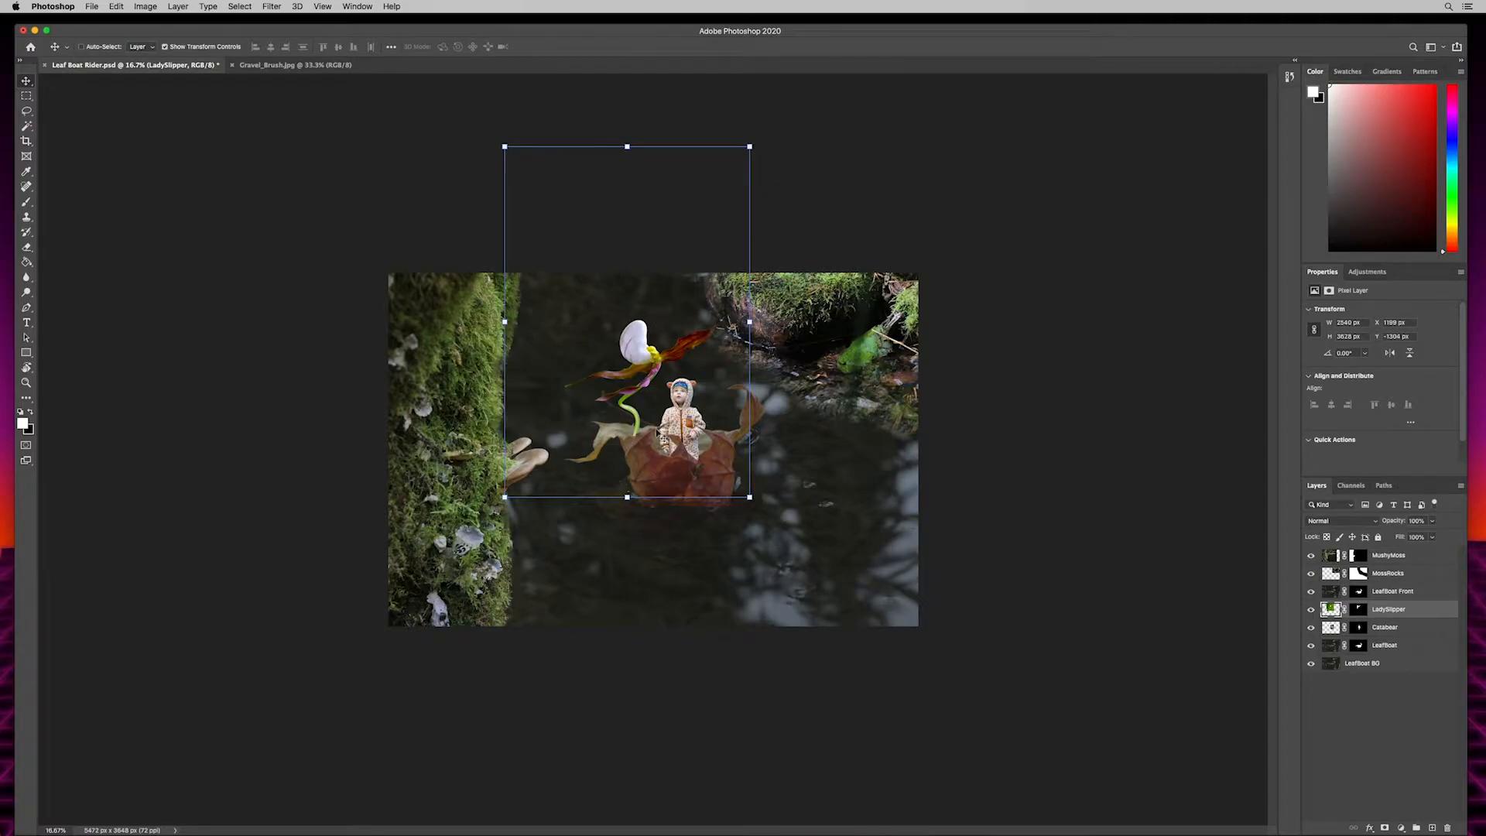
key("super+equal")
key("super+equal")
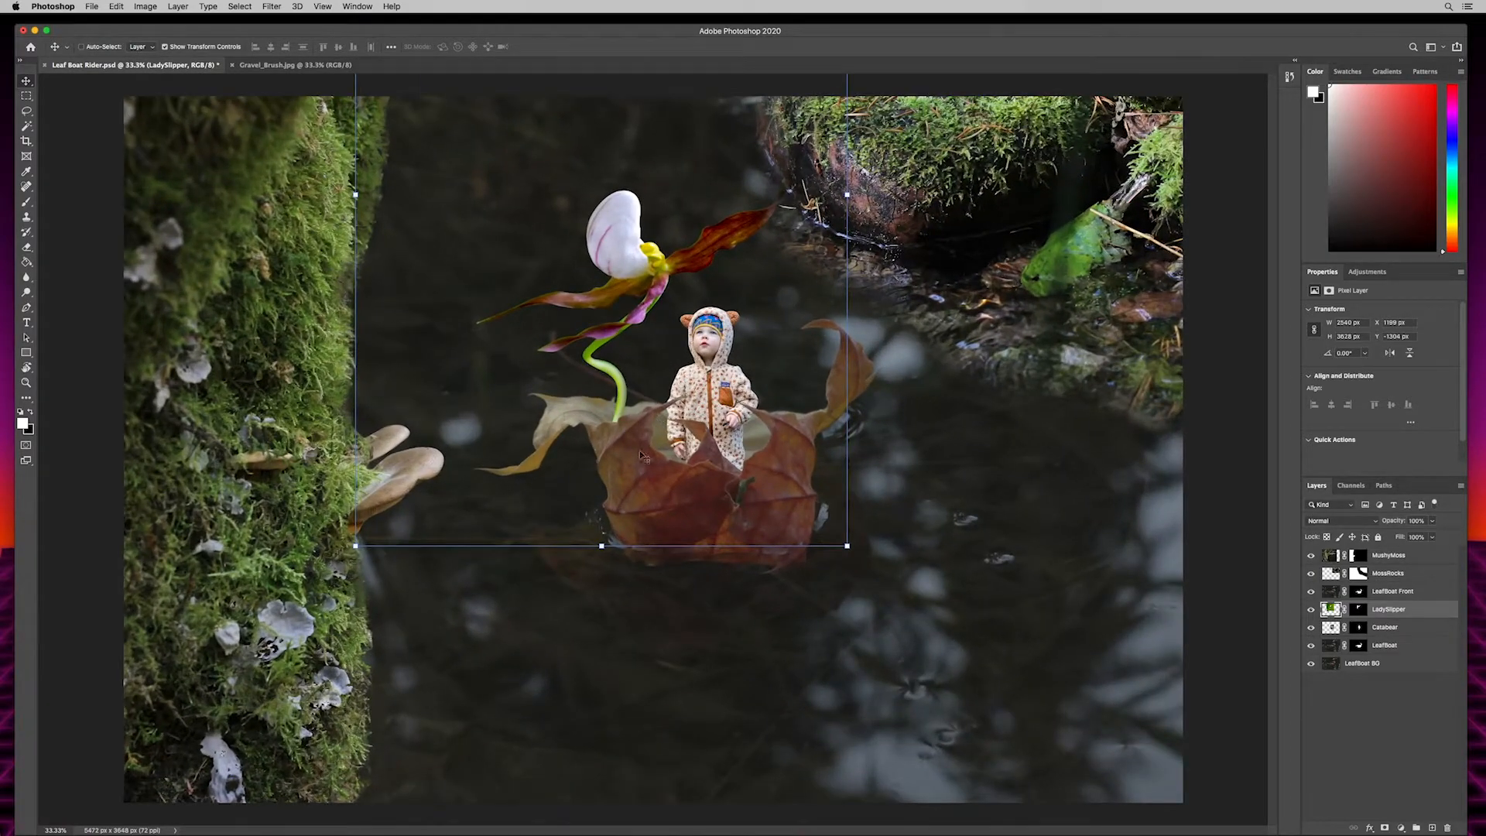
- Scale the lady slipper down to about 72% and reposition it so its stem rises from the leaf boat beside the child
left_click_drag(849, 545, 798, 474)
left_click_drag(594, 199, 632, 253)
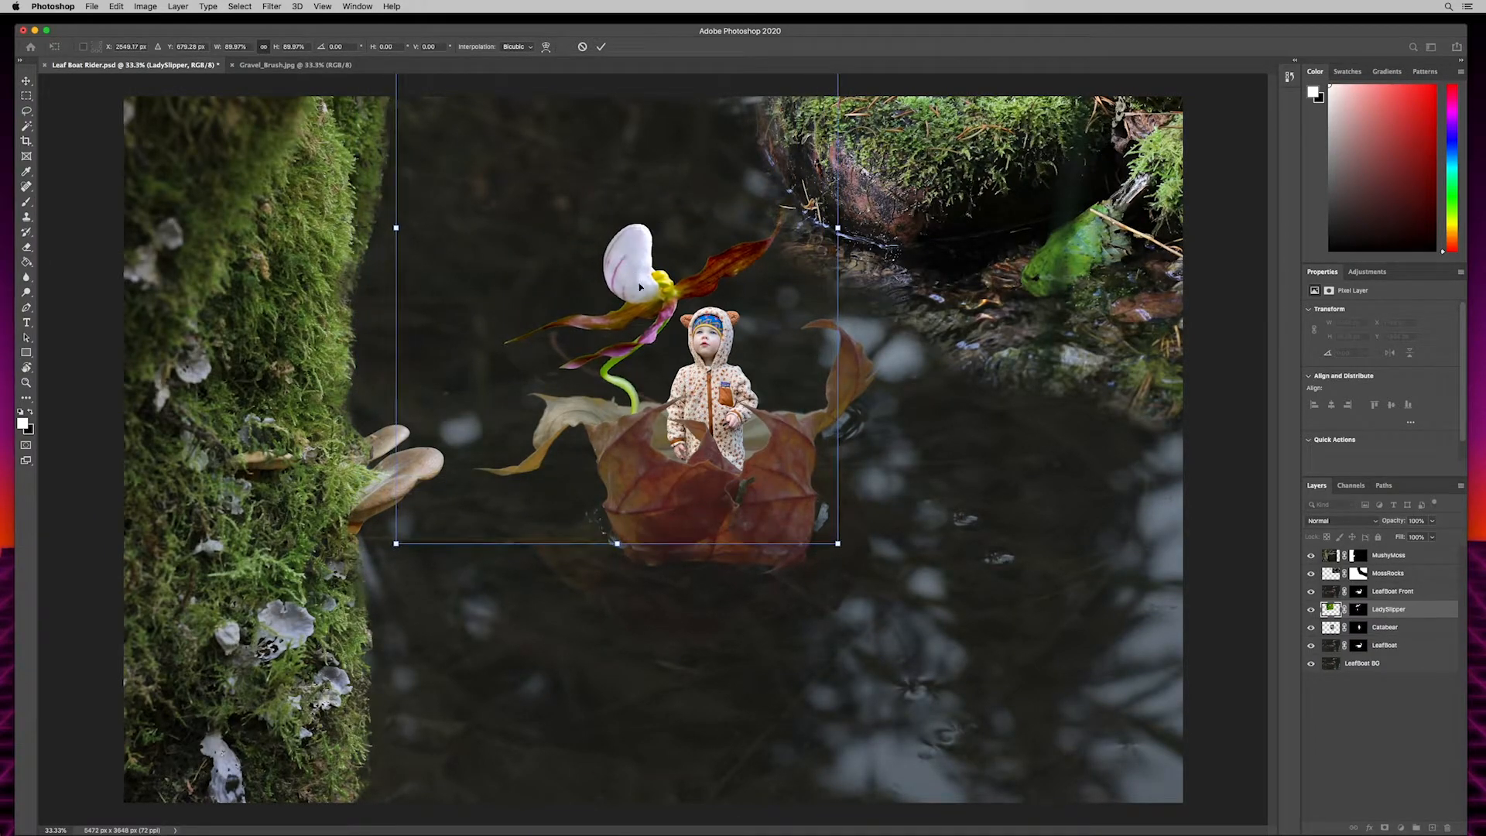
left_click_drag(841, 542, 815, 499)
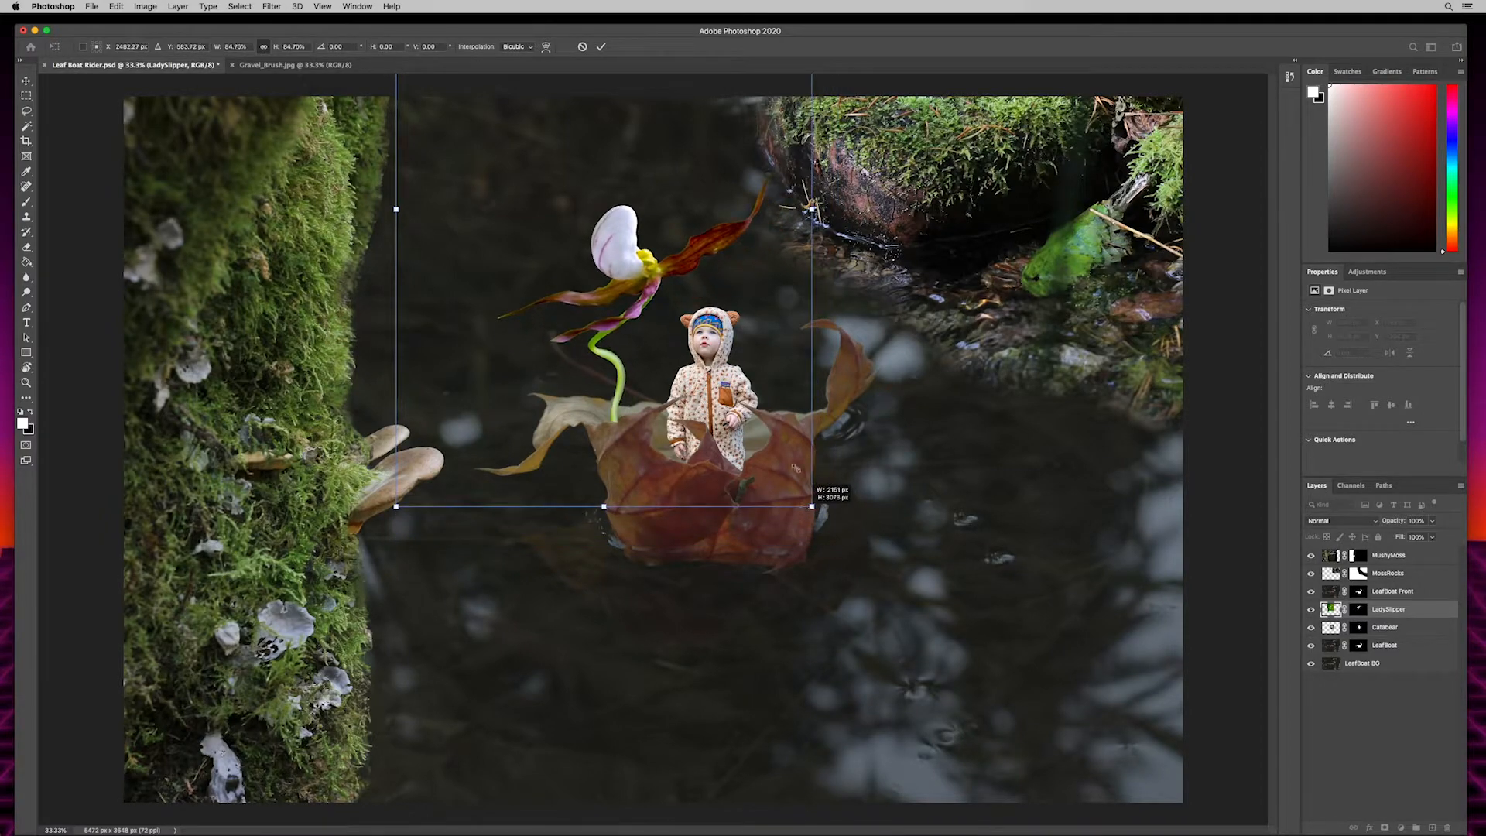
left_click_drag(617, 236, 621, 234)
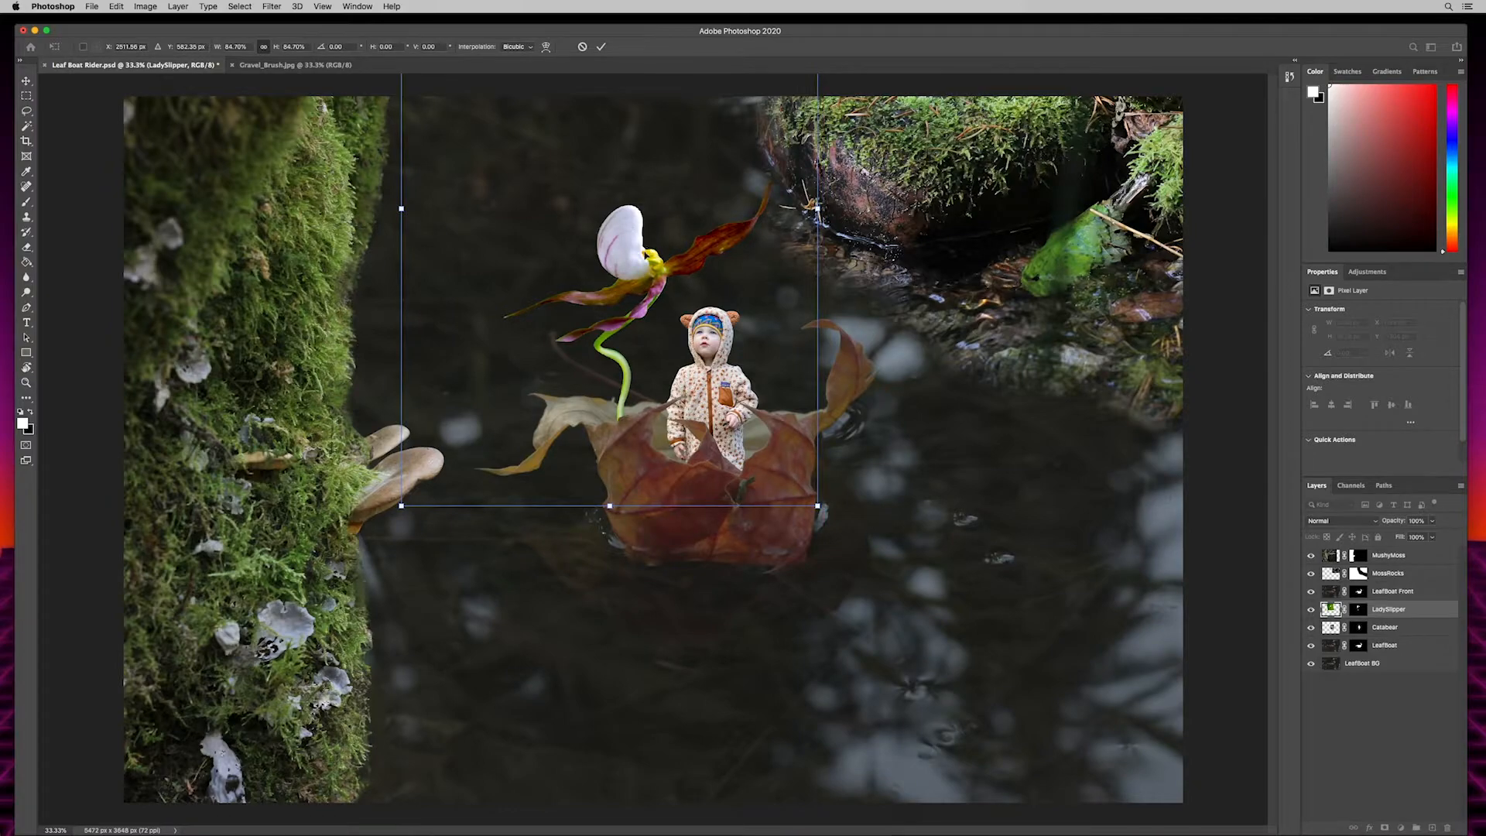
left_click_drag(820, 507, 758, 419)
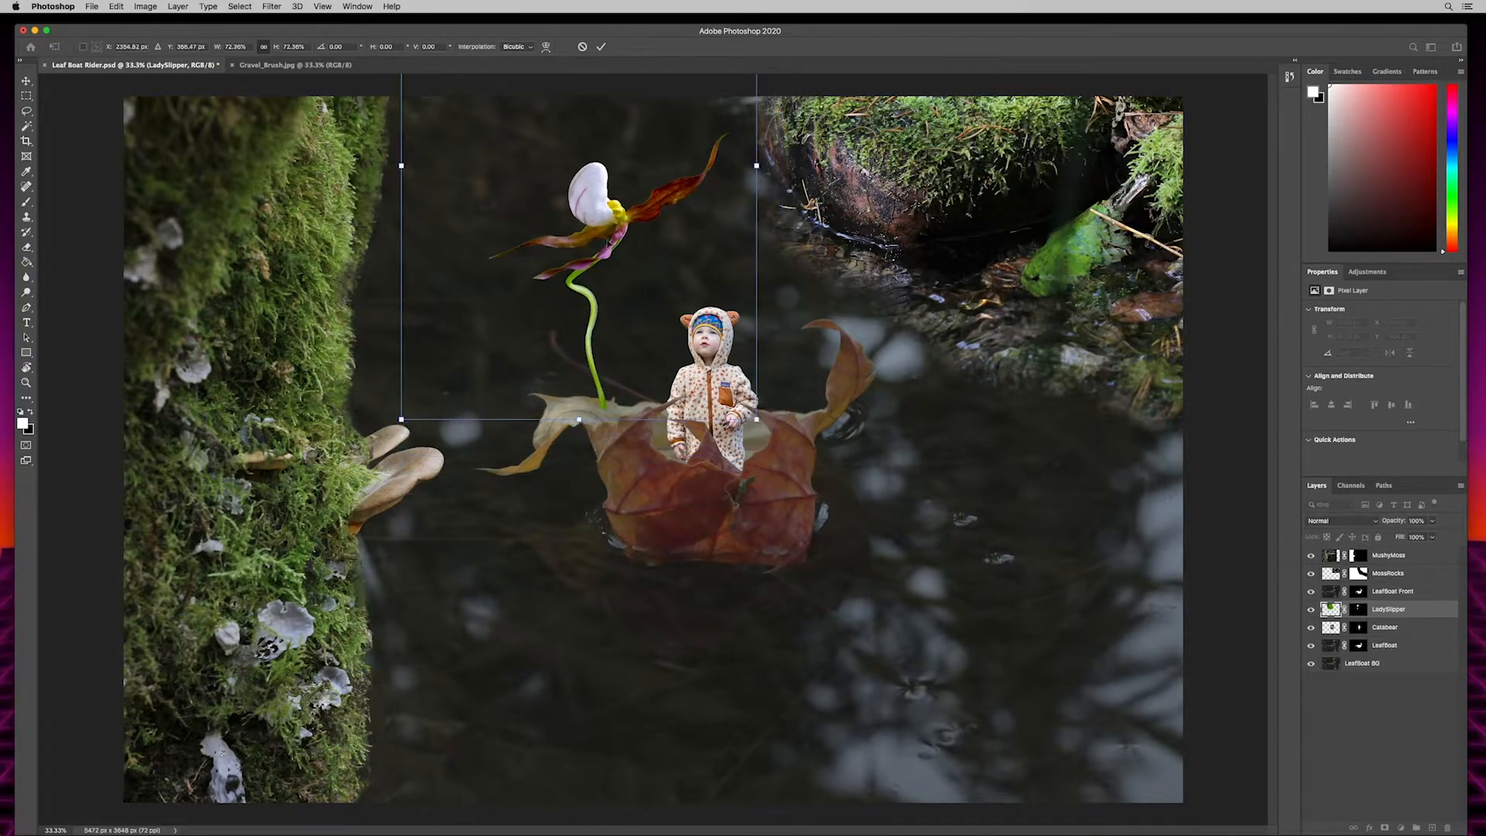
left_click_drag(591, 196, 624, 269)
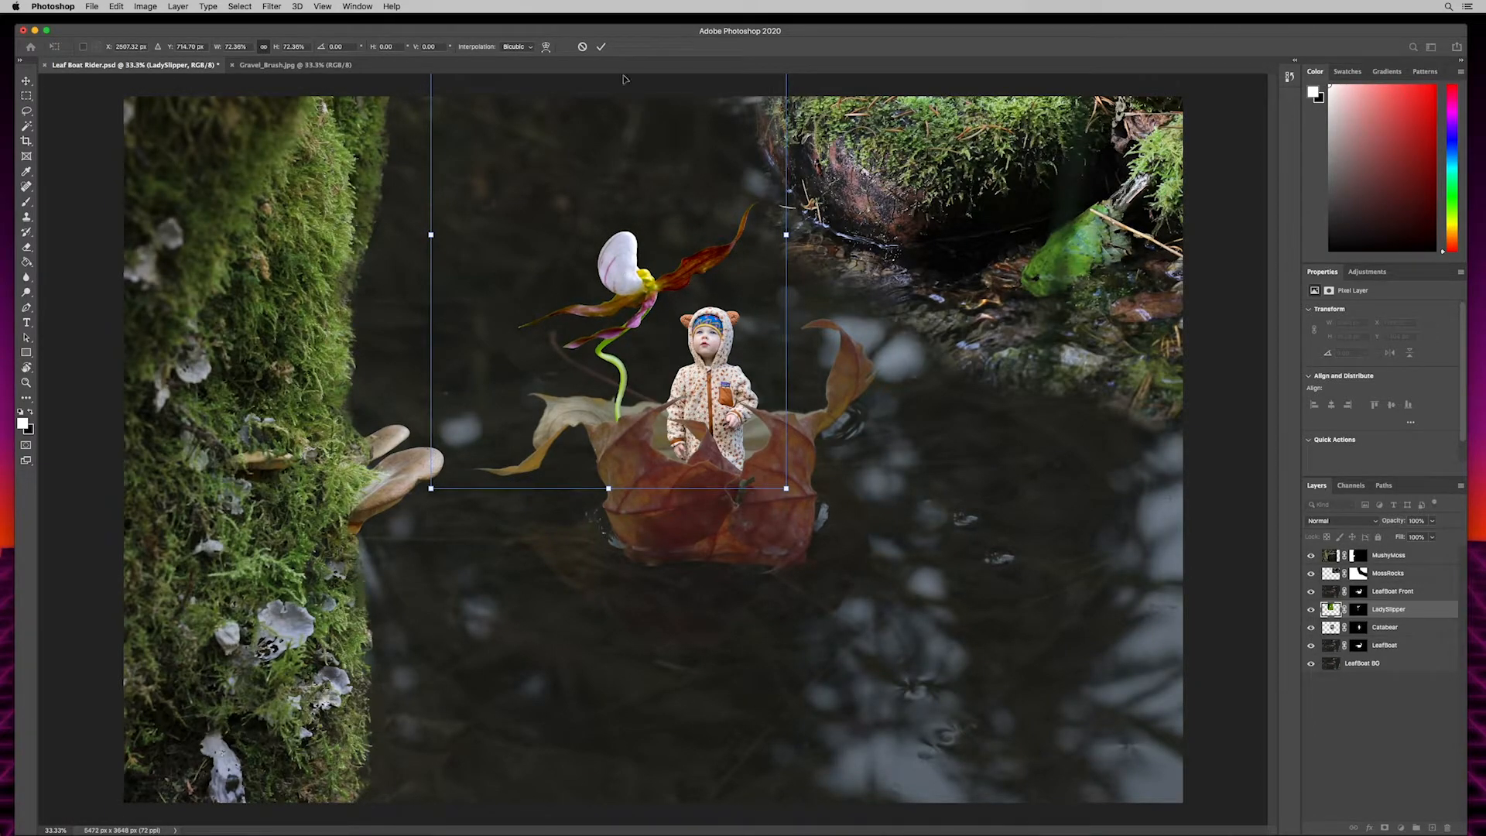
left_click(601, 47)
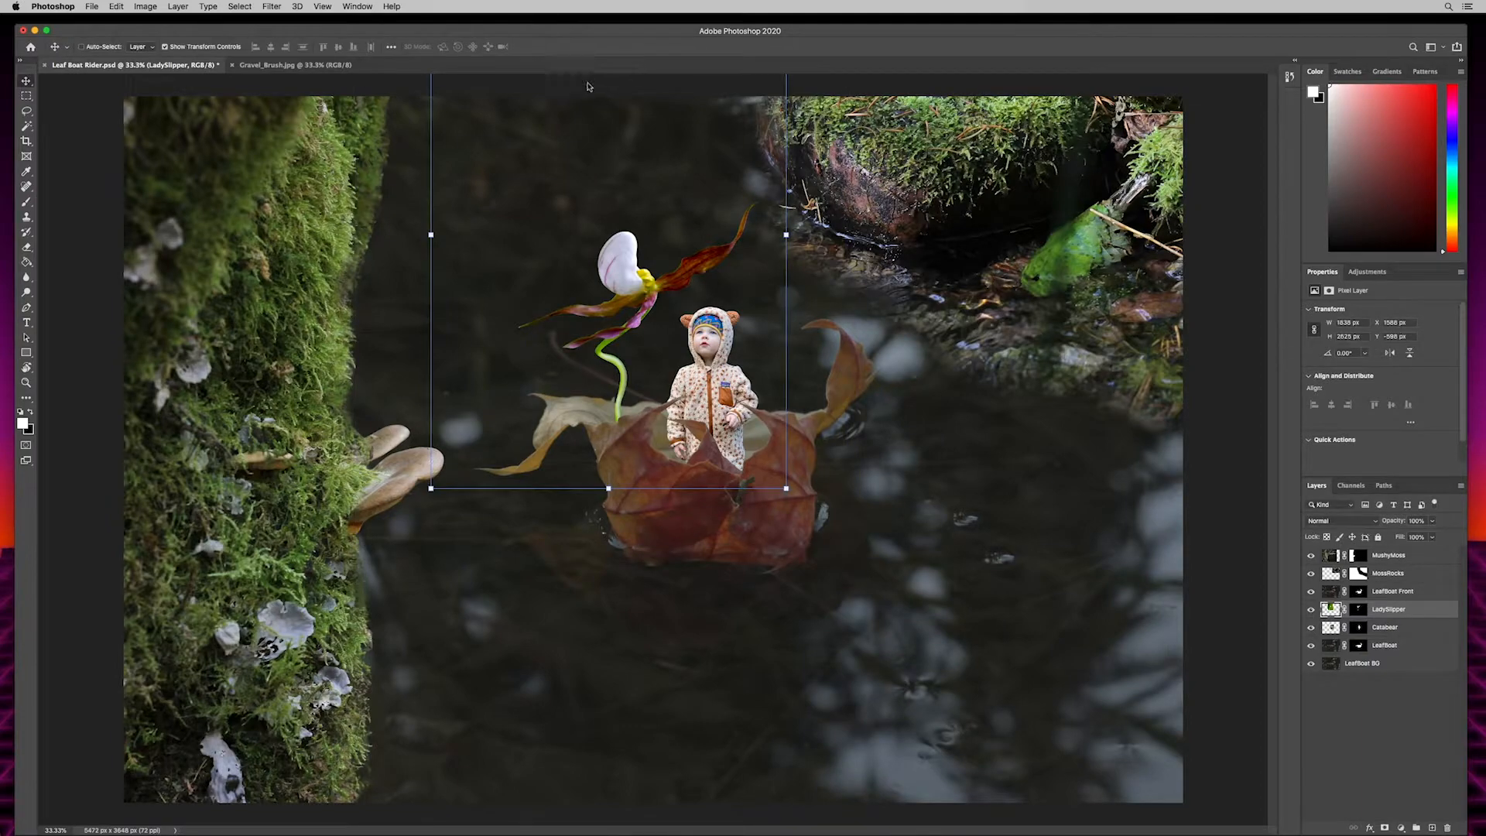
- Turn off Show Transform Controls and nudge the lady slipper slightly up and toward the child
left_click(166, 47)
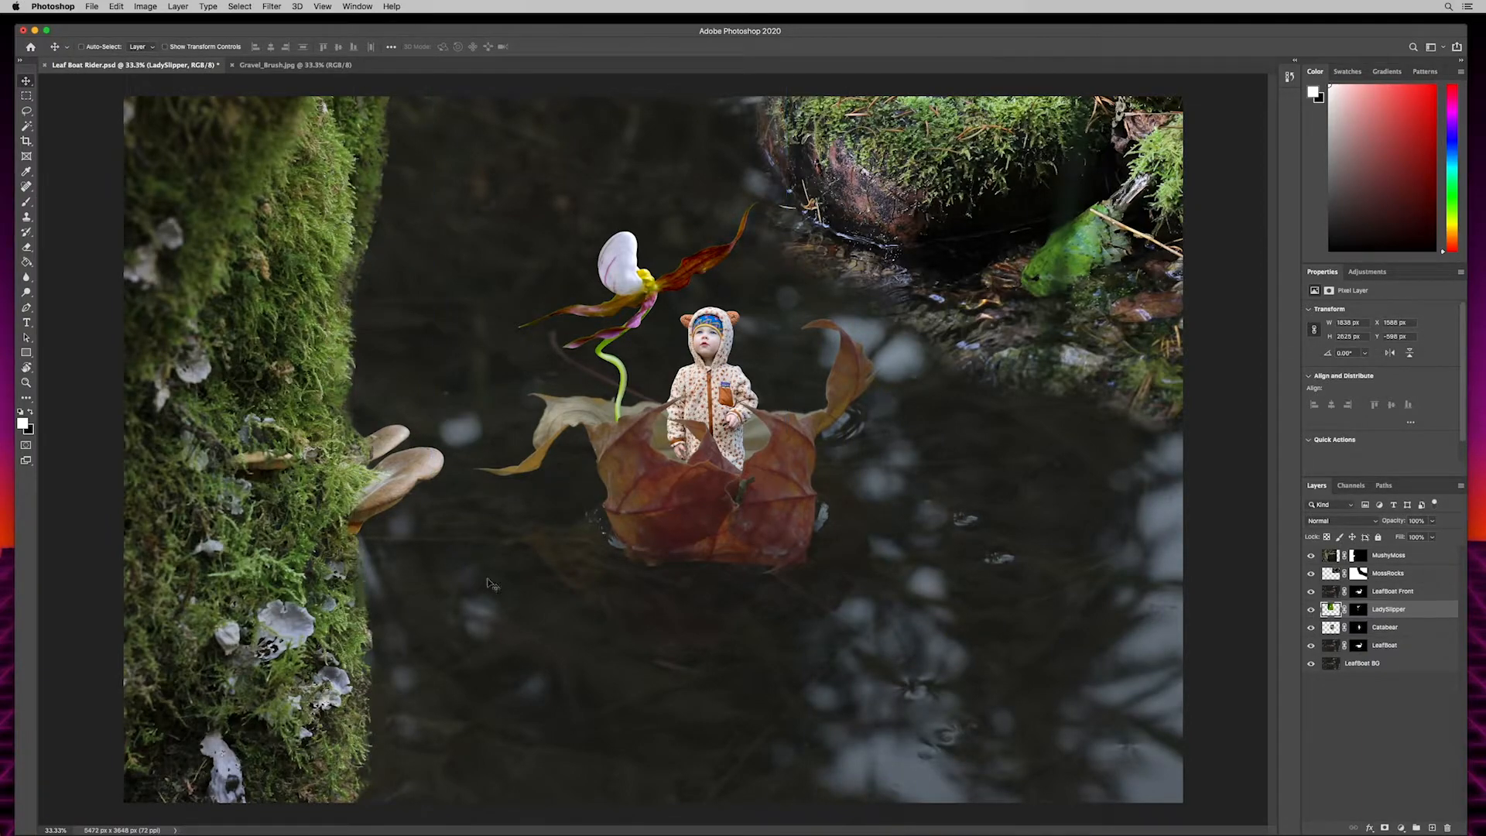
key("super+minus")
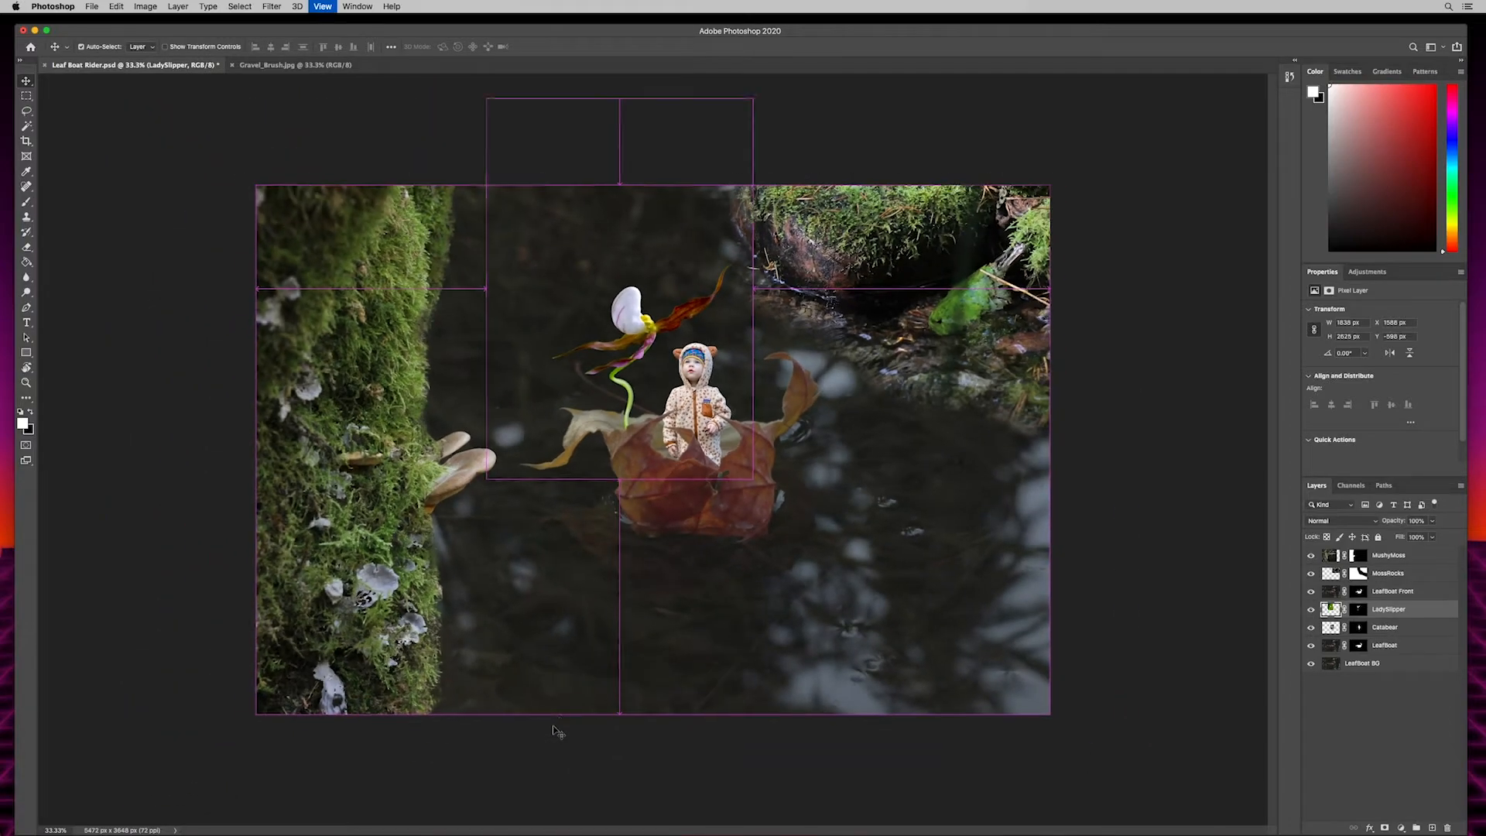
key("super+minus")
key("super+plus")
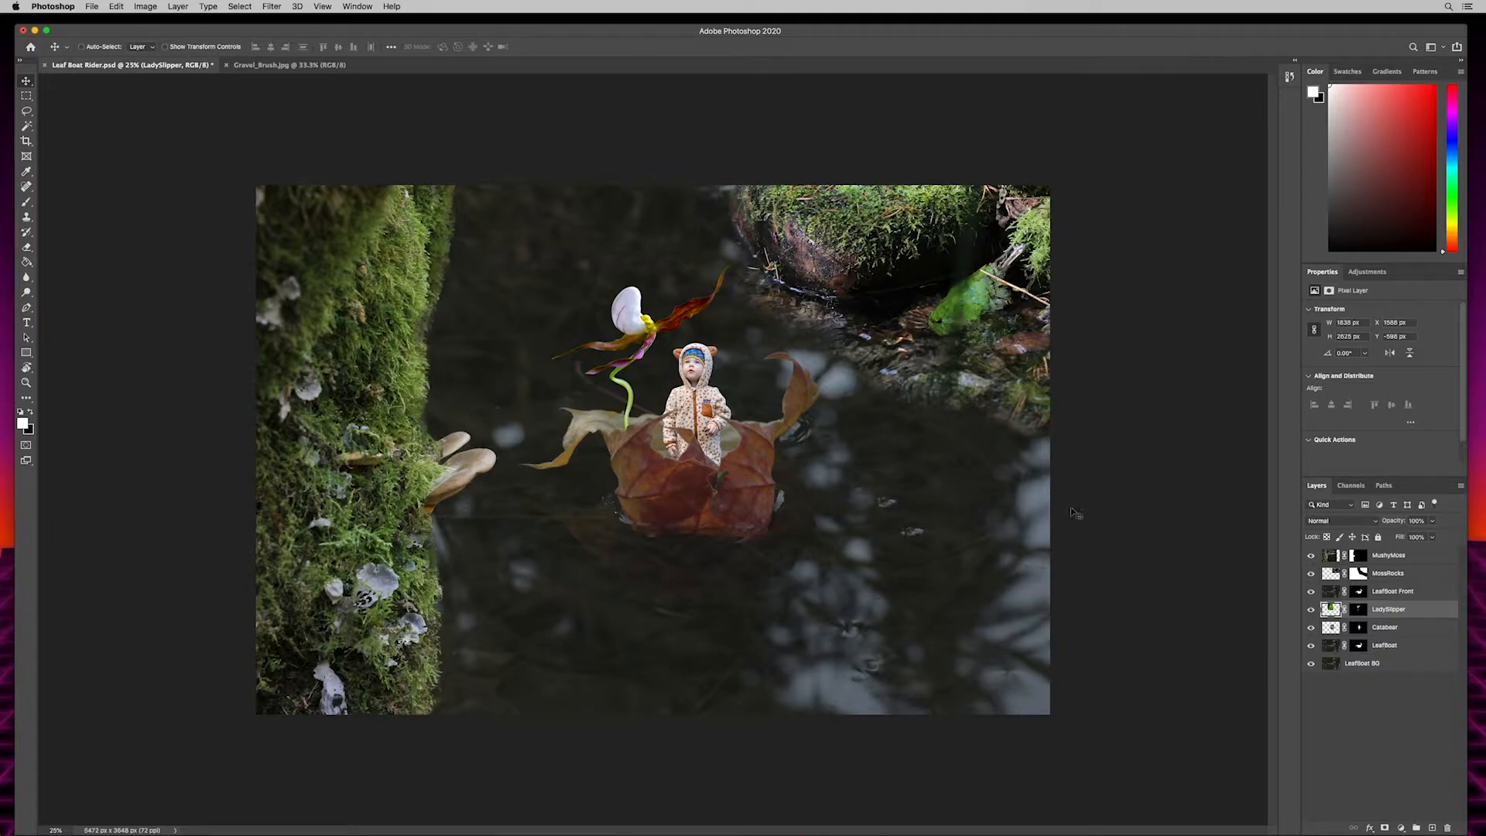
left_click_drag(625, 315, 643, 305)
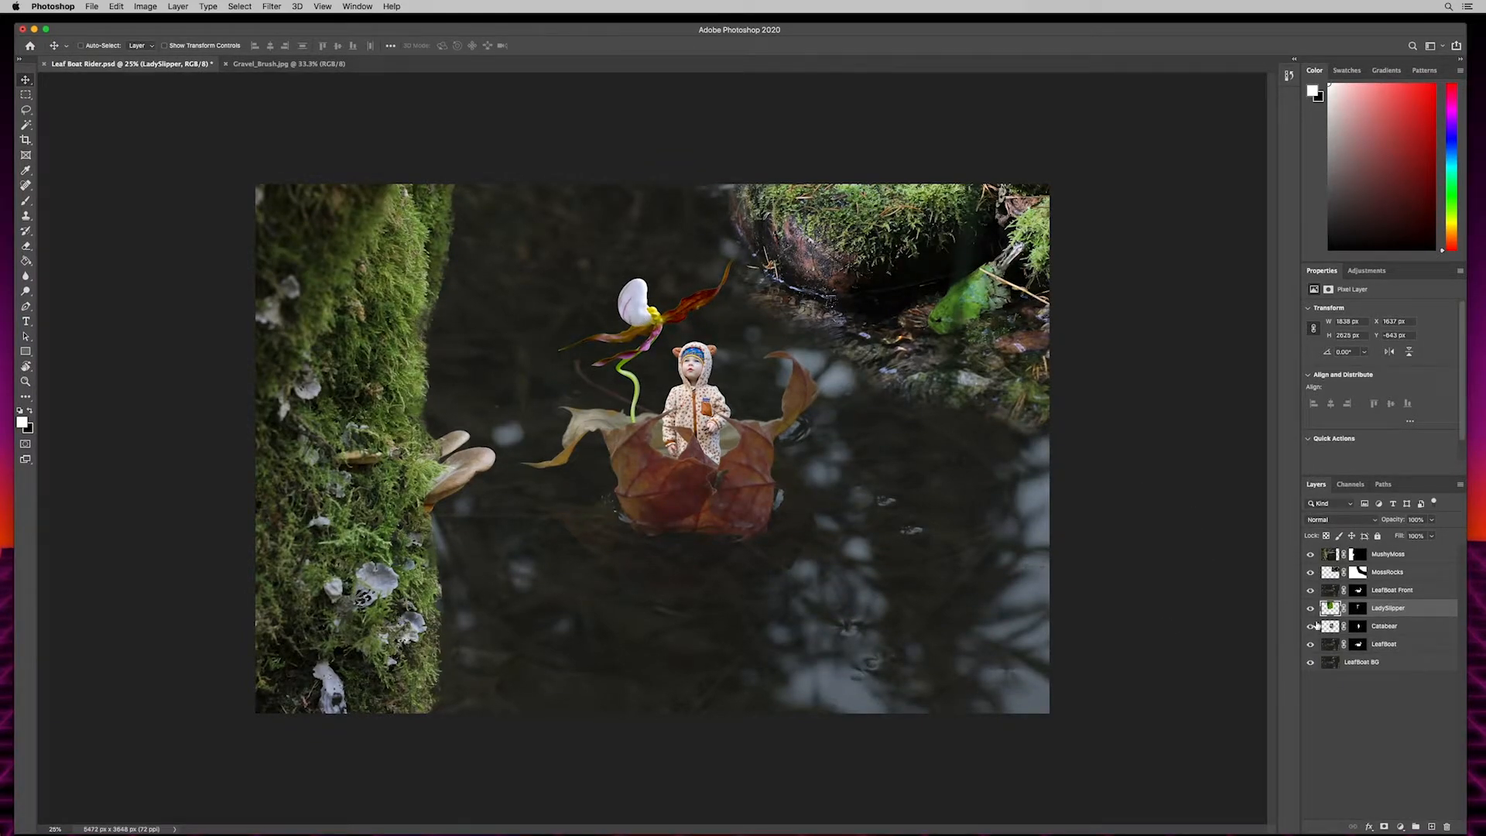
- Place the LeafBoat BG layer in its own group named LeafBoat BG
left_click(1353, 664)
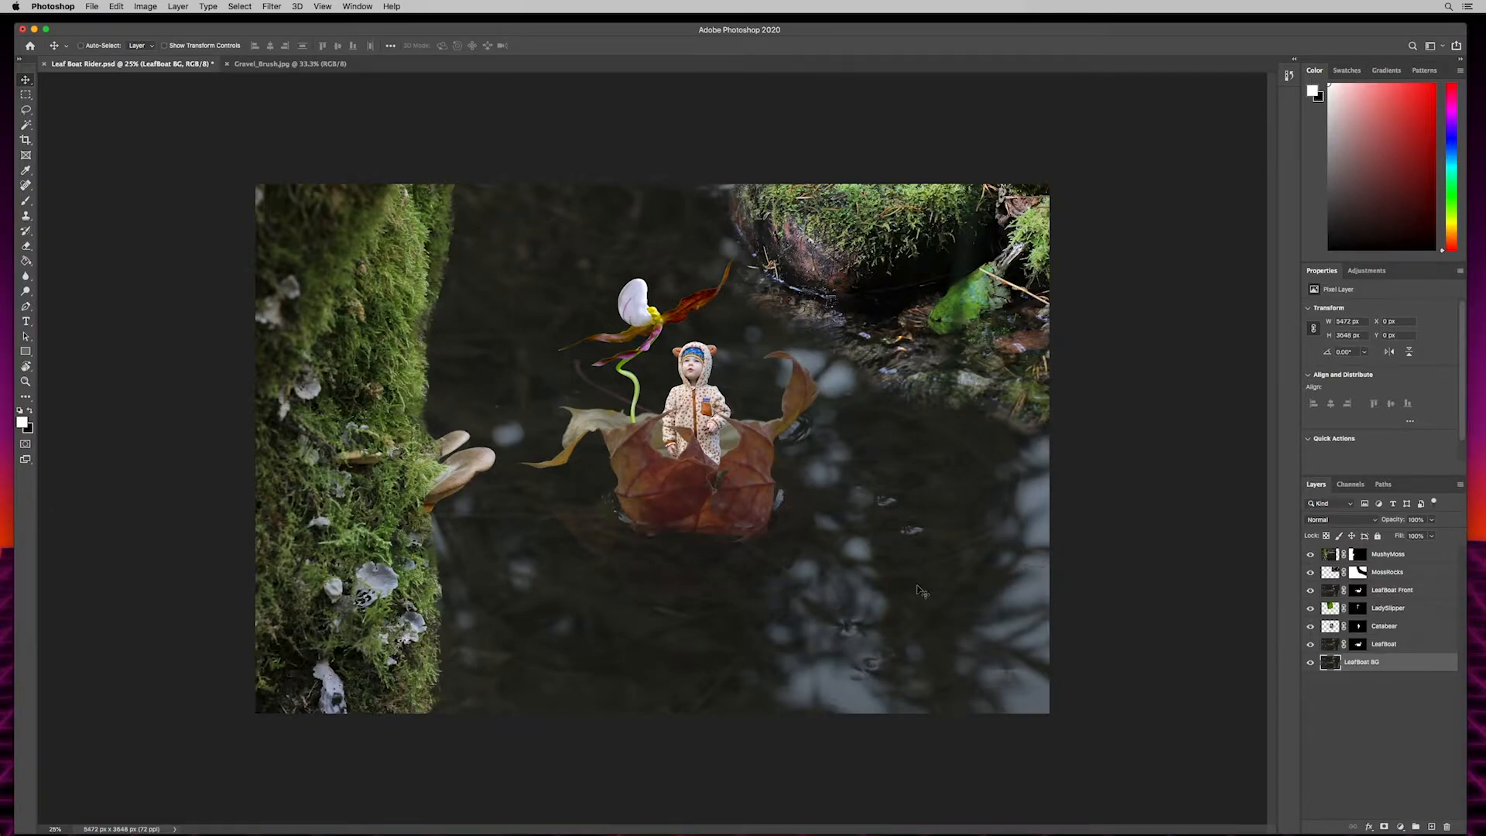
key("super+g")
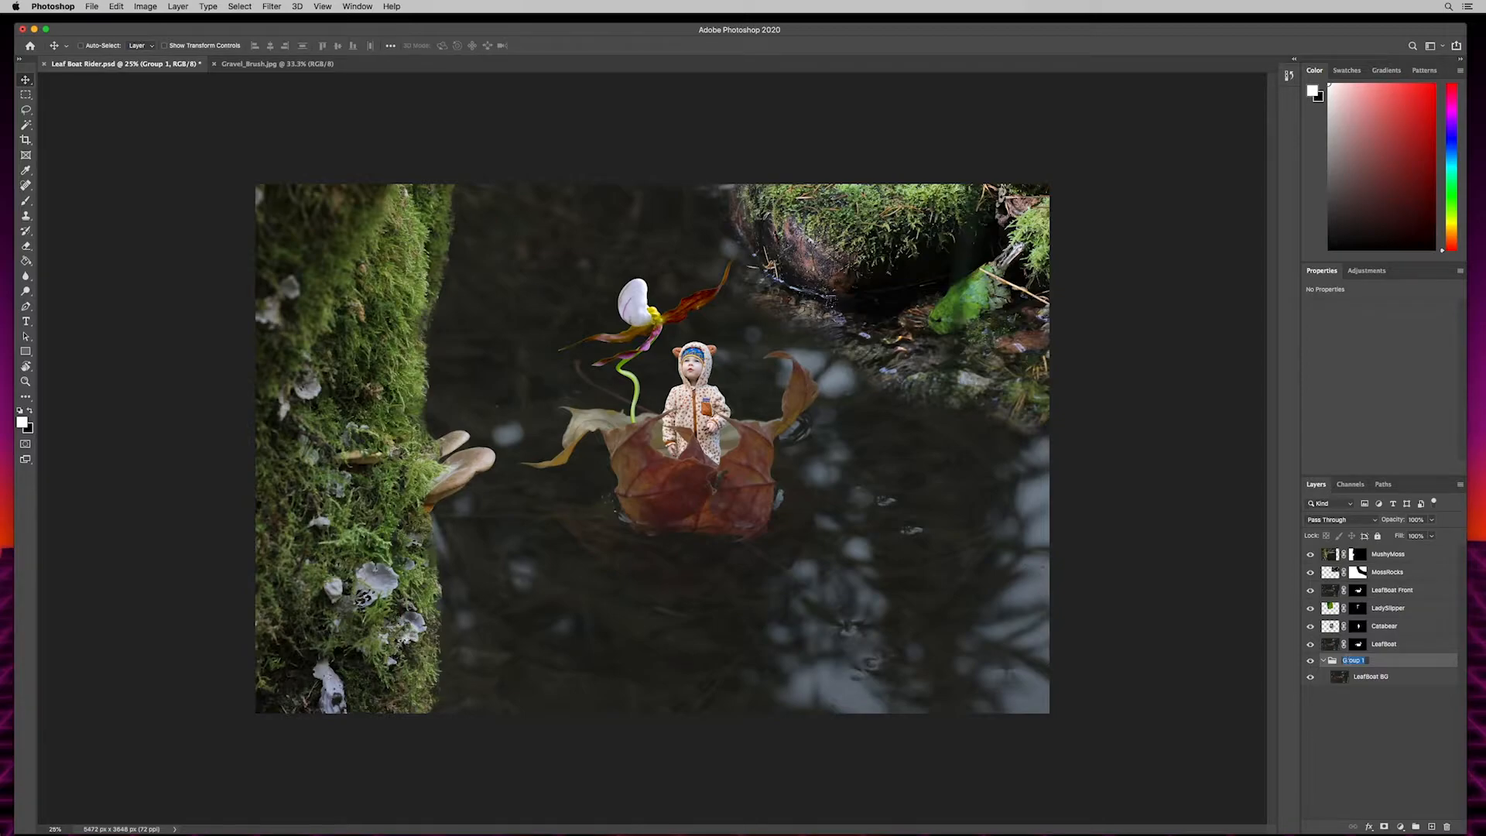
type("LeafBoat BG")
key("Return")
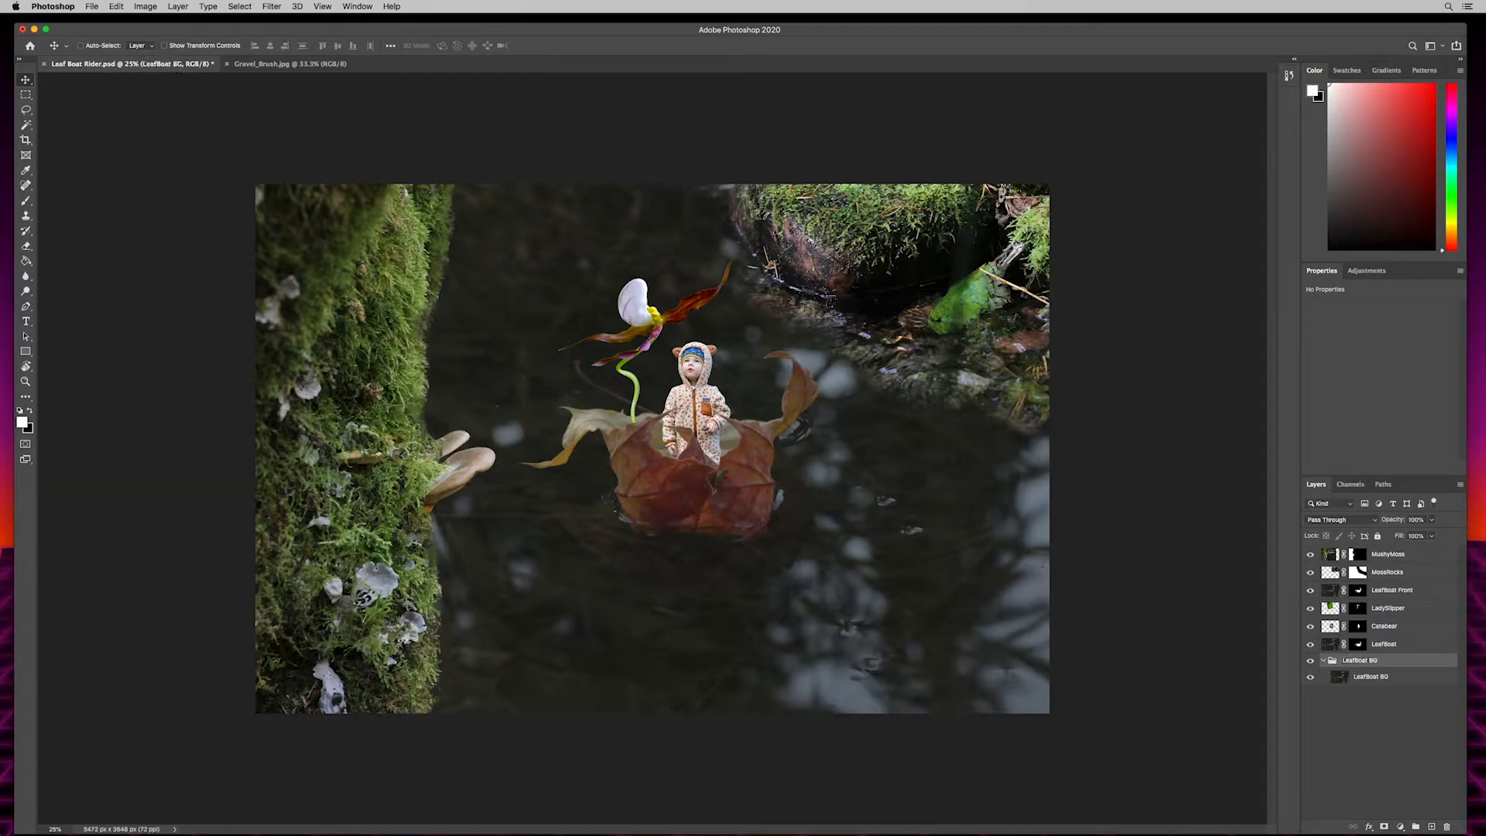
left_click(1323, 661)
left_click(1324, 663)
- Add a Levels adjustment above the background layer inside the LeafBoat BG group and lower its white output level to about 175
left_click(1369, 681)
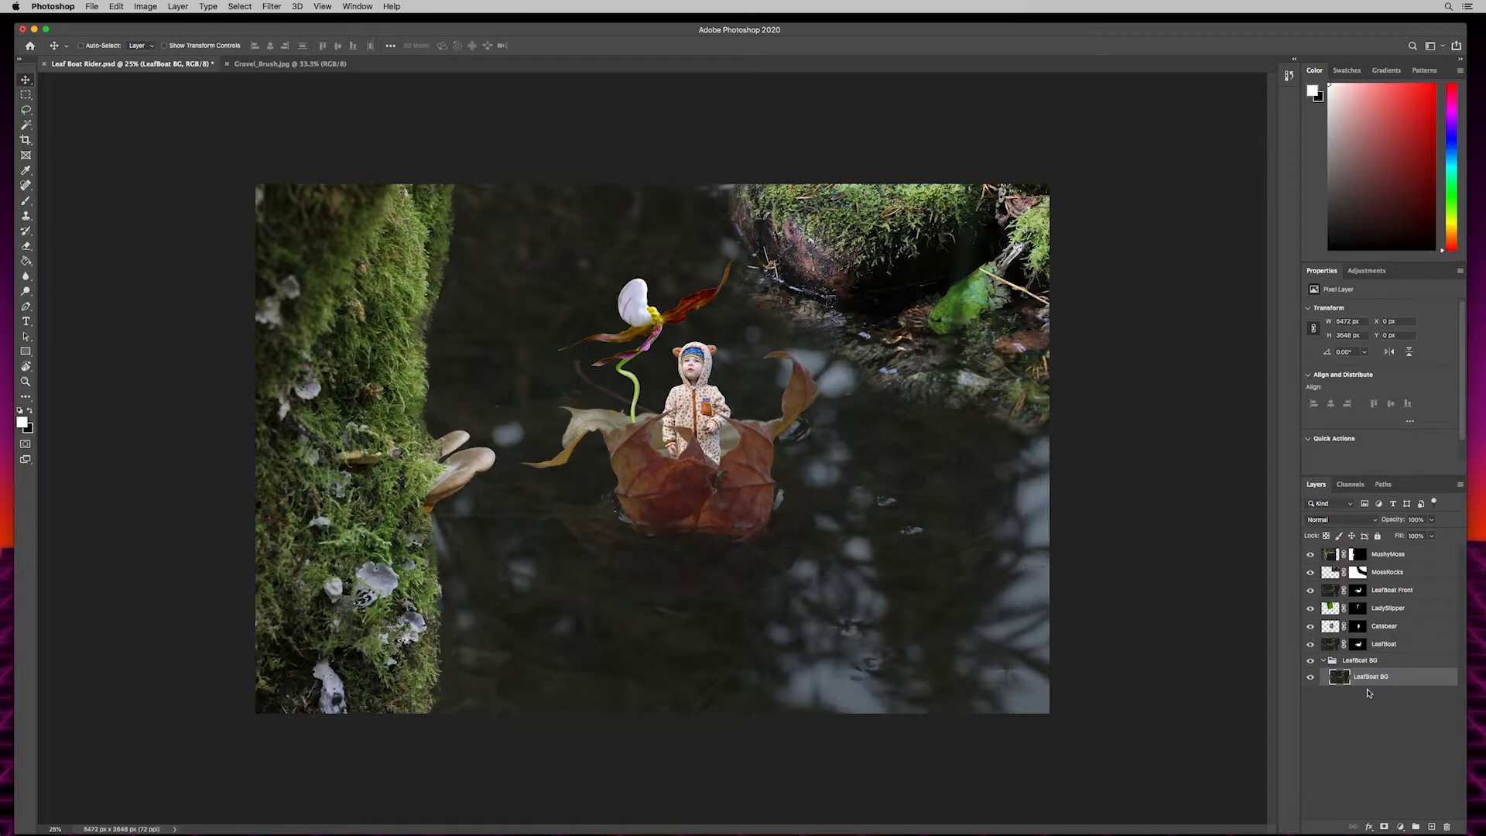
left_click(1400, 827)
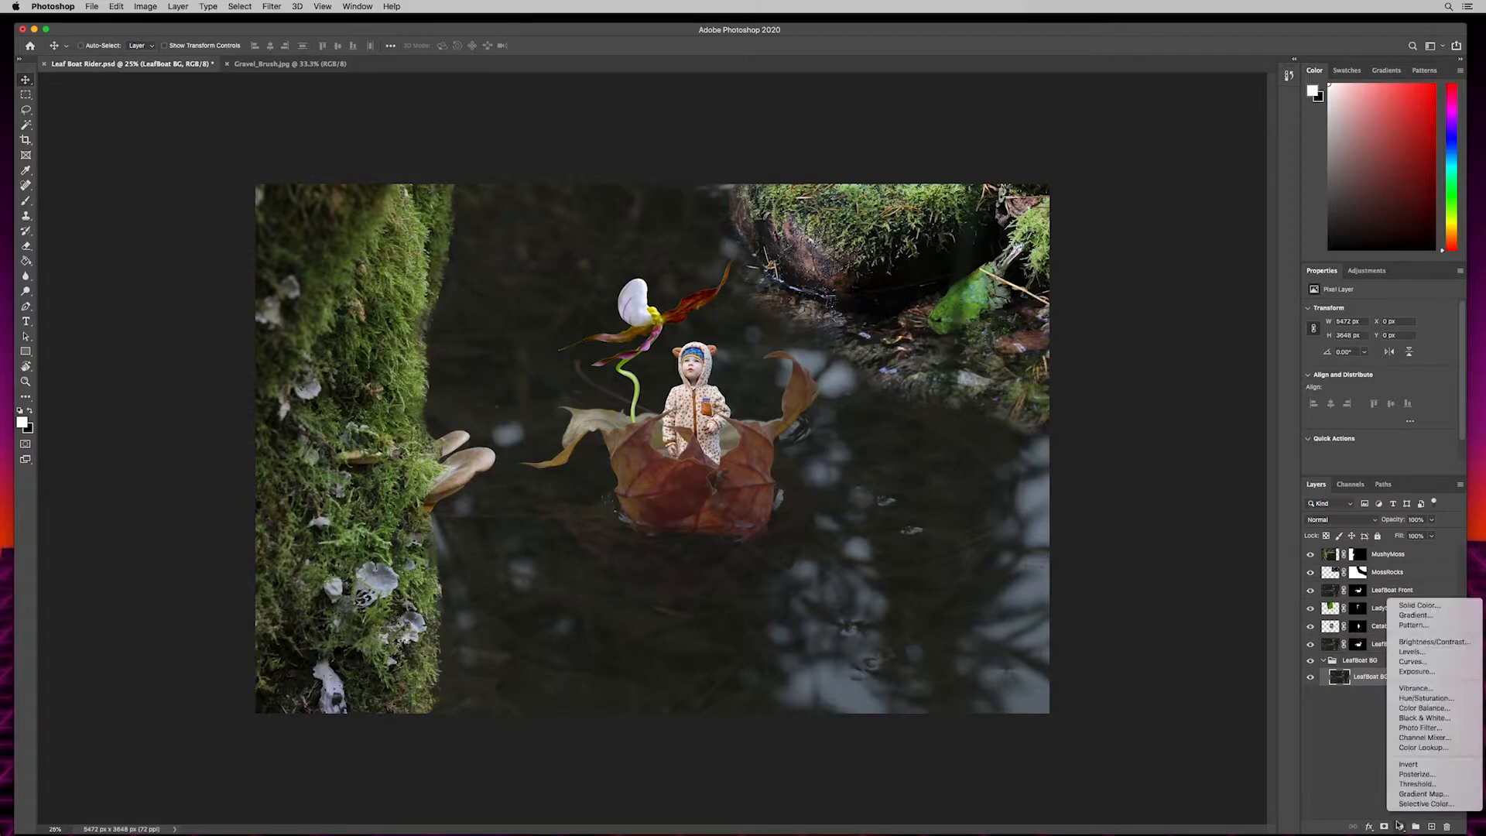
left_click(1411, 652)
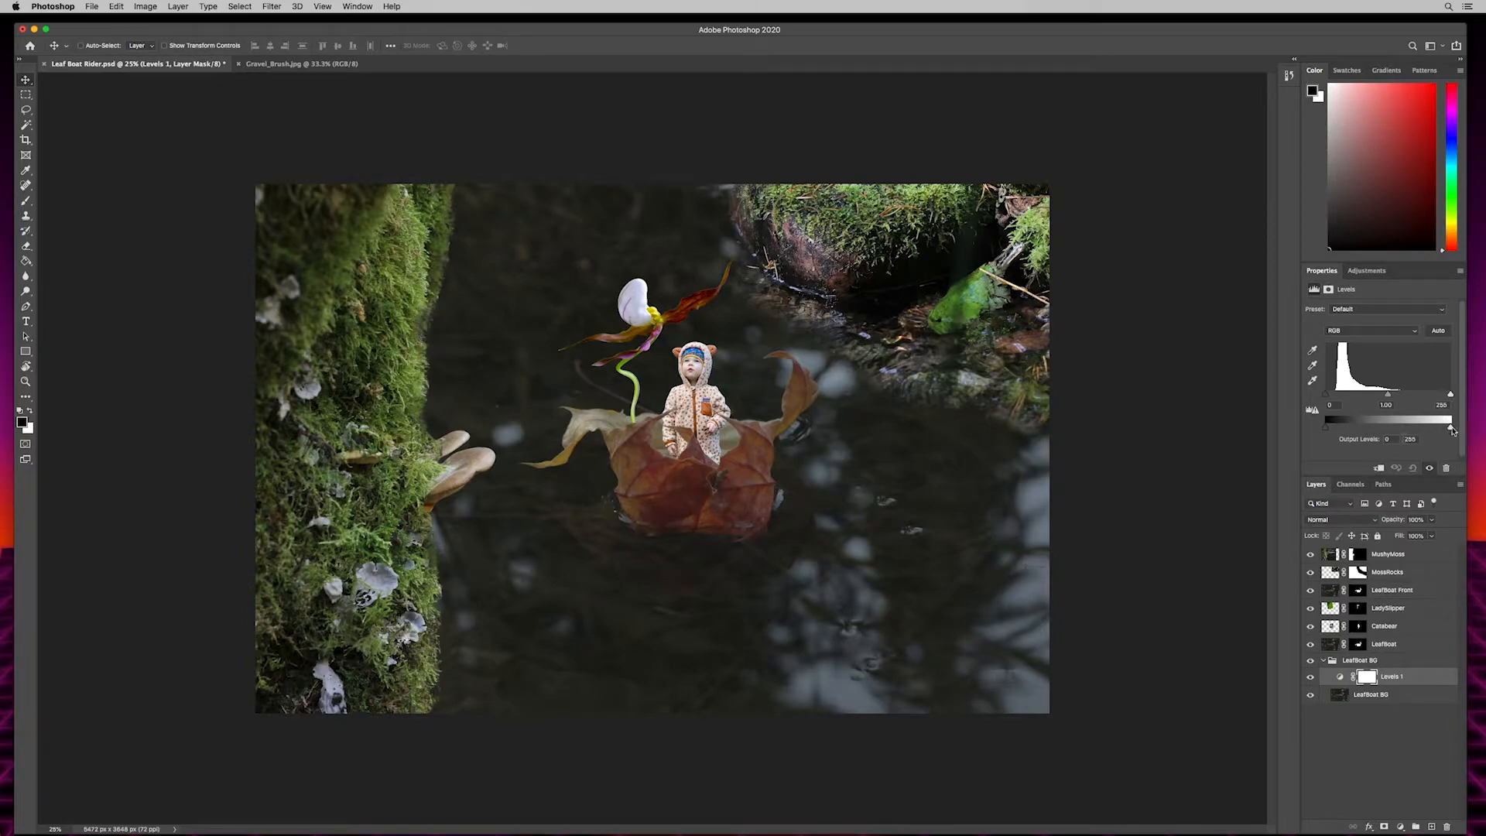
left_click_drag(1451, 428, 1429, 426)
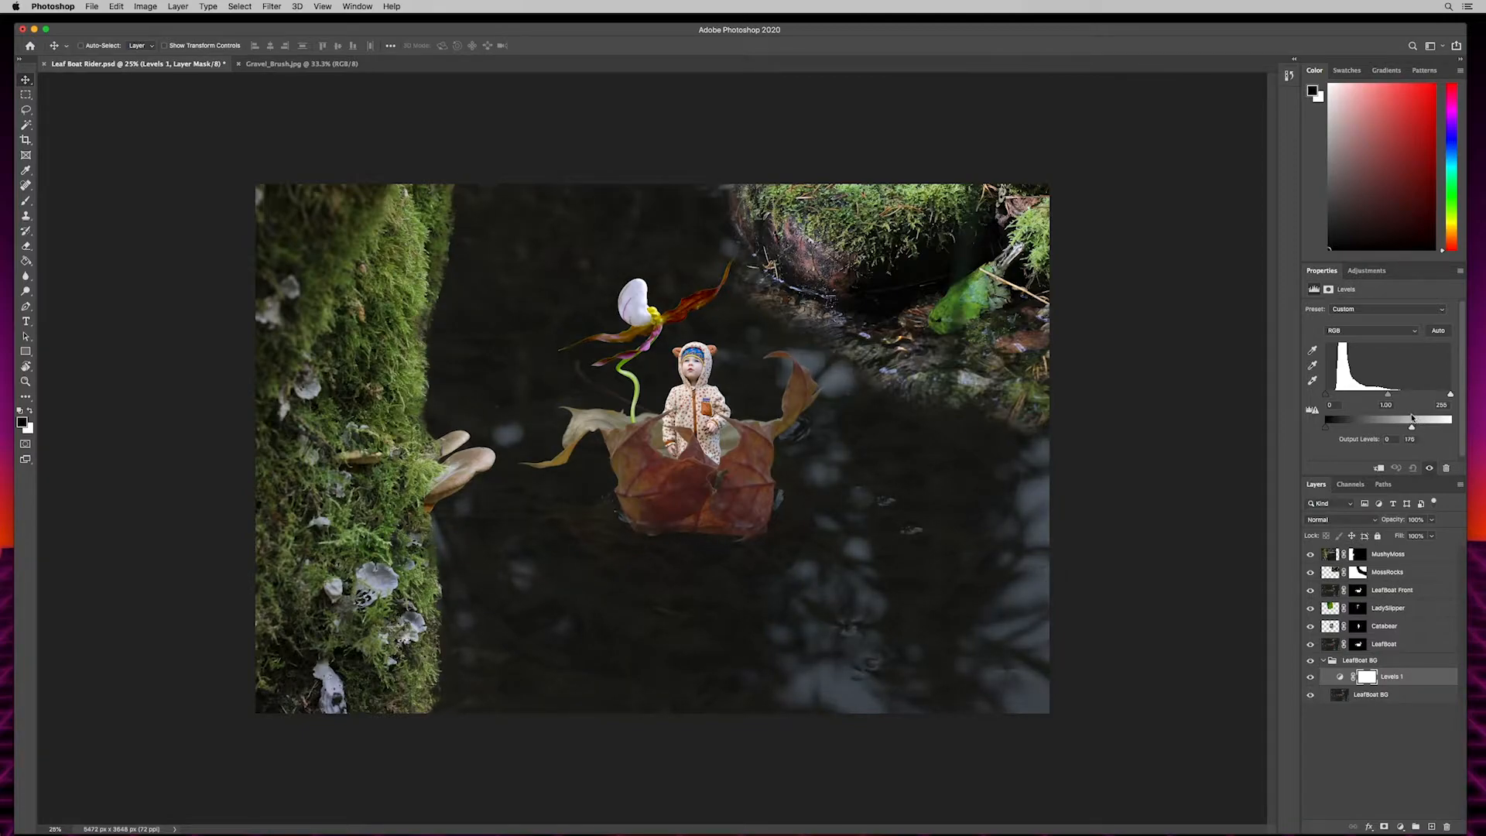
left_click_drag(1414, 418, 1416, 419)
left_click(1362, 660)
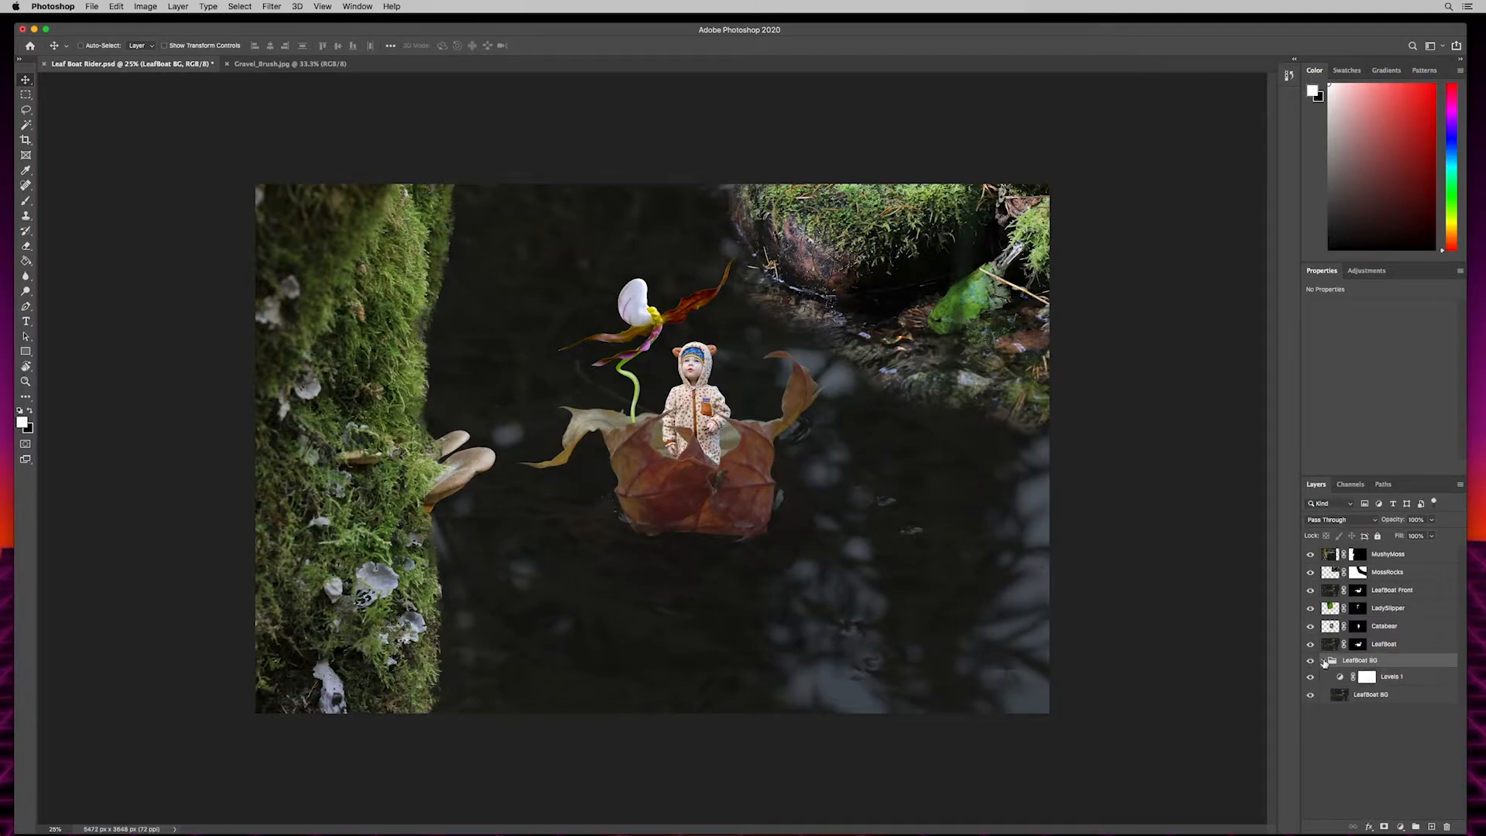
left_click(1325, 663)
- Put the LeafBoat layer in its own group and add a Levels adjustment clipped to it
left_click(1394, 646)
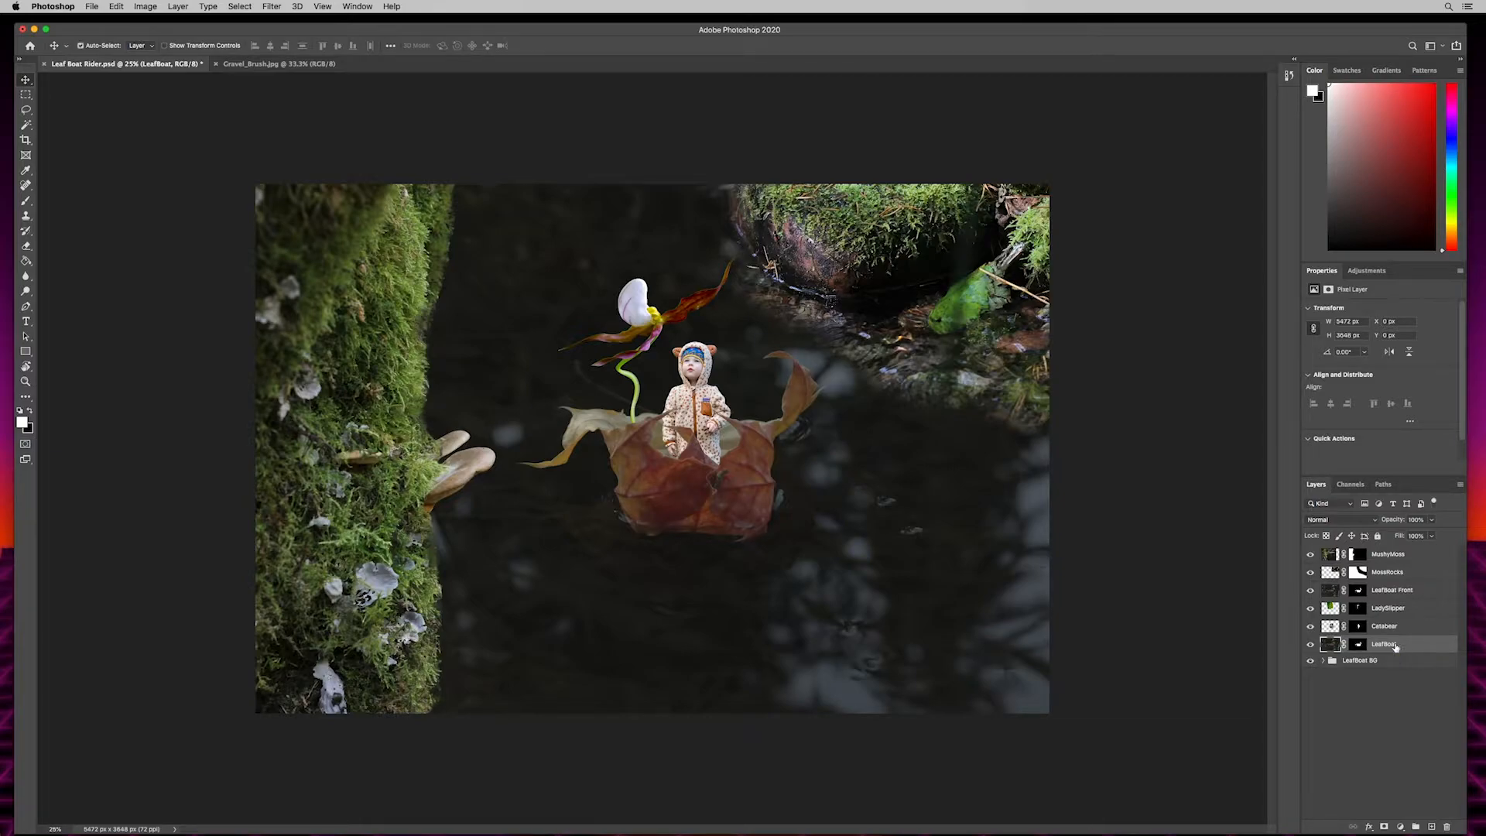
key("super+g")
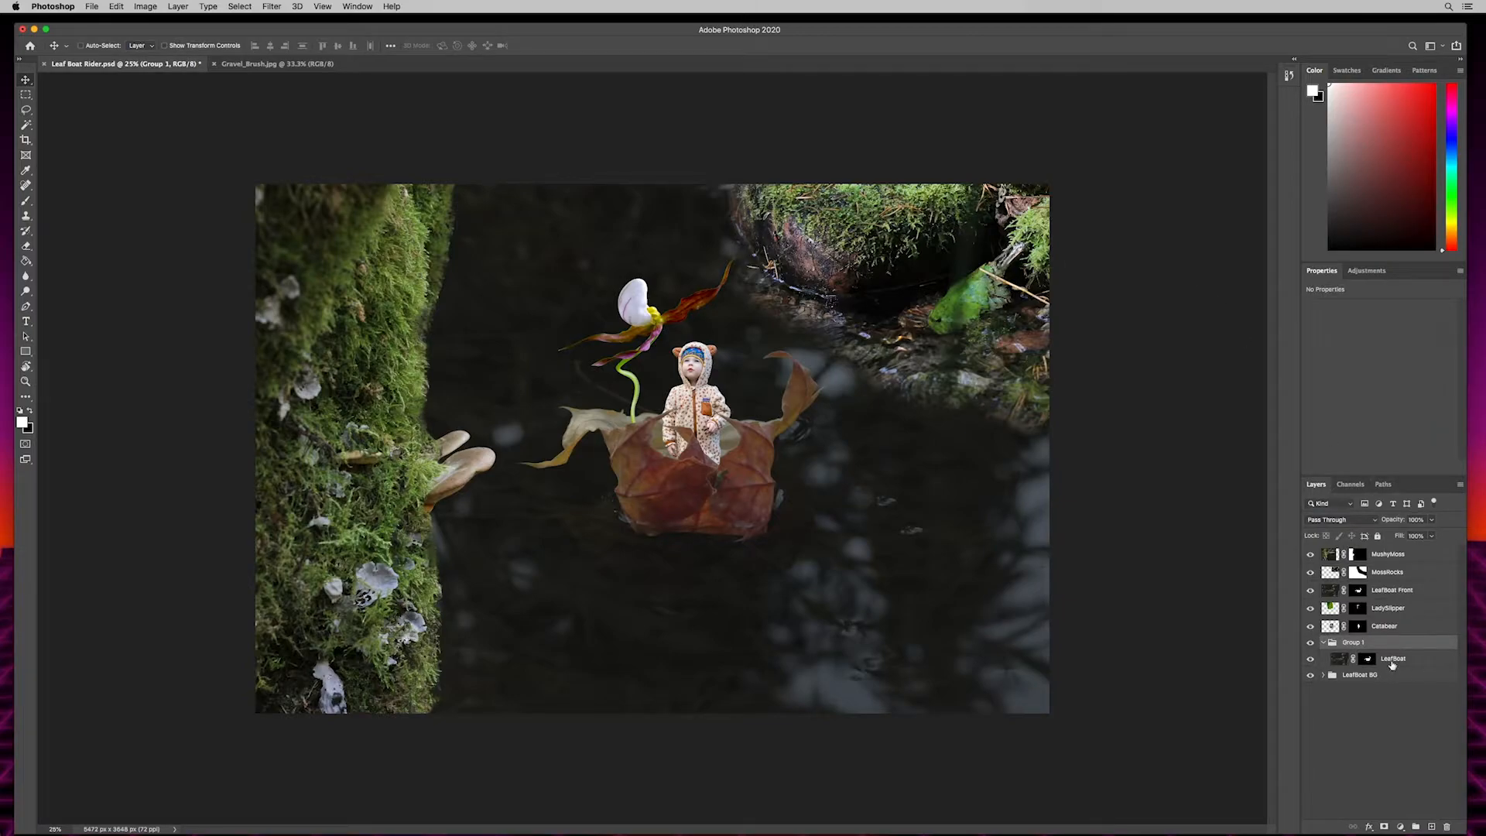
left_click(1398, 664)
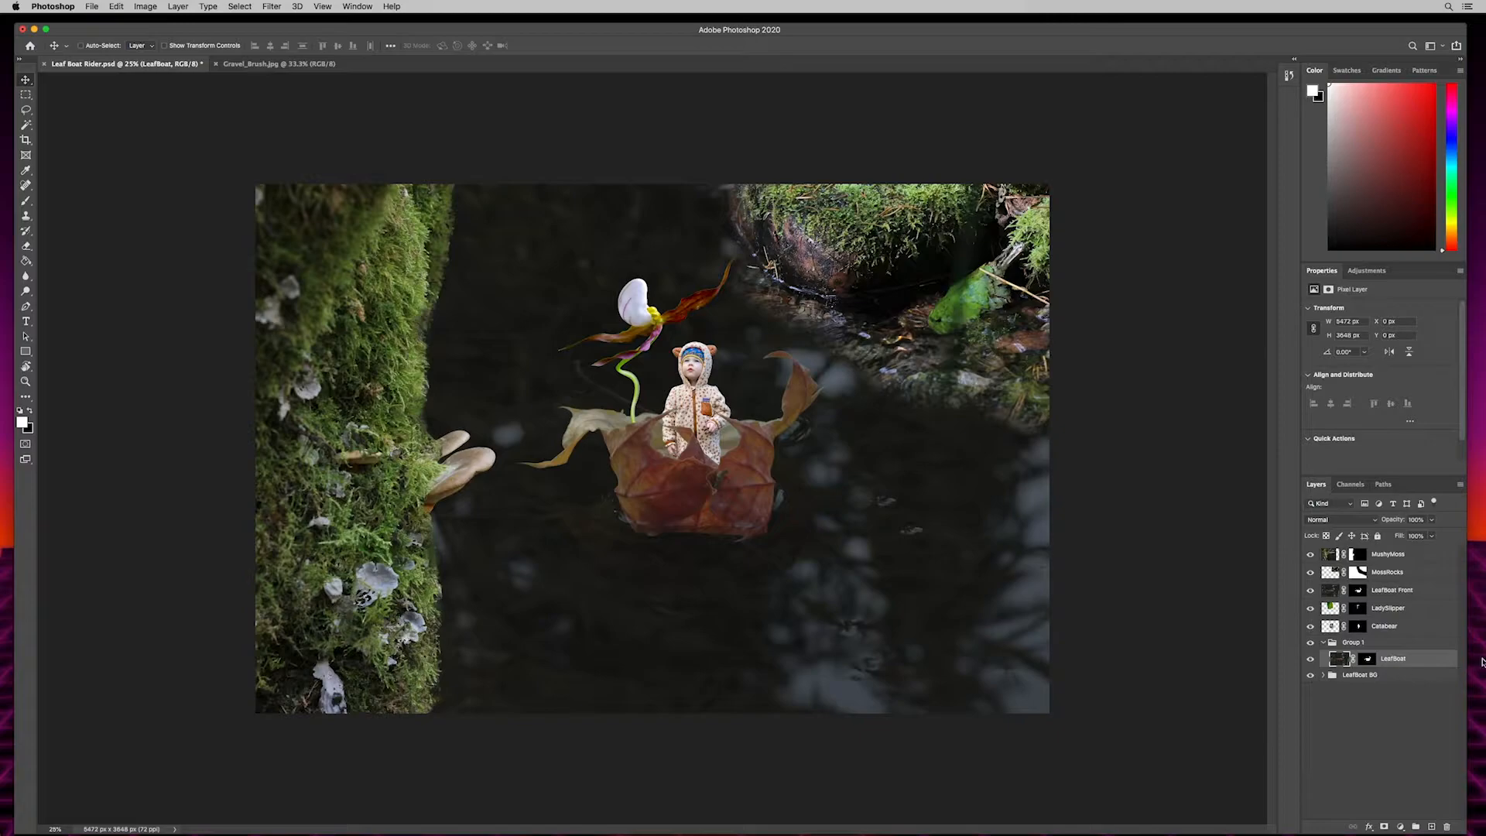
left_click(1401, 827)
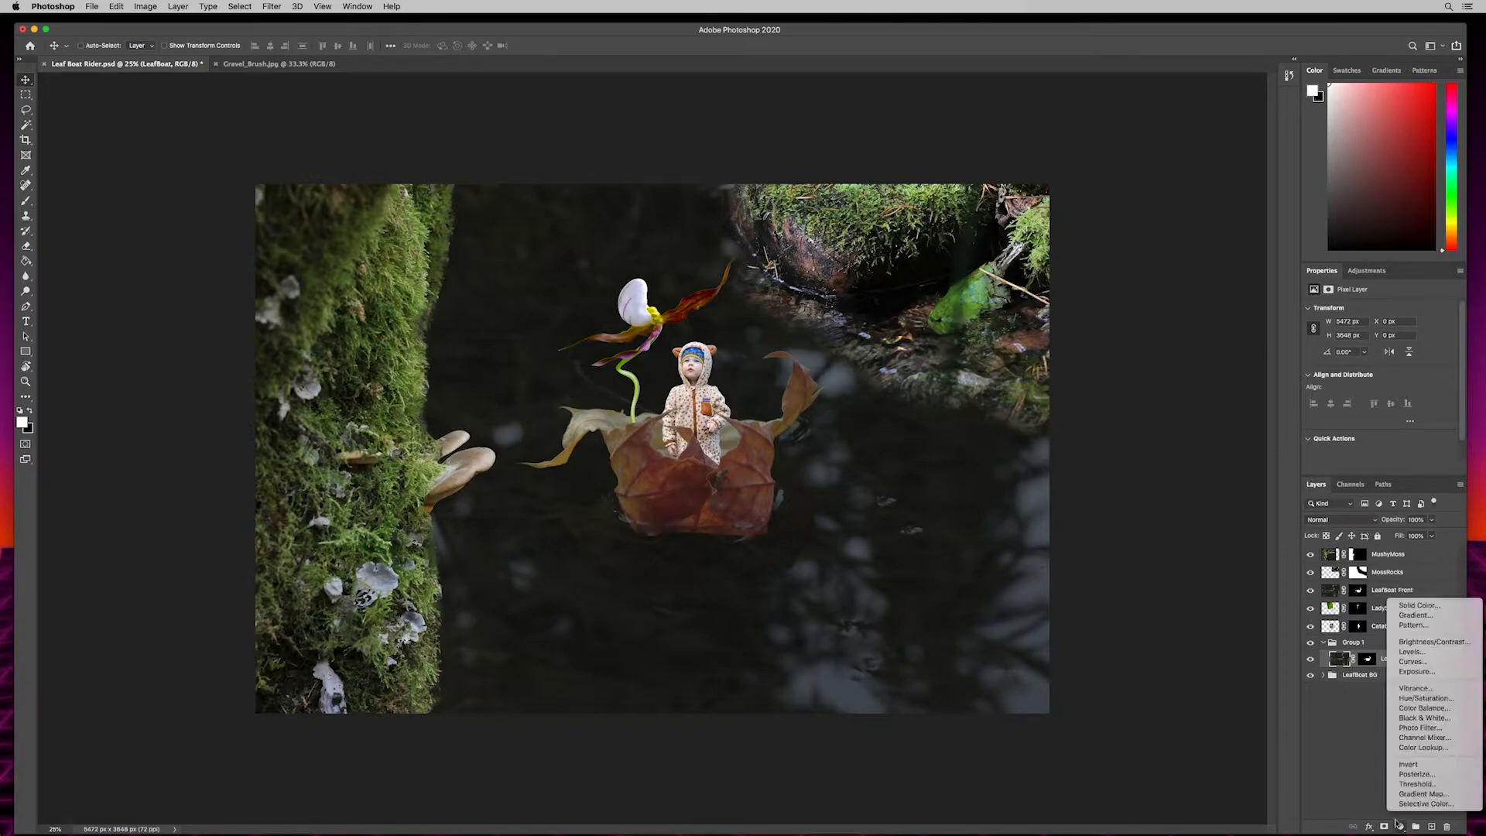
left_click(1411, 653)
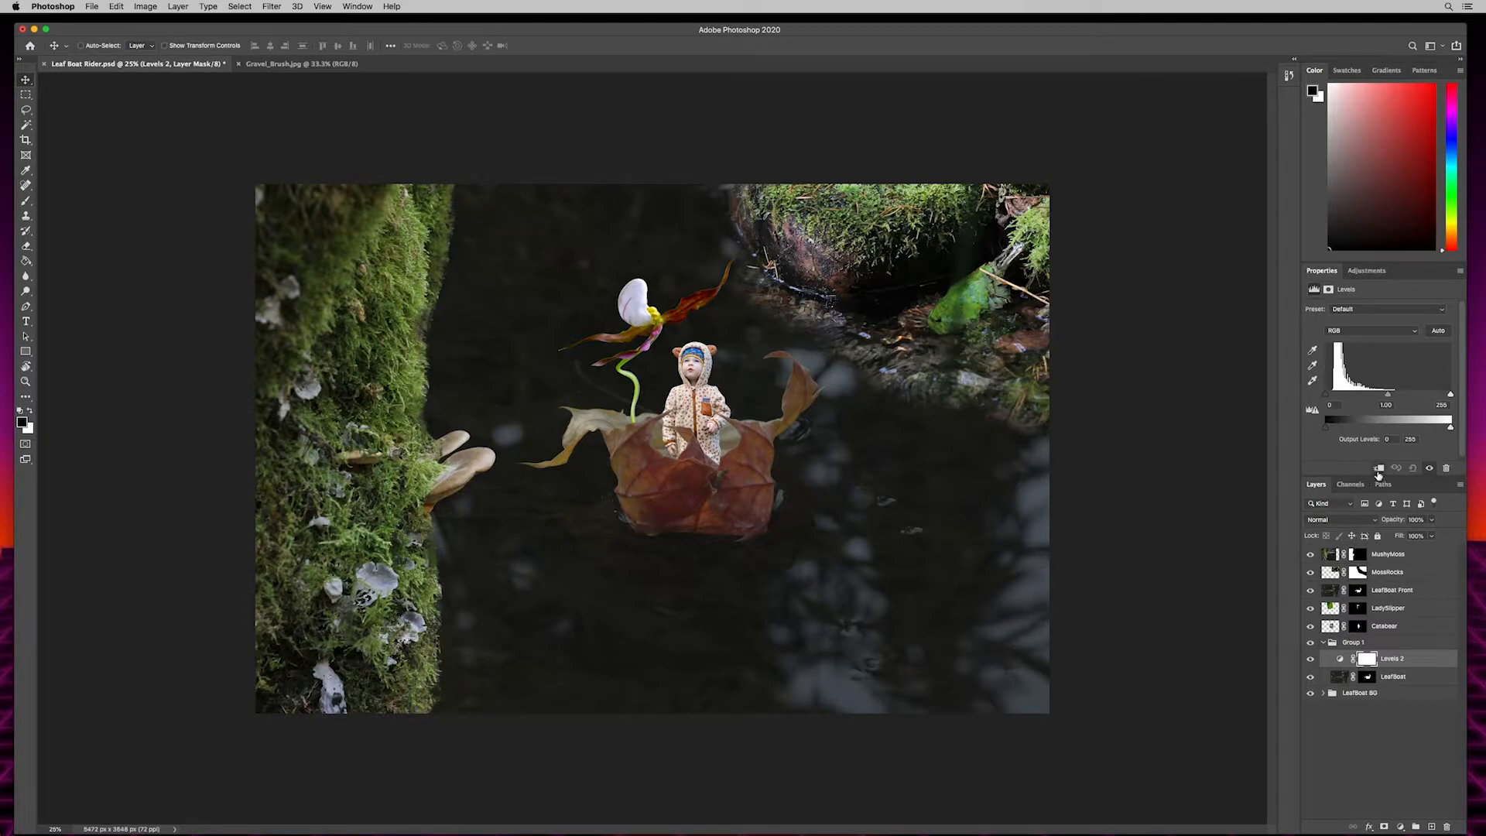
left_click(1379, 467)
- Add a new layer above the clipped Levels adjustment, fill it with 50% Gray at 100% opacity, and clip it to LeafBoat
left_click(1432, 826)
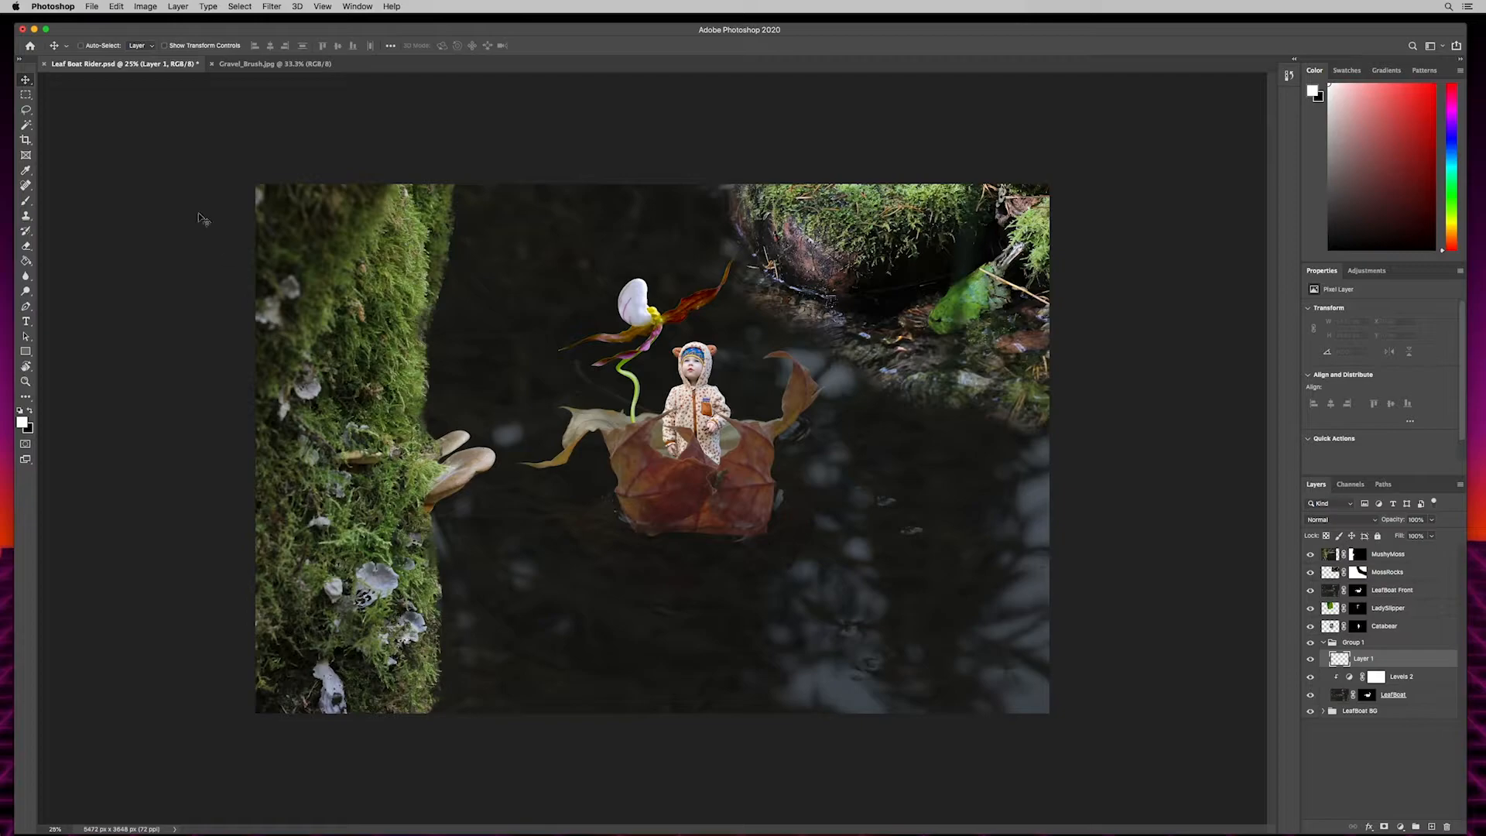
left_click(116, 6)
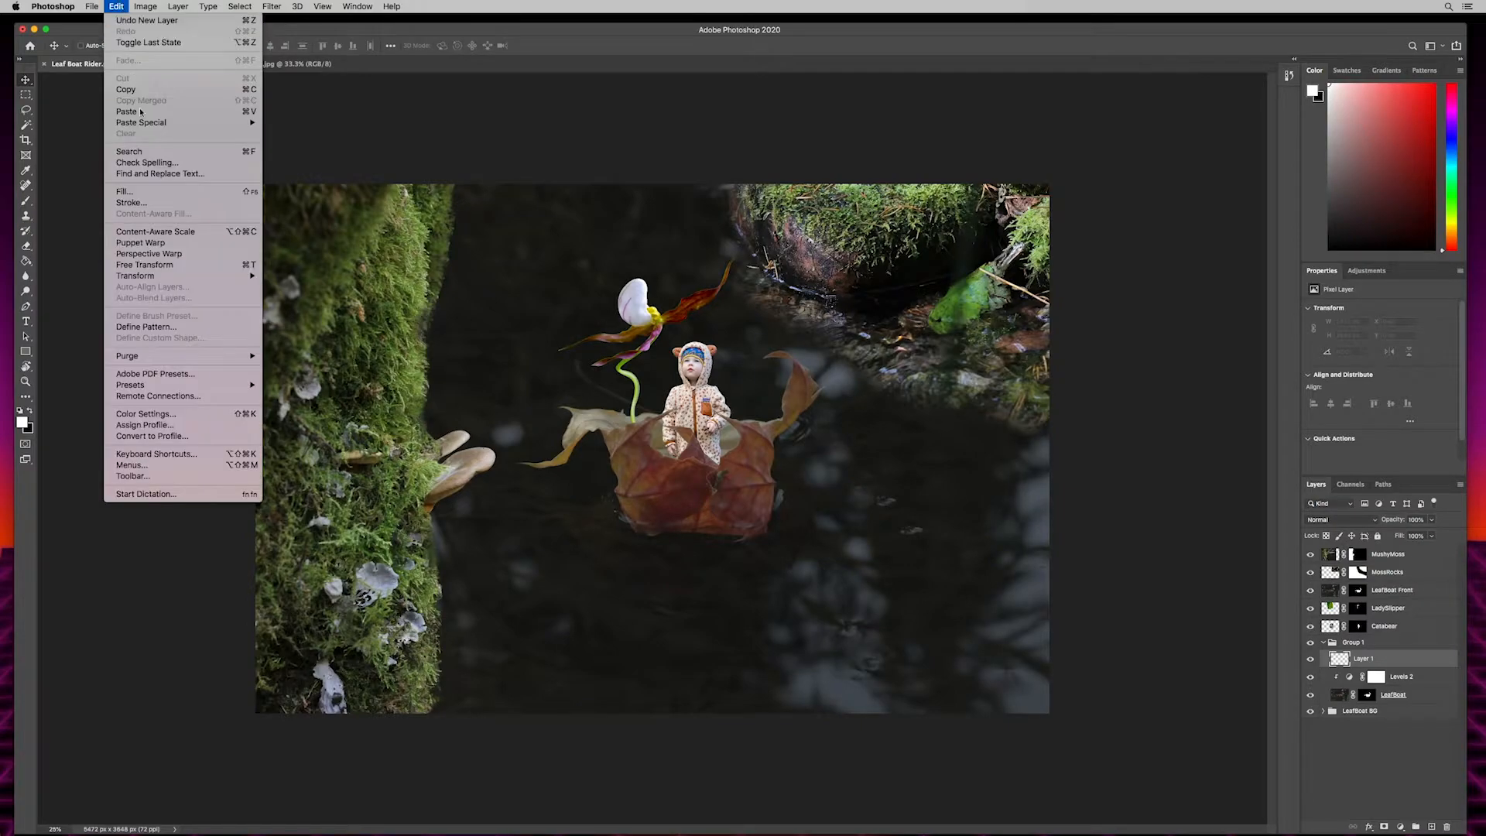
left_click(137, 195)
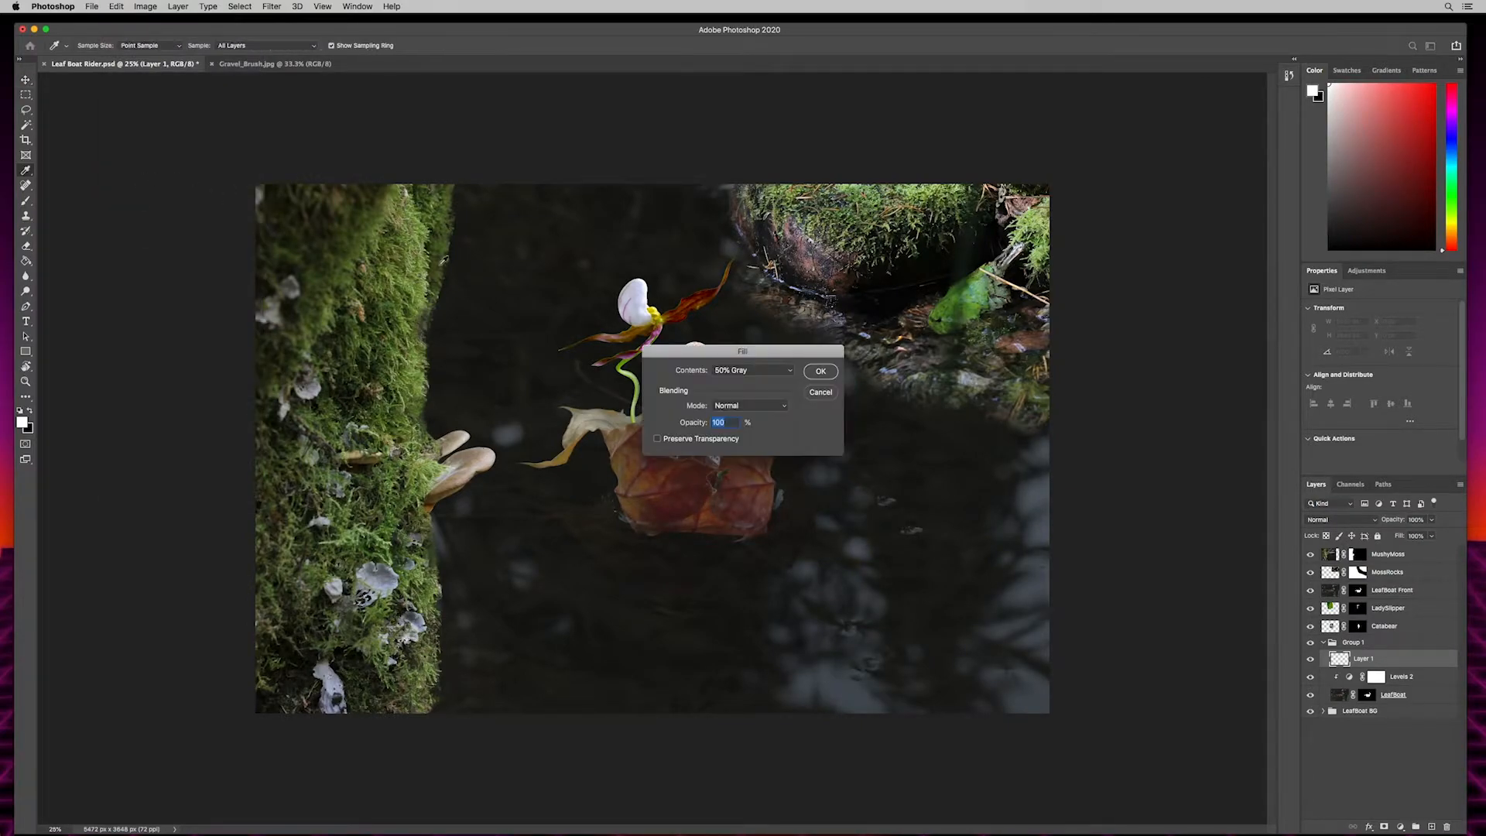
left_click(722, 372)
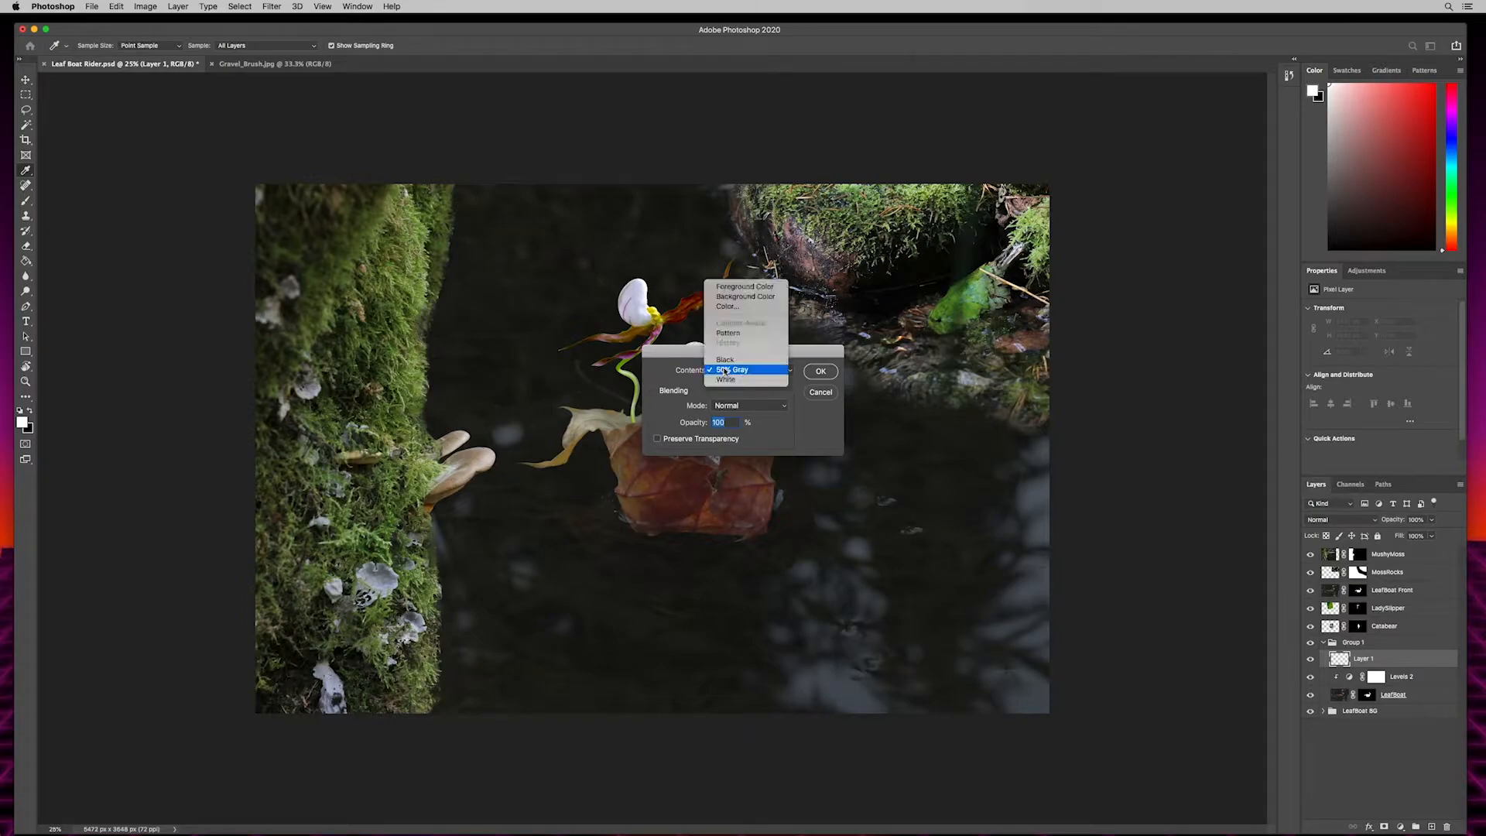
left_click(720, 371)
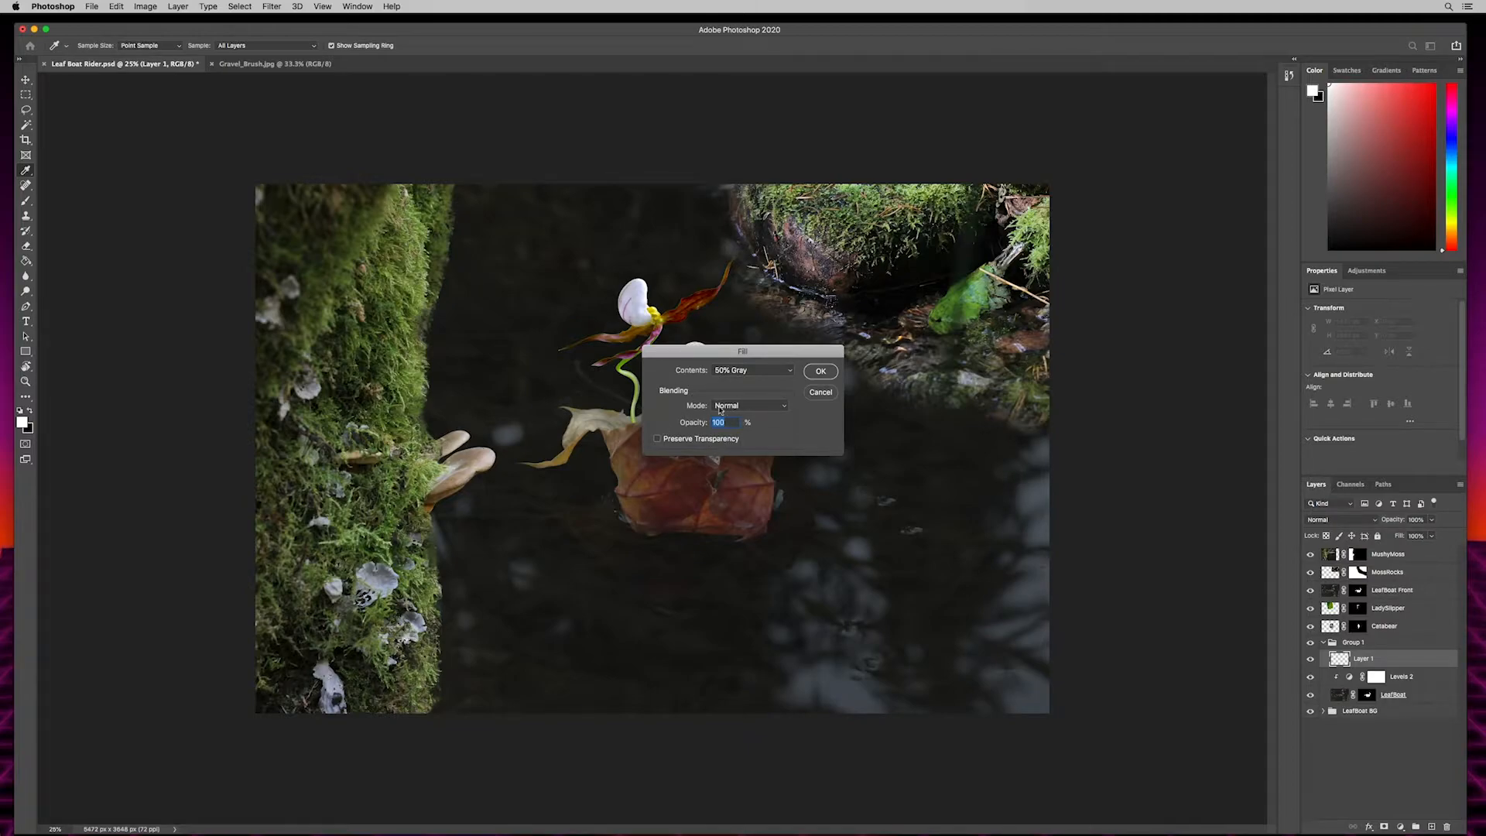
left_click(820, 370)
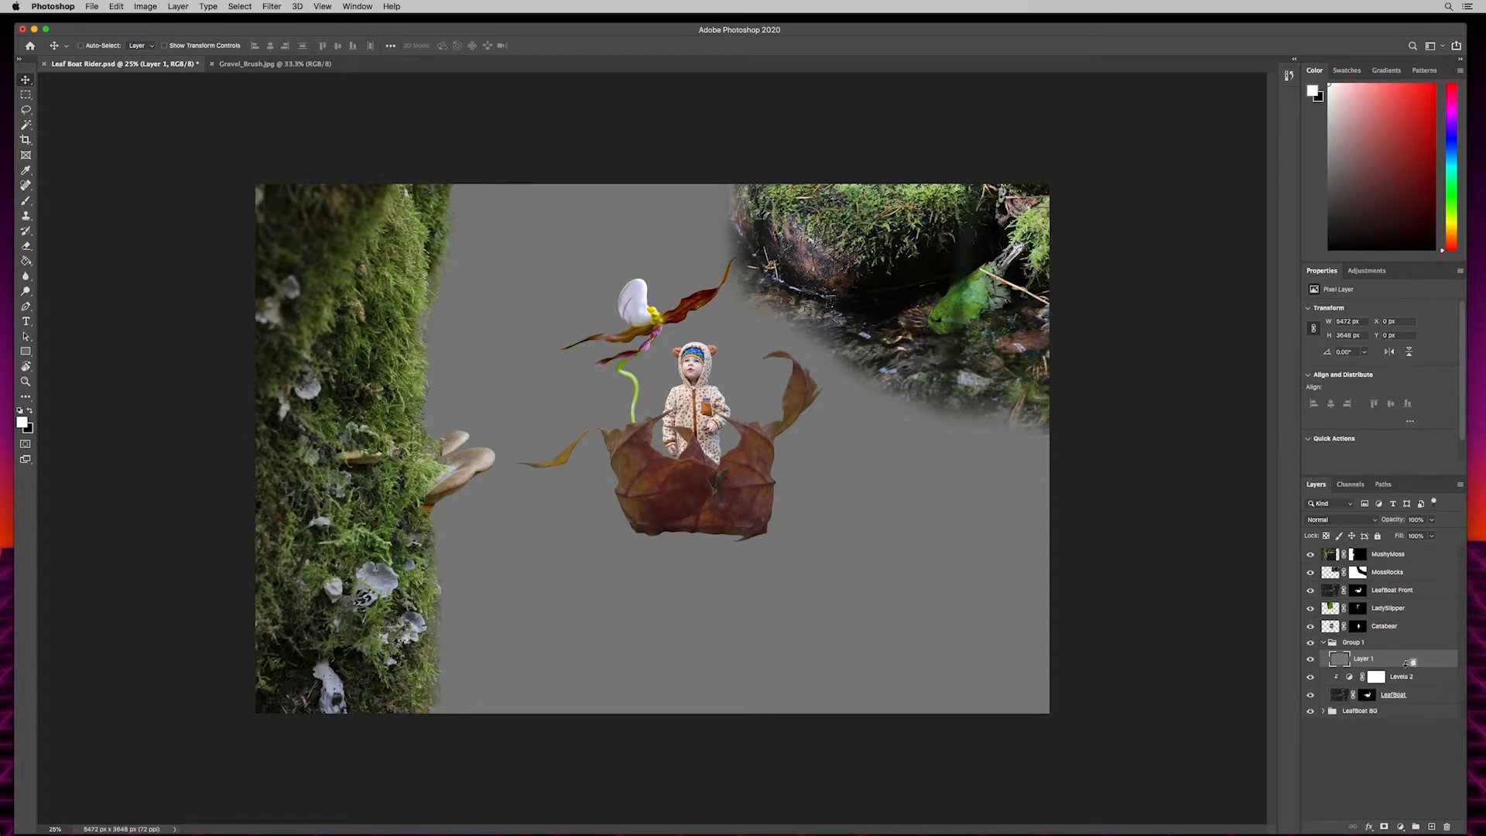
left_click_drag(1397, 667, 1399, 664)
left_click_drag(1402, 671, 1402, 664)
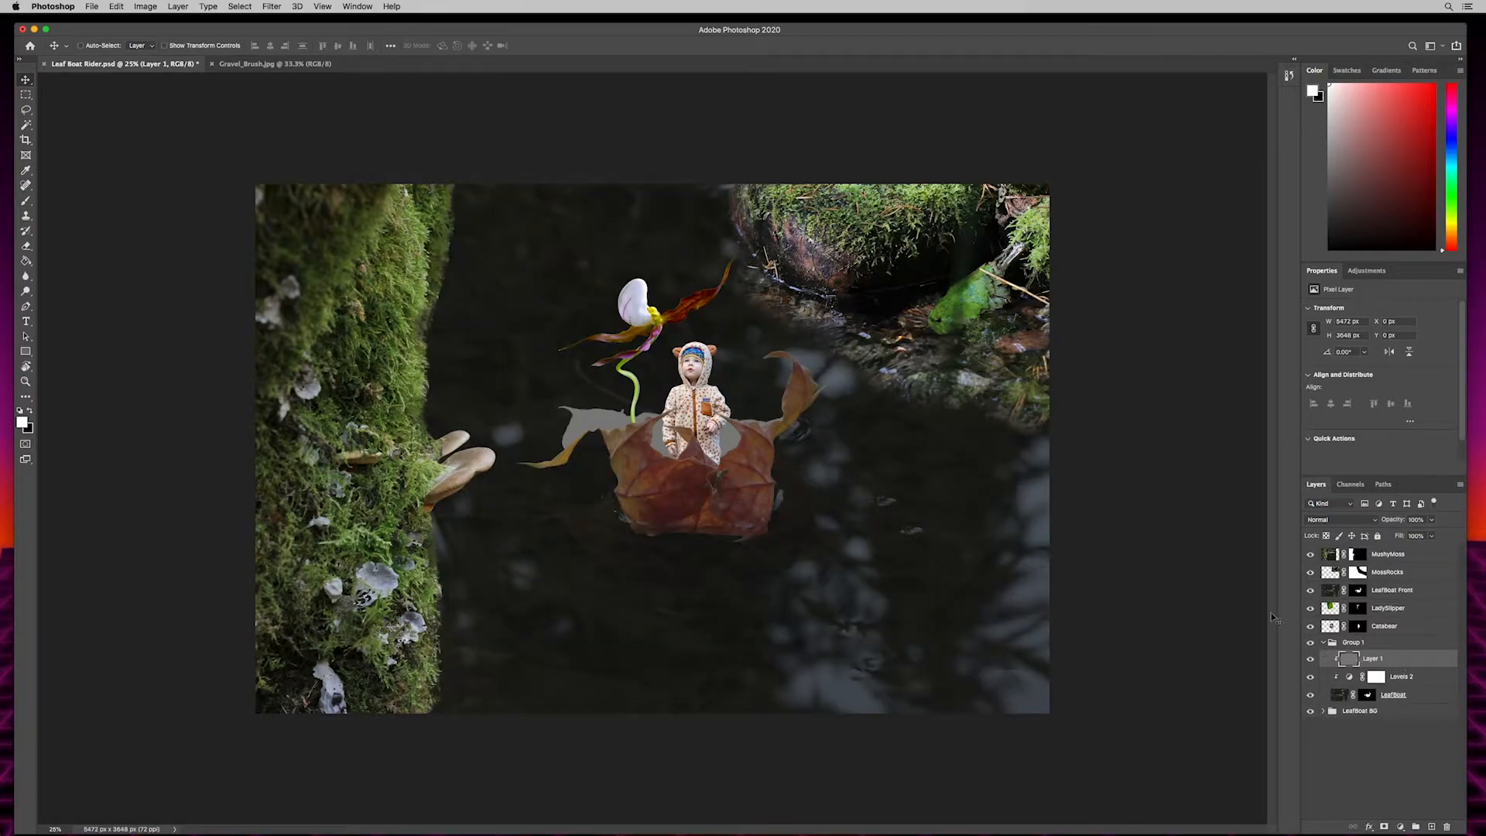
- Hide the five layers above the leaf boat group and toggle the gray layer's clipping off and back on
left_click_drag(1311, 627, 1311, 554)
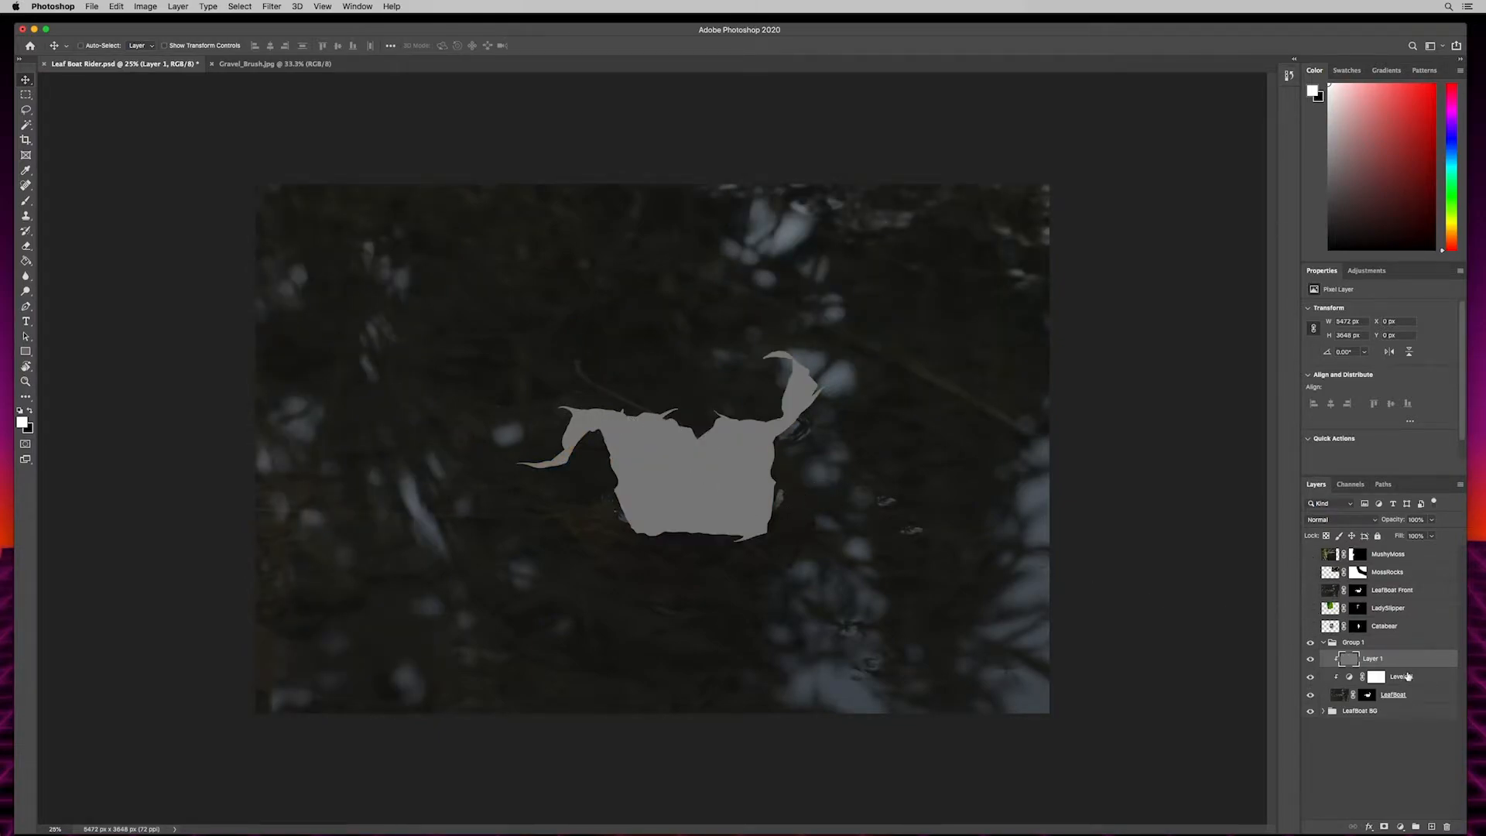
left_click_drag(1415, 668, 1416, 664)
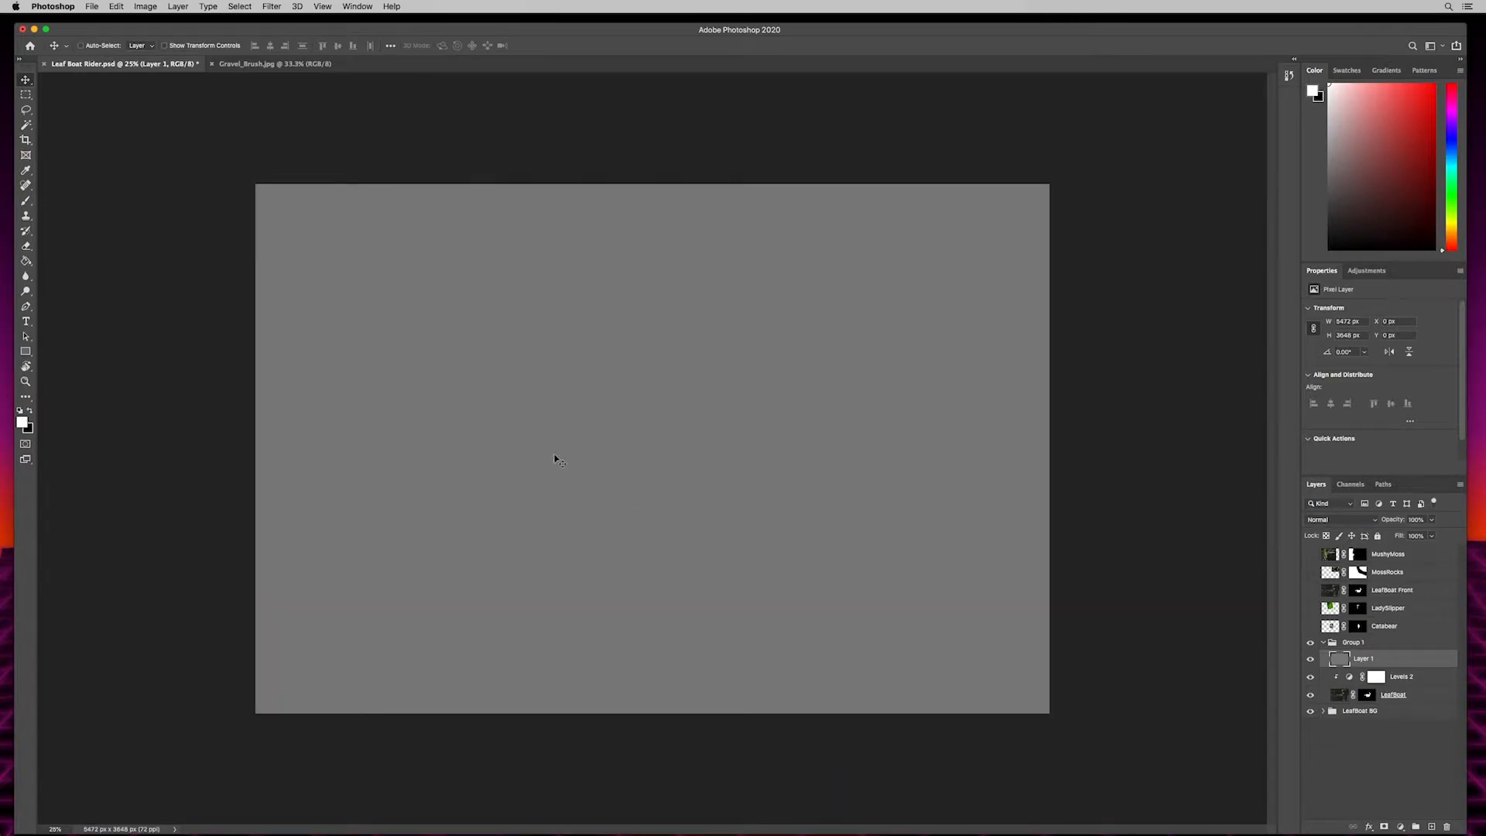
left_click(1404, 664, "alt")
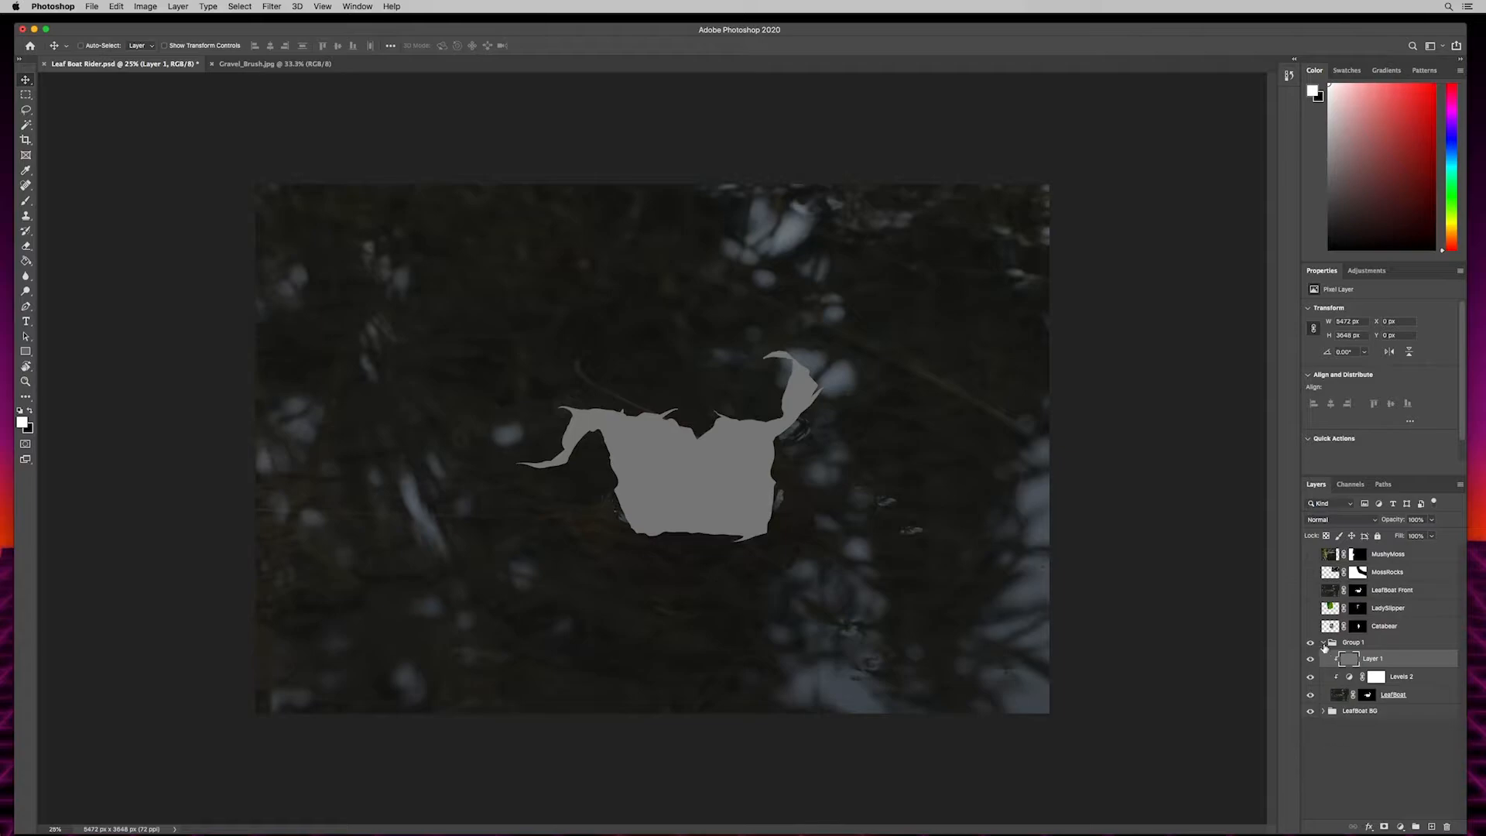
- Set the clipped gray layer's blend mode to Overlay
left_click(1333, 659, "alt")
left_click(1317, 524)
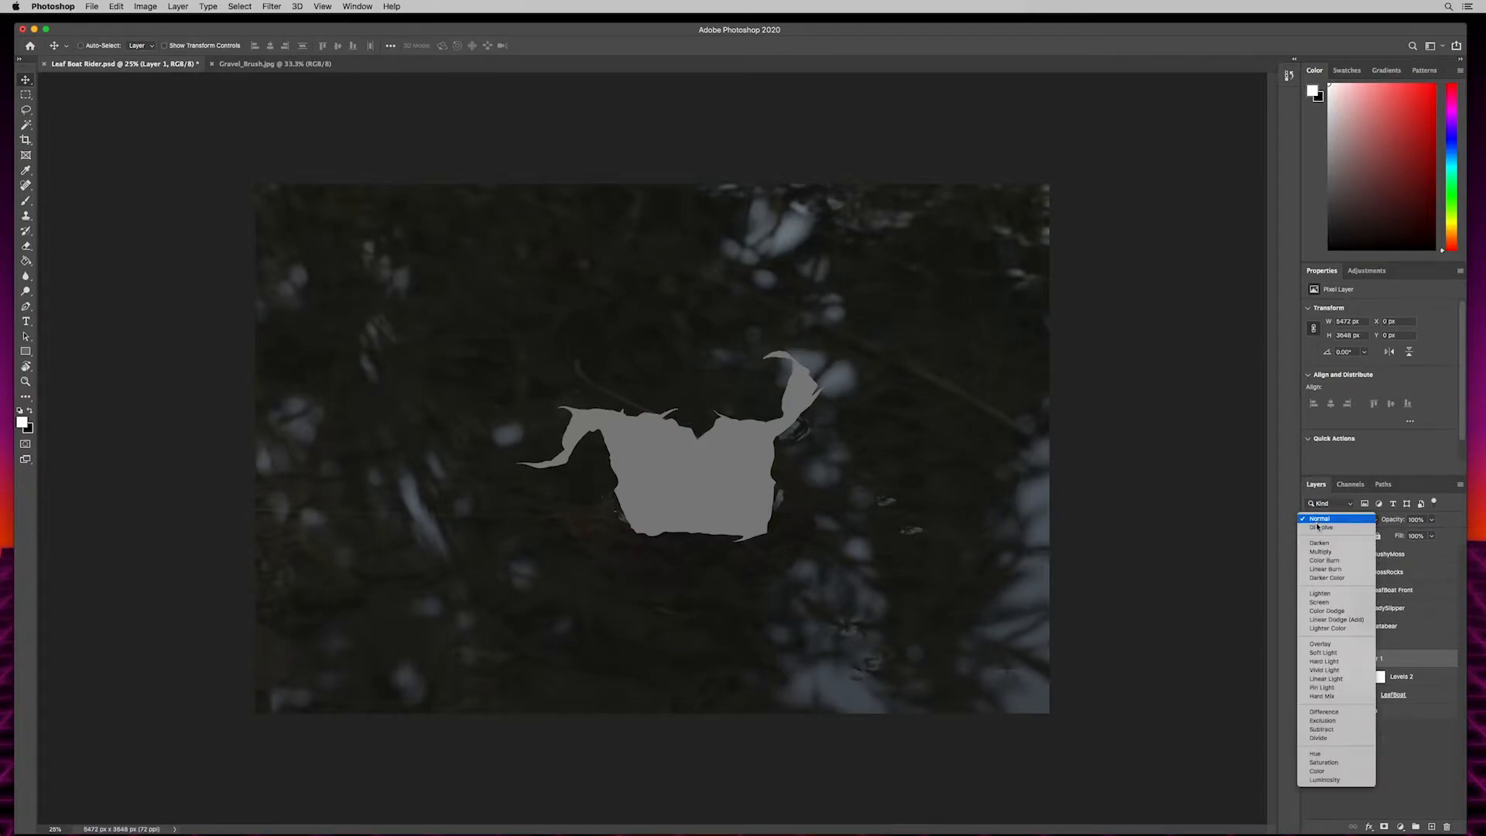
left_click(1318, 644)
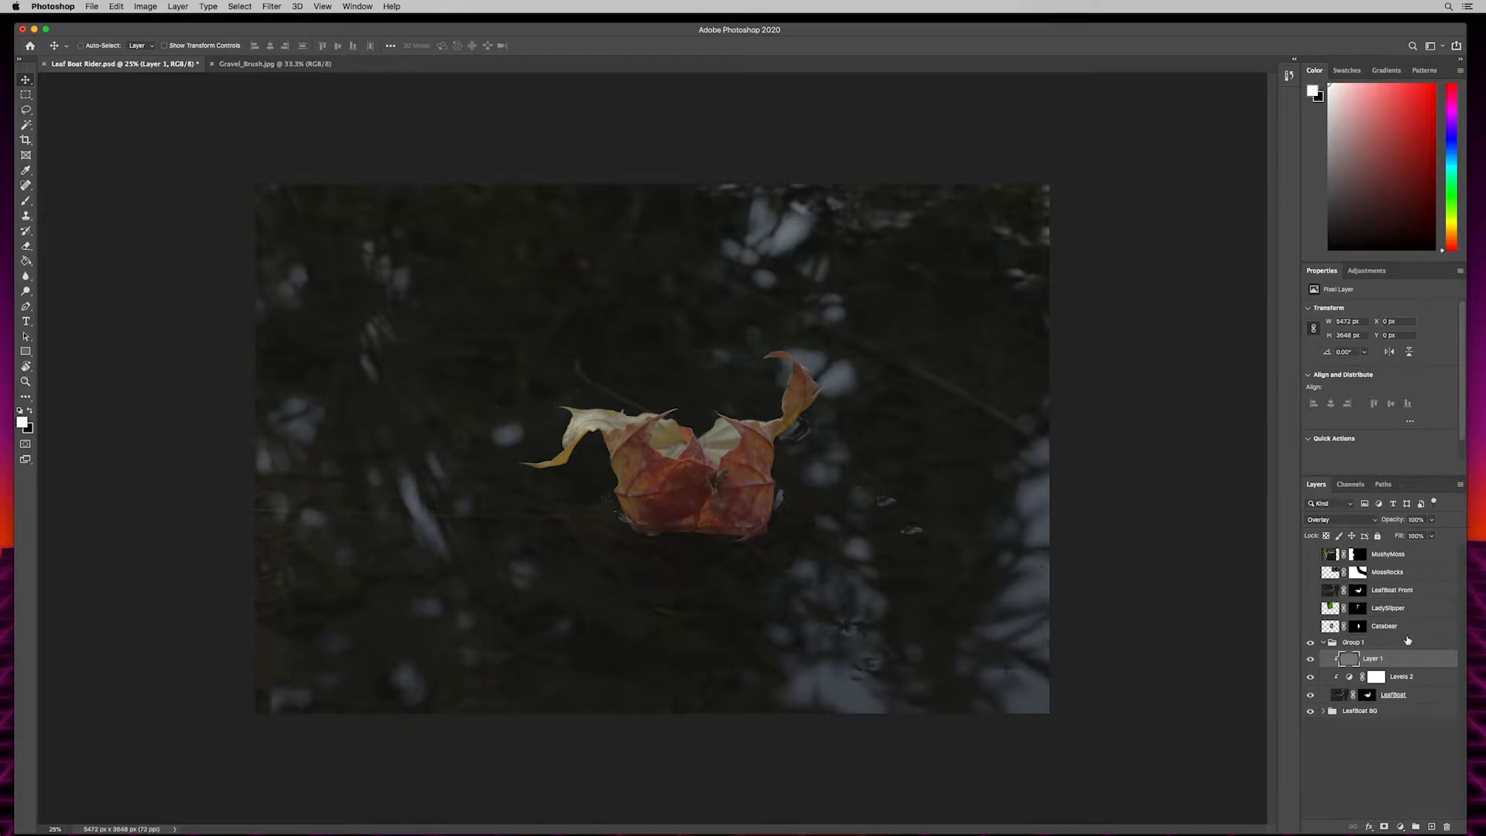
- Collapse the group holding the leaf boat and its clipped adjustments and rename it LeafBoat
left_click(1403, 679)
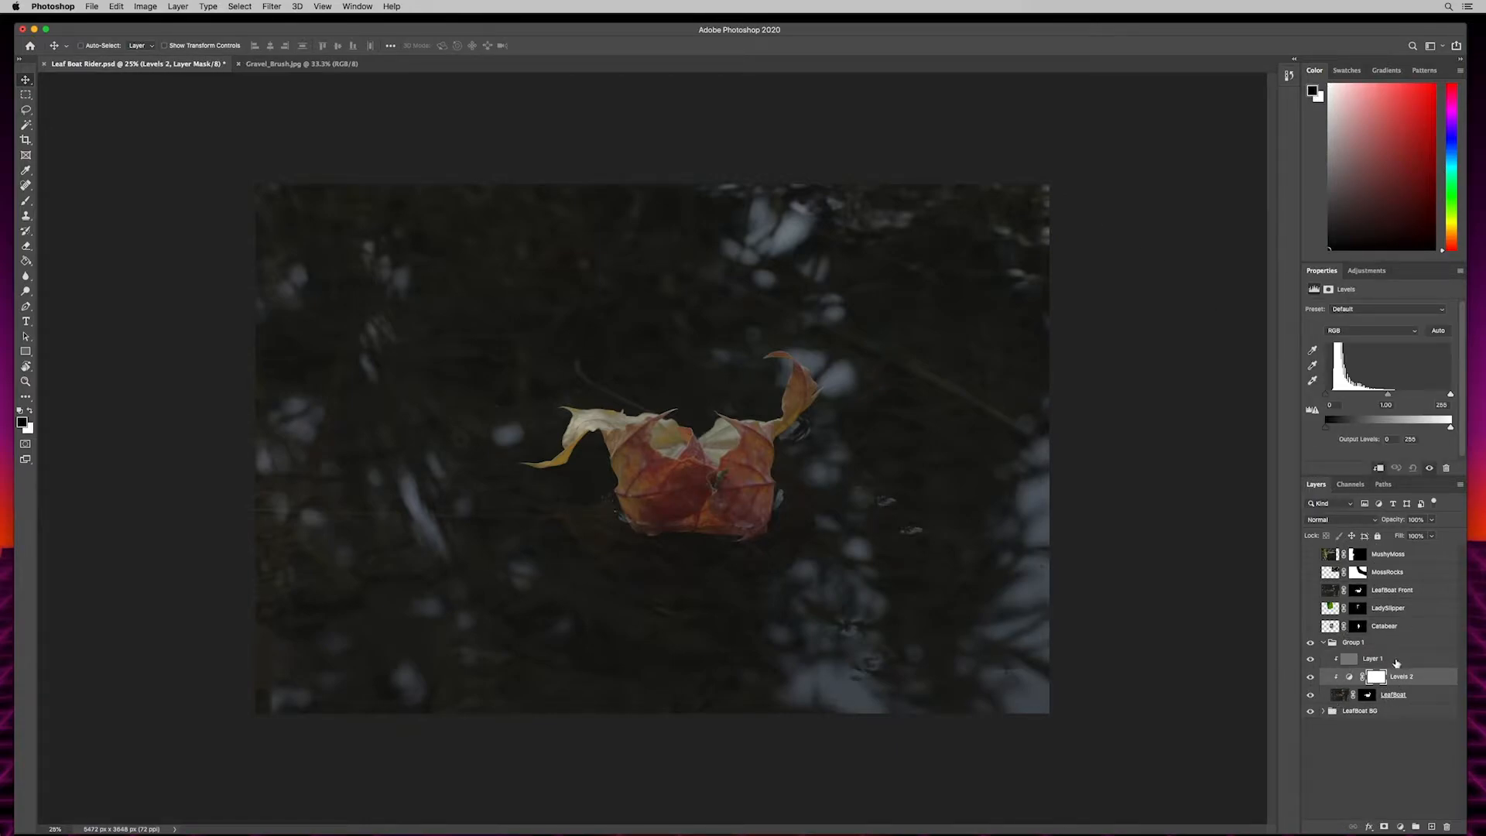
left_click(1396, 663)
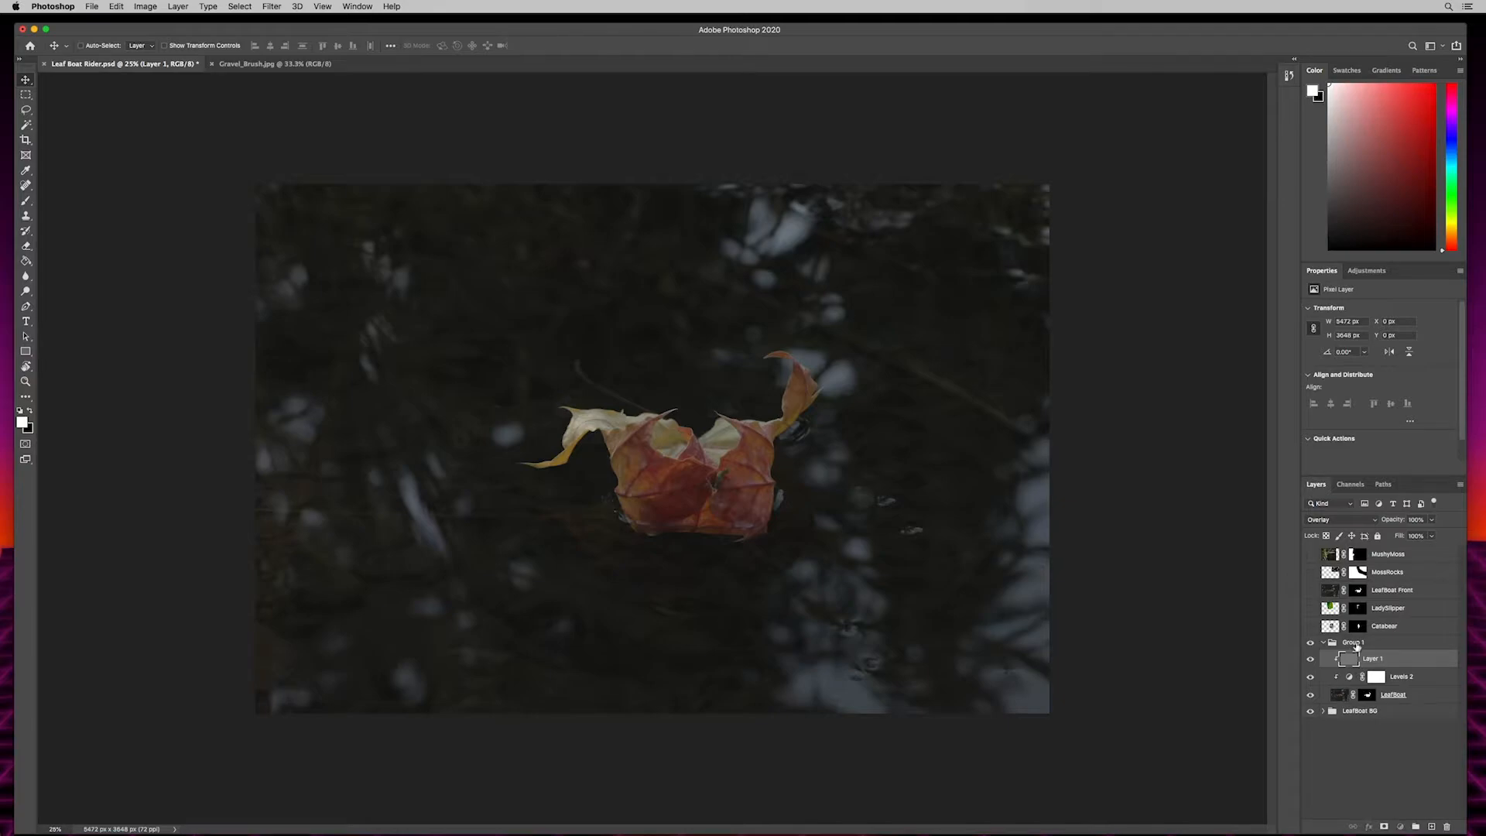
left_click(1356, 643)
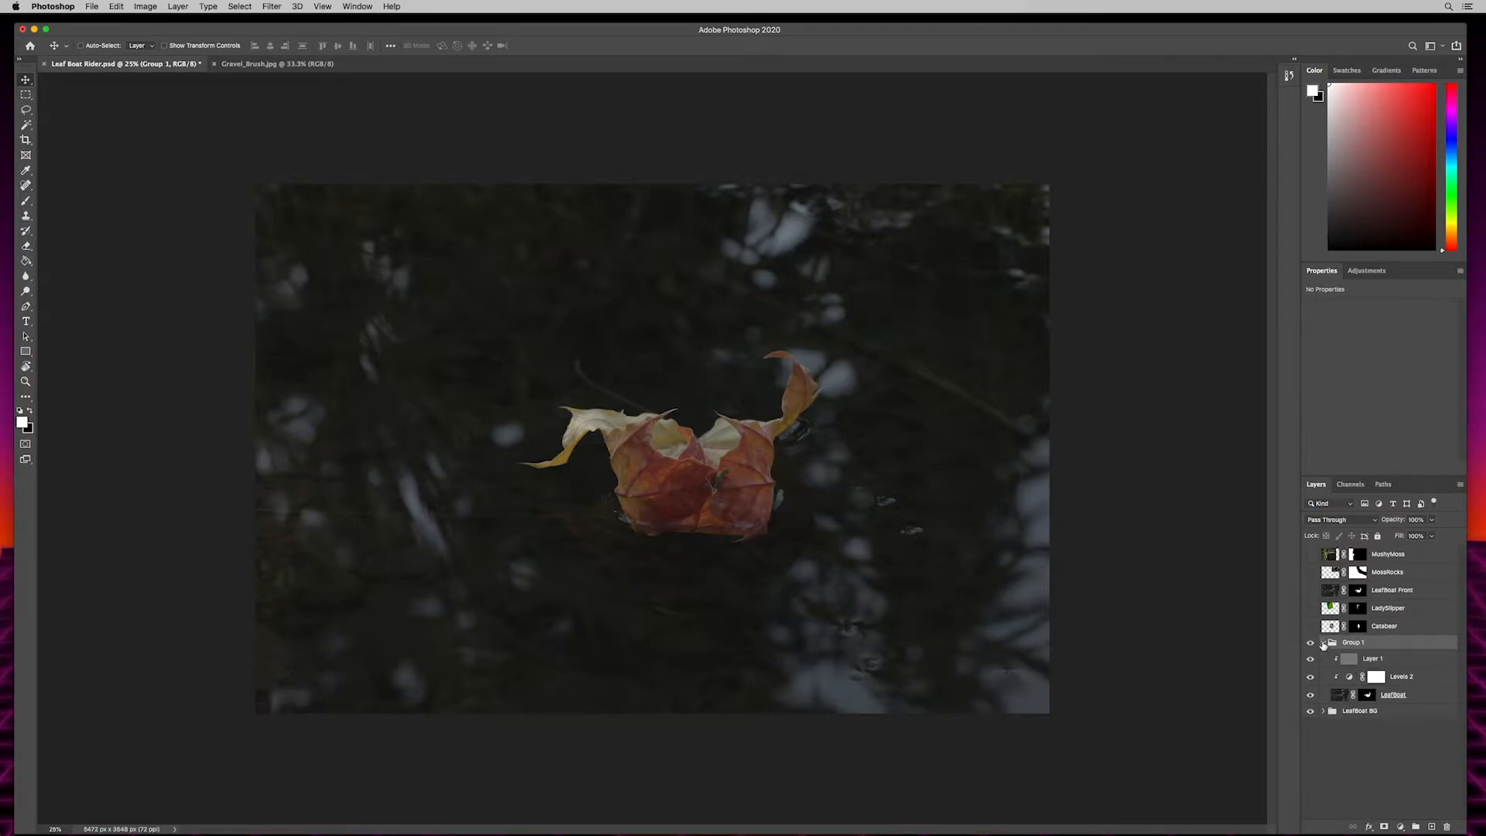
left_click(1324, 644)
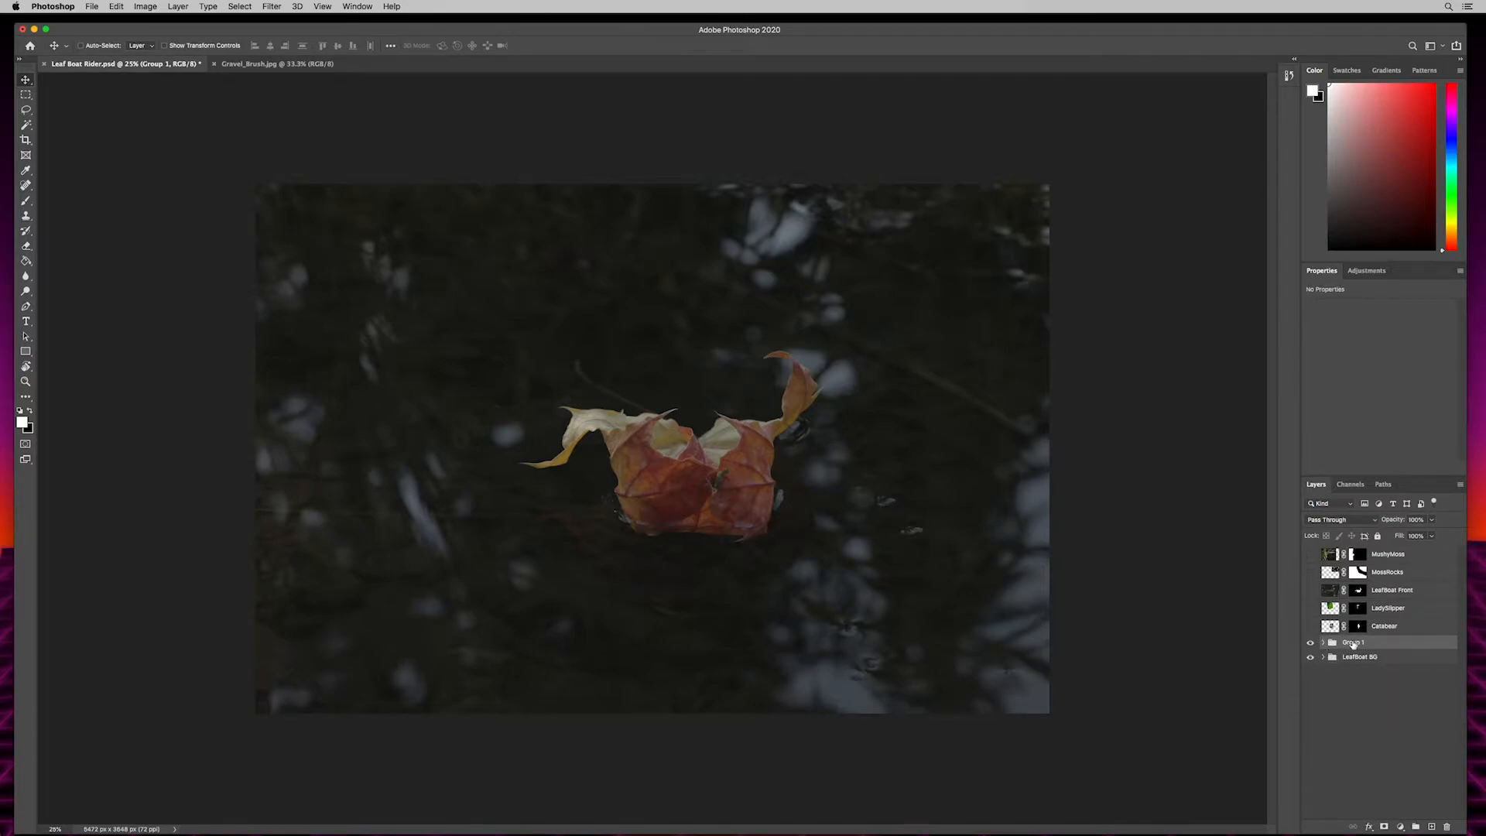
type("LeafBoat")
key("Return")
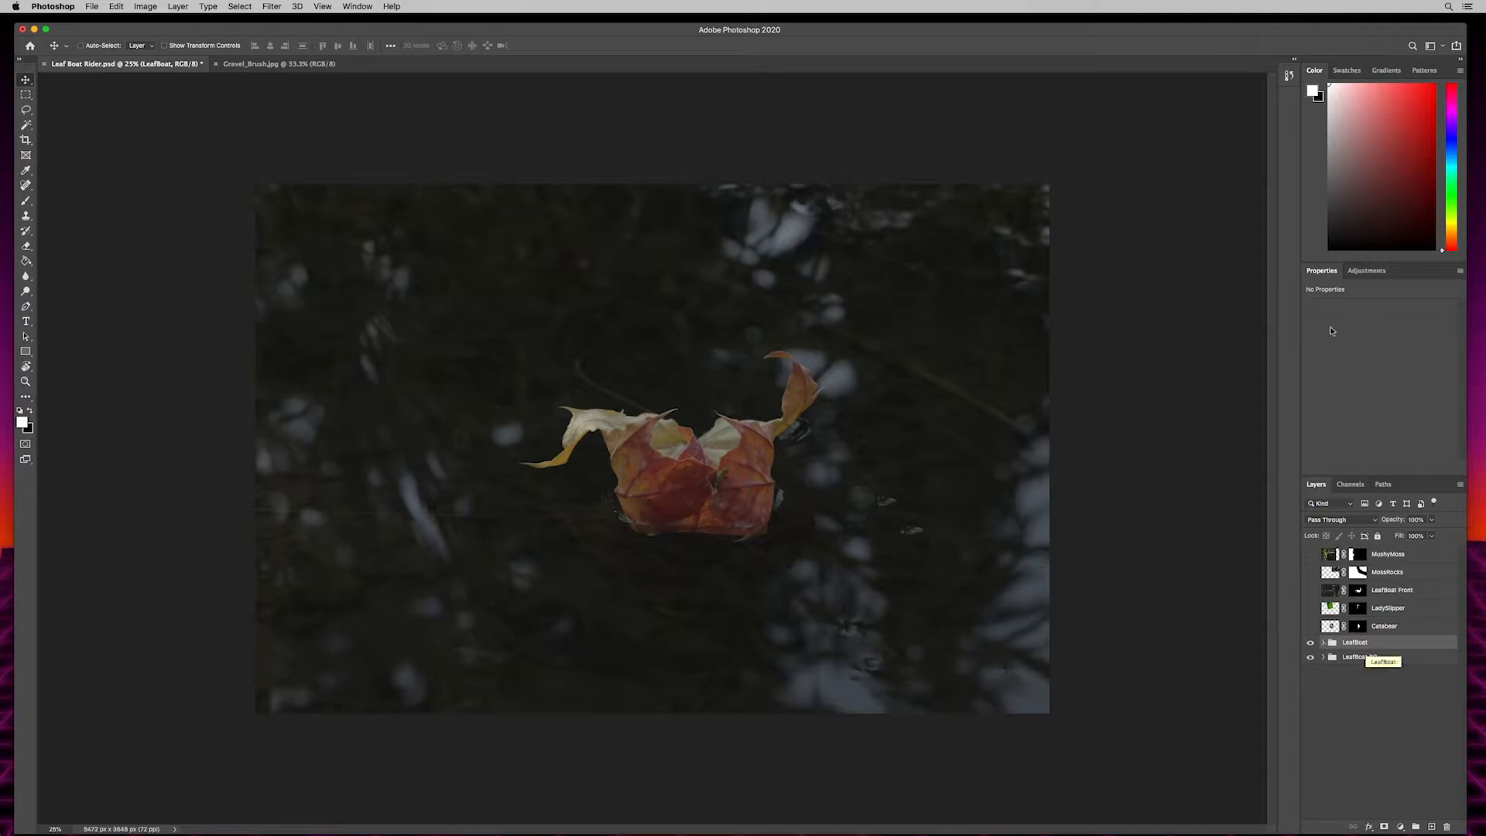
- Show the five hidden layers above the LeafBoat group again and review the group's Levels and gray layers
left_click(1311, 626)
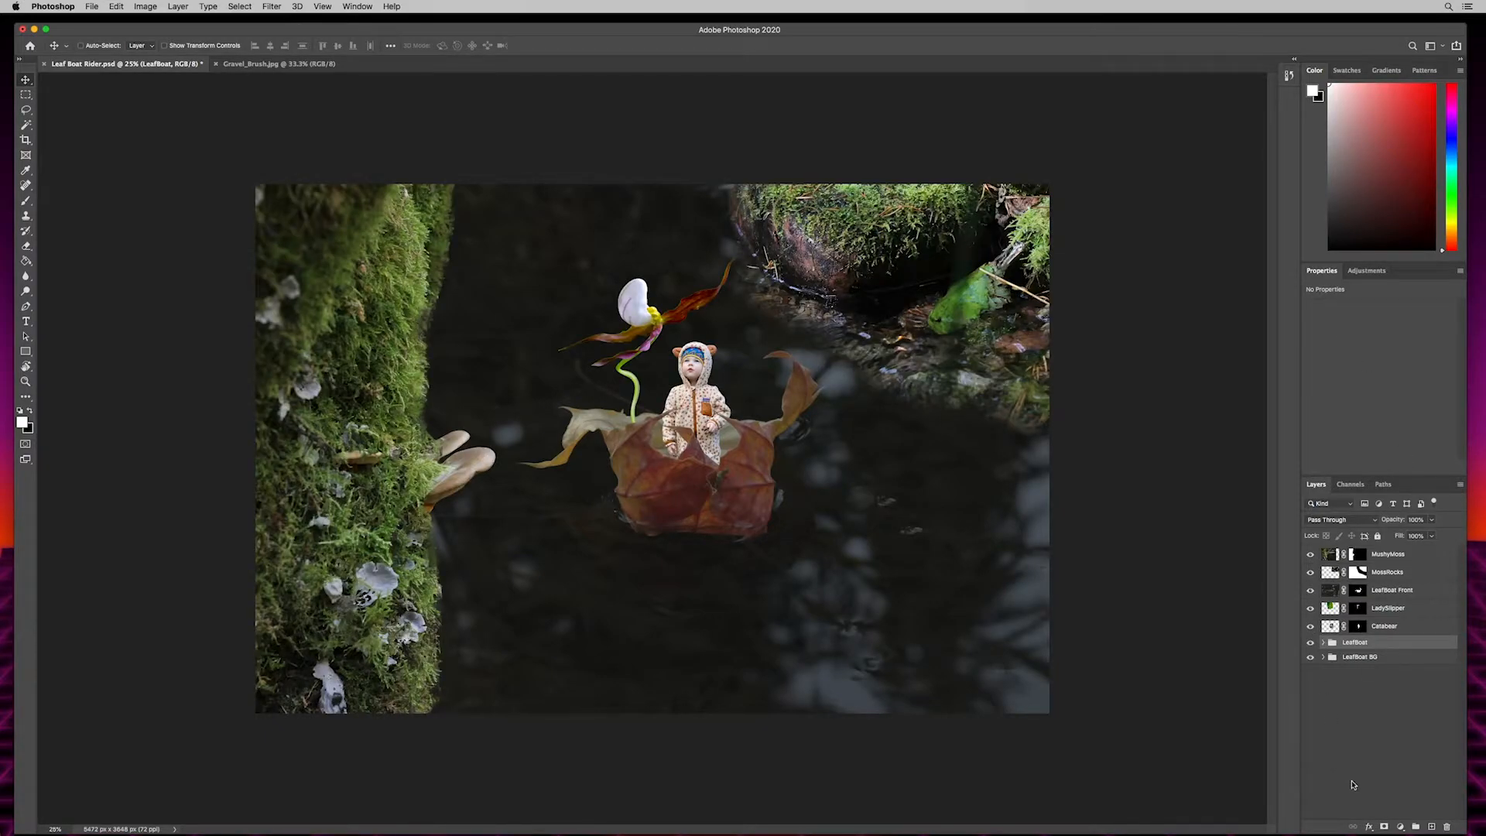
left_click(1324, 642)
left_click(1405, 681)
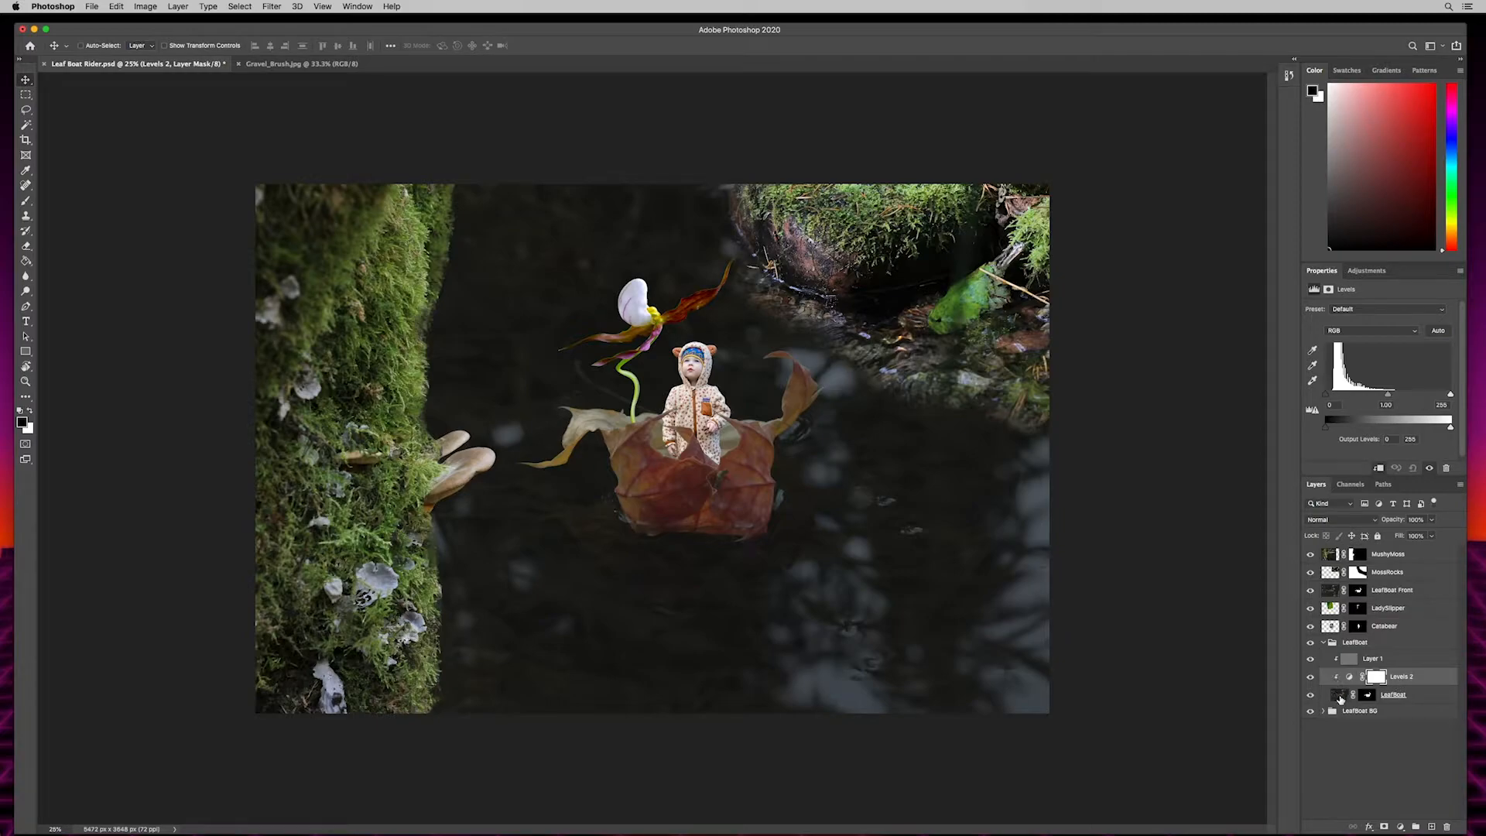
left_click(1397, 660)
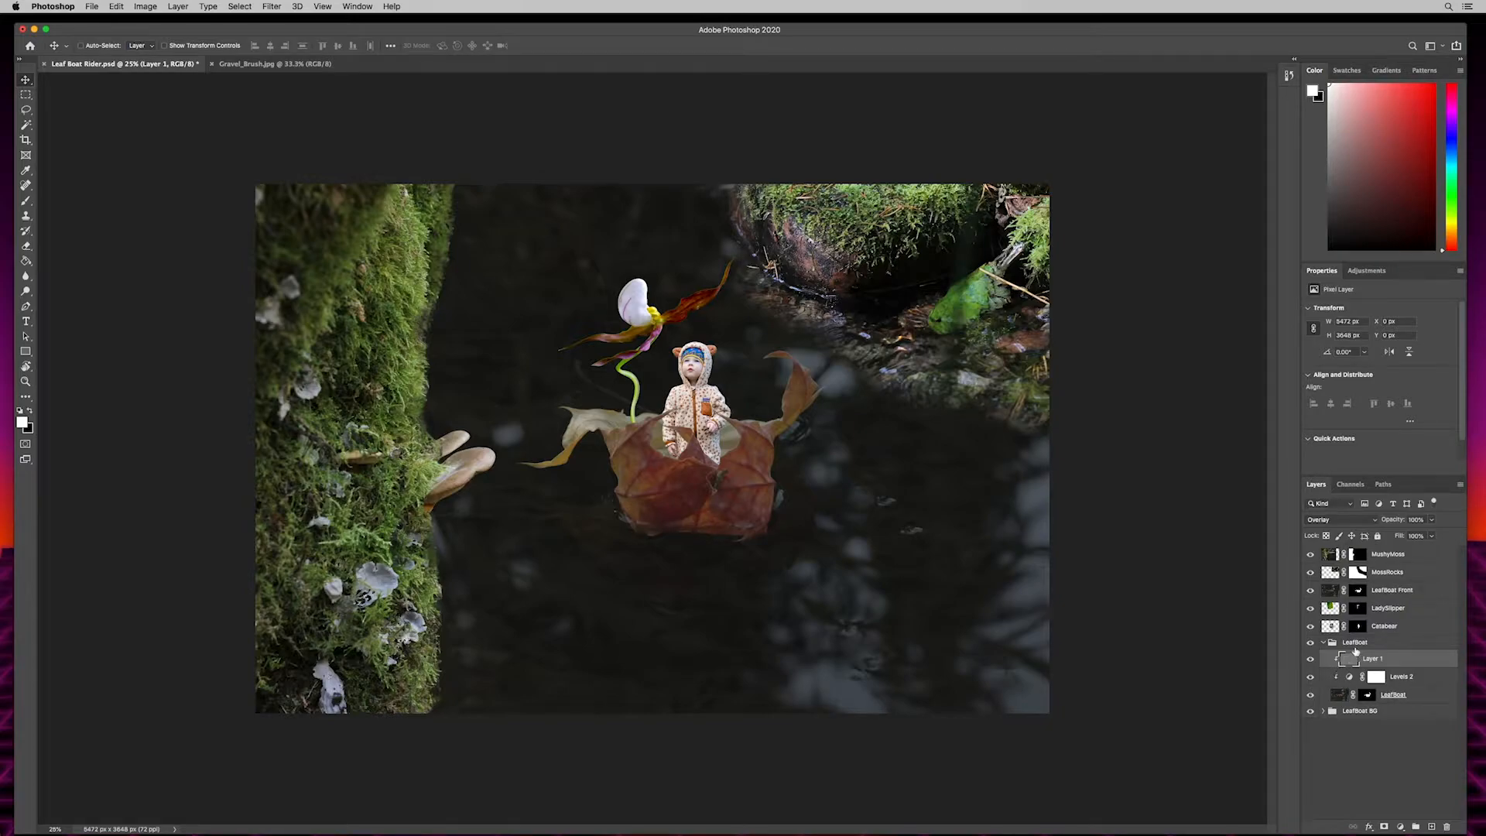
left_click(1368, 644)
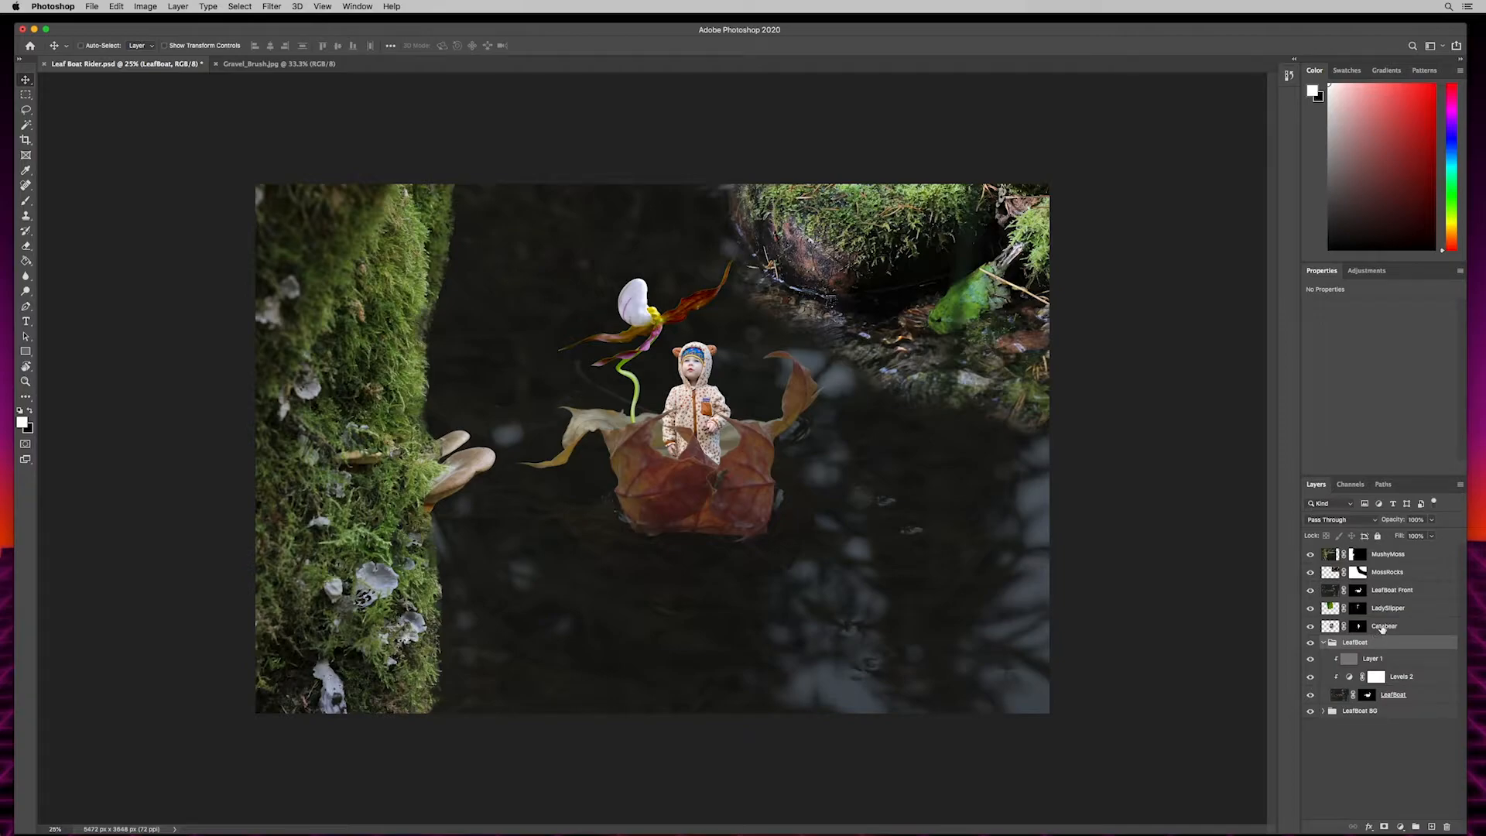
left_click(1323, 643)
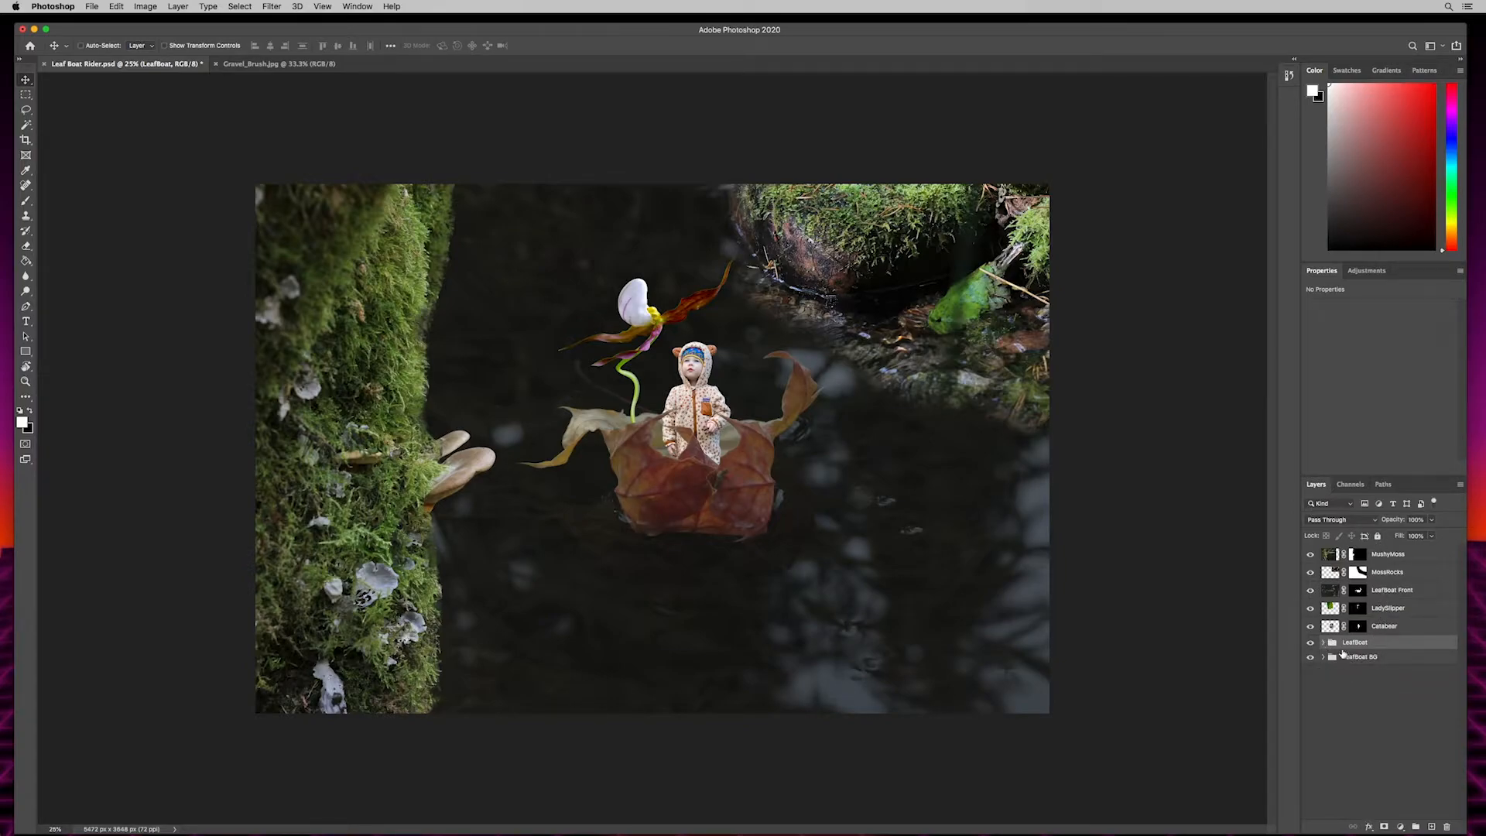
left_click(1323, 643)
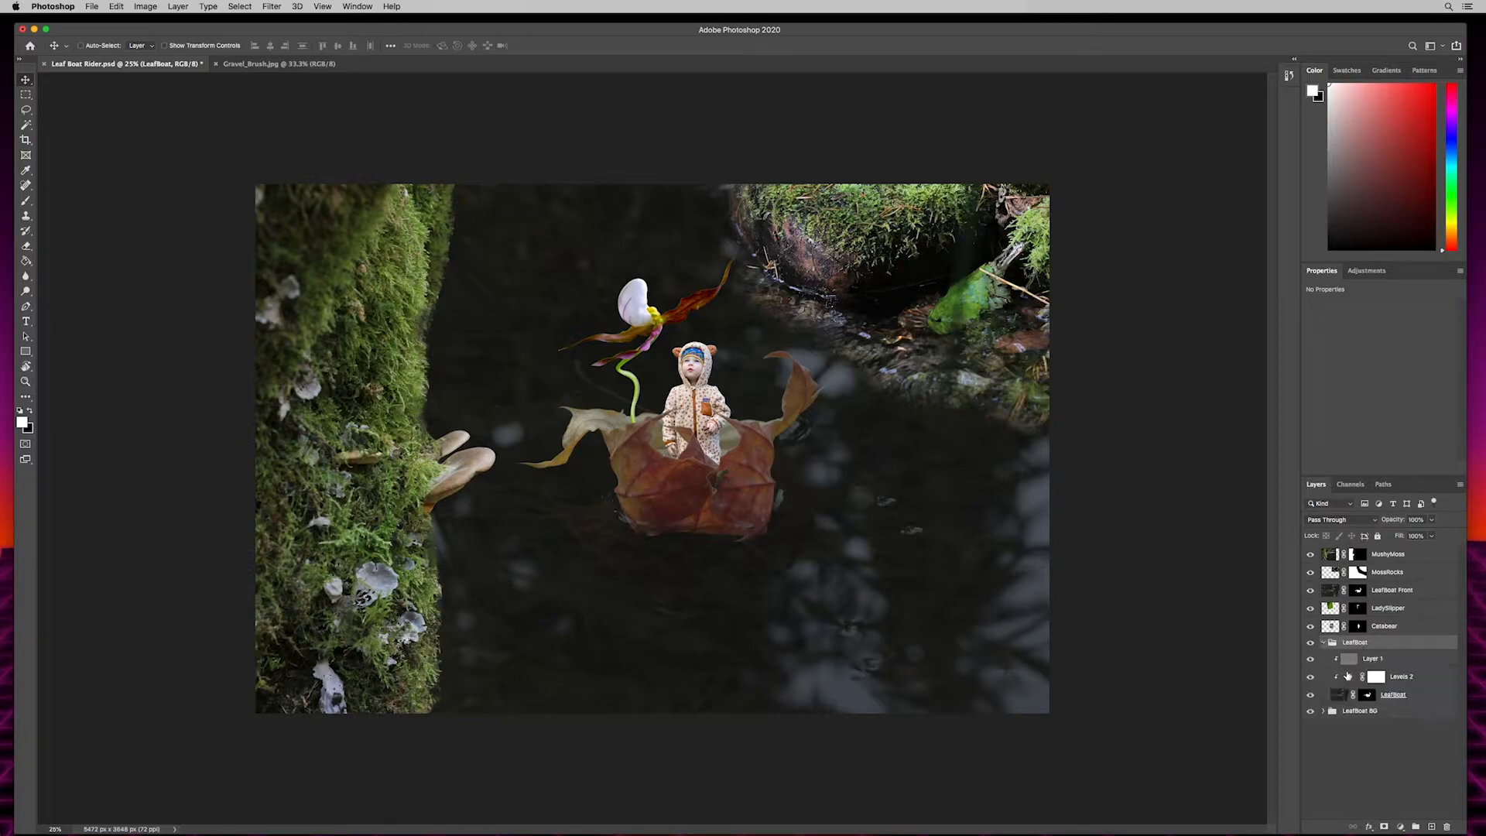
left_click(1324, 643)
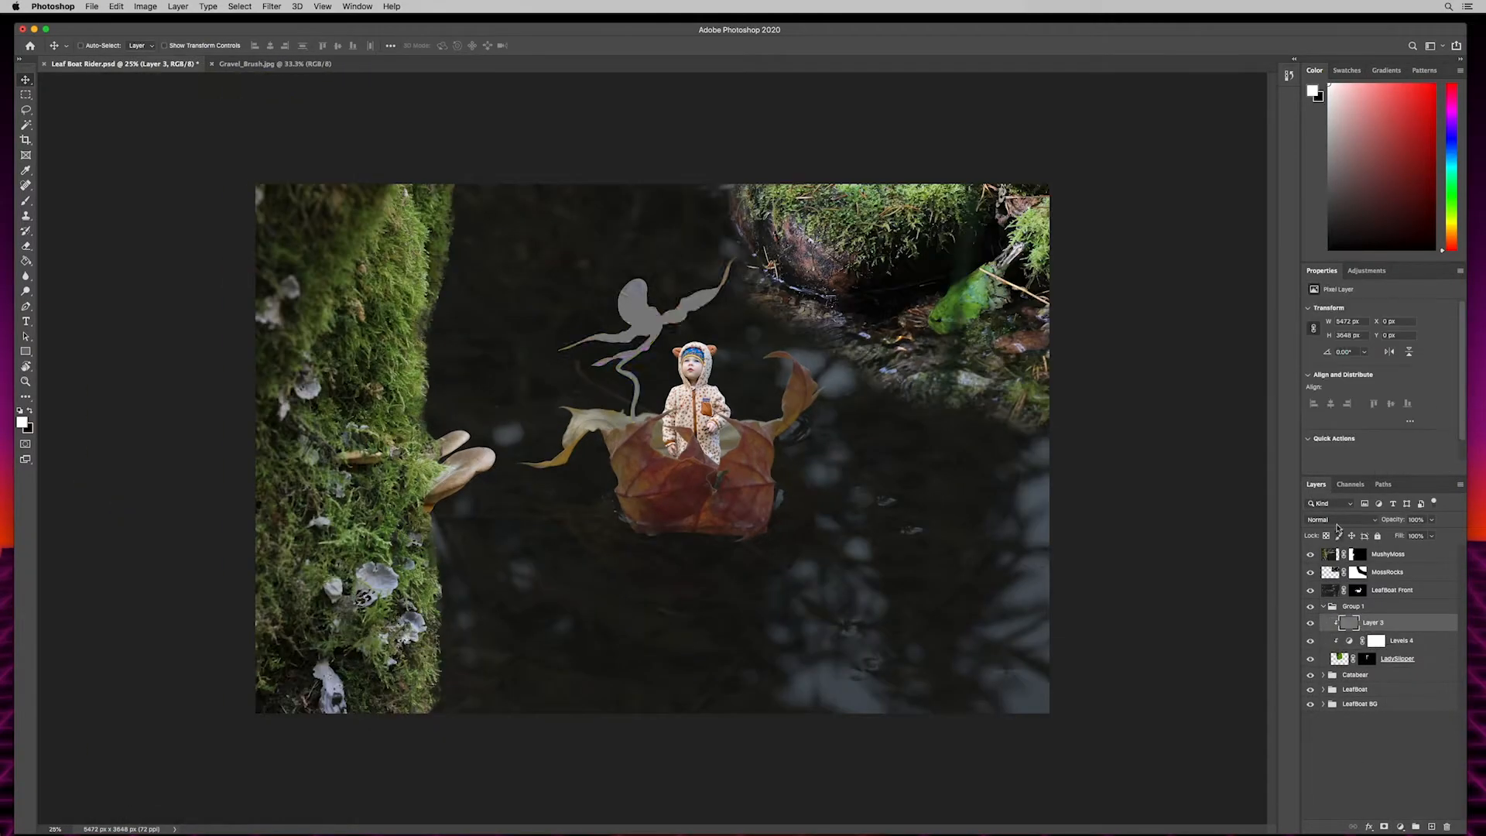
- Put each of the five remaining element layers in its own named group with a clipped Levels adjustment and a clipped 50% gray layer
left_click(116, 6)
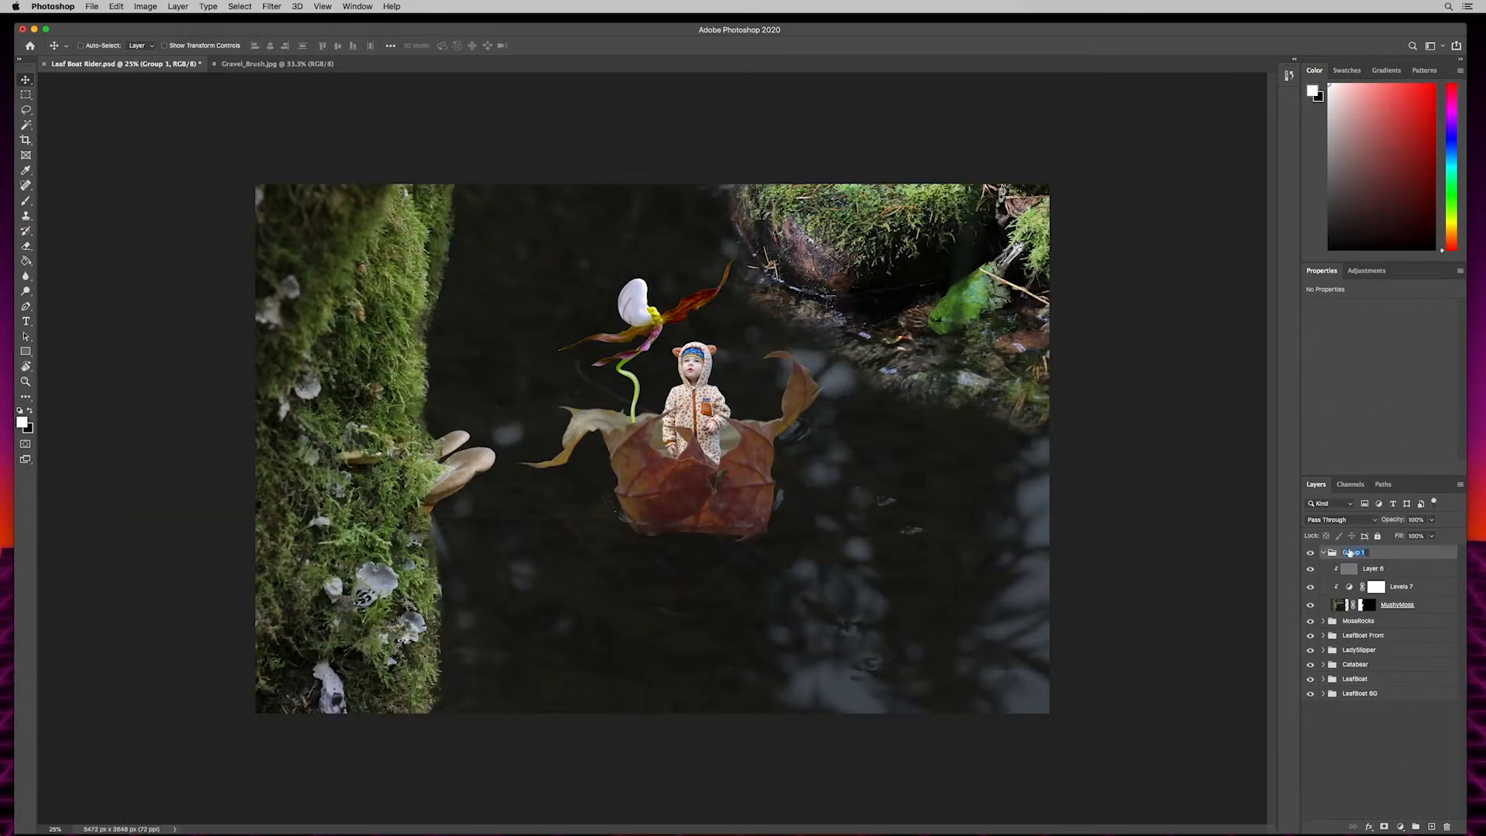
left_click(1357, 685)
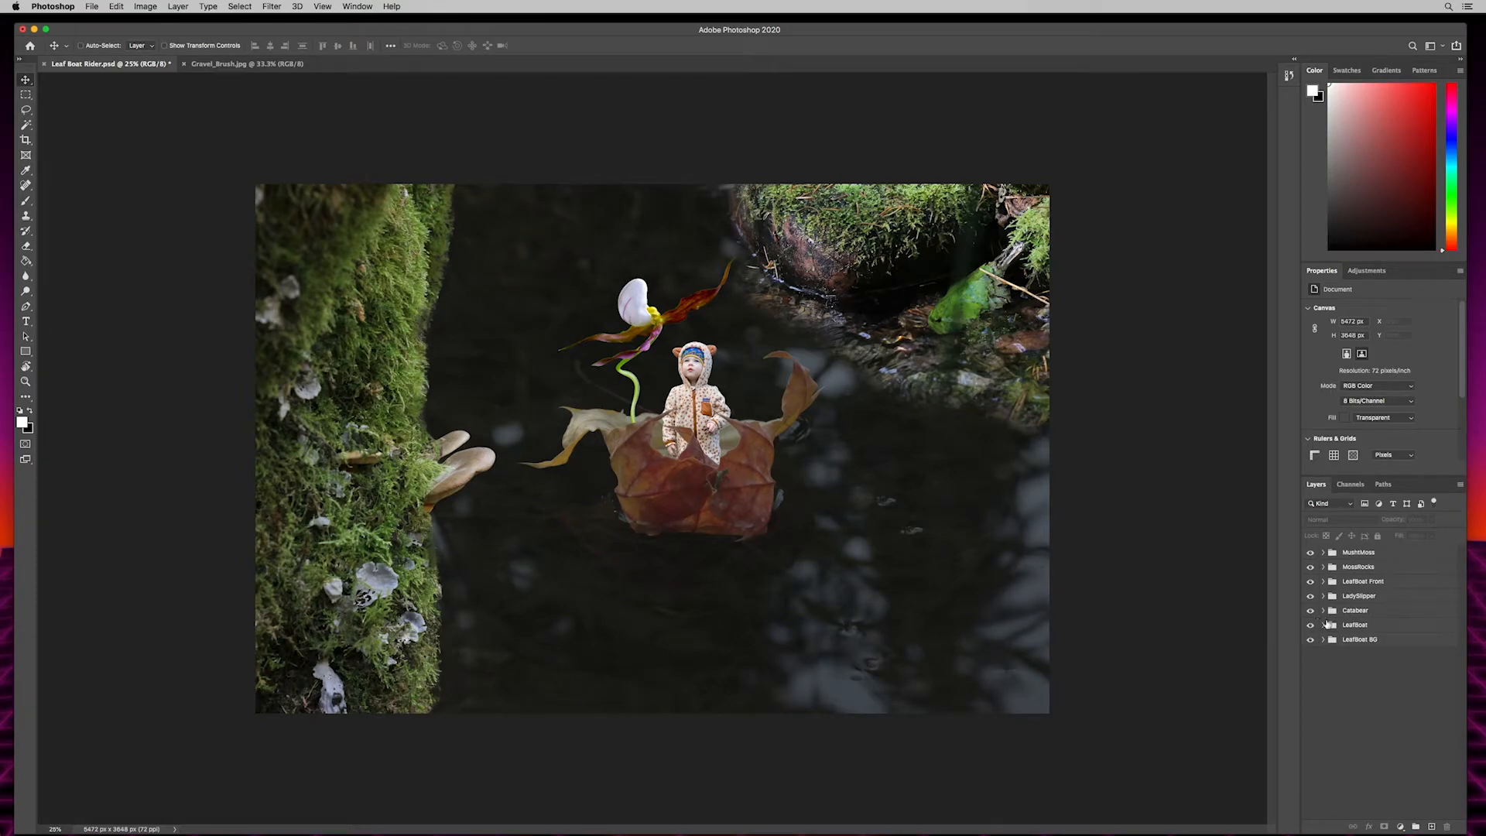
- Examine the clipped Levels and gray layers inside the element groups, from LeafBoat up through the child and LadySlipper groups
left_click(1362, 627)
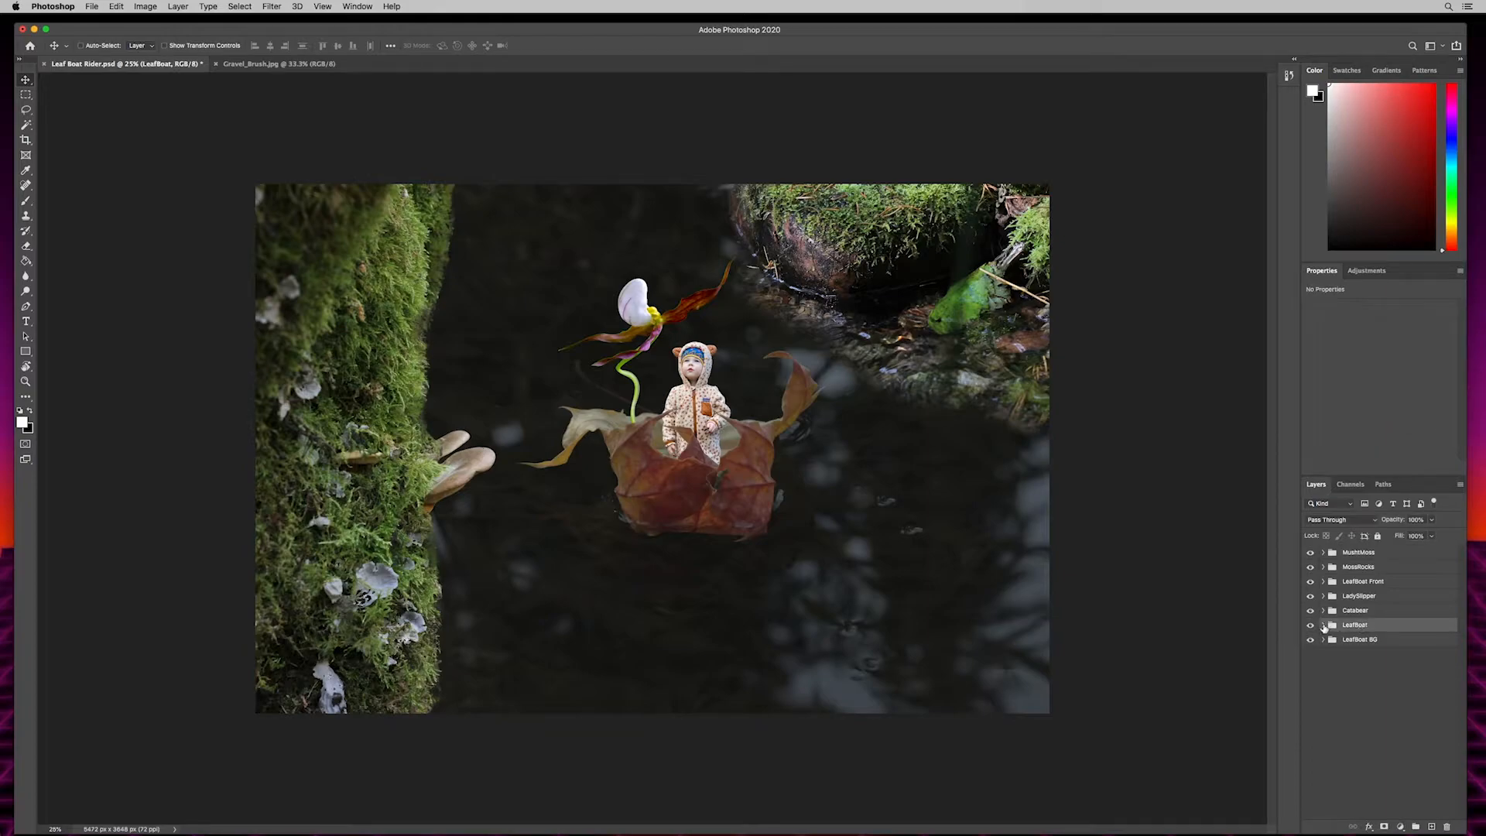
left_click(1324, 626)
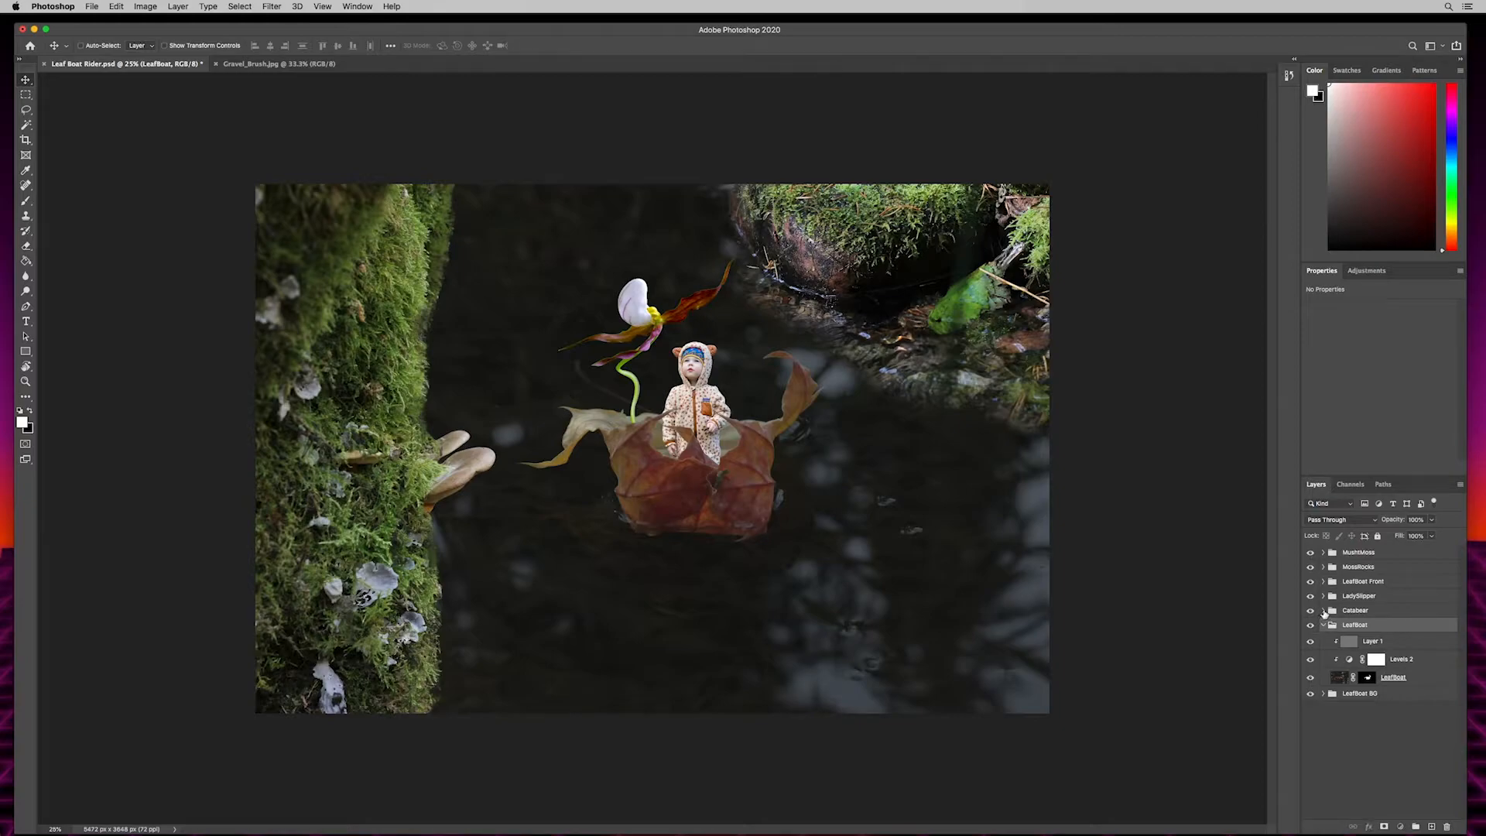
left_click(1323, 611)
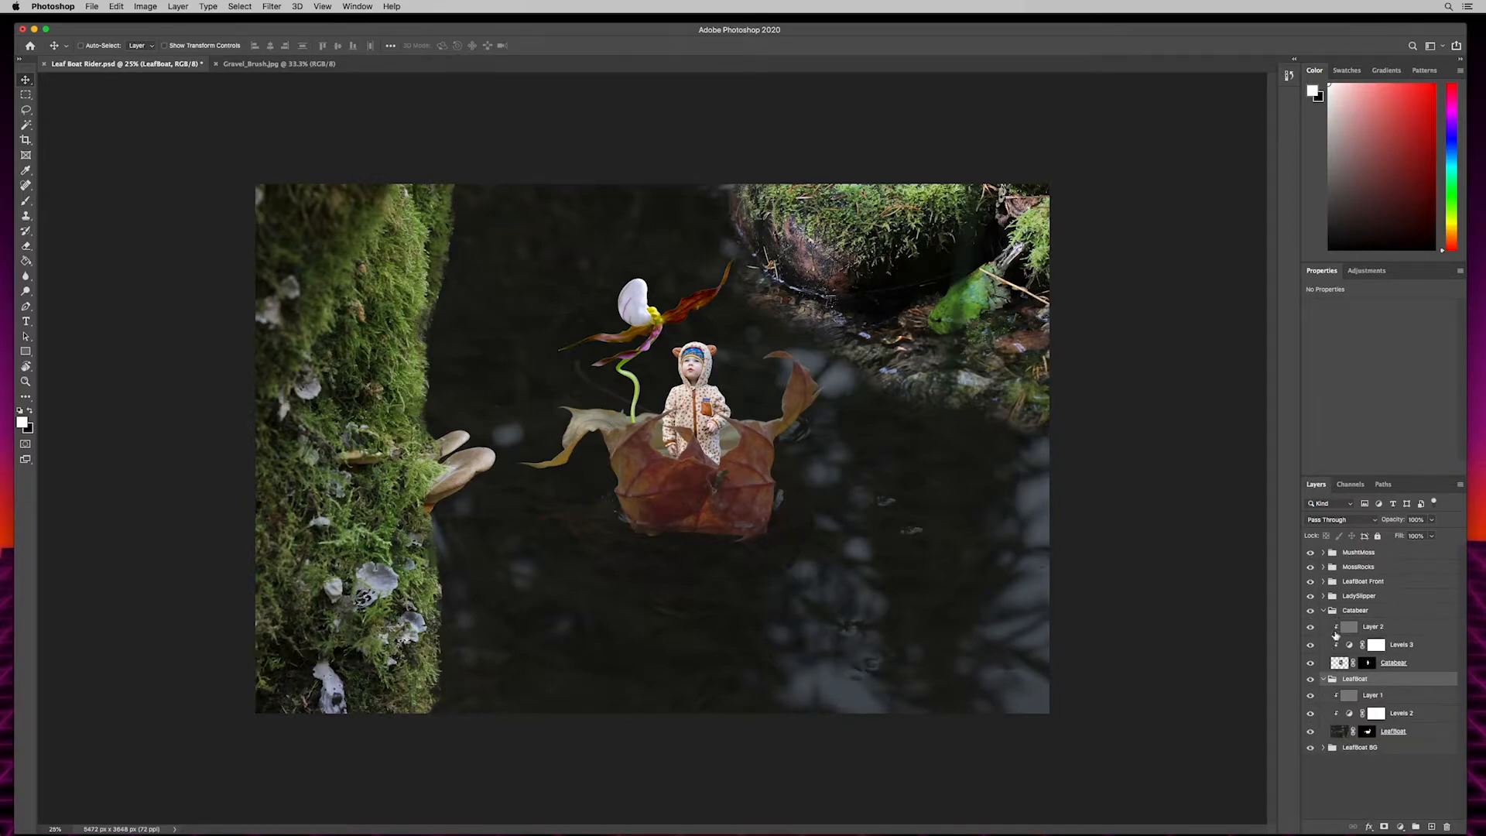
left_click(1322, 596)
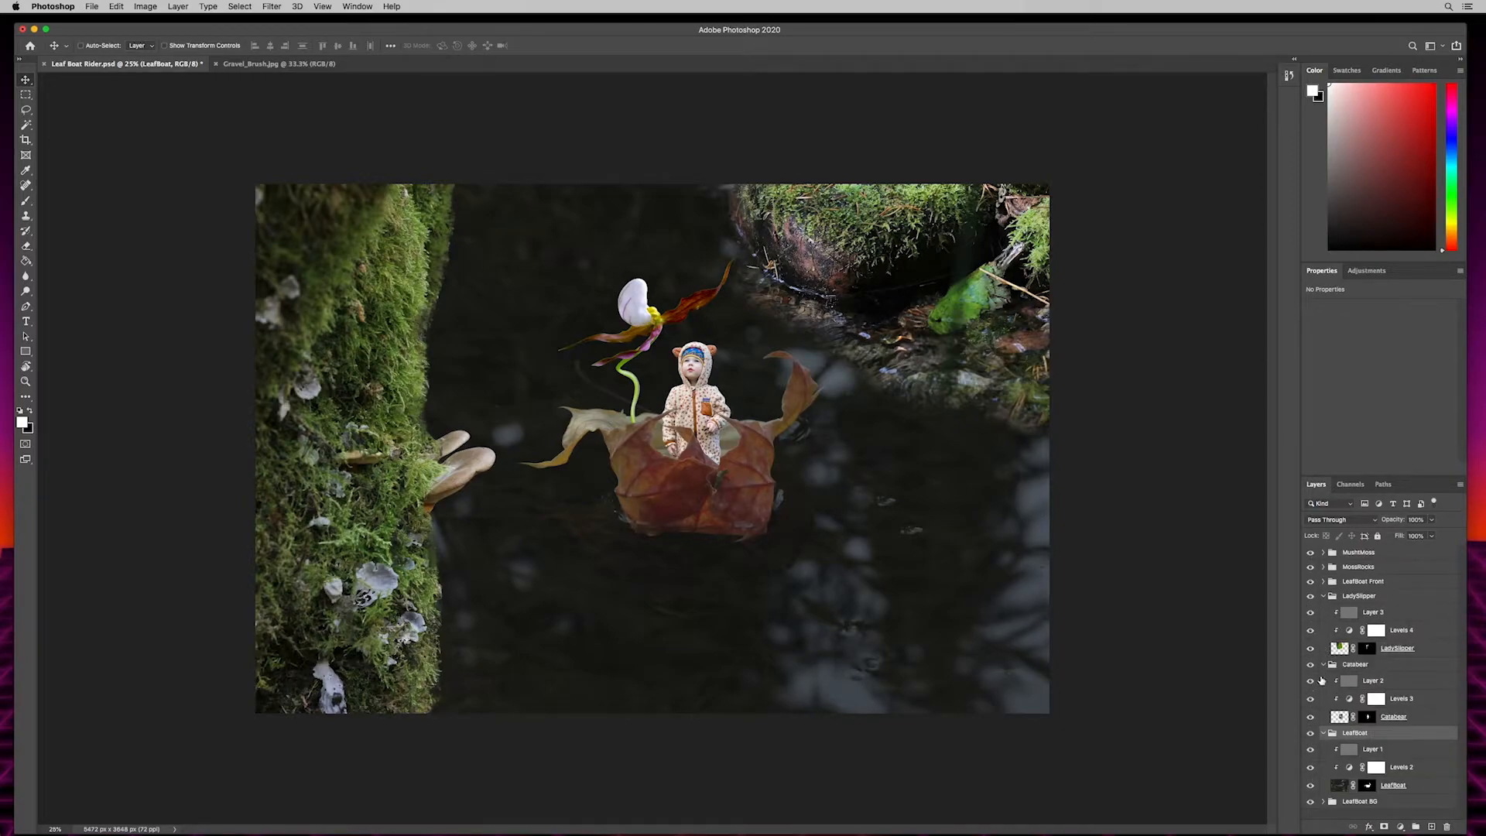
left_click(1322, 582)
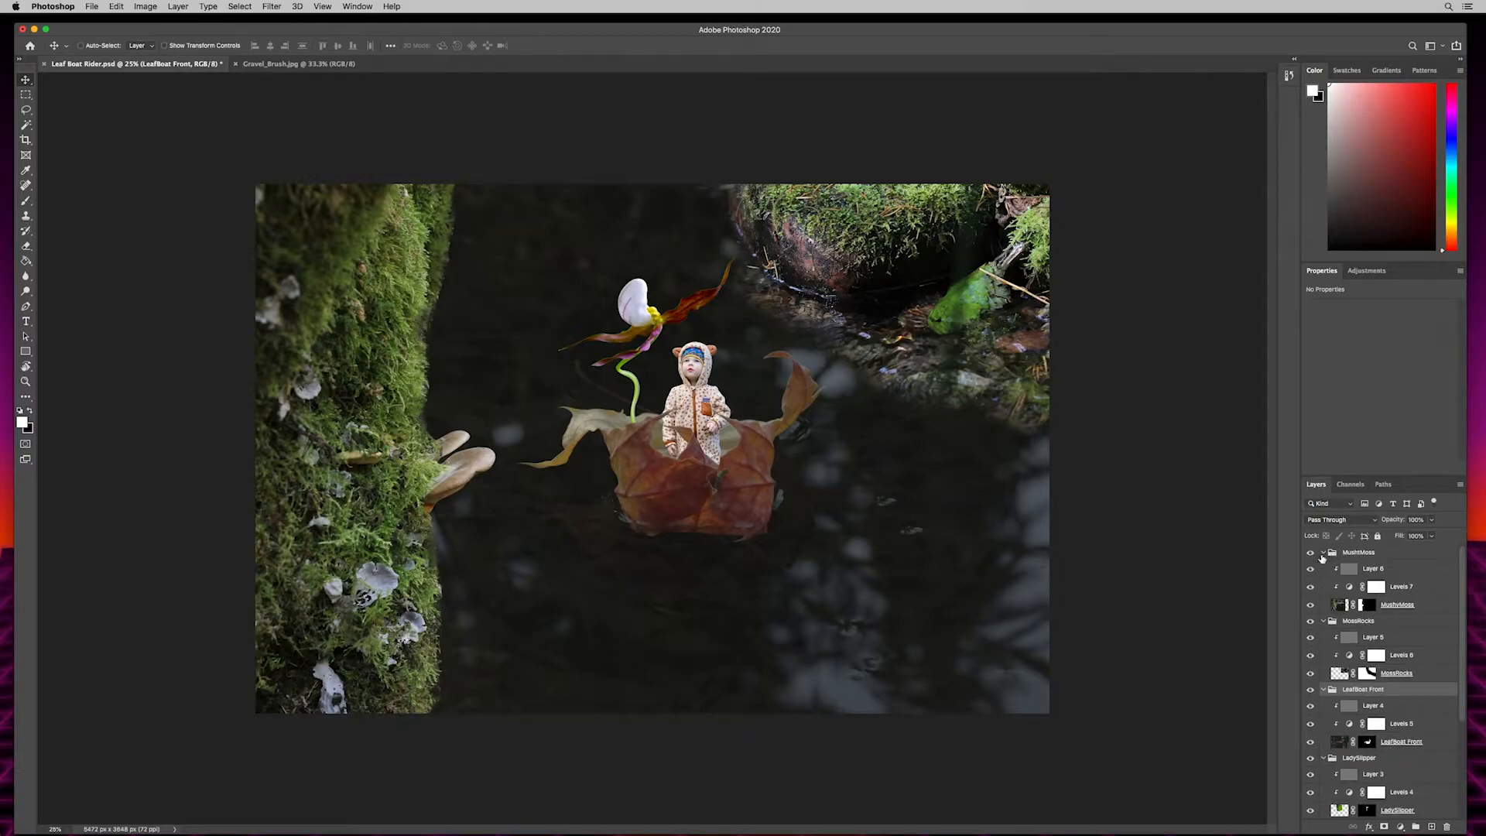
left_click(1323, 553)
left_click(1323, 567)
left_click(1323, 581)
left_click(1323, 596)
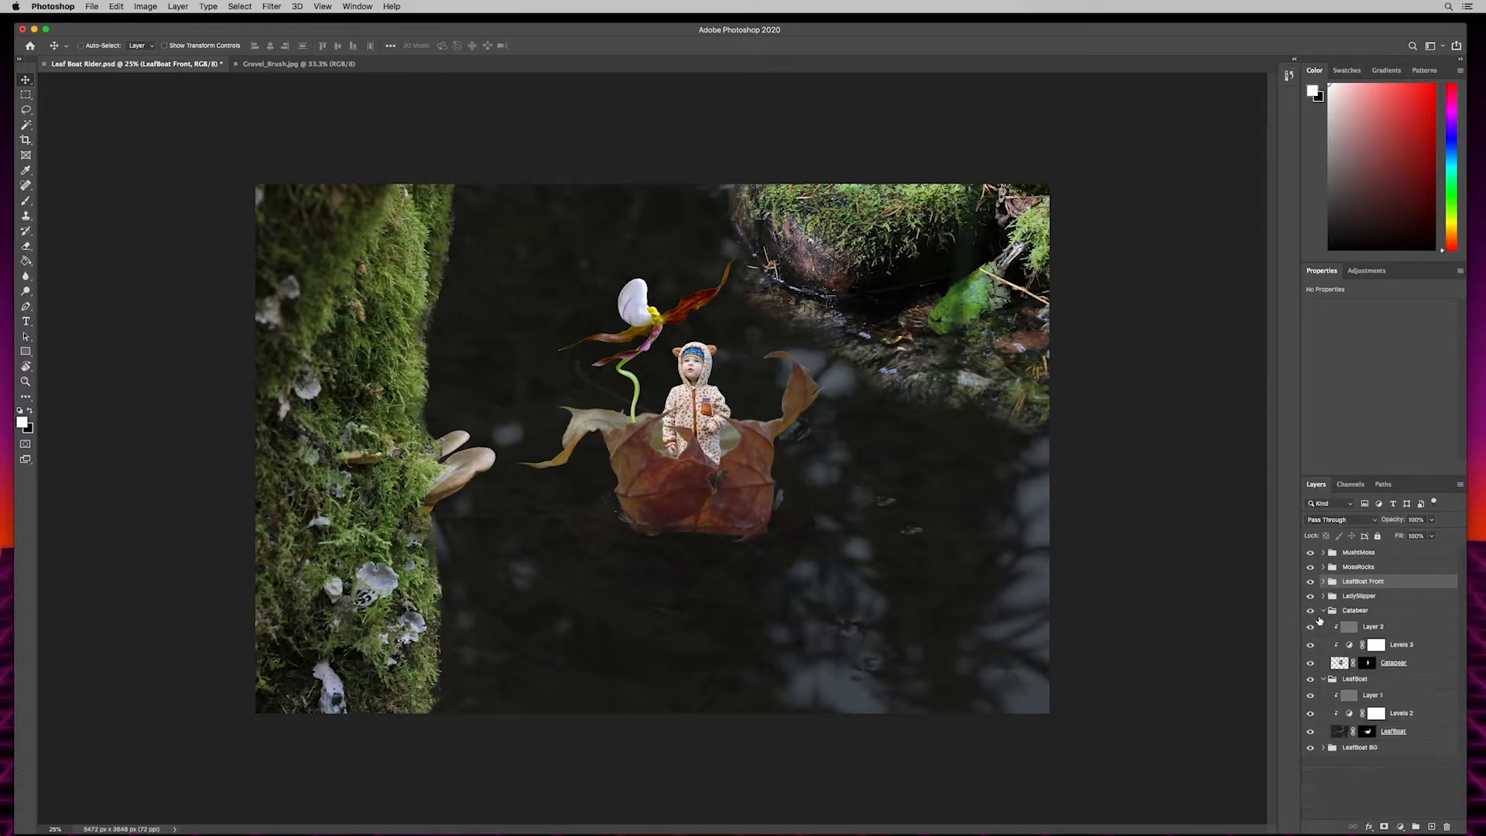
left_click(1322, 616)
left_click(1323, 611)
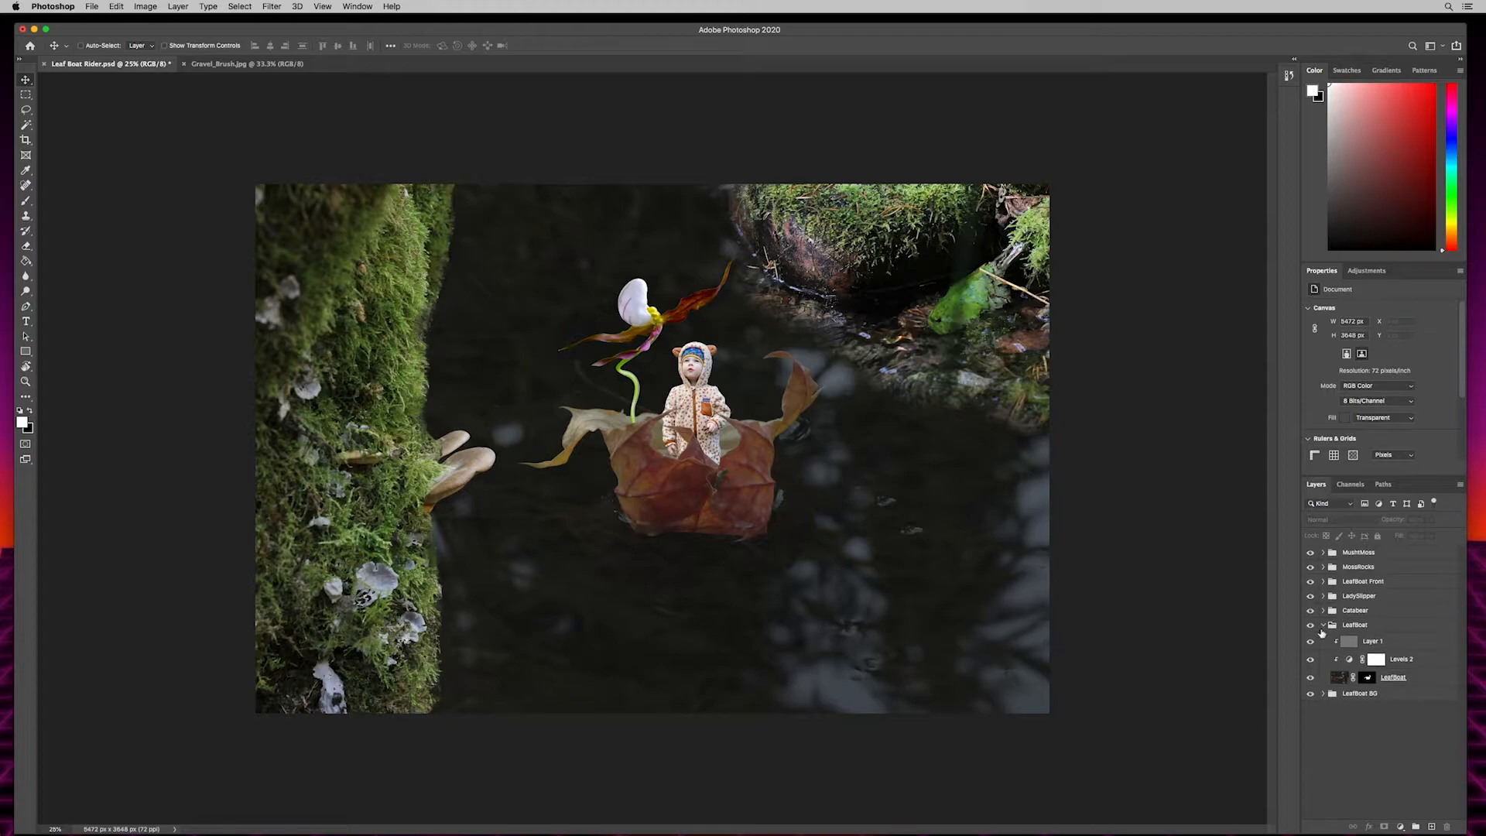
left_click(1324, 626)
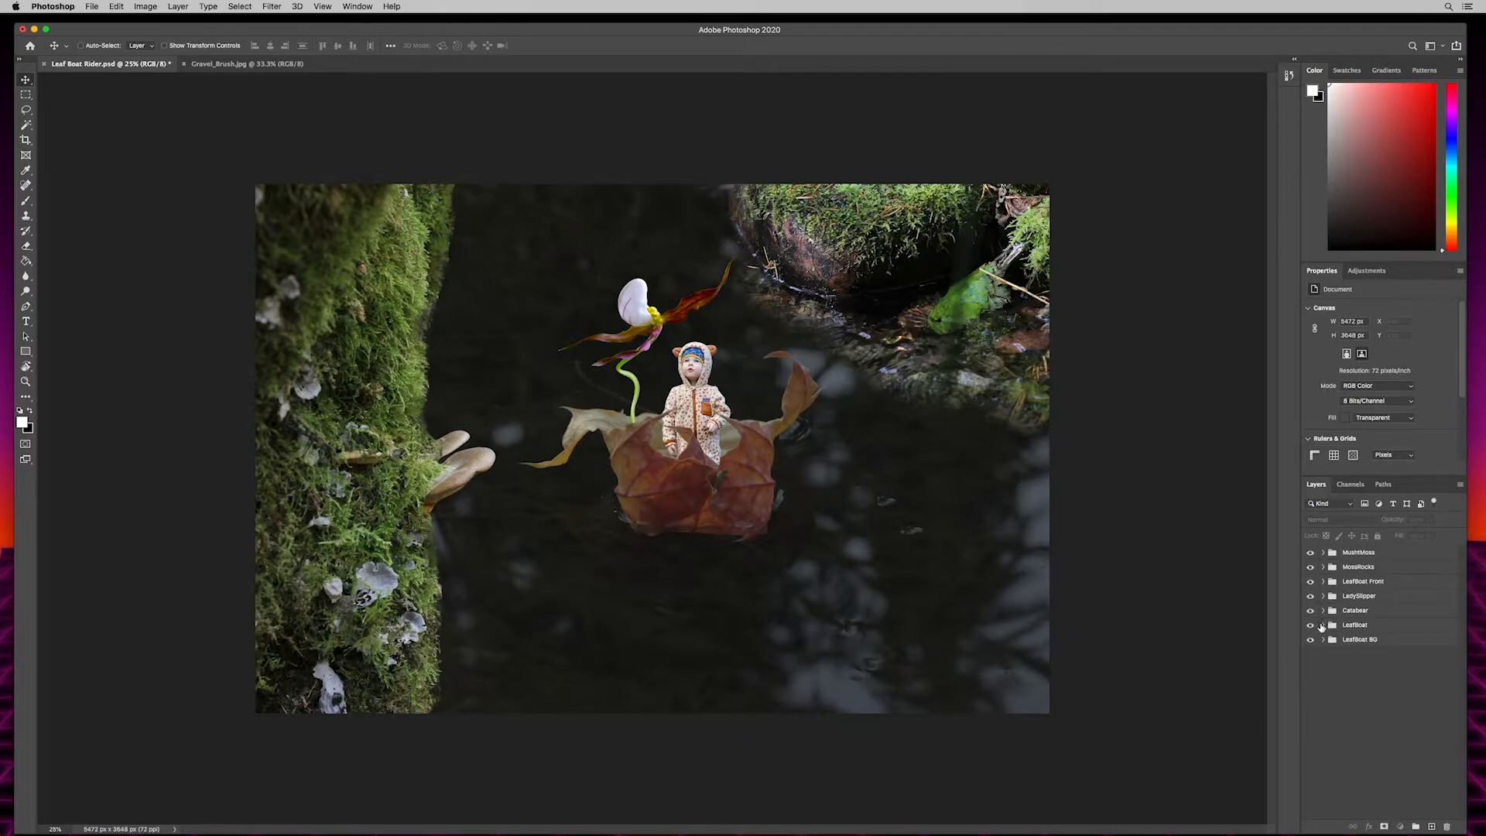
left_click(1329, 626)
left_click(1323, 626)
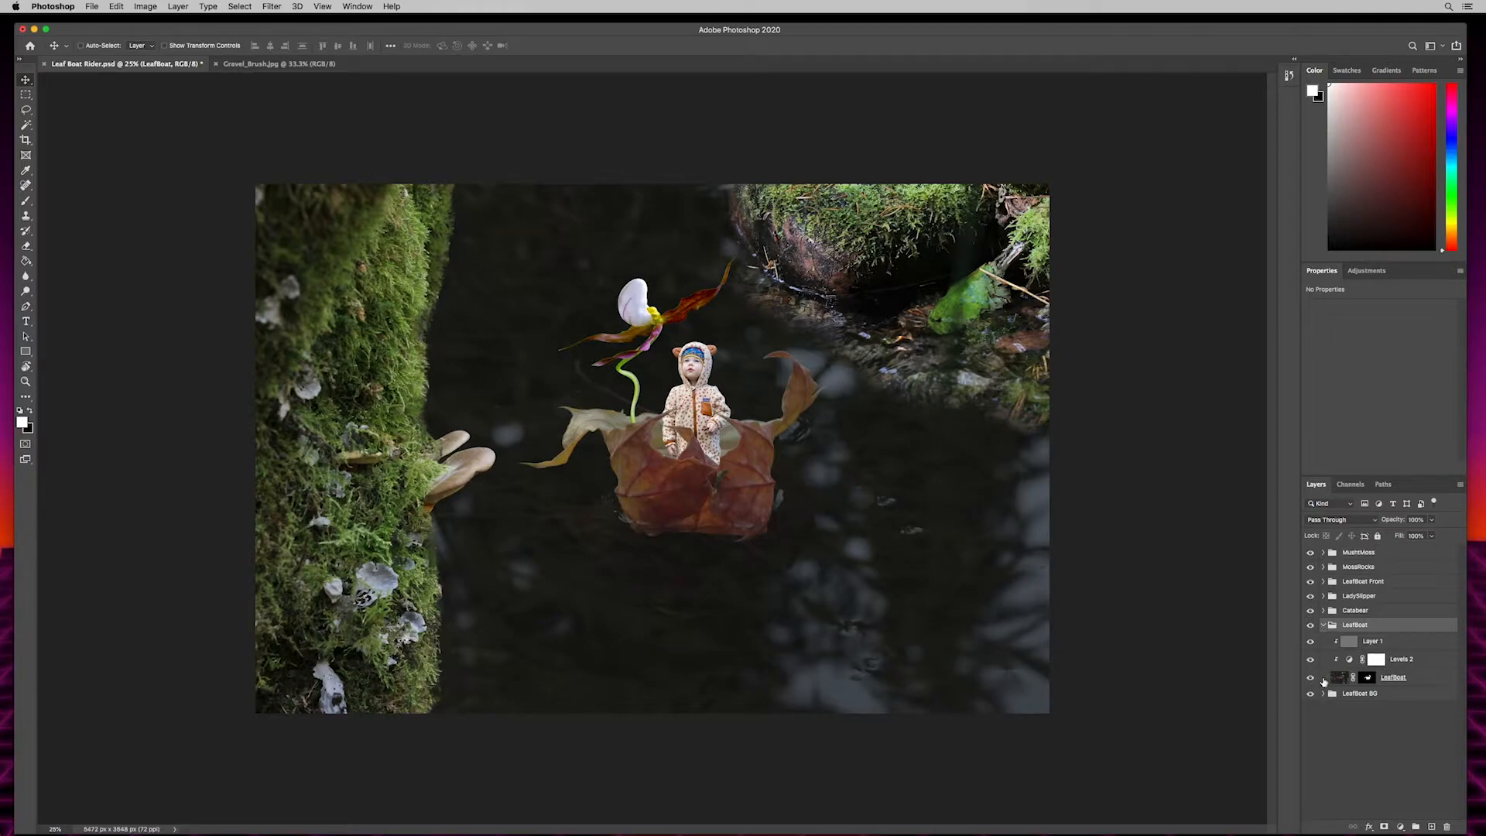
left_click(1323, 625)
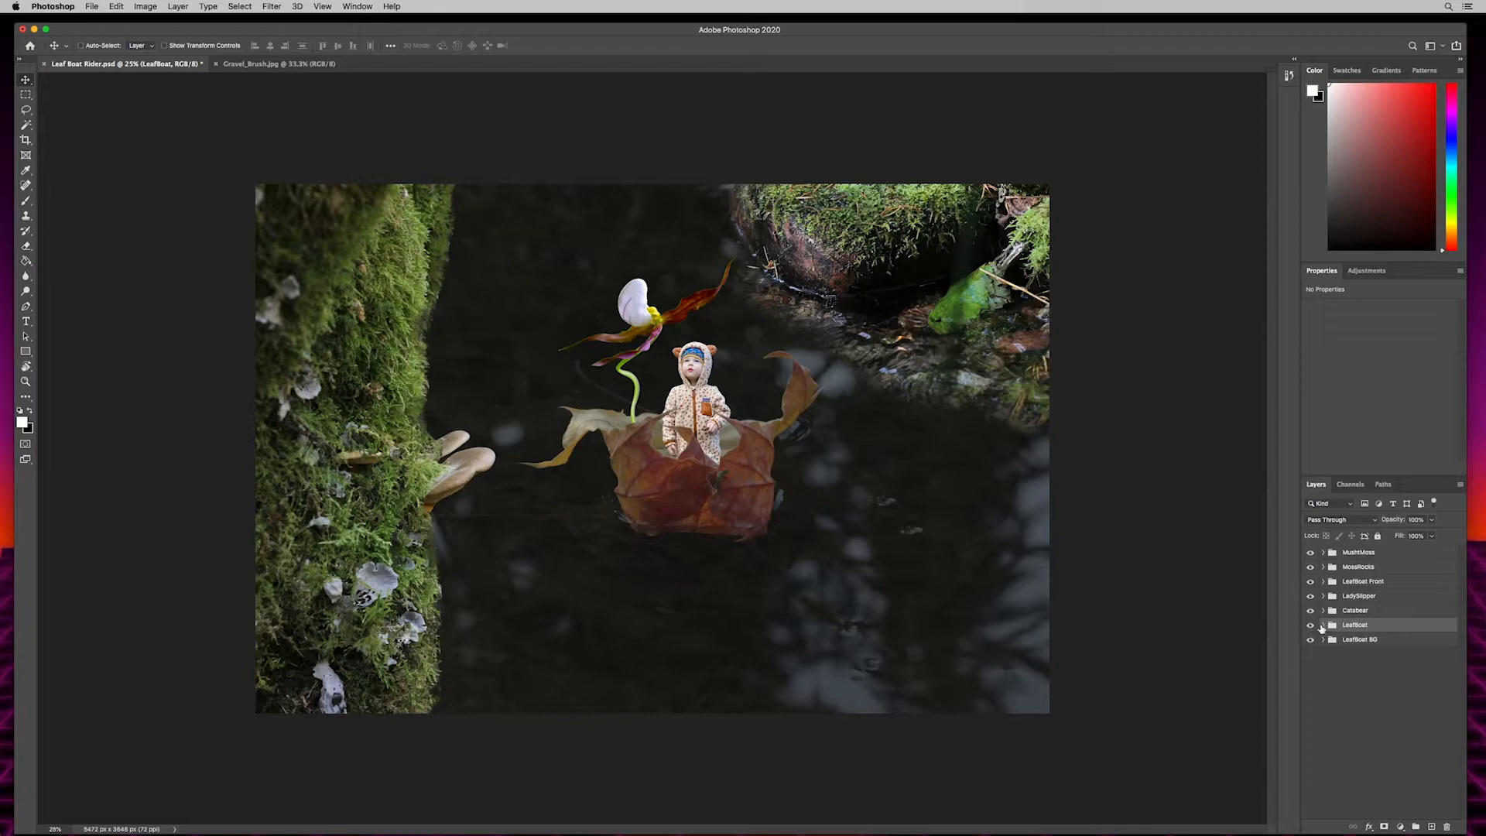
- Darken the leaf boat by lowering the white output level of its clipped Levels adjustment to about 150
left_click(1323, 625)
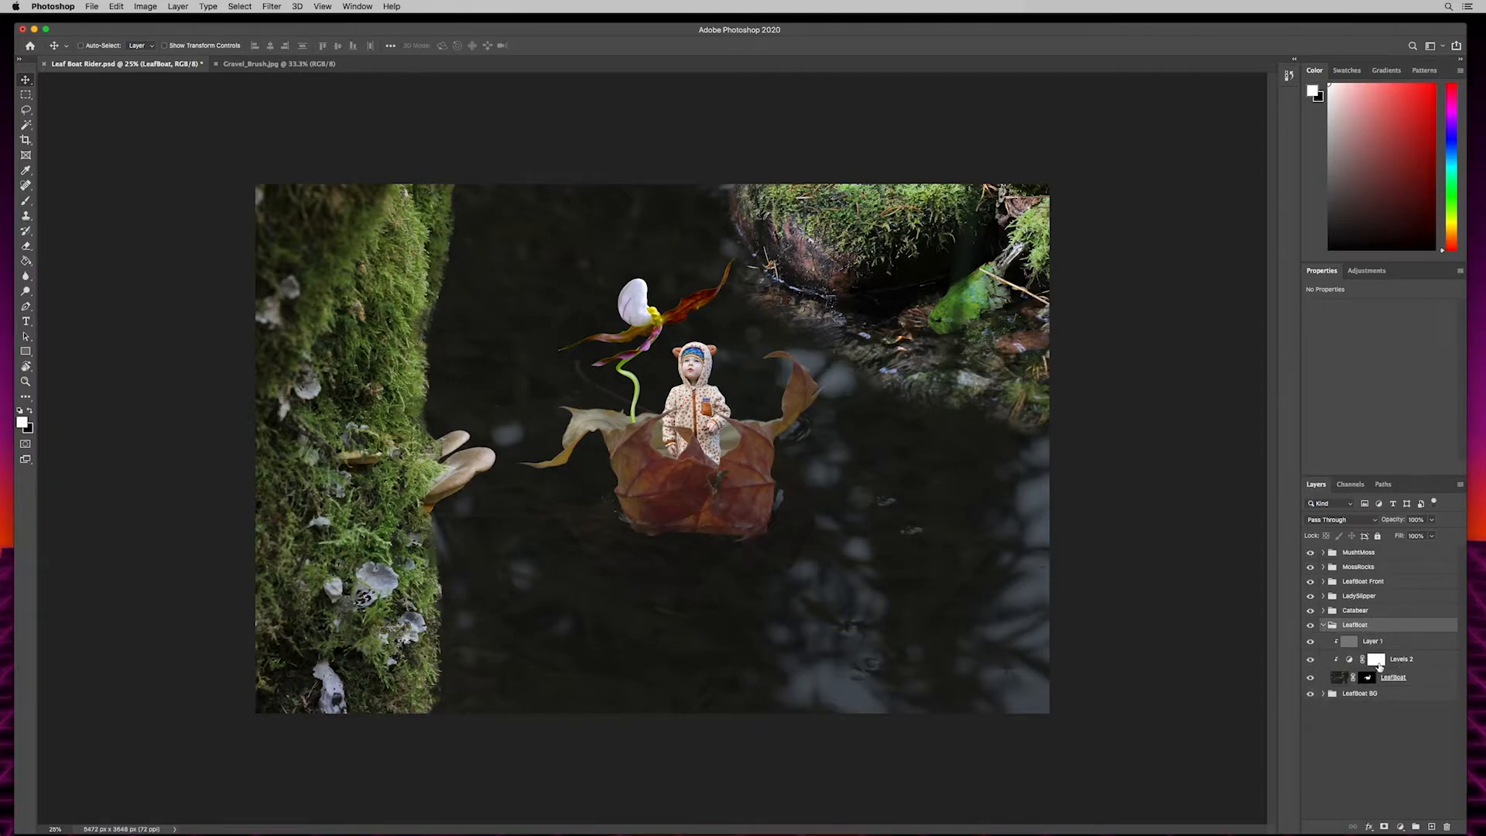
left_click(1404, 660)
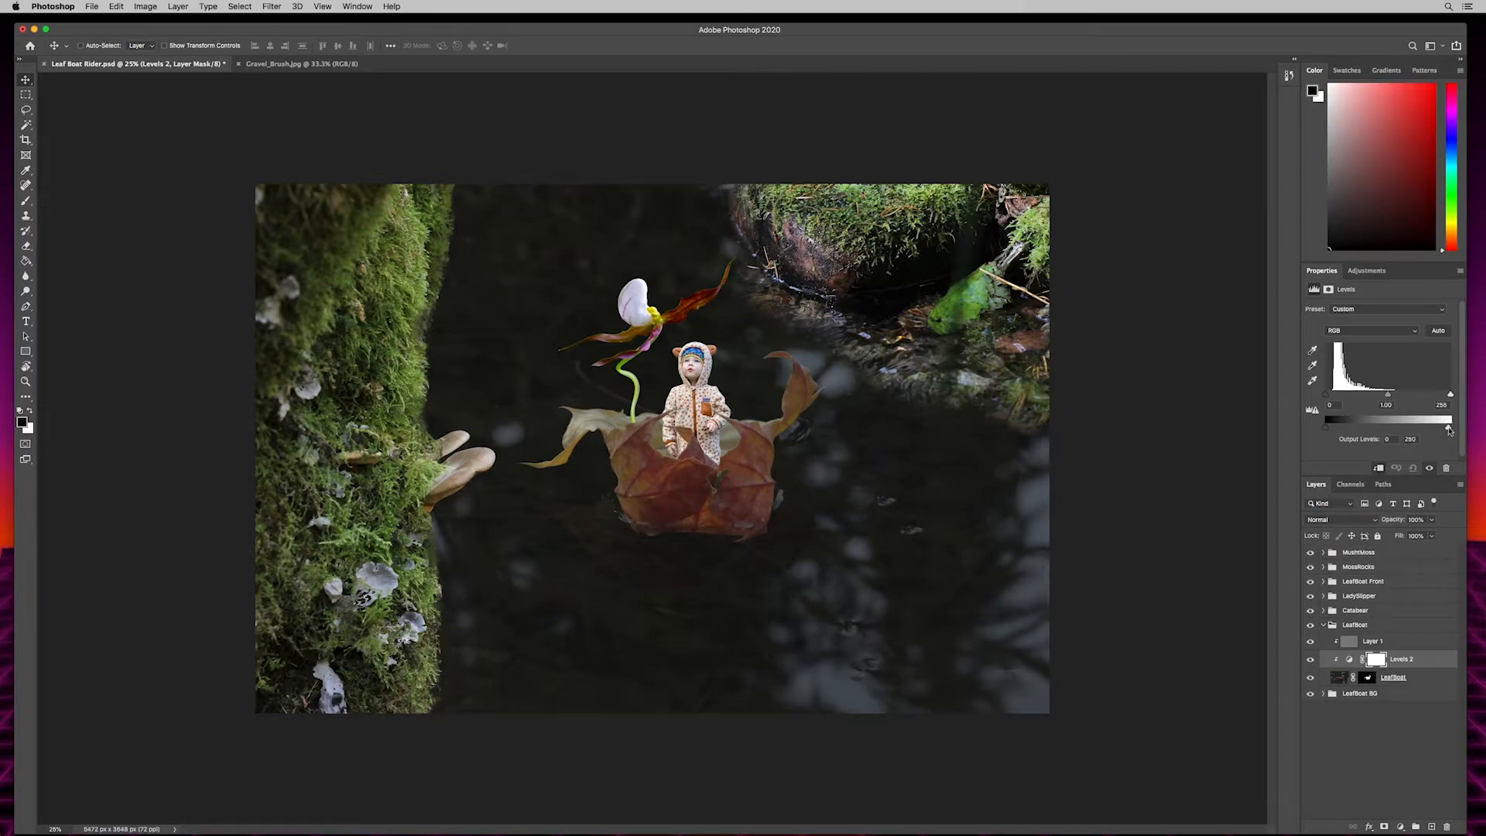
left_click_drag(1453, 432, 1407, 427)
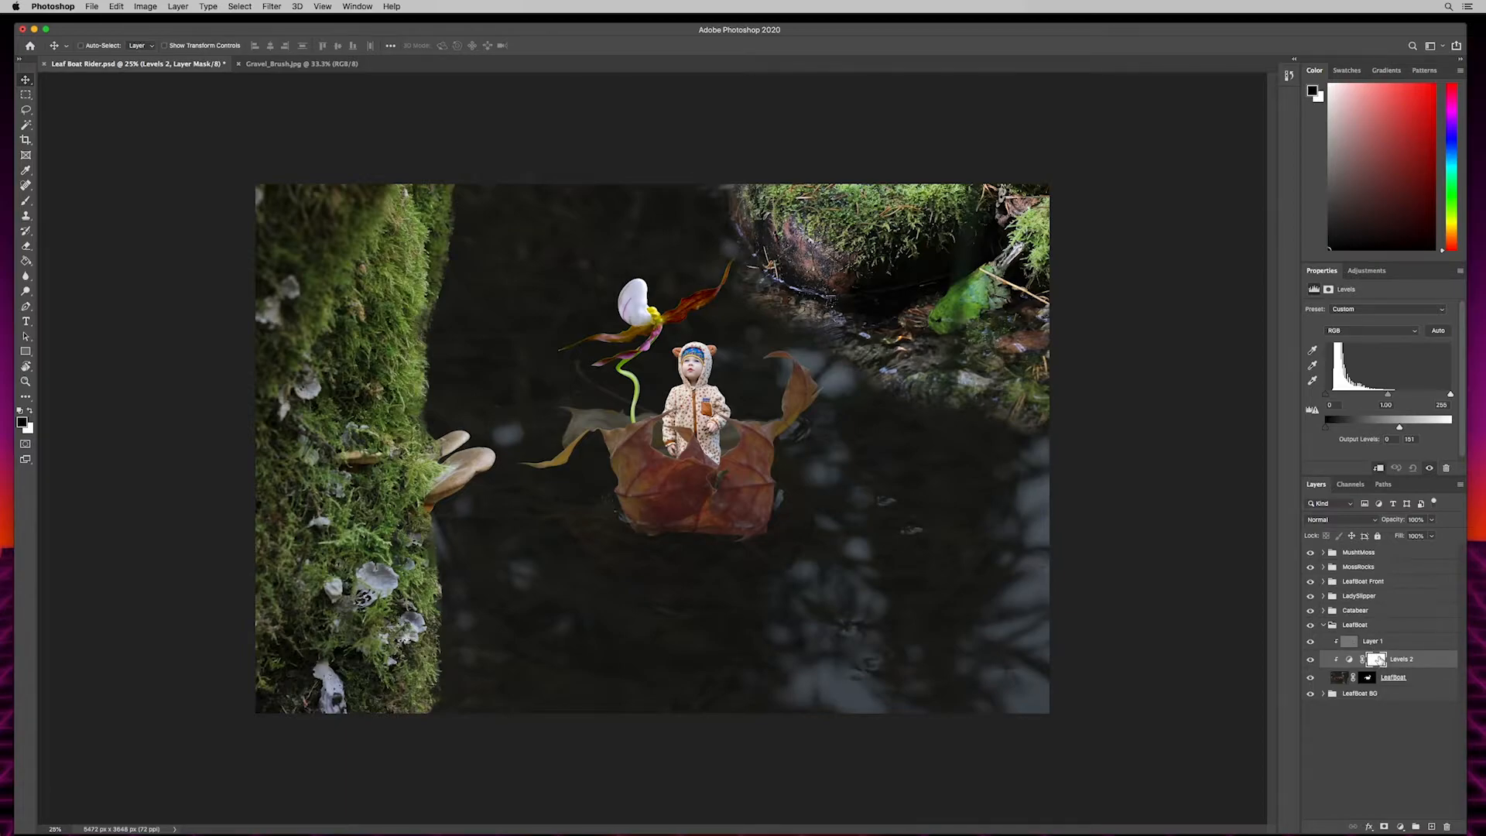
- Paint black with an enlarged low-opacity brush on the leaf boat's Levels mask to lighten the pale back tip and parts of the front leaf
key("b")
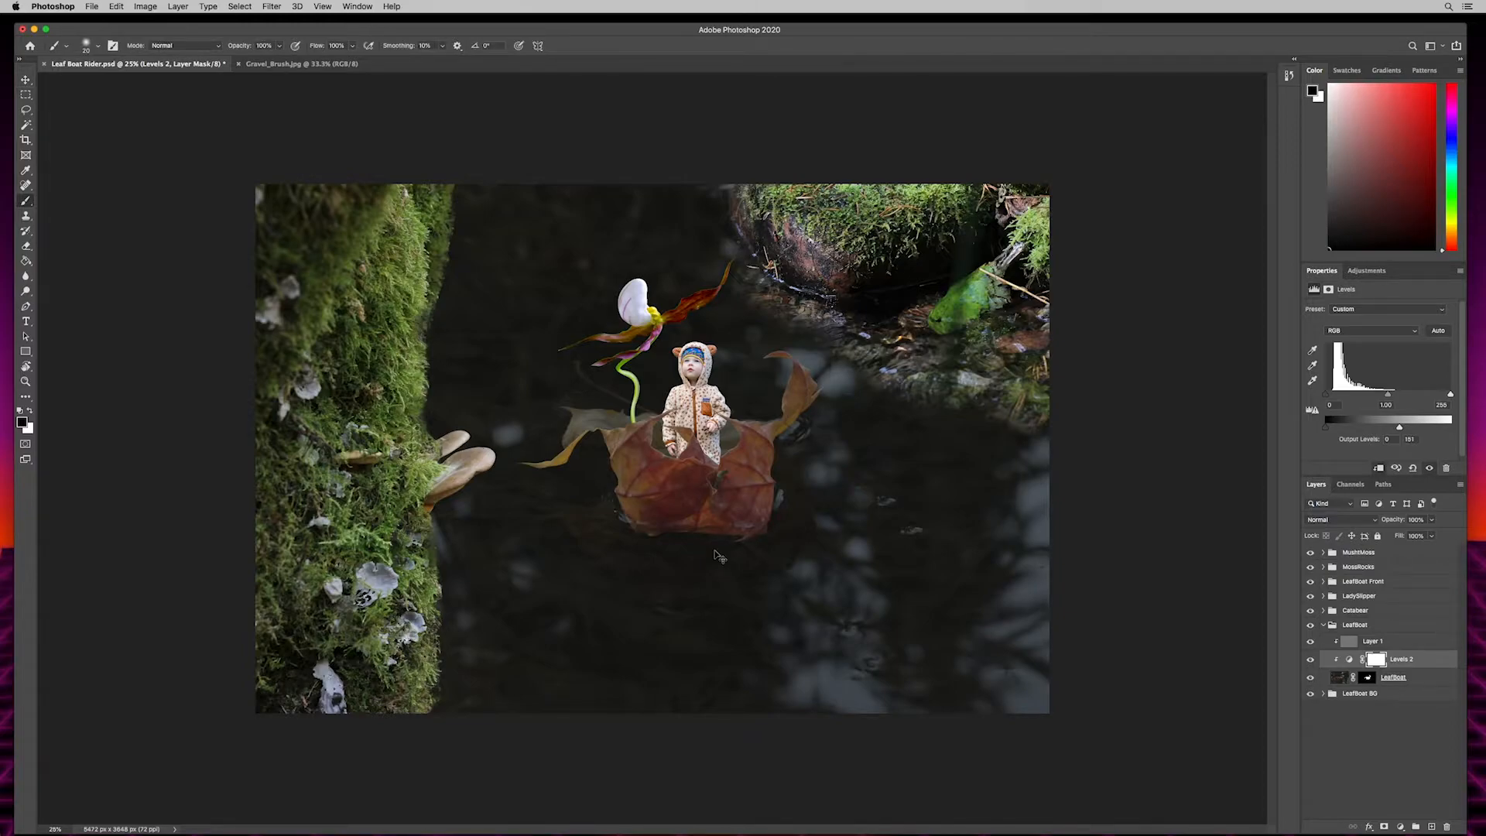
key("super+equal")
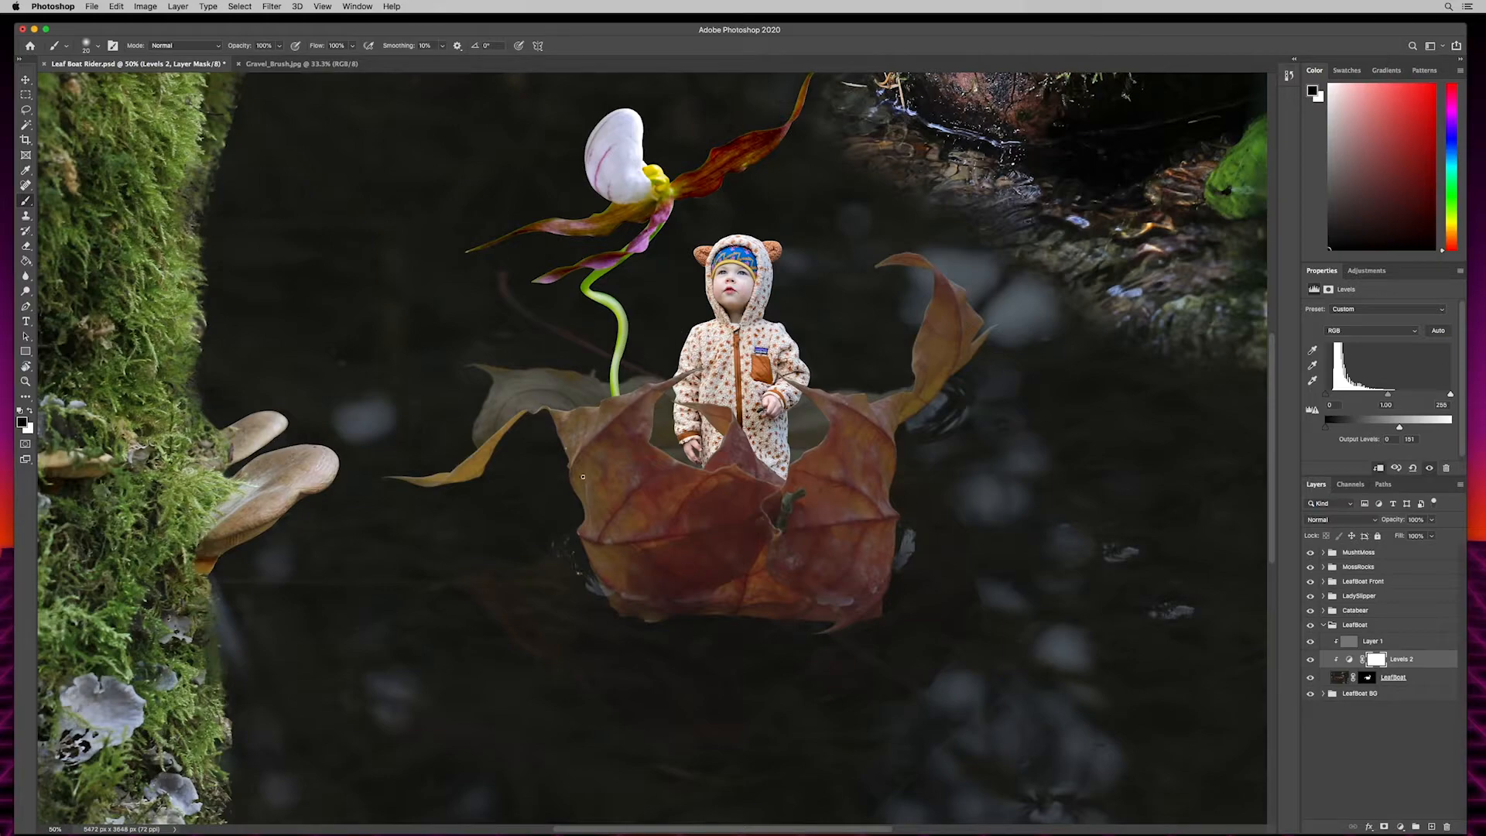
key("bracketright")
key("bracketright")
key("bracketright")
key("bracketright")
mouse_move(249, 50)
left_mouse_down()
mouse_move(223, 45)
mouse_move(239, 47)
left_mouse_up()
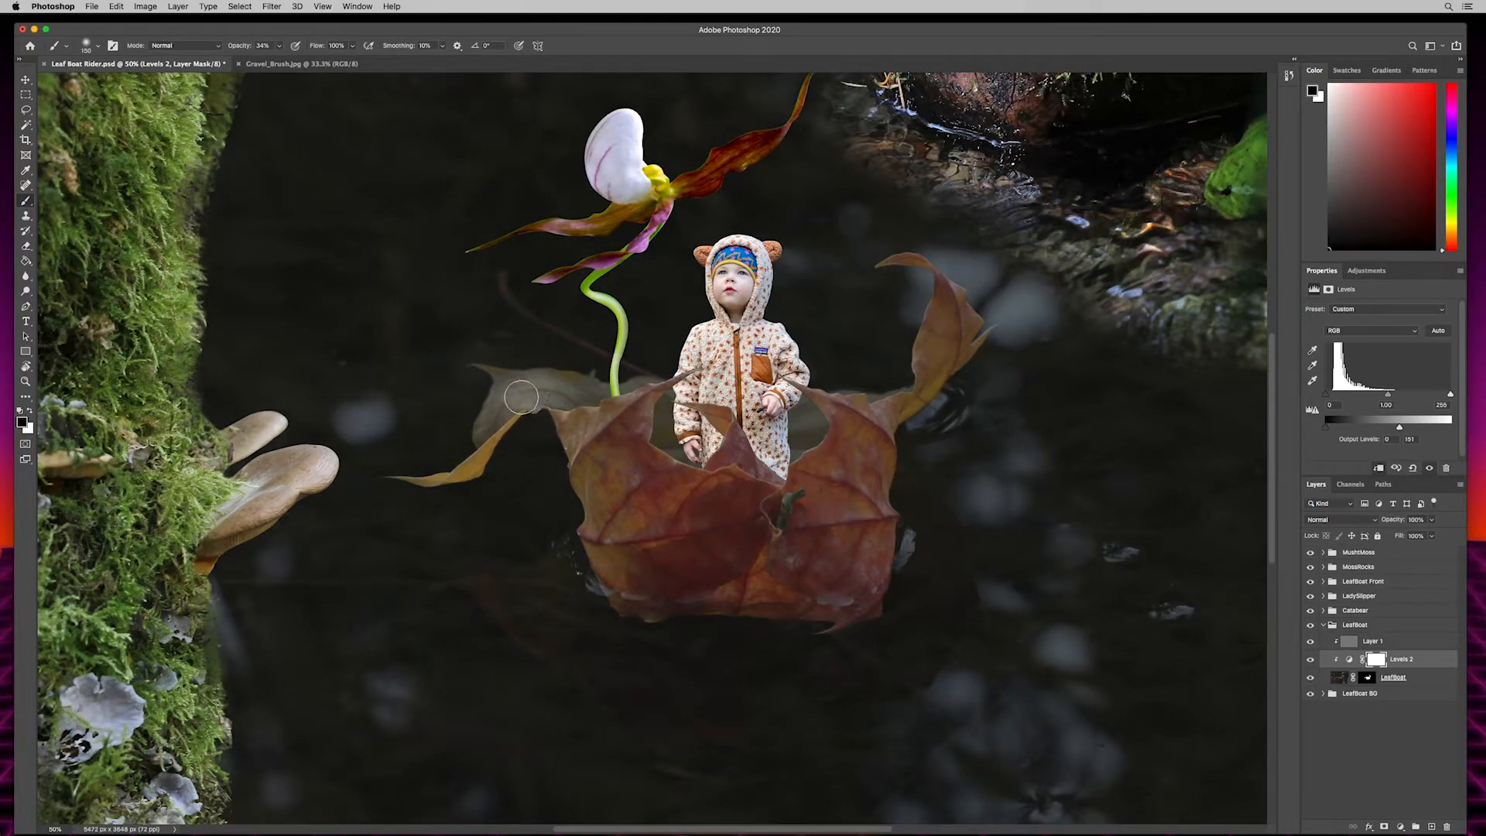
mouse_move(510, 395)
left_mouse_down()
mouse_move(559, 392)
mouse_move(519, 393)
mouse_move(496, 414)
mouse_move(493, 380)
mouse_move(549, 390)
mouse_move(539, 419)
left_mouse_up()
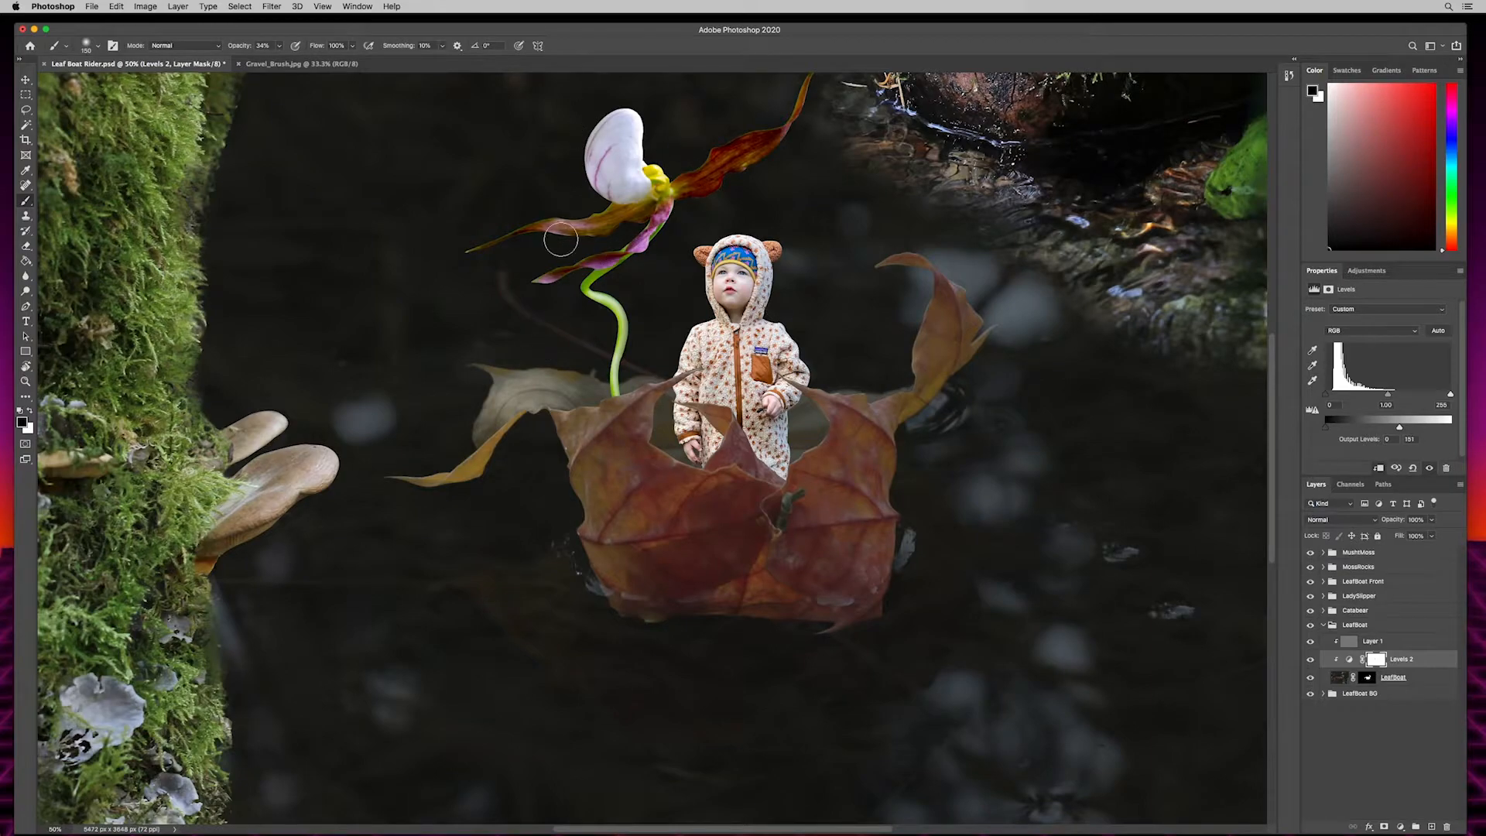
left_click_drag(701, 508, 654, 609)
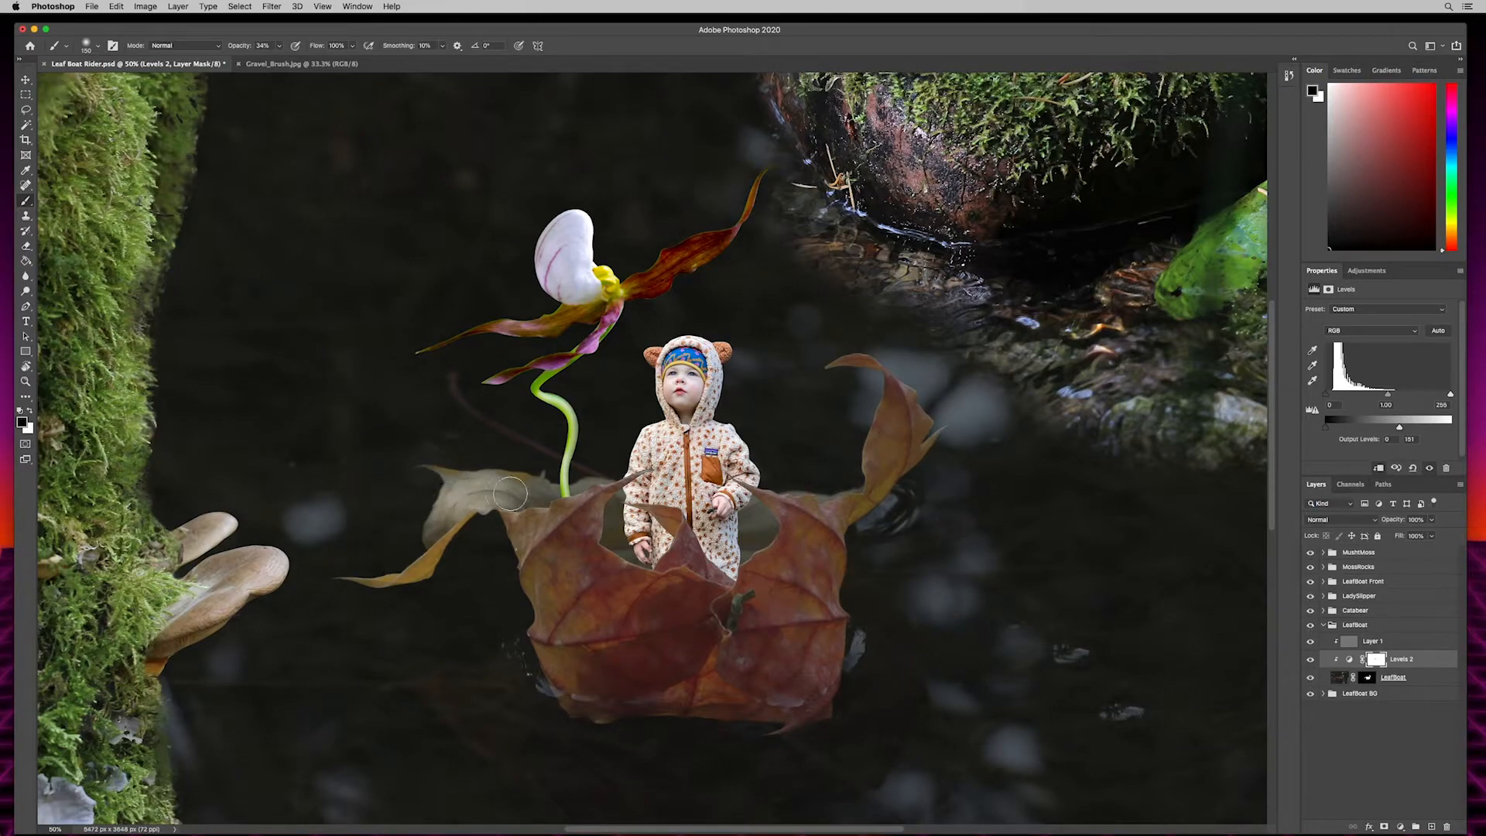
- Dodge the midtones of the leaf boat's pale back tip at 50% exposure on the LeafBoat group's gray Overlay layer
left_click(1358, 647)
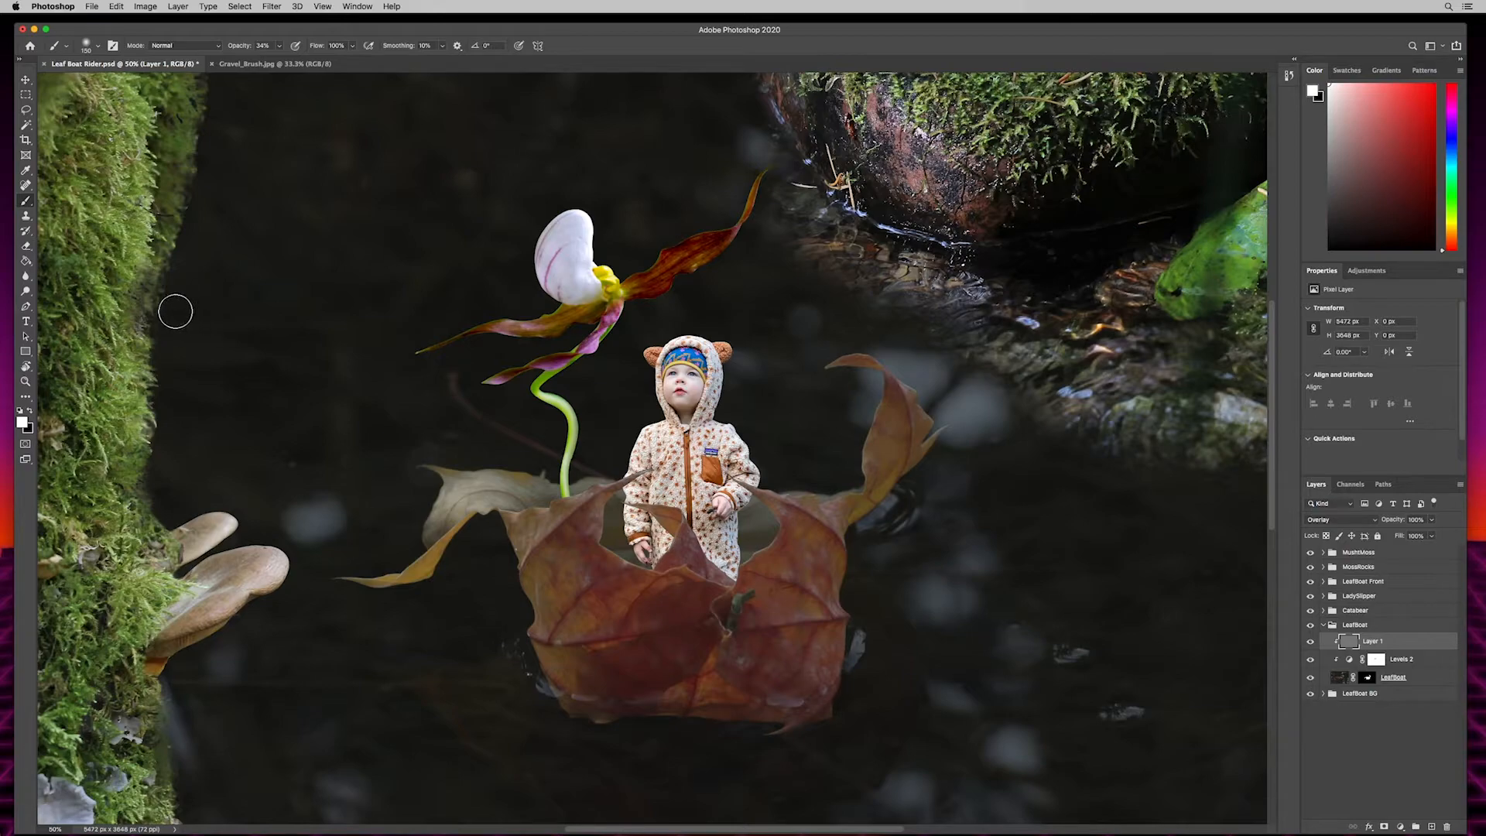
left_click(26, 292)
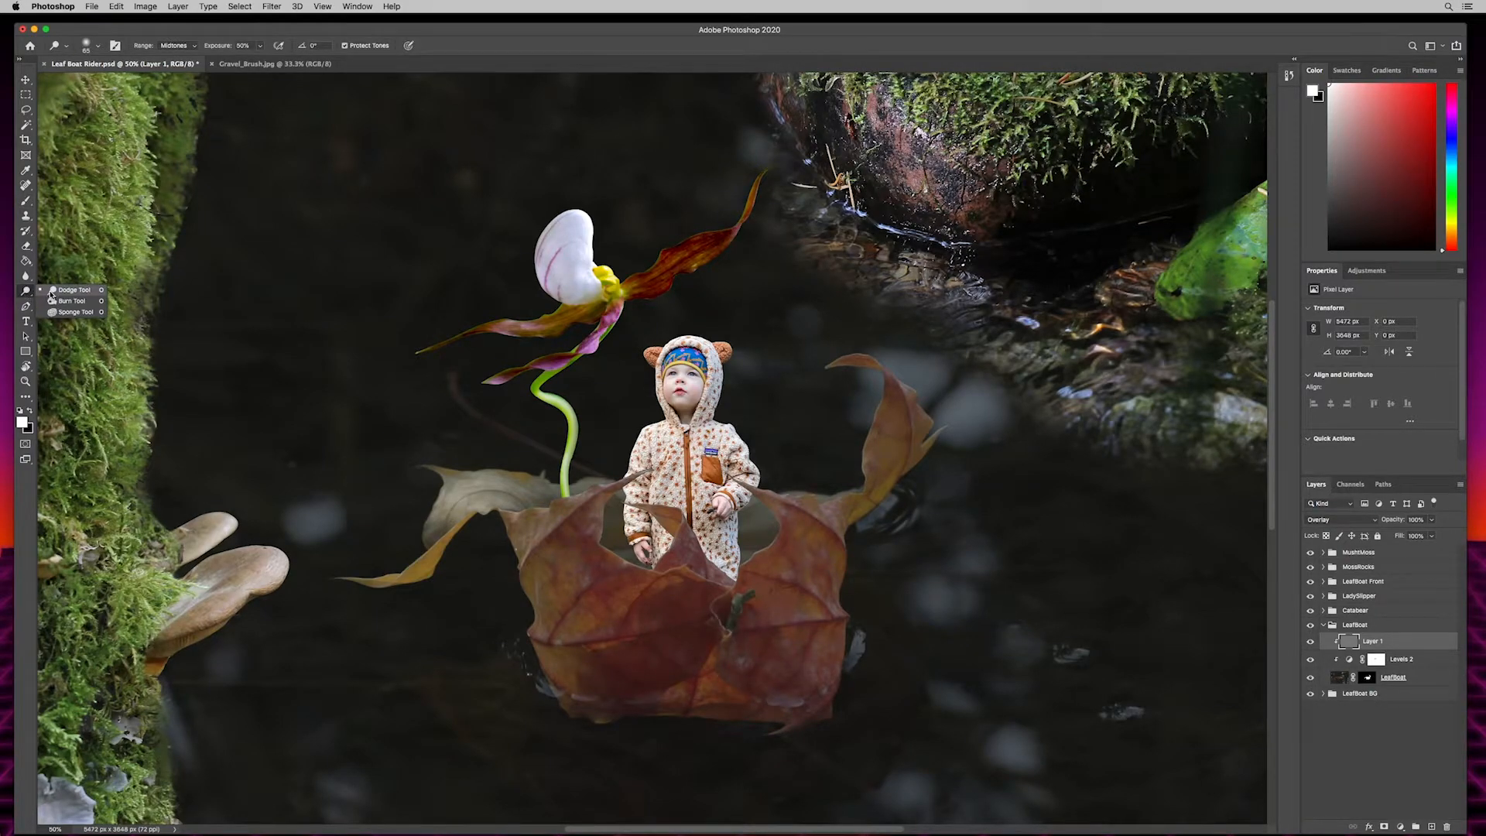
left_click(27, 295)
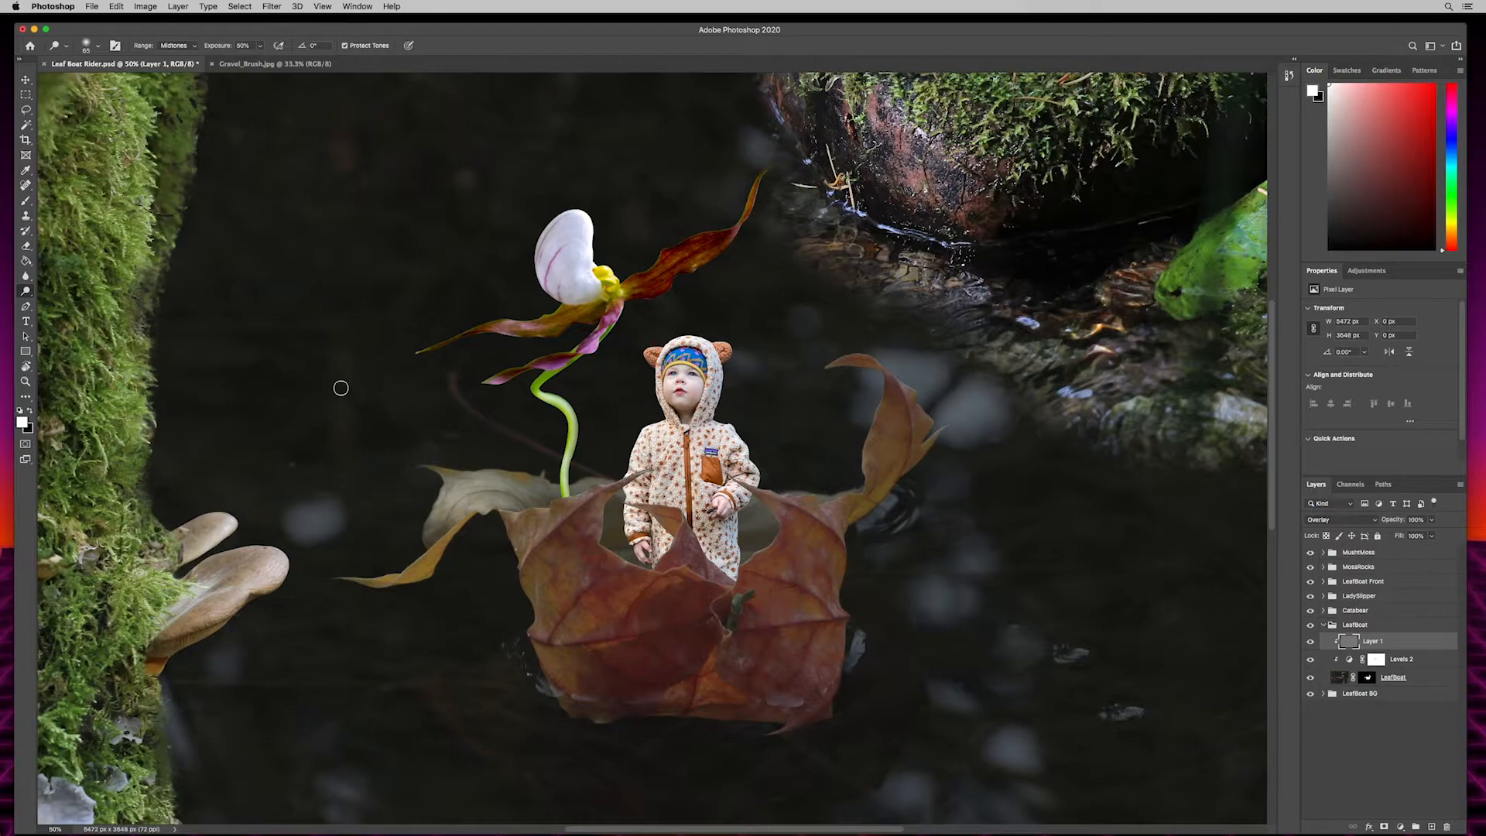
key("shift+o")
key("shift+o")
key("shift+o")
key("shift+o")
key("shift+o")
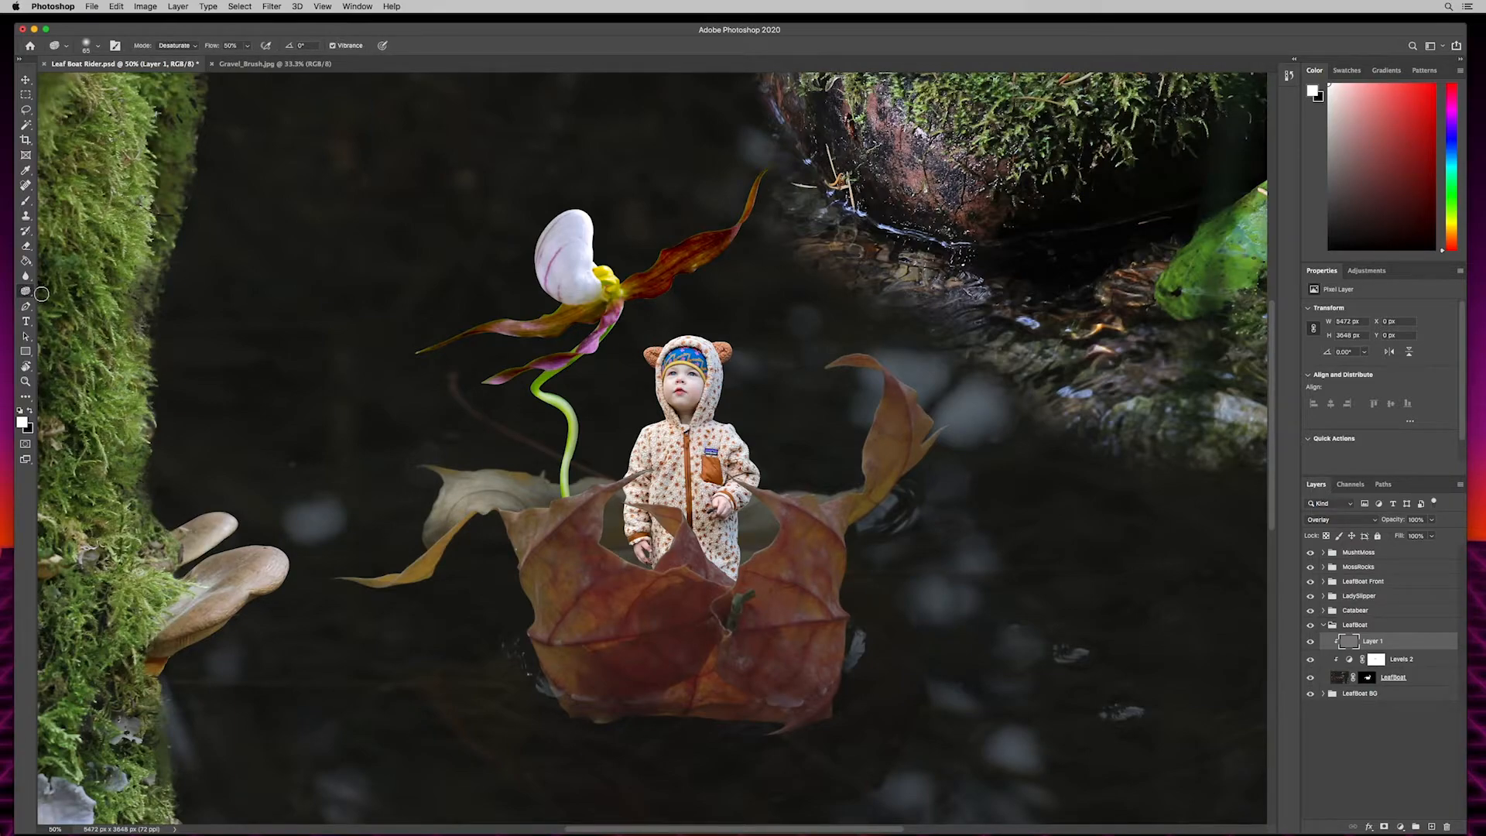
key("shift+o")
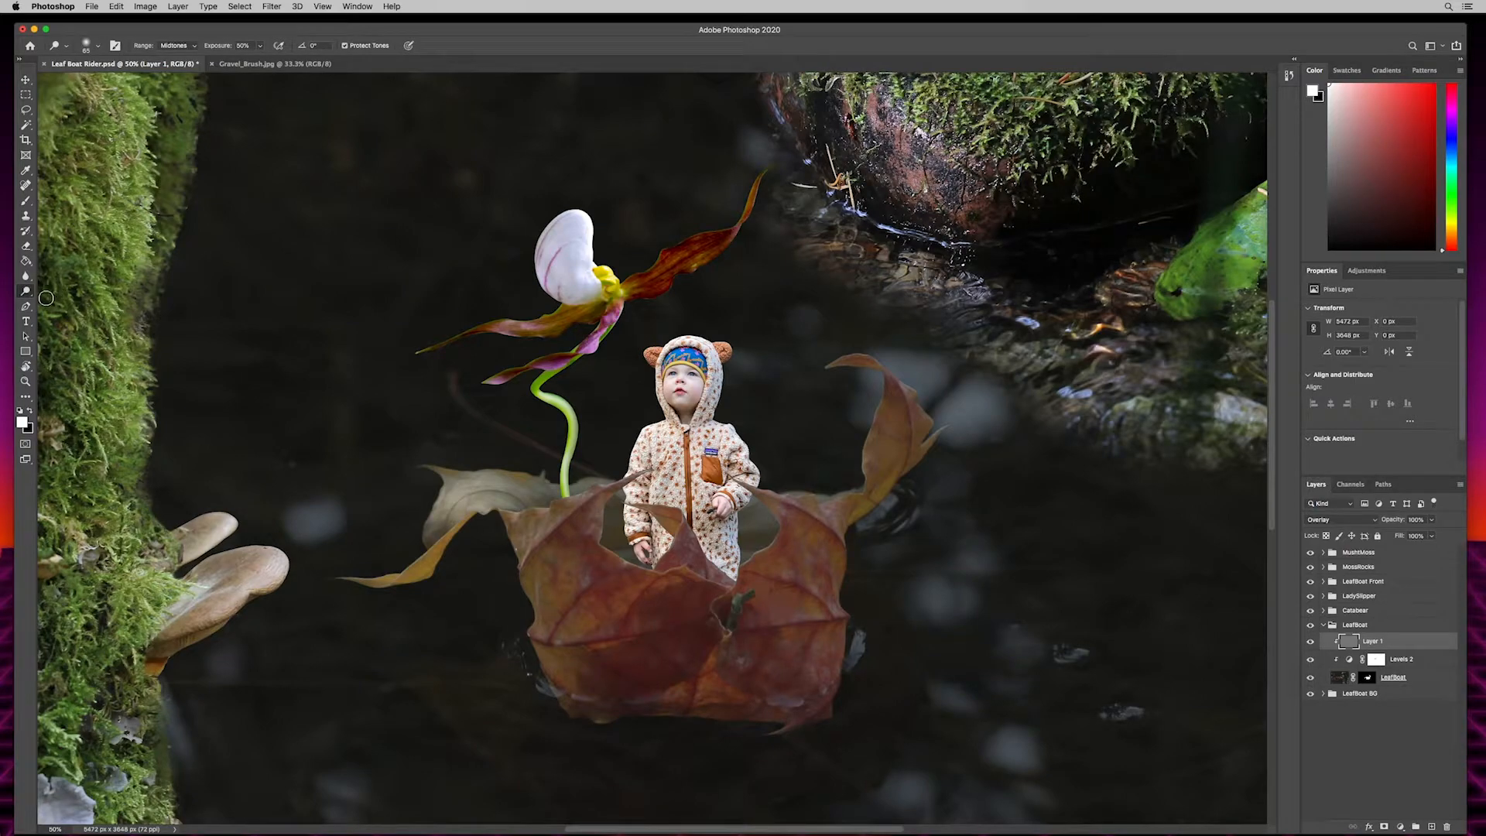
key("shift+o")
key("shift+o")
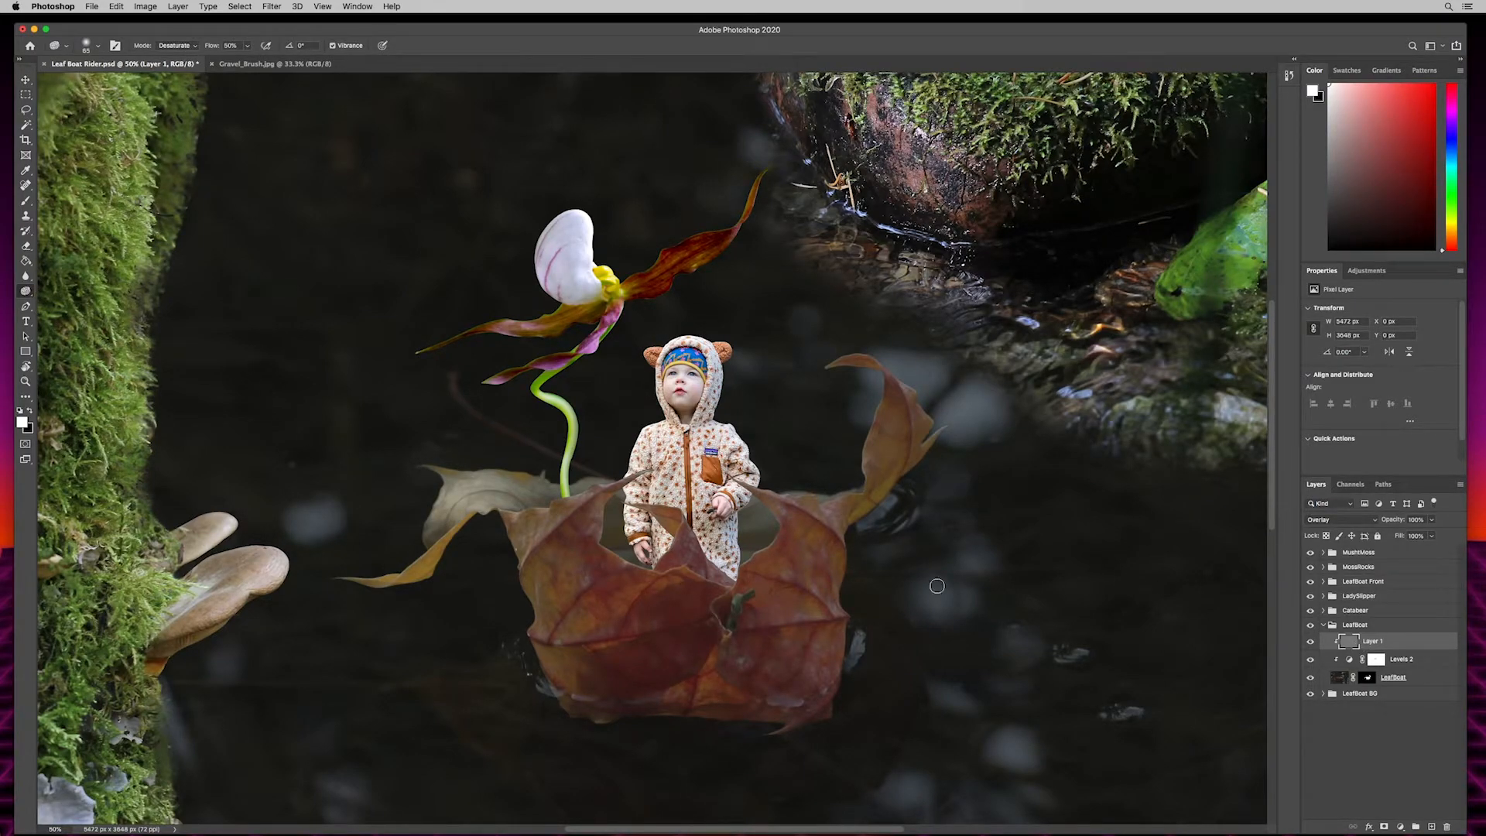
key("shift+o")
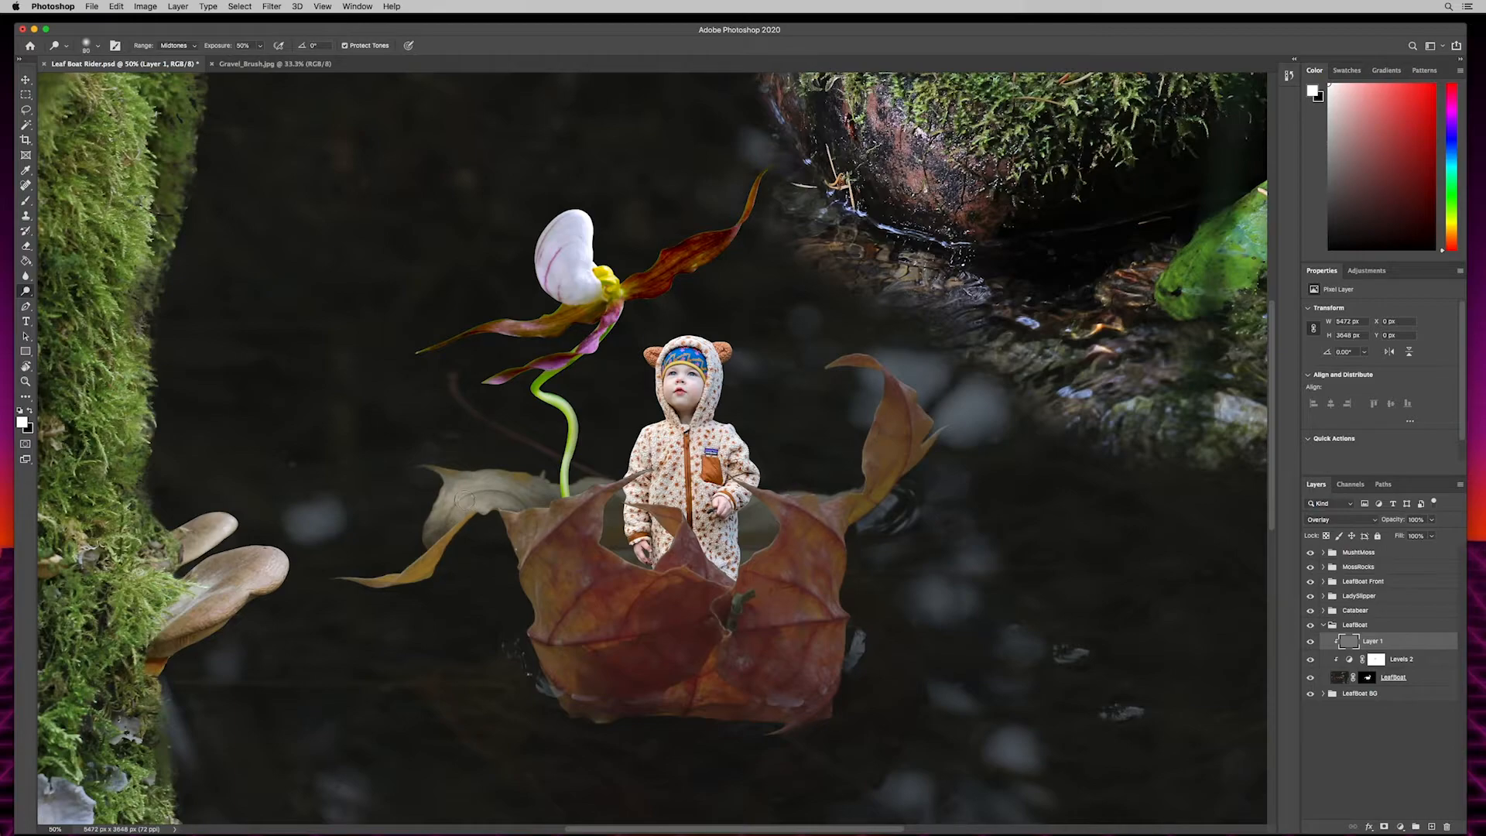
mouse_move(508, 492)
left_mouse_down()
mouse_move(452, 486)
mouse_move(495, 483)
mouse_move(456, 494)
mouse_move(446, 519)
mouse_move(511, 487)
mouse_move(425, 531)
mouse_move(441, 480)
mouse_move(495, 478)
left_mouse_up()
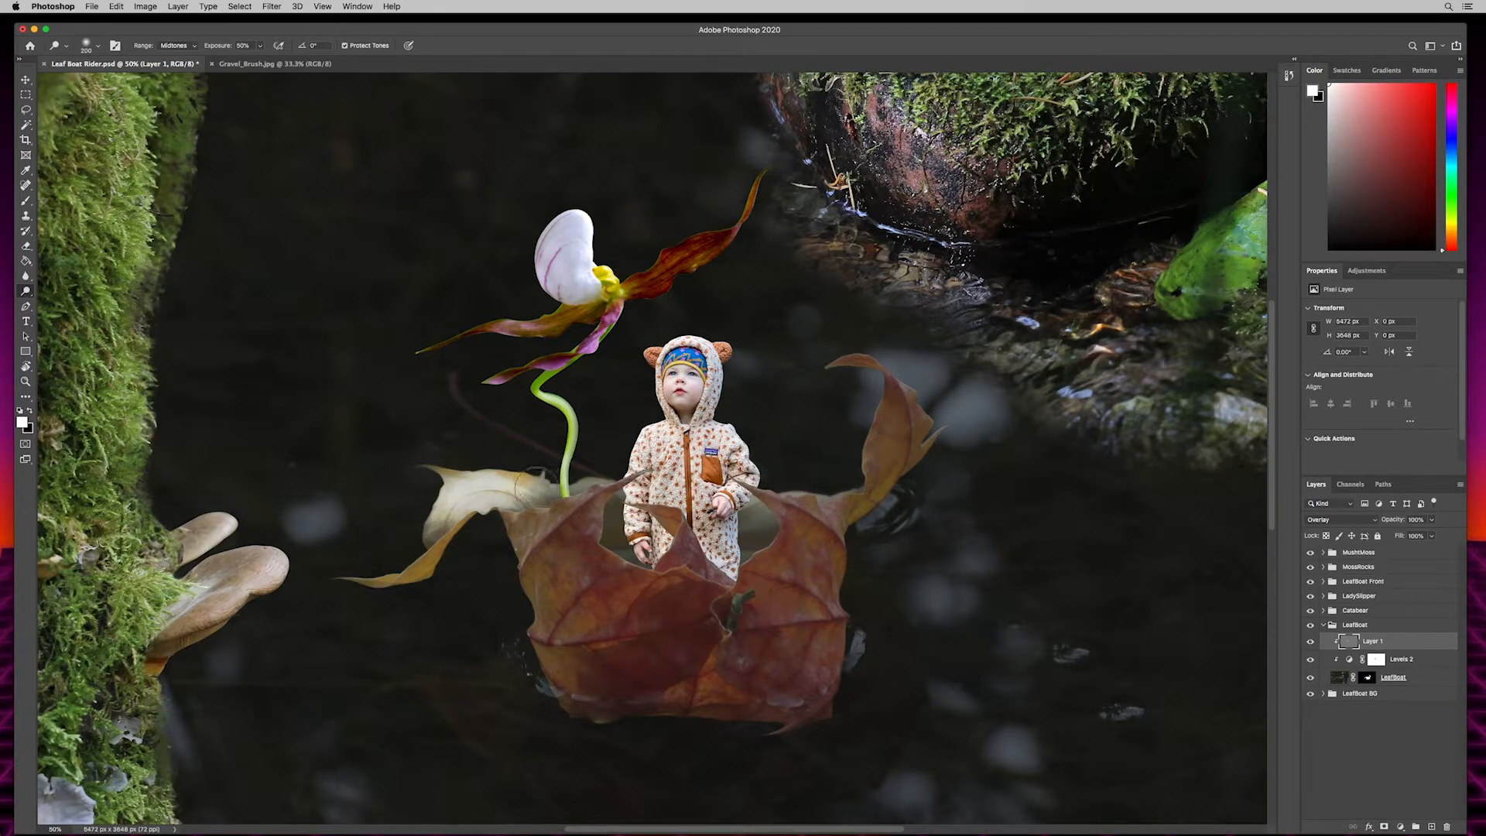
- Darken the child by lowering the white output level of the clipped Levels adjustment in the child's group to about 150
left_click(1326, 626)
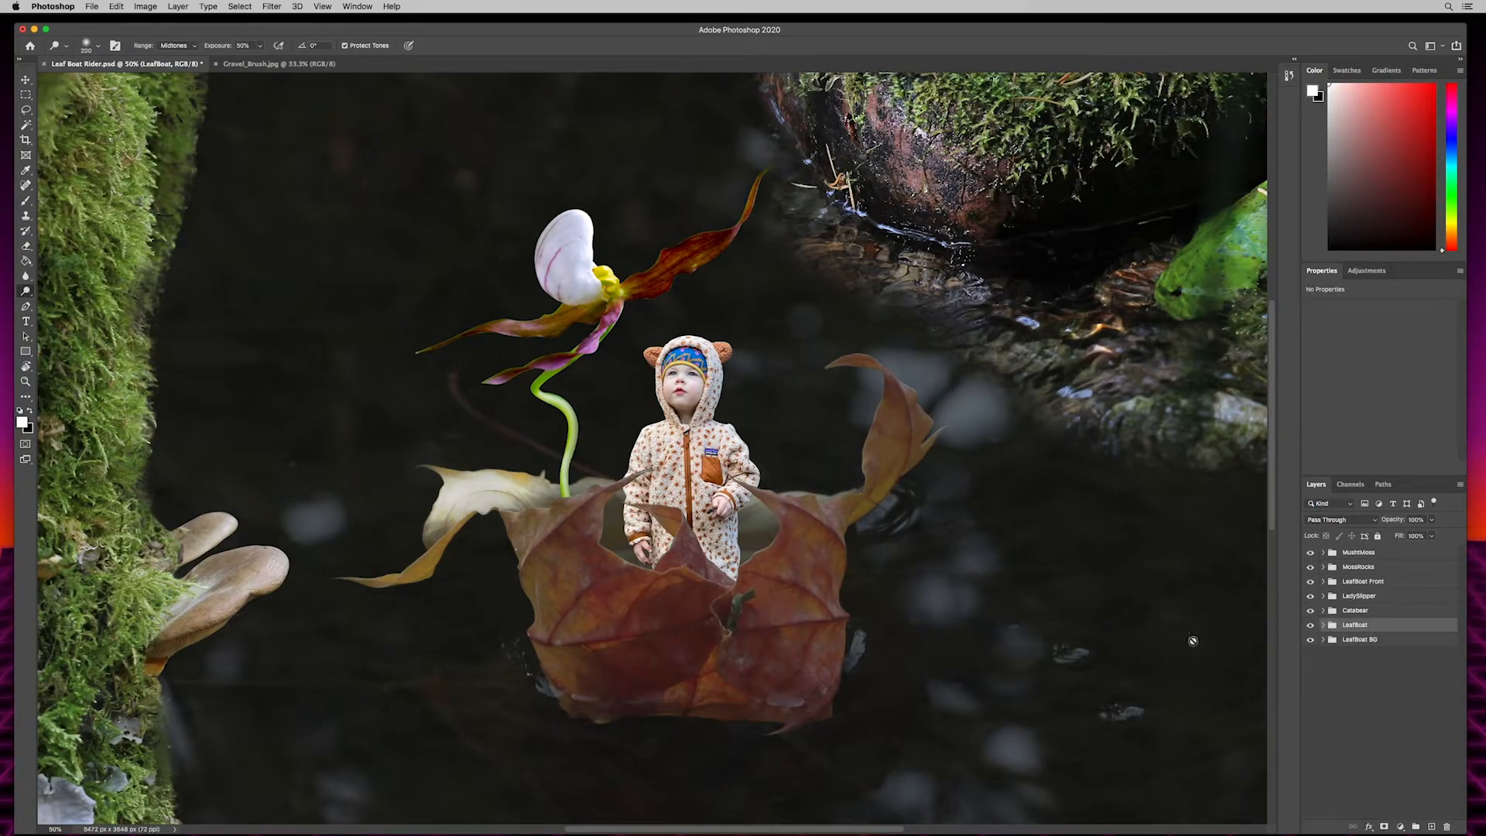
left_click(1377, 611)
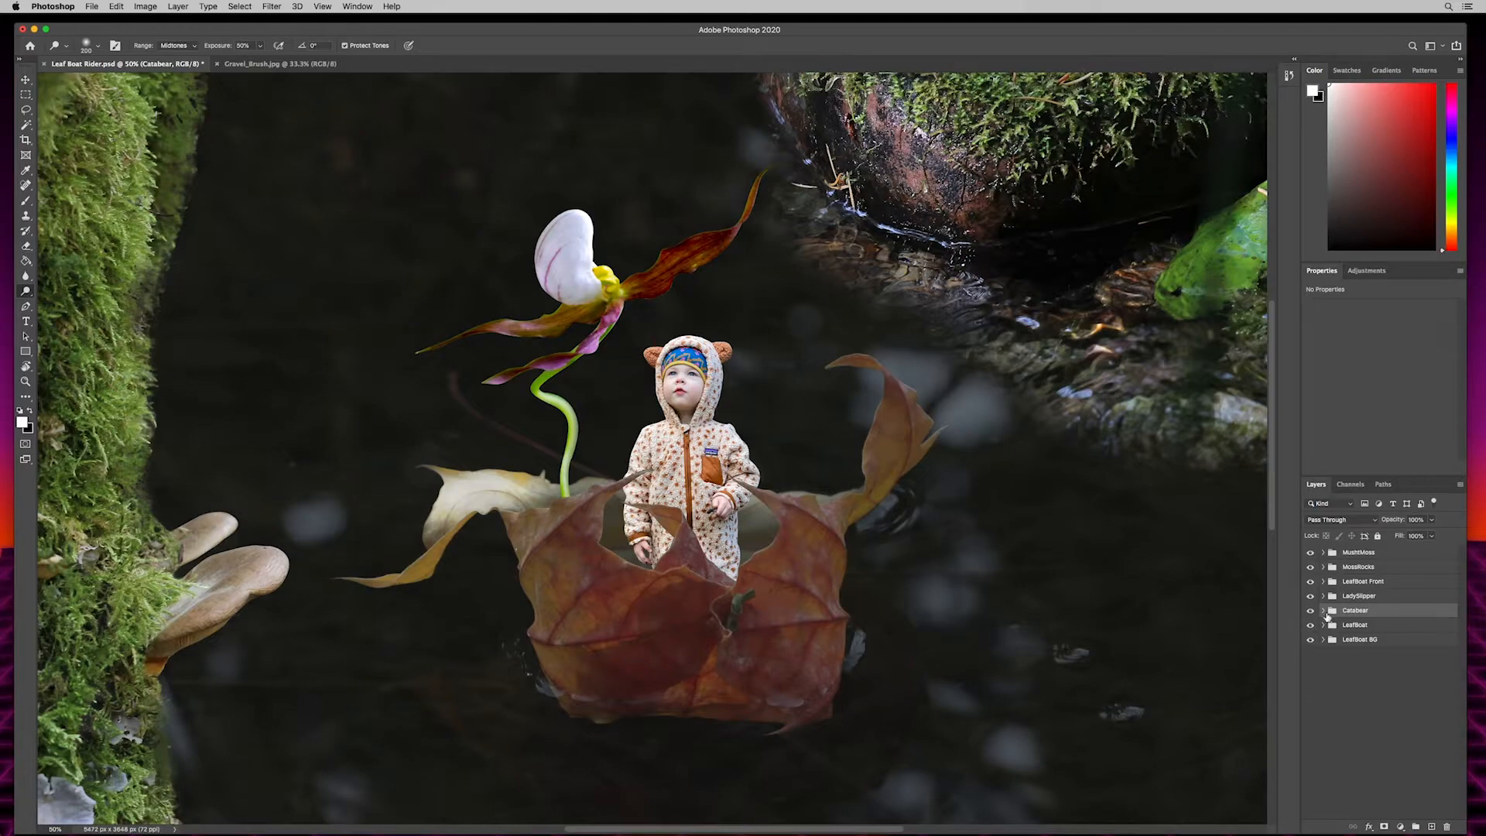
left_click(1324, 610)
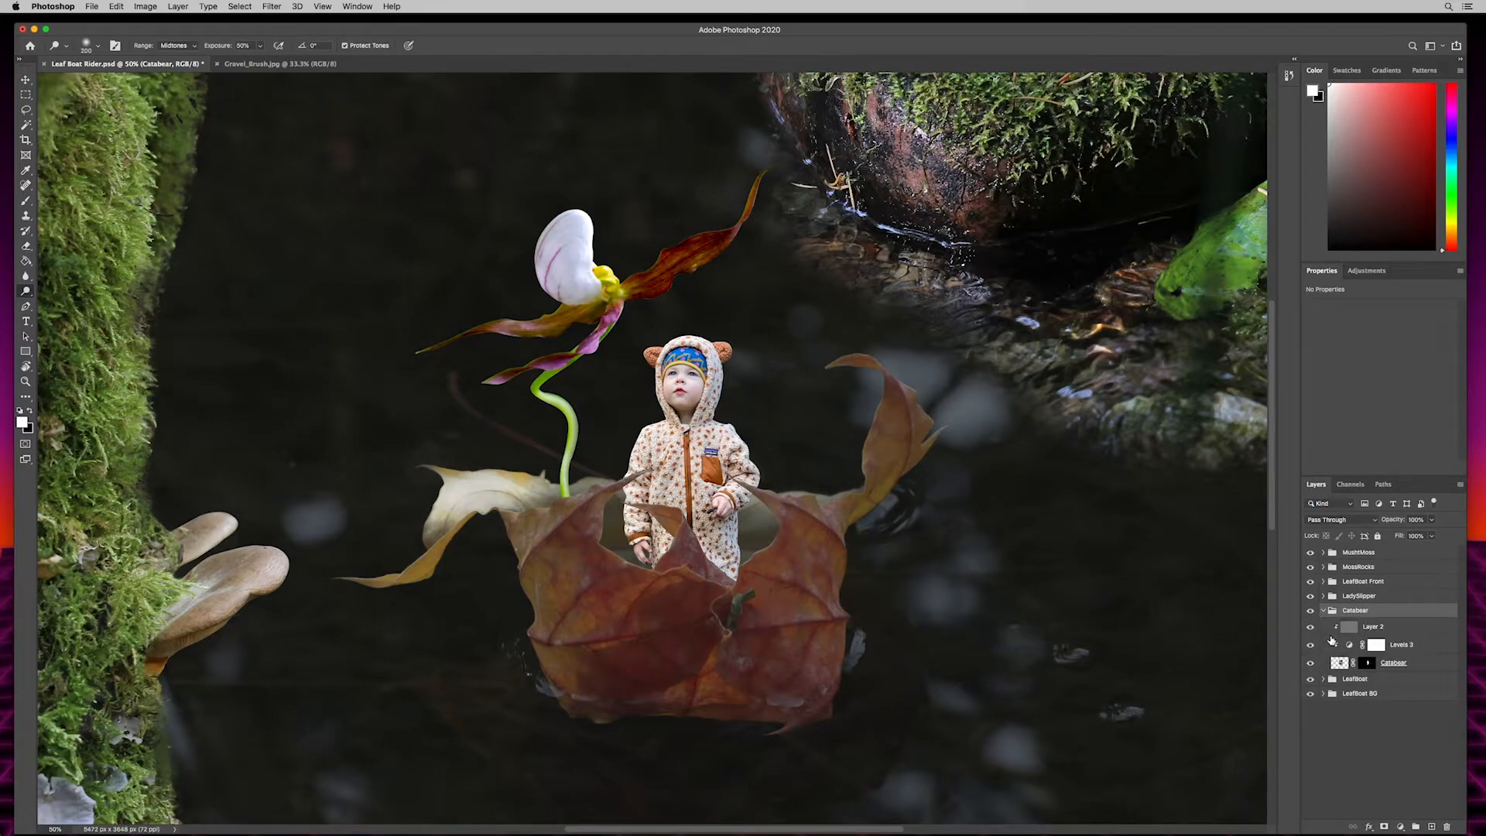
left_click(1416, 647)
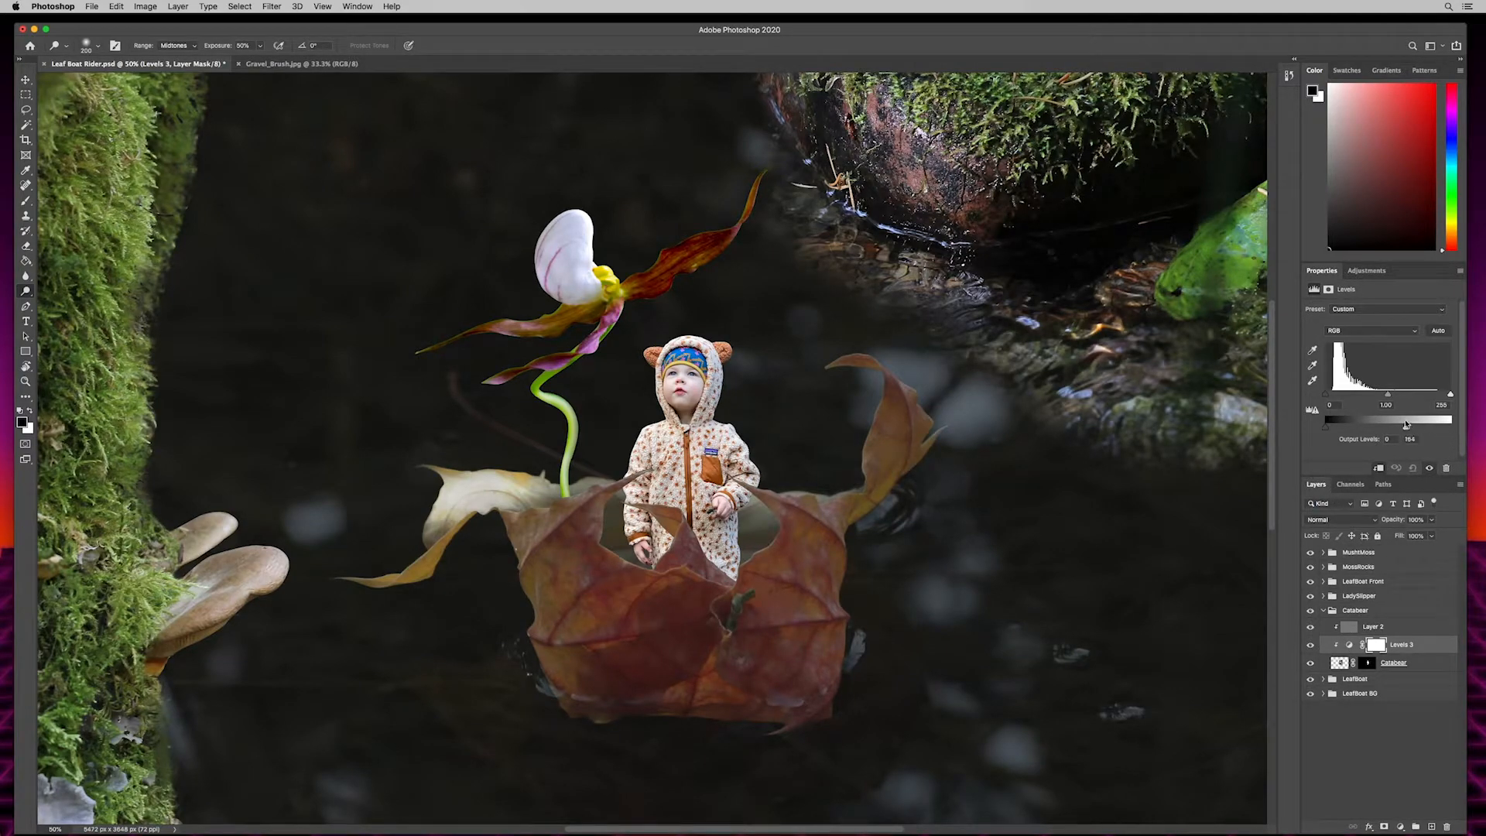
left_click_drag(1406, 424, 1405, 424)
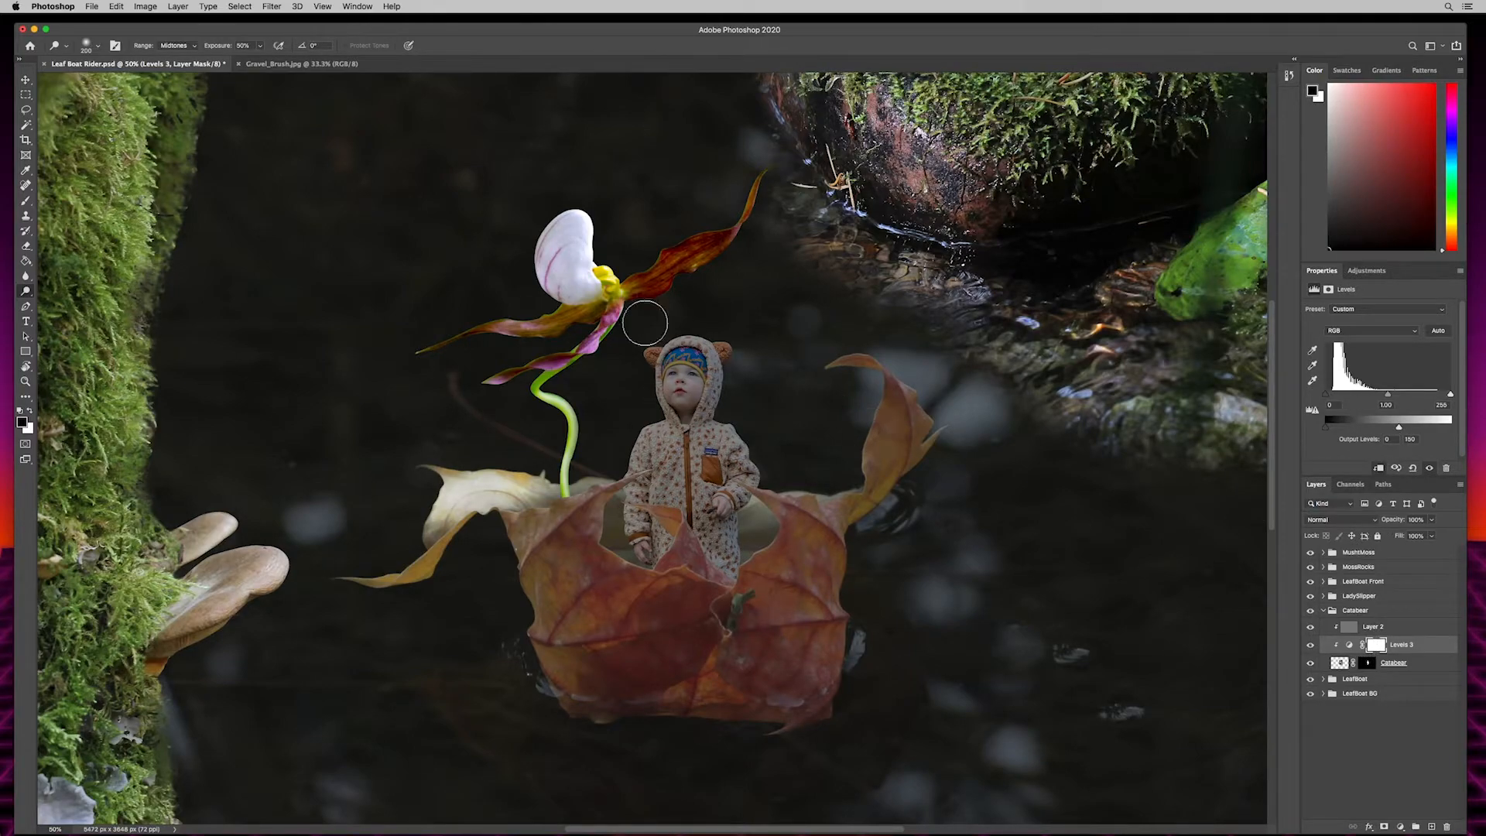
- Paint black with a resized 24% opacity brush on the child's Levels mask to lighten the sleeves and hands
key("b")
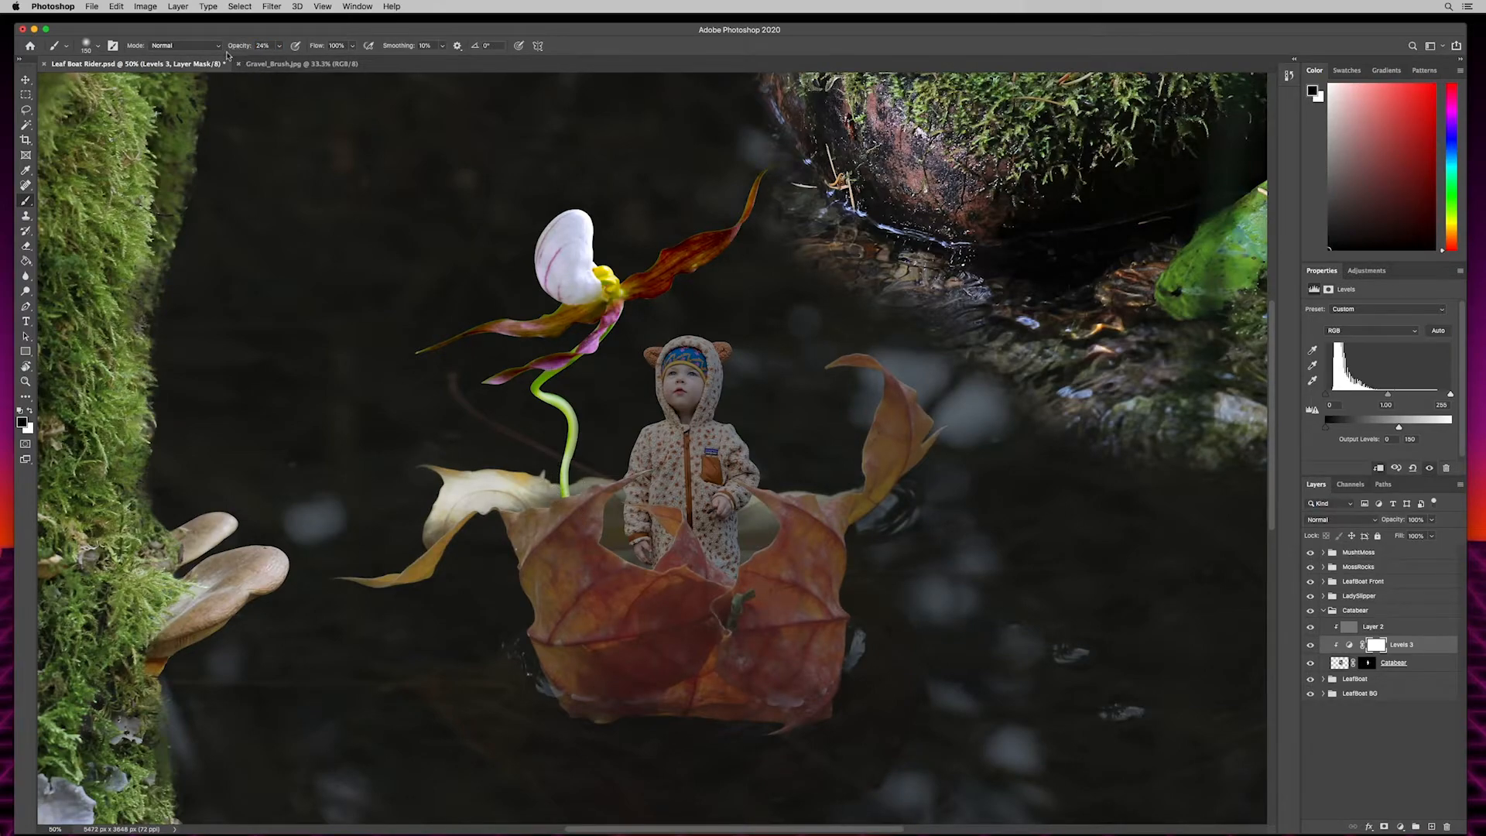
key("bracketright")
key("bracketright")
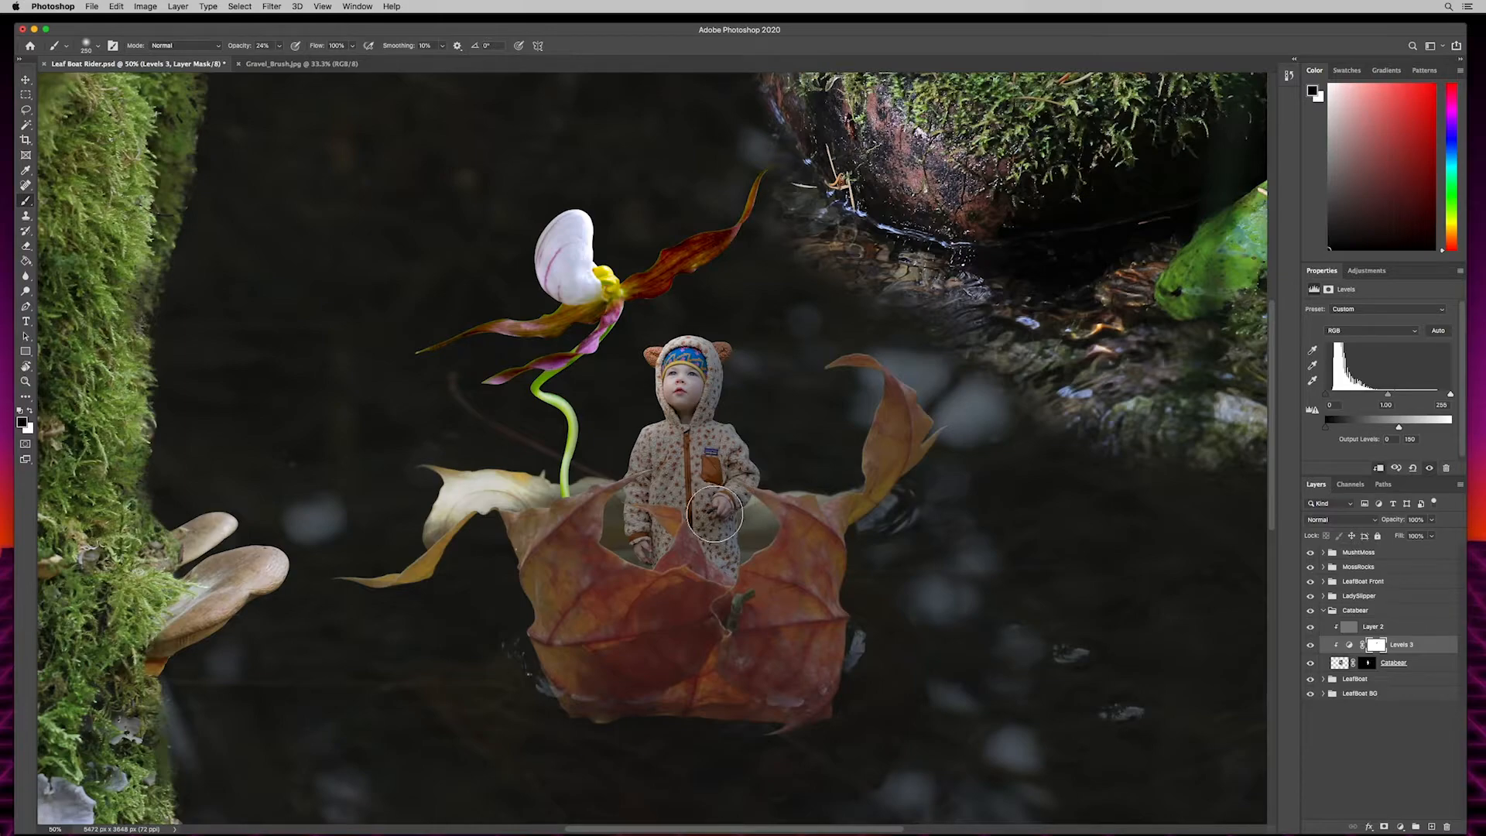
key("bracketleft")
key("bracketleft")
key("bracketleft")
key("bracketleft")
key("super+plus")
key("super+plus")
scroll(627, 333, "down", 3)
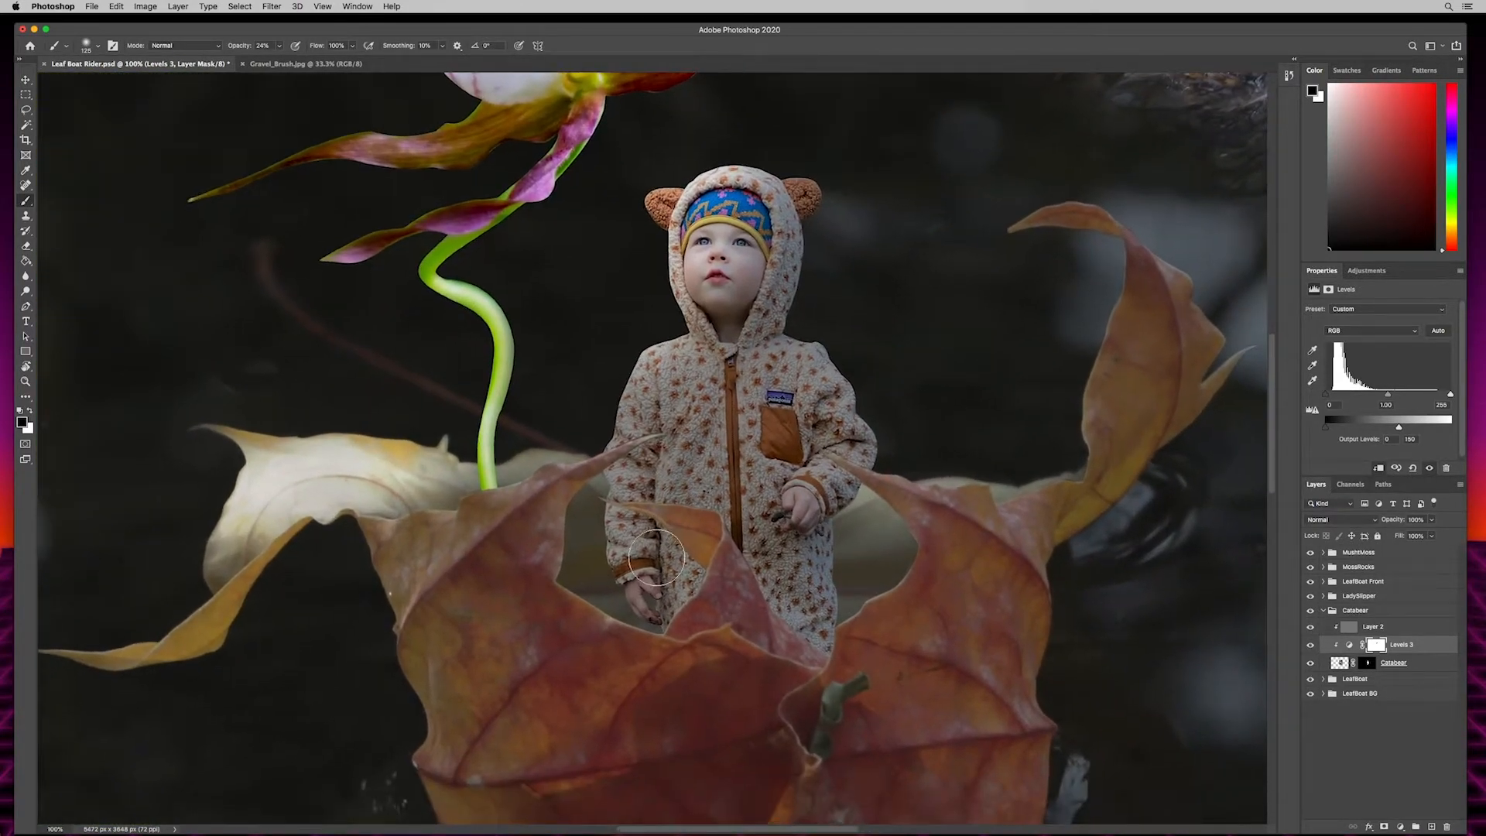
mouse_move(634, 366)
left_mouse_down()
mouse_move(630, 414)
mouse_move(660, 366)
mouse_move(661, 411)
mouse_move(644, 410)
mouse_move(609, 471)
mouse_move(631, 581)
left_mouse_up()
left_click_drag(821, 509, 796, 489)
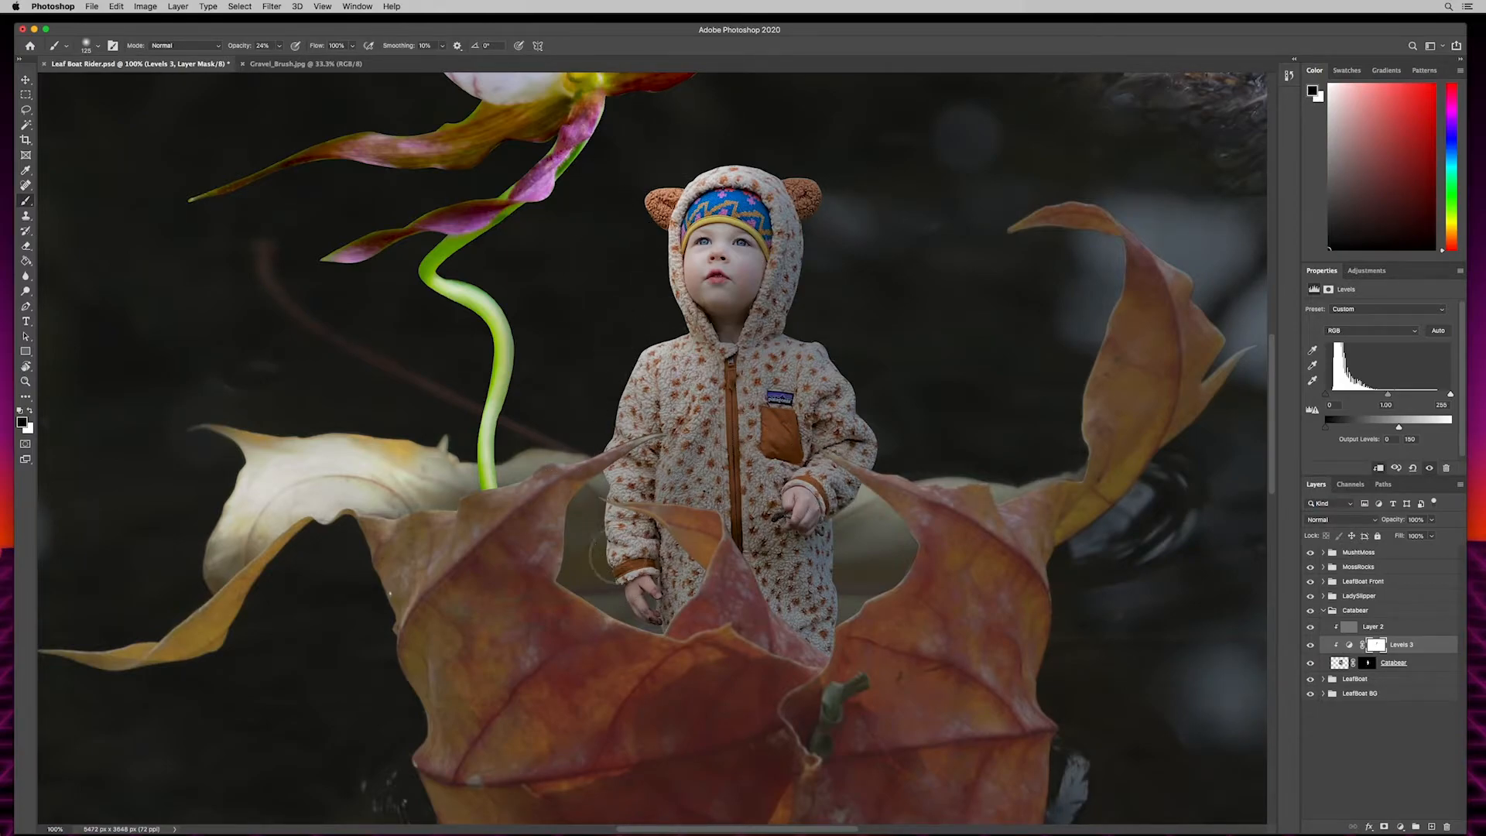
- Dodge at 27% exposure and burn at 20% with a larger brush on the child's gray Overlay layer to refine highlights and shadows
left_click(1383, 626)
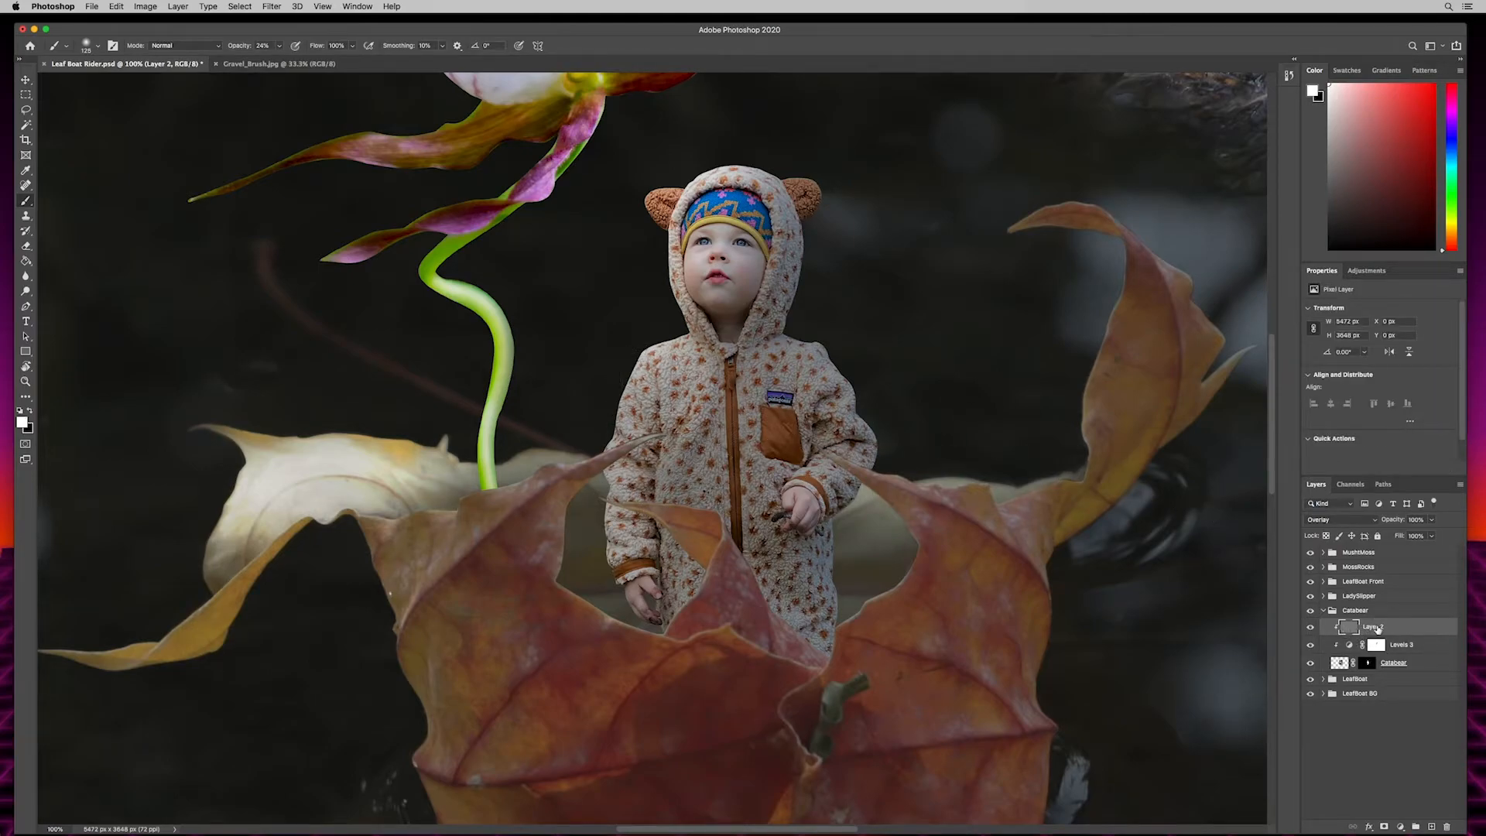
key("o")
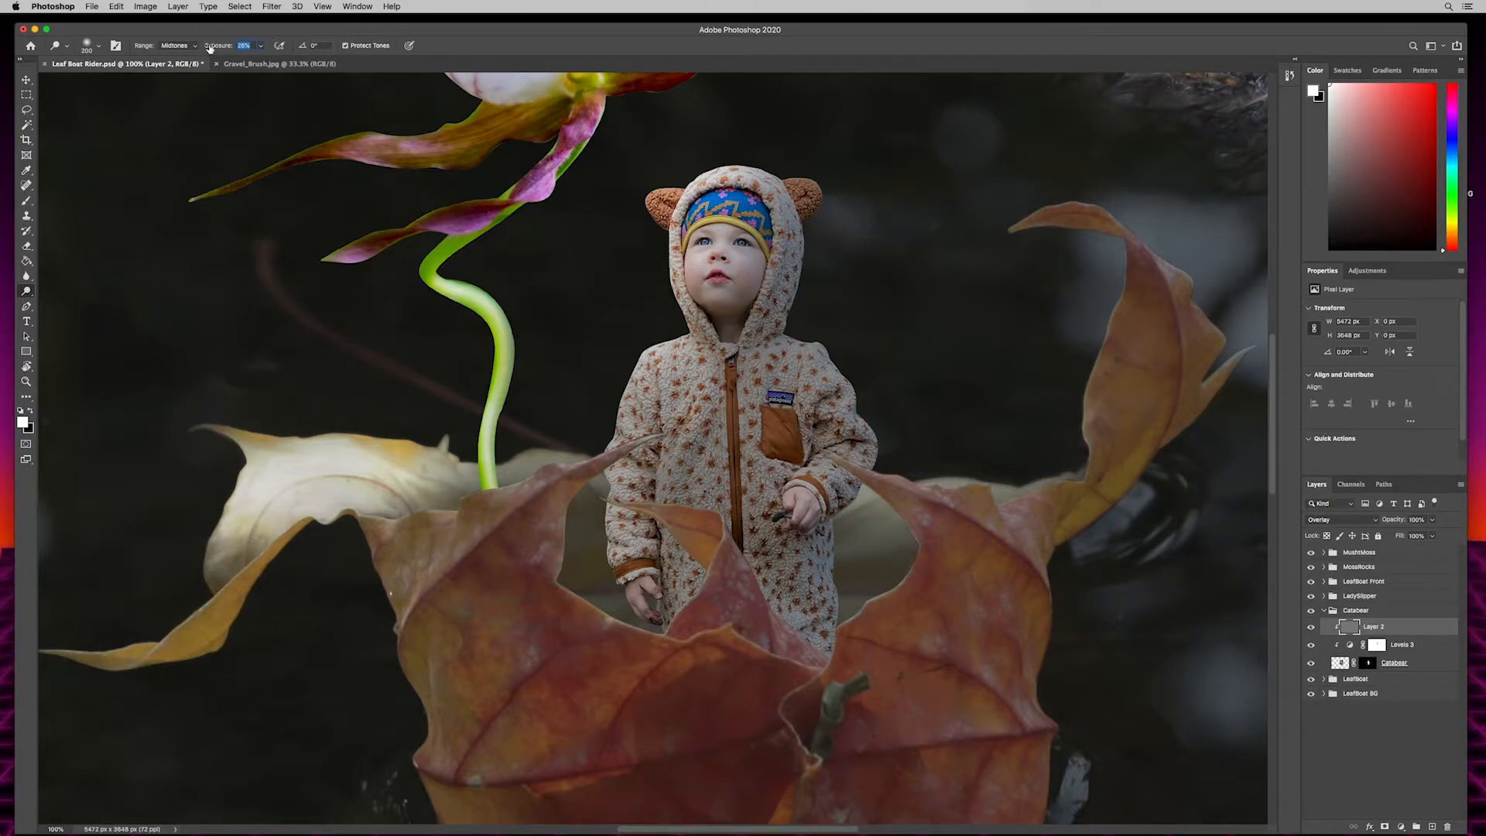
left_click_drag(209, 48, 205, 48)
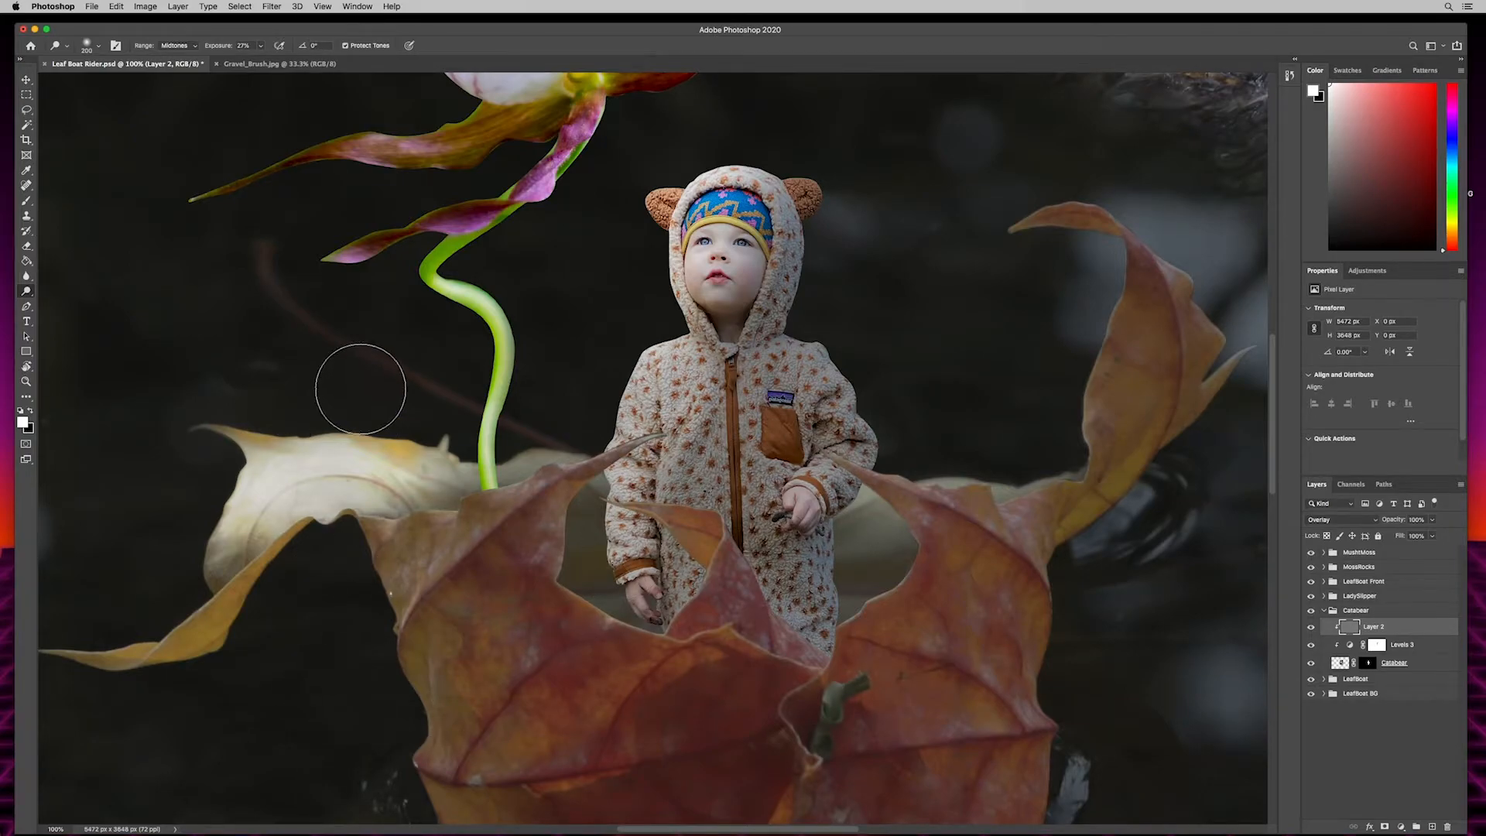
key("shift+o")
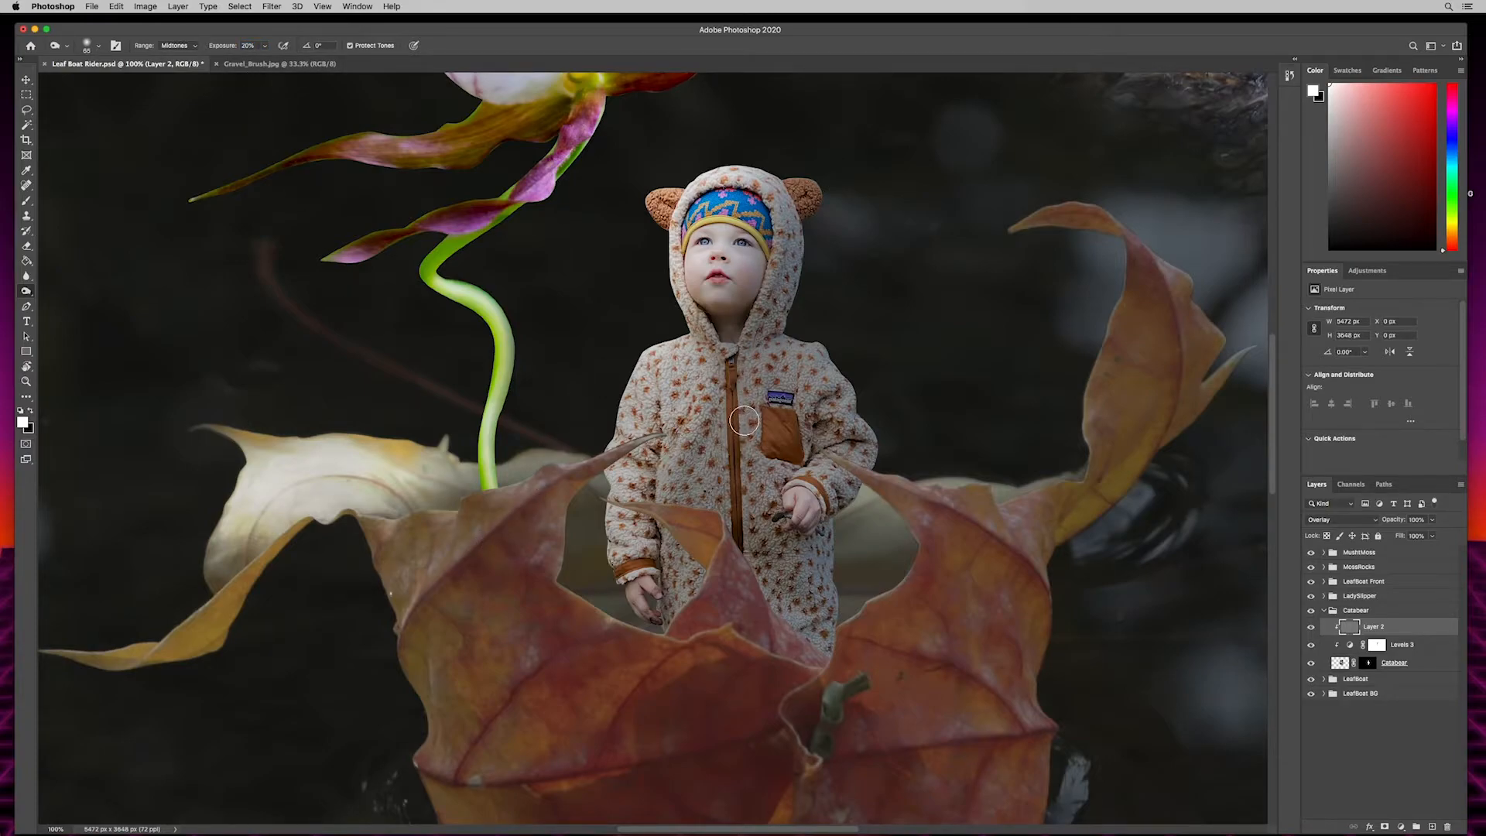
key("bracketright")
key("bracketright")
key("bracketright")
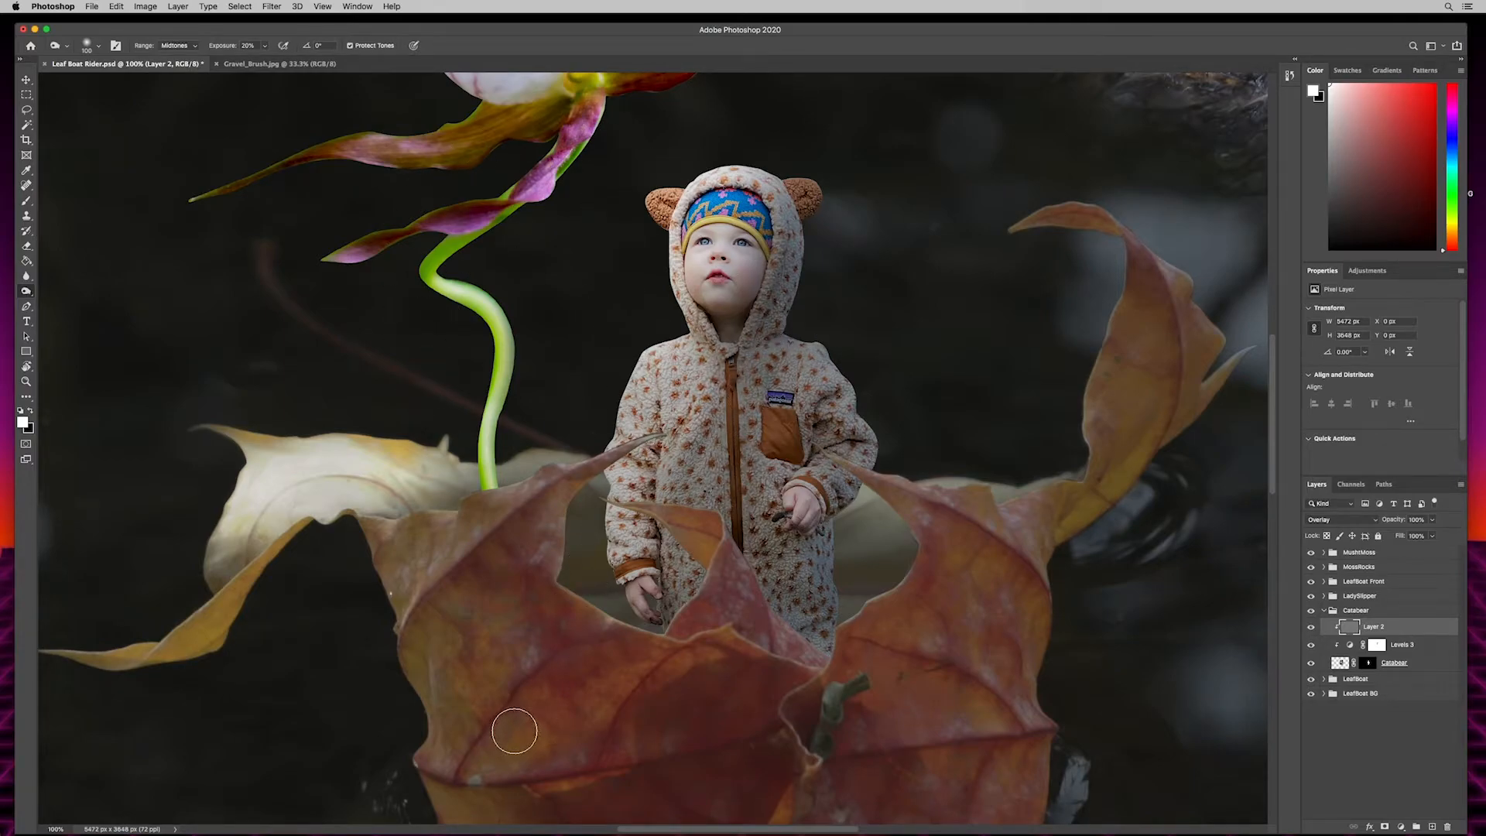
- Darken the lady slipper flower by lowering the white output level of its clipped Levels adjustment to 152
left_click(1325, 611)
left_click(1354, 598)
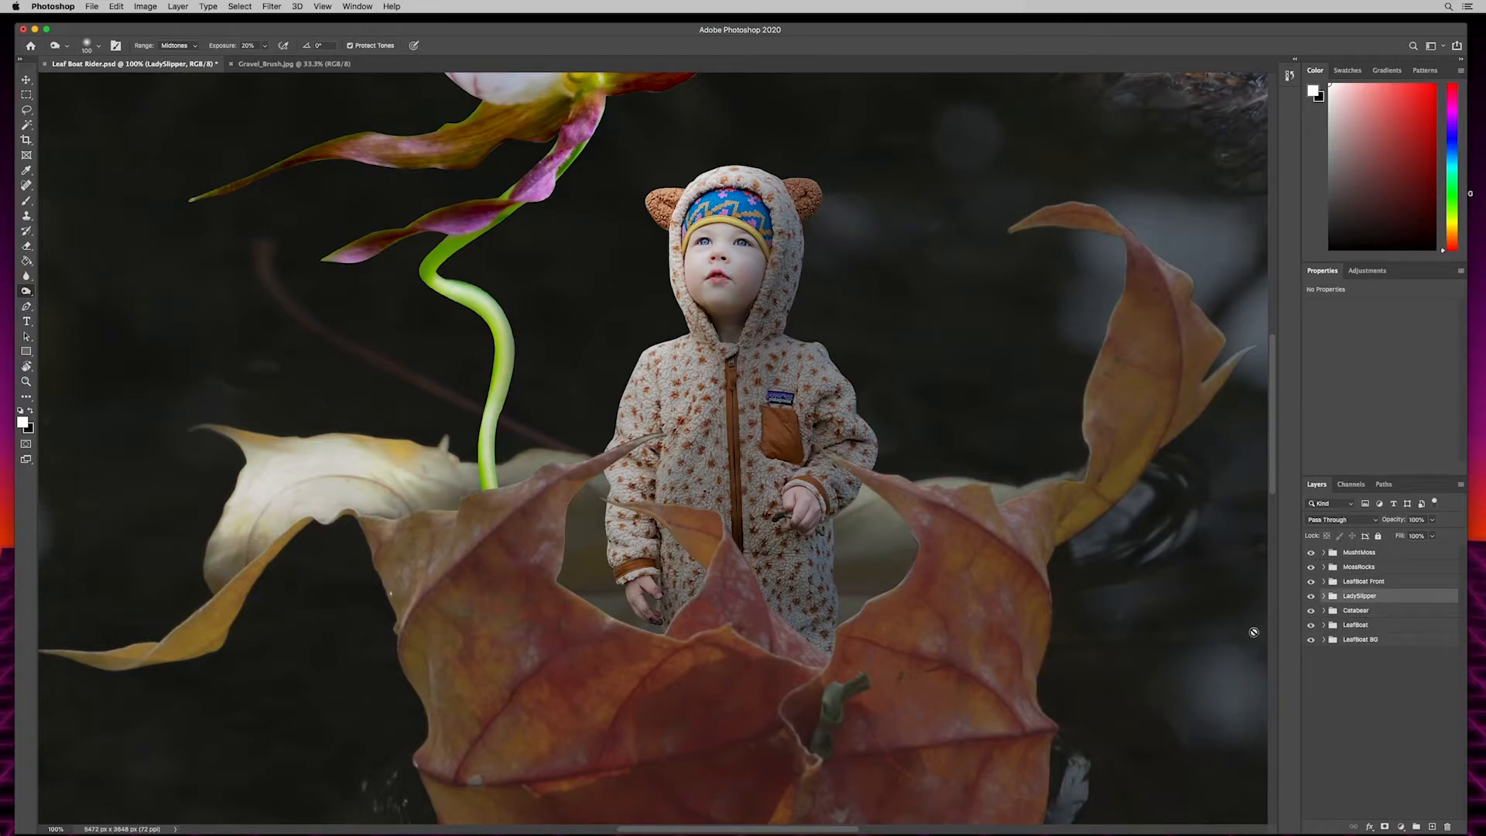
scroll(707, 223, "up", 5)
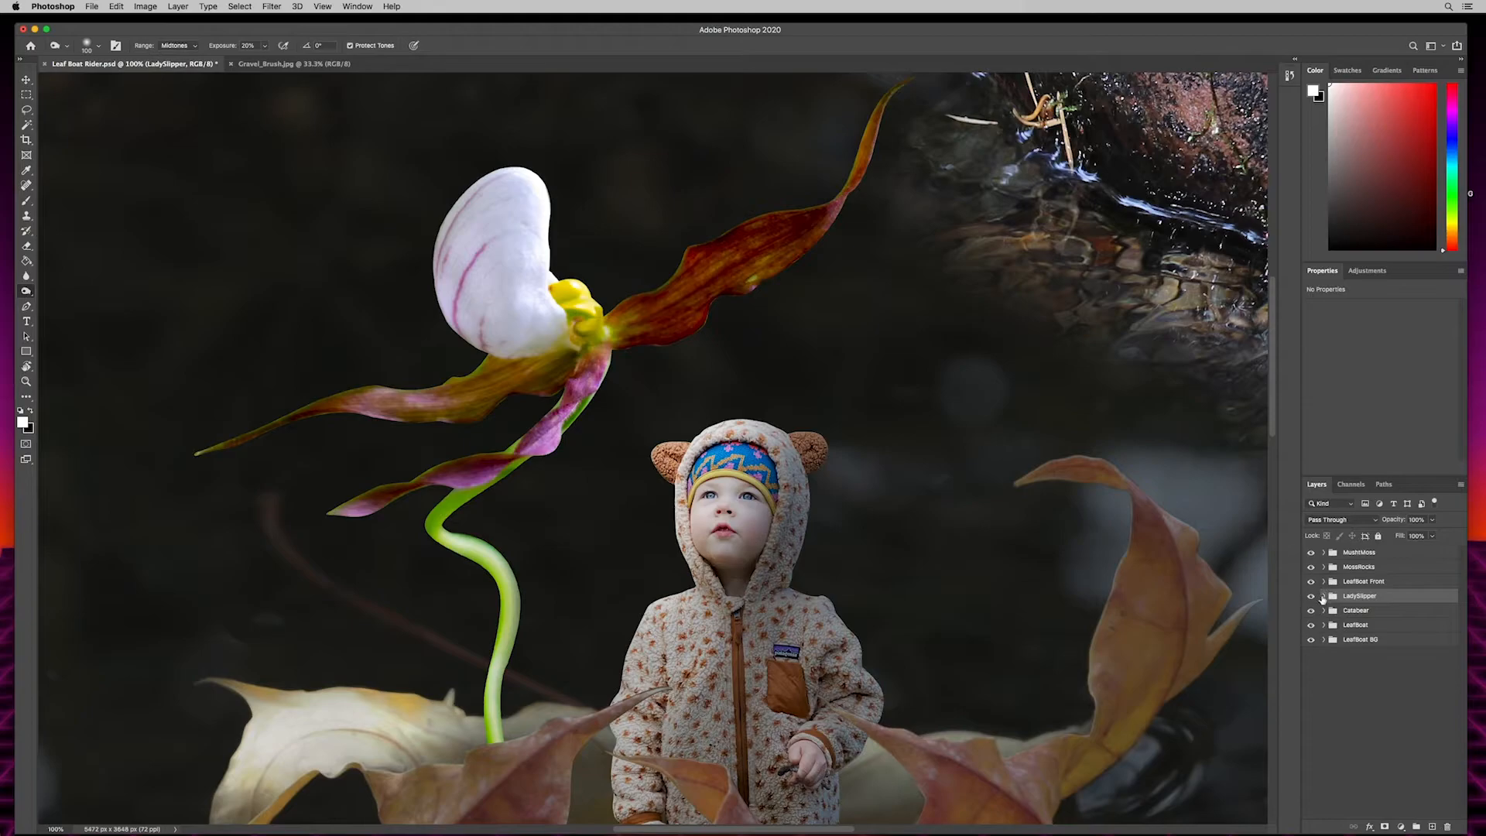
left_click(1325, 596)
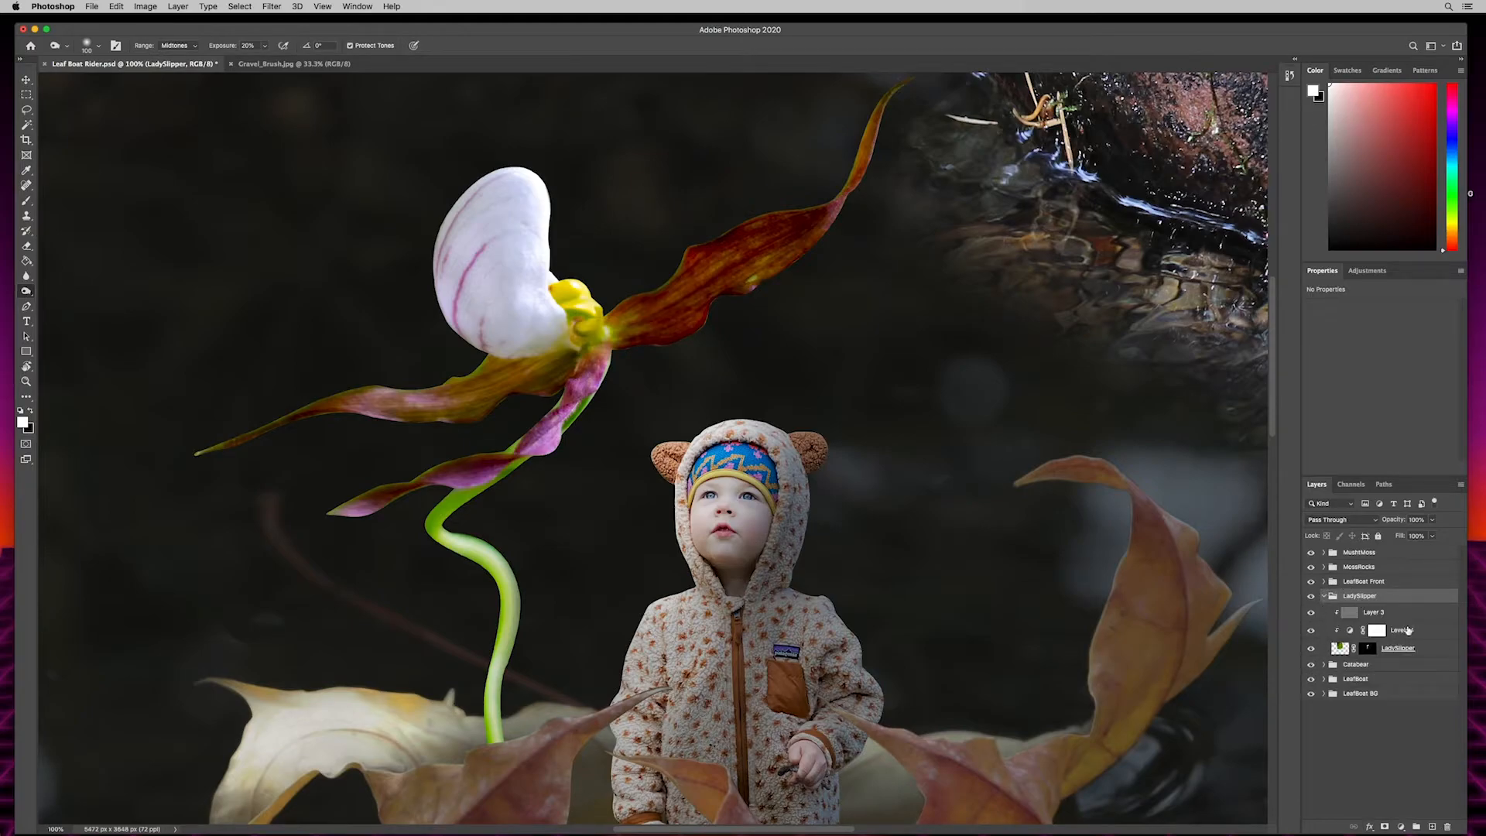
left_click(1407, 631)
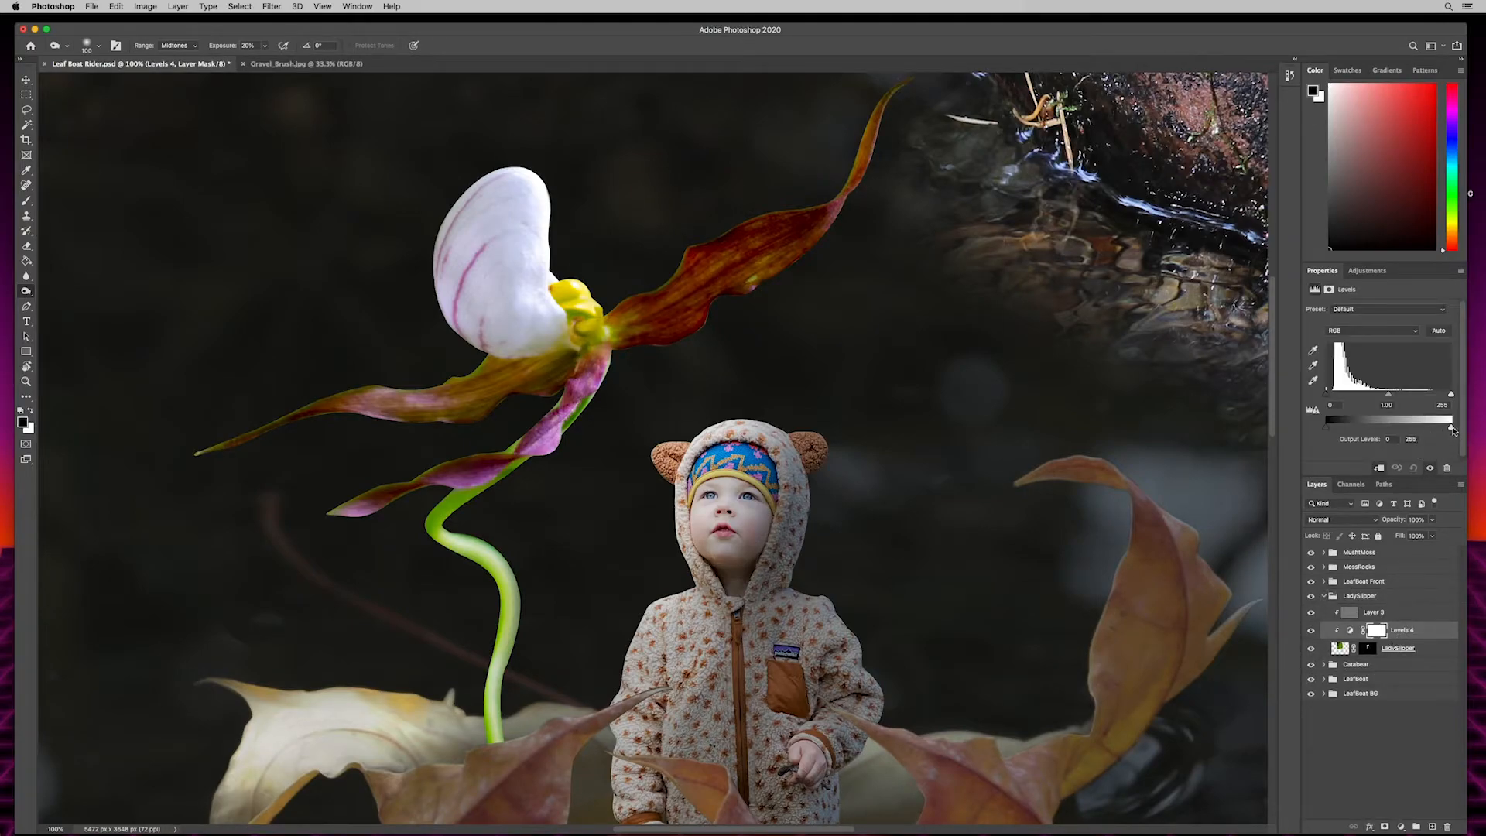
left_click_drag(1405, 427, 1403, 427)
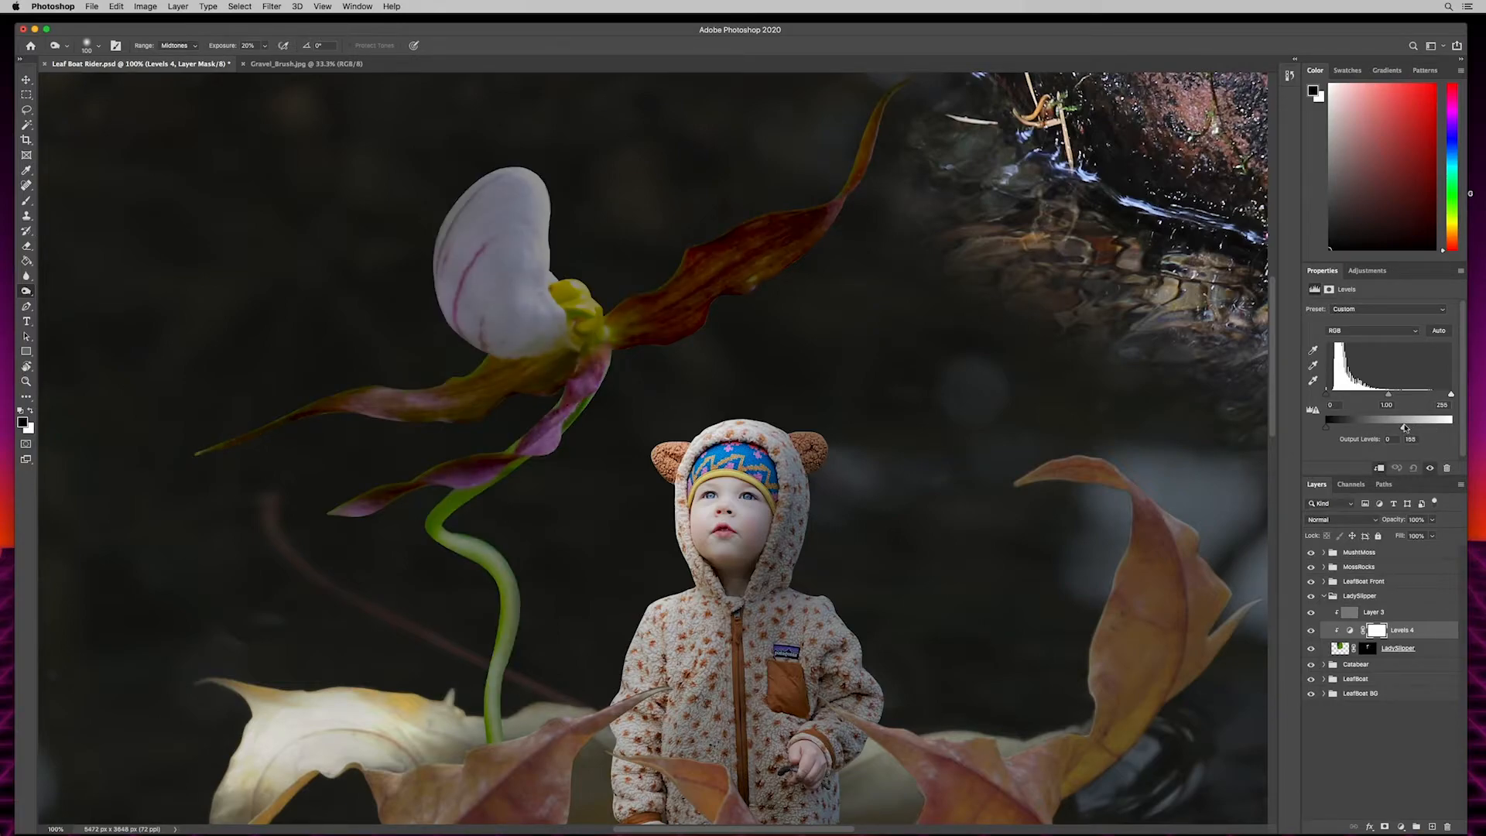
left_click_drag(1399, 426, 1399, 427)
- Burn along the existing purple veins of the white petal on the LadySlipper gray layer, using a small brush at about 32% exposure
left_click(1372, 614)
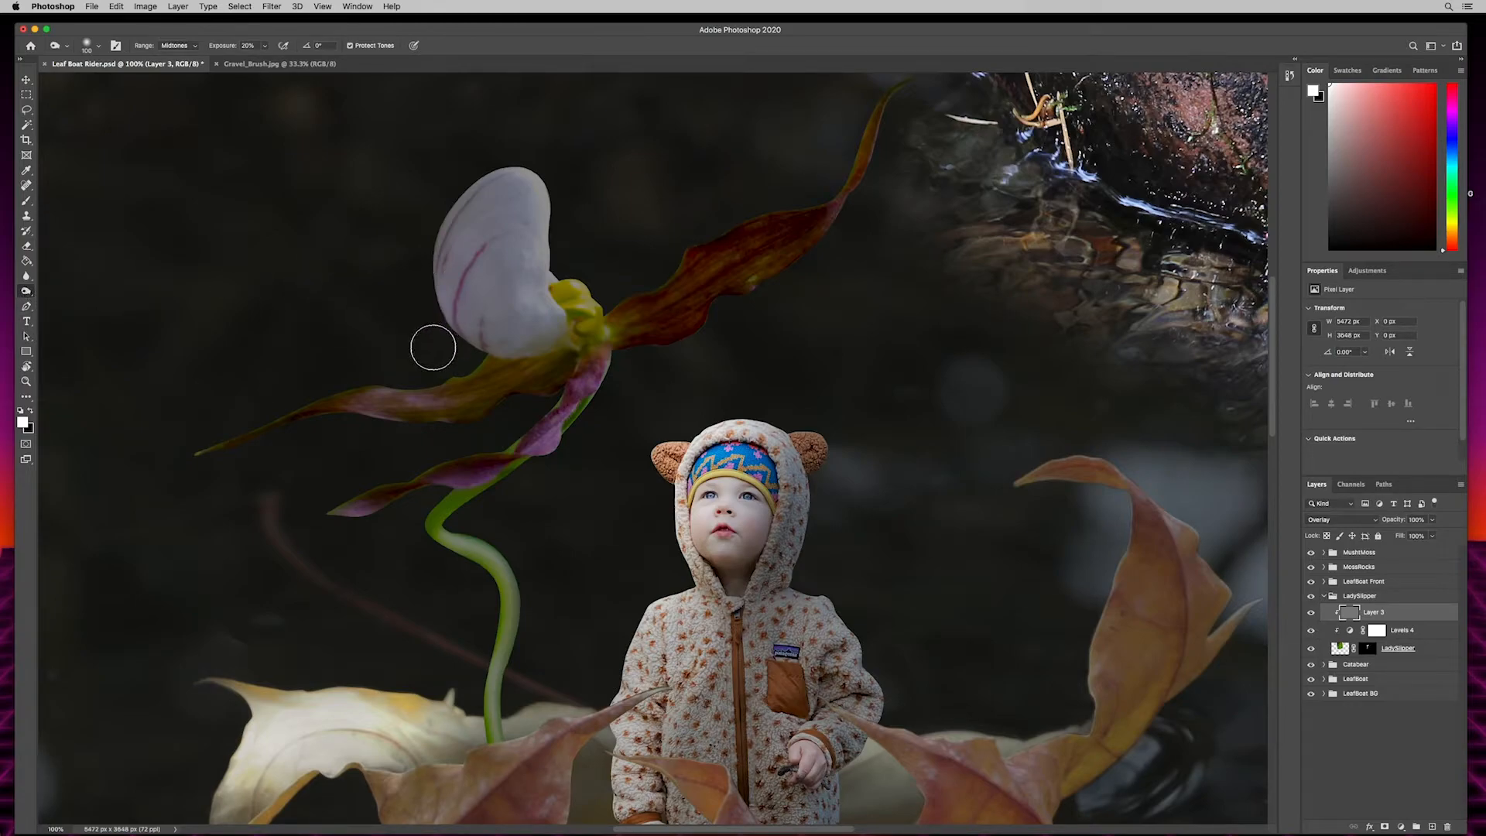
key("super+plus")
key("super+plus")
left_click_drag(479, 180, 820, 538)
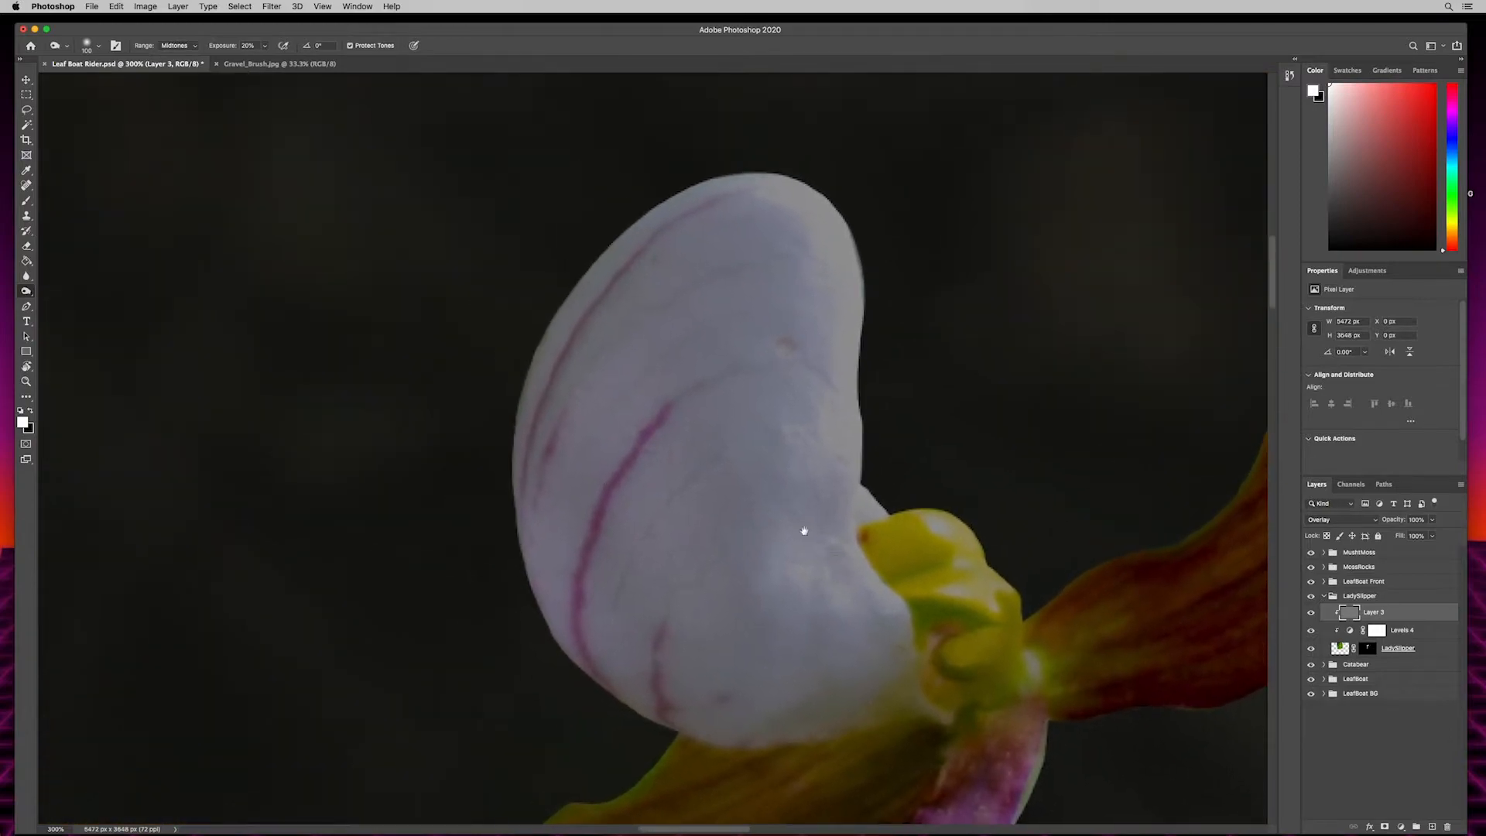
key("bracketleft")
key("bracketleft")
key("bracketleft")
key("bracketleft")
key("bracketleft")
key("bracketleft")
key("bracketleft")
key("bracketleft")
key("bracketleft")
key("bracketleft")
left_click_drag(217, 51, 216, 75)
left_click_drag(774, 364, 694, 387)
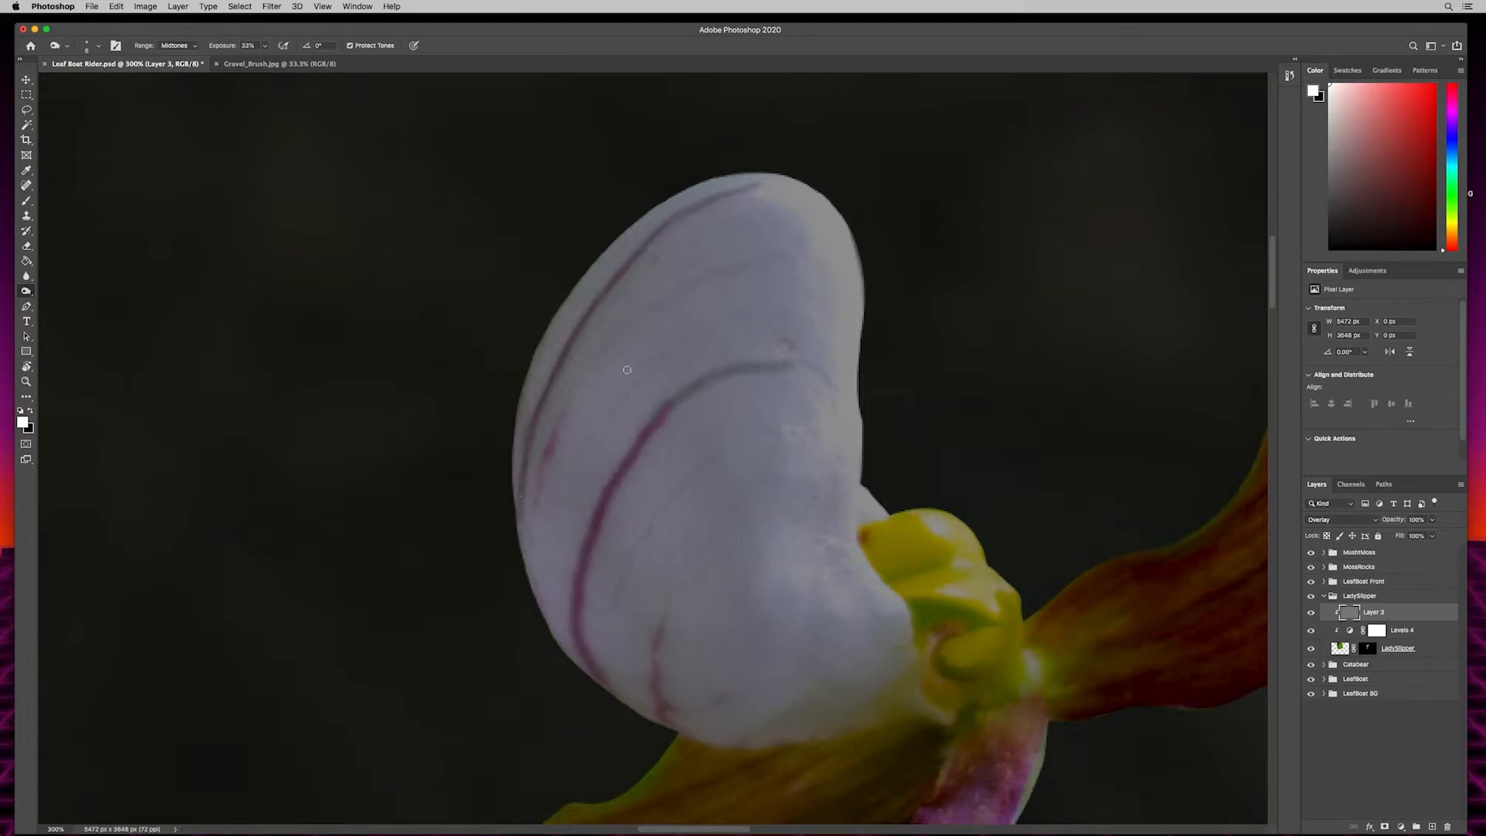
- Burn the outer vein and several additional thin curved vein lines across the white petal
left_click_drag(530, 512, 568, 406)
mouse_move(783, 256)
left_mouse_down()
mouse_move(681, 286)
mouse_move(586, 367)
mouse_move(562, 414)
left_mouse_up()
left_click_drag(748, 312, 574, 467)
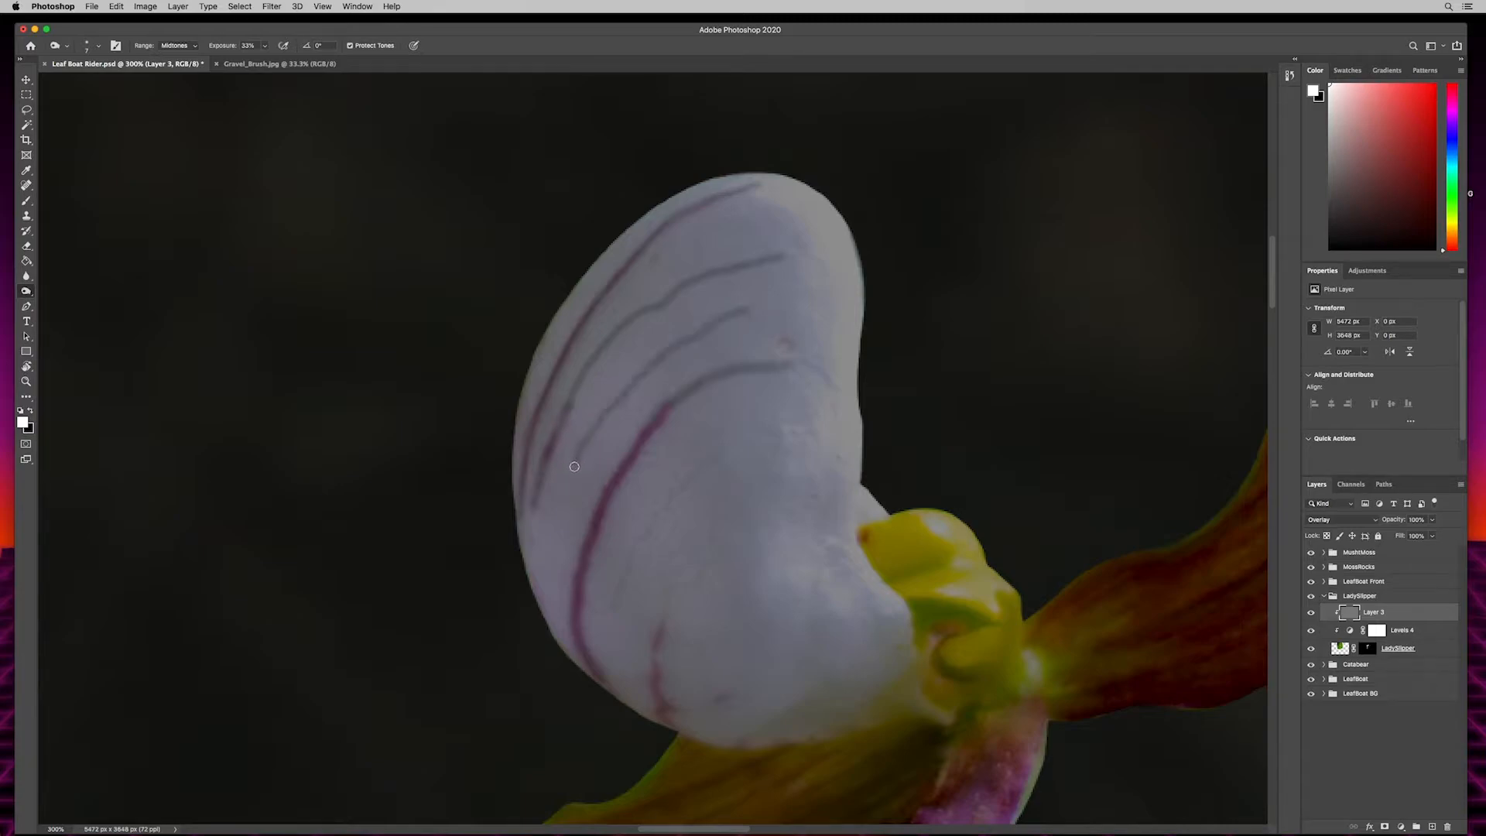
mouse_move(742, 437)
left_mouse_down()
mouse_move(633, 551)
mouse_move(616, 626)
left_mouse_up()
mouse_move(665, 724)
left_mouse_down()
mouse_move(656, 649)
mouse_move(670, 600)
mouse_move(727, 546)
mouse_move(713, 508)
left_mouse_up()
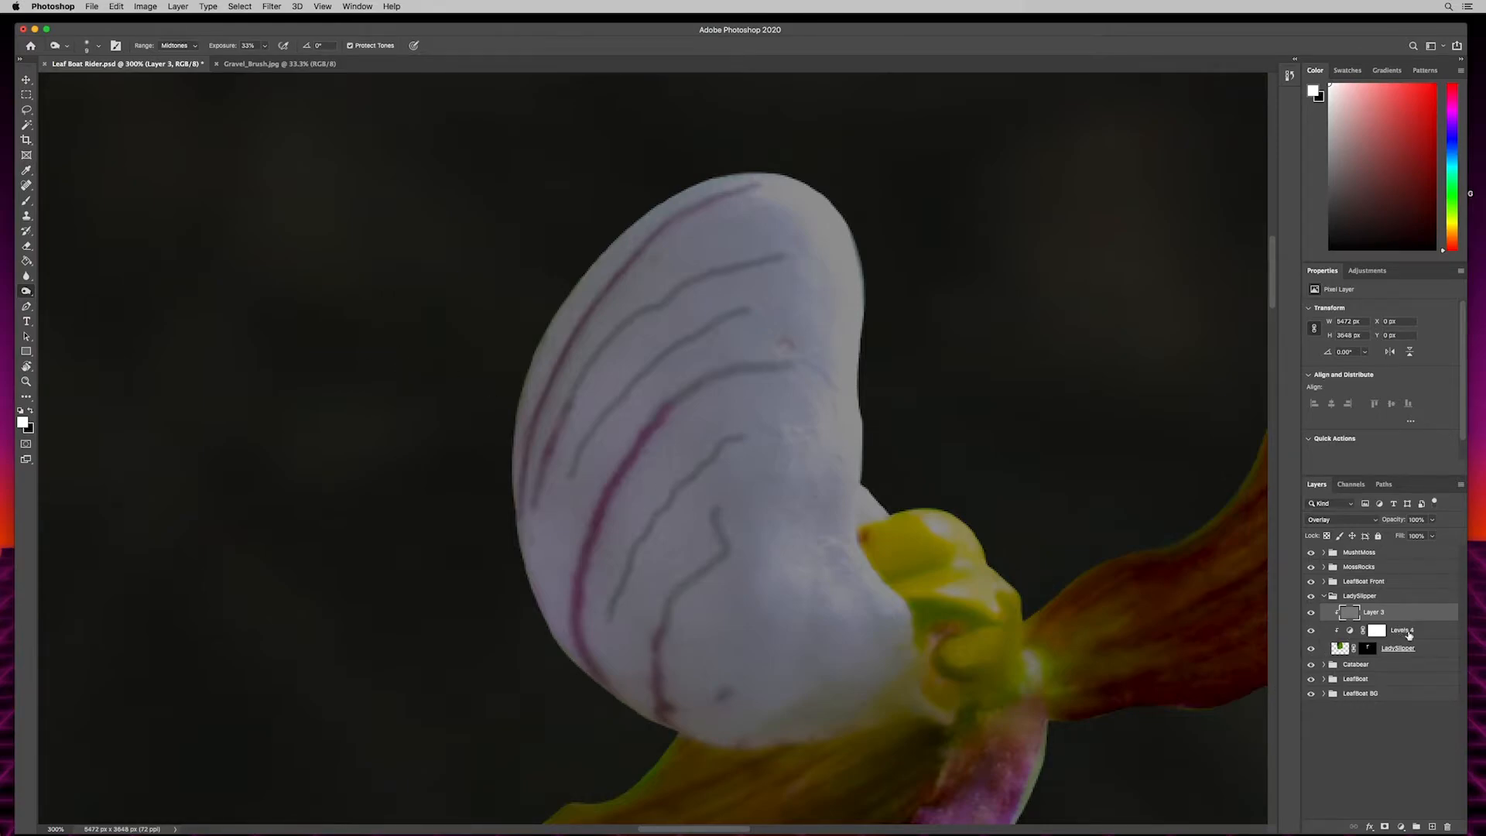
- Prepare a 90 px black brush at 24% opacity on the lady slipper's Levels mask and lower that adjustment's white output level to 144
left_click(1406, 637)
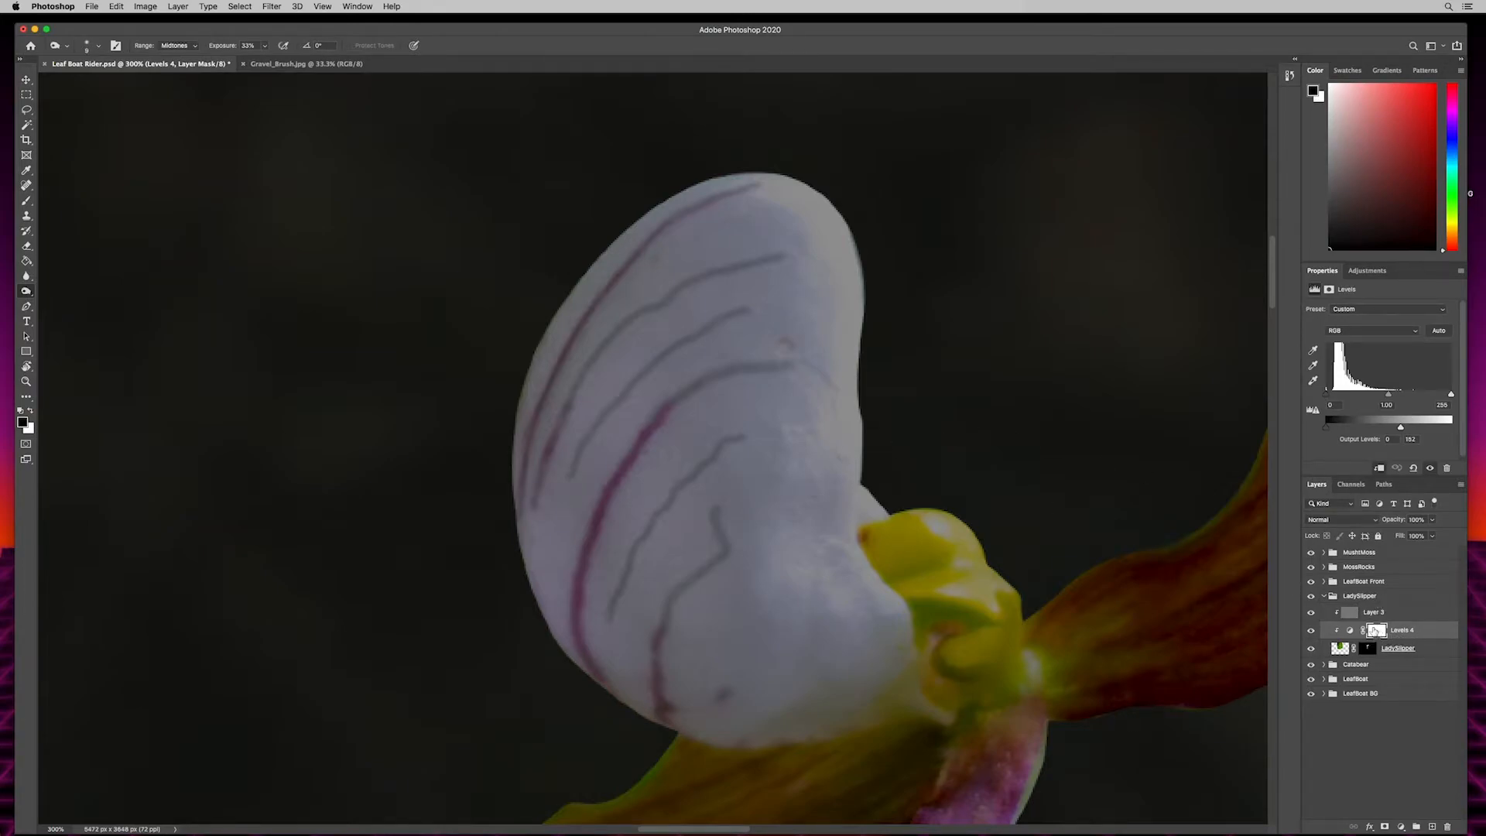
key("b")
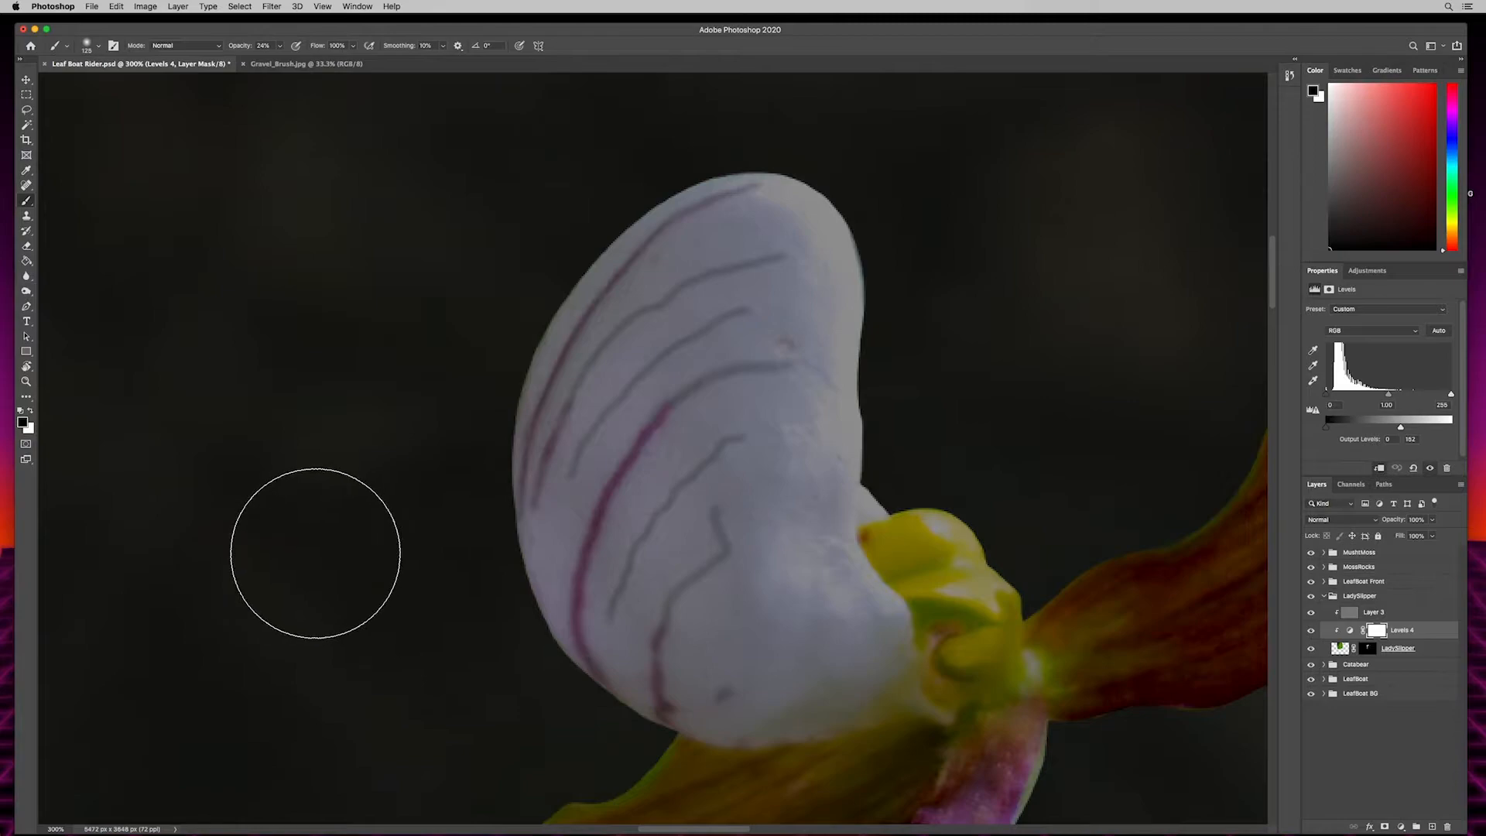
key("bracketright")
key("bracketright")
key("bracketright")
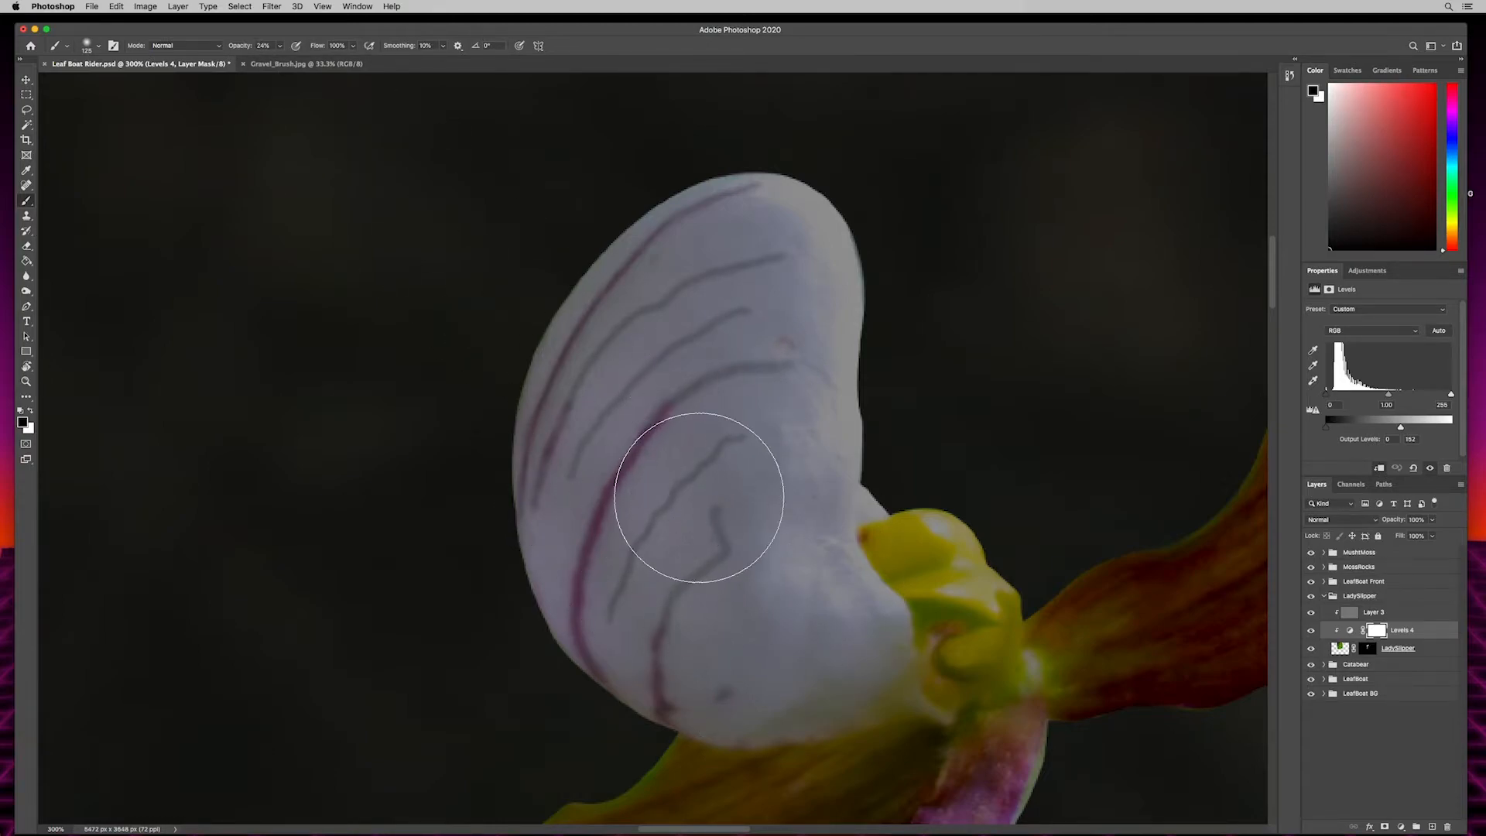
key("bracketright")
key("bracketright")
key("bracketleft")
key("bracketleft")
key("bracketleft")
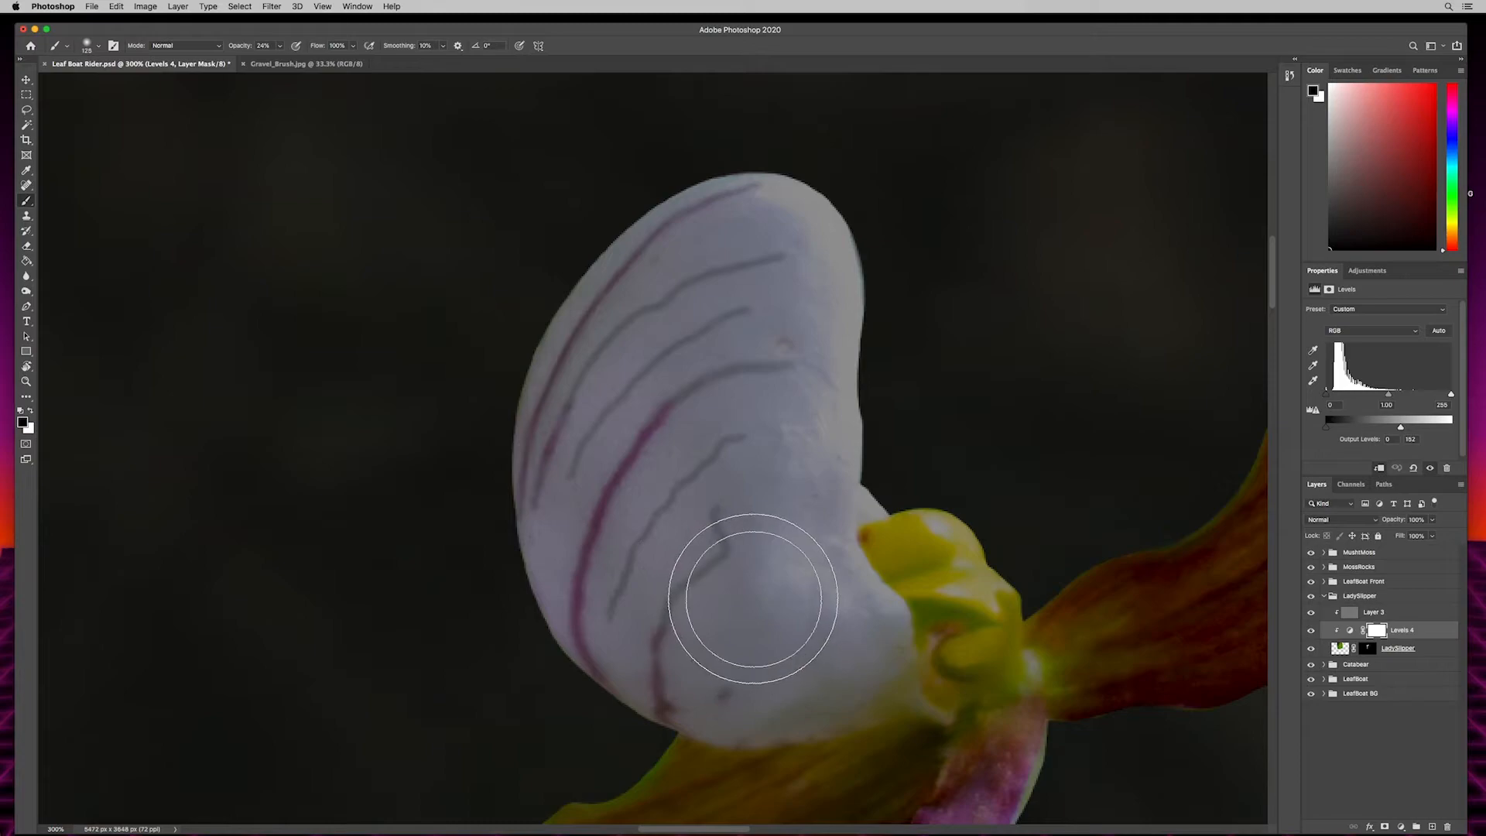
key("bracketleft")
left_click_drag(1395, 428, 1396, 428)
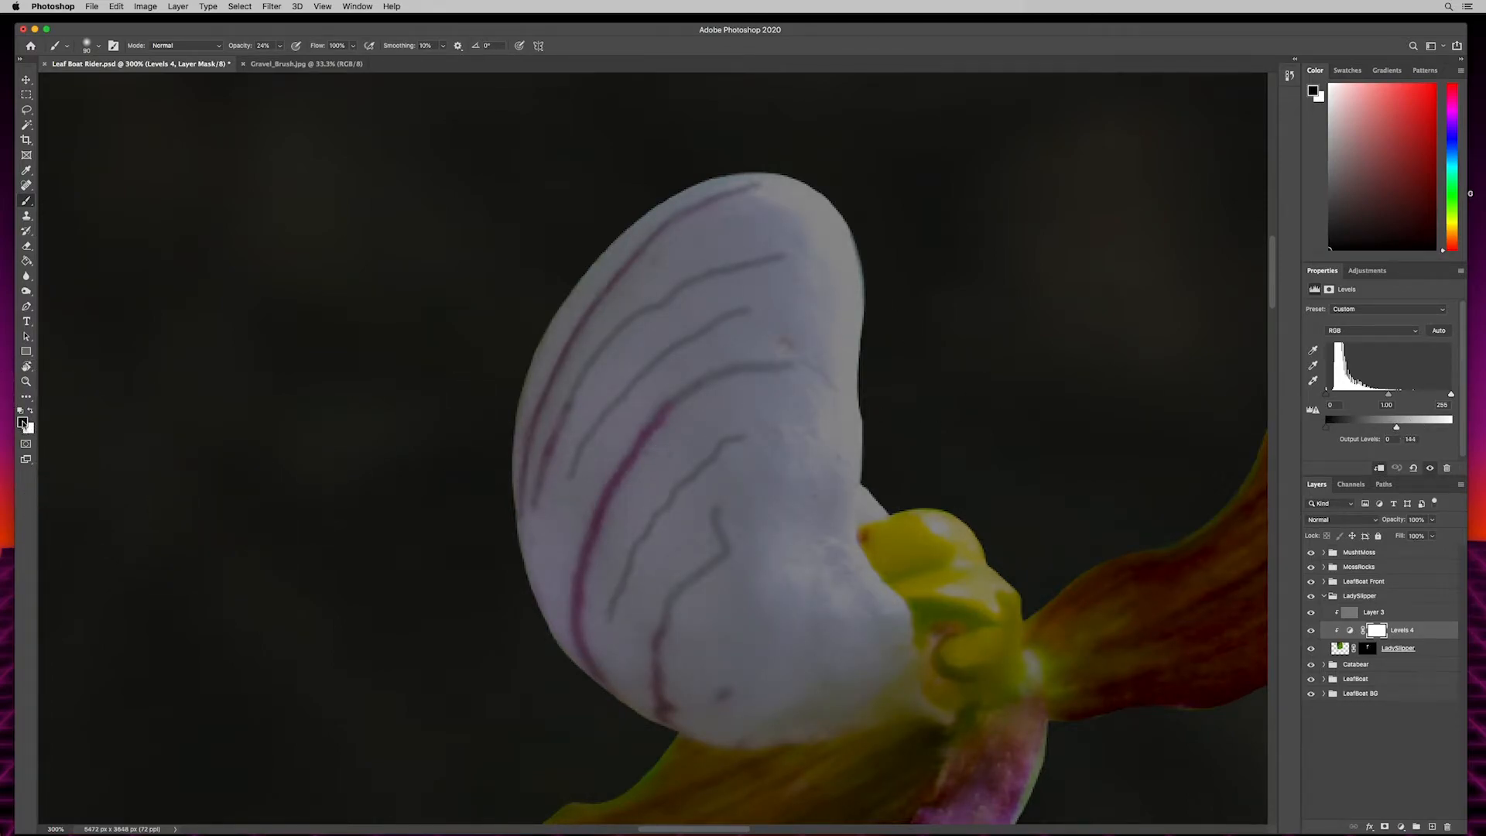
- Paint black at 24% opacity over the white petal on the Levels mask to bring back some of its brightness
mouse_move(664, 422)
left_mouse_down()
mouse_move(679, 460)
mouse_move(642, 464)
mouse_move(628, 413)
mouse_move(723, 350)
mouse_move(738, 293)
mouse_move(646, 345)
mouse_move(578, 457)
mouse_move(594, 553)
mouse_move(647, 623)
mouse_move(762, 656)
mouse_move(839, 642)
mouse_move(767, 410)
mouse_move(784, 318)
mouse_move(709, 296)
mouse_move(733, 434)
mouse_move(679, 322)
mouse_move(683, 462)
mouse_move(782, 622)
mouse_move(634, 536)
mouse_move(689, 620)
mouse_move(650, 626)
mouse_move(656, 566)
mouse_move(750, 439)
mouse_move(733, 246)
mouse_move(222, 597)
left_mouse_up()
left_click_drag(590, 450, 1127, 135)
mouse_move(462, 567)
left_mouse_down()
mouse_move(754, 488)
mouse_move(780, 387)
mouse_move(489, 297)
mouse_move(502, 208)
left_mouse_up()
mouse_move(534, 544)
left_mouse_down()
mouse_move(471, 358)
mouse_move(453, 361)
left_mouse_up()
mouse_move(558, 465)
left_mouse_down()
mouse_move(657, 491)
mouse_move(733, 597)
mouse_move(731, 627)
mouse_move(624, 488)
mouse_move(595, 512)
left_mouse_up()
mouse_move(733, 489)
left_mouse_down()
mouse_move(694, 648)
mouse_move(642, 769)
left_mouse_up()
left_click_drag(717, 486, 784, 574)
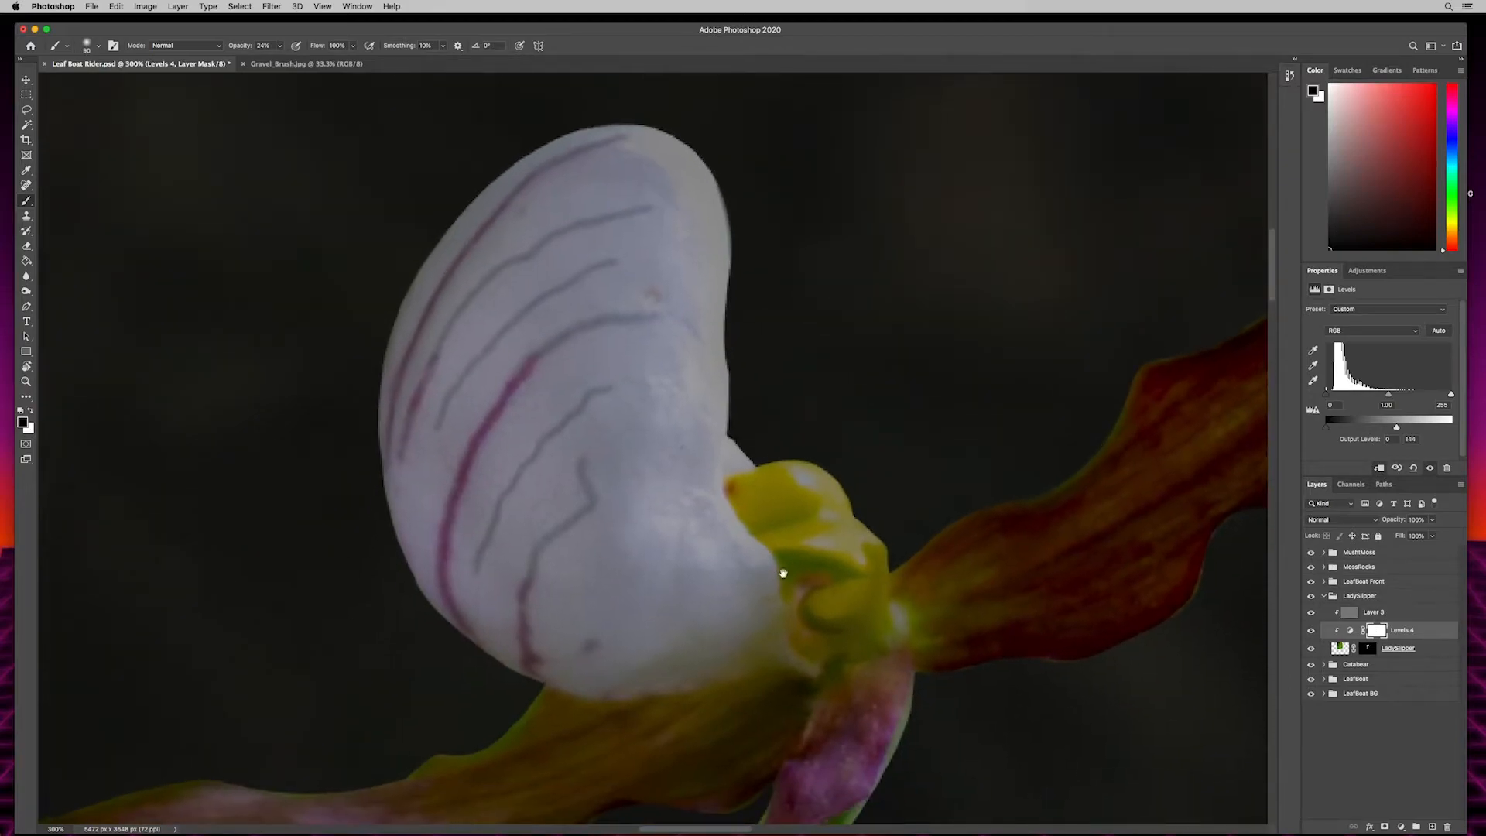
- Dodge the white petal's midtones on the LadySlipper gray Overlay layer with a 125 px brush at 27% exposure
left_click(1386, 612)
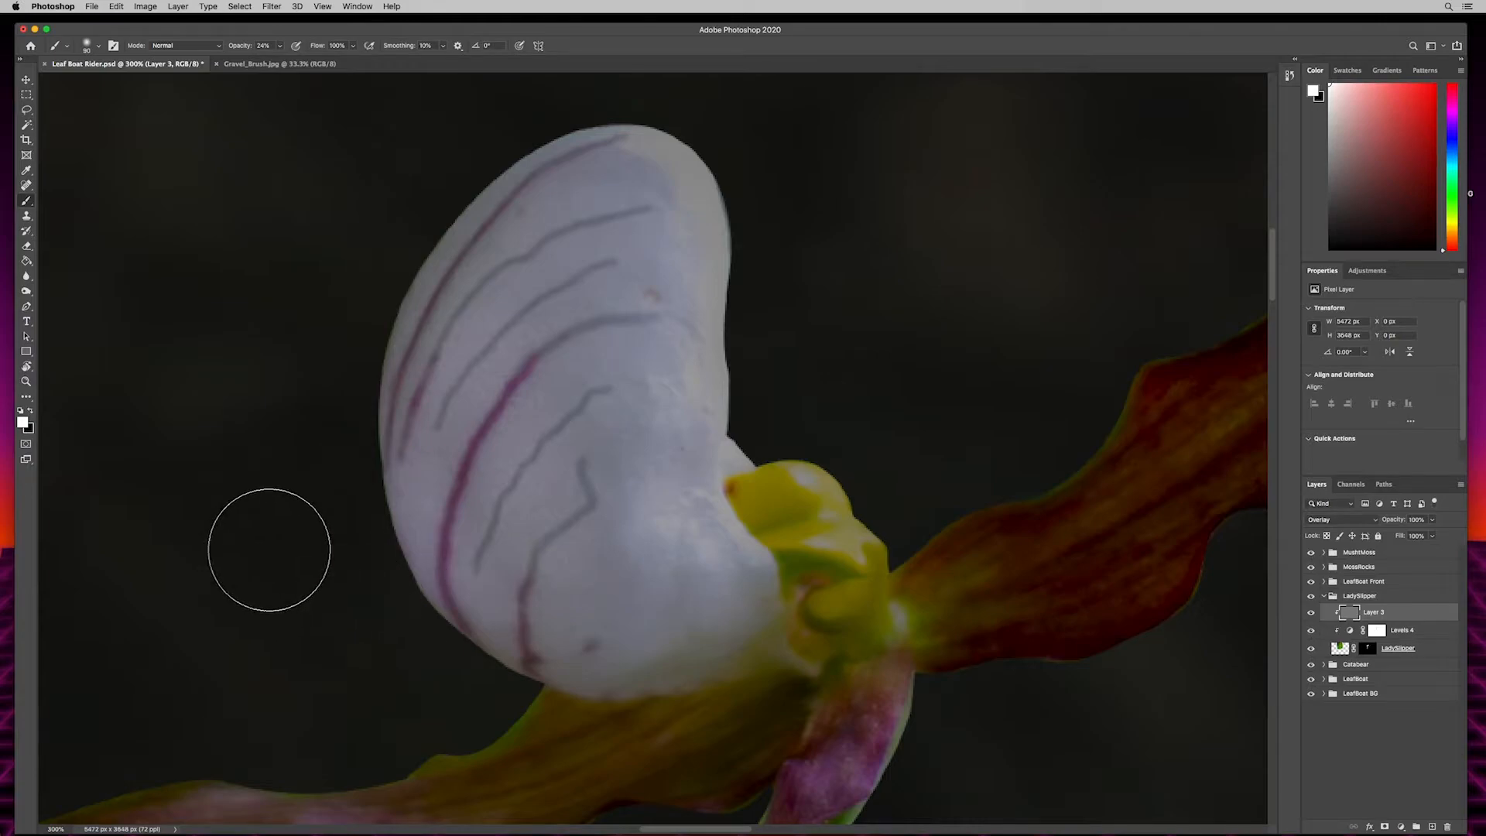
key("o")
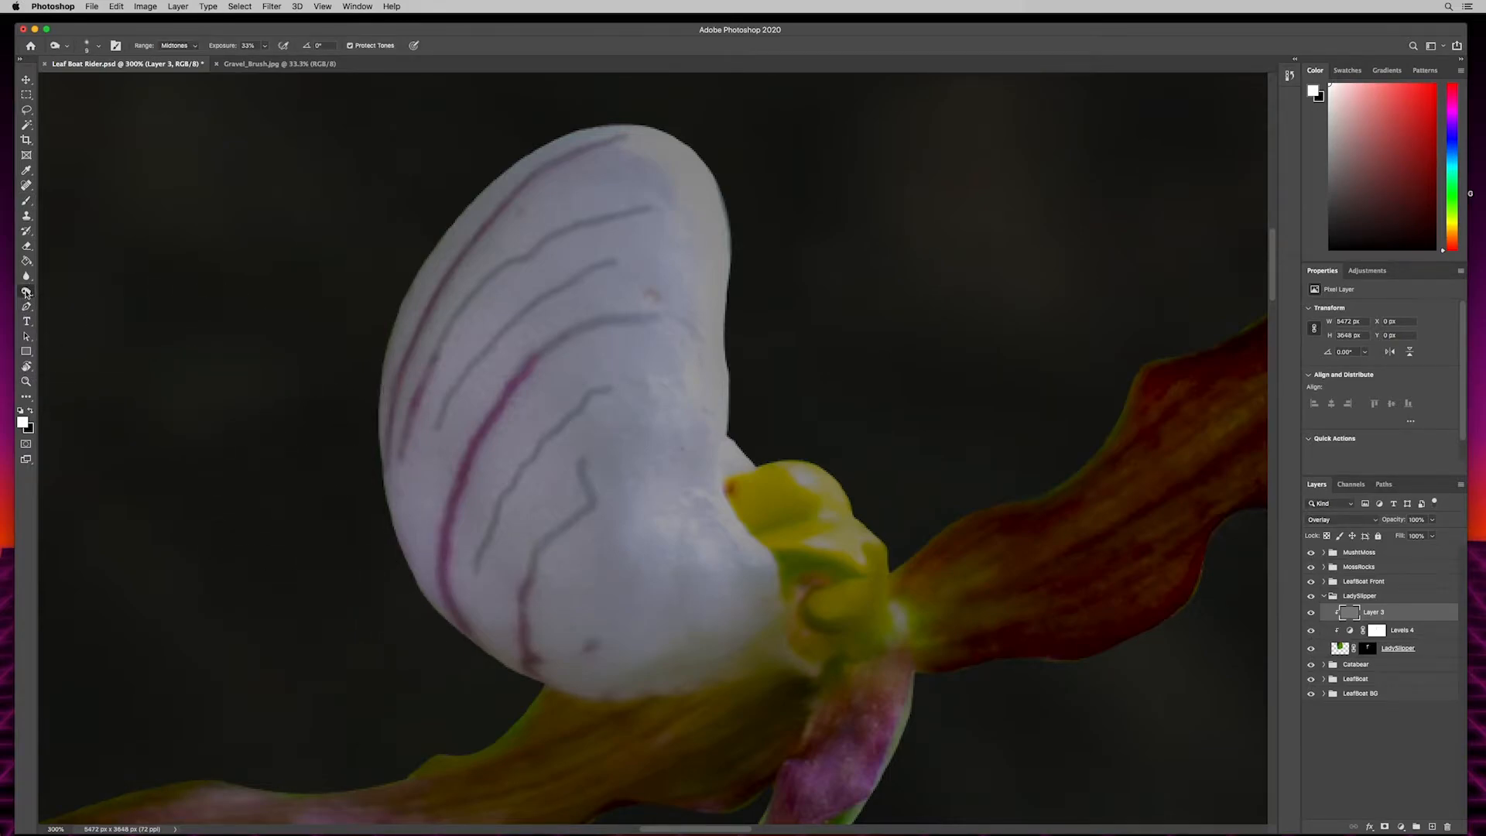
left_click(26, 292)
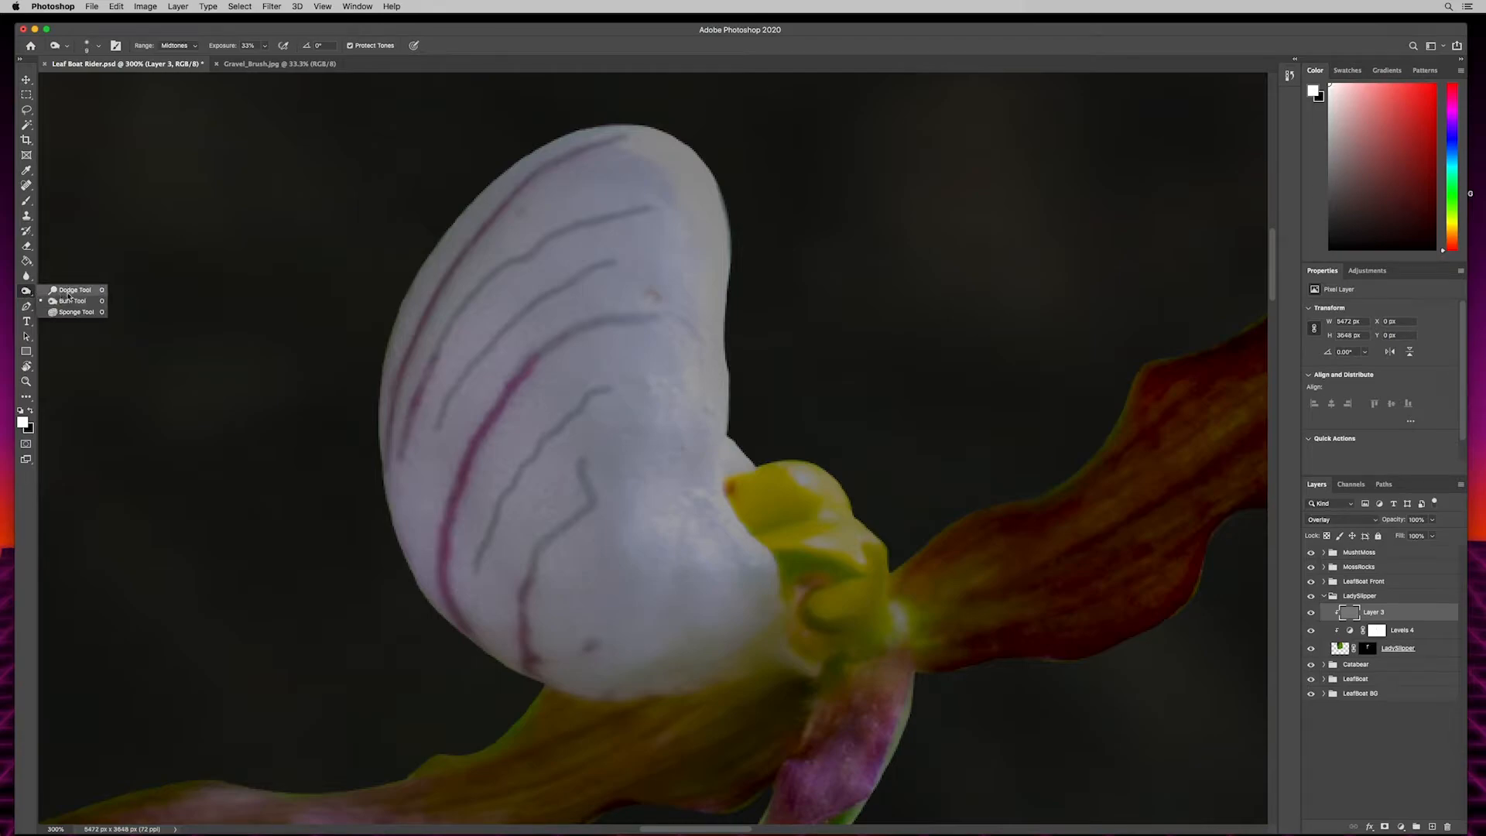
left_click(69, 300)
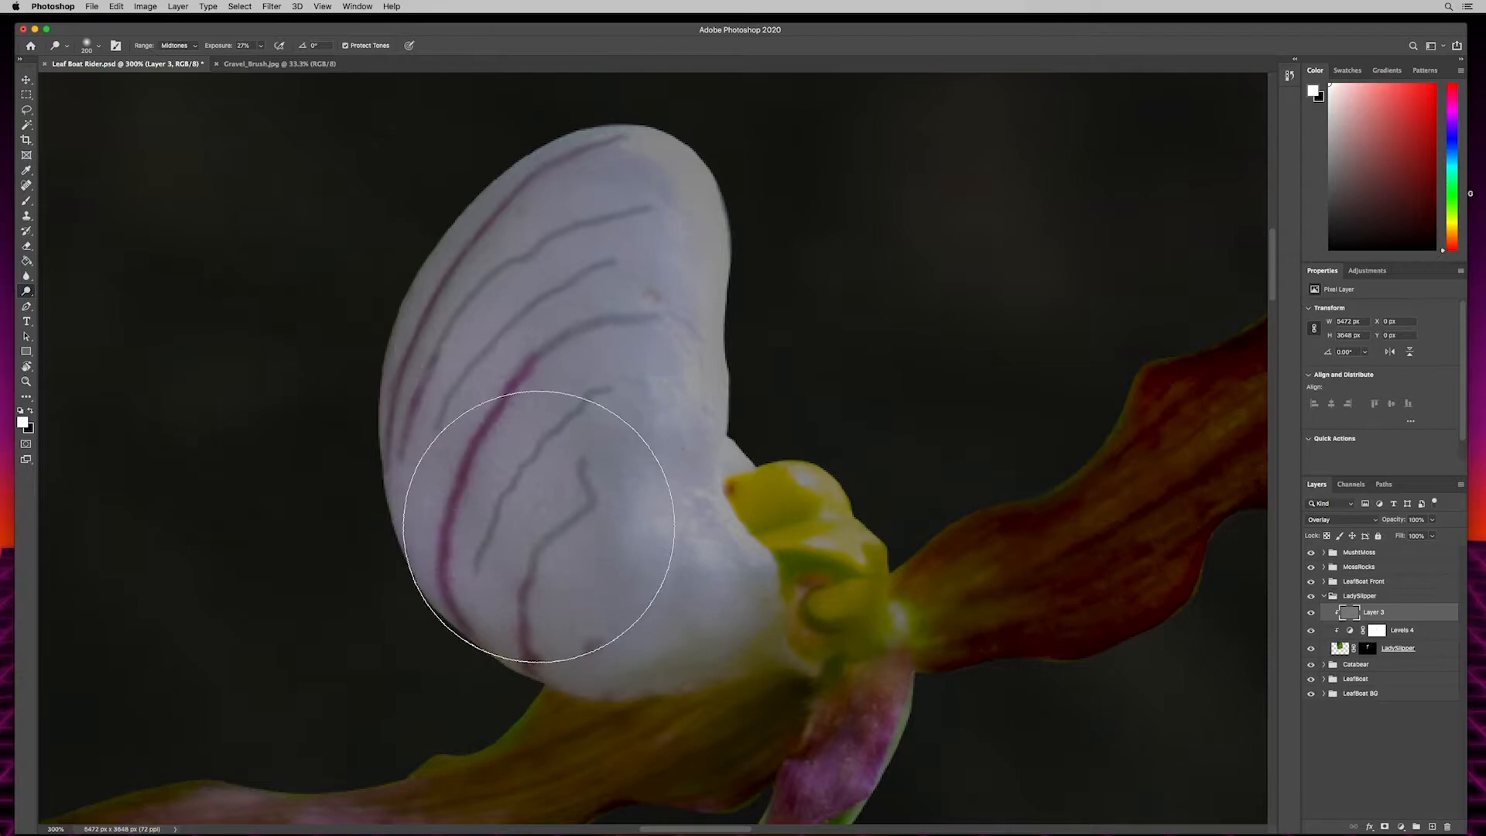
key("bracketleft")
key("bracketleft")
key("bracketleft")
key("bracketleft")
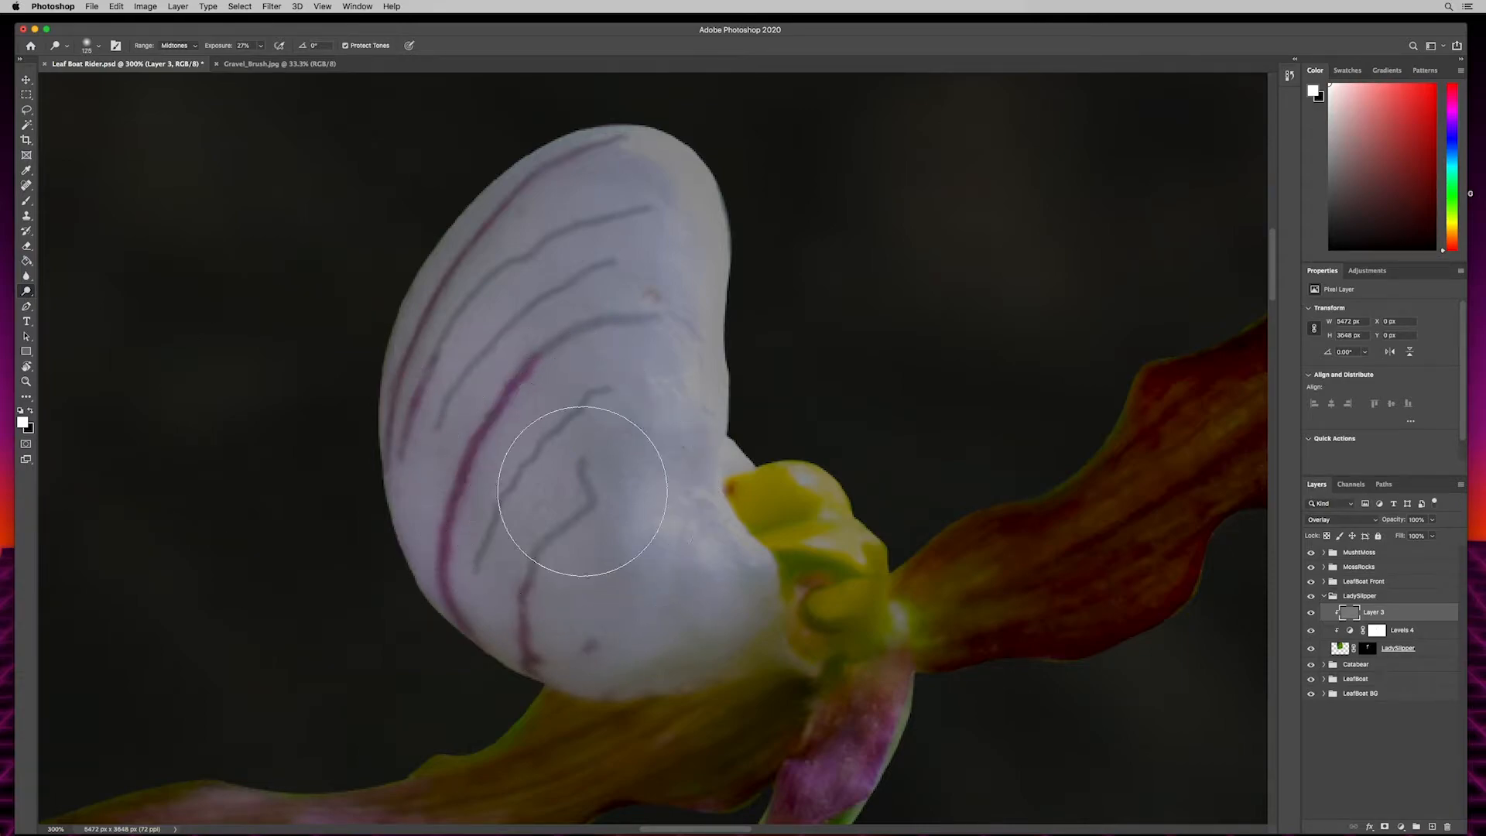
key("bracketright")
mouse_move(579, 319)
left_mouse_down()
mouse_move(559, 341)
mouse_move(583, 290)
mouse_move(546, 419)
mouse_move(569, 577)
mouse_move(592, 624)
mouse_move(507, 325)
mouse_move(557, 232)
mouse_move(681, 255)
left_mouse_up()
mouse_move(604, 325)
left_mouse_down()
mouse_move(631, 217)
mouse_move(639, 542)
mouse_move(689, 628)
mouse_move(542, 611)
mouse_move(422, 423)
mouse_move(629, 207)
mouse_move(720, 738)
mouse_move(521, 639)
mouse_move(348, 764)
mouse_move(481, 206)
mouse_move(606, 732)
left_mouse_up()
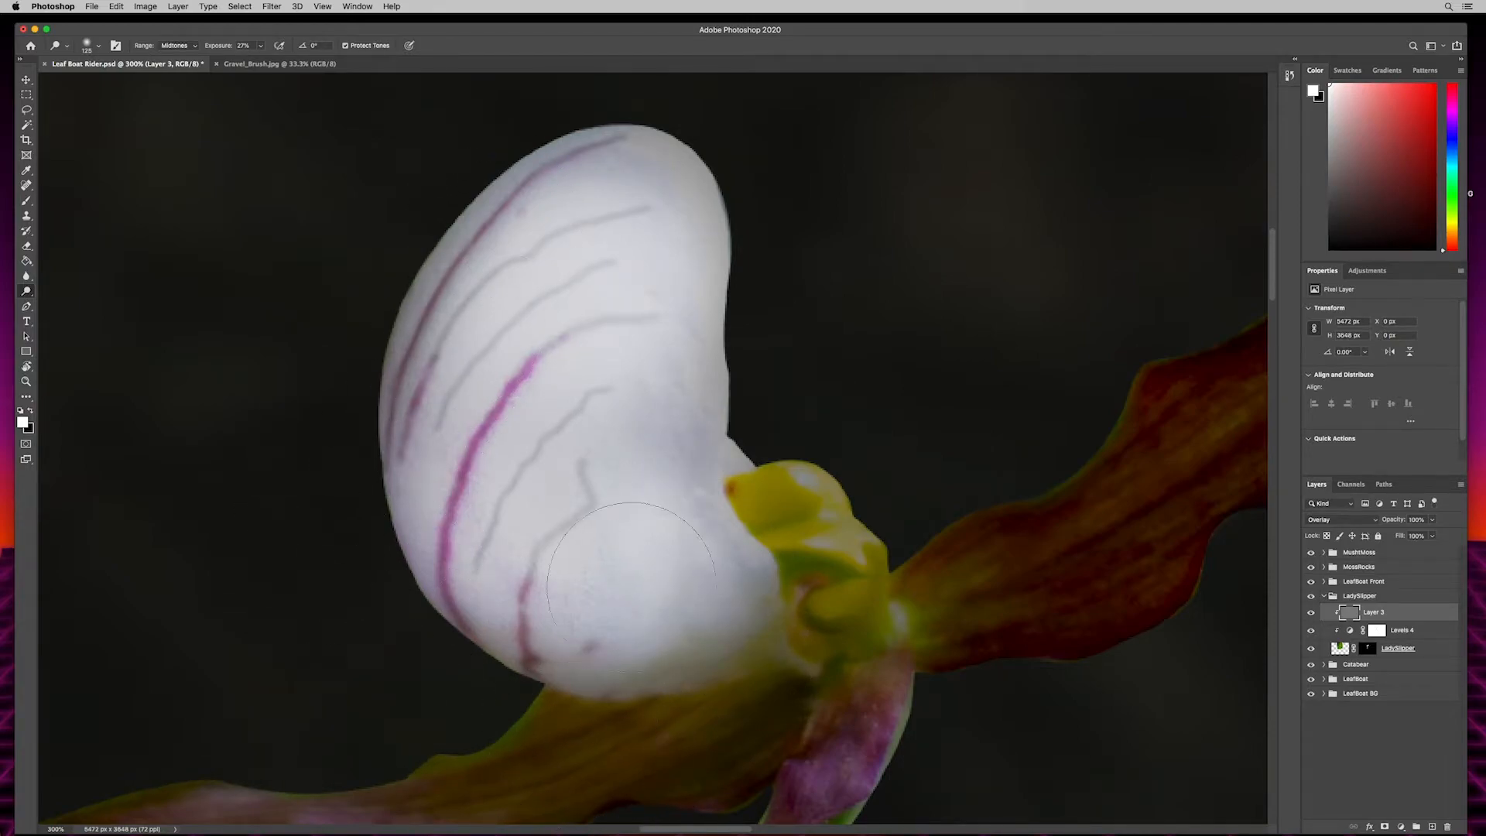
- Smooth the grainy texture of the white petal on the LadySlipper image layer with a 60 px Blur tool
scroll(696, 465, "down", 5)
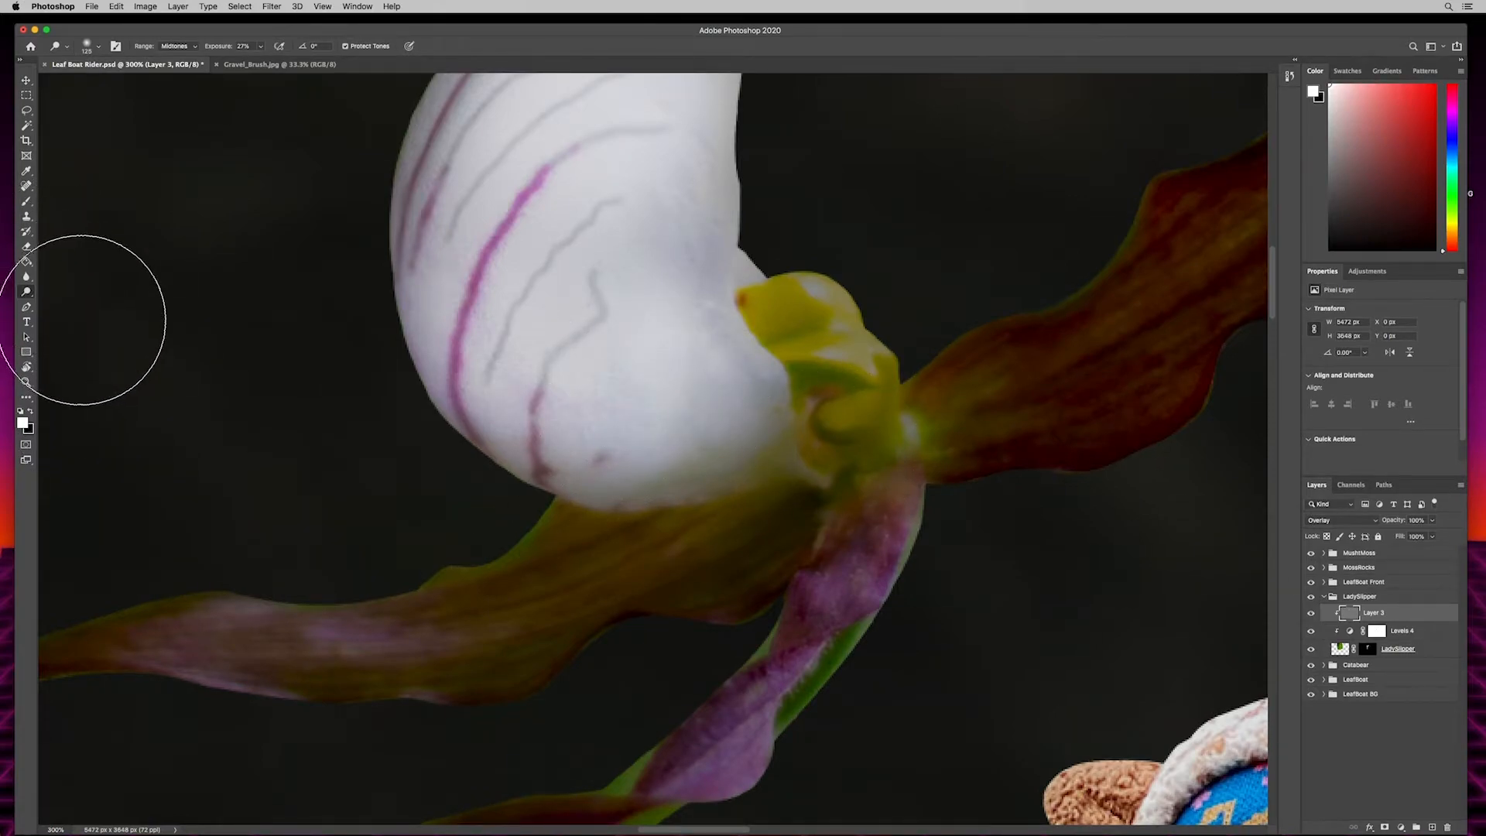
key("v")
left_click(27, 276)
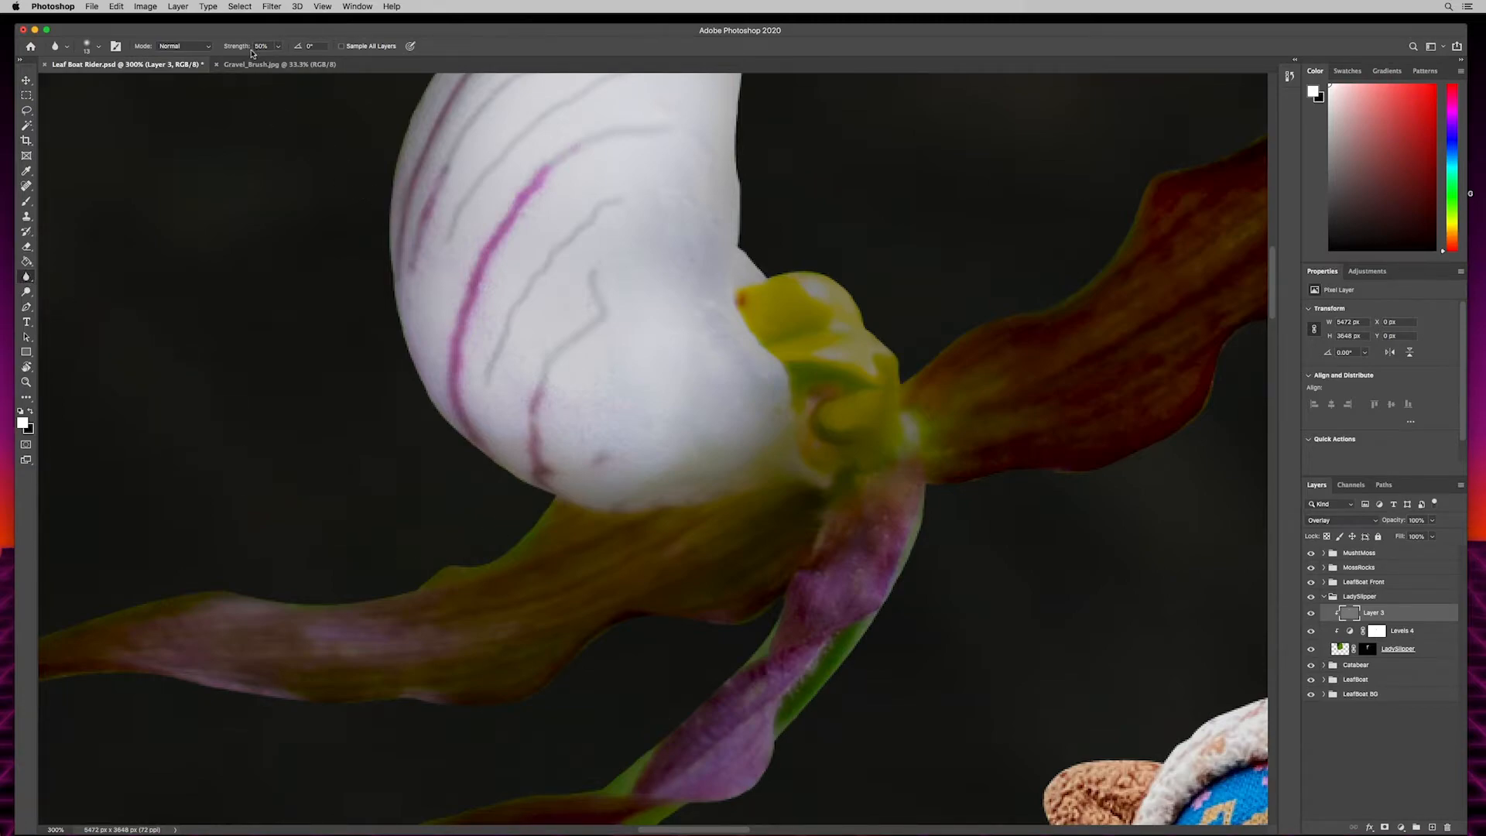
key("bracketright")
key("bracketright")
key("bracketright")
key("bracketright")
key("bracketright")
key("bracketright")
left_click(1335, 652)
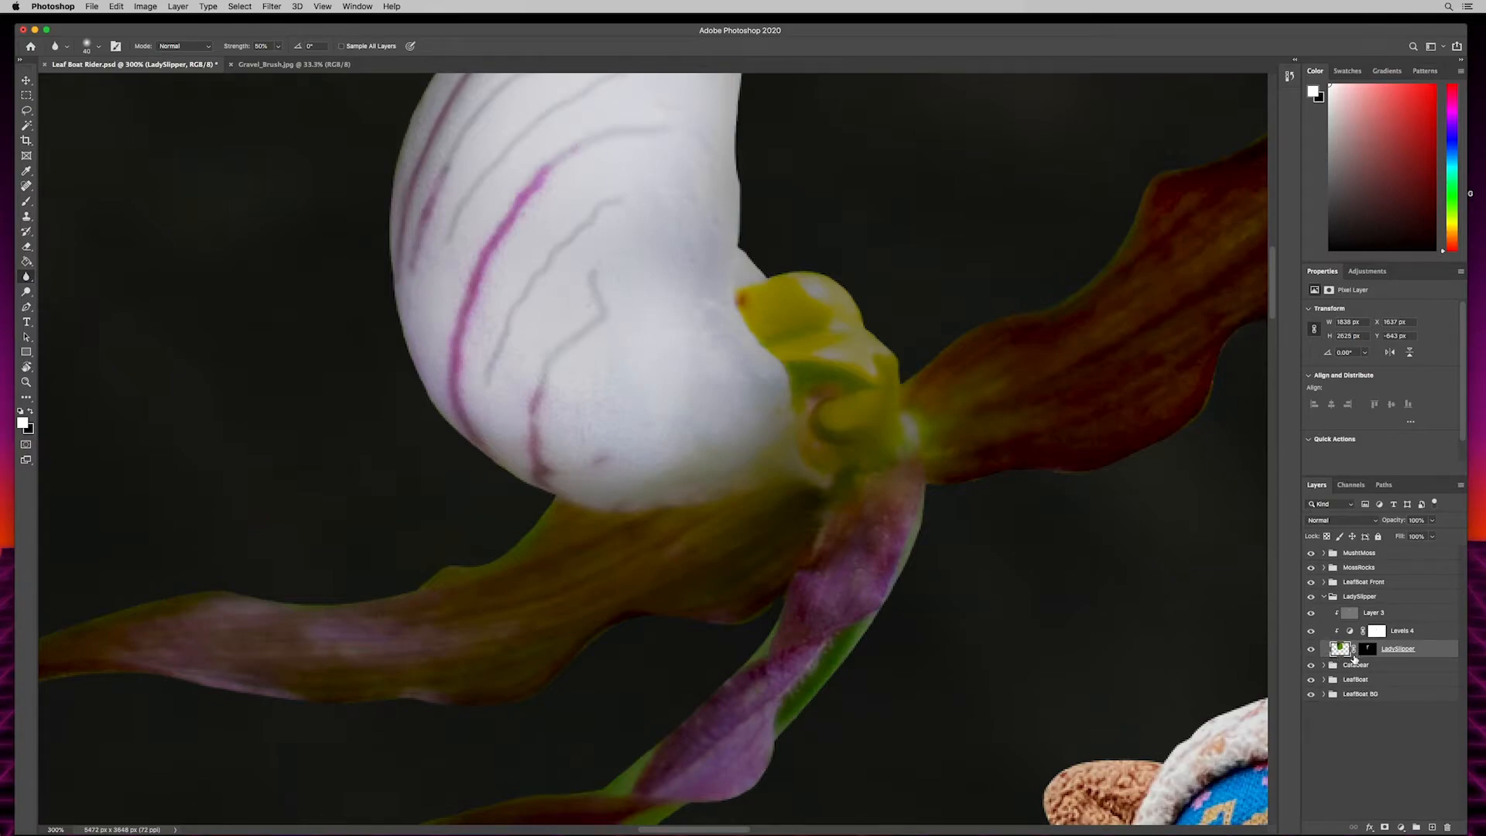
key("bracketright")
key("bracketright")
left_click_drag(596, 343, 706, 524)
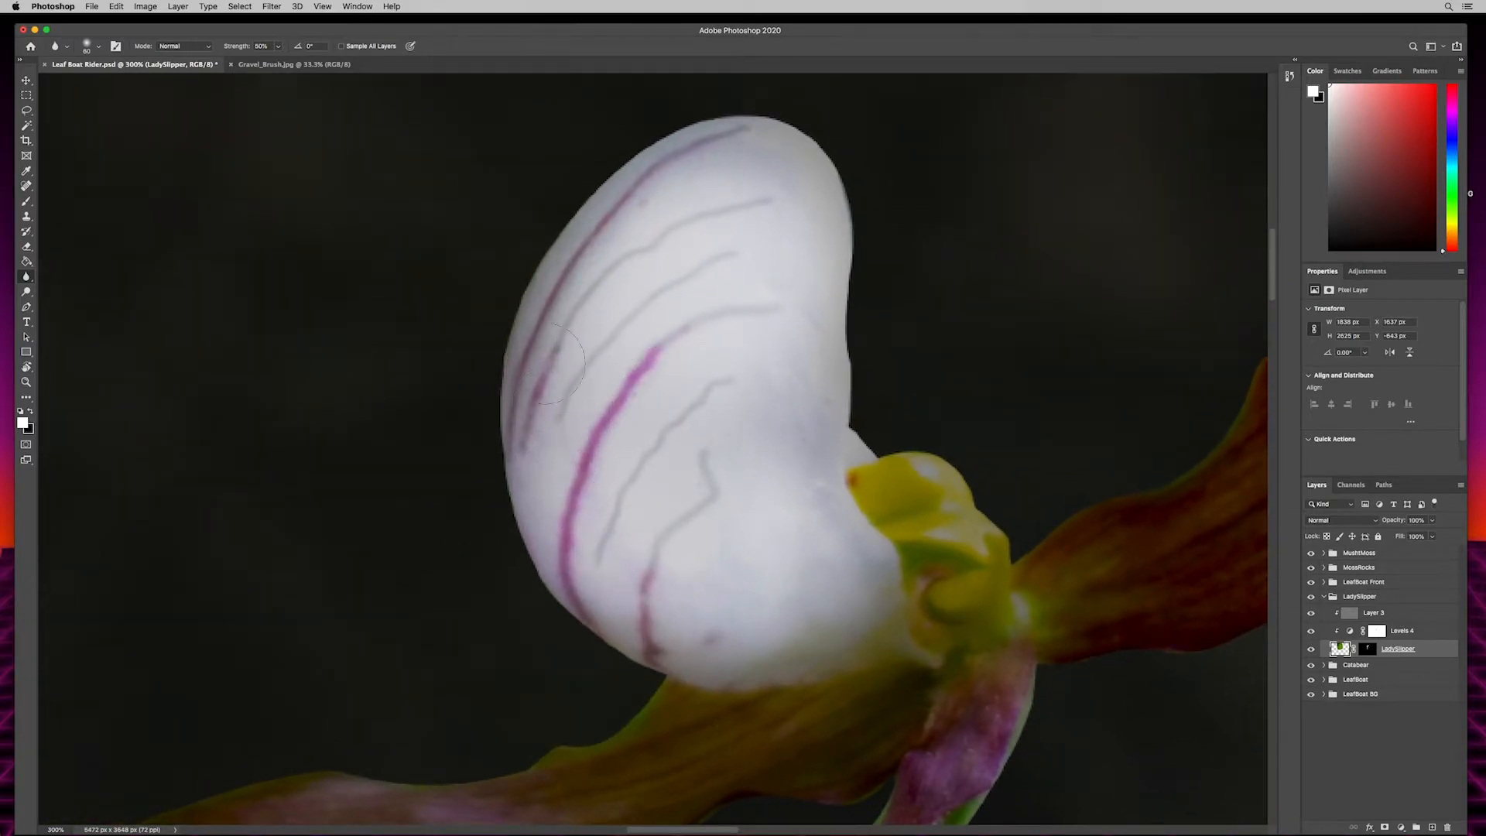
mouse_move(778, 484)
left_mouse_down()
mouse_move(557, 322)
mouse_move(567, 465)
mouse_move(592, 459)
left_mouse_up()
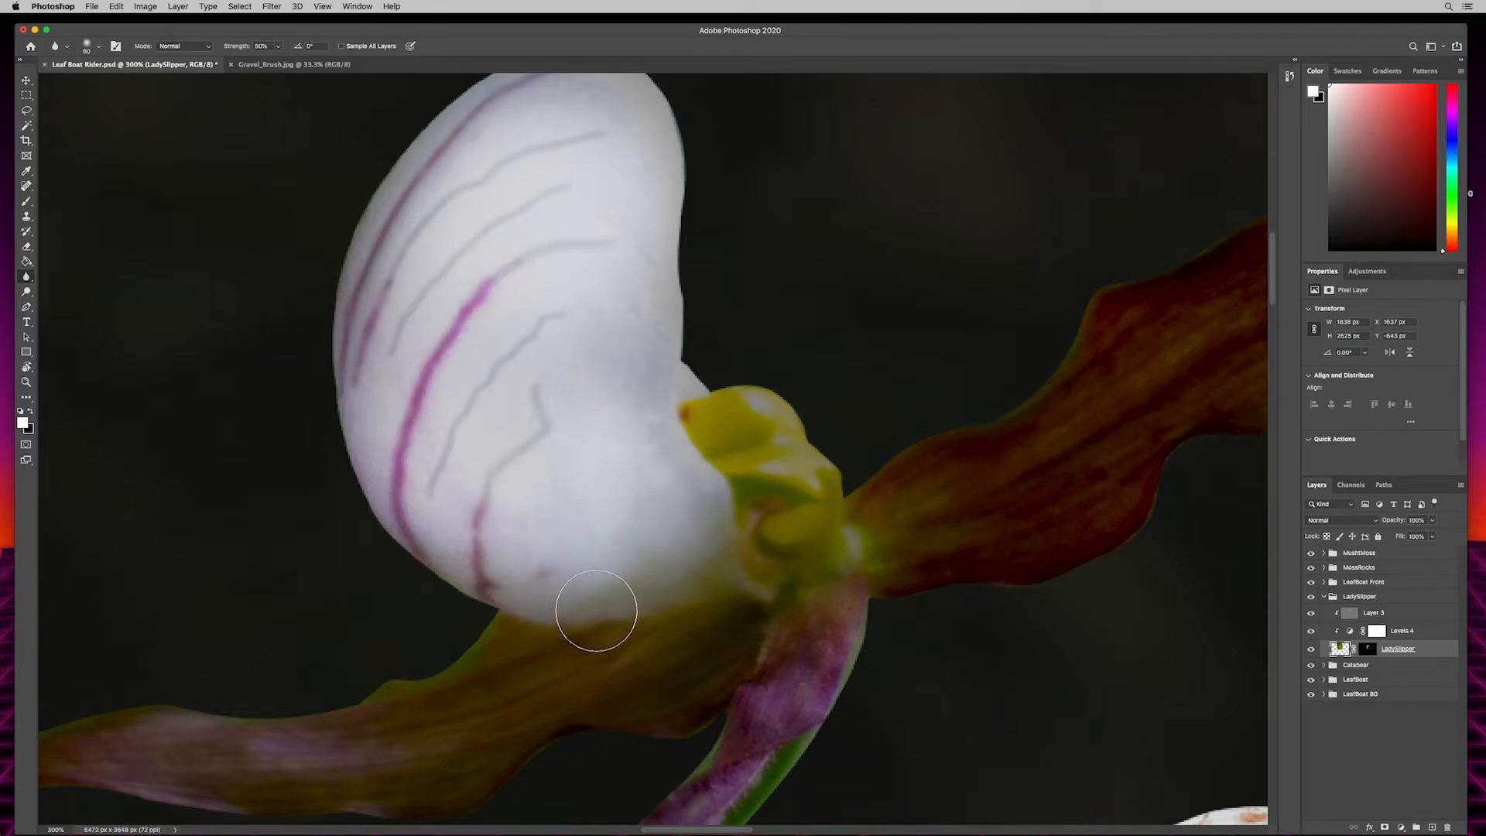
- Burn the lower part of the green stem, where it meets the leaf boat, on the LadySlipper gray Overlay layer
left_click(1365, 597)
left_click(1324, 596)
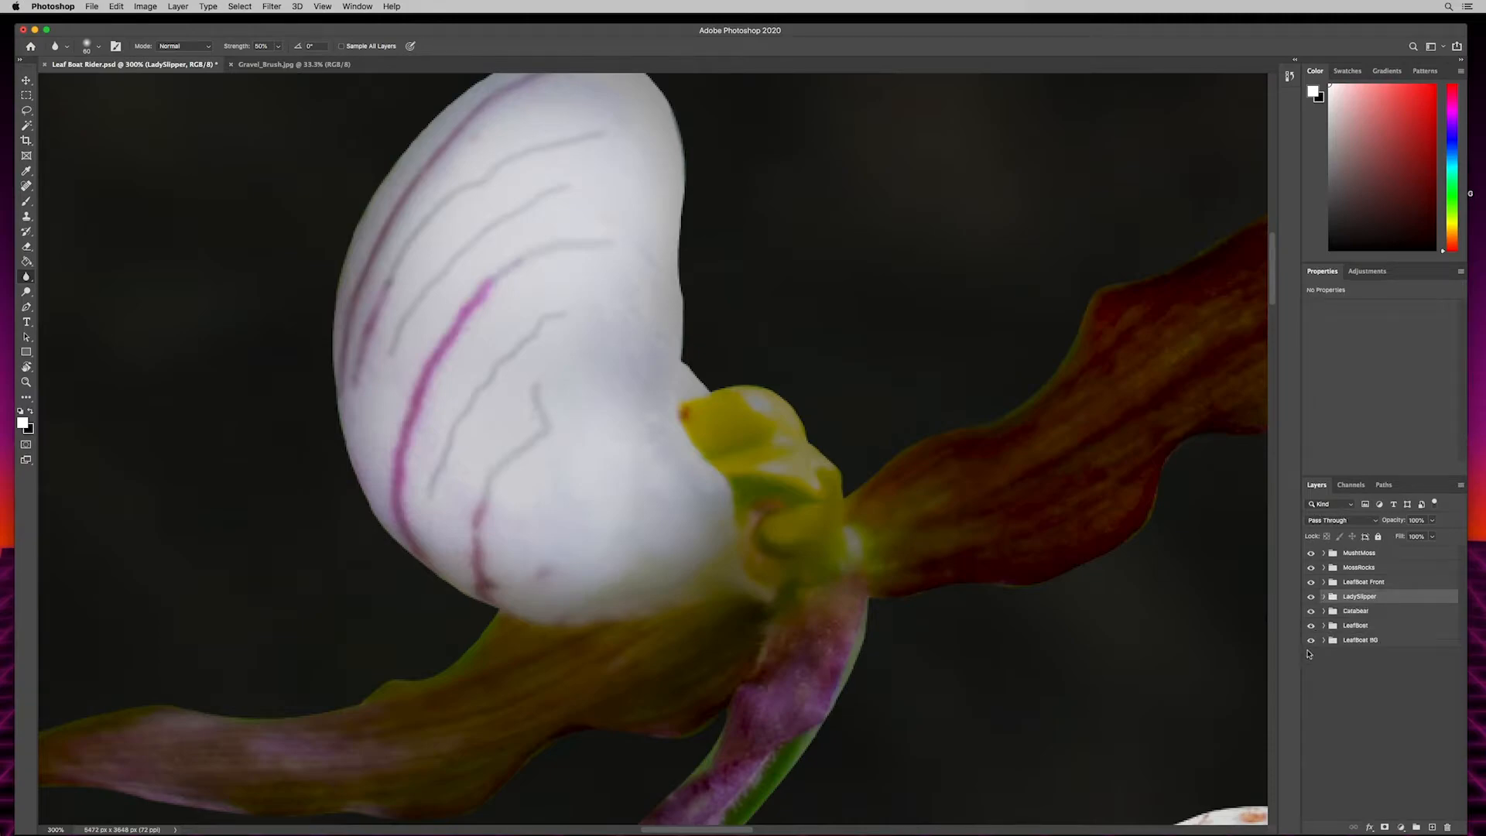
left_click(1324, 596)
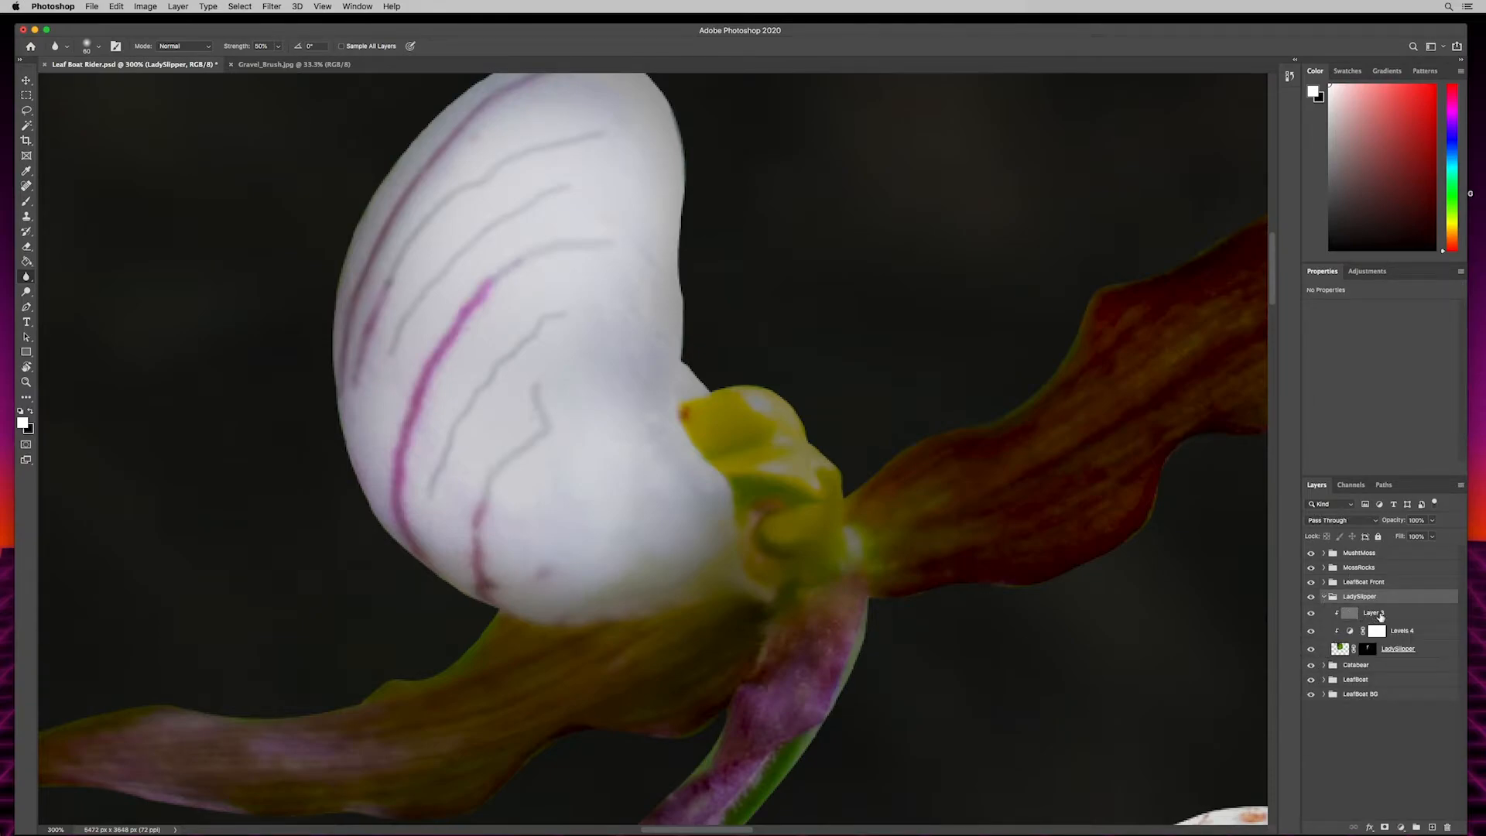
left_click(1382, 613)
left_click_drag(790, 630, 810, 381)
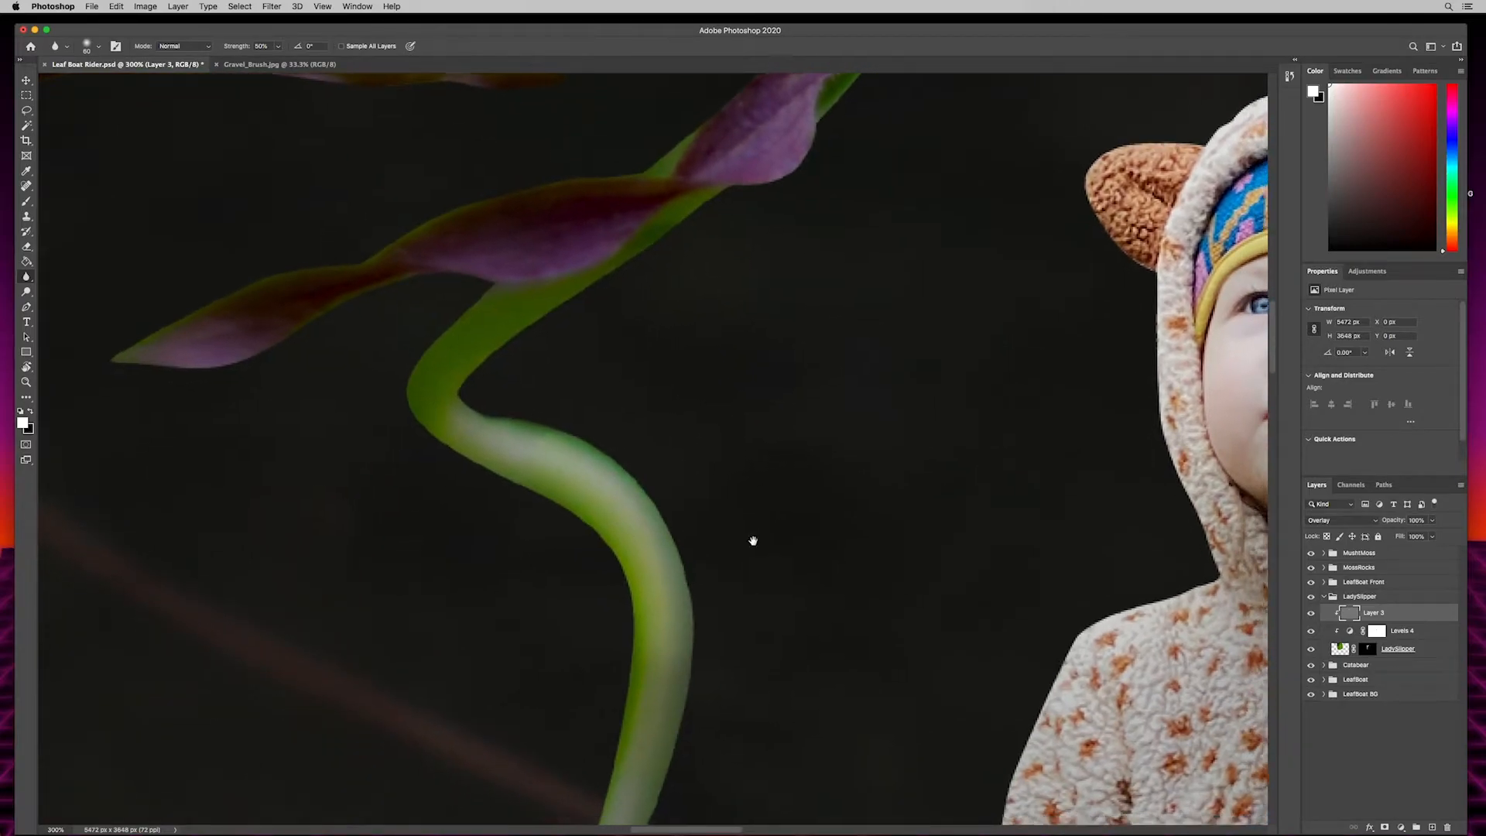
left_click_drag(750, 558, 830, 193)
left_click_drag(795, 296, 748, 487)
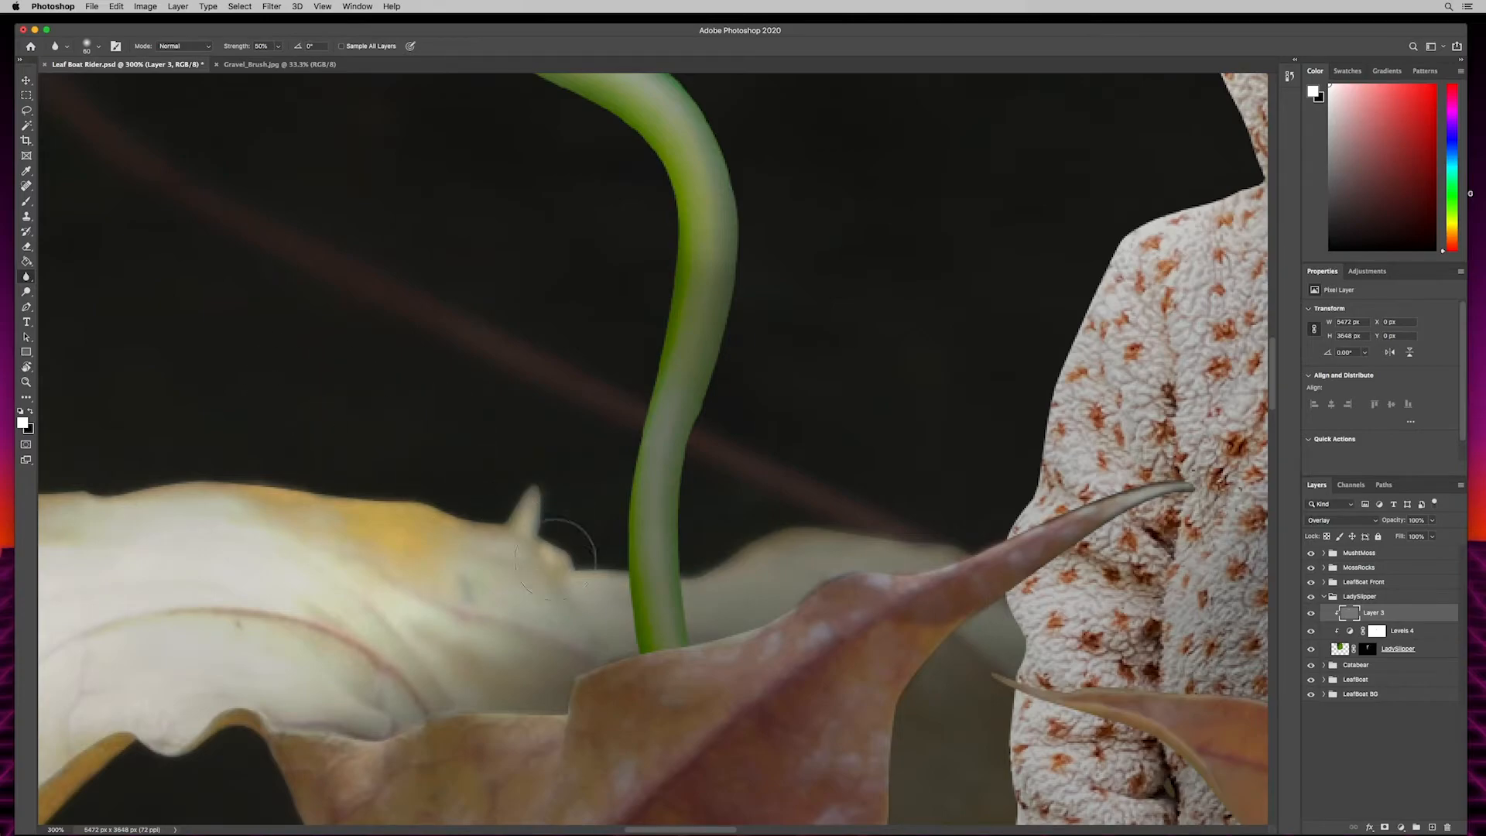
key("o")
key("shift+o")
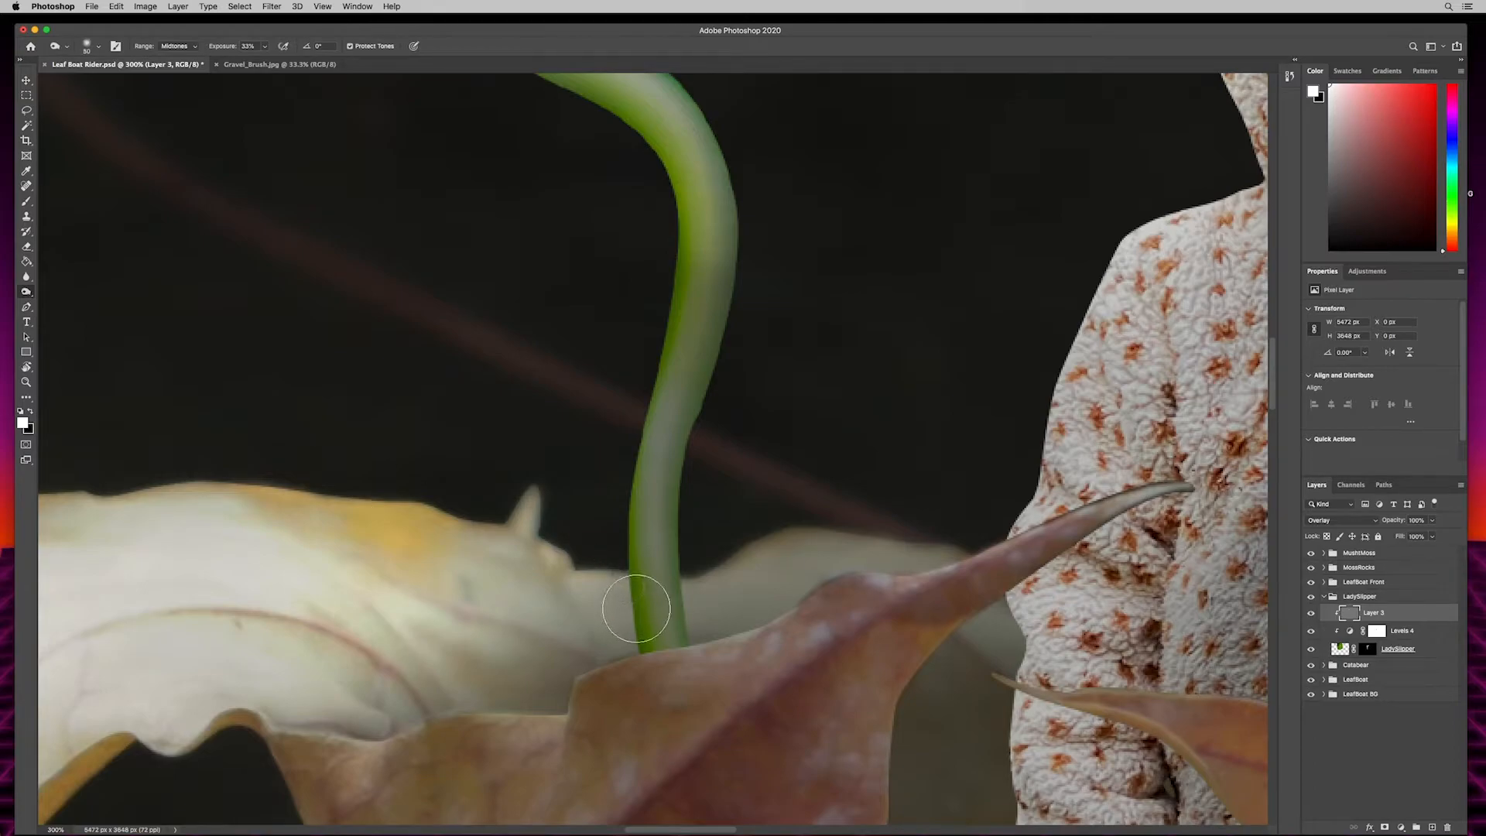
mouse_move(680, 686)
left_mouse_down()
mouse_move(647, 498)
mouse_move(651, 561)
left_mouse_up()
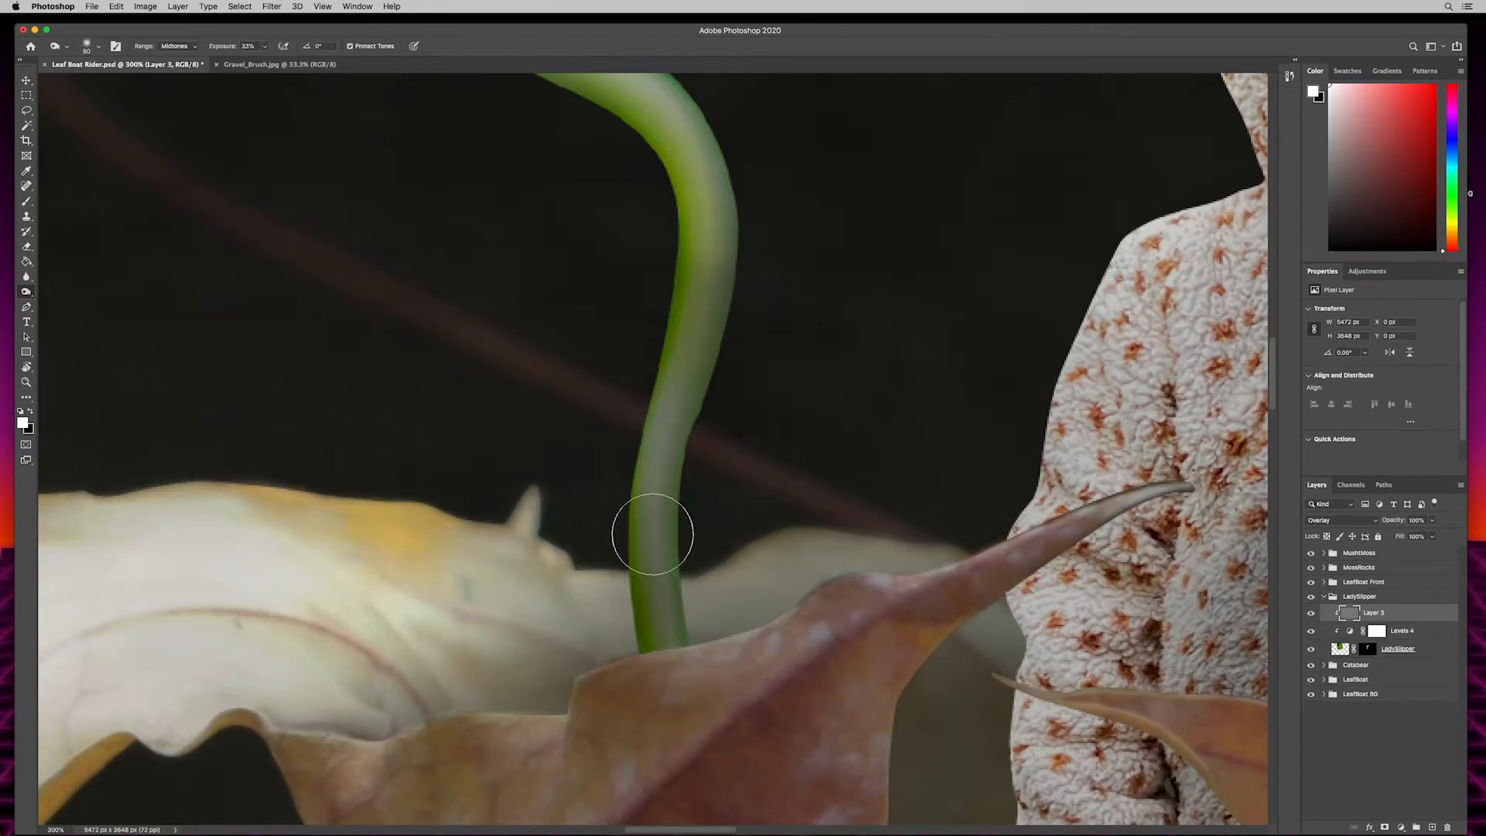
left_click_drag(674, 719, 677, 413)
- Burn the inner edge of the green stem's upper curve with the same 60 px brush
scroll(762, 596, "up", 4)
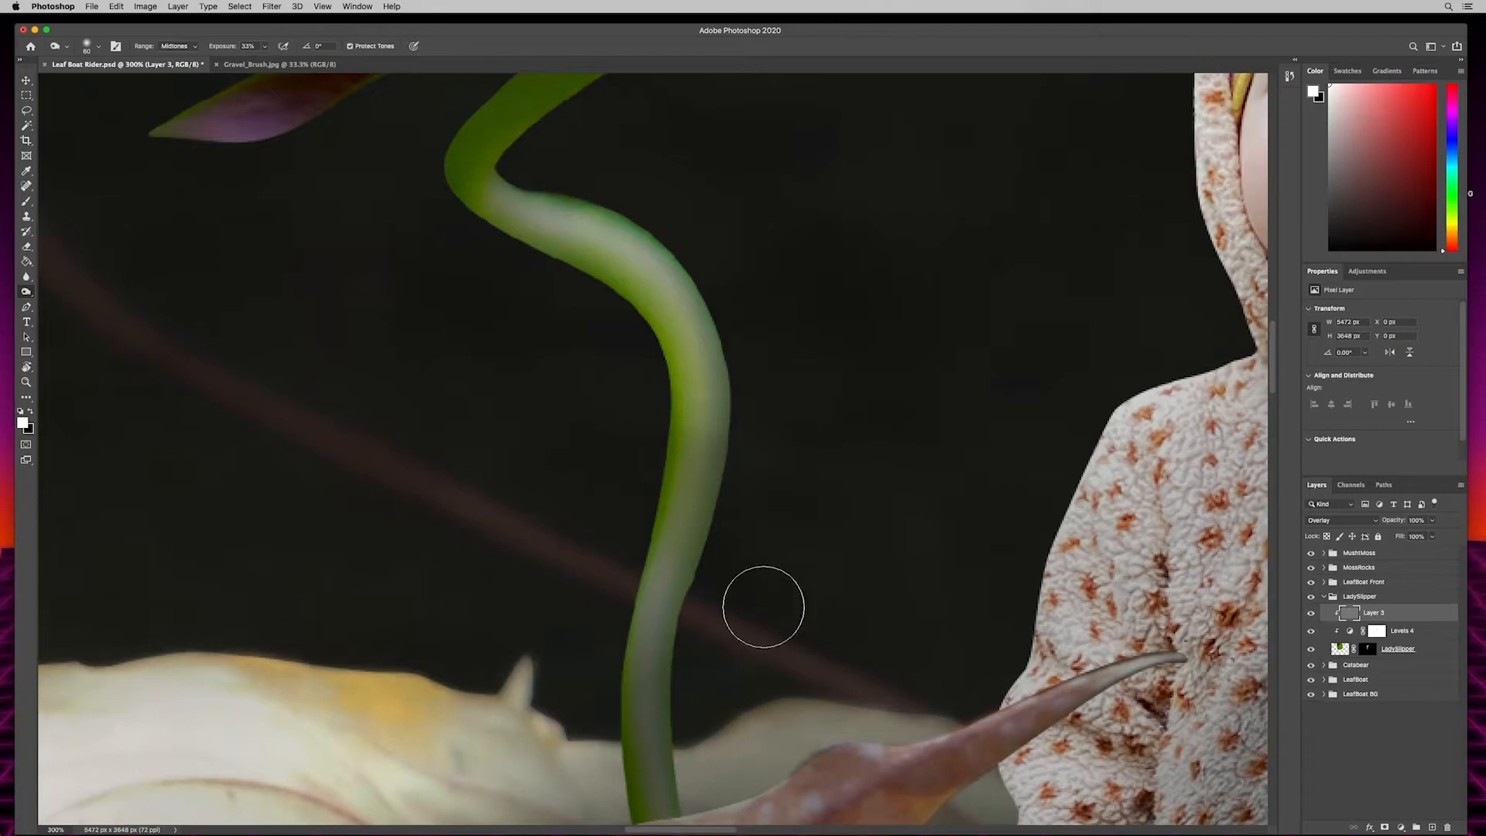
scroll(753, 624, "up", 5)
mouse_move(625, 716)
left_mouse_down()
mouse_move(640, 611)
mouse_move(641, 665)
mouse_move(613, 507)
mouse_move(642, 593)
left_mouse_up()
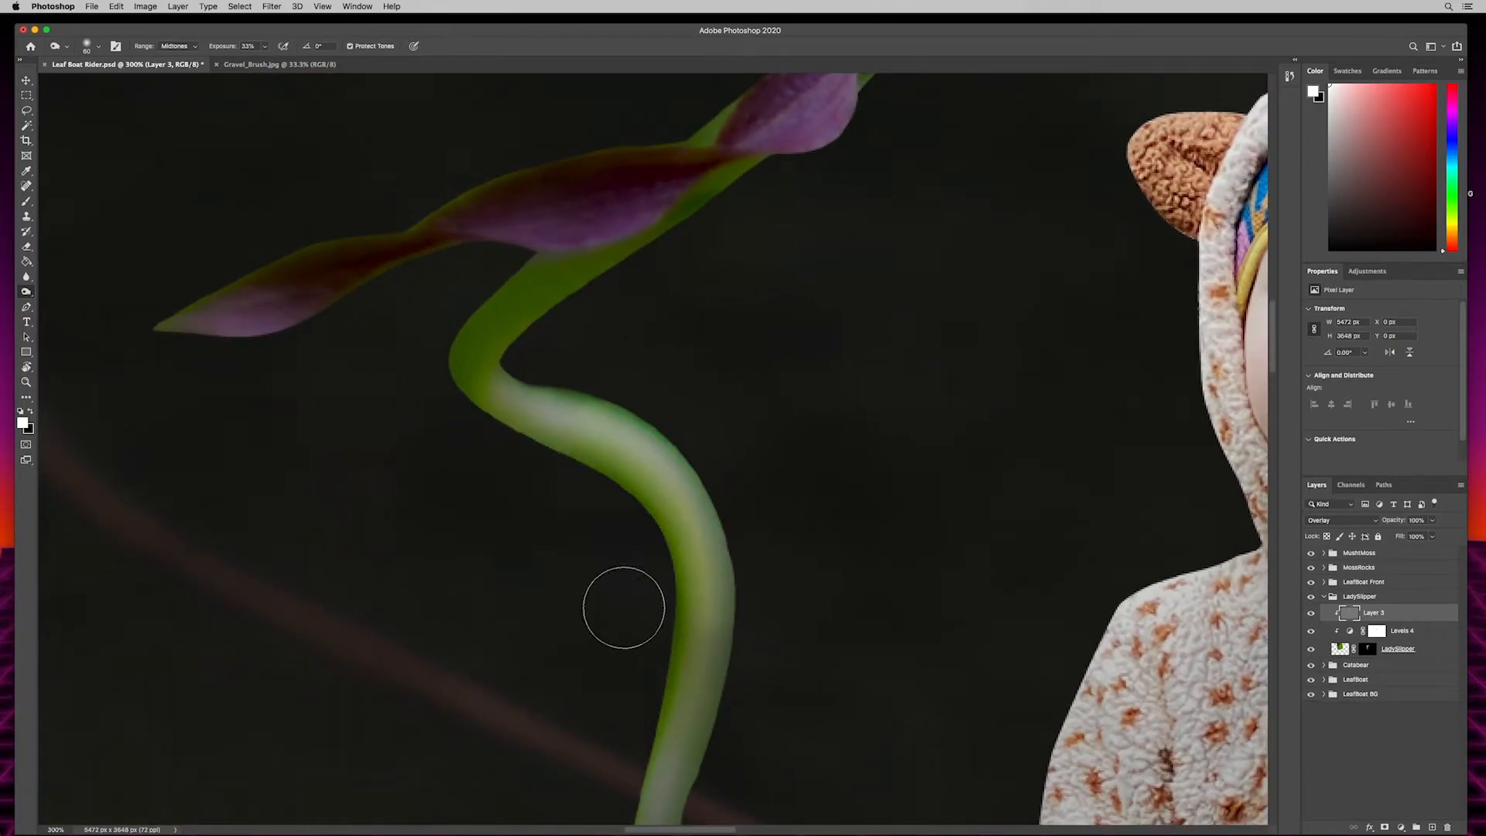
left_click_drag(665, 638, 655, 562)
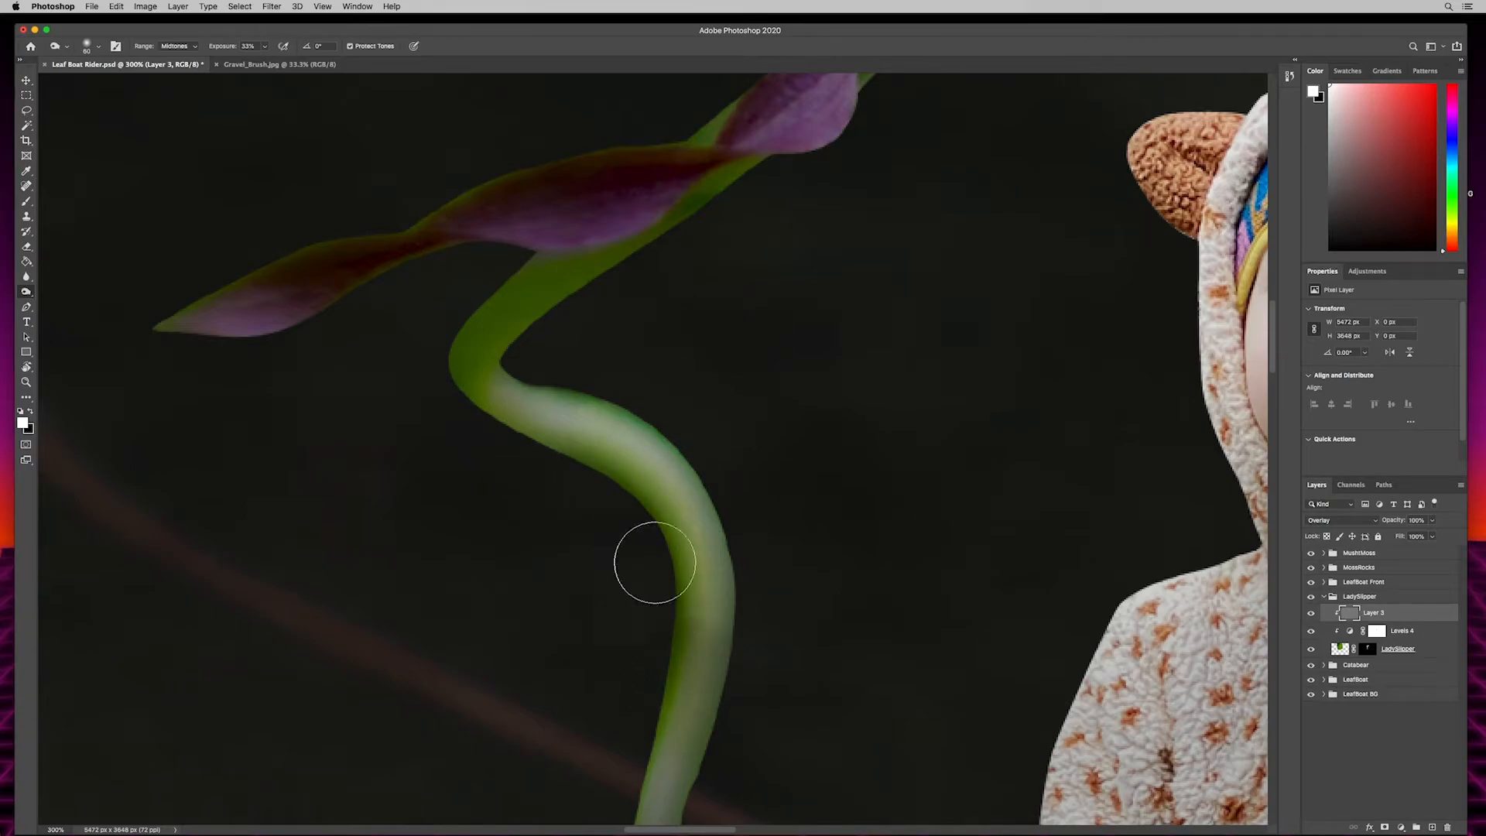
- Check the shading of the lady slipper's twisted petals and stem up close and at 100% zoom against the rest of the composite
scroll(441, 697, "up", 6)
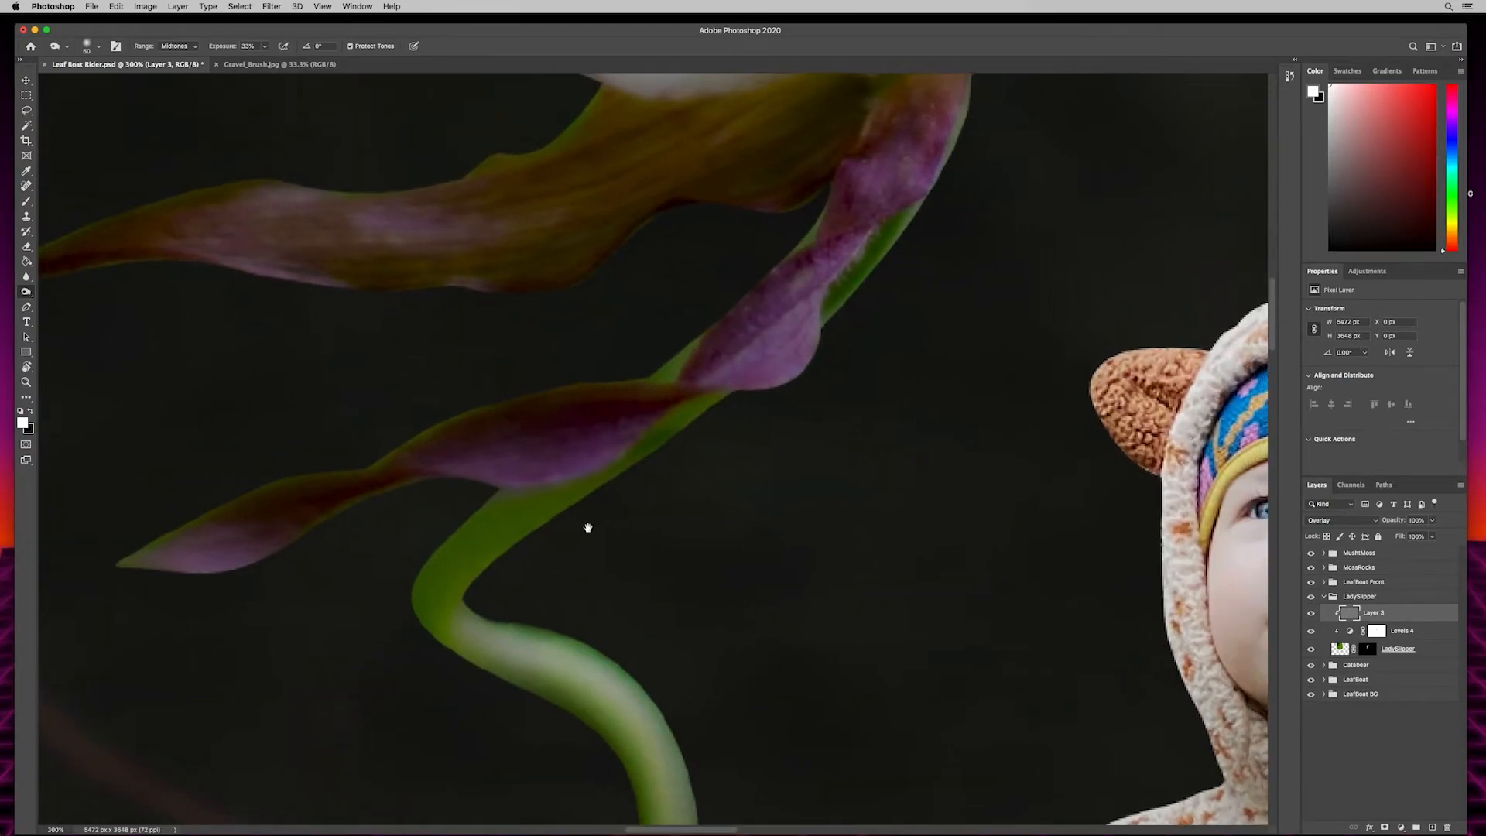
scroll(588, 528, "up", 6)
scroll(542, 541, "right", 3)
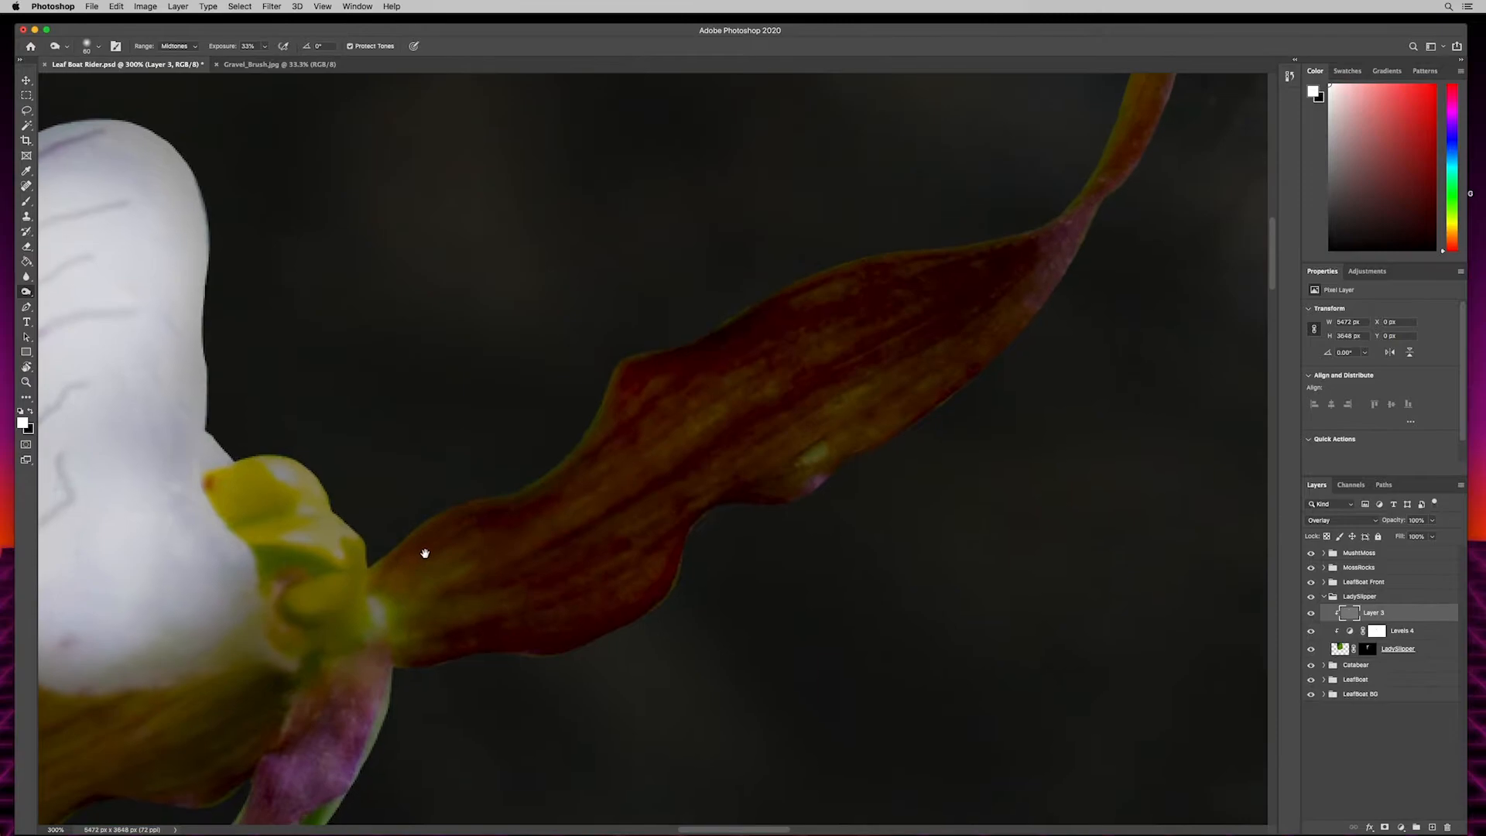
key("super+1")
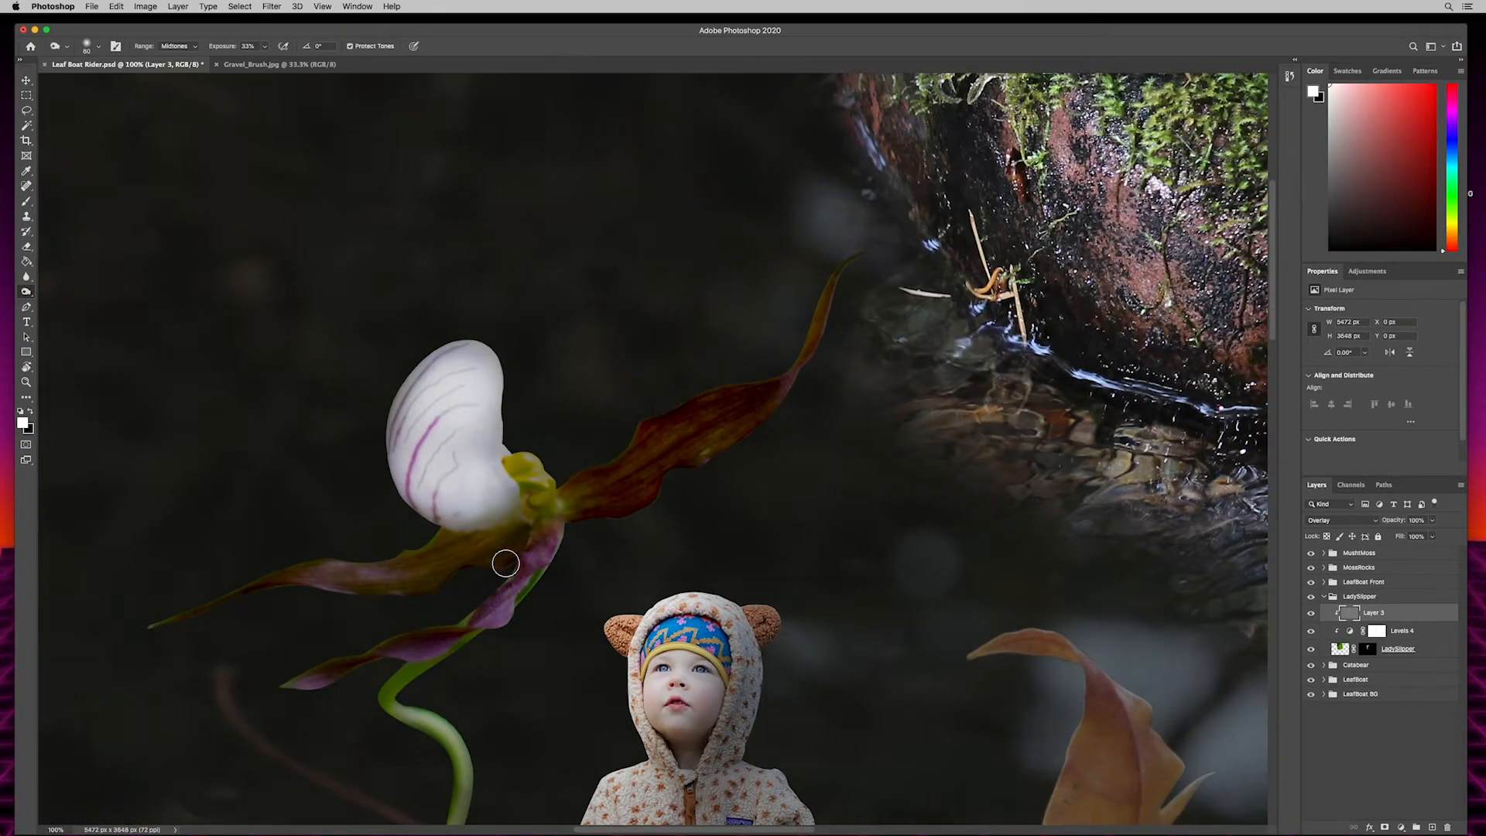
scroll(565, 669, "left", 3)
scroll(565, 669, "down", 2)
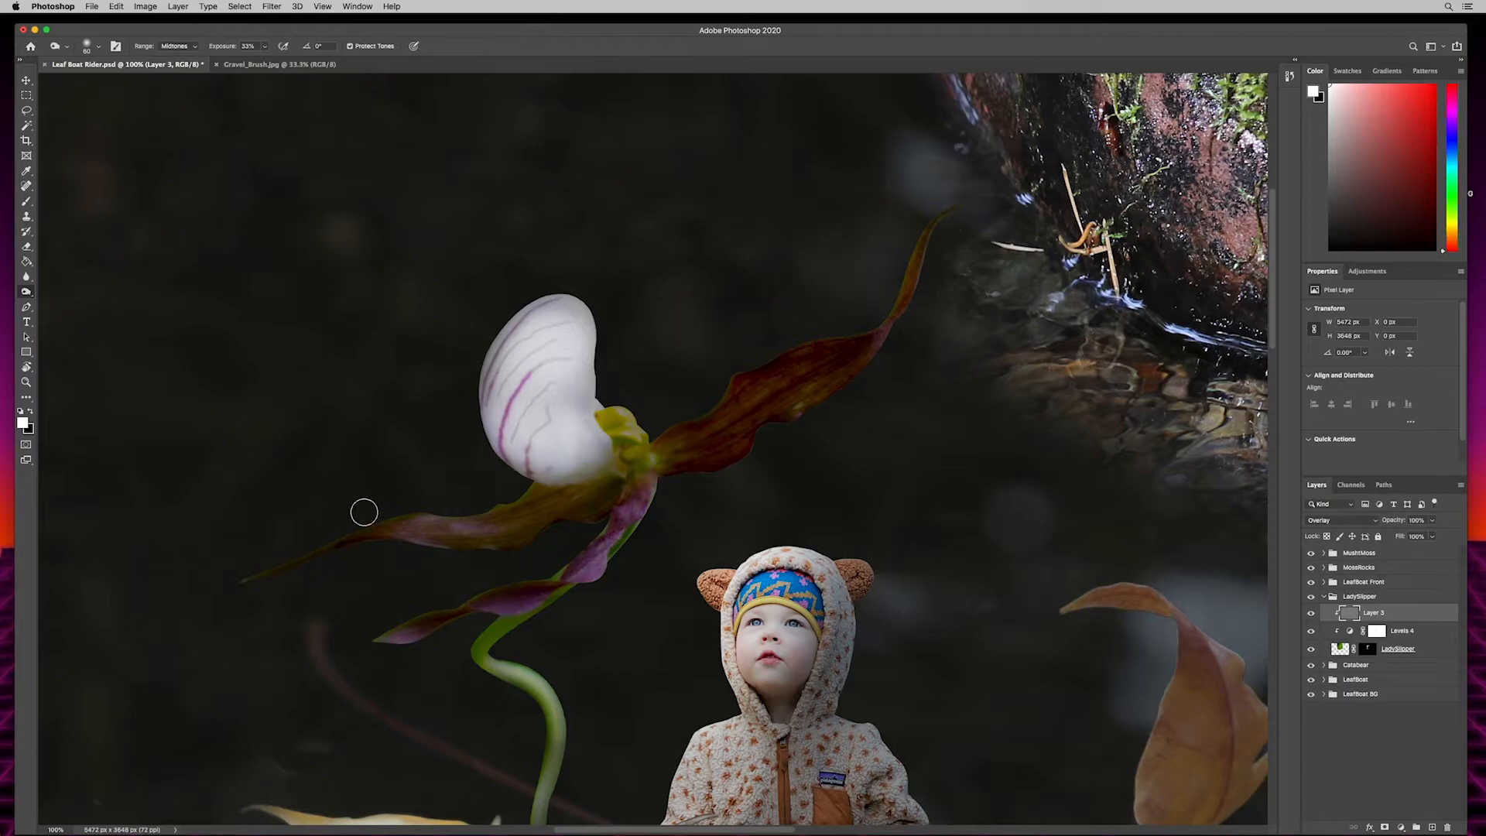
scroll(797, 421, "up", 2)
scroll(797, 421, "right", 2)
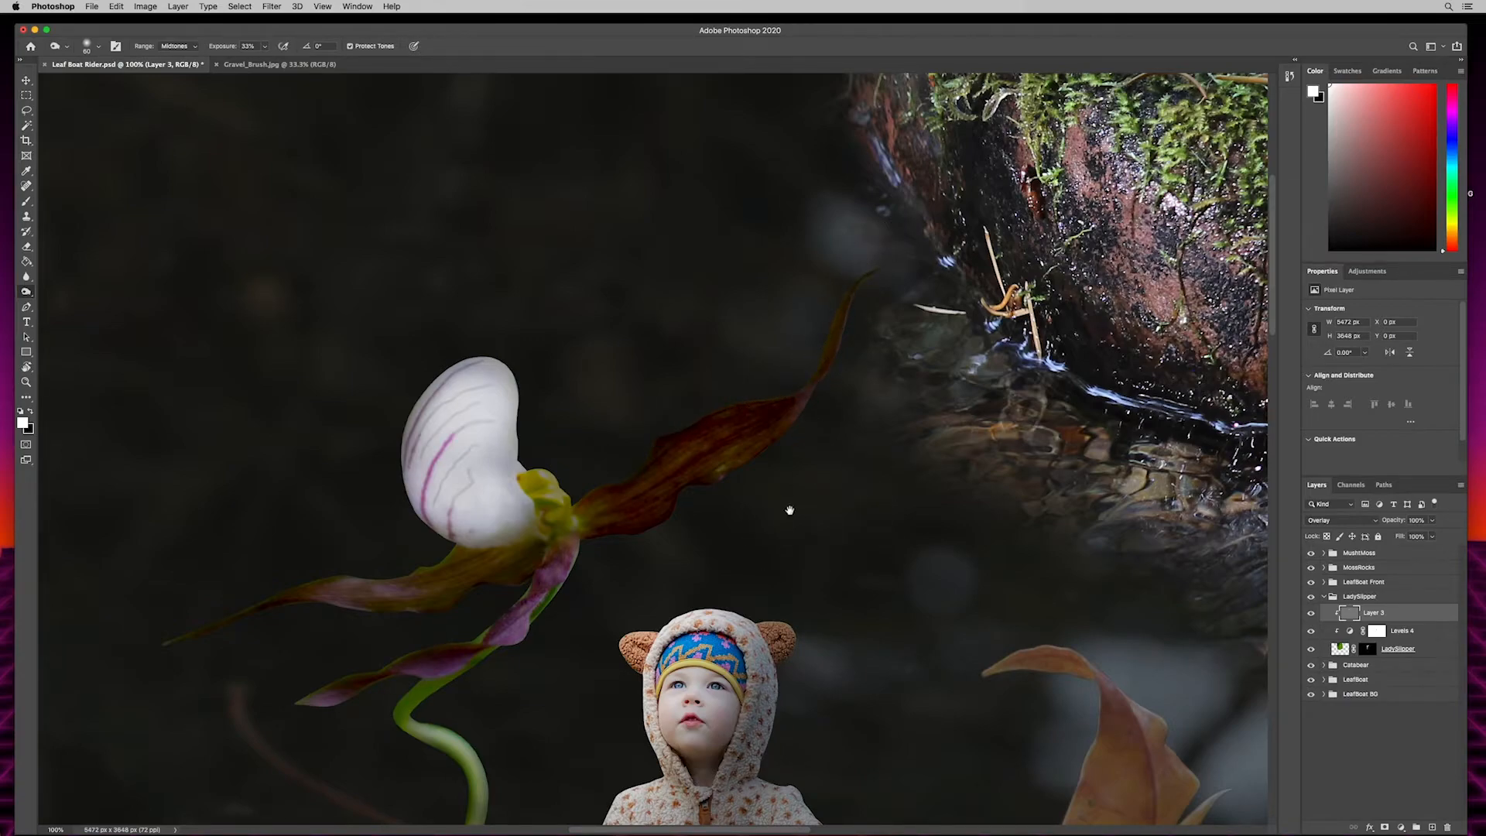
left_click_drag(703, 526, 863, 315)
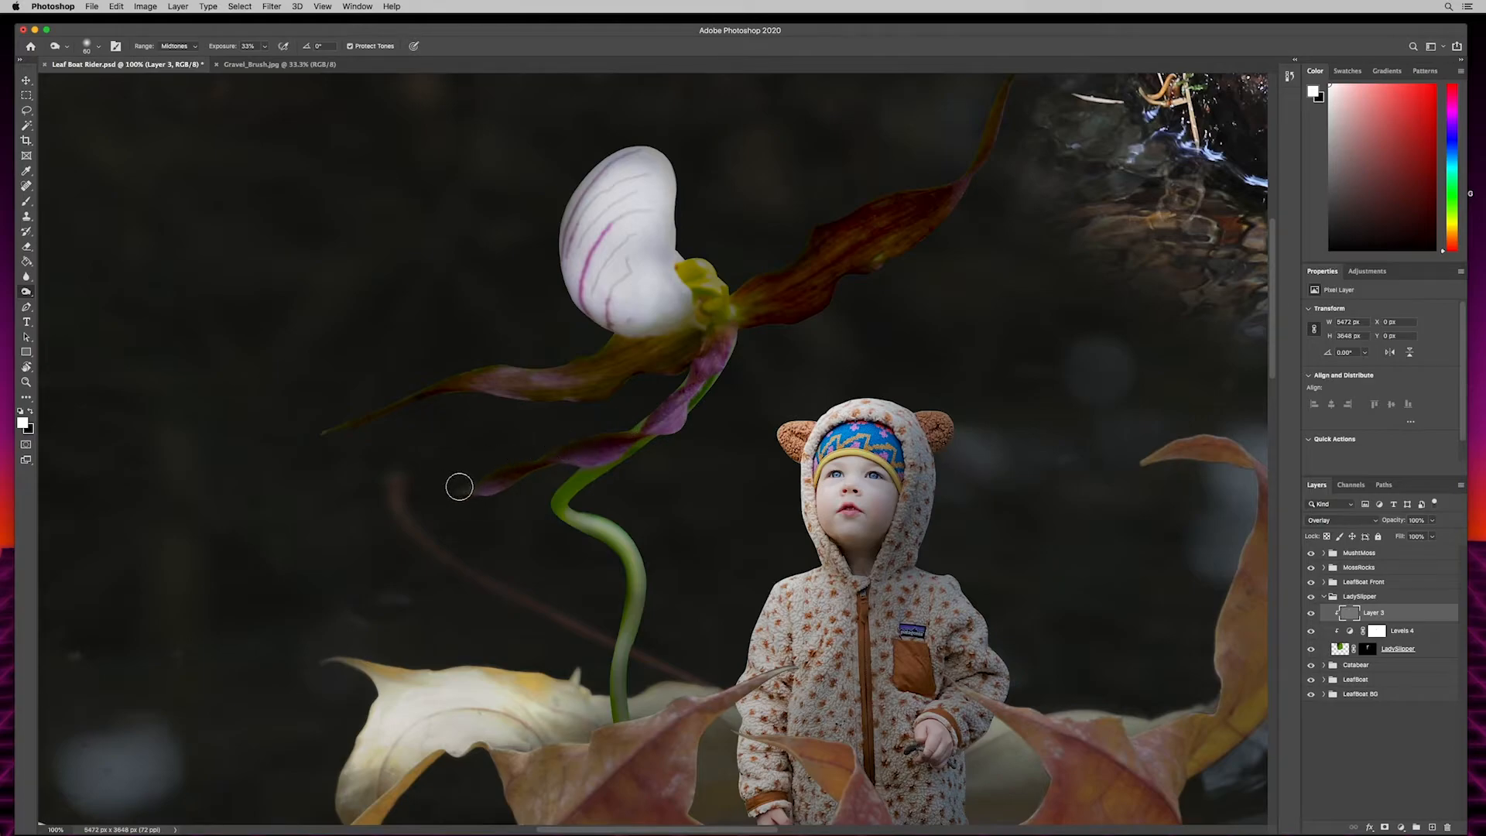
left_click_drag(749, 508, 602, 555)
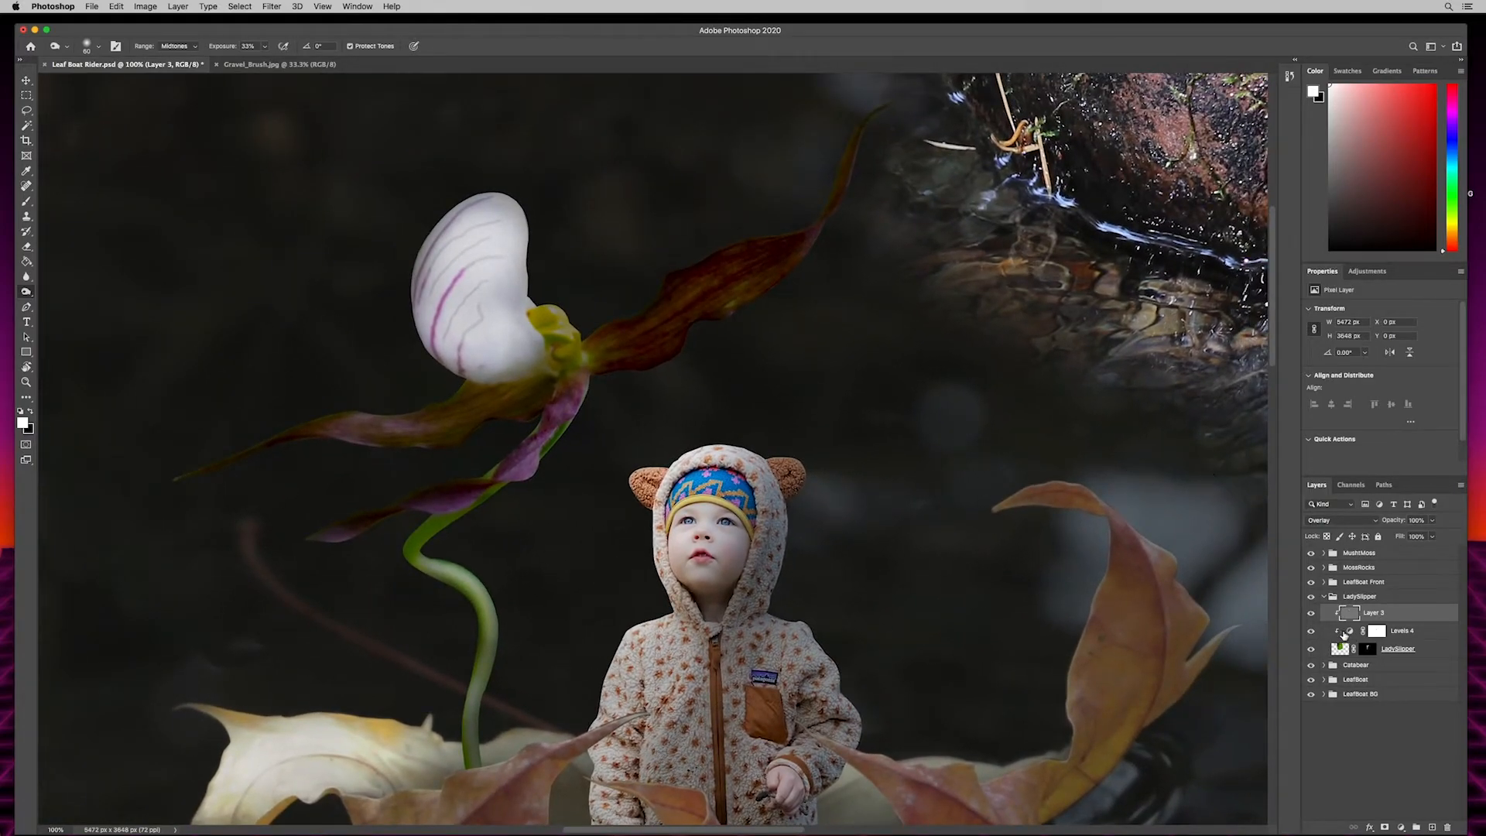
- Collapse the LadySlipper group and select the LeafBoat Front group, bringing the front of the leaf boat into view
left_click(1324, 598)
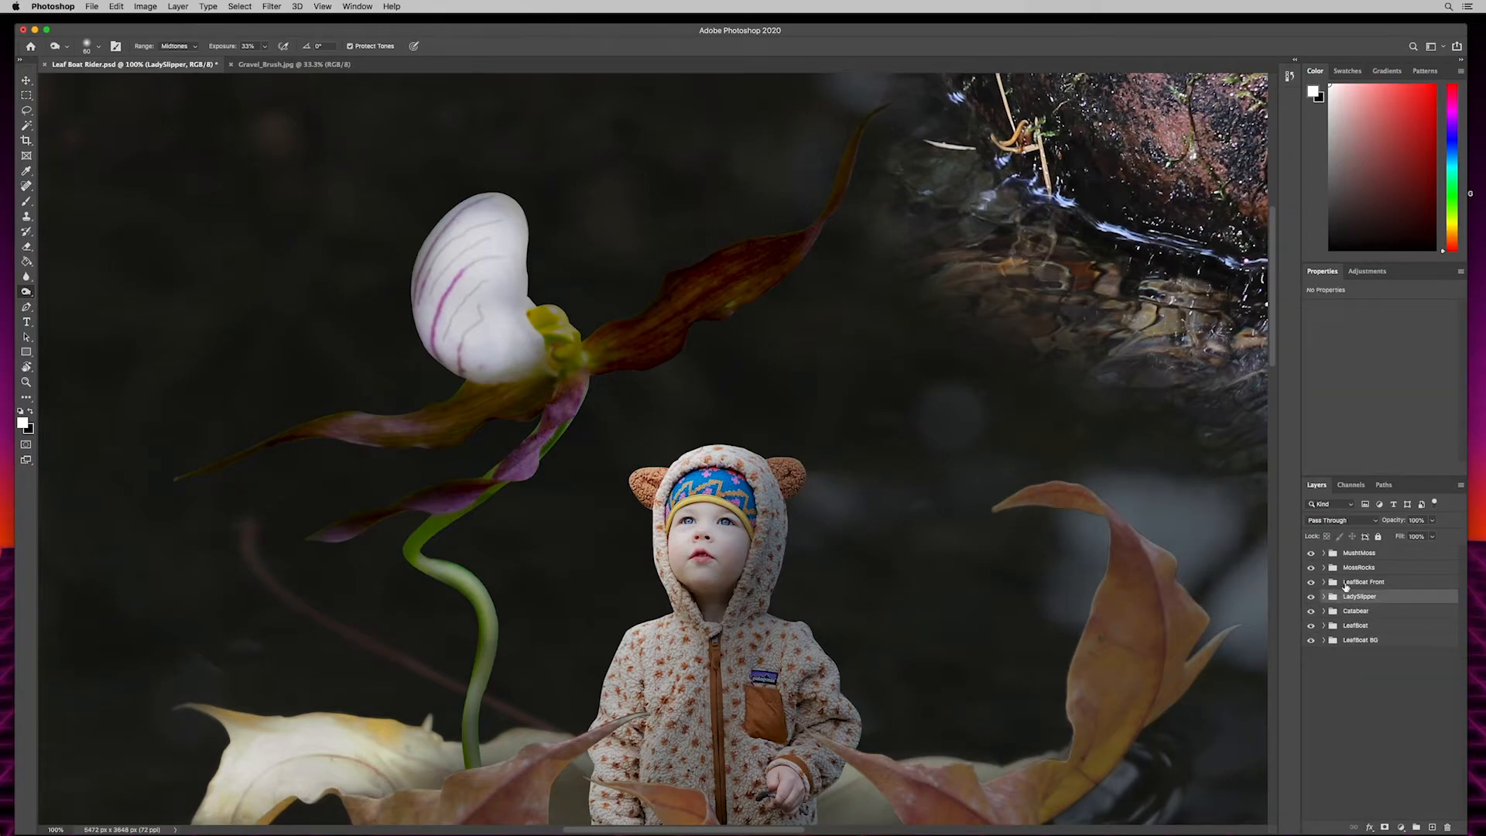
left_click(1328, 585)
left_click_drag(834, 612, 793, 178)
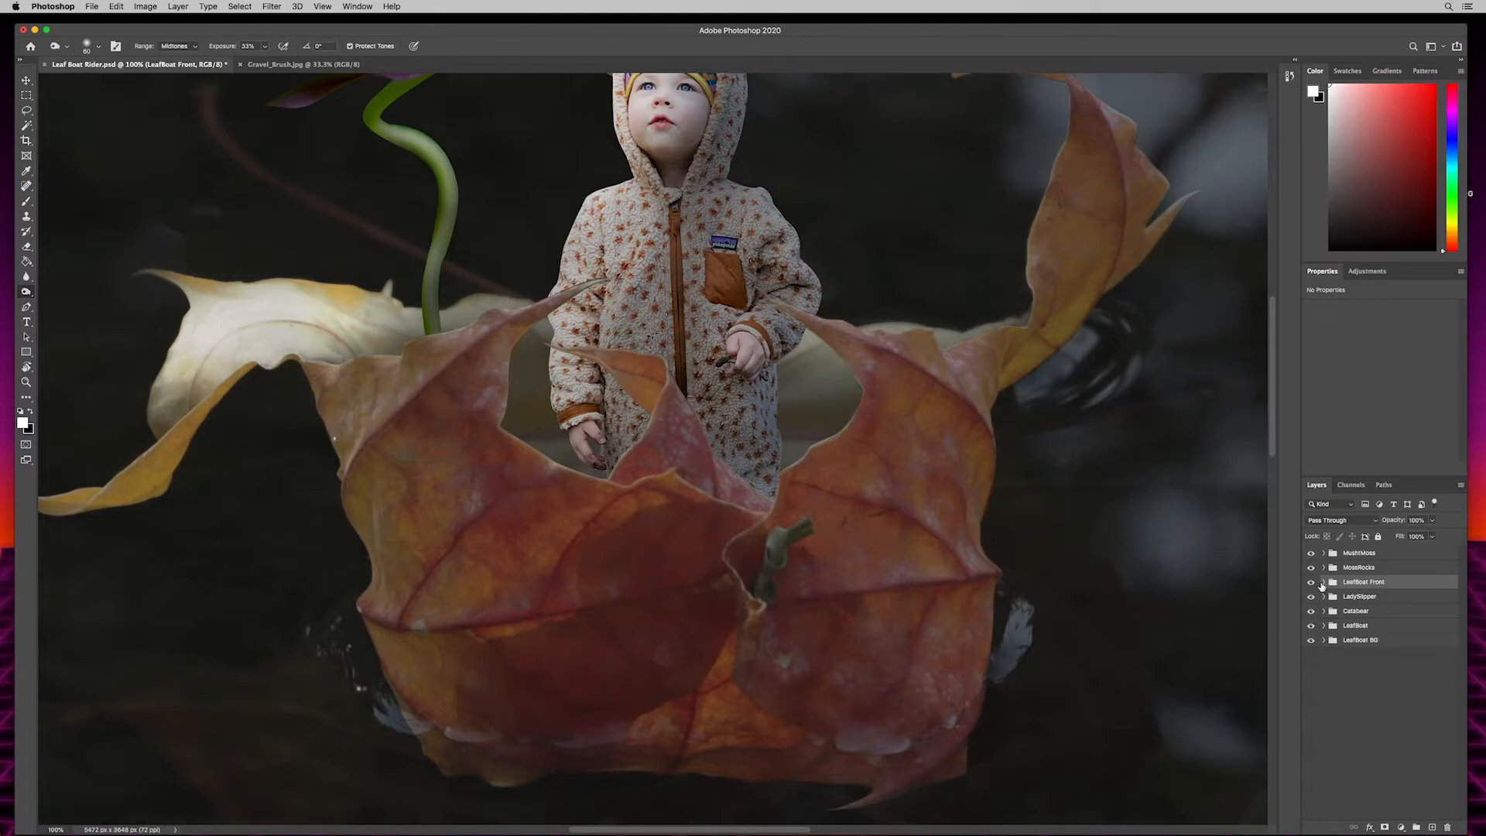
- Darken the LeafBoat Front group by lowering its Levels adjustment's white output level to 148
left_click(1328, 586)
left_click(1410, 617)
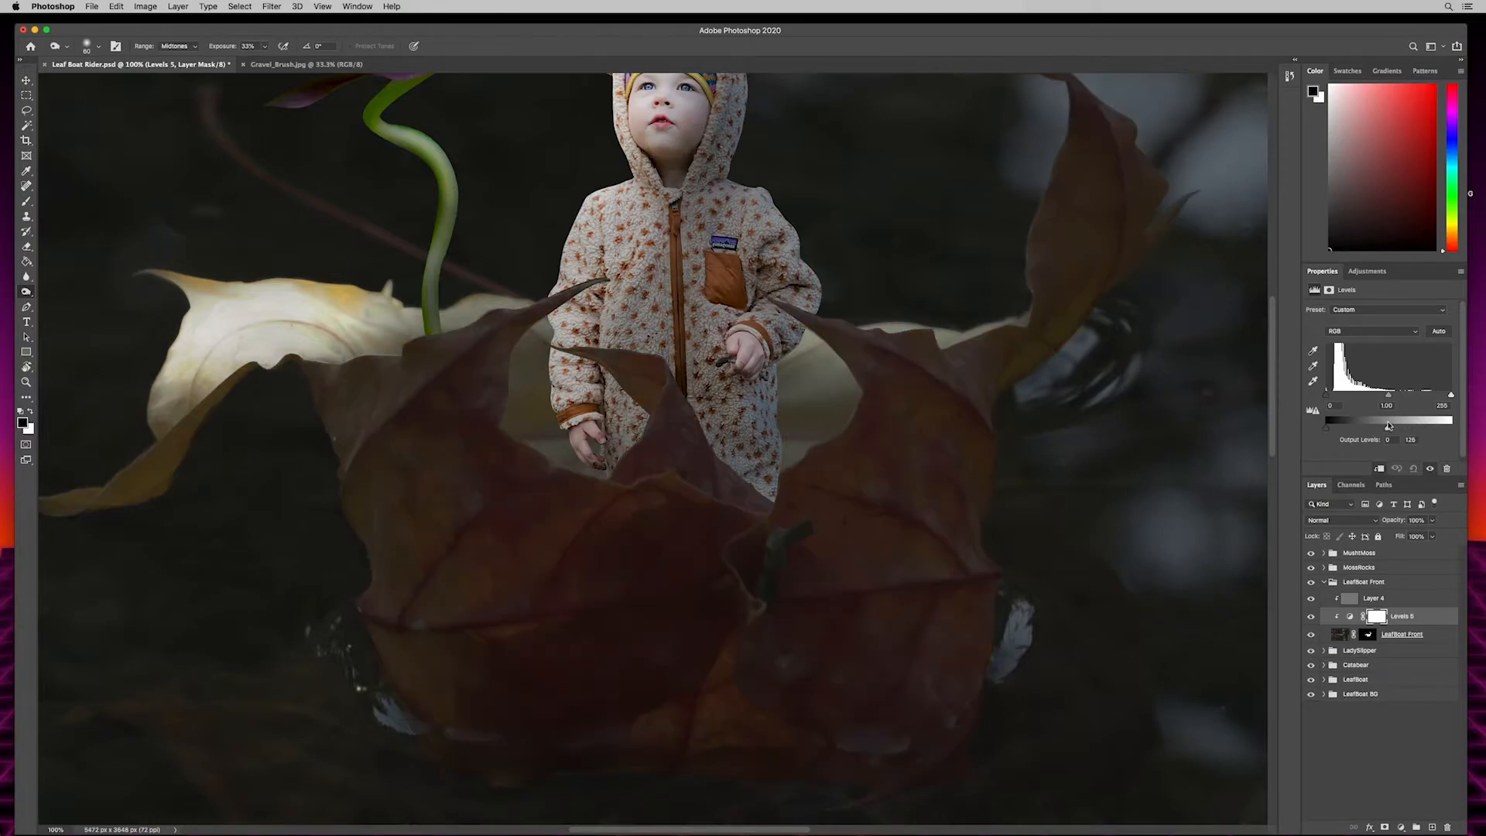
left_click_drag(1410, 425, 1410, 425)
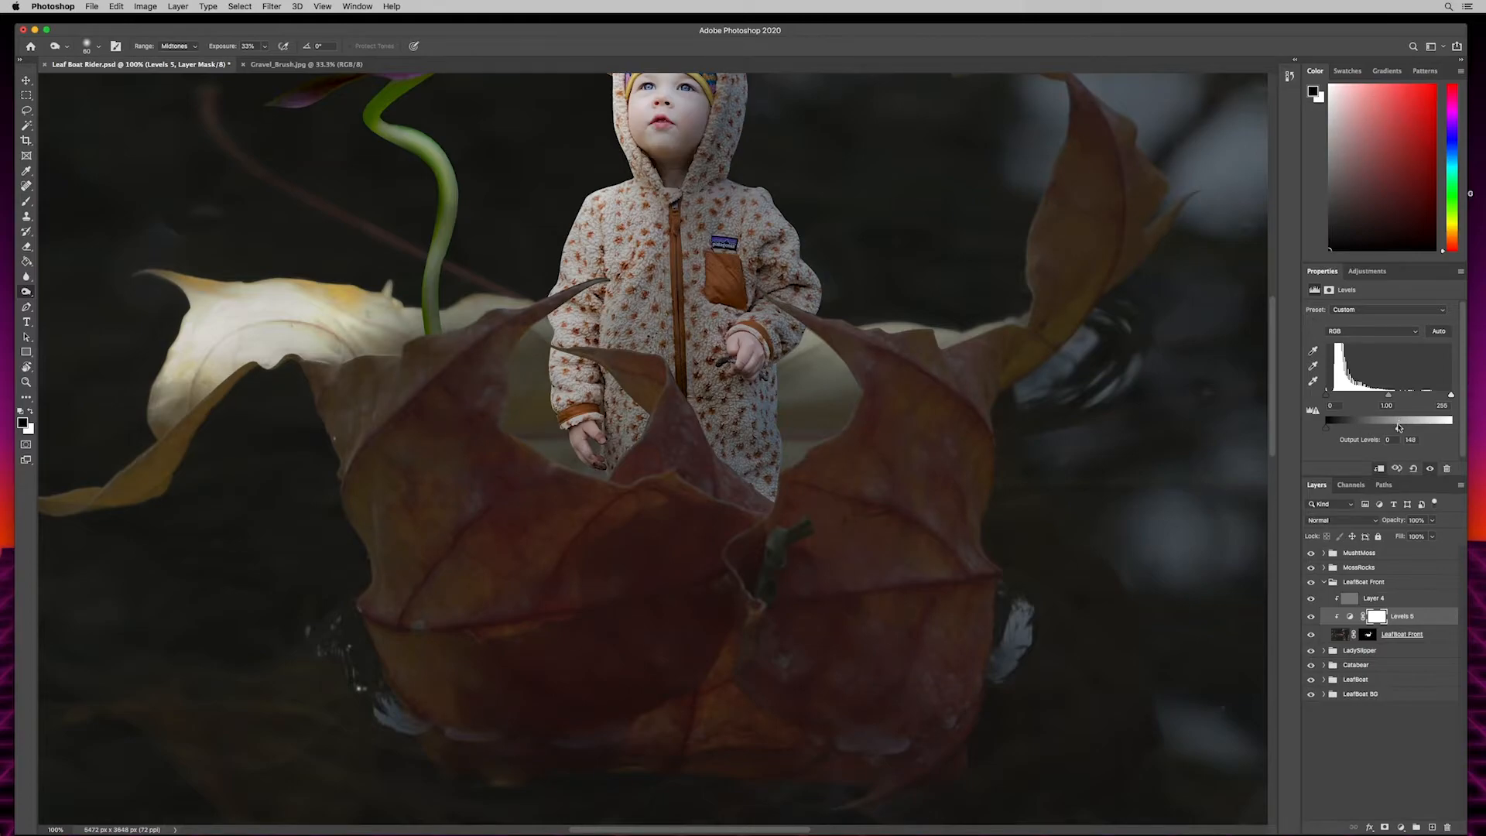
- Paint black at 24% opacity with a 400 px brush on the Levels mask over the leaf boat's front and its raised curled tip
key("super+minus")
key("super+minus")
key("super+minus")
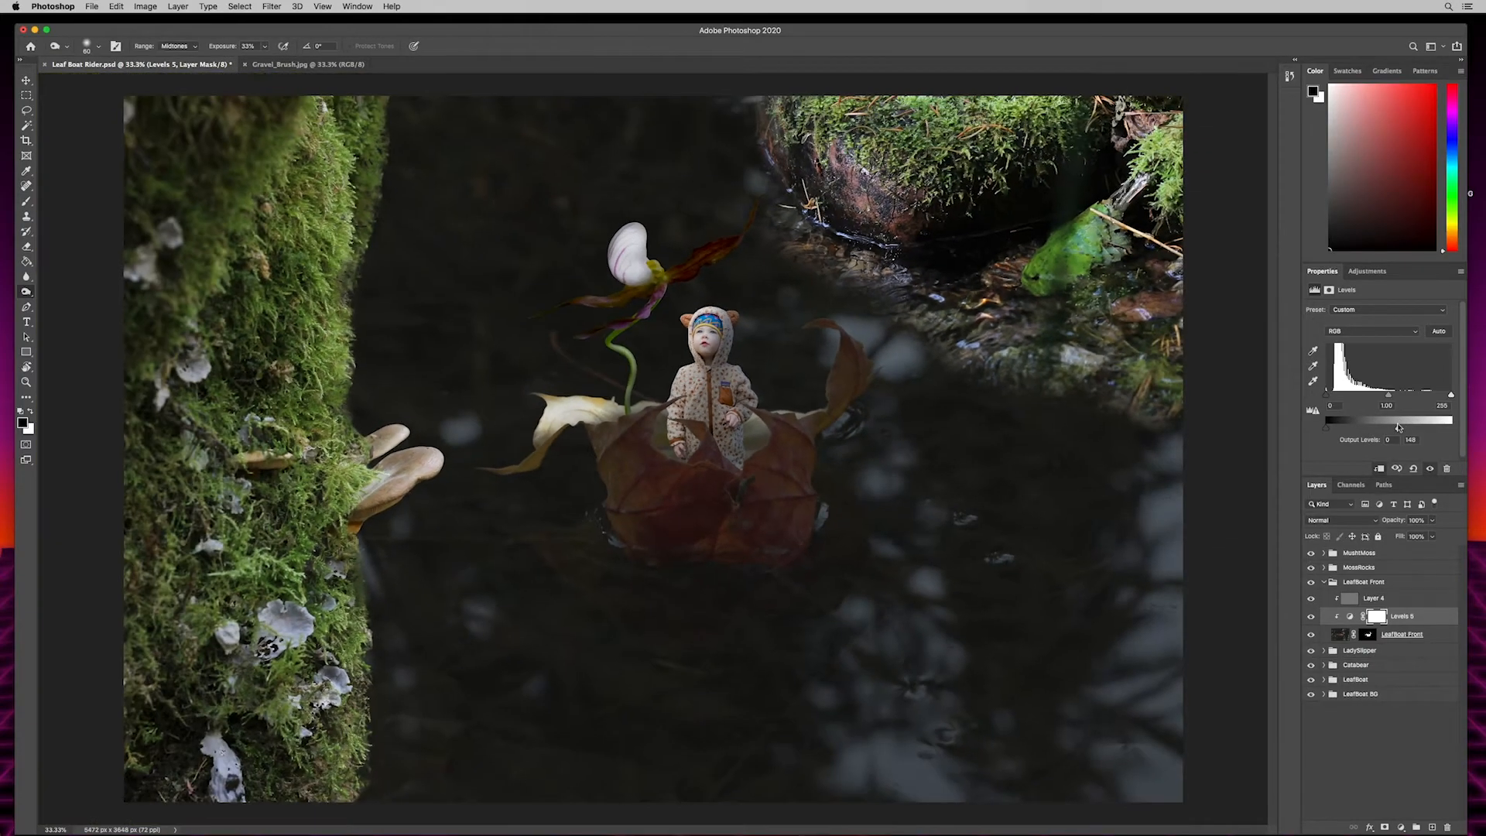
key("super+plus")
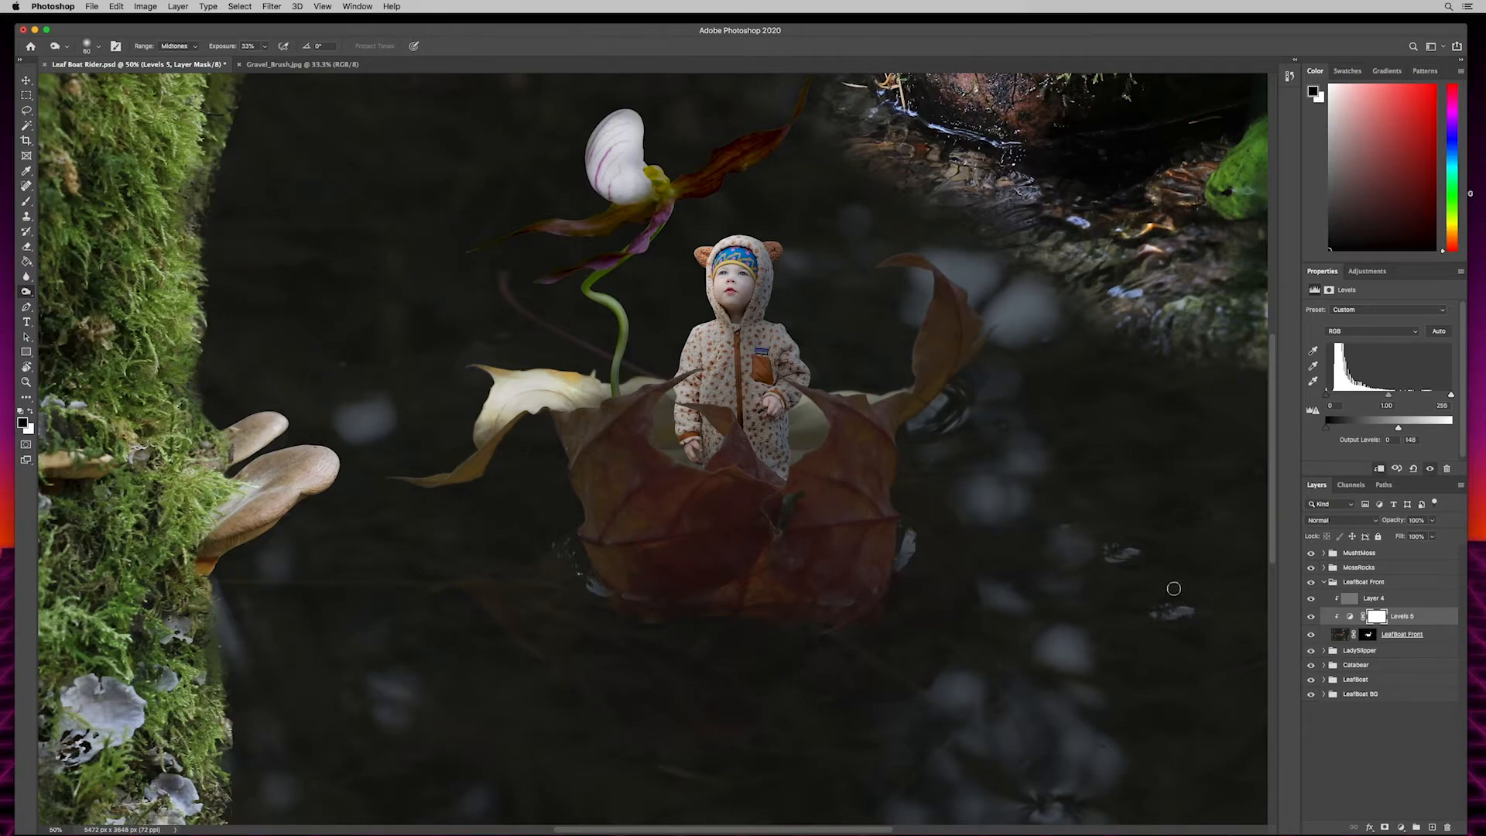
key("b")
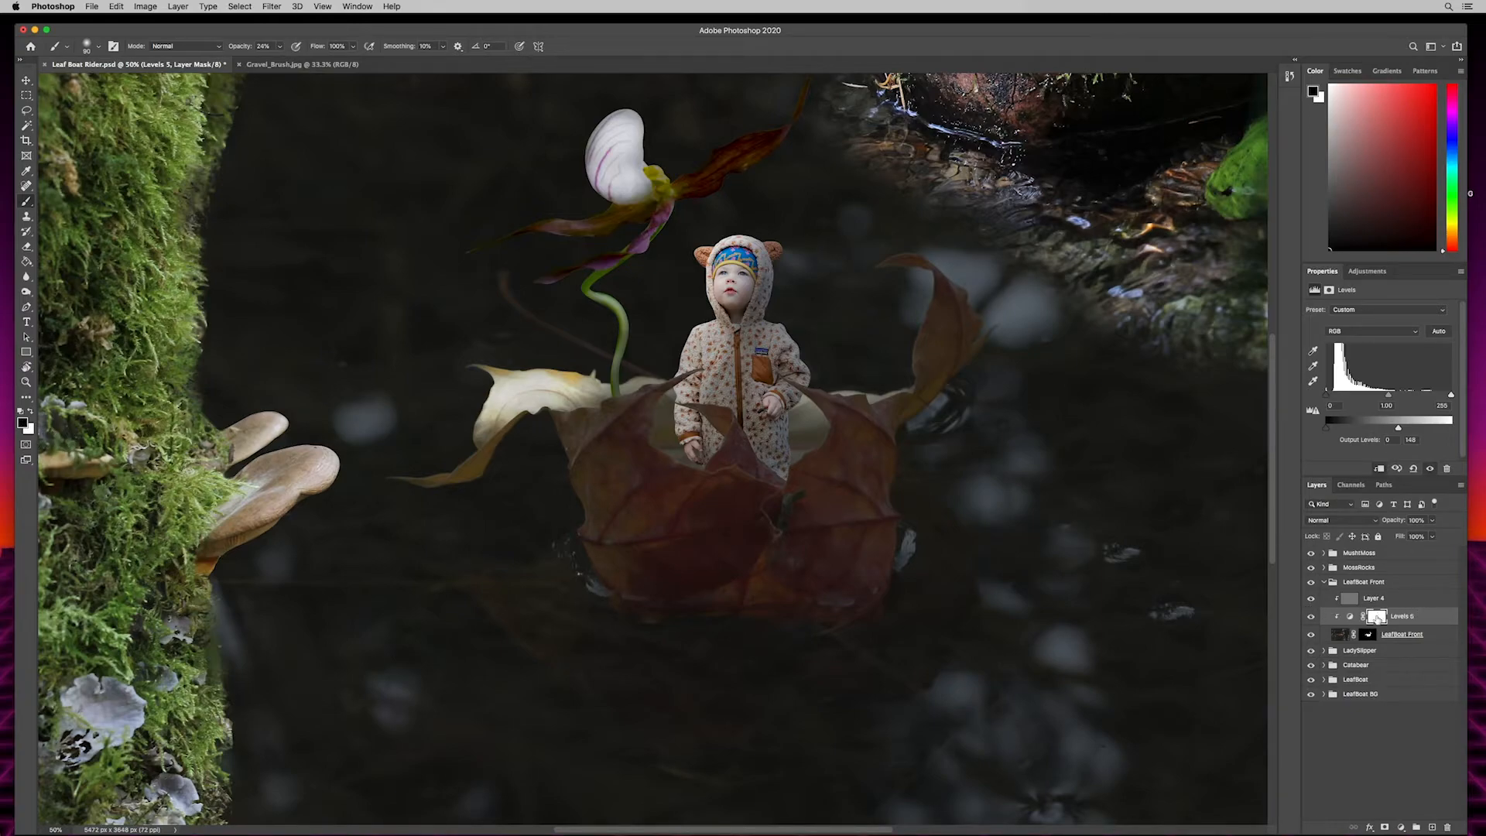
key("bracketright")
key("bracketright")
key("bracketright")
key("bracketright")
key("bracketright")
mouse_move(847, 544)
left_mouse_down()
mouse_move(671, 524)
mouse_move(685, 551)
mouse_move(665, 557)
mouse_move(639, 528)
mouse_move(681, 536)
mouse_move(730, 587)
mouse_move(763, 586)
mouse_move(703, 573)
mouse_move(645, 520)
mouse_move(638, 536)
mouse_move(651, 522)
mouse_move(662, 537)
mouse_move(648, 549)
mouse_move(863, 551)
mouse_move(850, 501)
left_mouse_up()
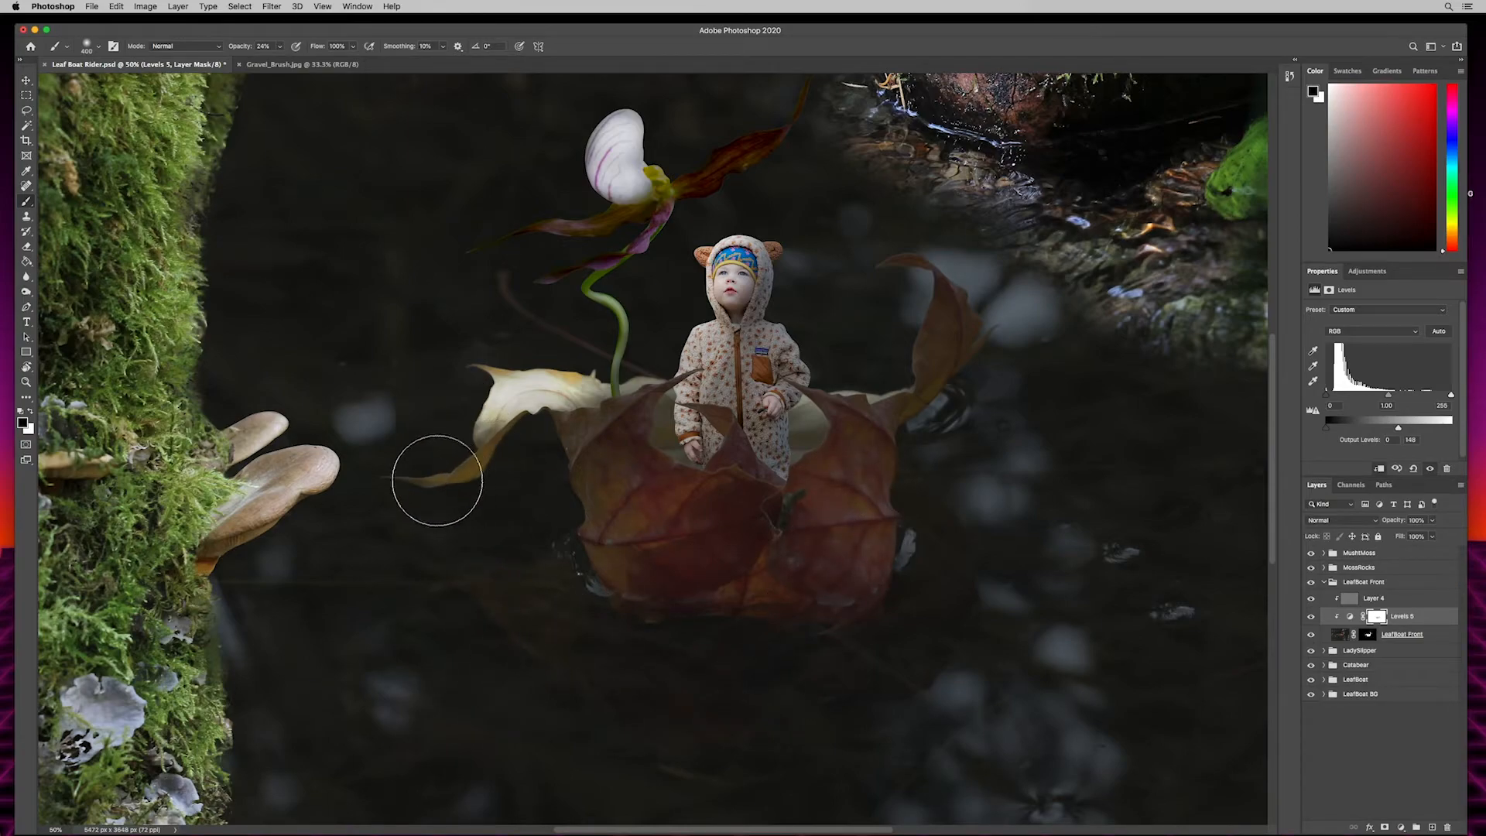
mouse_move(942, 297)
left_mouse_down()
mouse_move(899, 361)
mouse_move(873, 271)
mouse_move(904, 331)
mouse_move(886, 266)
left_mouse_up()
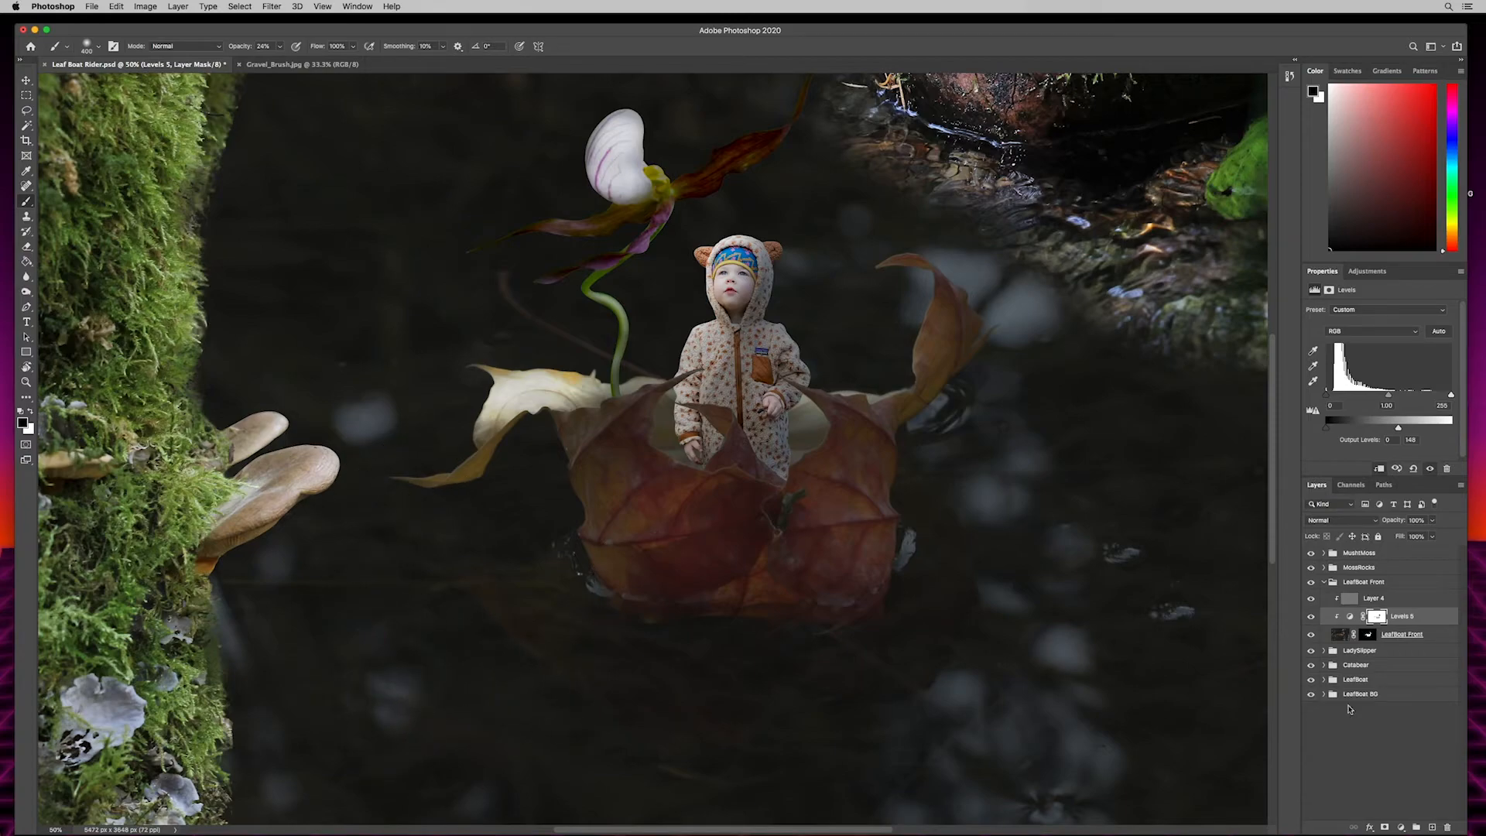
- Burn the leaf boat's outer edges on the LeafBoat Front gray Overlay layer, using Midtones at 33% exposure and a brush enlarged to 175 px
left_click(1381, 600)
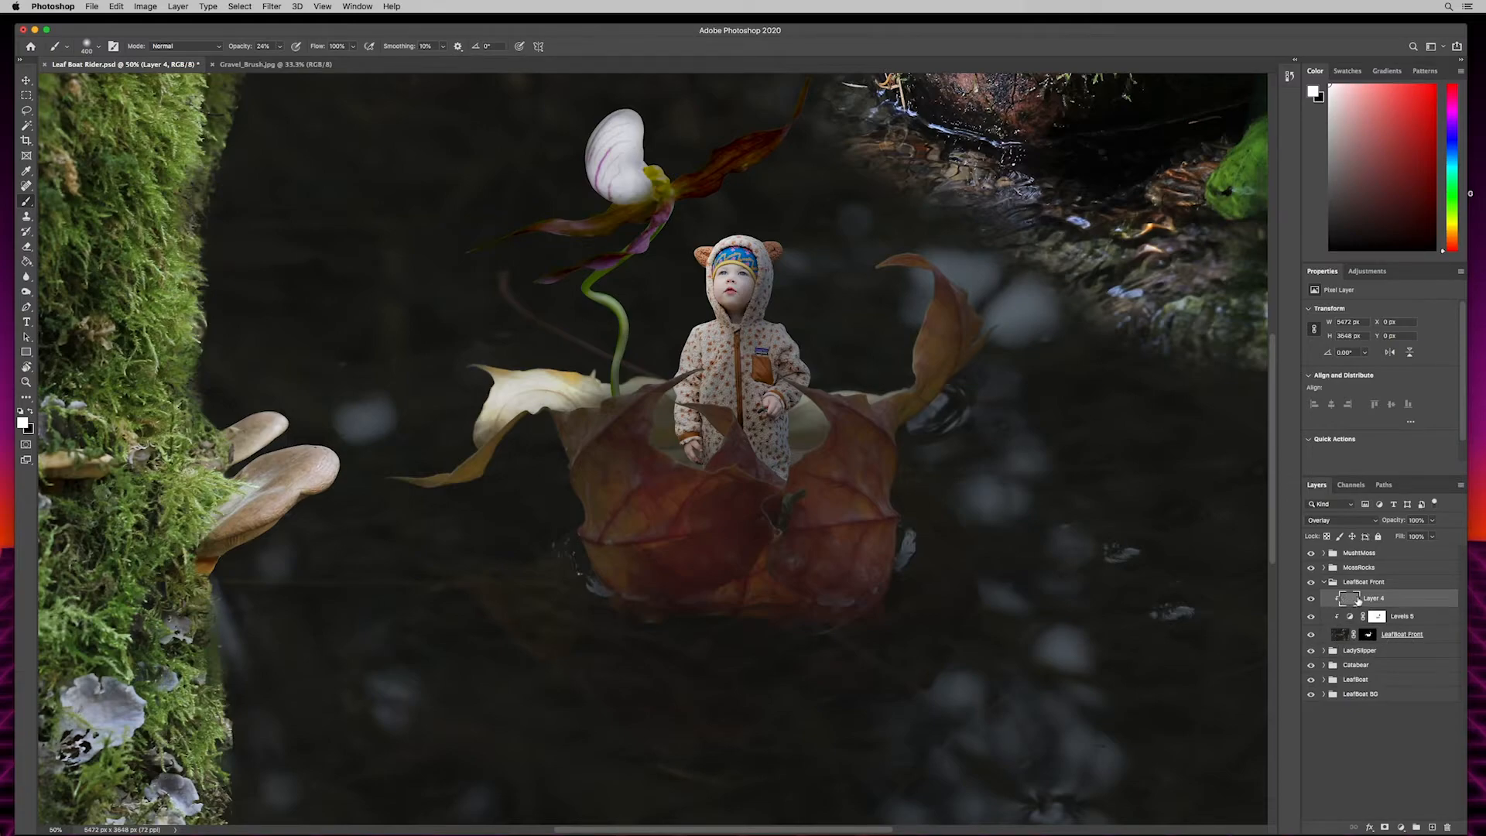
key("o")
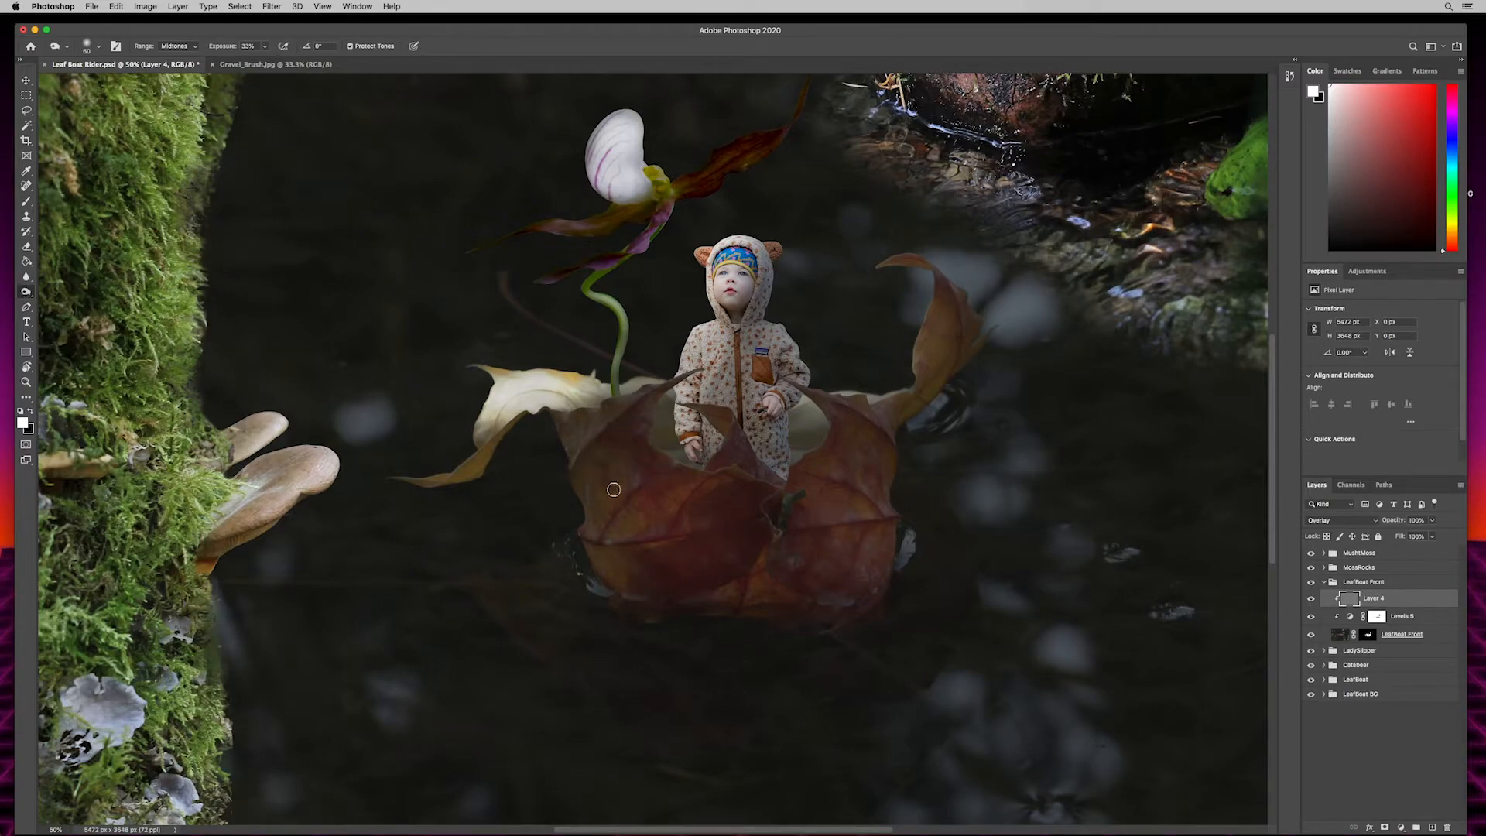
key("bracketright")
key("bracketright")
key("bracketright")
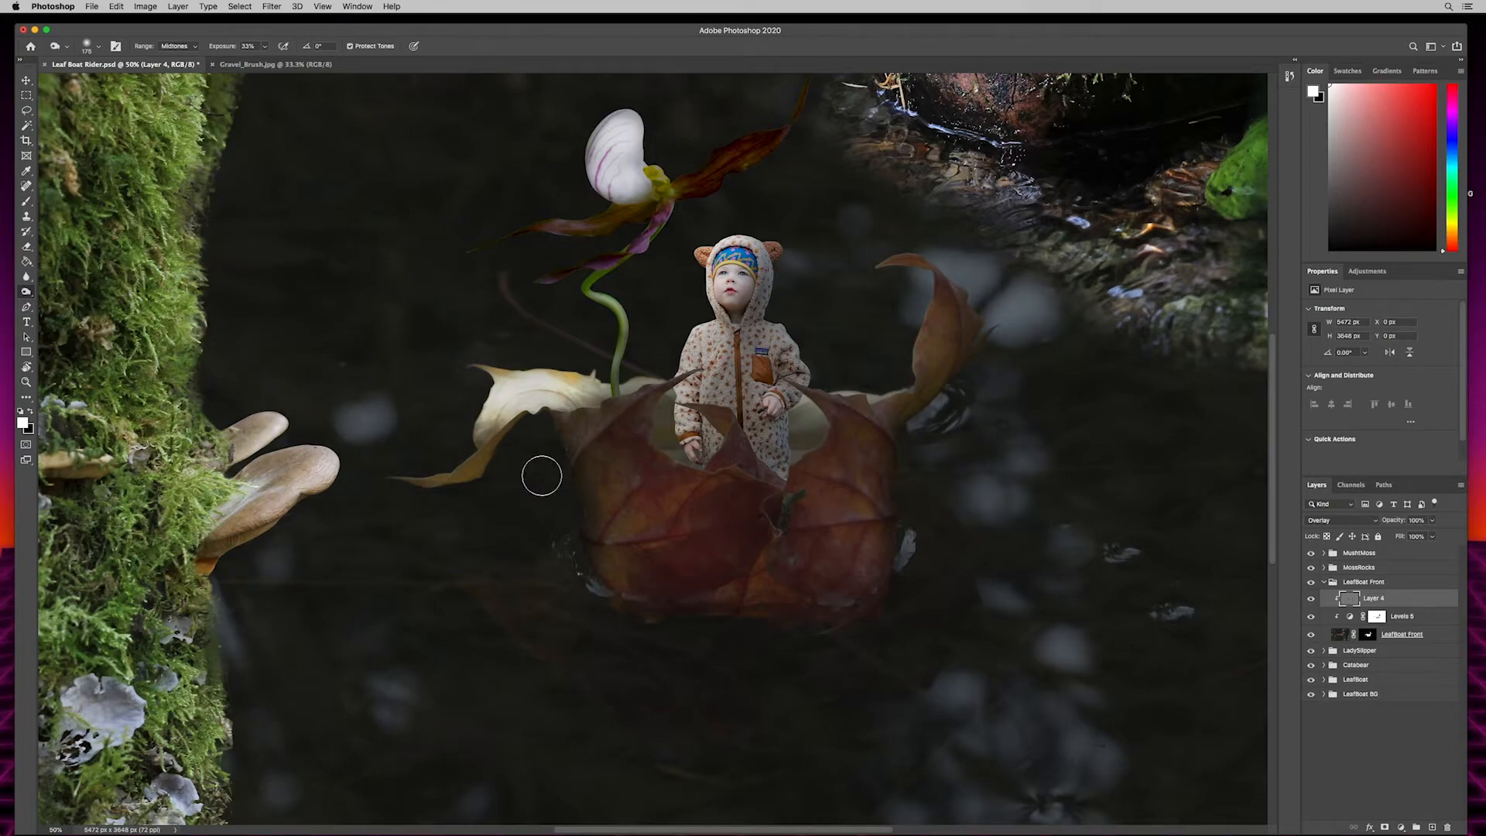
- Dodge the middle of the leaf boat's front on the same gray layer with a 400 px brush, Midtones at 27% exposure
key("shift+o")
key("shift+o")
key("shift+o")
left_click_drag(26, 292, 56, 292)
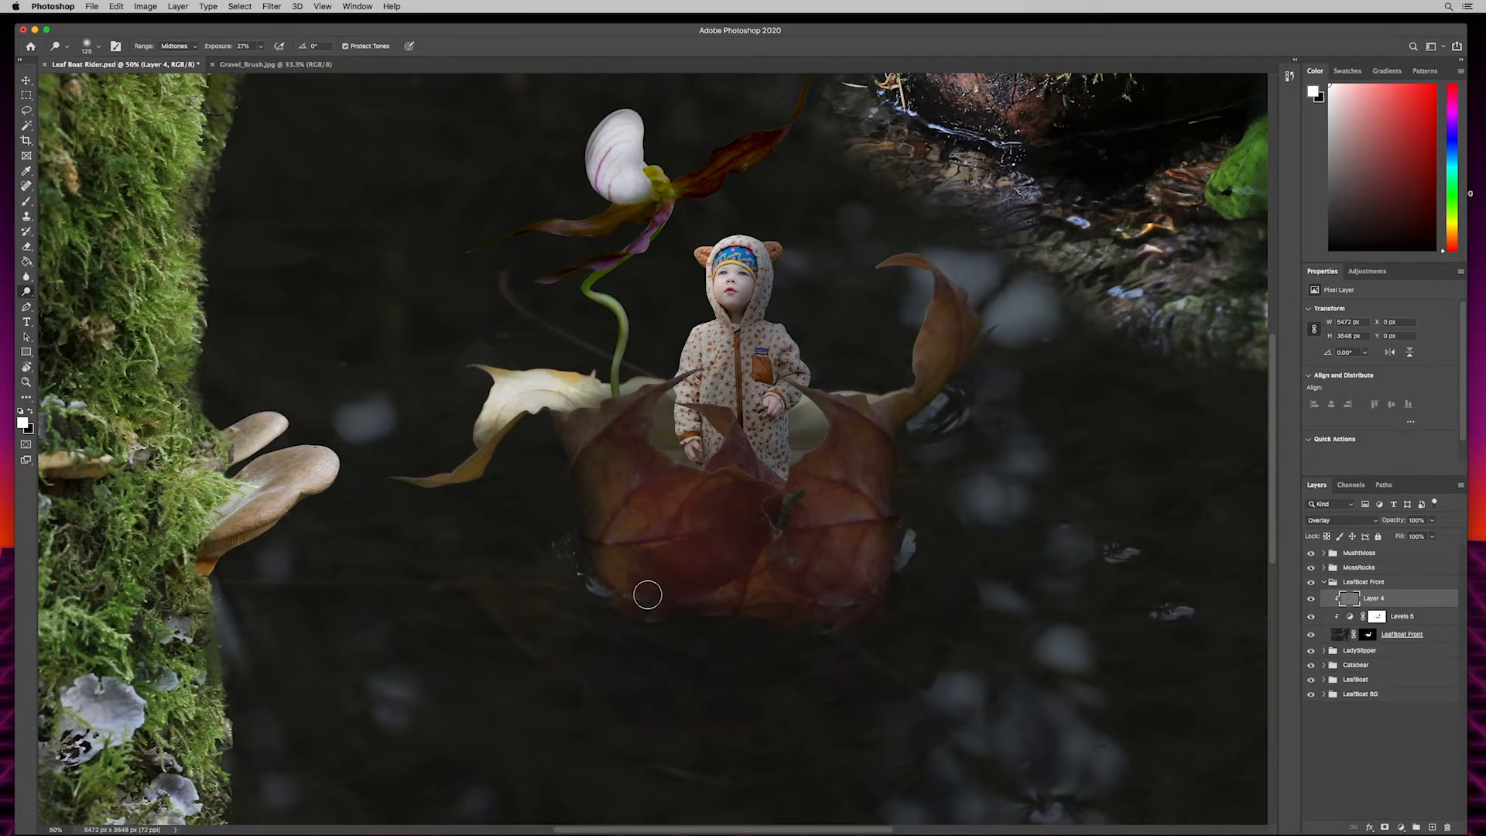
key("bracketright")
key("bracketright")
key("bracketright")
key("bracketright")
key("bracketright")
key("bracketright")
mouse_move(687, 536)
left_mouse_down()
mouse_move(707, 558)
mouse_move(688, 566)
mouse_move(642, 520)
mouse_move(778, 582)
mouse_move(744, 593)
mouse_move(757, 628)
mouse_move(755, 601)
mouse_move(777, 590)
mouse_move(753, 603)
mouse_move(828, 555)
left_mouse_up()
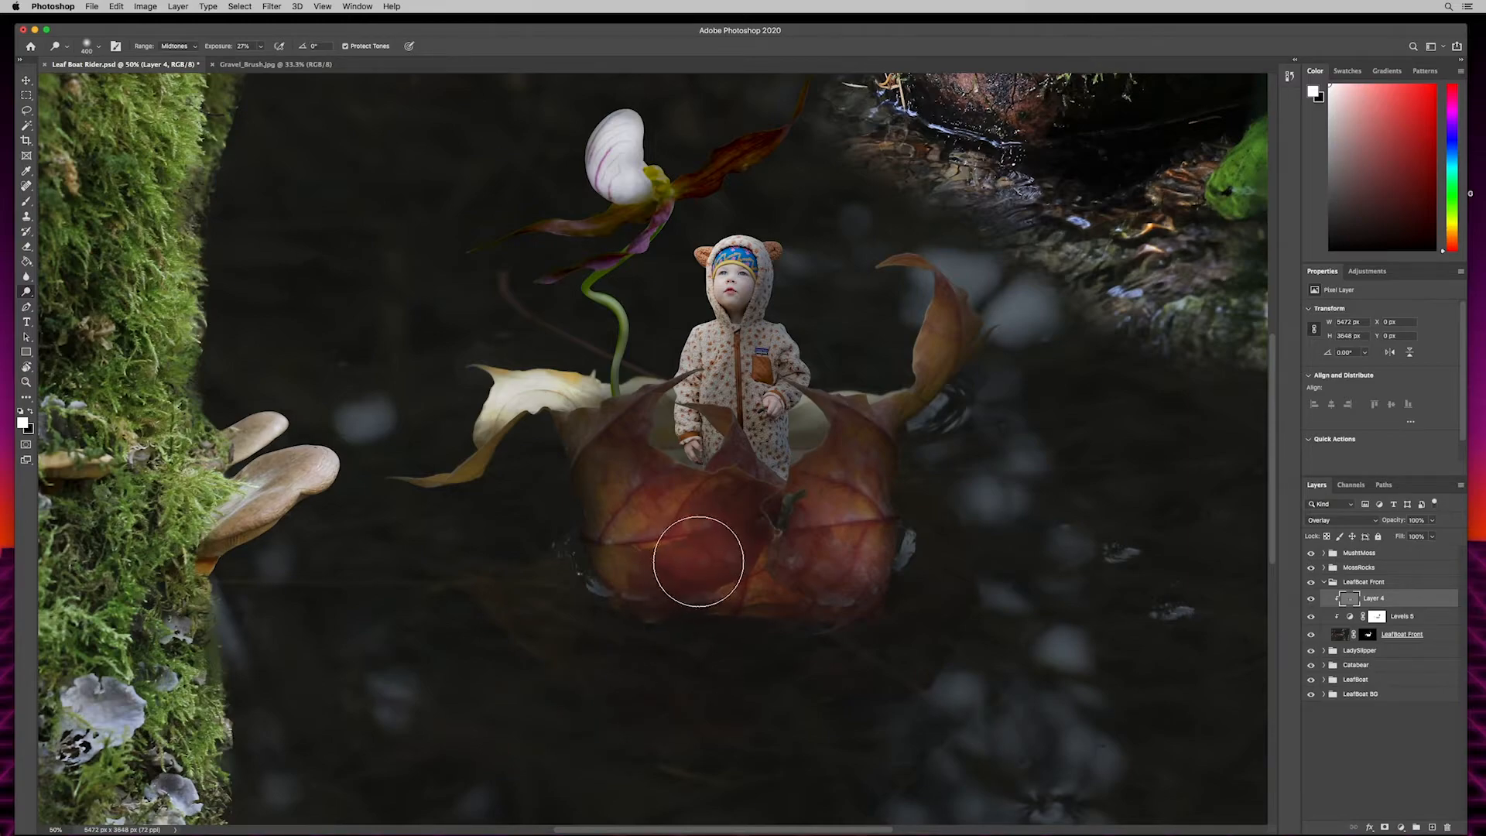
left_click_drag(845, 541, 854, 506)
- Collapse the LeafBoat Front group and darken the MossRocks group by lowering its Levels adjustment's white output level to 178
left_click(1324, 582)
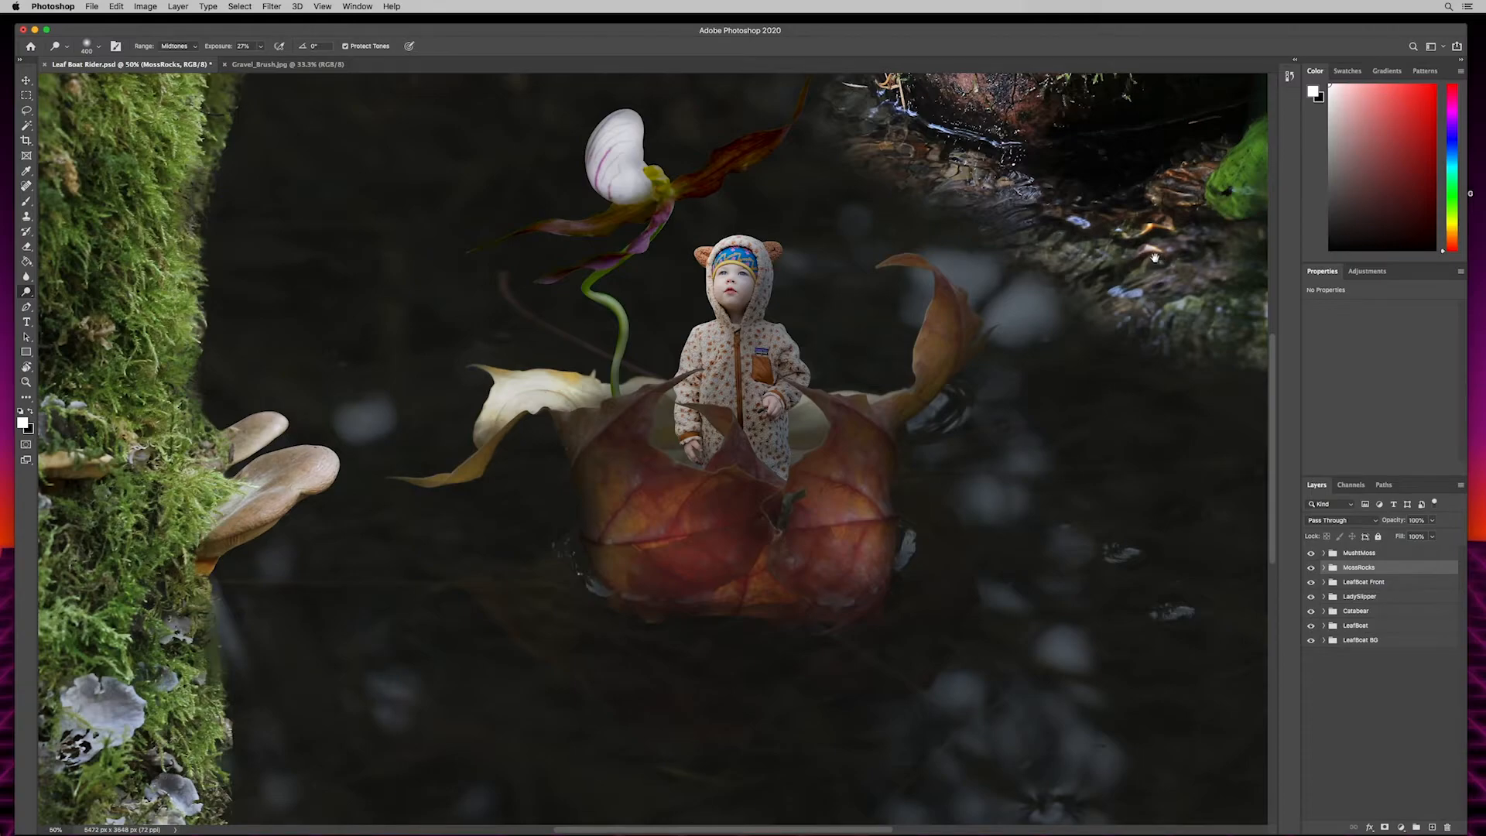
left_click_drag(1155, 258, 872, 485)
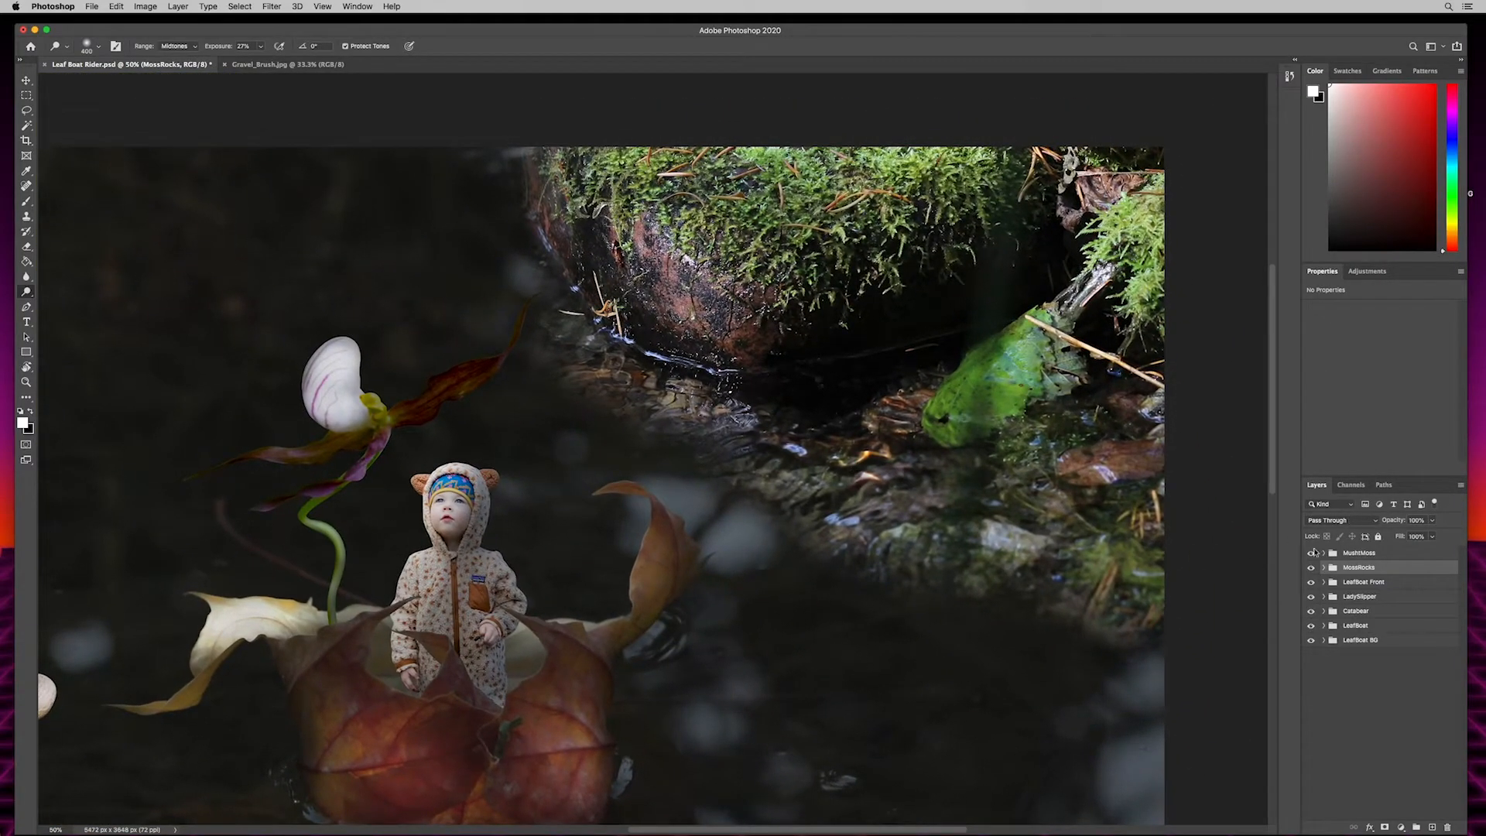
left_click(1324, 569)
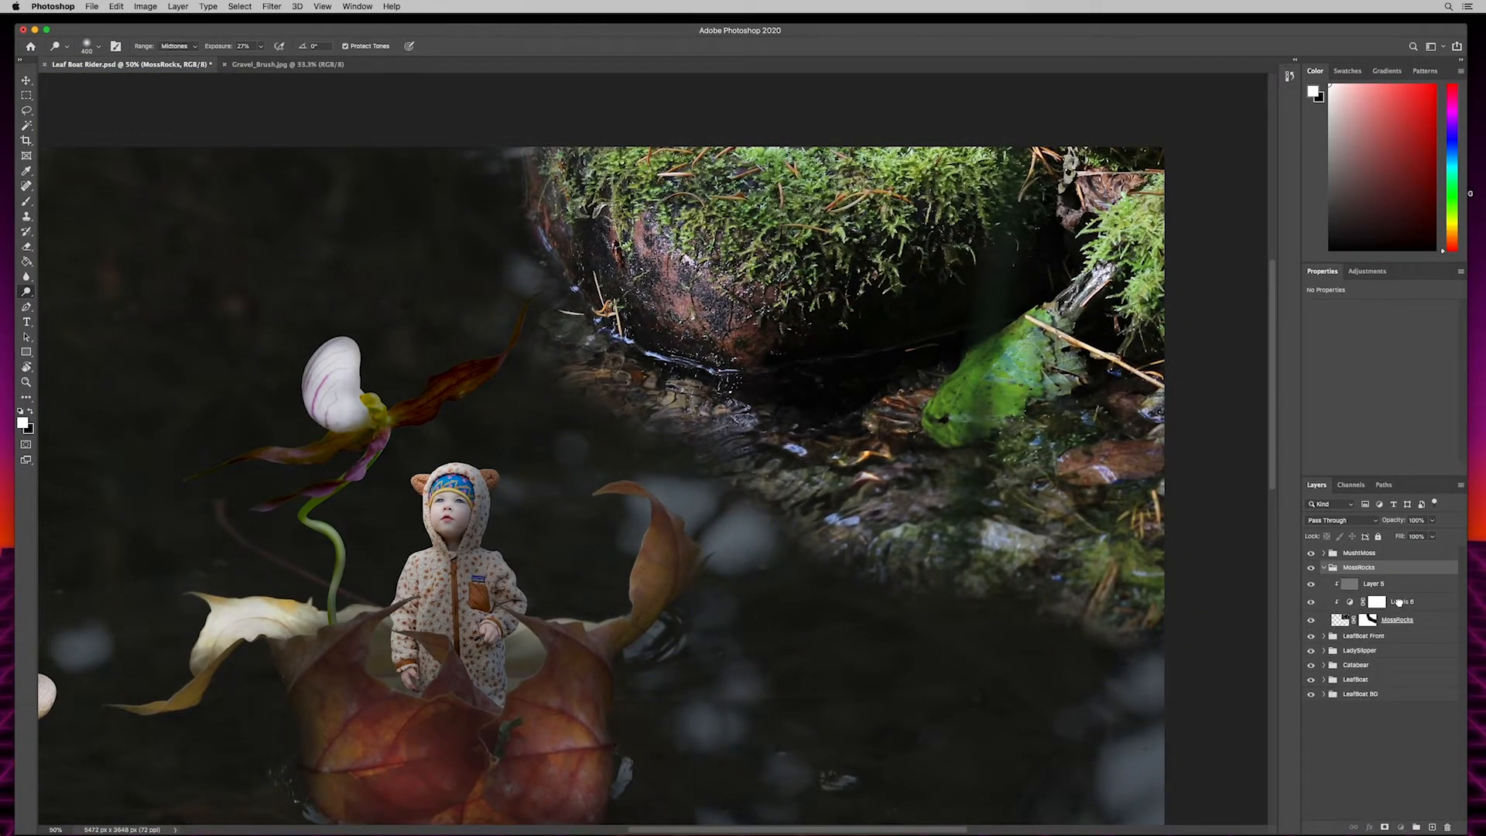
left_click(1351, 602)
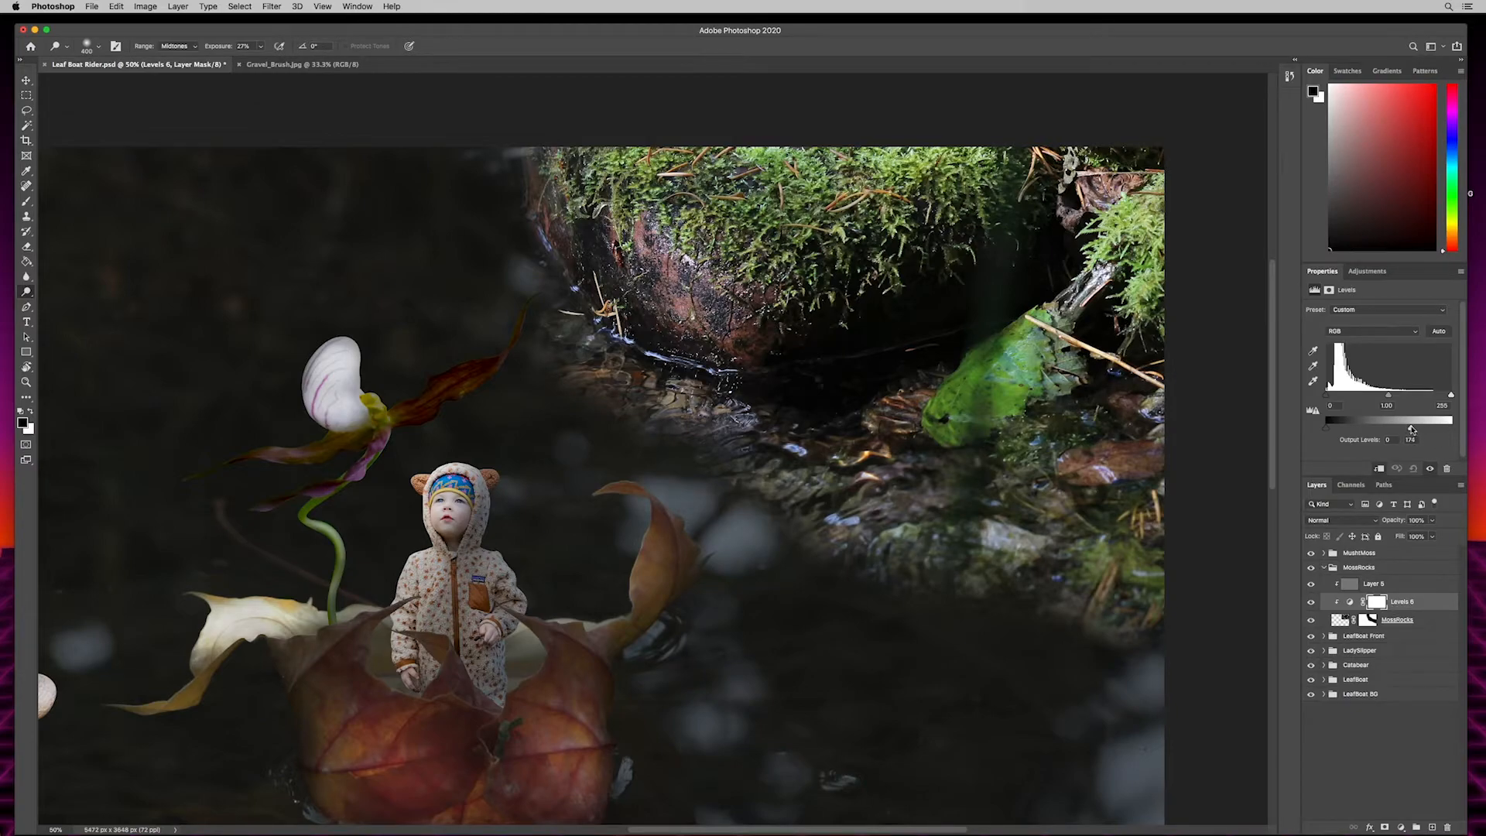
left_click_drag(1424, 427, 1414, 428)
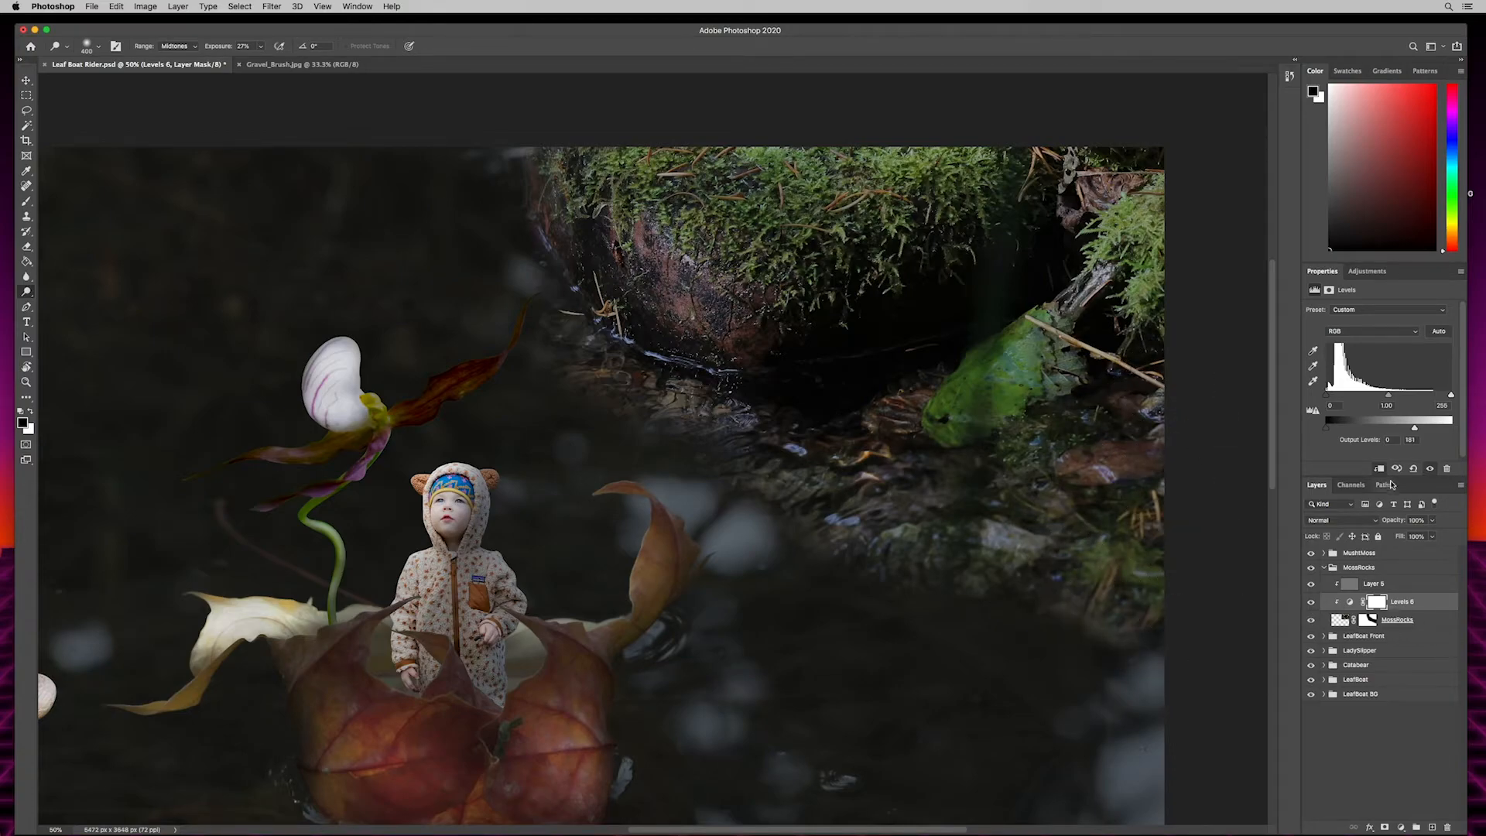
- Lower the MossRocks Levels white output to 145 and burn the mossy rocks' surroundings on the gray Overlay layer, using 600 px, Midtones, 33% exposure
left_click_drag(1412, 430, 1402, 432)
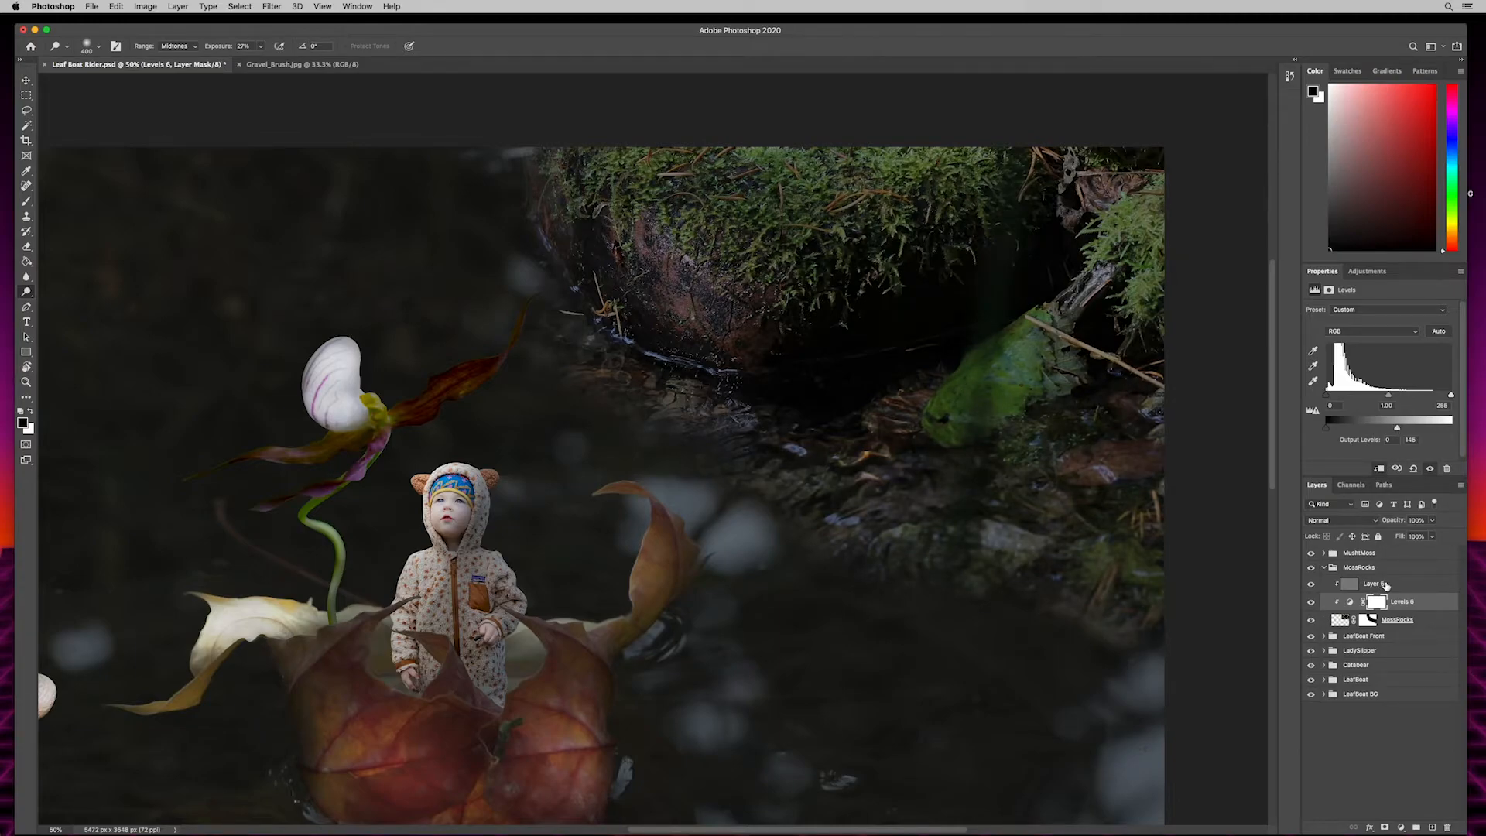
left_click(1387, 587)
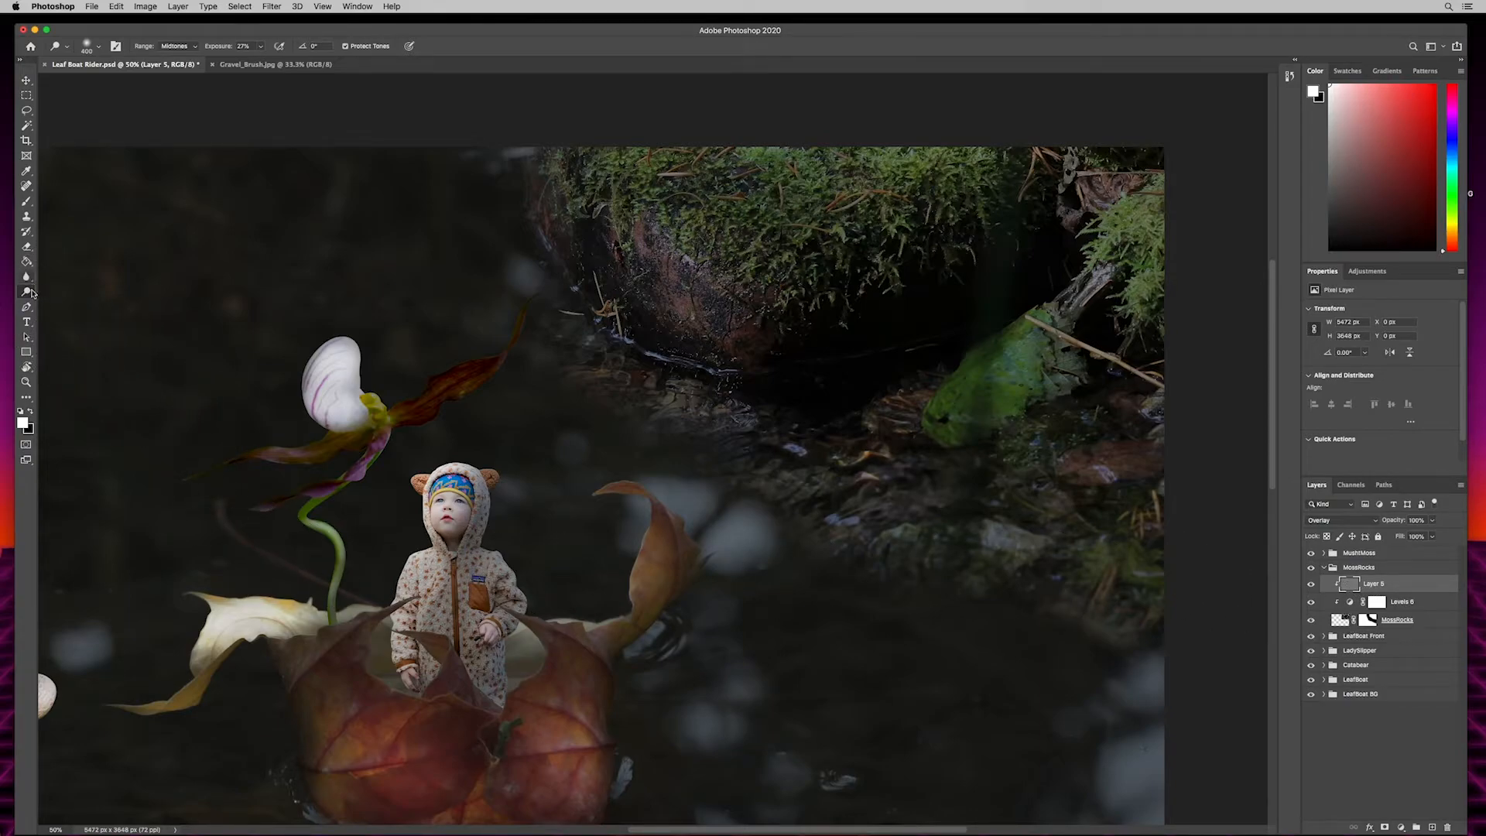
mouse_move(767, 266)
left_mouse_down()
mouse_move(773, 305)
mouse_move(759, 252)
mouse_move(733, 321)
mouse_move(800, 271)
mouse_move(741, 341)
mouse_move(795, 306)
mouse_move(785, 357)
left_mouse_up()
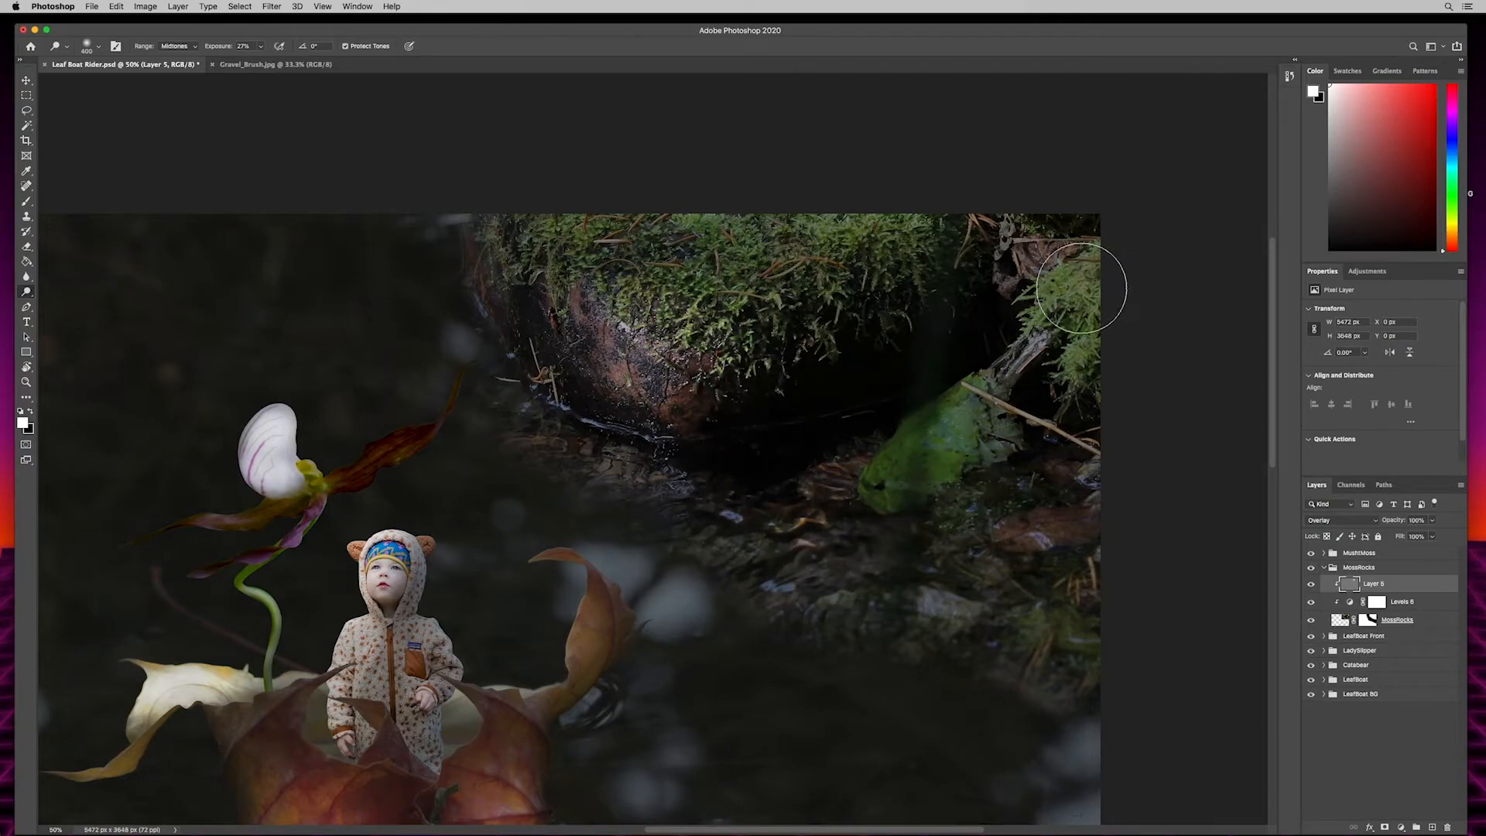
right_click(27, 293)
left_click(70, 301)
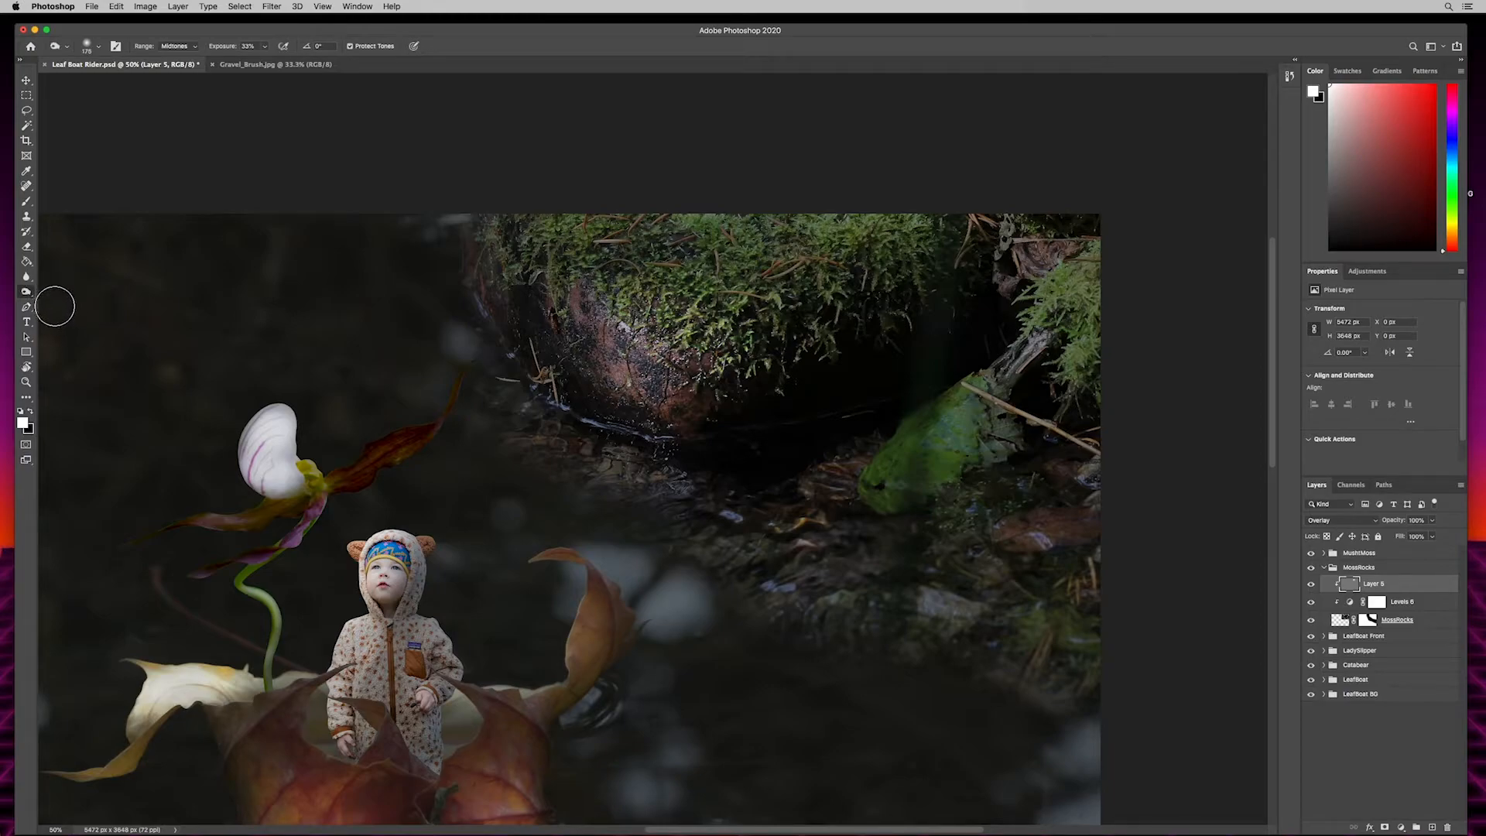
key("bracketright")
key("bracketright")
key("bracketright")
key("bracketright")
key("bracketright")
key("bracketright")
key("bracketright")
mouse_move(1137, 265)
left_mouse_down()
mouse_move(1141, 408)
mouse_move(1086, 202)
mouse_move(1133, 462)
mouse_move(1042, 670)
mouse_move(996, 677)
left_mouse_up()
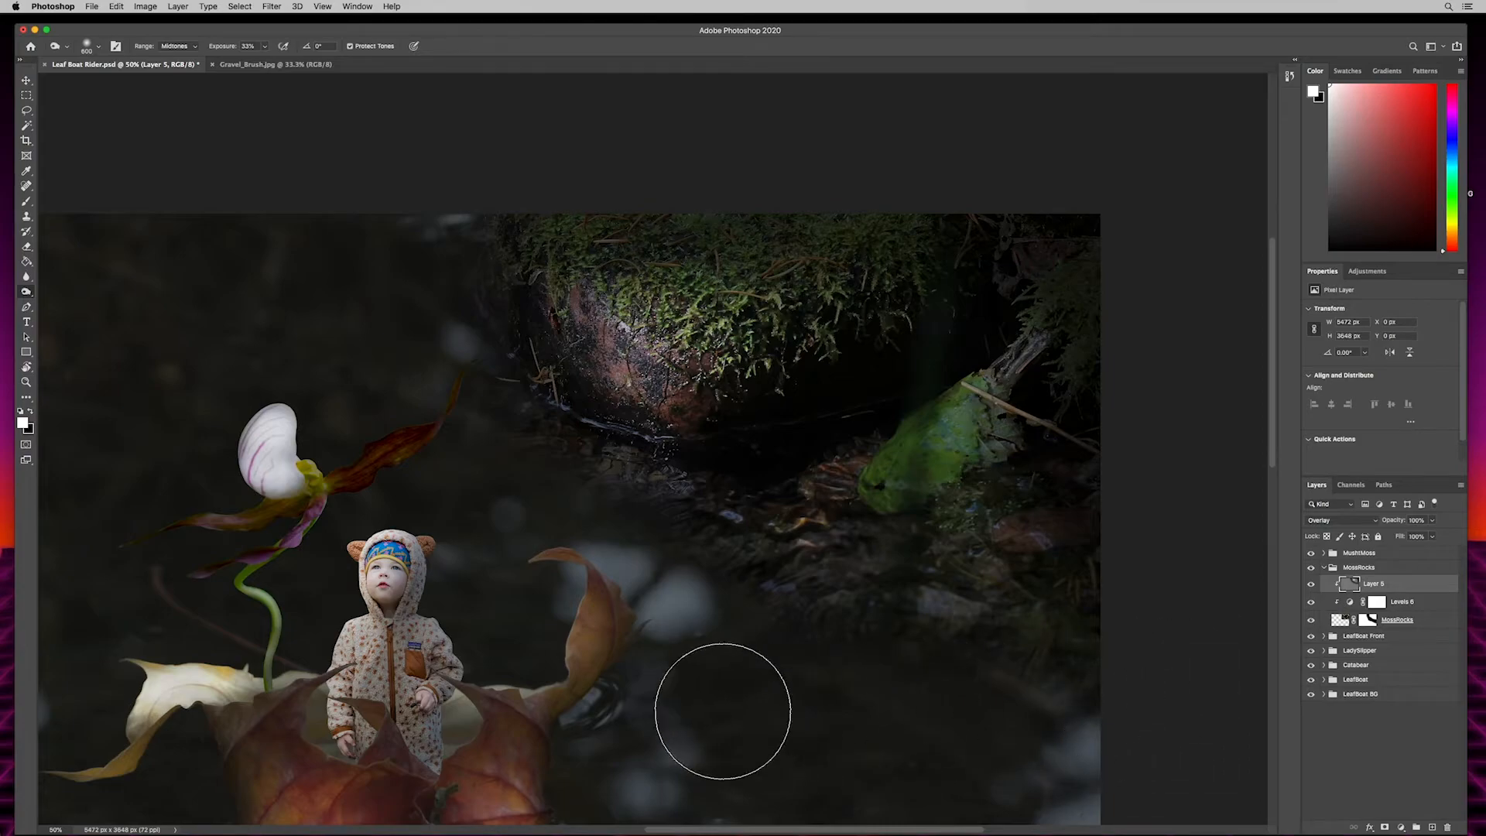
left_click_drag(512, 513, 862, 372)
left_click_drag(654, 447, 1063, 349)
left_click_drag(707, 421, 650, 368)
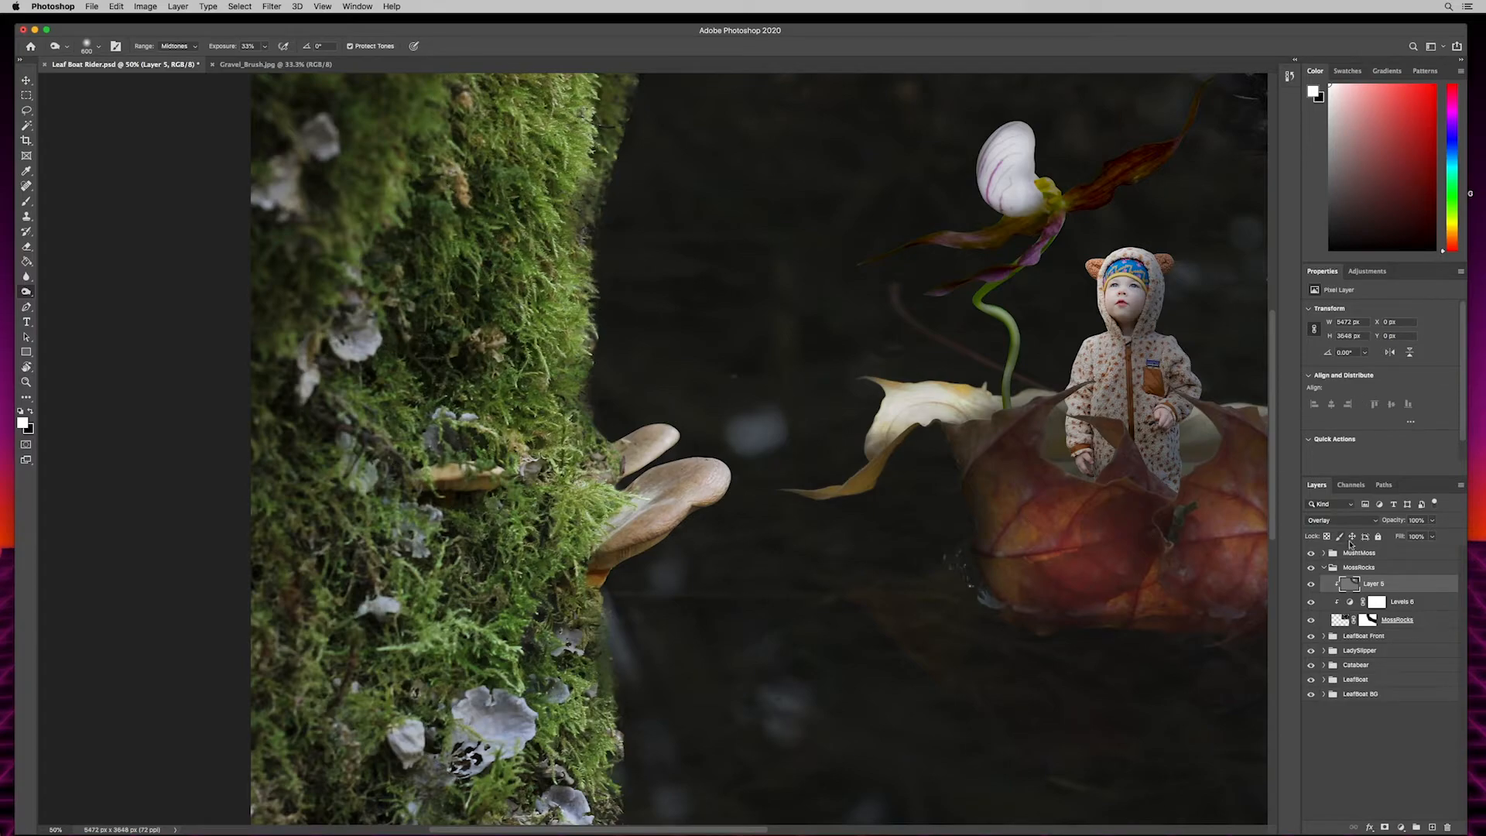
- Collapse the MossRocks group and darken the MushyMoss group by lowering its Levels adjustment's white output level to 91
left_click(1363, 553)
left_click(1323, 568)
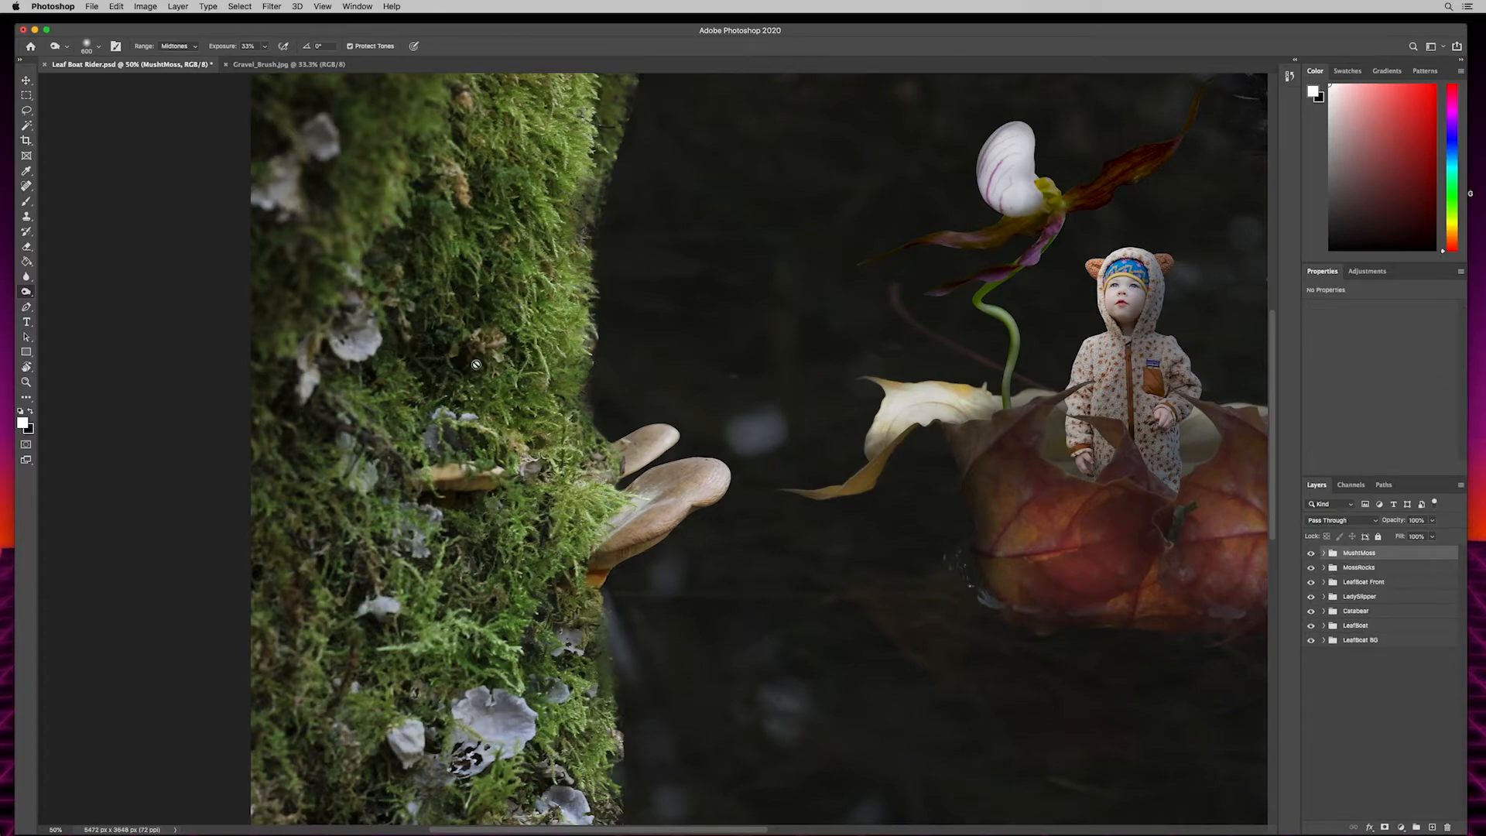
left_click(1325, 554)
left_click(1377, 587)
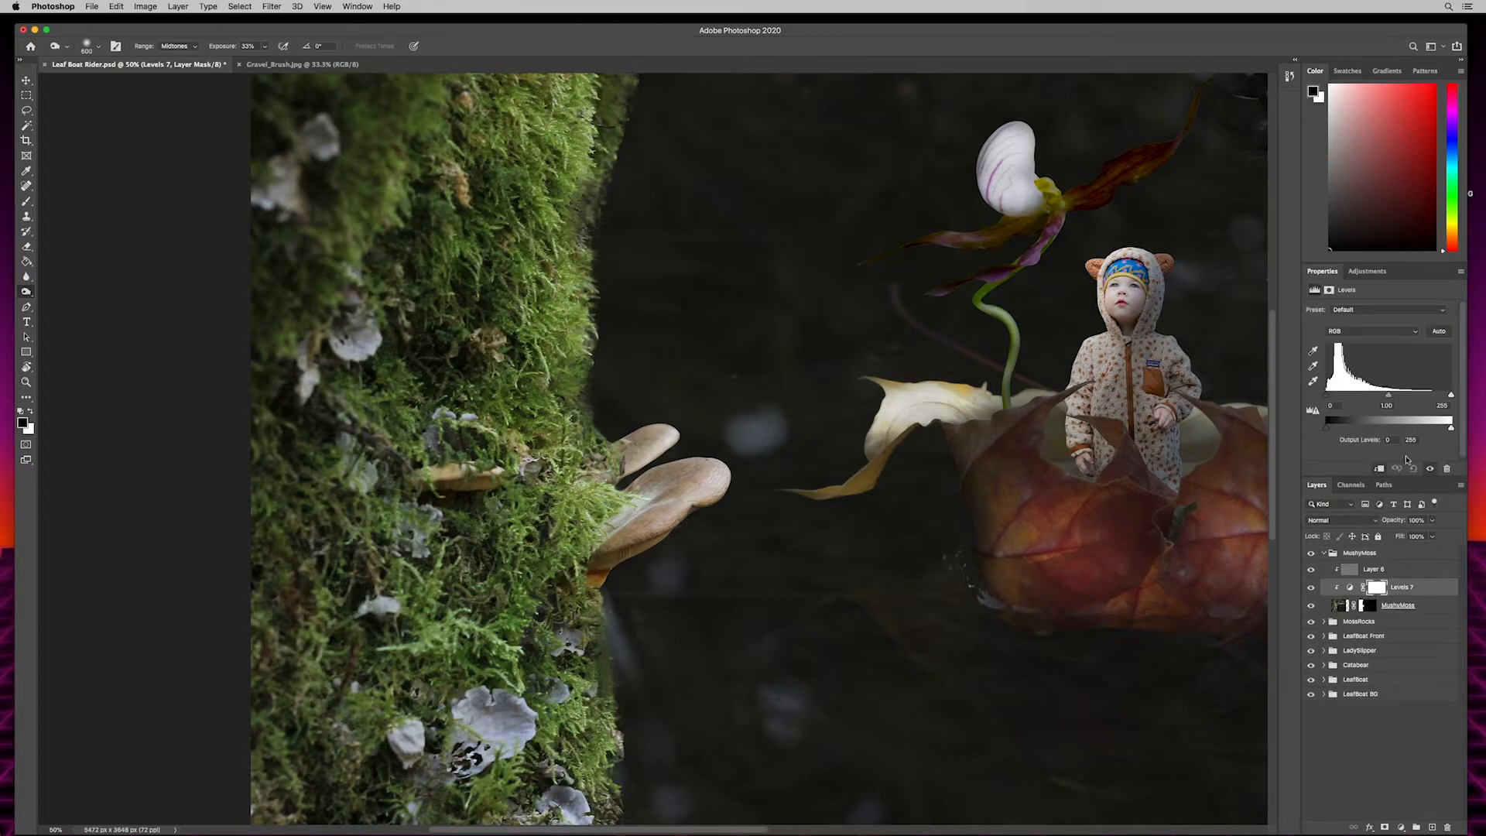
left_click_drag(1452, 428, 1383, 429)
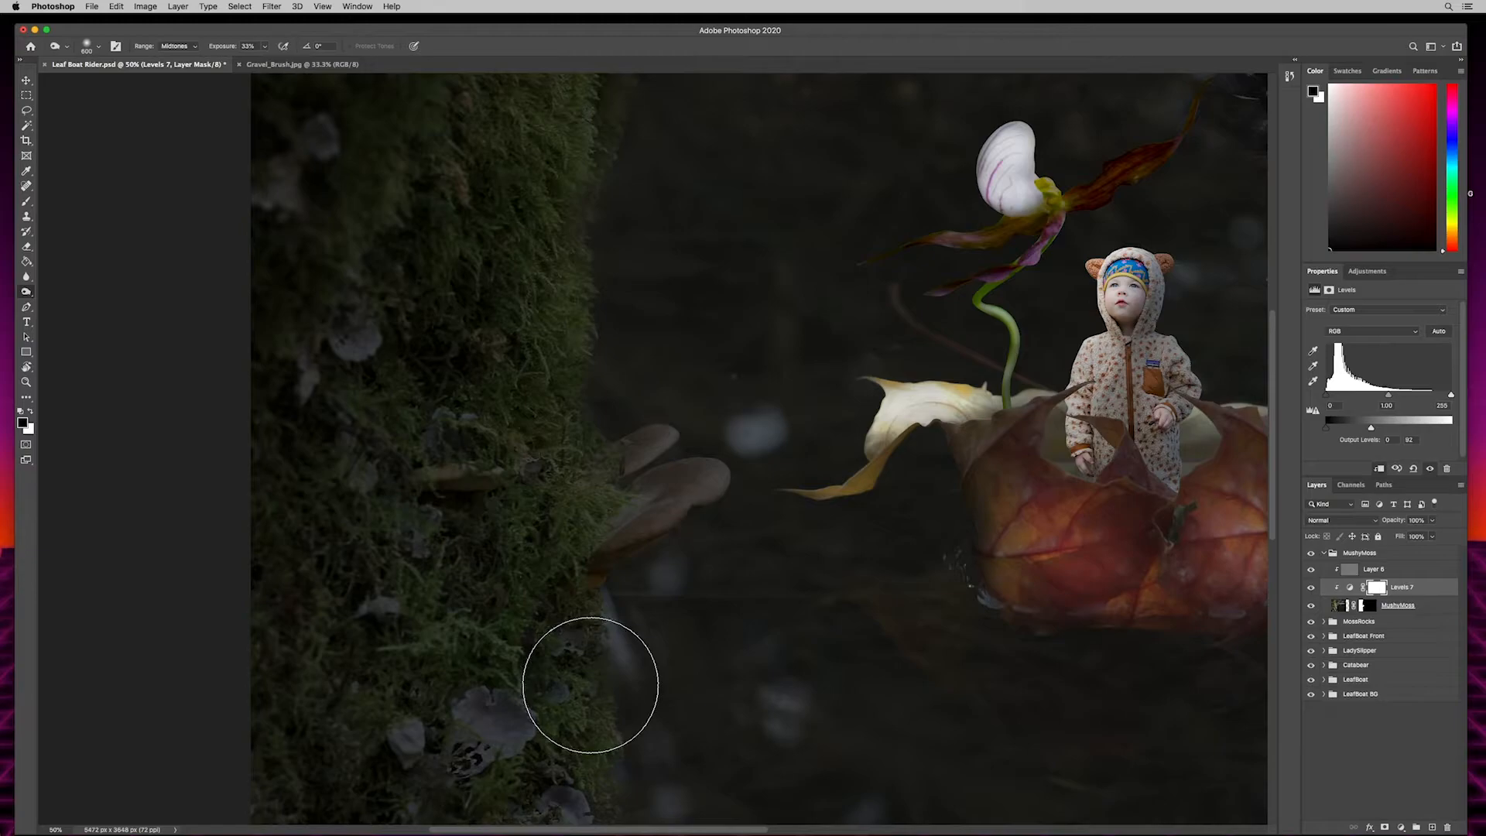
- Paint black with a 600 px brush on the MushyMoss Levels mask over the mushrooms and adjoining moss, reducing brush opacity to 17%
key("b")
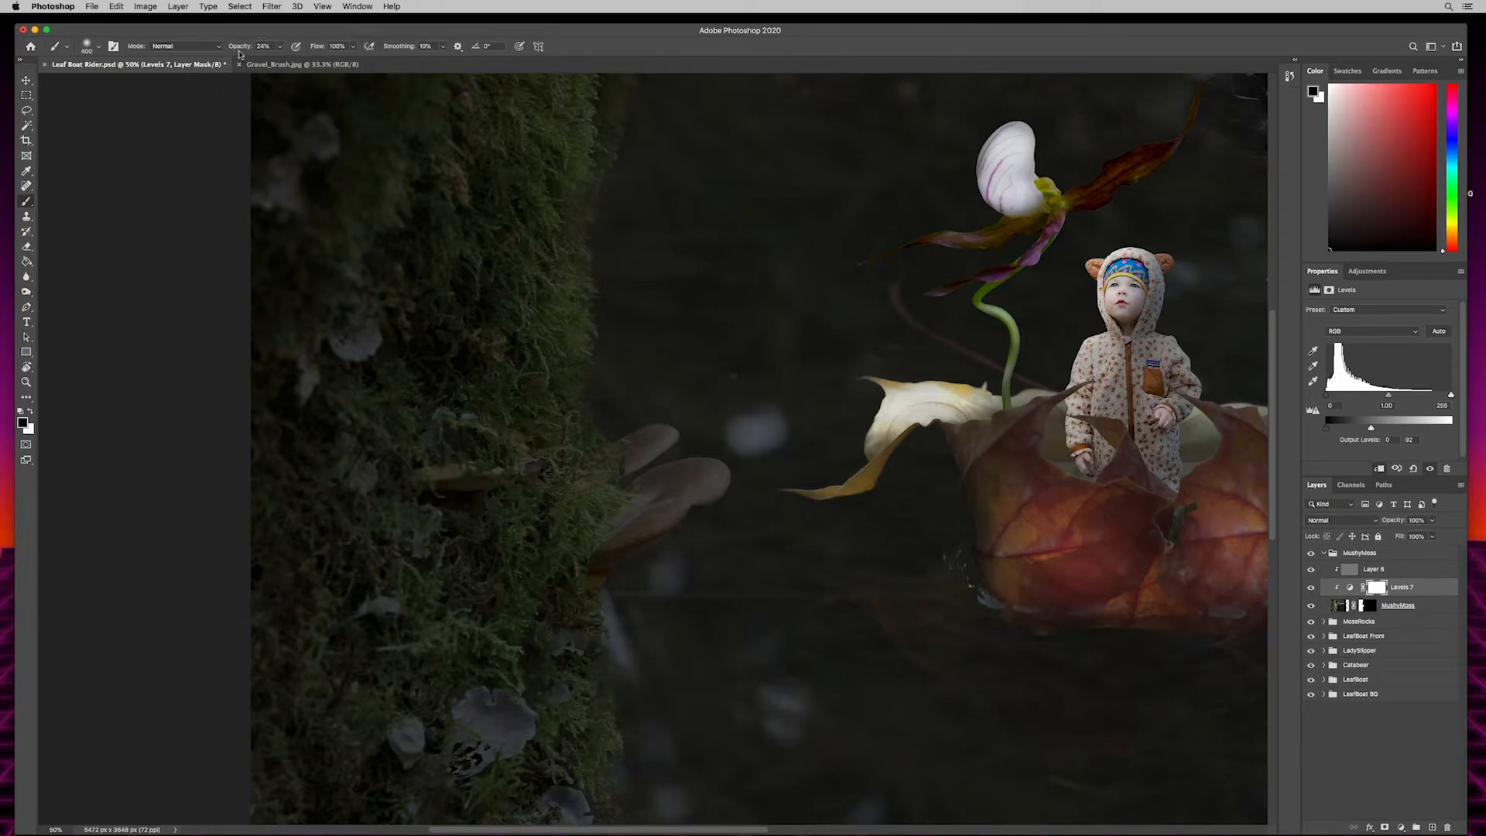
type("43")
key("]")
key("]")
mouse_move(684, 428)
left_mouse_down()
mouse_move(695, 502)
mouse_move(681, 451)
mouse_move(680, 547)
left_mouse_up()
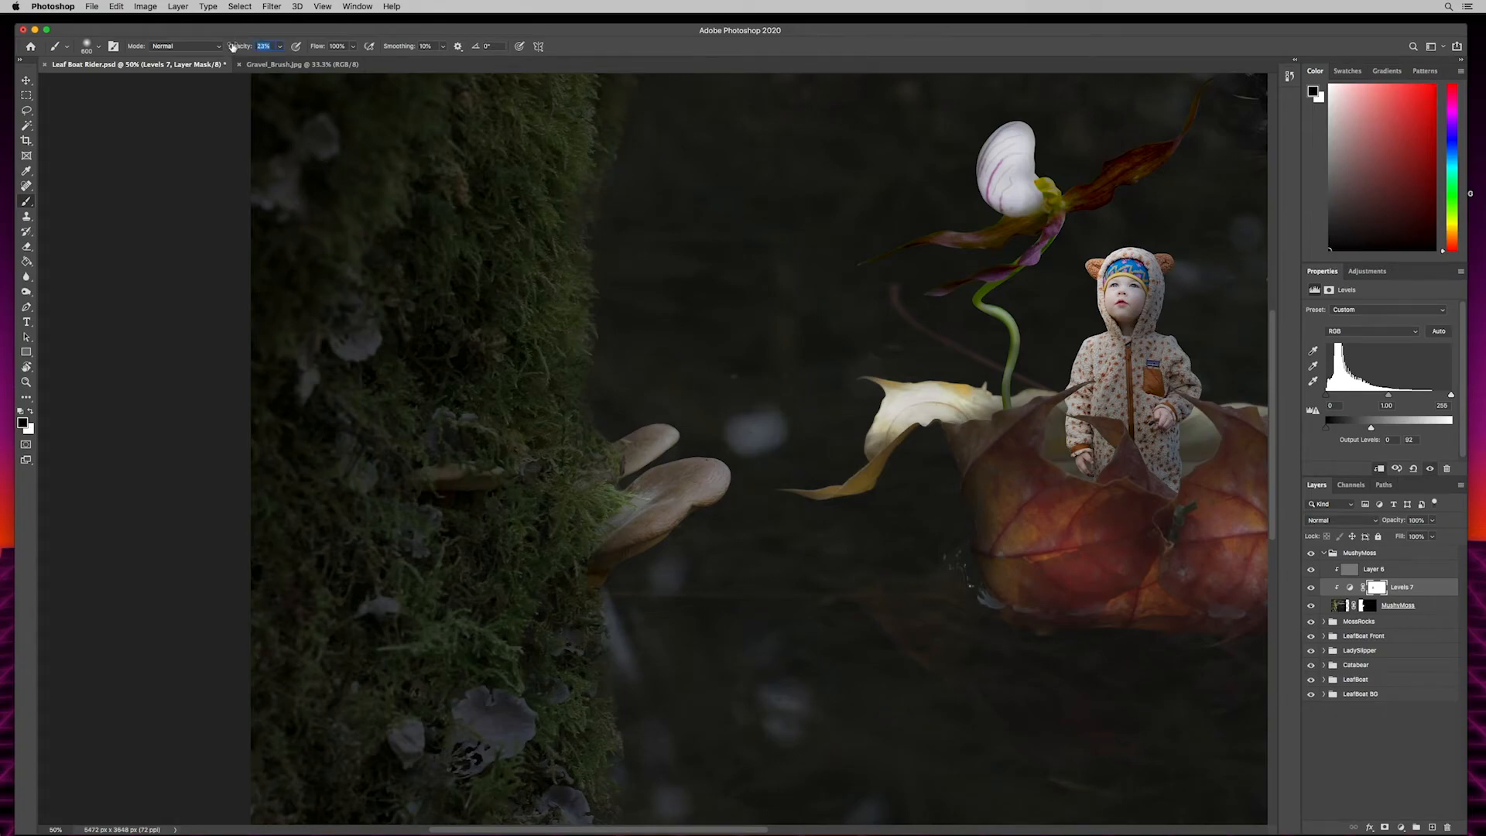
mouse_move(544, 477)
left_mouse_down()
mouse_move(548, 495)
mouse_move(562, 393)
mouse_move(606, 687)
mouse_move(524, 514)
left_mouse_up()
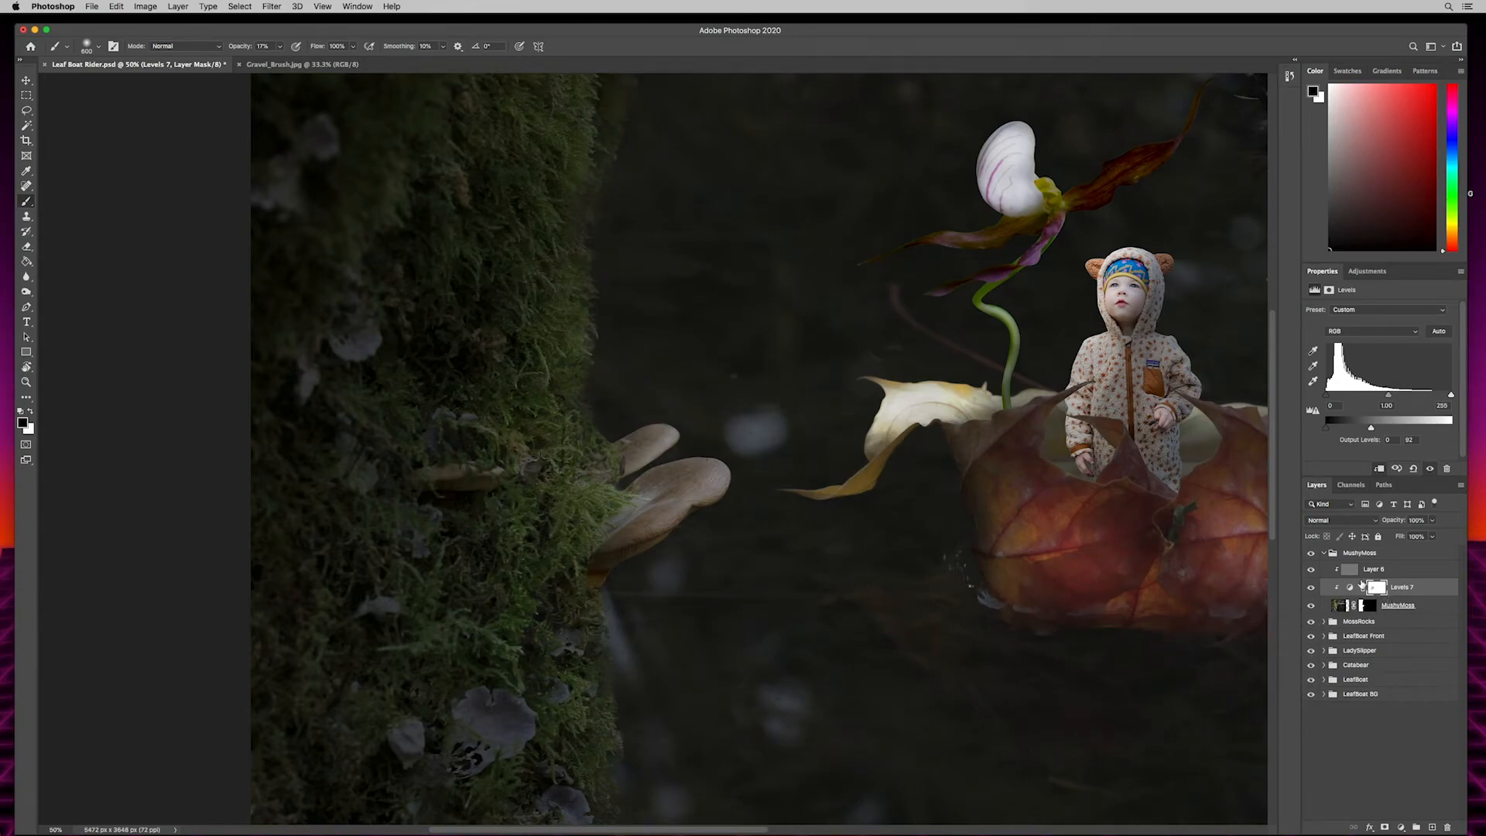
- Burn the outer moss on the MushyMoss gray Overlay layer, using Midtones at 33% exposure, and collapse the group
left_click(1382, 571)
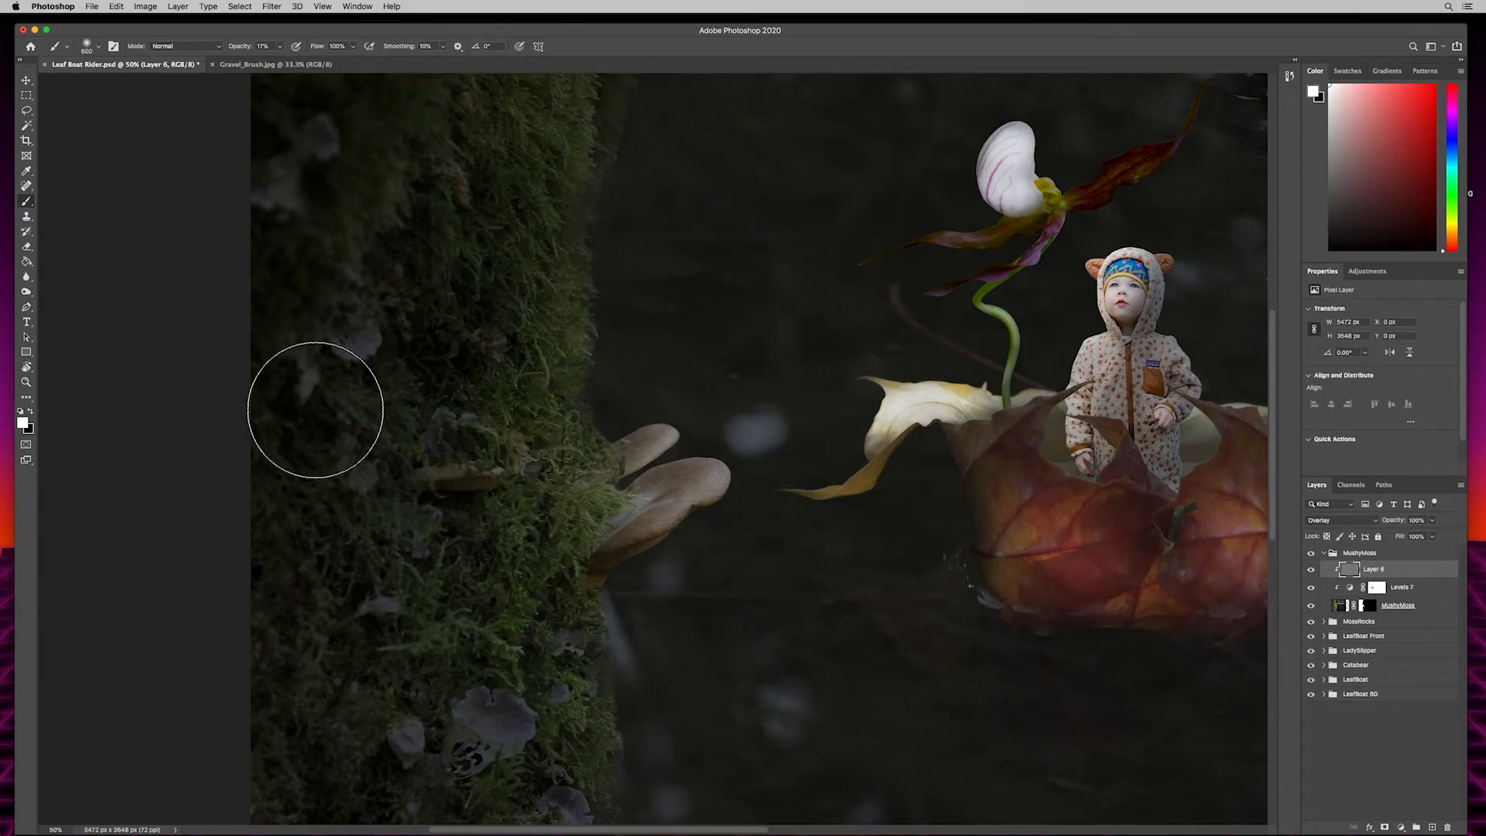
key("o")
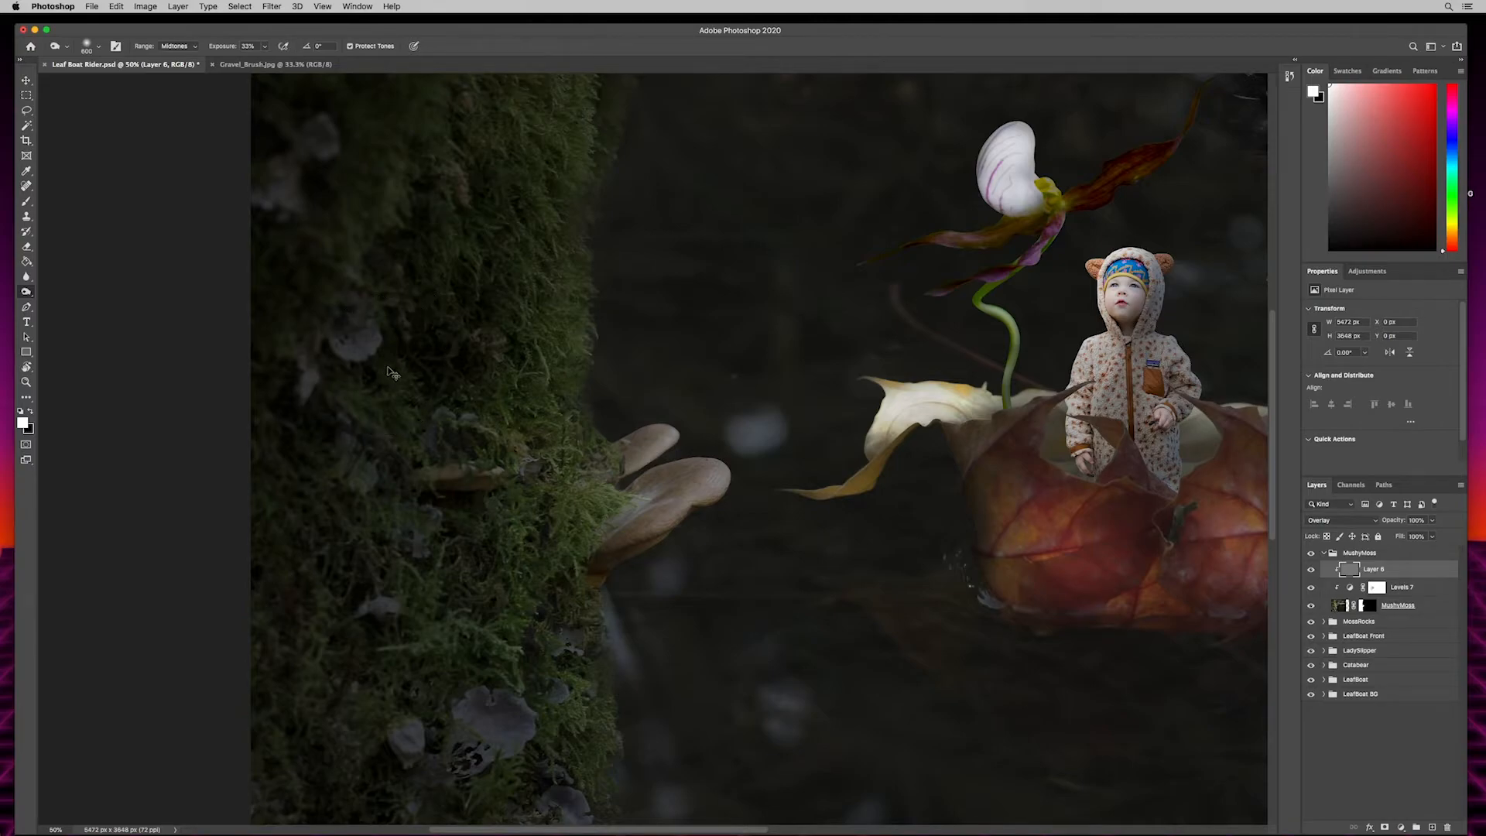
key("super+minus")
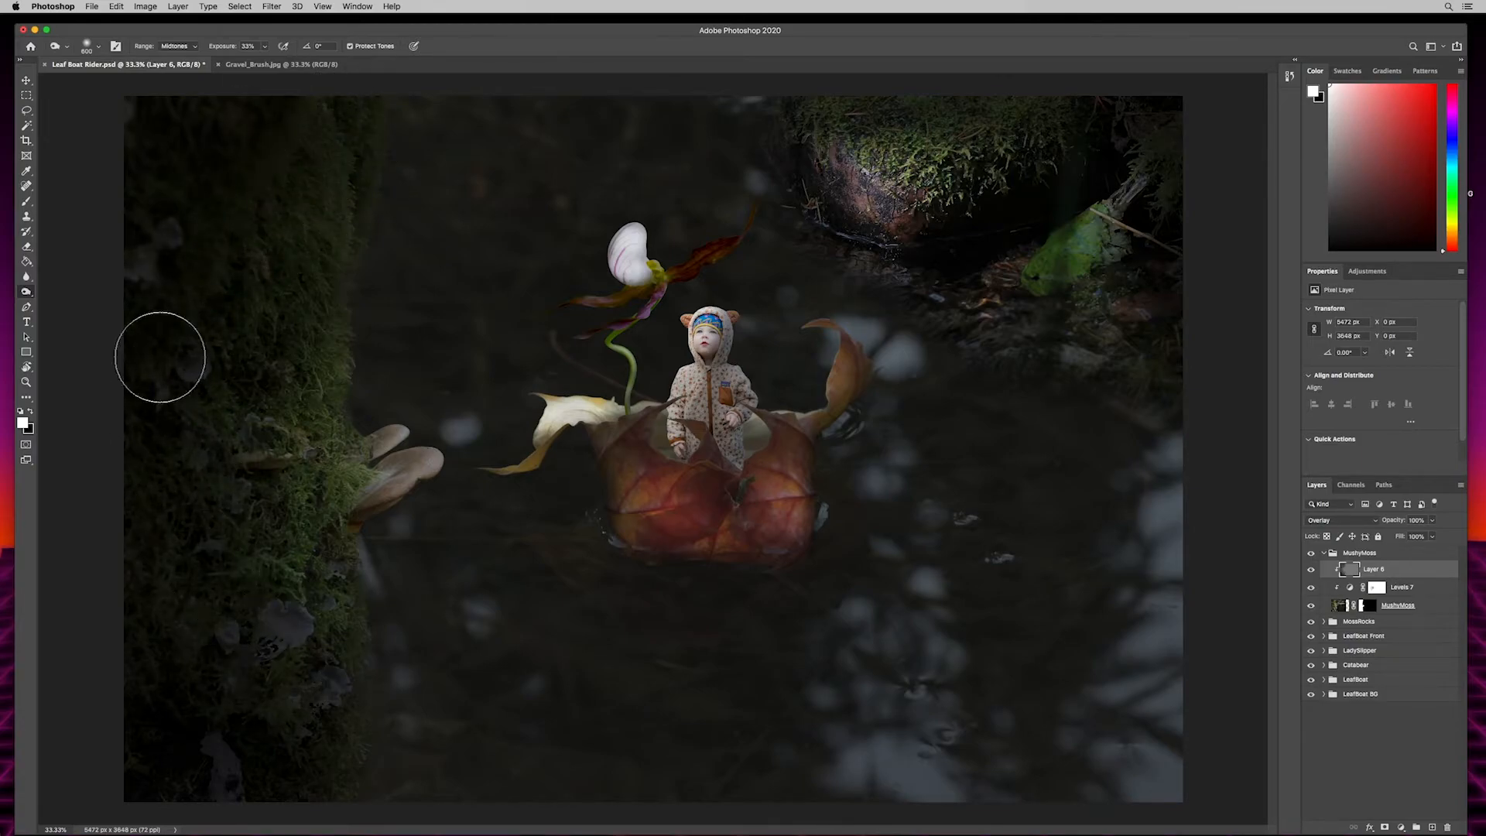
left_click(1324, 554)
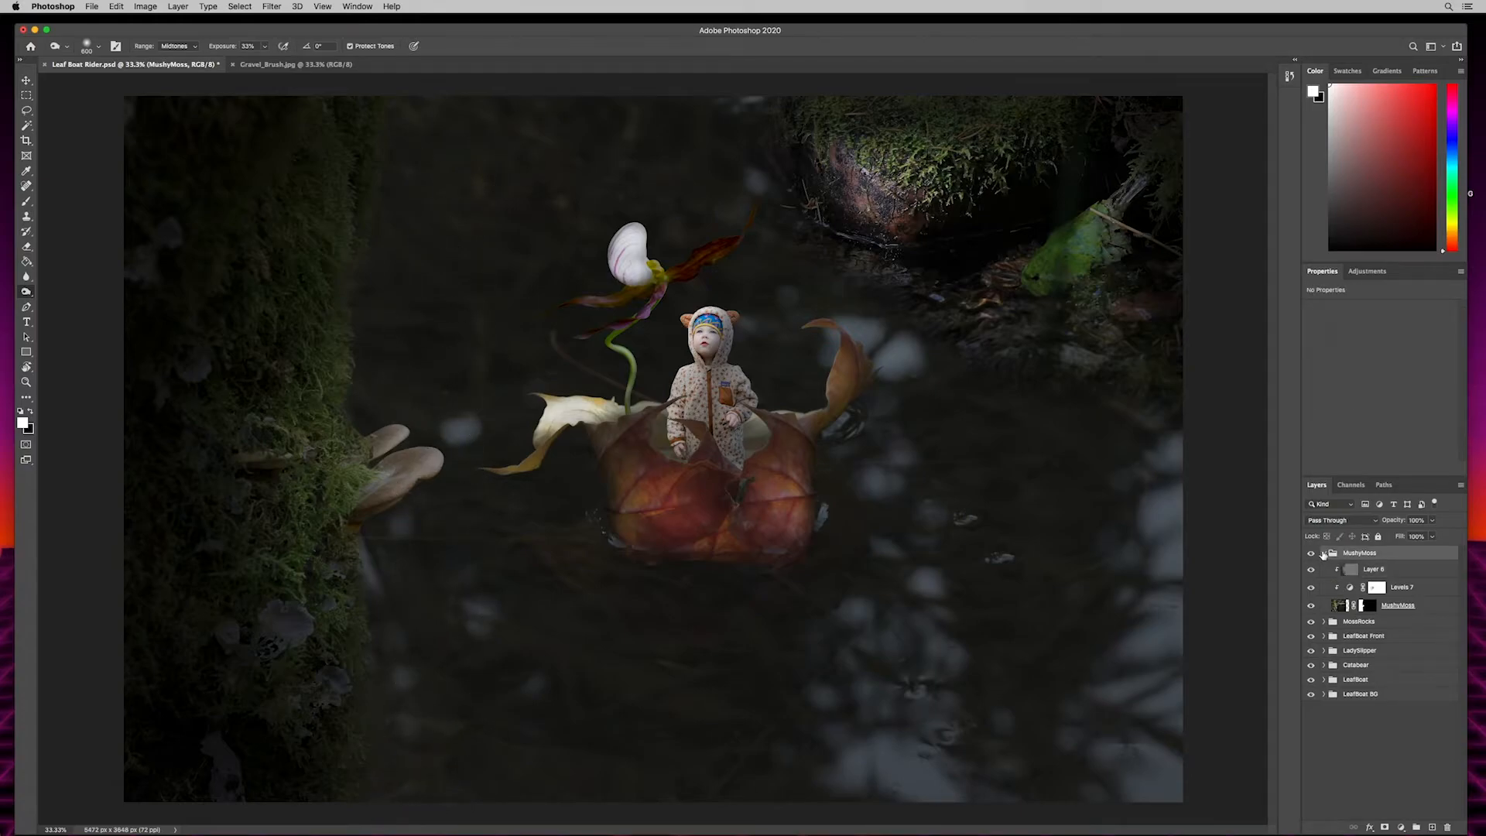
left_click(1324, 553)
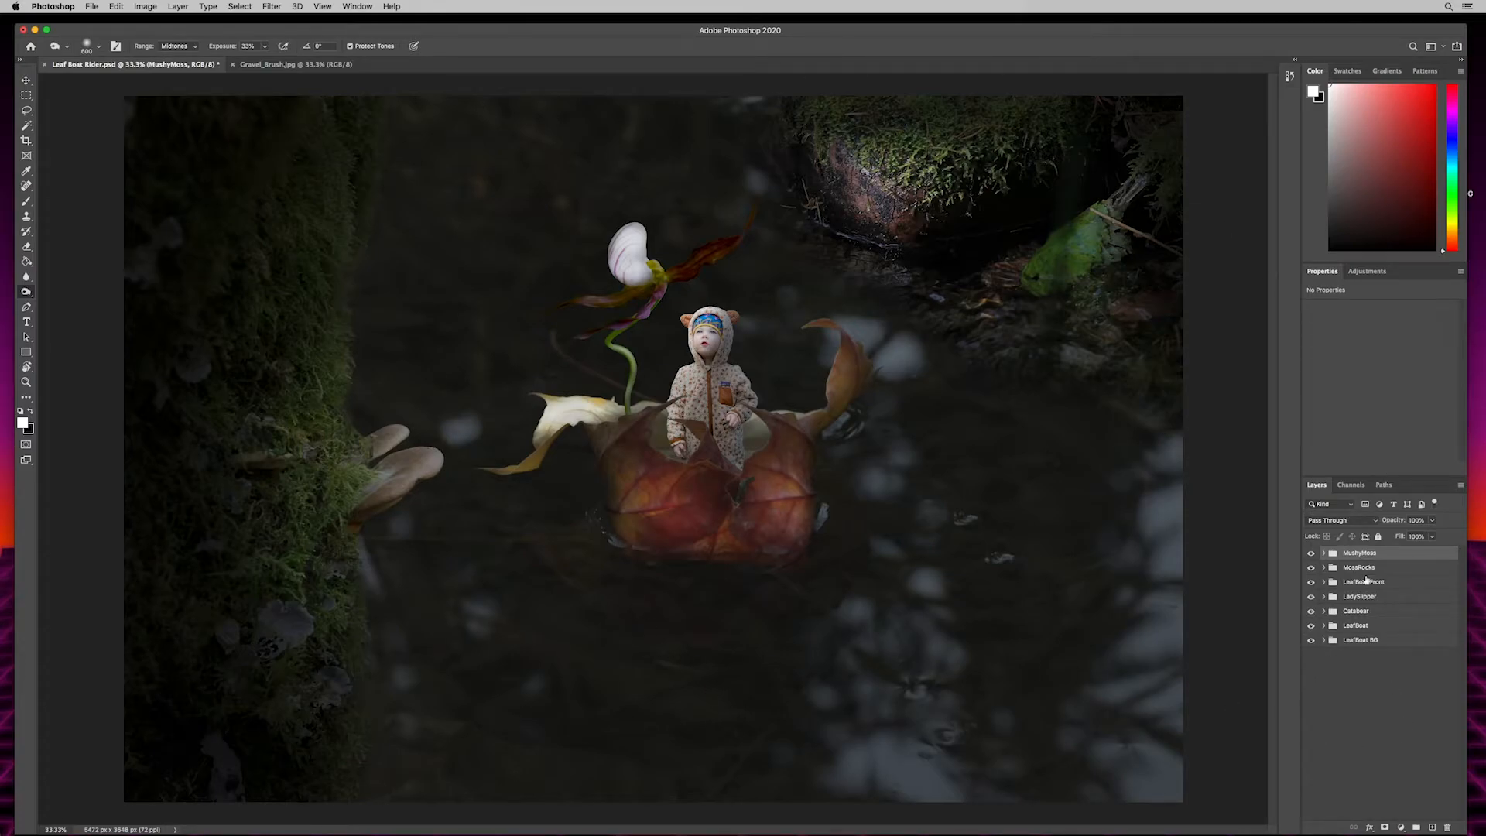
- Duplicate the LadySlipper group, place the copy below the original, and rename it LadySlipper Reflection
left_click(1366, 599)
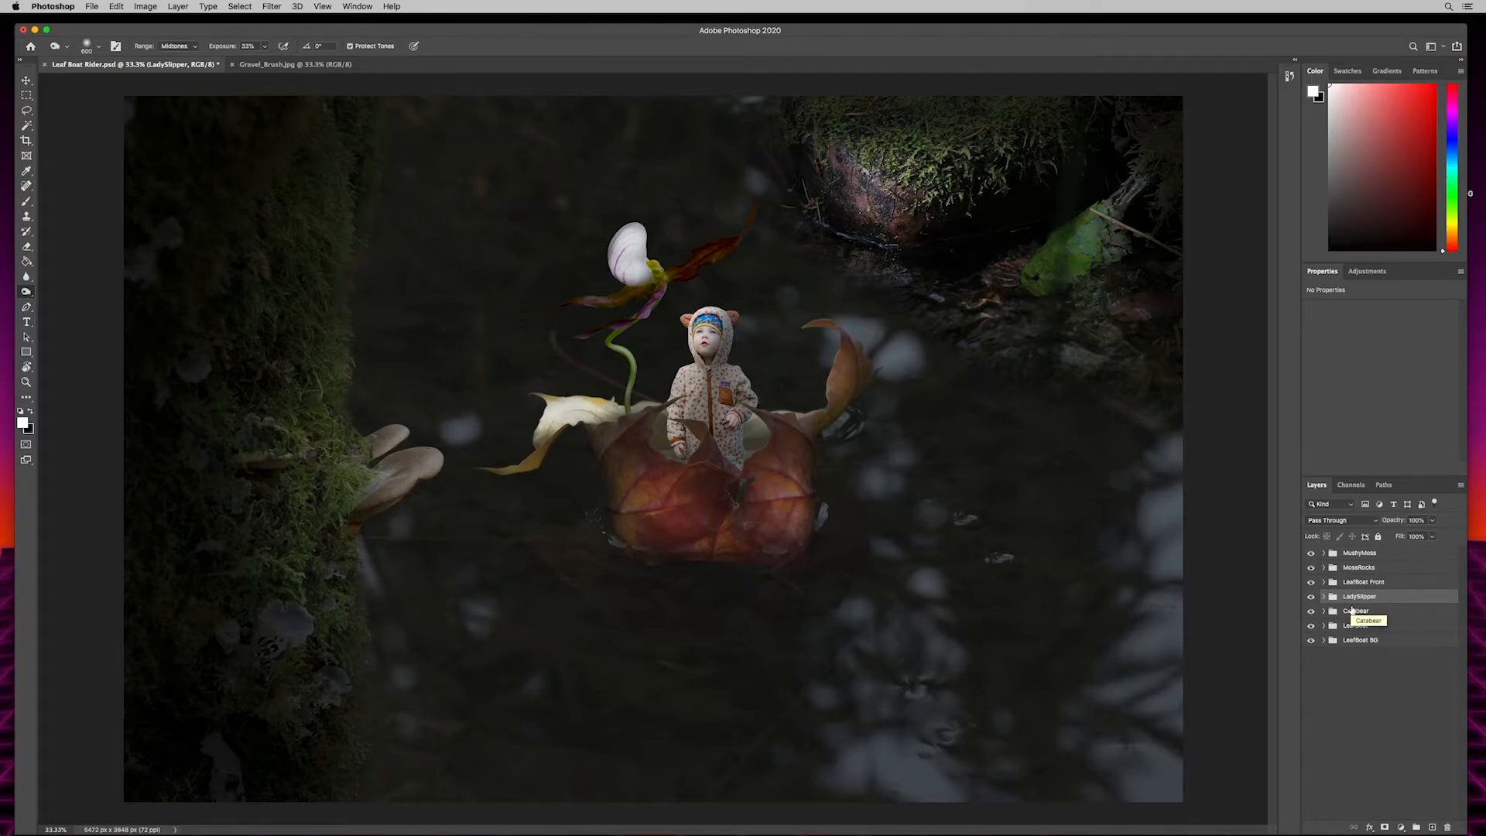
key("super+j")
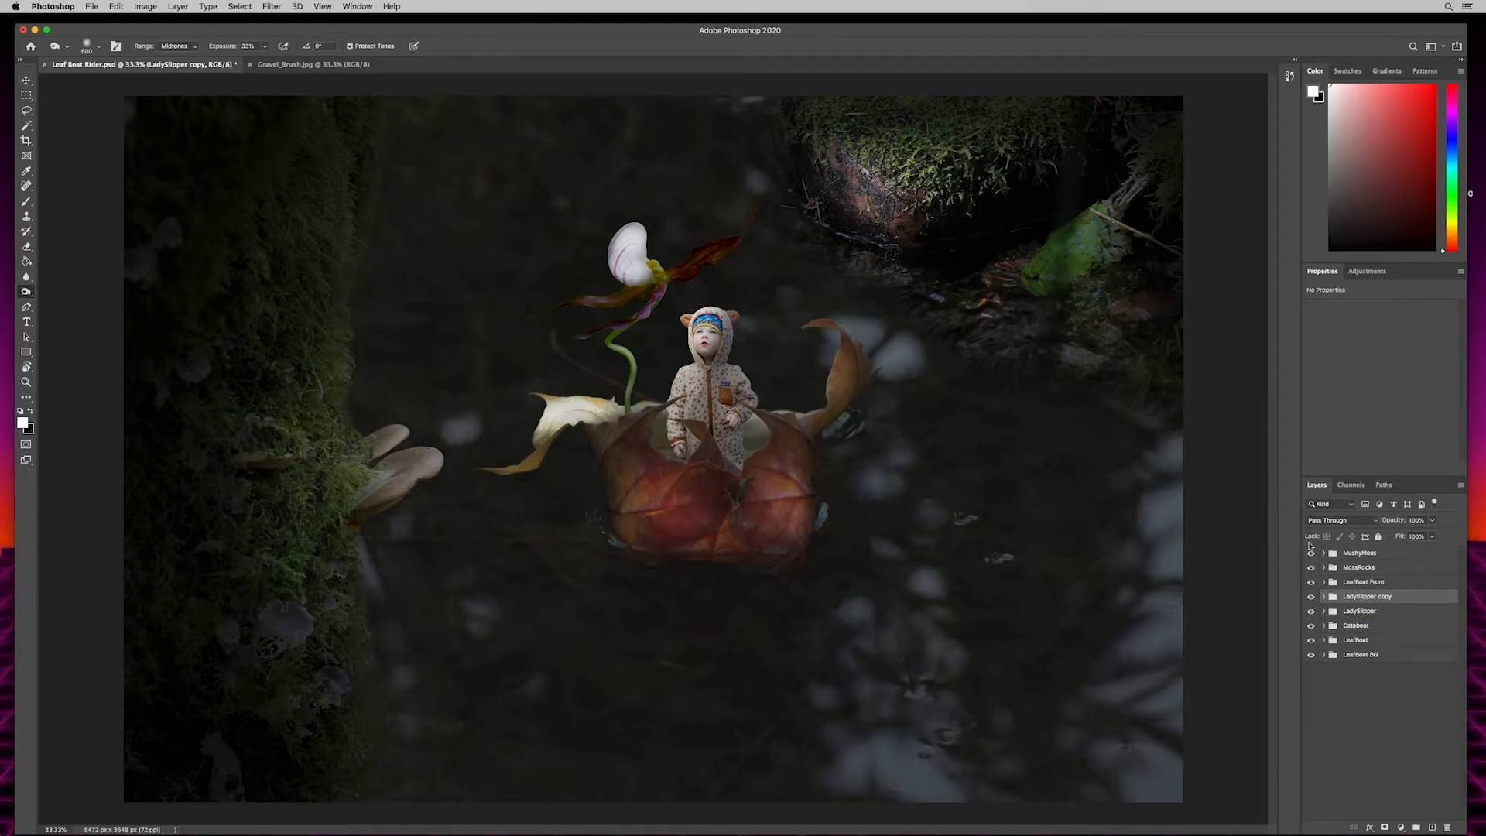
left_click_drag(1356, 602, 1362, 610)
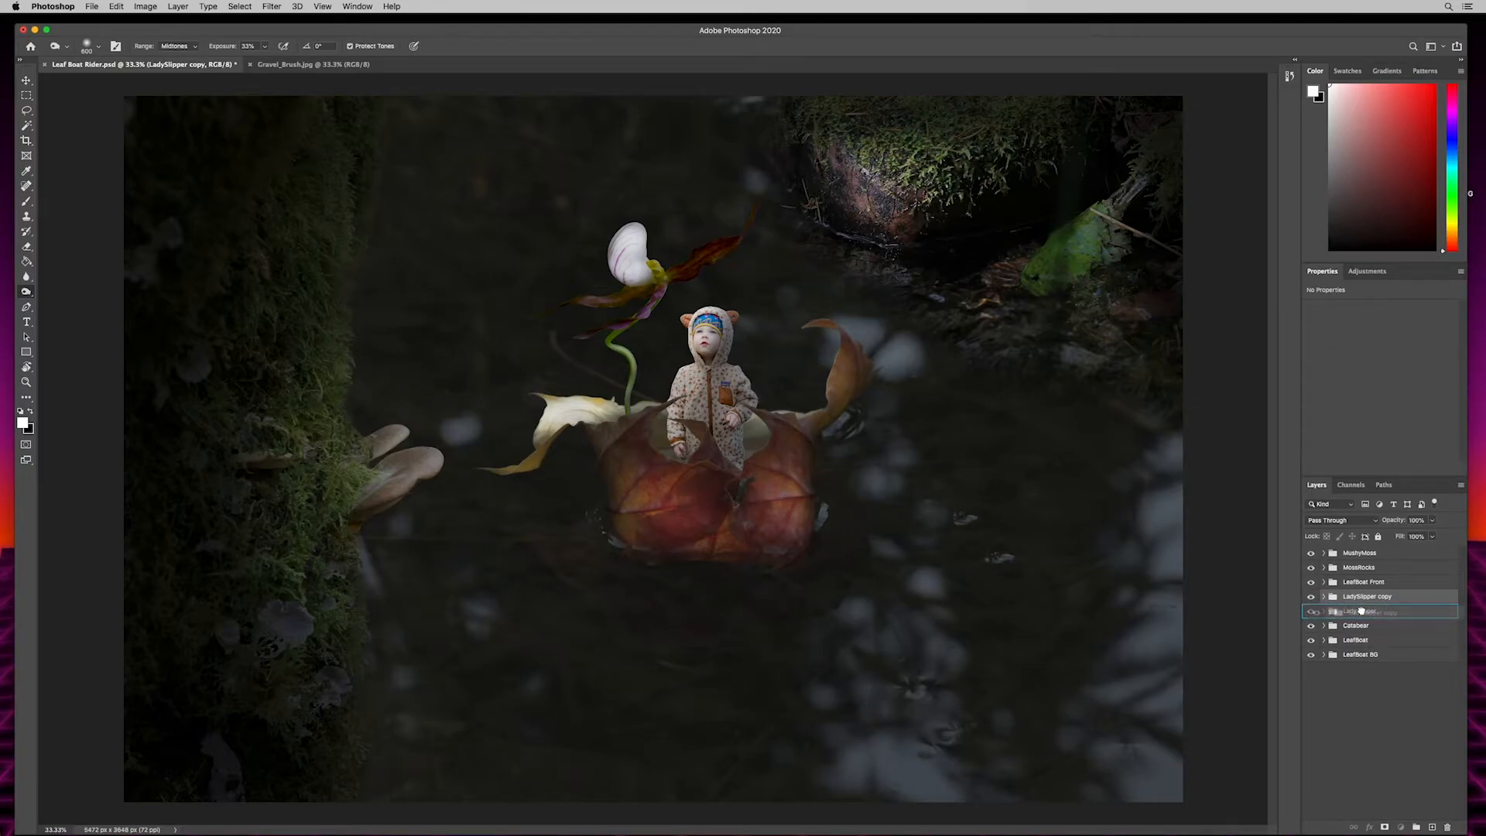
left_click_drag(1362, 611, 1360, 618)
left_click_drag(1361, 618, 1363, 624)
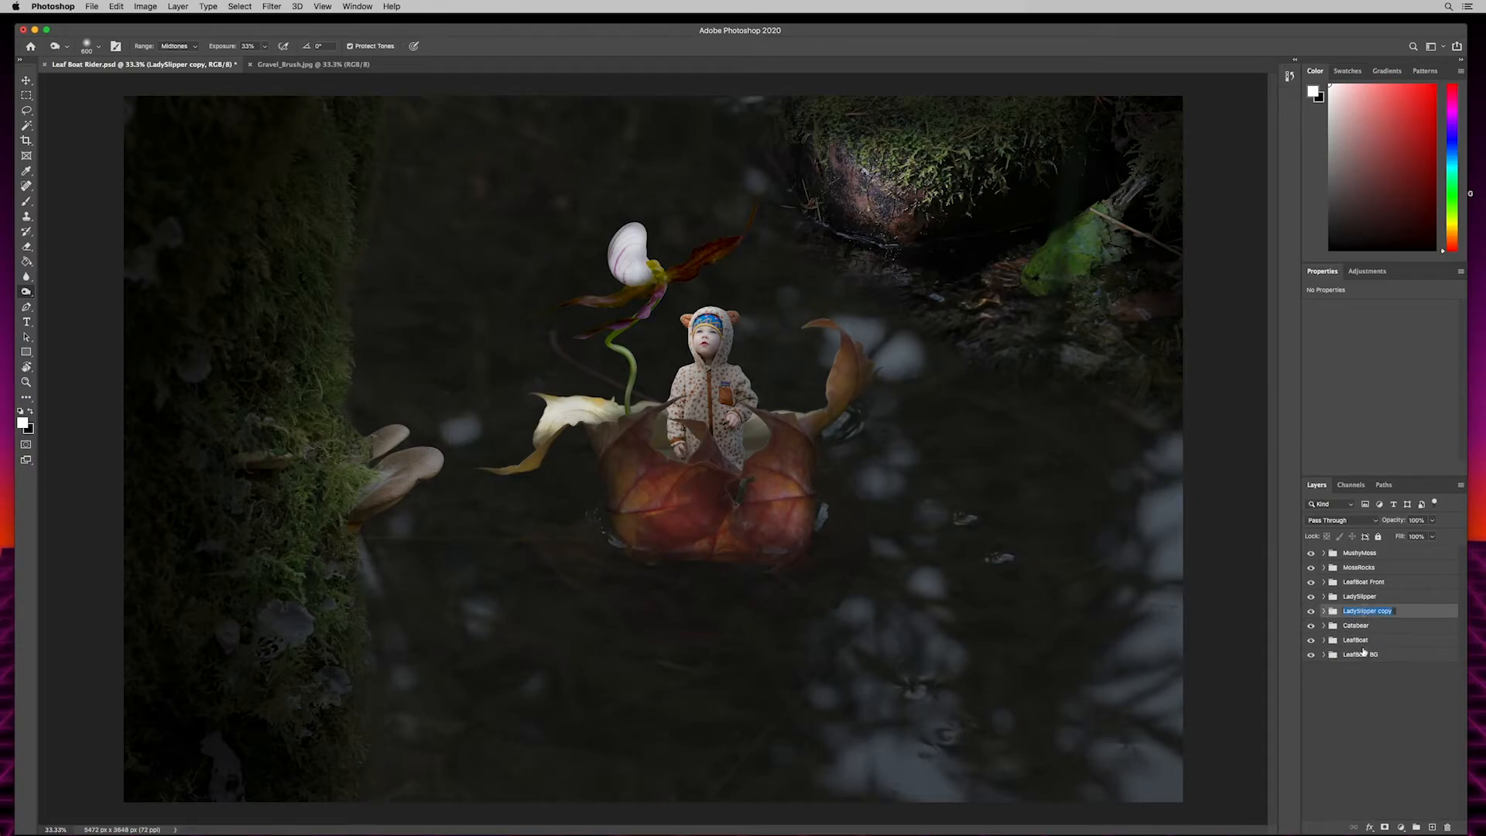
key("Right")
key("Return")
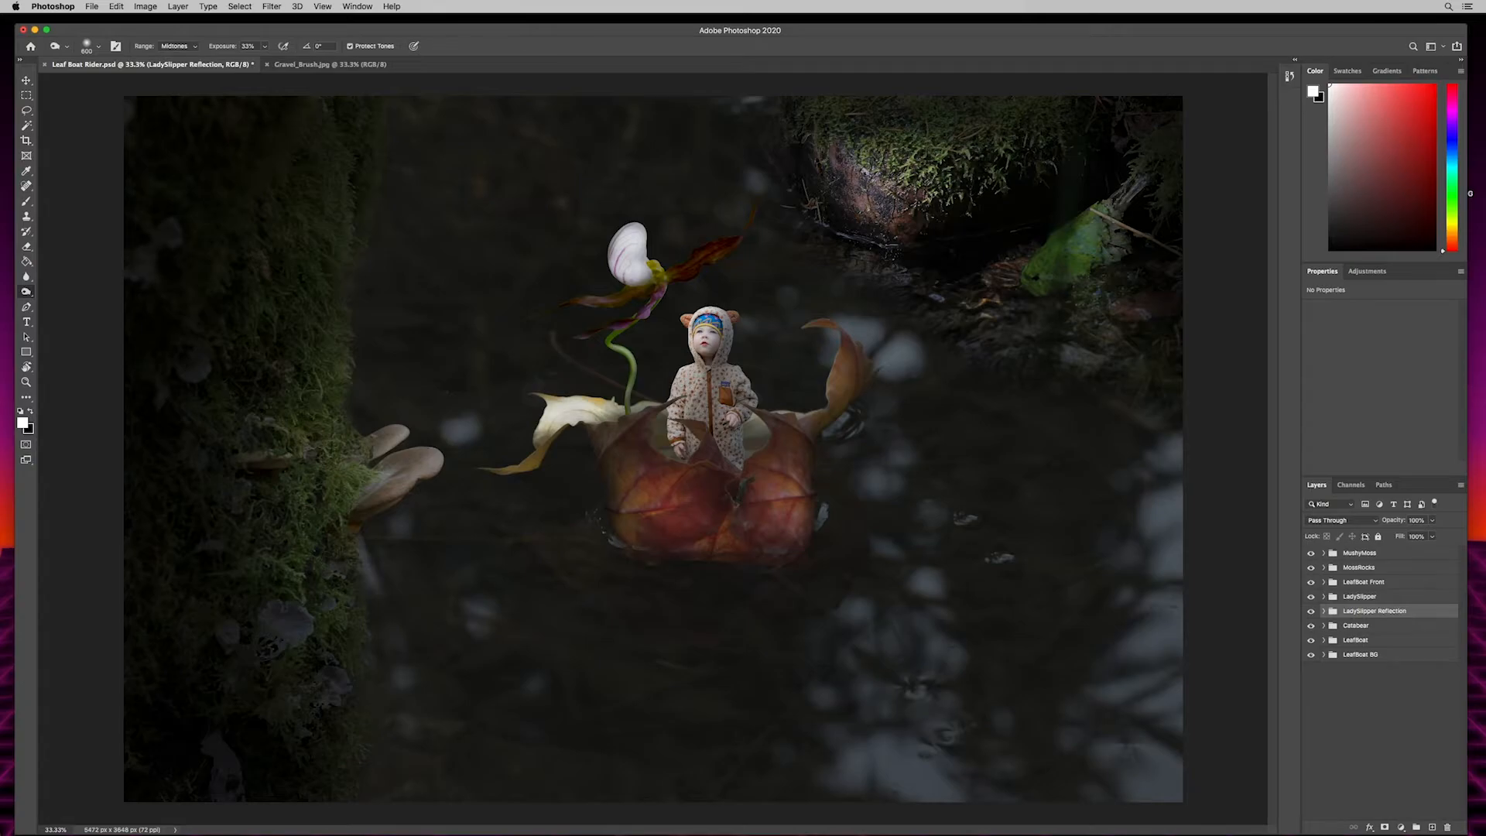
- Flip the LadySlipper Reflection group vertically and move it below the leaf boat so its stem starts at the boat's underside
left_click(116, 7)
mouse_move(150, 278)
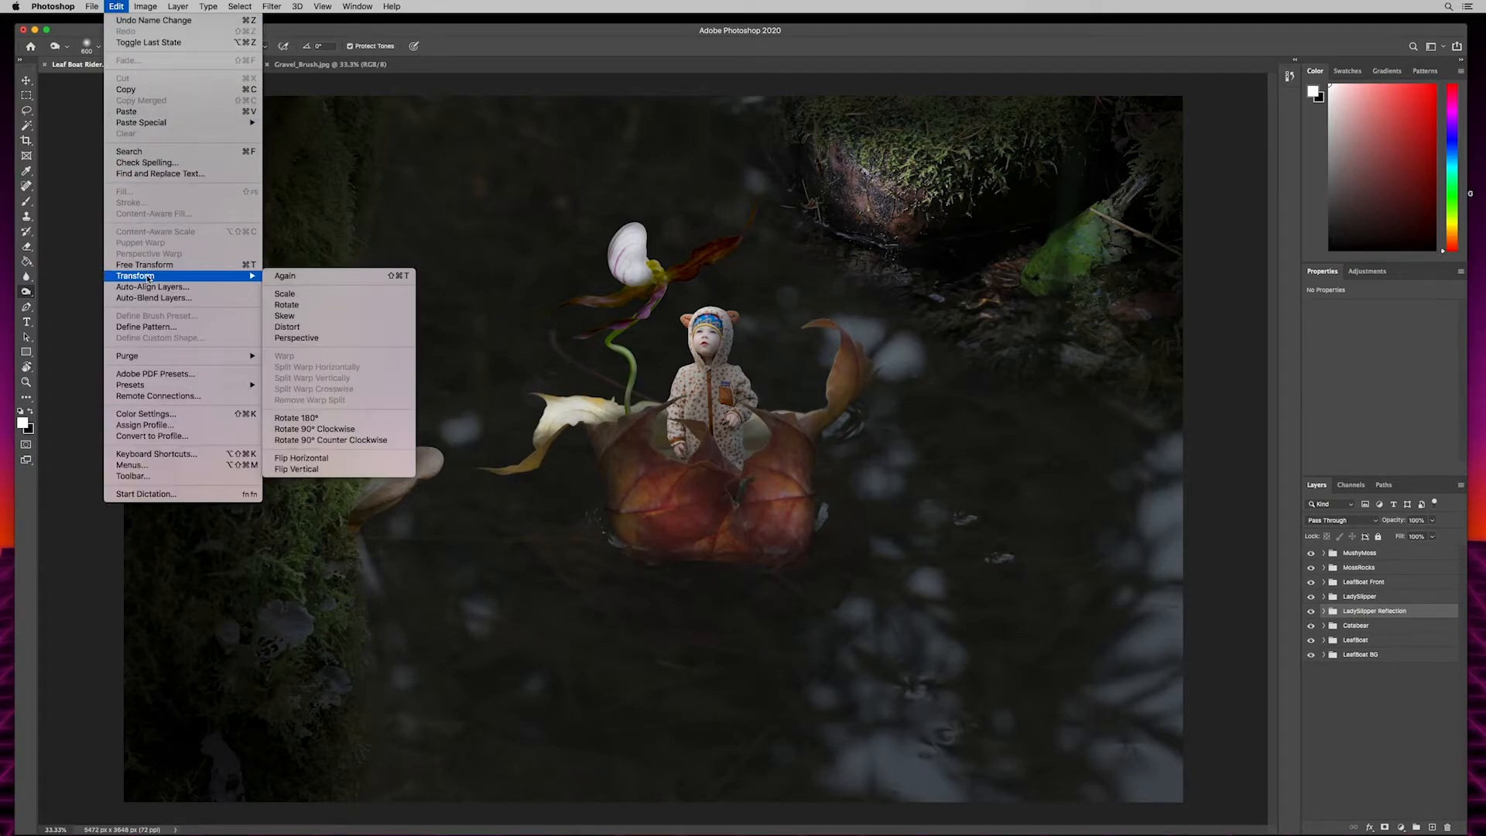
left_click(299, 472)
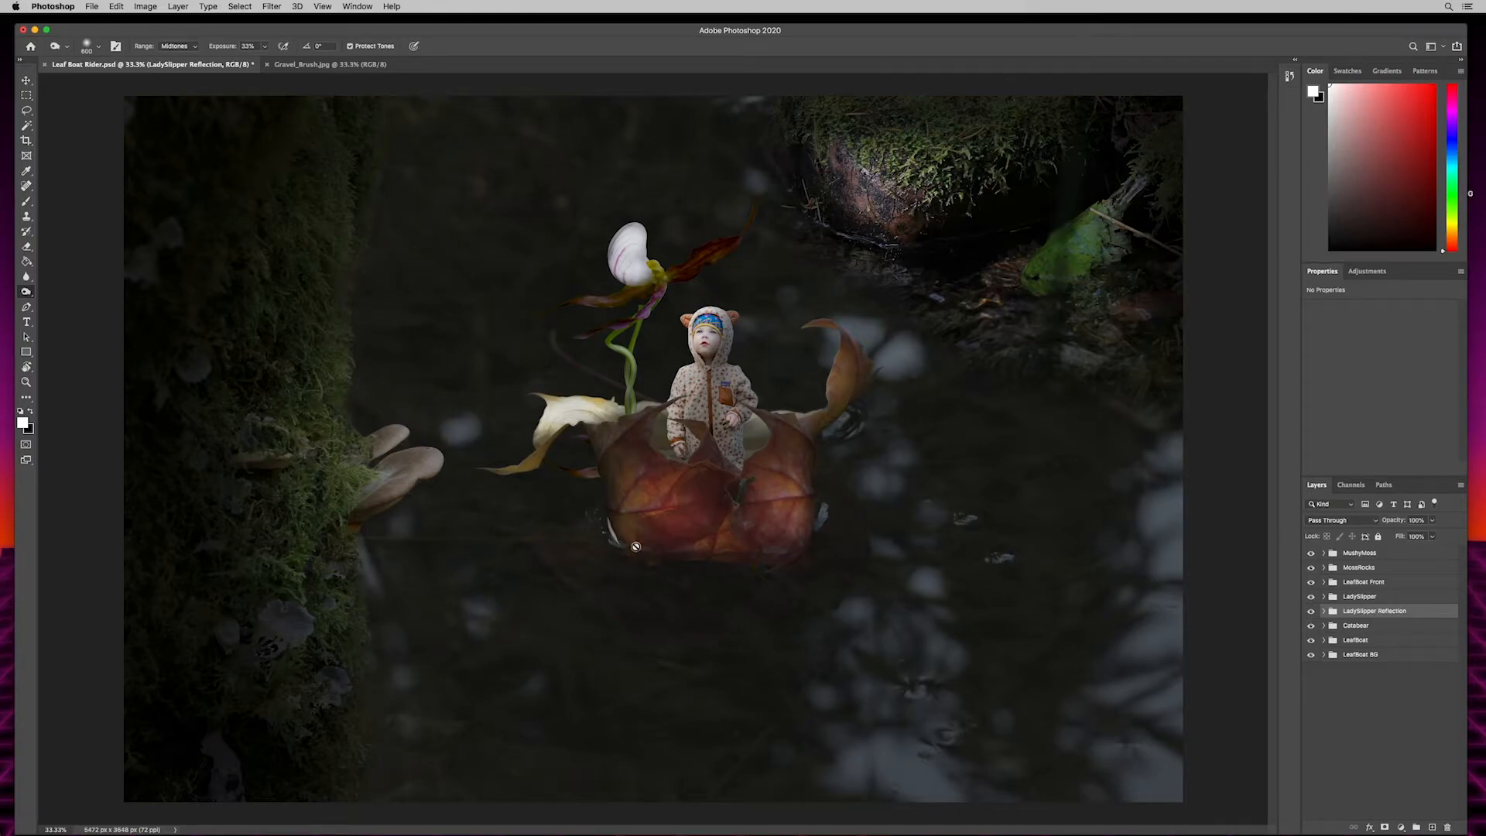
left_click(26, 81)
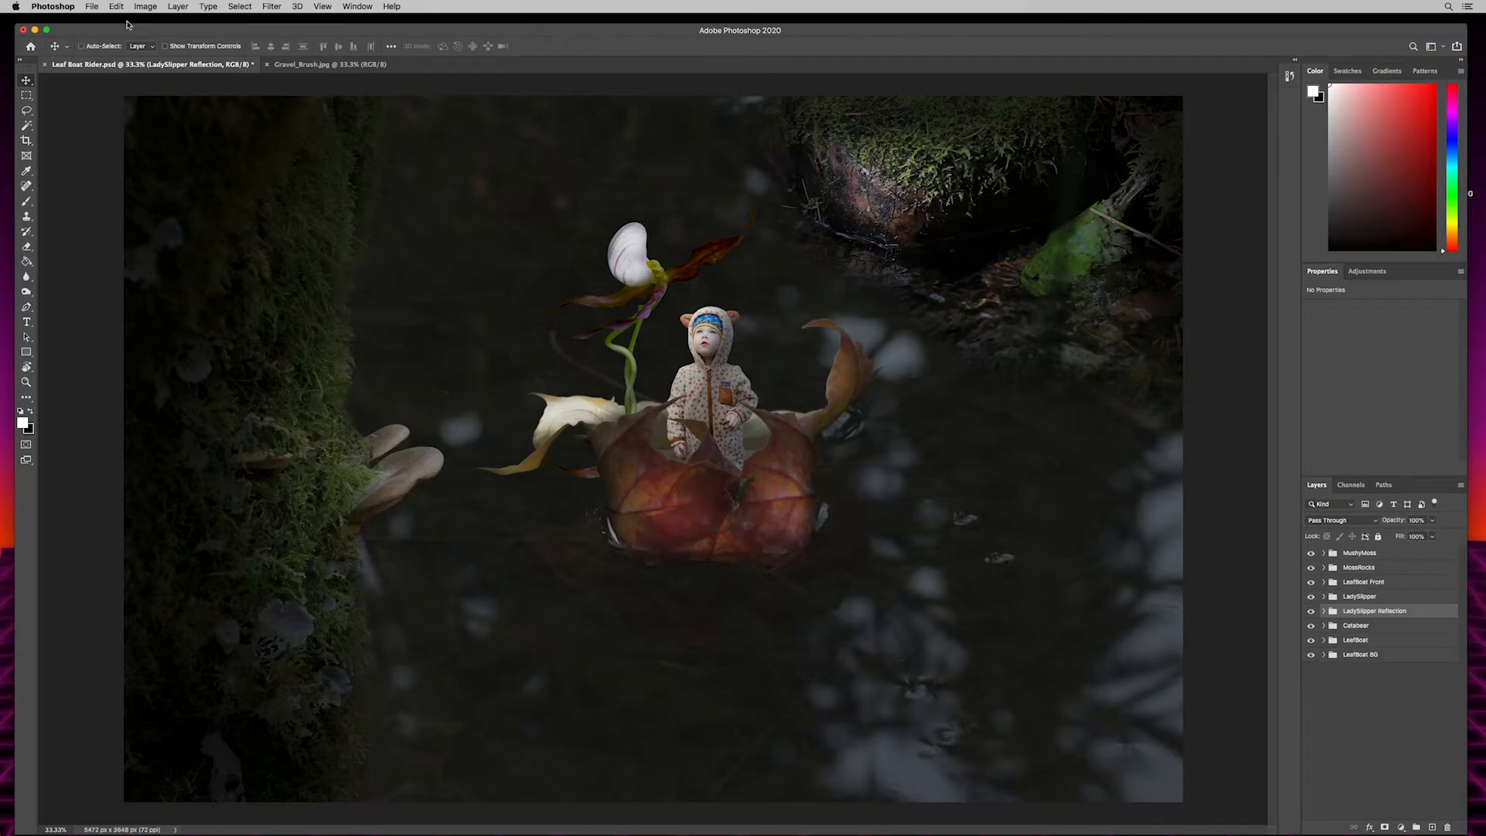
left_click_drag(595, 529, 563, 719)
mouse_move(624, 663)
left_mouse_down()
mouse_move(619, 699)
mouse_move(617, 686)
left_mouse_up()
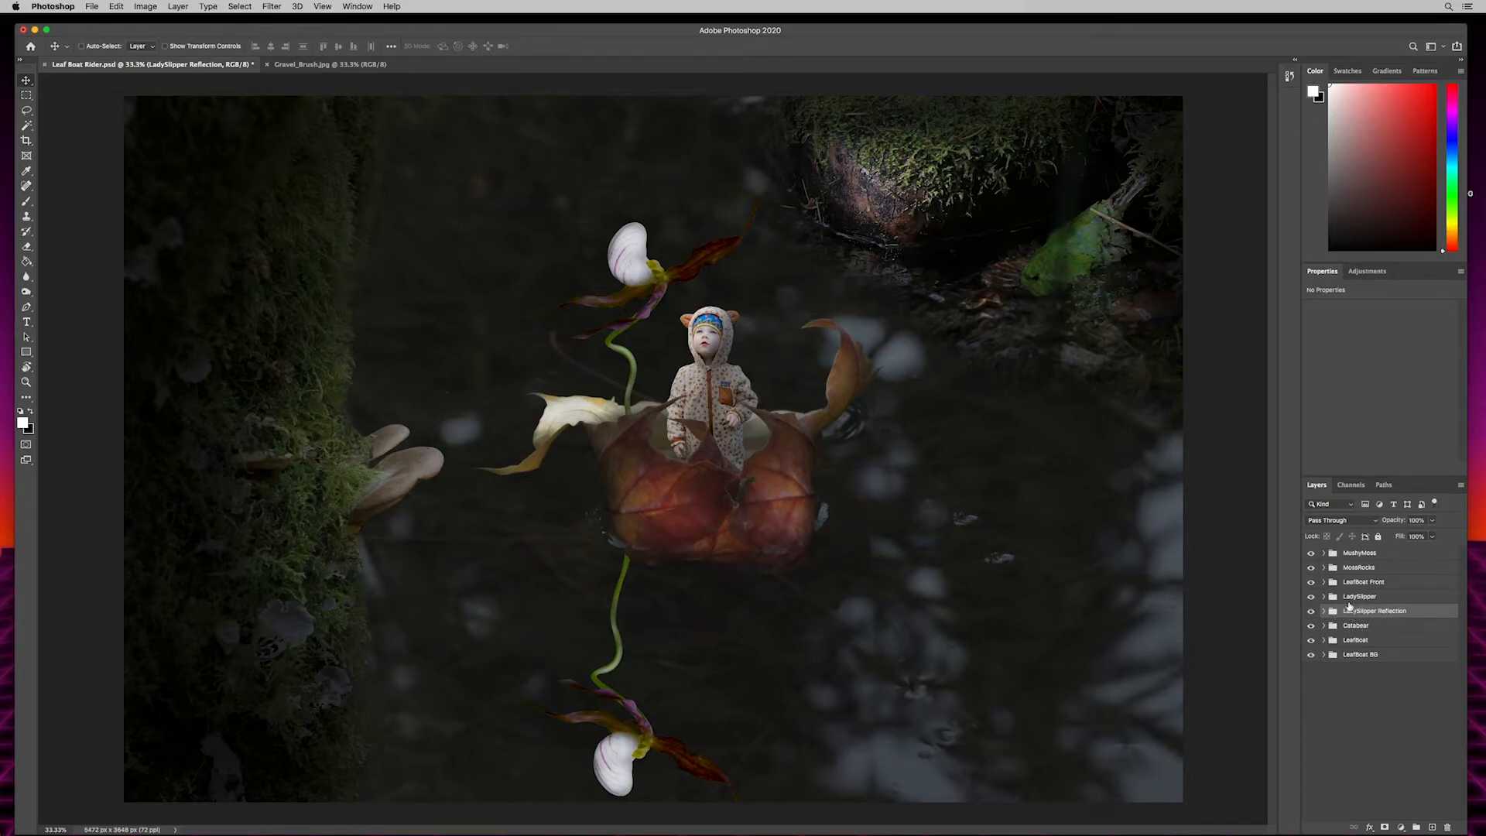
- Convert the LadySlipper Reflection group to a smart object and add a layer mask to it
right_click(1372, 611)
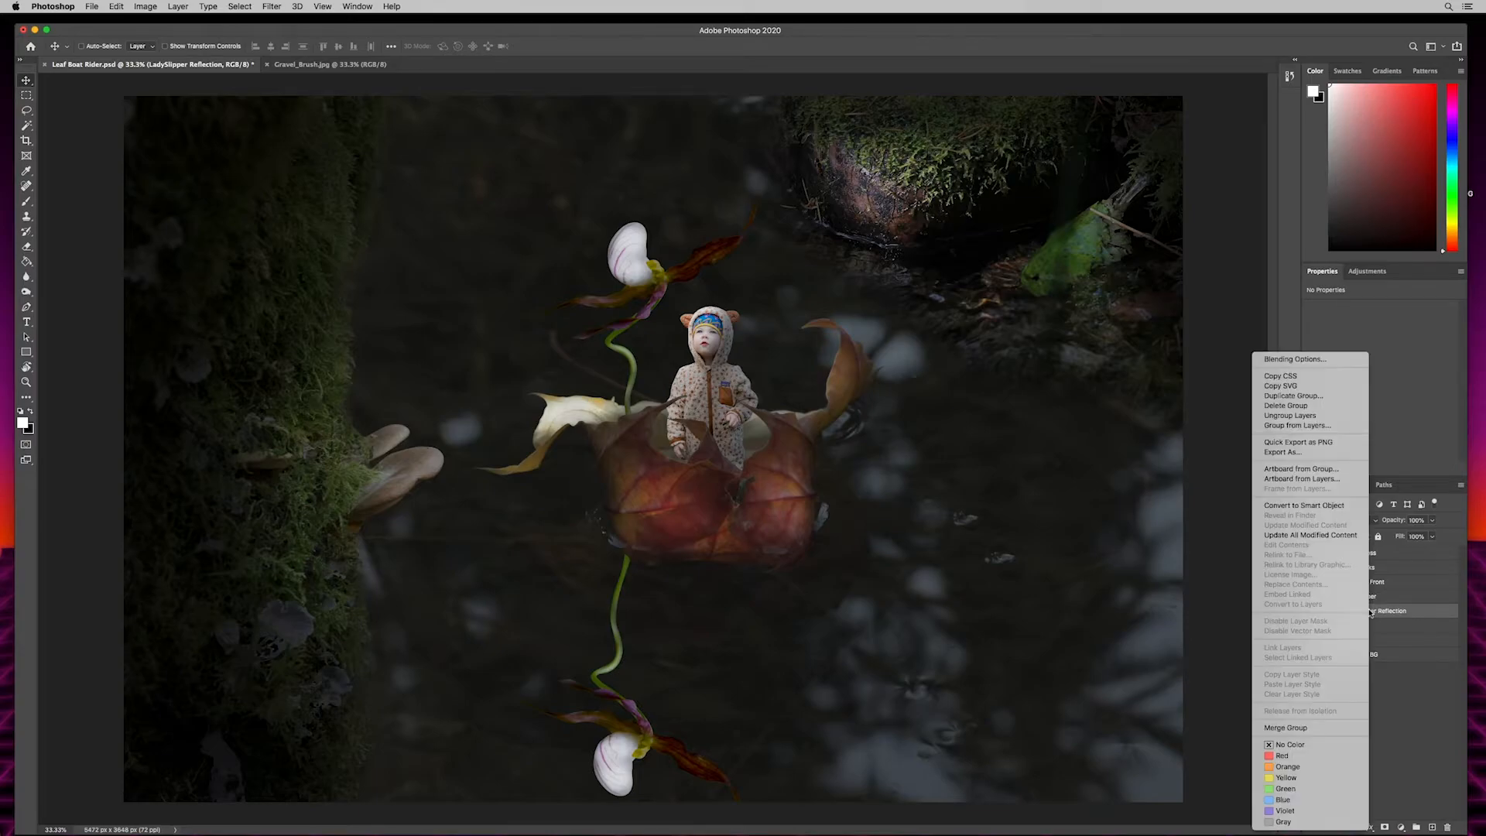
left_click(1288, 505)
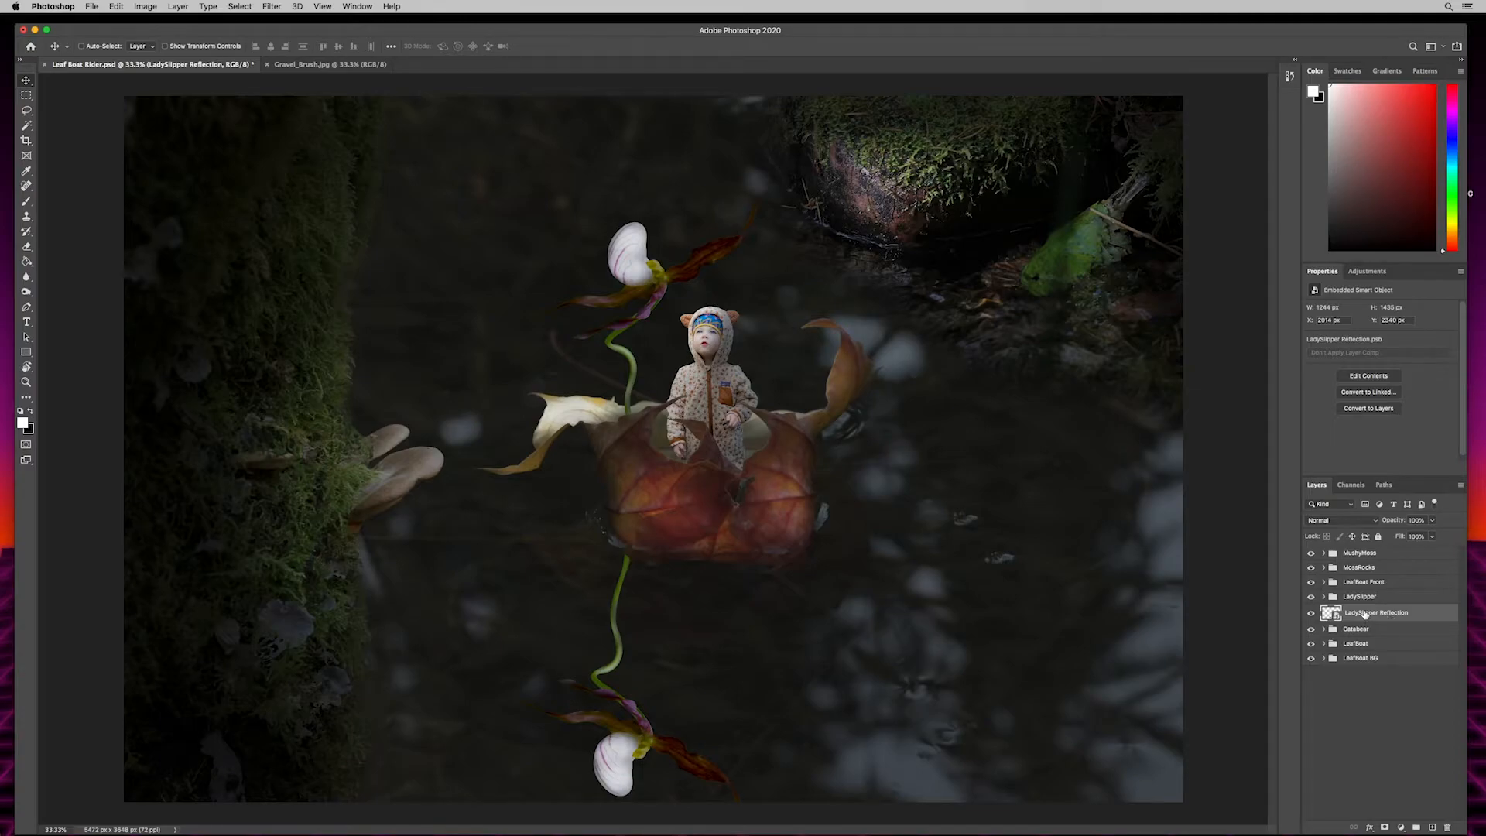
left_click(1385, 827)
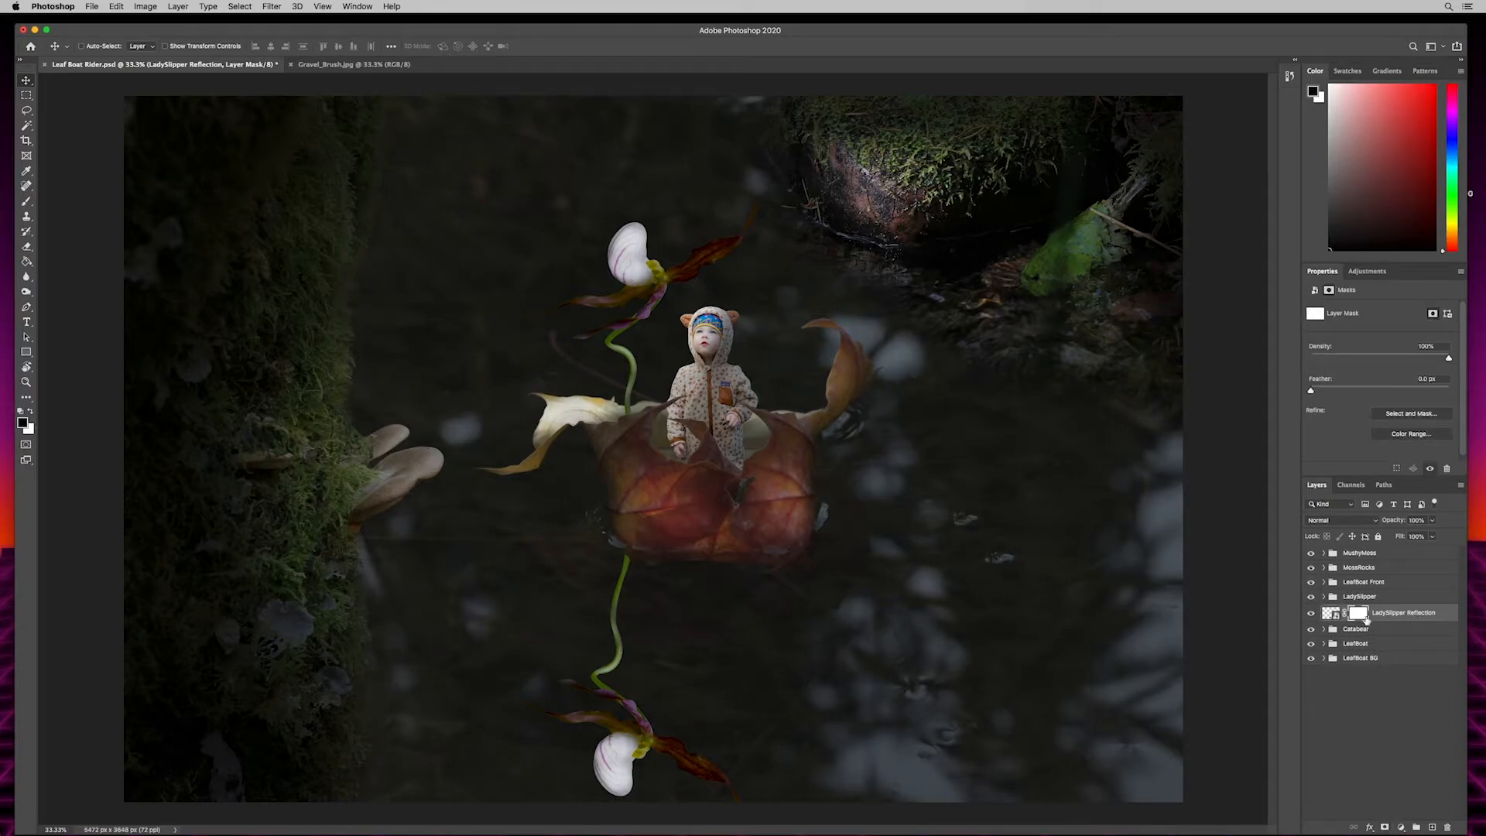
- Paint black at 100% opacity with a smaller brush on the reflection's mask to hide the stem just below the boat
key("b")
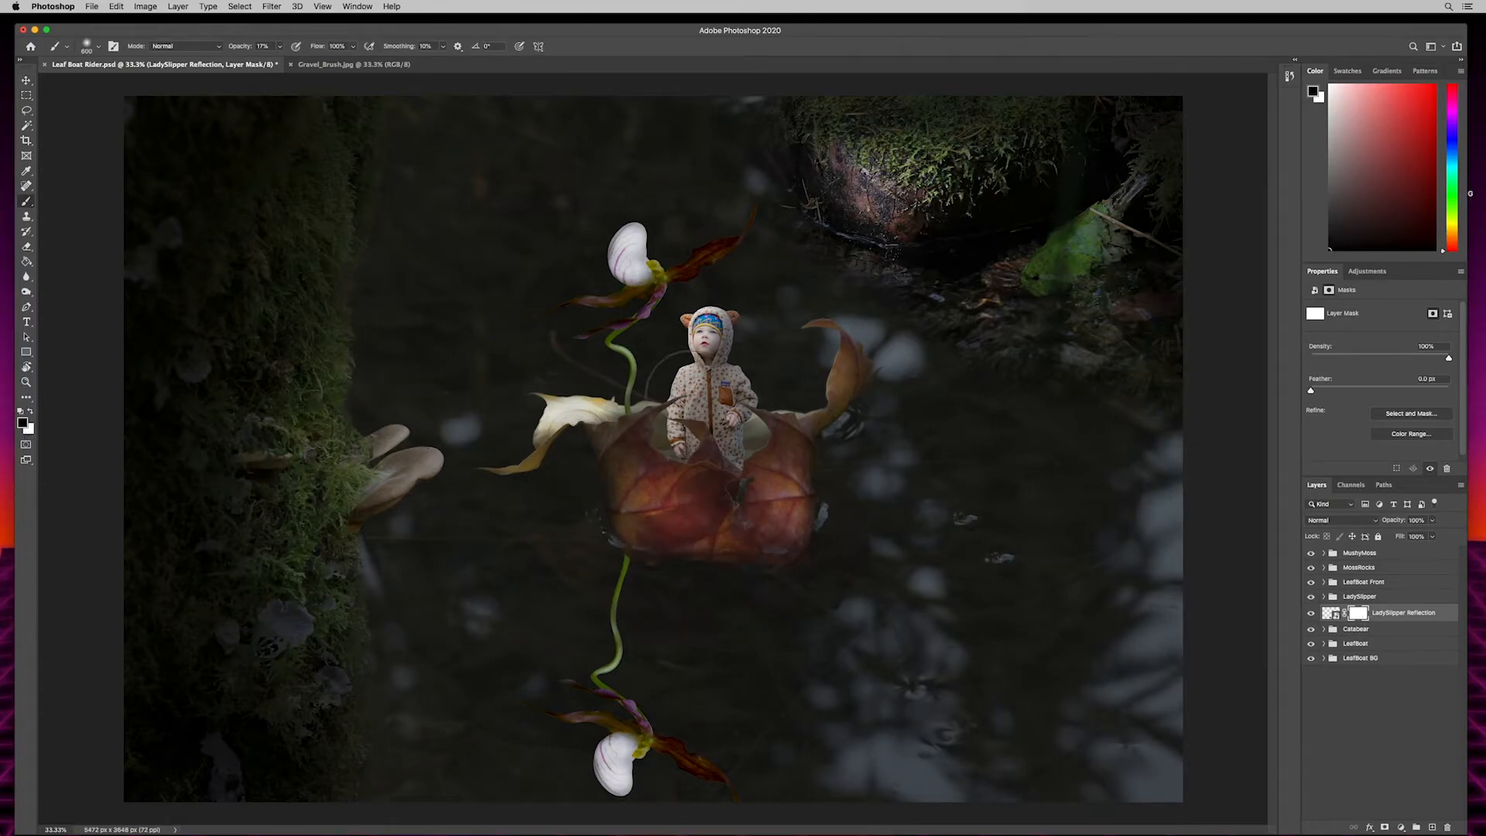
key("bracketleft")
key("bracketleft")
key("bracketleft")
key("bracketleft")
left_click_drag(240, 49, 320, 60)
mouse_move(631, 531)
left_mouse_down()
mouse_move(621, 587)
mouse_move(634, 584)
mouse_move(614, 581)
mouse_move(615, 600)
left_mouse_up()
- Apply a strong Gaussian Blur as a smart filter to the LadySlipper Reflection smart object itself, not its mask
left_click(1331, 614)
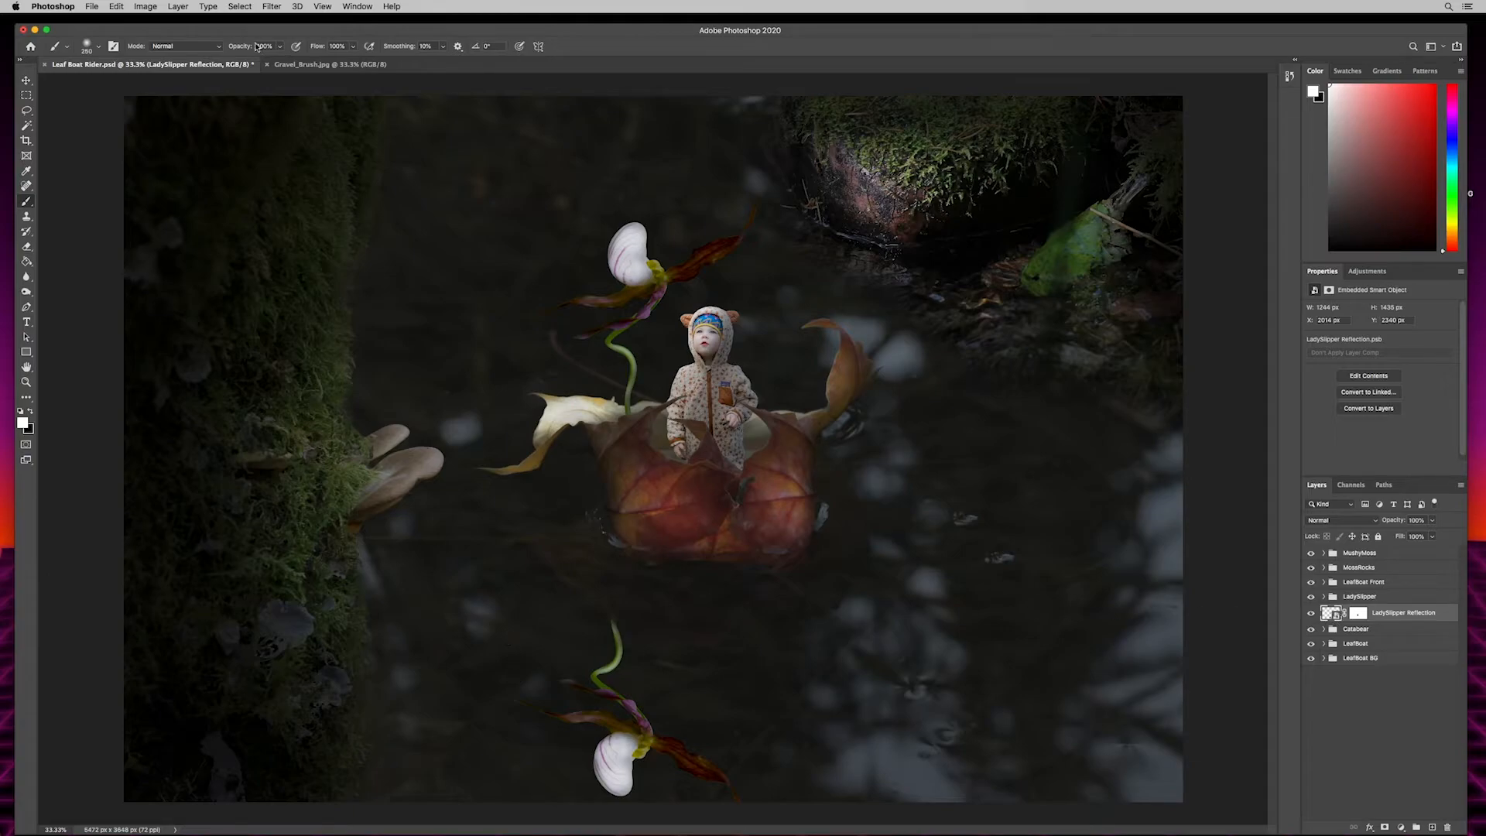
left_click(273, 6)
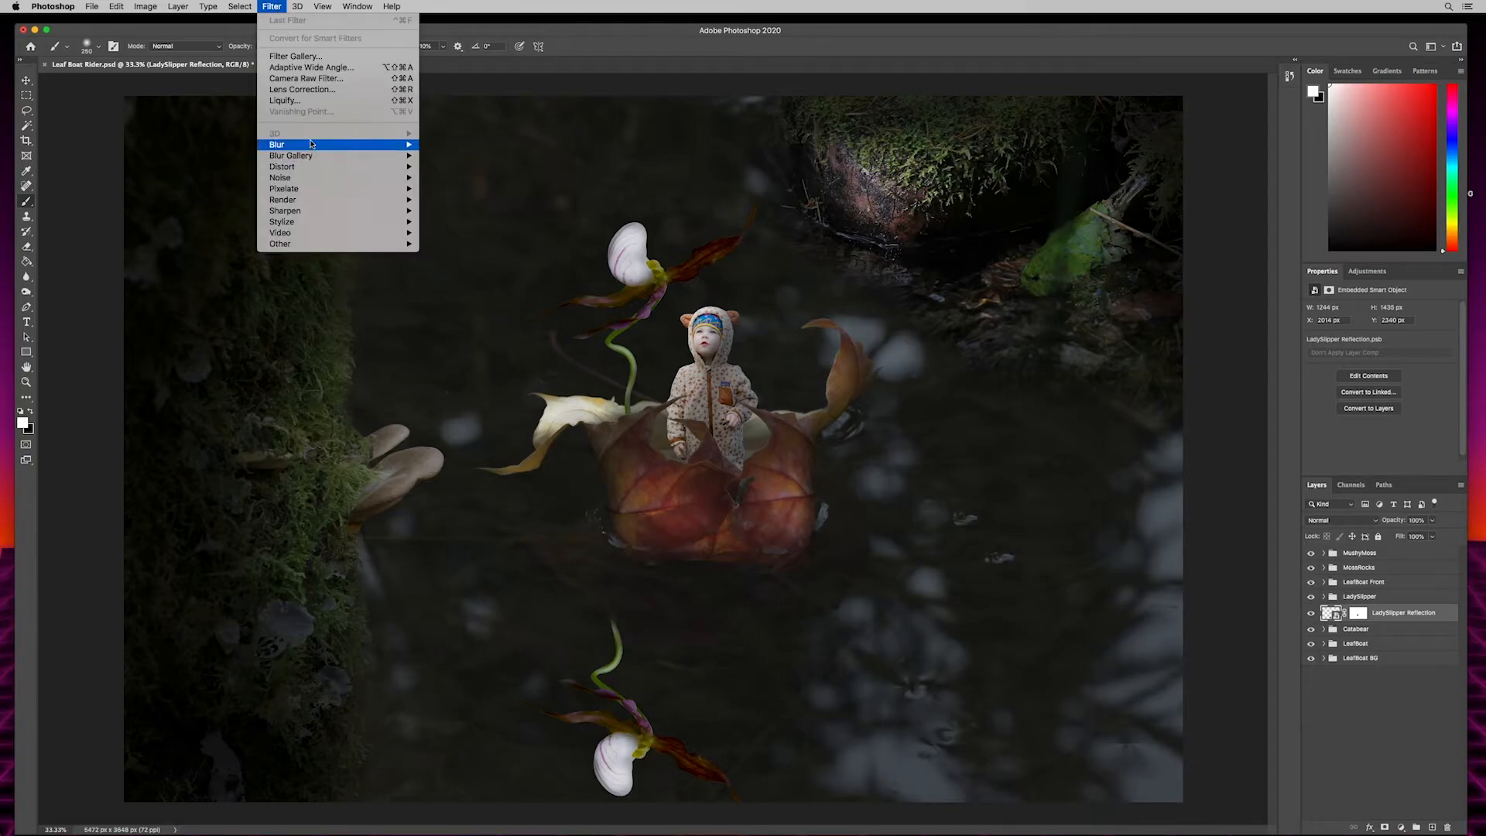
mouse_move(309, 145)
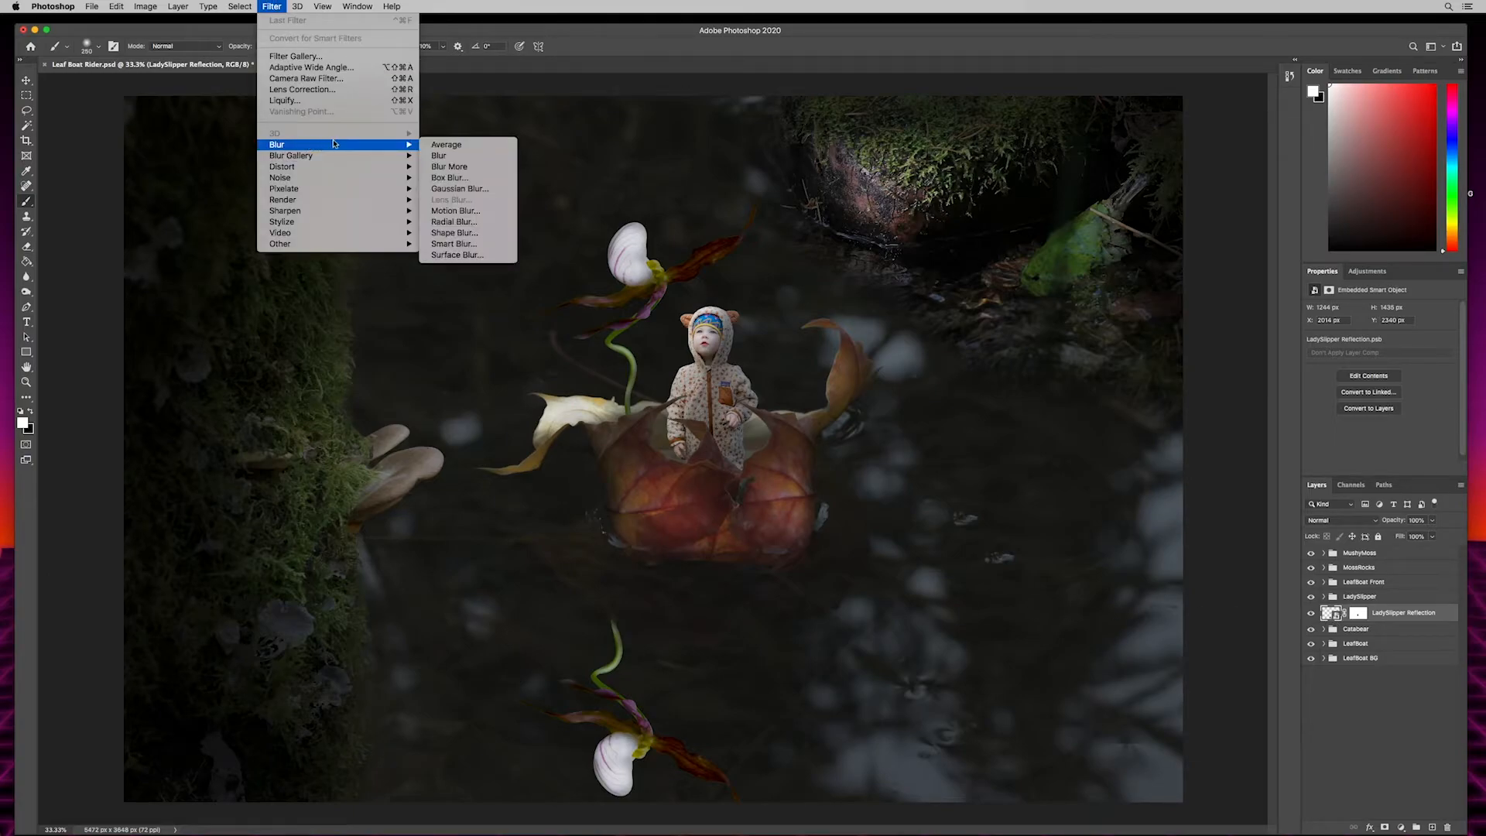
left_click(456, 189)
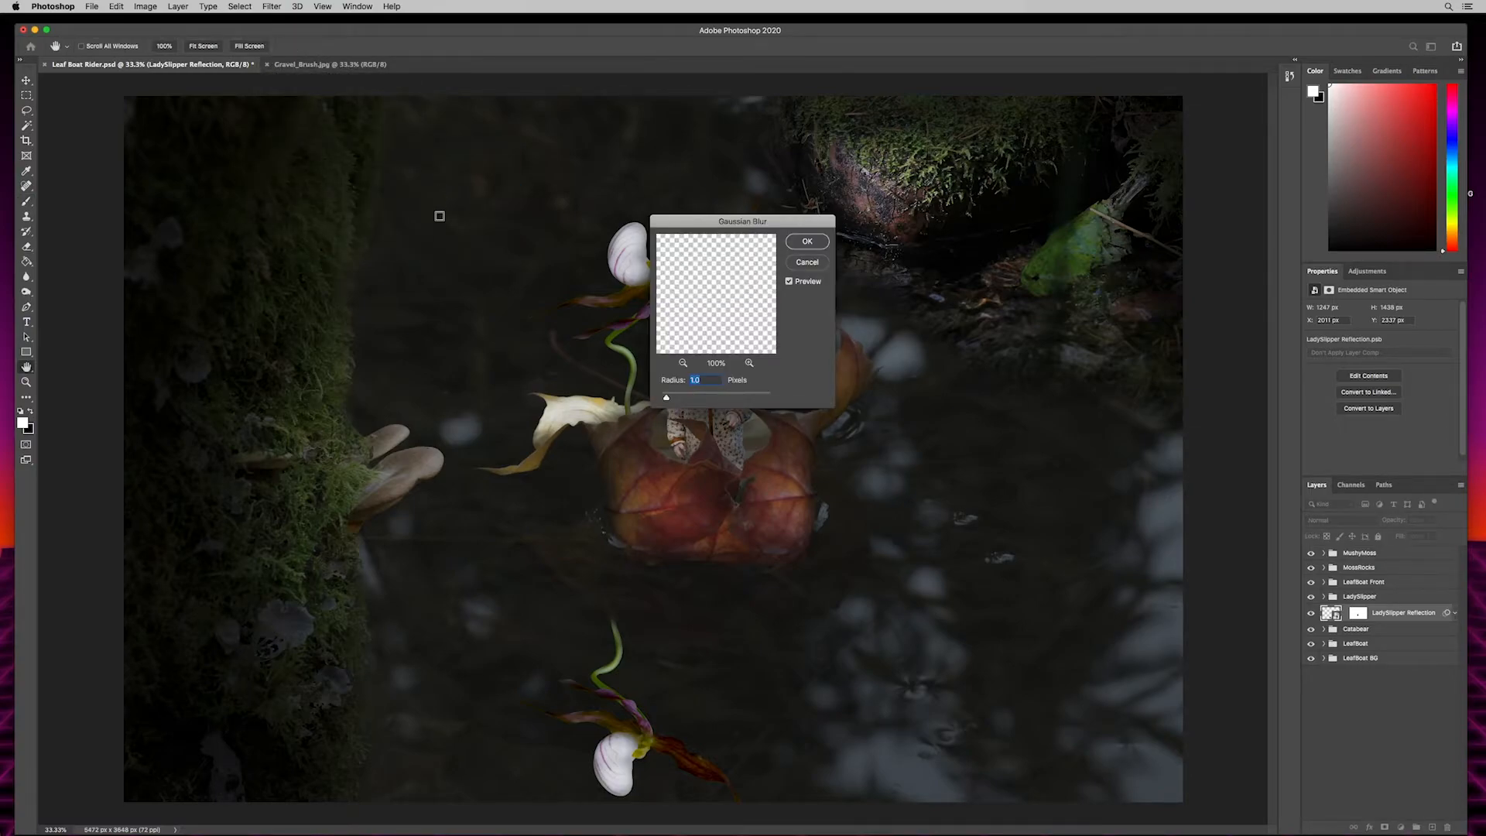
left_click_drag(673, 400, 720, 425)
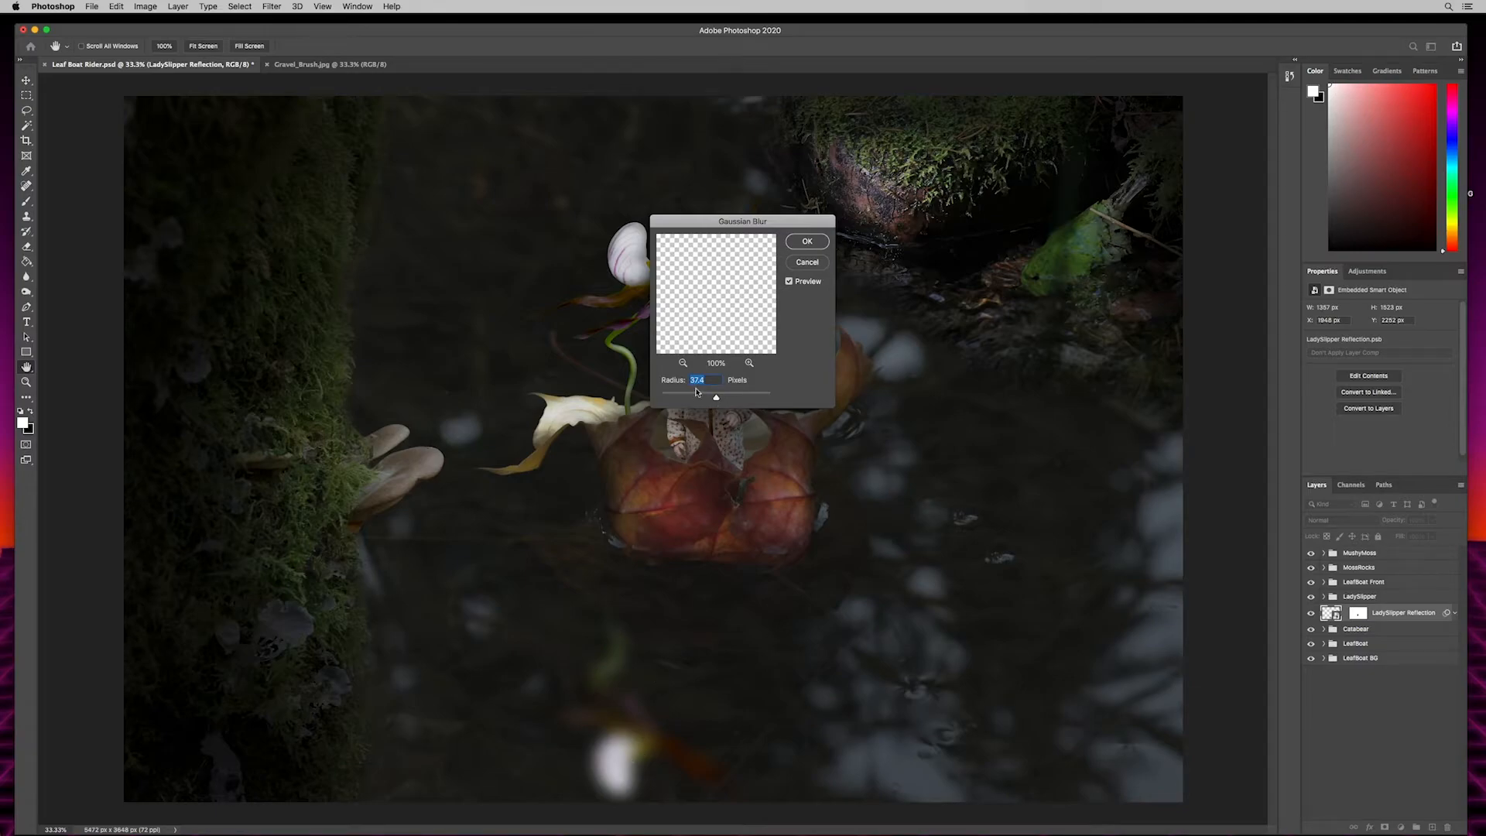
left_click_drag(715, 399, 720, 399)
left_click(806, 243)
key("b")
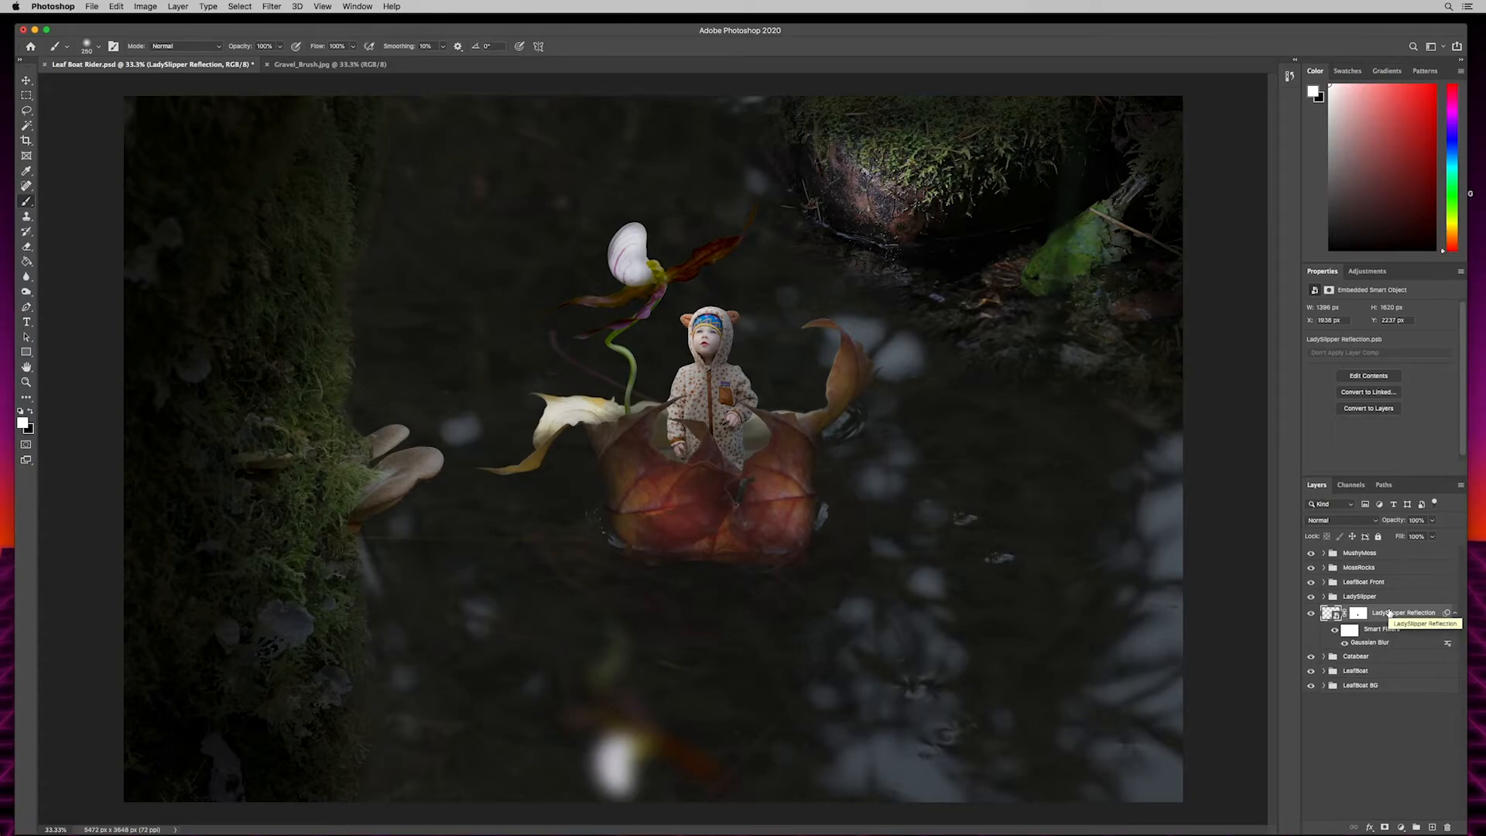
- Put the blurred reflection layer into its own group, collapse it, and name the group LadySlipper Reflection
key("super+g")
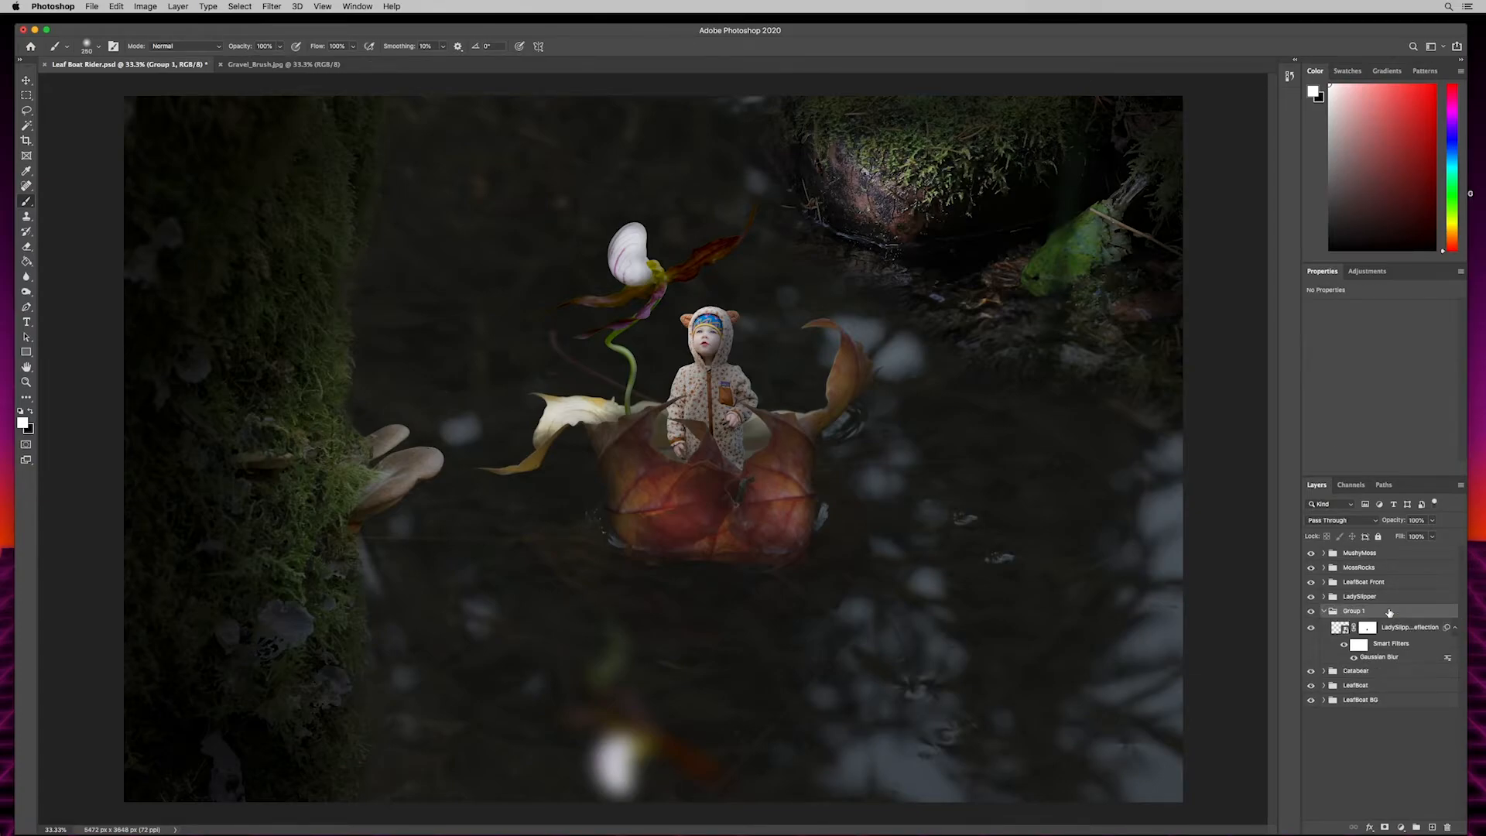
left_click(1323, 611)
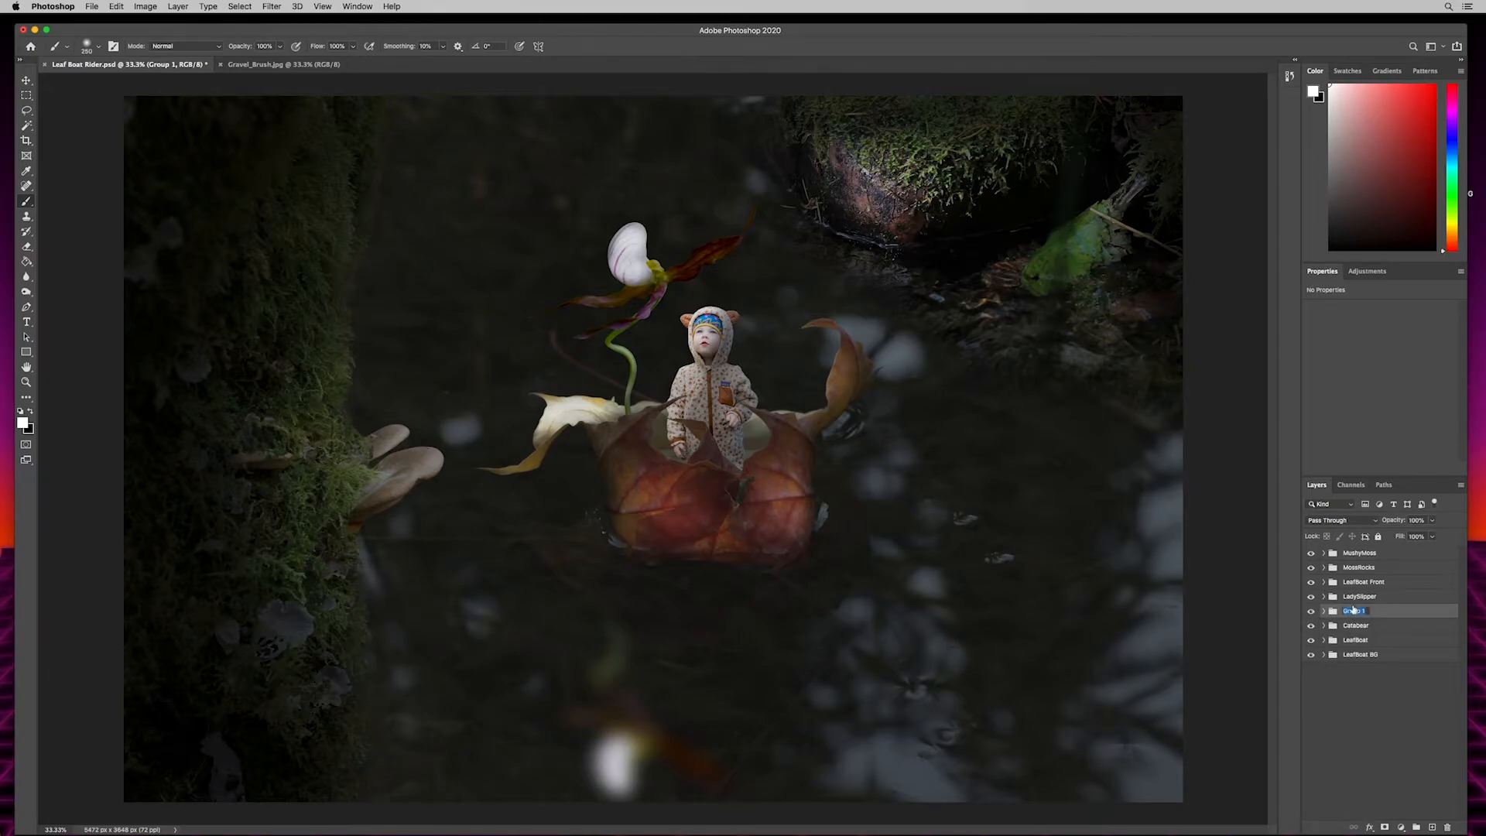
type("LadySlipper Reflection")
key("Return")
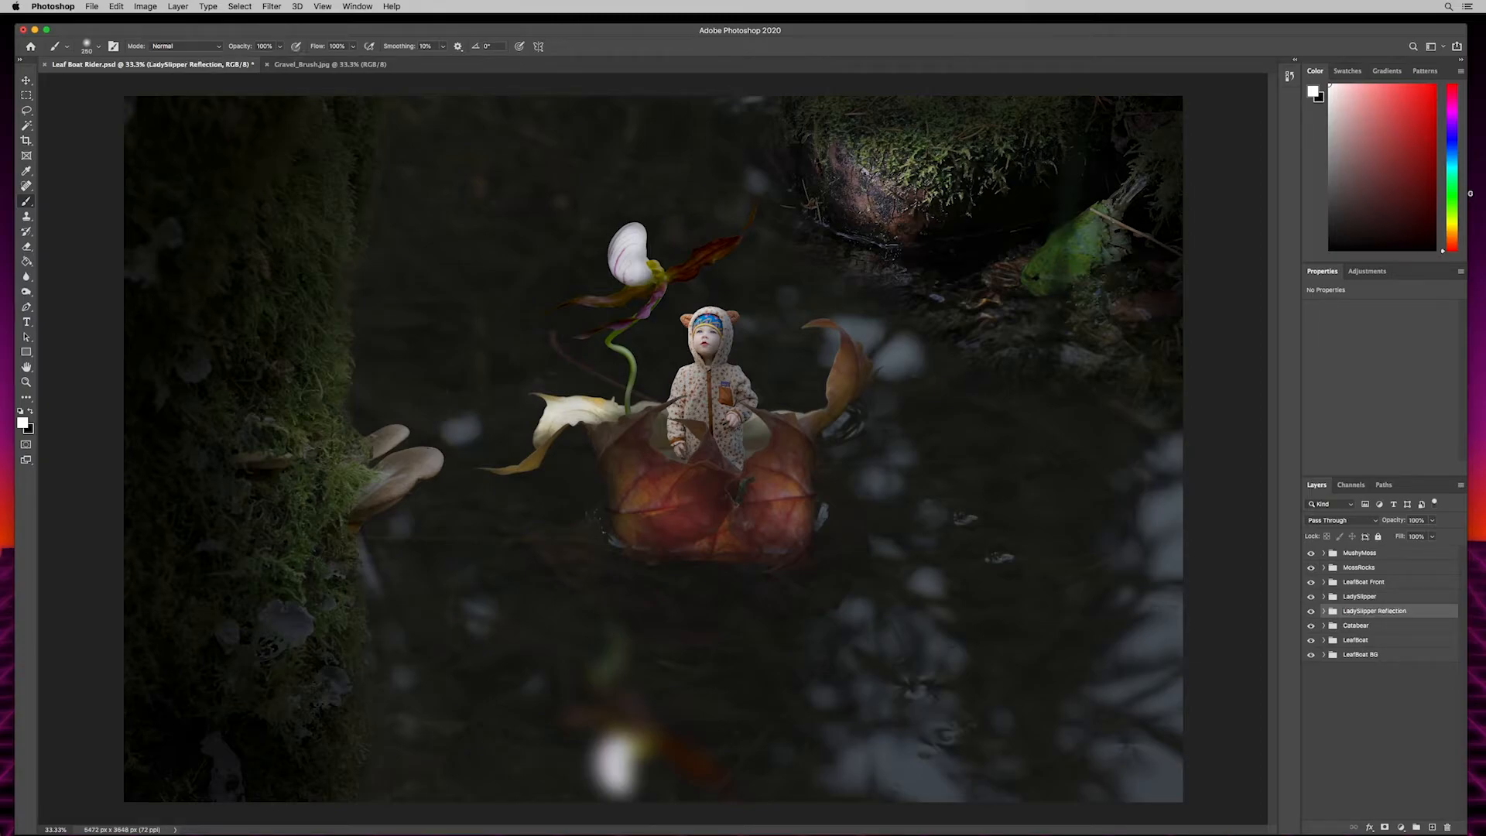
- Expand the Catabear group and select its clipped Overlay layer for dodging the child's eyes
left_click(1326, 627)
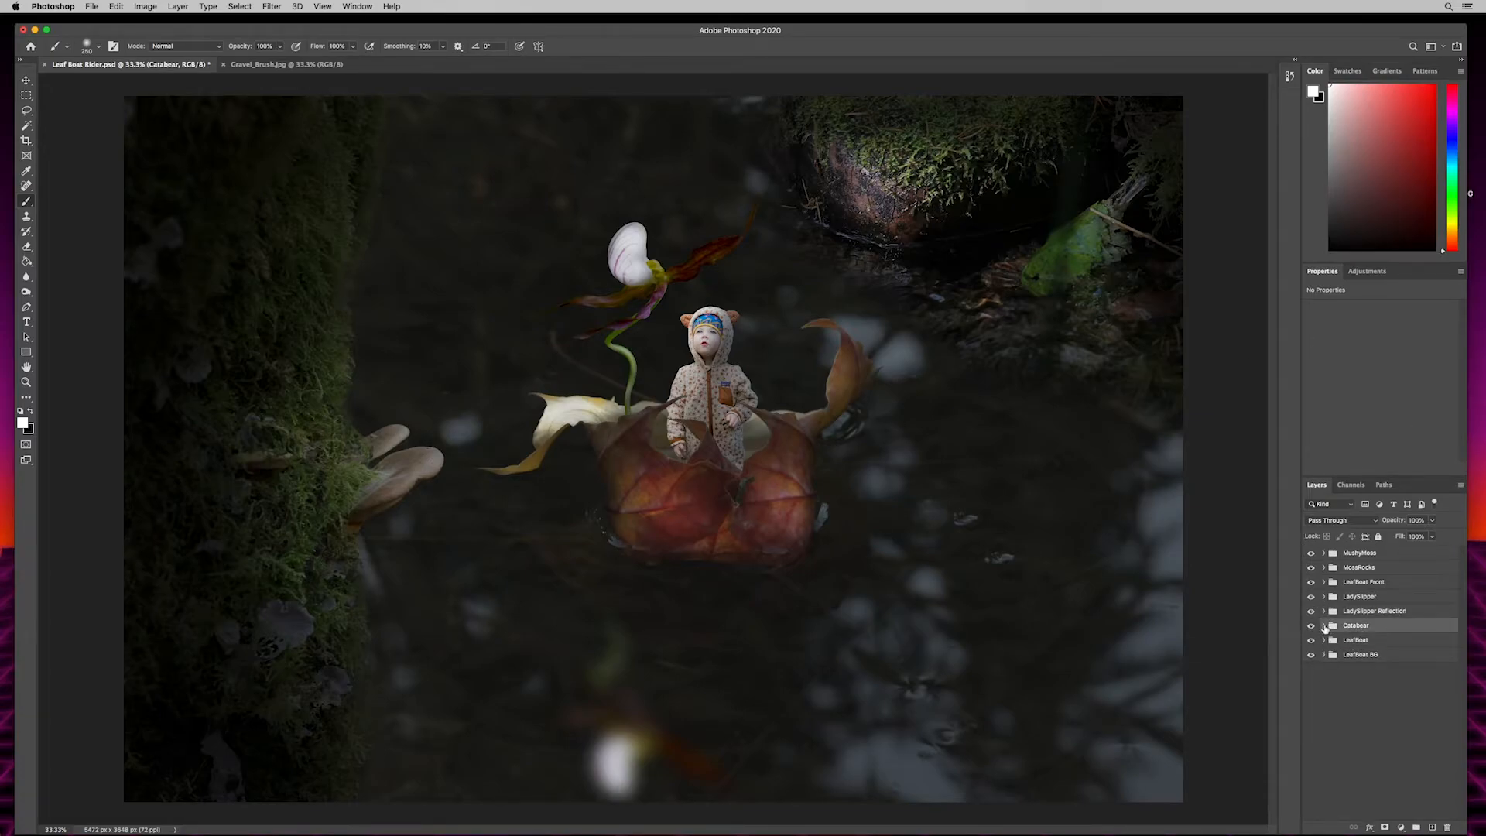
left_click(1323, 625)
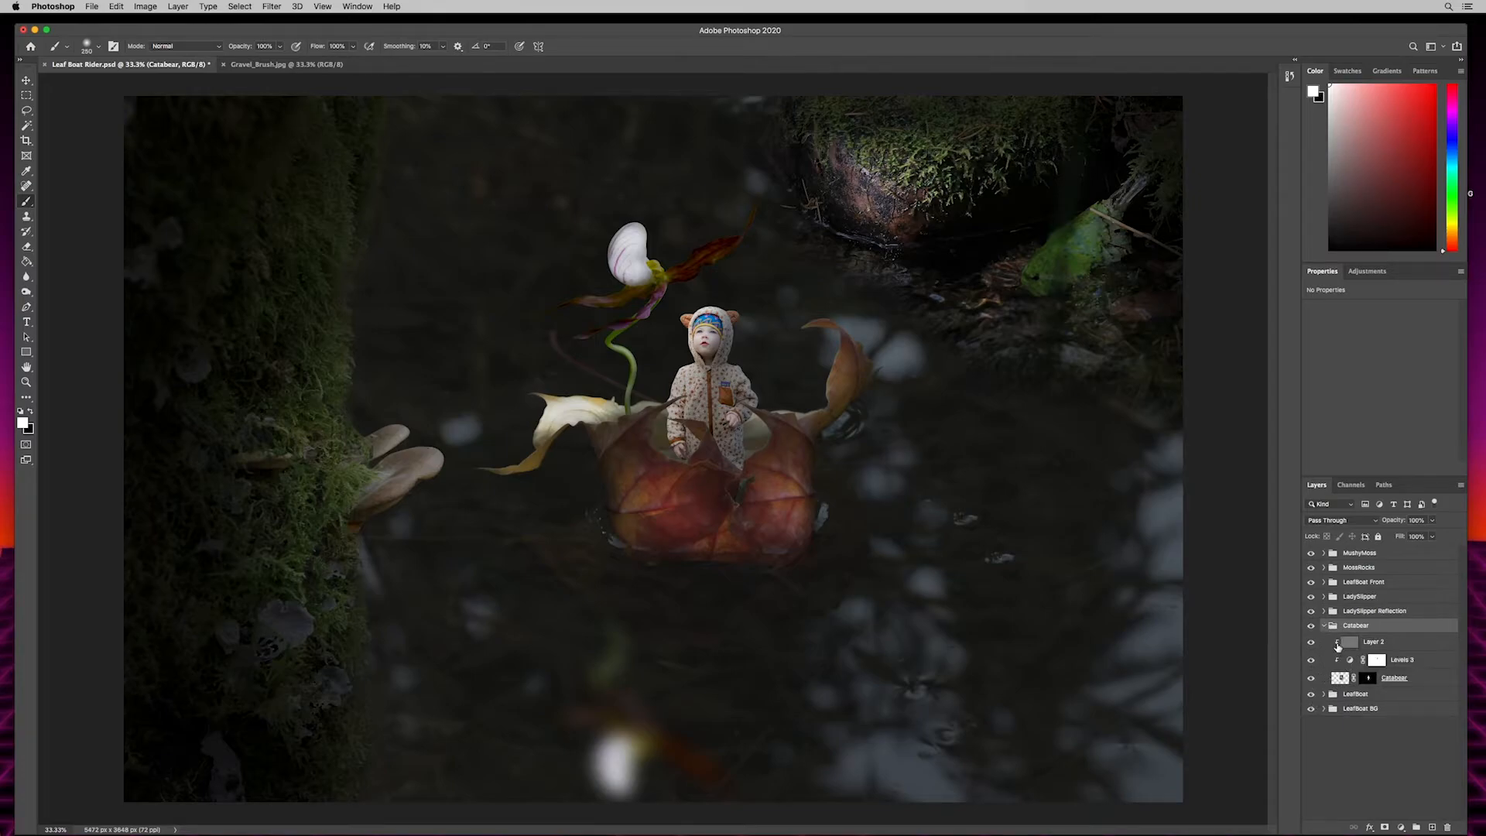
left_click(1375, 642)
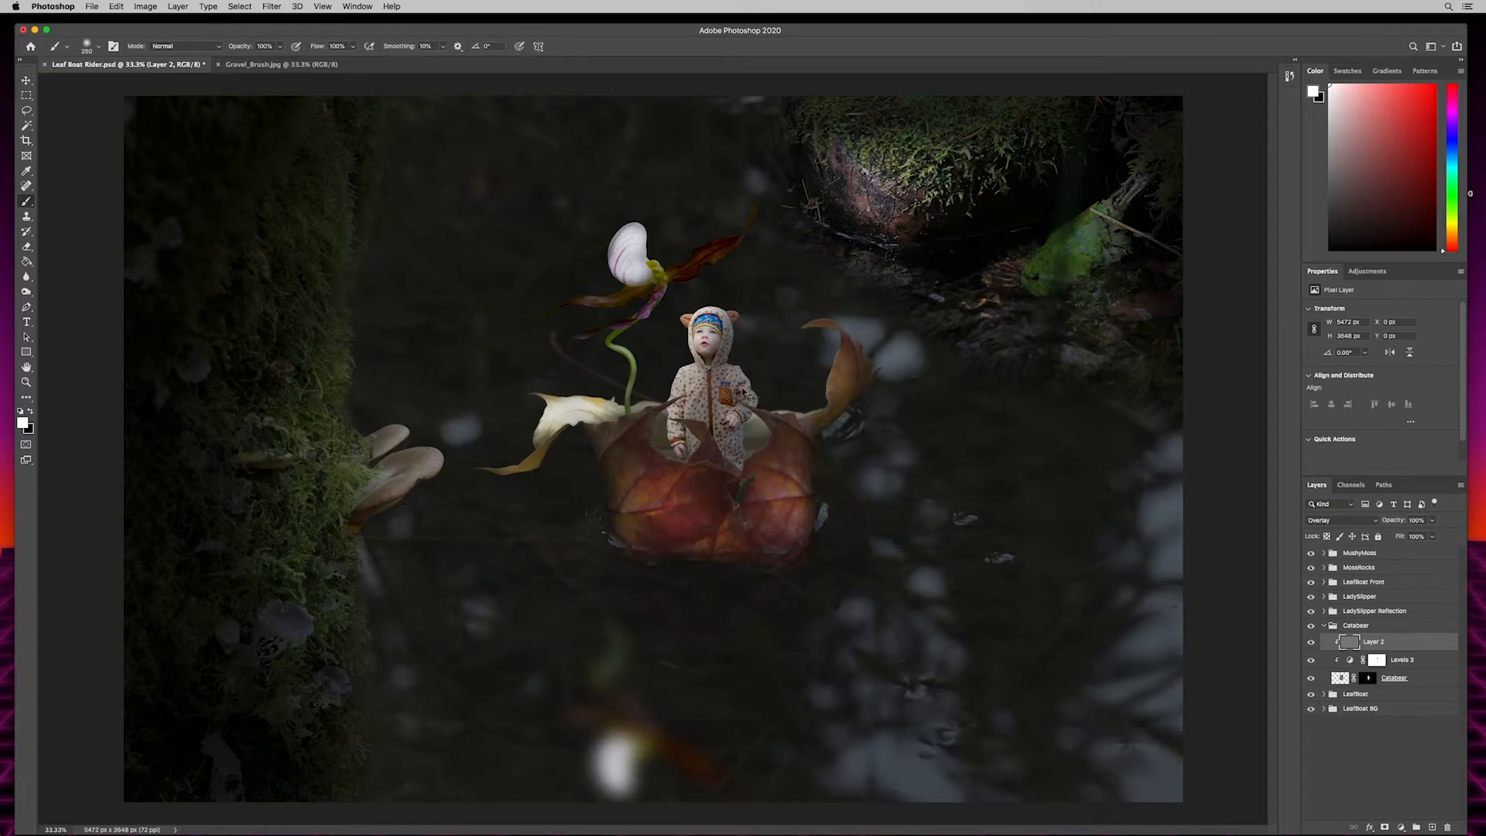
key("super+plus")
key("super+plus")
key("super+plus")
key("super+plus")
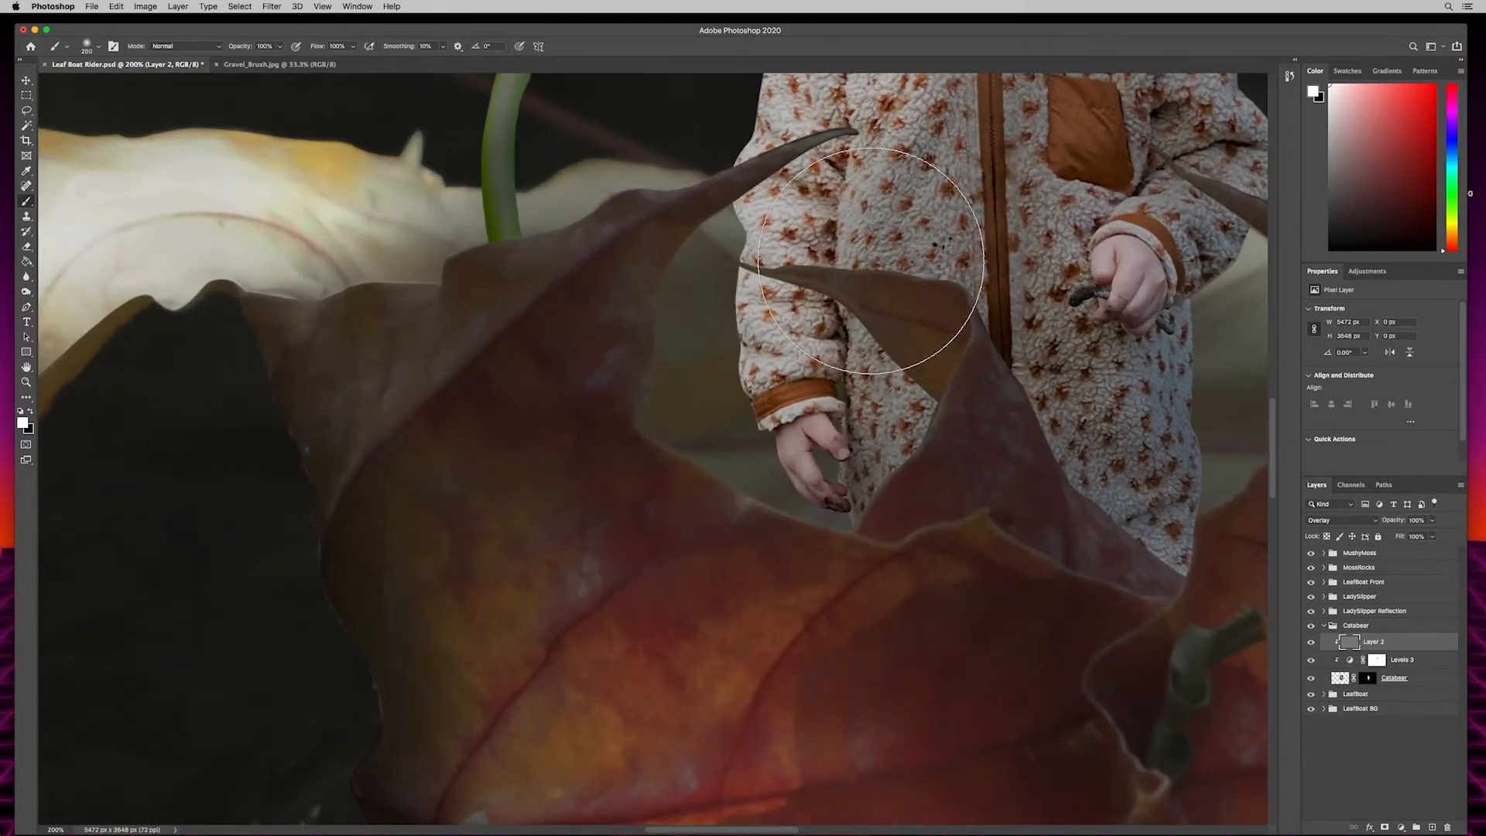
left_click_drag(962, 292, 1026, 308)
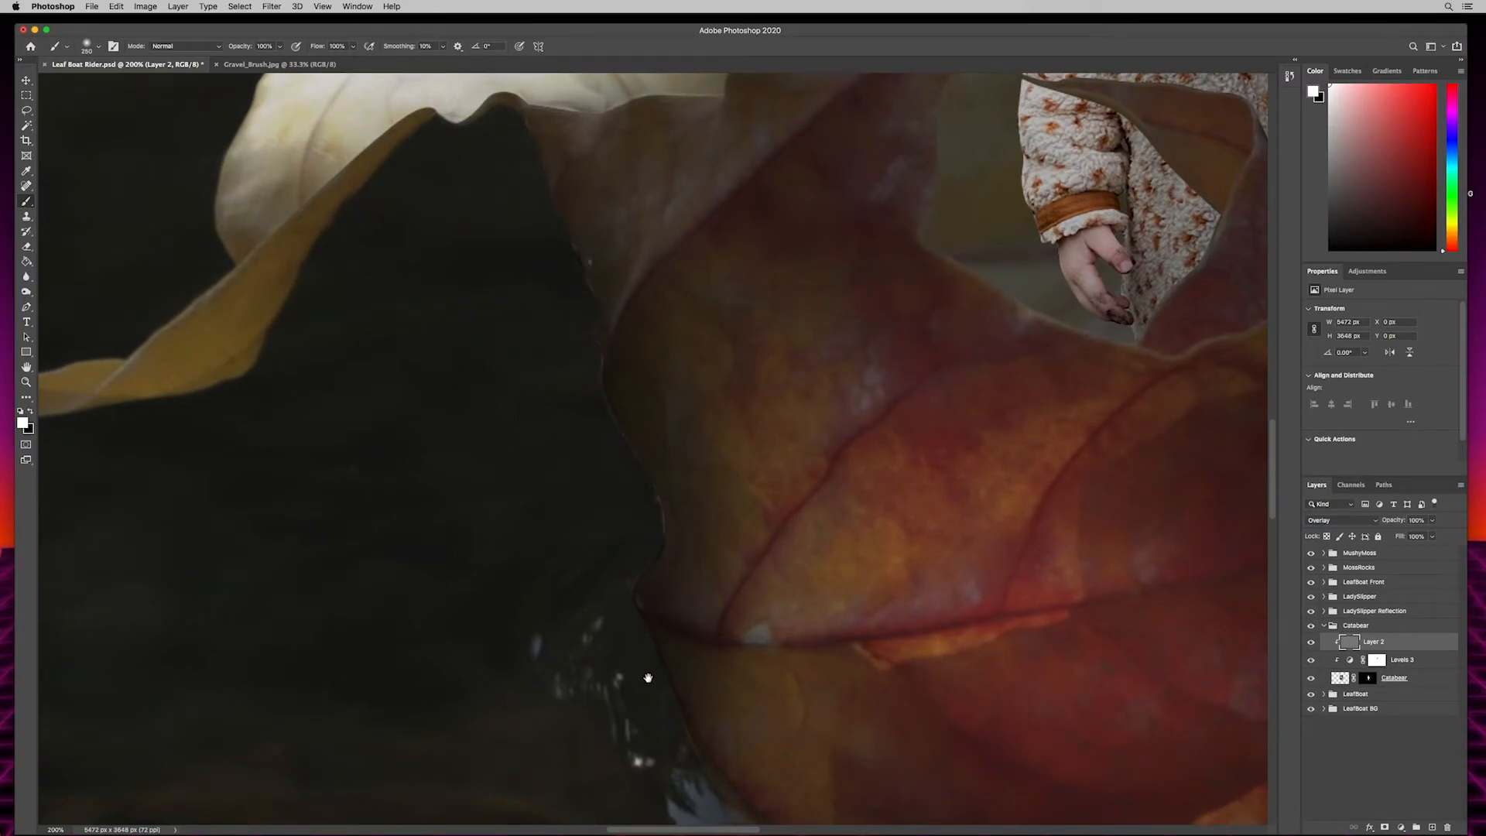
left_click_drag(1135, 381, 836, 624)
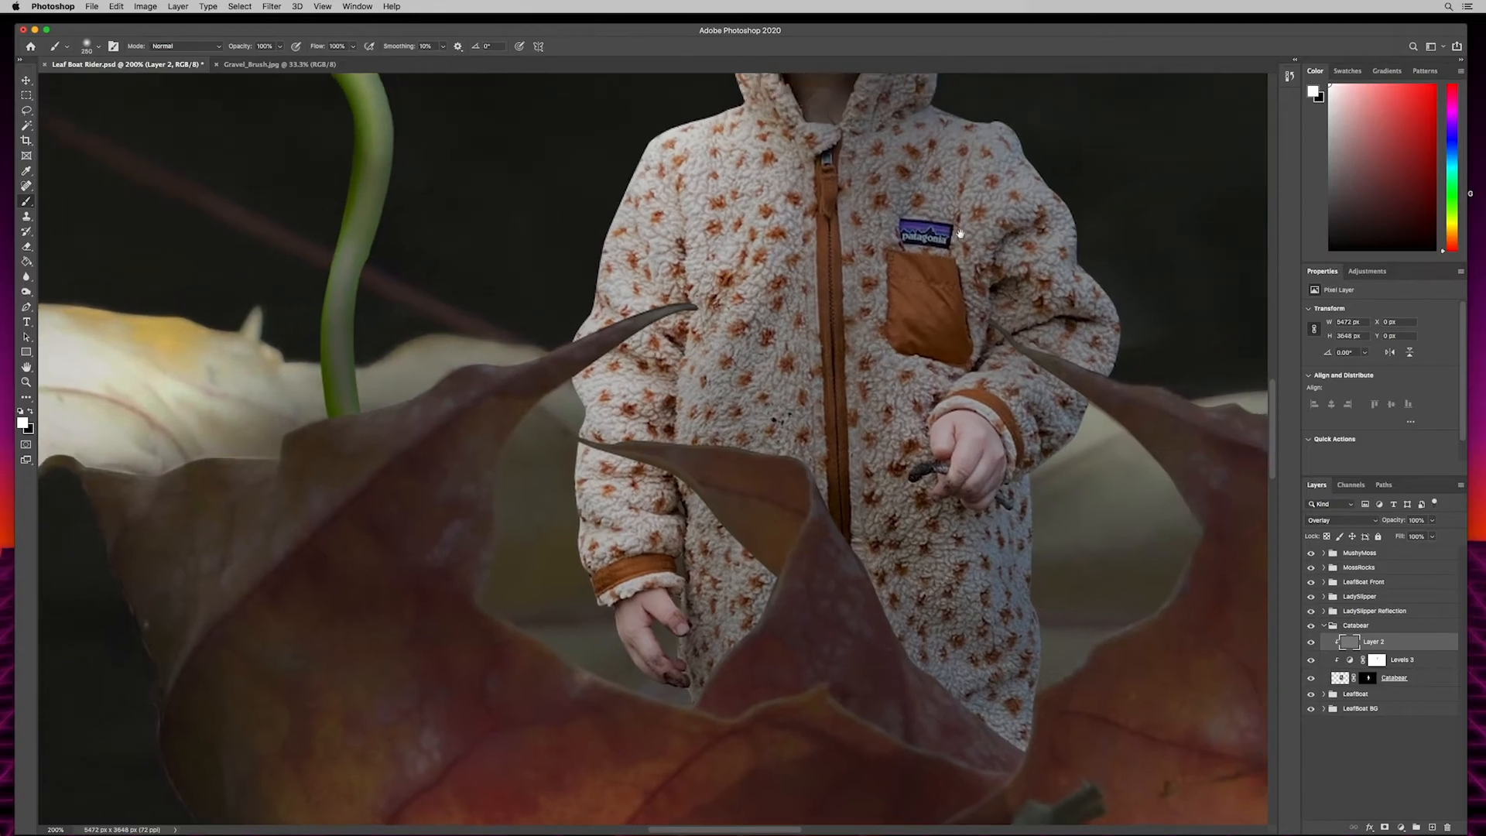
left_click_drag(960, 233, 826, 511)
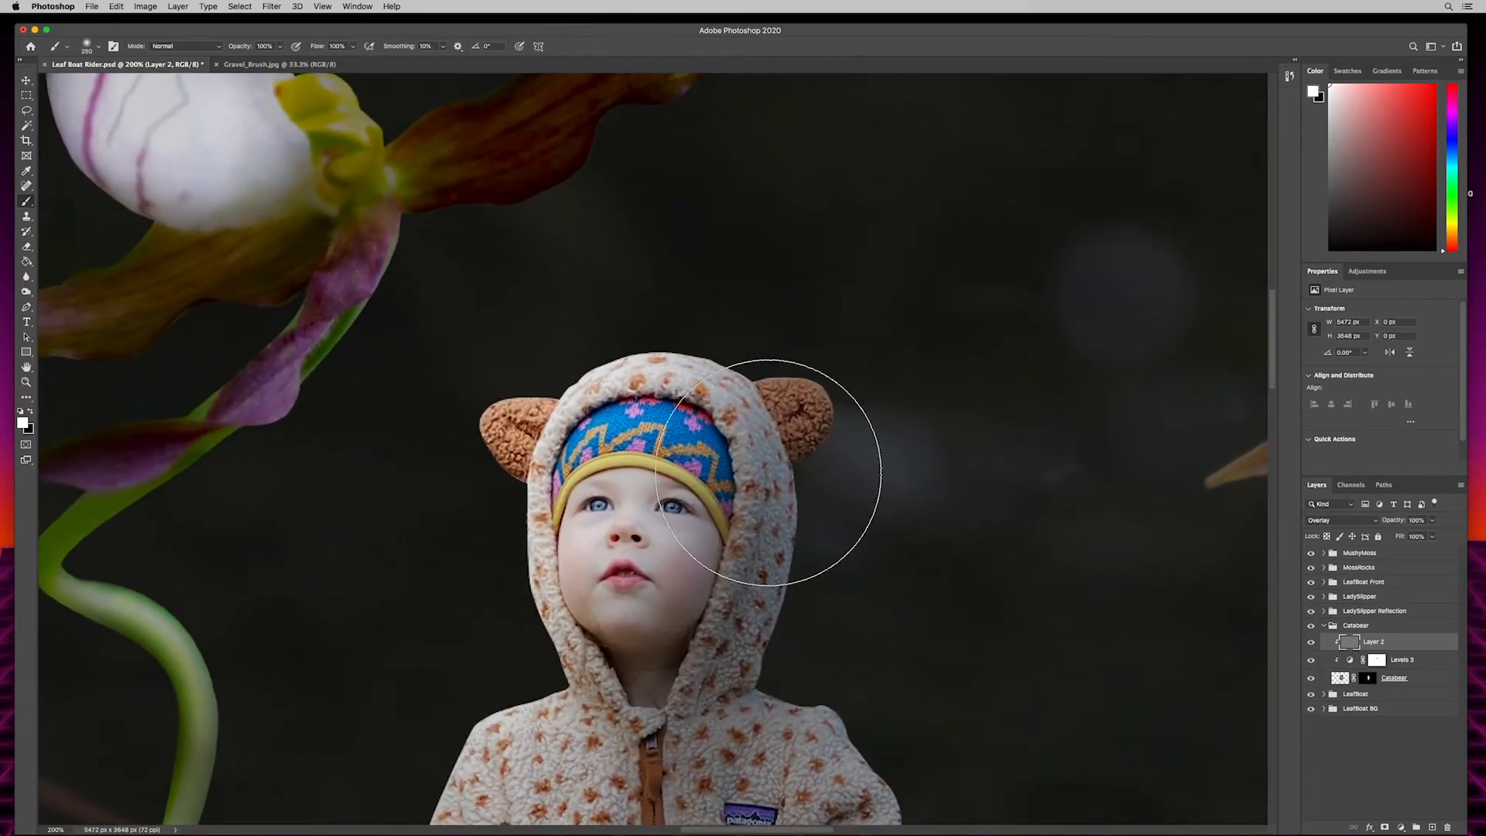
key("super+plus")
key("super+plus")
key("super+plus")
key("super+plus")
key("super+plus")
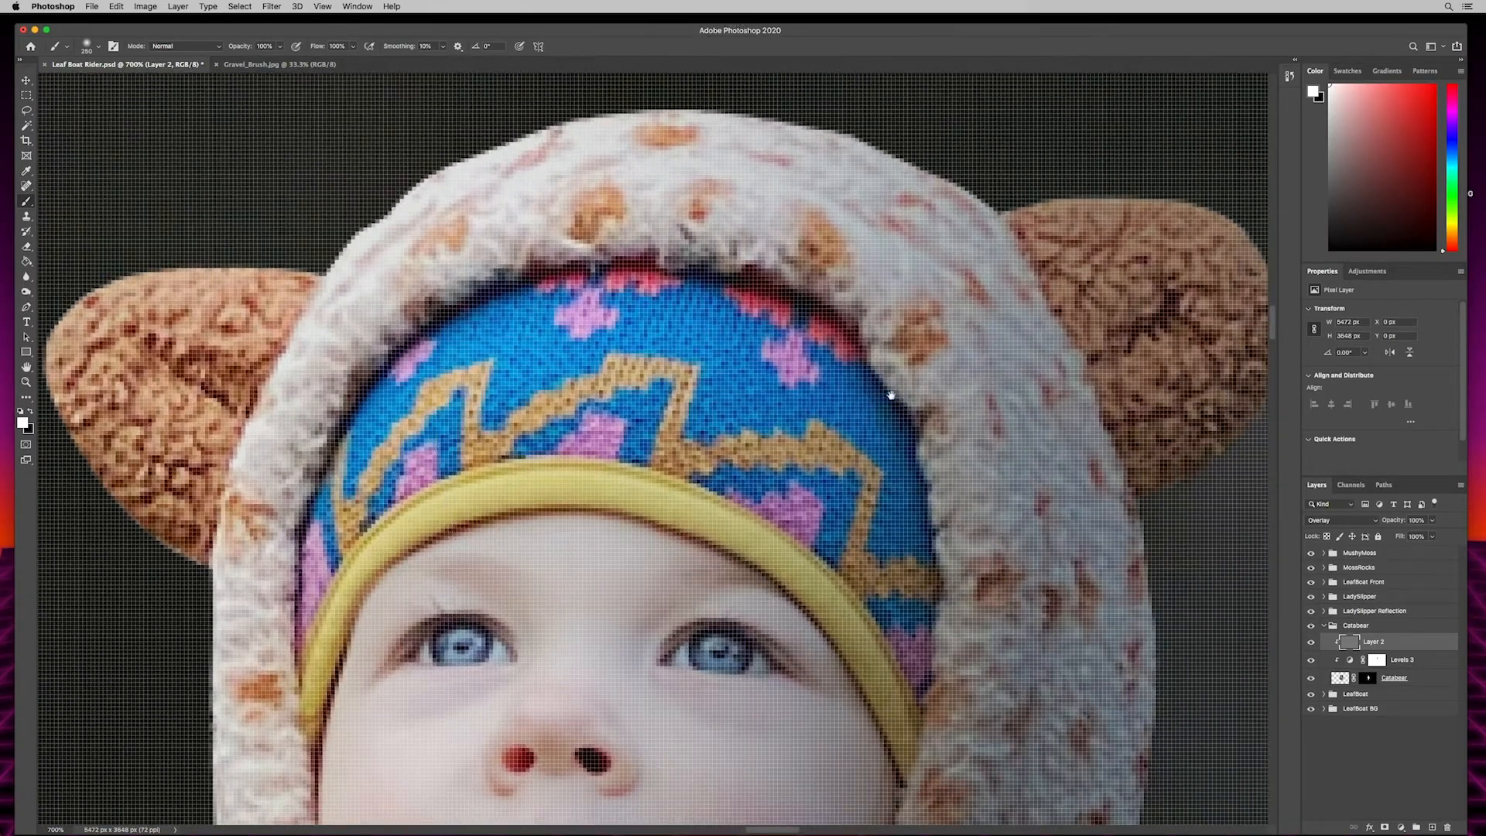
mouse_move(825, 435)
left_mouse_down()
mouse_move(651, 459)
mouse_move(615, 522)
left_mouse_up()
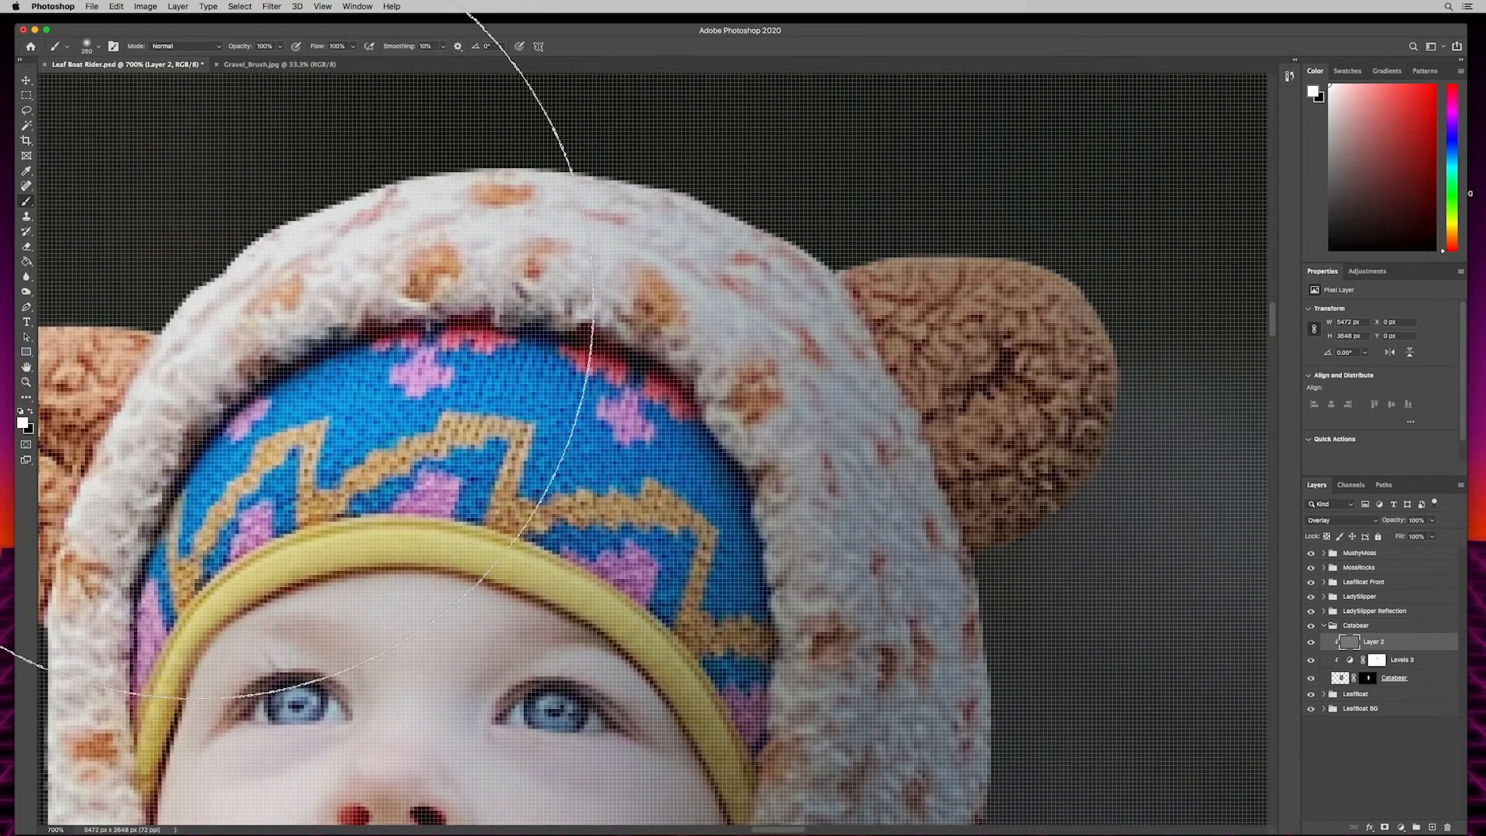
- Lighten the white of the child's eye on the image's right using a very small Dodge brush, Midtones range, 27% exposure
key("o")
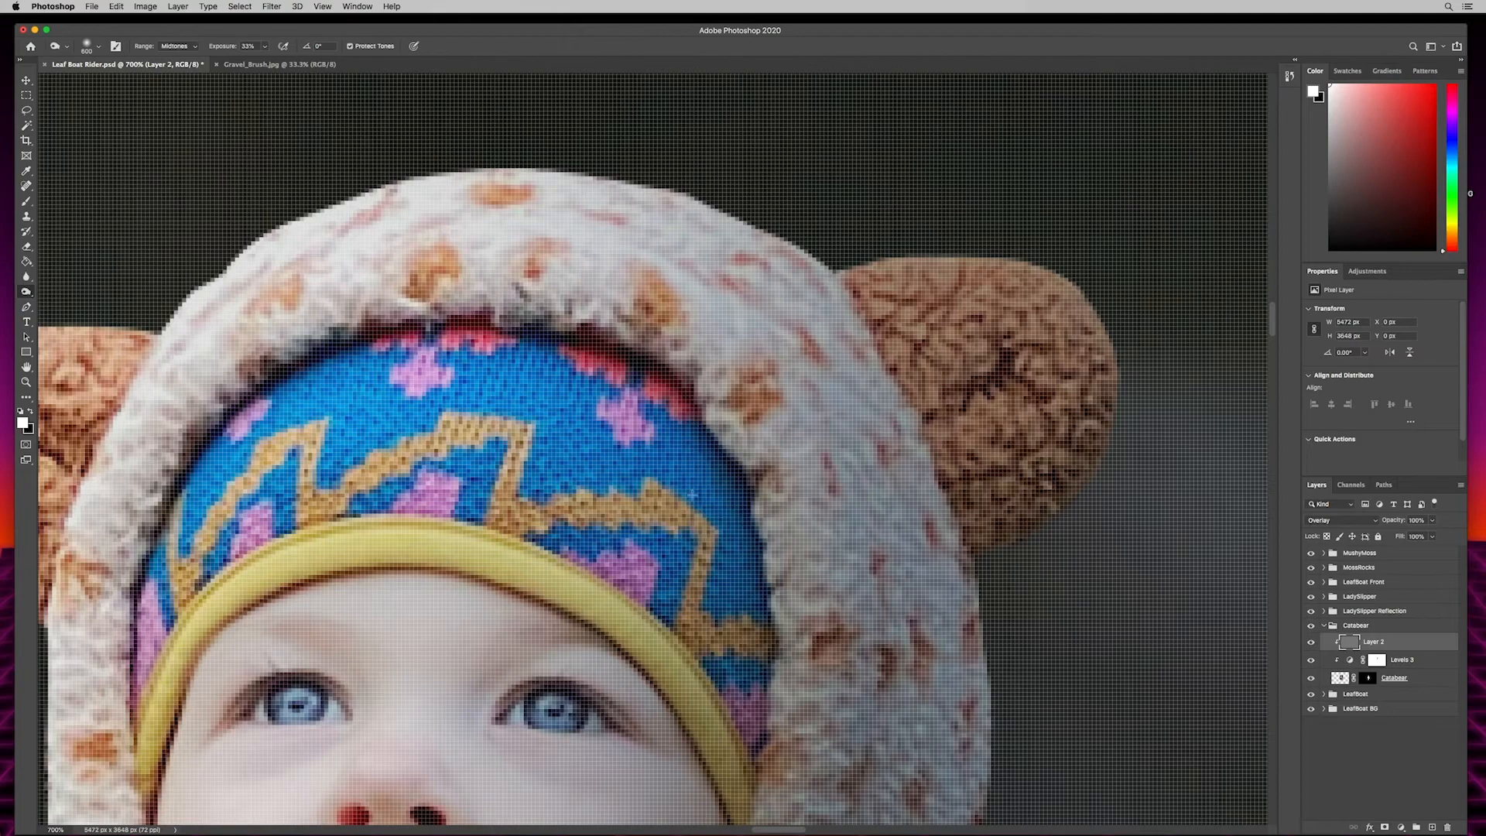
key("shift+o")
key("bracketleft")
key("bracketleft")
key("bracketleft")
key("bracketleft")
key("bracketleft")
key("bracketleft")
key("bracketleft")
key("bracketleft")
key("bracketleft")
key("bracketleft")
key("bracketleft")
key("bracketleft")
key("bracketleft")
key("bracketleft")
key("bracketleft")
key("bracketleft")
key("bracketleft")
key("bracketleft")
key("super+plus")
key("super+plus")
mouse_move(700, 389)
left_mouse_down()
mouse_move(783, 328)
mouse_move(830, 340)
left_mouse_up()
key("bracketleft")
key("bracketleft")
key("bracketleft")
key("bracketleft")
key("bracketleft")
mouse_move(780, 661)
left_mouse_down()
mouse_move(778, 681)
mouse_move(791, 680)
left_mouse_up()
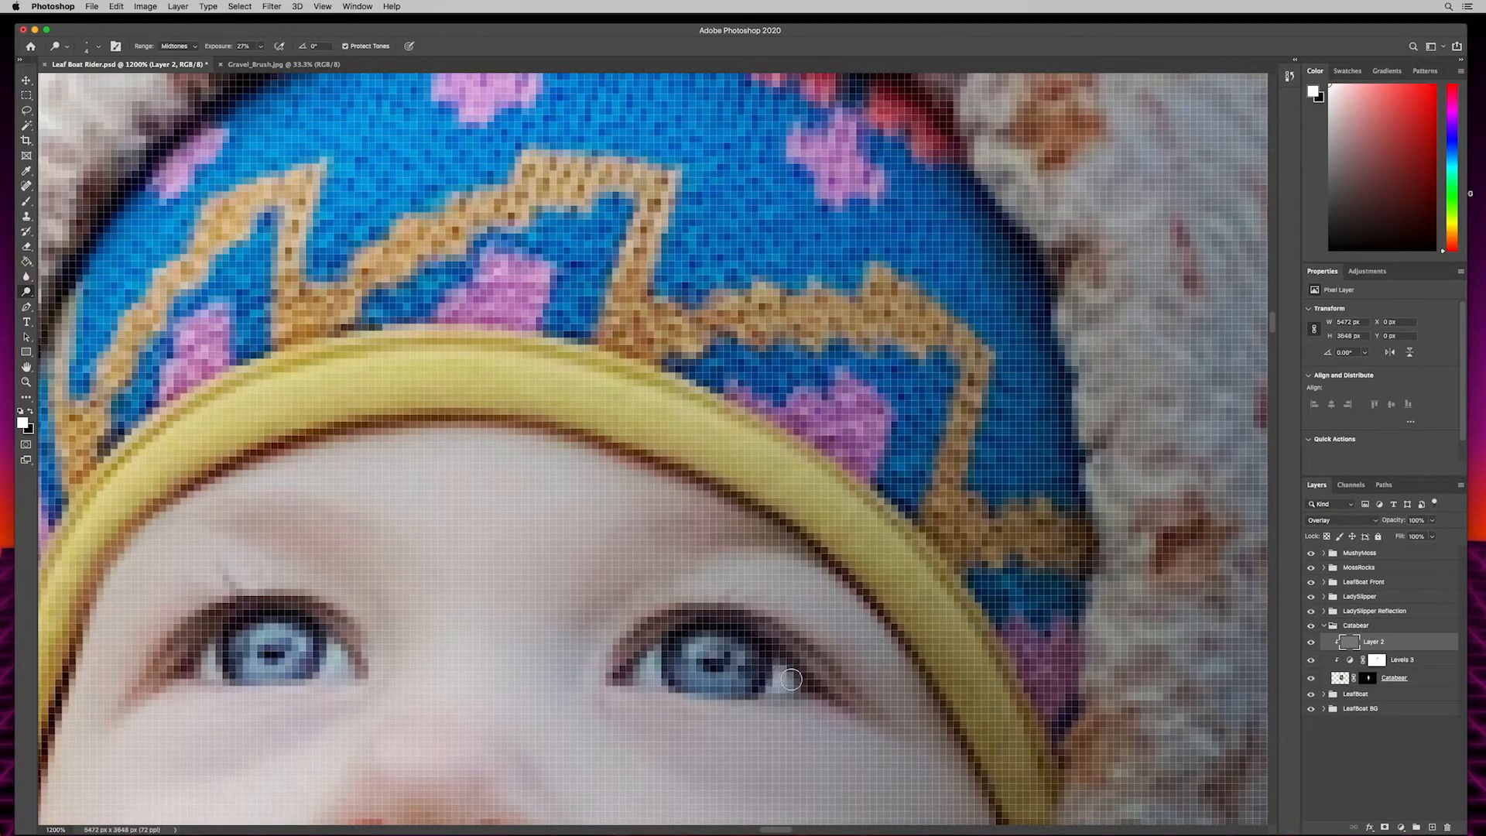
left_click_drag(667, 672, 651, 656)
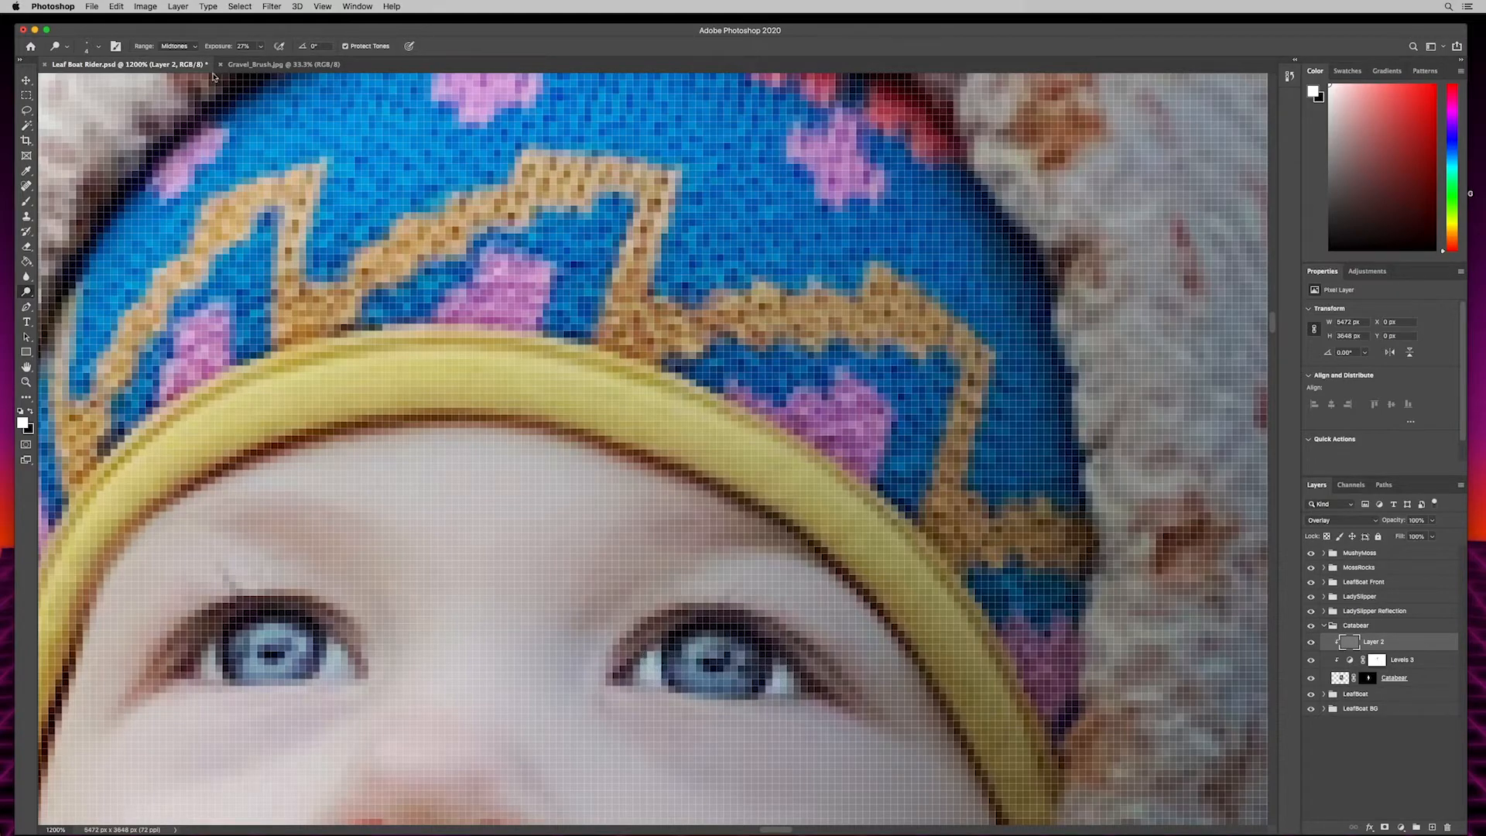
- Raise the Dodge exposure to about 79%, brighten both of the child's eyes, and collapse the Catabear group
left_click_drag(219, 47, 222, 52)
mouse_move(653, 657)
left_mouse_down()
mouse_move(648, 674)
mouse_move(682, 643)
mouse_move(747, 646)
mouse_move(789, 684)
mouse_move(701, 680)
mouse_move(739, 651)
mouse_move(767, 672)
left_mouse_up()
mouse_move(317, 648)
left_mouse_down()
mouse_move(193, 670)
mouse_move(304, 637)
mouse_move(273, 657)
mouse_move(240, 648)
mouse_move(278, 636)
mouse_move(339, 662)
mouse_move(201, 666)
left_mouse_up()
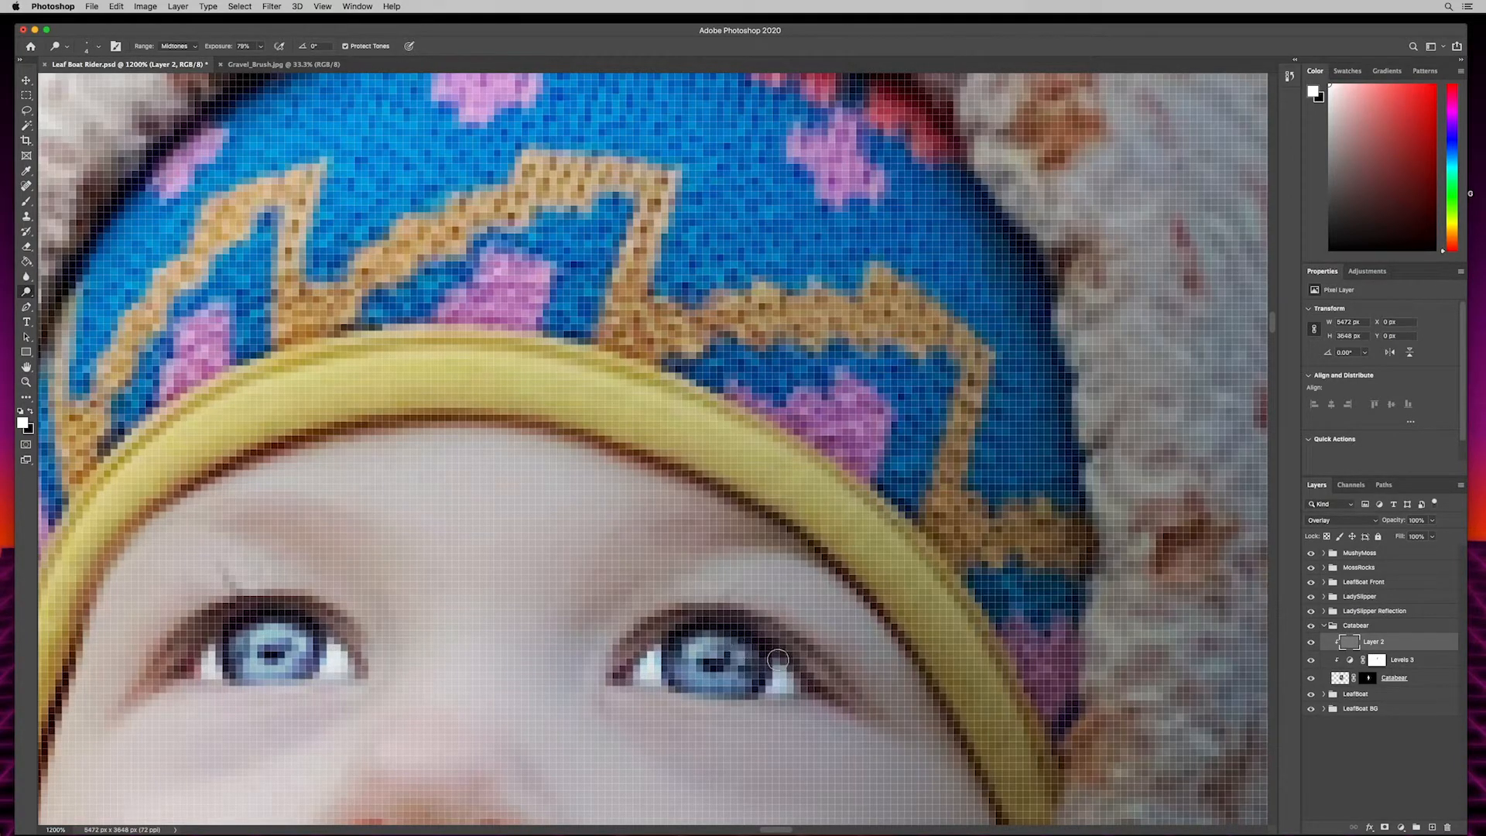
key("super+minus")
key("super+minus")
key("super+minus")
key("super+minus")
key("super+minus")
key("super+minus")
key("super+minus")
key("super+minus")
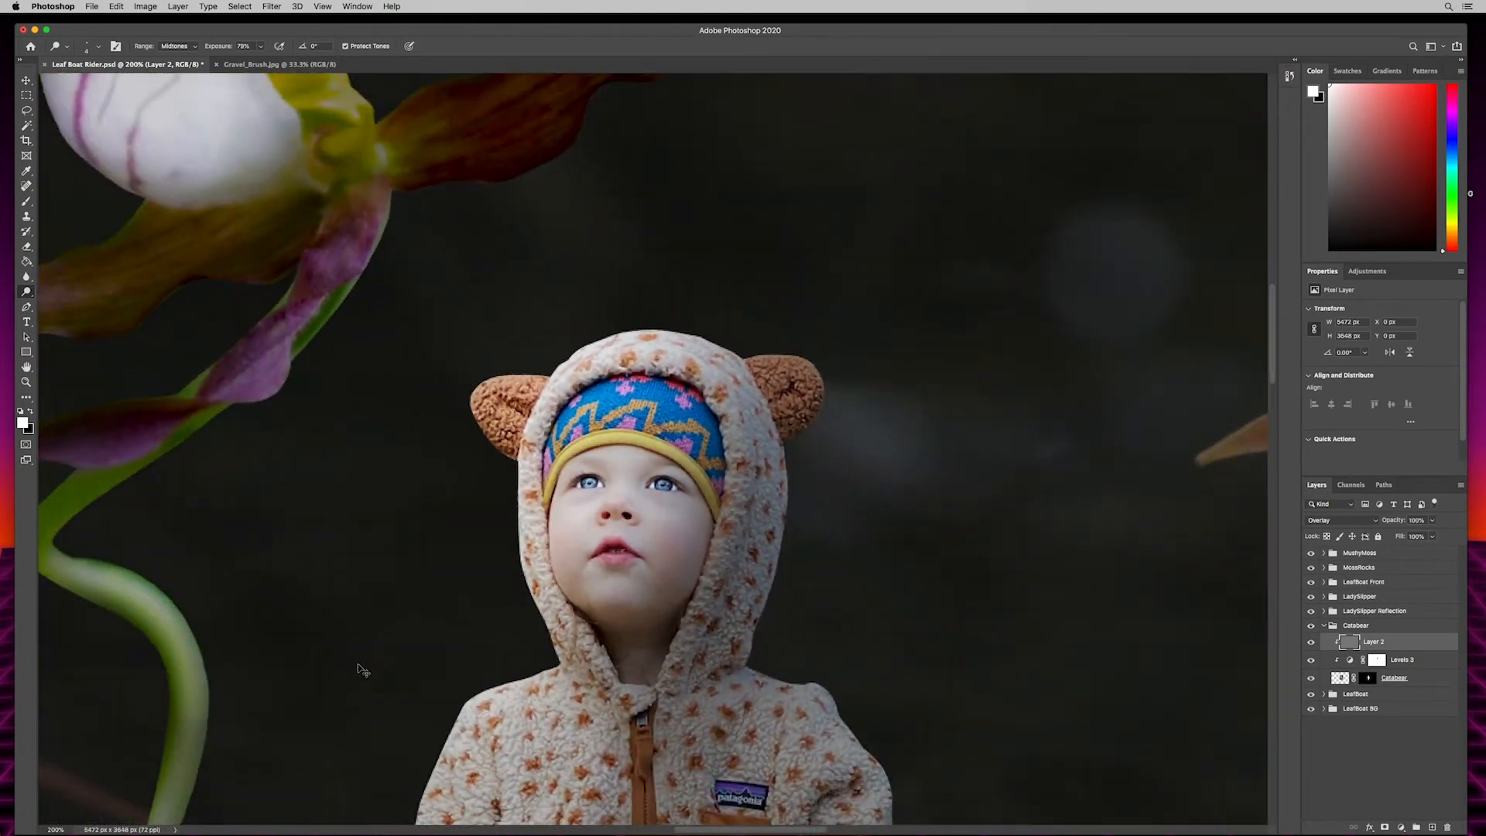
key("super+minus")
key("super+minus")
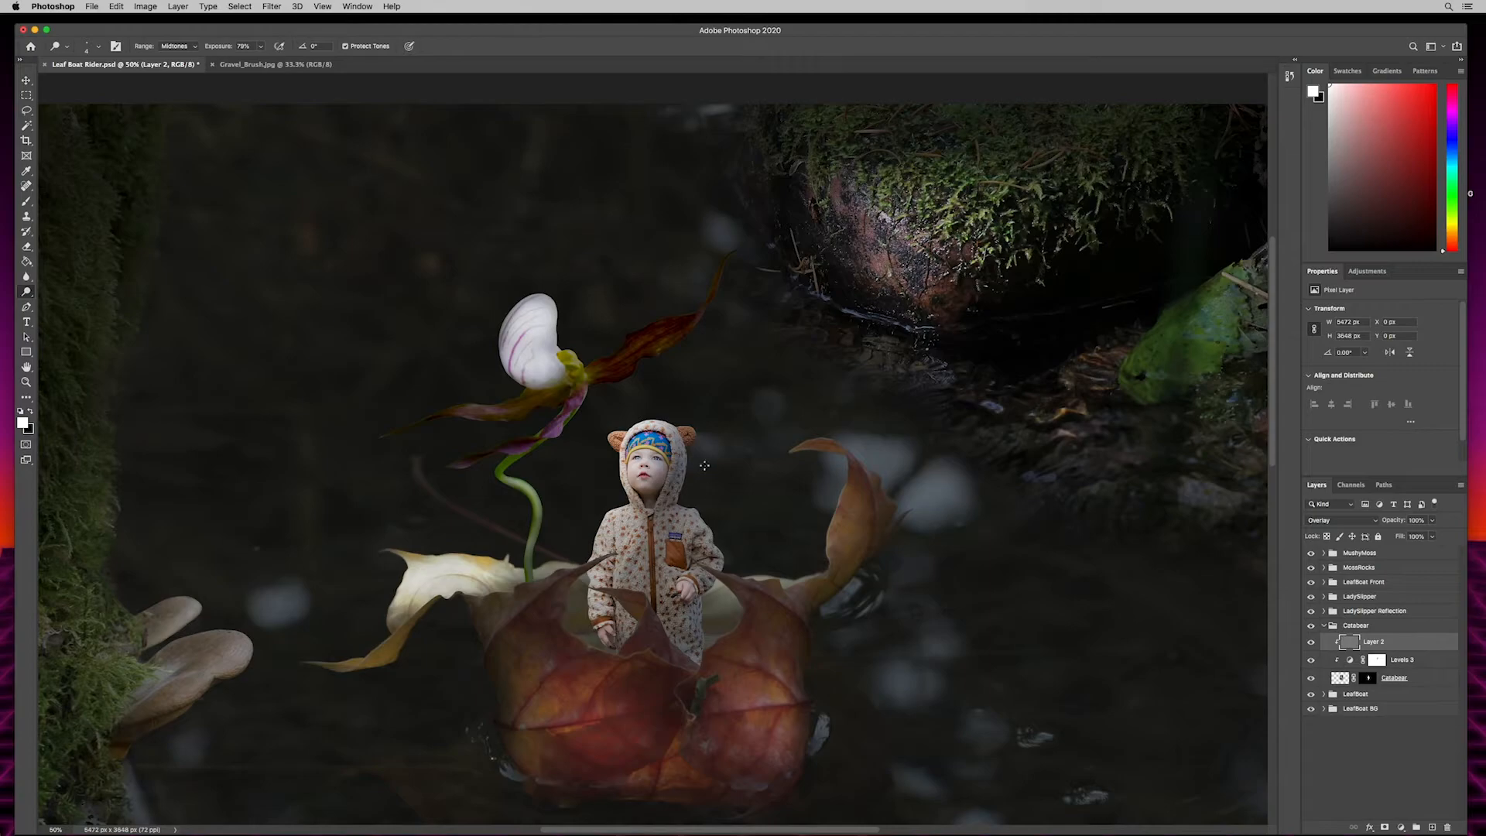
left_click(1324, 626)
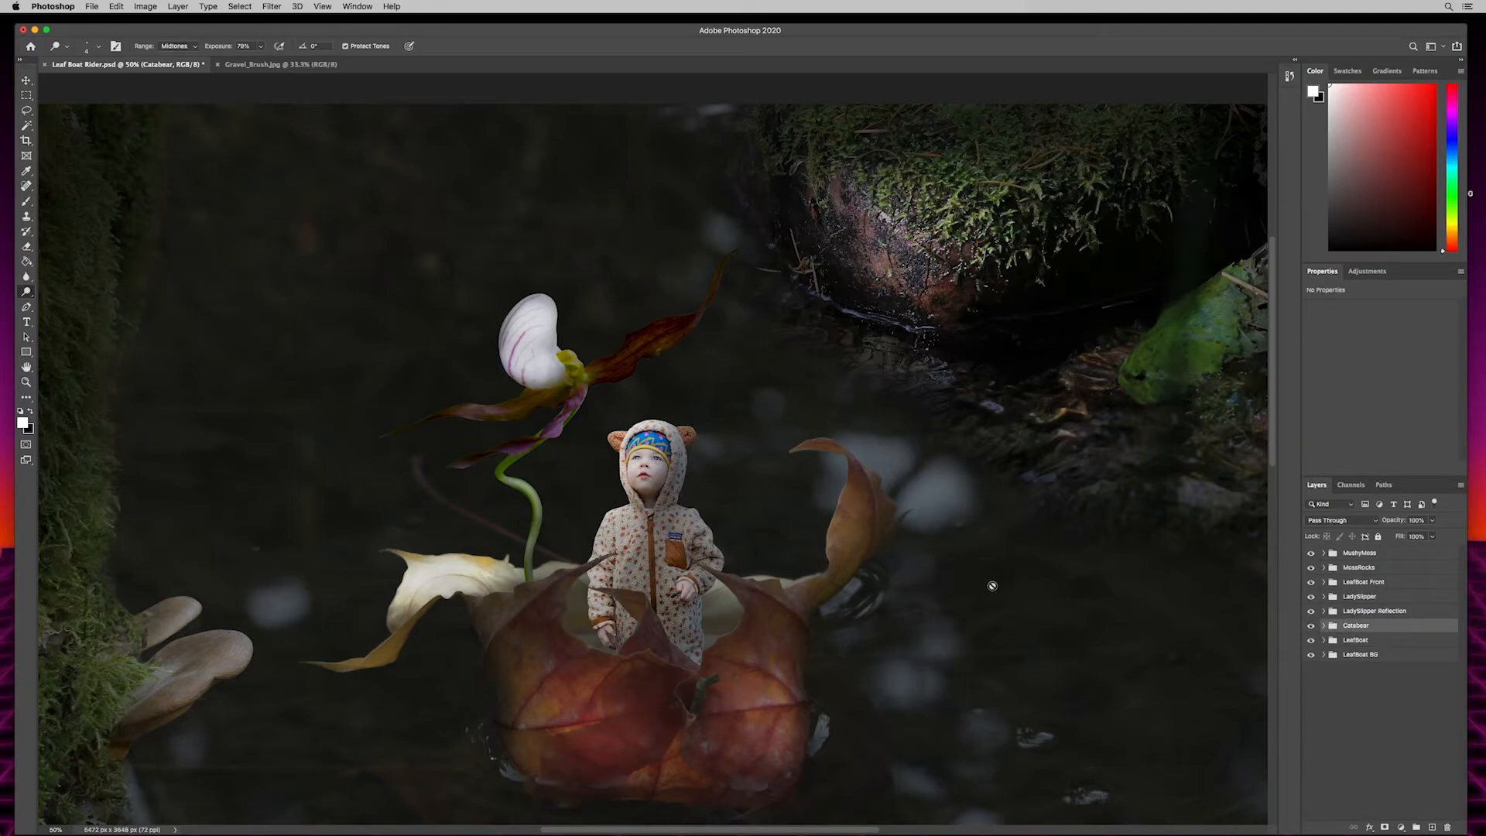
key("super+minus")
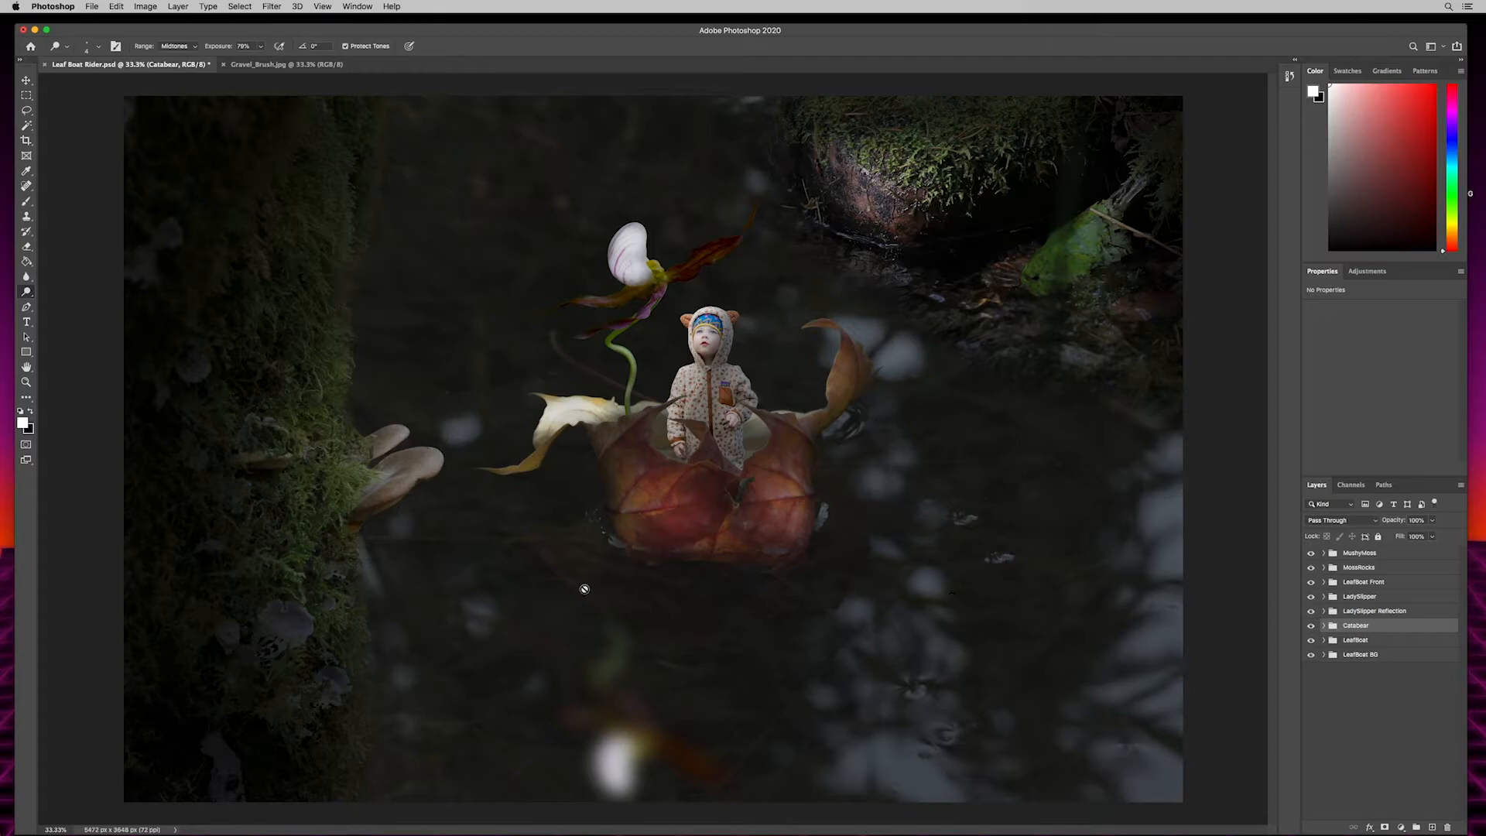
- Add a Curves adjustment layer above the MushyMoss group and pull the RGB curve's midtones down to darken the whole composite
left_click(1406, 554)
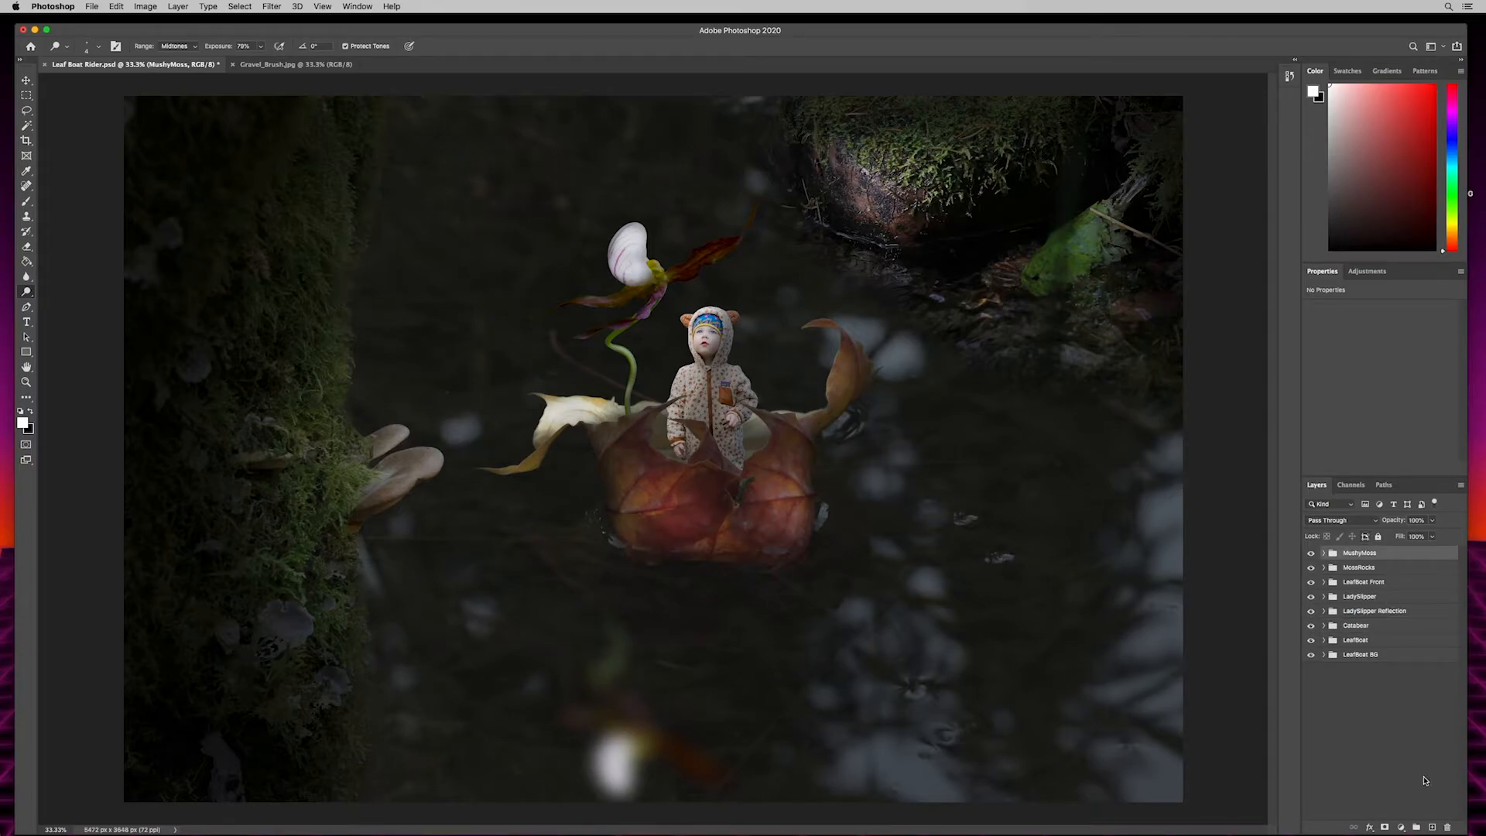
left_click(1401, 828)
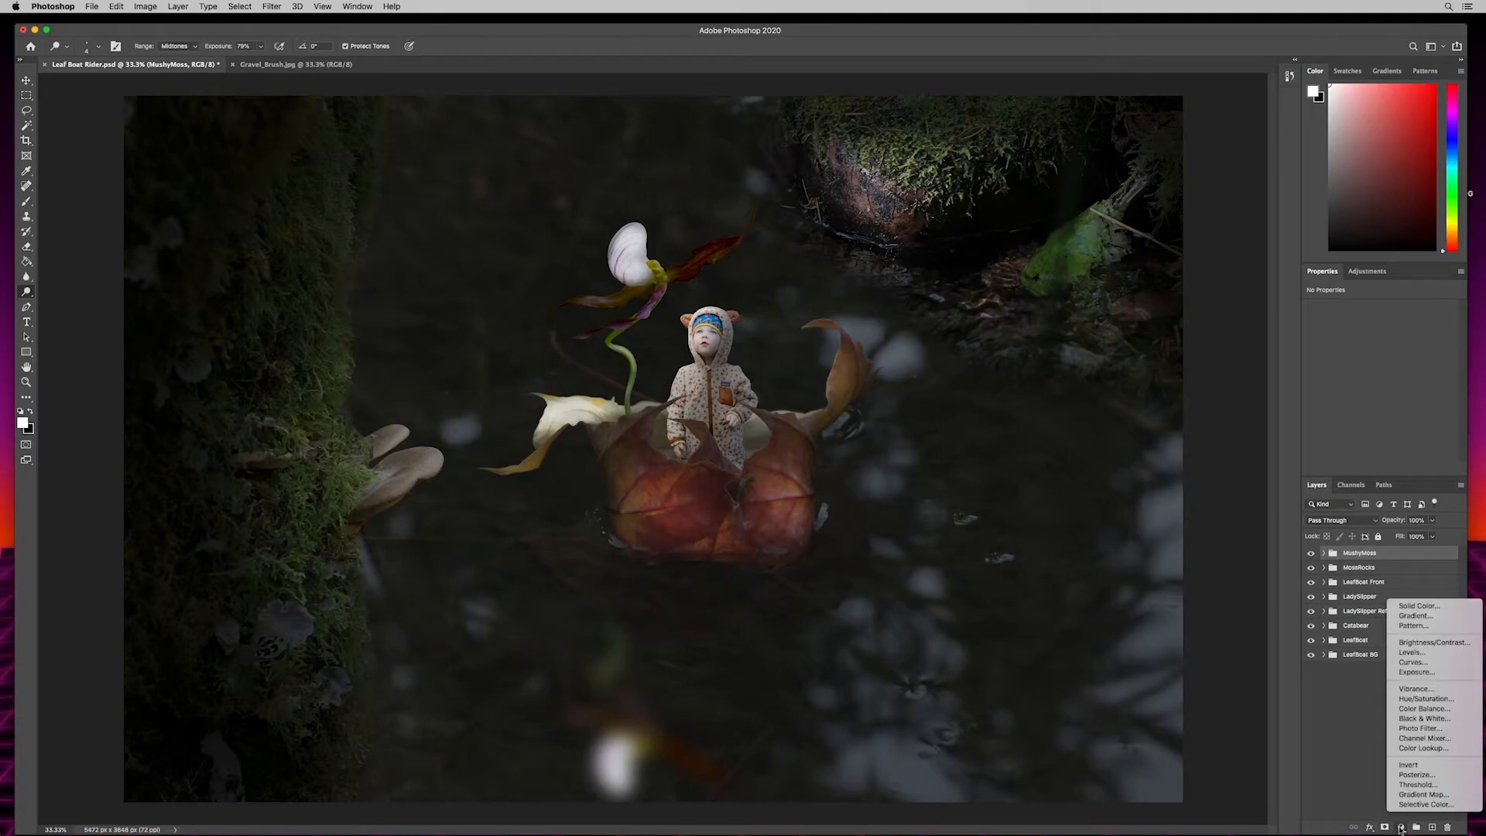
left_click(1408, 663)
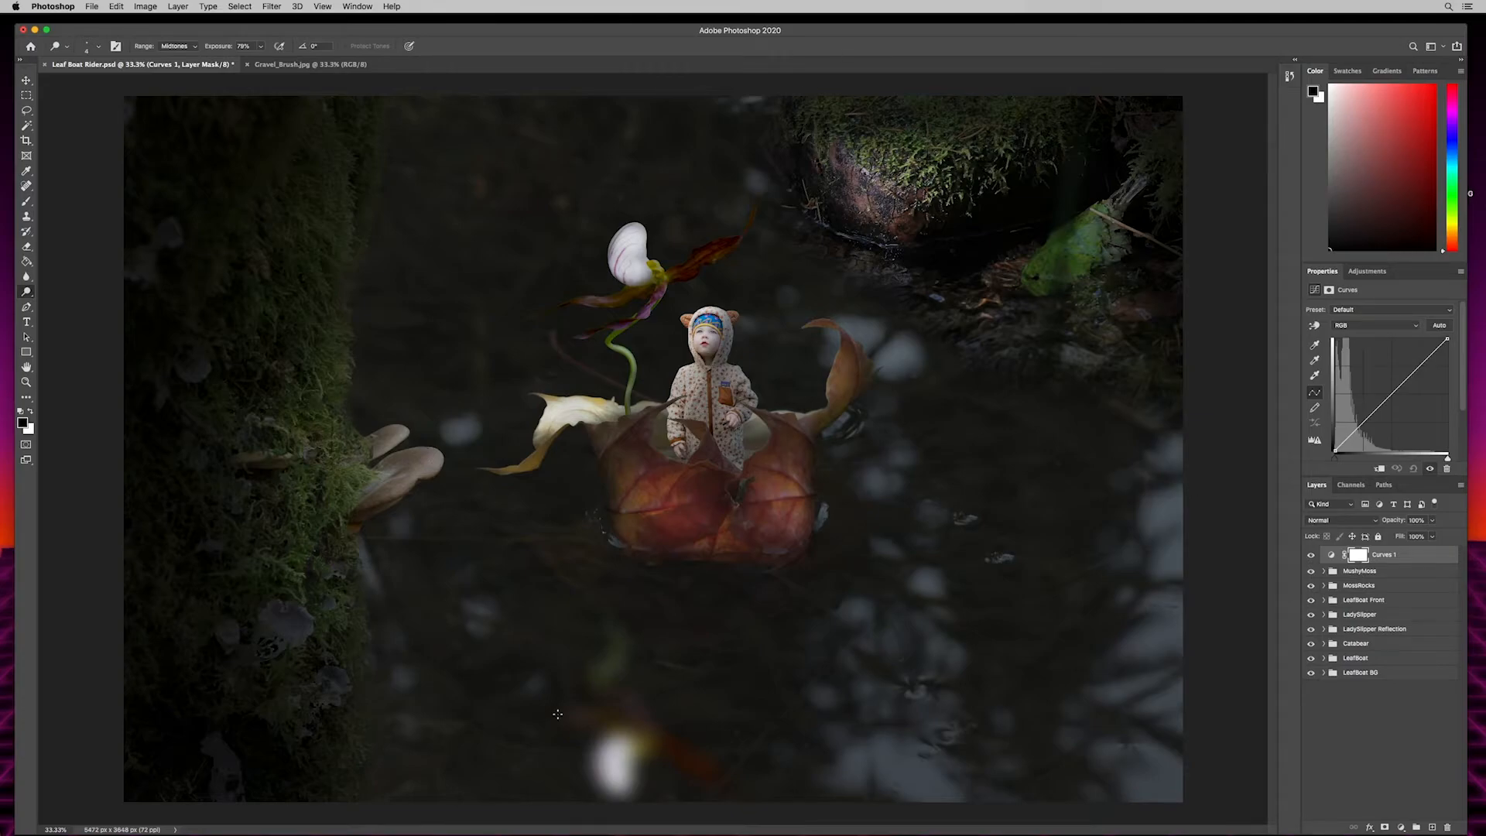
left_click_drag(1395, 384, 1377, 367)
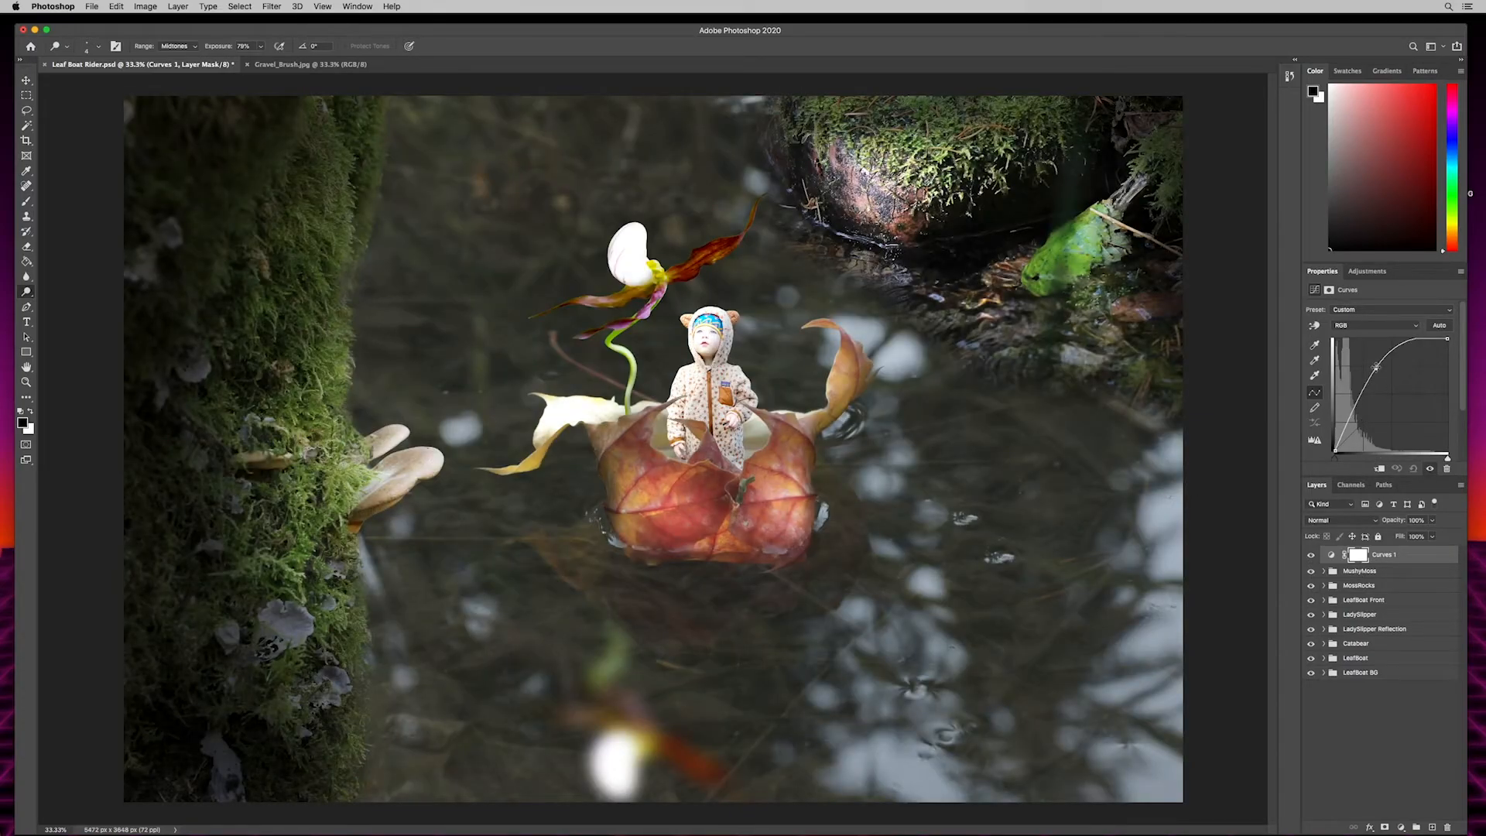
left_click_drag(1377, 367, 1405, 400)
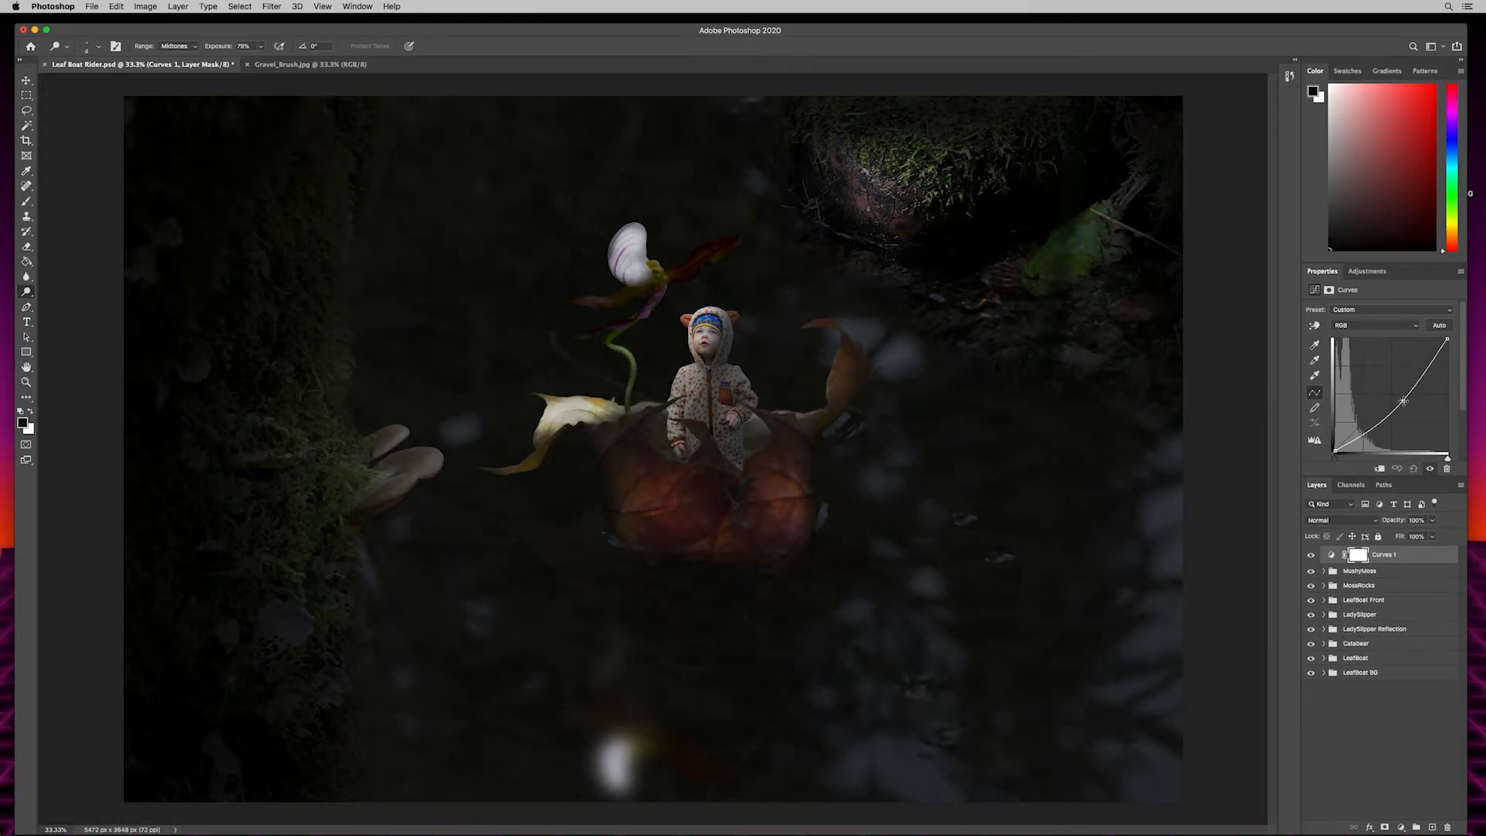
left_click_drag(1403, 401, 1406, 402)
- Add a Hue/Saturation adjustment layer above Curves 1 and lower the master saturation to mute the whole image
left_click(1401, 826)
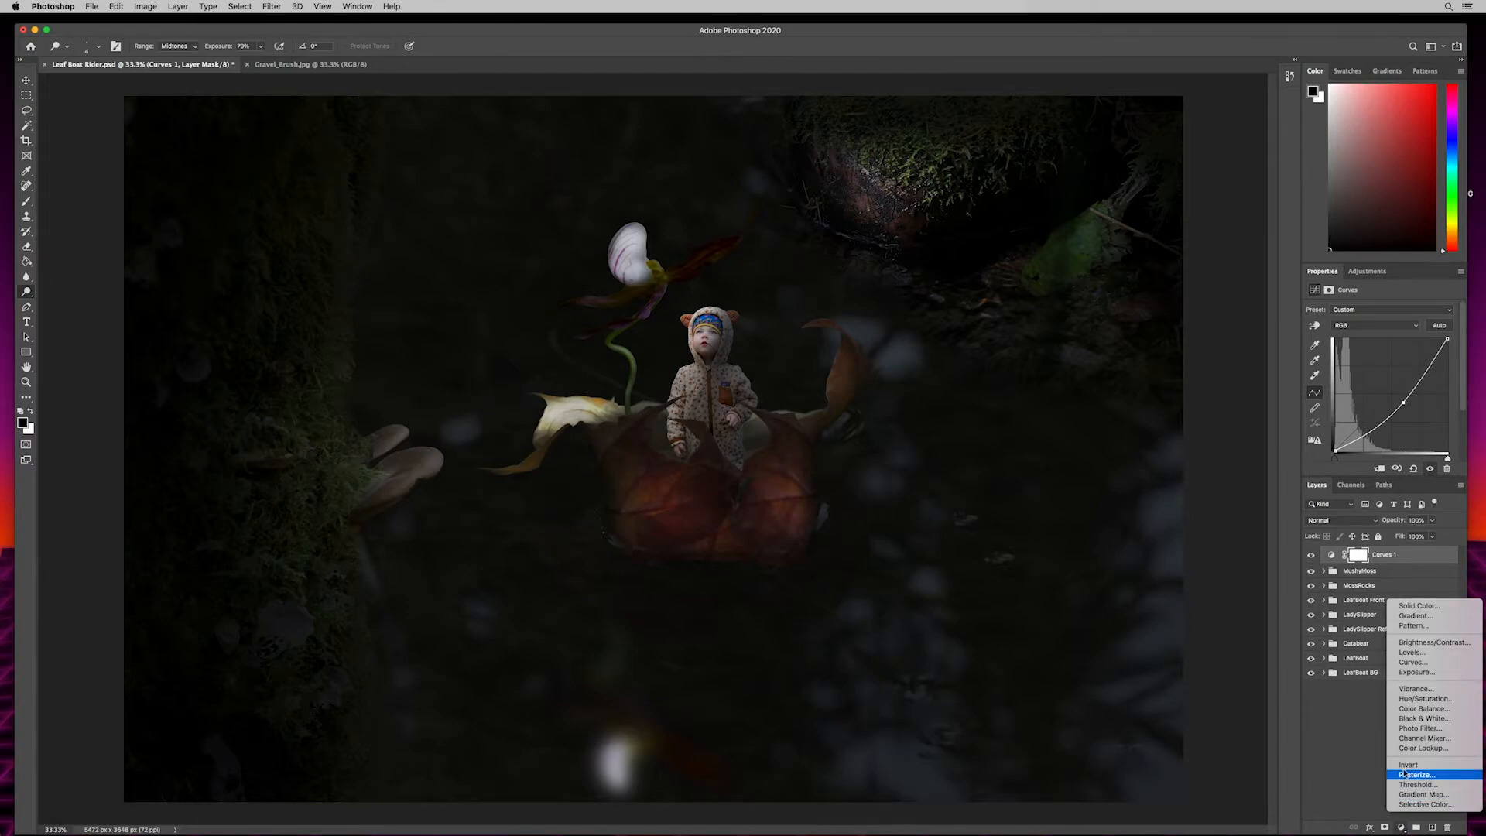
left_click(1414, 699)
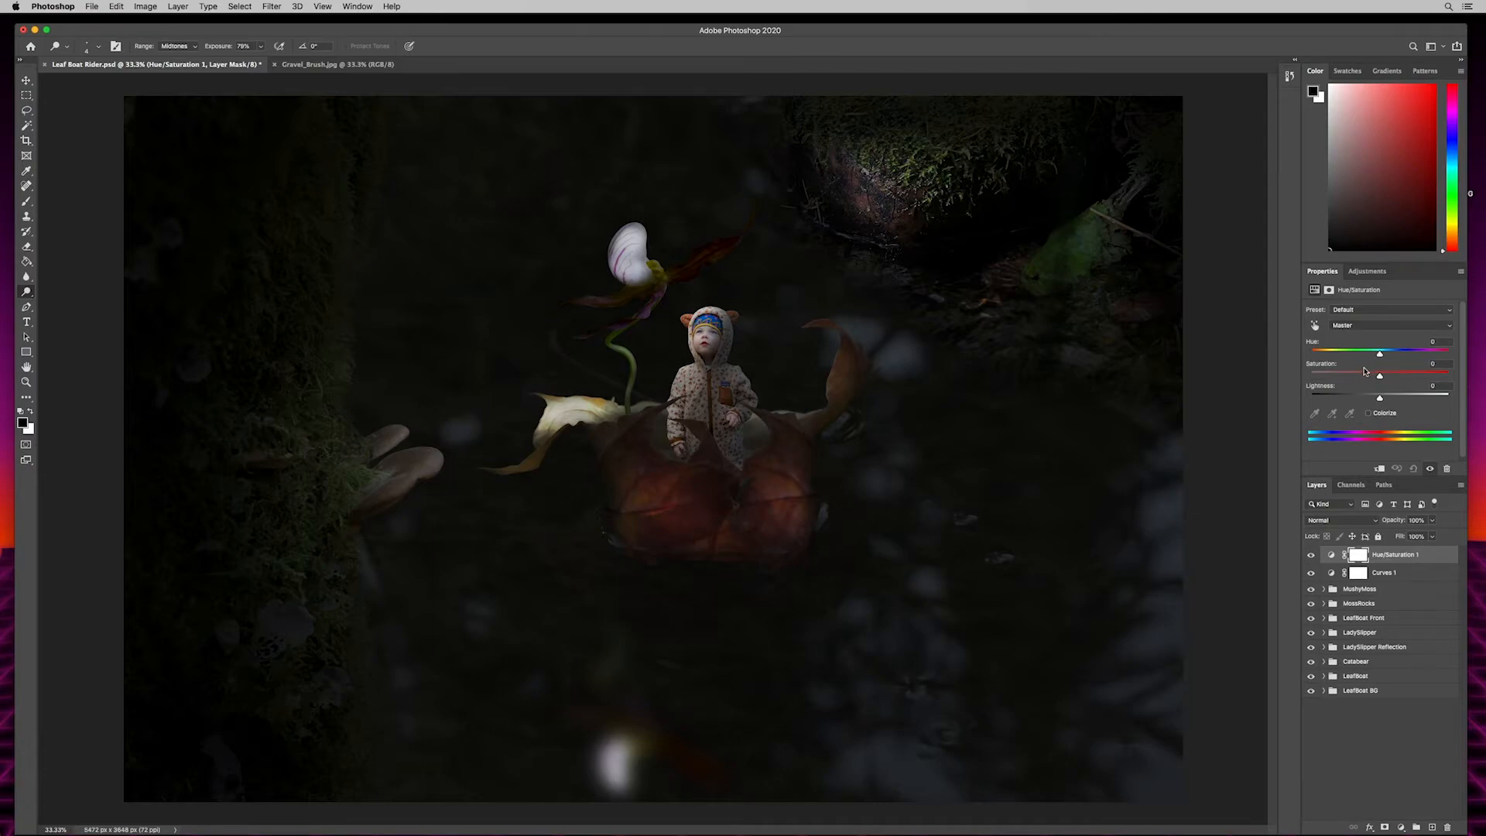
left_click_drag(1379, 377, 1353, 377)
left_click_drag(1354, 378, 1352, 377)
mouse_move(1379, 376)
left_mouse_down()
mouse_move(1419, 374)
mouse_move(1354, 372)
left_mouse_up()
- Fine-tune the midtone point of the Curves 1 adjustment and activate the Brush tool for its mask
left_click(1385, 574)
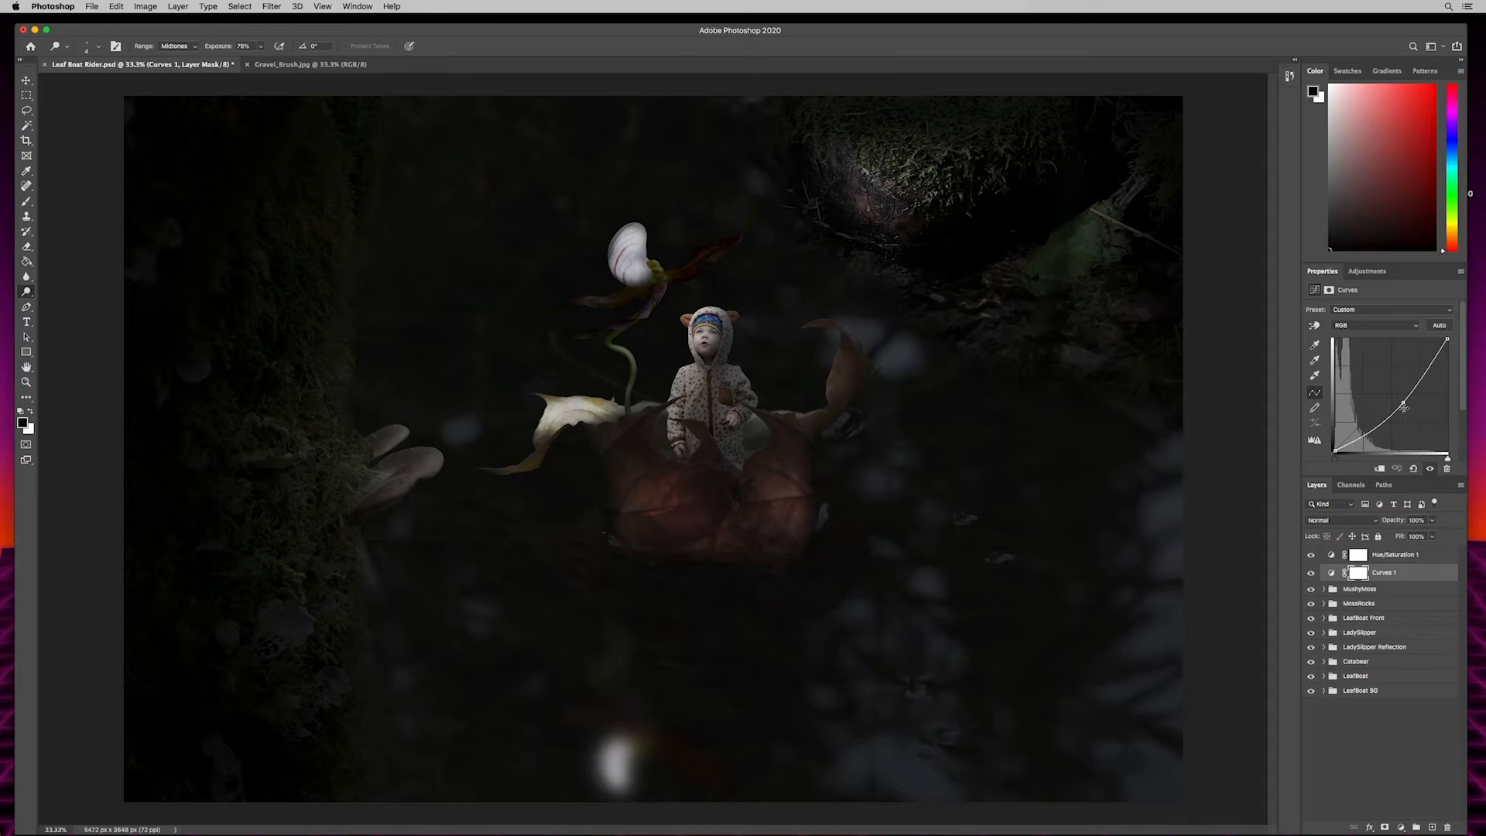
left_click_drag(1403, 403, 1403, 404)
left_click_drag(1403, 405, 1405, 403)
key("b")
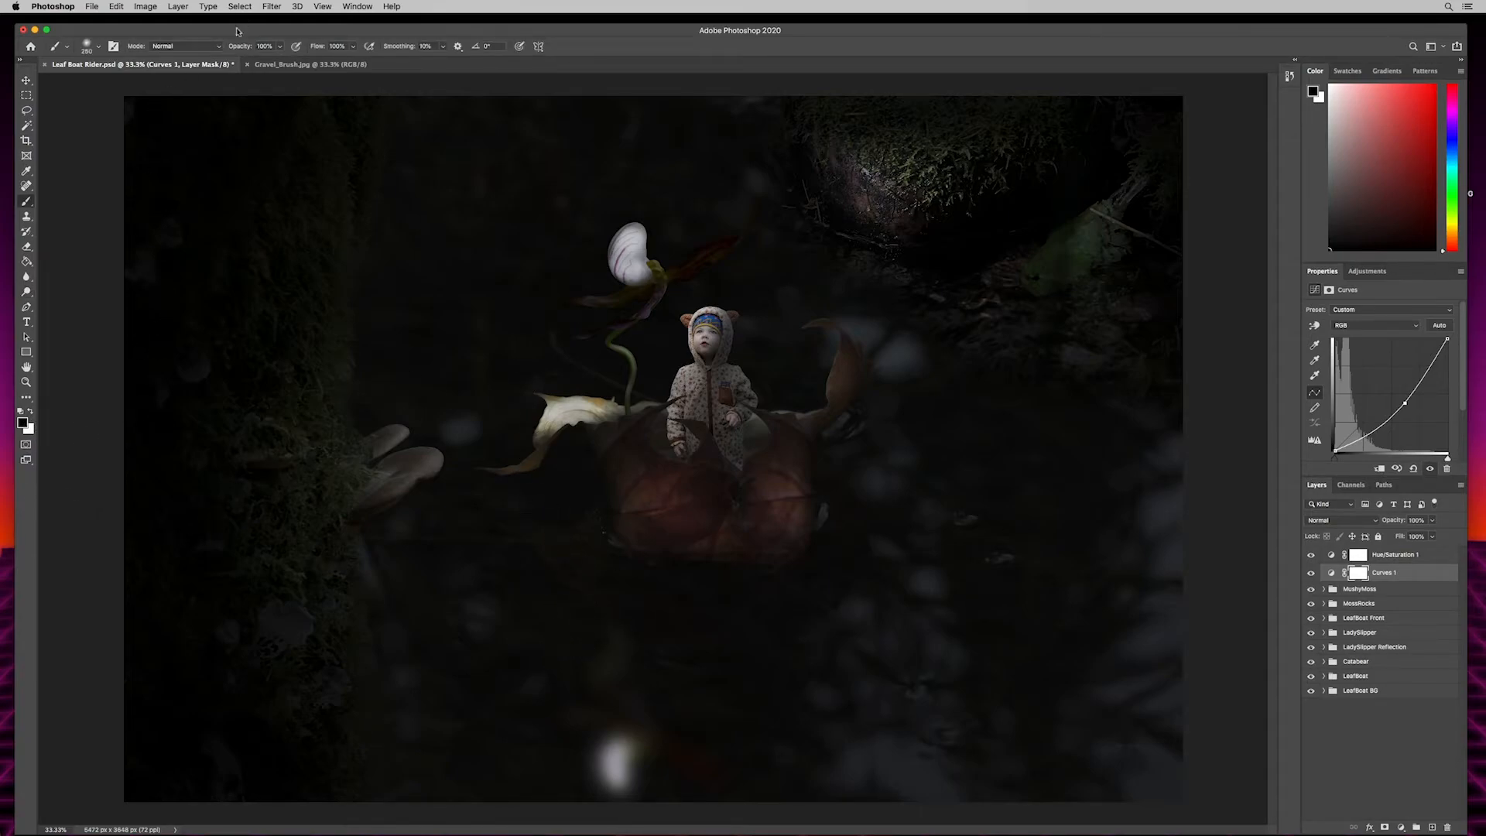
- Paint black at 28% brush opacity on the Curves 1 mask over the leaf boat, the child and the water just below, enlarging the brush to 800
left_click_drag(237, 46, 219, 52)
key("bracketright")
key("bracketright")
key("bracketright")
mouse_move(647, 474)
left_mouse_down()
mouse_move(662, 505)
mouse_move(699, 514)
mouse_move(756, 509)
mouse_move(790, 478)
mouse_move(800, 419)
mouse_move(679, 384)
mouse_move(720, 436)
mouse_move(694, 359)
mouse_move(700, 322)
mouse_move(683, 357)
left_mouse_up()
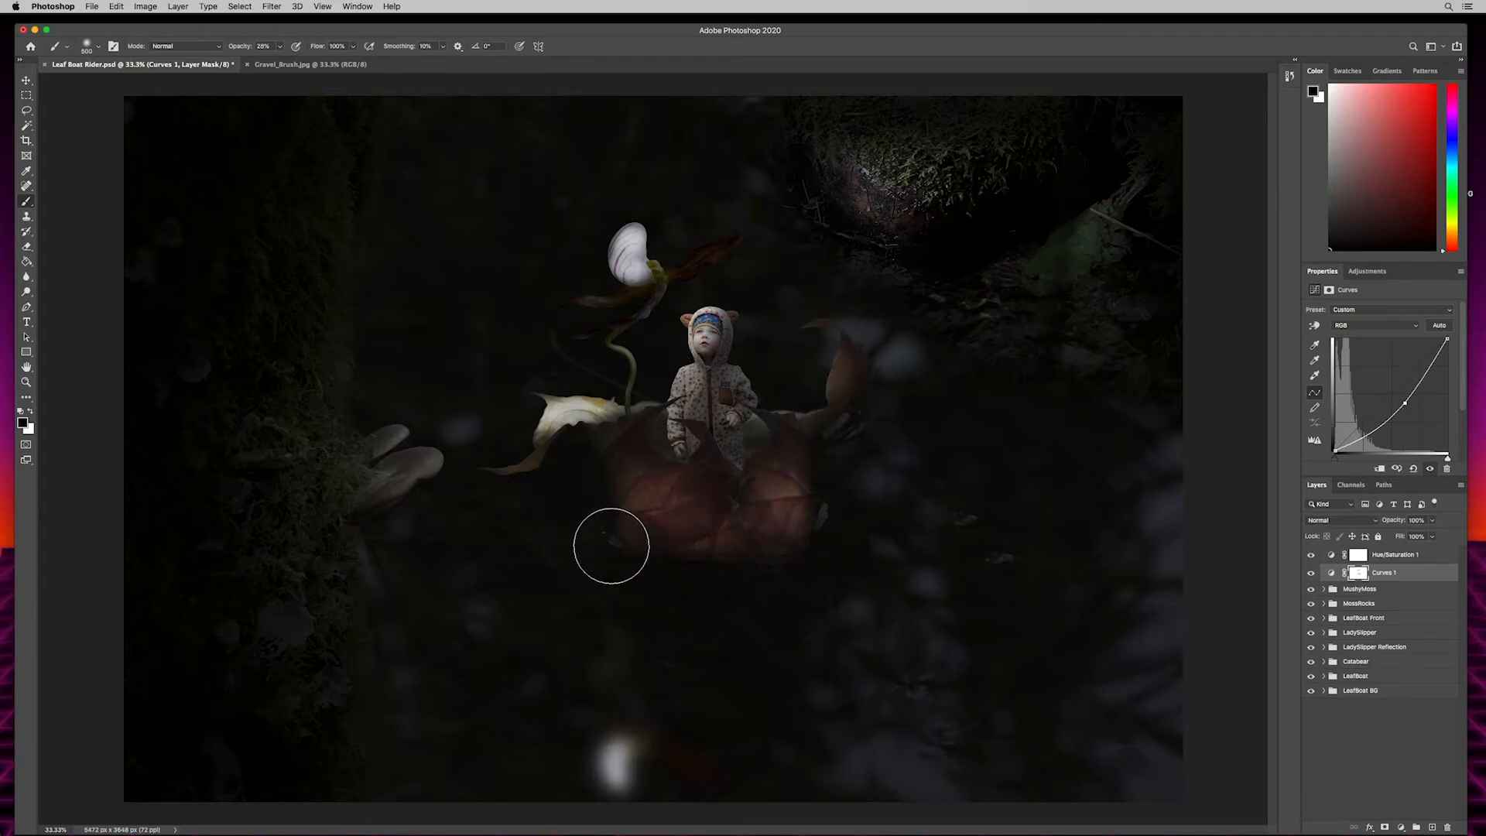
key("bracketright")
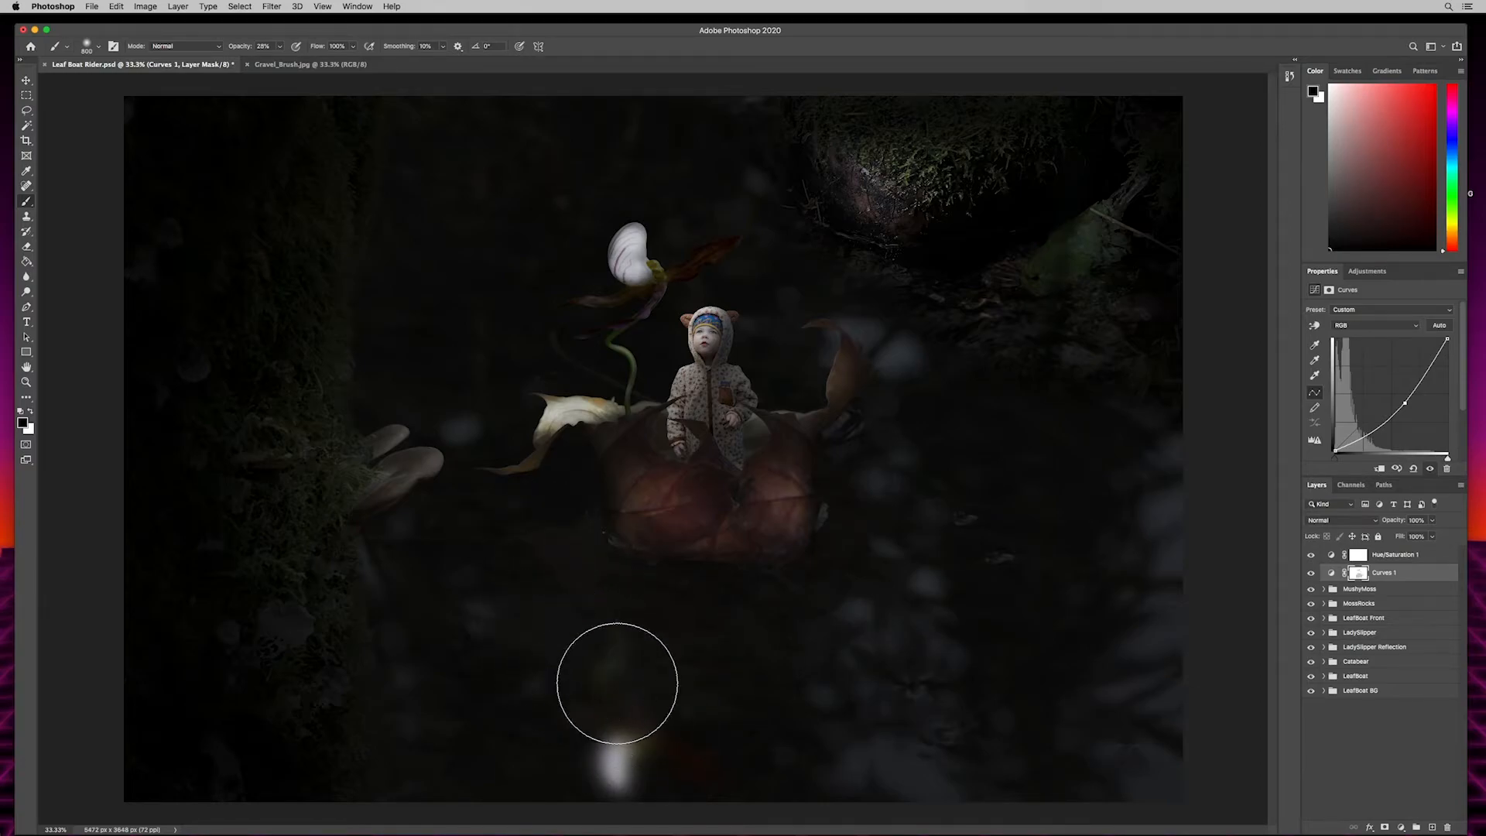
mouse_move(555, 565)
left_mouse_down()
mouse_move(581, 554)
mouse_move(612, 597)
left_mouse_up()
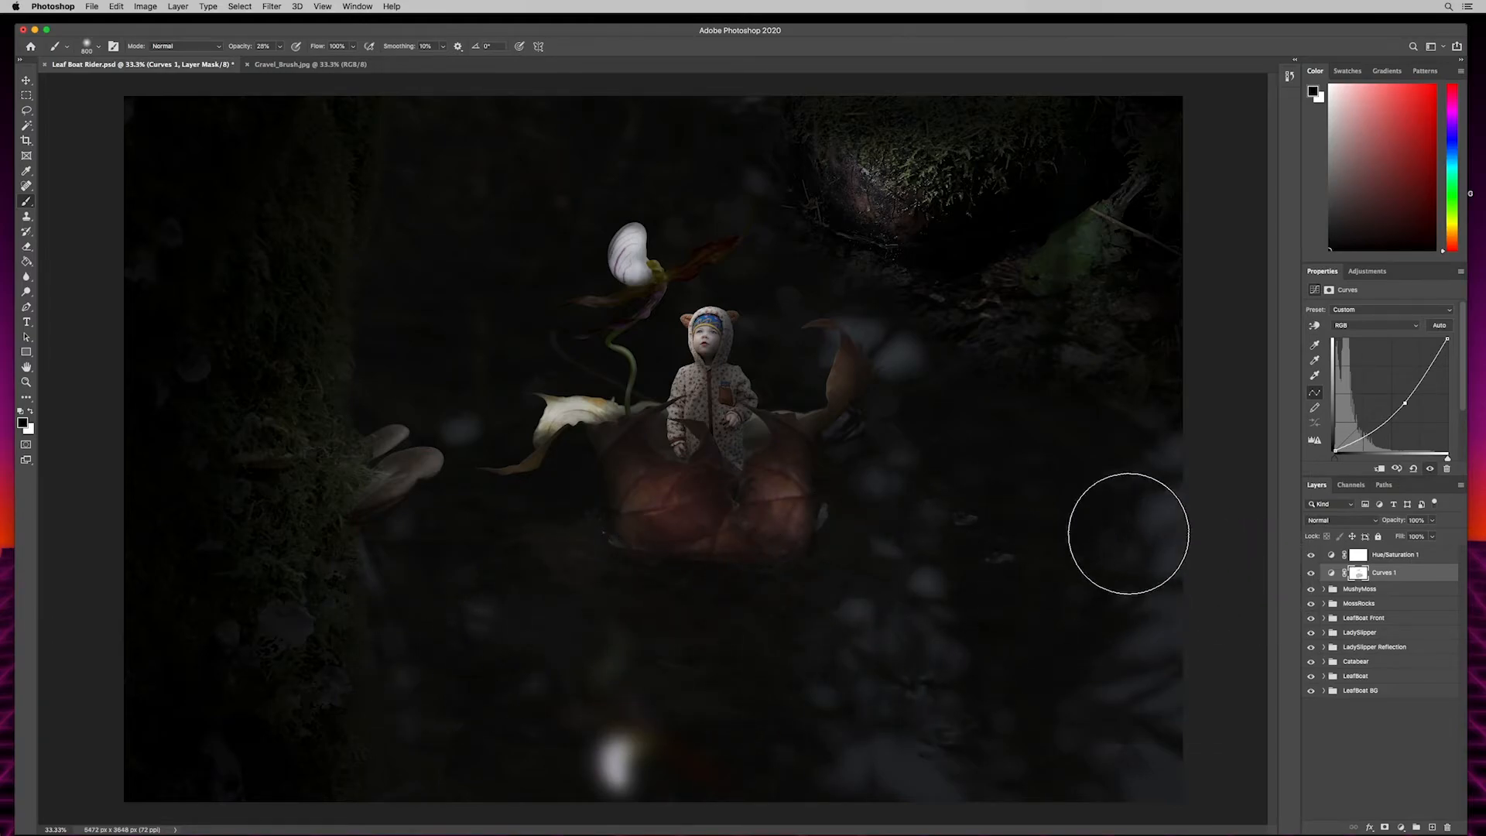
- Open the LeafBoat BG group and lower the white output level of its Levels 1 adjustment to darken the water
key("super+equal")
key("super+equal")
key("super+equal")
key("super+equal")
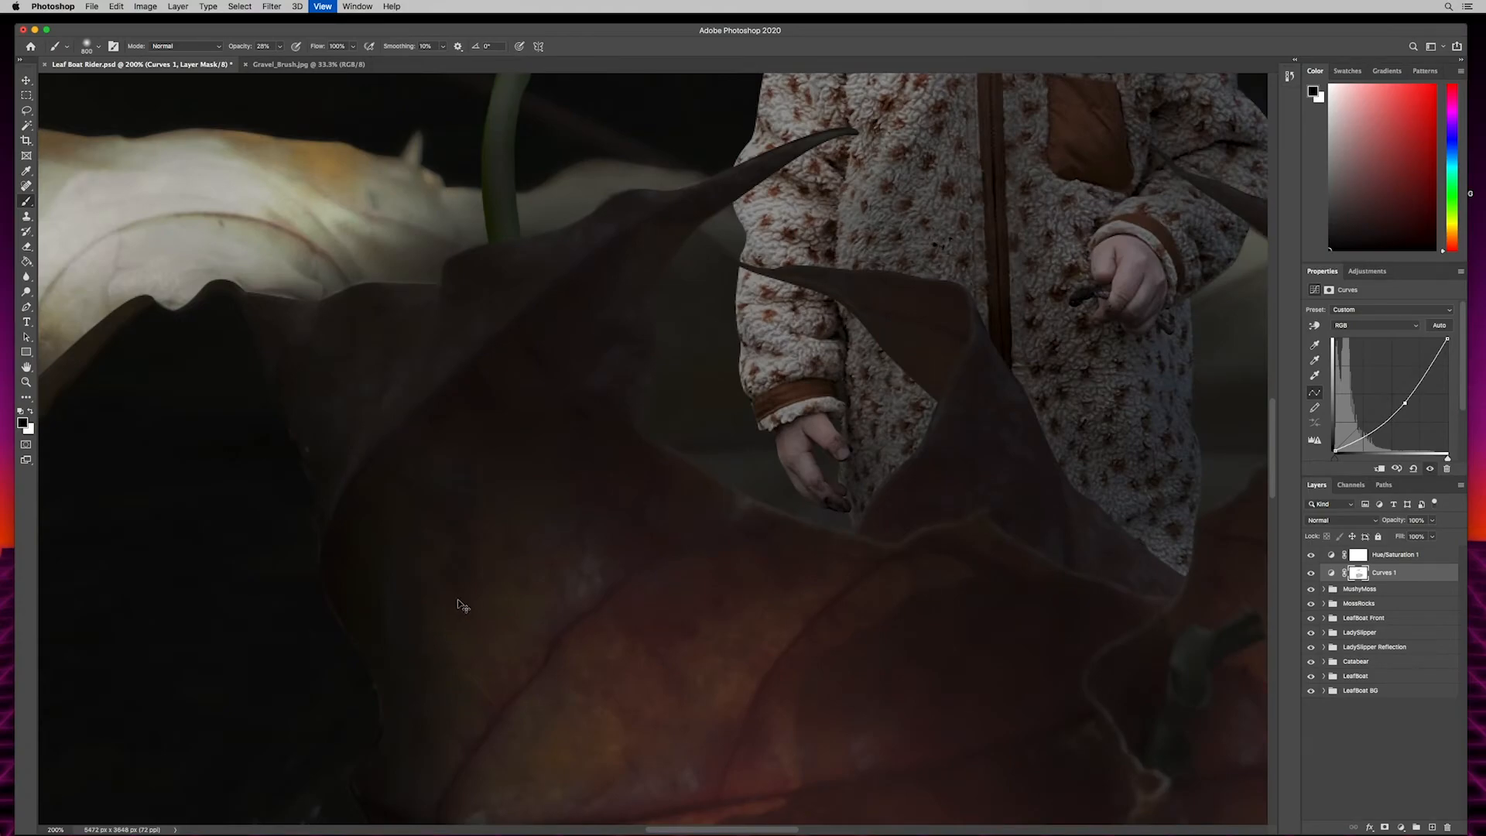
left_click_drag(478, 577, 773, 494)
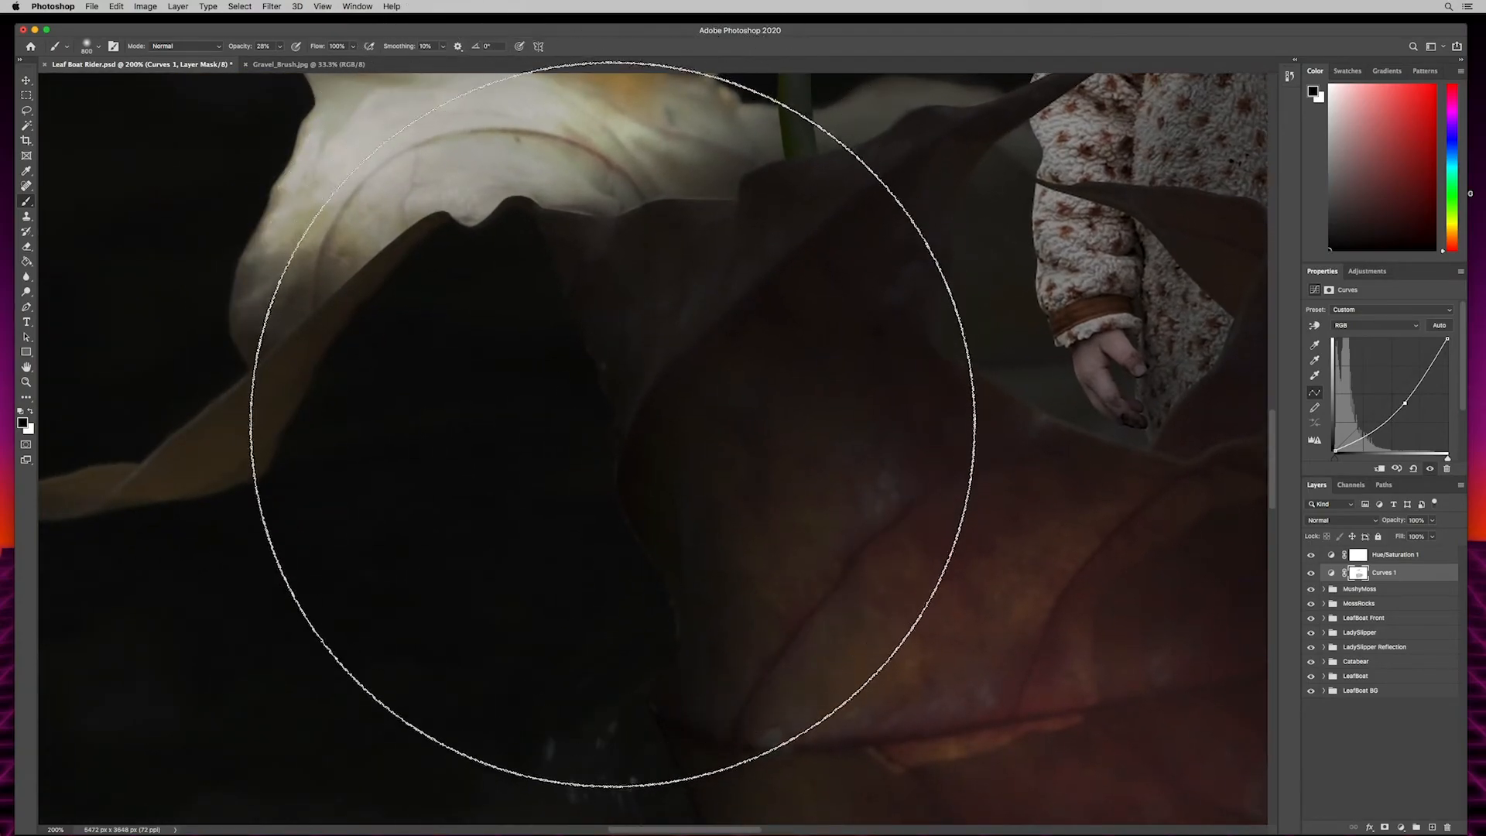
key("v")
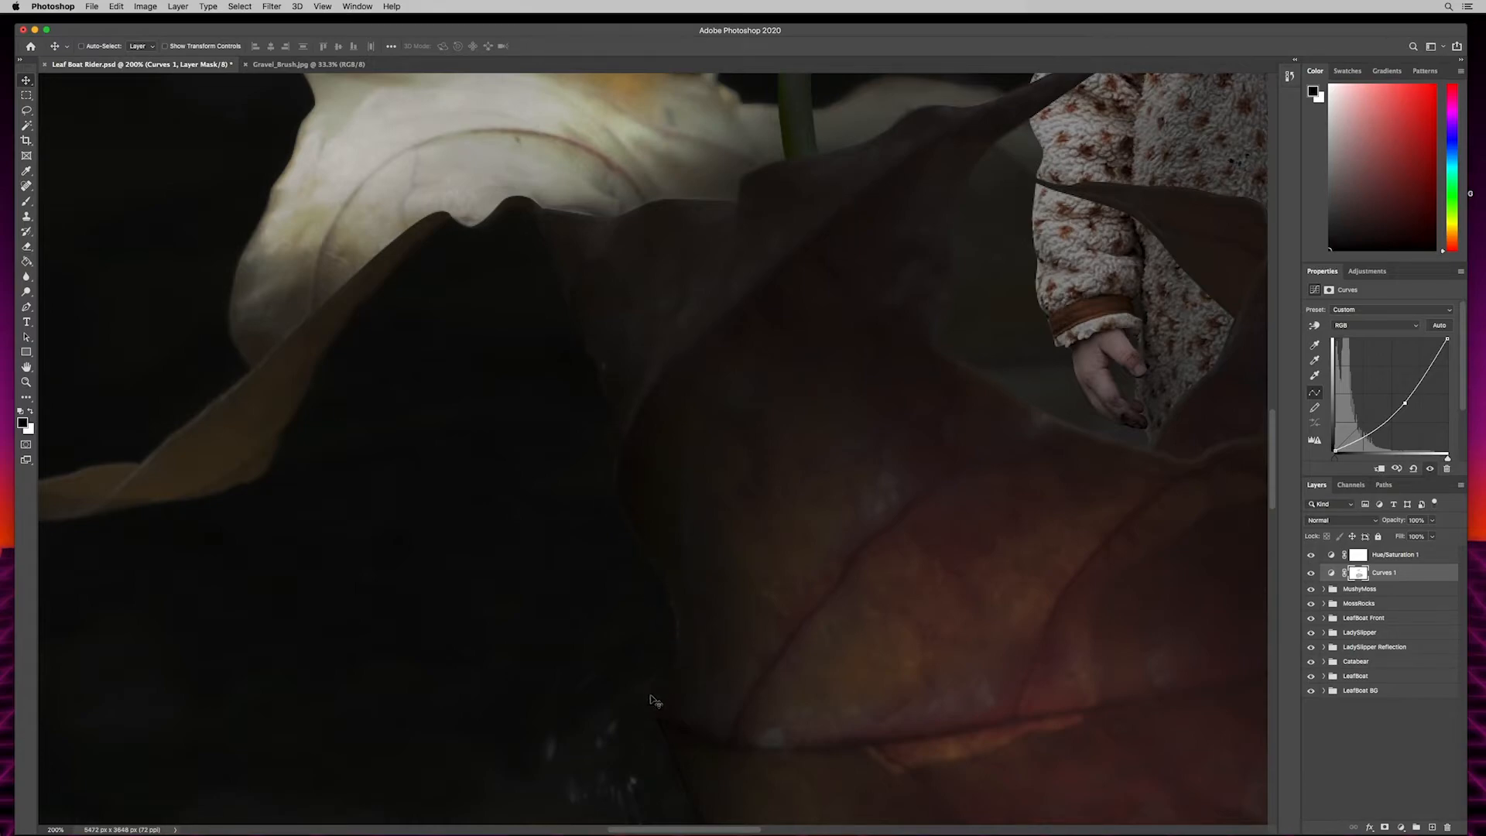
left_click(1366, 692)
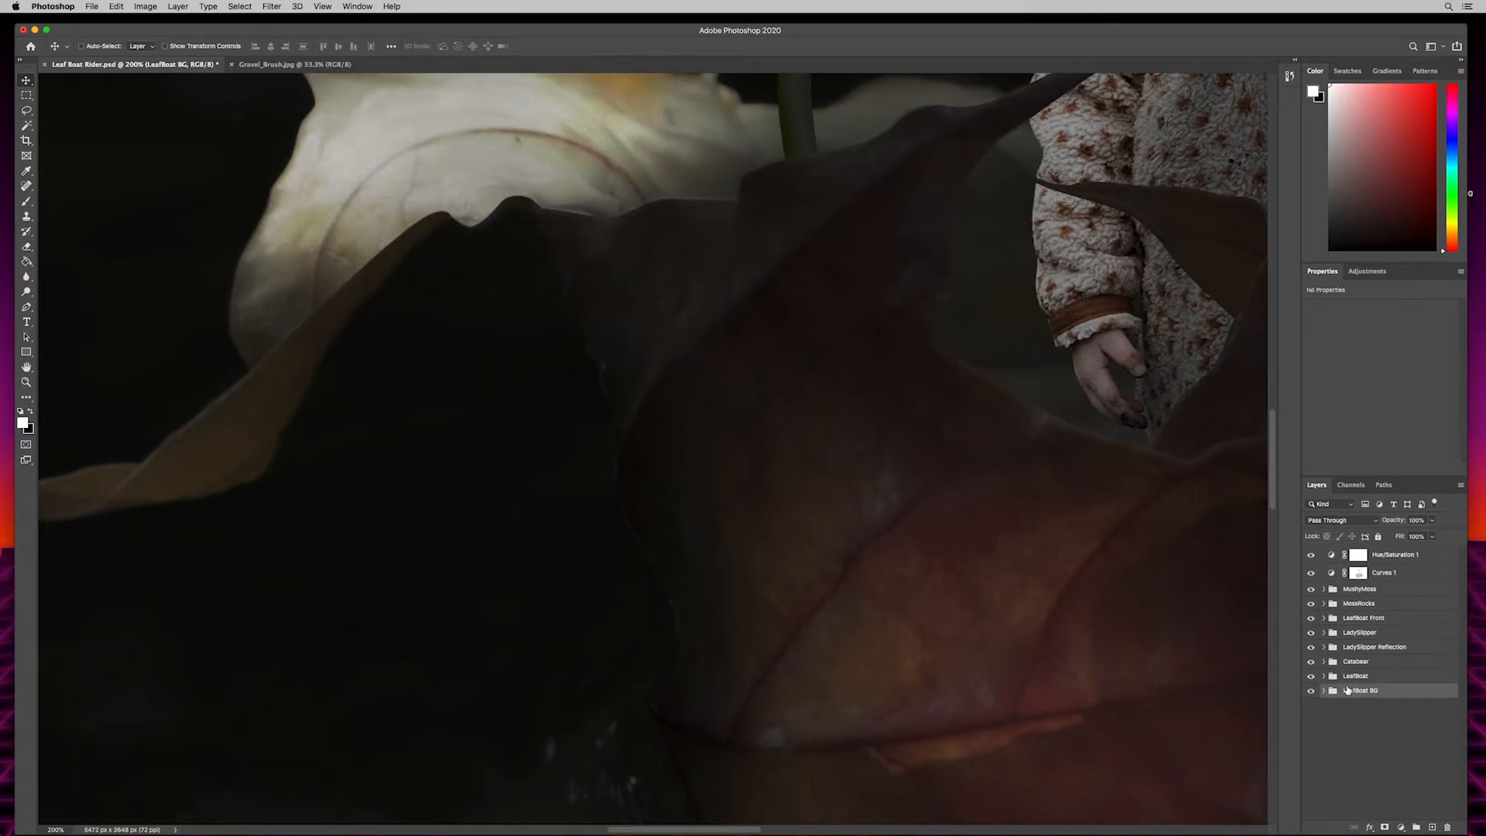
left_click(1325, 692)
left_click(1371, 712)
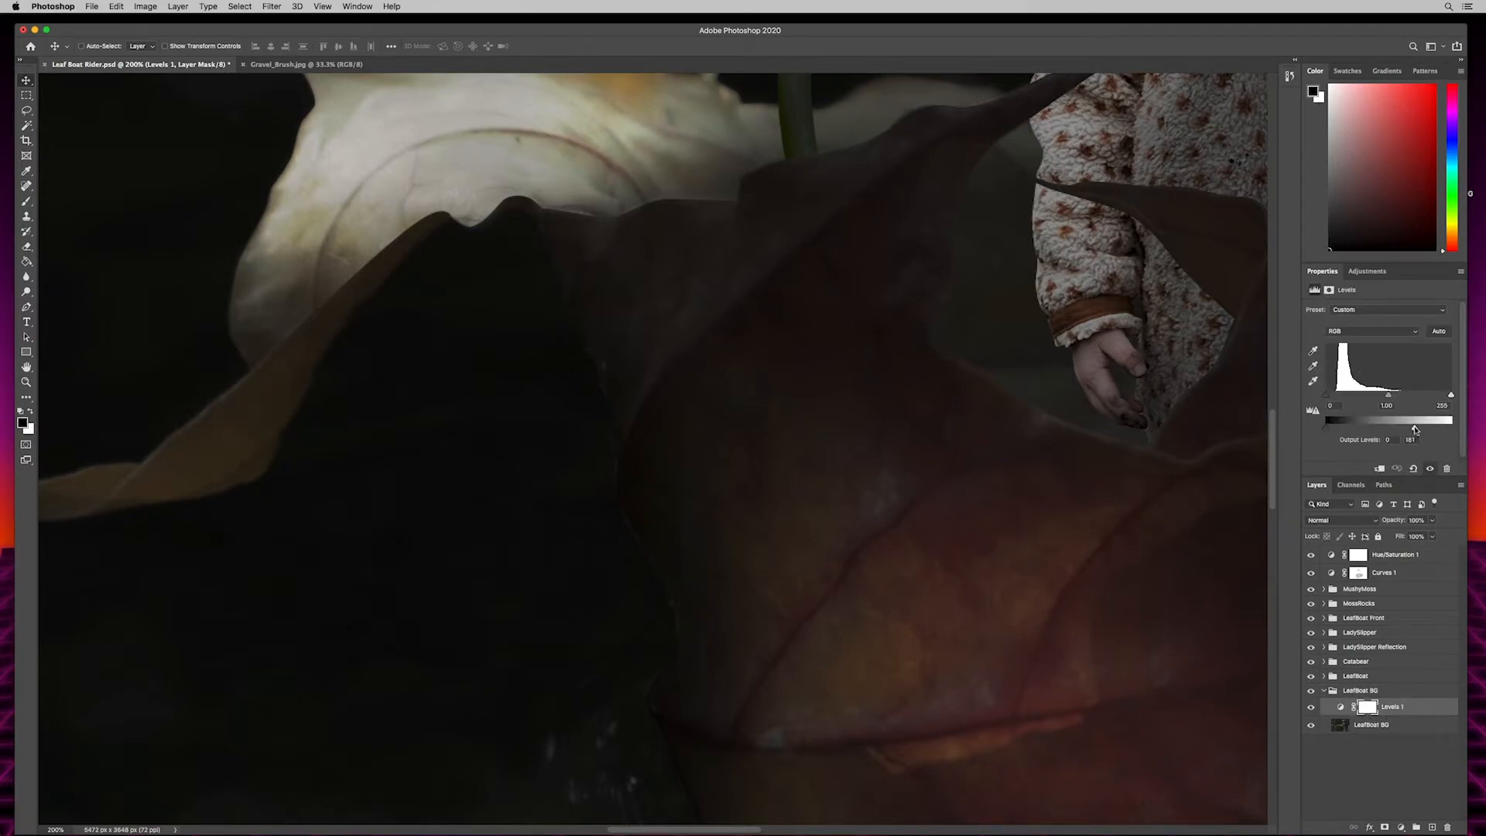
left_click_drag(1415, 431, 1409, 431)
- Add a new layer above Levels 1 in the LeafBoat BG group, fill it with 50% Gray and set its blend mode to Overlay
left_click(1433, 828)
key("x")
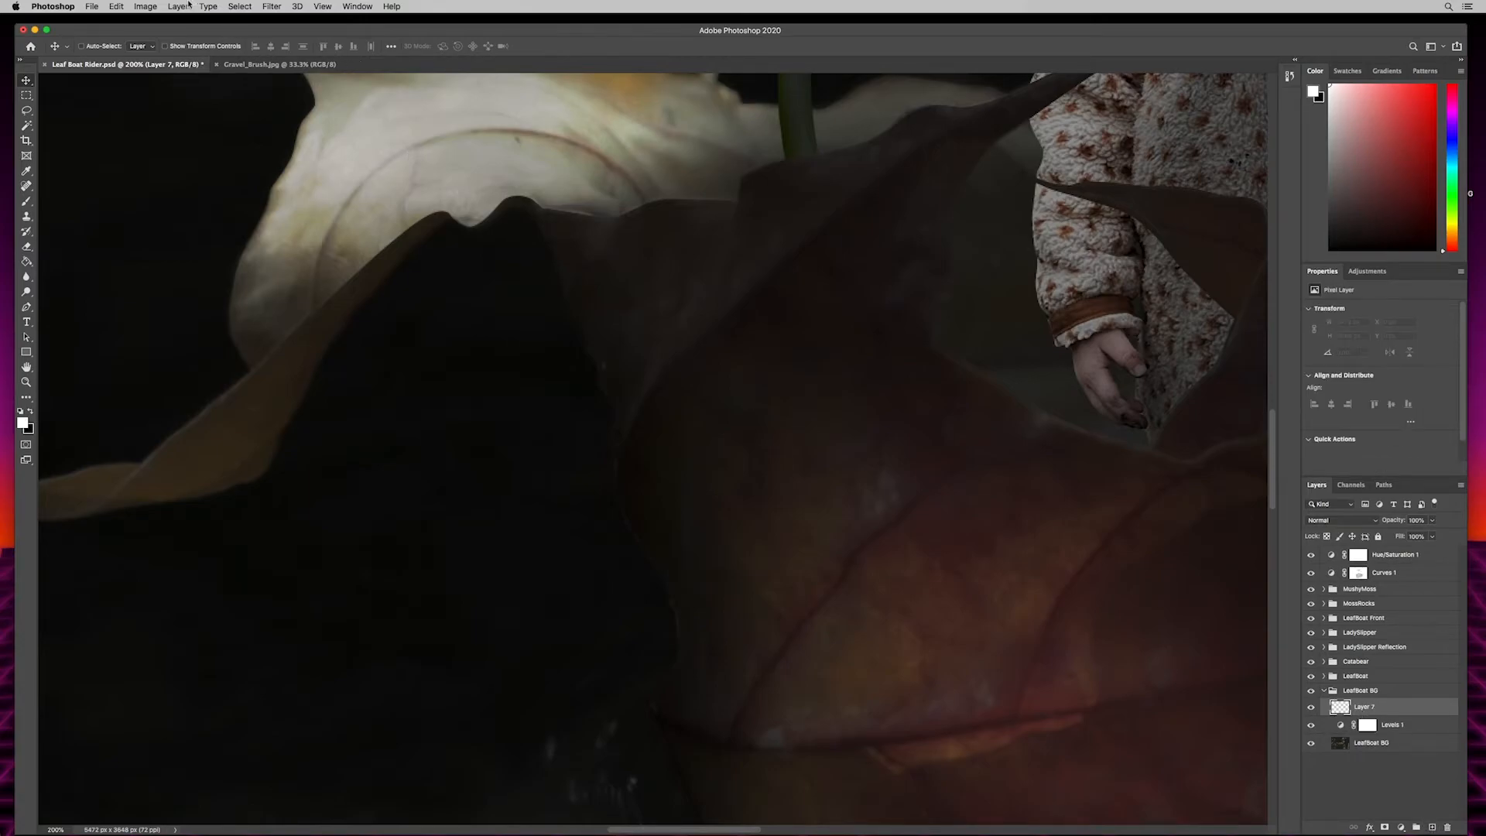
left_click(116, 7)
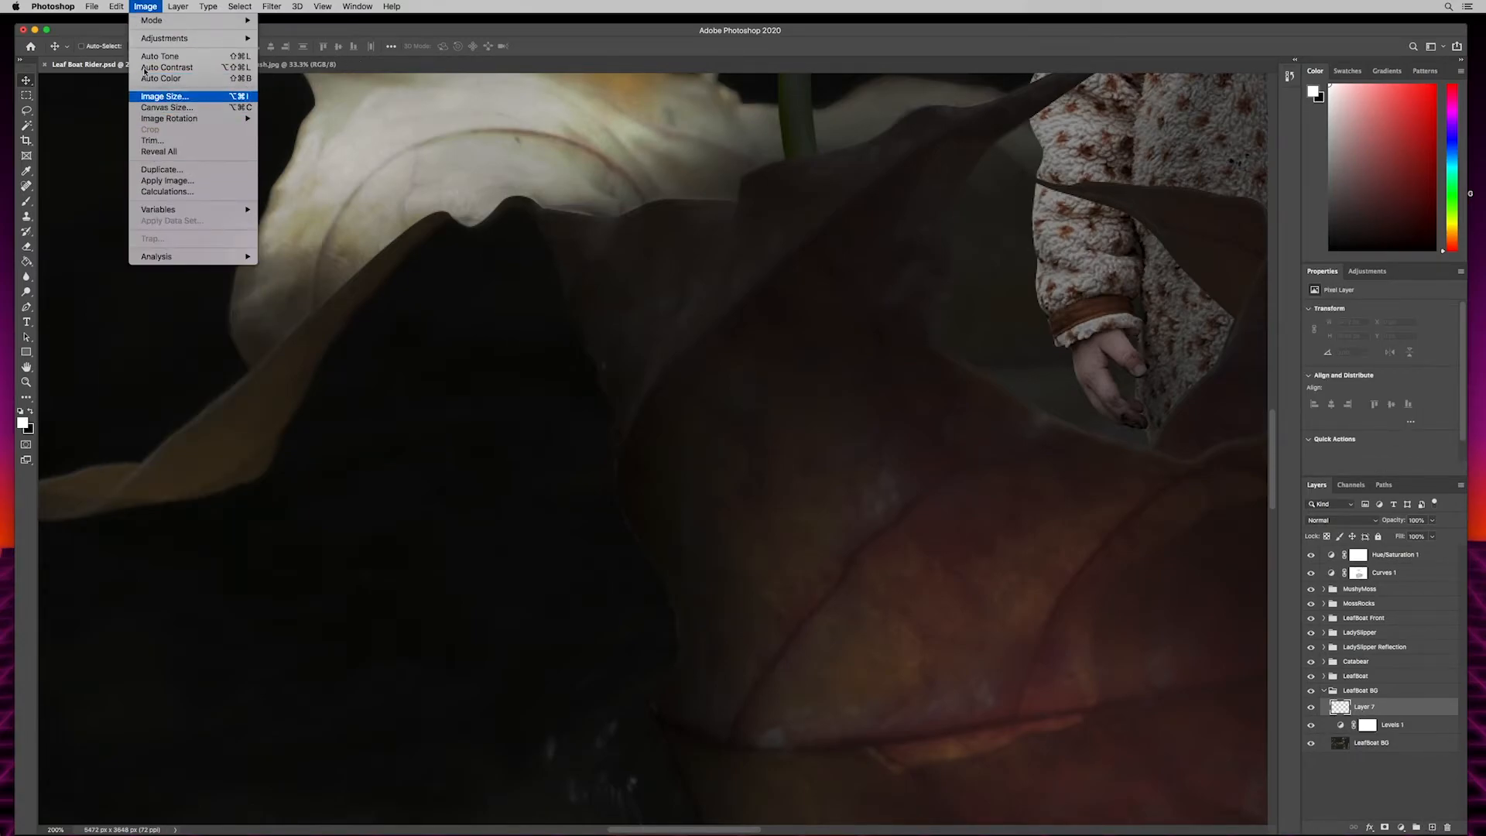
left_click(124, 192)
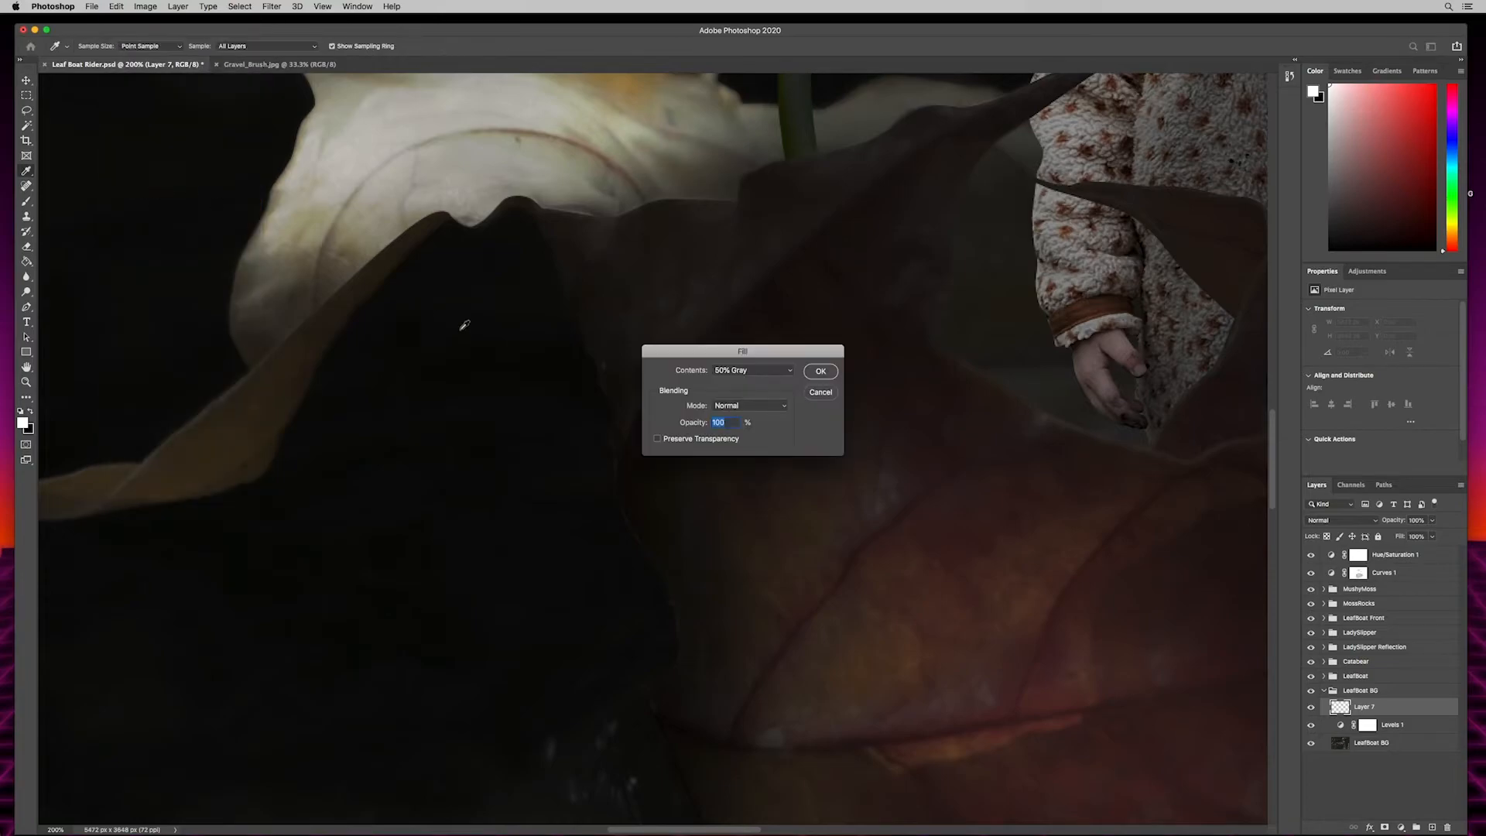
left_click(820, 371)
key("v")
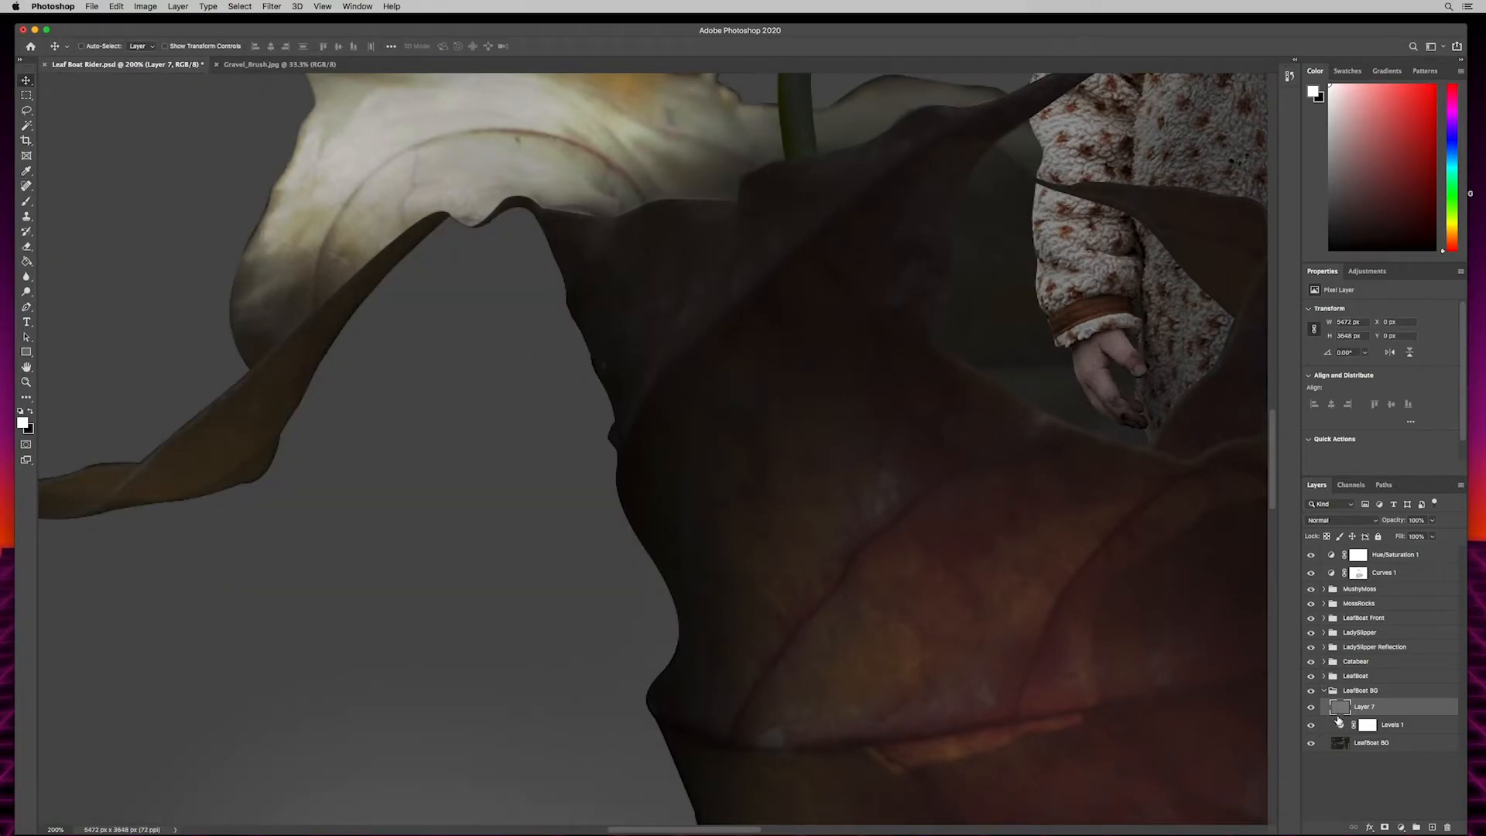
left_click(1331, 524)
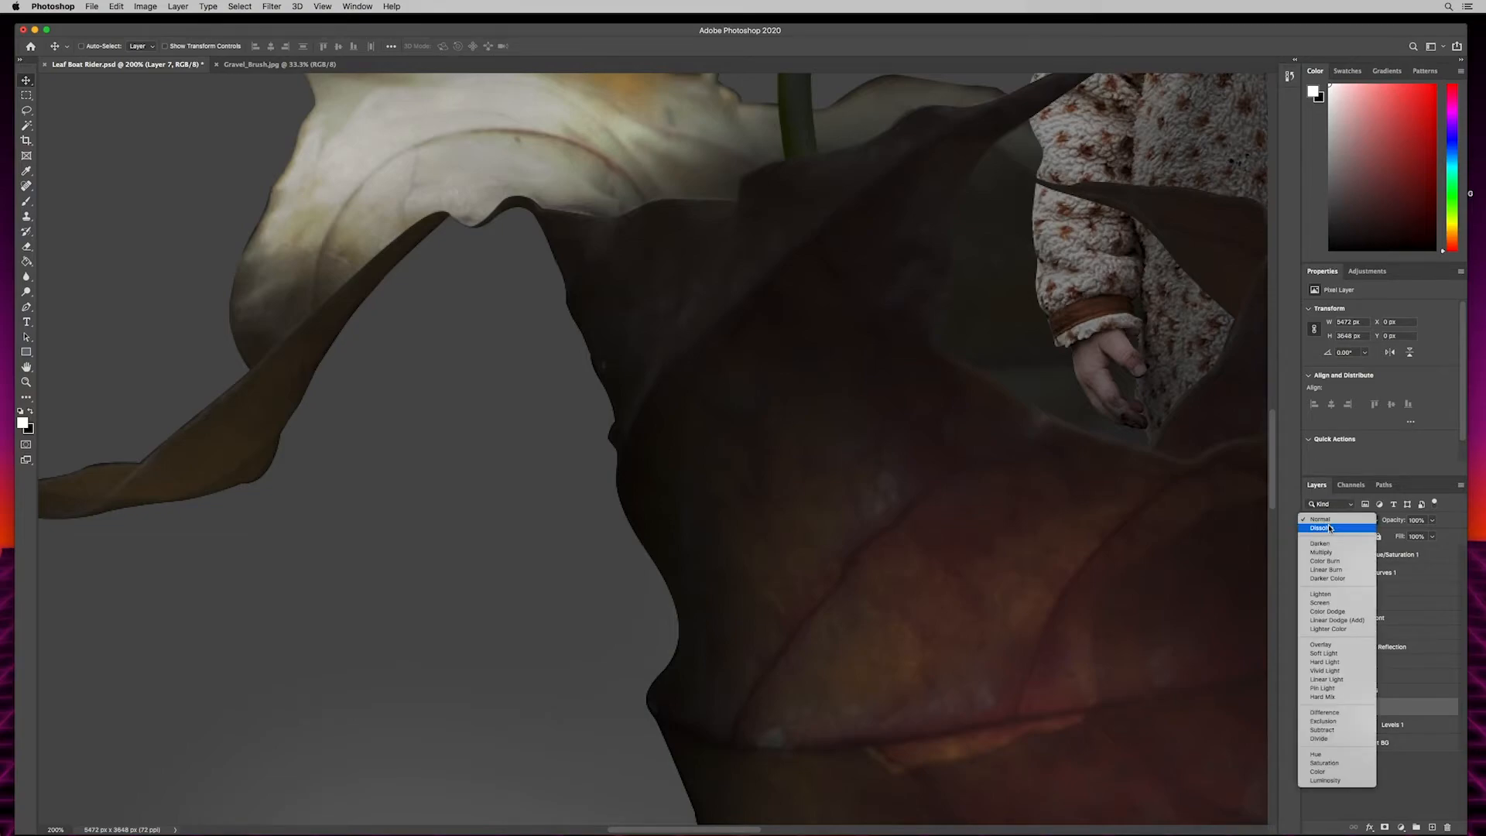
left_click(1321, 545)
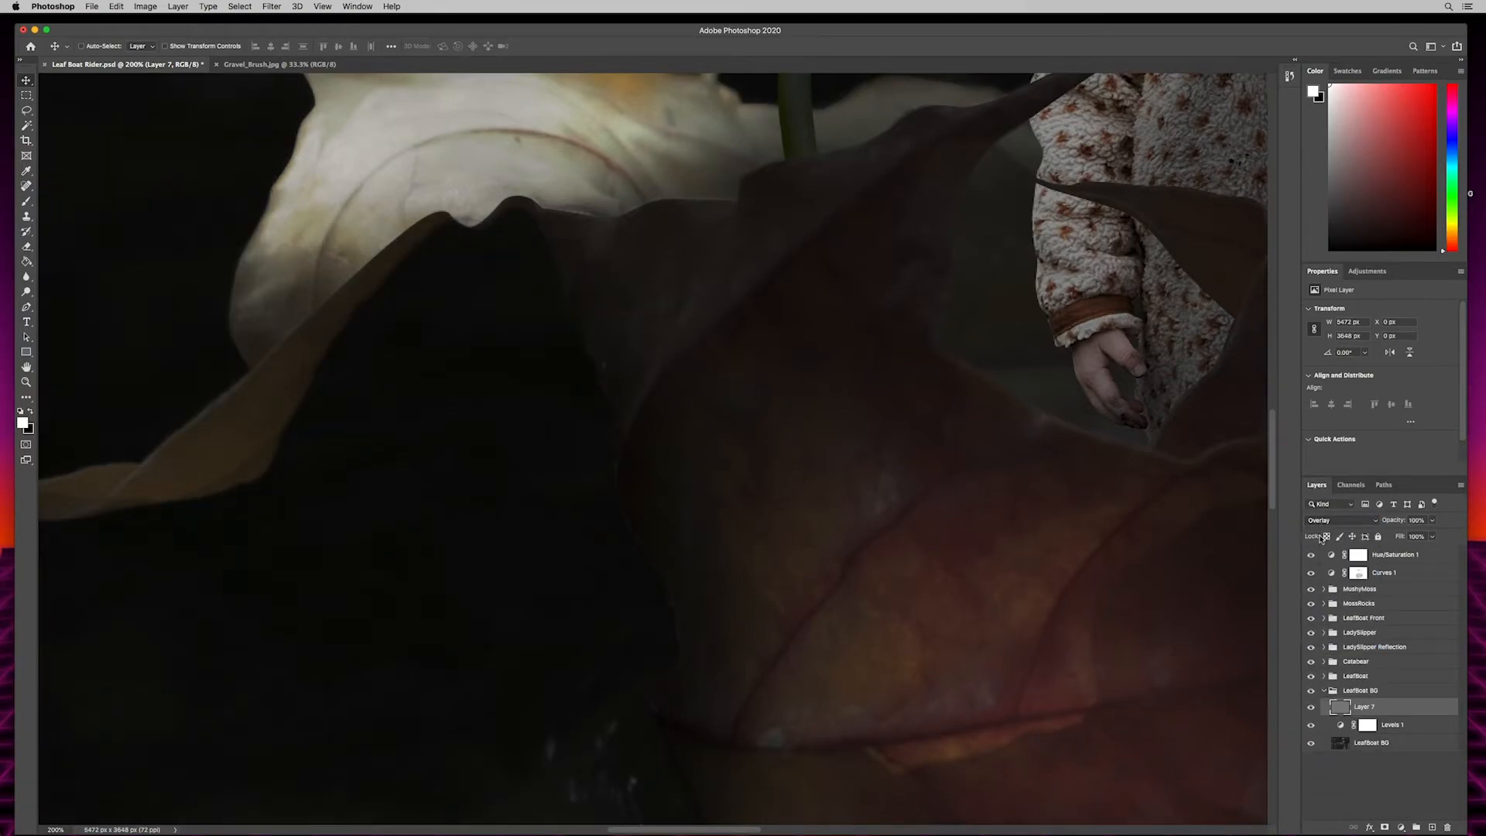
- Burn the background water along the leaf boat's edges on the gray Overlay layer, using a small Burn brush with Midtones range and 33% exposure
key("o")
key("shift+o")
key("bracketleft")
key("bracketleft")
key("bracketleft")
key("bracketleft")
key("bracketleft")
key("bracketleft")
key("bracketleft")
key("bracketleft")
key("bracketleft")
key("bracketleft")
key("bracketleft")
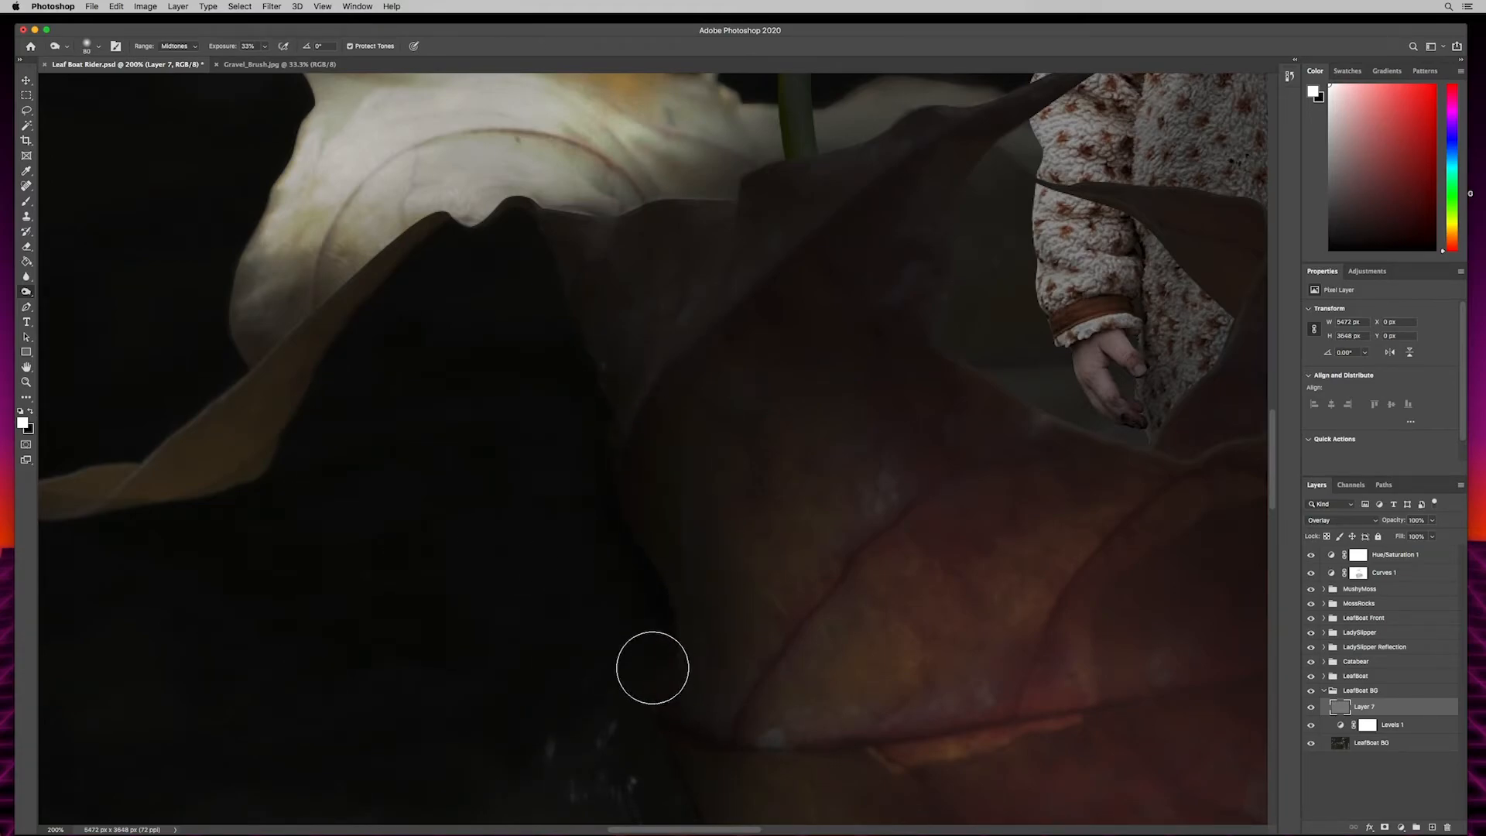
left_click_drag(850, 406, 279, 456)
left_click_drag(896, 538, 410, 387)
left_click_drag(795, 449, 517, 260)
mouse_move(663, 291)
left_mouse_down()
mouse_move(736, 564)
mouse_move(717, 611)
left_mouse_up()
left_click_drag(678, 280, 648, 619)
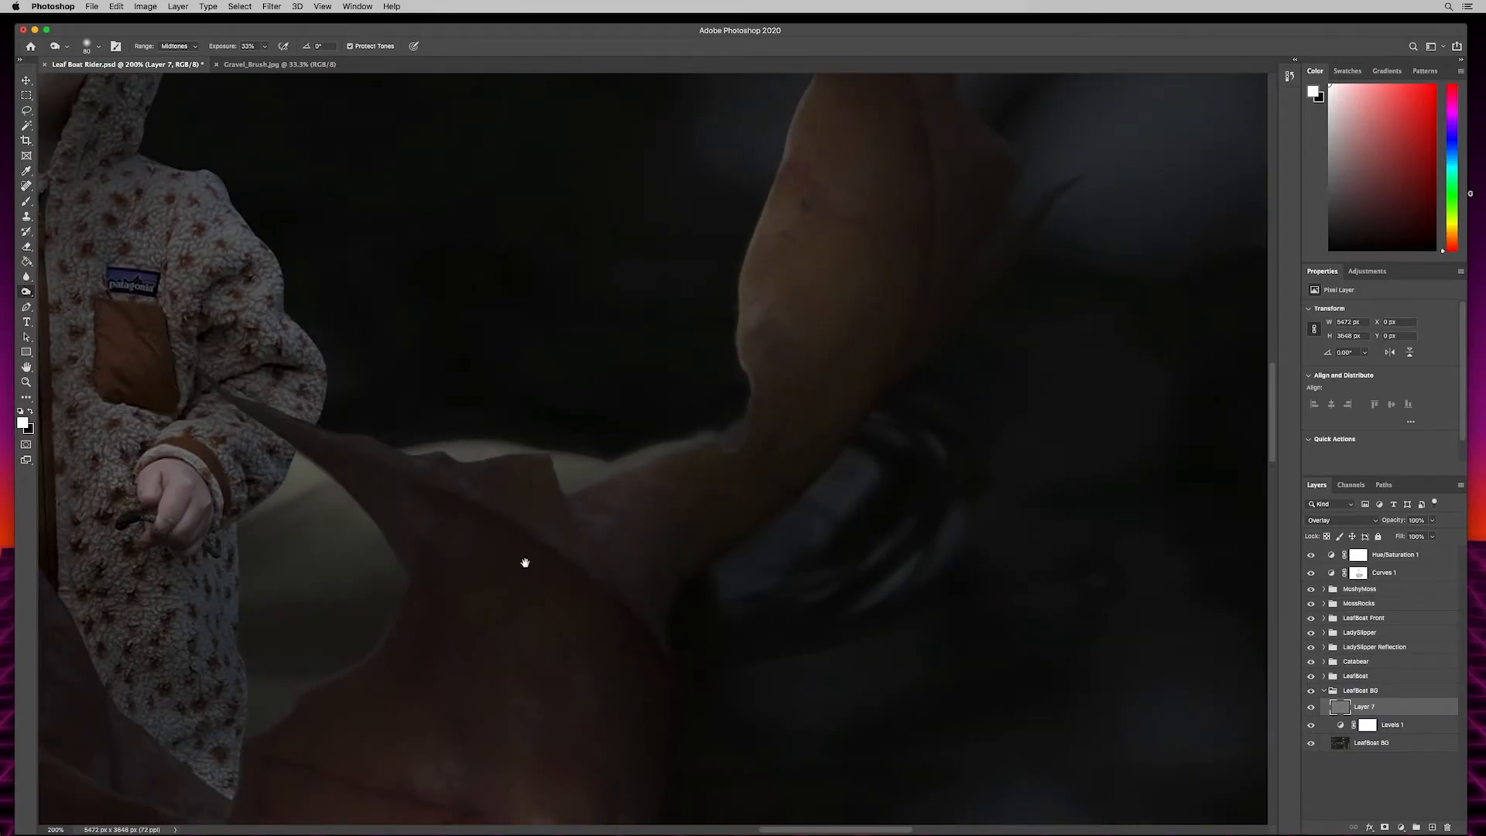
left_click_drag(525, 563, 1162, 411)
mouse_move(259, 574)
left_mouse_down()
mouse_move(557, 507)
mouse_move(604, 514)
left_mouse_up()
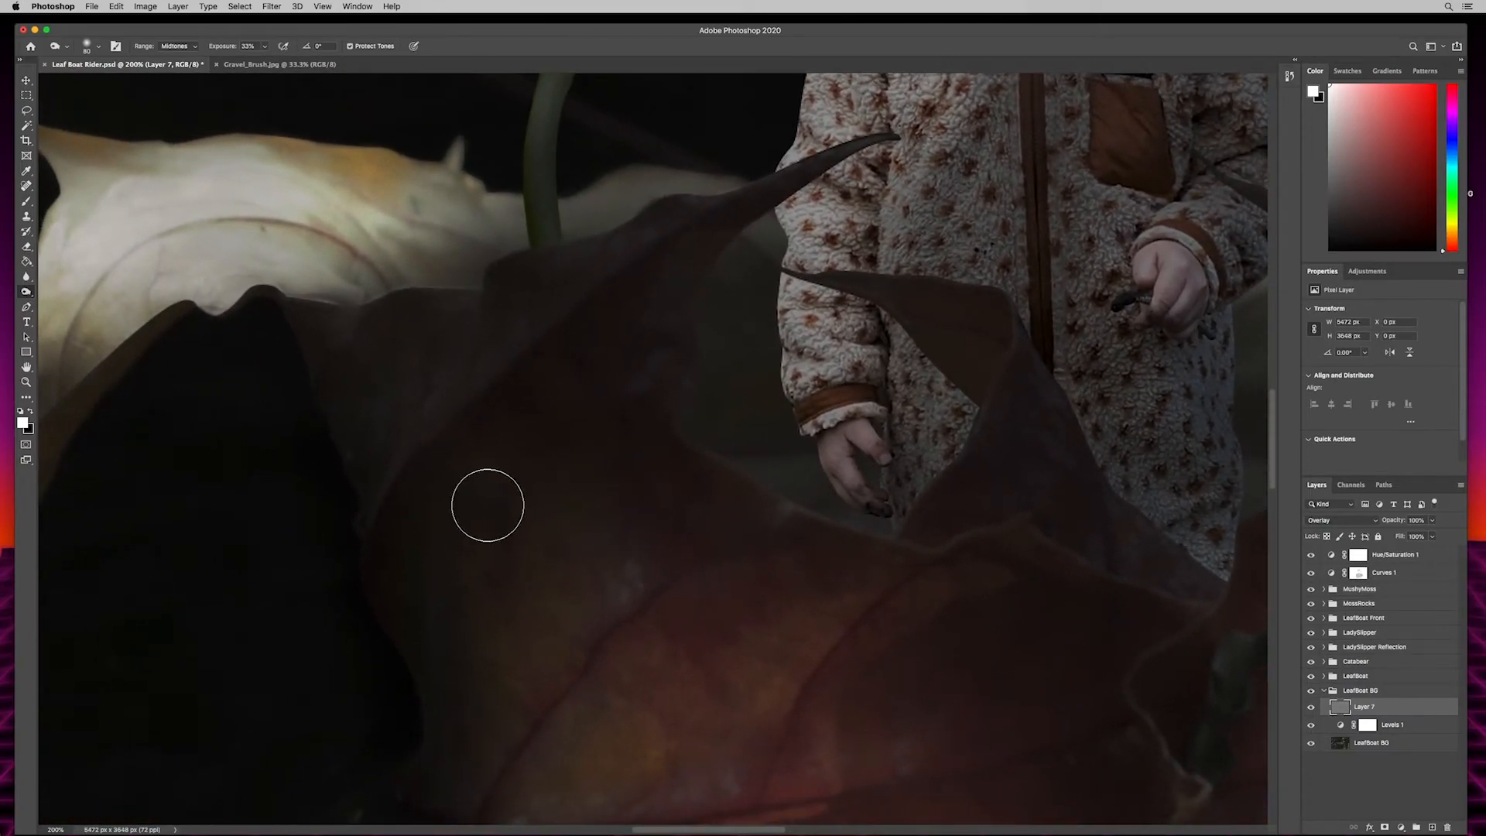
key("super+minus")
key("super+minus")
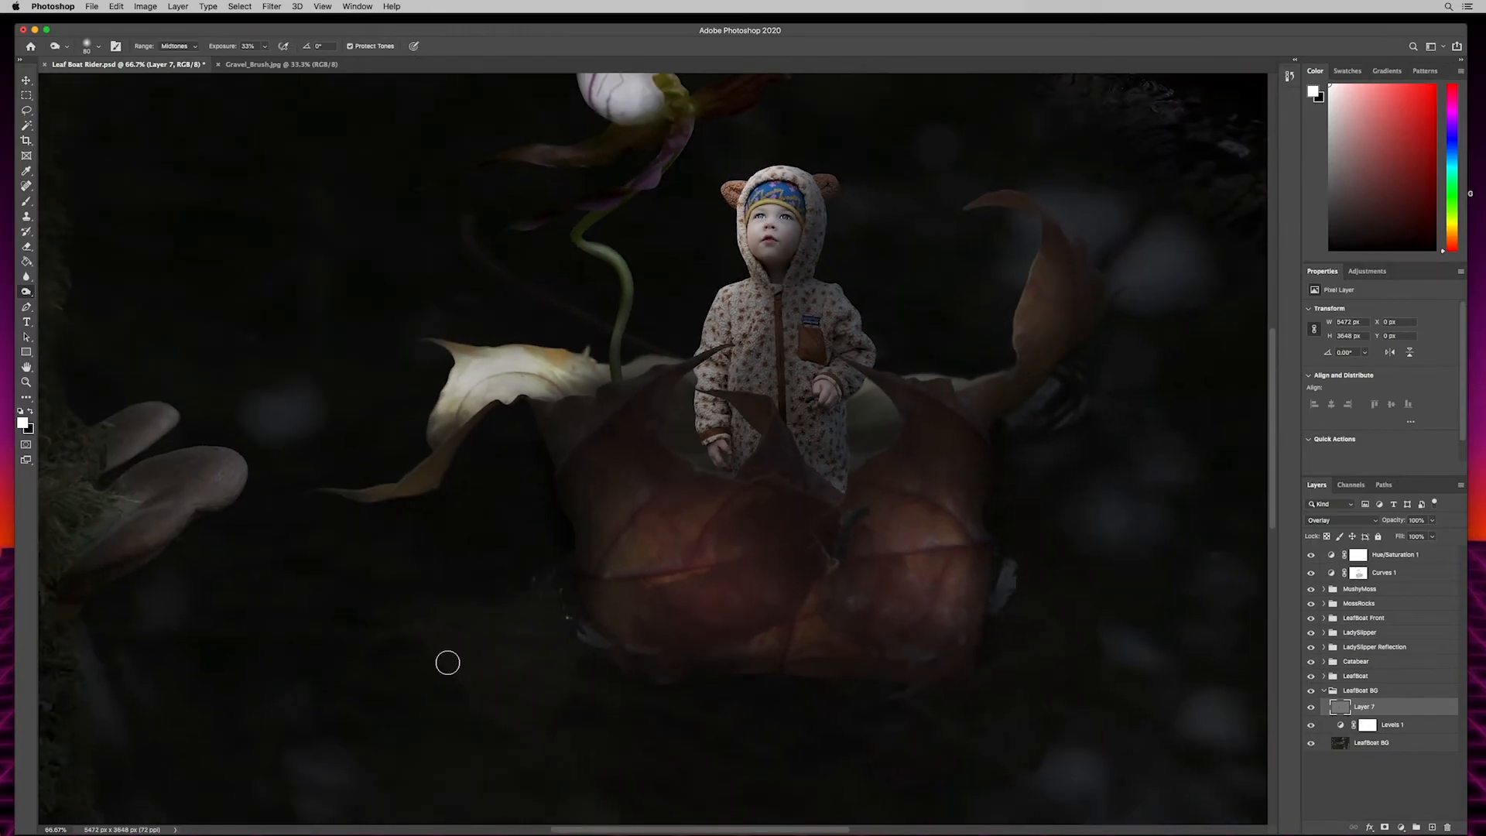
key("super+minus")
key("super+minus")
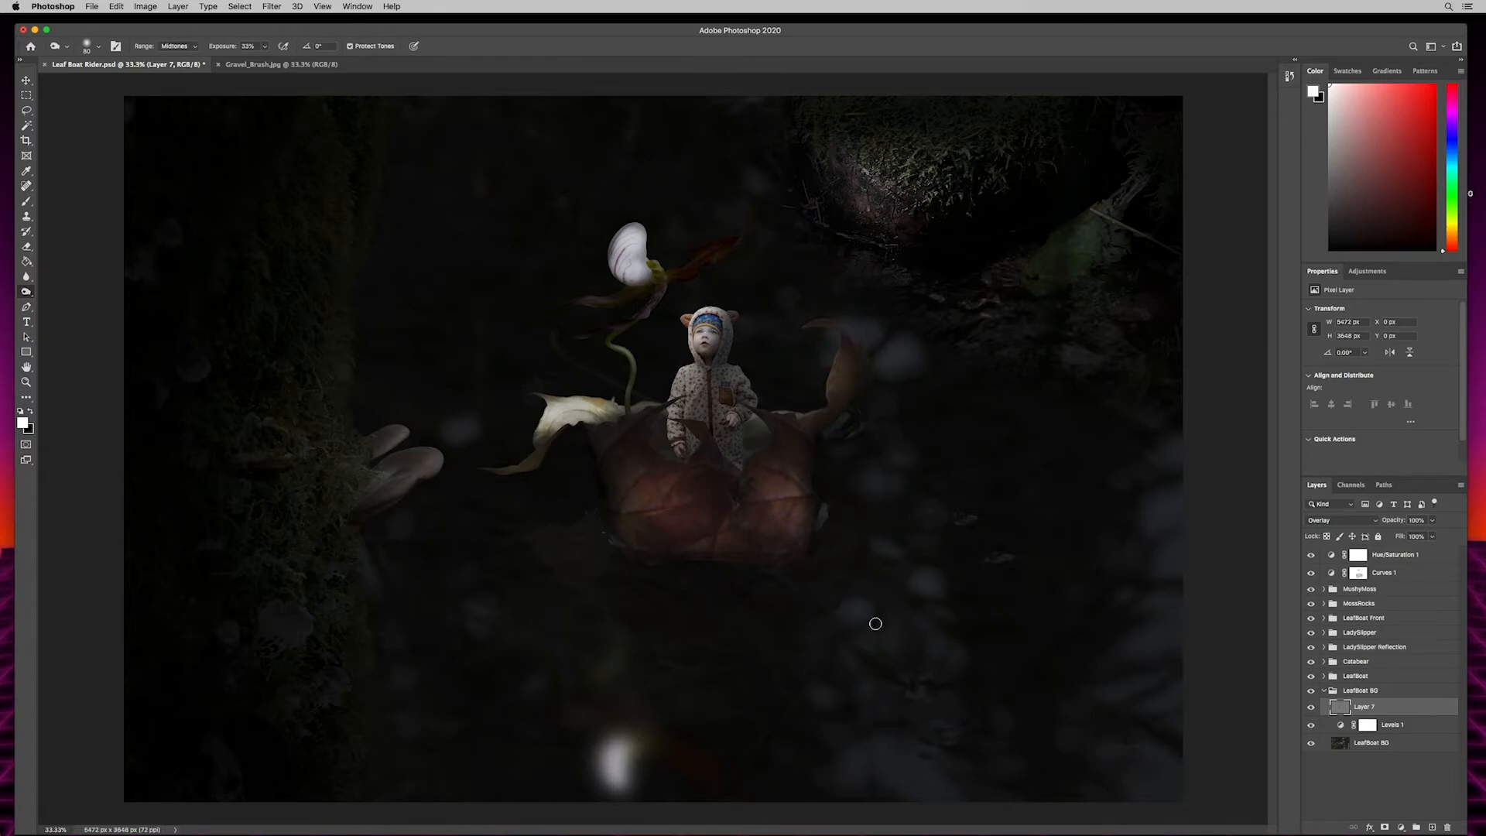
- Save the document and add a new empty layer above Hue/Saturation 1
left_click(1393, 555)
key("super+s")
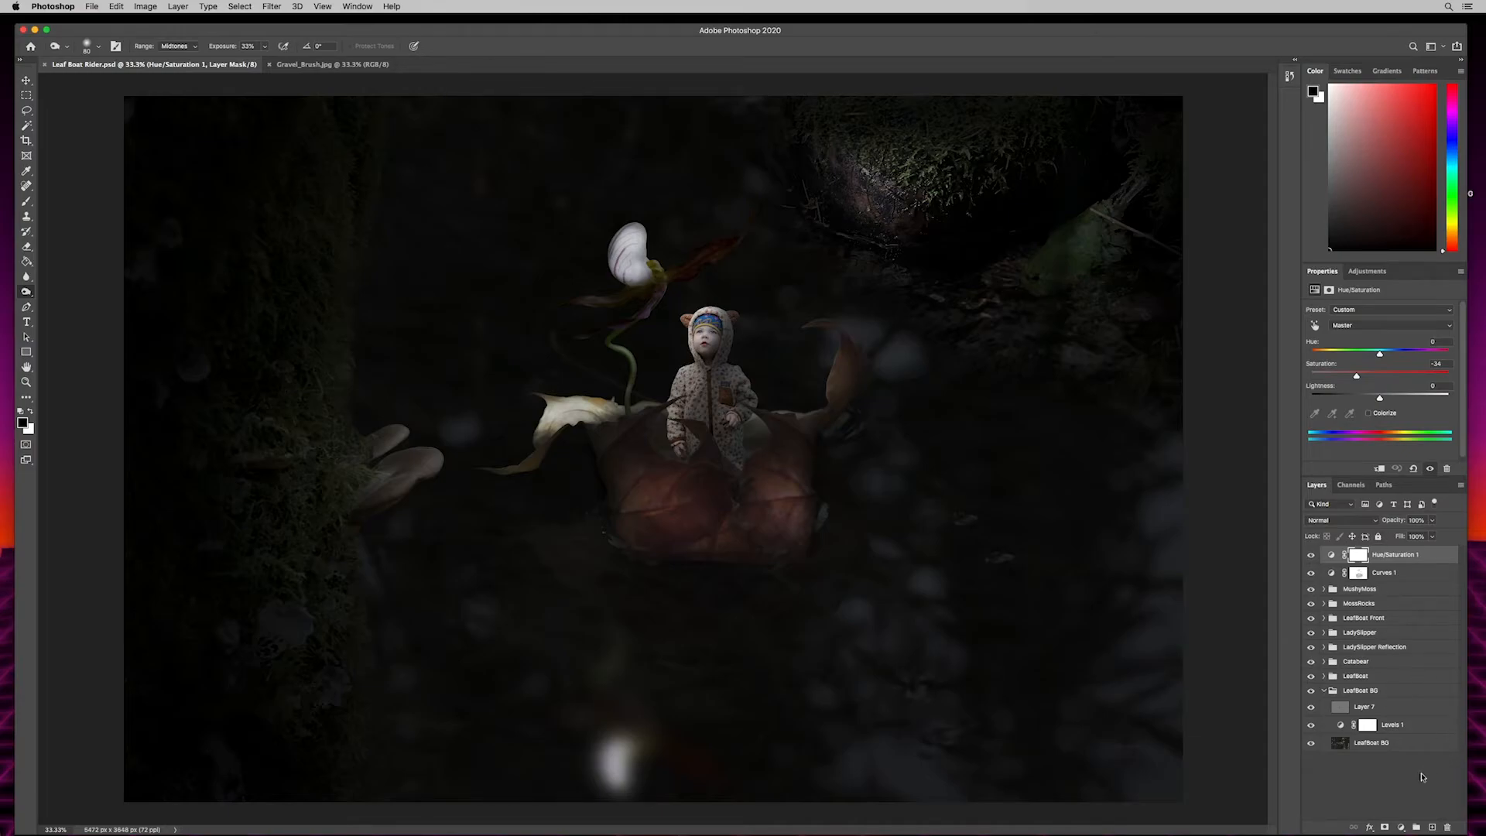
left_click(1432, 828)
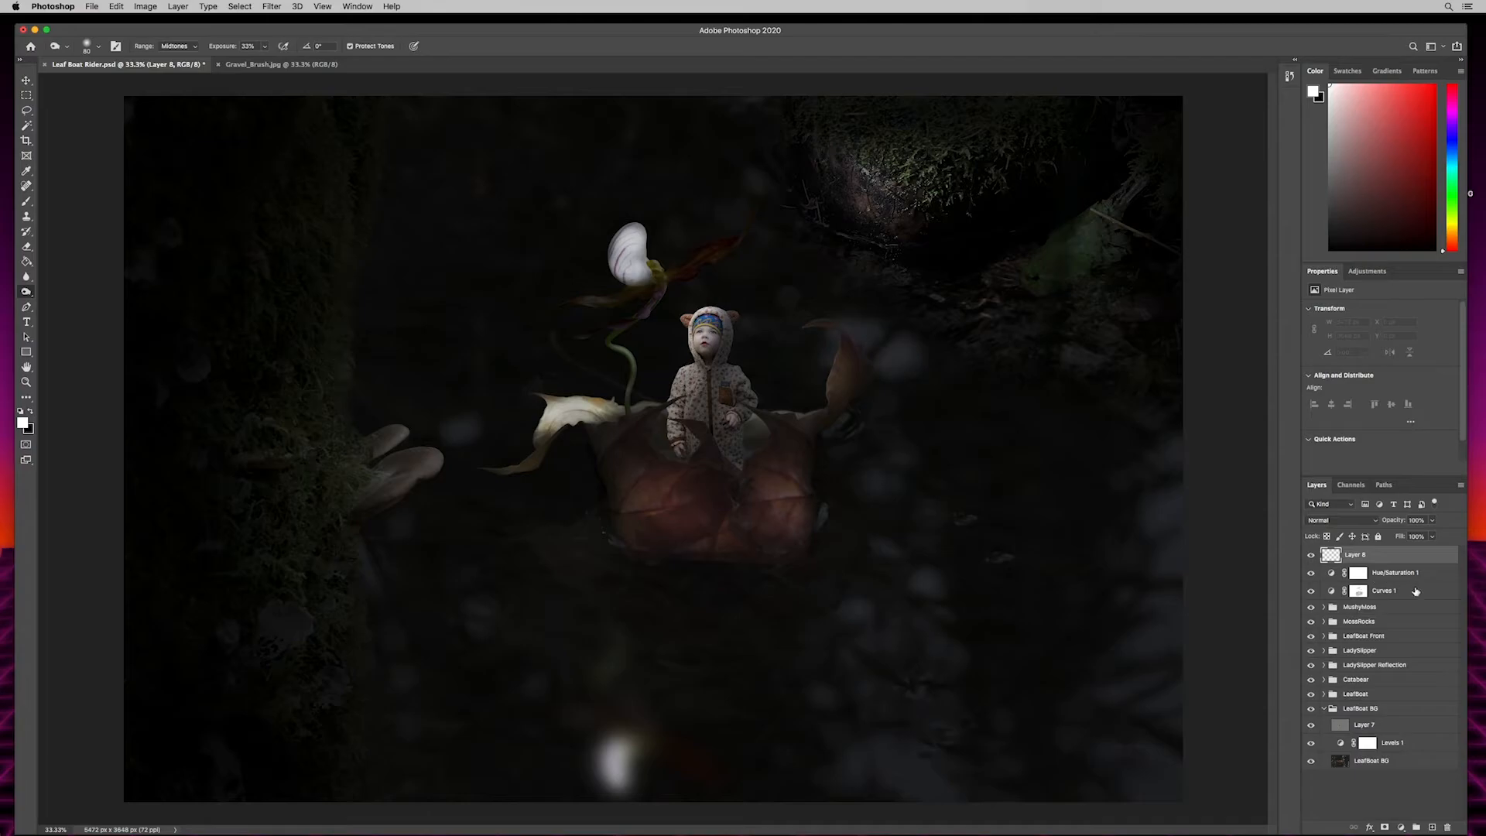
- Try bright red as the background color and bright green as the foreground color
key("x")
key("x")
left_click(23, 422)
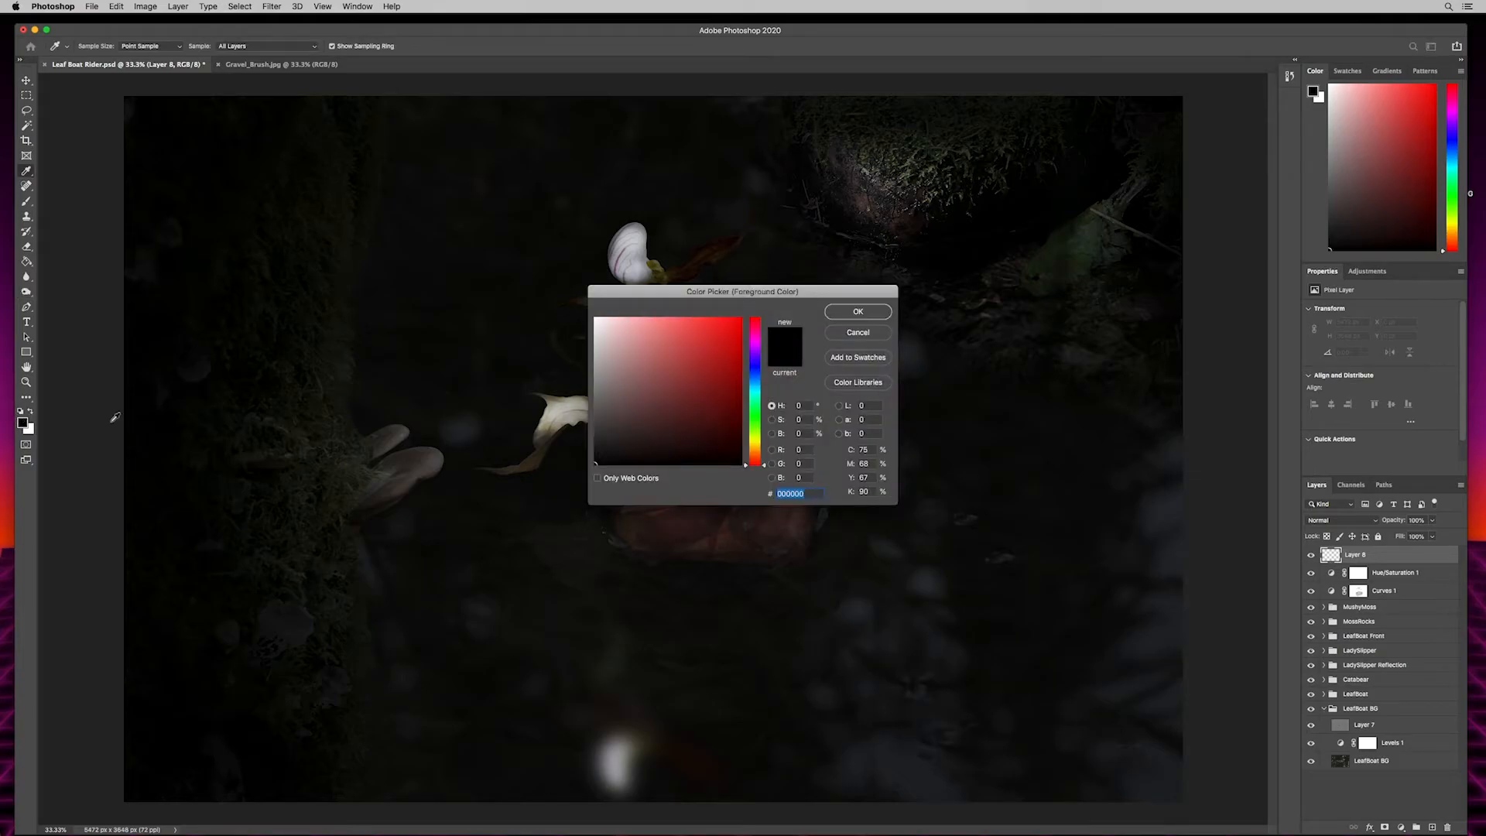
left_click_drag(694, 374, 744, 302)
left_click(843, 312)
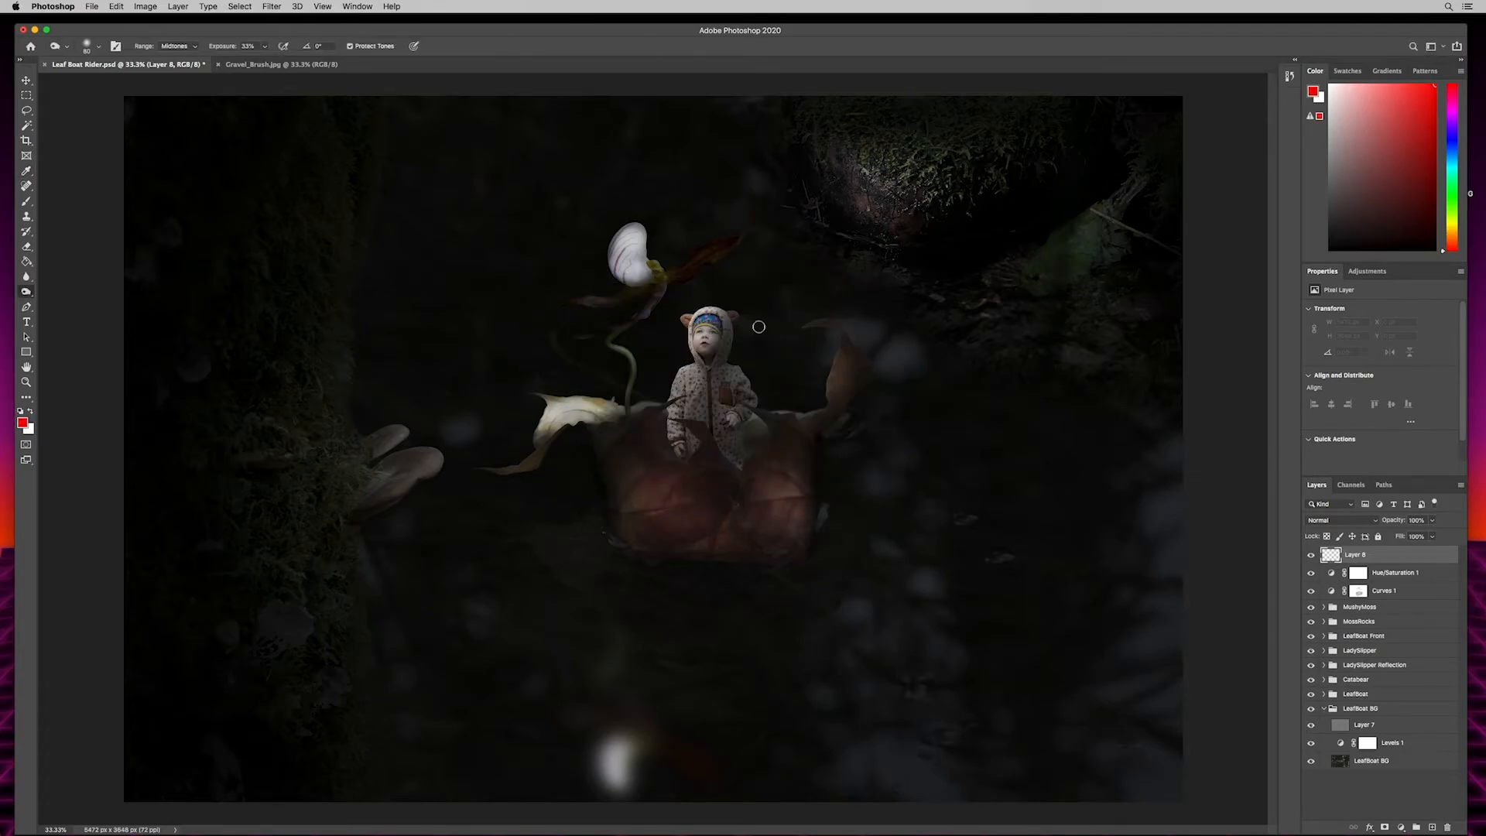
left_click(31, 411)
left_click(23, 422)
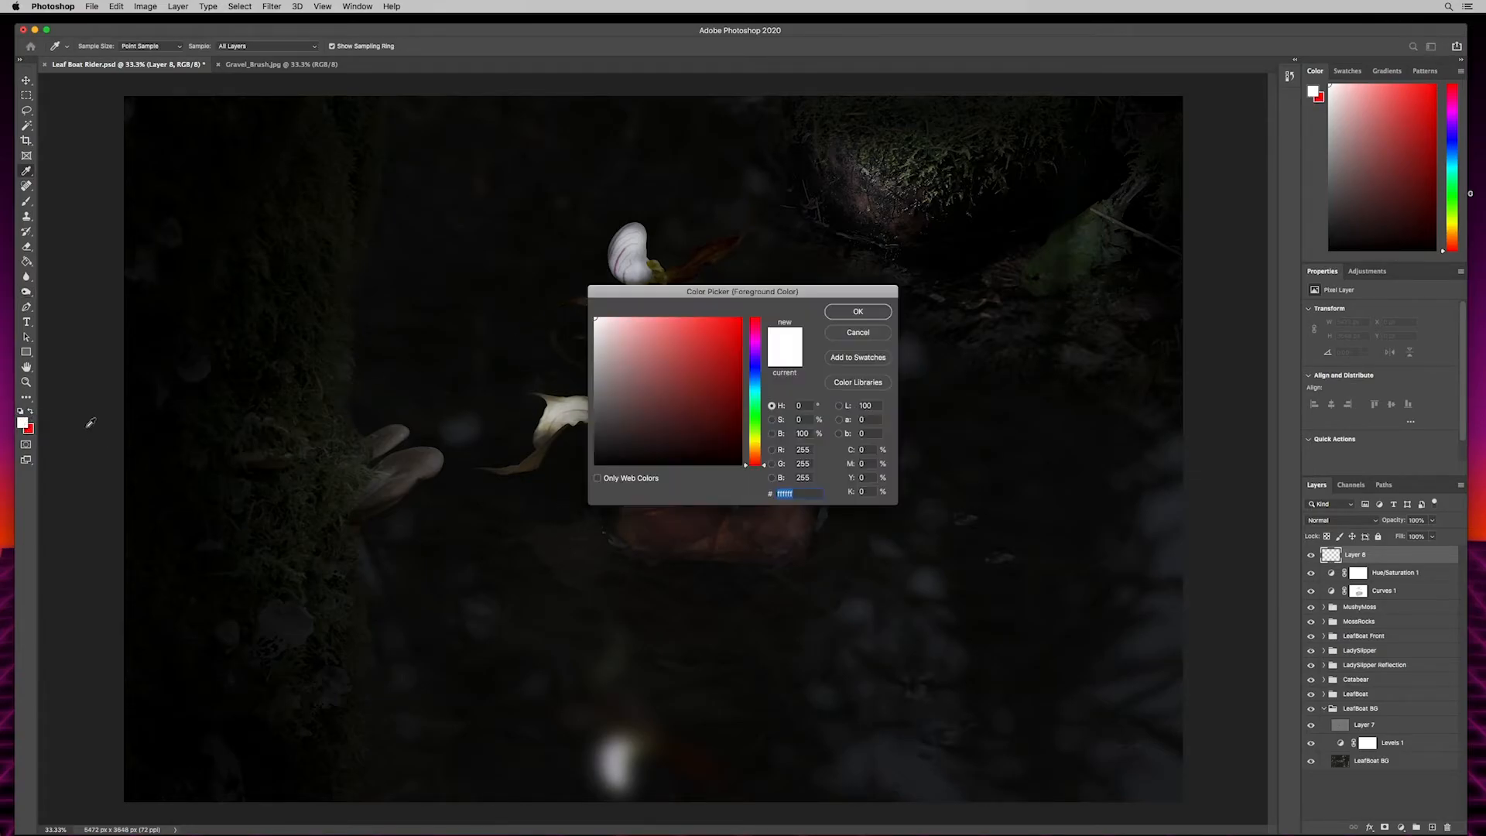
left_click(755, 416)
left_click(741, 318)
left_click(857, 311)
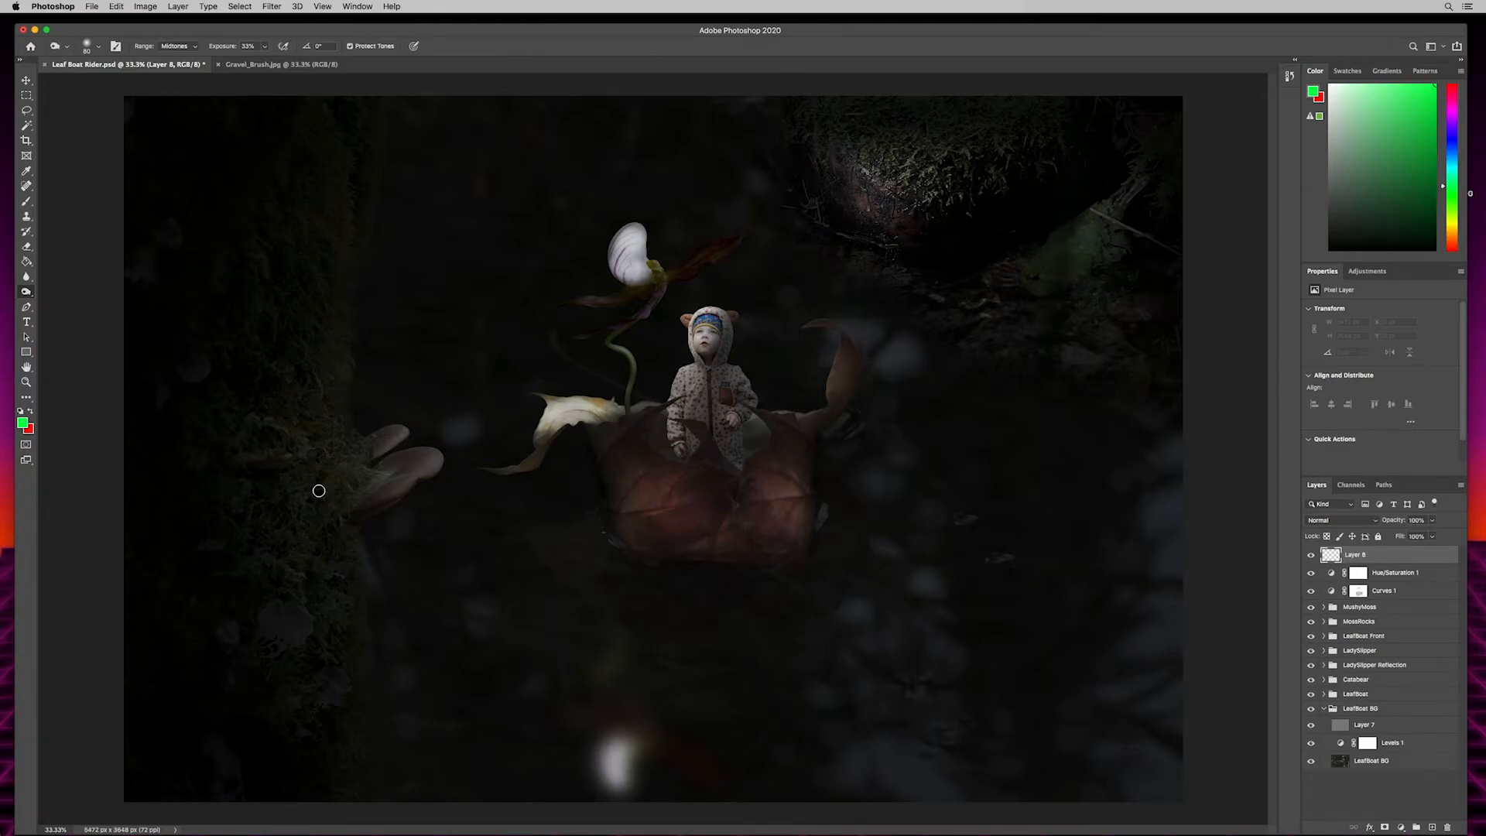
- Reset the colors to default, fill Layer 8 with black, lower its opacity to about 64% and add a layer mask
key("d")
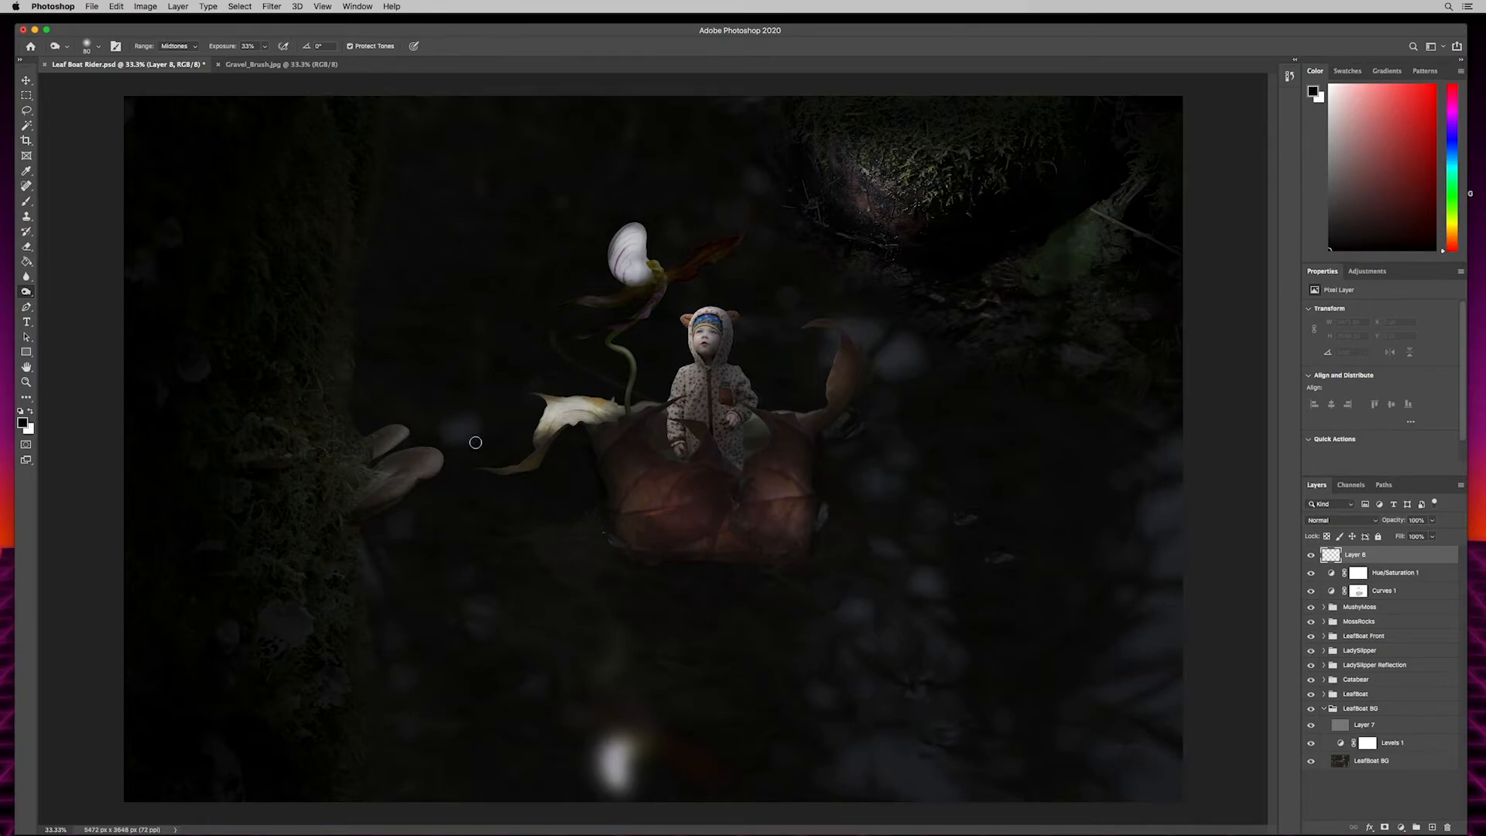
key("alt+BackSpace")
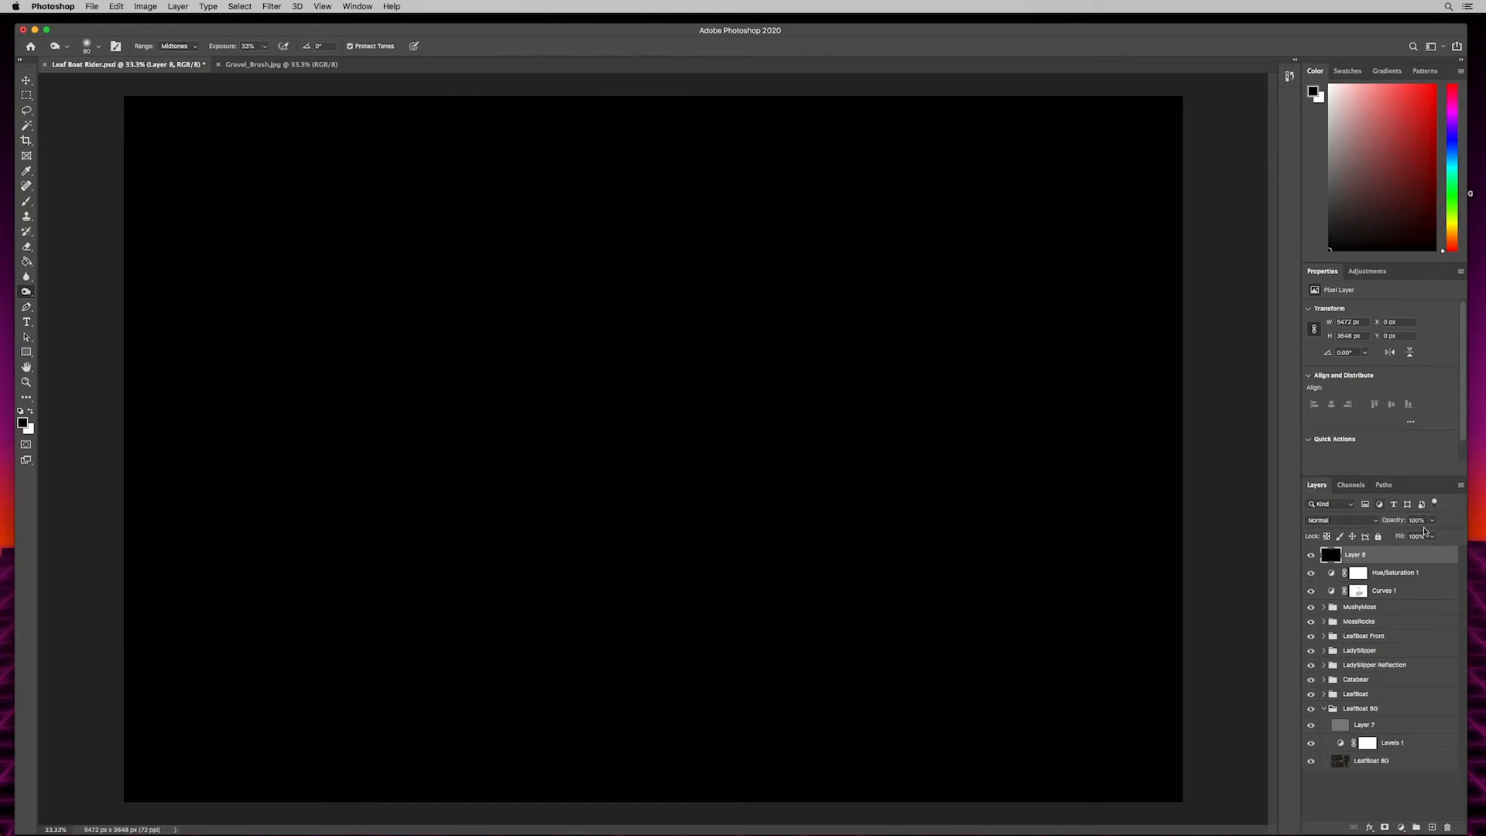
left_click_drag(1400, 521, 1380, 522)
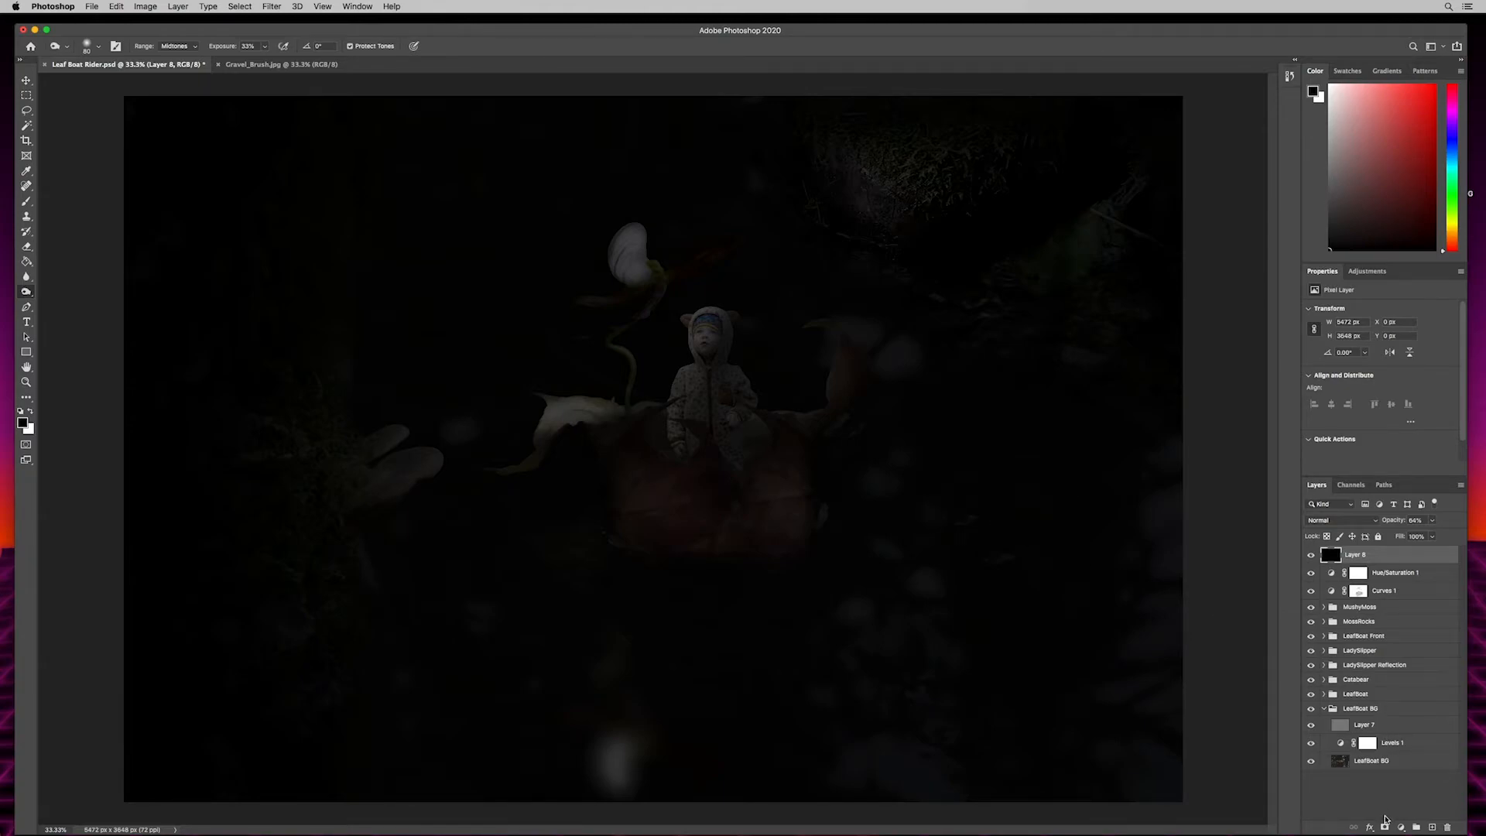
left_click(1385, 827)
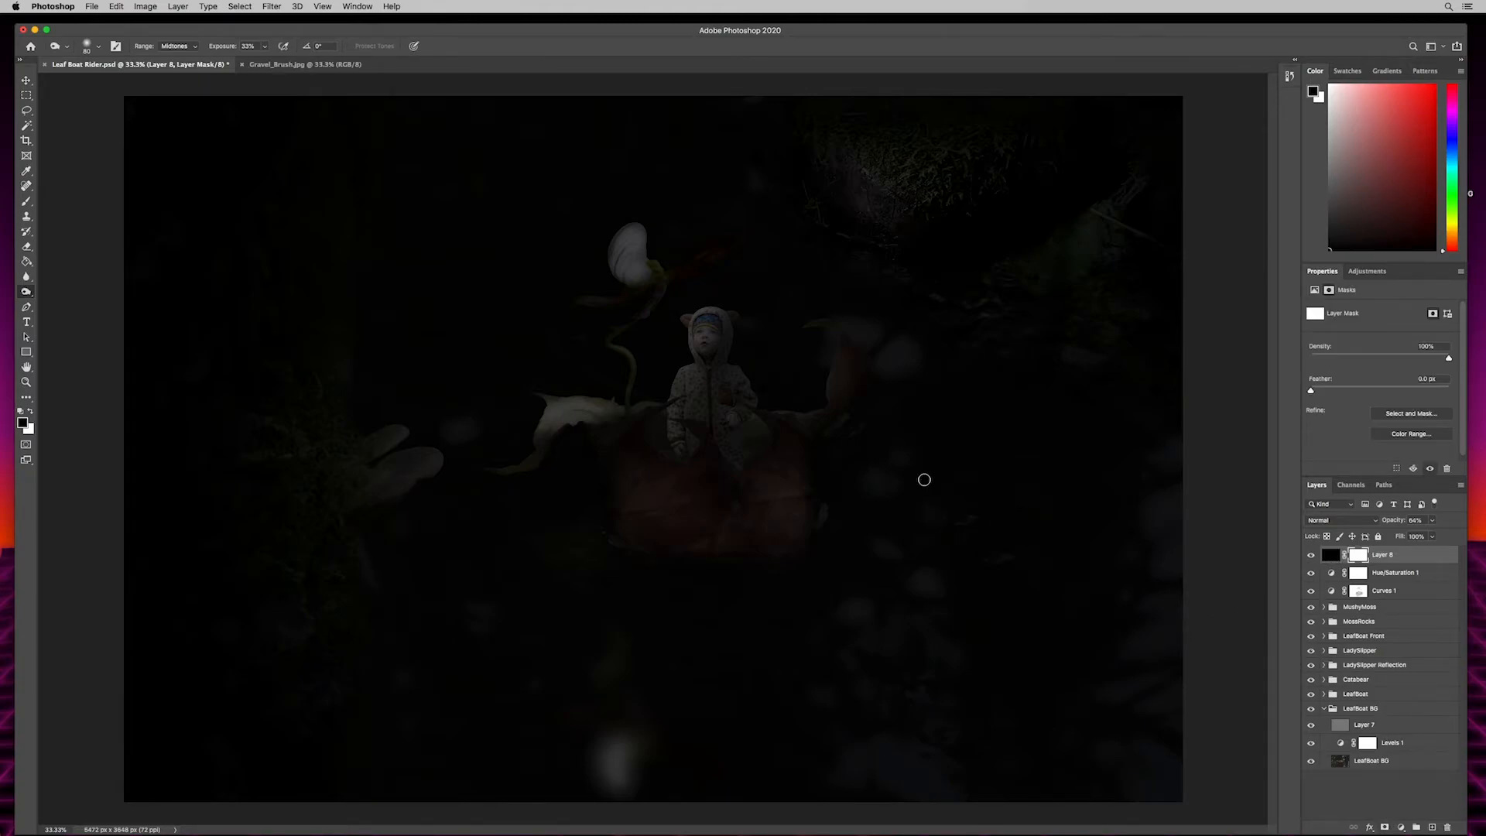
- Paint black on the Layer 8 mask with a 1700 px brush at about 75% opacity over the boat, child, mossy rock and mushrooms
key("b")
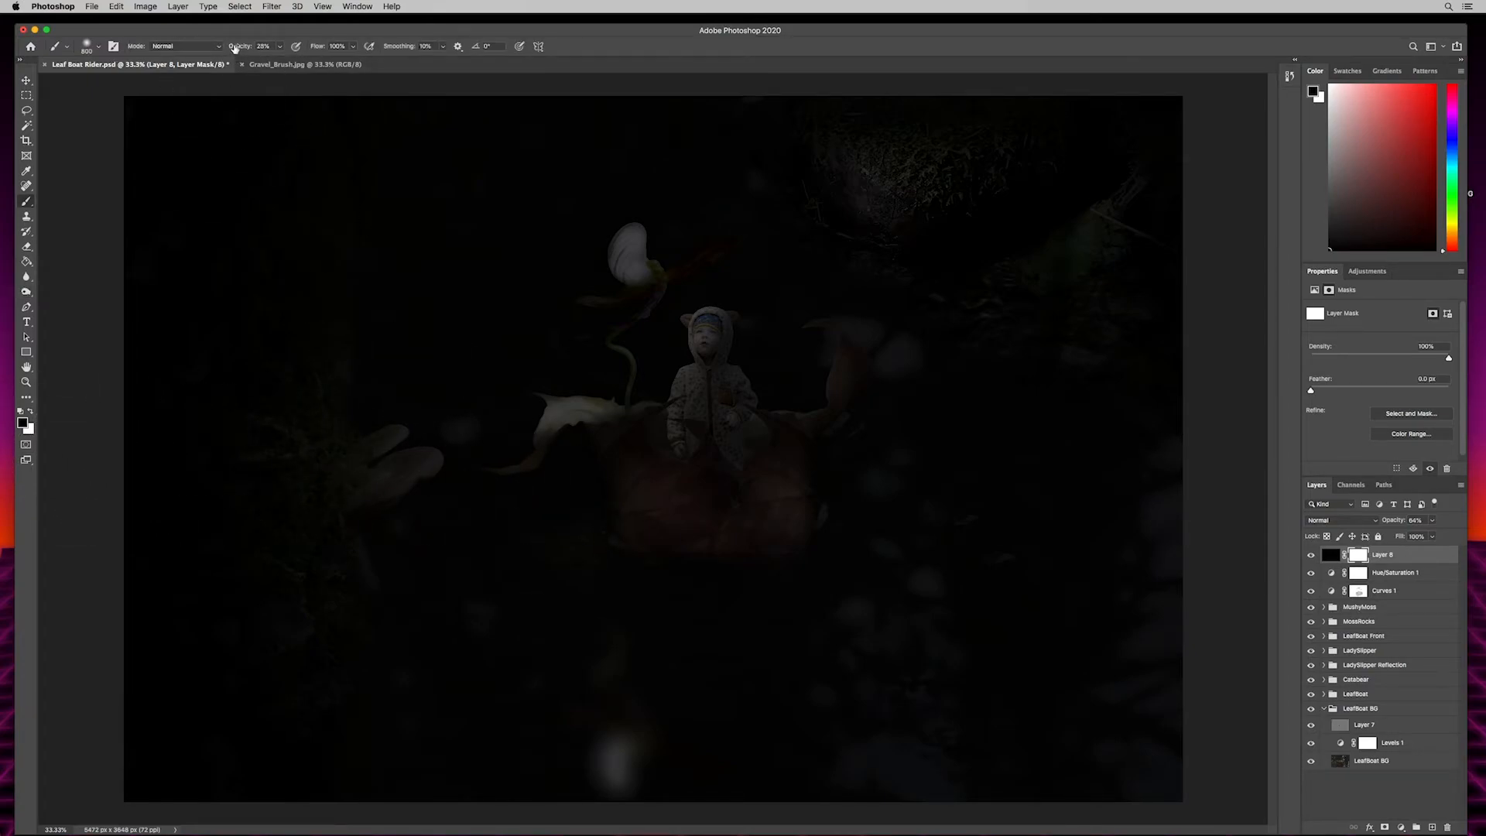
left_click_drag(234, 48, 247, 48)
key("bracketright")
key("bracketright")
key("bracketright")
key("bracketright")
key("bracketright")
key("bracketright")
key("bracketright")
key("bracketright")
key("bracketright")
mouse_move(707, 422)
left_mouse_down()
mouse_move(682, 347)
mouse_move(641, 398)
left_mouse_up()
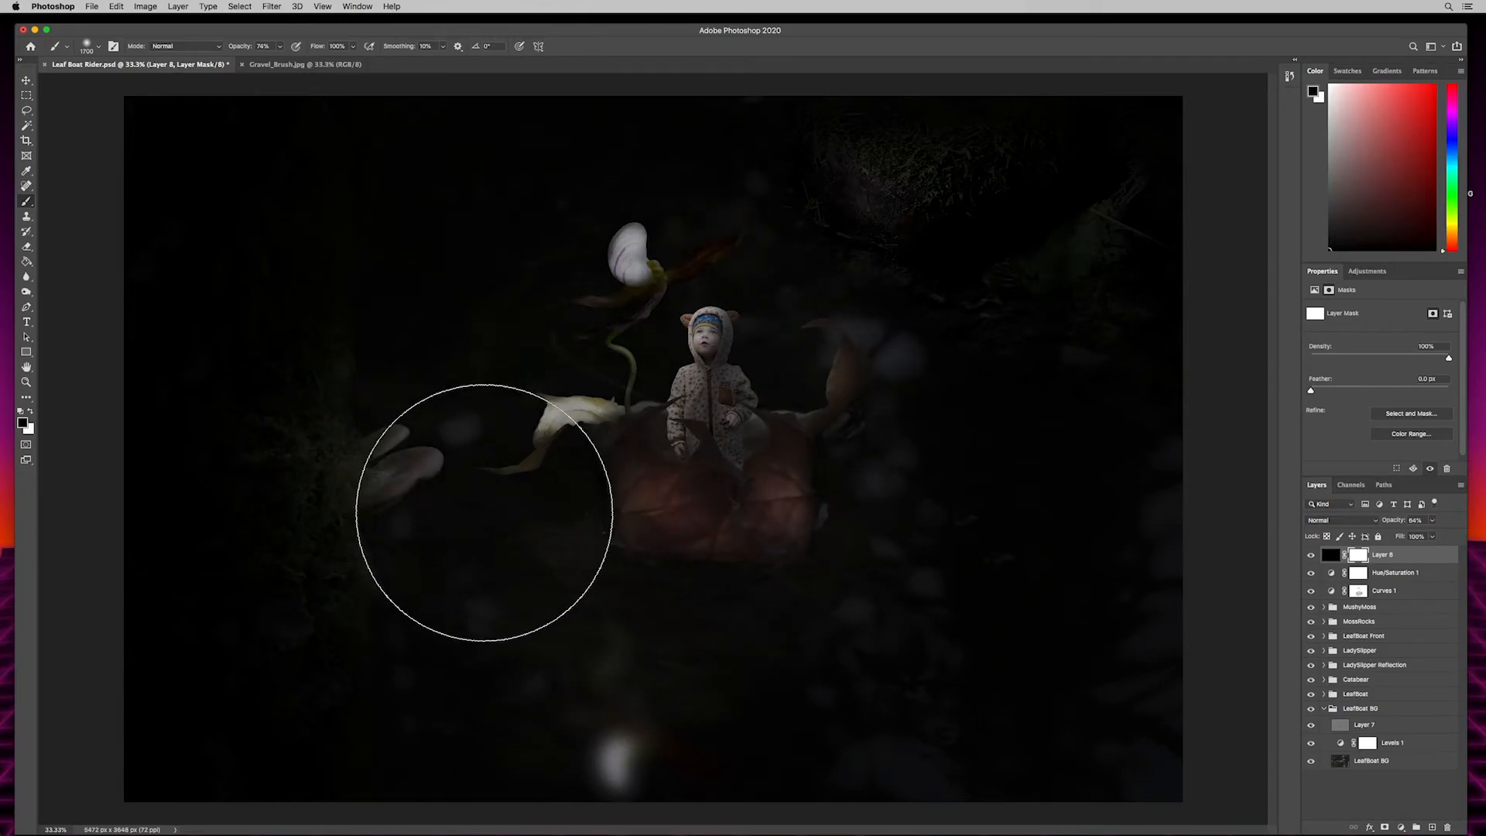
mouse_move(846, 332)
left_mouse_down()
mouse_move(919, 266)
mouse_move(996, 325)
left_mouse_up()
left_click(337, 540)
- Compare the image with and without Layer 8, extend the black mask painting over the water around the boat, and recheck the layer's opacity
left_click(1311, 556)
left_click(1310, 556)
left_click(1310, 557)
left_click(1310, 556)
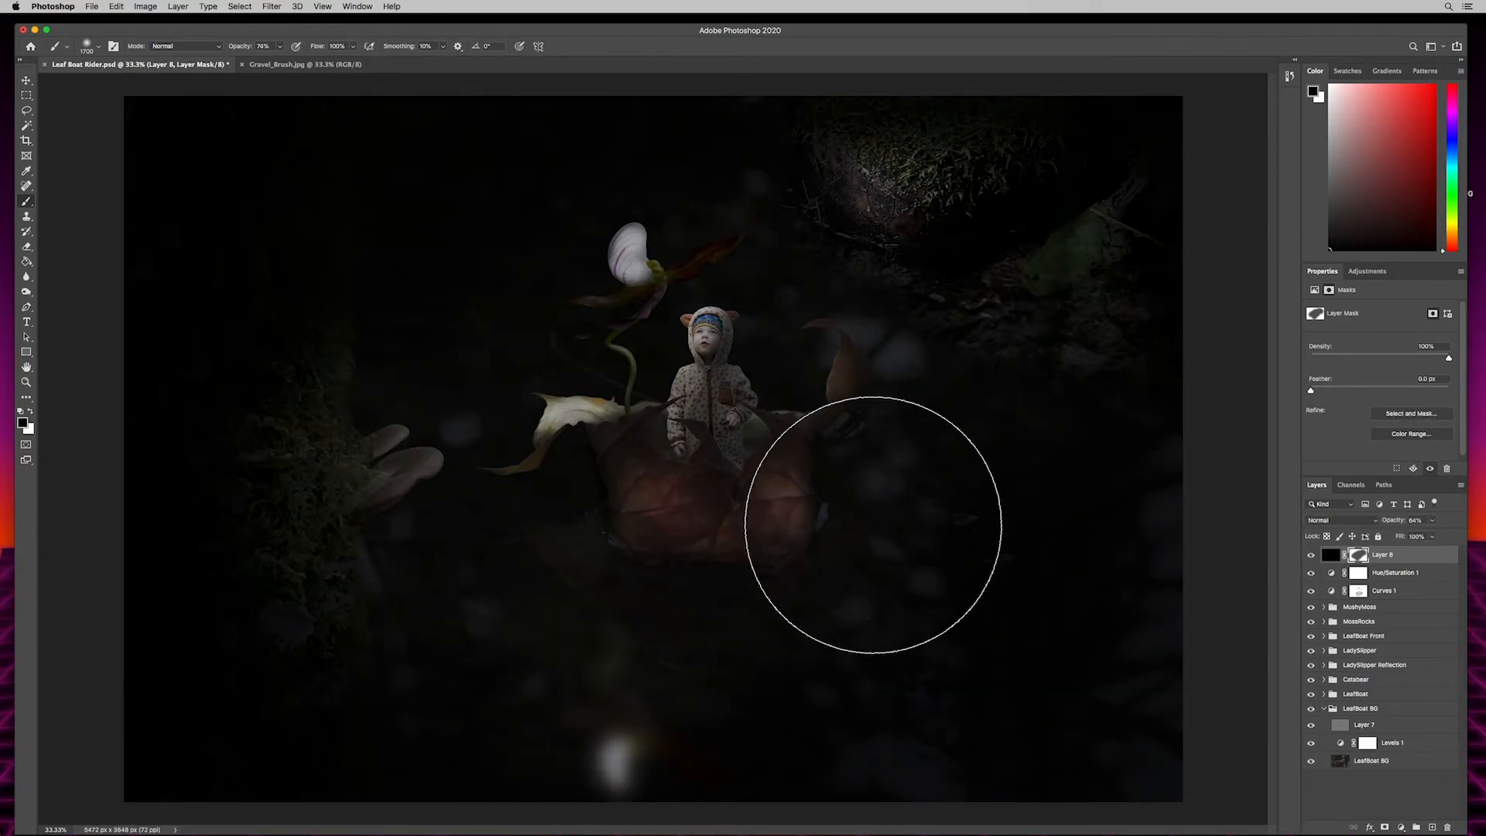
mouse_move(584, 577)
left_mouse_down()
mouse_move(696, 491)
mouse_move(591, 448)
mouse_move(410, 538)
left_mouse_up()
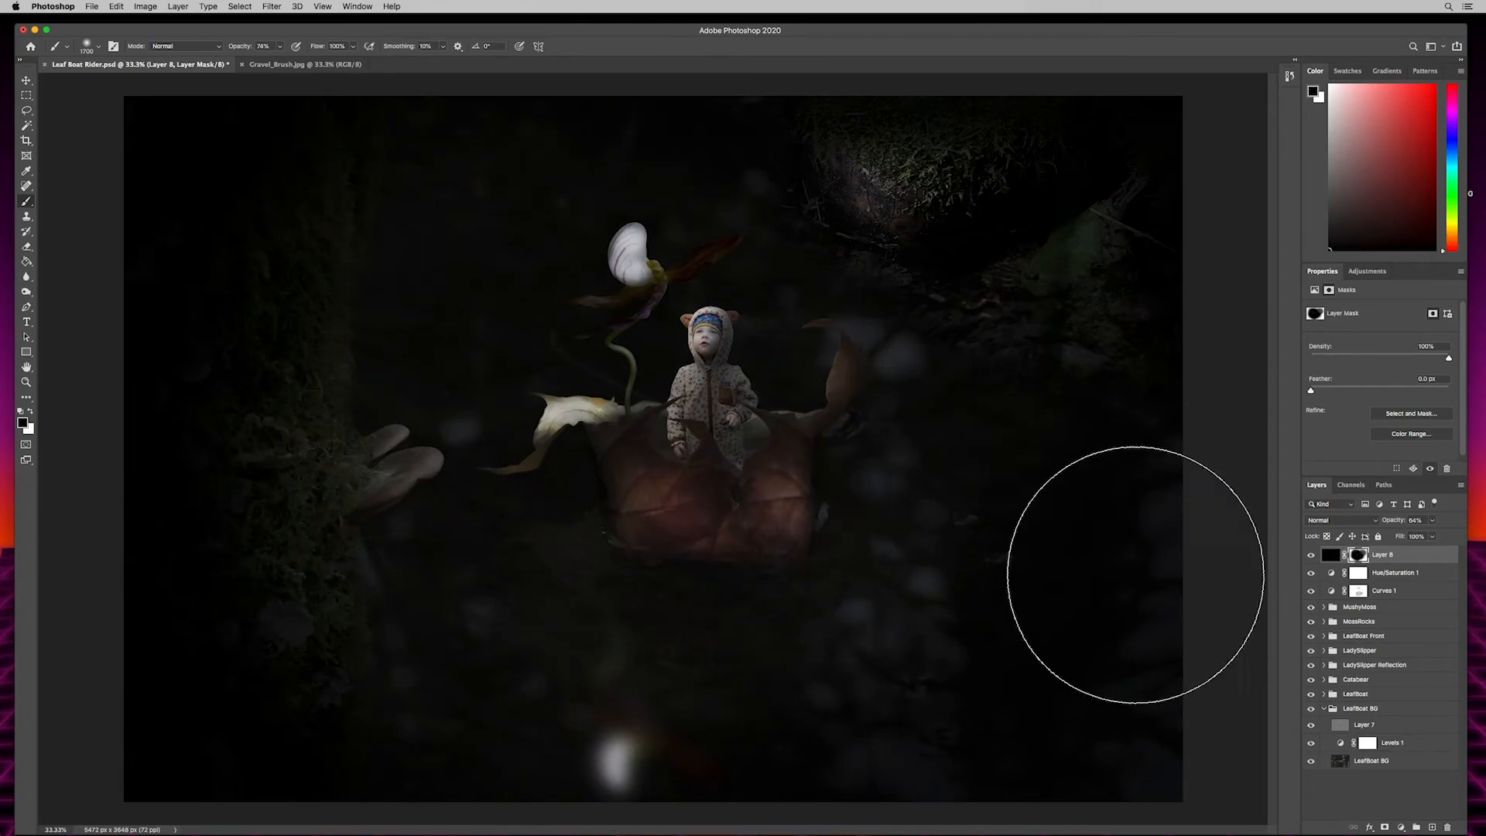
left_click_drag(1393, 522, 1428, 524)
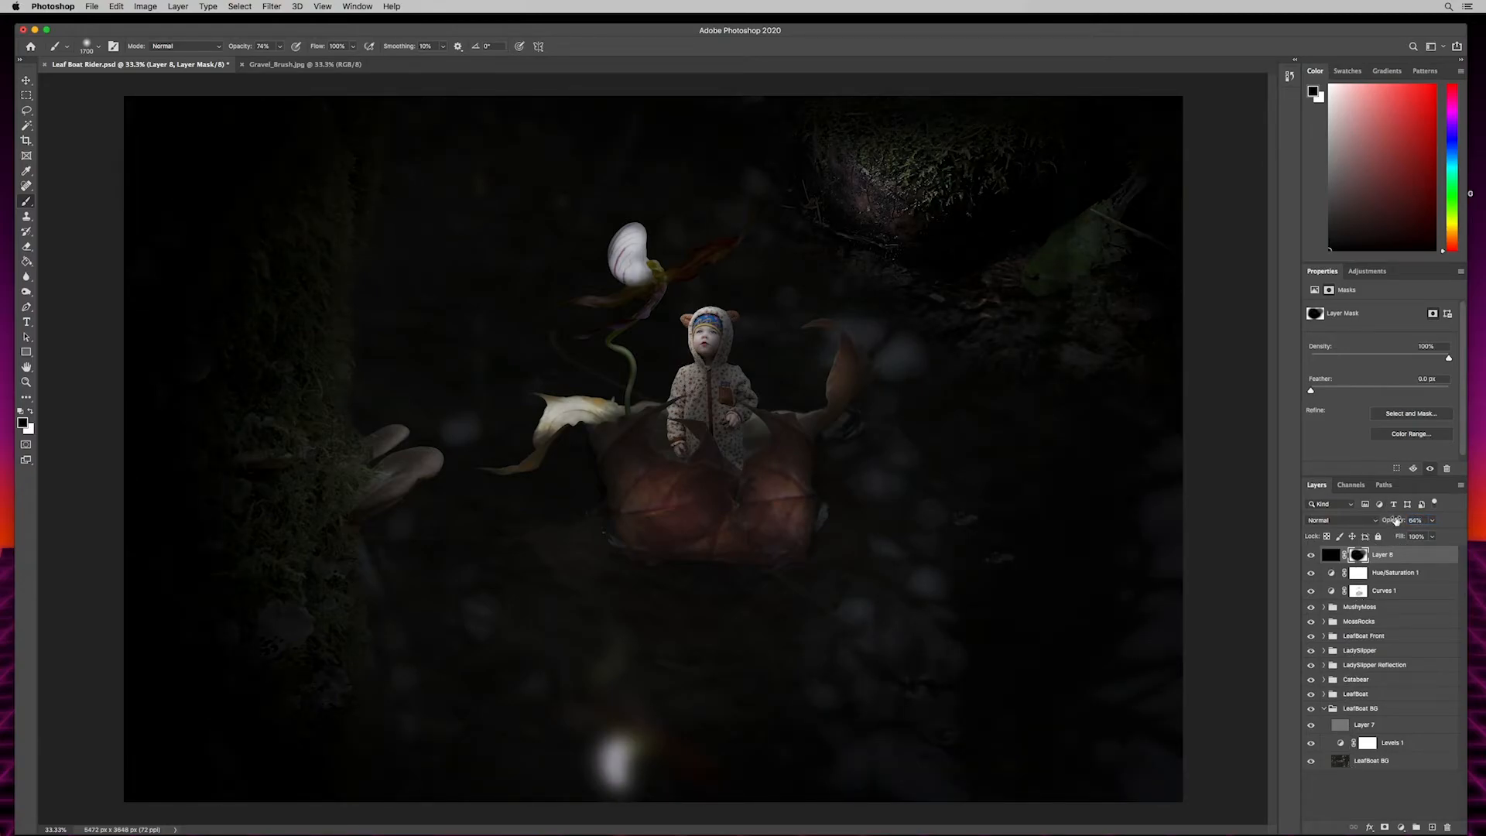
left_click_drag(1400, 523, 1400, 518)
- Inspect the Levels adjustment inside the Catabear group
left_click(1353, 687)
left_click(1324, 679)
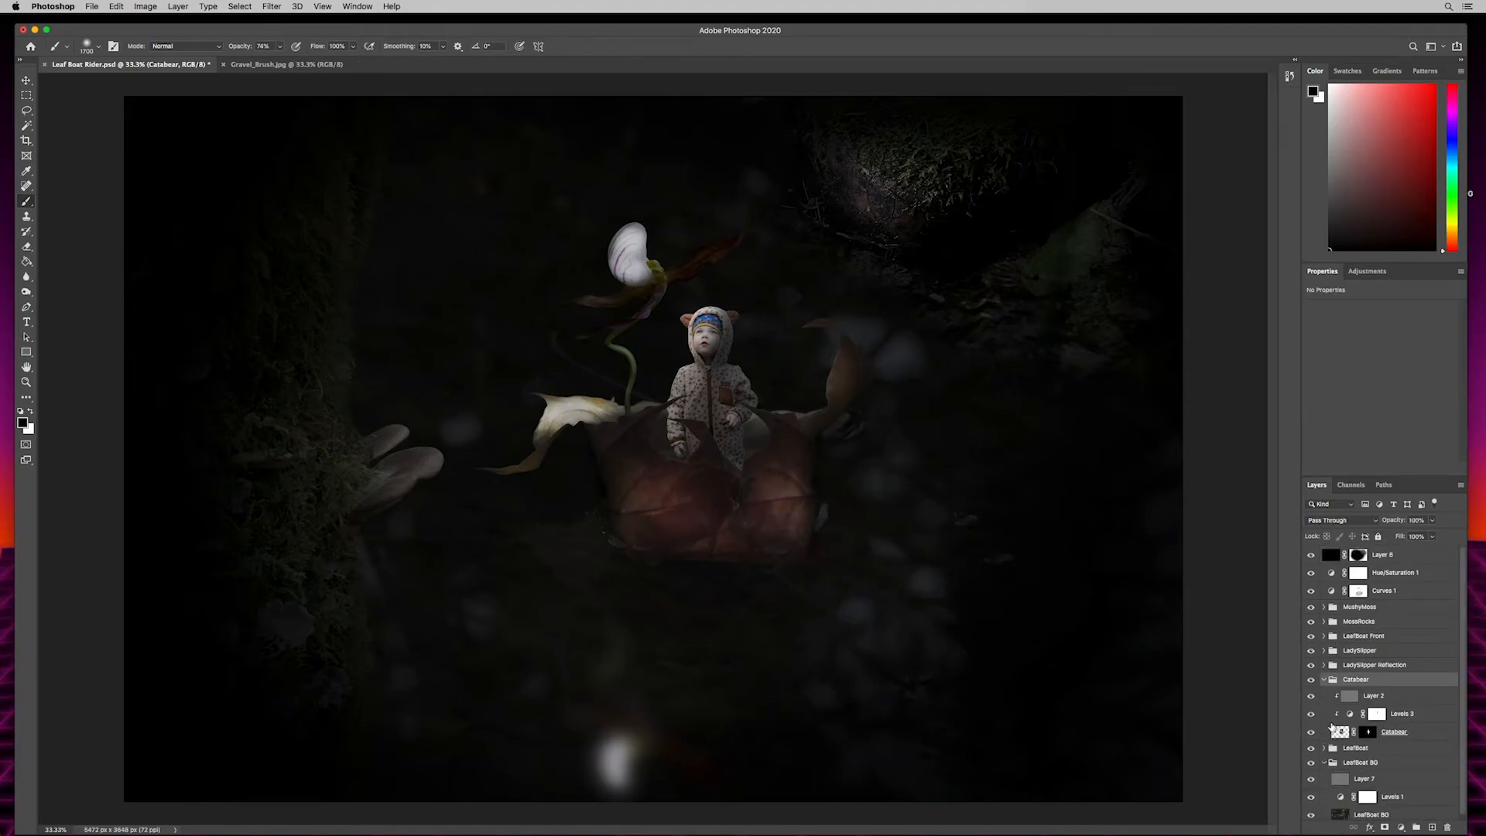
left_click(1404, 716)
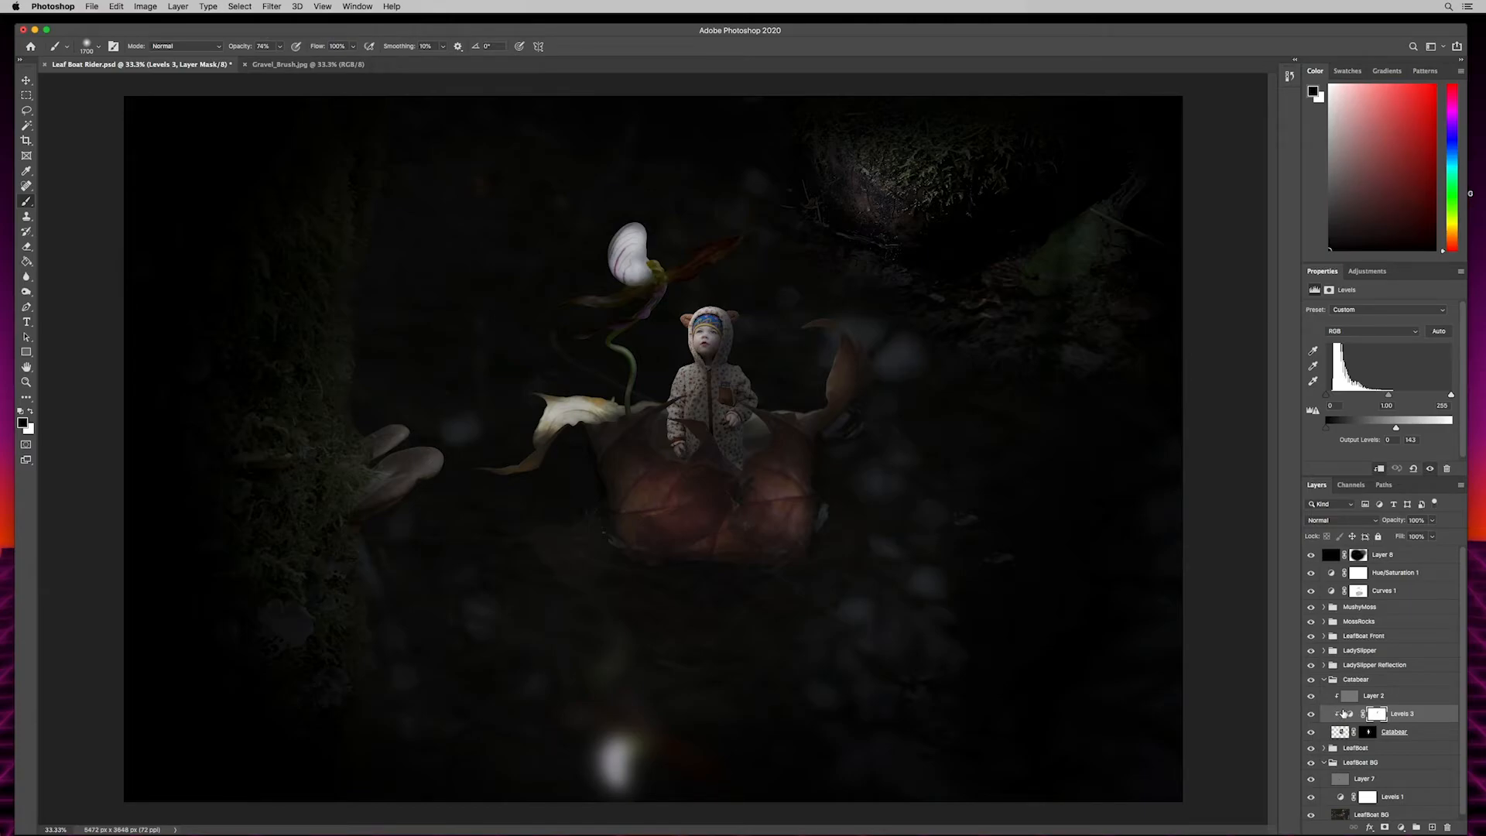
left_click(1323, 684)
left_click(1325, 679)
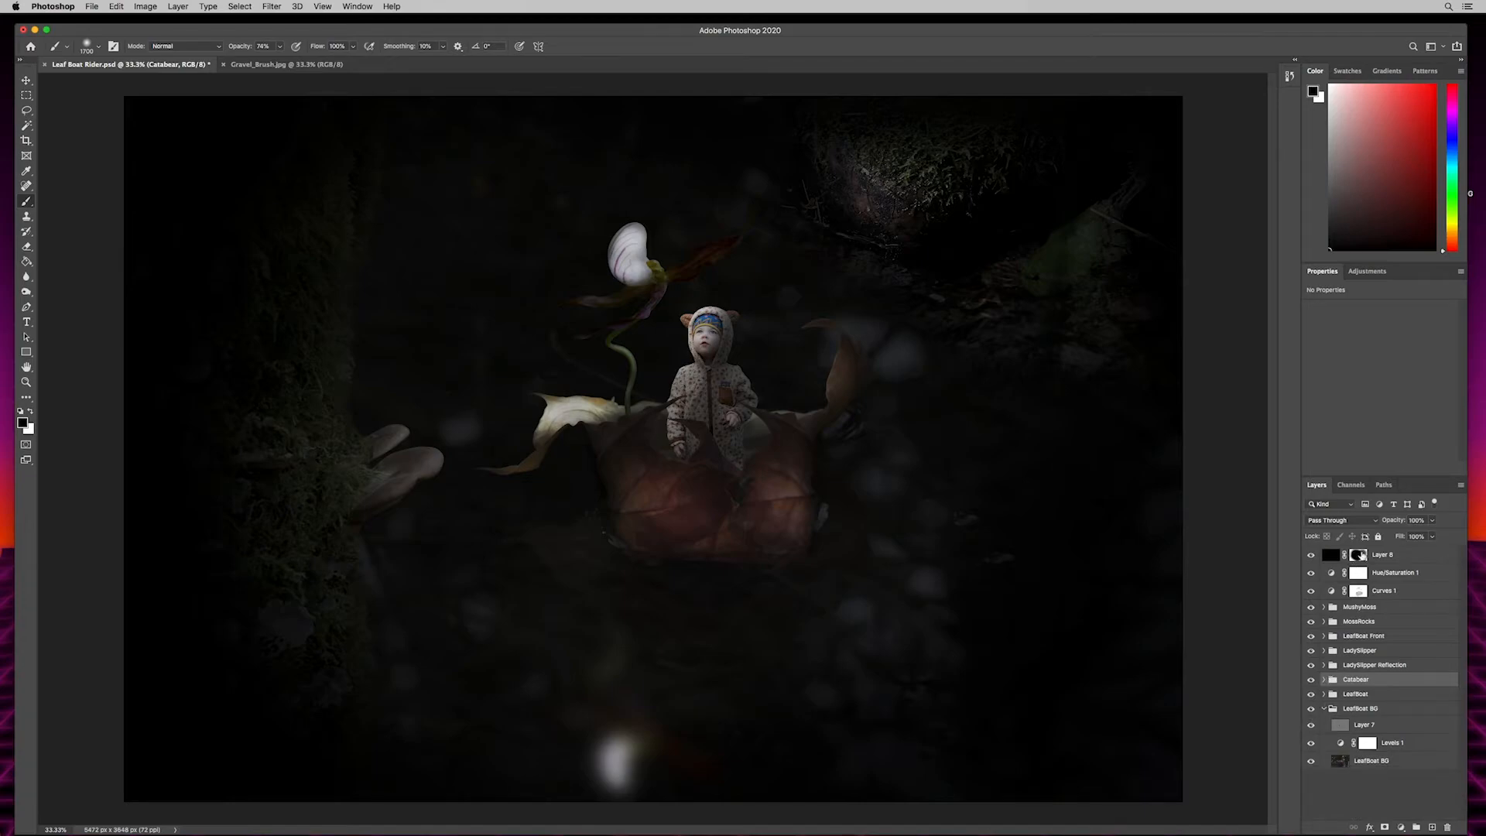
- Add a new layer above Layer 8 and reduce the brush size to 900 px
left_click(1393, 557)
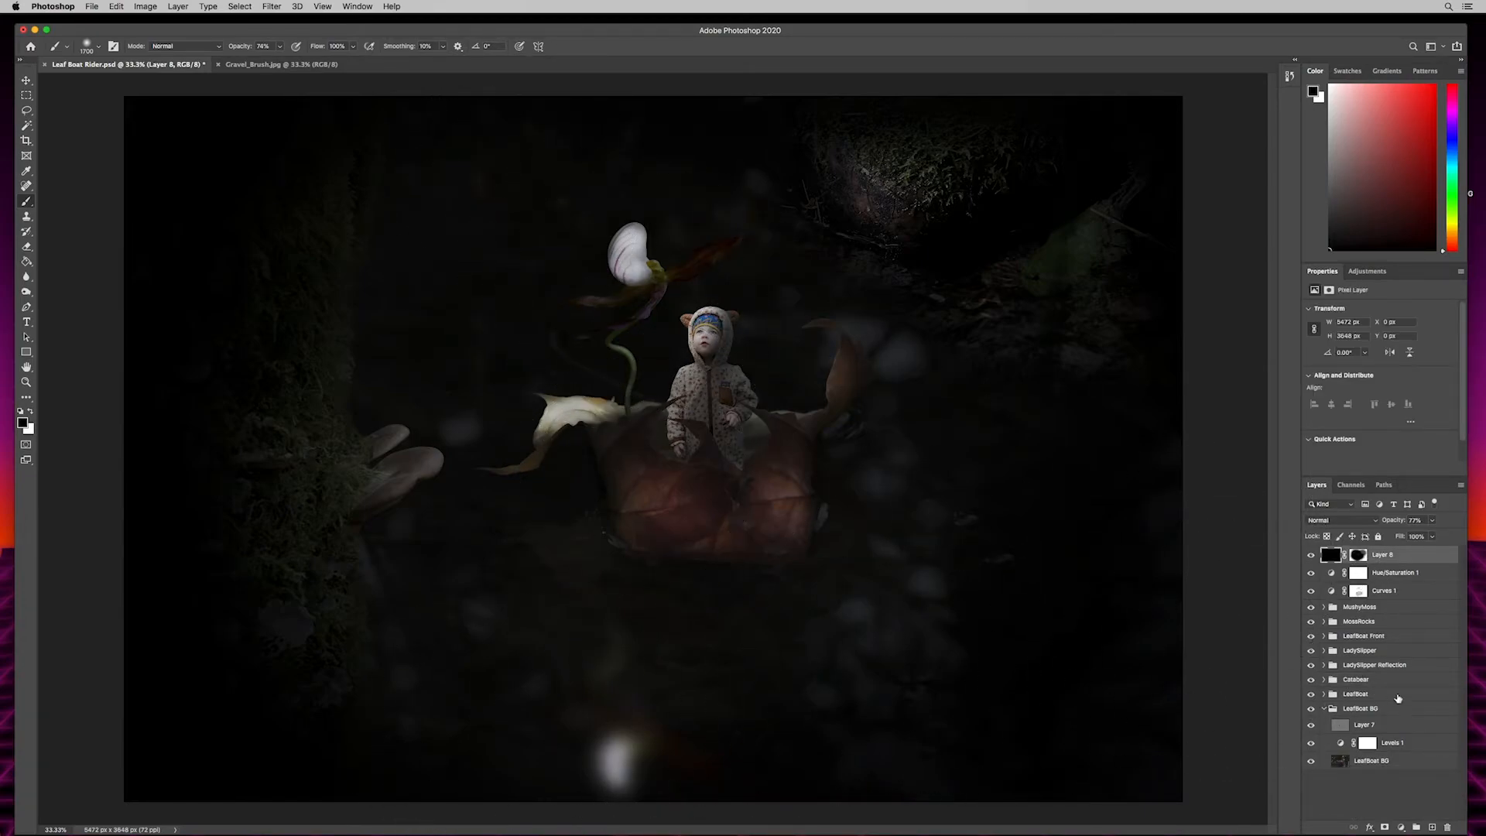
left_click(1433, 826)
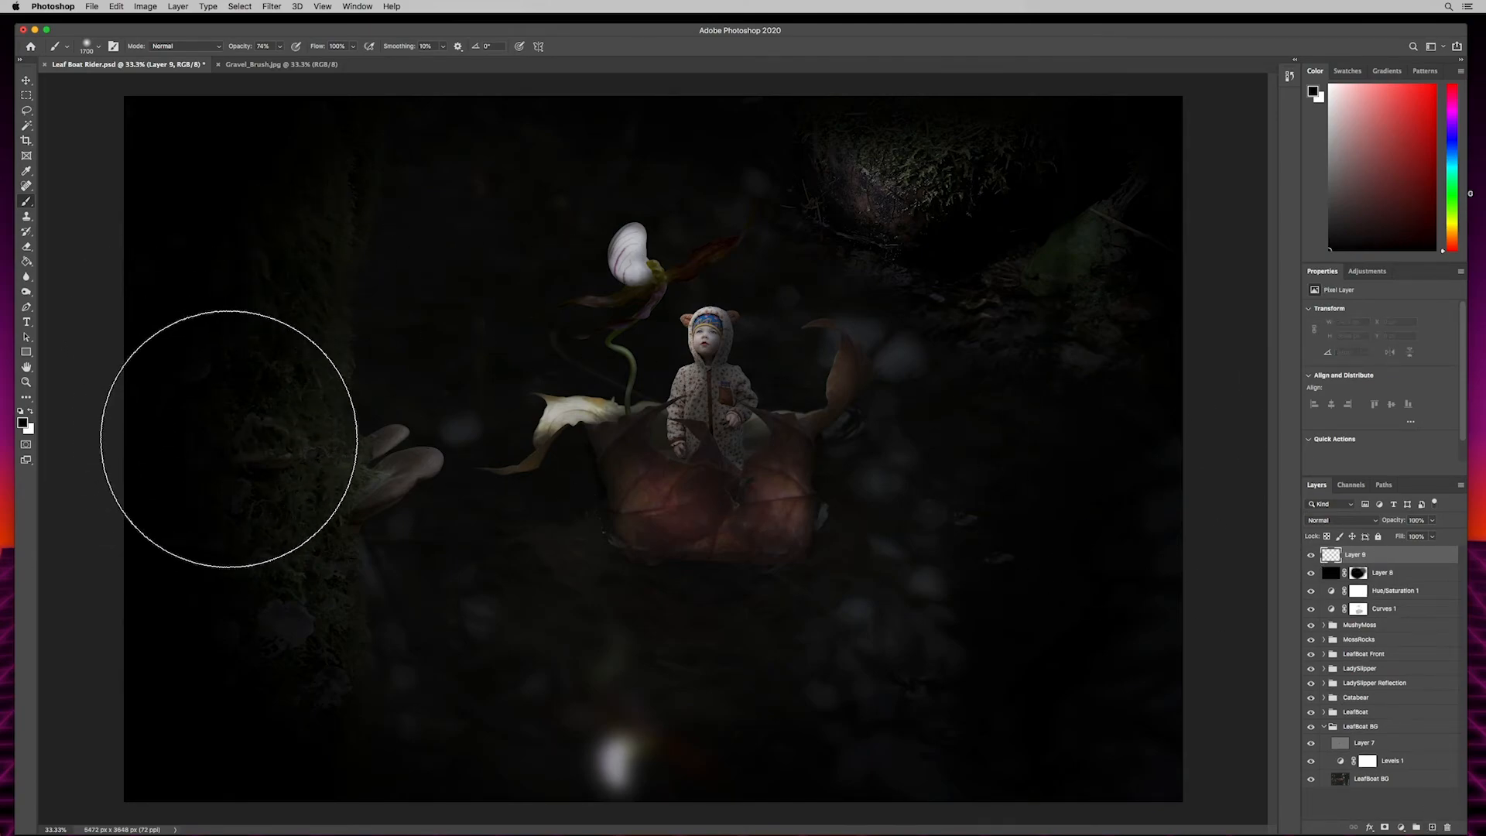
key("bracketleft")
key("bracketleft")
key("bracketleft")
key("bracketleft")
key("bracketleft")
key("bracketleft")
key("bracketleft")
key("bracketleft")
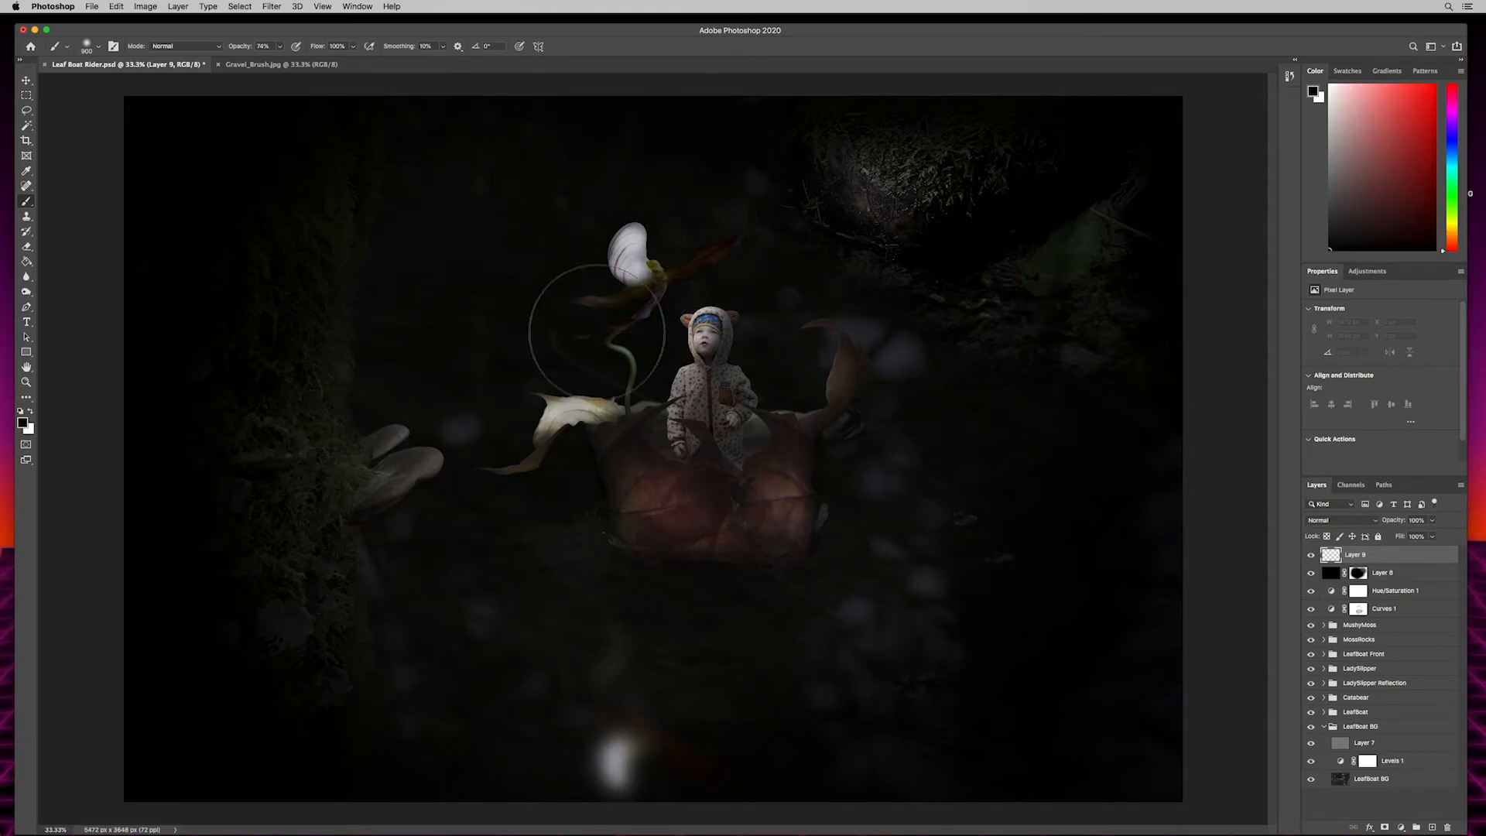
- Choose a bright, fully saturated orange as the foreground color and set the brush opacity to 100%
left_click(23, 423)
left_click_drag(752, 444, 754, 450)
left_click_drag(703, 380, 755, 312)
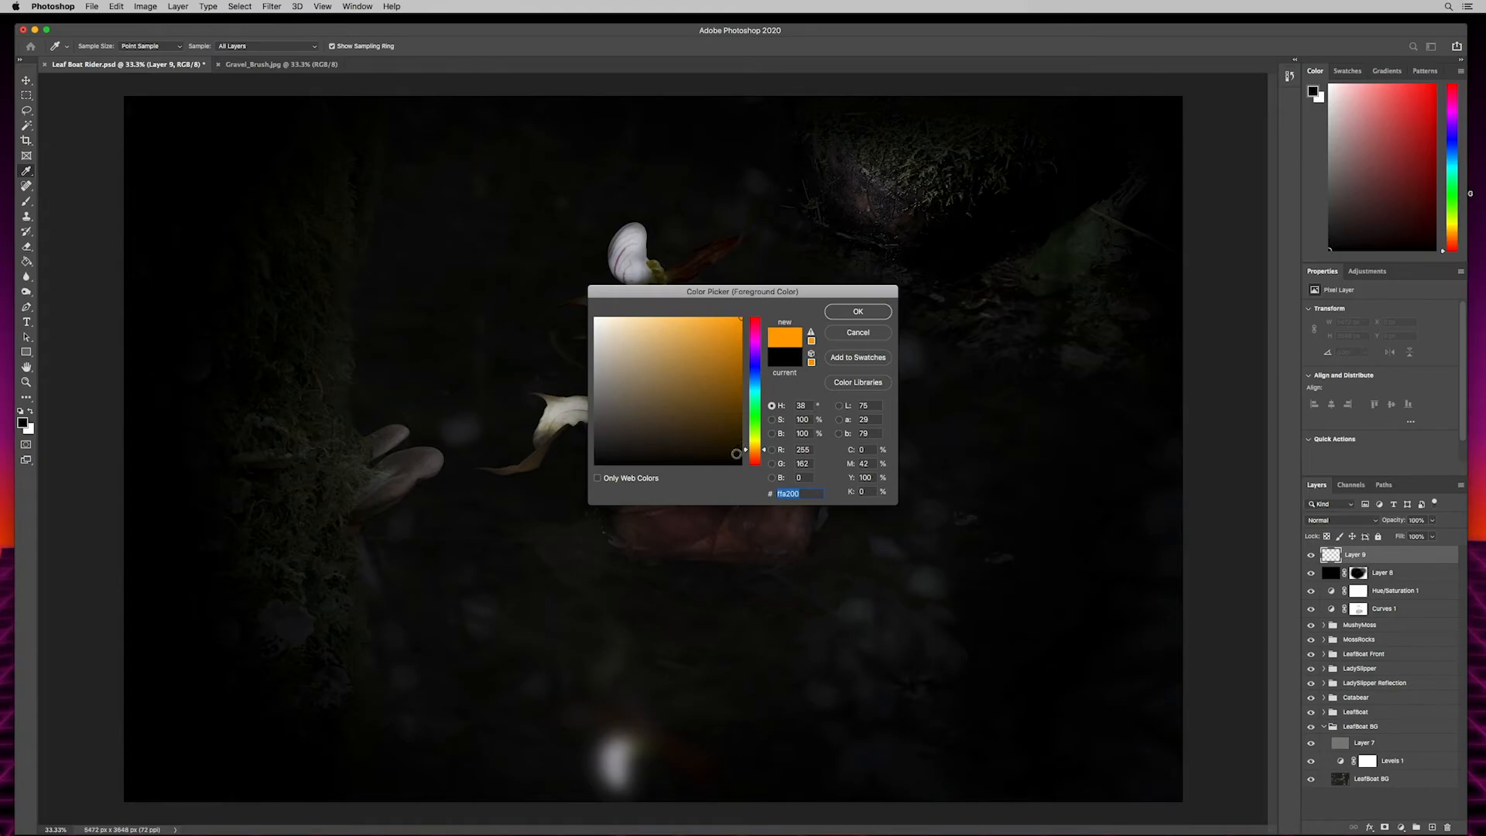
left_click_drag(756, 451, 757, 452)
left_click(861, 312)
key("b")
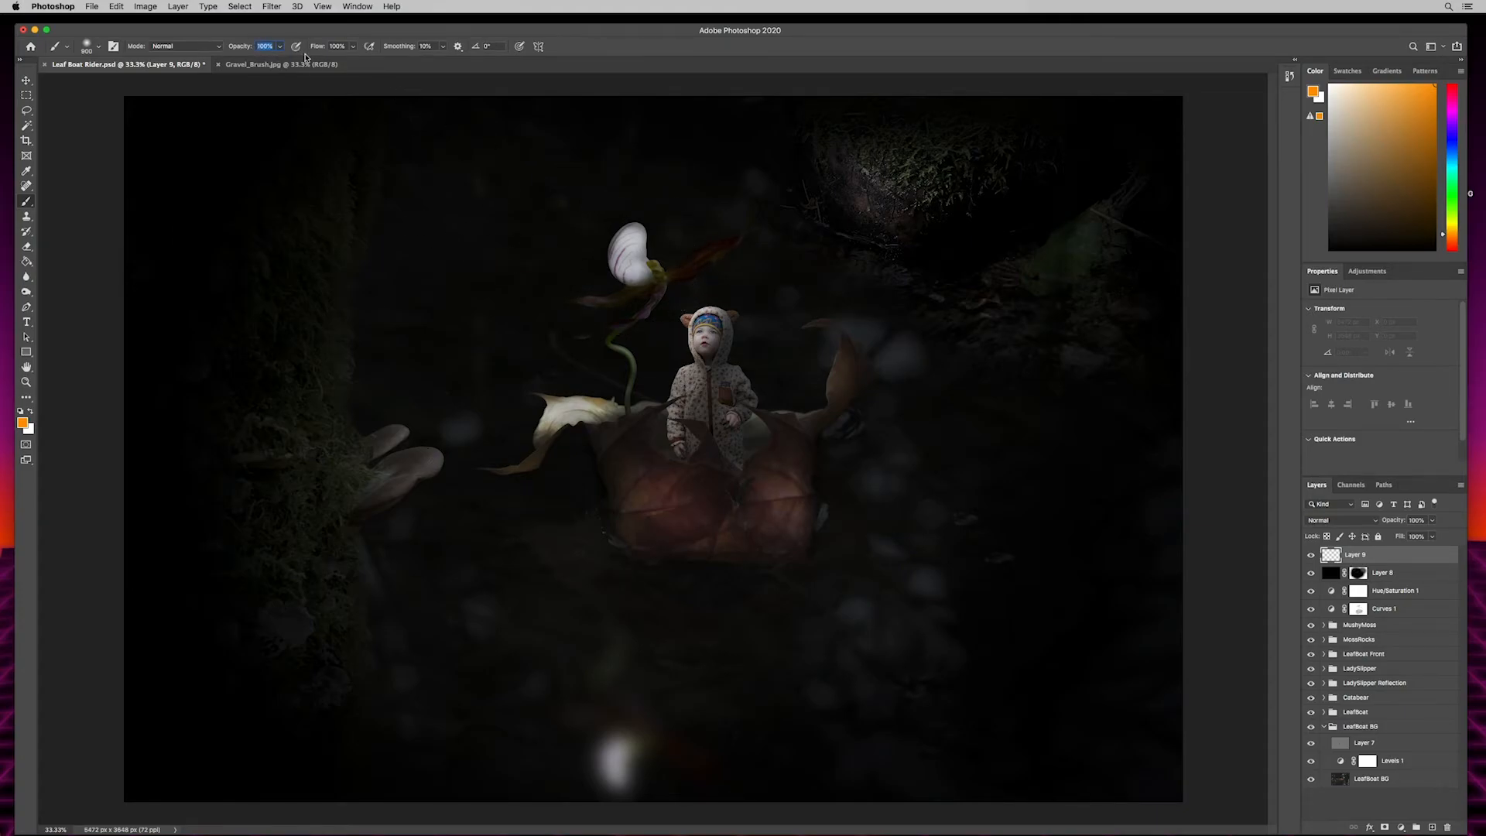
key("Return")
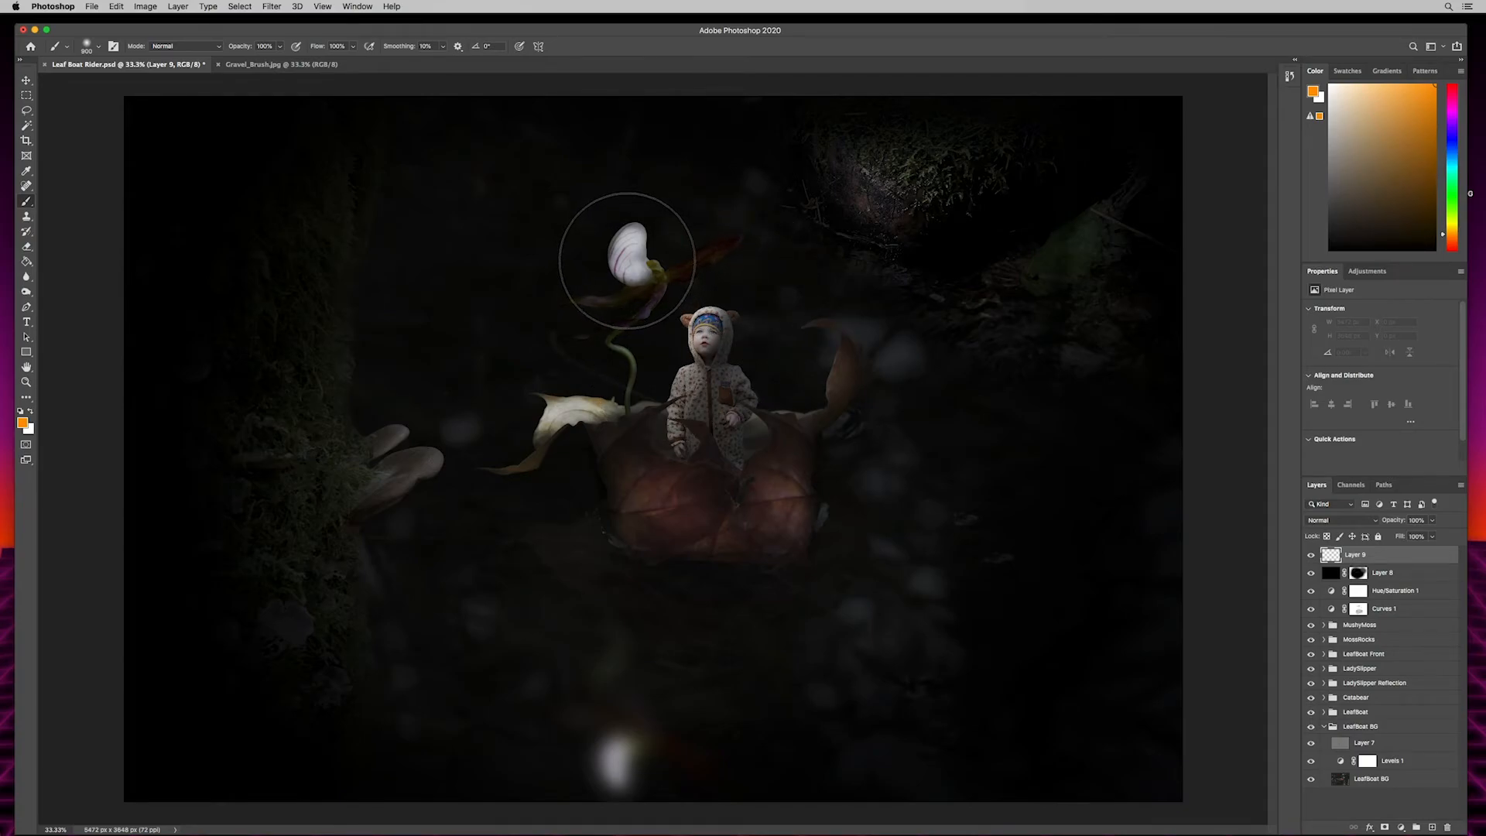
- Paint an orange glow over the white lantern flower, then set the layer to Lighten at about 28% opacity
left_click(619, 251)
left_click(624, 255)
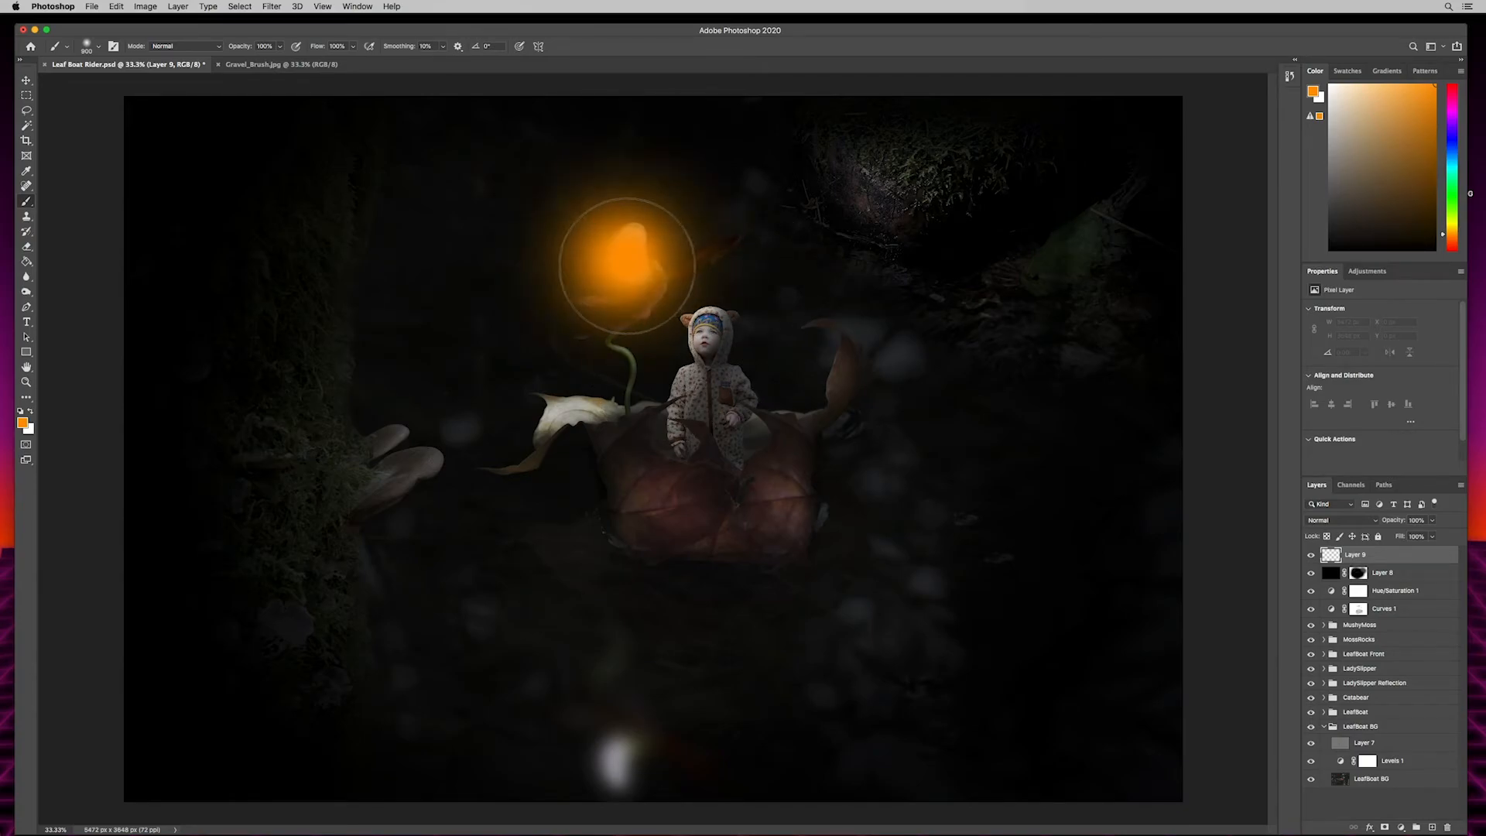
left_click(628, 266)
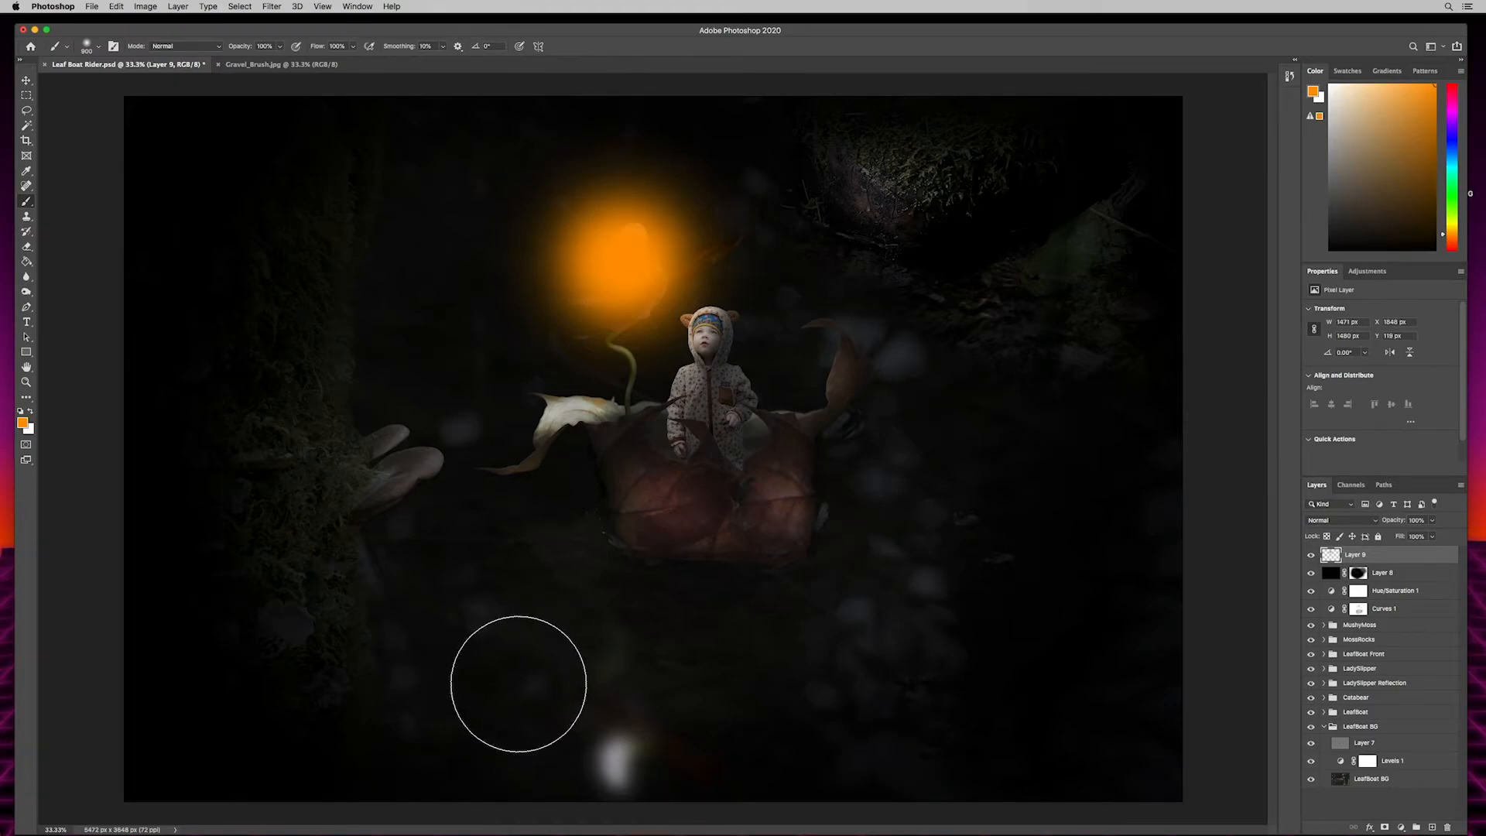
left_click(1321, 523)
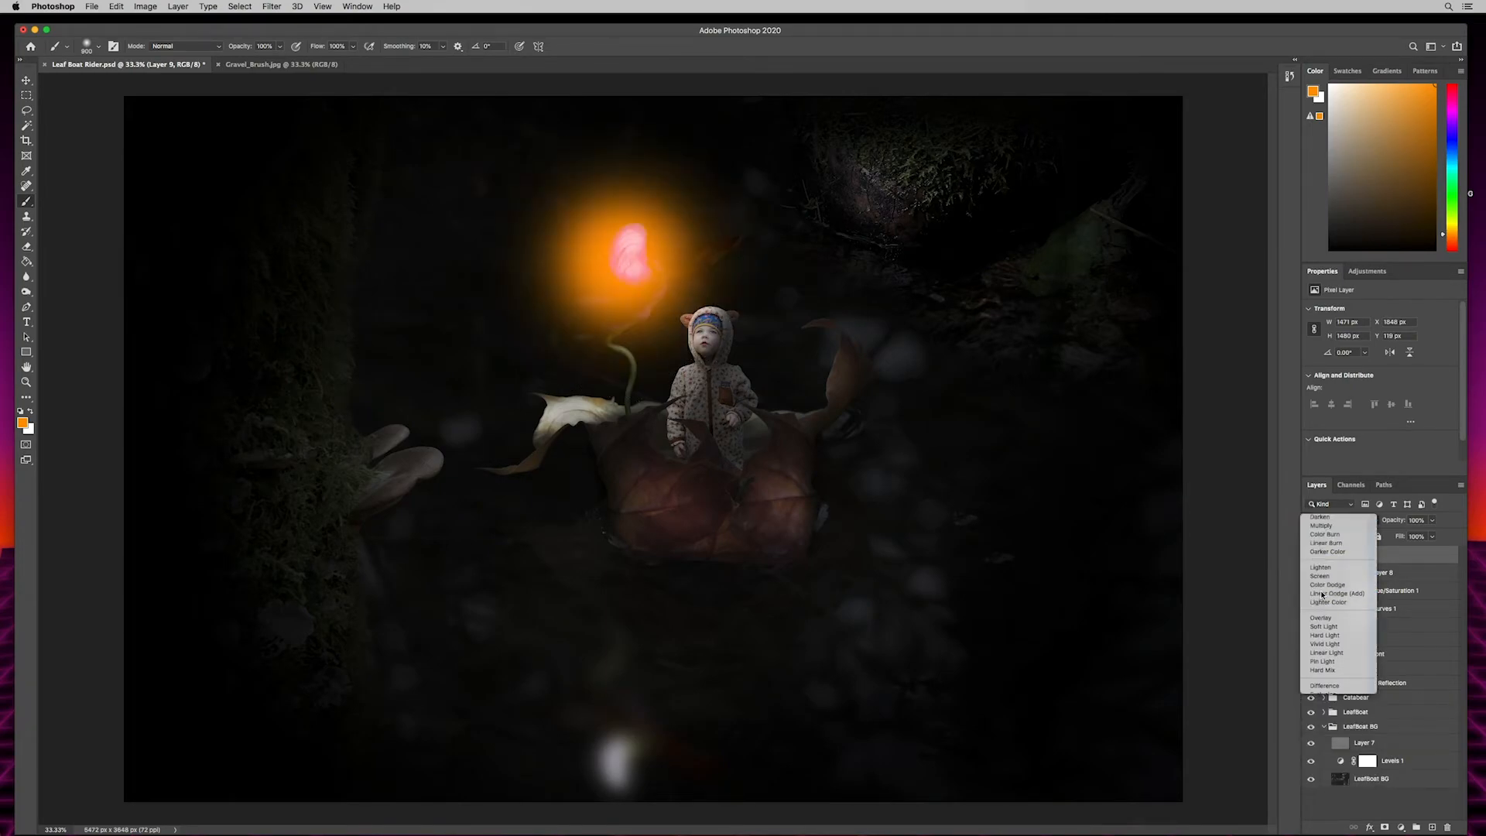
left_click(1321, 595)
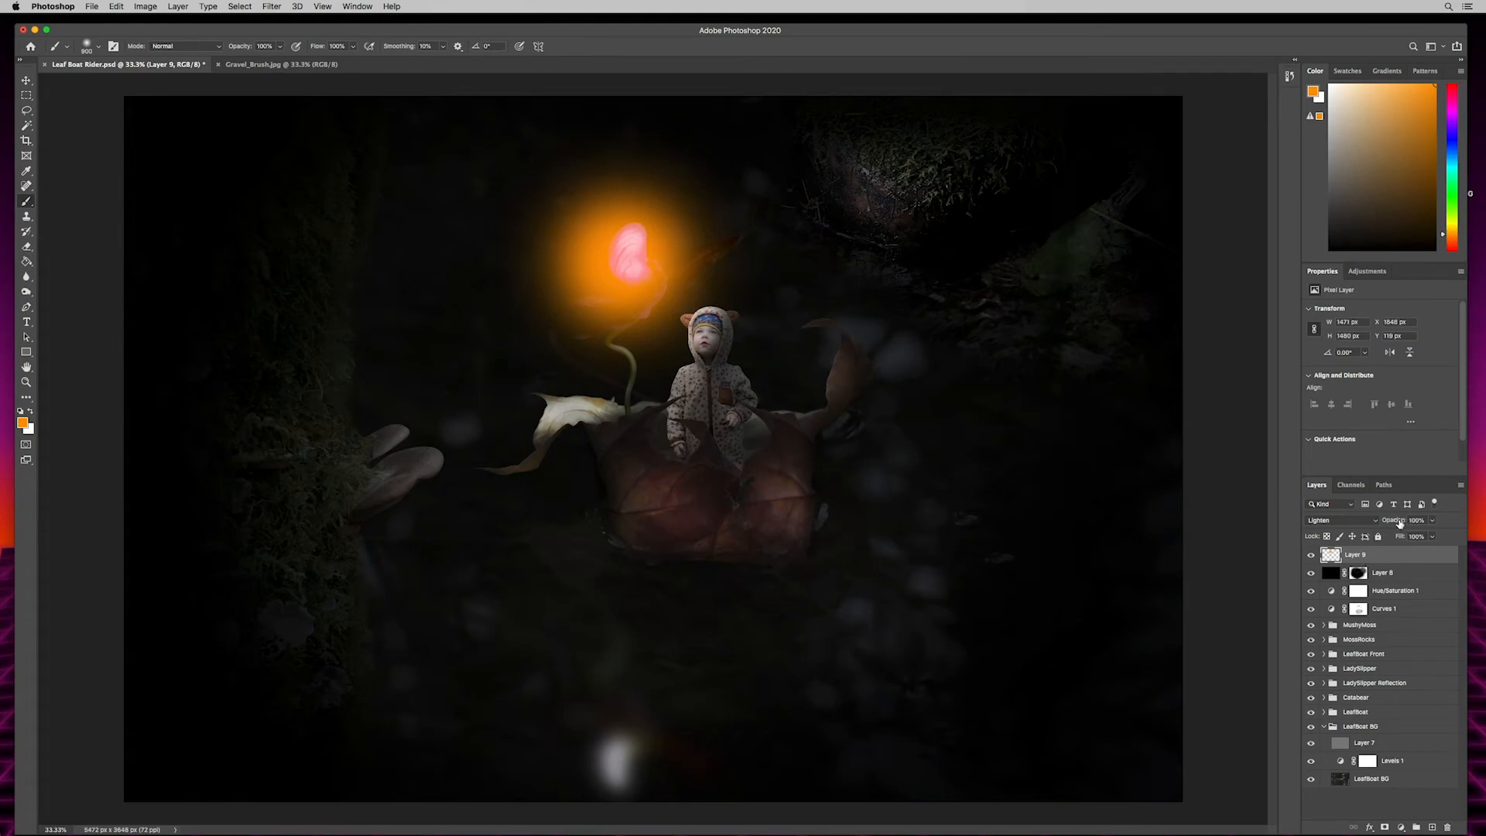
left_click_drag(1393, 524, 1373, 520)
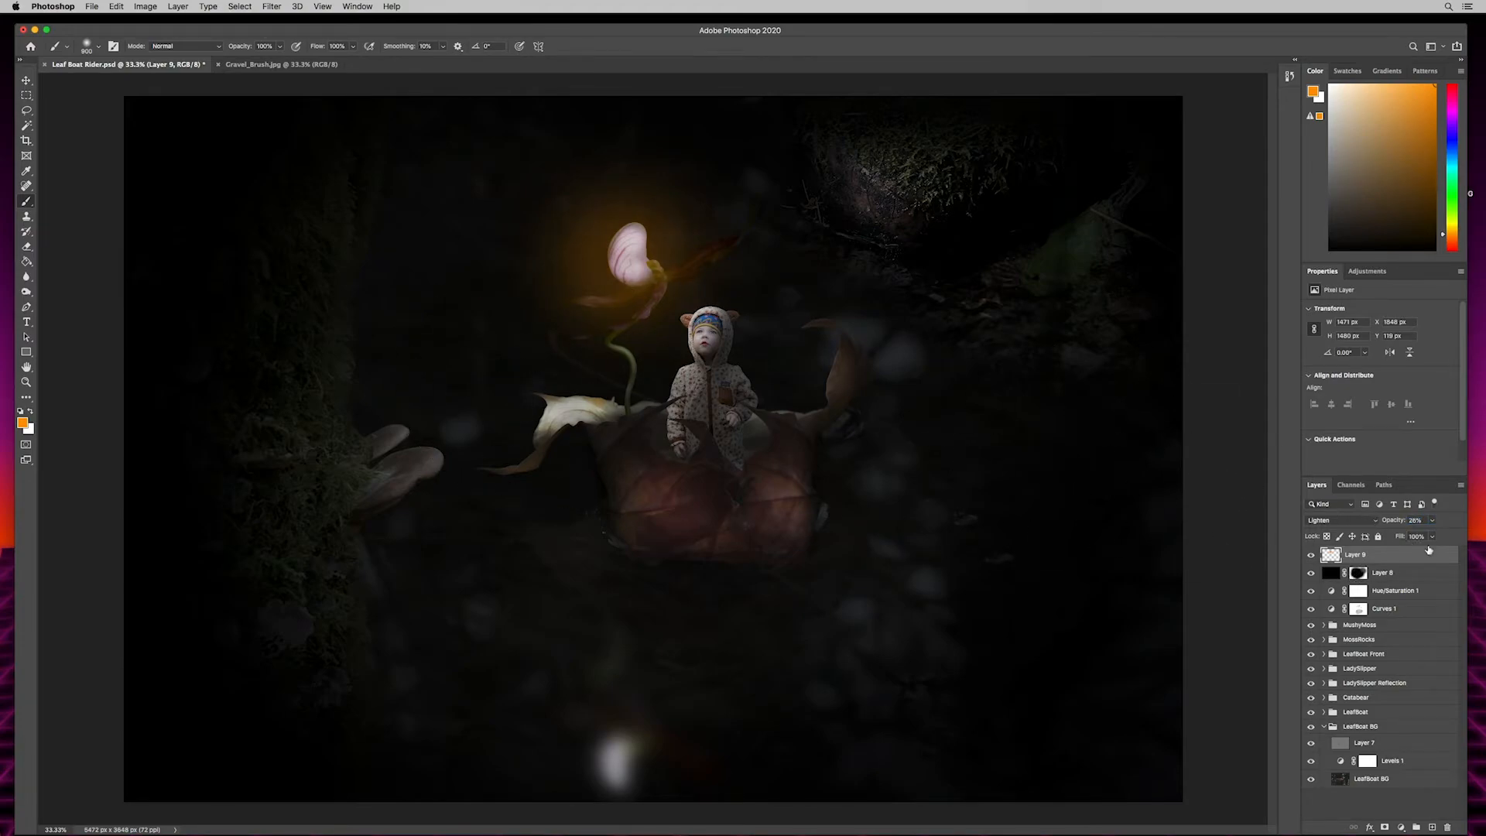
- Nudge the orange glow into place around the flower and extend it with the brush at about 52% opacity
left_click(26, 80)
left_click_drag(587, 269, 607, 237)
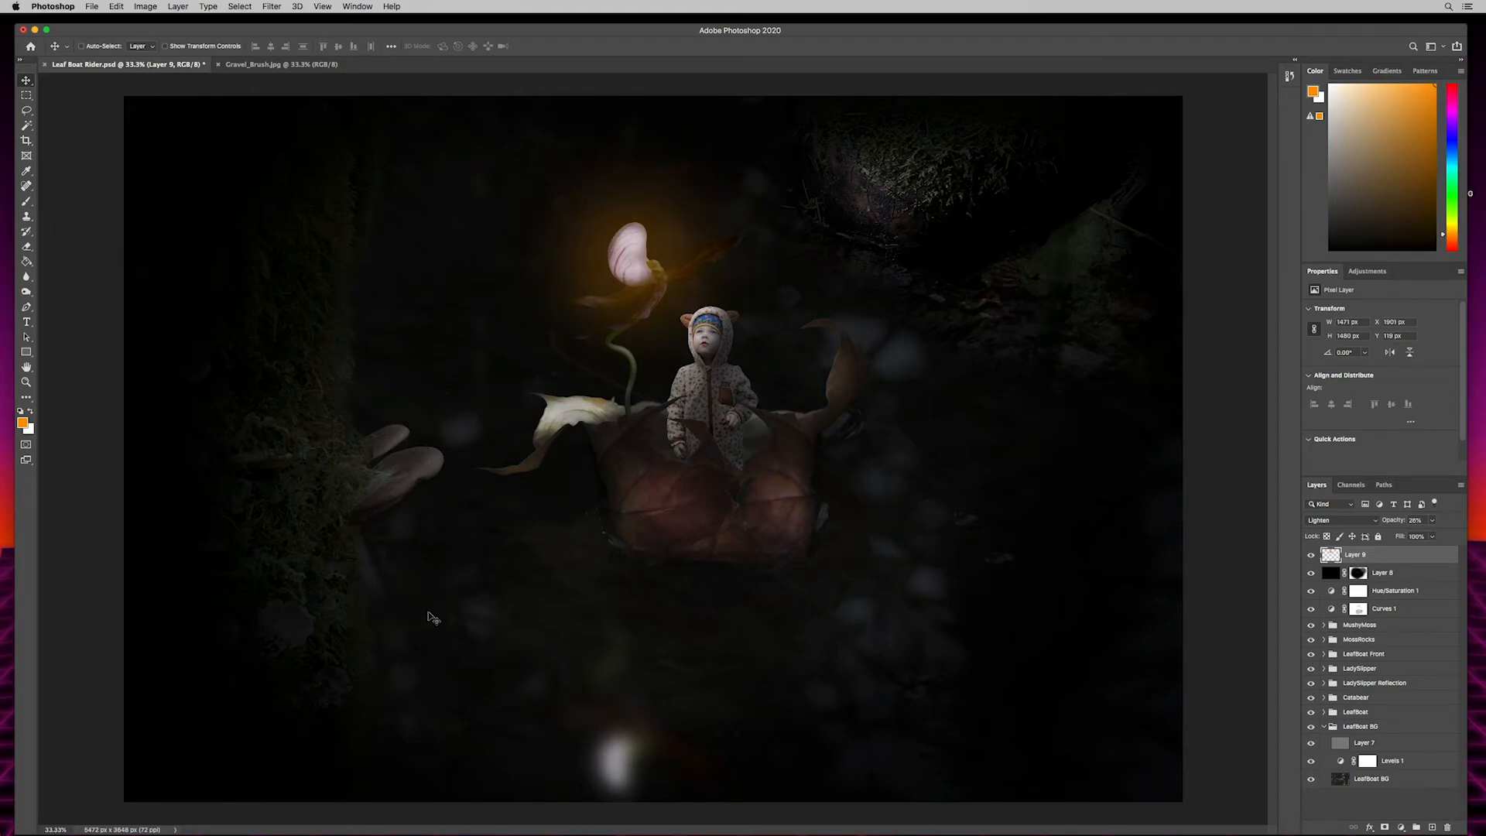
key("b")
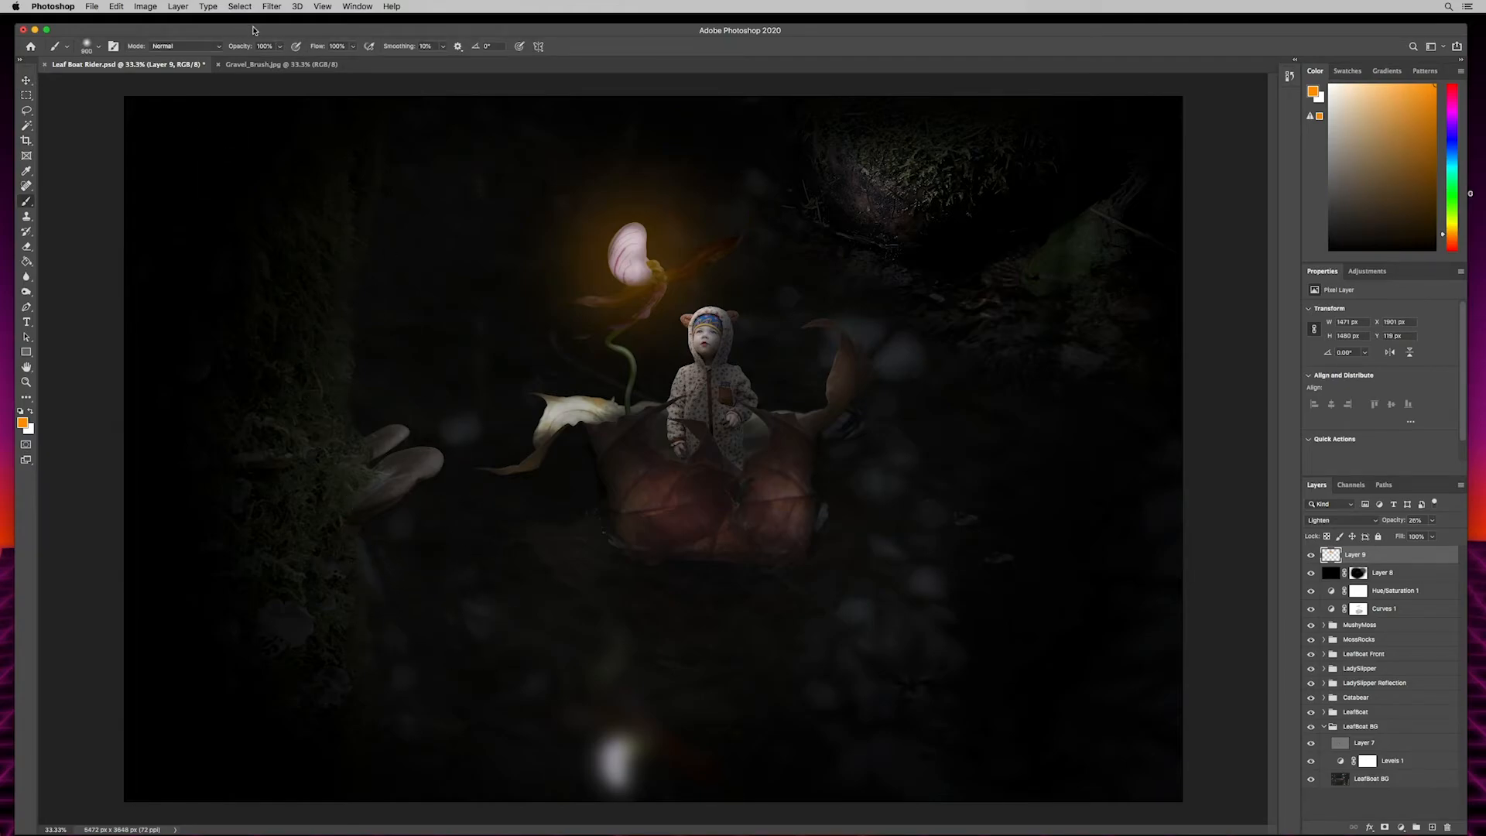
left_click(237, 48)
left_click_drag(220, 55, 215, 56)
left_click_drag(625, 259, 607, 252)
- Rename the orange glow layer as LanternGlow
type("LanternGlow")
key("Return")
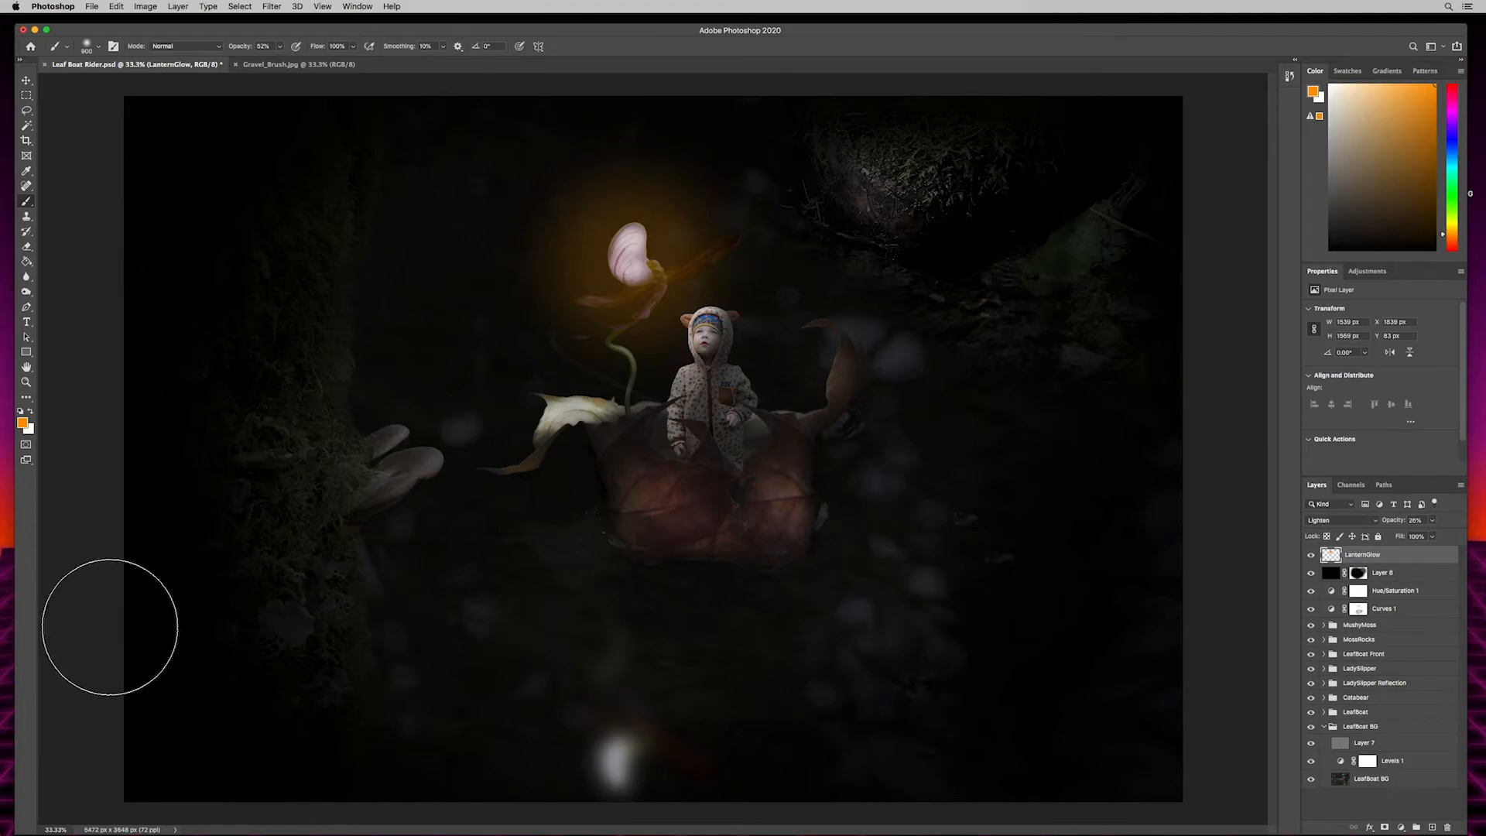
- Duplicate the LanternGlow layer, move the copy over the flower's reflection in the water and lower its opacity to about 13%
key("super+j")
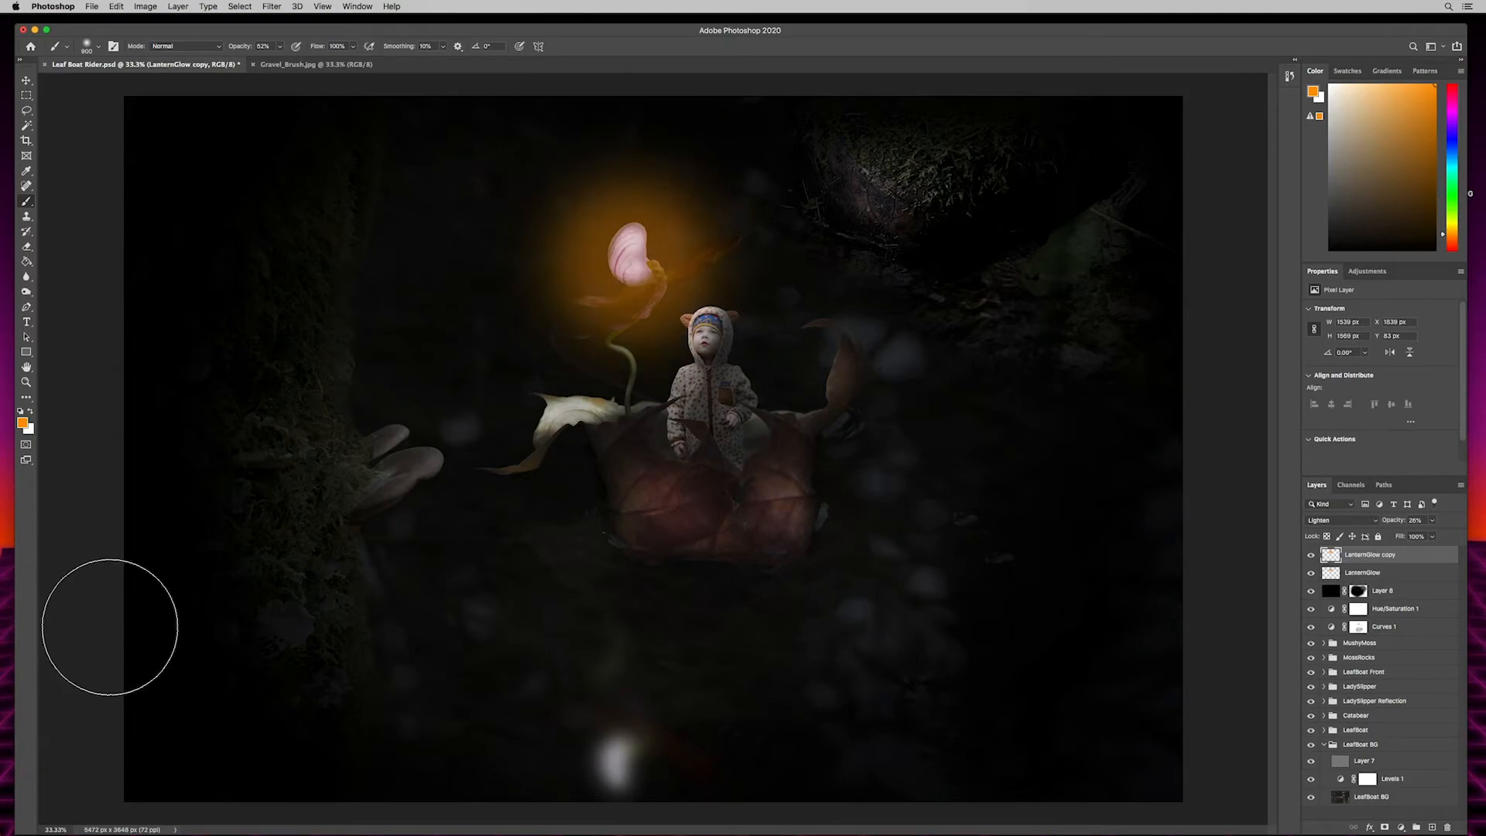
key("v")
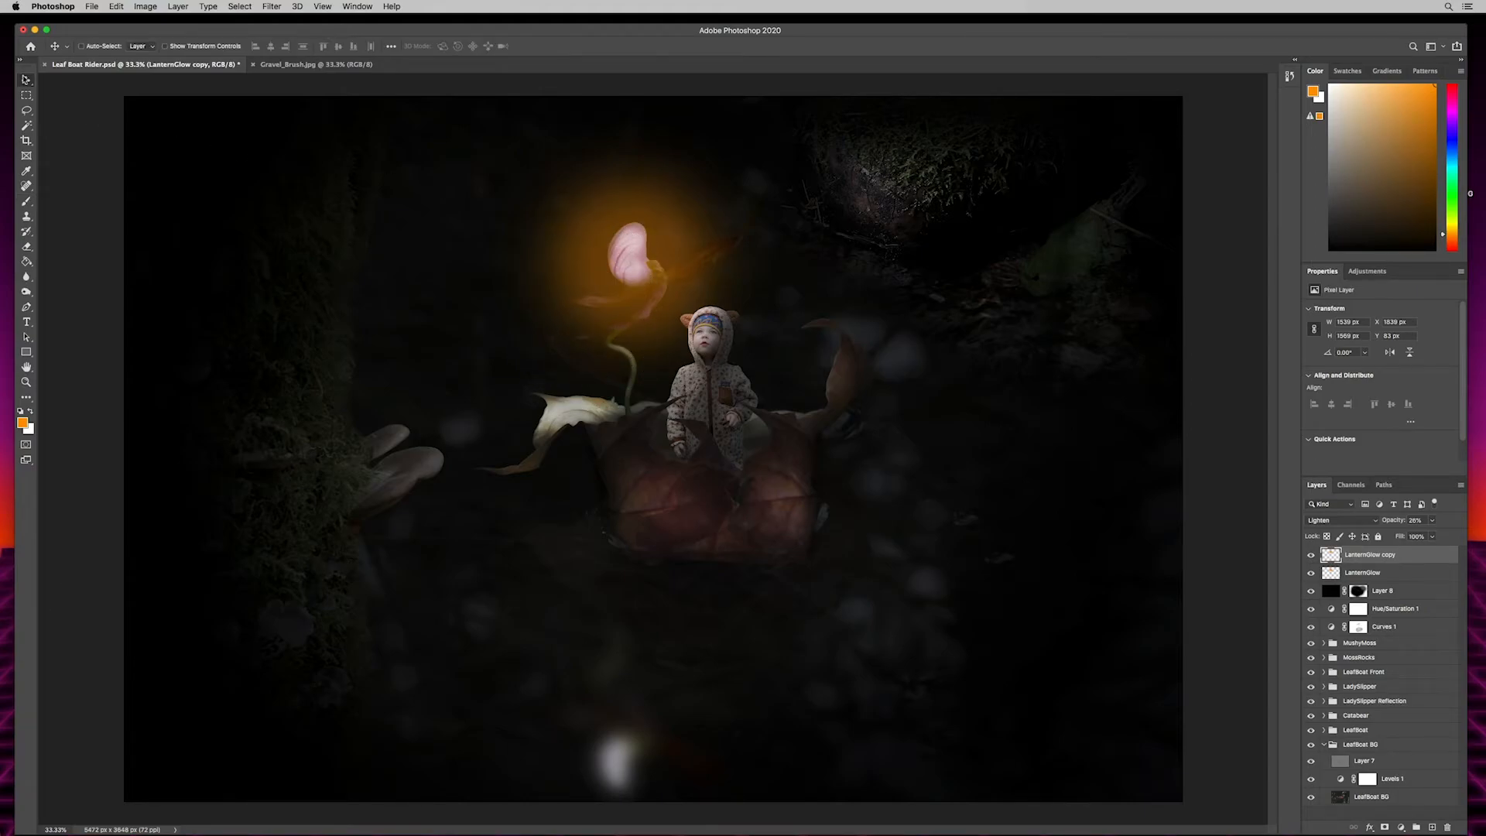
left_click_drag(513, 279, 597, 727)
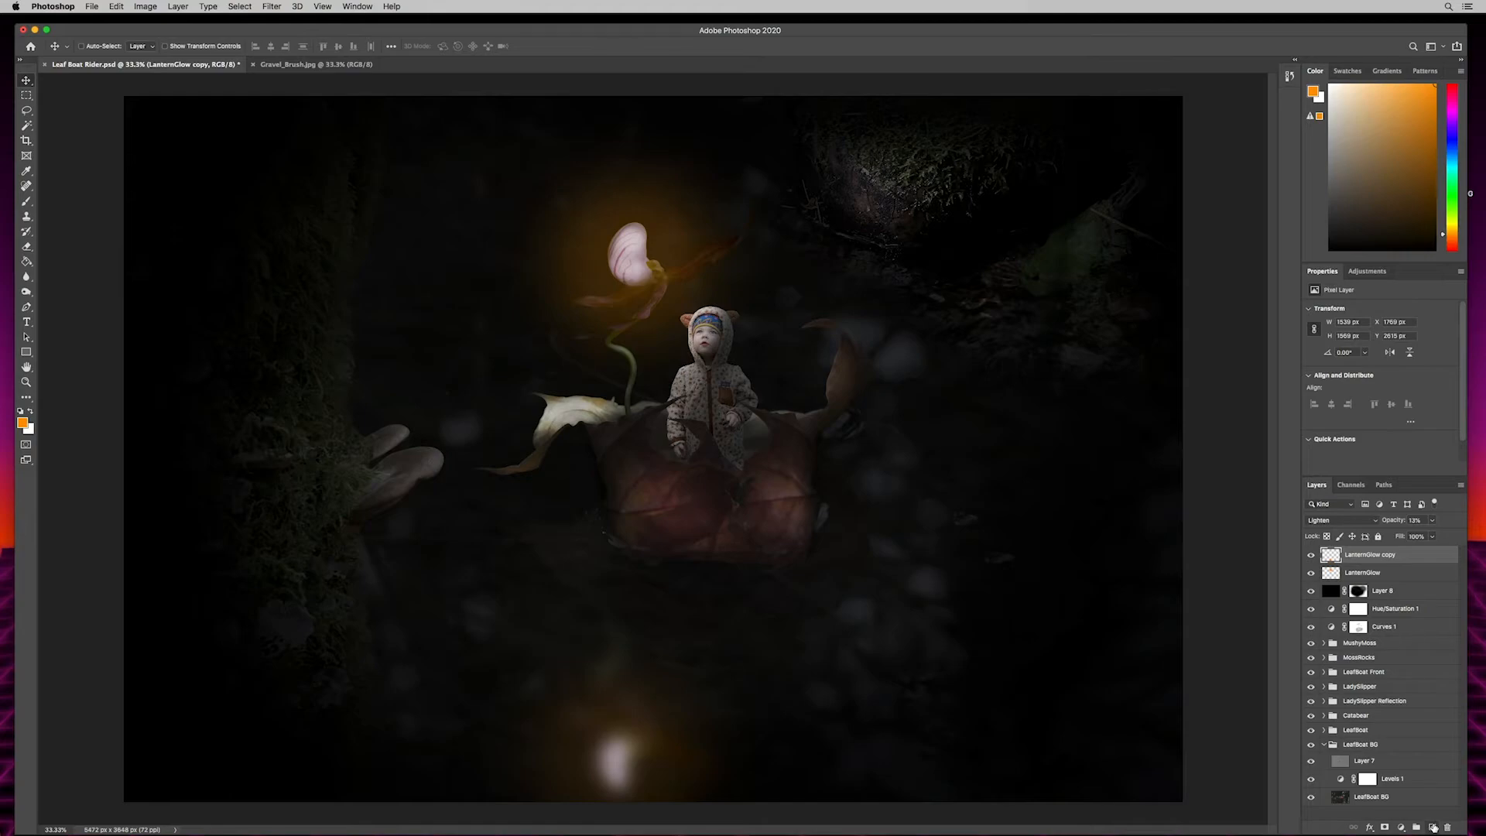
- Add a new top layer named Glow and set the brush opacity to 100%
left_click(1434, 827)
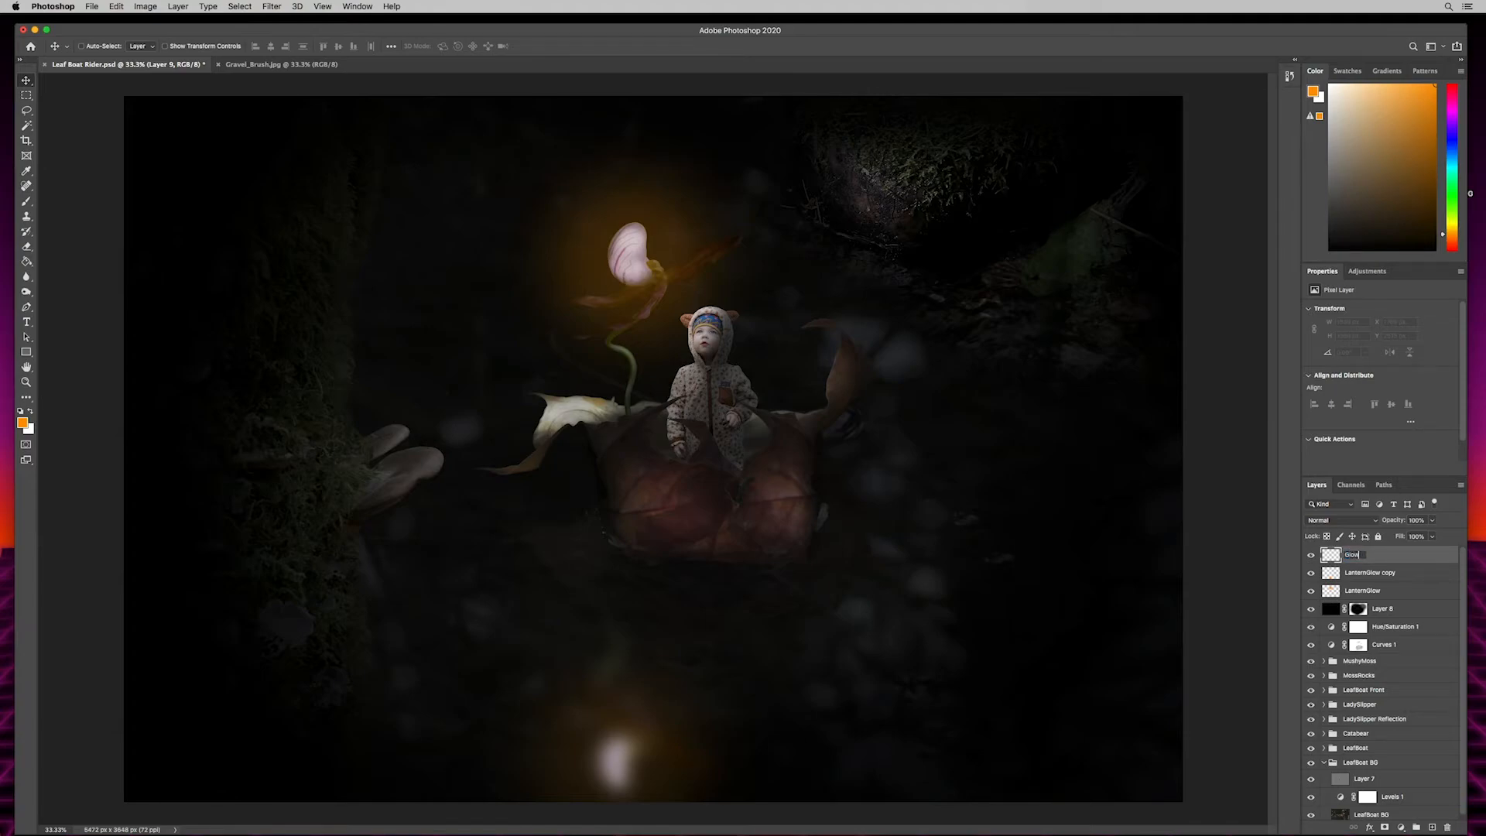
key("Return")
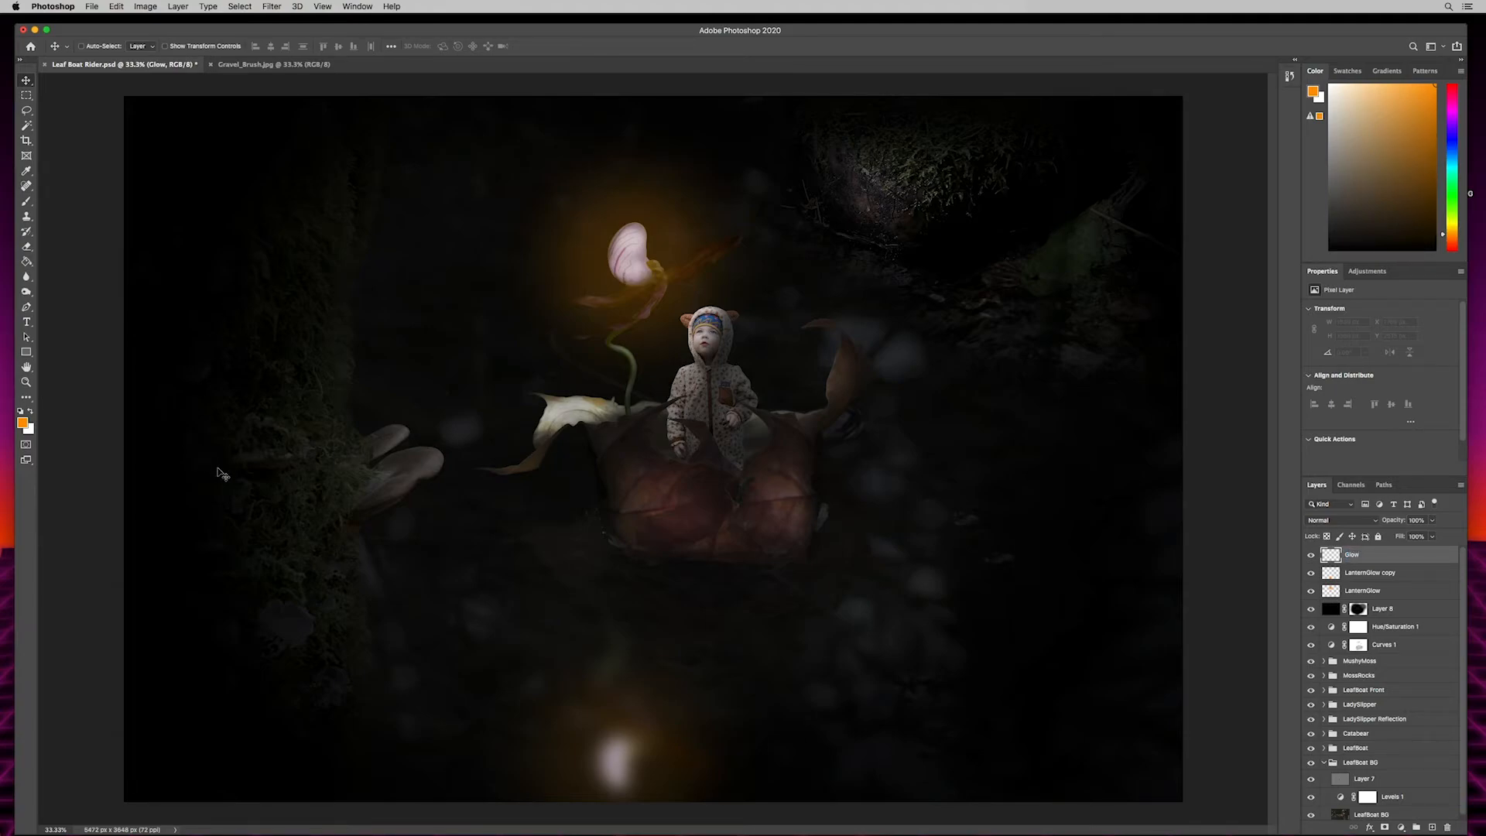
key("b")
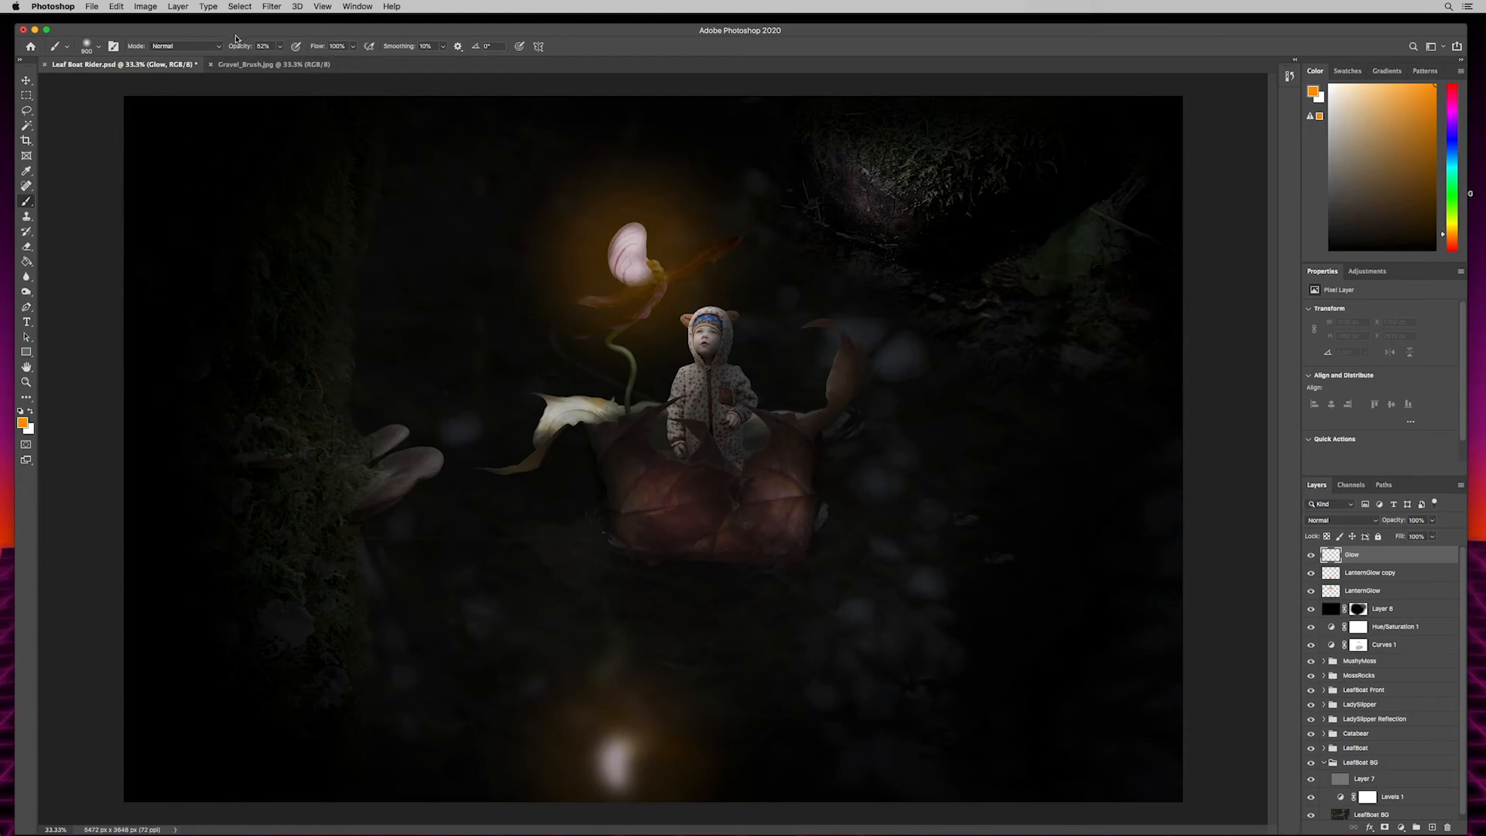
left_click_drag(236, 48, 735, 86)
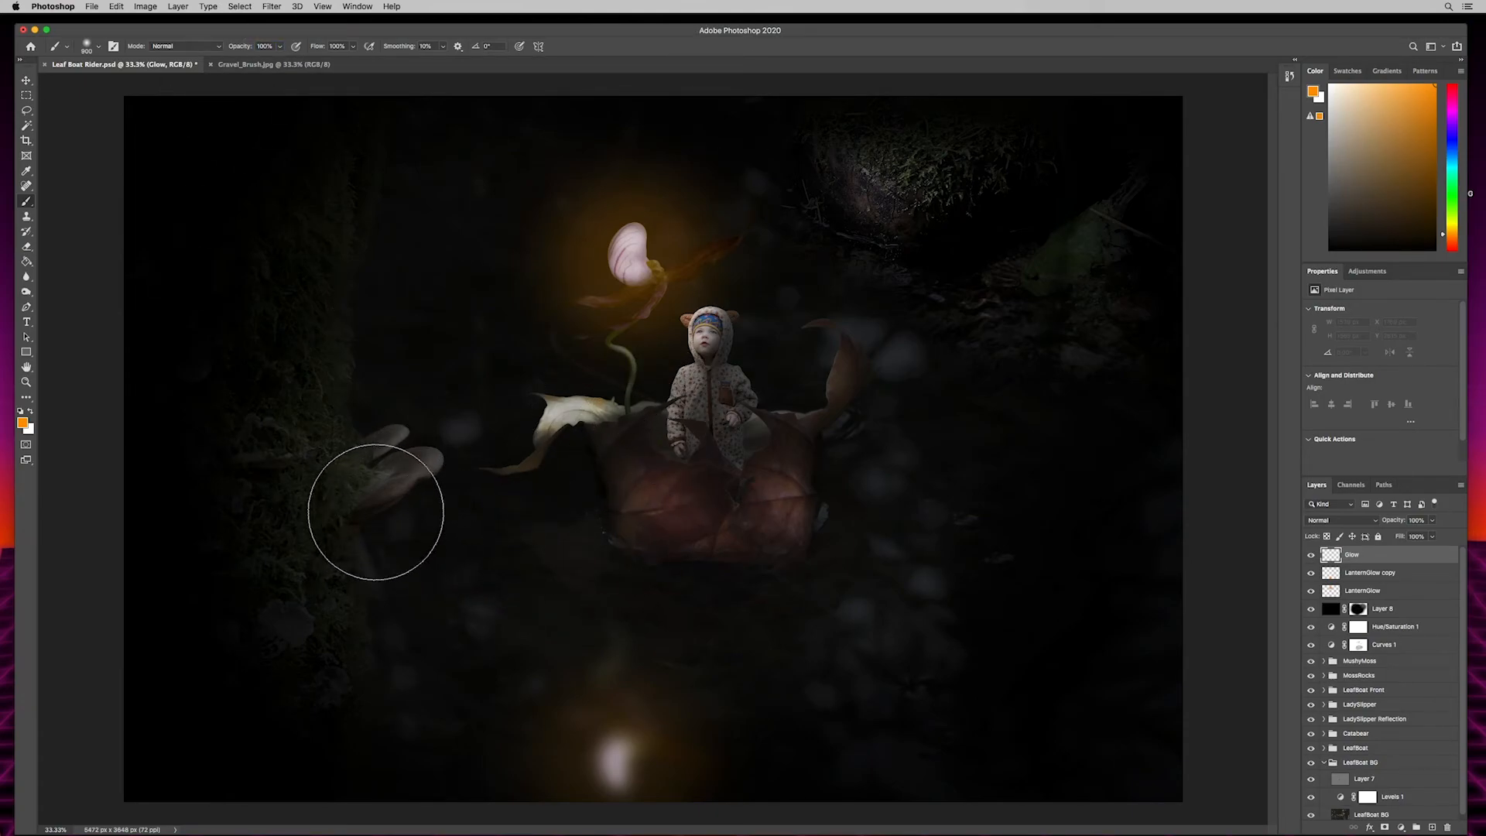
- Paint orange with the 900 px brush over the mossy trunk, the child and leaf boat, and the mossy rock
left_click(311, 403)
mouse_move(290, 430)
left_mouse_down()
mouse_move(322, 570)
mouse_move(315, 630)
mouse_move(329, 419)
left_mouse_up()
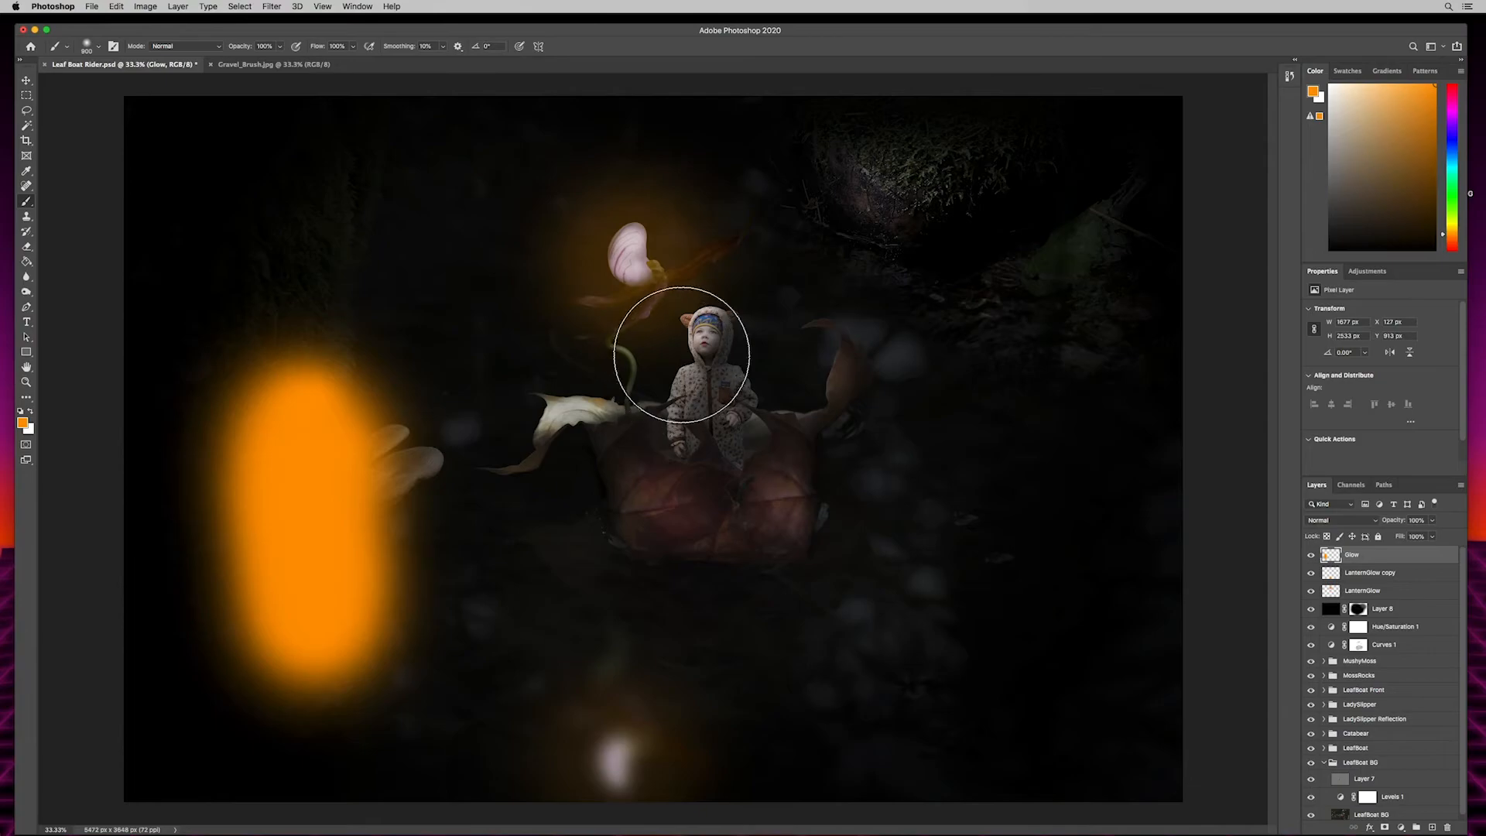
mouse_move(701, 341)
left_mouse_down()
mouse_move(706, 494)
mouse_move(660, 452)
mouse_move(583, 433)
mouse_move(675, 500)
mouse_move(759, 471)
left_mouse_up()
mouse_move(867, 179)
left_mouse_down()
mouse_move(922, 199)
mouse_move(1072, 318)
left_mouse_up()
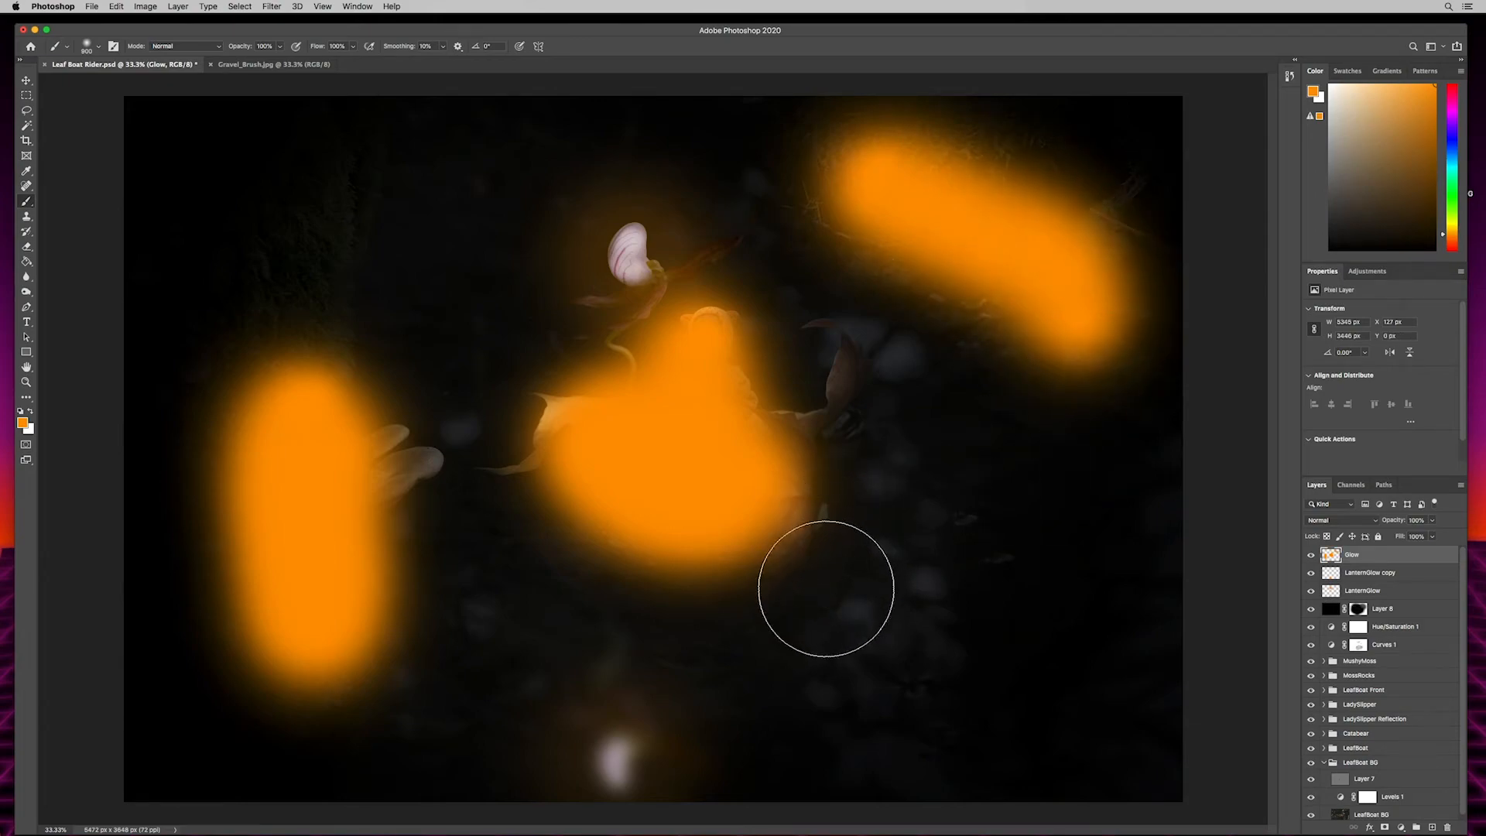
- Enlarge the brush to 1200 px and paint orange at the boat's curled leaf tip and across the water around the hull
key("bracketright")
key("bracketright")
key("bracketright")
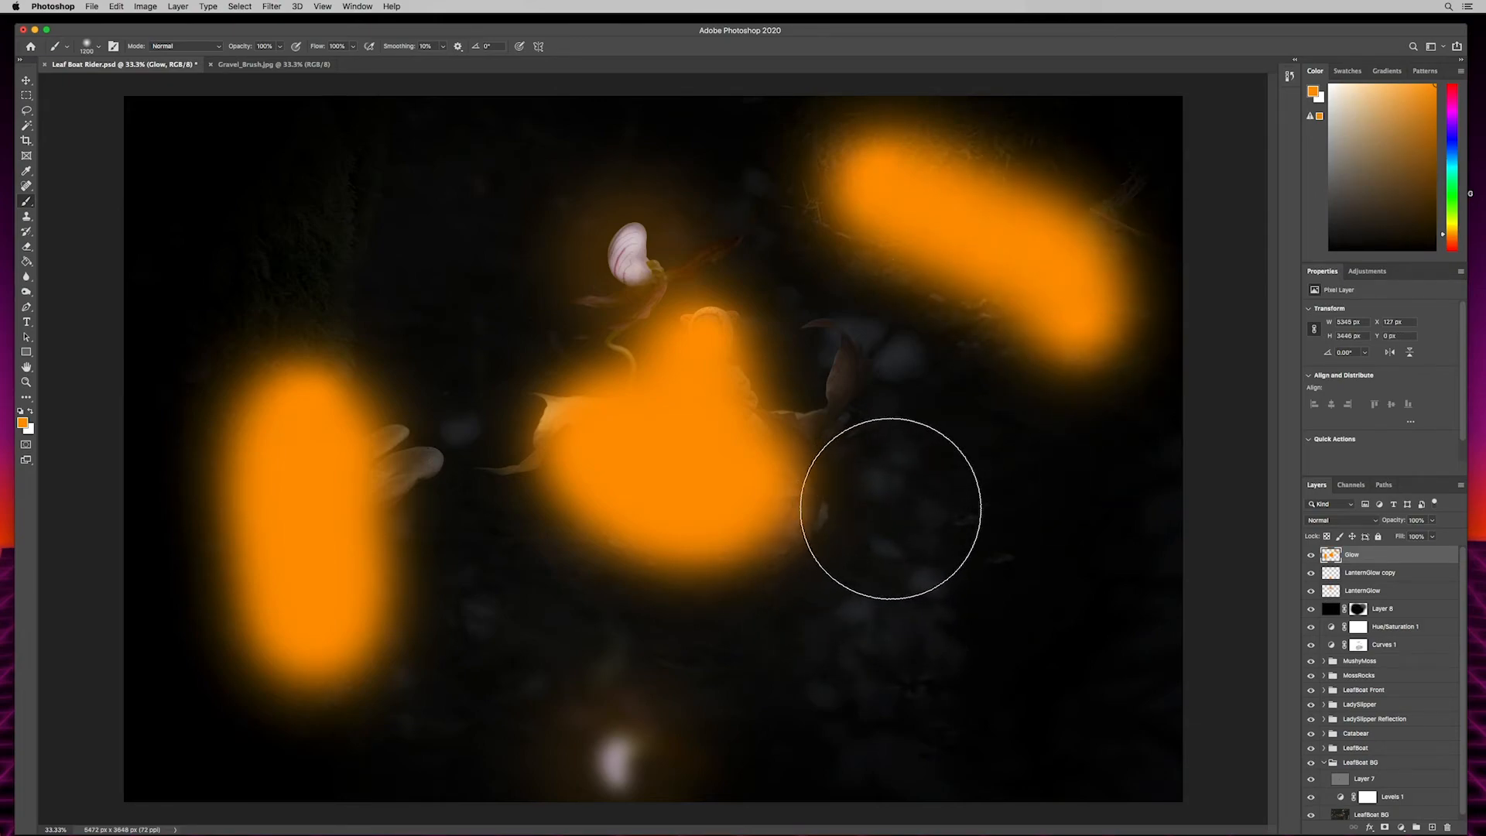
left_click(860, 404)
mouse_move(869, 526)
left_mouse_down()
mouse_move(807, 596)
mouse_move(706, 627)
mouse_move(583, 612)
mouse_move(540, 555)
mouse_move(480, 534)
left_mouse_up()
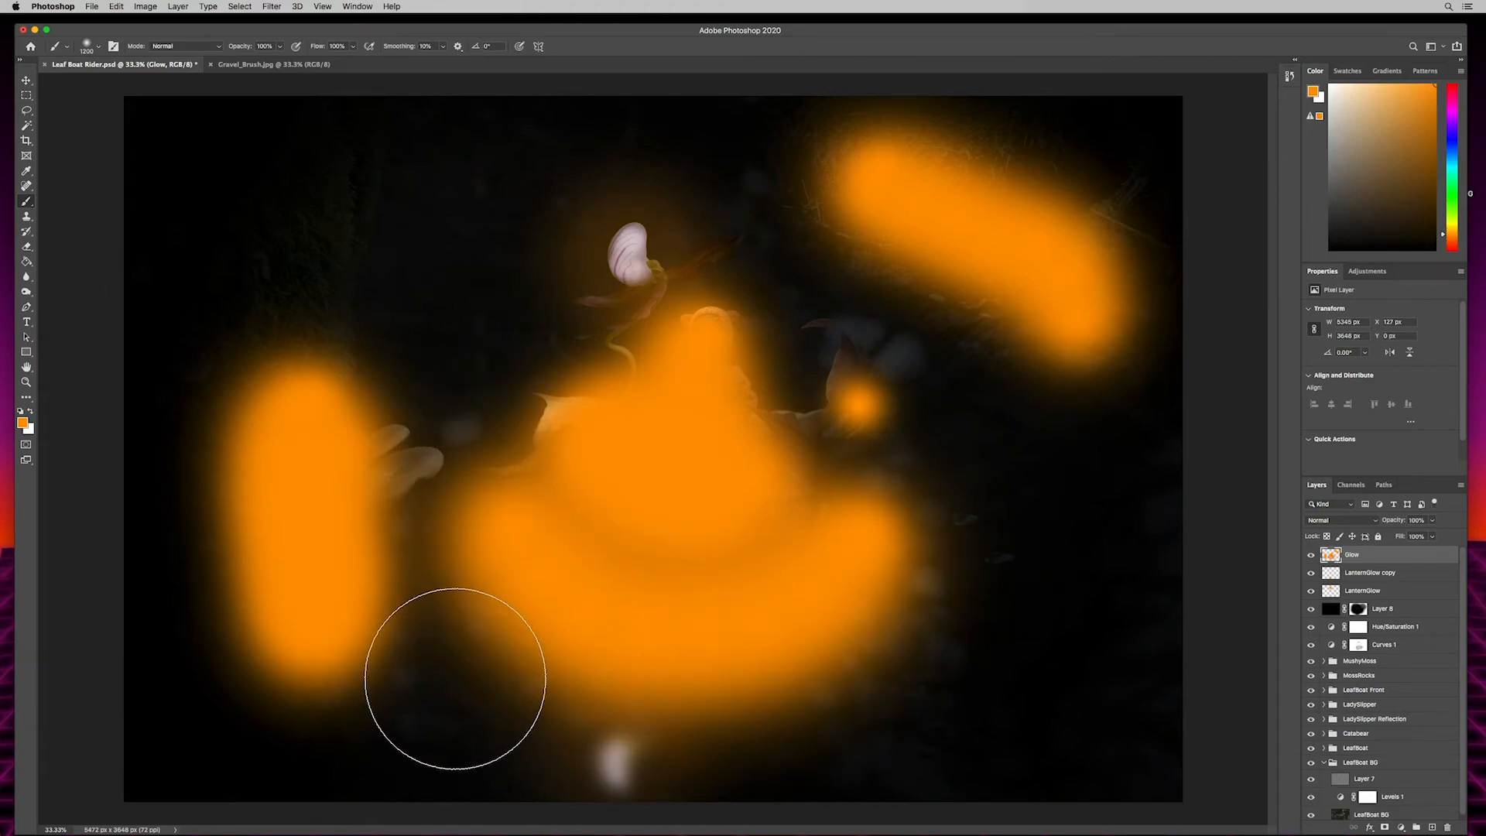
- Reduce the brush to 600 px and dab orange on the mushrooms beside the trunk
key("bracketleft")
key("bracketleft")
key("bracketleft")
key("bracketleft")
key("bracketleft")
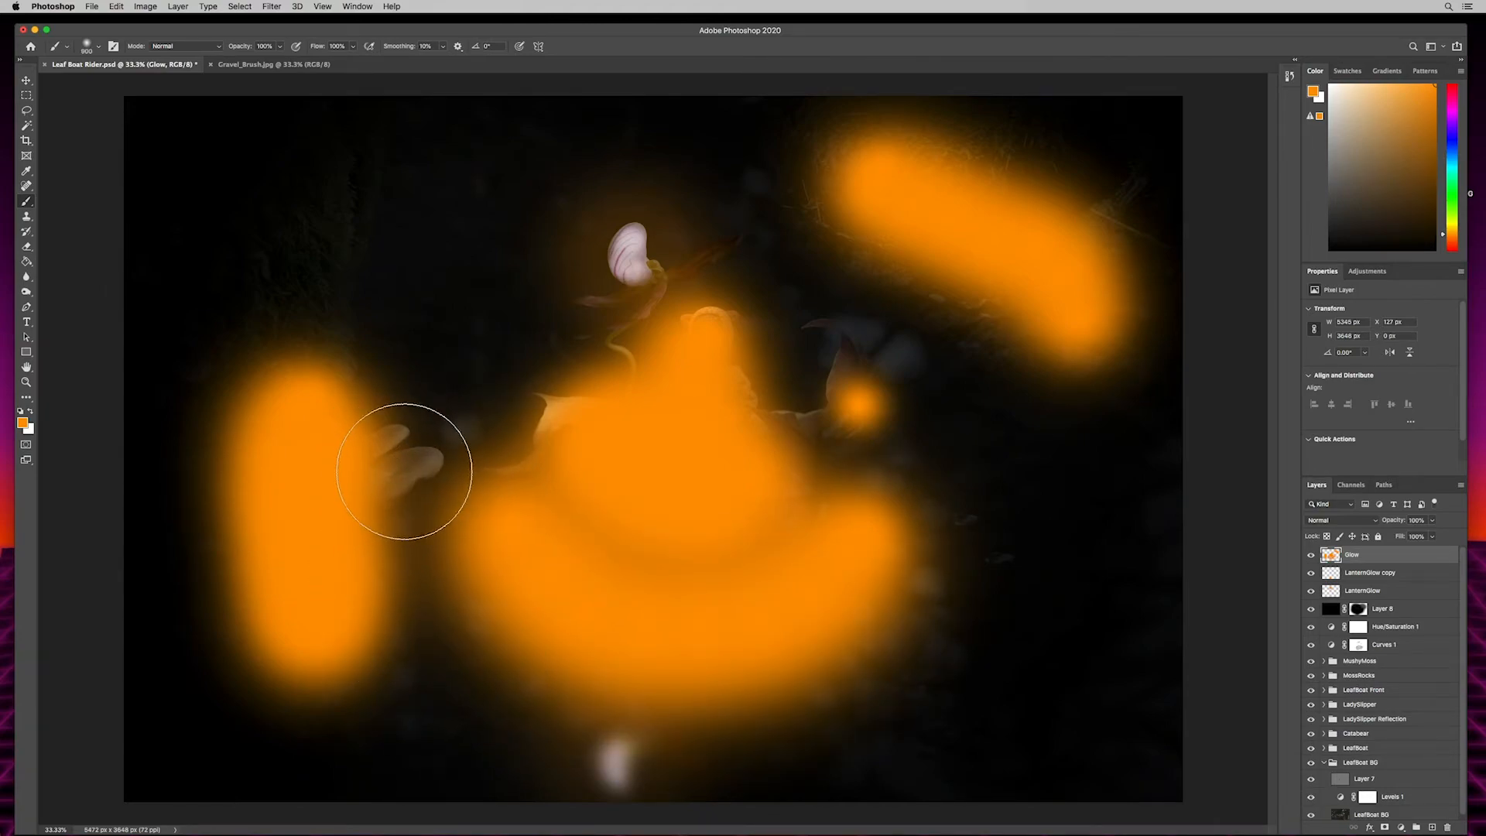
left_click(418, 466)
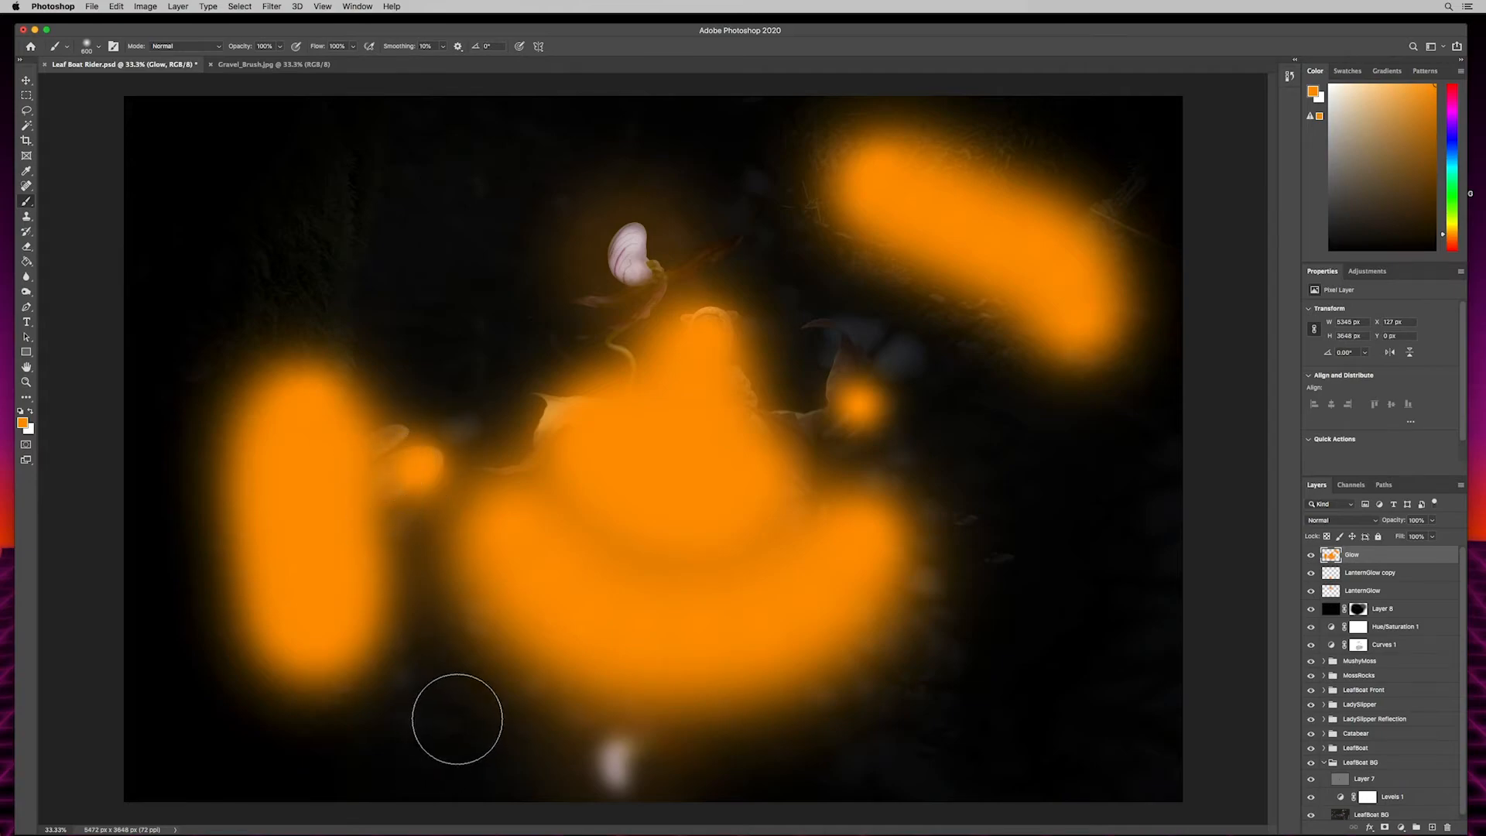
- Paint orange with a 900 px brush over the upper trunk, around the lantern flower and over its reflection in the water
key("bracketright")
key("bracketright")
left_click(292, 294)
left_click(284, 319)
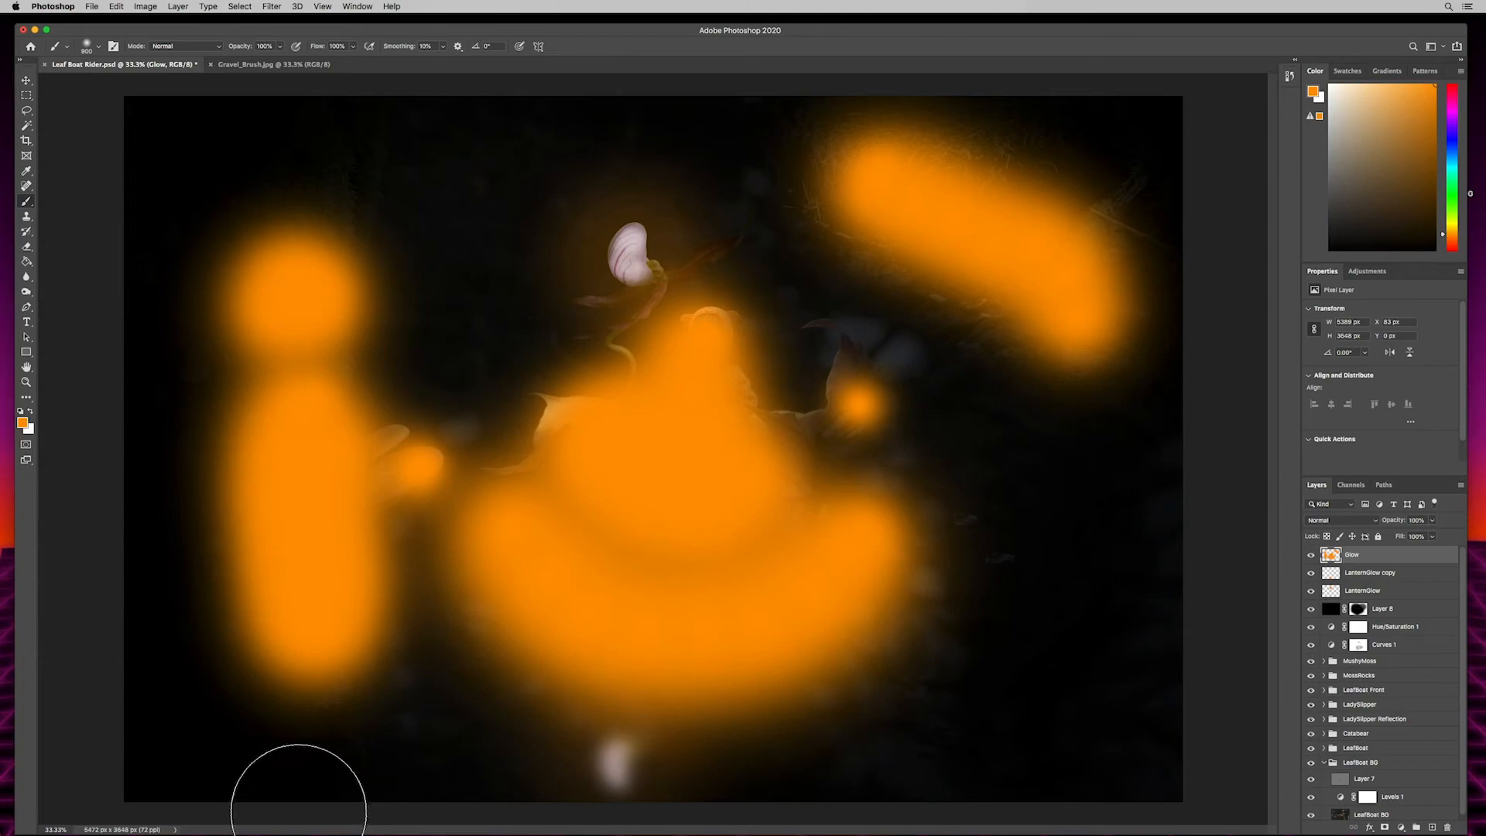
mouse_move(620, 258)
left_mouse_down()
mouse_move(630, 217)
mouse_move(607, 348)
left_mouse_up()
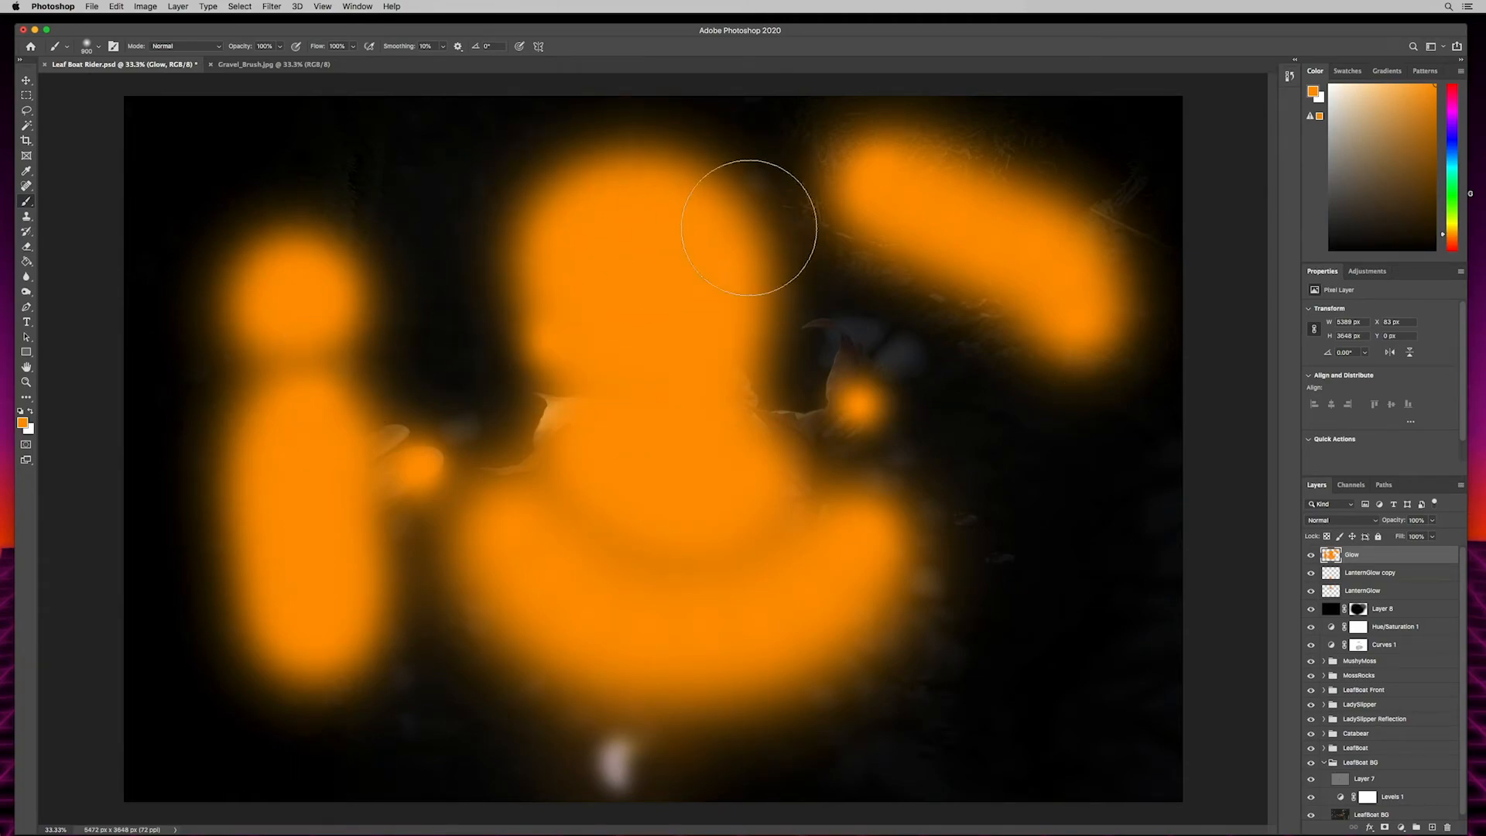
mouse_move(620, 713)
left_mouse_down()
mouse_move(605, 682)
mouse_move(434, 743)
left_mouse_up()
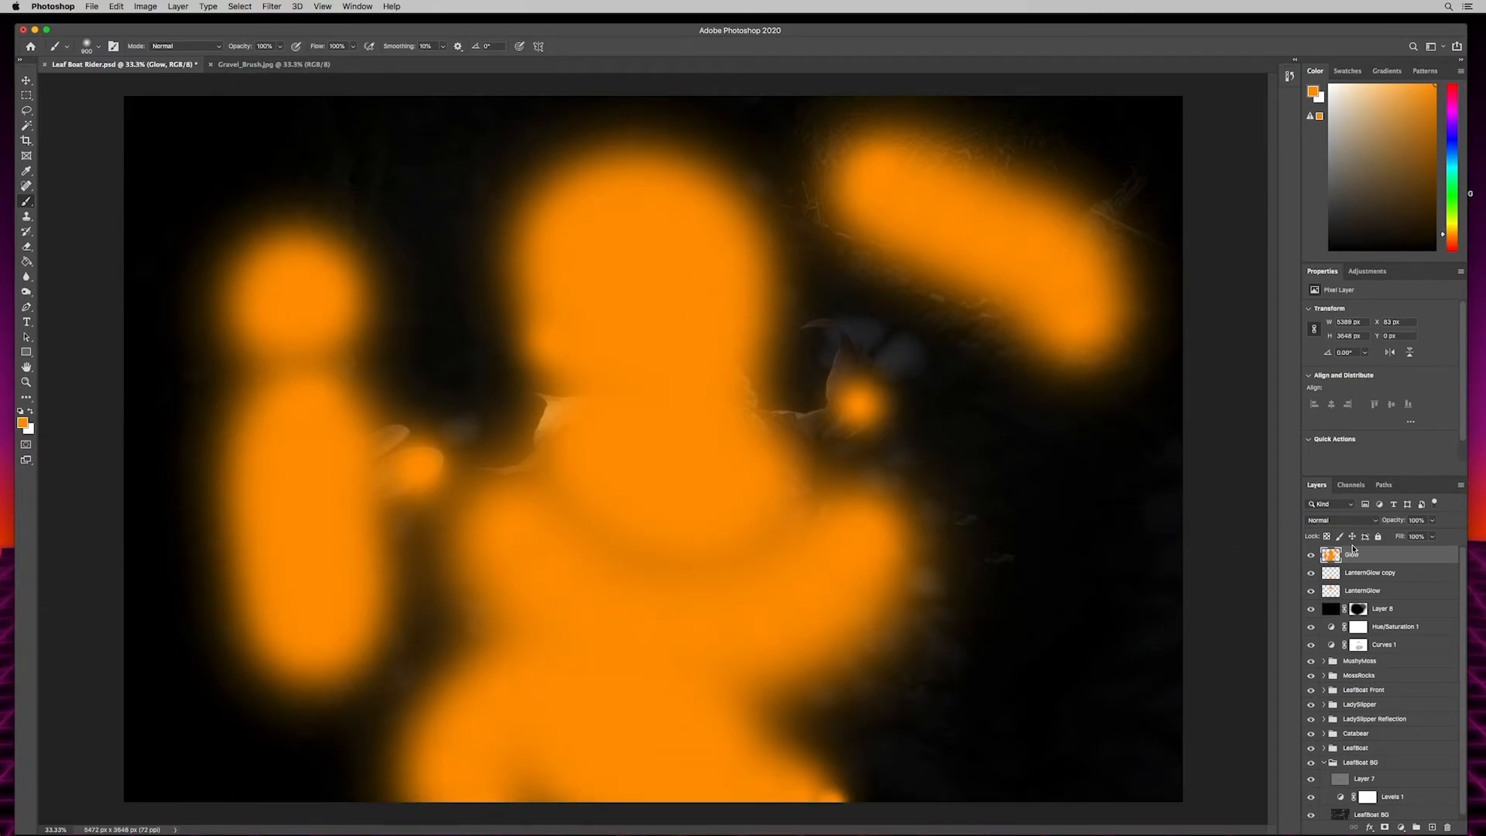
- Soften the painted orange patches on the Glow layer with a Box Blur of radius 285 pixels
left_click(273, 4)
mouse_move(281, 145)
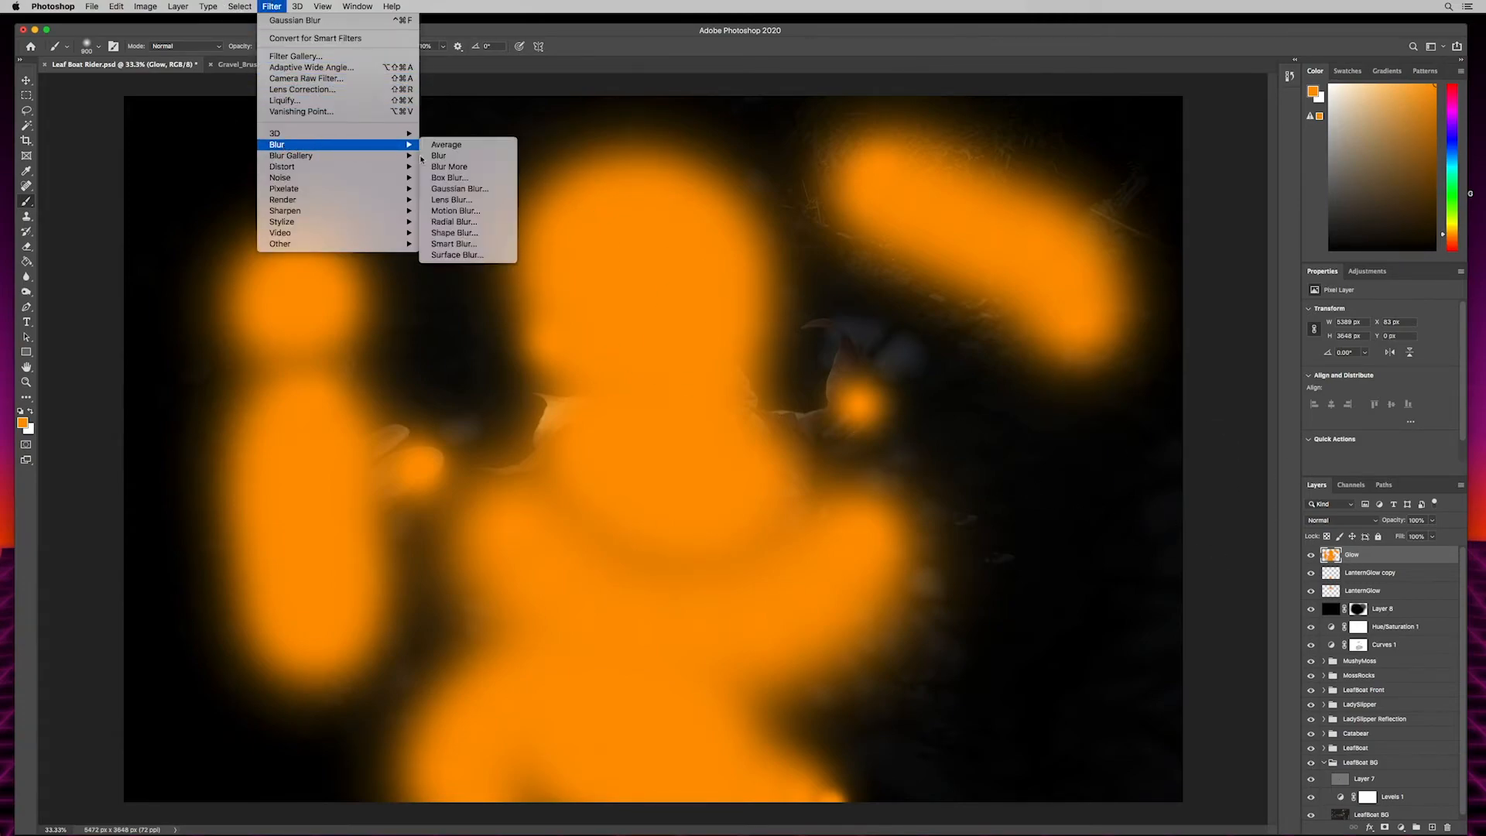
left_click(460, 182)
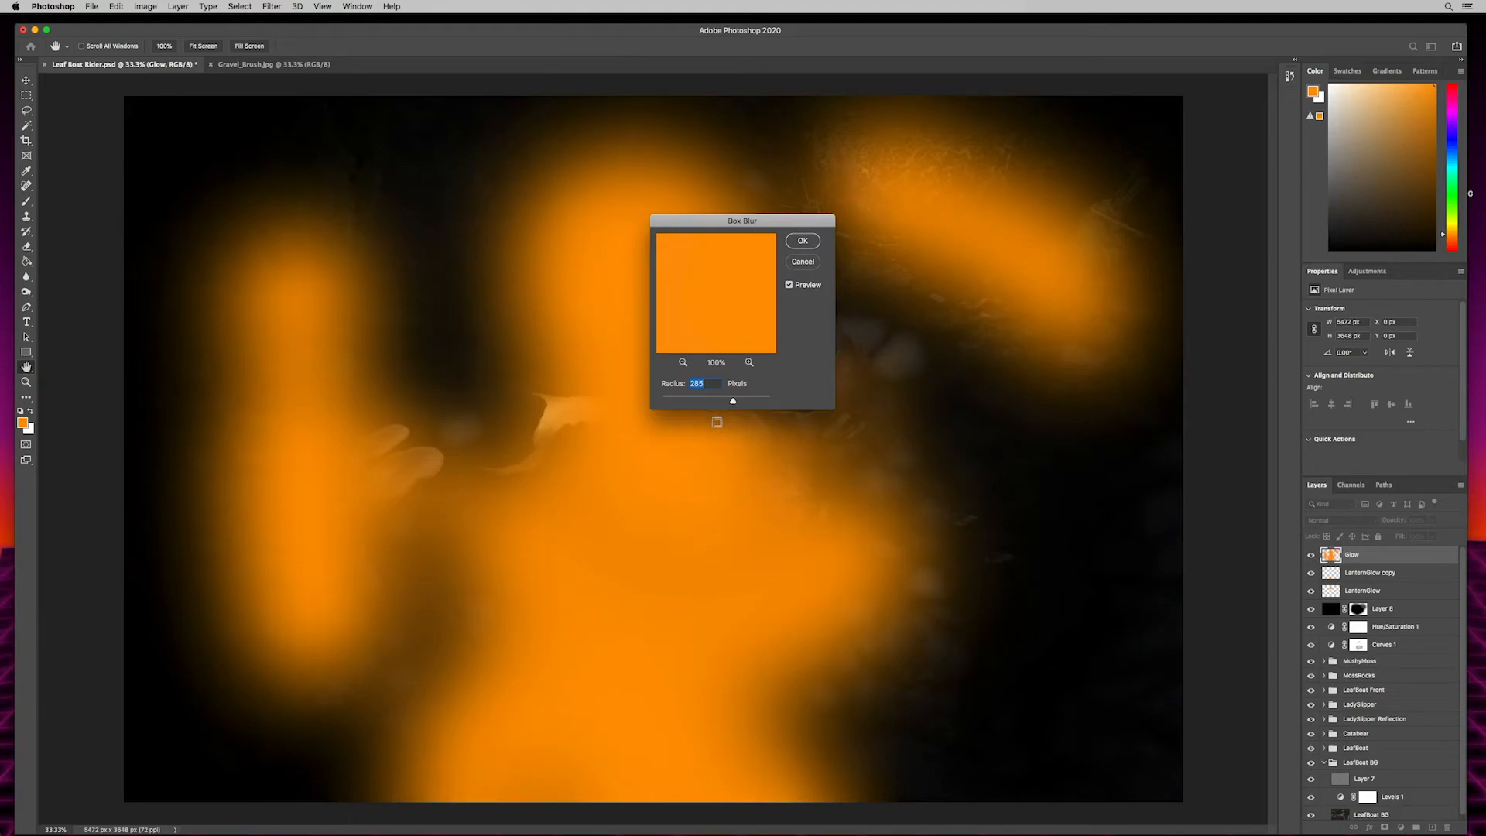
left_click(802, 242)
key("b")
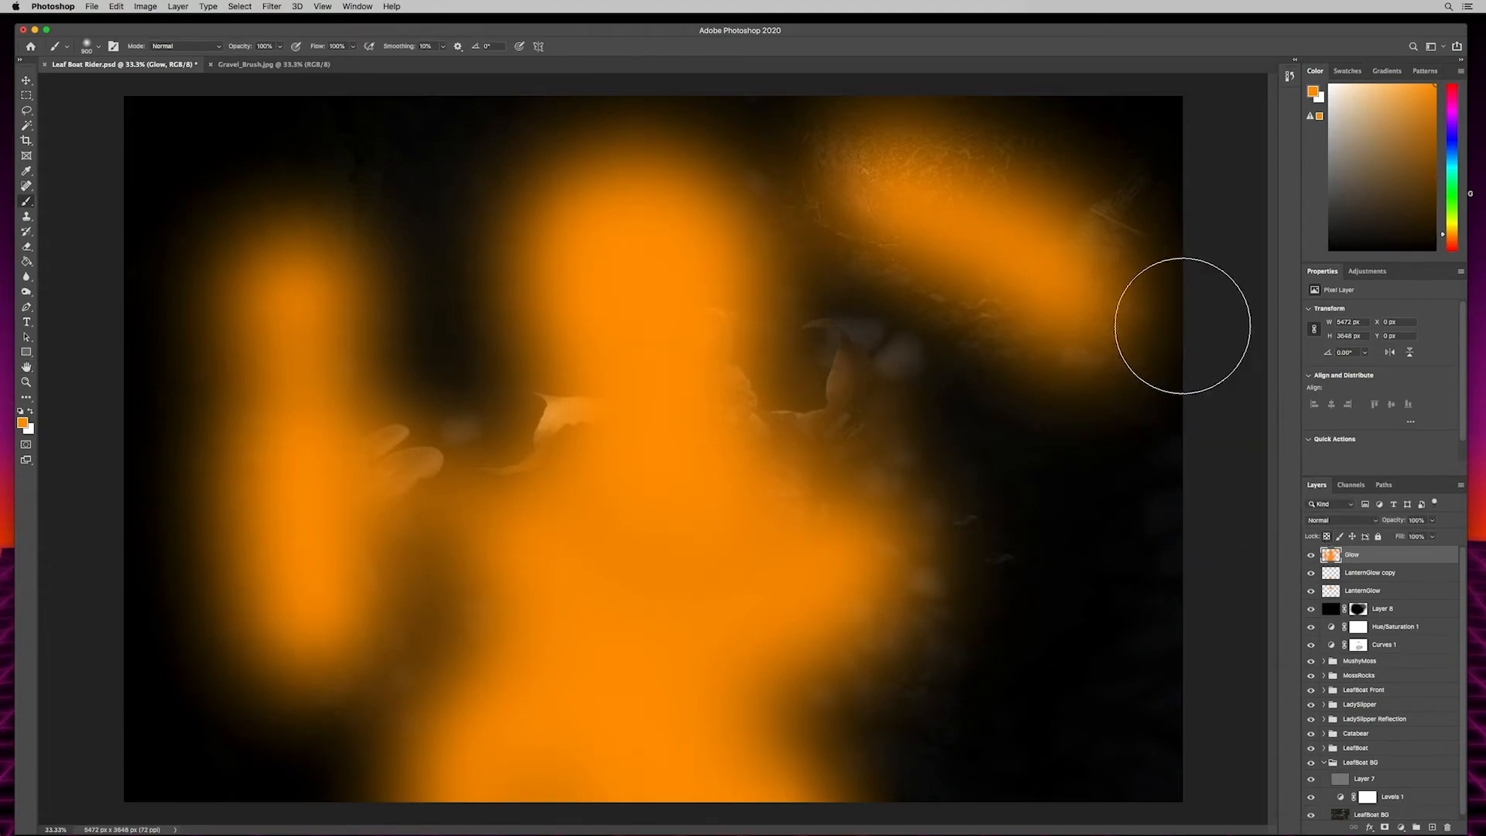
- Blend the Glow layer in Overlay mode at reduced opacity and compare the scene with and without it
left_click(1333, 522)
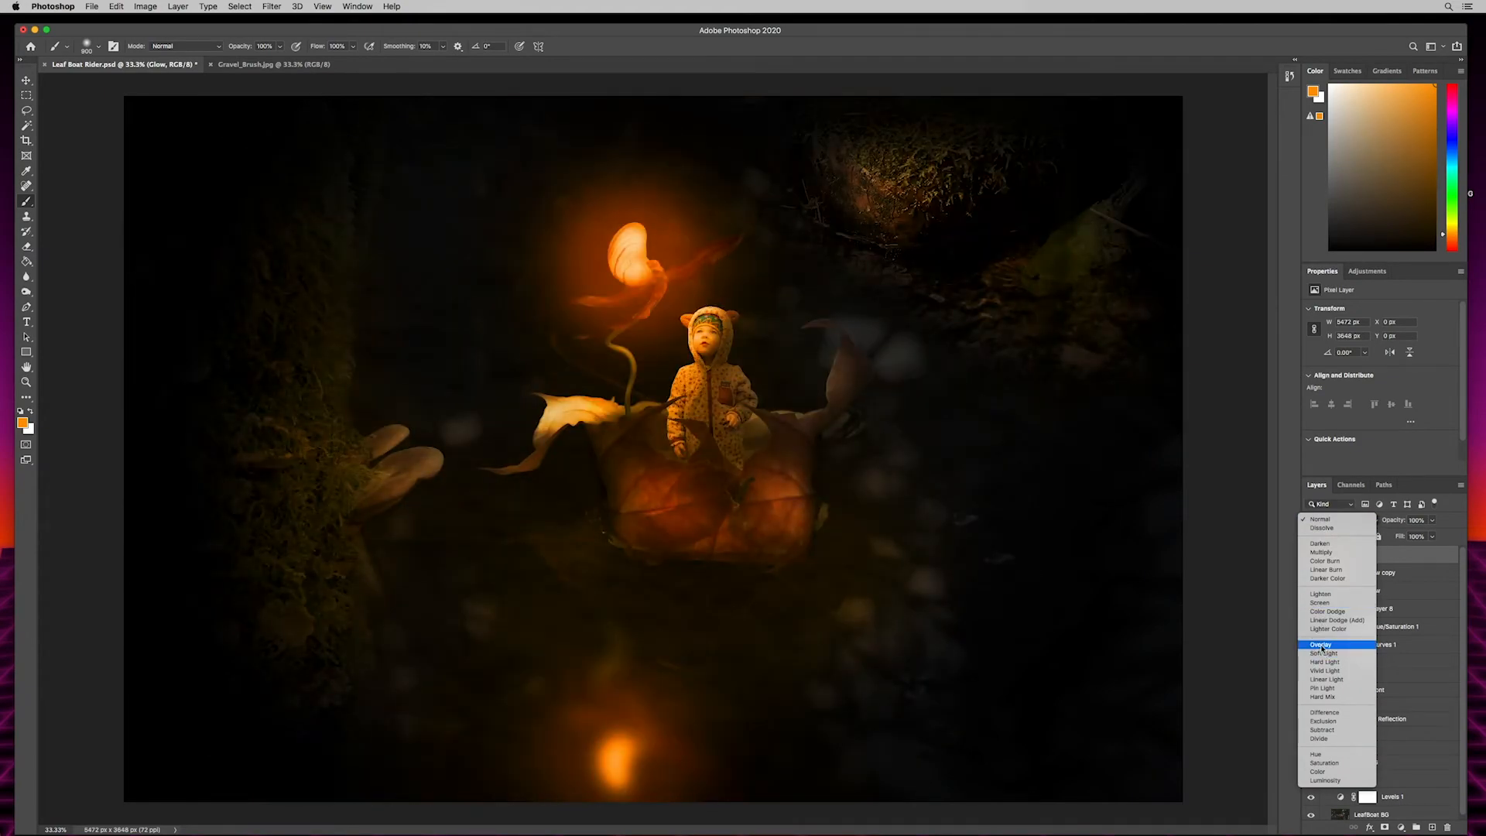
left_click(1322, 645)
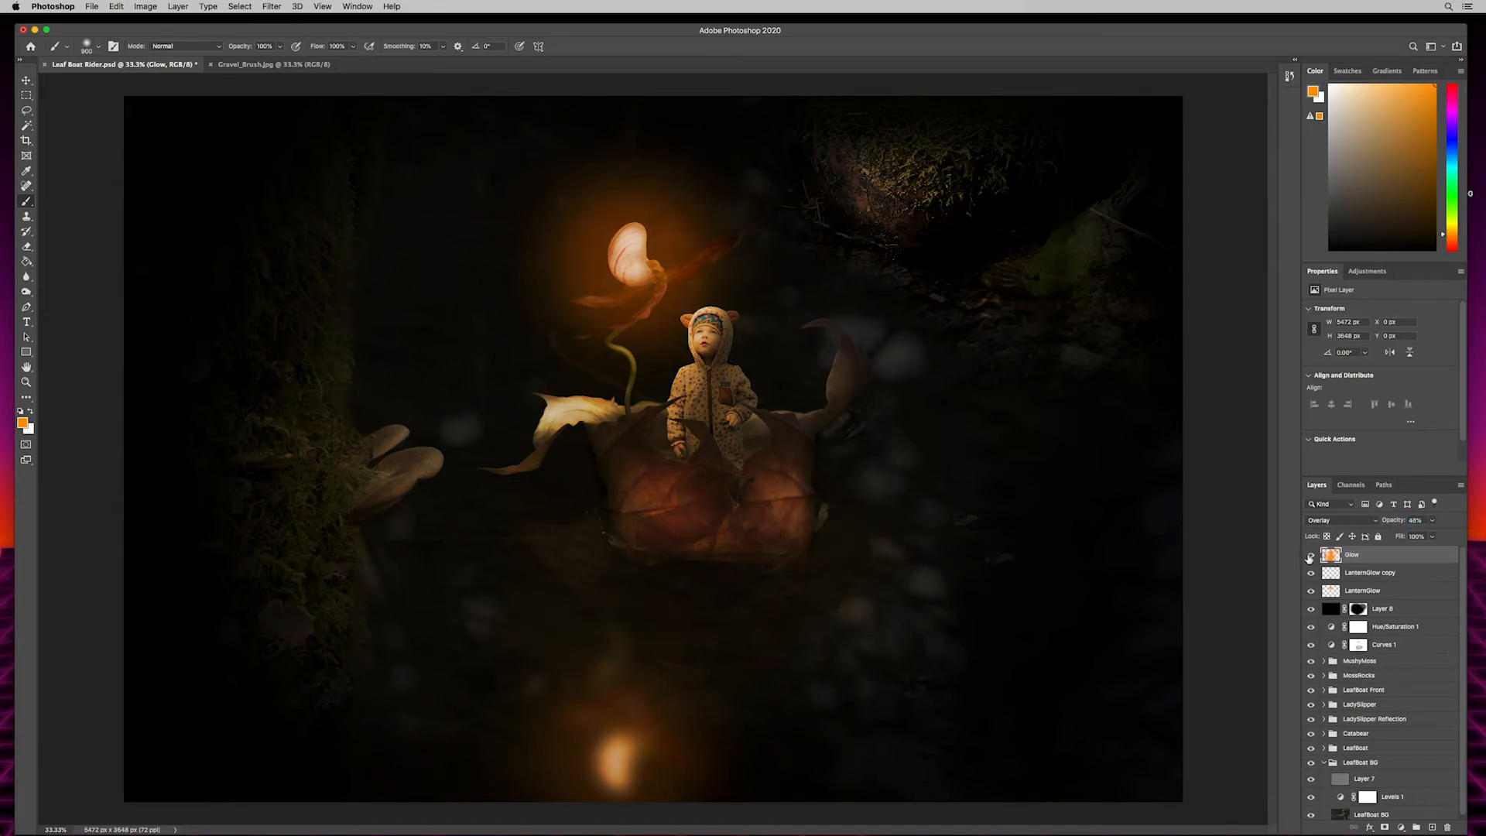
left_click(1311, 555)
left_click(1311, 555)
left_click(1312, 555)
left_click(1312, 555)
left_click(1311, 555)
left_click(1312, 555)
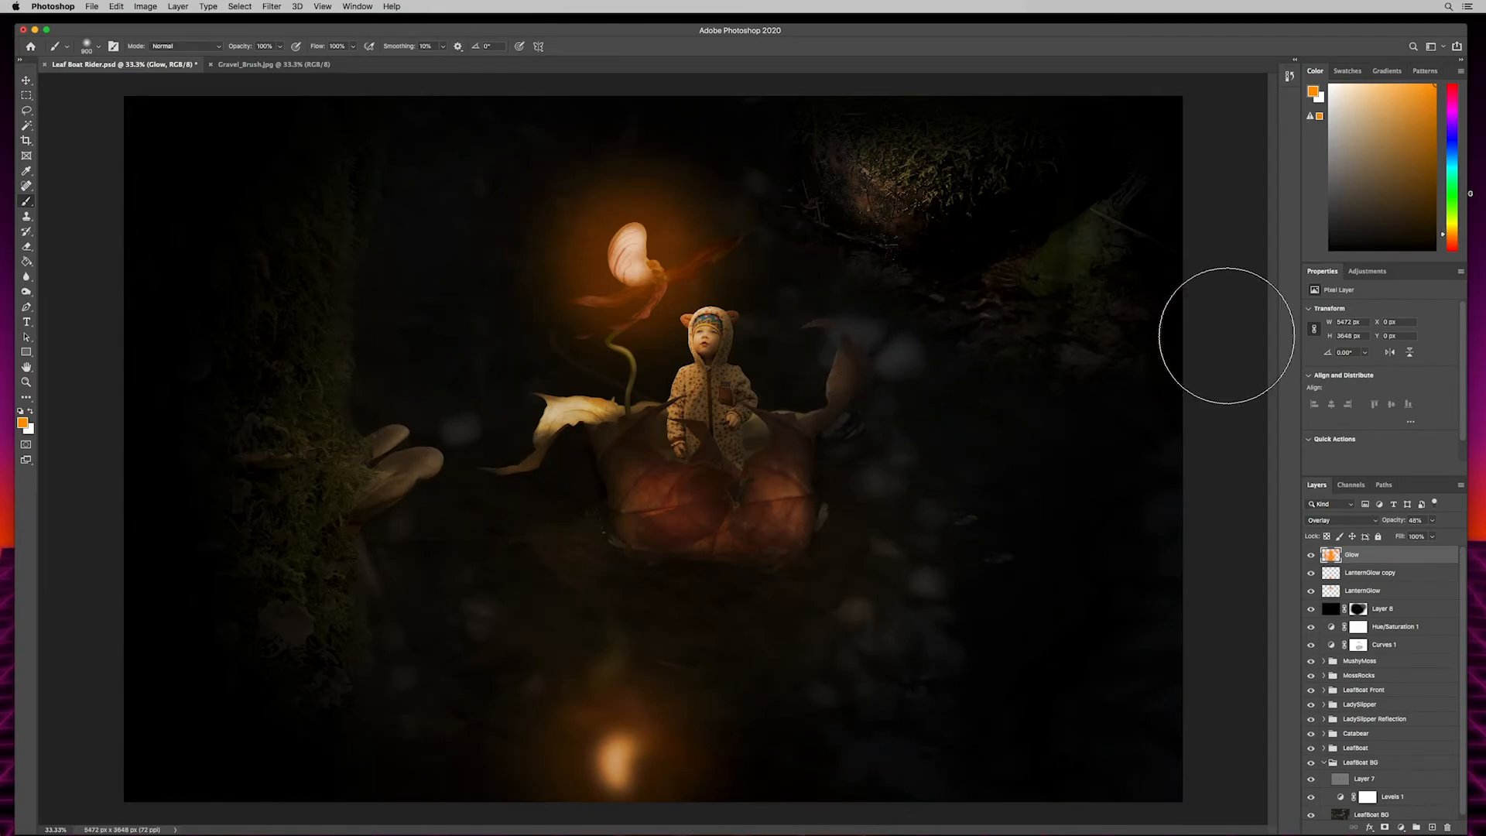
- Rename the masked black vignette layer Dark, target its mask and compare the scene with and without the layer
left_click(1391, 612)
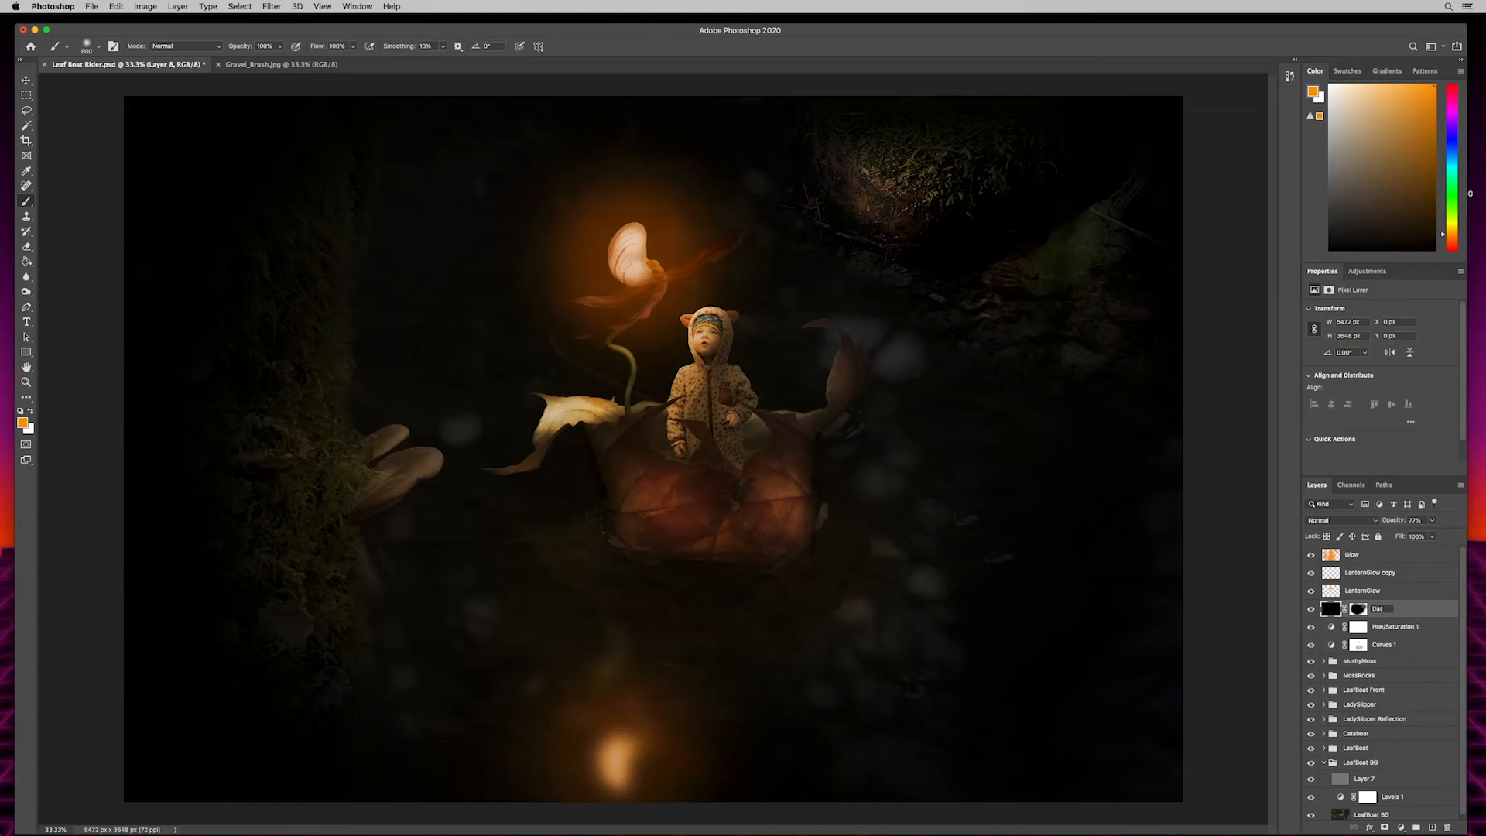
key("Return")
left_click(1359, 610)
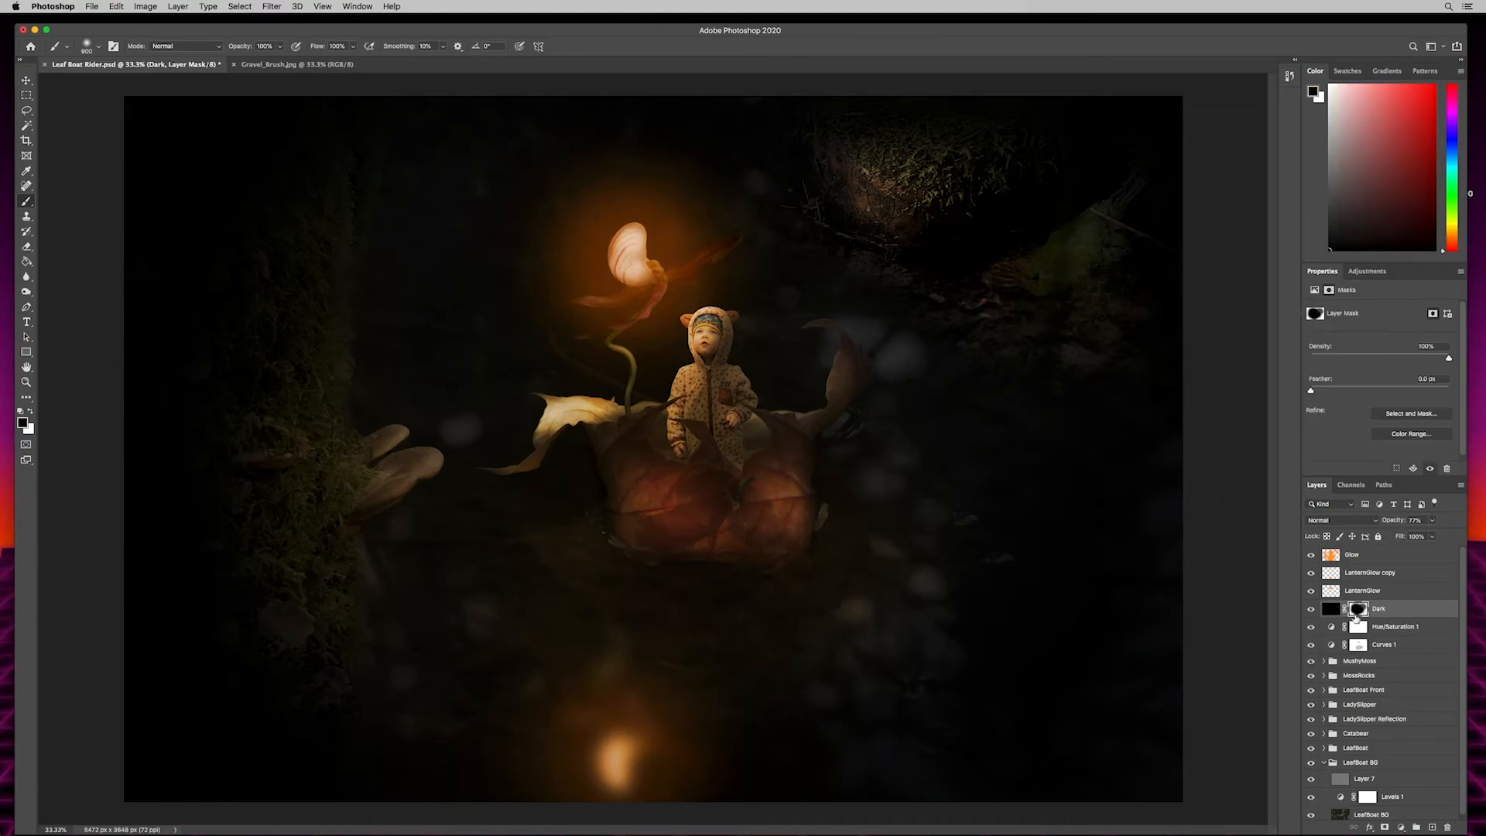
left_click(1311, 610)
left_click(1313, 612)
left_click(1313, 611)
left_click(1312, 611)
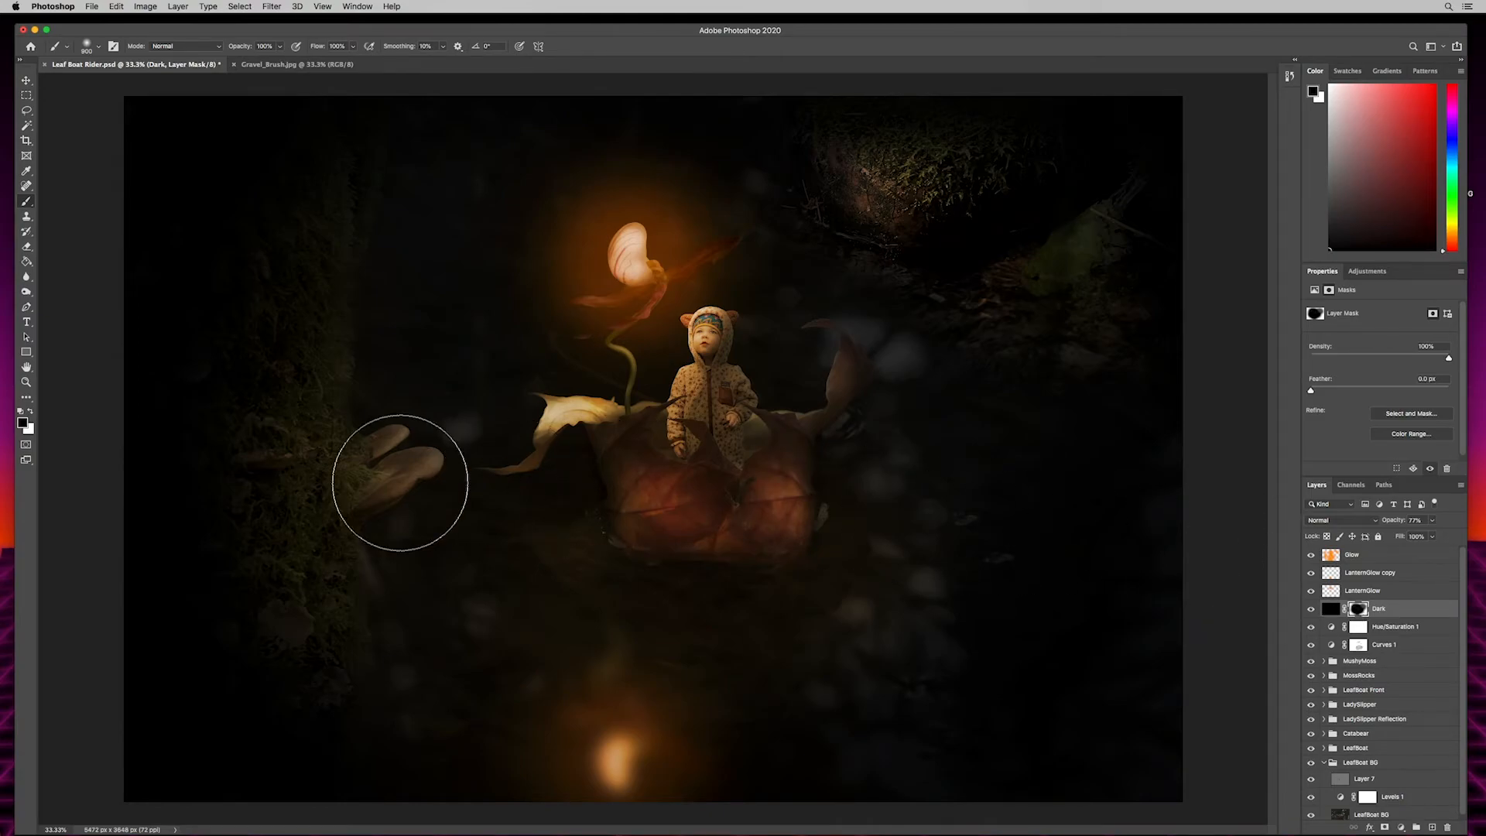
- Paint white on the Dark layer's mask with a low-opacity 700 px brush to darken the water beneath the boat
key("x")
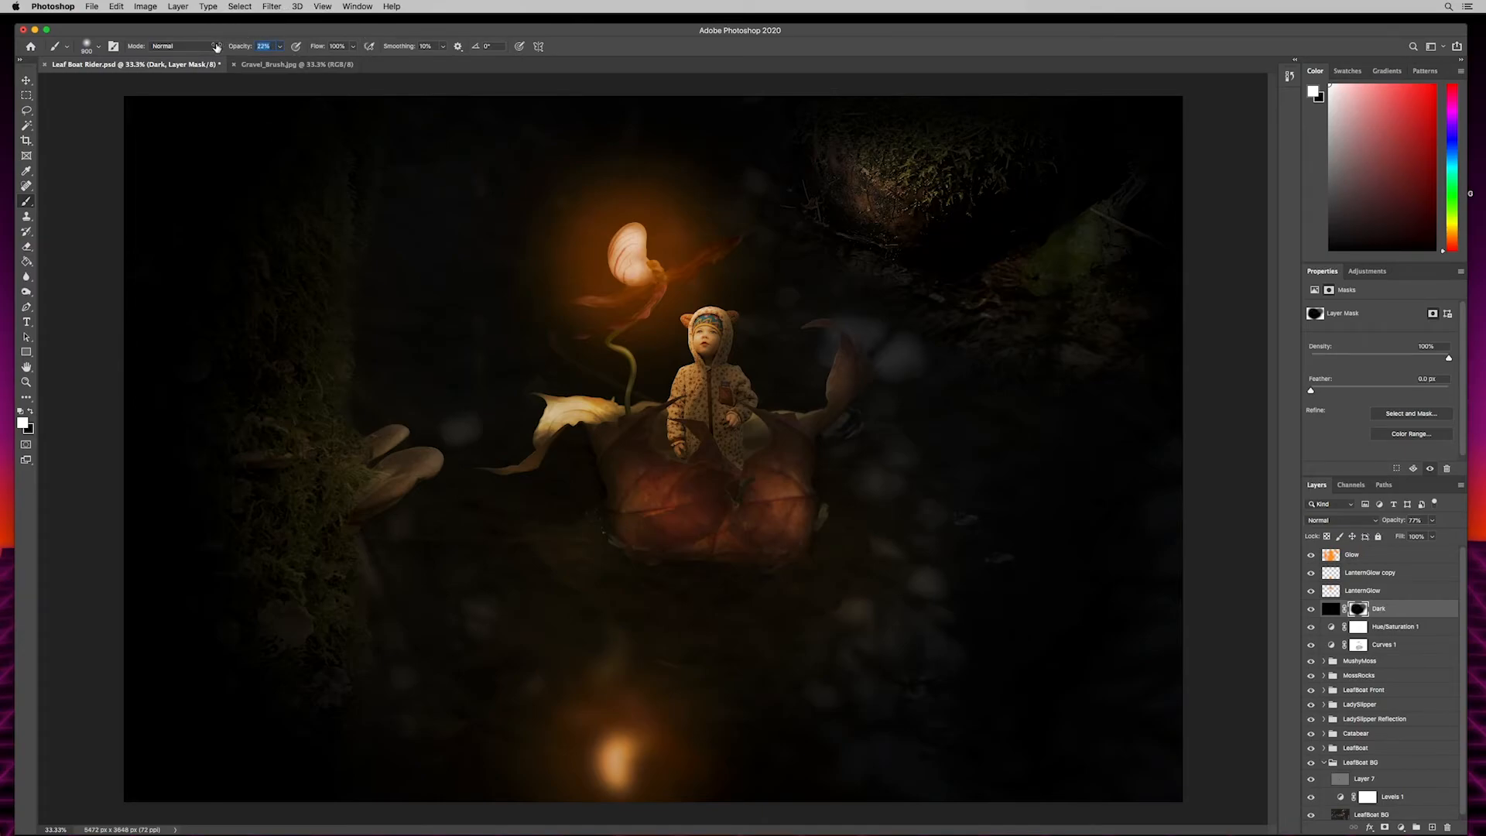
type("28")
key("Return")
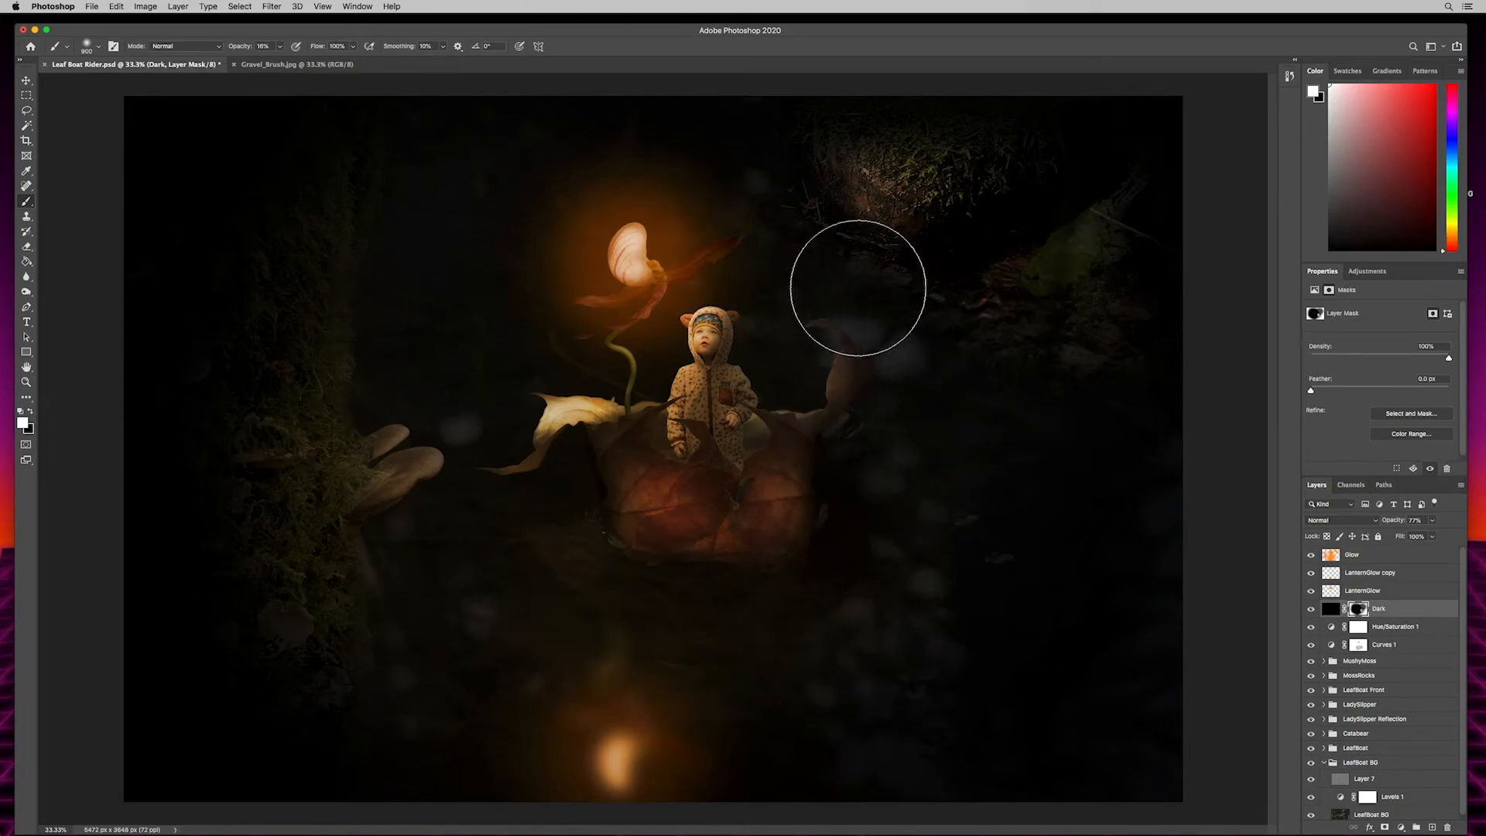
key("bracketleft")
key("bracketleft")
key("bracketleft")
key("bracketleft")
key("bracketleft")
key("bracketleft")
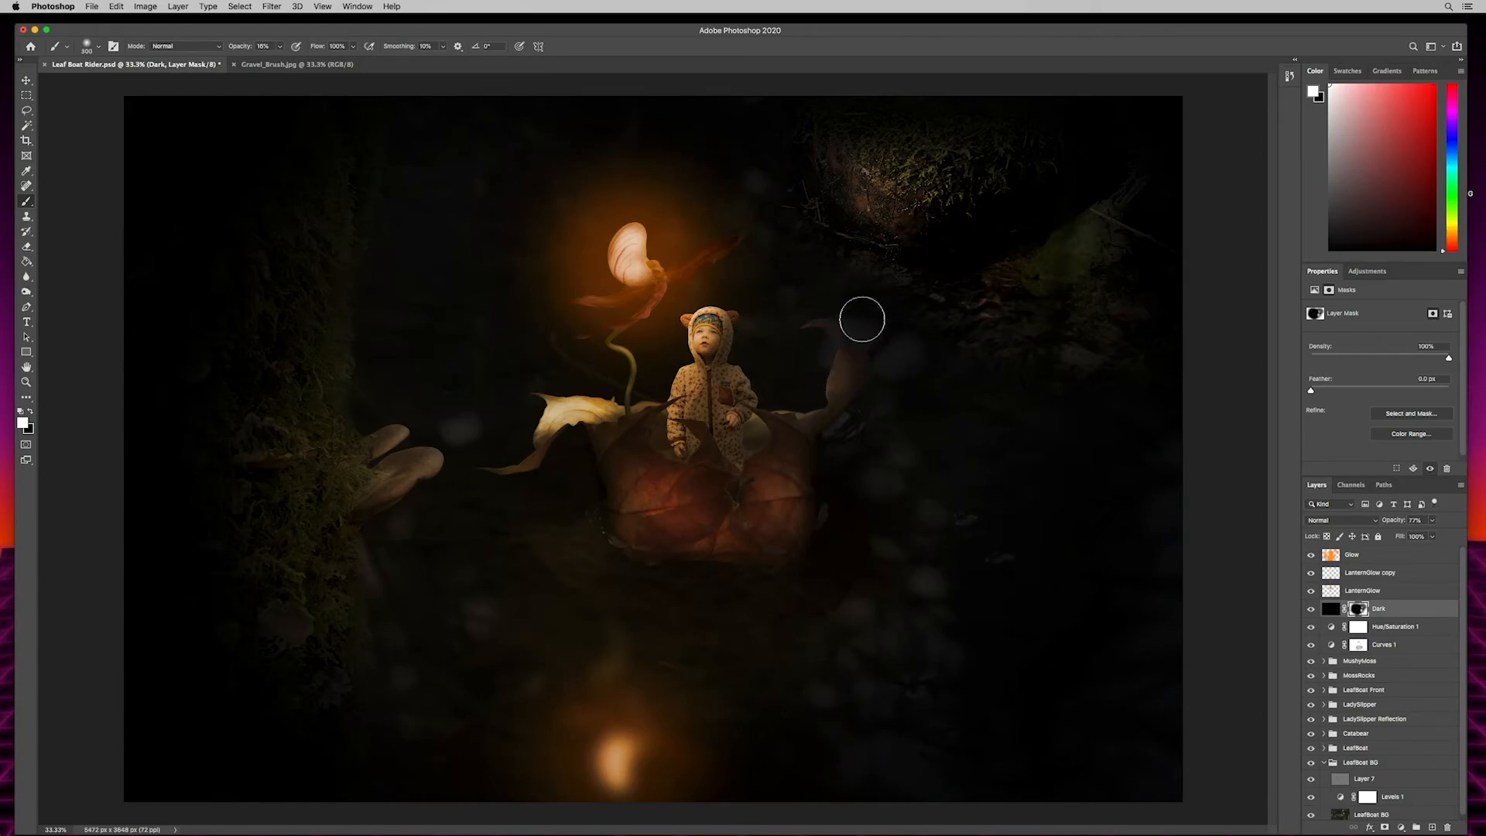
key("bracketright")
key("bracketright")
key("bracketright")
key("bracketright")
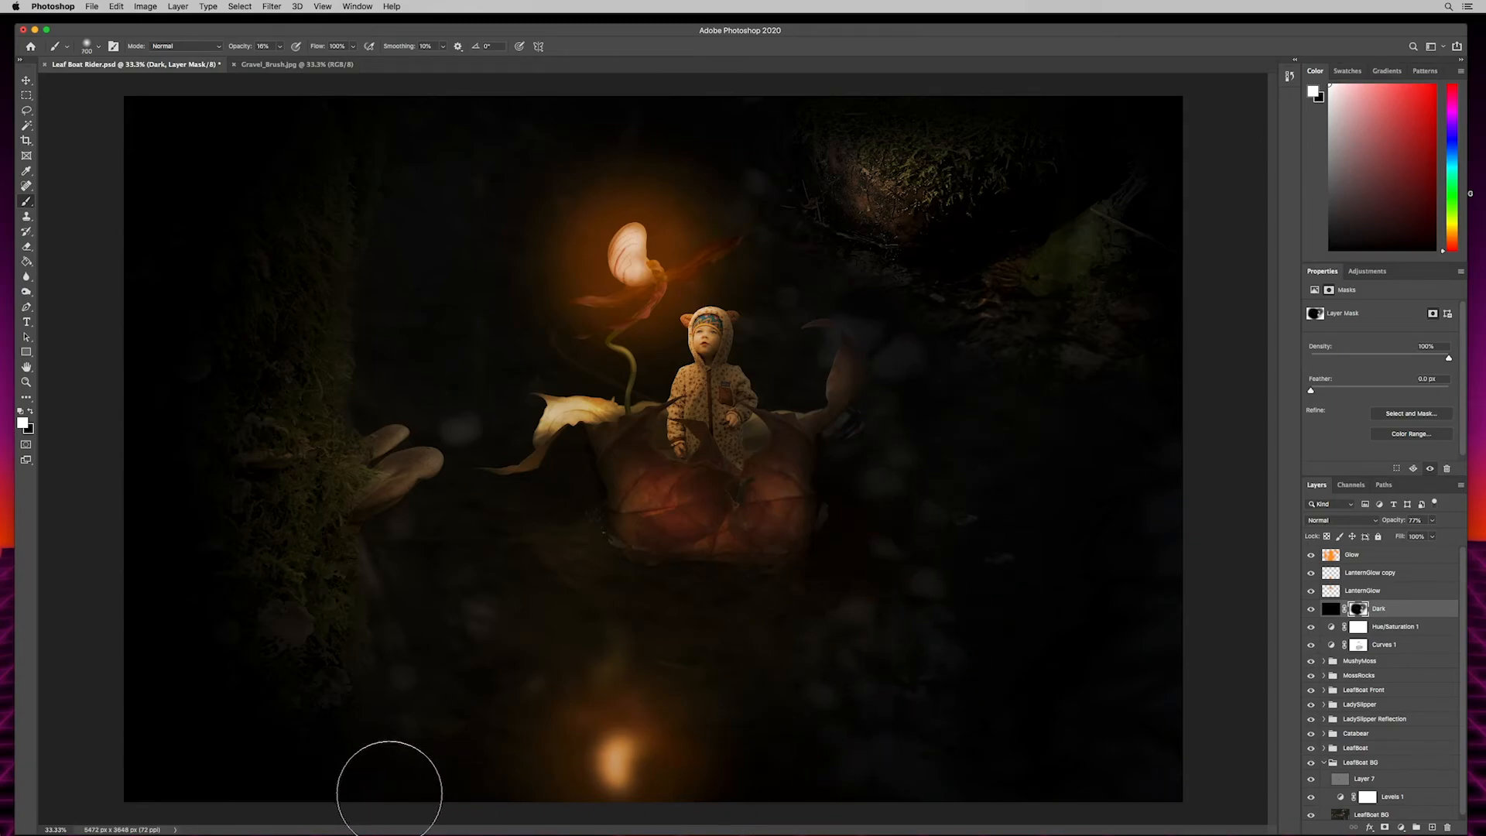
mouse_move(491, 577)
left_mouse_down()
mouse_move(534, 553)
mouse_move(570, 590)
mouse_move(524, 538)
mouse_move(550, 609)
mouse_move(538, 625)
mouse_move(504, 578)
mouse_move(547, 553)
mouse_move(618, 631)
mouse_move(761, 628)
mouse_move(718, 634)
mouse_move(552, 528)
mouse_move(774, 615)
mouse_move(621, 647)
mouse_move(535, 553)
mouse_move(560, 681)
mouse_move(699, 720)
mouse_move(518, 702)
mouse_move(603, 763)
mouse_move(491, 637)
mouse_move(539, 695)
mouse_move(479, 652)
mouse_move(454, 597)
mouse_move(551, 545)
mouse_move(614, 630)
mouse_move(654, 763)
mouse_move(482, 789)
mouse_move(480, 593)
mouse_move(540, 531)
mouse_move(601, 594)
mouse_move(488, 784)
mouse_move(695, 700)
left_mouse_up()
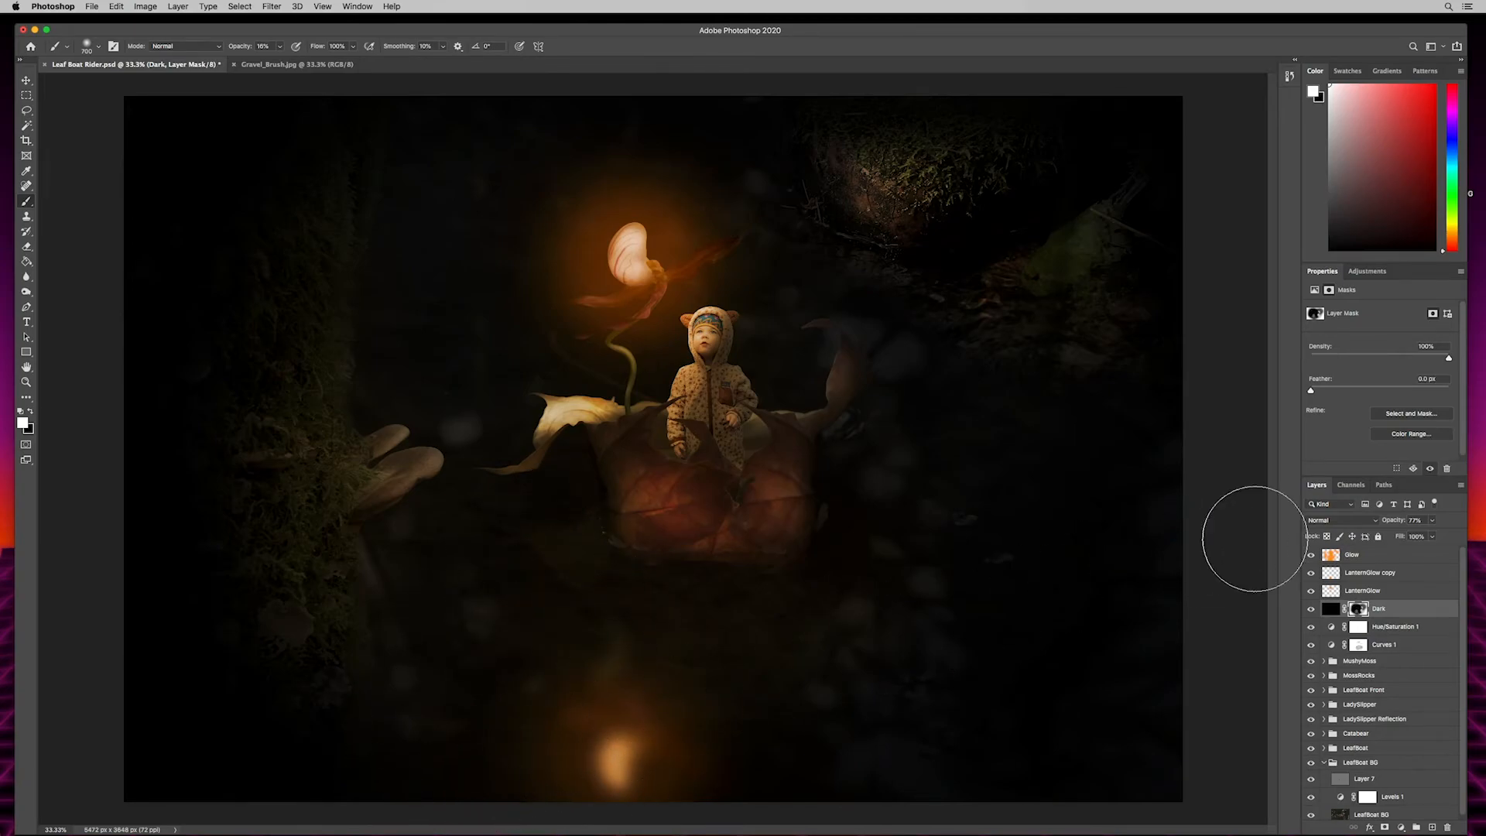
- Rename the LanternGlow copy layer LanternGlow Reflection Glow and fine-tune its opacity
left_click(1369, 573)
left_click(1312, 573)
left_click(1312, 573)
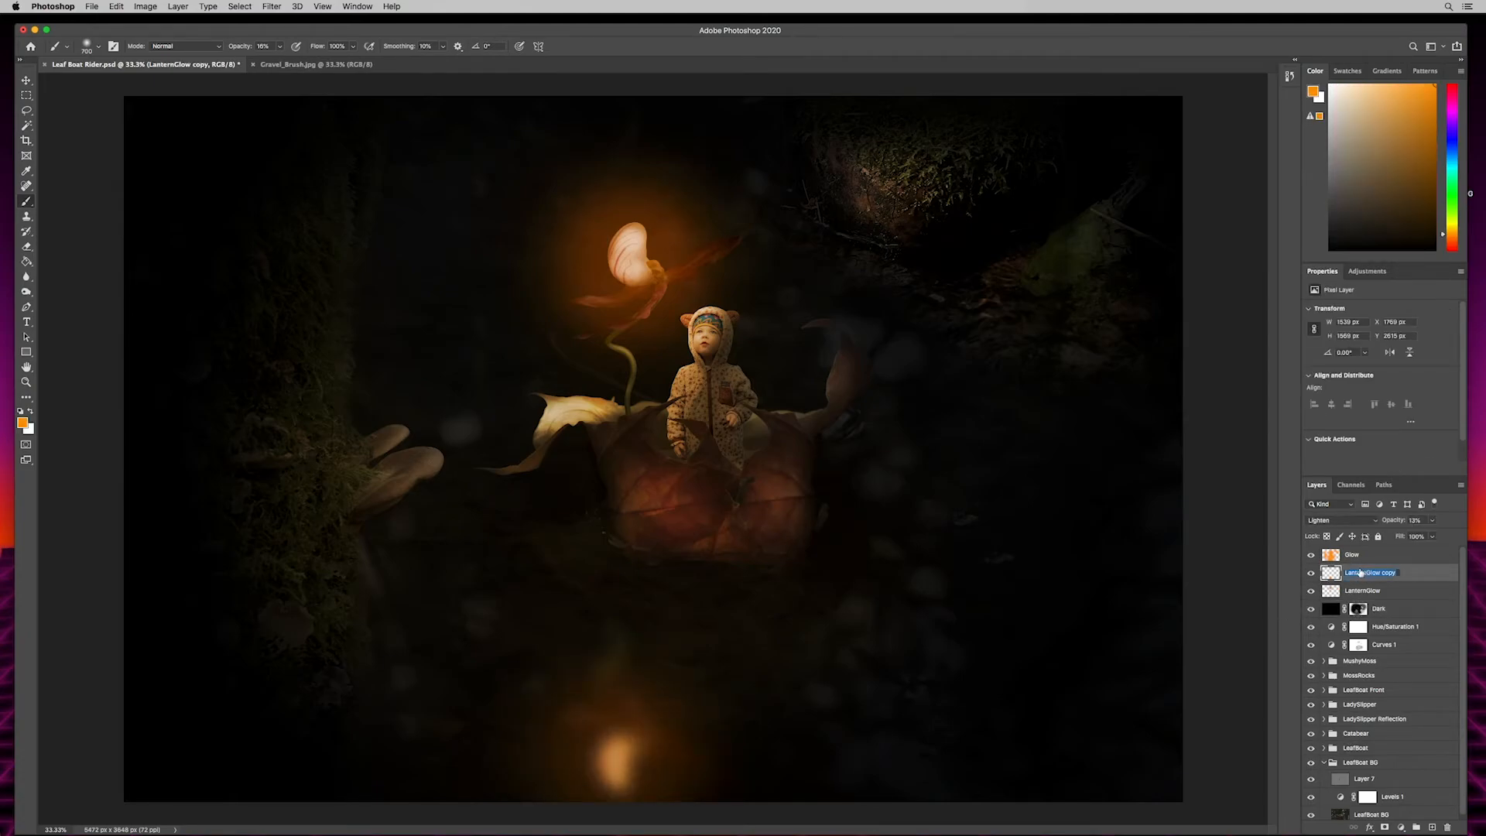
key("BackSpace")
key("BackSpace")
key("BackSpace")
type("Reflection Glow")
key("Return")
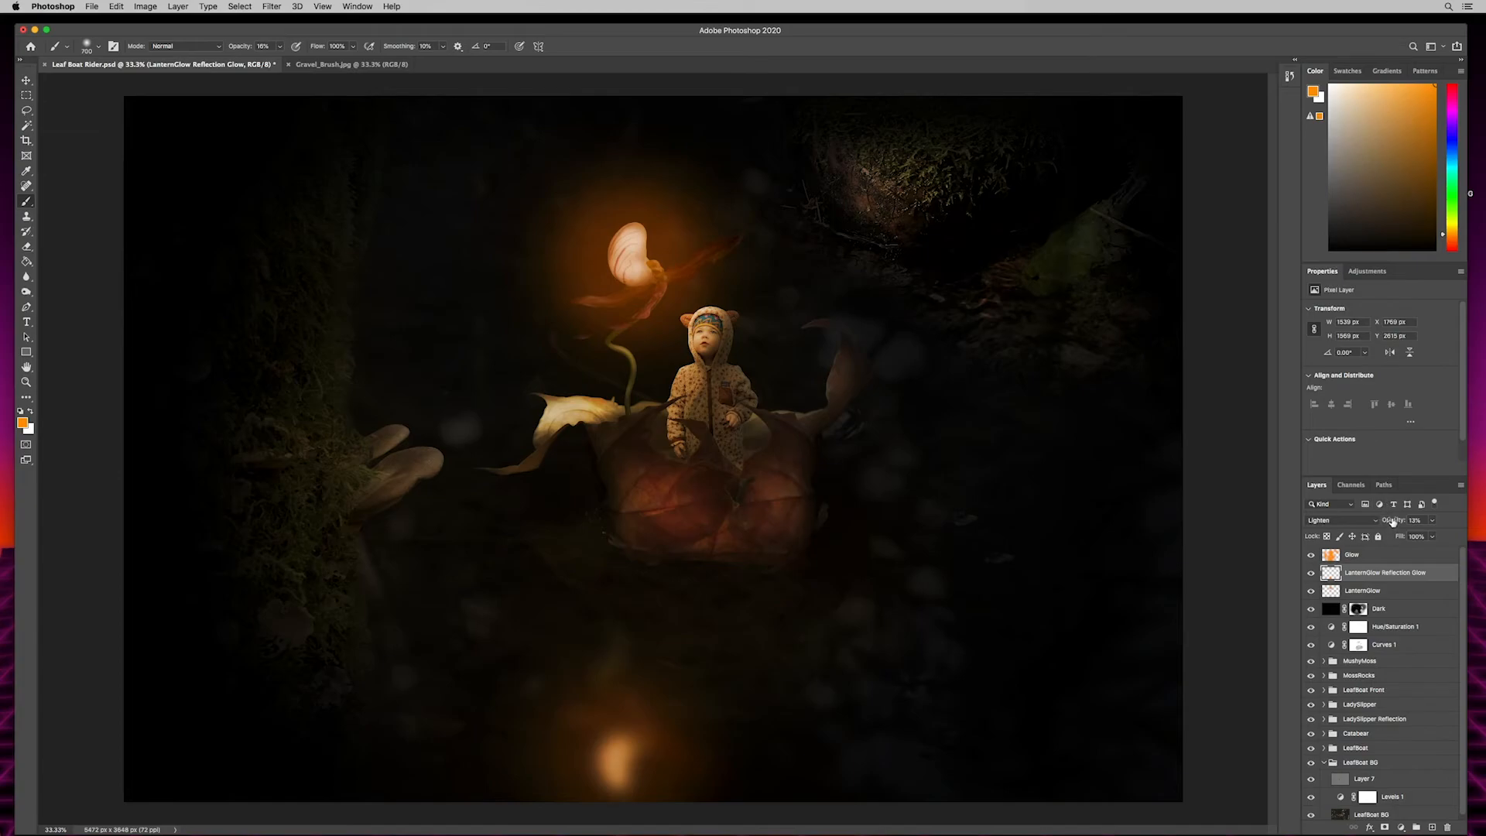
left_click_drag(1390, 522, 1391, 522)
key("Return")
- Paint white at low opacity on the Dark layer's mask over the mossy trunk and the mossy rock to darken them
left_click(1358, 608)
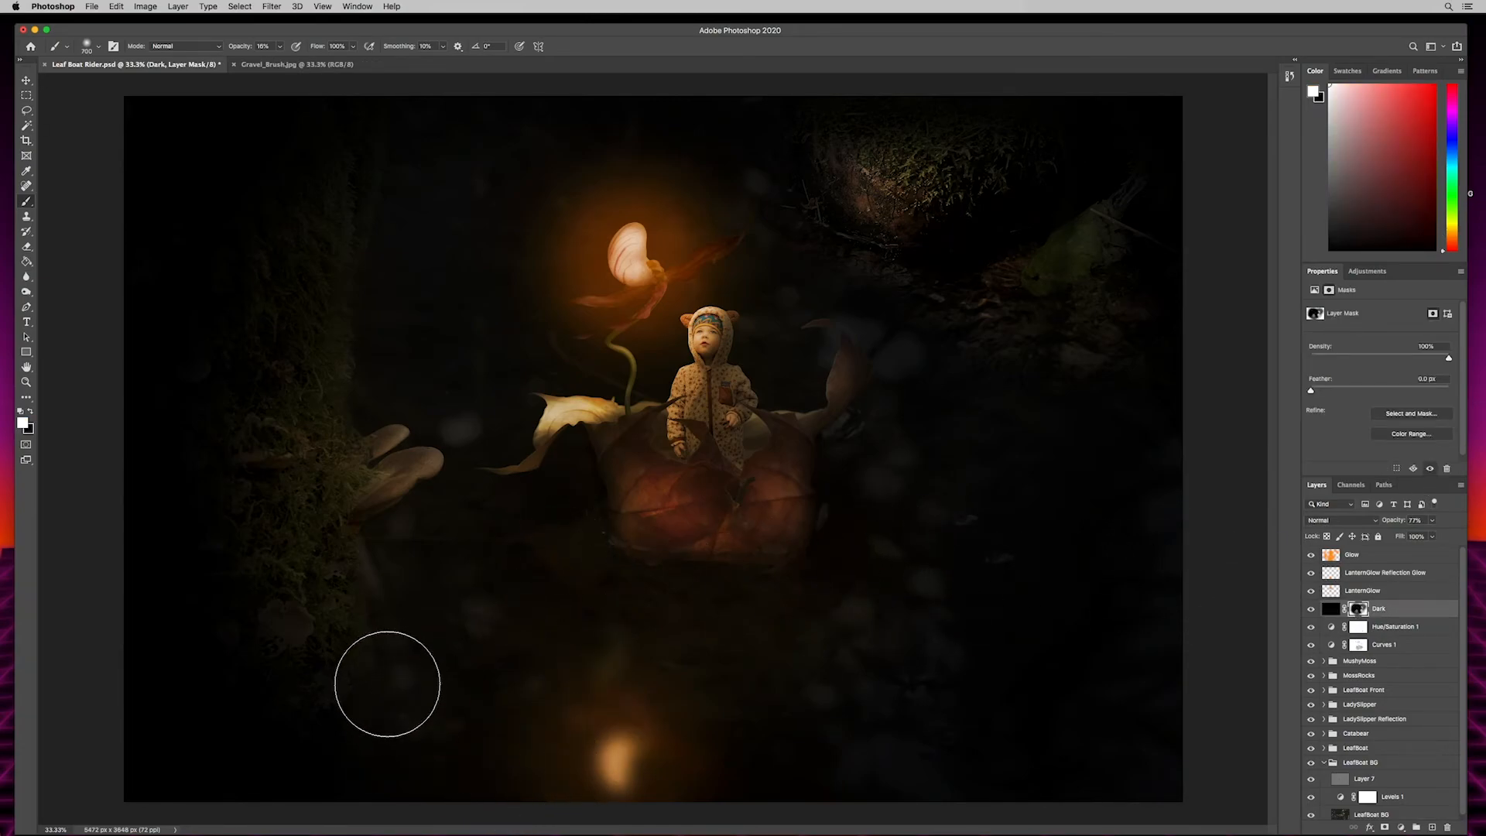
mouse_move(305, 363)
left_mouse_down()
mouse_move(315, 522)
mouse_move(316, 398)
mouse_move(301, 520)
mouse_move(363, 223)
mouse_move(321, 290)
mouse_move(308, 563)
mouse_move(319, 609)
mouse_move(301, 468)
mouse_move(317, 578)
mouse_move(379, 425)
mouse_move(390, 588)
mouse_move(331, 522)
mouse_move(378, 457)
mouse_move(336, 459)
mouse_move(398, 638)
mouse_move(324, 730)
mouse_move(242, 625)
mouse_move(296, 343)
mouse_move(283, 745)
mouse_move(250, 478)
mouse_move(315, 208)
mouse_move(295, 290)
mouse_move(396, 150)
left_mouse_up()
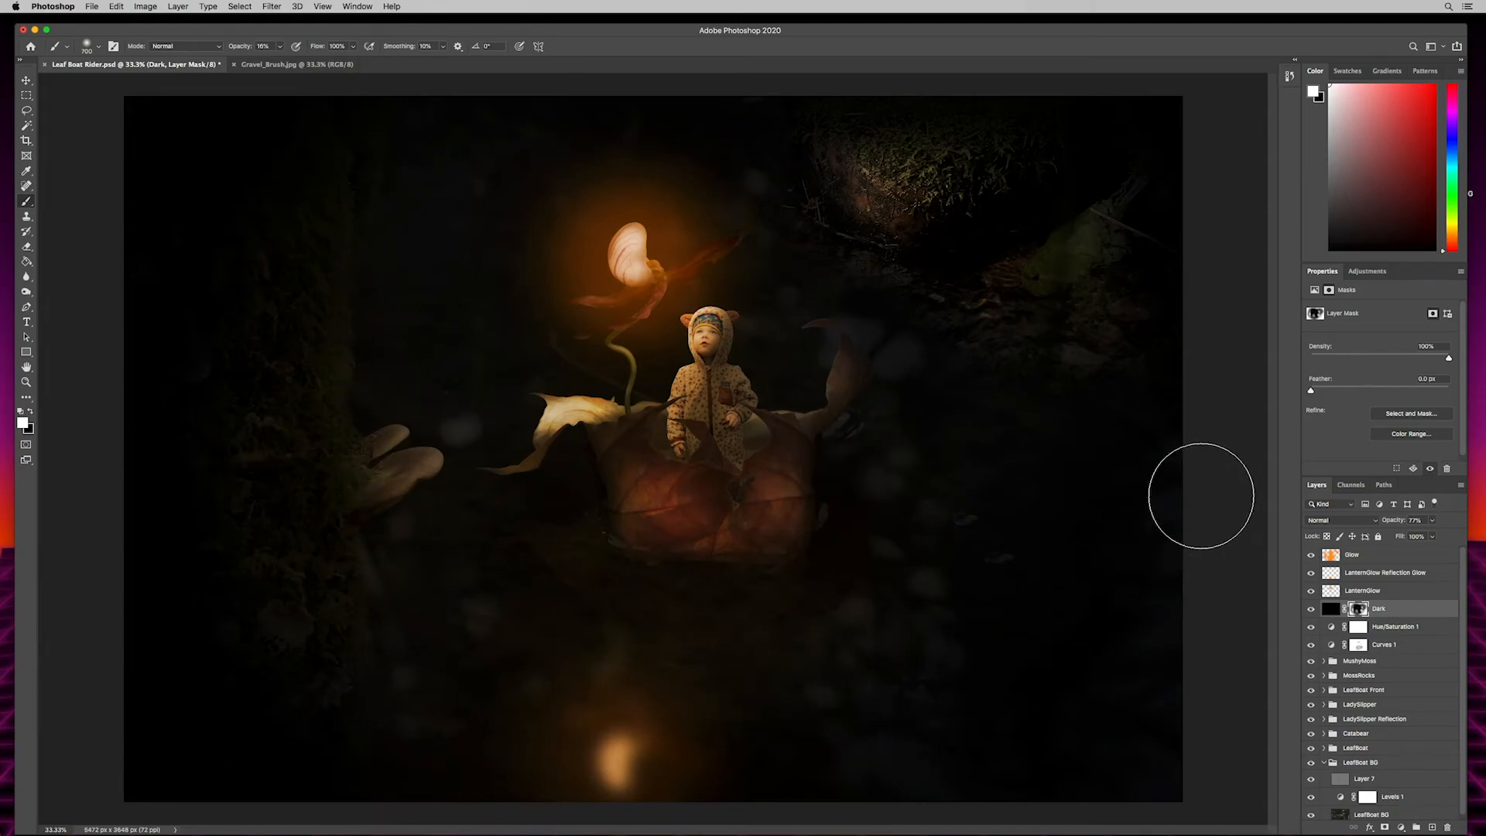
mouse_move(953, 175)
left_mouse_down()
mouse_move(932, 144)
mouse_move(806, 145)
mouse_move(989, 173)
mouse_move(835, 123)
mouse_move(995, 237)
mouse_move(962, 167)
mouse_move(825, 123)
mouse_move(877, 208)
mouse_move(815, 137)
mouse_move(807, 156)
mouse_move(910, 153)
left_mouse_up()
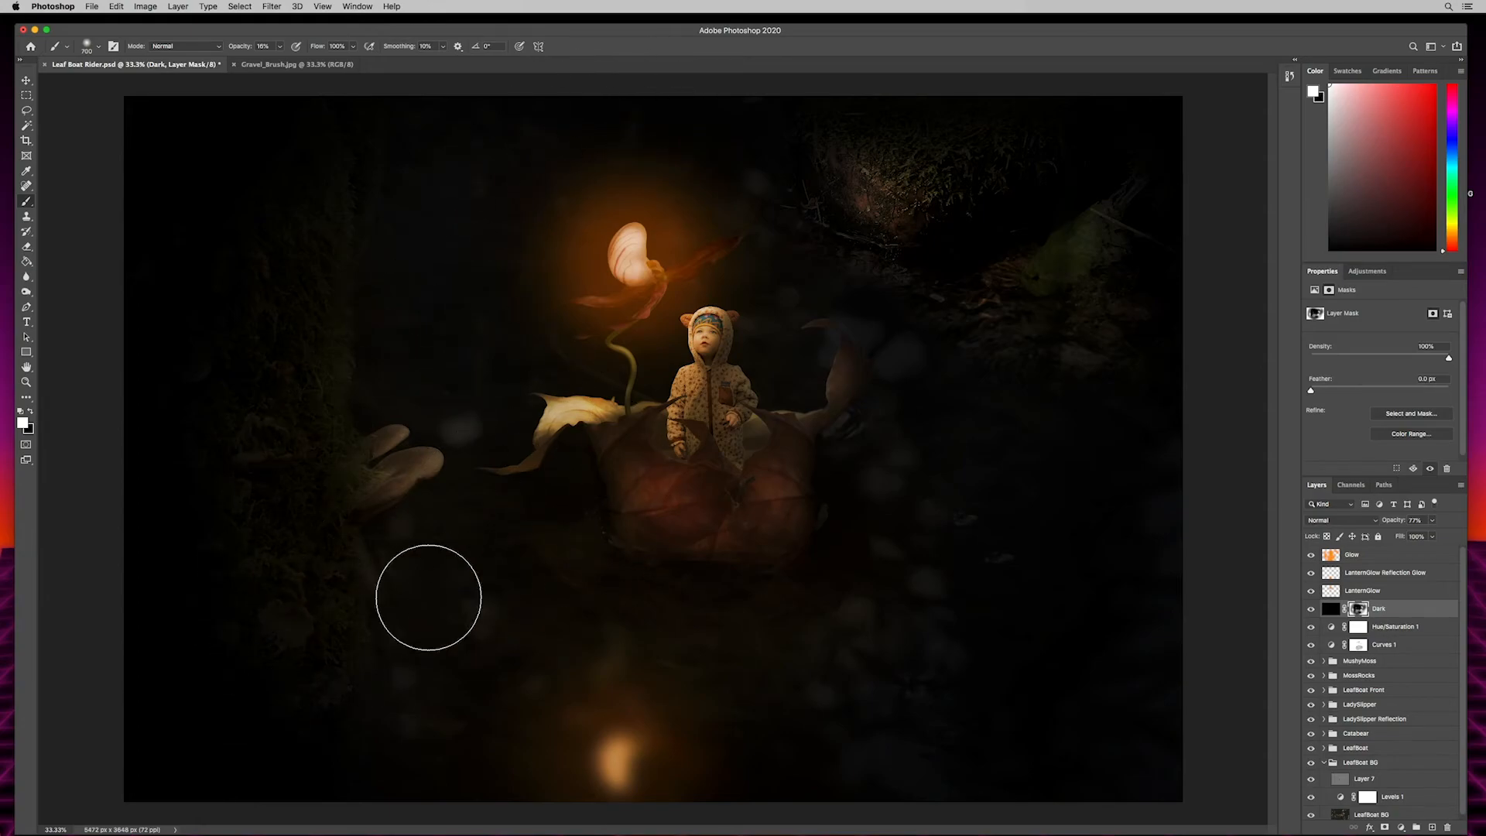
- Expand the MushyMoss group and select its gray Overlay layer, Layer 6, for retouching the mushrooms up close
left_click(1405, 559)
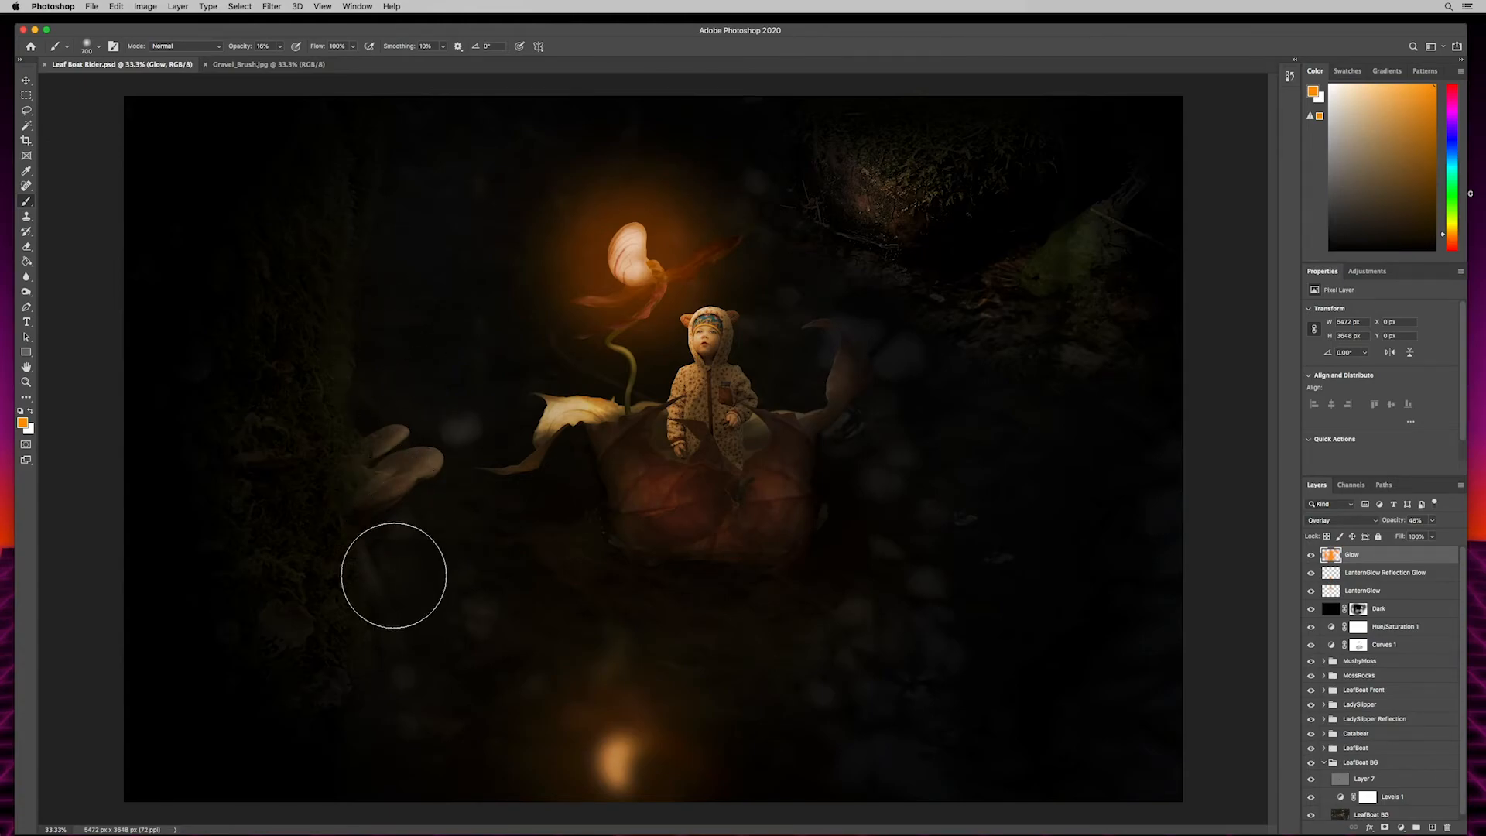
left_click(1360, 662)
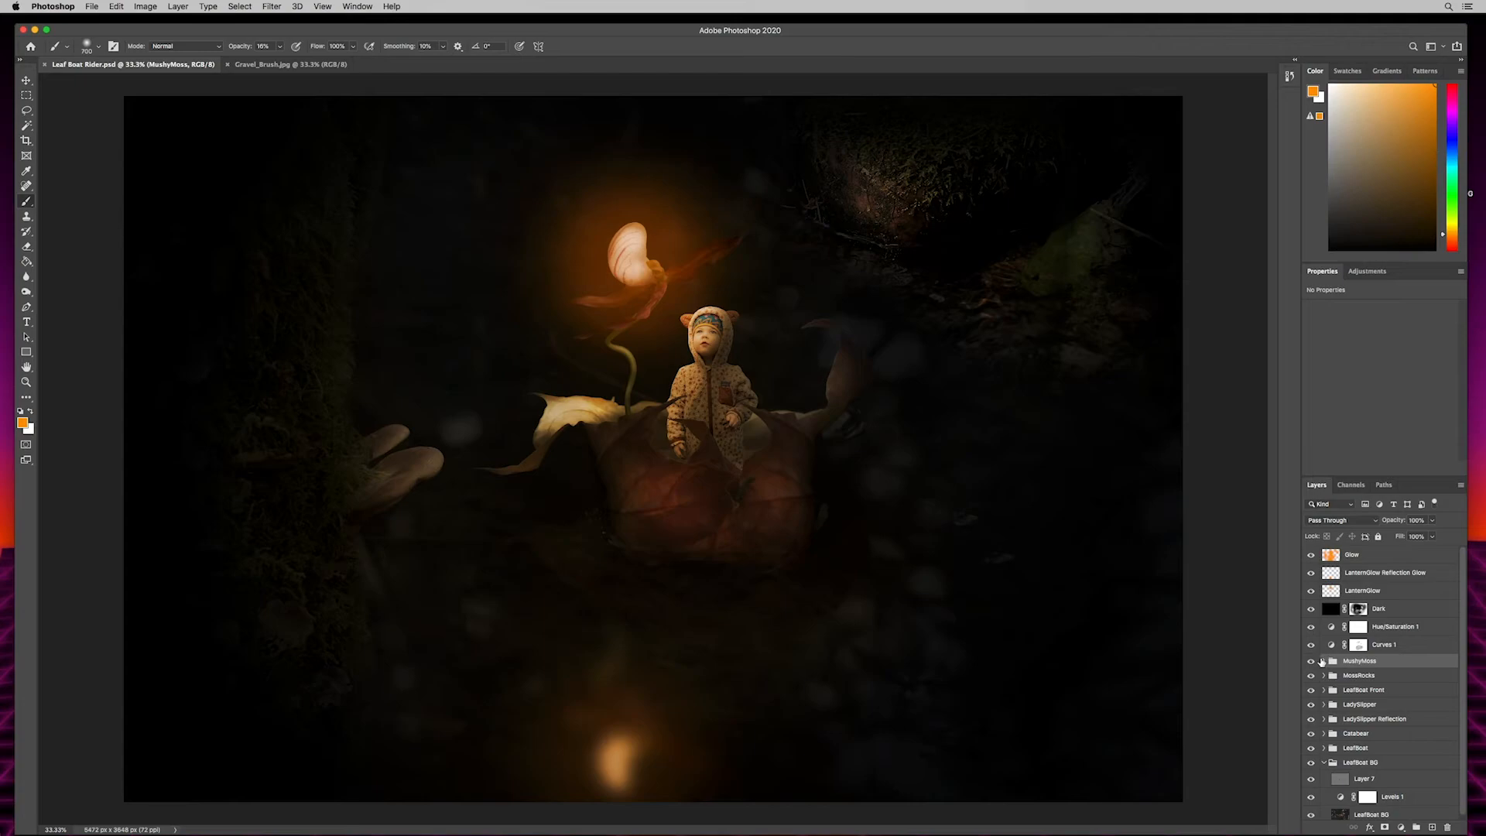
left_click(1323, 661)
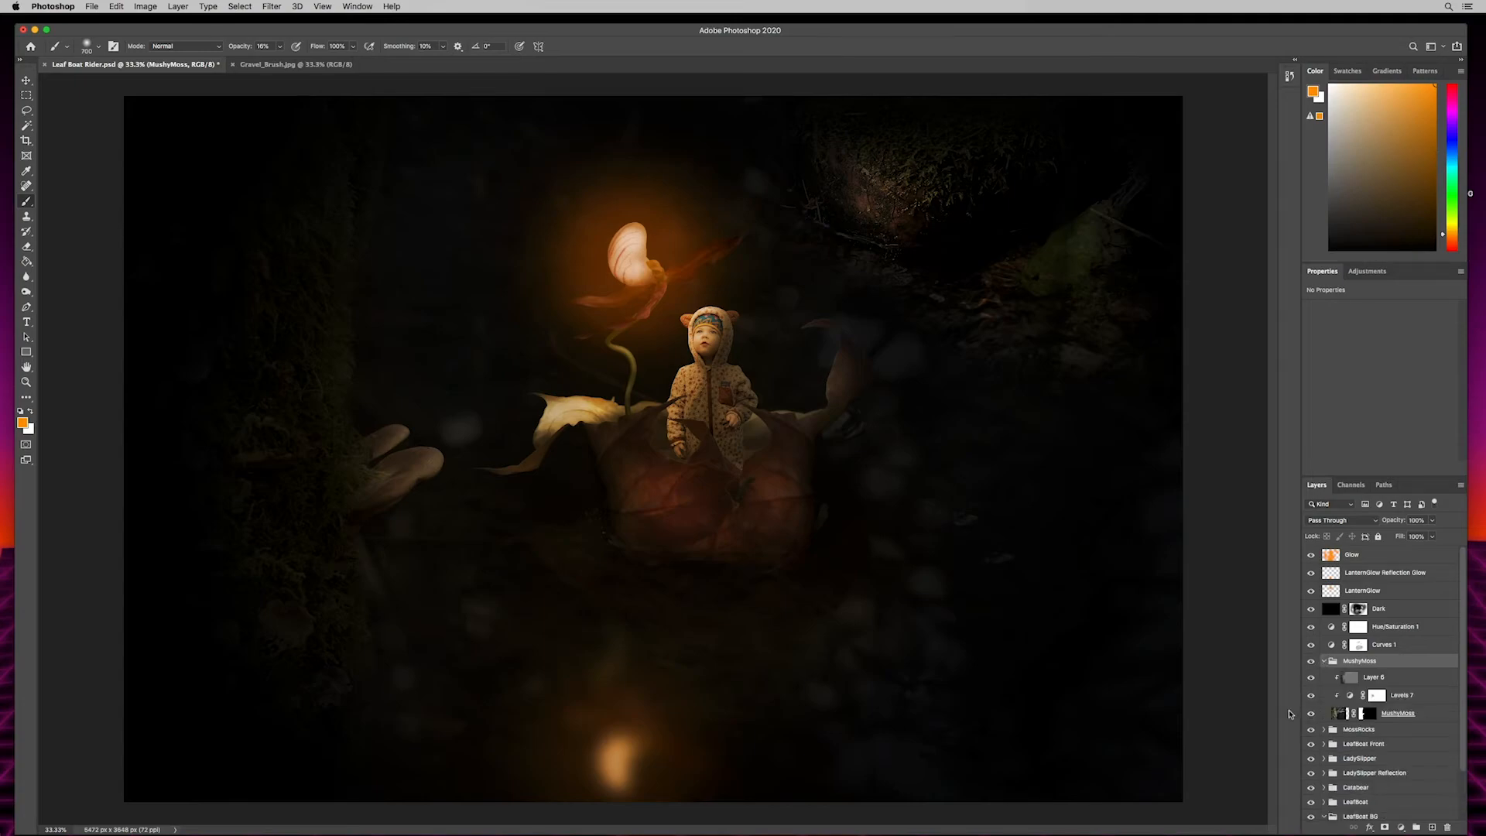
left_click(1375, 679)
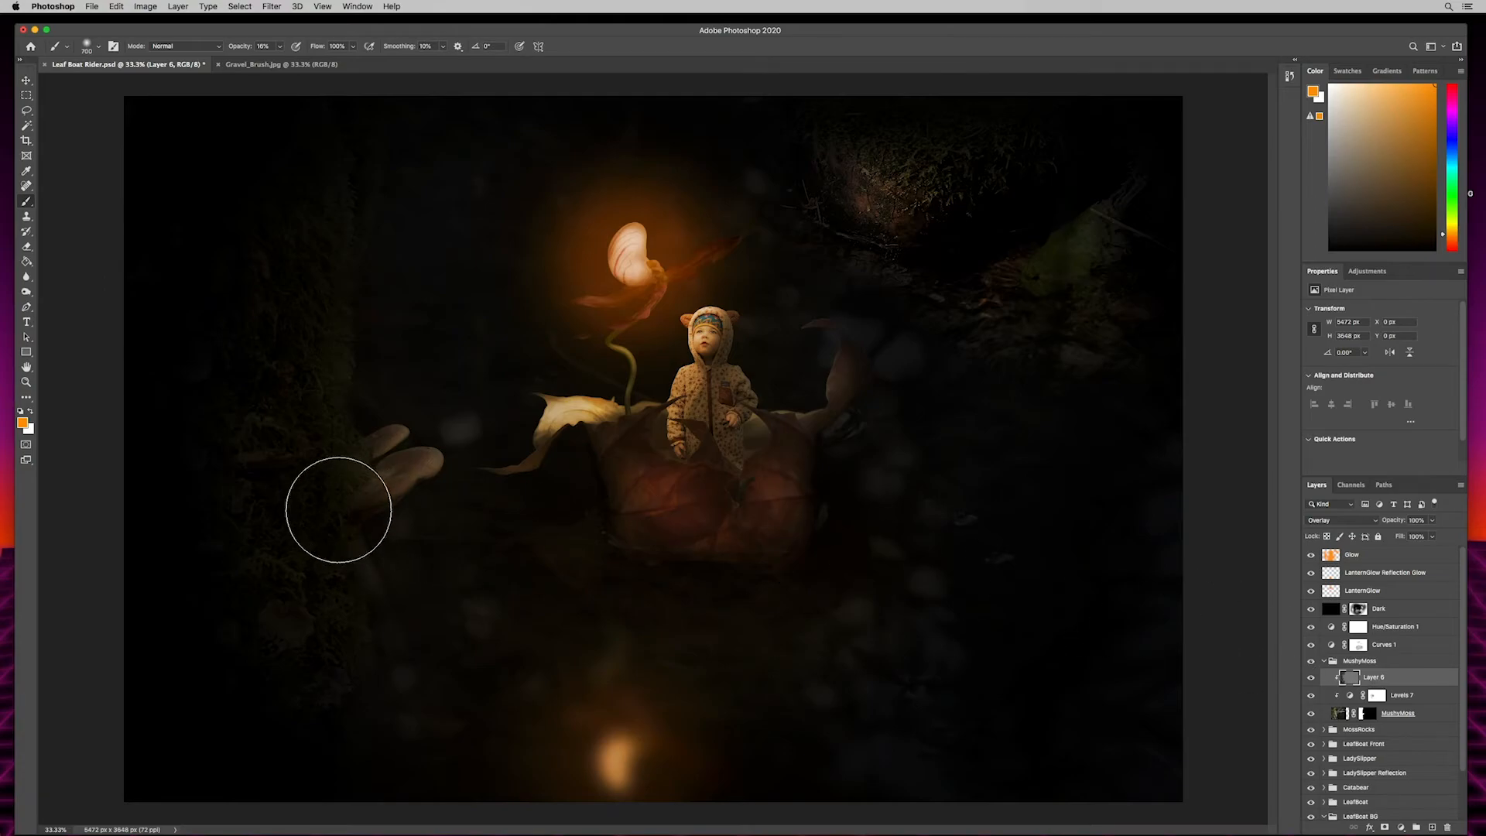
key("super+plus")
key("super+plus")
key("super+plus")
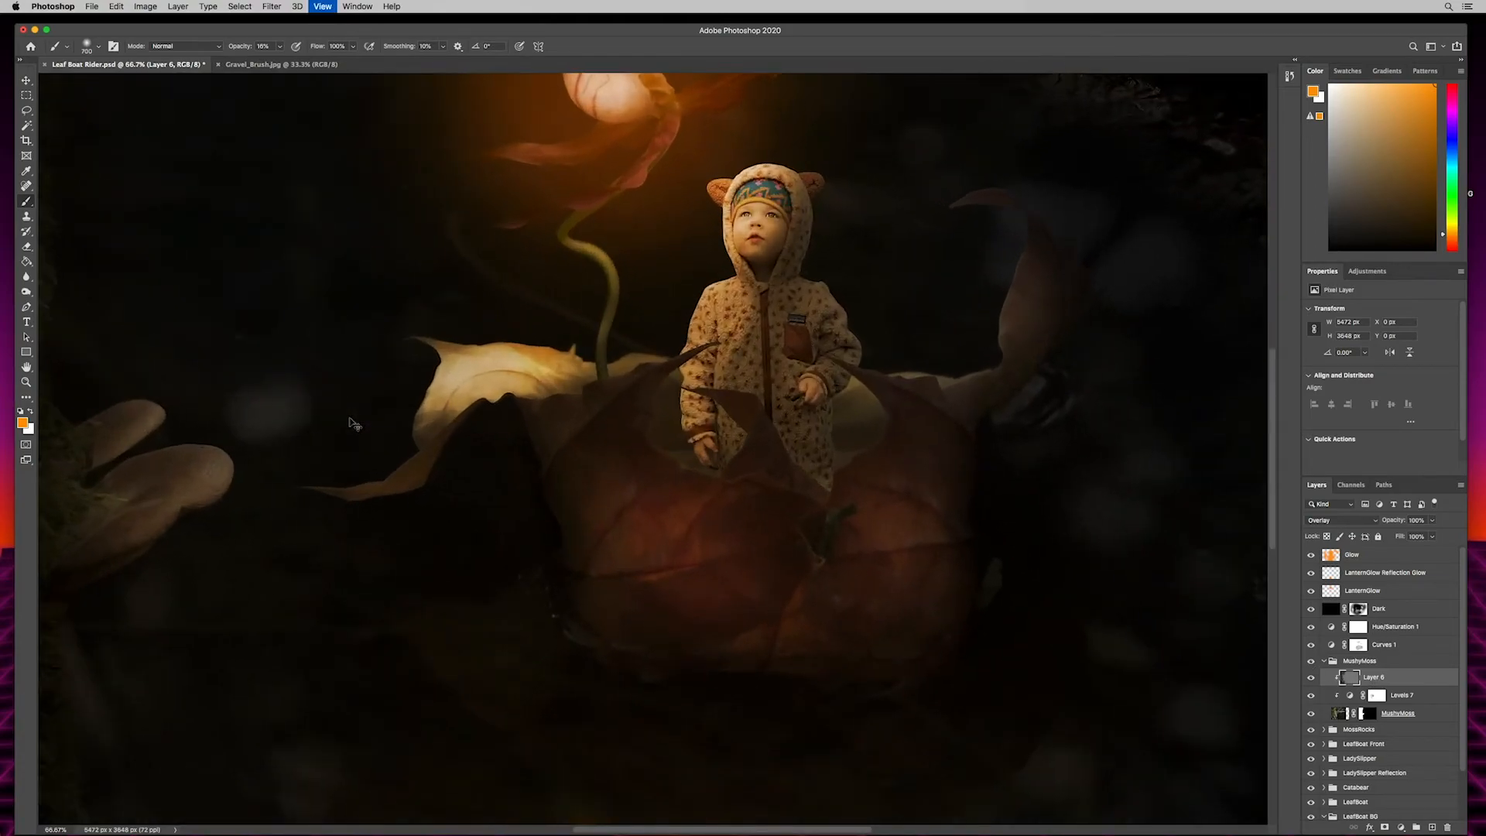
left_click_drag(359, 544, 667, 528)
left_click_drag(401, 600, 717, 484)
left_click_drag(601, 416, 607, 500)
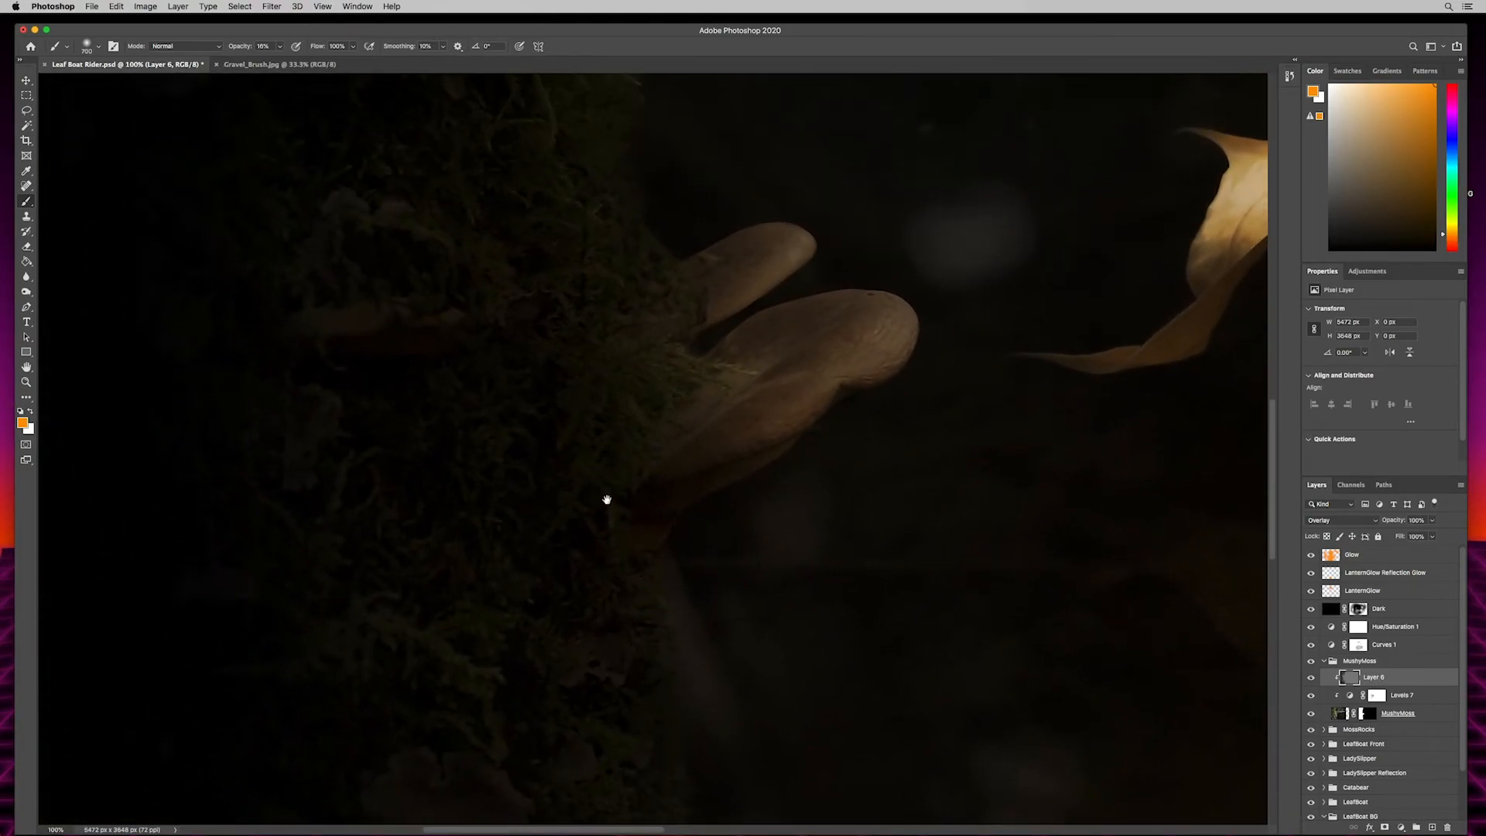
key("super+plus")
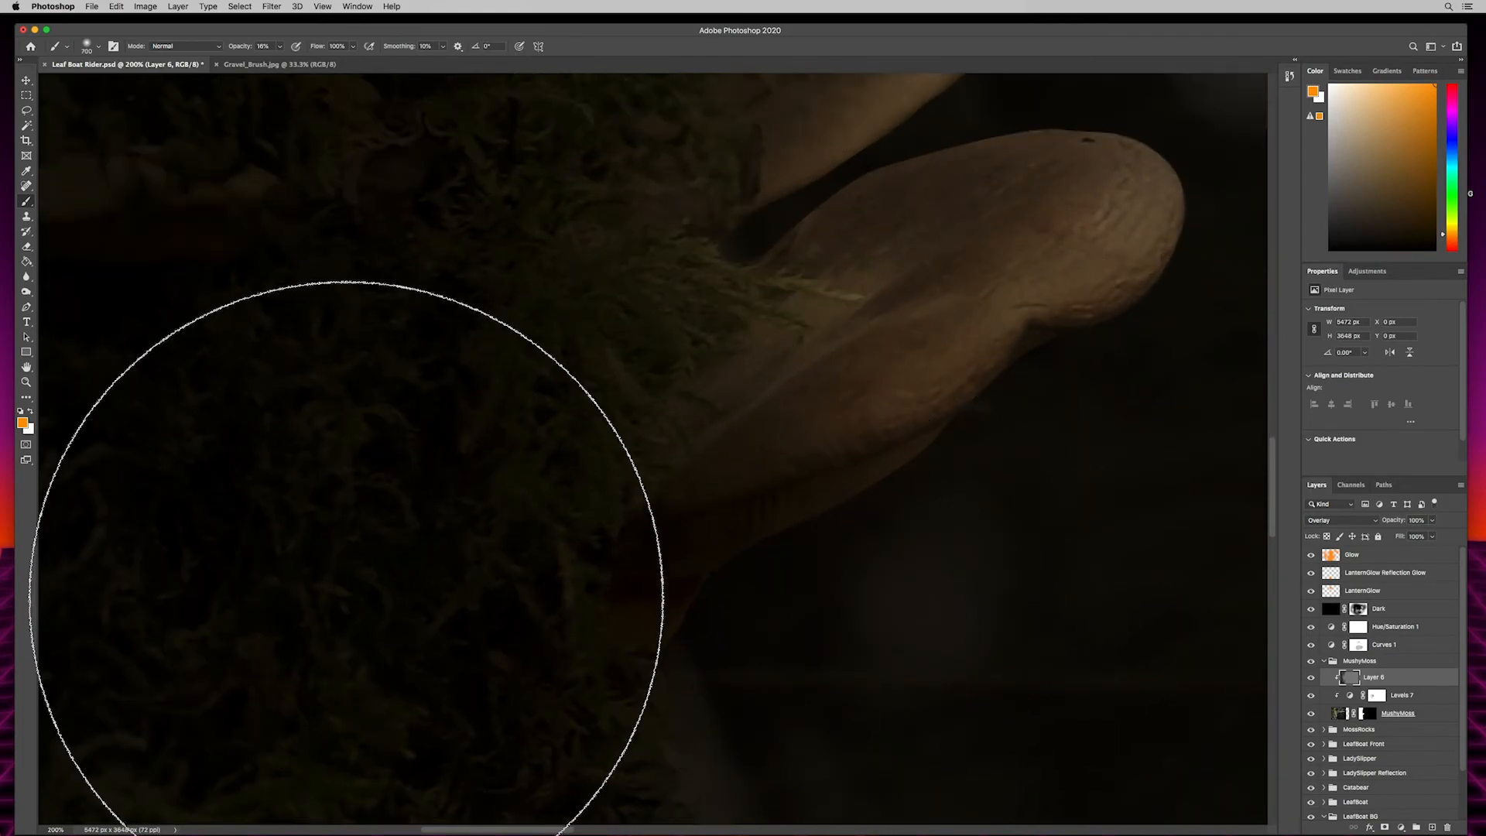
- Dodge the midtones along the ridge and underside of the larger mushroom on Layer 6 with a small brush
key("o")
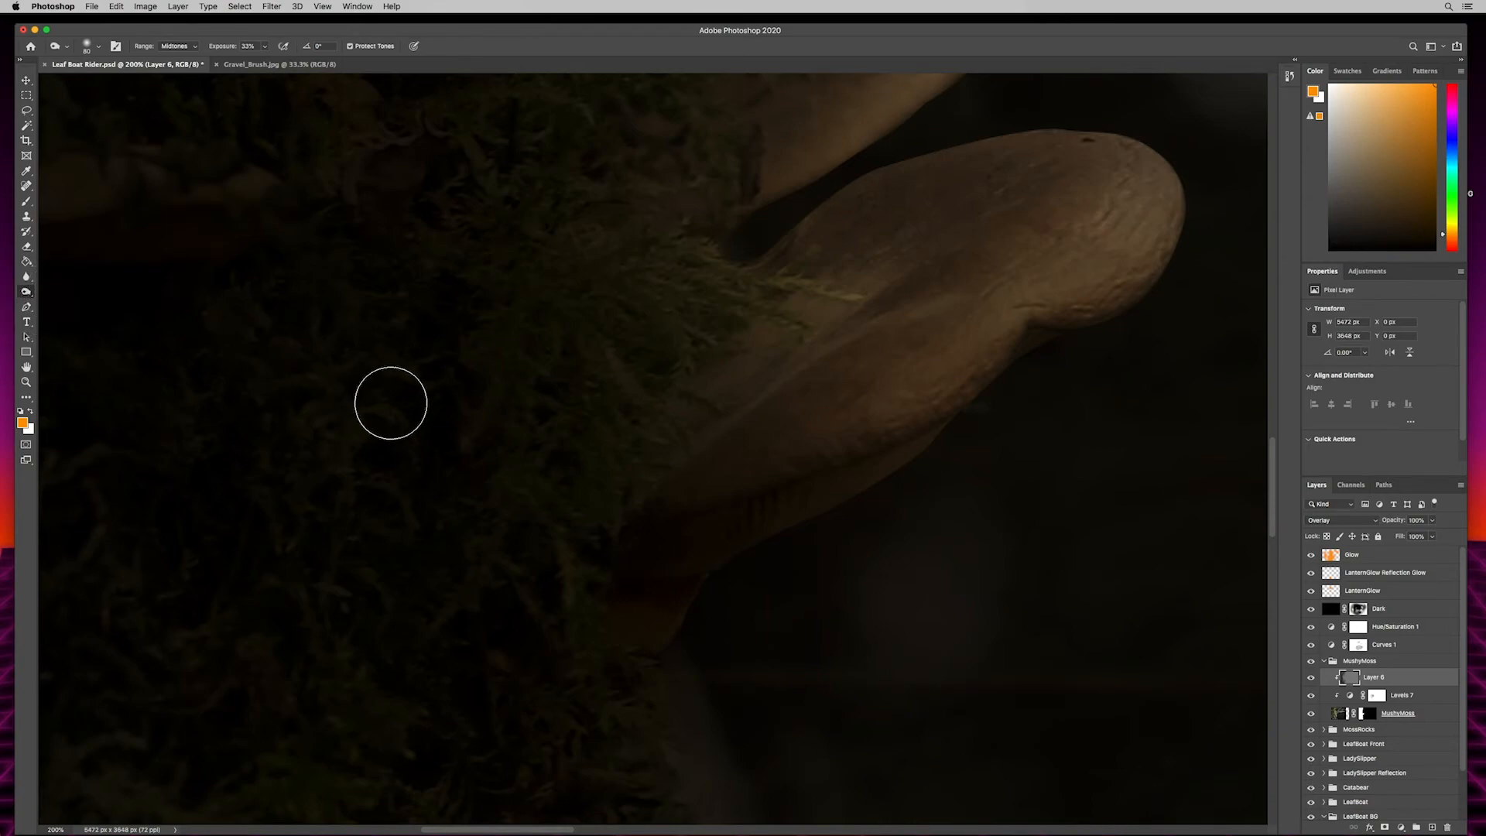
key("shift+o")
key("shift+o")
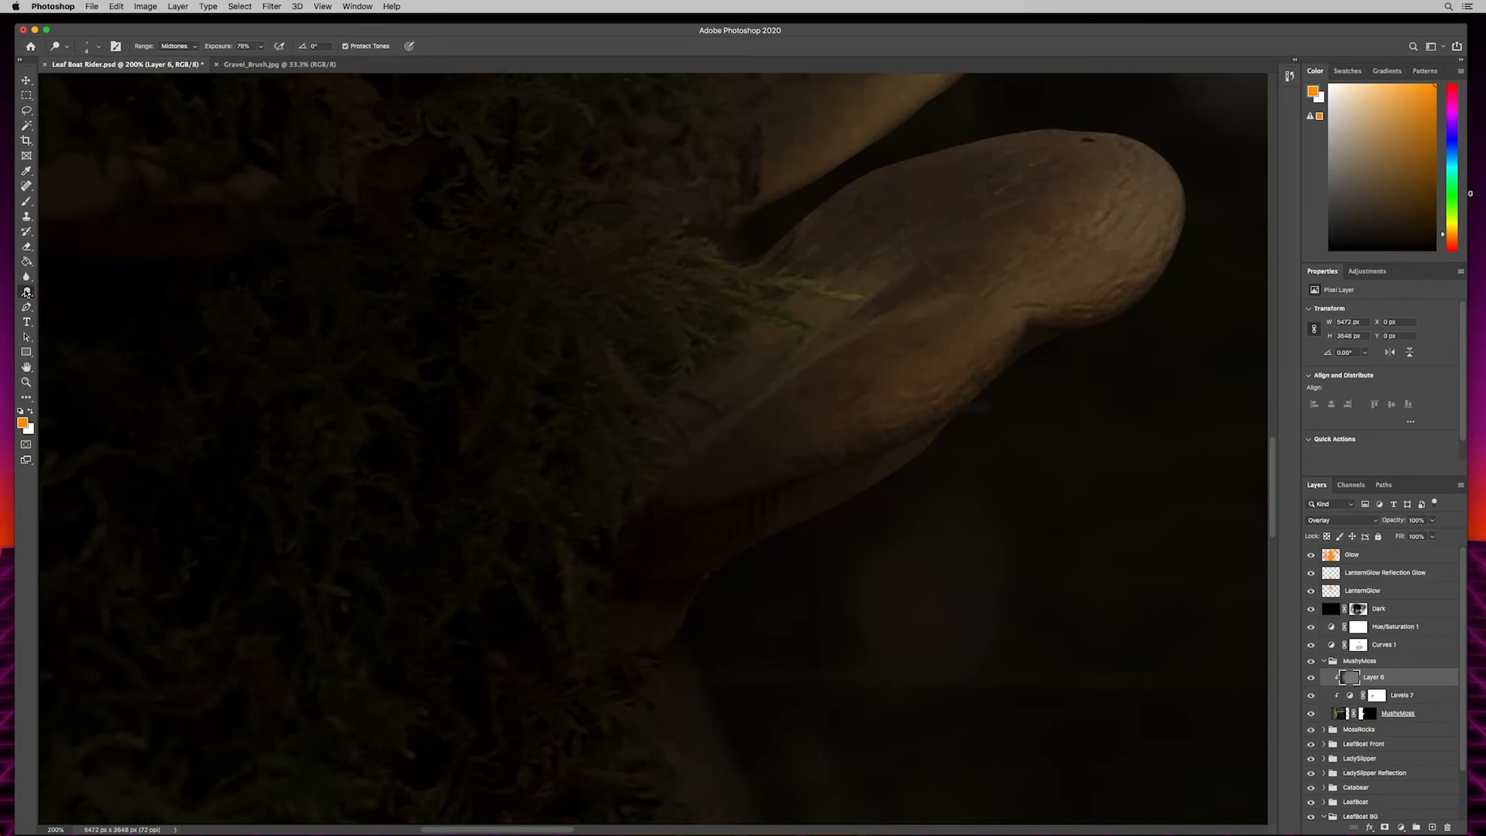
left_click(25, 292)
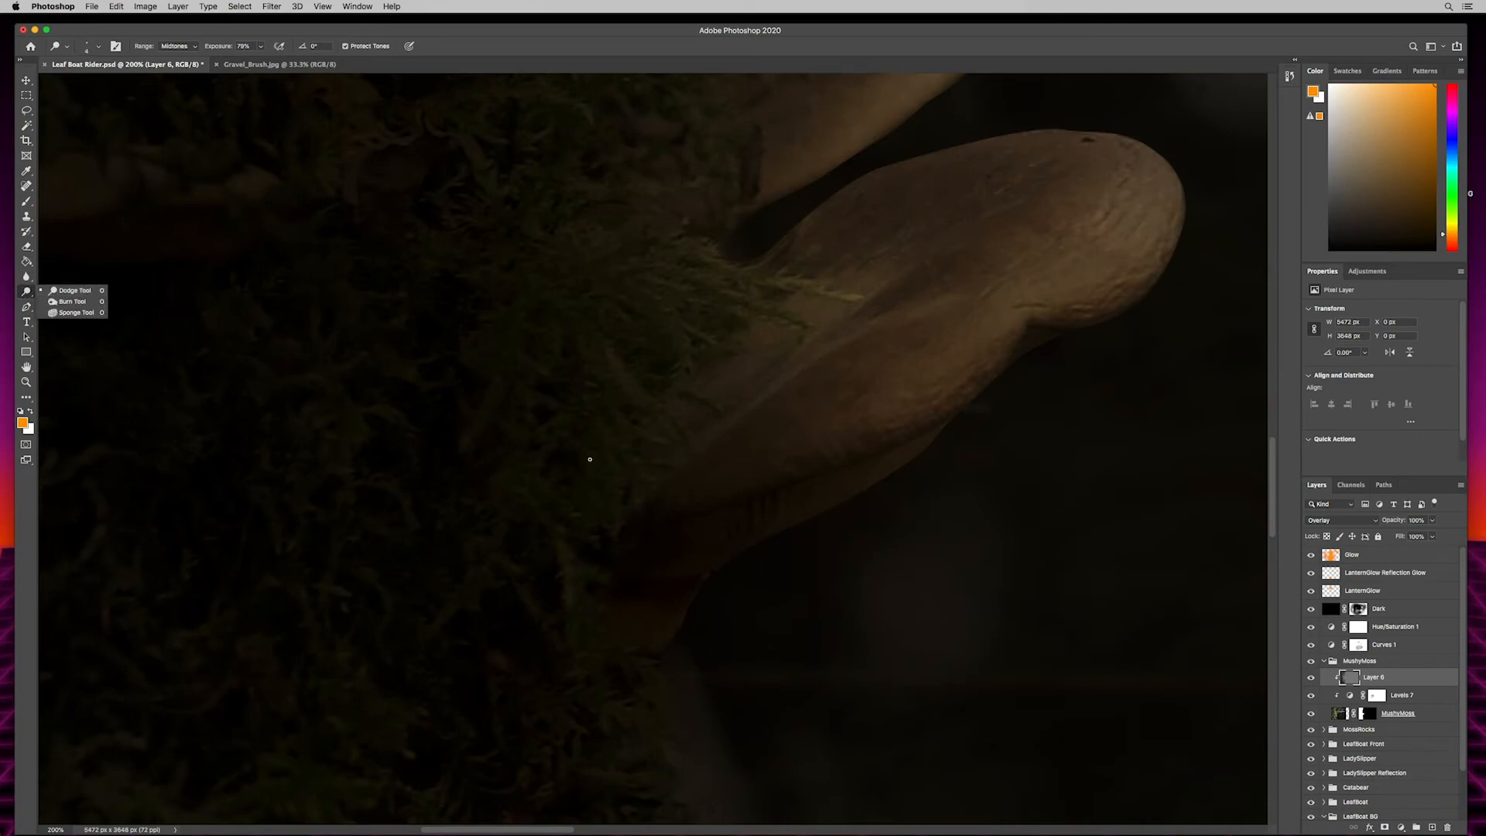
left_click(650, 540)
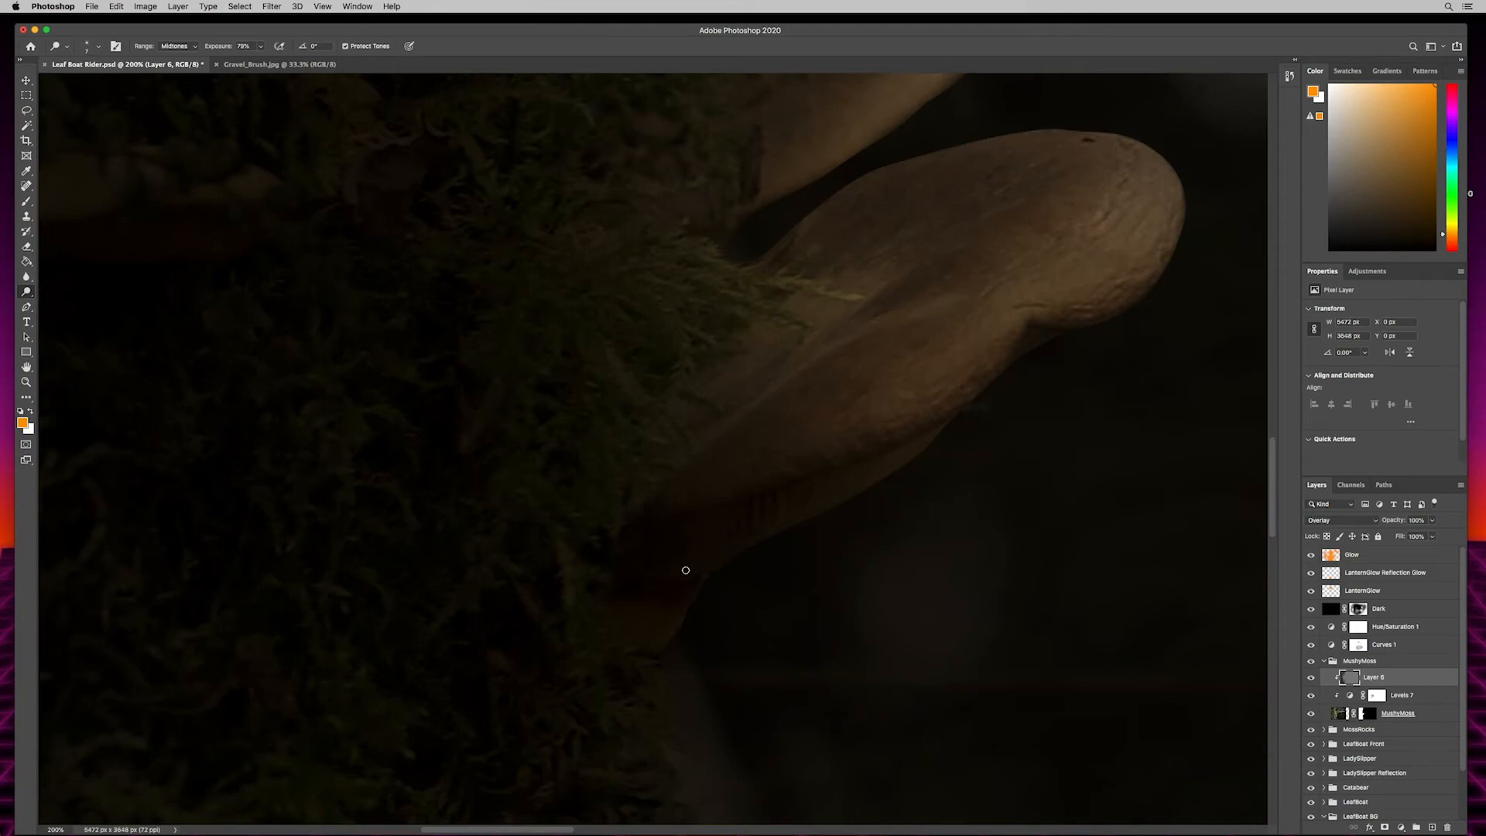
key("bracketright")
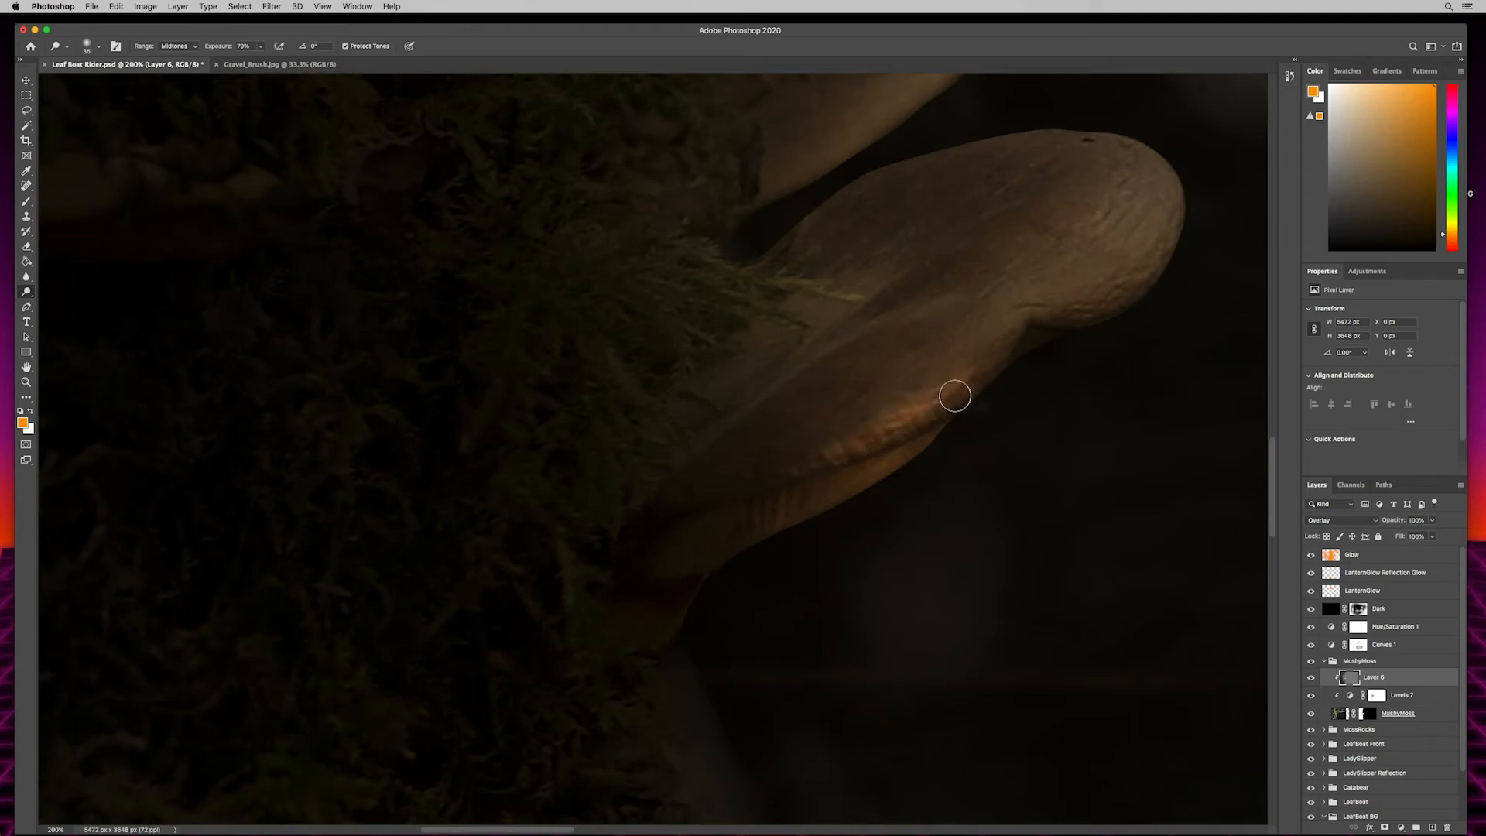
left_click_drag(903, 465, 683, 558)
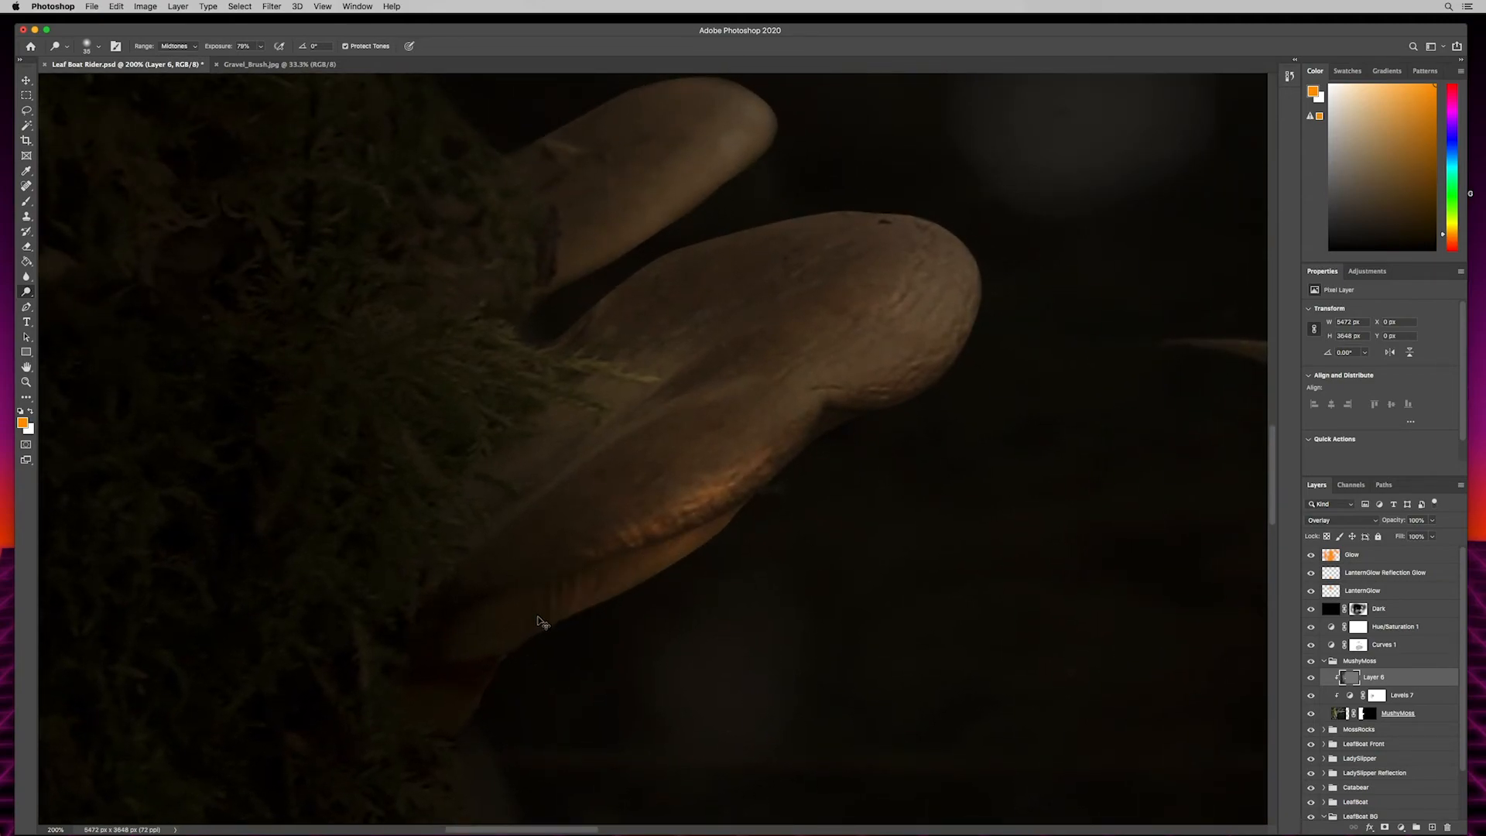
- Undo the last two dodge strokes and dodge the larger mushroom's underside again on Layer 6
key("super+z")
key("super+z")
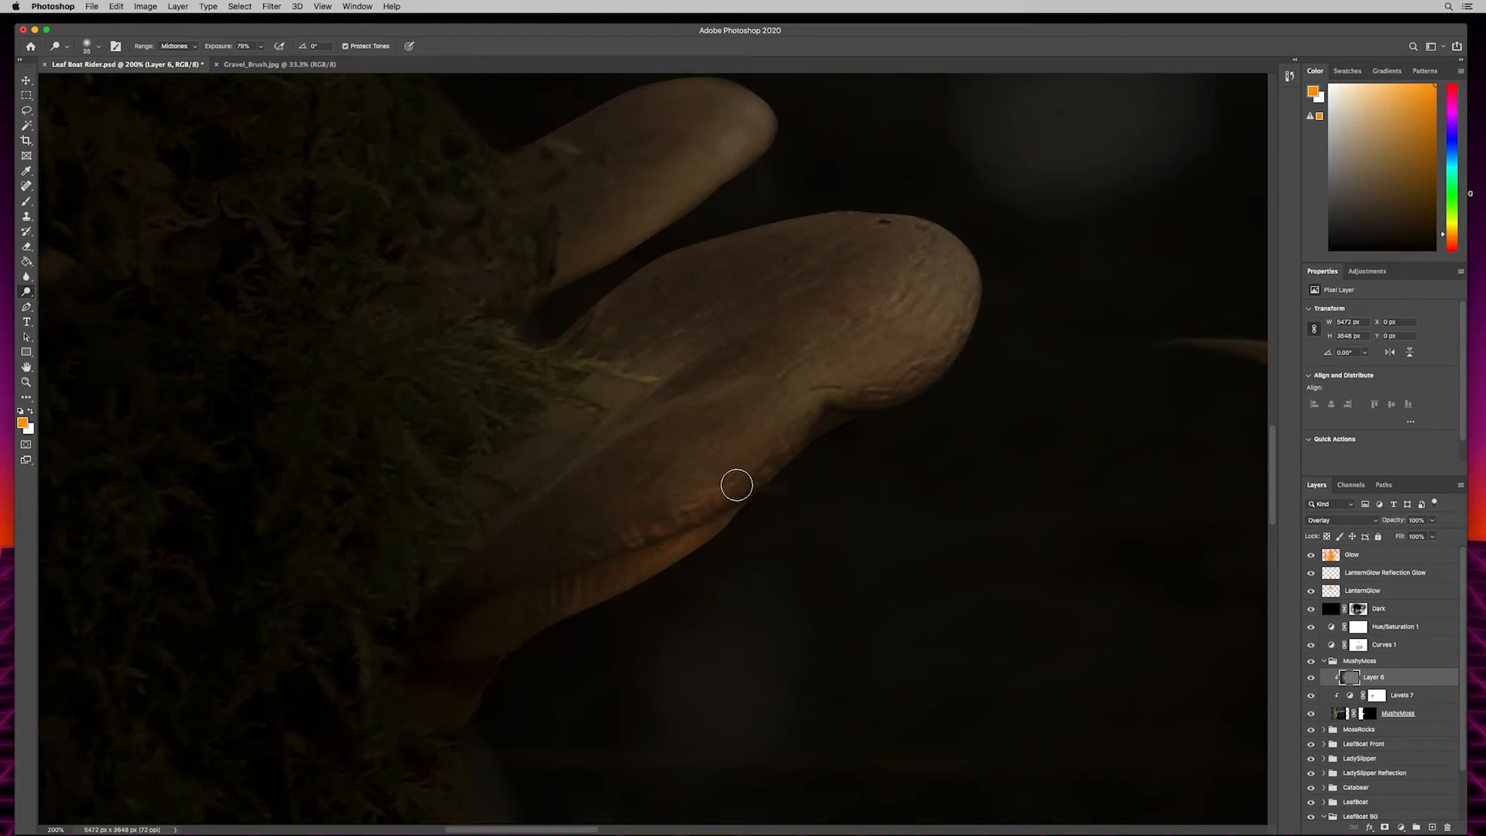
mouse_move(501, 637)
left_mouse_down()
mouse_move(547, 596)
mouse_move(558, 614)
mouse_move(569, 589)
mouse_move(581, 608)
mouse_move(696, 540)
left_mouse_up()
left_click_drag(886, 441, 708, 598)
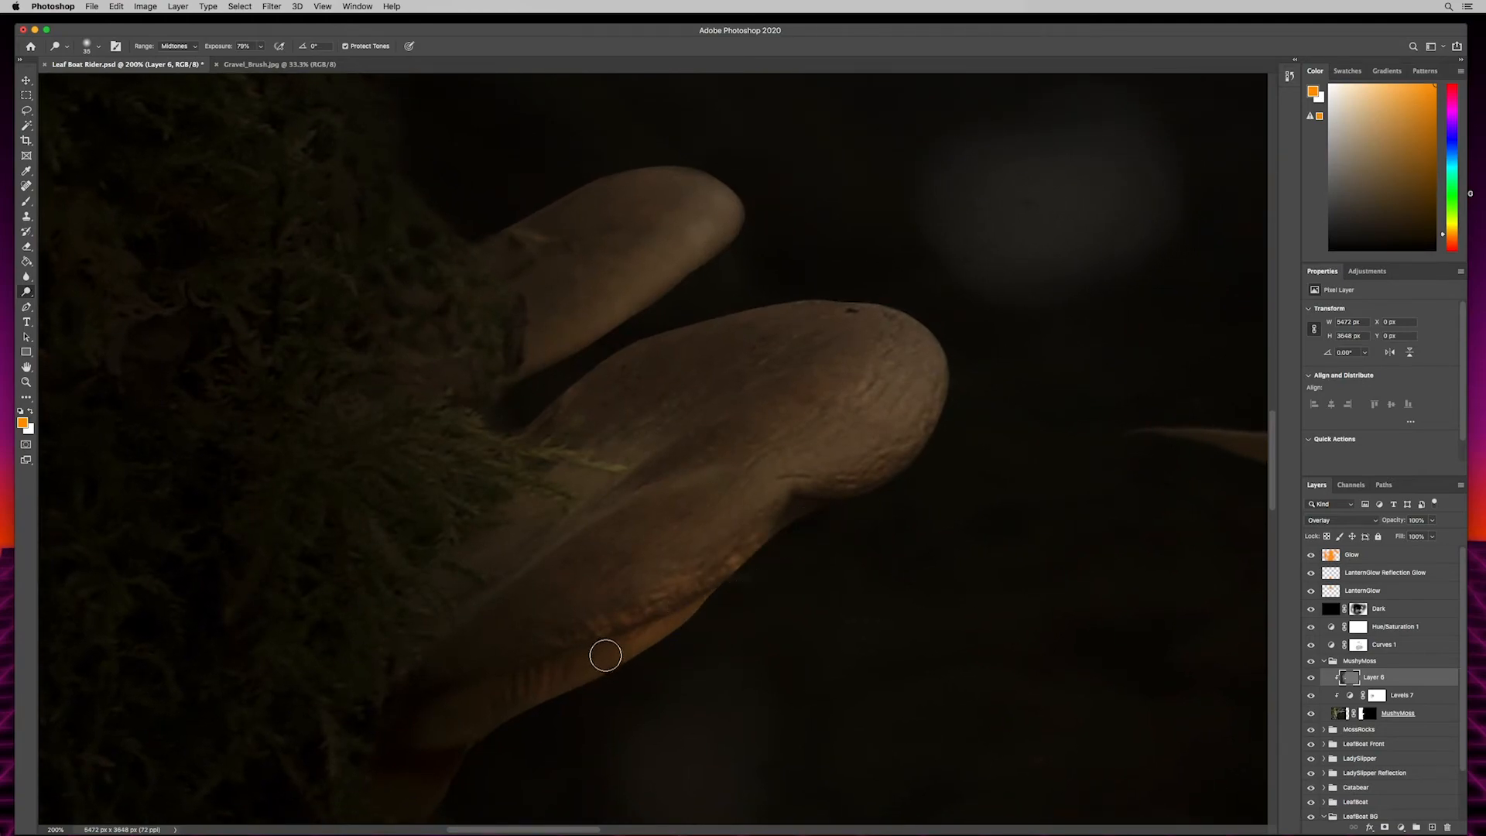
- Burn the midtones of both mushrooms with the Burn tool, darkening their bases where they meet the moss
key("shift+o")
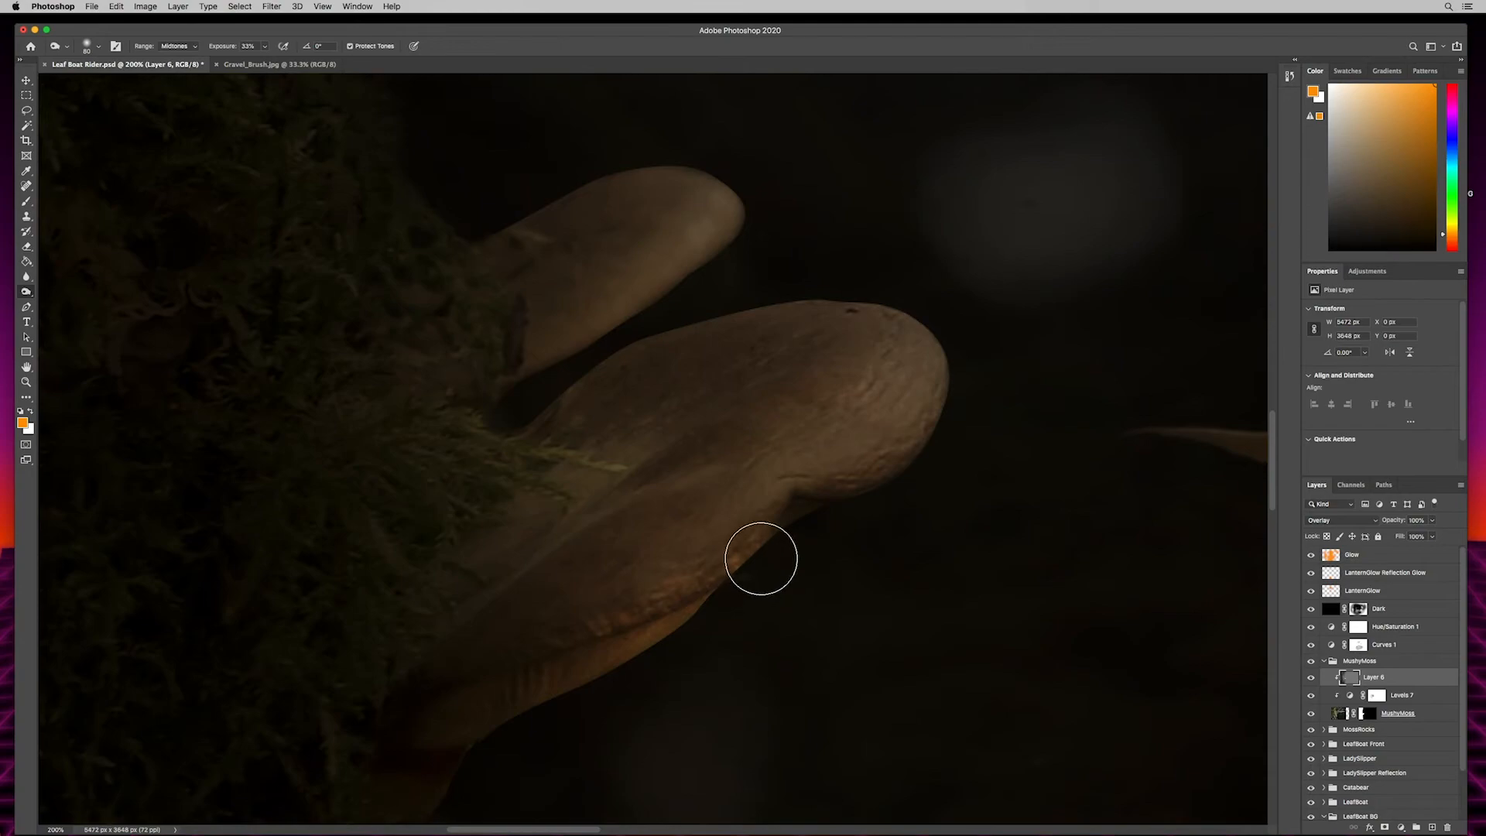
key("bracketleft")
key("bracketleft")
key("bracketleft")
key("bracketleft")
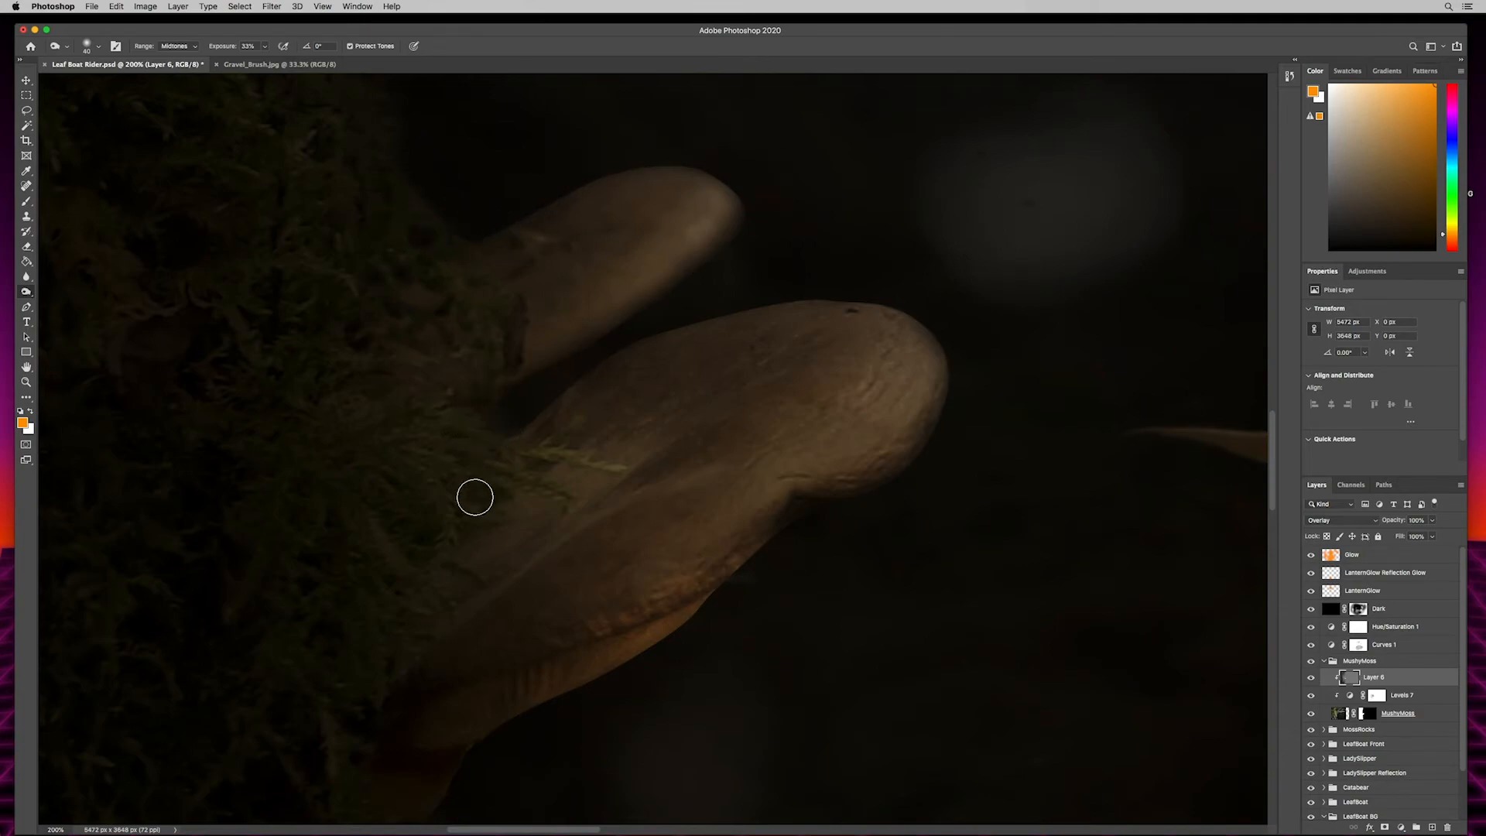
key("]")
key("]")
key("]")
key("]")
key("]")
mouse_move(500, 517)
left_mouse_down()
mouse_move(543, 467)
mouse_move(521, 528)
mouse_move(562, 483)
mouse_move(564, 514)
mouse_move(605, 457)
mouse_move(538, 535)
left_mouse_up()
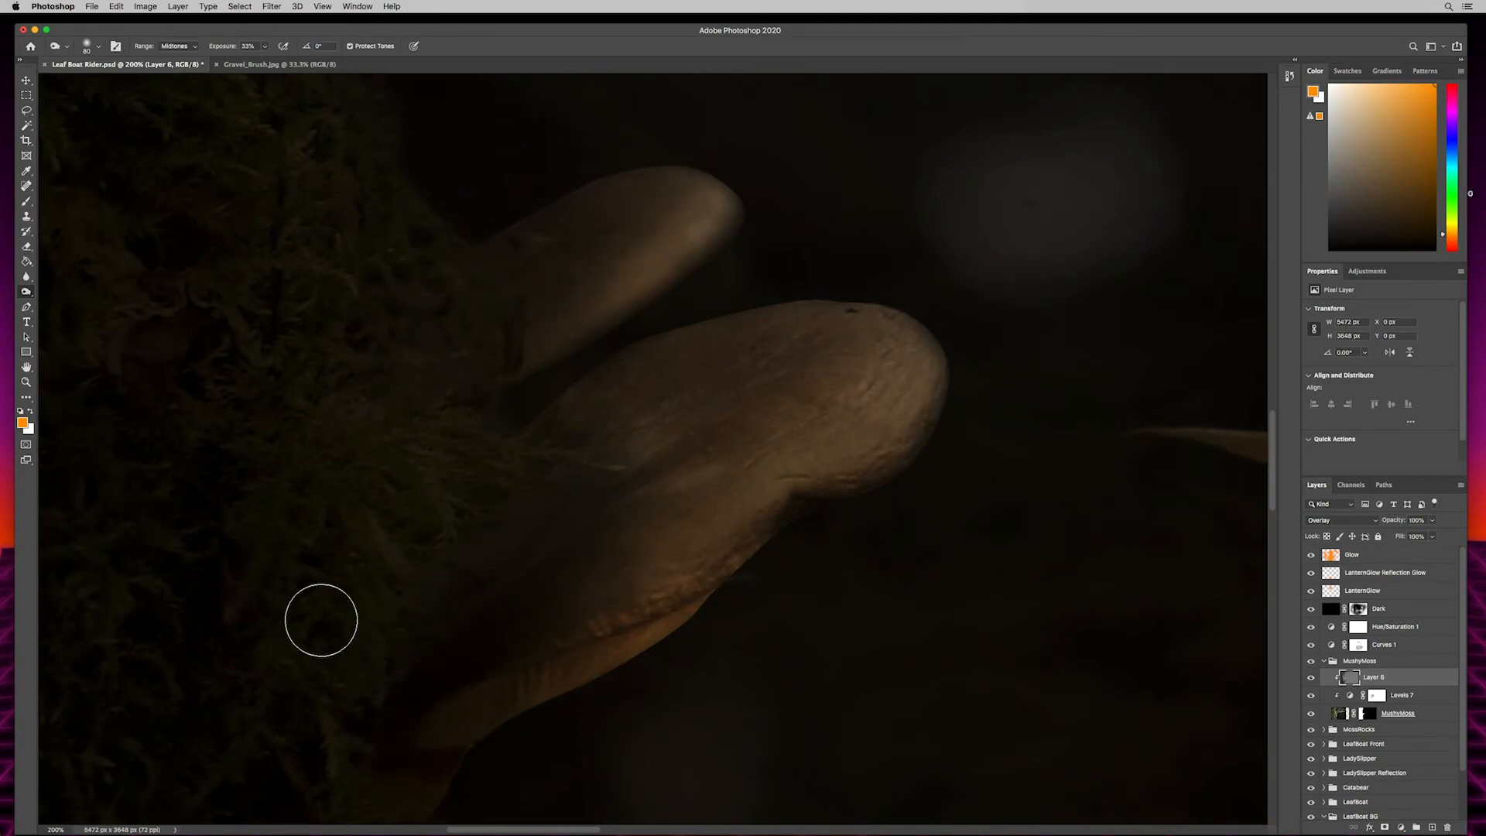
- Add a new layer named GreenGlow above the Glow layer
key("super+minus")
key("super+minus")
key("super+minus")
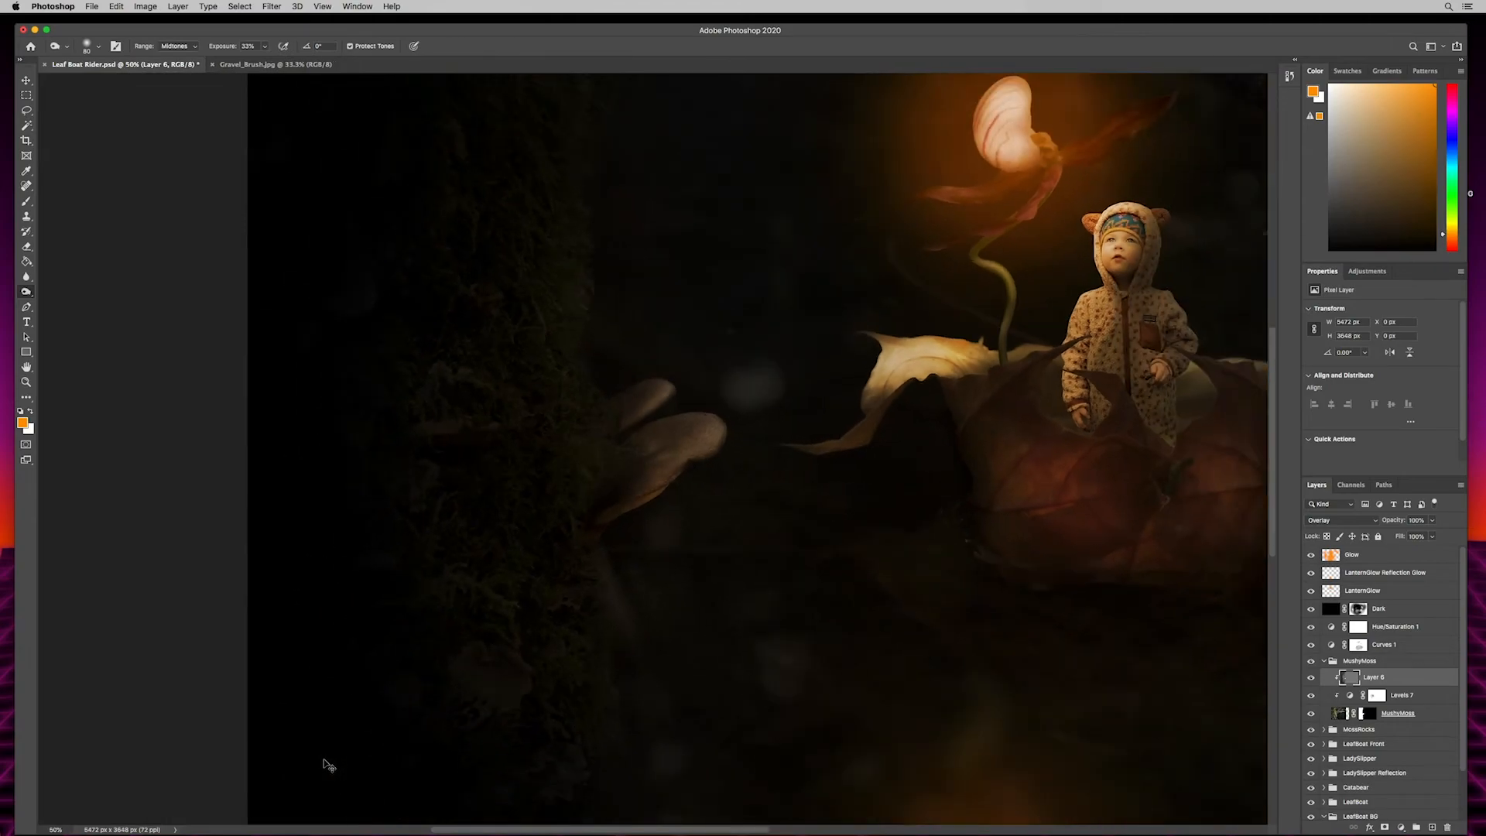
left_click_drag(486, 317, 338, 325)
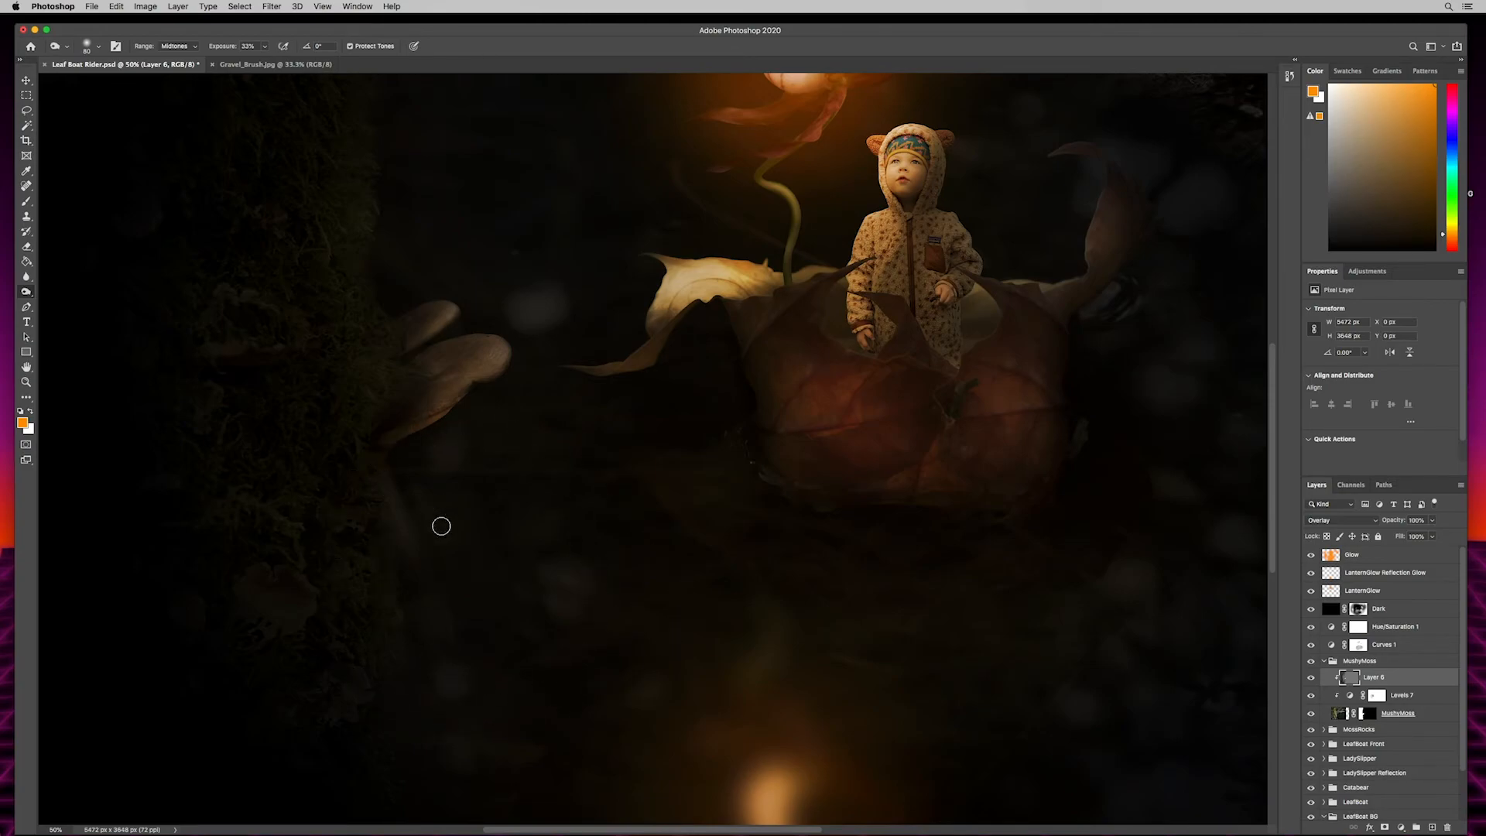
left_click_drag(465, 560, 345, 517)
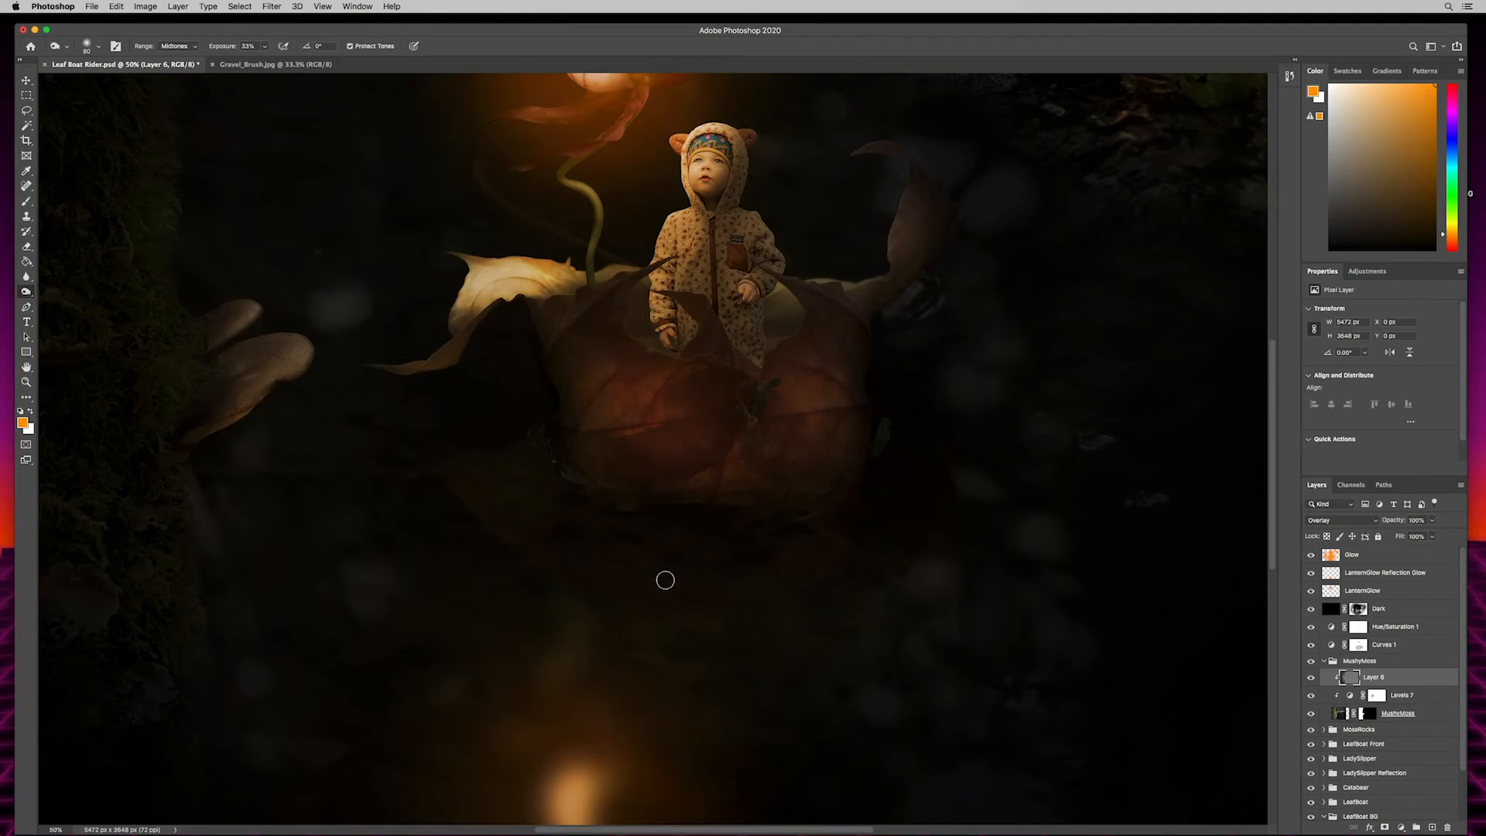
left_click_drag(449, 554, 684, 514)
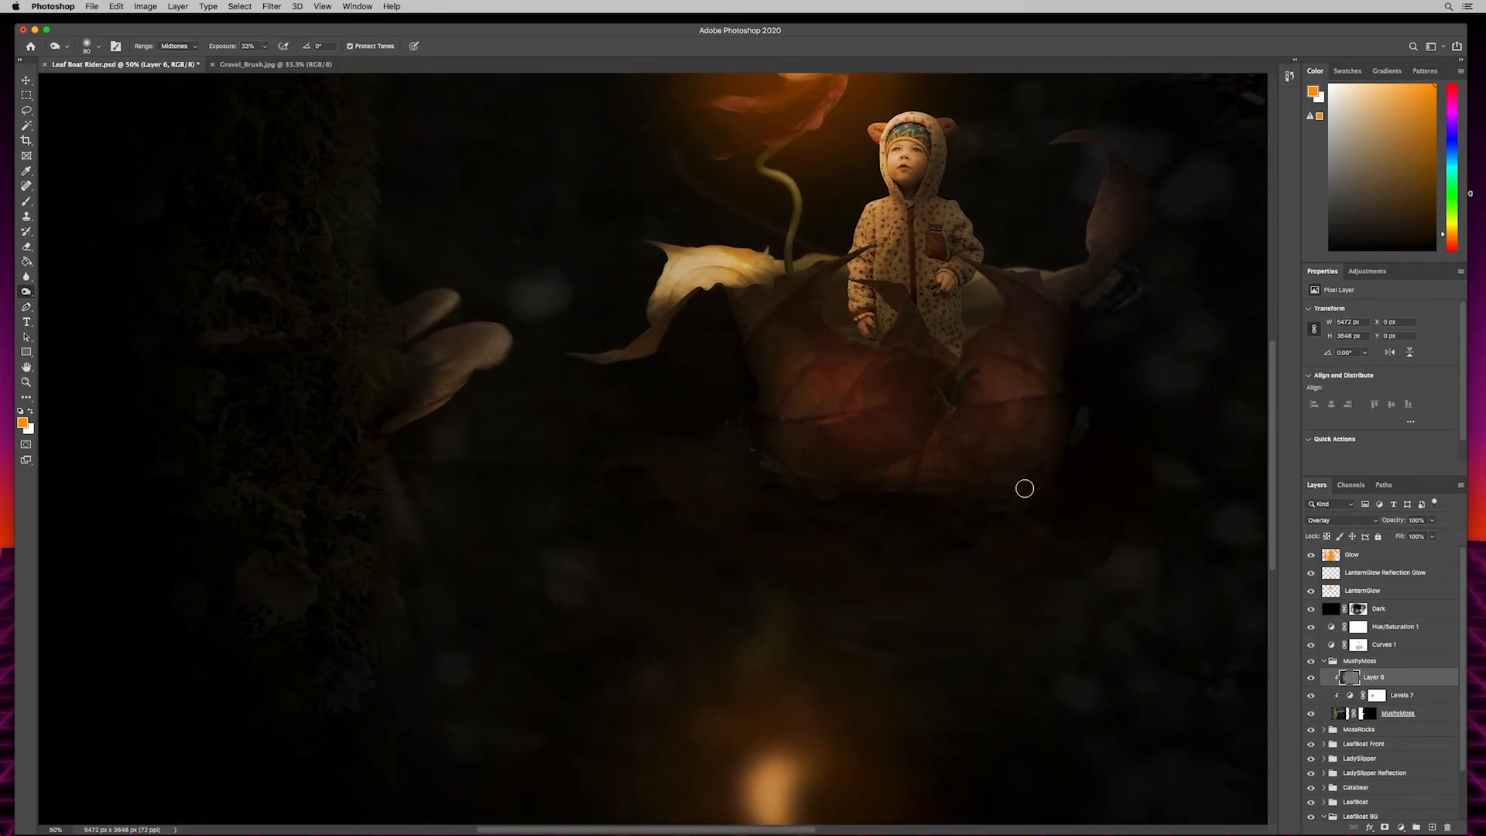
left_click(1370, 554)
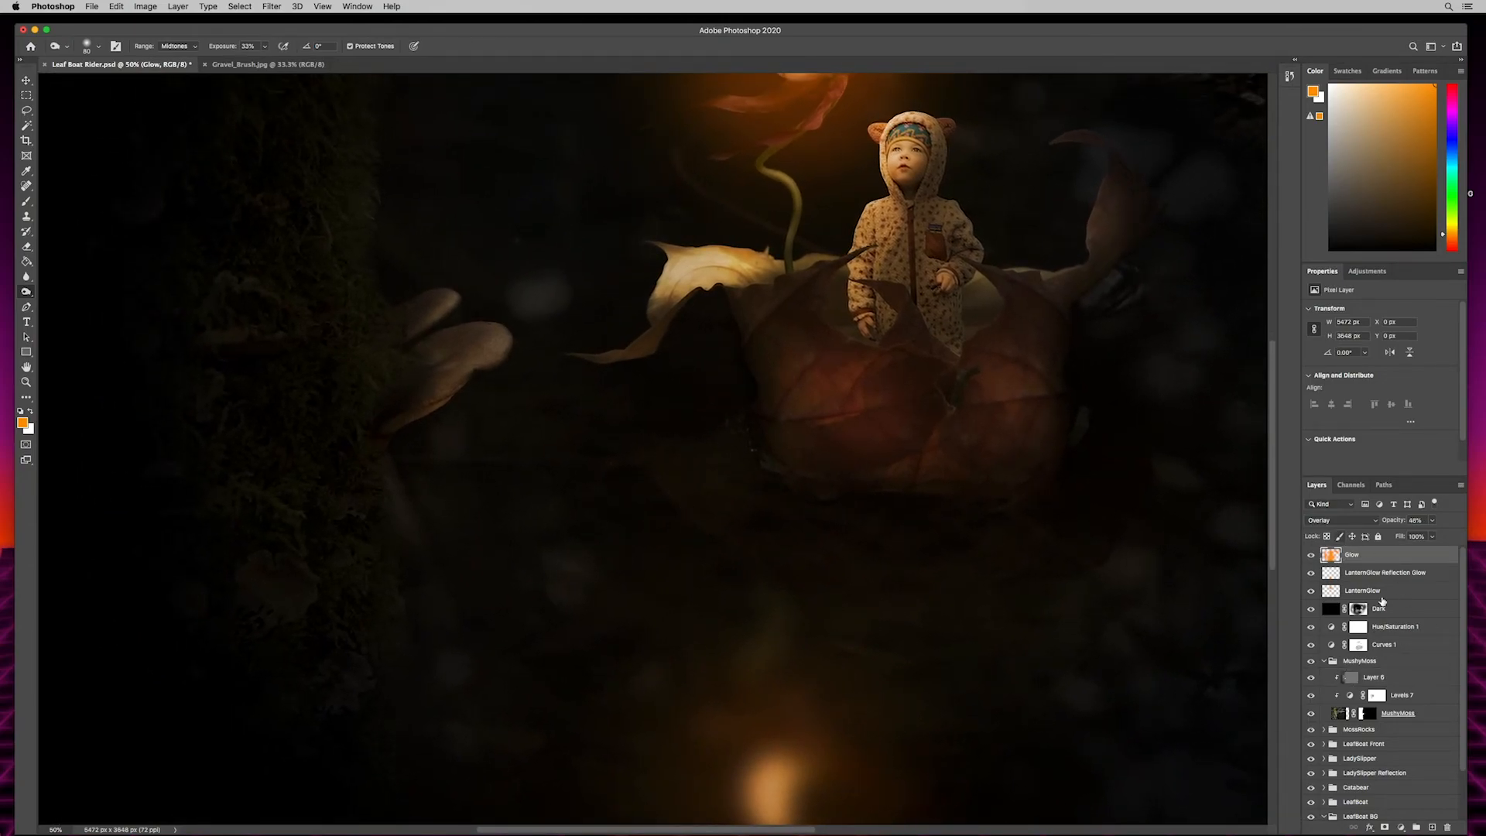
left_click(1433, 827)
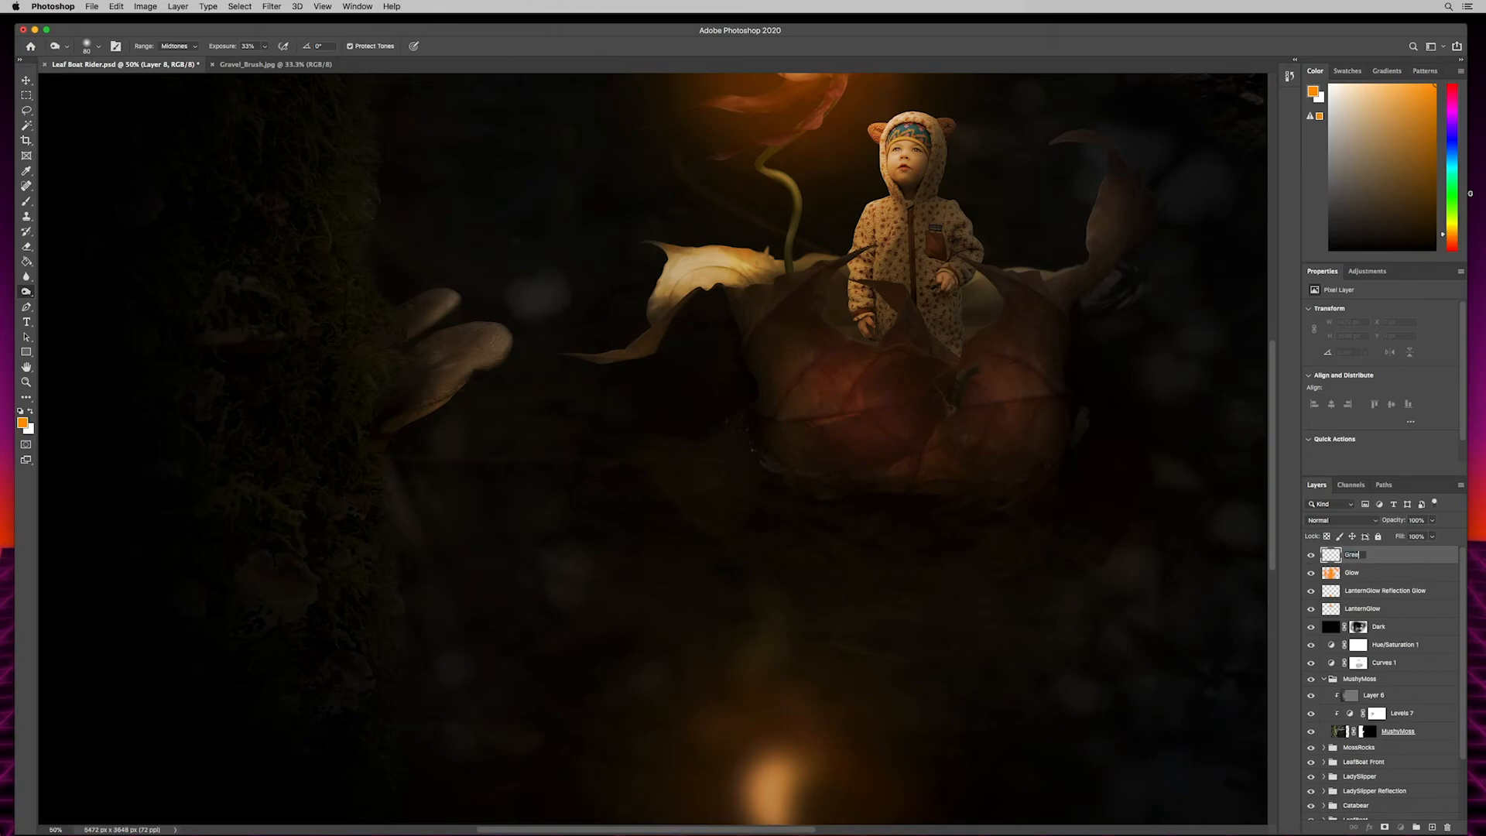
key("Return")
- Change the foreground color from orange to a vivid bluish green
left_click(24, 424)
left_click_drag(747, 435, 751, 418)
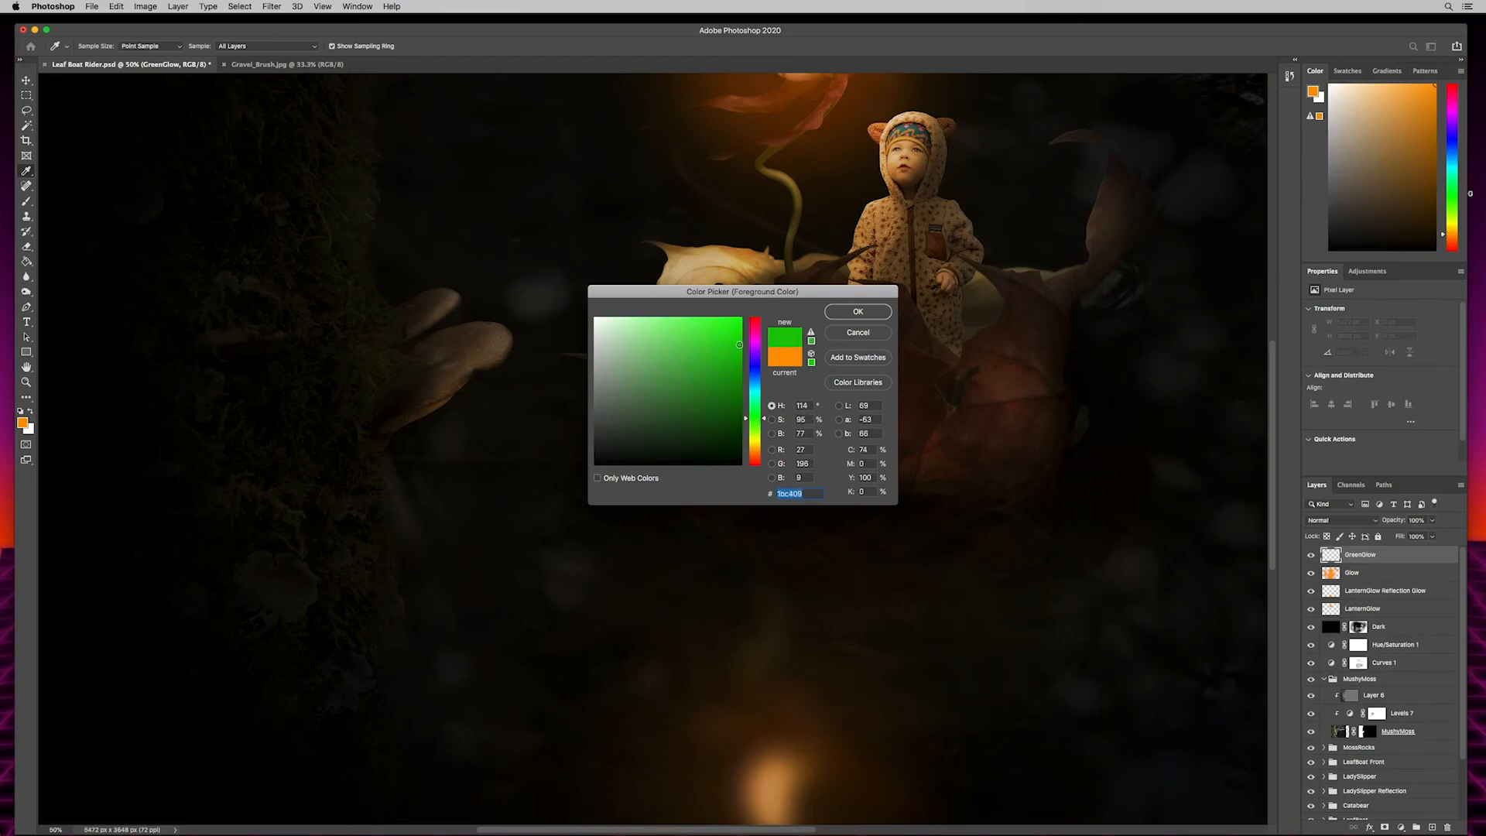
left_click_drag(755, 427, 757, 405)
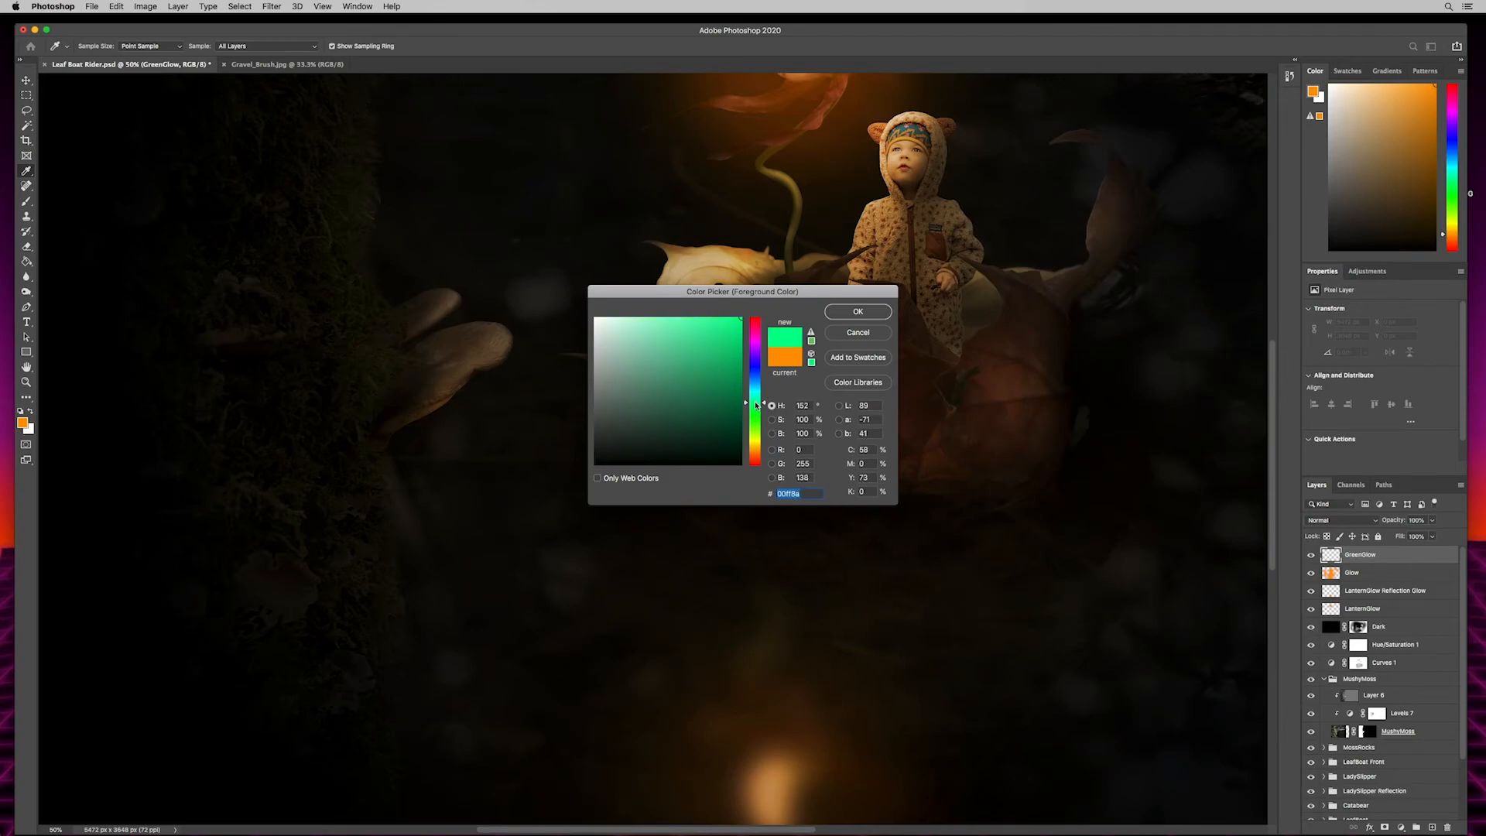
left_click_drag(755, 403, 756, 405)
left_click(734, 353)
left_click_drag(754, 405, 754, 402)
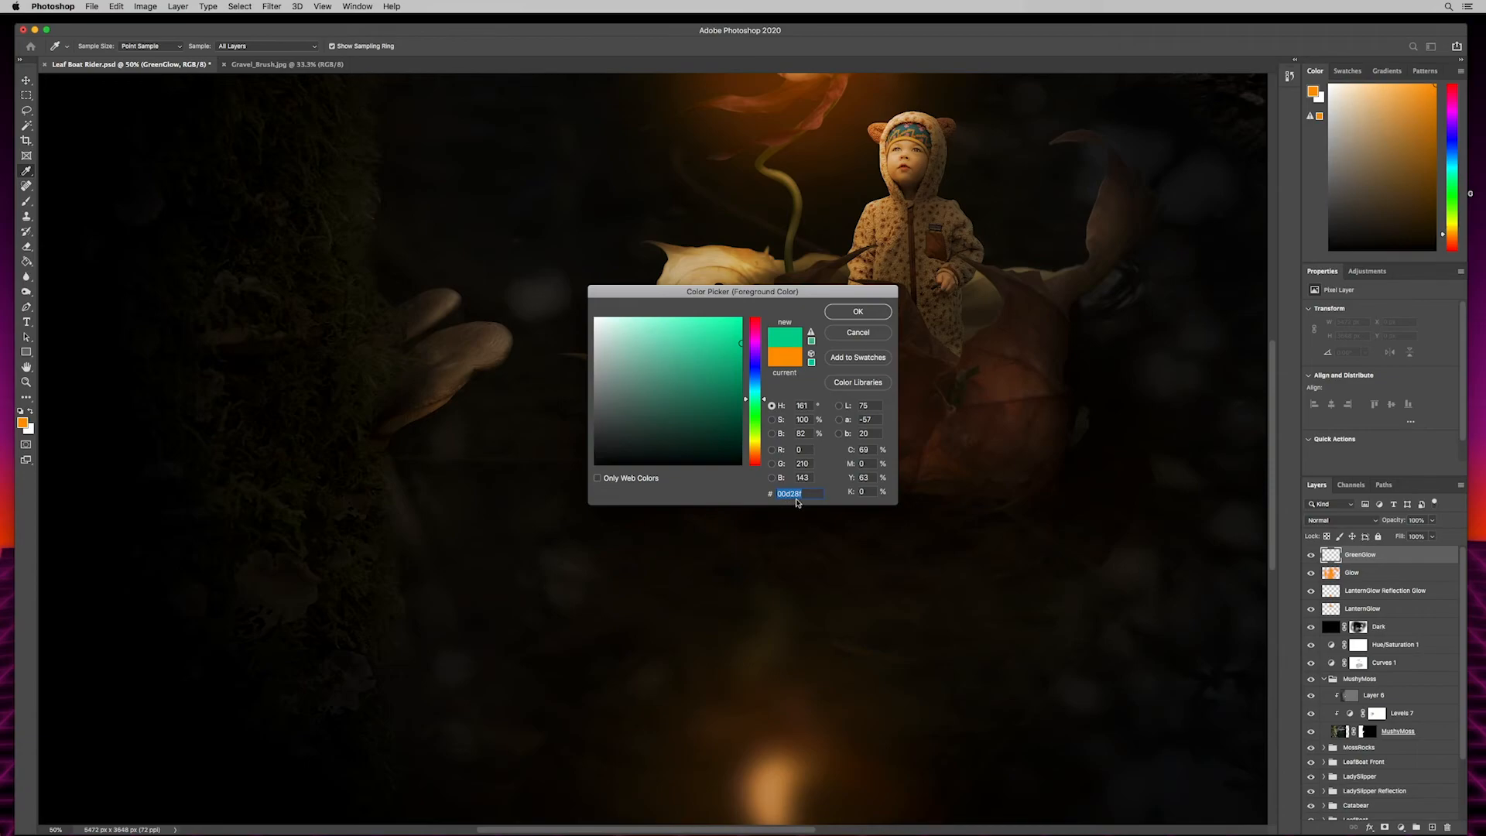
left_click(859, 312)
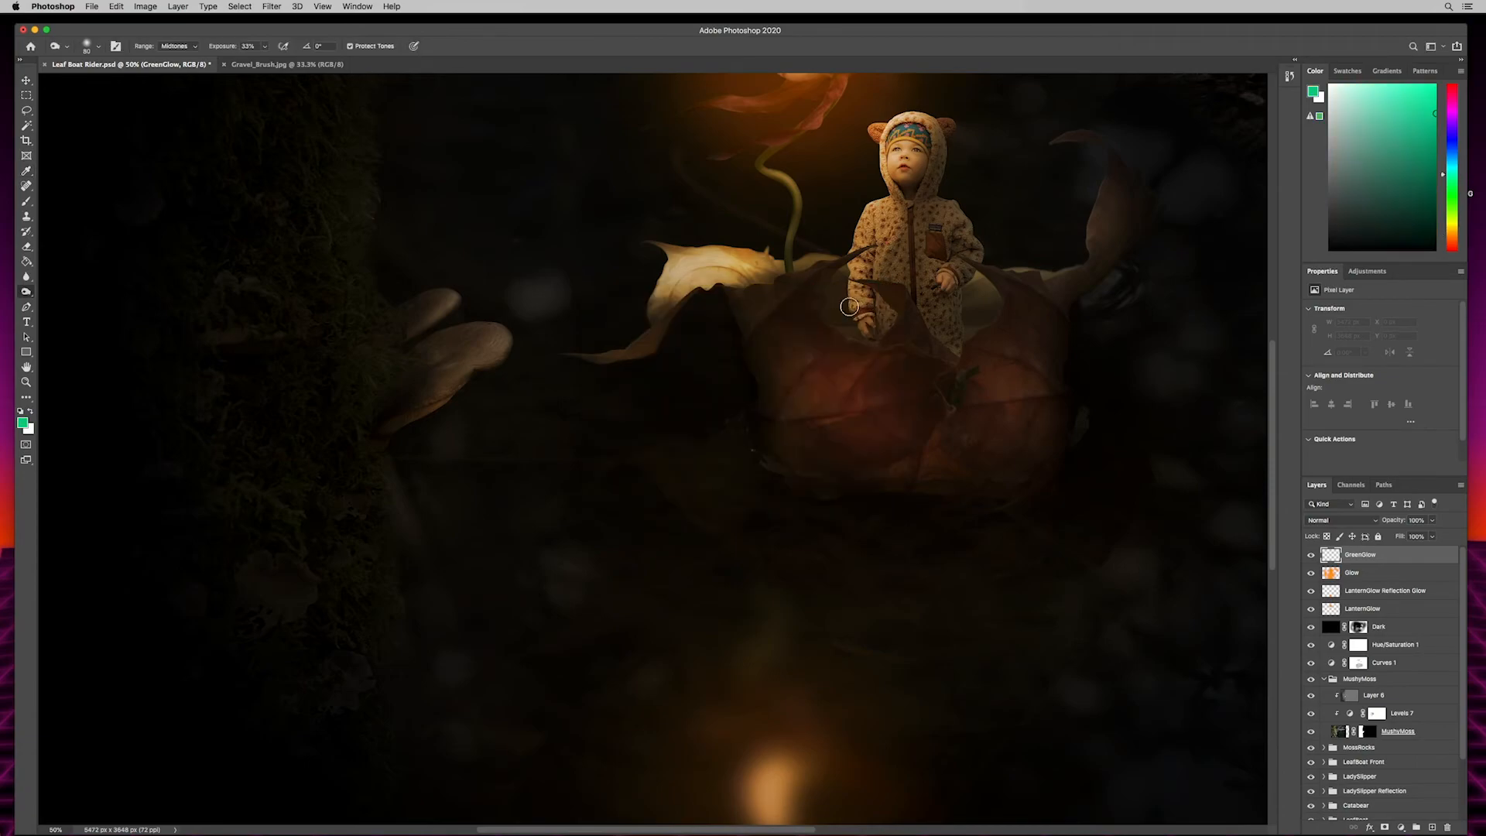
- Paint a green glow on the GreenGlow layer over the water below the mushrooms and over the mushrooms with a large soft brush
key("b")
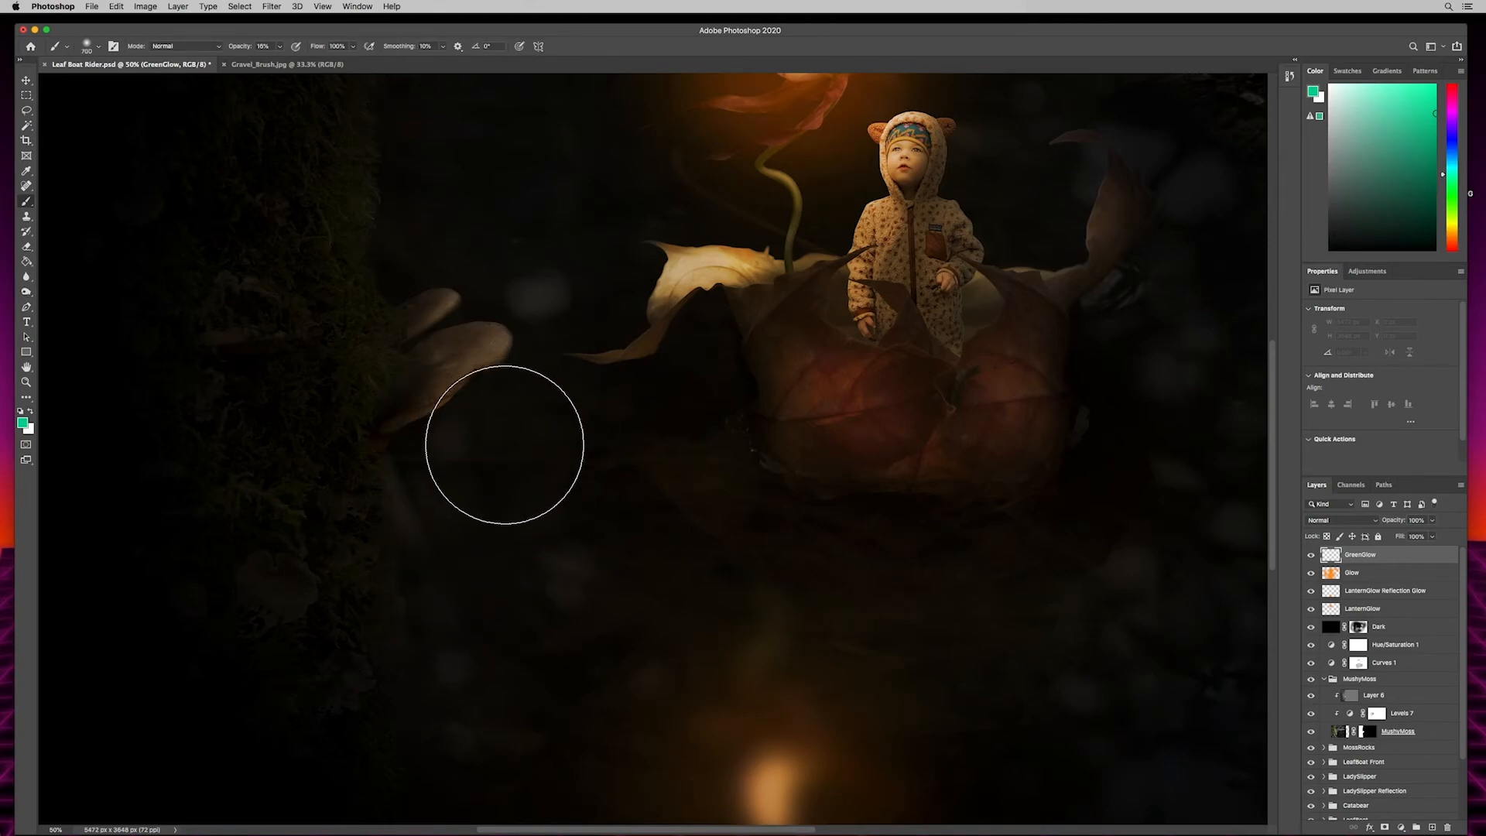
mouse_move(507, 454)
left_mouse_down()
mouse_move(562, 576)
mouse_move(483, 515)
mouse_move(574, 568)
mouse_move(494, 483)
mouse_move(601, 625)
mouse_move(550, 507)
mouse_move(490, 604)
mouse_move(481, 556)
mouse_move(596, 649)
mouse_move(557, 683)
left_mouse_up()
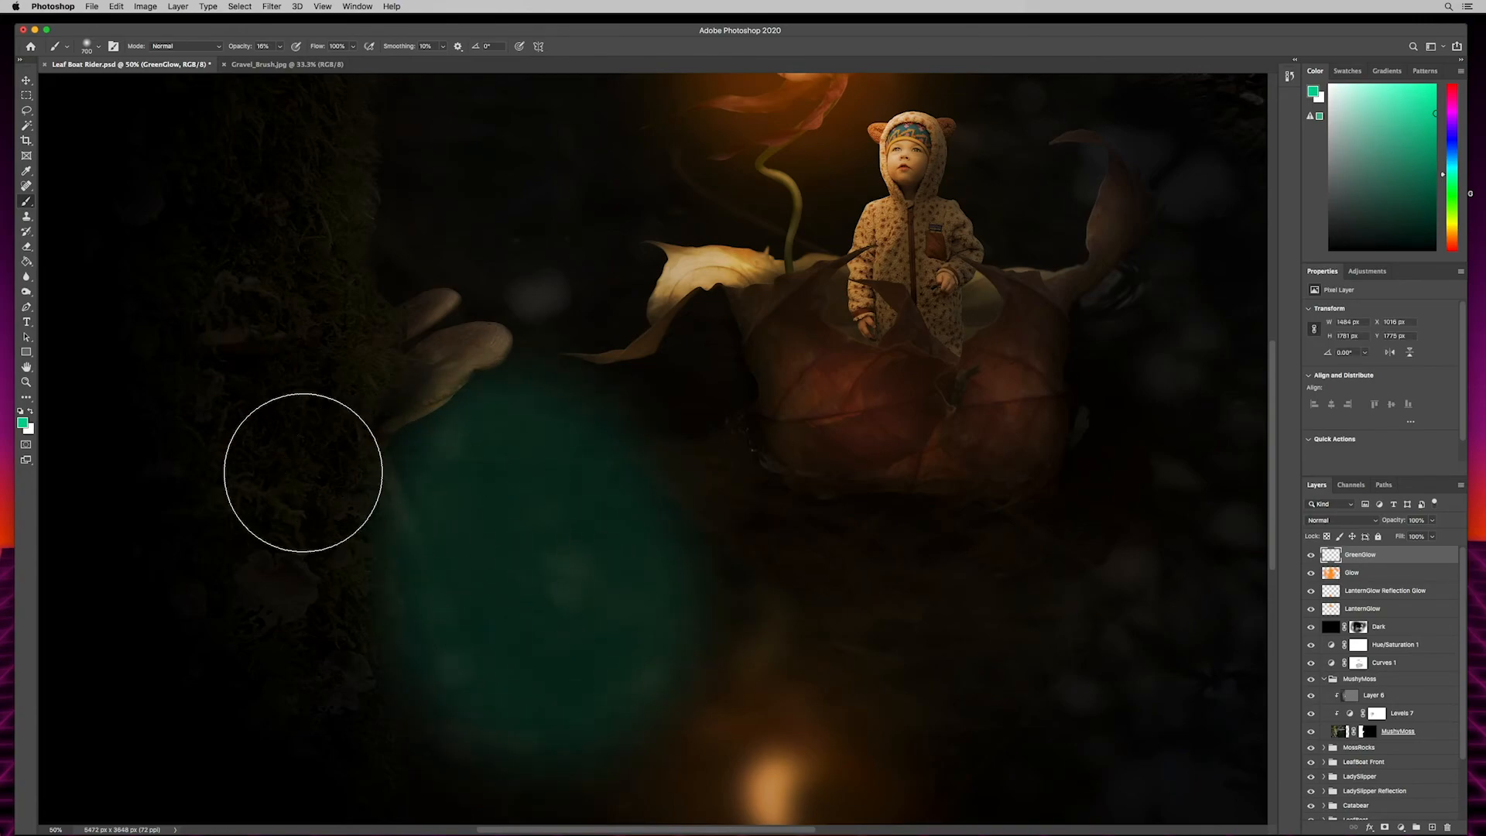
mouse_move(410, 267)
left_mouse_down()
mouse_move(425, 348)
mouse_move(464, 372)
left_mouse_up()
key("0")
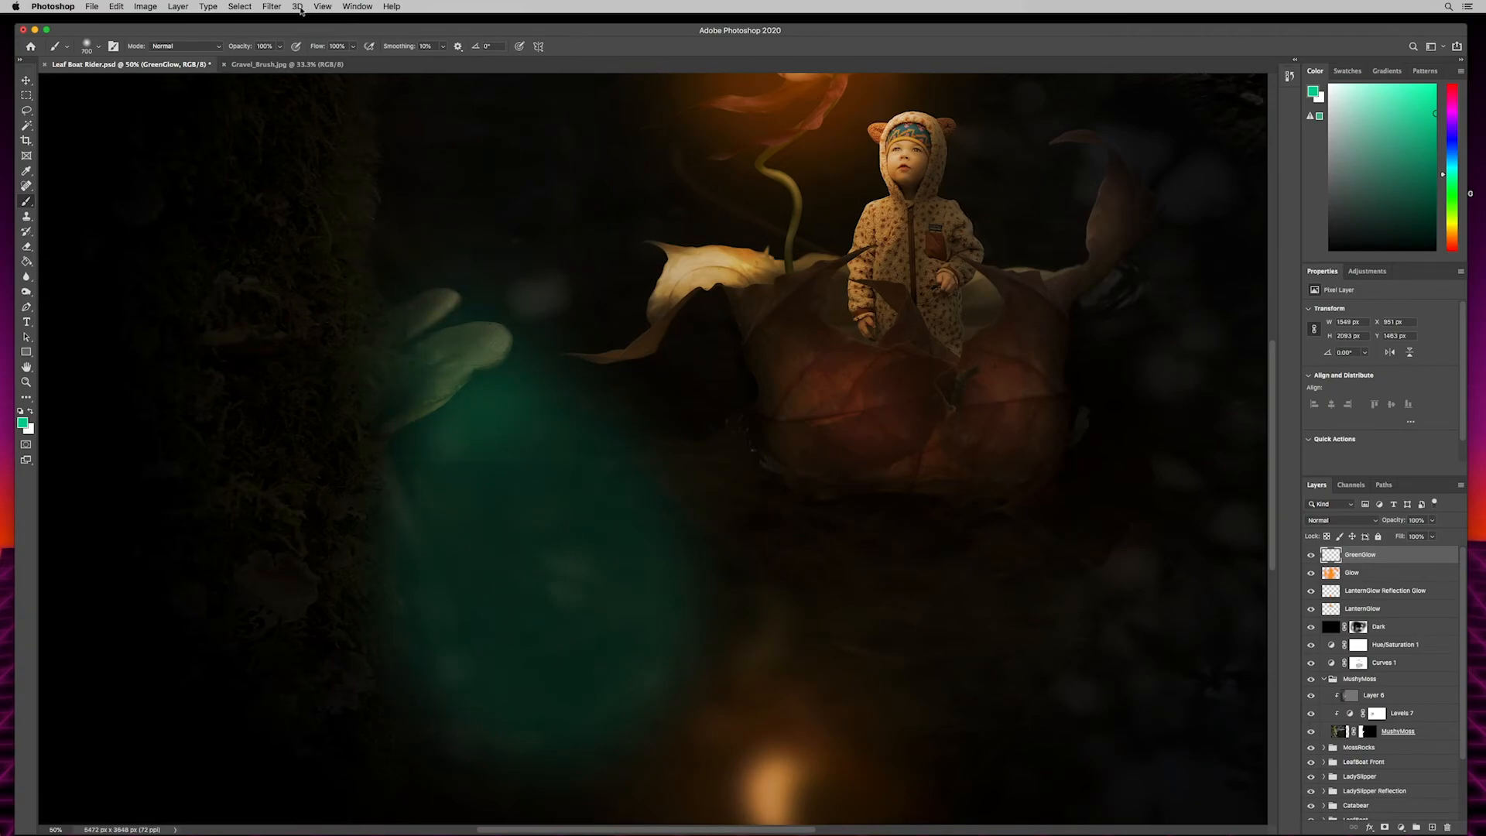
- Soften the painted green glow with a large-radius Box Blur
left_click(272, 7)
mouse_move(349, 144)
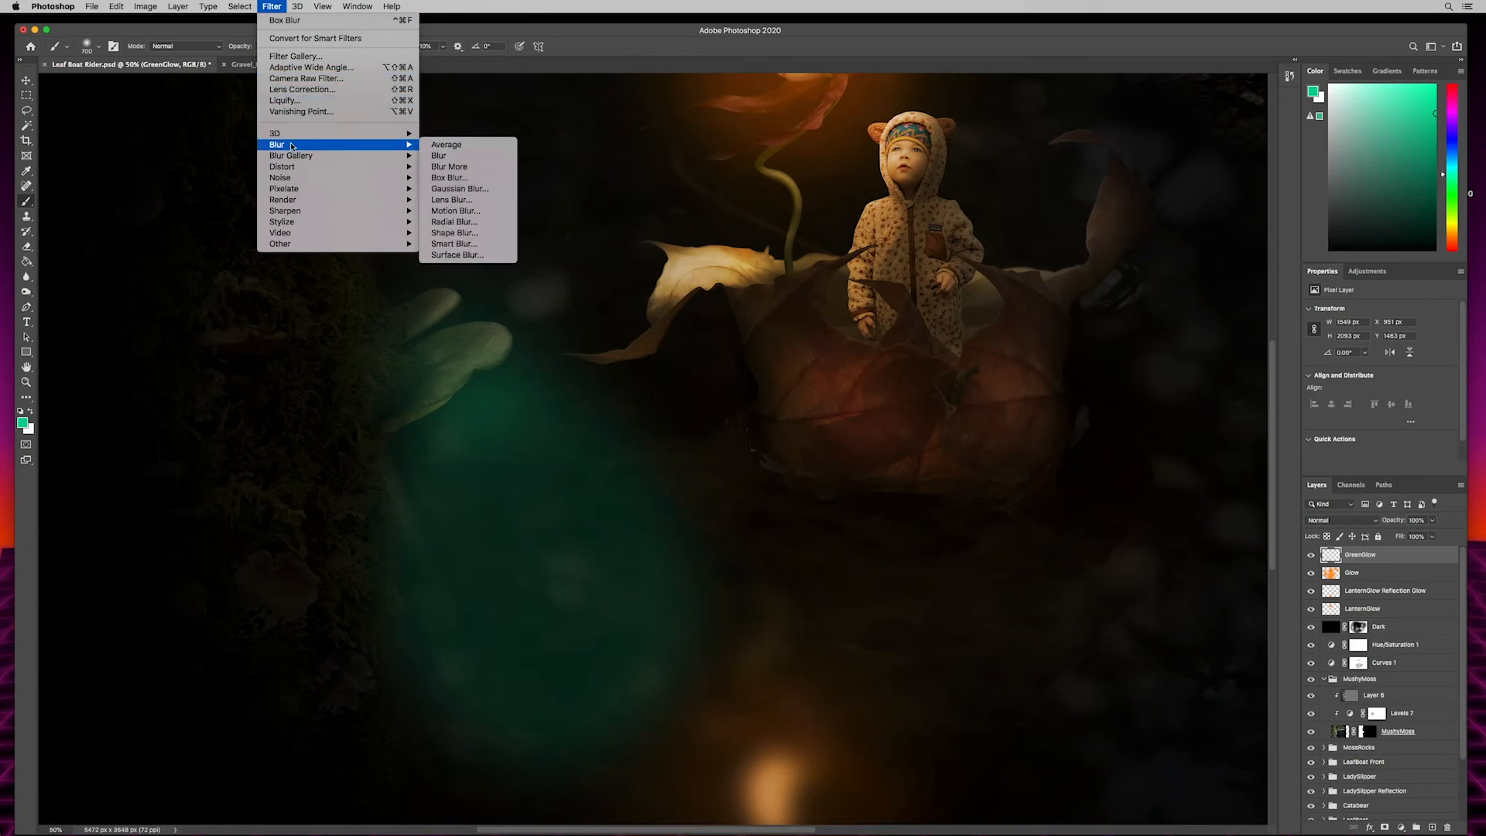
left_click(462, 180)
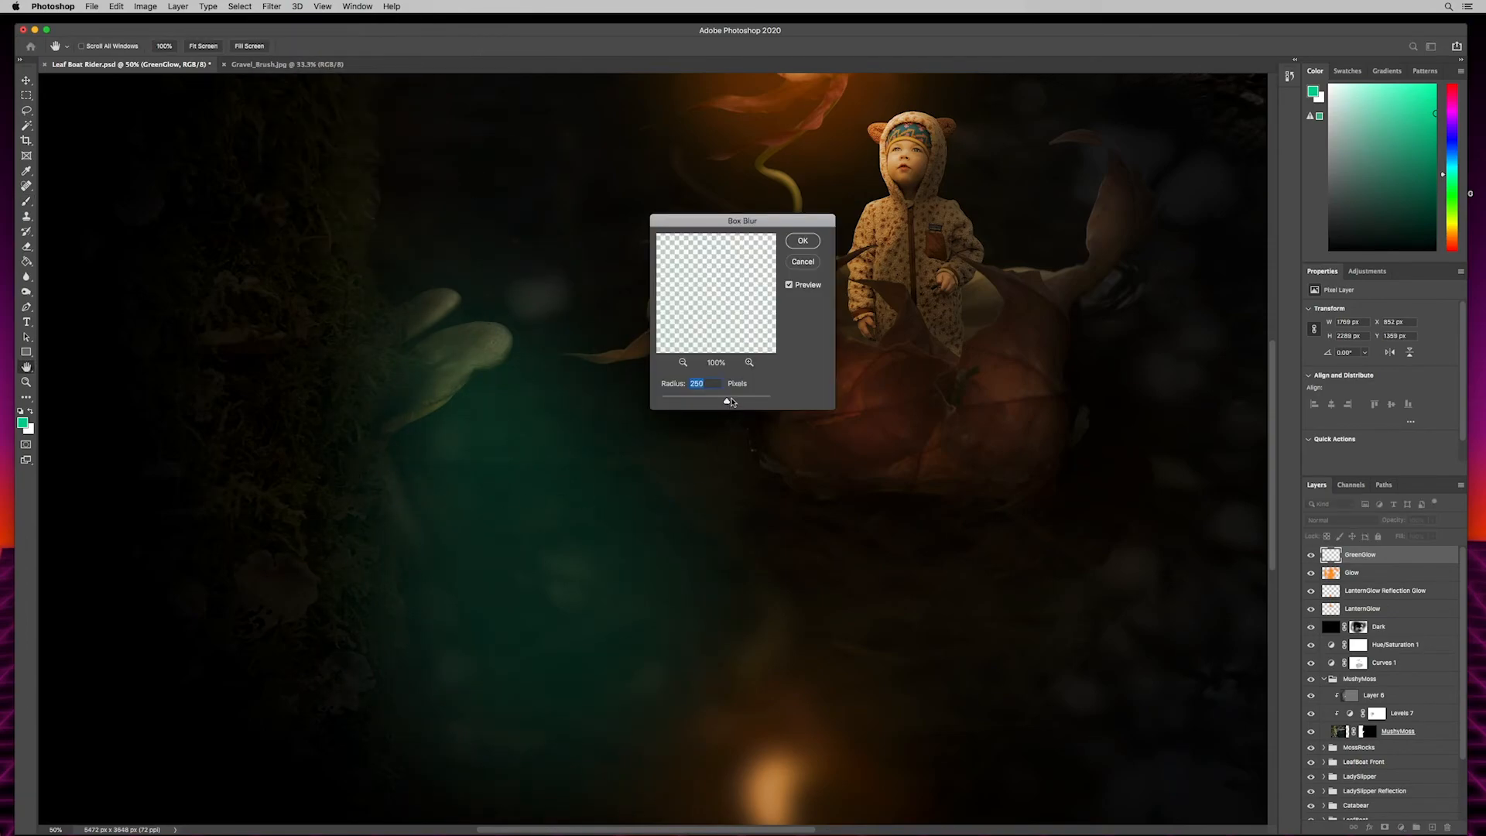
left_click_drag(738, 402, 743, 406)
left_click(802, 242)
key("b")
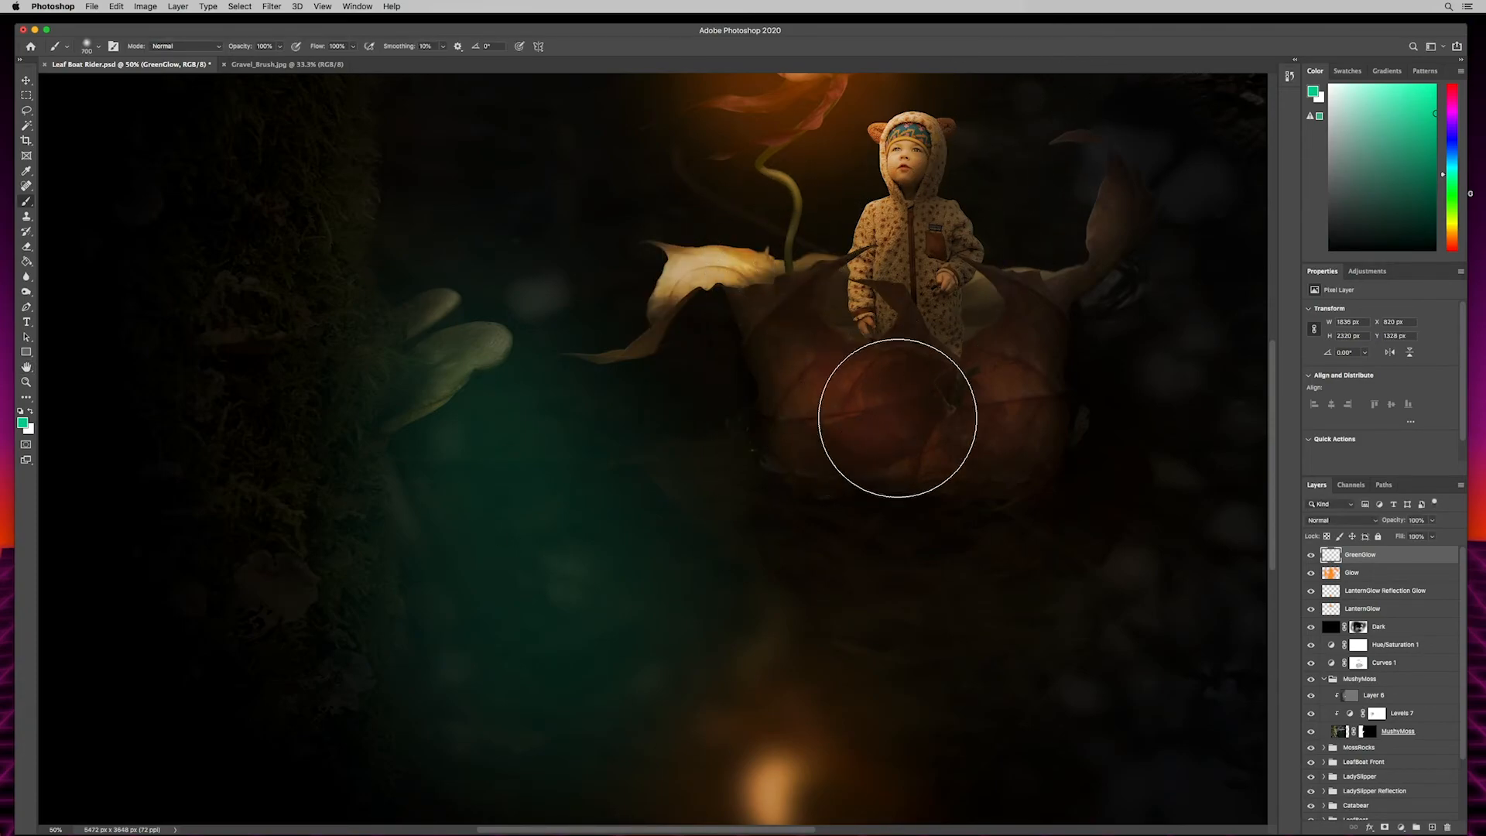
- Add a layer mask to GreenGlow and paint black at 32% brush opacity over the mushrooms to reduce the green there
left_click(1385, 828)
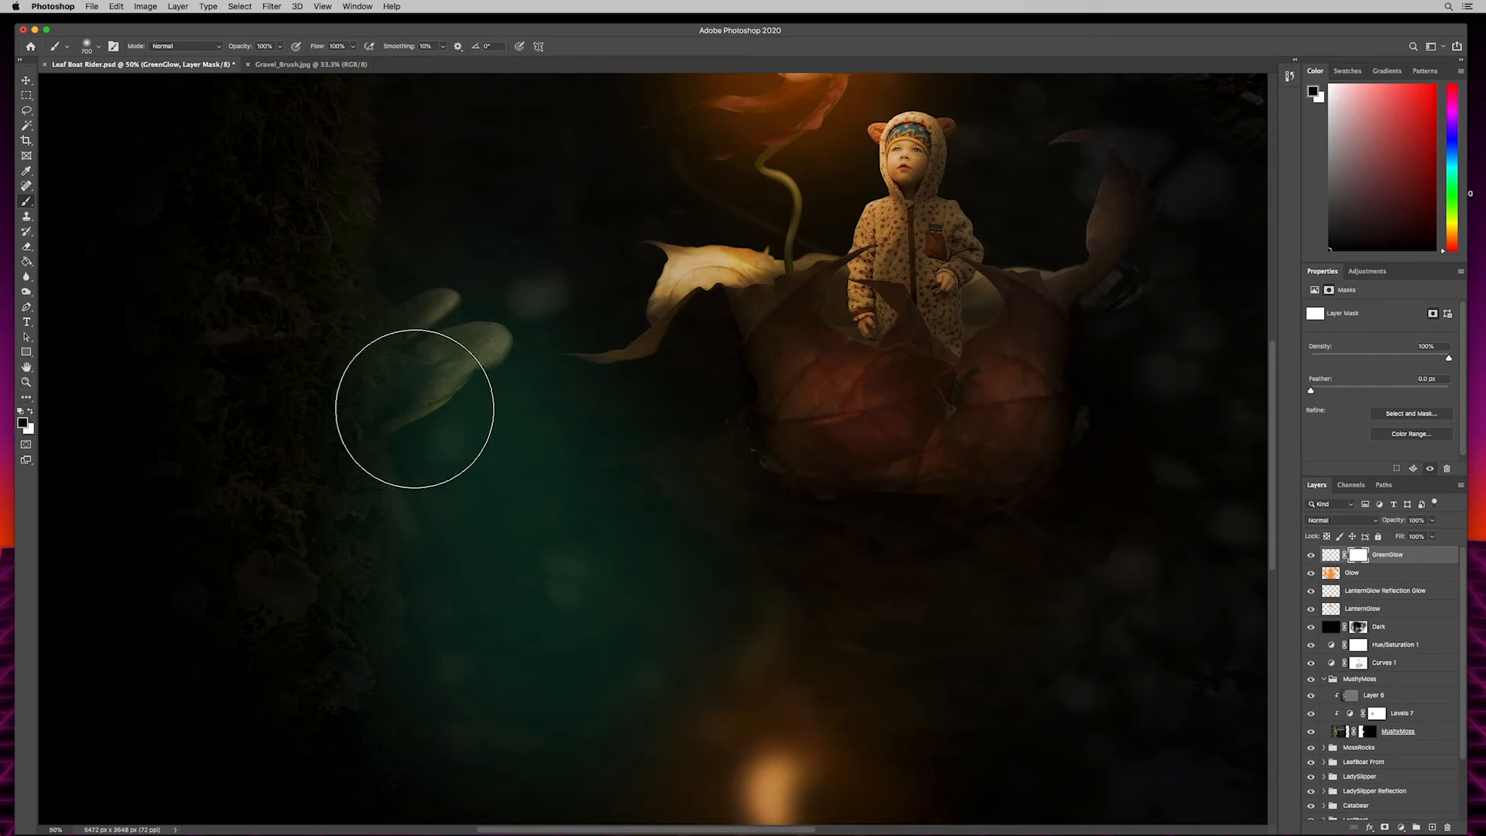
key("bracketleft")
key("bracketleft")
key("bracketleft")
key("bracketleft")
key("bracketleft")
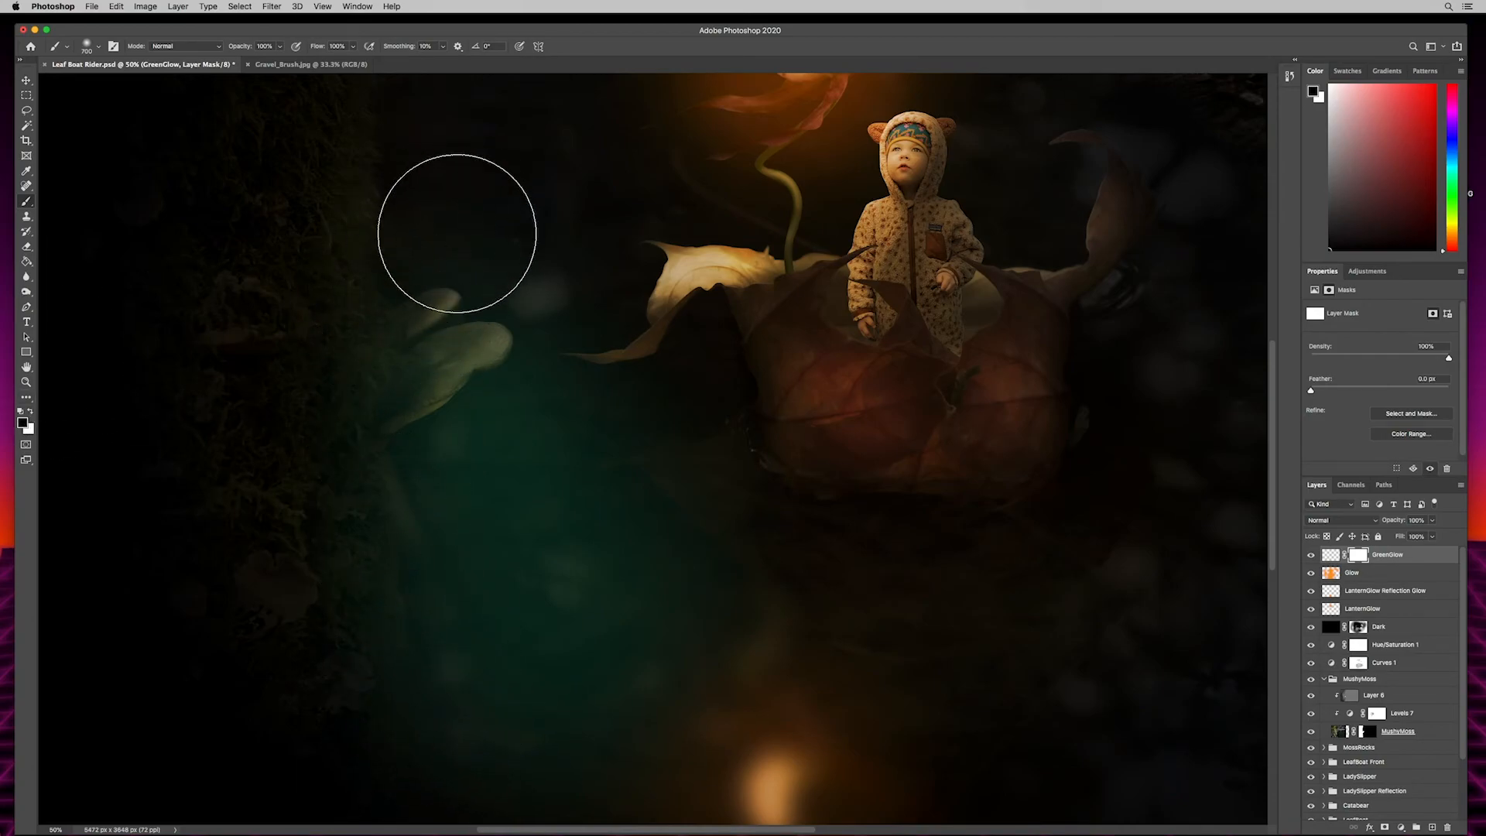
mouse_move(410, 371)
left_mouse_down()
mouse_move(345, 467)
mouse_move(400, 387)
mouse_move(375, 407)
left_mouse_up()
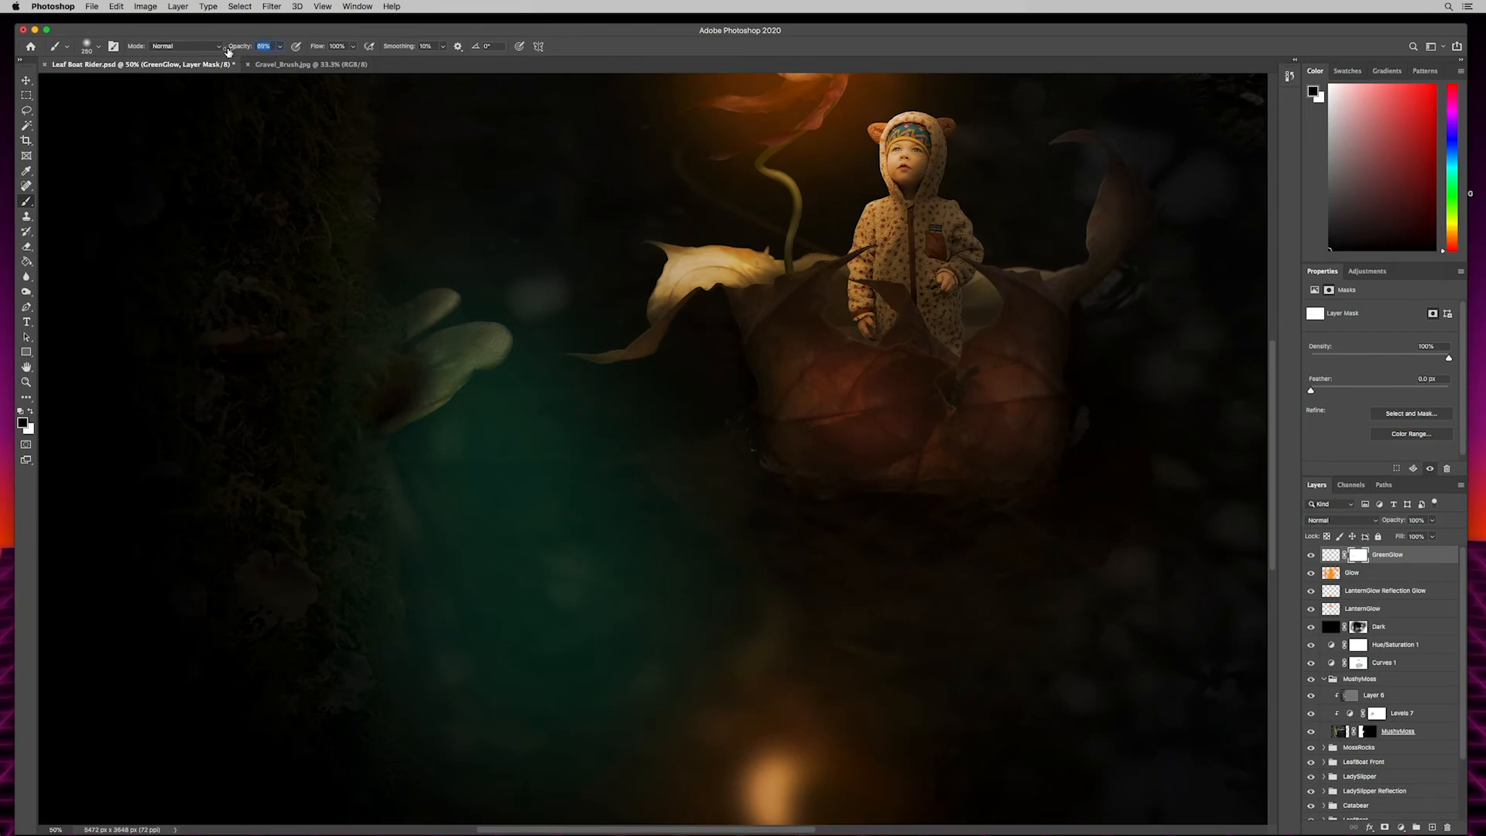
type("32")
mouse_move(400, 391)
left_mouse_down()
mouse_move(476, 339)
mouse_move(411, 387)
mouse_move(489, 331)
left_mouse_up()
- Mask the green glow away around the leaf boat with a 1000 px black brush at 0% hardness
key("bracketright")
key("bracketright")
key("bracketright")
key("bracketright")
key("bracketright")
key("bracketright")
key("bracketright")
key("bracketright")
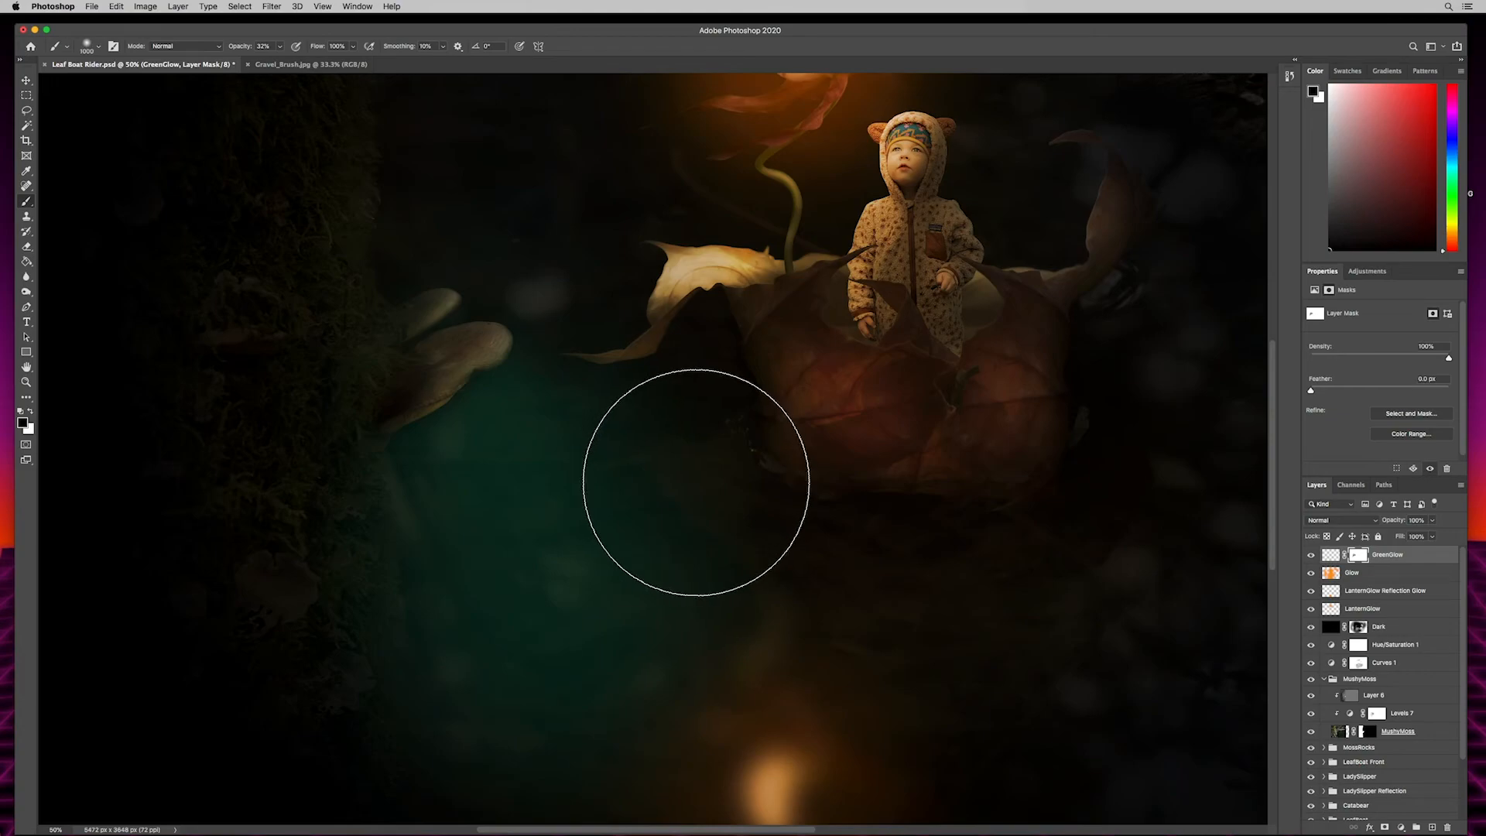
left_click(89, 41)
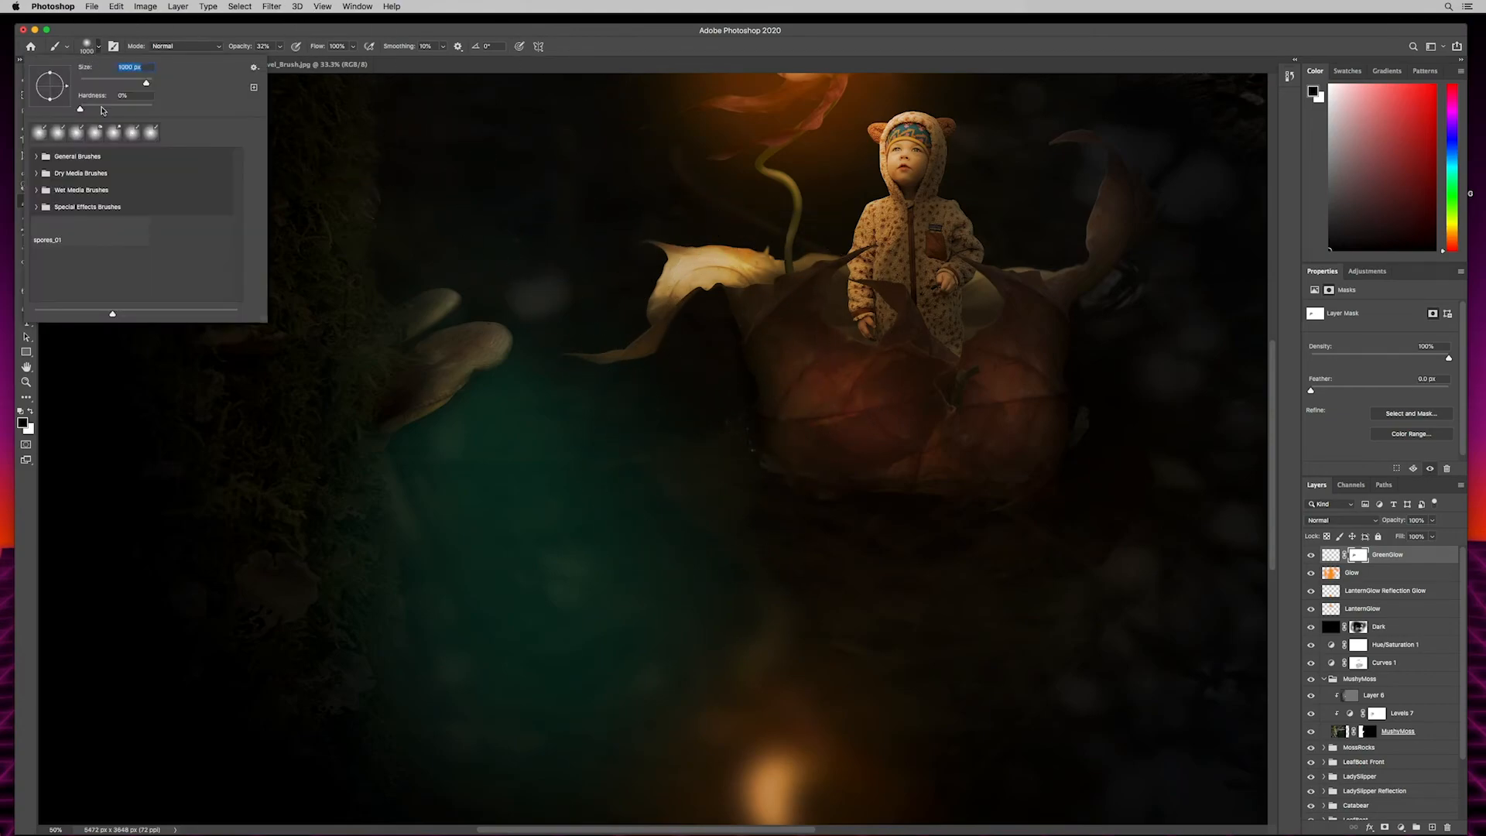
left_click(80, 110)
left_click(296, 47)
mouse_move(714, 329)
left_mouse_down()
mouse_move(784, 395)
mouse_move(901, 434)
left_mouse_up()
mouse_move(738, 287)
left_mouse_down()
mouse_move(801, 395)
mouse_move(848, 416)
mouse_move(767, 369)
mouse_move(631, 182)
mouse_move(777, 385)
mouse_move(771, 350)
left_mouse_up()
- Lower the GreenGlow layer's opacity to 32%, judging it on the whole image, and save the document
mouse_move(989, 588)
left_mouse_down()
mouse_move(1015, 421)
mouse_move(1049, 554)
left_mouse_up()
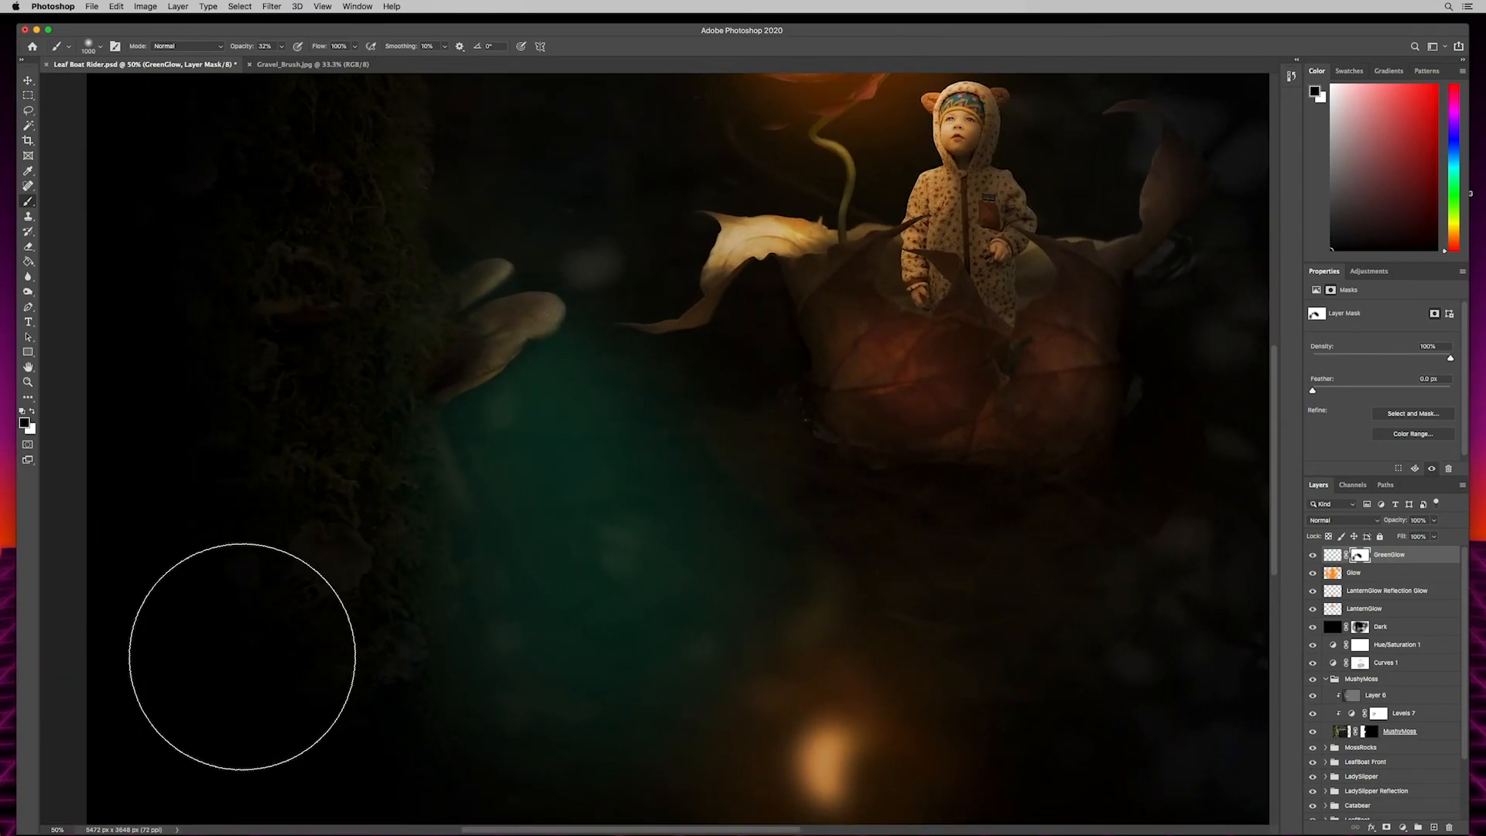
left_click_drag(236, 574, 226, 401)
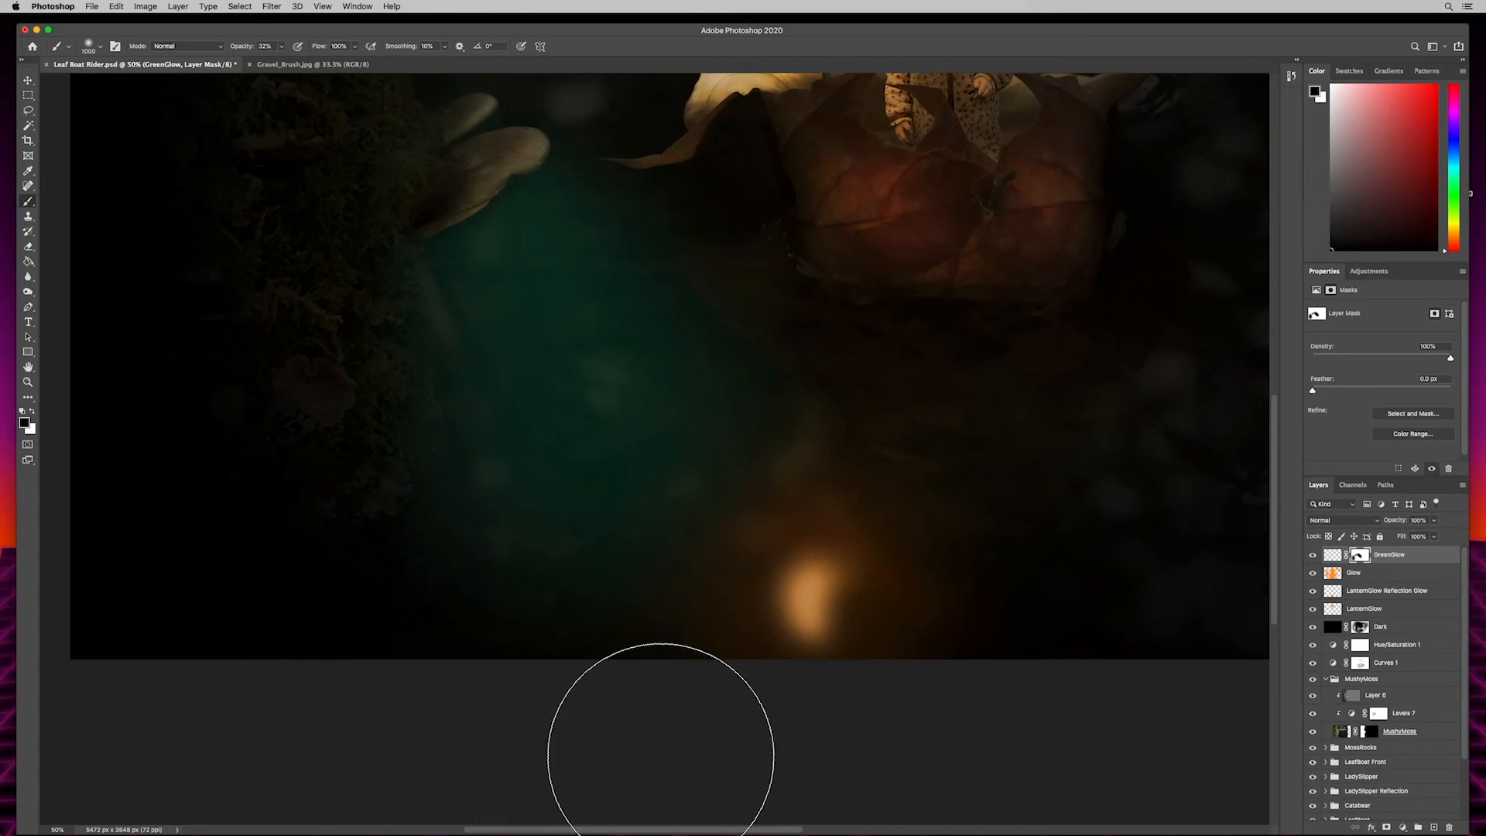
left_click_drag(237, 349, 222, 546)
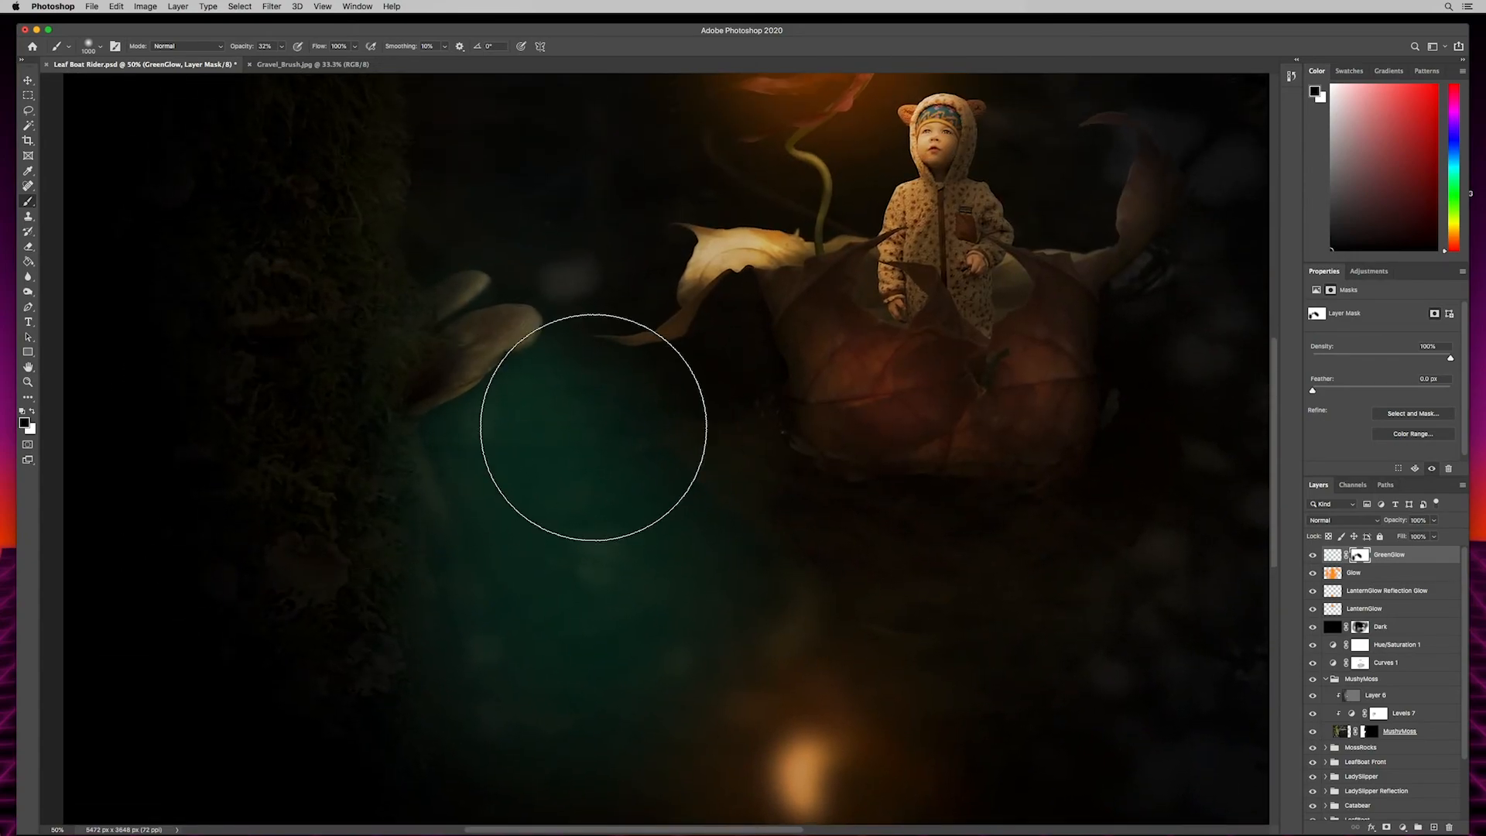
left_click_drag(1390, 520, 1373, 520)
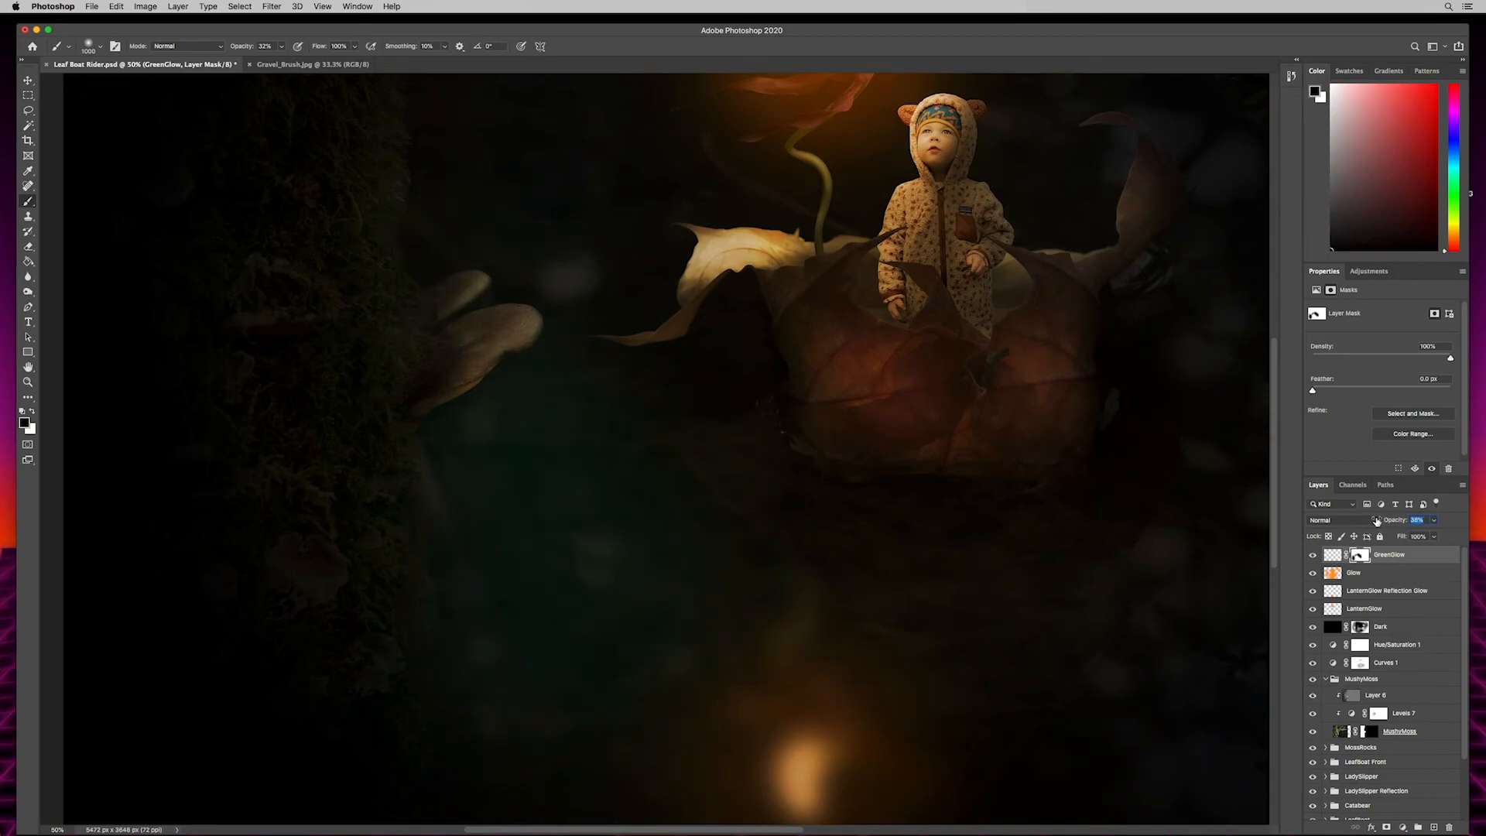
type("60")
key("Return")
left_click_drag(504, 31, 476, 29)
key("super+0")
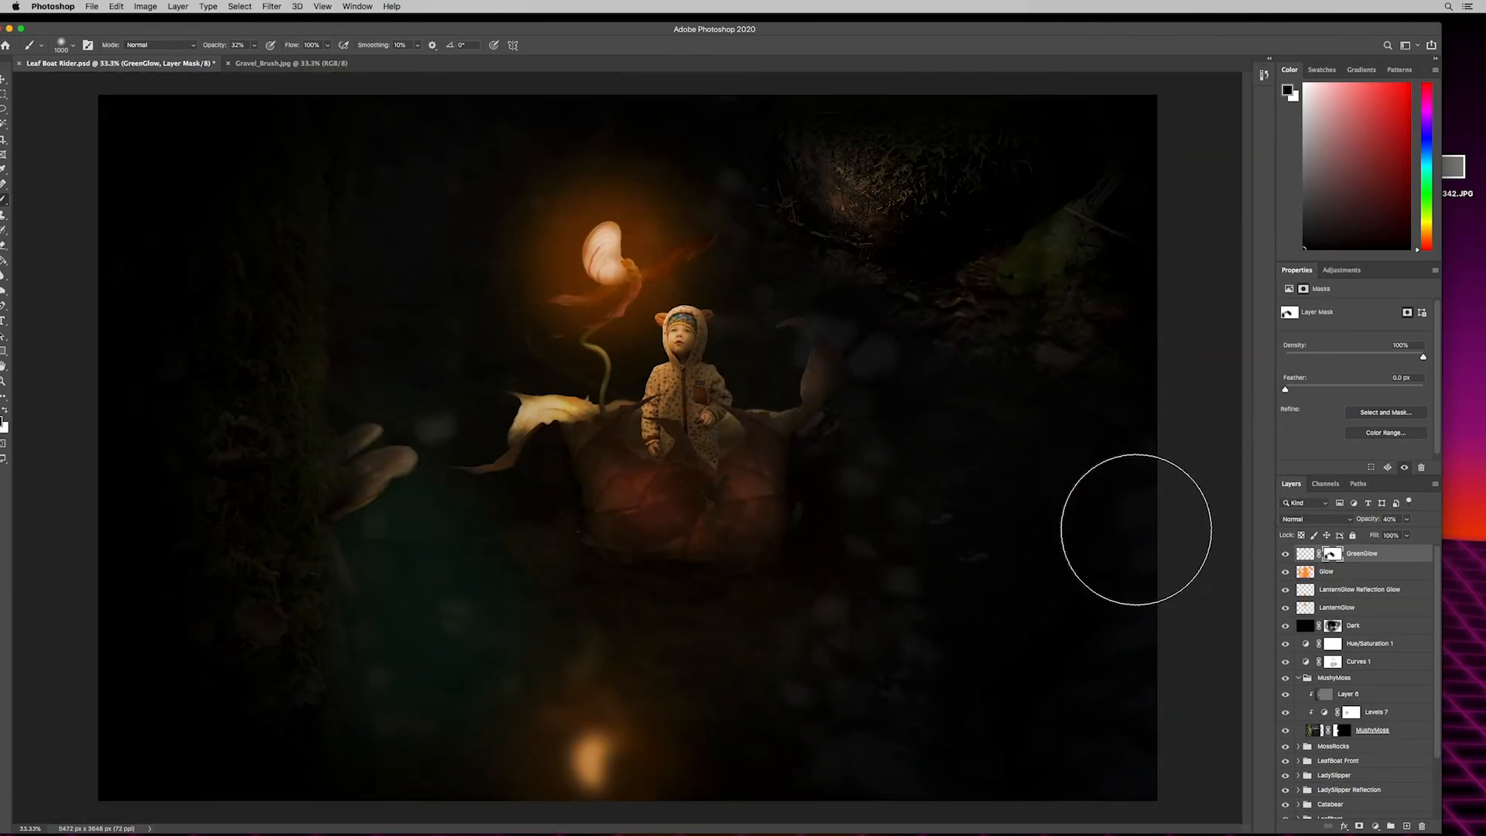
left_click_drag(1368, 521, 1362, 536)
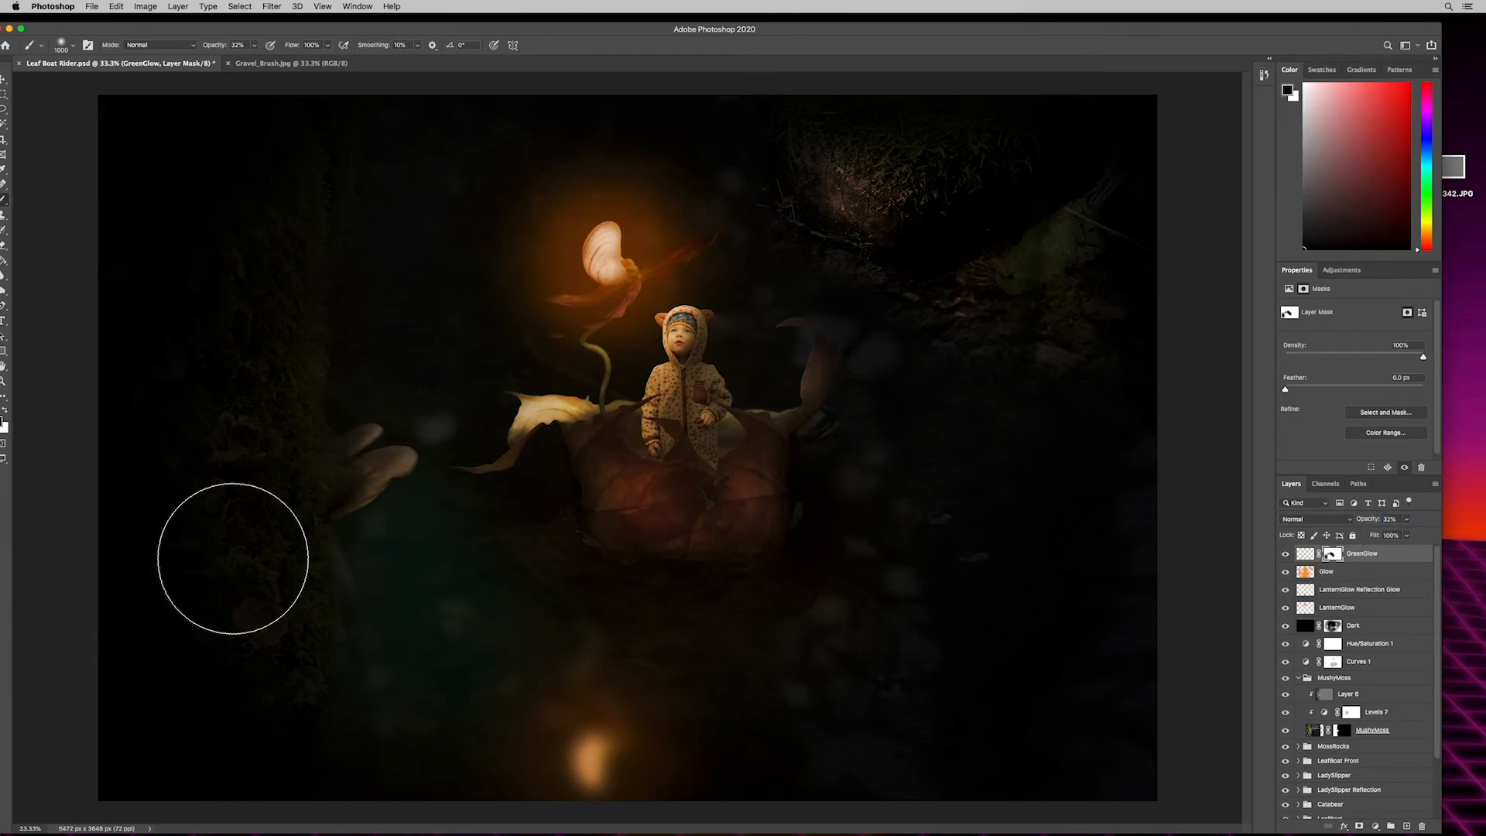
key("super+s")
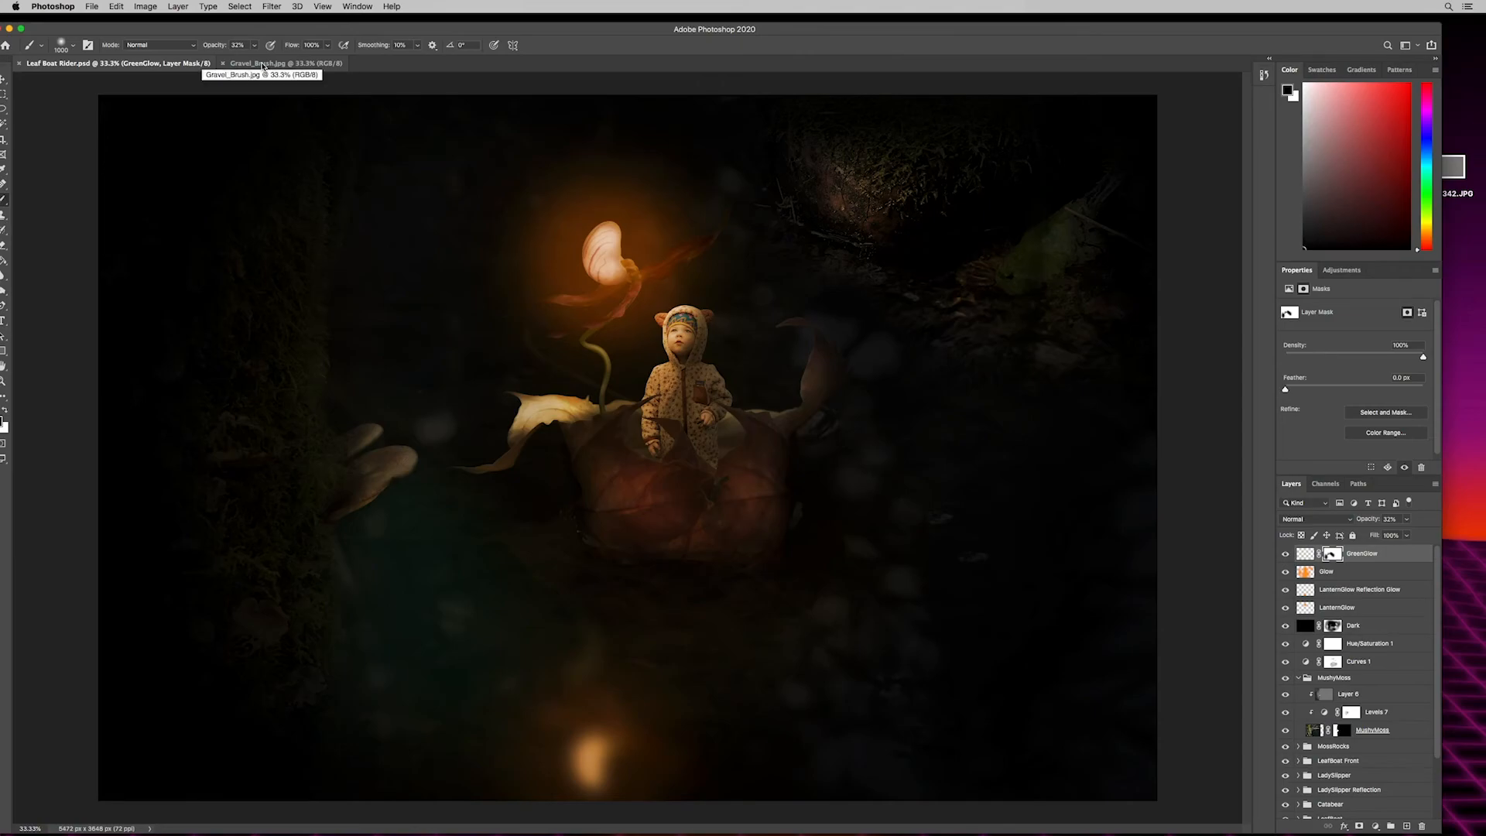
- View the gravel texture in Gravel_Brush.jpg and return to the Leaf Boat Rider.psd document
left_click(264, 64)
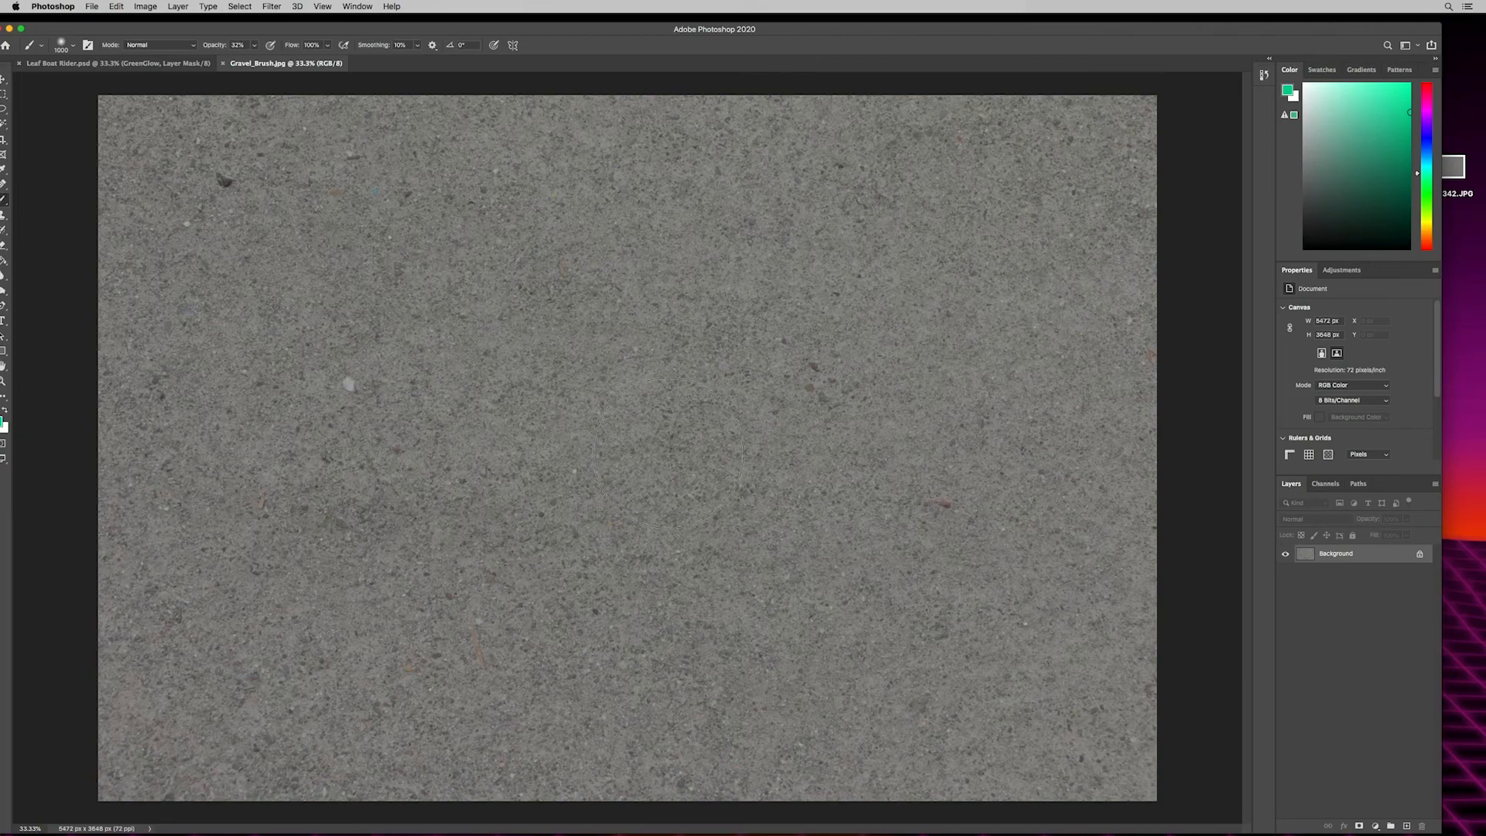
left_click_drag(625, 35, 645, 38)
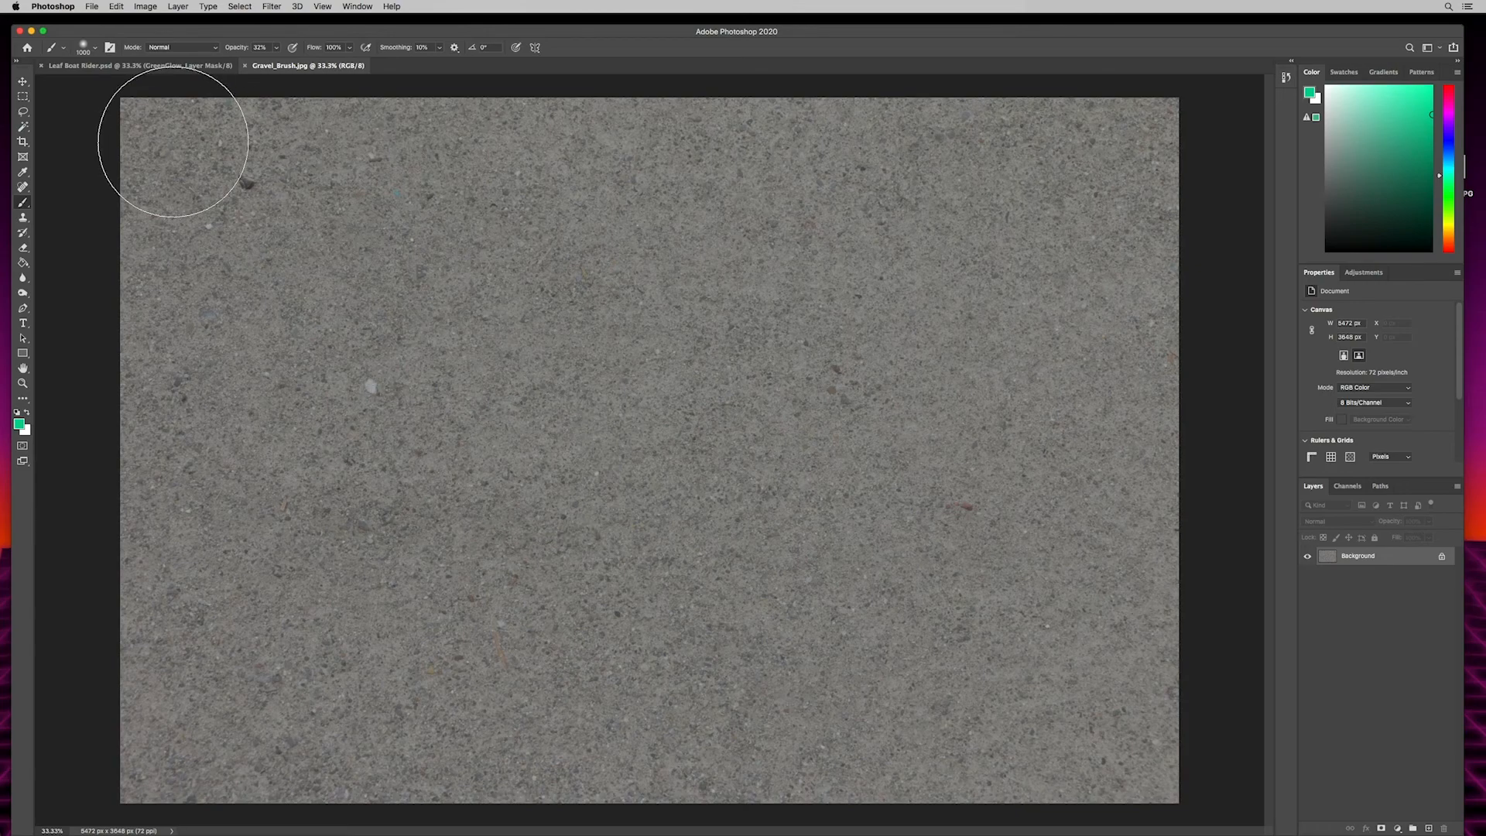
left_click(155, 66)
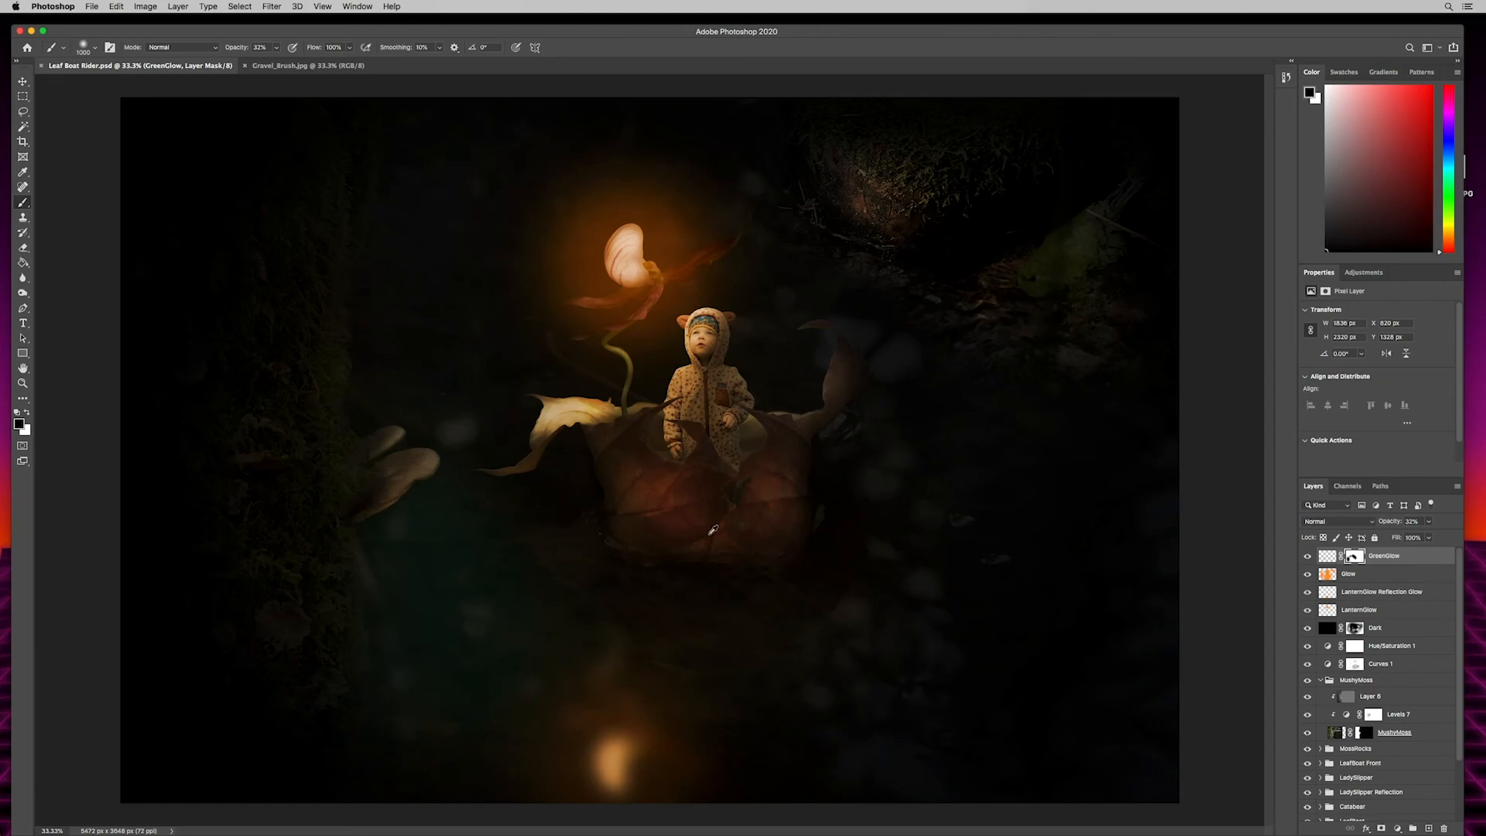
- Check the pixel dimensions of the Leaf Boat Rider.psd document without changing them
key("super+alt+i")
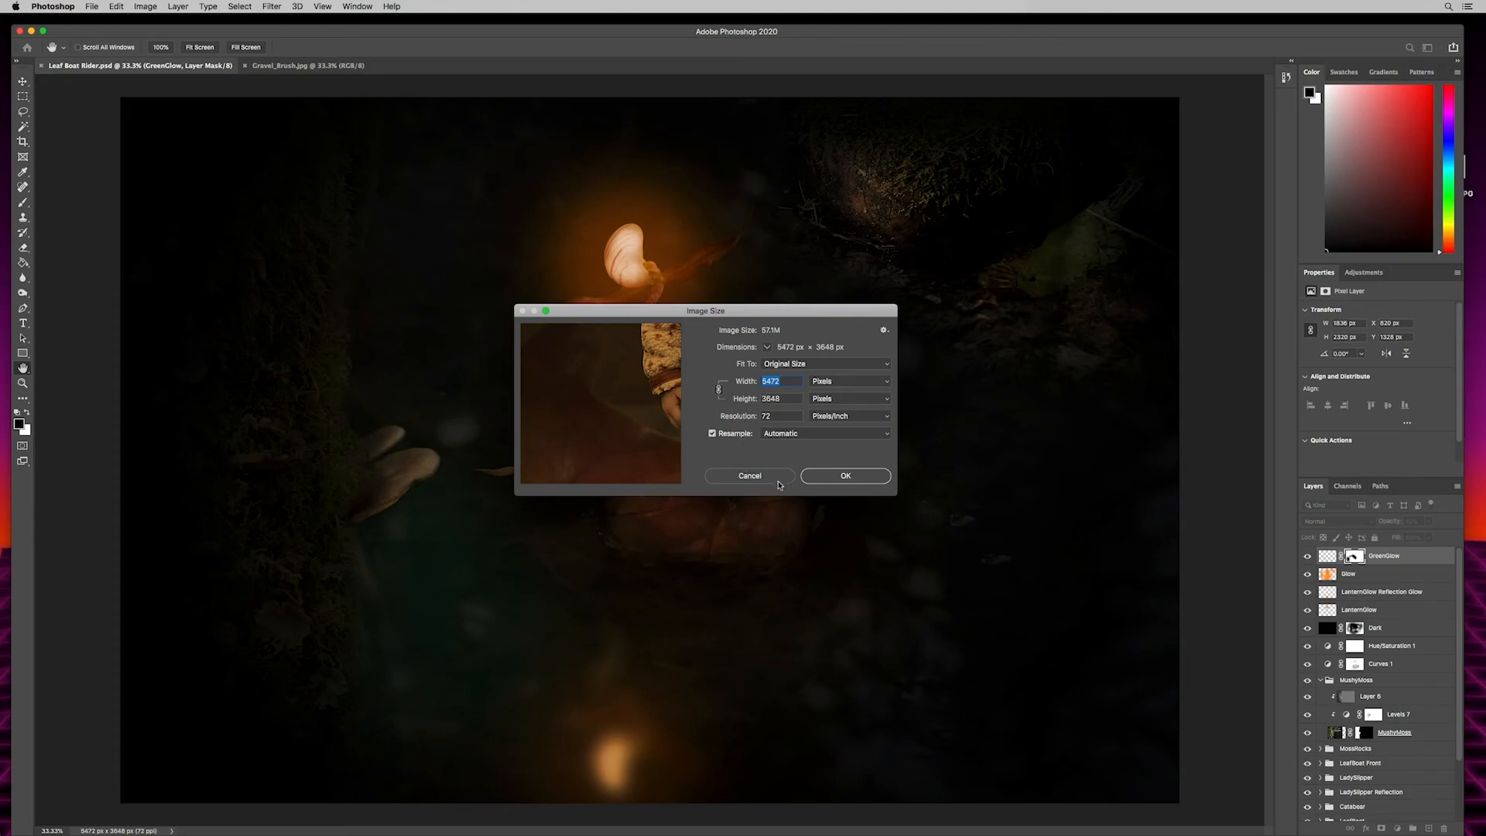
left_click(743, 474)
key("b")
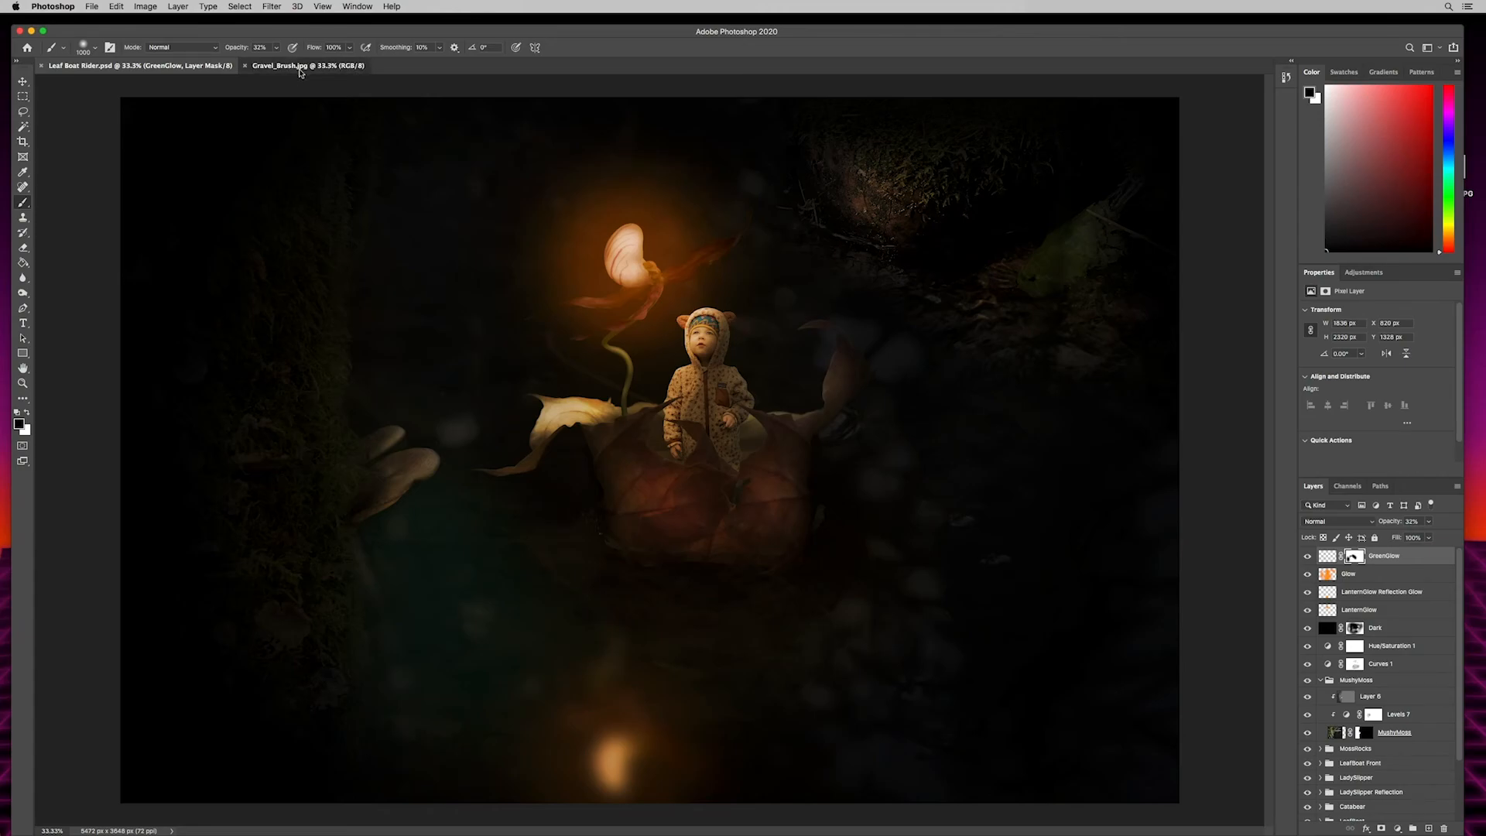
- Resize the Gravel_Brush.jpg image to 2500 pixels wide, keeping its proportions and 72 pixels/inch resolution
left_click(300, 68)
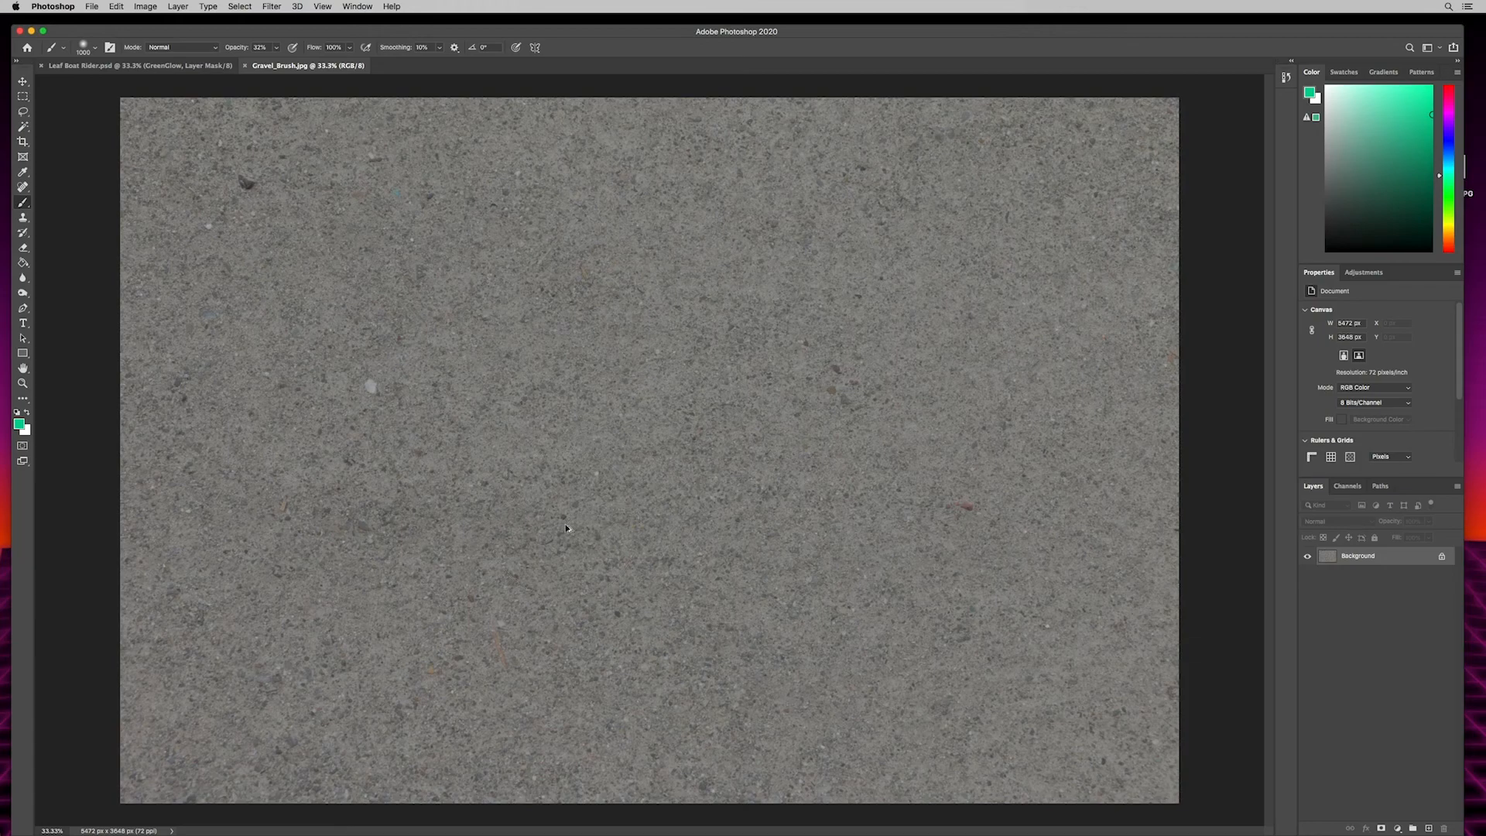
key("super+alt+i")
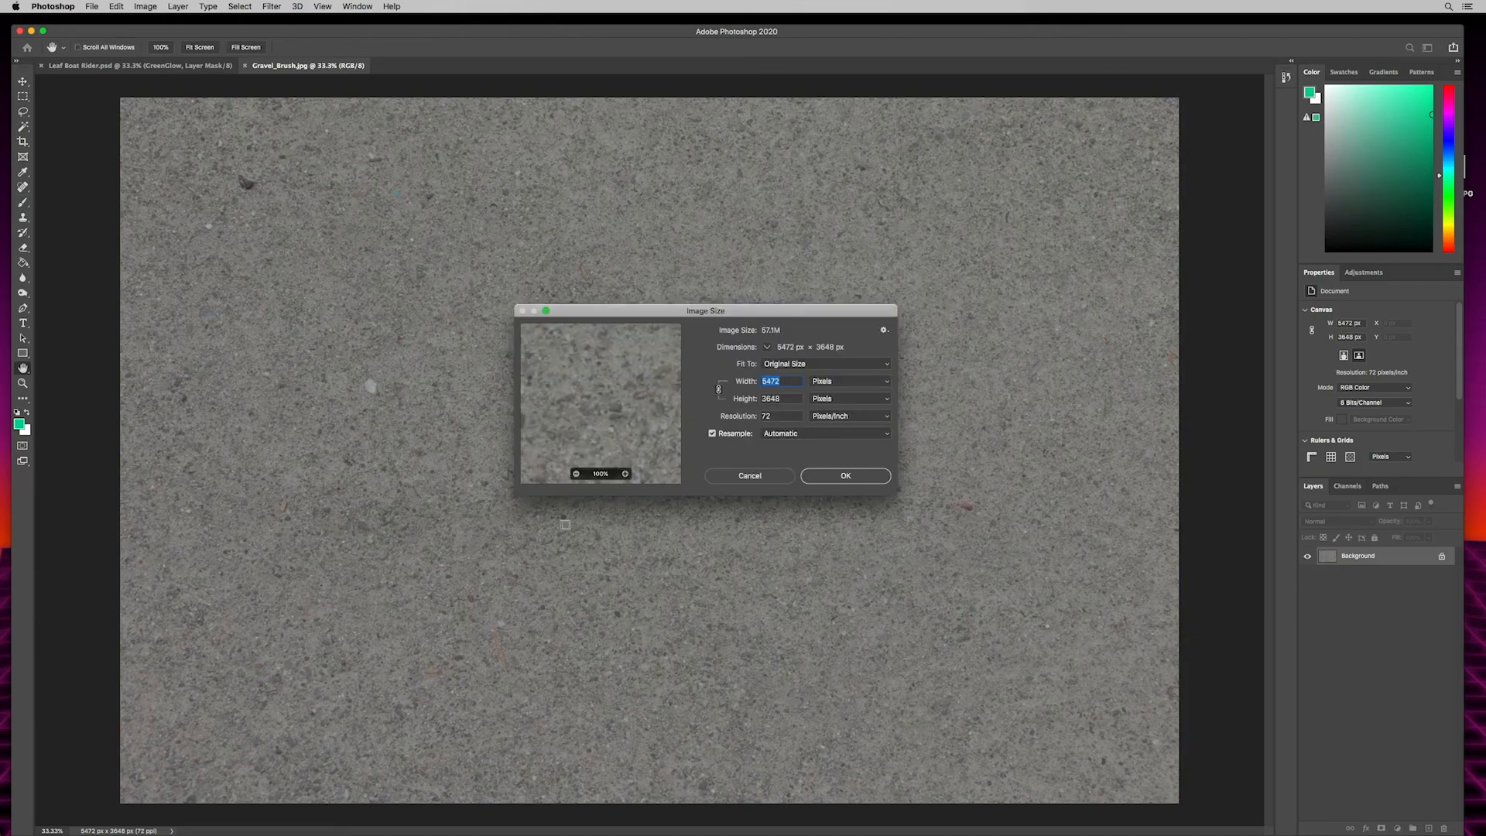
type("2500")
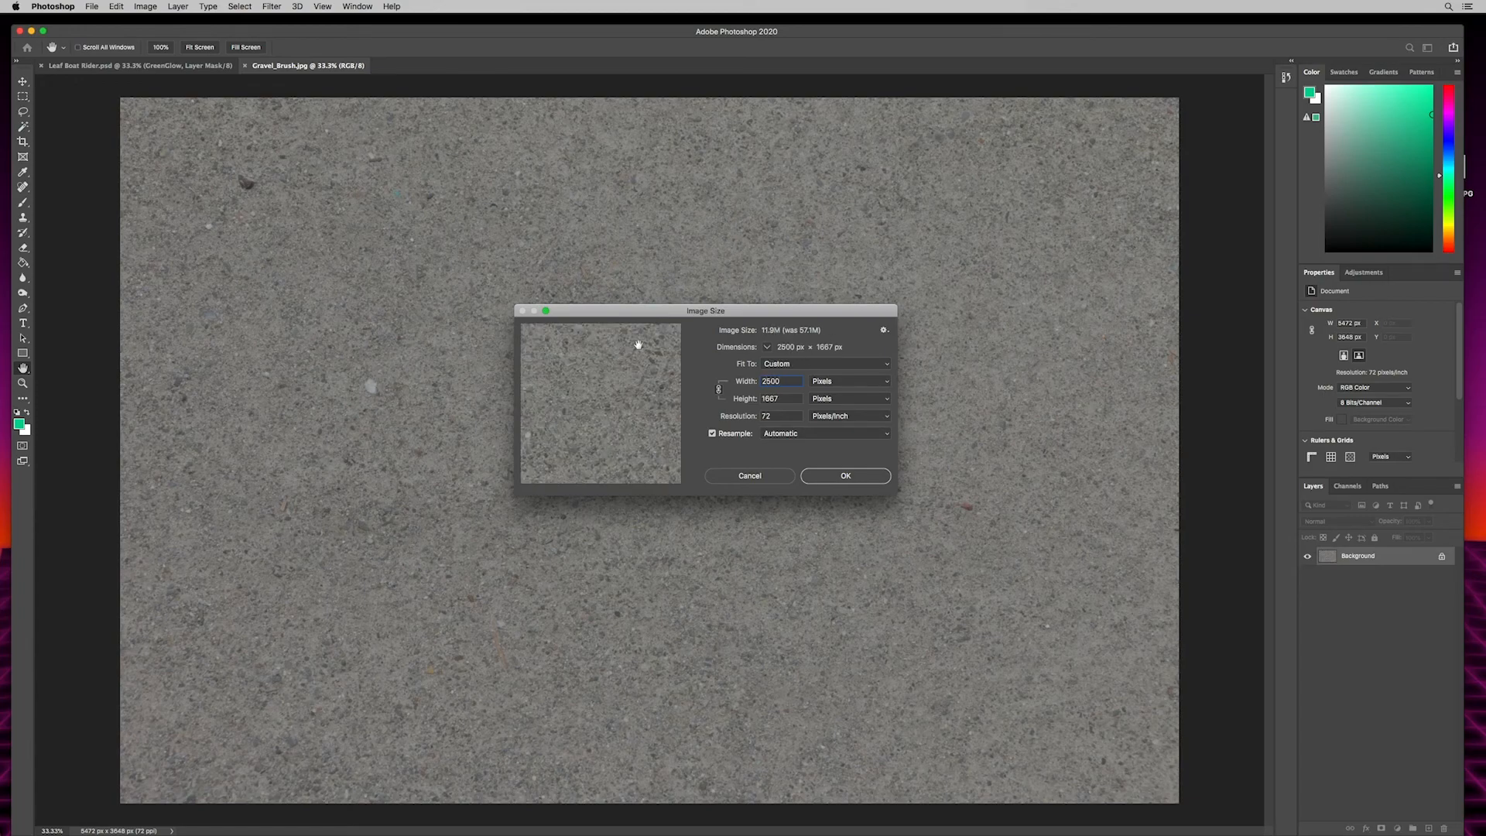
left_click(846, 475)
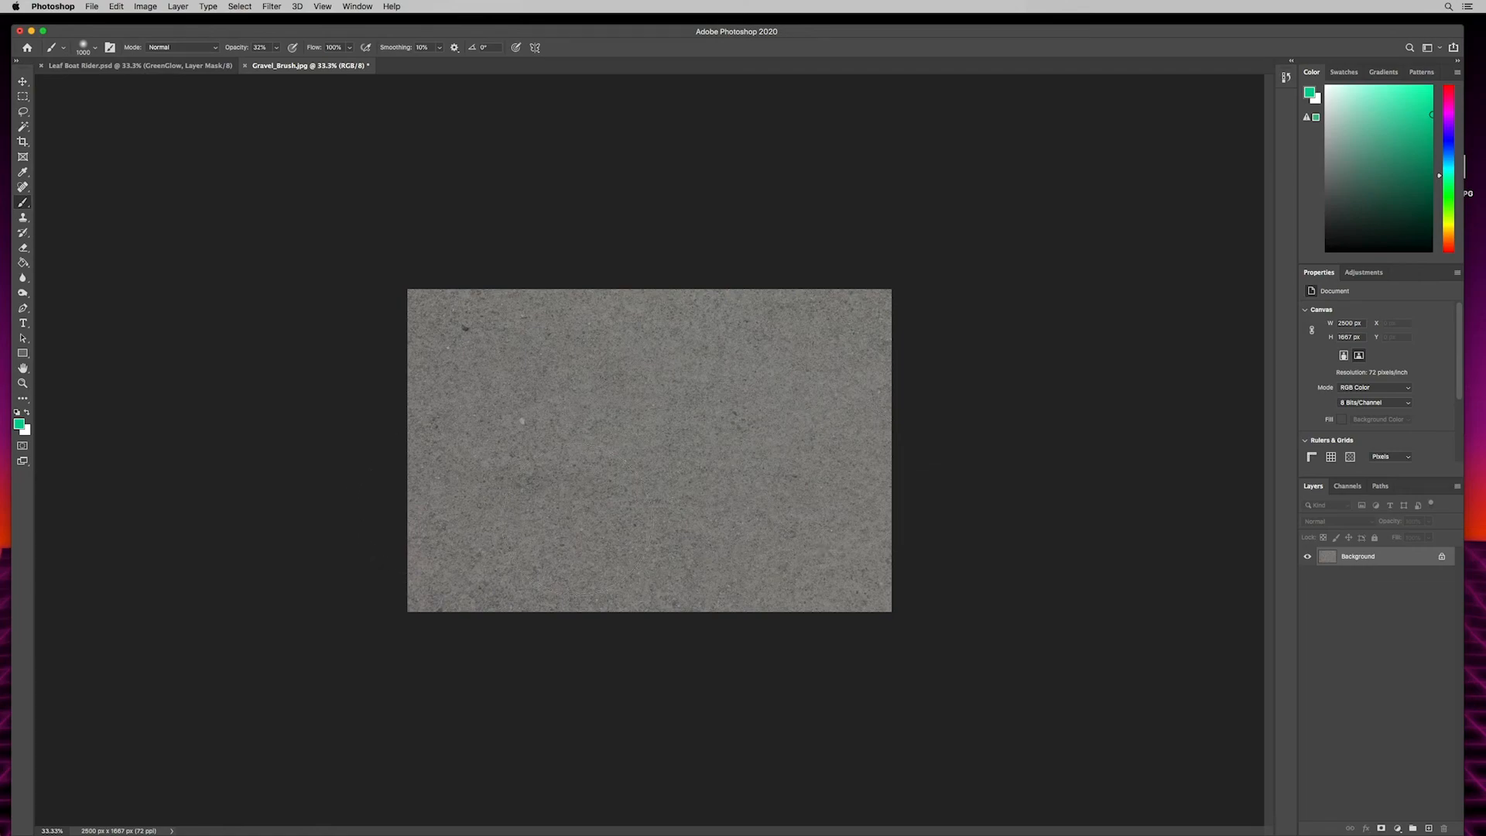
- Apply a Threshold adjustment at level 166 to the gravel texture, leaving scattered white specks on black
key("super+plus")
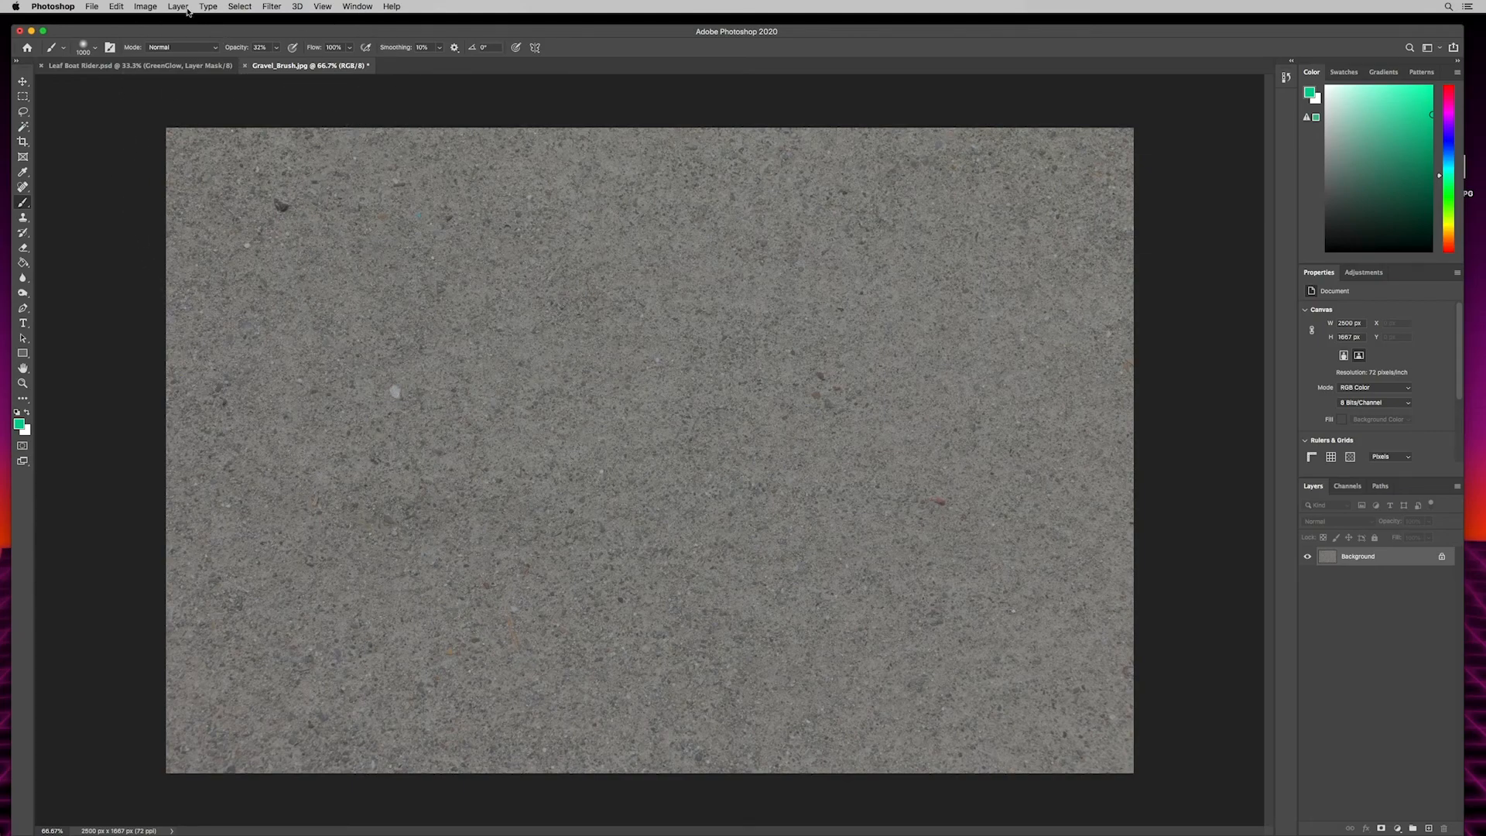
left_click(147, 6)
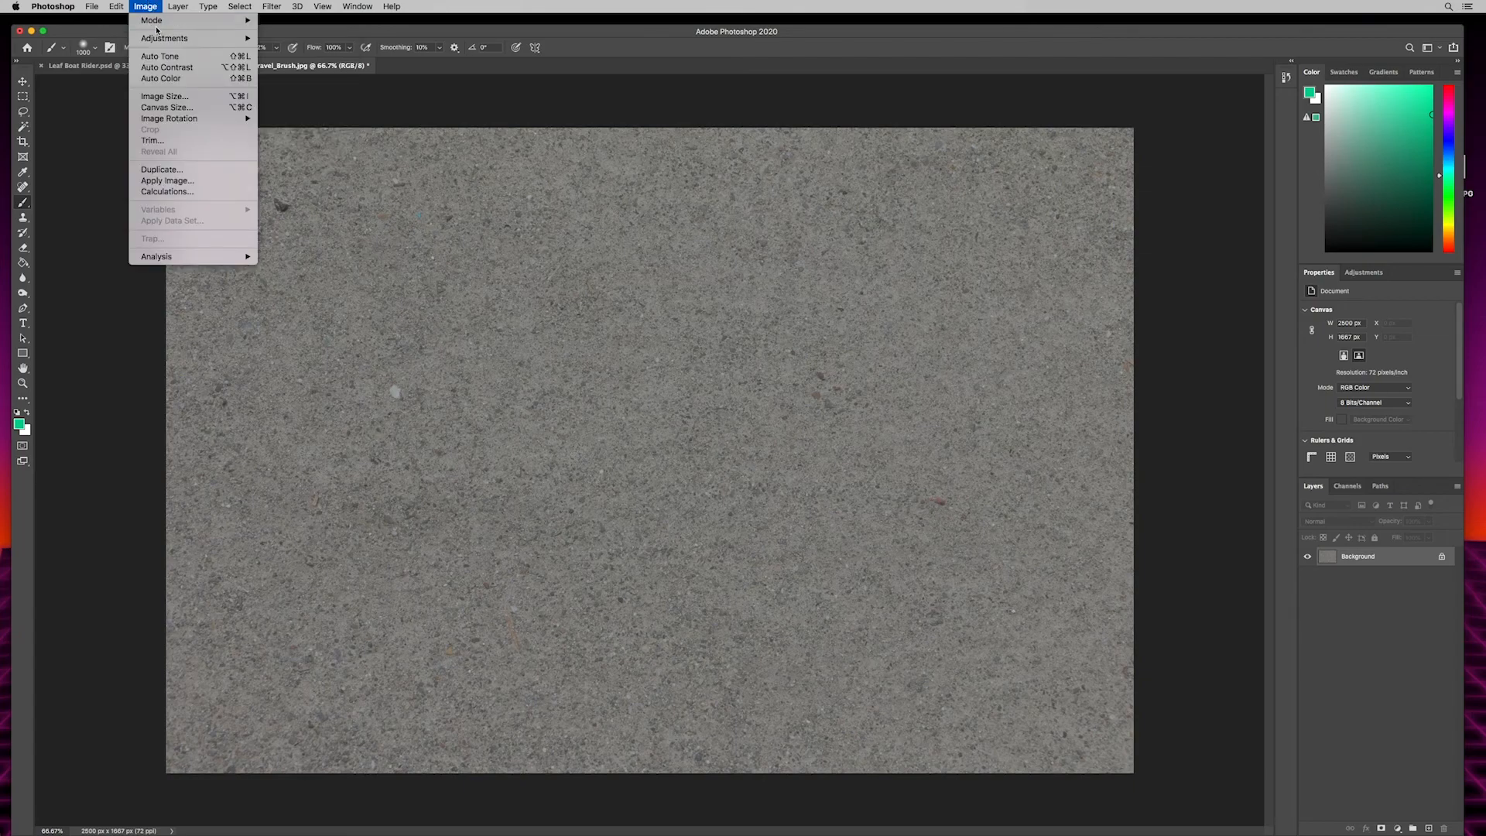
mouse_move(156, 37)
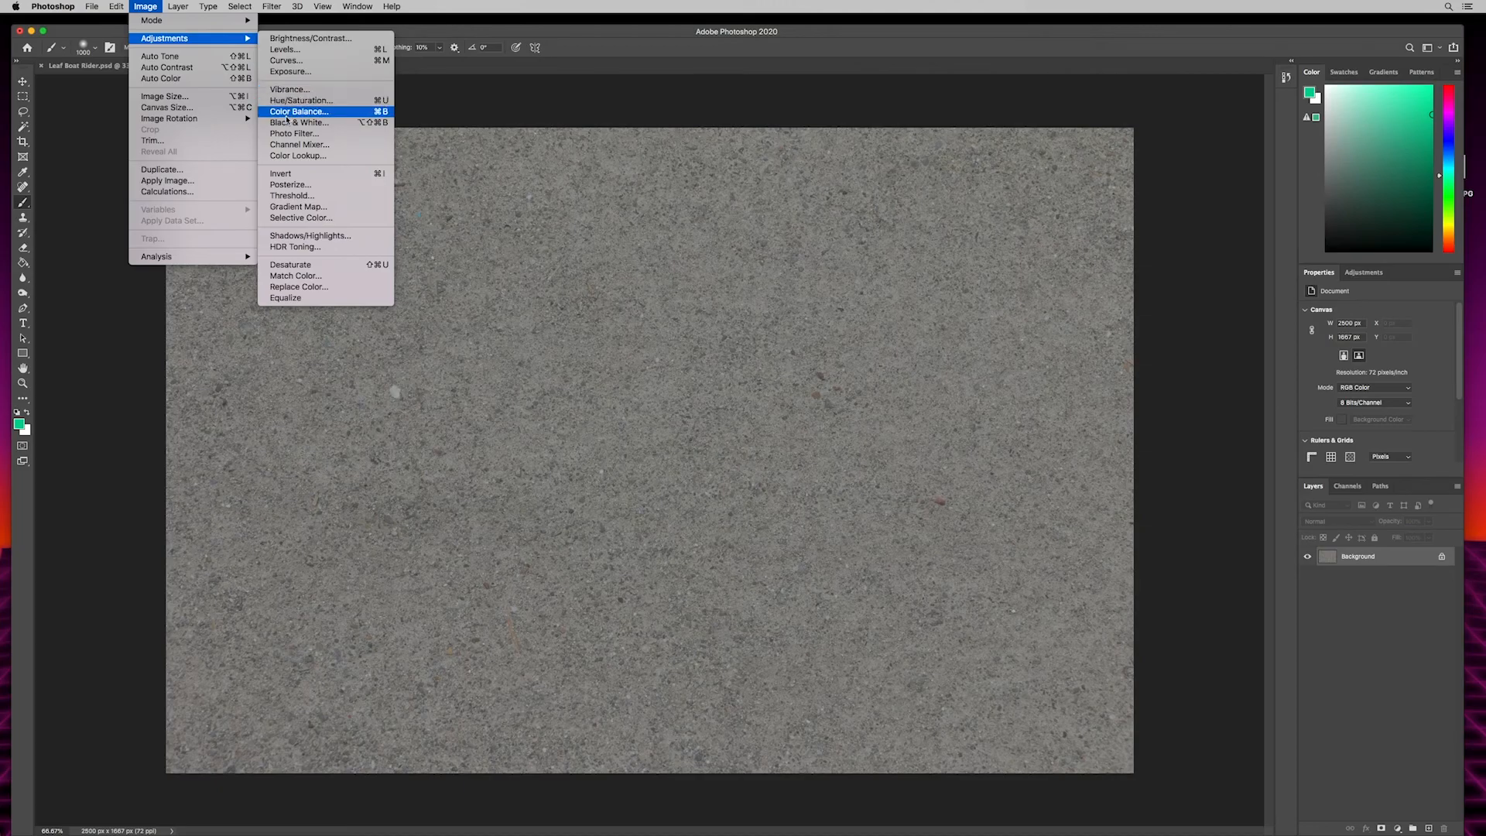
left_click(290, 196)
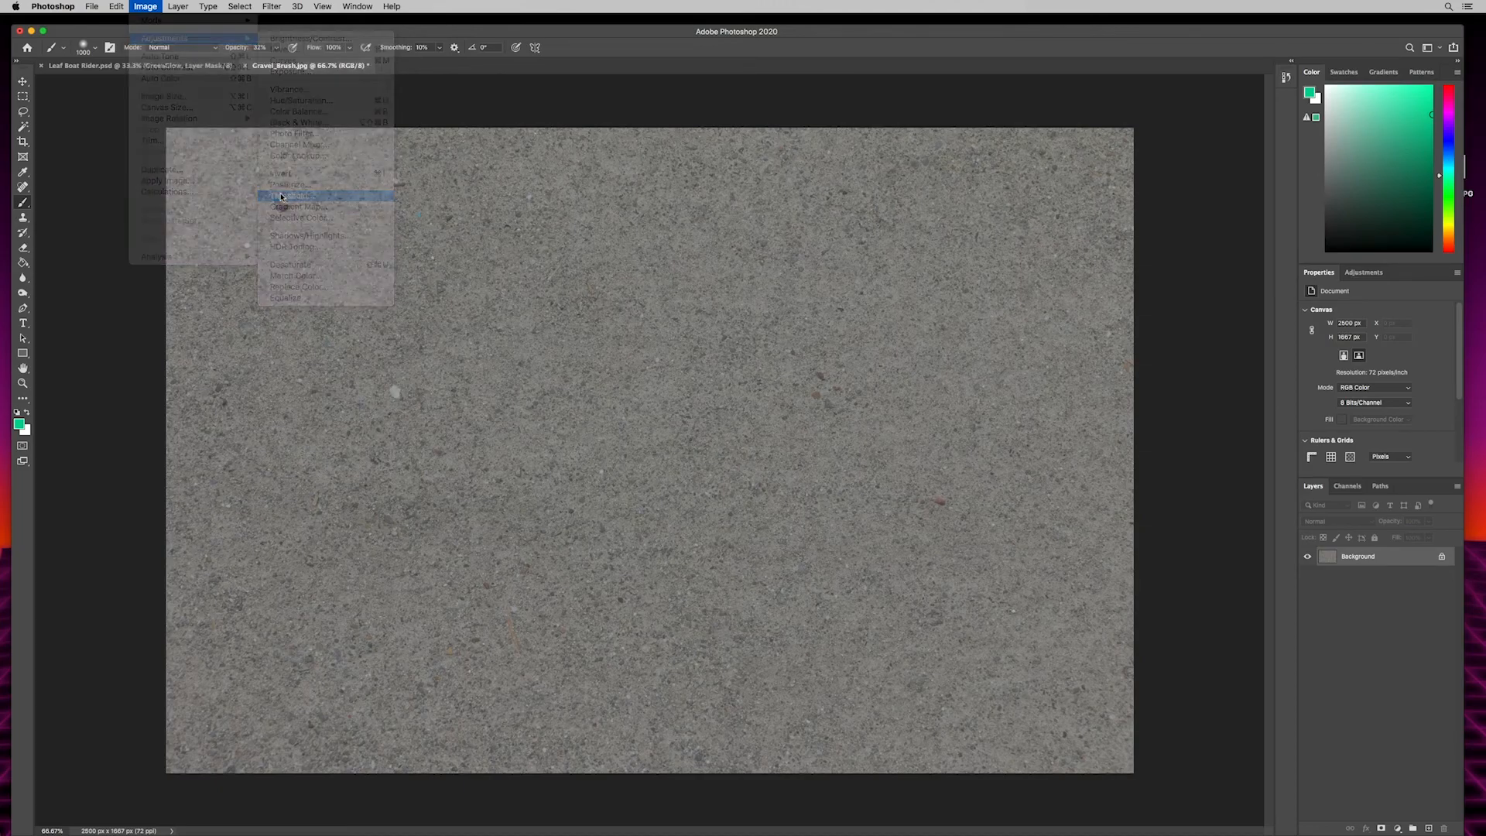
mouse_move(717, 329)
left_mouse_down()
mouse_move(744, 333)
mouse_move(751, 439)
mouse_move(740, 329)
left_mouse_up()
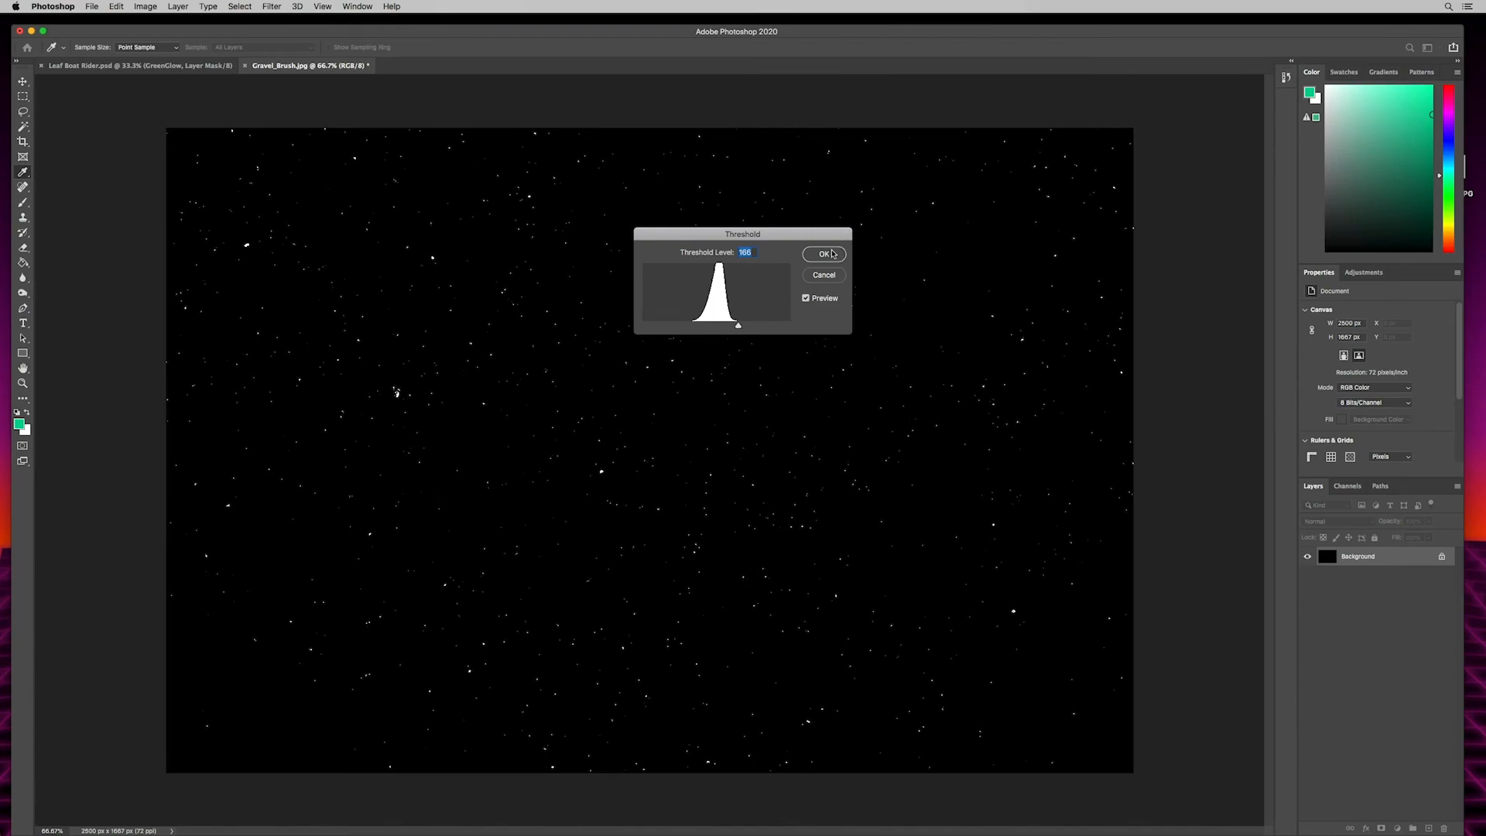
left_click(826, 254)
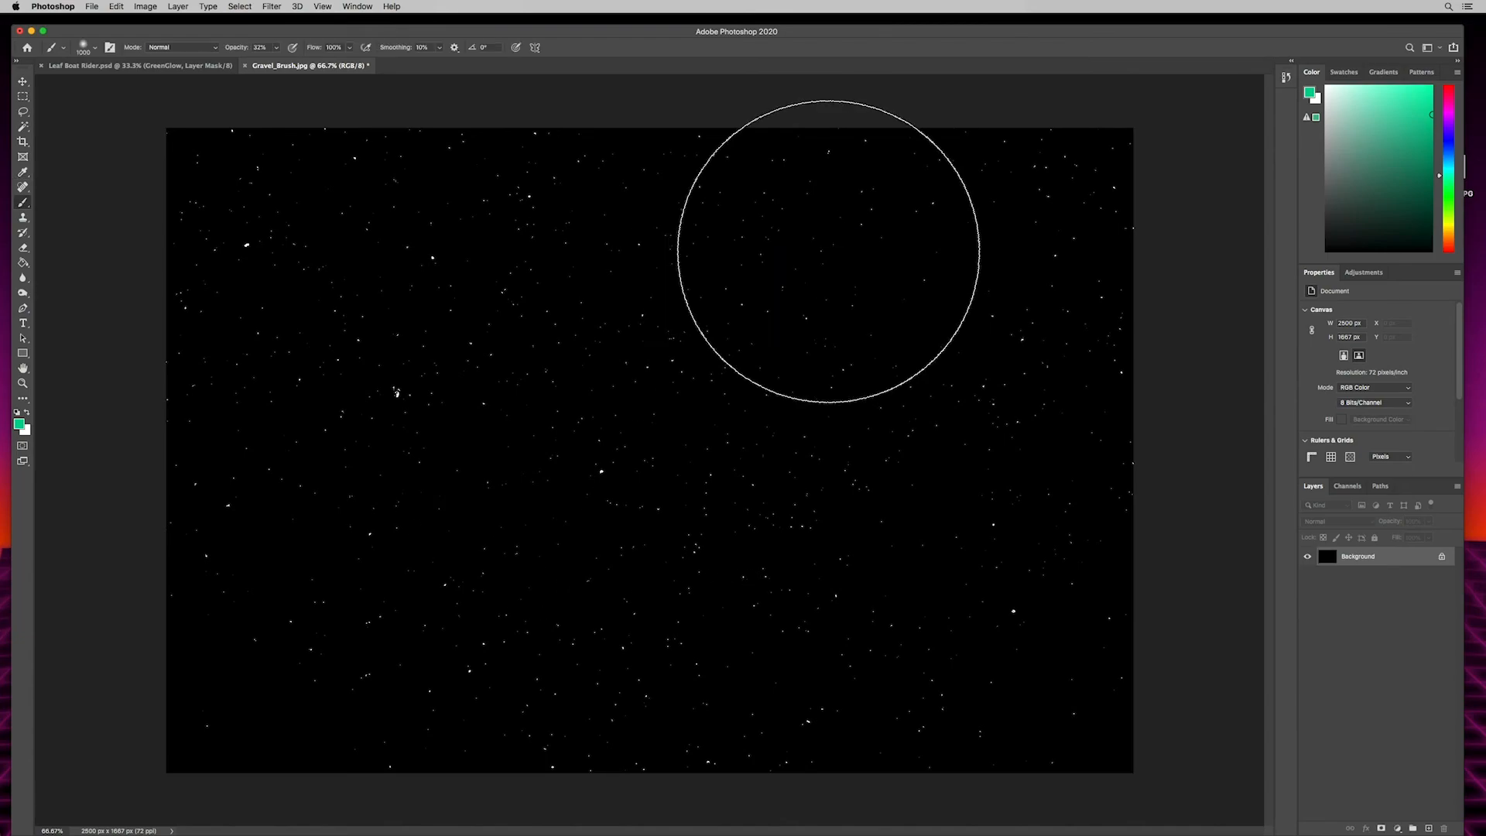
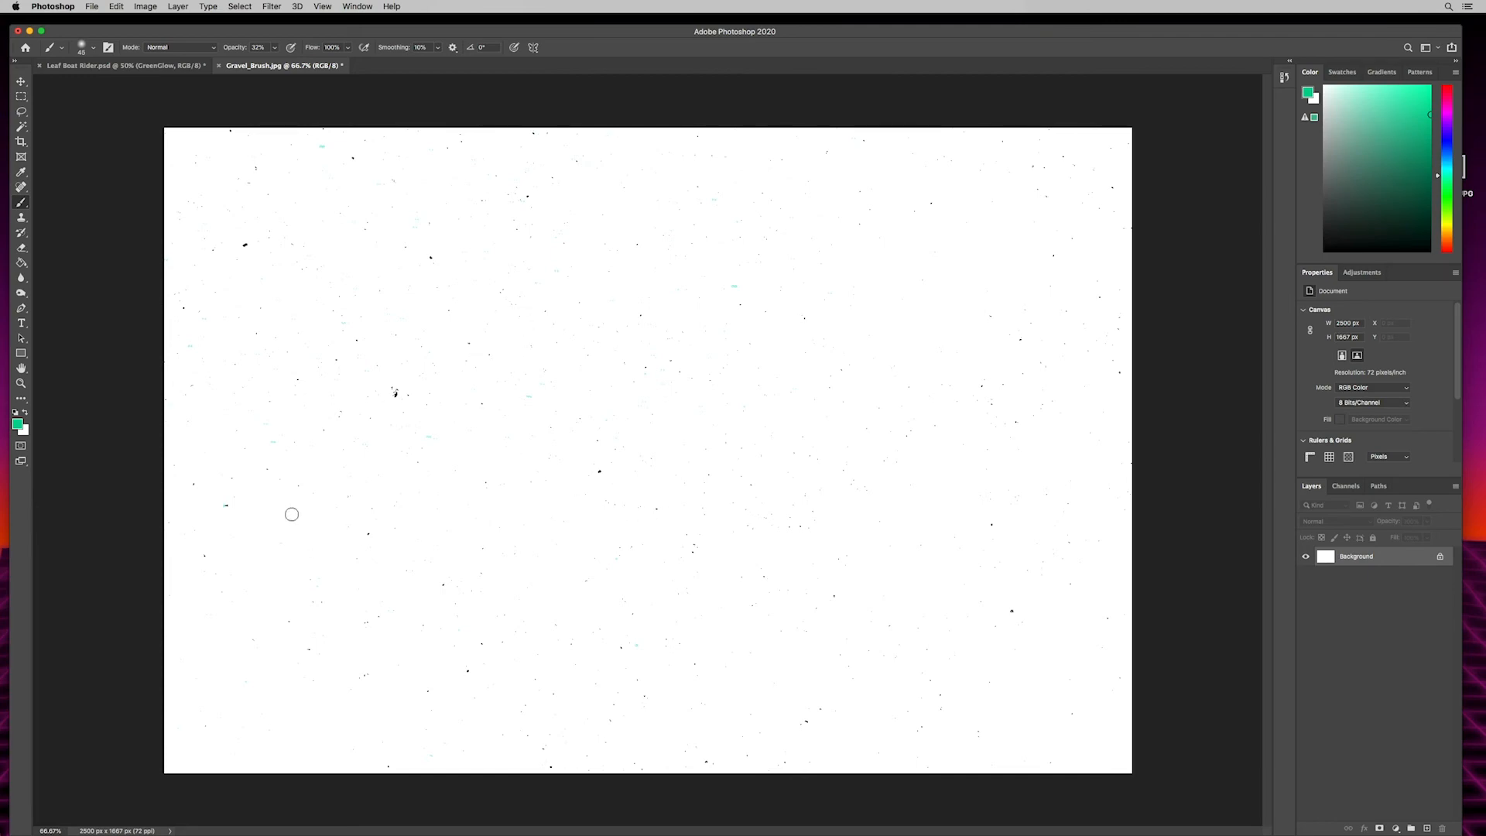
- Paint white at 100% brush opacity over the largest and coloured specks in Gravel_Brush.jpg to remove them
key("d")
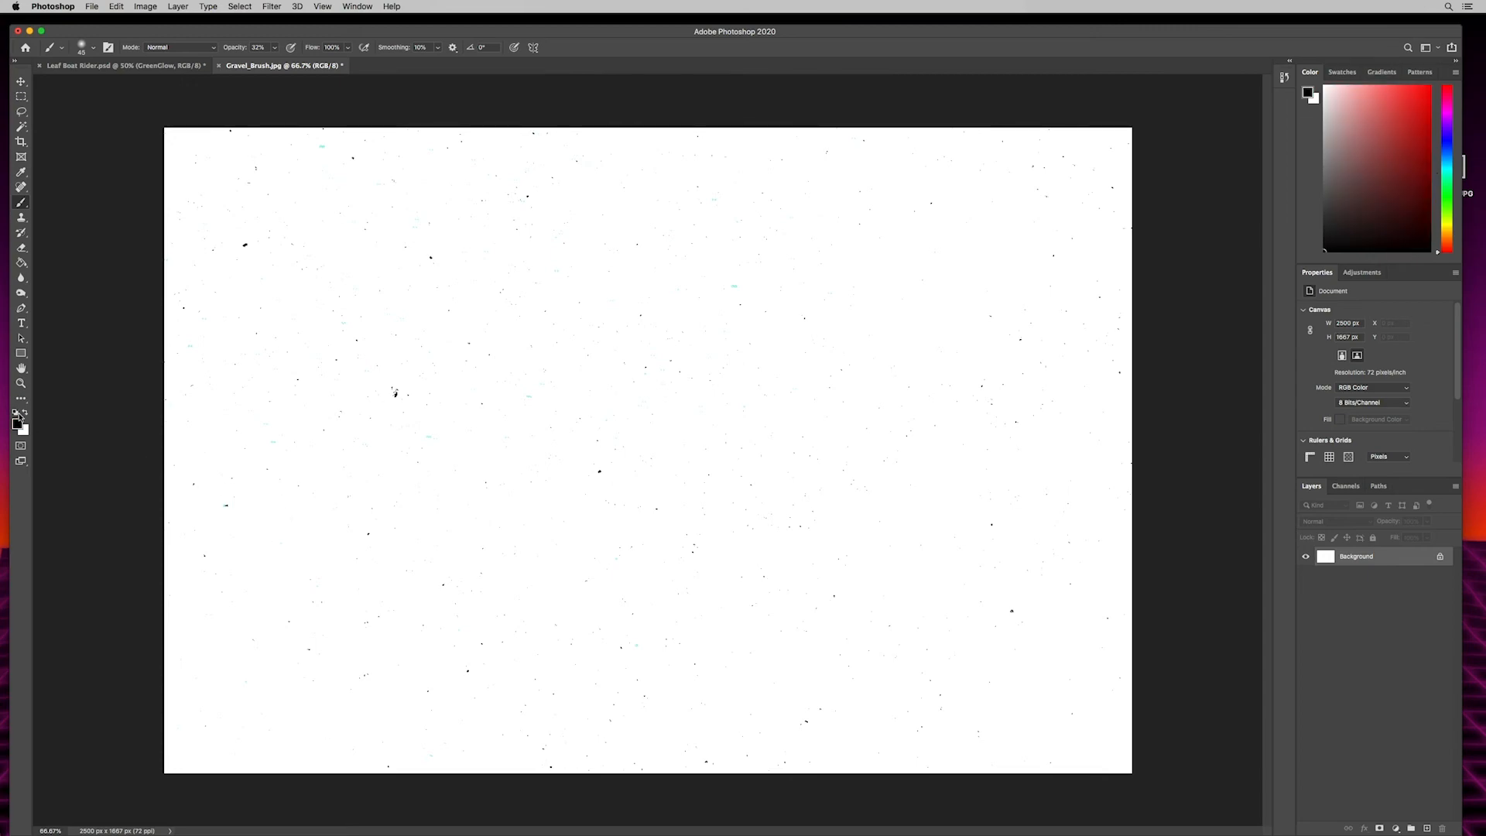
key("x")
left_click(244, 244)
left_click_drag(234, 48, 373, 43)
left_click_drag(243, 240, 248, 248)
left_click_drag(392, 394, 391, 401)
left_click_drag(597, 469, 600, 474)
left_click_drag(466, 675, 470, 671)
left_click_drag(1015, 608, 1009, 607)
left_click_drag(357, 157, 355, 162)
left_click(226, 507)
left_click(255, 169)
left_click(322, 147)
left_click(734, 285)
- Define the cleaned gravel texture as a brush preset named Mushroom Spores
left_click(115, 6)
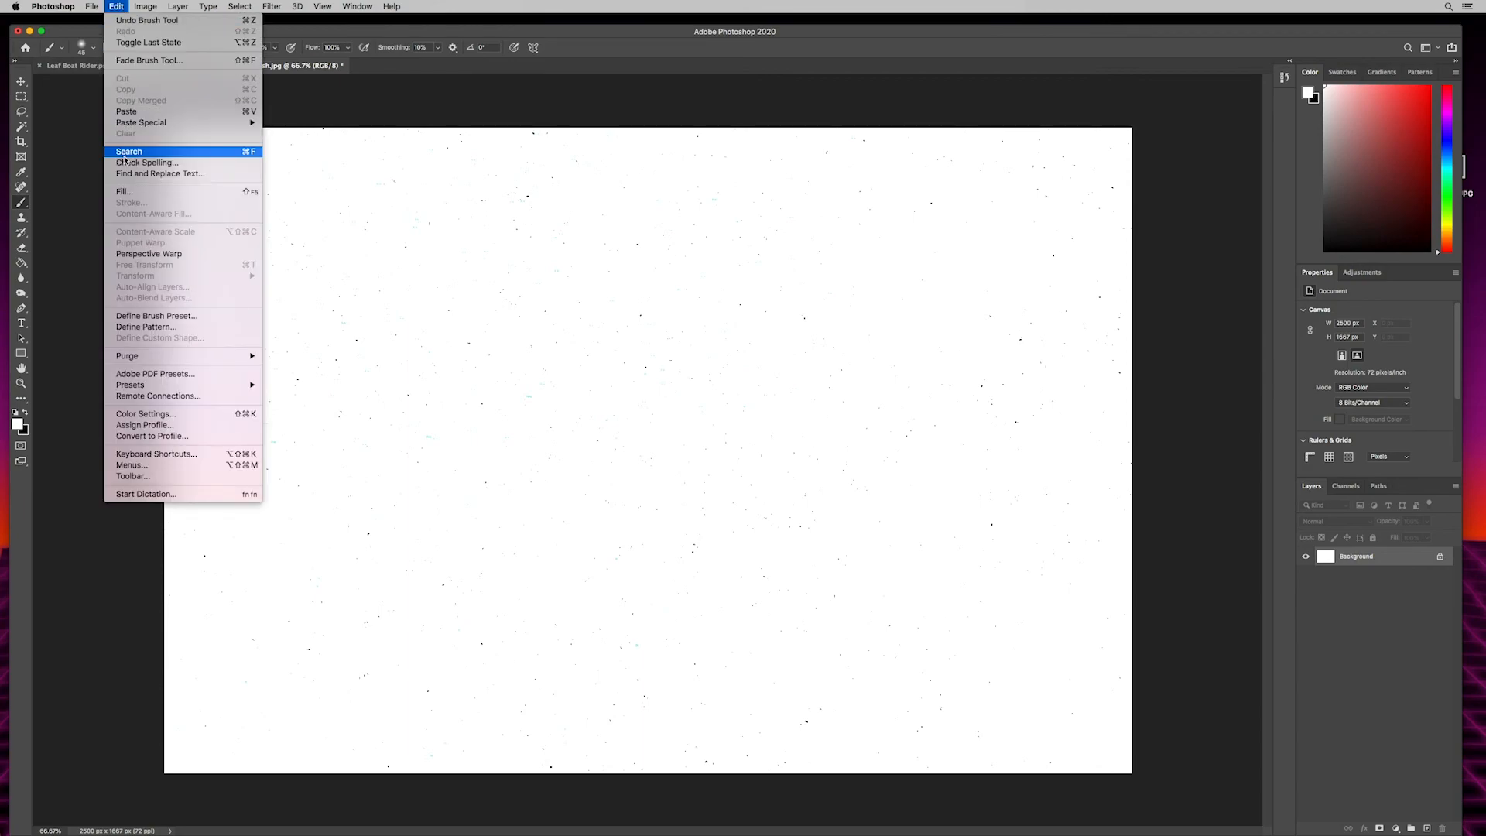
left_click(131, 316)
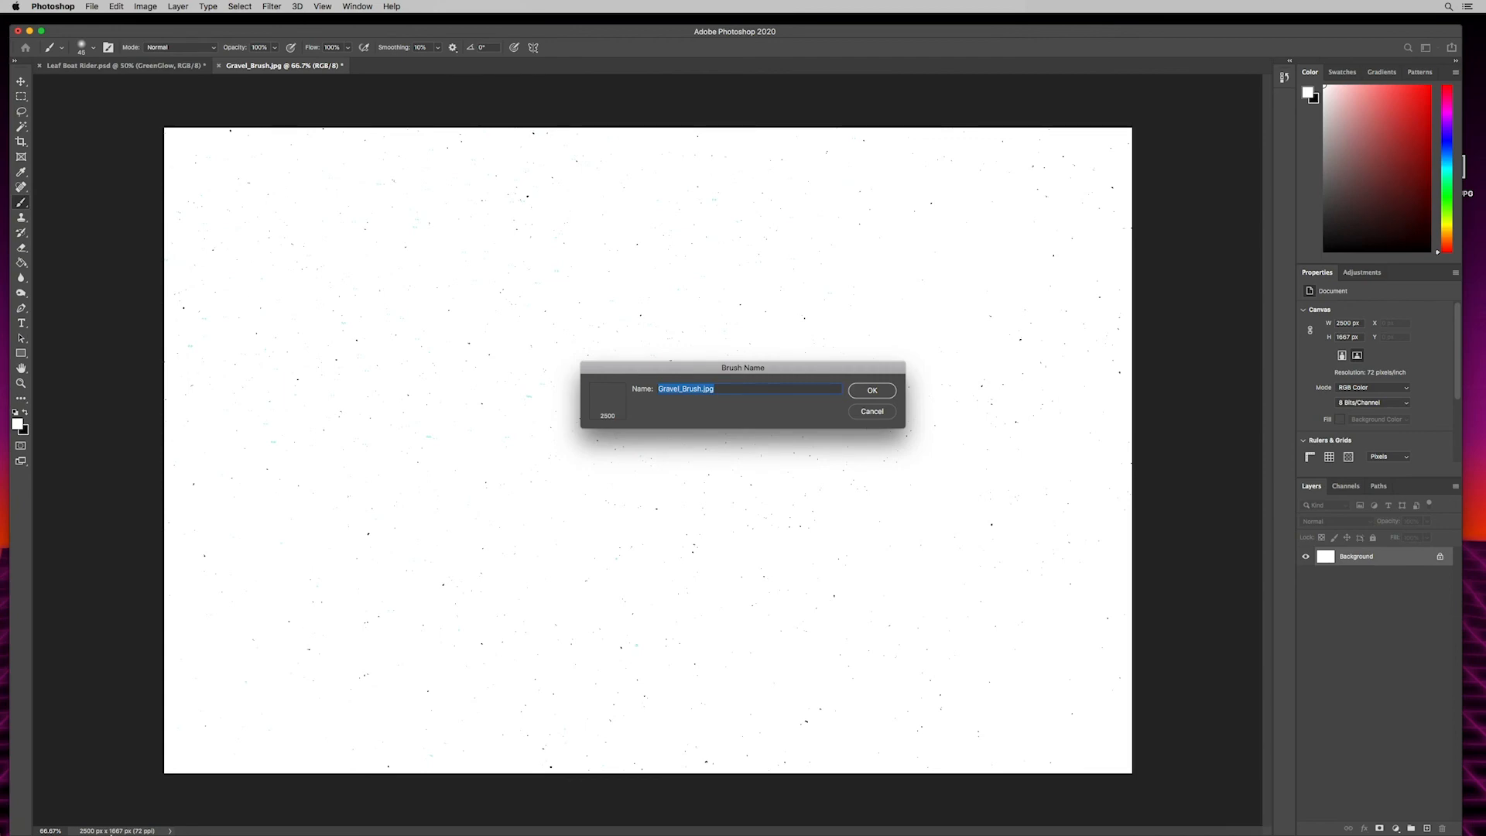
type("Mushroom Spores")
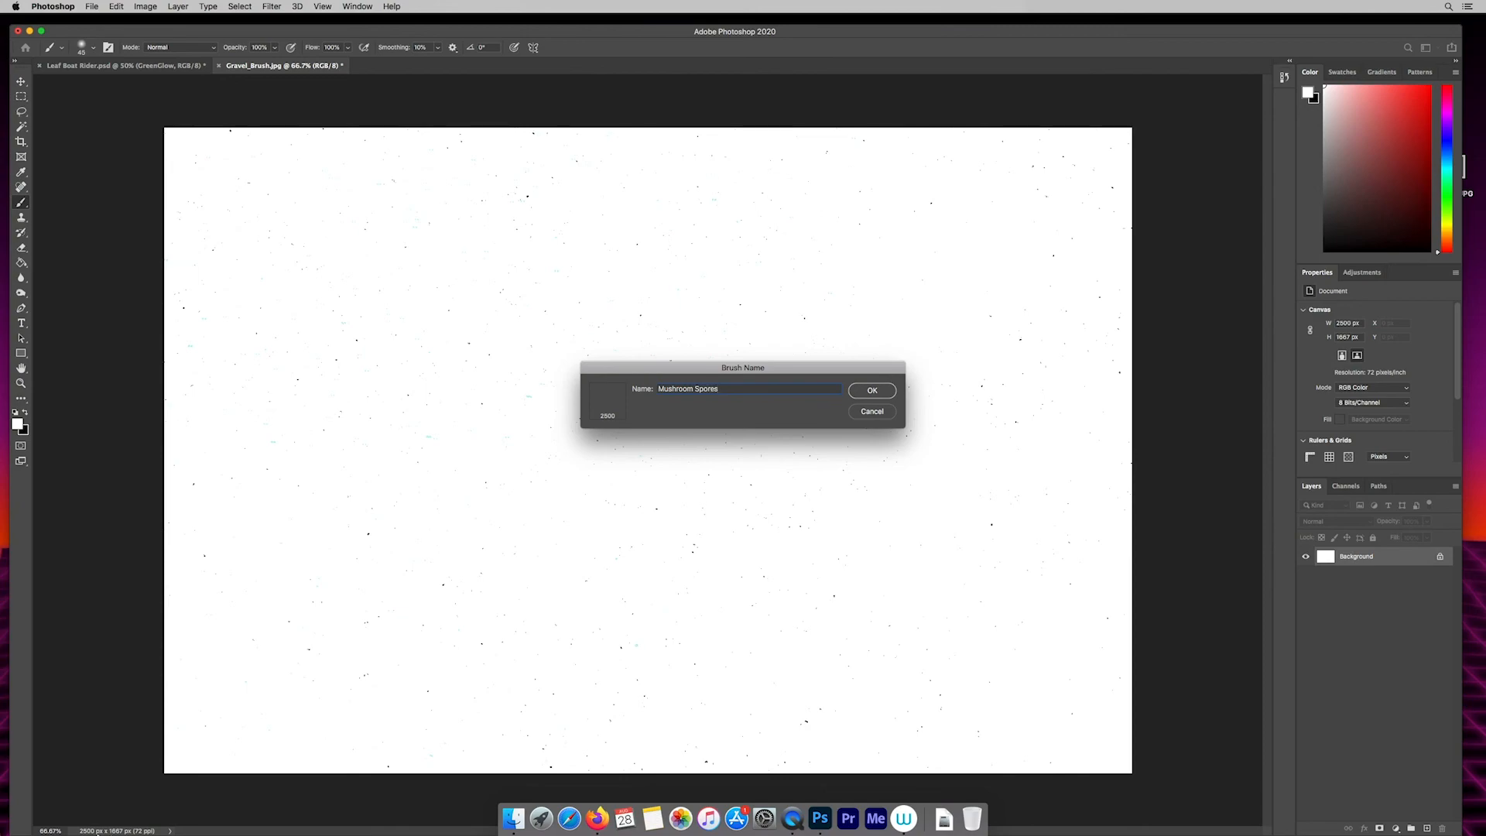
key("Return")
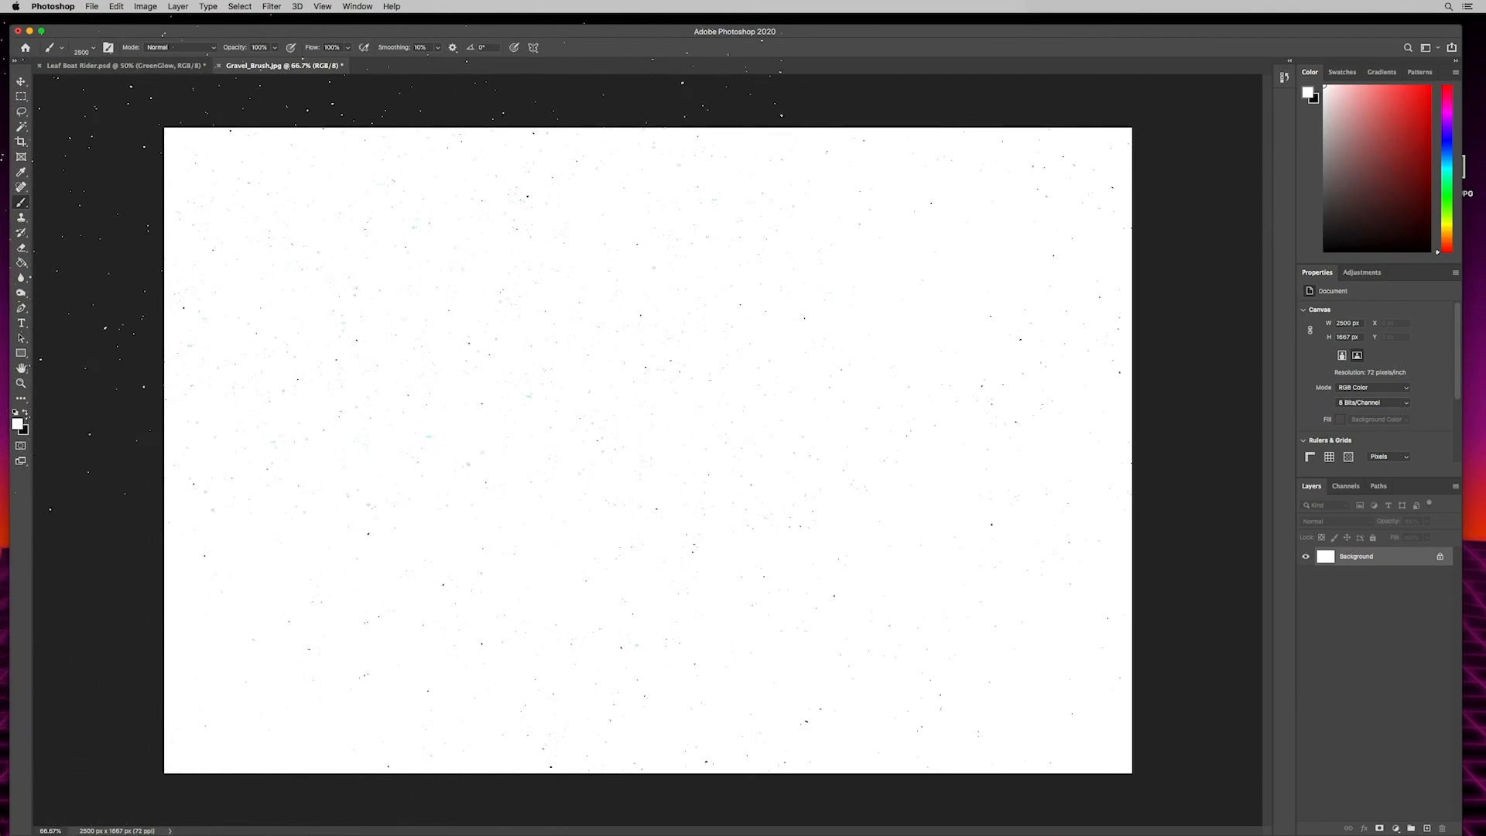
- Set the foreground colour to bright green 48feb7
key("v")
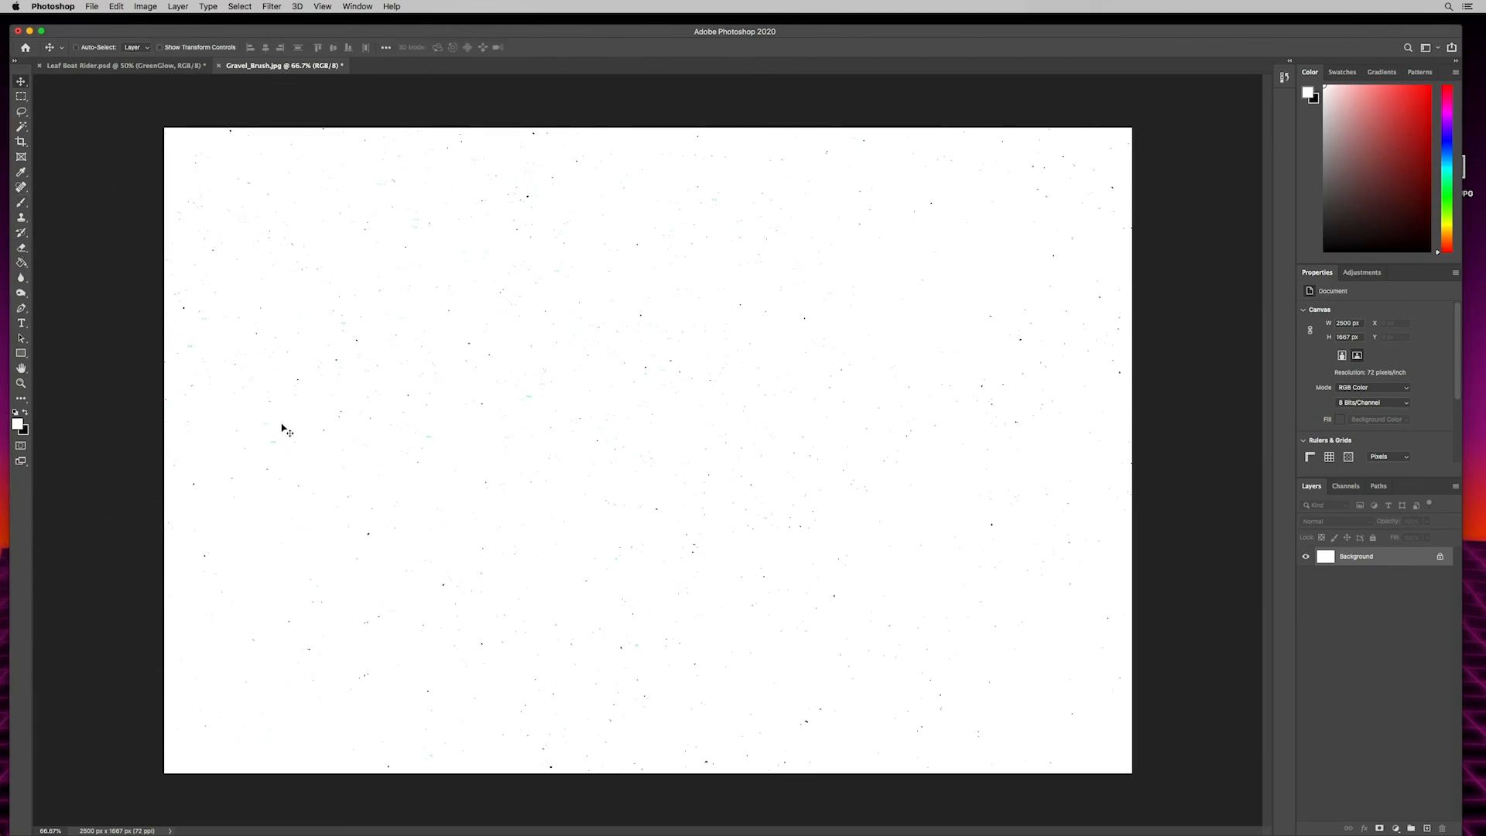
left_click(17, 423)
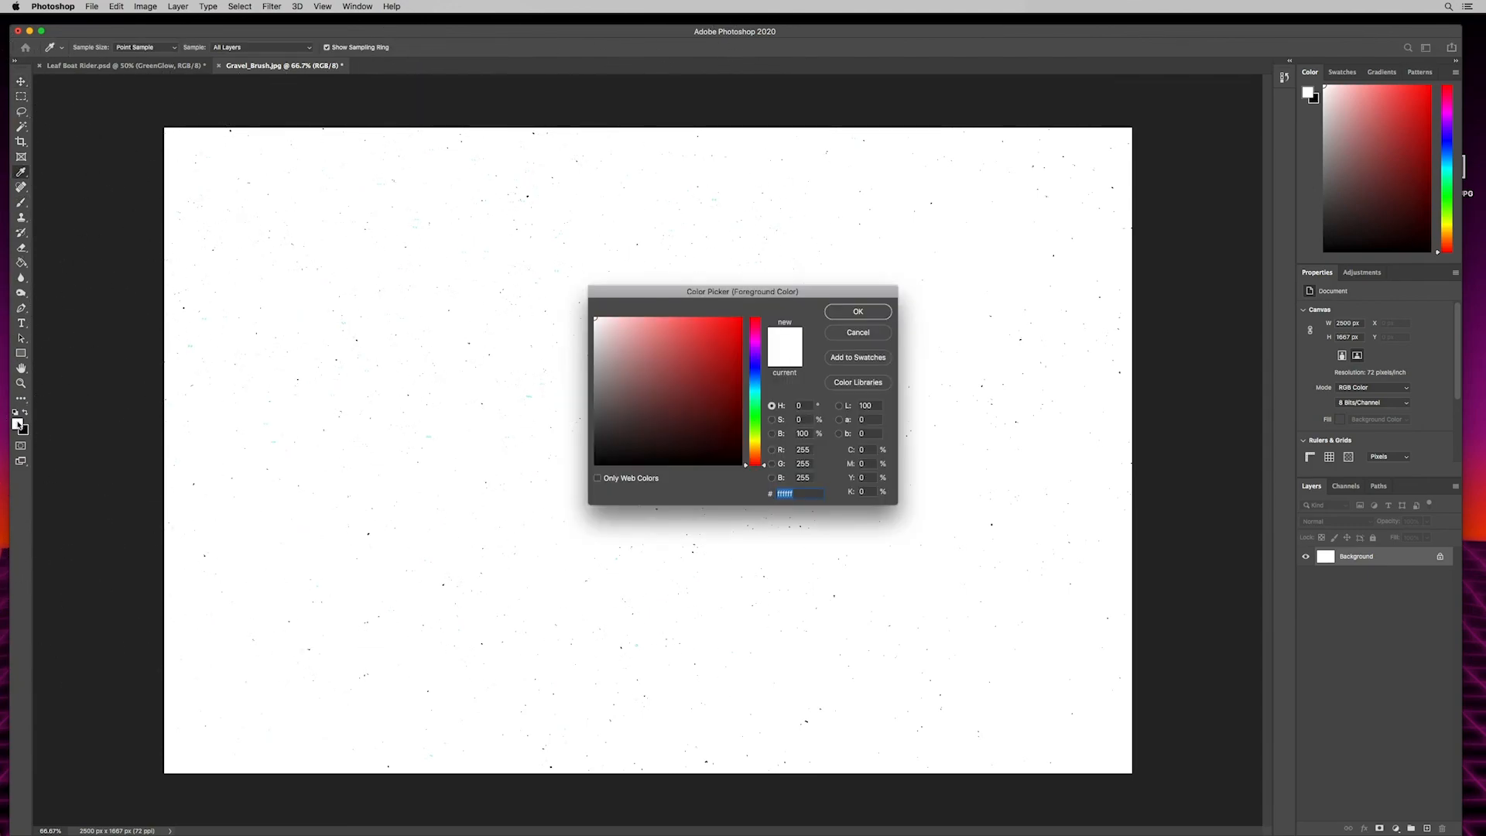
left_click(756, 408)
left_click_drag(695, 366, 701, 318)
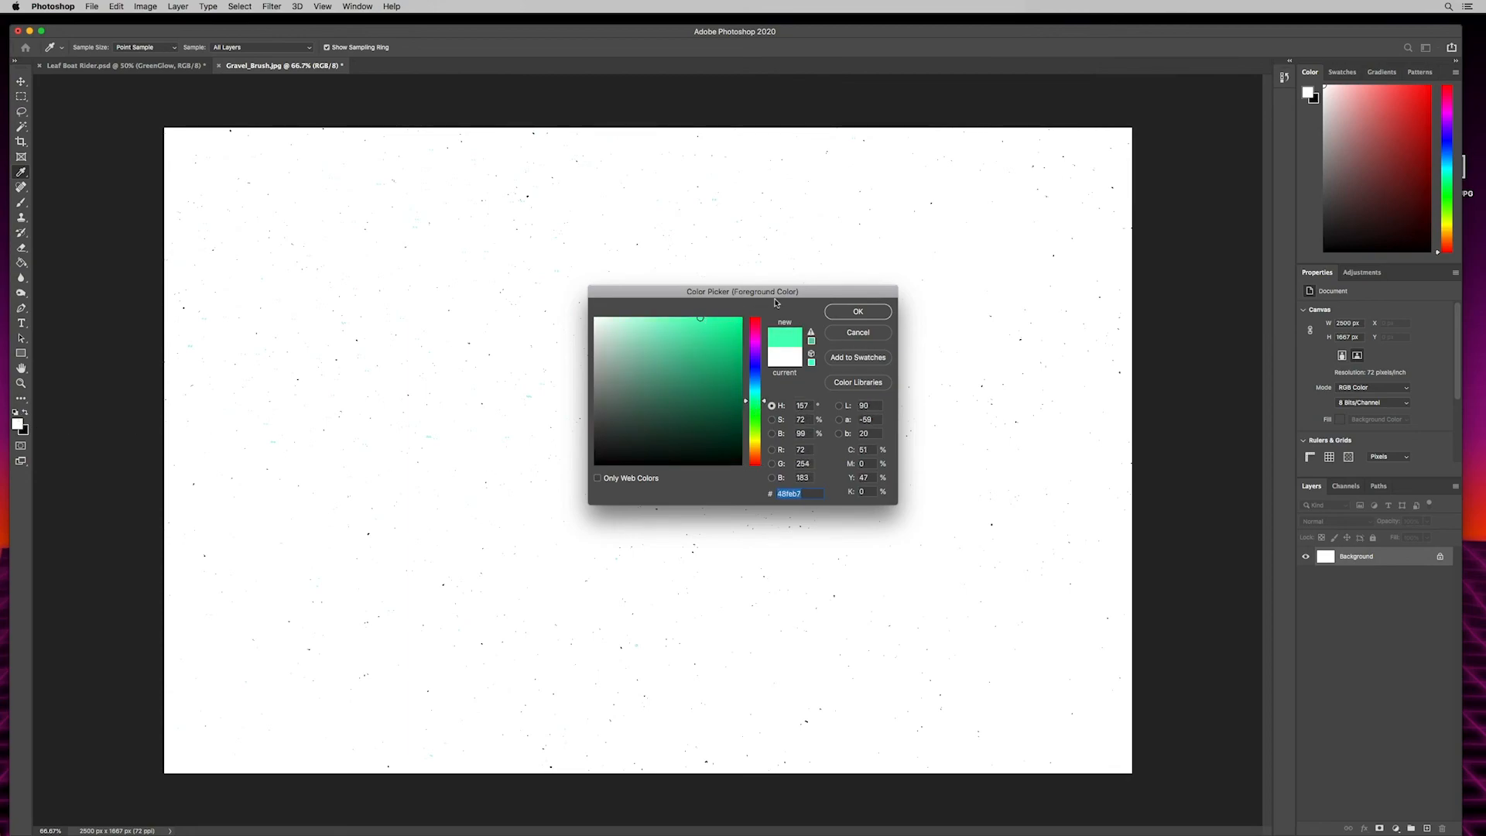
left_click(858, 311)
key("v")
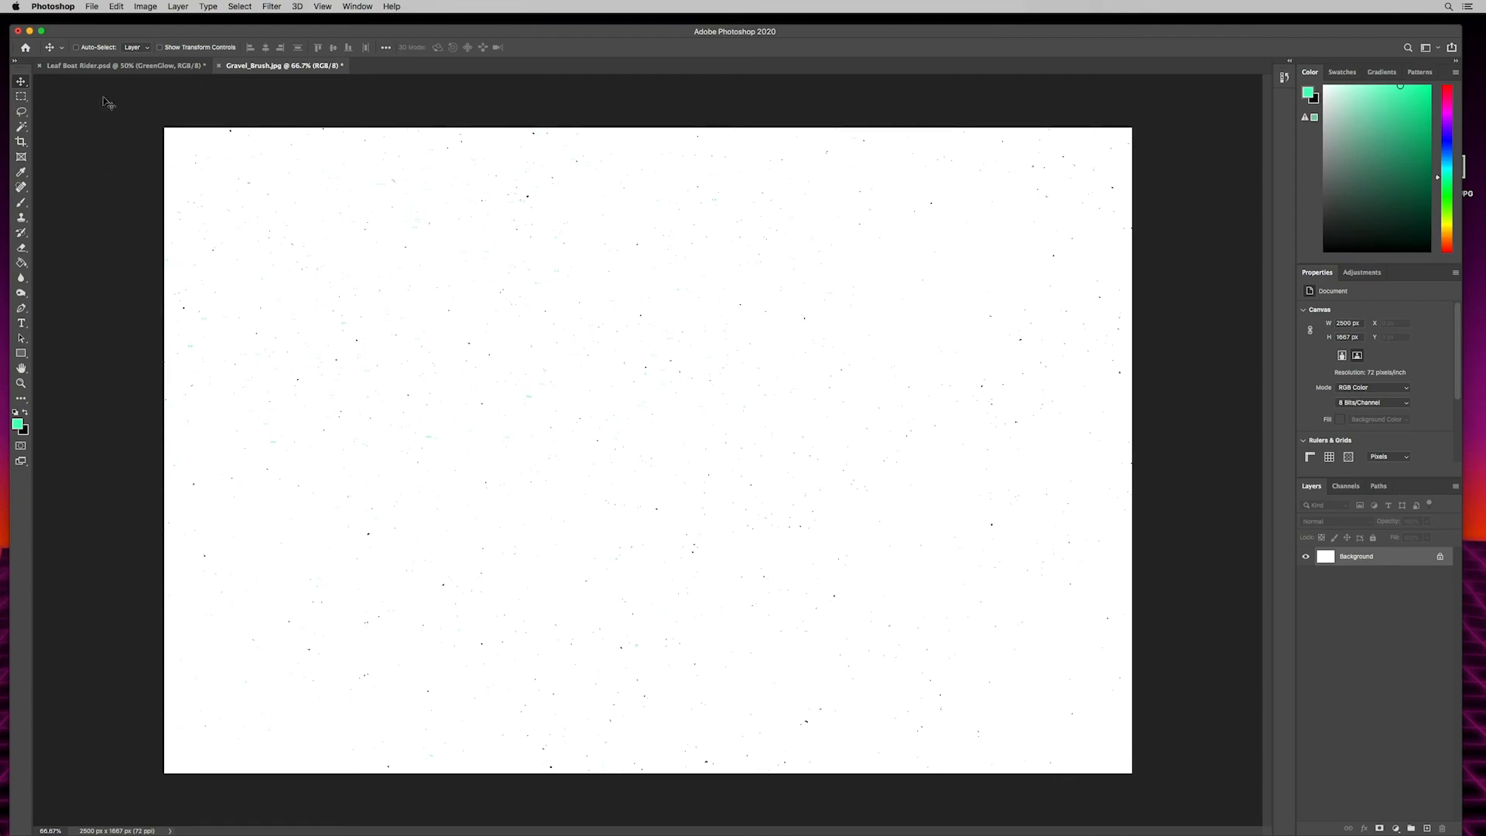
- Add a new layer above GreenGlow in Leaf Boat Rider.psd and stamp green spores across the lower part of the image
left_click(124, 65)
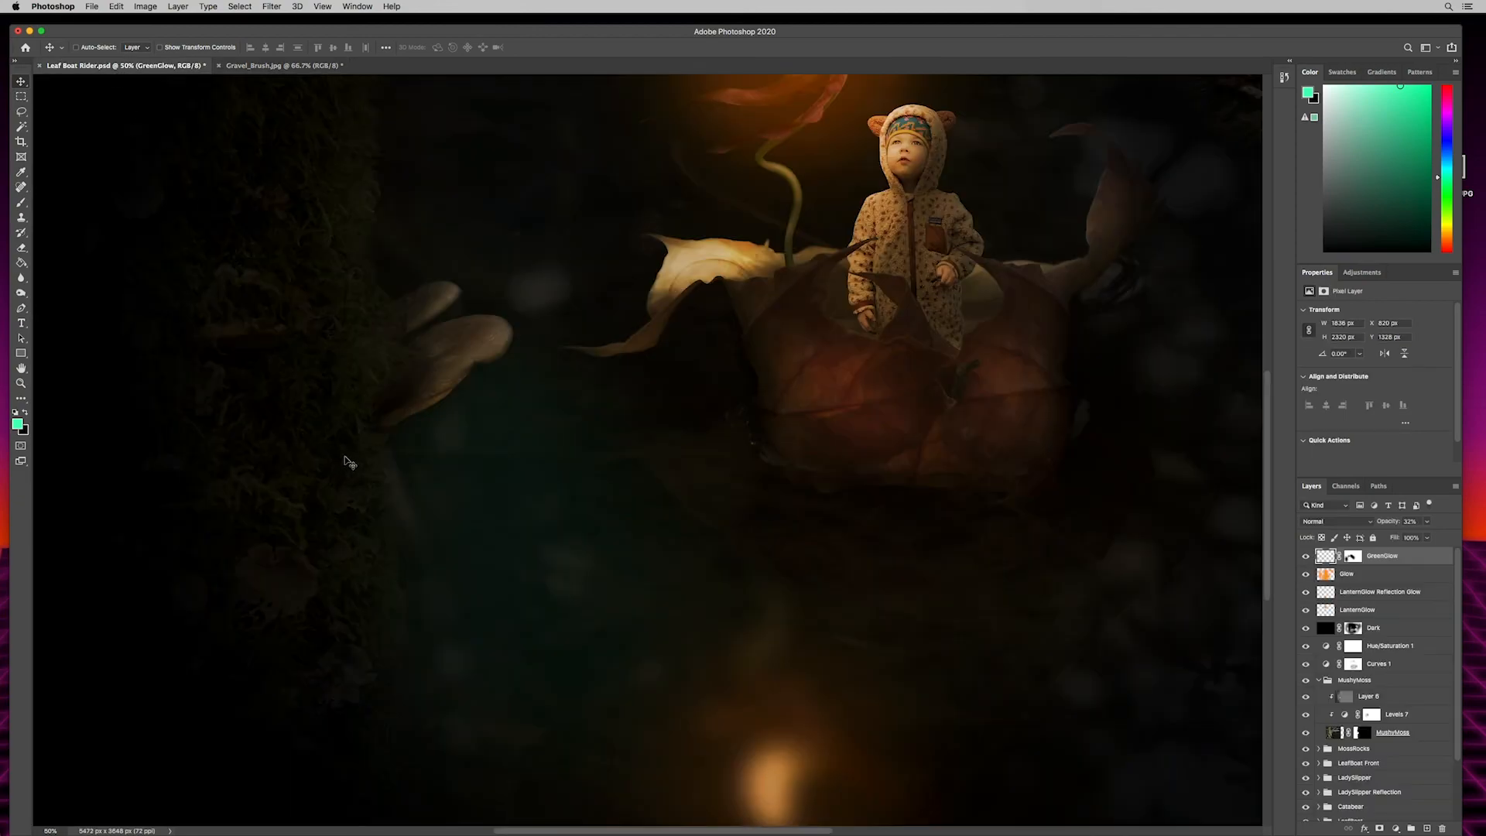
key("b")
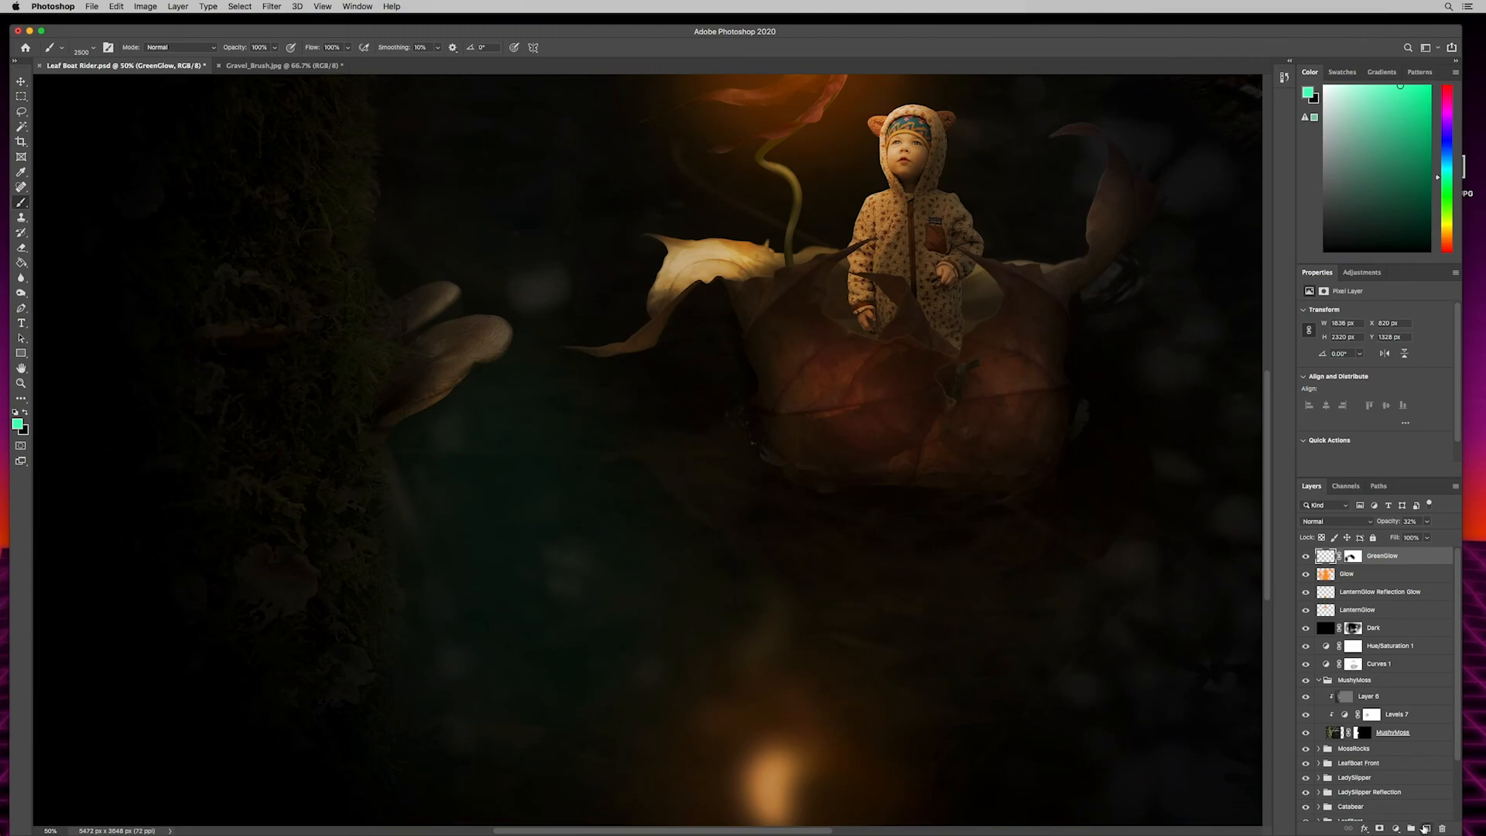
left_click(1429, 829)
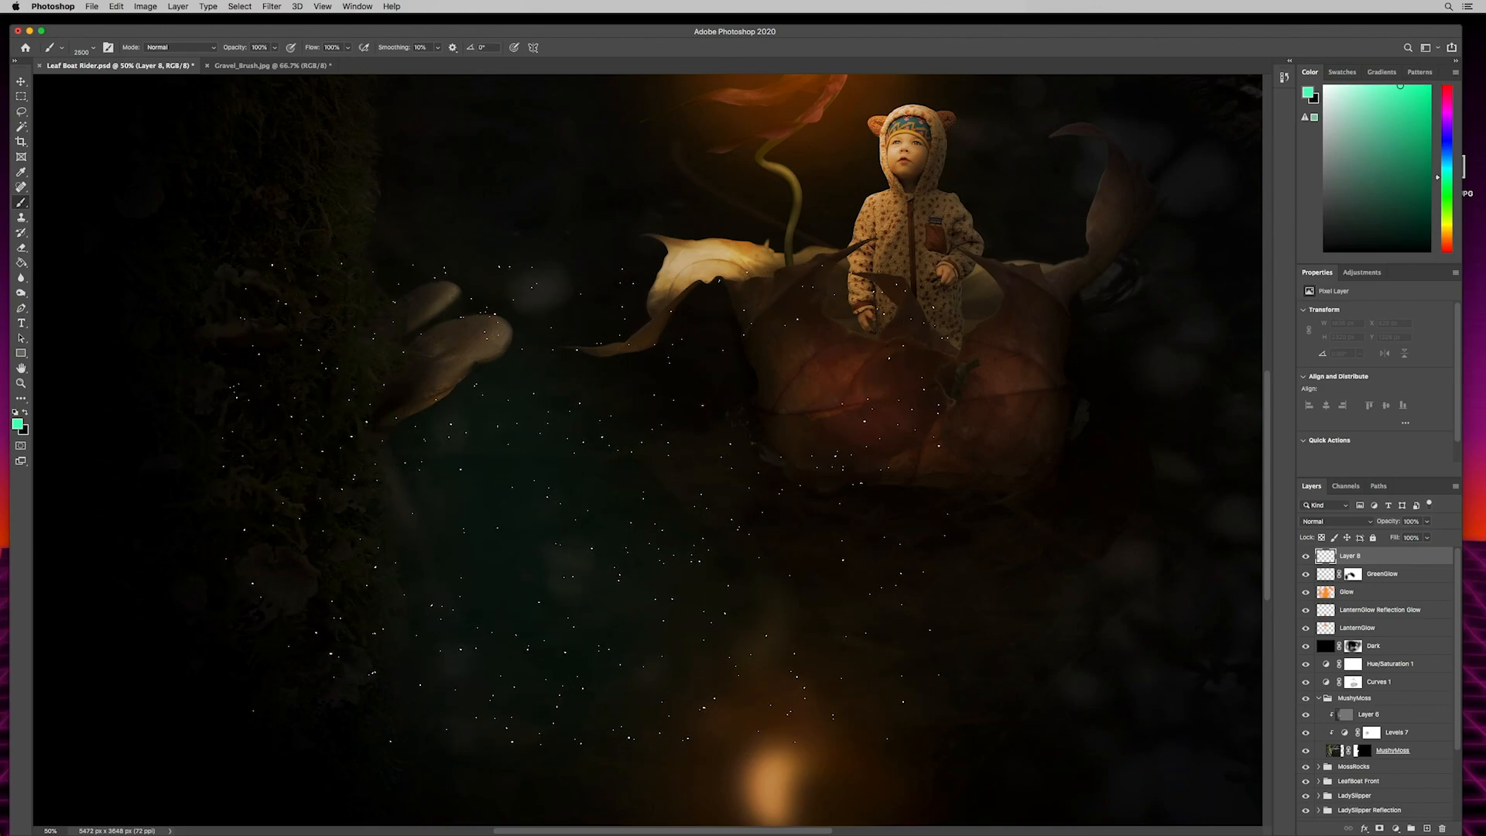
key("super+minus")
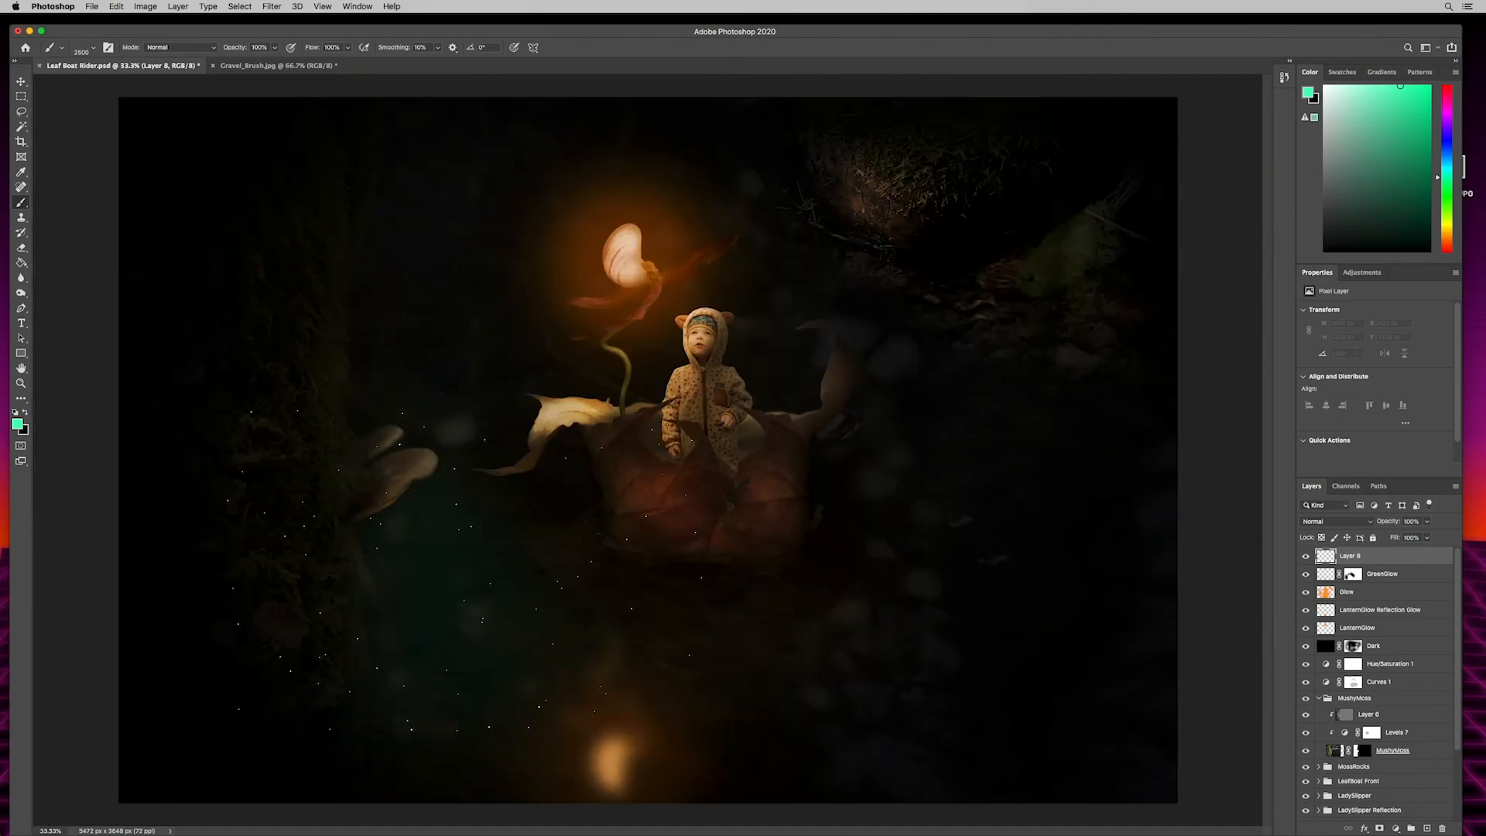
left_click(443, 544)
left_click(304, 514)
- Rotate the Mushroom Spores brush to -143° and stamp more spores over the scene
left_click(96, 48)
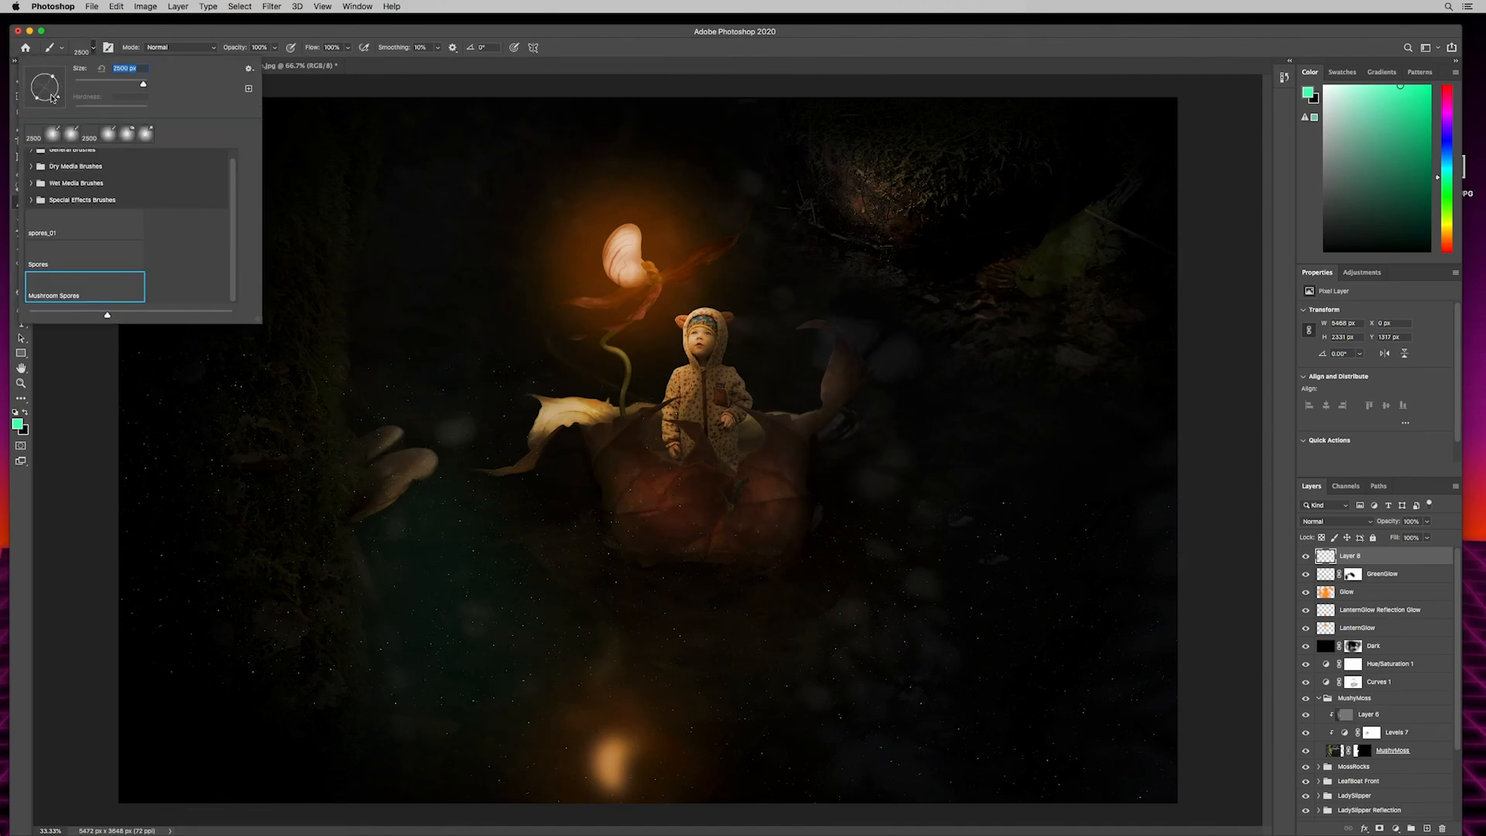
left_click_drag(37, 100, 34, 98)
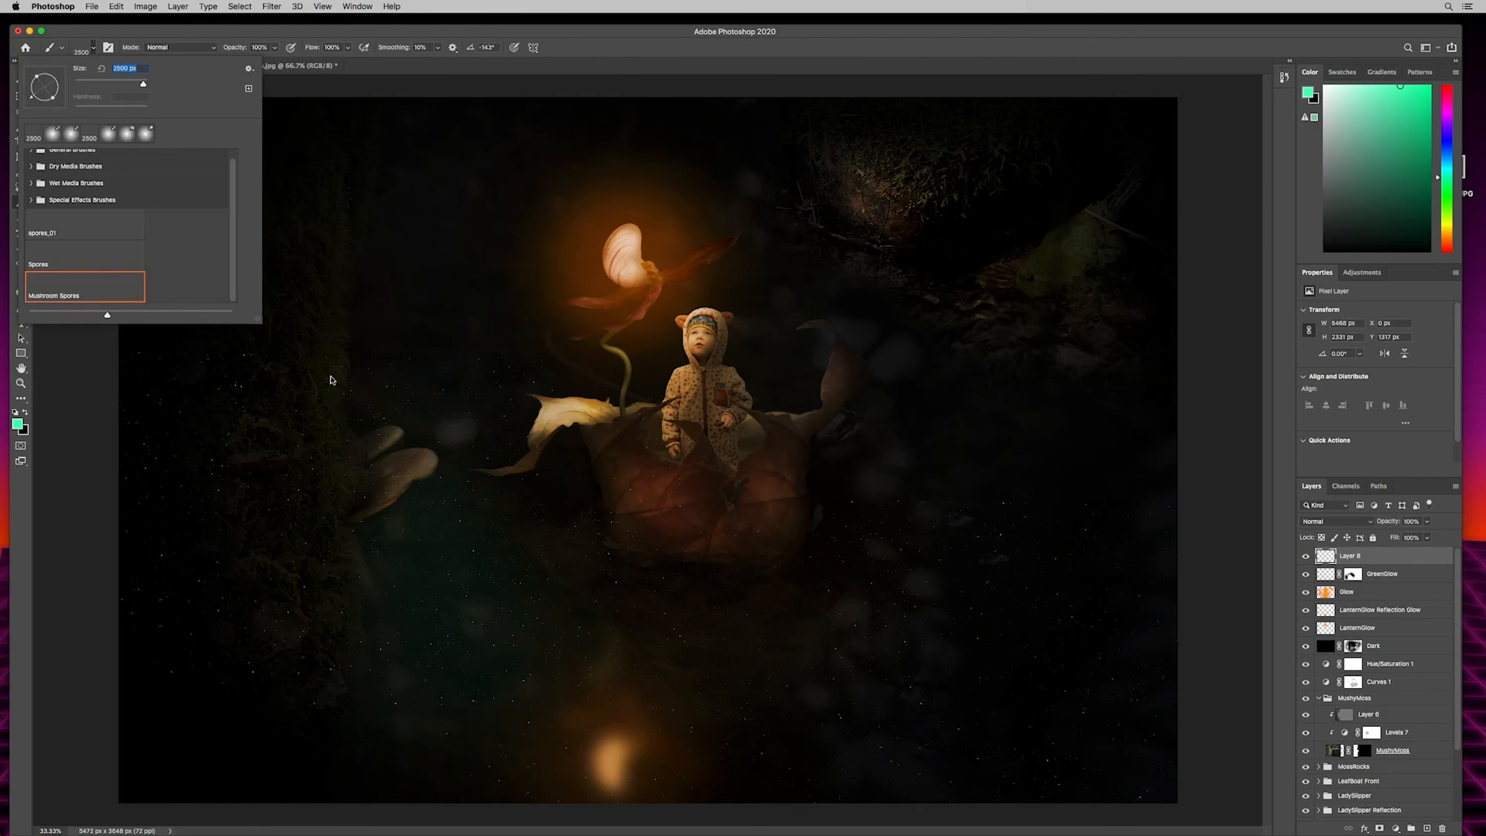
left_click(270, 35)
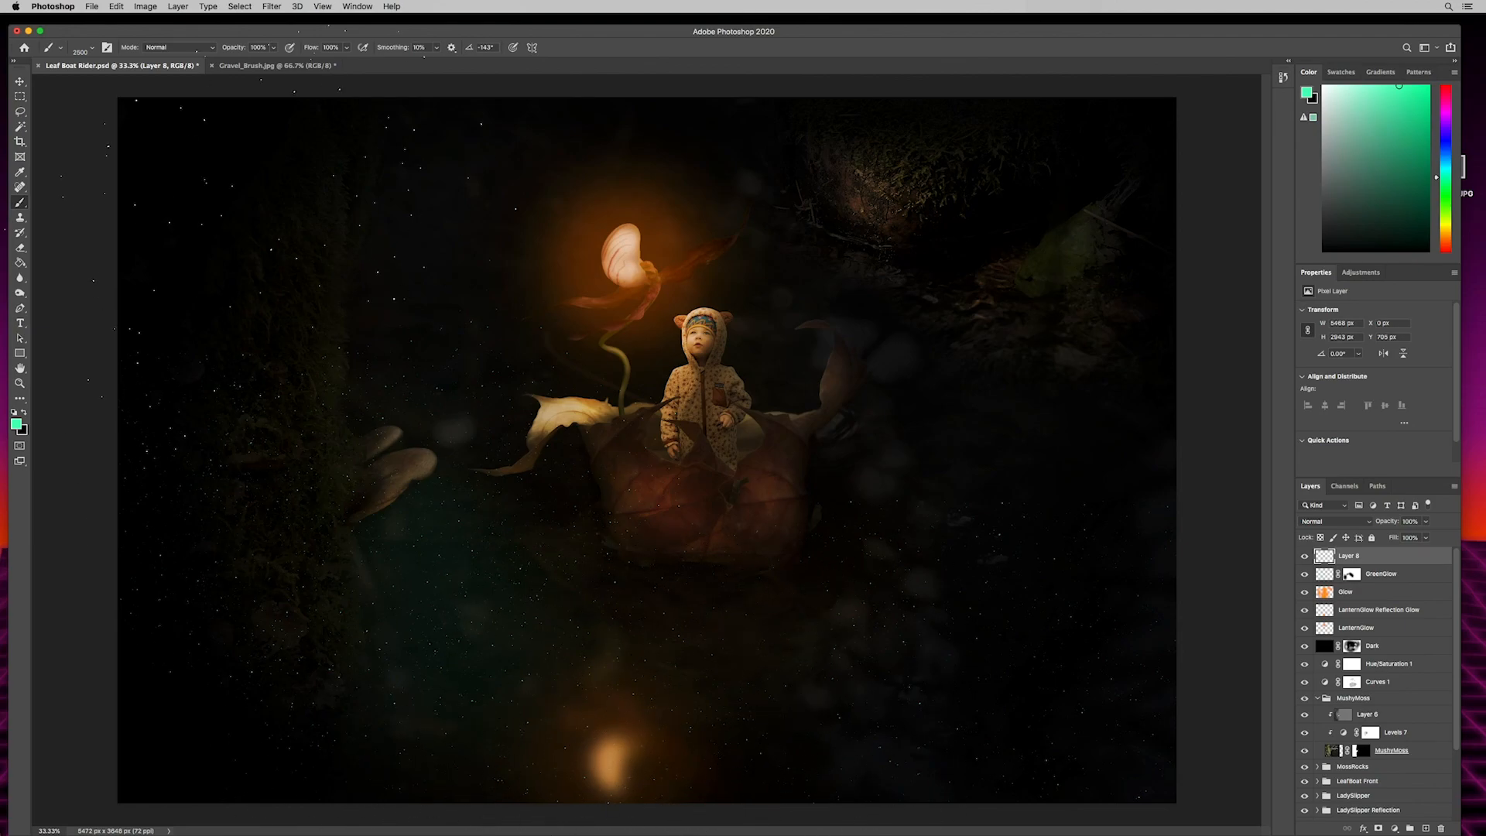
key("super+minus")
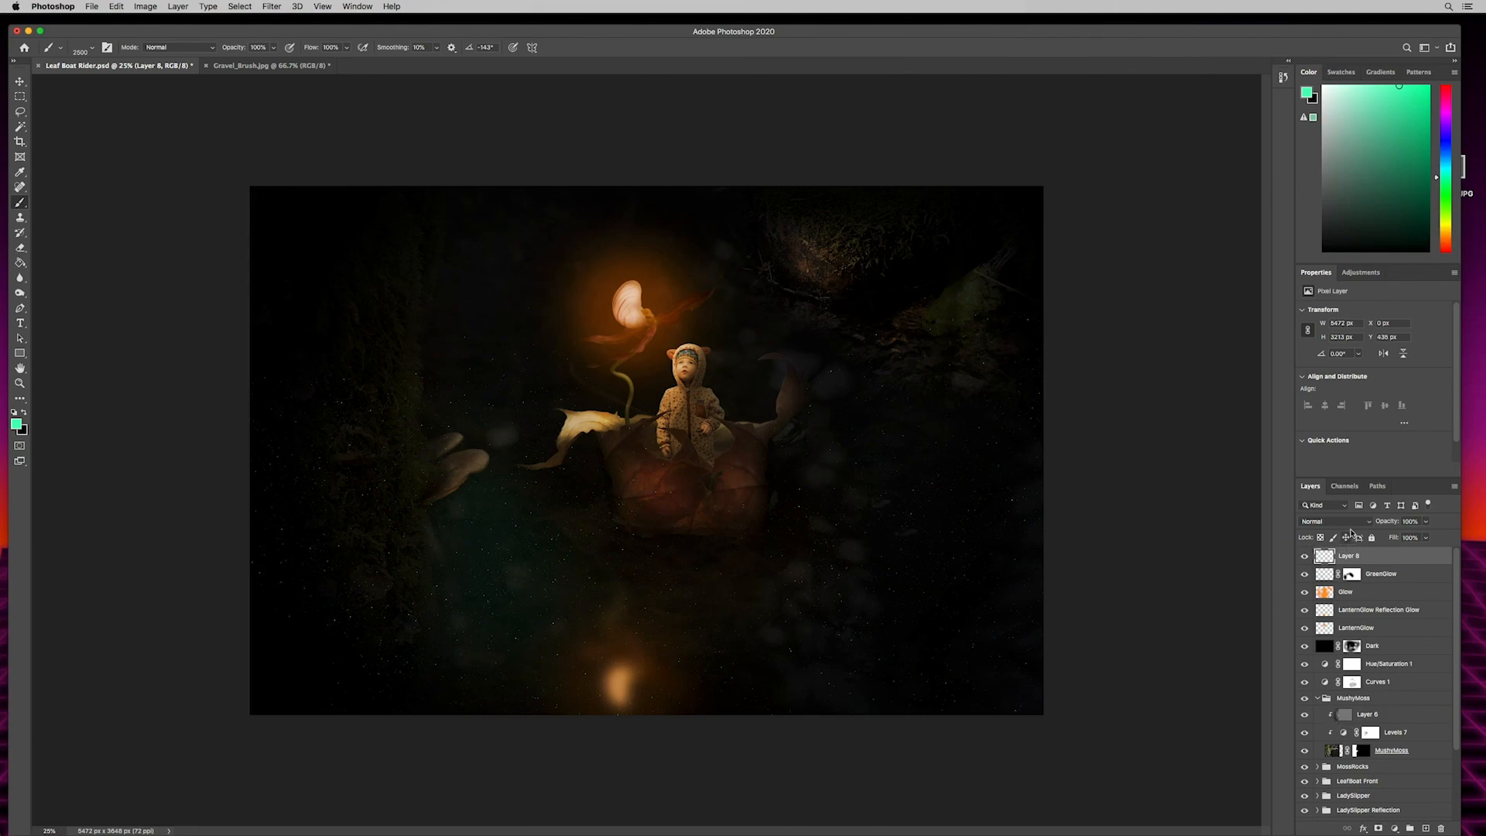
- Rename the new speck layer to spores and add a layer mask to it
double_click(1347, 556)
type("spores")
key("Return")
left_click(1379, 828)
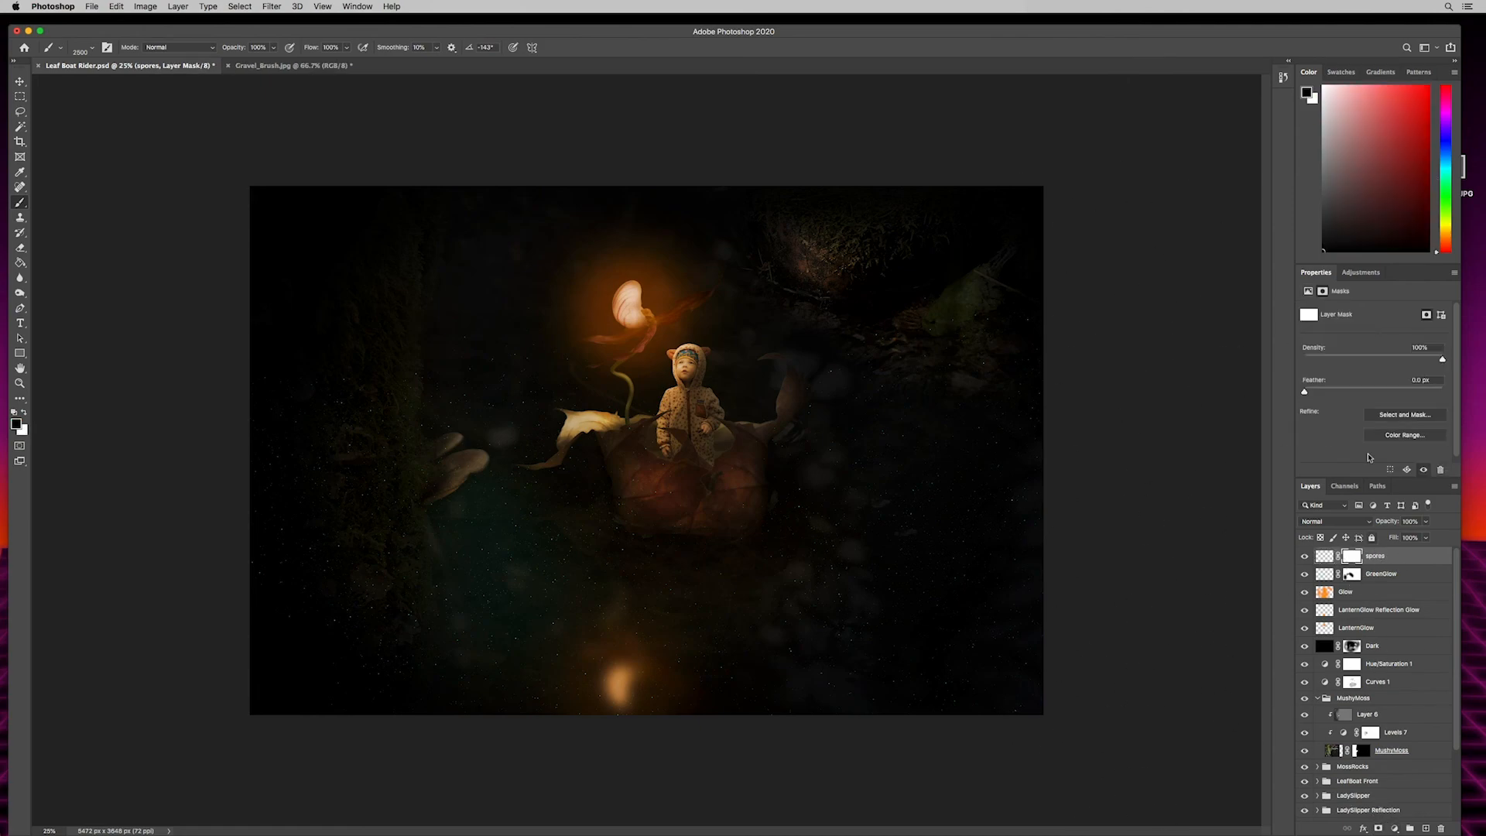
- Mask out the spores along the mossy left edge of the image with a large soft round black brush
left_click(91, 51)
left_click(69, 134)
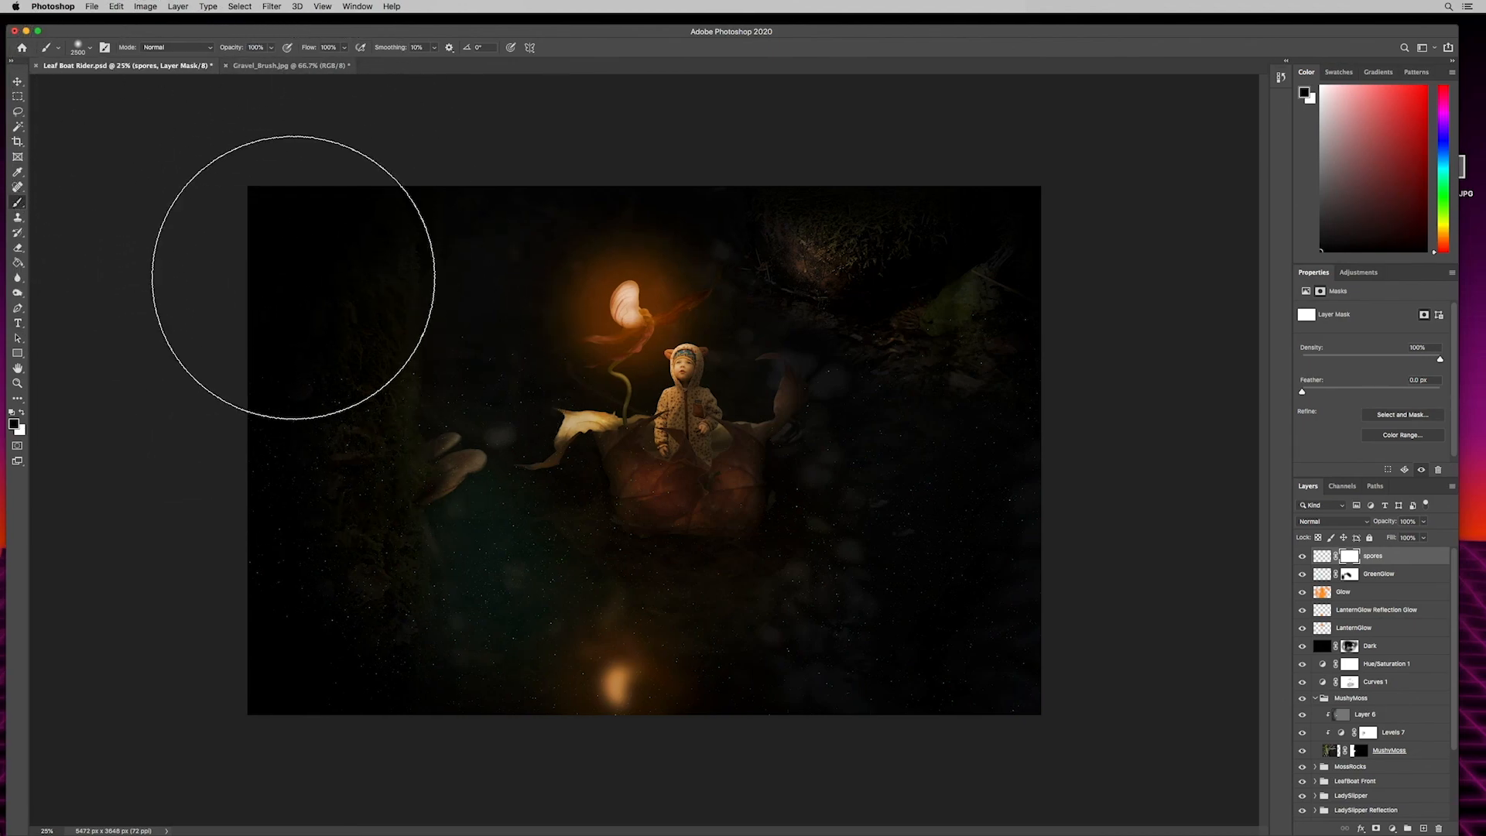
mouse_move(237, 470)
left_mouse_down()
mouse_move(284, 380)
mouse_move(219, 528)
mouse_move(227, 663)
mouse_move(228, 564)
mouse_move(243, 629)
mouse_move(247, 367)
mouse_move(270, 377)
mouse_move(345, 238)
left_mouse_up()
- Shrink the brush to 700 pixels and mask the spores off the child, the leaf boat and the upper right area
key("bracketleft")
key("bracketleft")
key("bracketleft")
key("bracketleft")
key("bracketleft")
key("bracketleft")
key("bracketleft")
key("bracketleft")
key("bracketleft")
key("bracketleft")
key("bracketleft")
key("bracketleft")
key("bracketleft")
key("bracketleft")
key("bracketleft")
key("bracketleft")
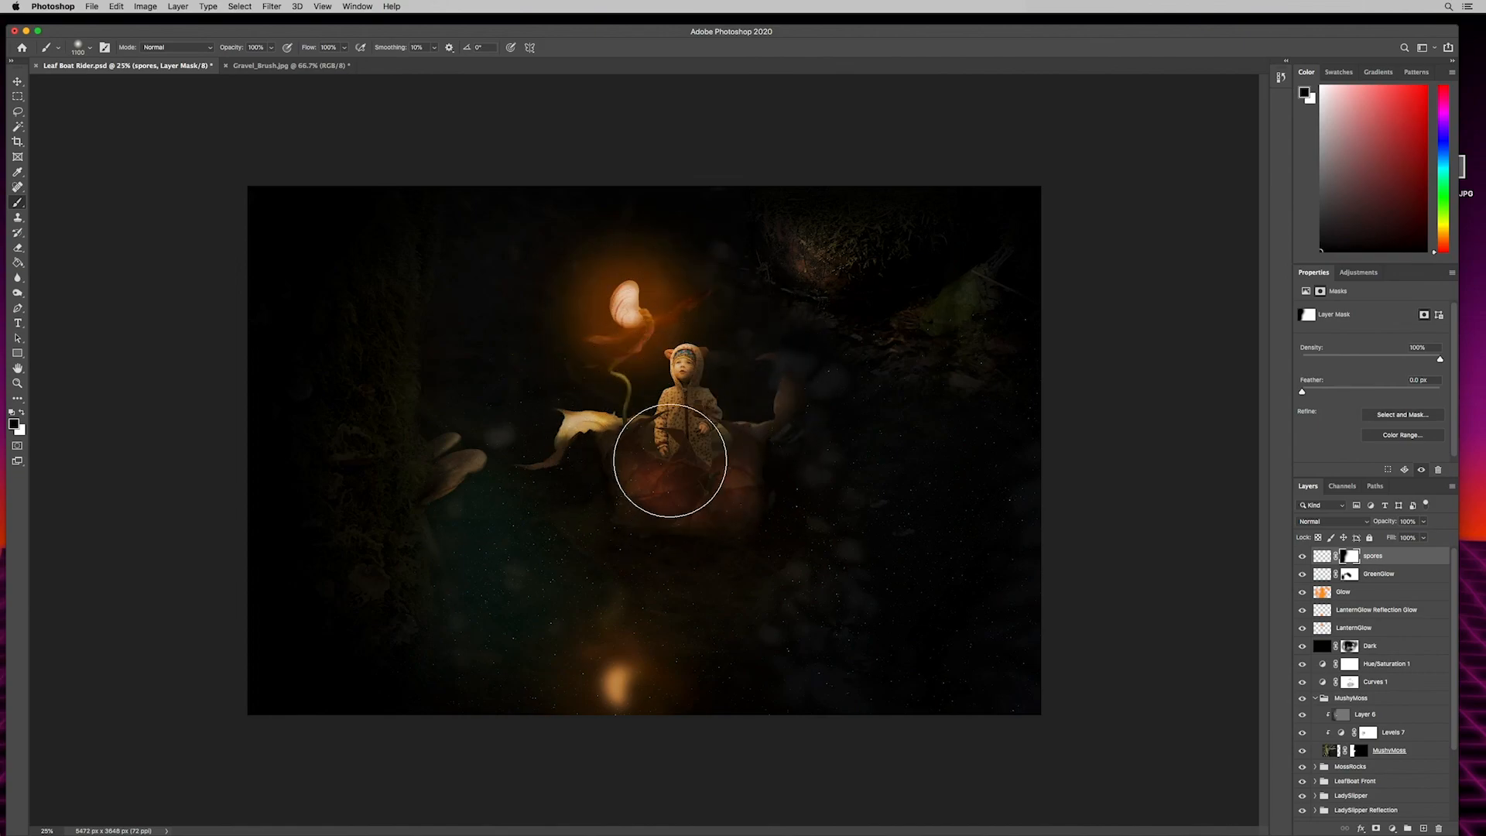
key("bracketleft")
key("bracketleft")
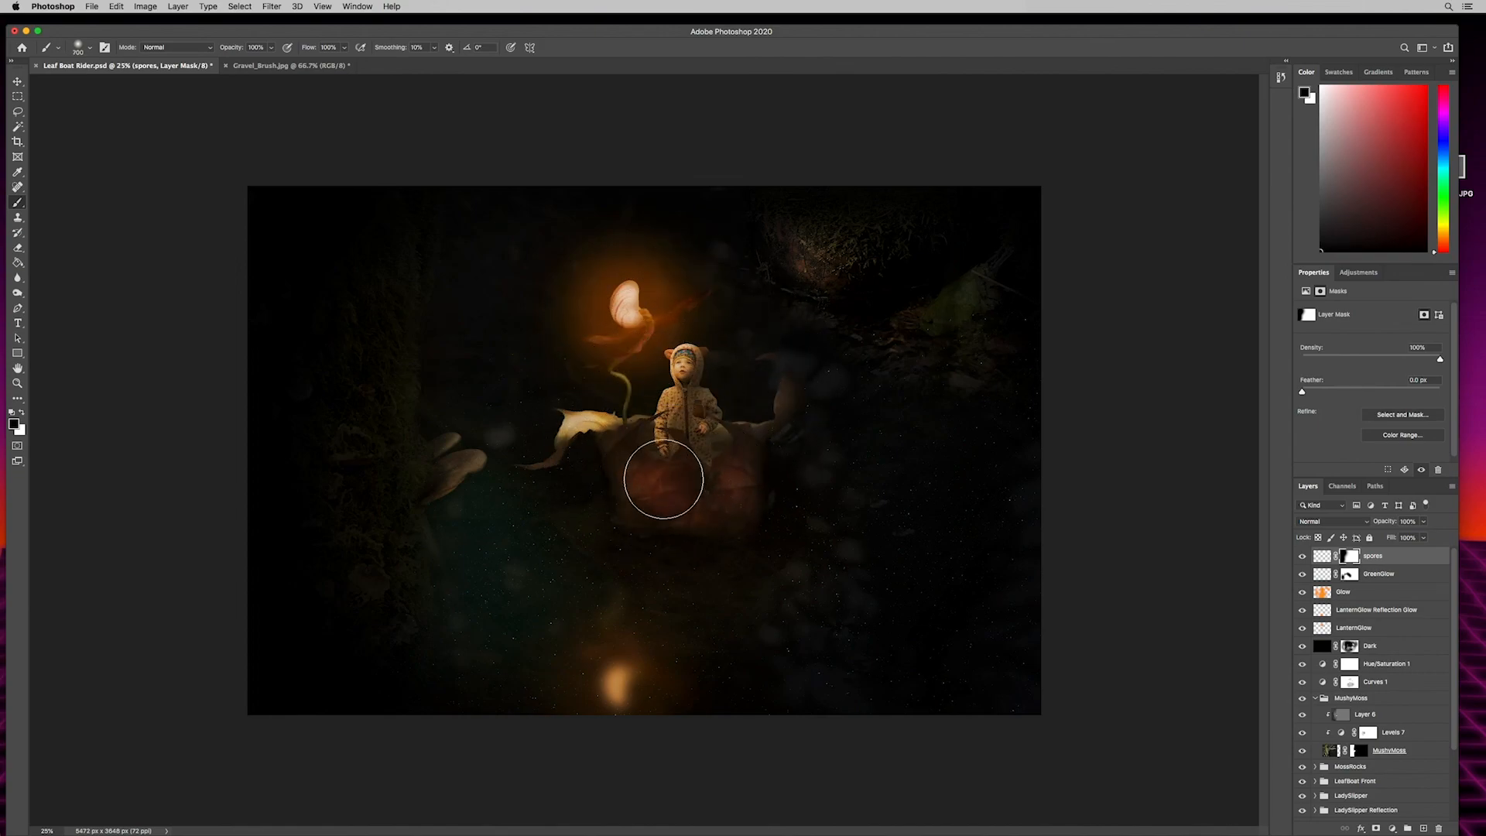
mouse_move(617, 408)
left_mouse_down()
mouse_move(683, 482)
mouse_move(729, 451)
mouse_move(733, 408)
left_mouse_up()
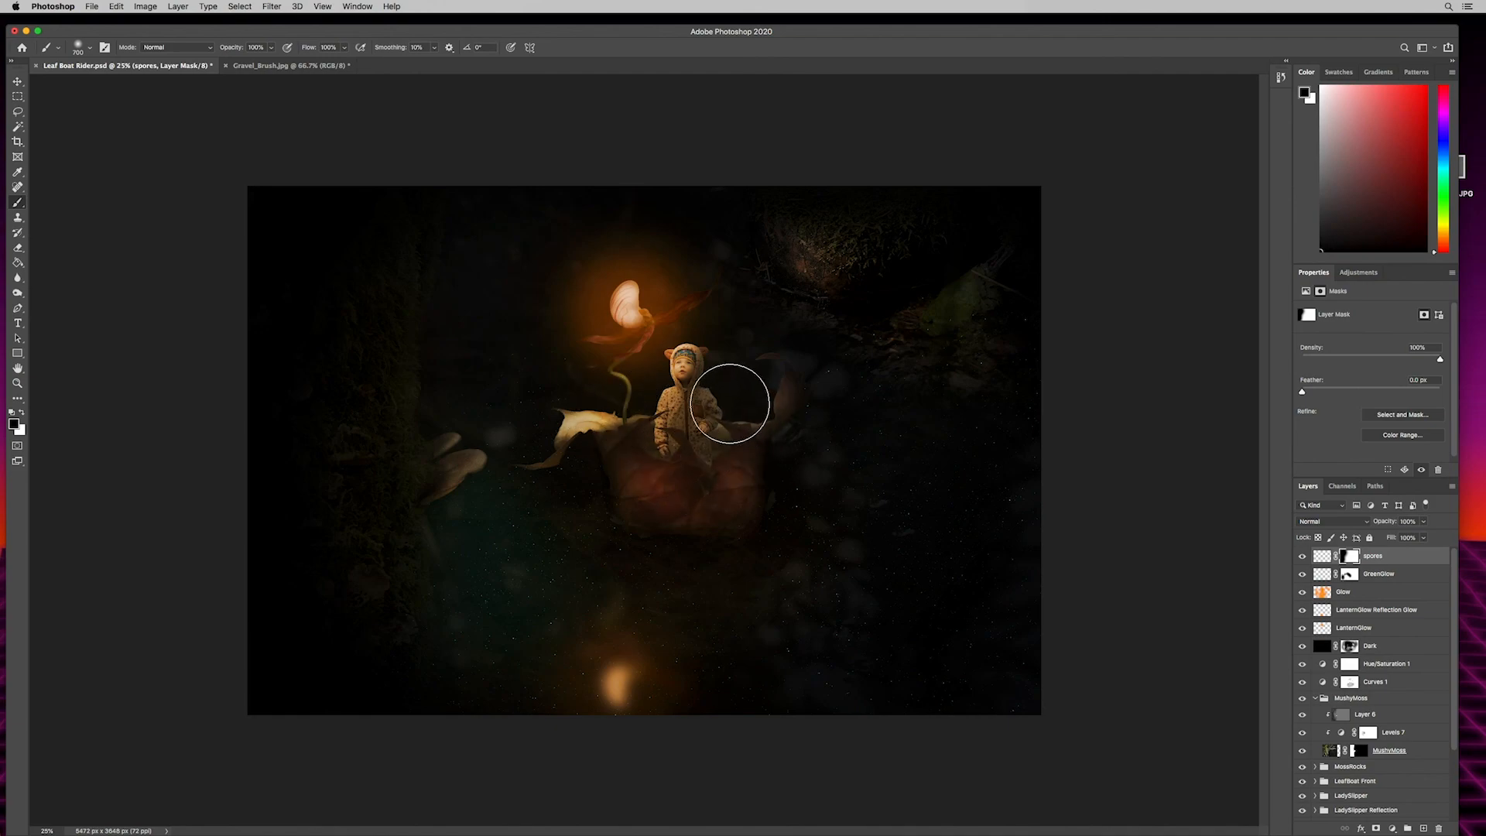
mouse_move(909, 305)
left_mouse_down()
mouse_move(960, 291)
mouse_move(910, 276)
mouse_move(884, 336)
mouse_move(1058, 386)
left_mouse_up()
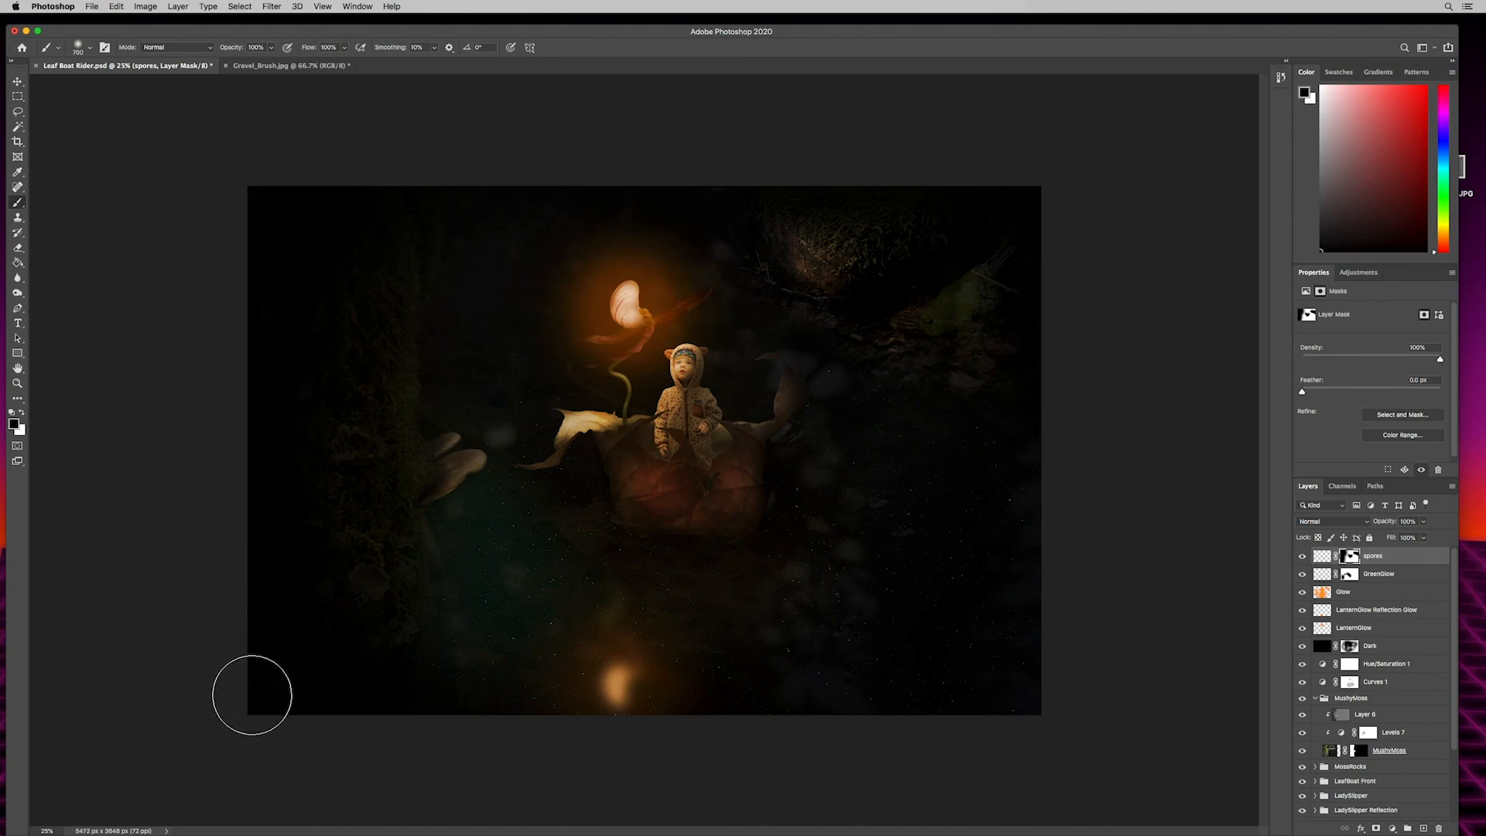
- Partly mask the spores over the lower right water using a 1400-pixel black brush at 31% opacity
left_click_drag(236, 49, 205, 48)
key("bracketright")
key("bracketright")
key("bracketright")
key("bracketright")
key("bracketright")
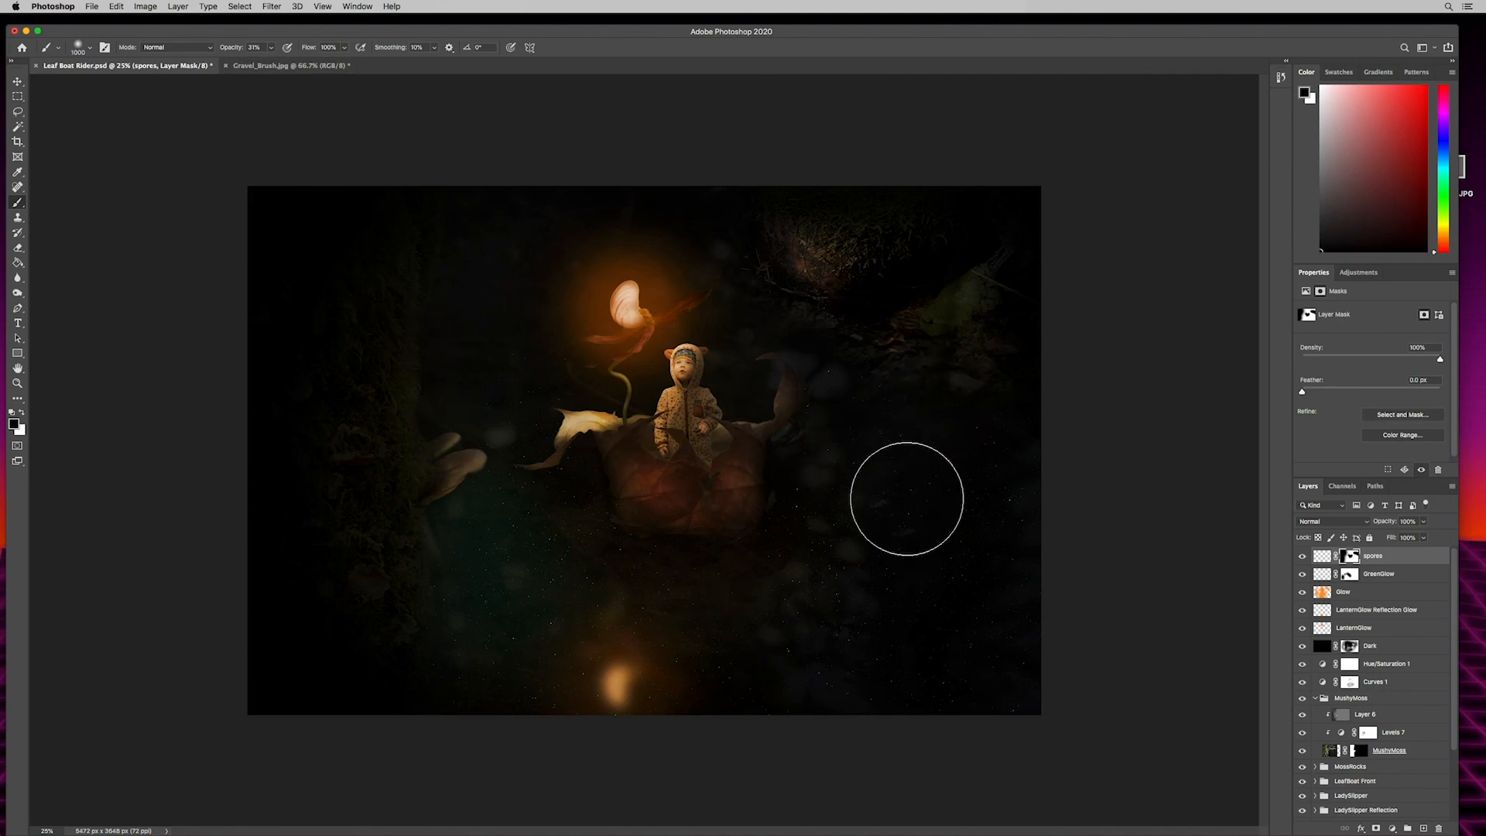
key("bracketright")
key("bracketright")
mouse_move(868, 411)
left_mouse_down()
mouse_move(964, 748)
mouse_move(928, 689)
mouse_move(856, 641)
mouse_move(790, 465)
mouse_move(976, 604)
mouse_move(930, 778)
left_mouse_up()
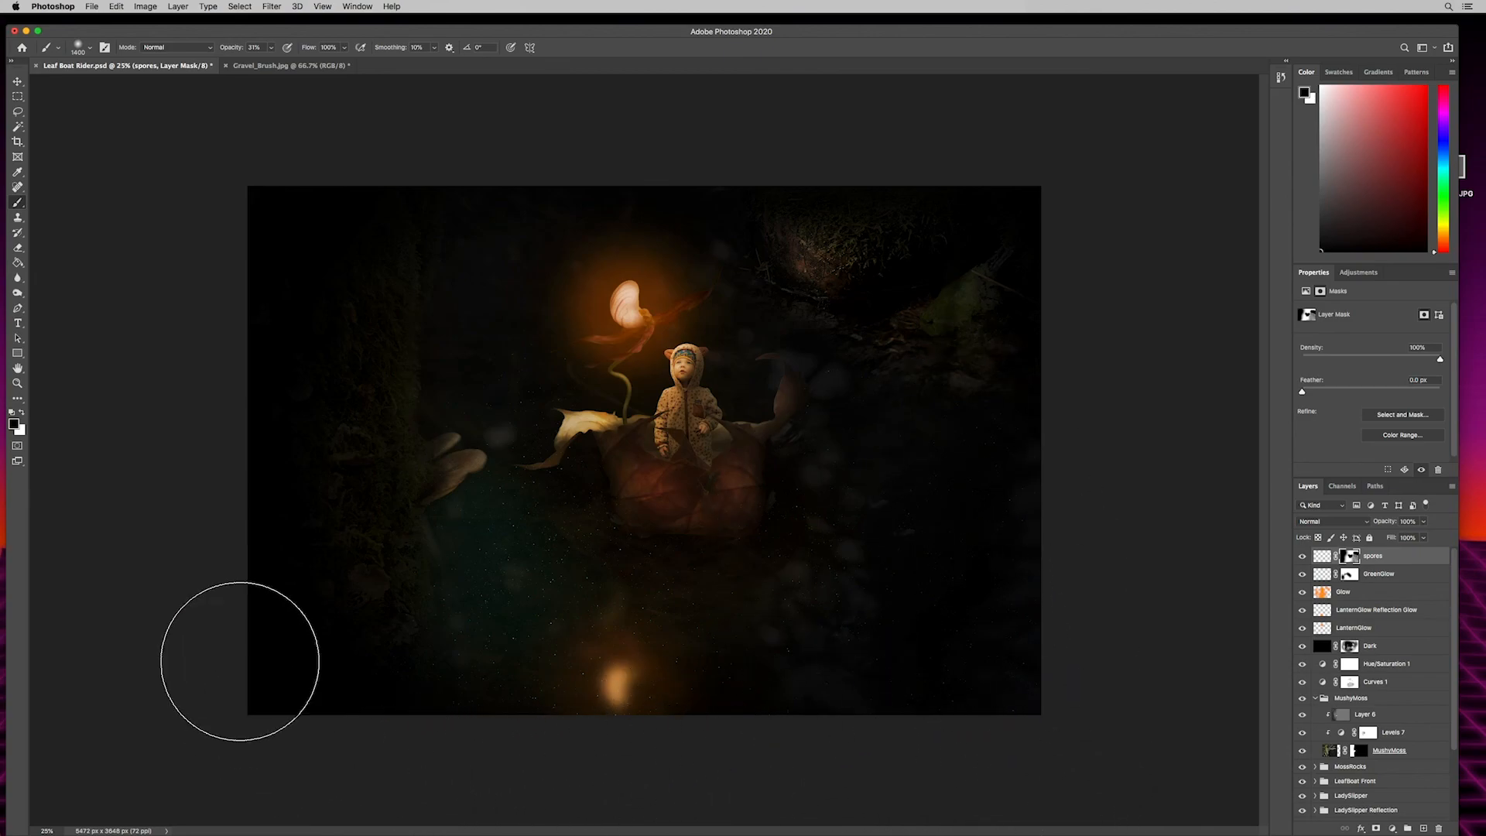
- Fade the remaining spores on the mask at 8% brush opacity and lower the spores layer's opacity to 57%
left_click_drag(231, 50, 221, 54)
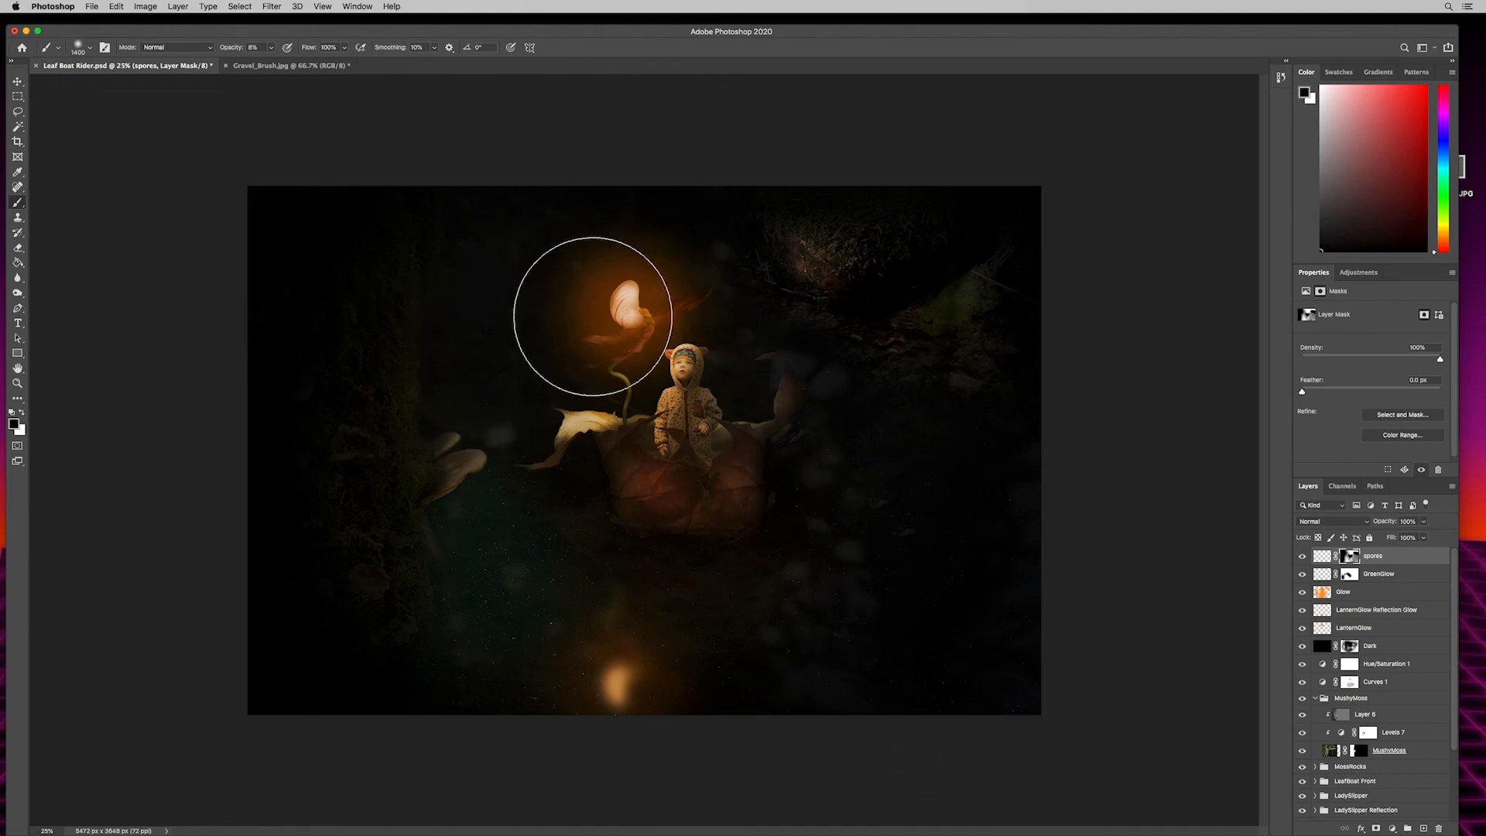
left_click_drag(1373, 520, 1370, 520)
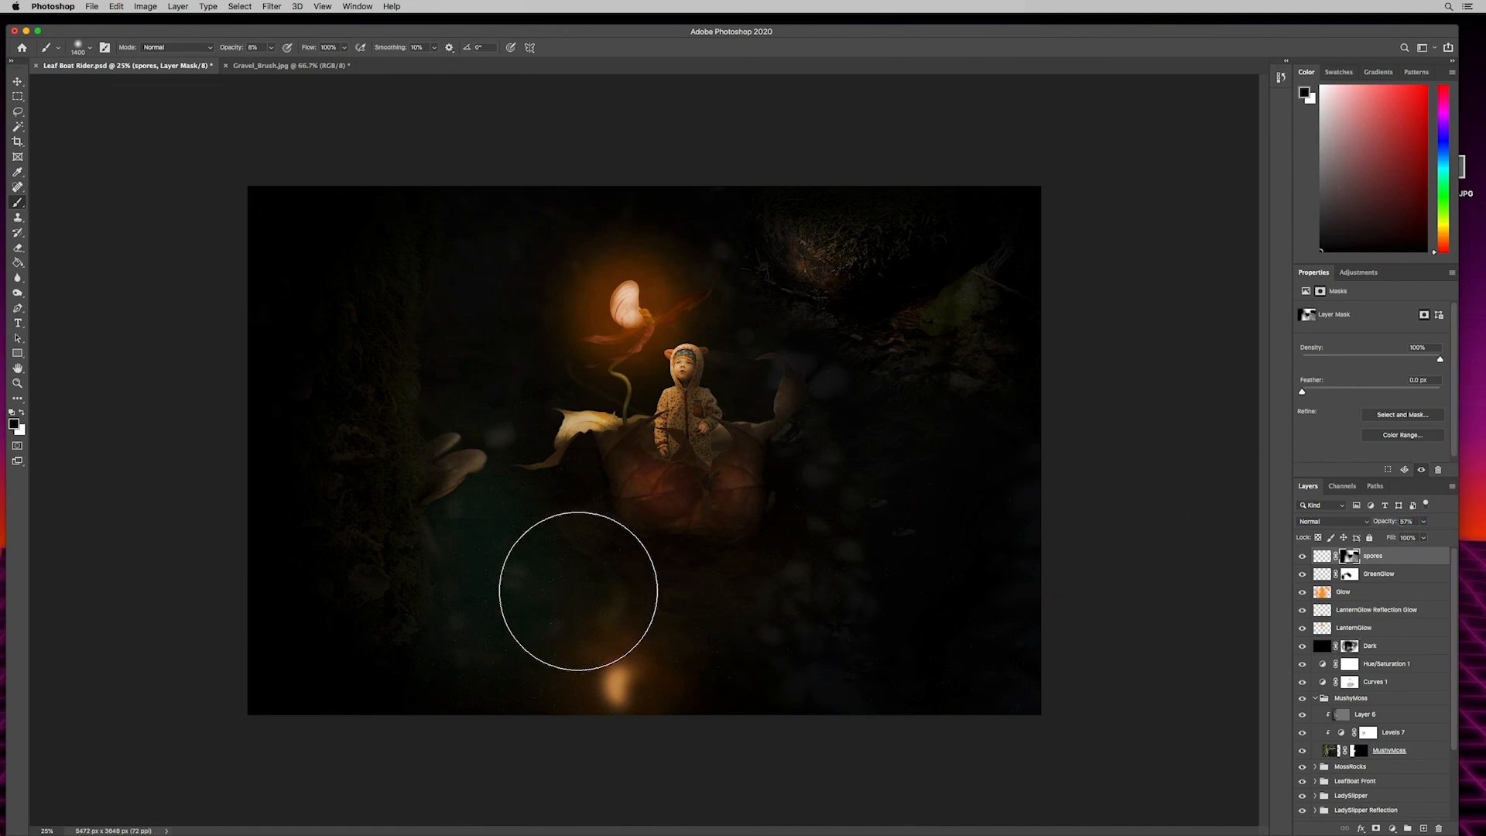
- Lower the GreenGlow layer's opacity to 20% and switch to the Move tool
left_click(1374, 576)
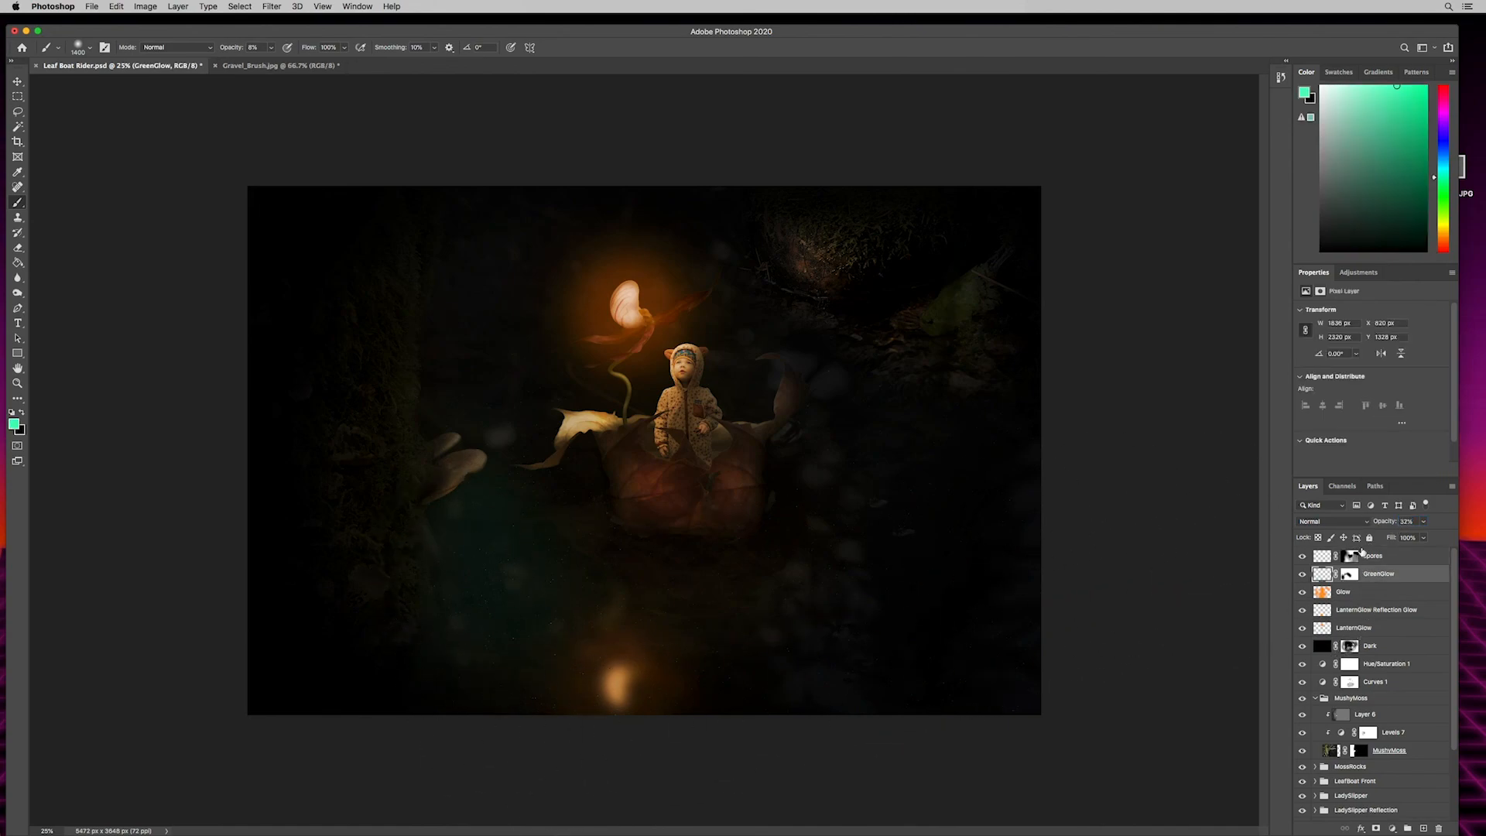
left_click(1406, 521)
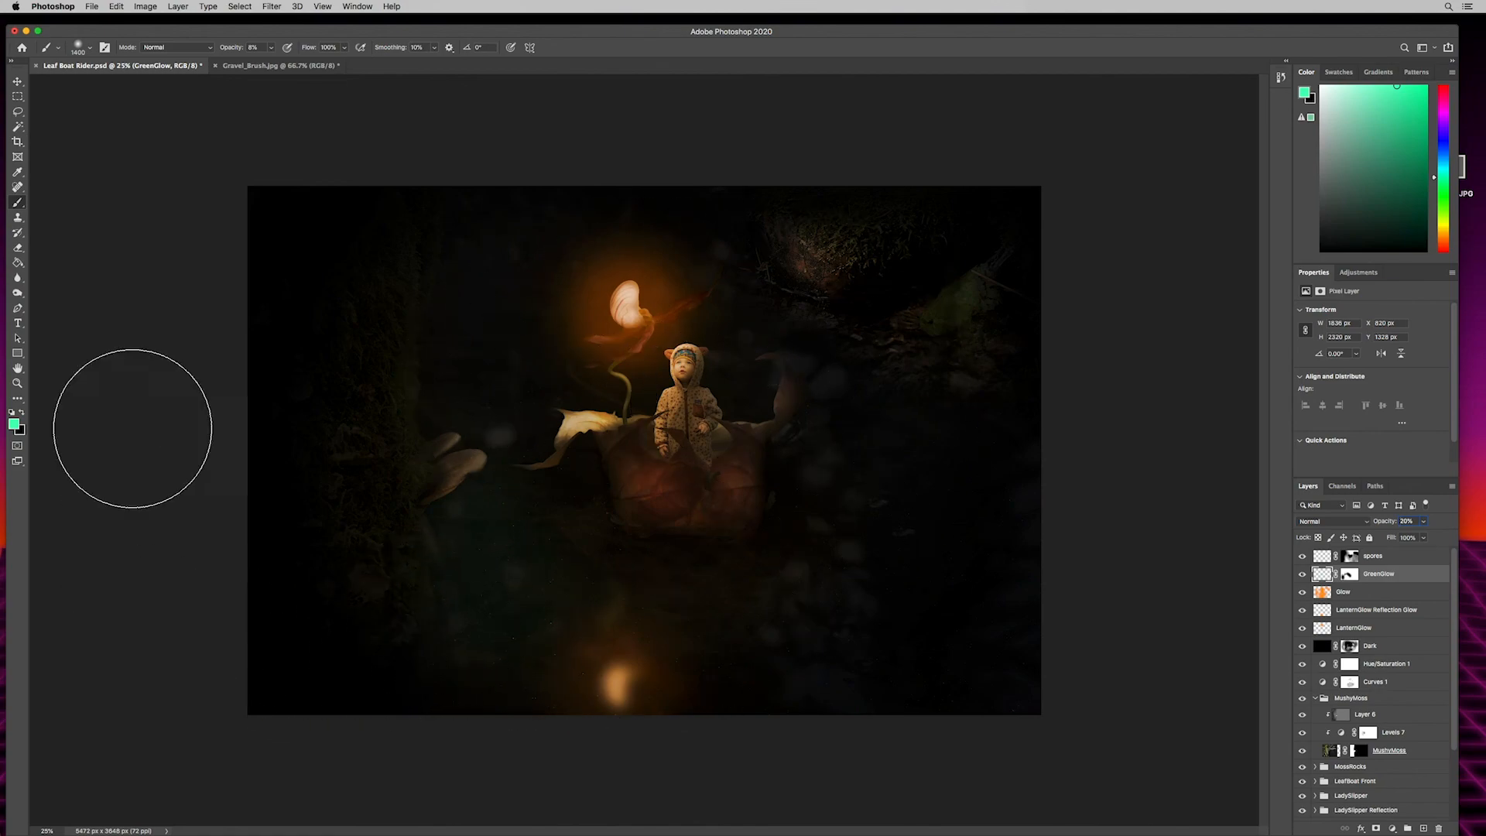
left_click(18, 82)
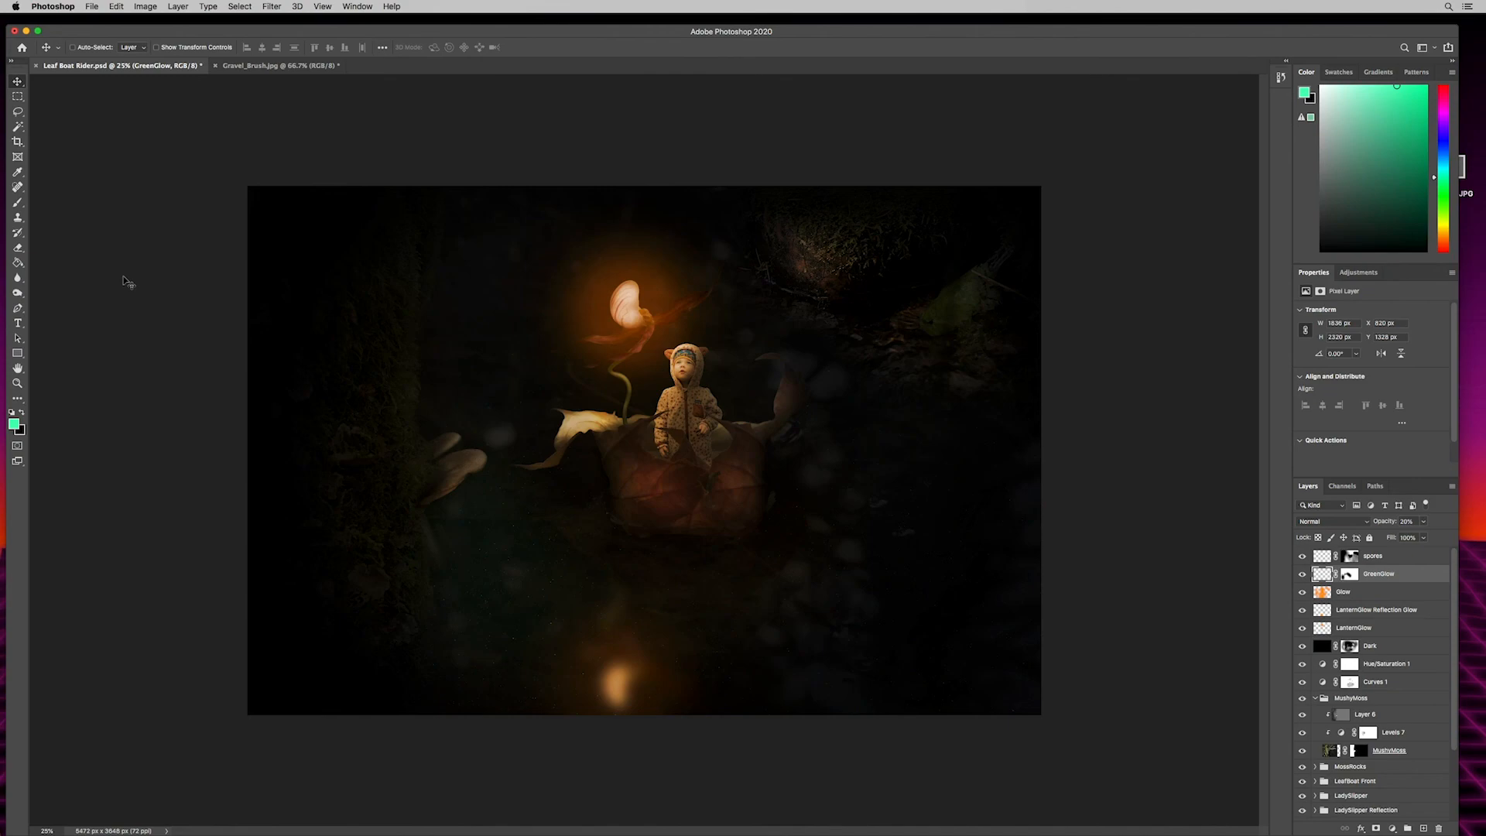
- Reduce the spores layer's opacity to 42%
key("super+equal")
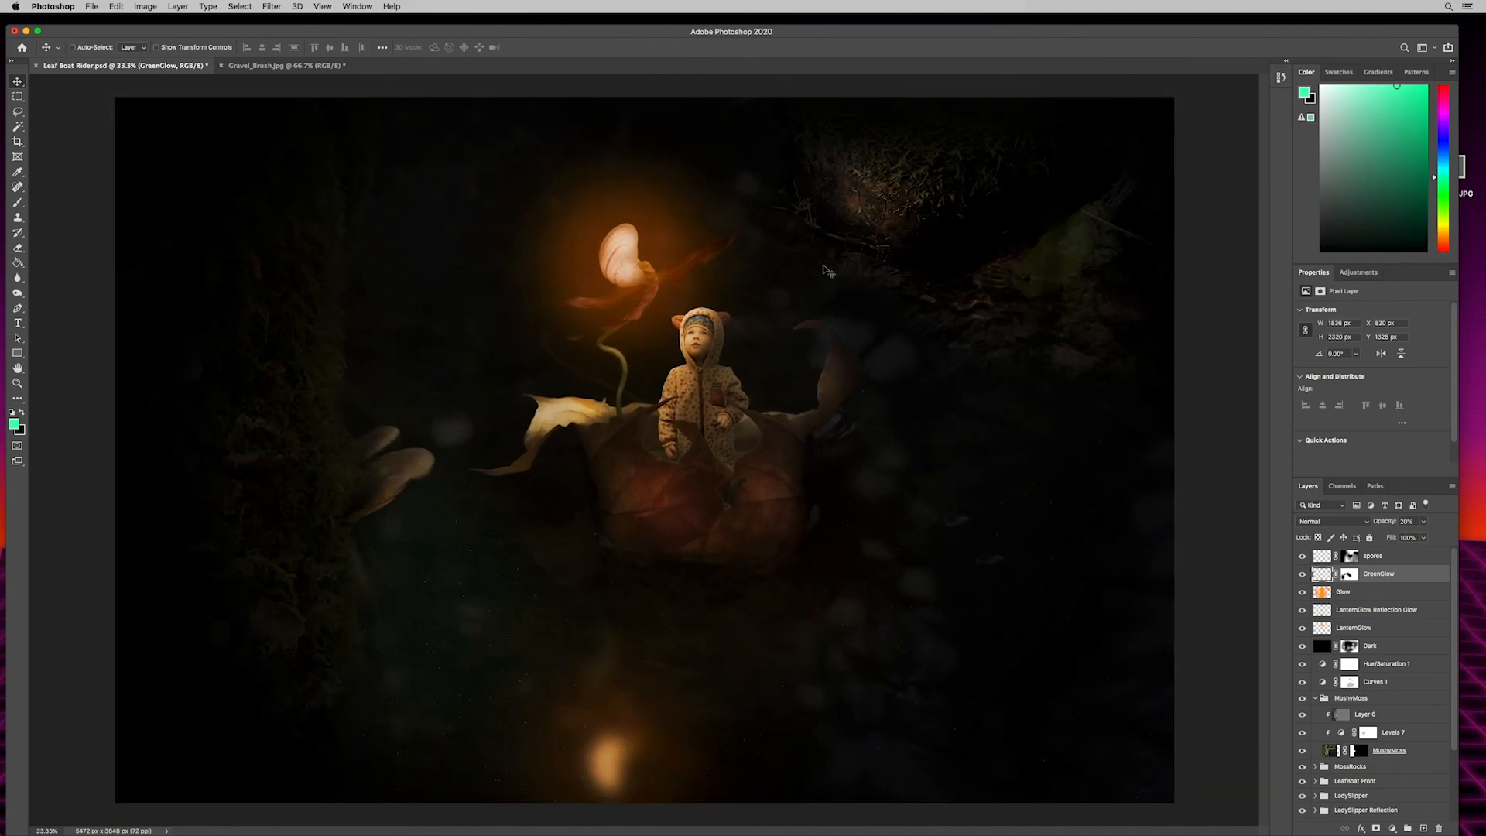
left_click(1375, 557)
left_click(1384, 522)
left_click_drag(1383, 524, 1378, 524)
left_click_drag(788, 36, 793, 32)
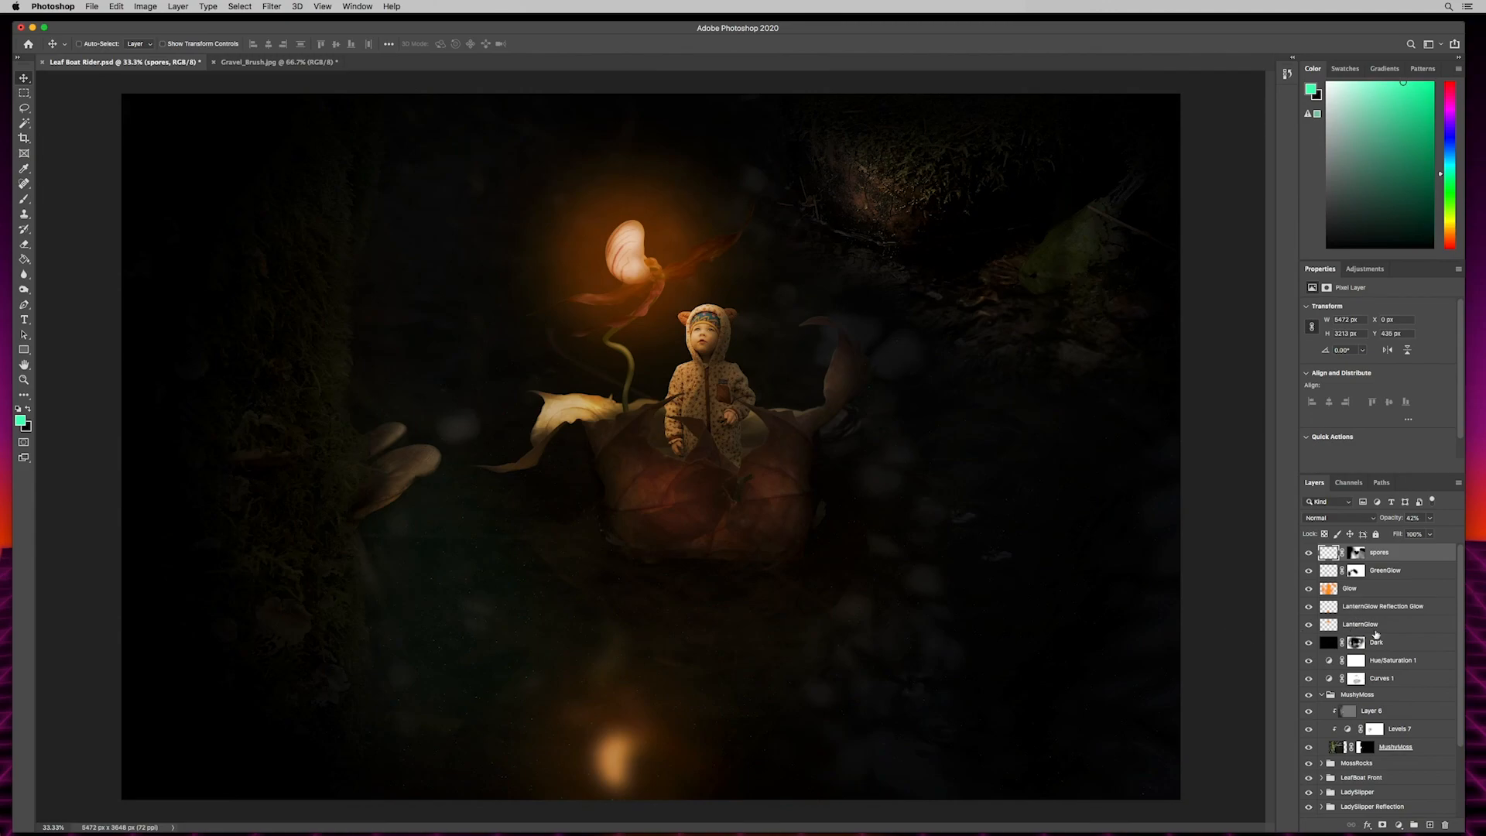
- Expand the Catabear group, select its Layer 2 overlay layer and switch to the Dodge/Burn tool
scroll(1381, 691, "down", 3)
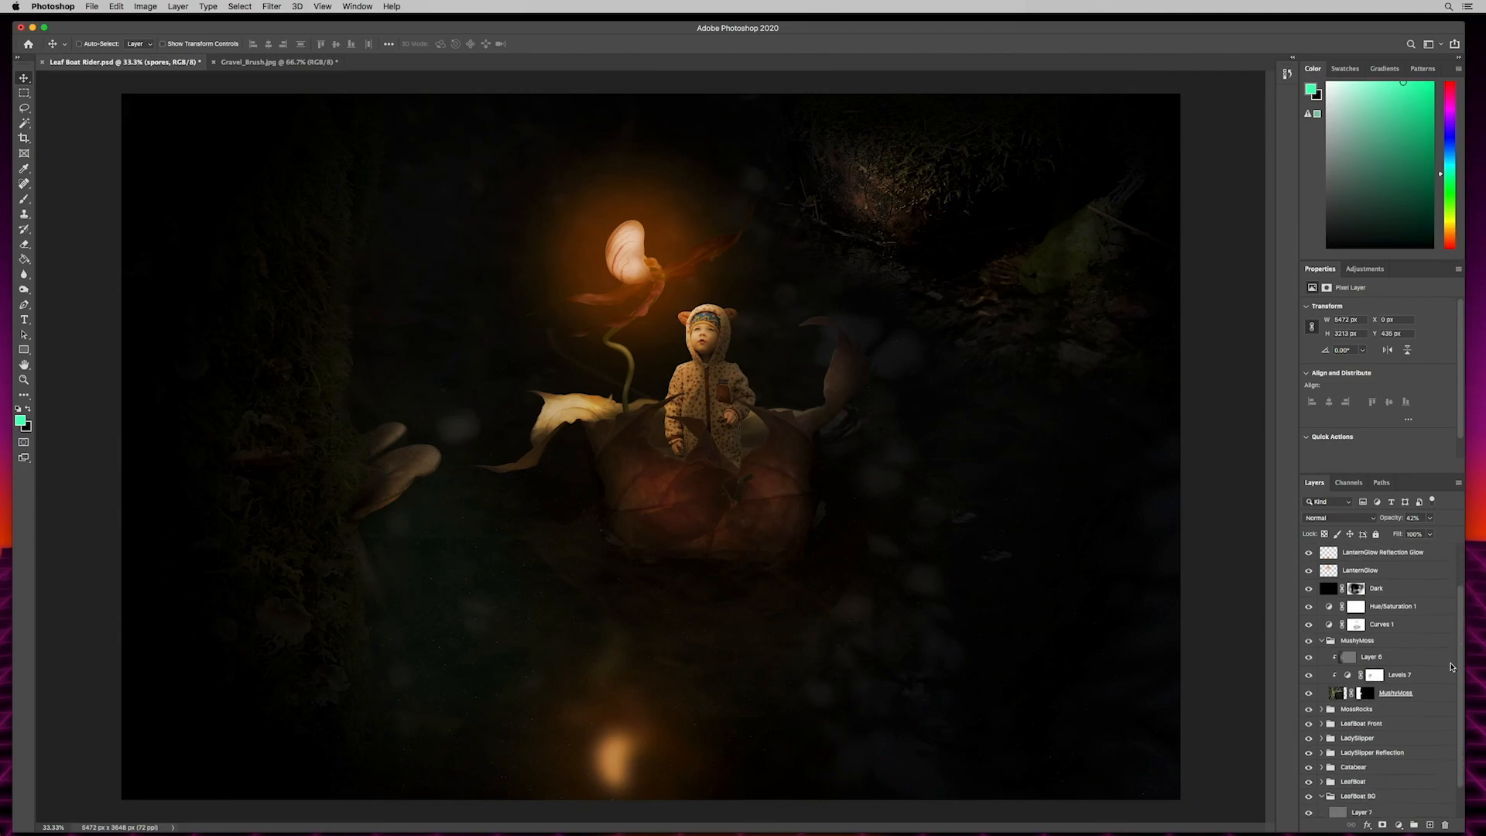
left_click(1354, 750)
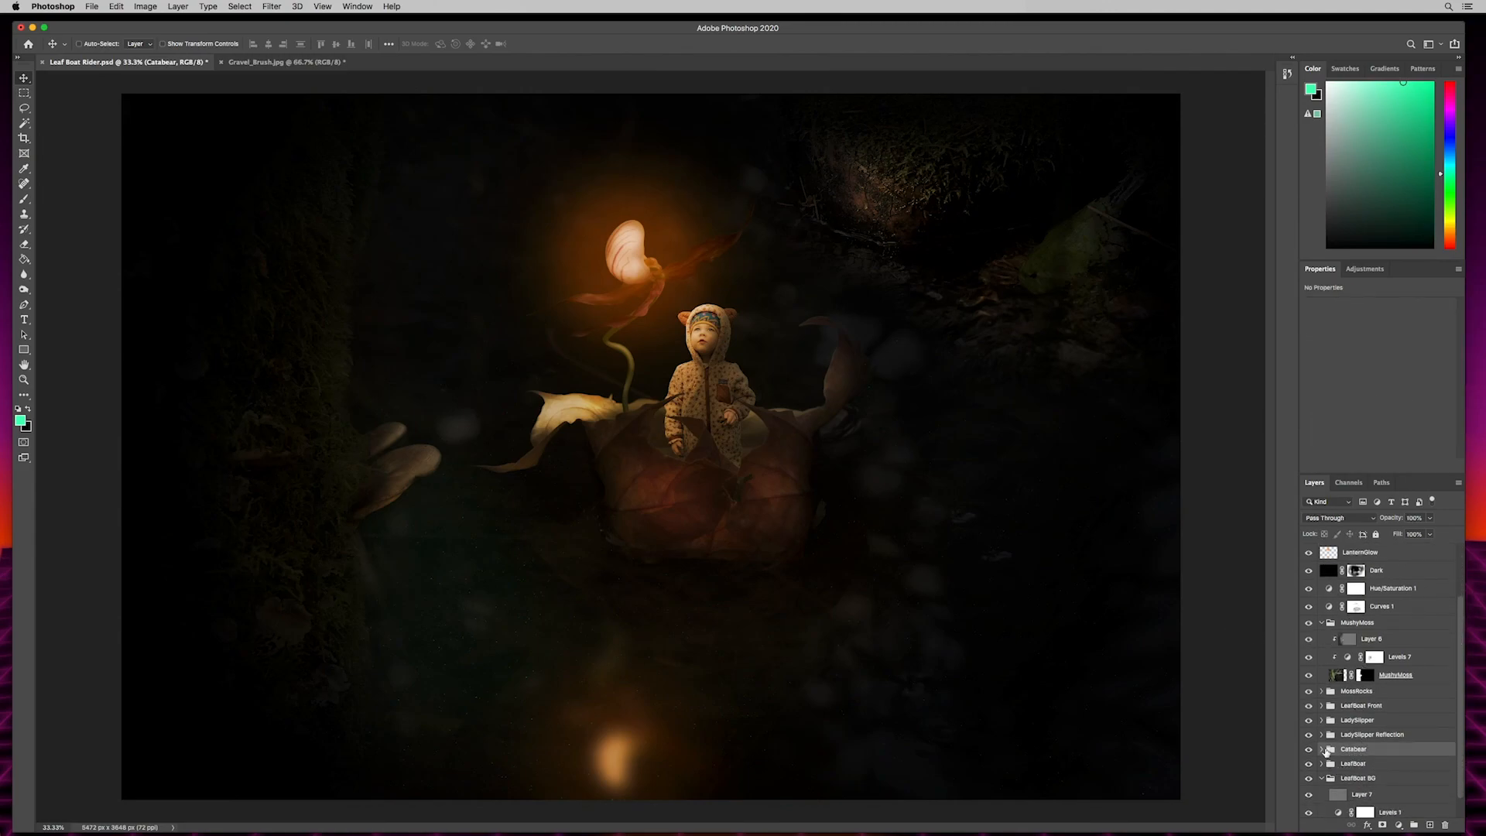
left_click(1323, 749)
left_click(1372, 767)
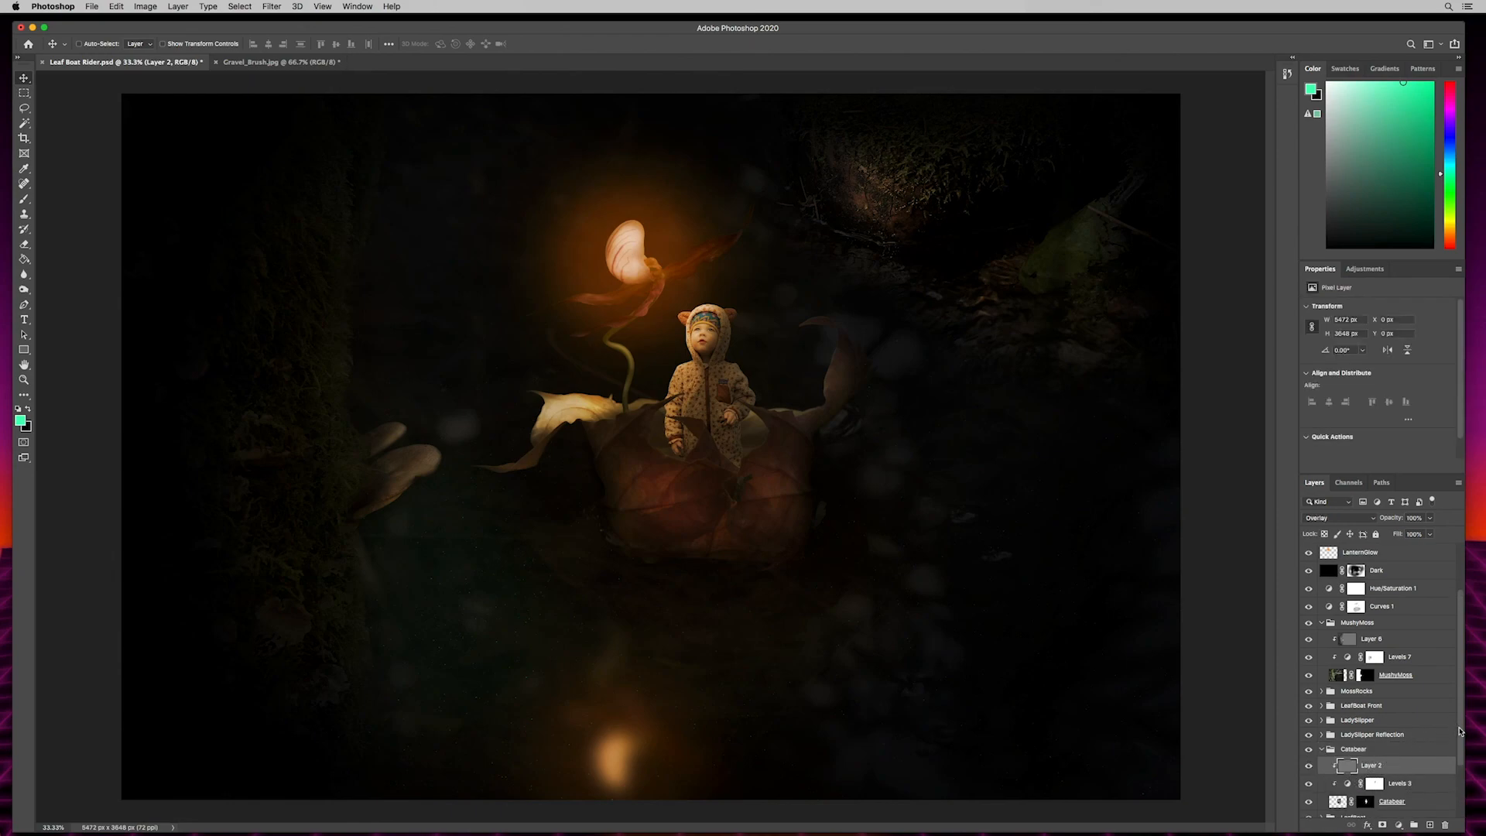
left_click_drag(1460, 730, 1457, 759)
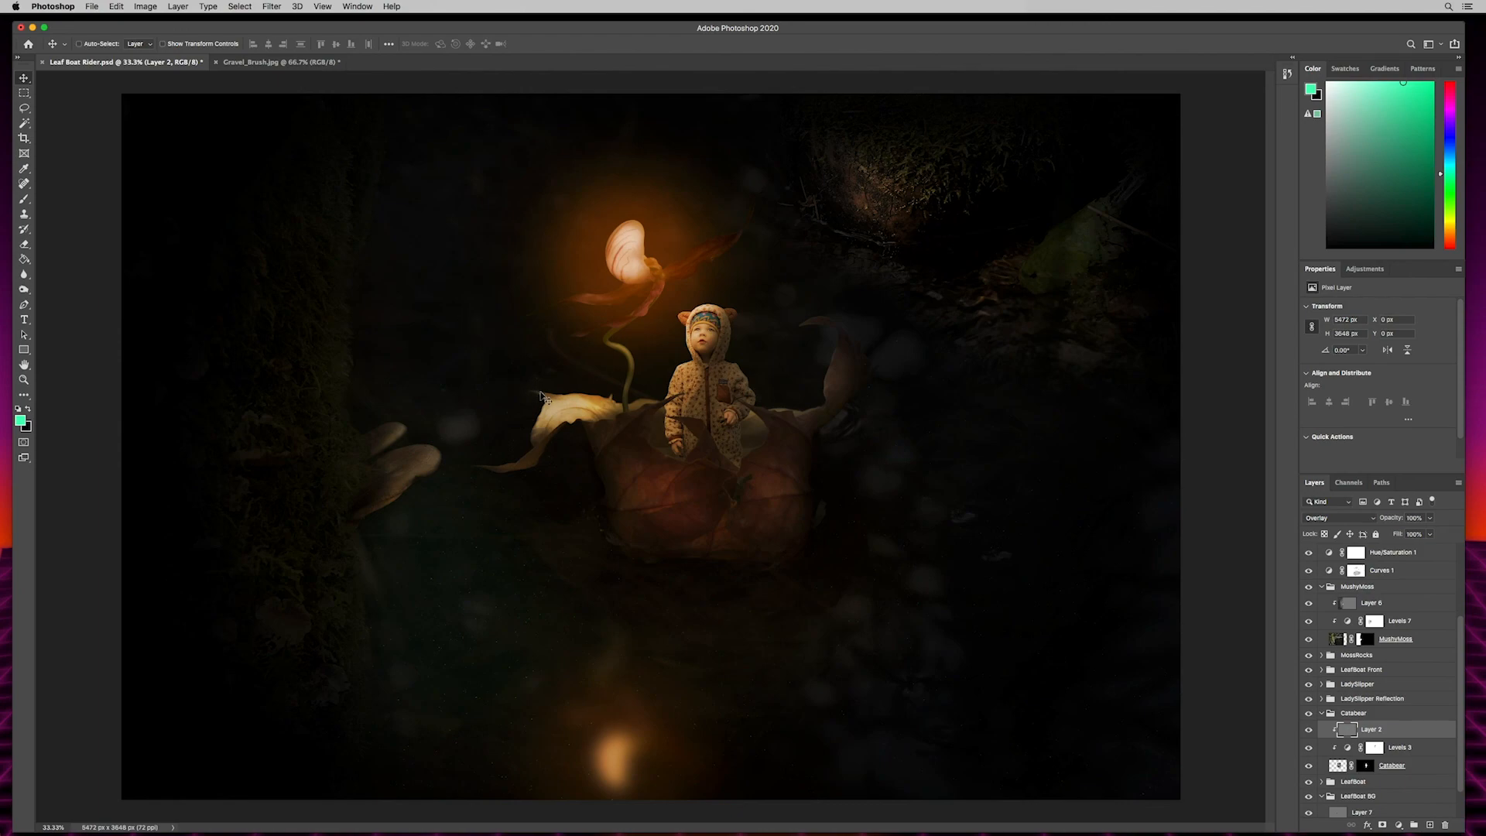
key("o")
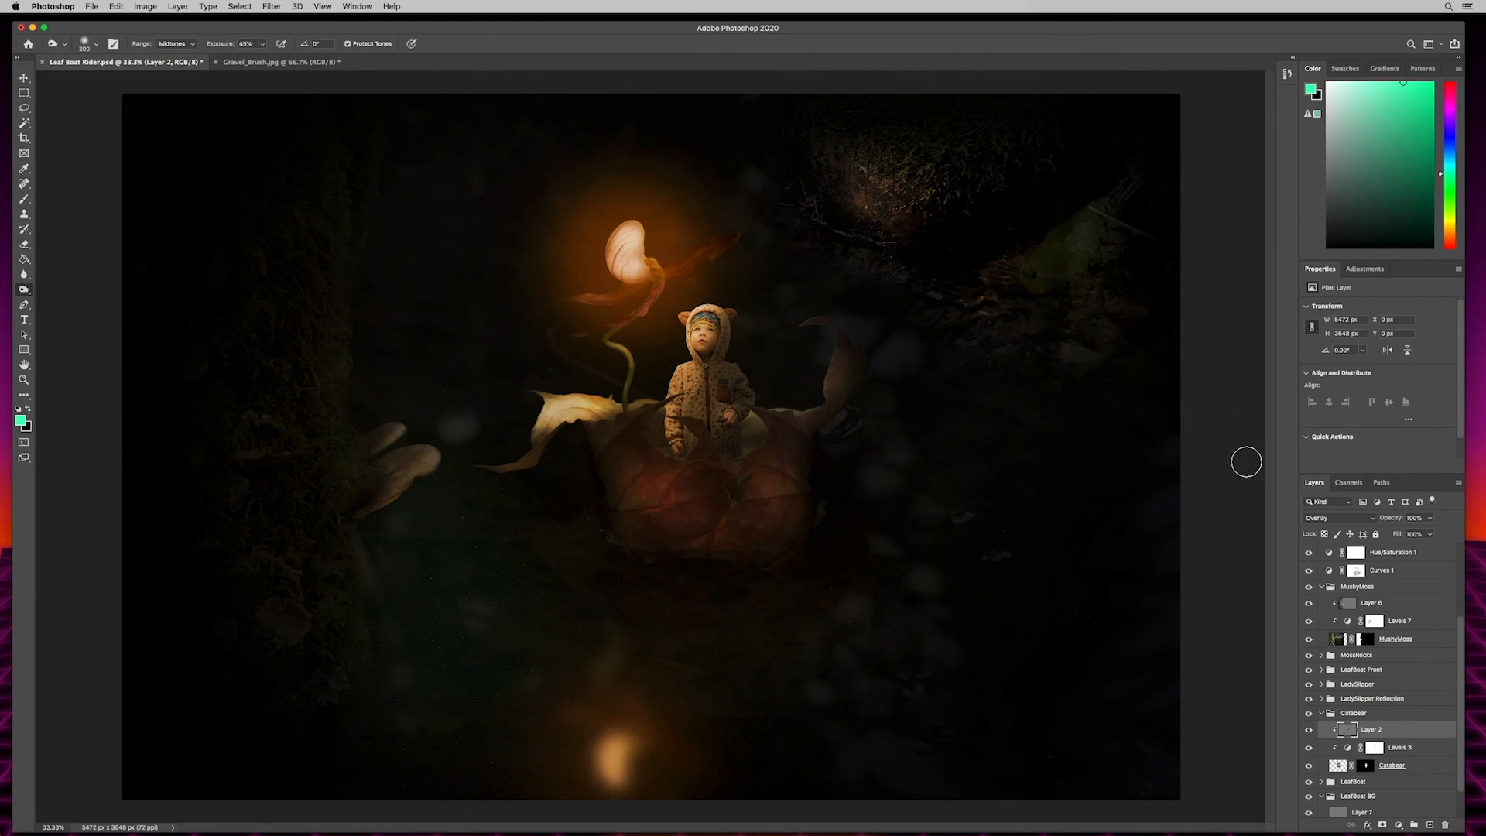
- Examine the whole composite in full-screen mode, fitted to the screen
key("f")
key("f")
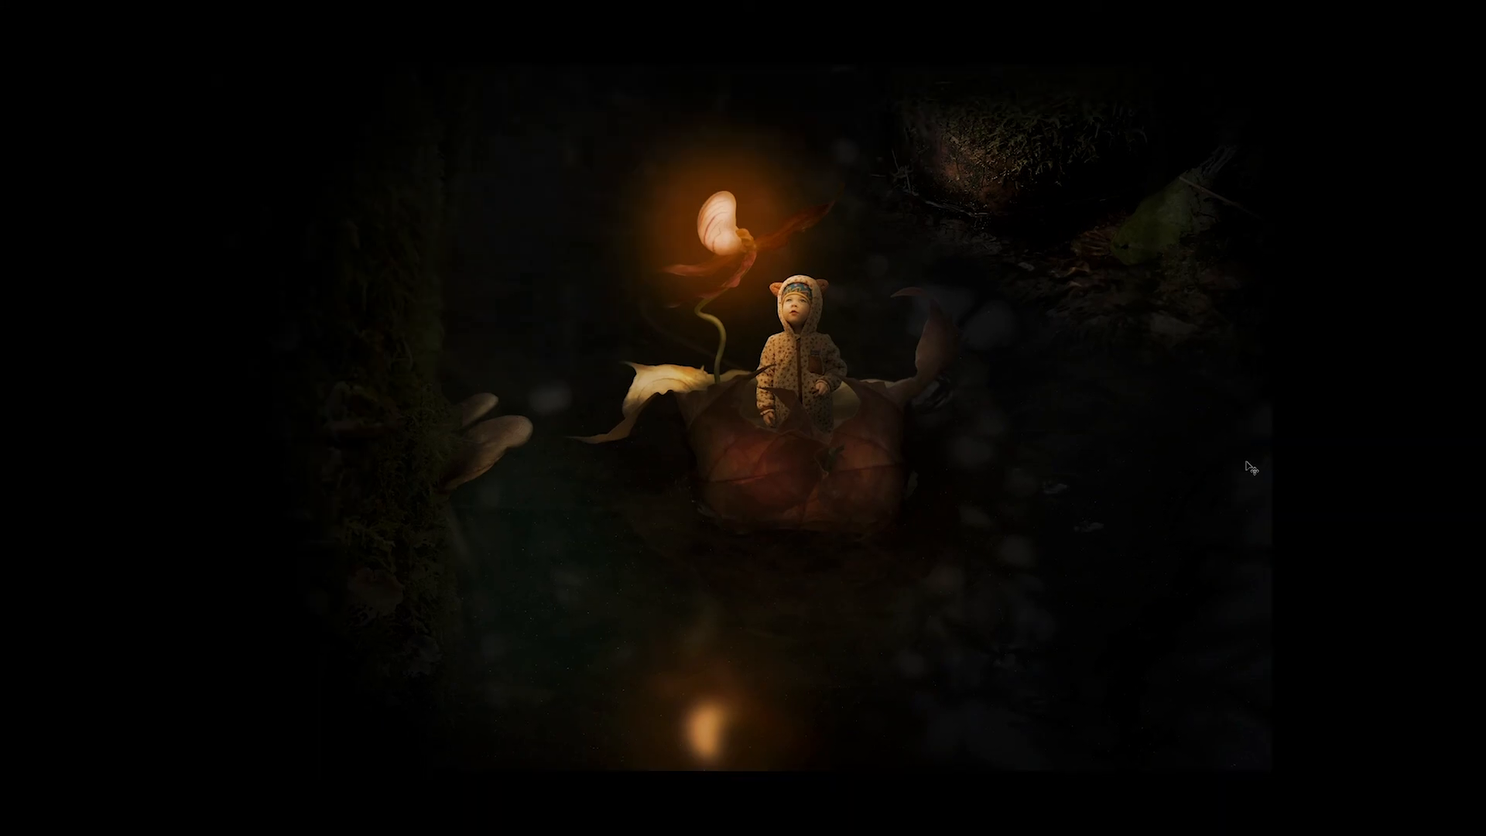
key("ctrl+0")
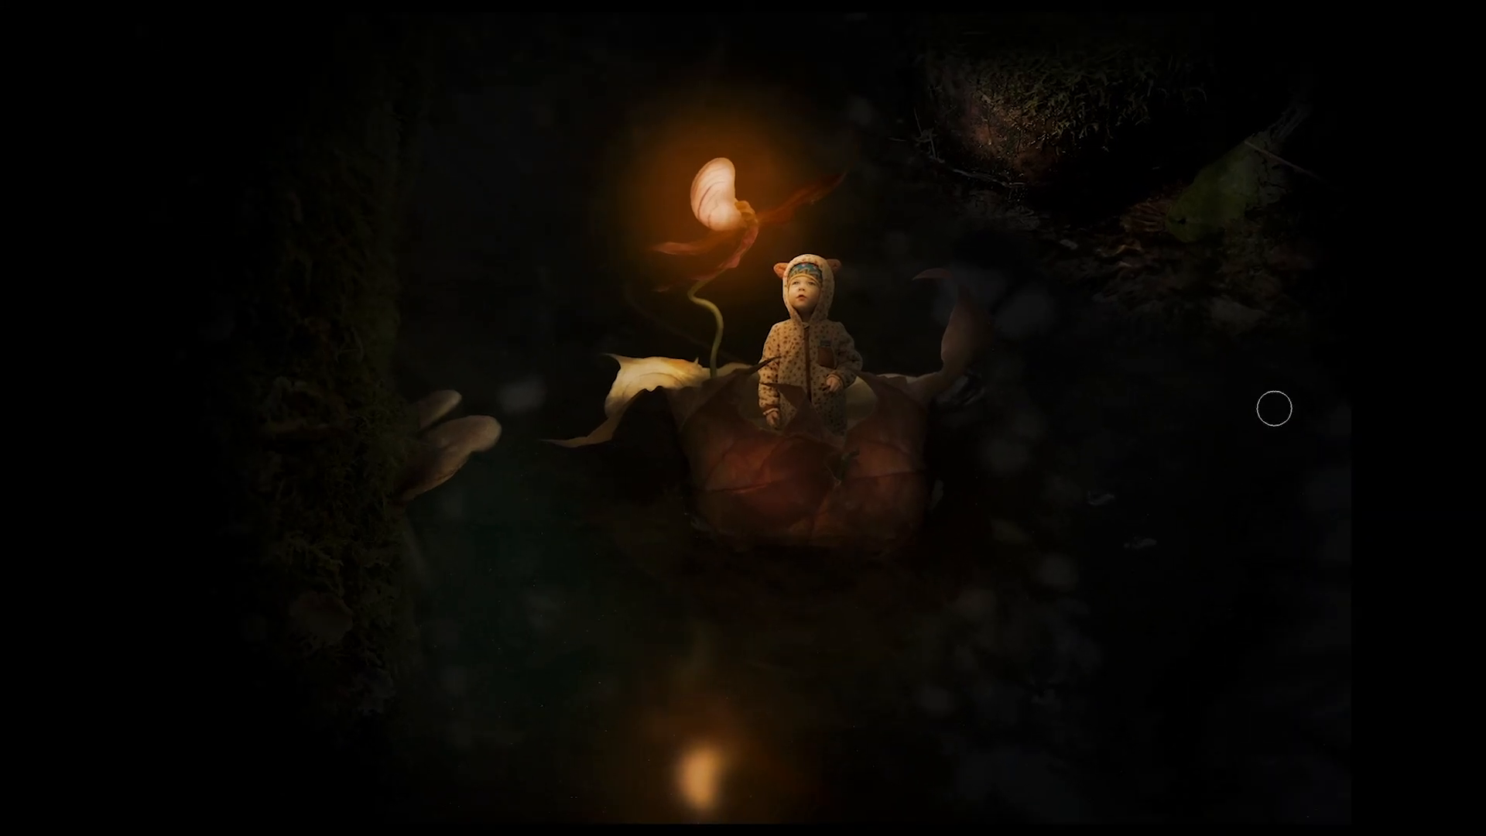